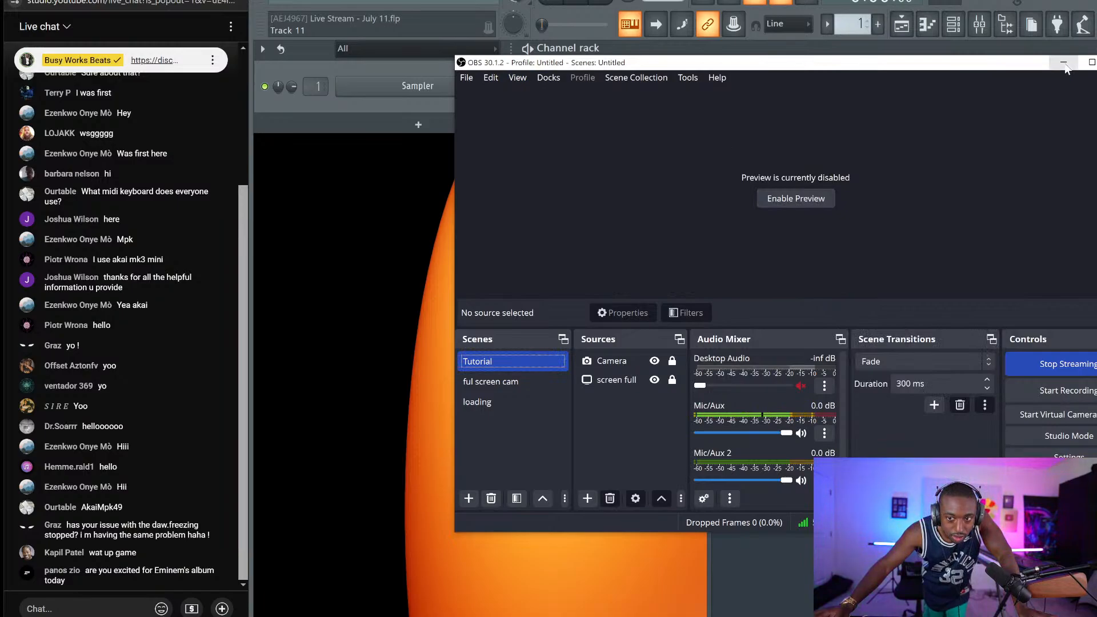
Minimize OBS to reveal FL Studio and begin a live chat message
click(1063, 61)
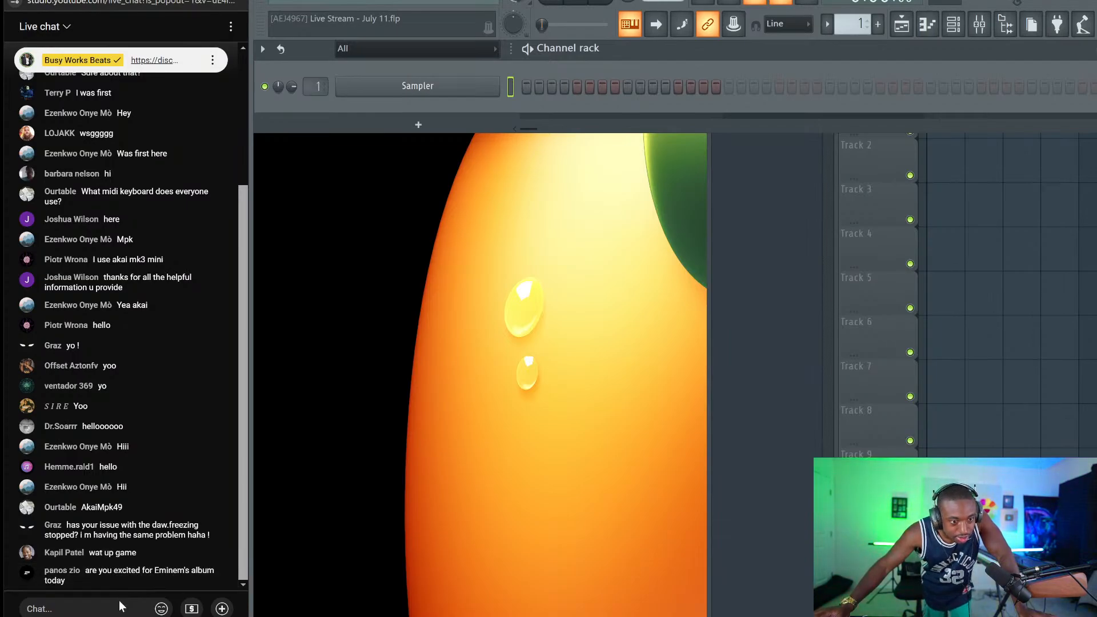
click(100, 600)
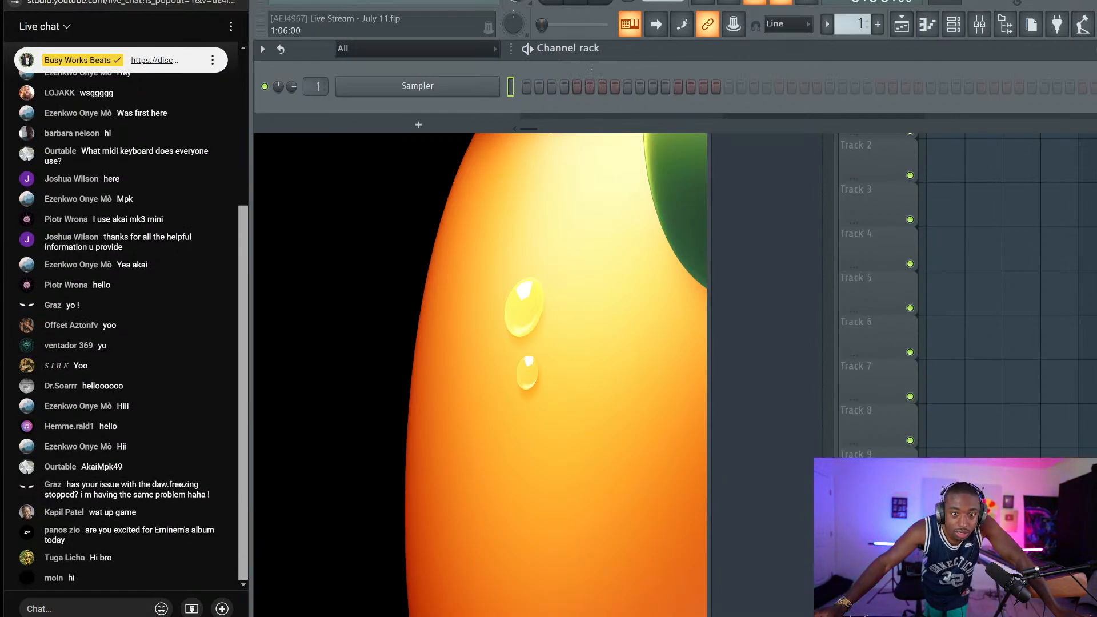
key(alt+Tab)
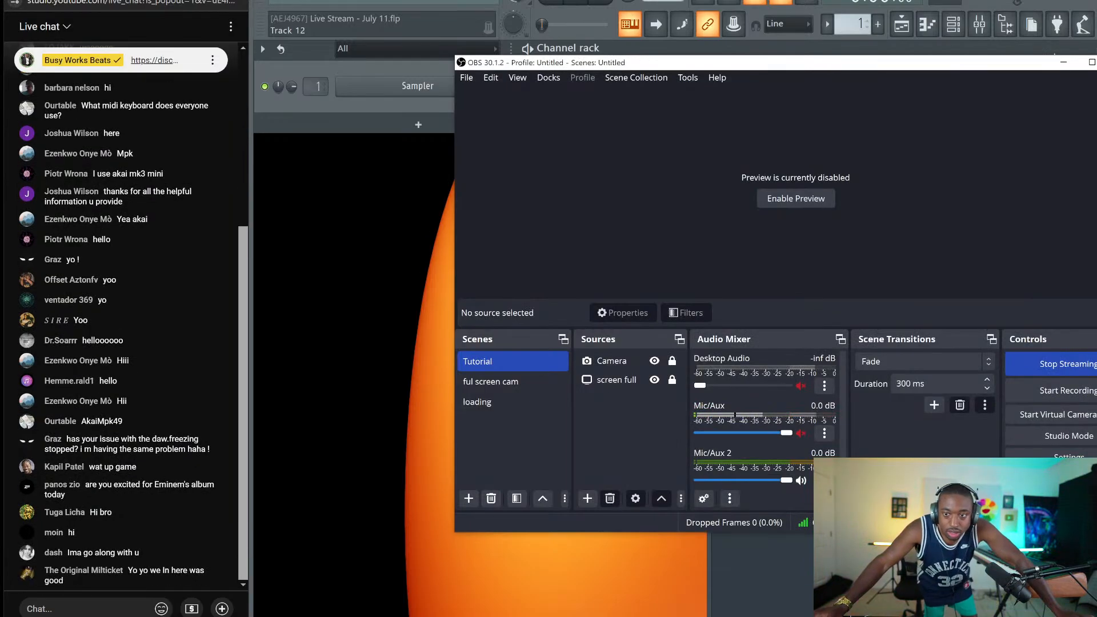
click(1063, 62)
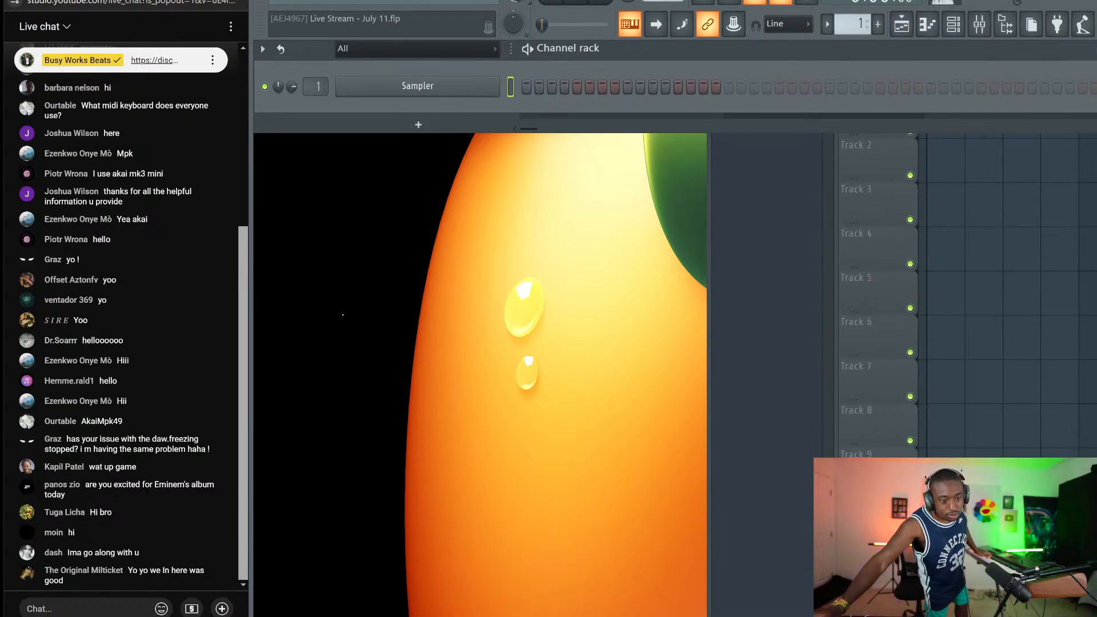
Unmute the Mic/Aux input in OBS and minimize OBS again
key(alt+Tab)
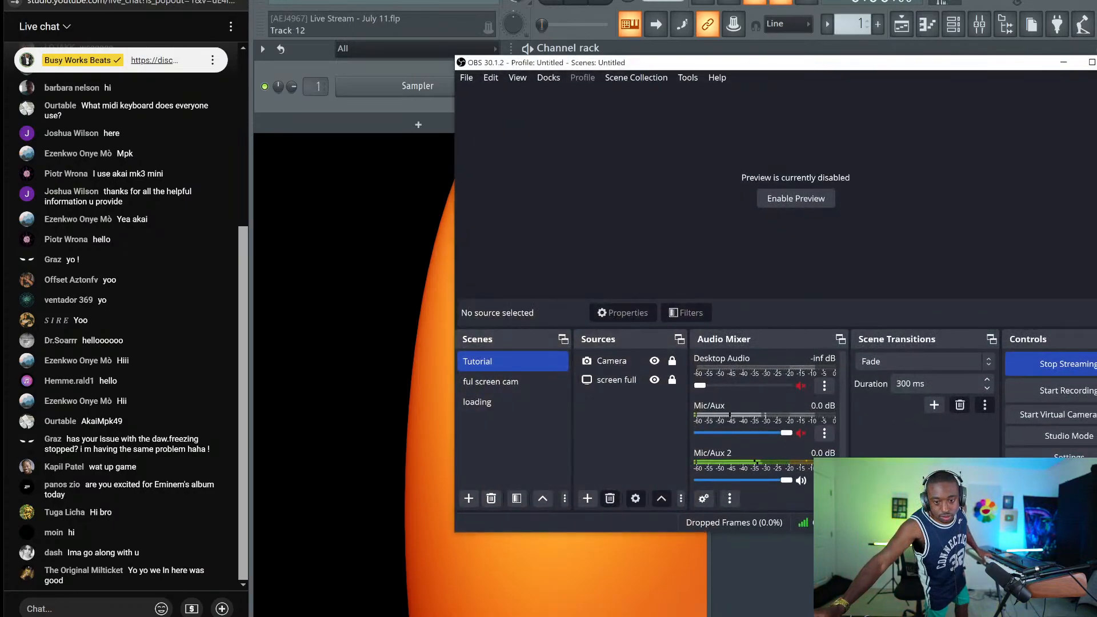
click(801, 433)
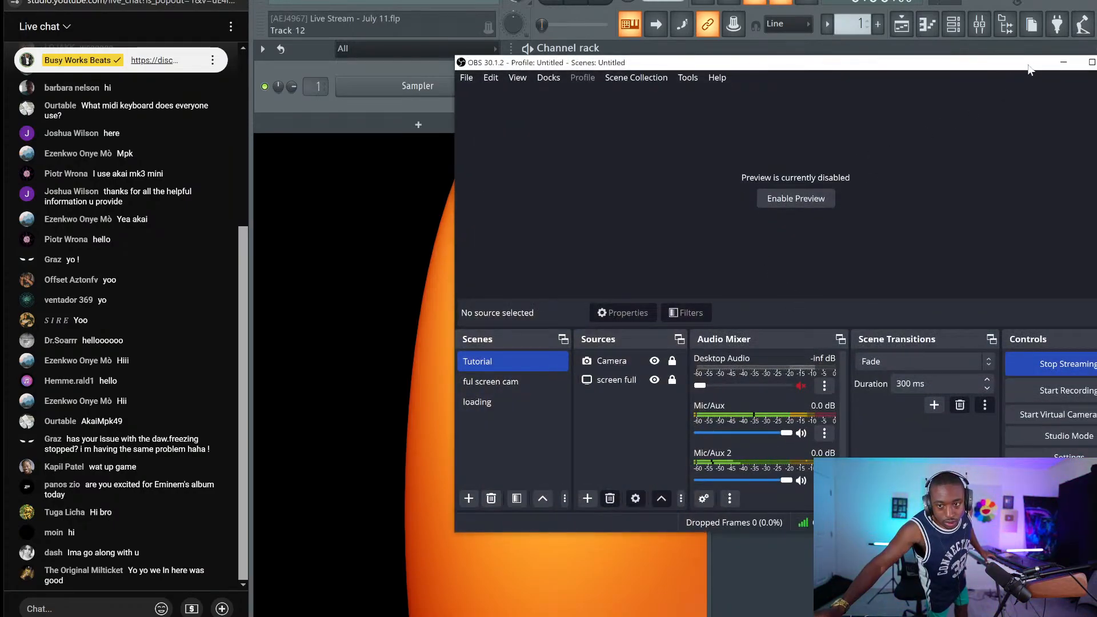
click(1063, 61)
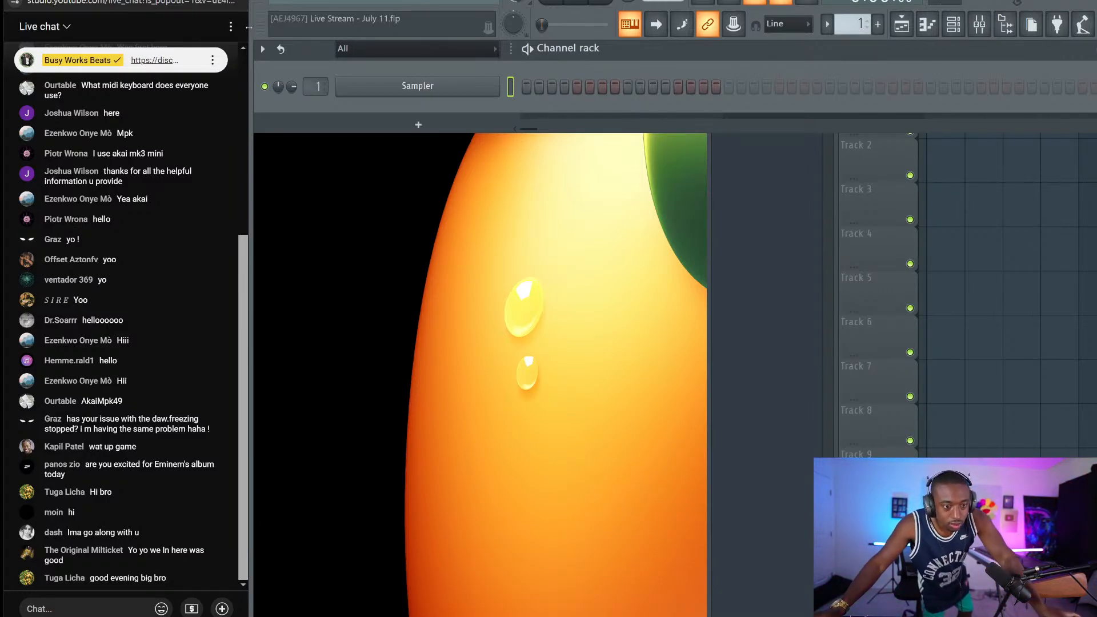
Expand Friend Sounds > Drum Breaks > All The Breaks in the browser and preview an Afrique break
click(1006, 28)
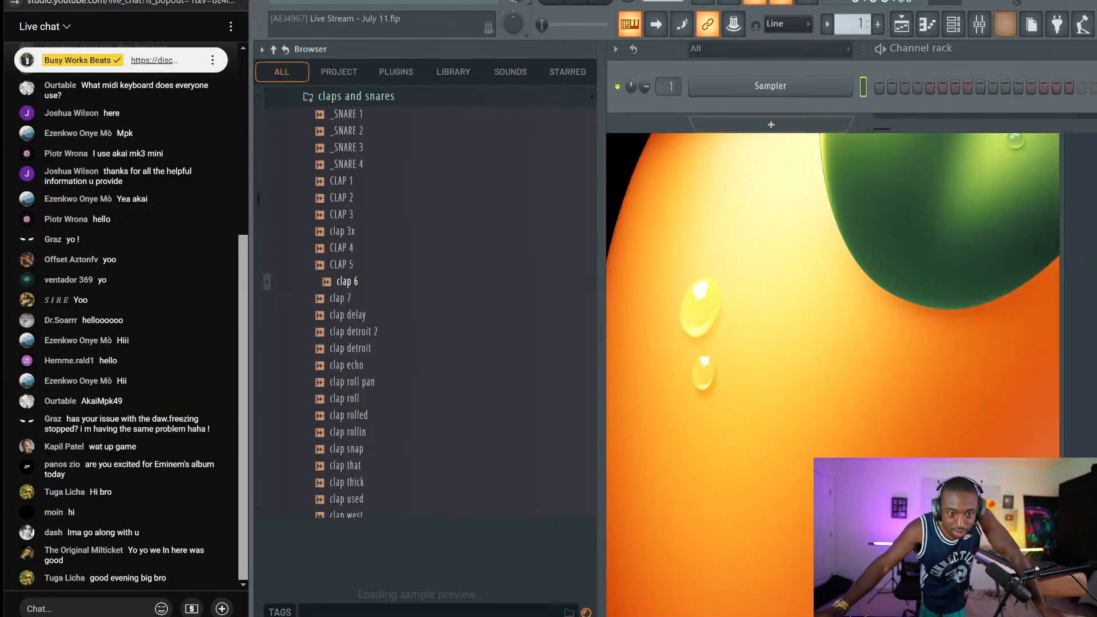
click(274, 50)
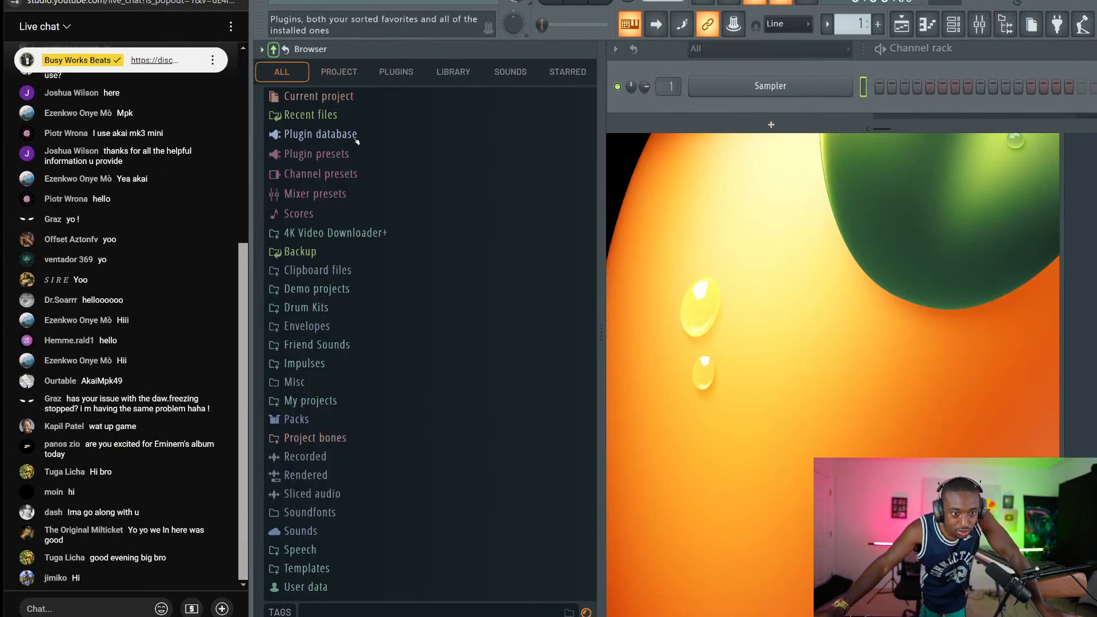
click(336, 345)
scroll(398, 319, up, 3)
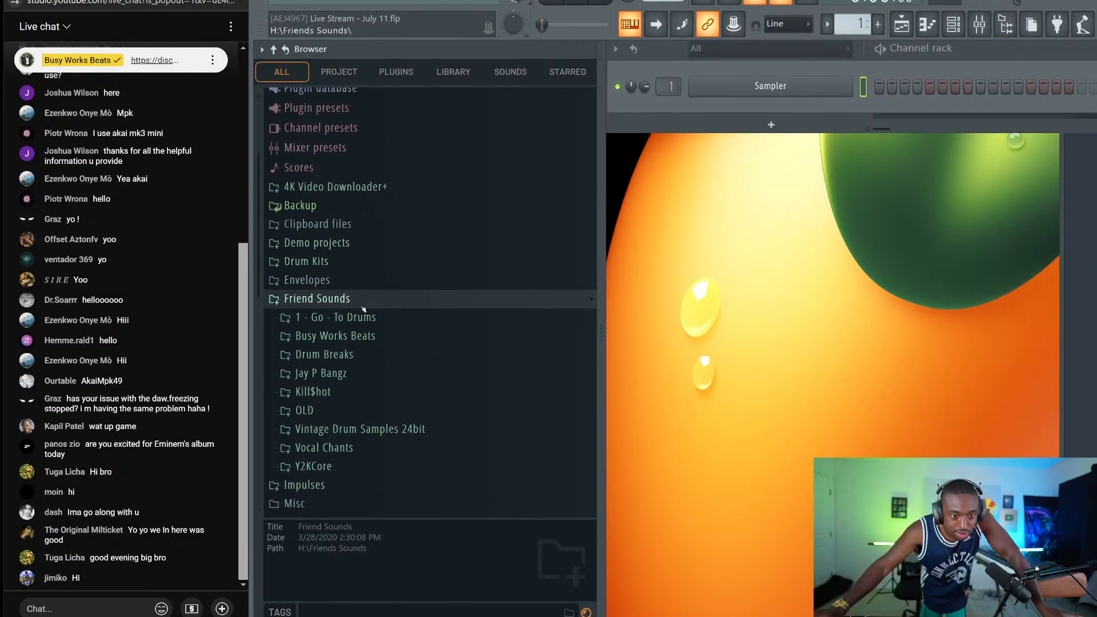
click(345, 355)
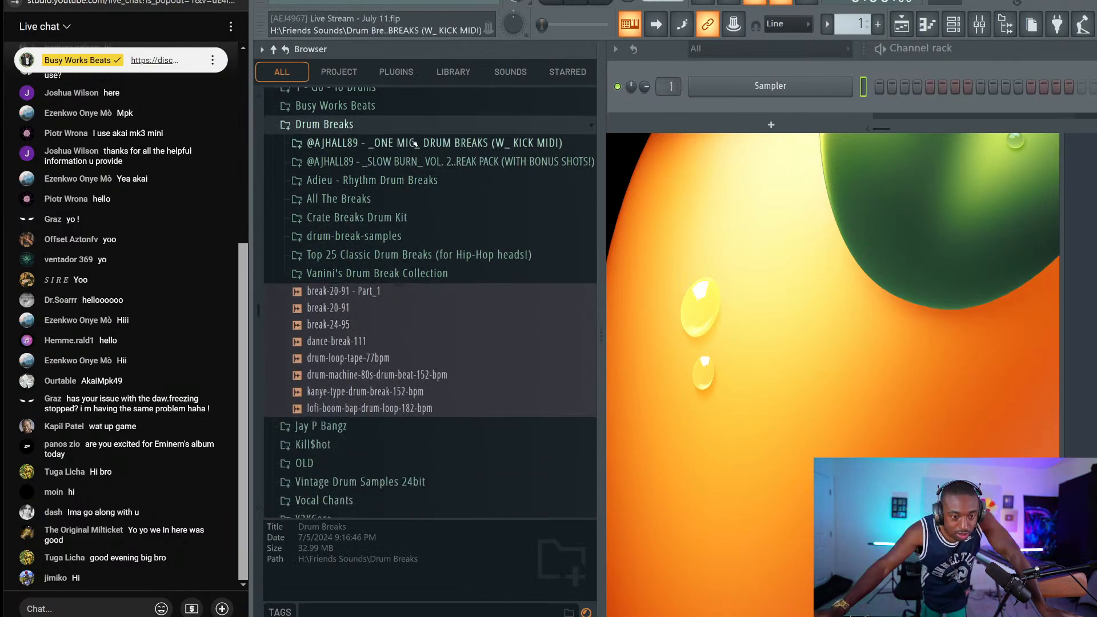
click(401, 200)
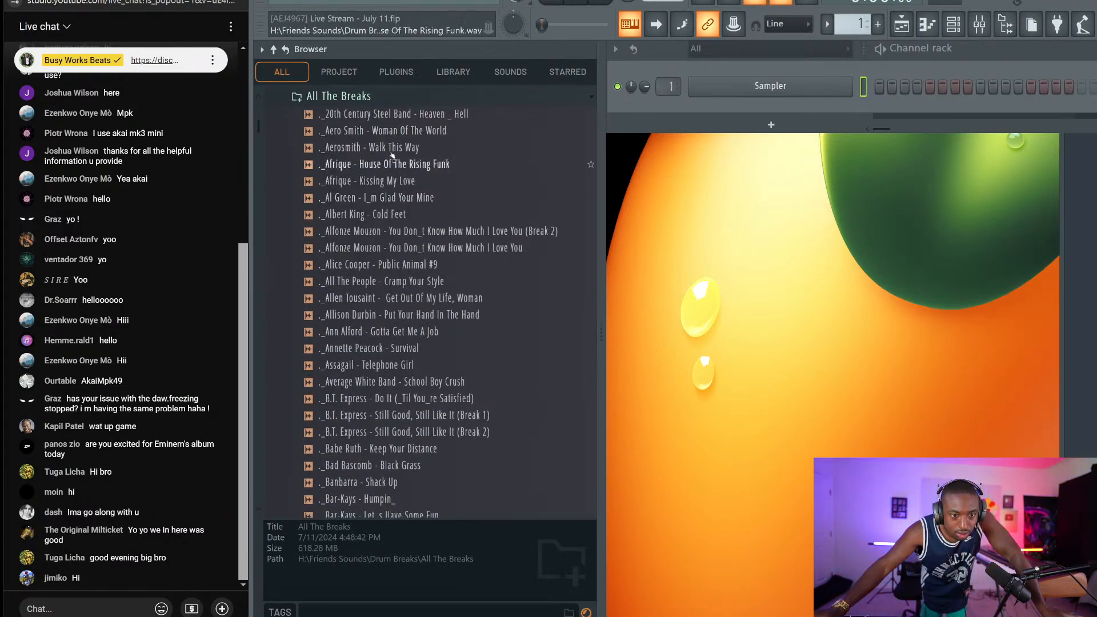
click(393, 181)
Scroll further down the All The Breaks list and audition another drum break
scroll(400, 441, down, 20)
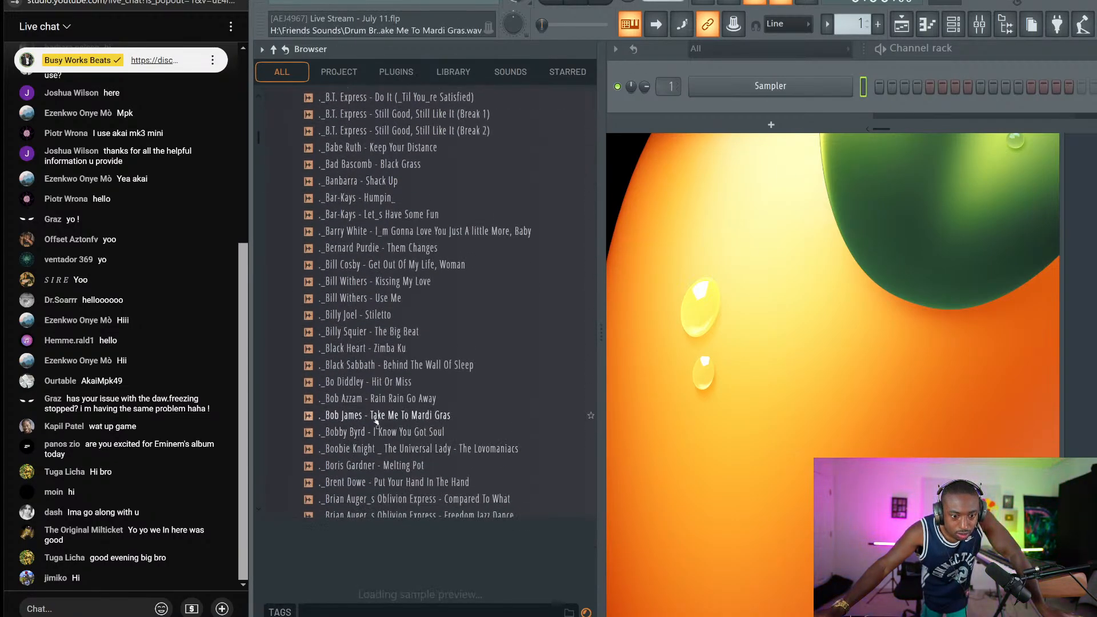
scroll(330, 290, down, 20)
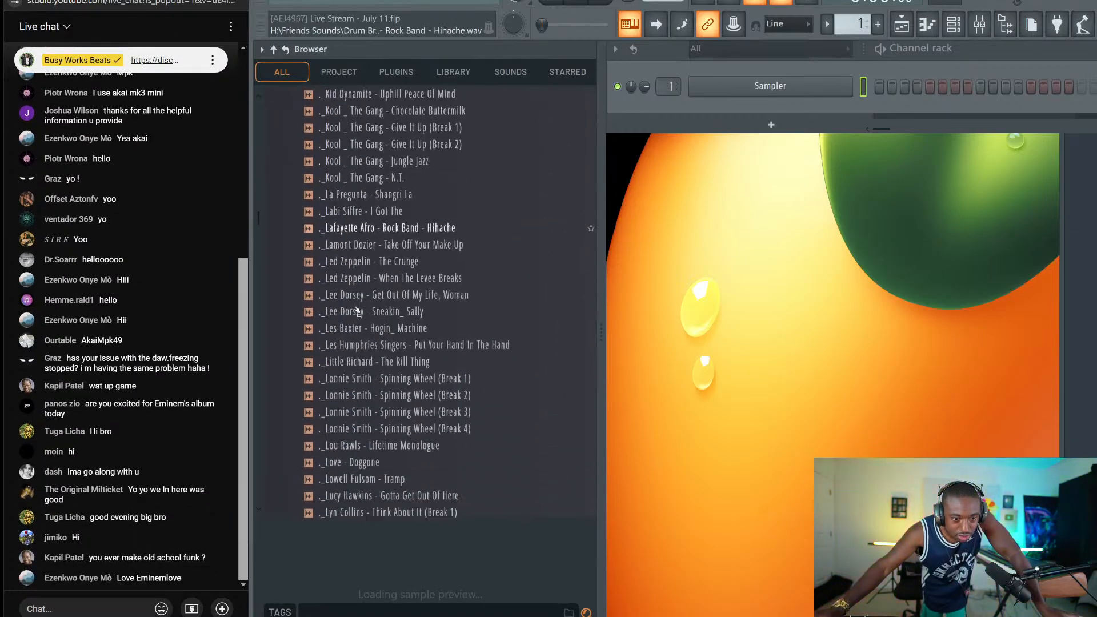
scroll(382, 320, down, 10)
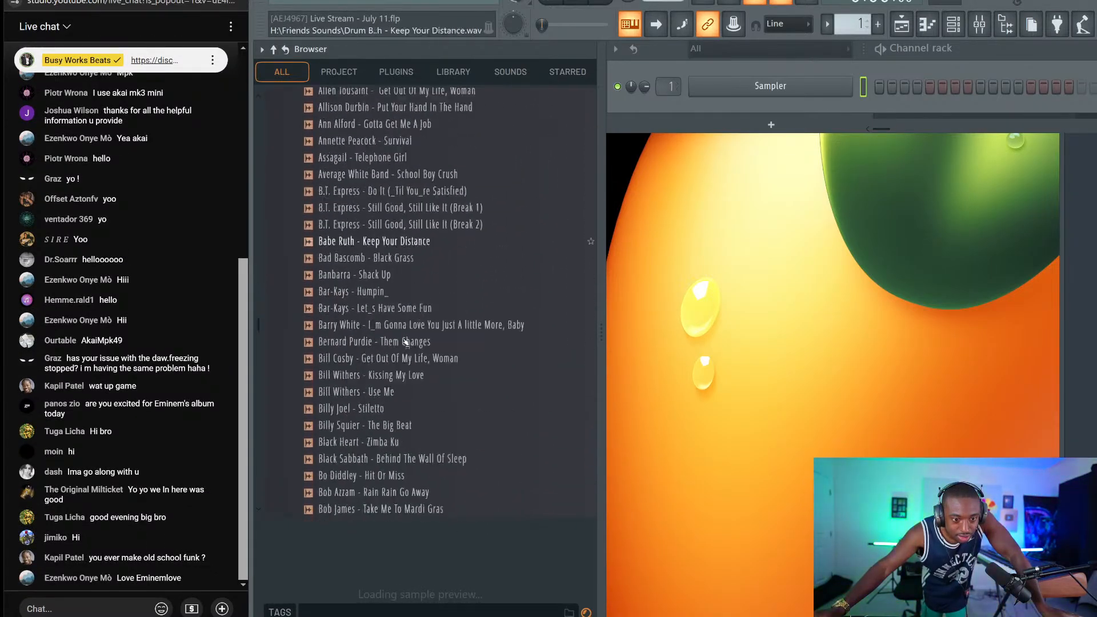
click(373, 299)
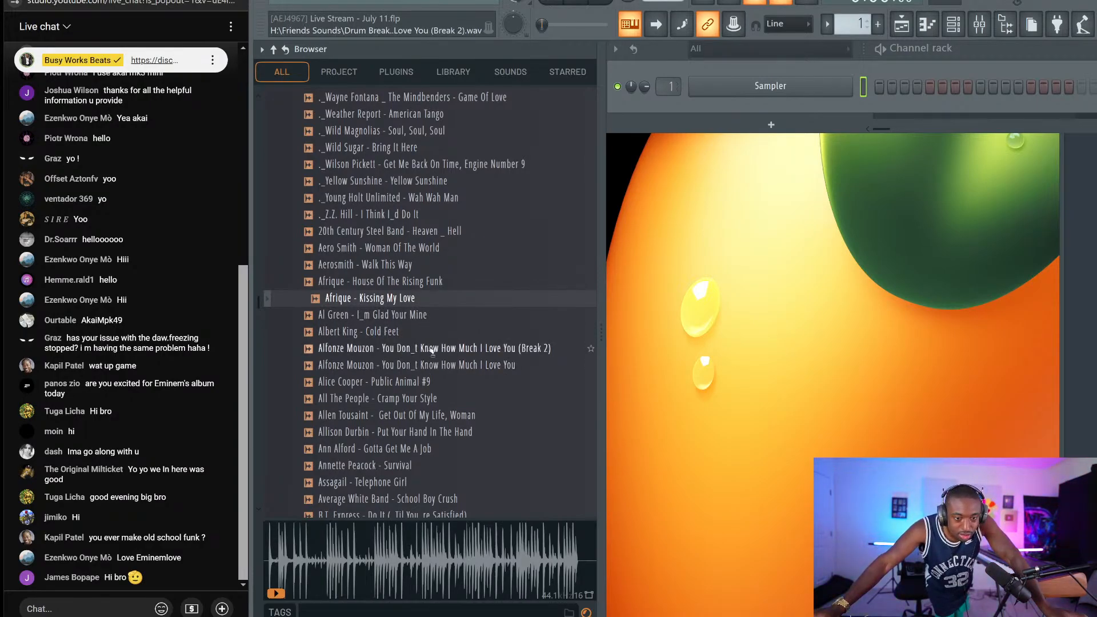
Send 'beat genre' in the live chat and collapse the browser to its top-level folders
scroll(403, 366, up, 10)
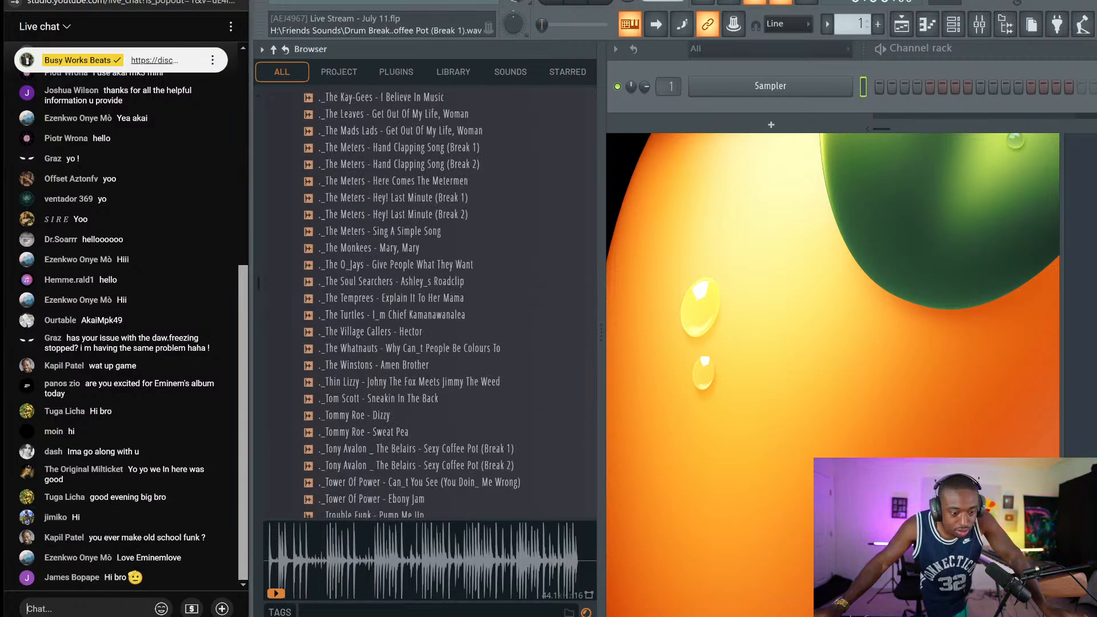
click(86, 609)
text(beat)
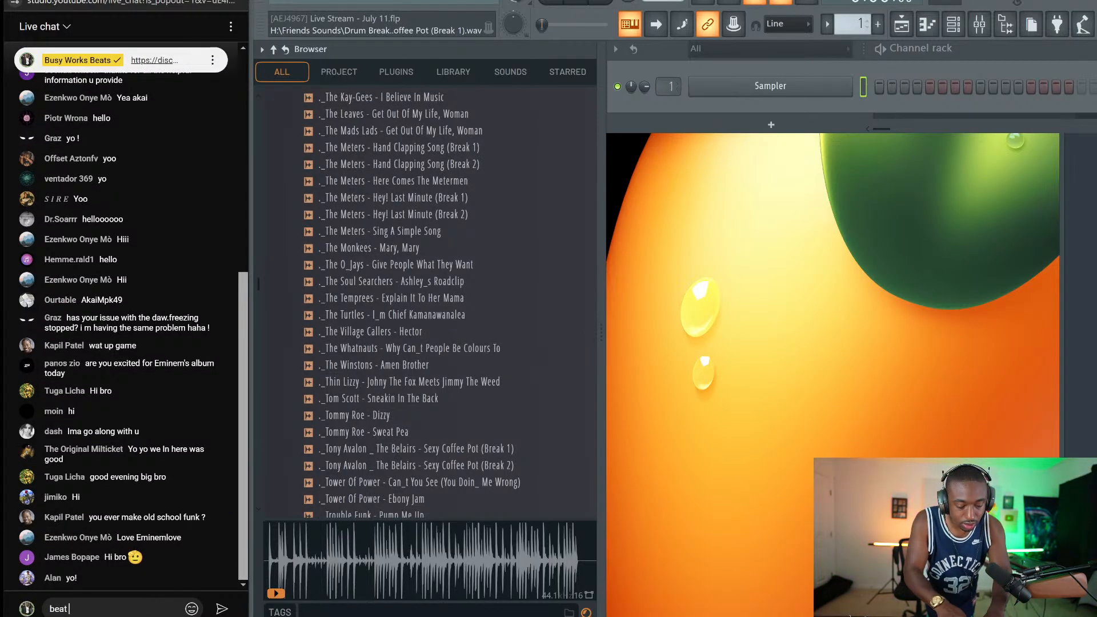
text( genre)
key(Return)
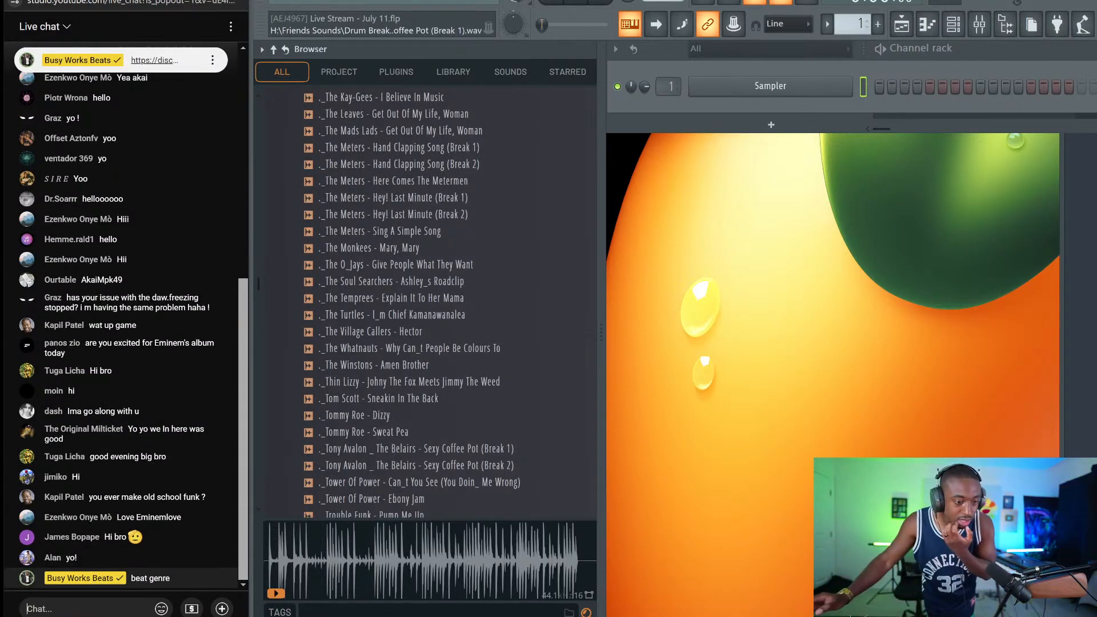
scroll(395, 485, down, 3)
scroll(395, 400, up, 10)
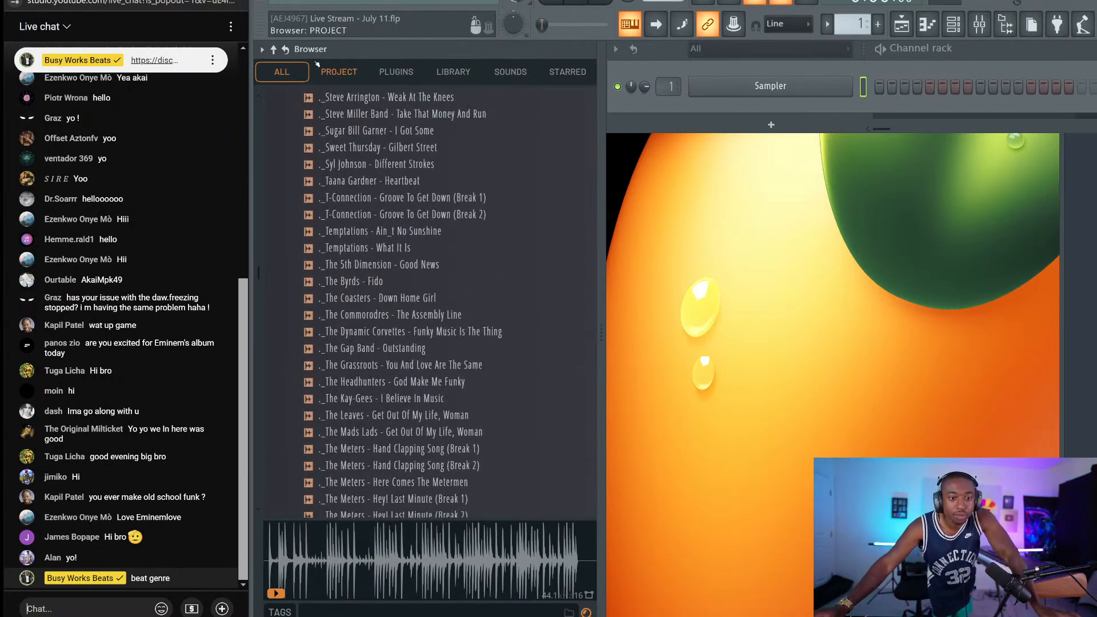
click(274, 50)
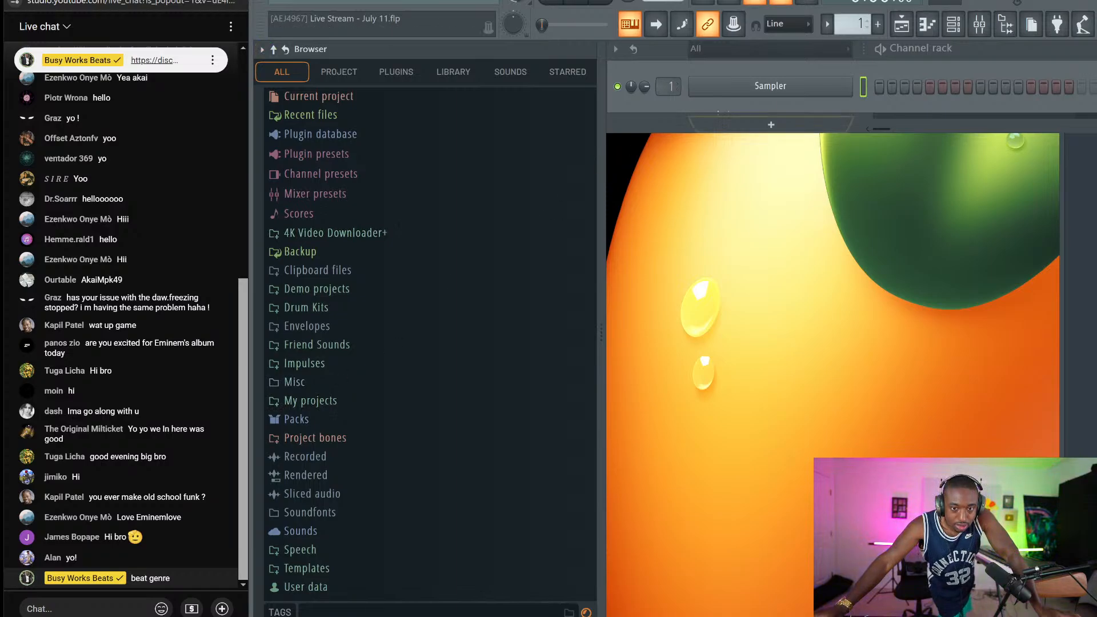
Check the Sampler channel's settings, then drag the browser's right edge left to narrow it
click(751, 107)
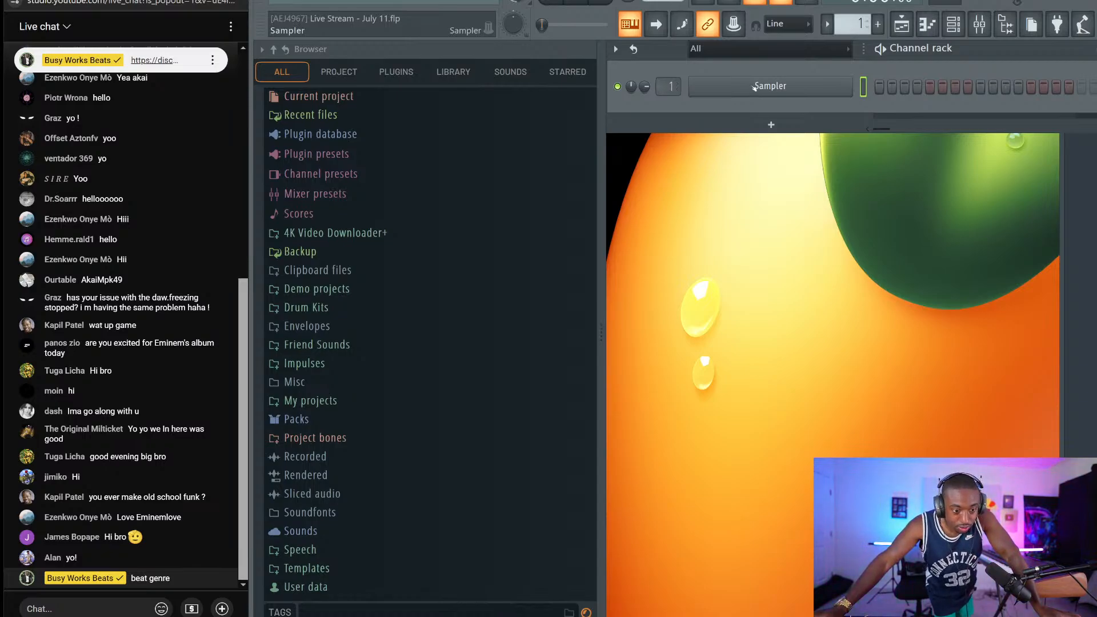
click(755, 87)
click(754, 87)
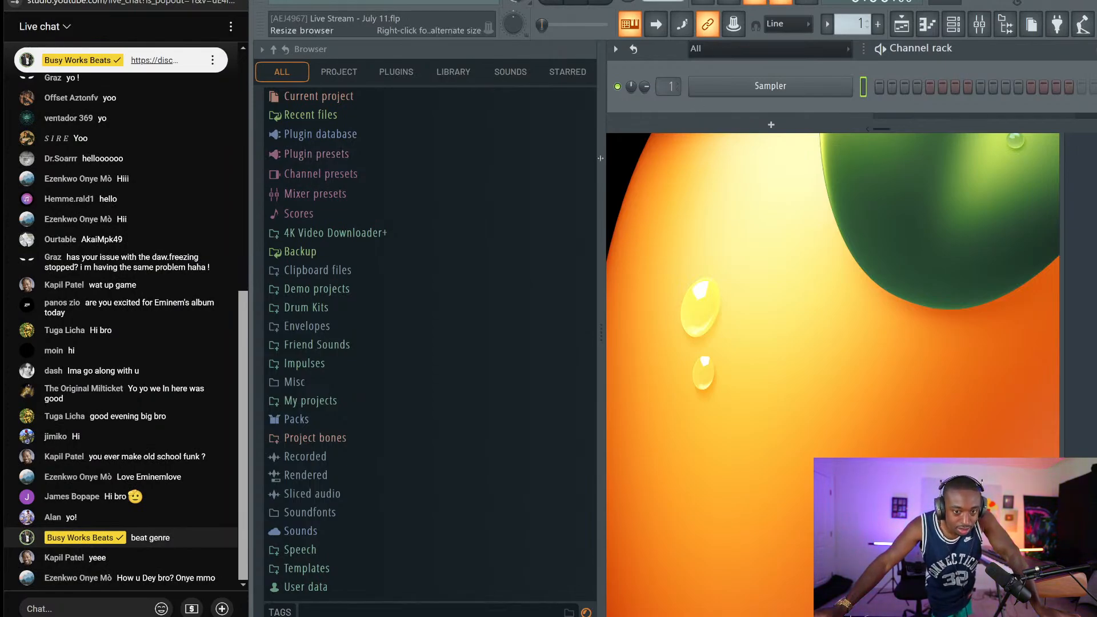
drag(601, 169, 449, 206)
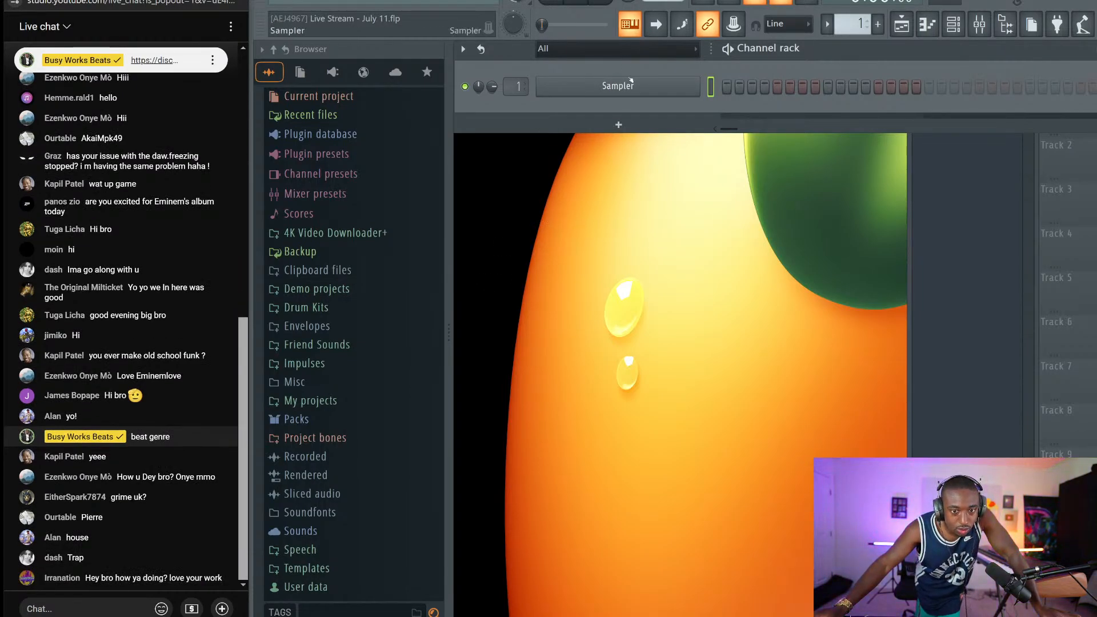
Replace the Sampler channel with the Serum synth
right_click(699, 83)
mouse_move(740, 189)
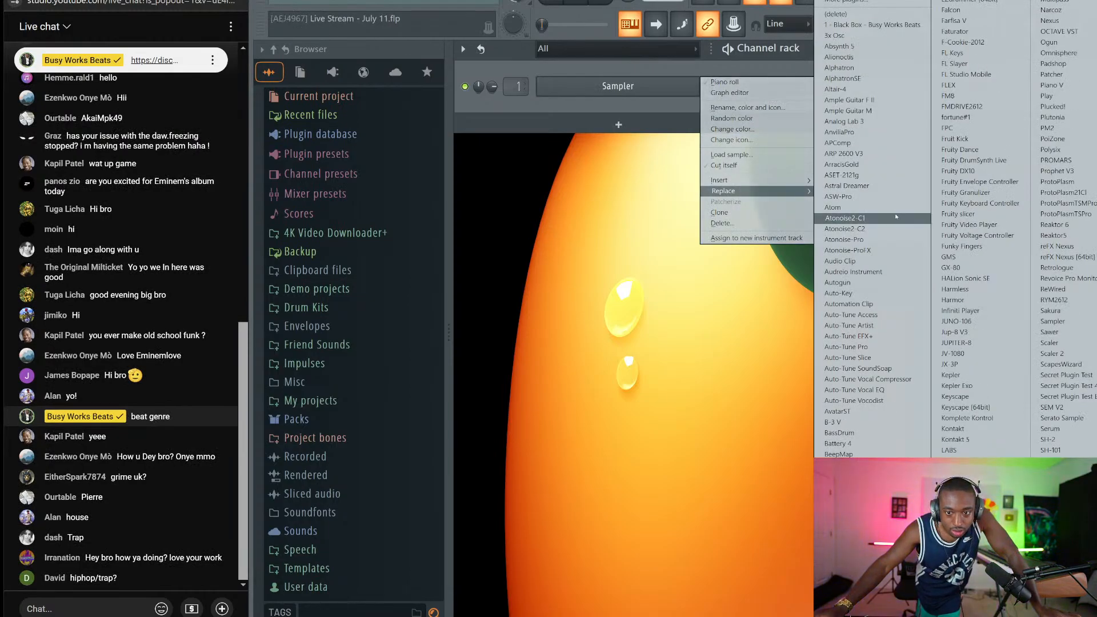
click(1055, 429)
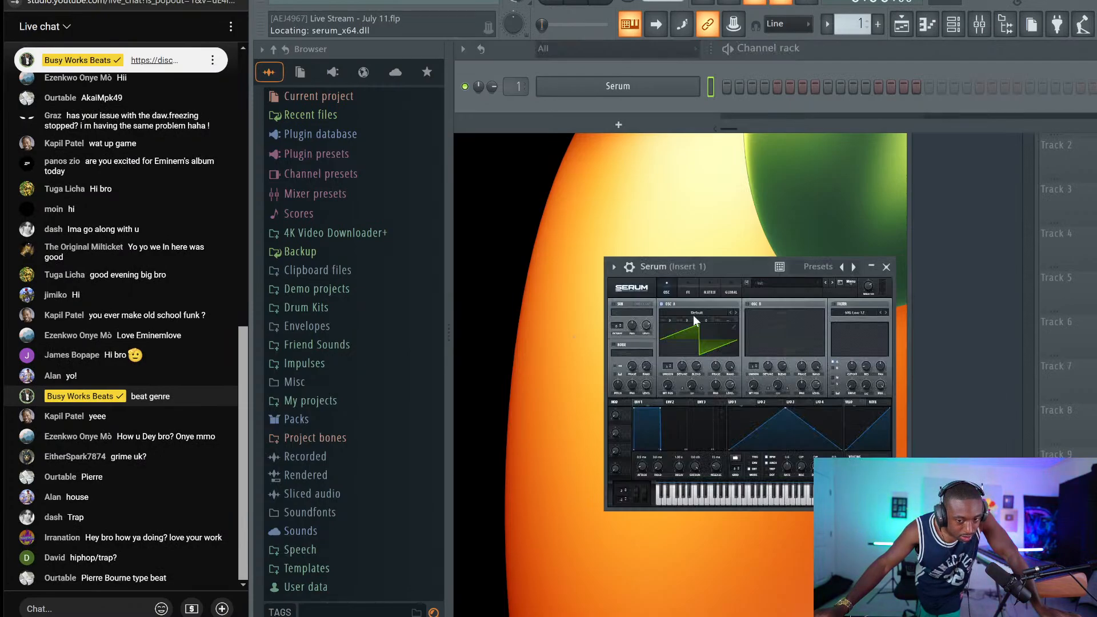
Enlarge Serum's interface size and move its window up and left
drag(714, 266, 618, 168)
click(547, 191)
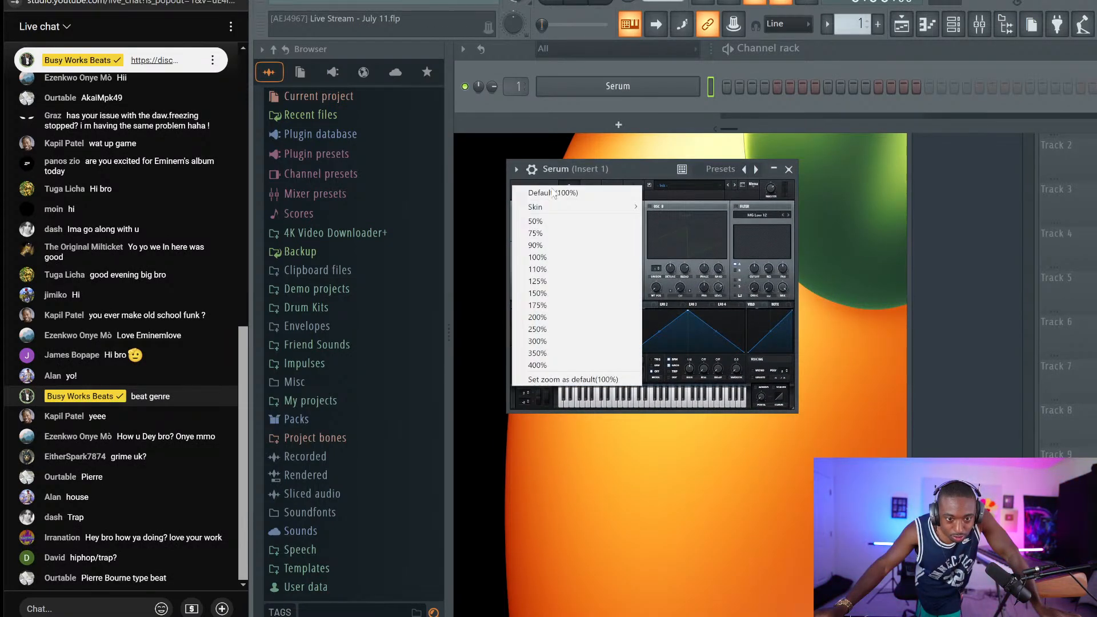
click(547, 312)
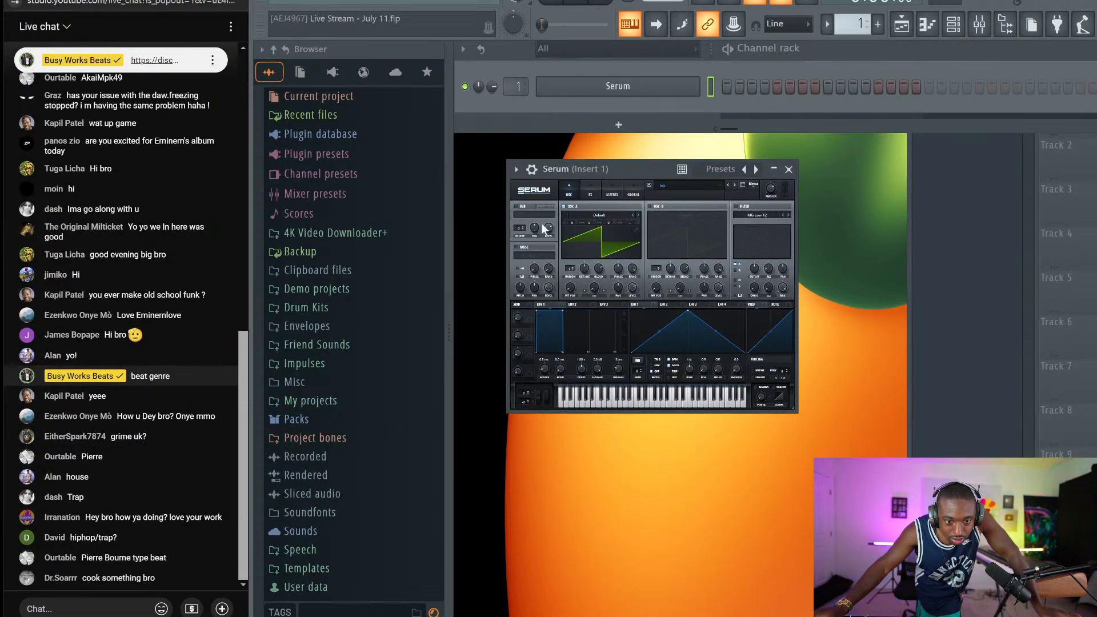
click(543, 197)
click(566, 175)
drag(638, 165, 628, 83)
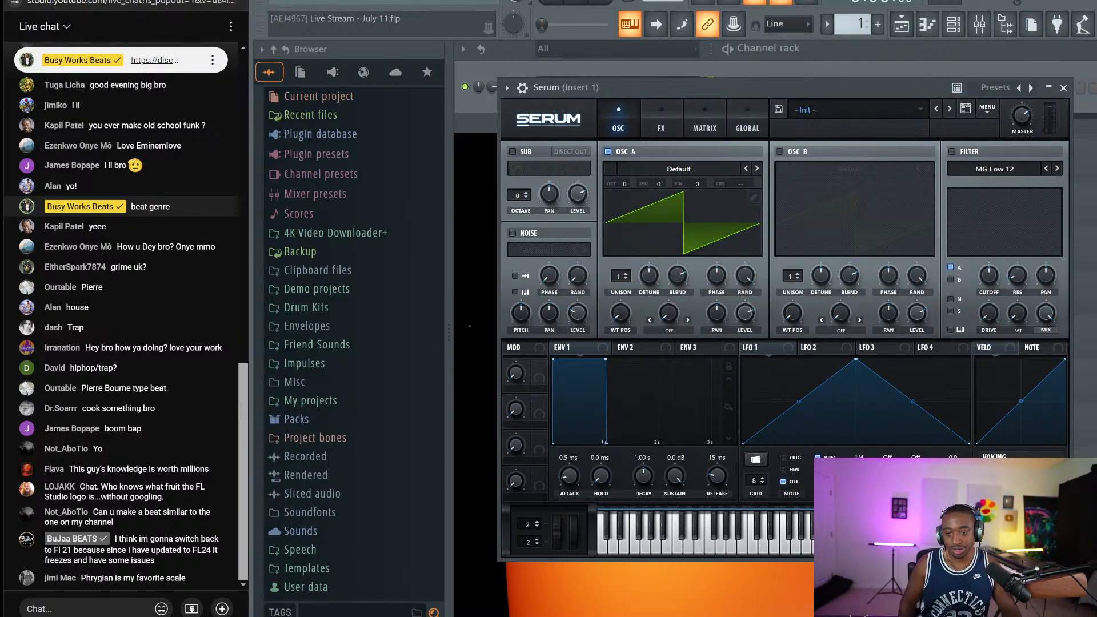
Load Analog_BD_Sin into oscillator A, then enable oscillator B with Analog_BD_Sin too
click(664, 167)
mouse_move(657, 188)
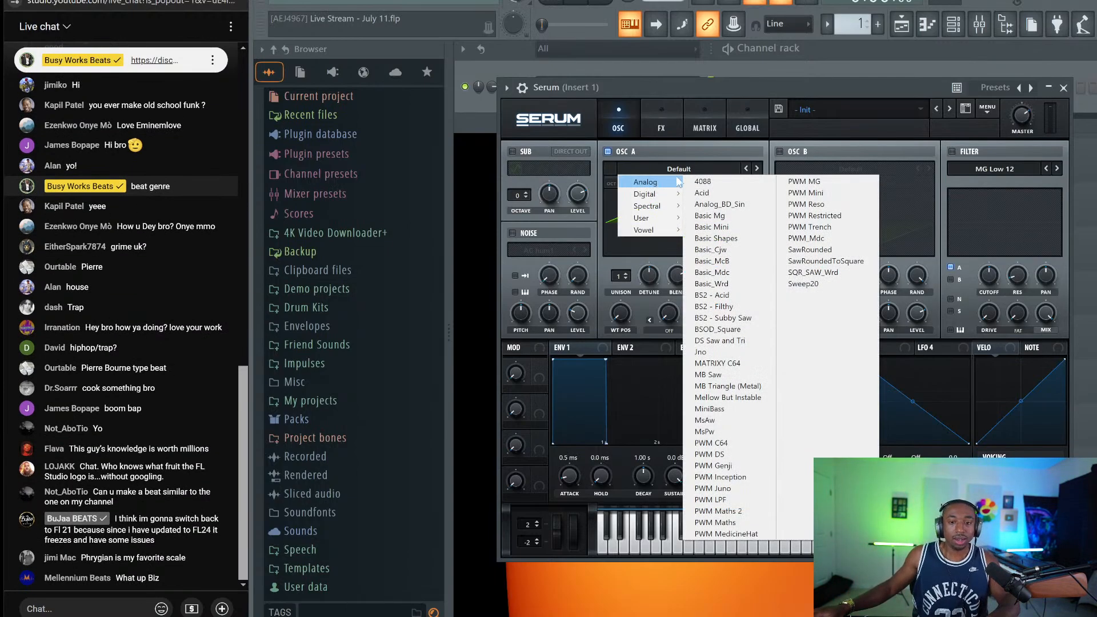
click(724, 204)
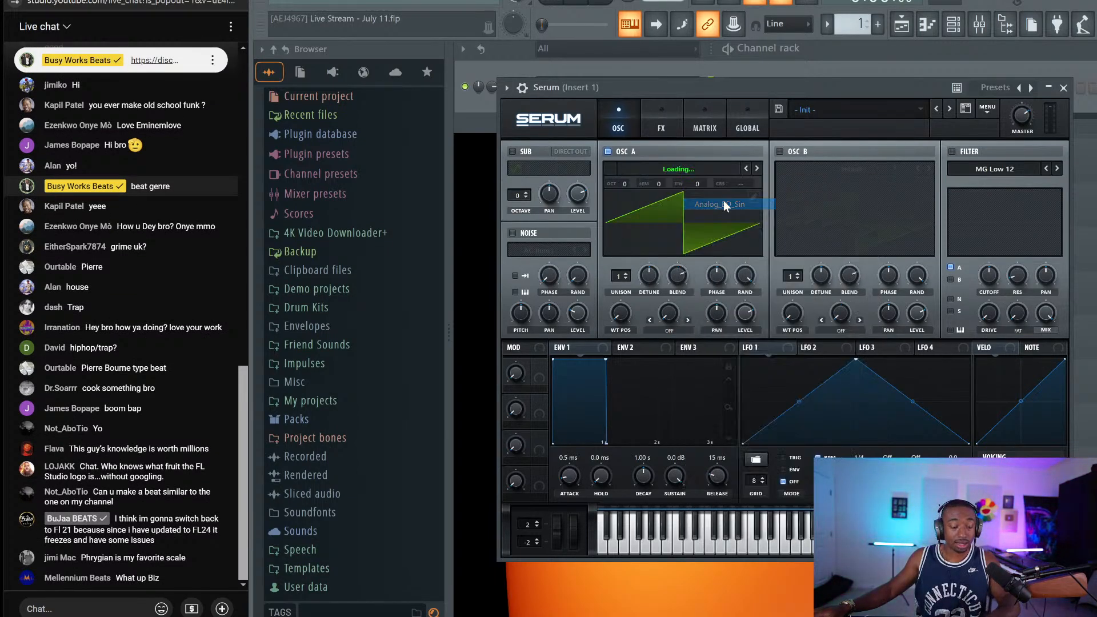
click(756, 169)
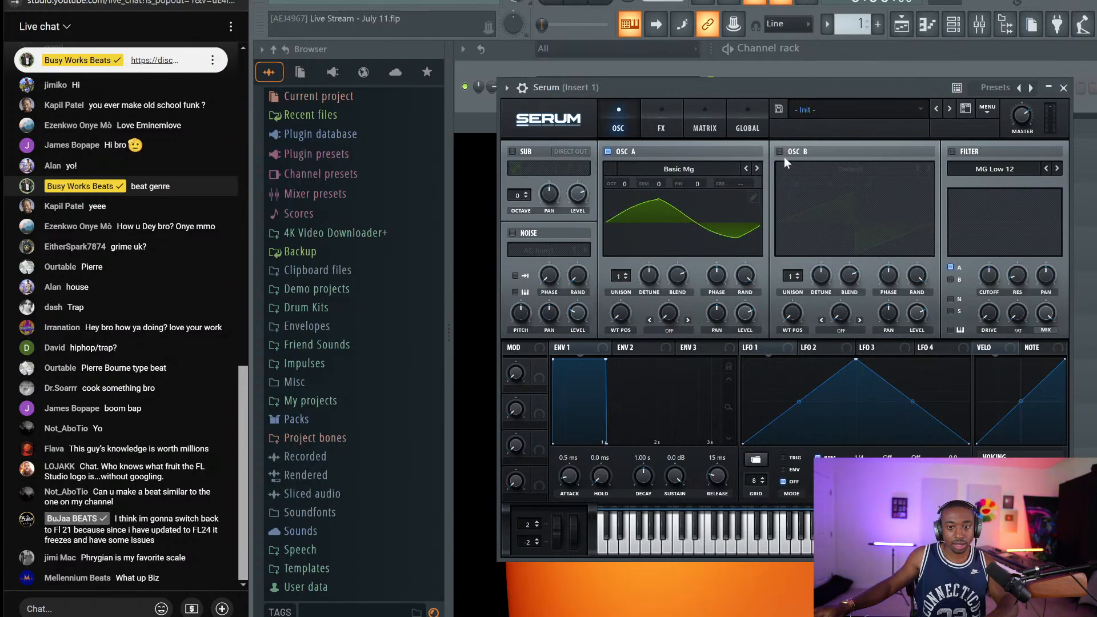
click(745, 169)
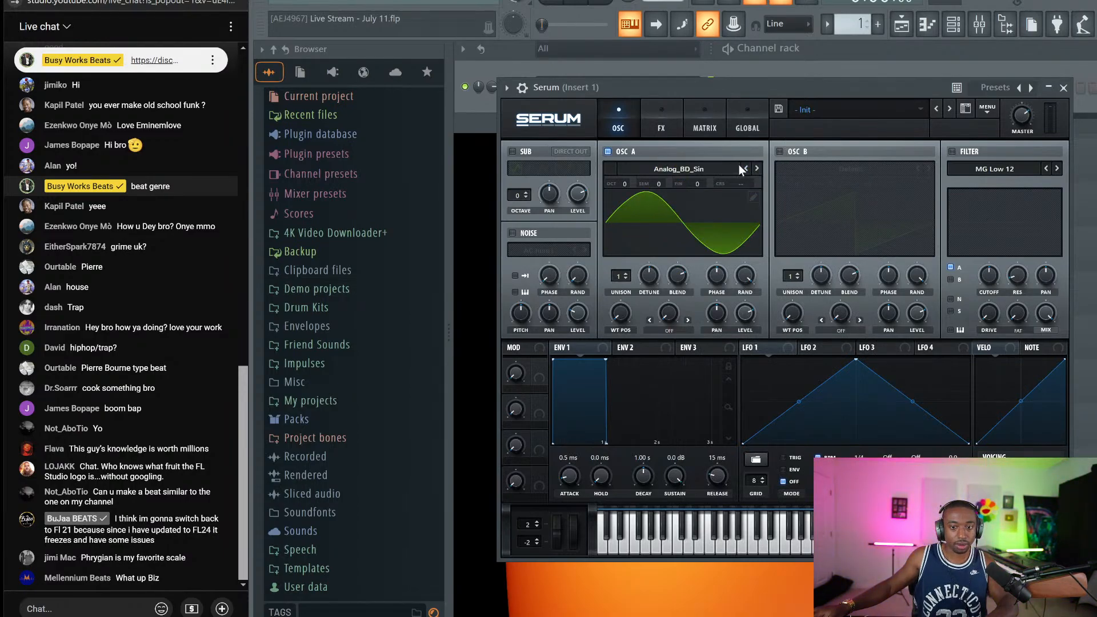
click(780, 152)
click(826, 166)
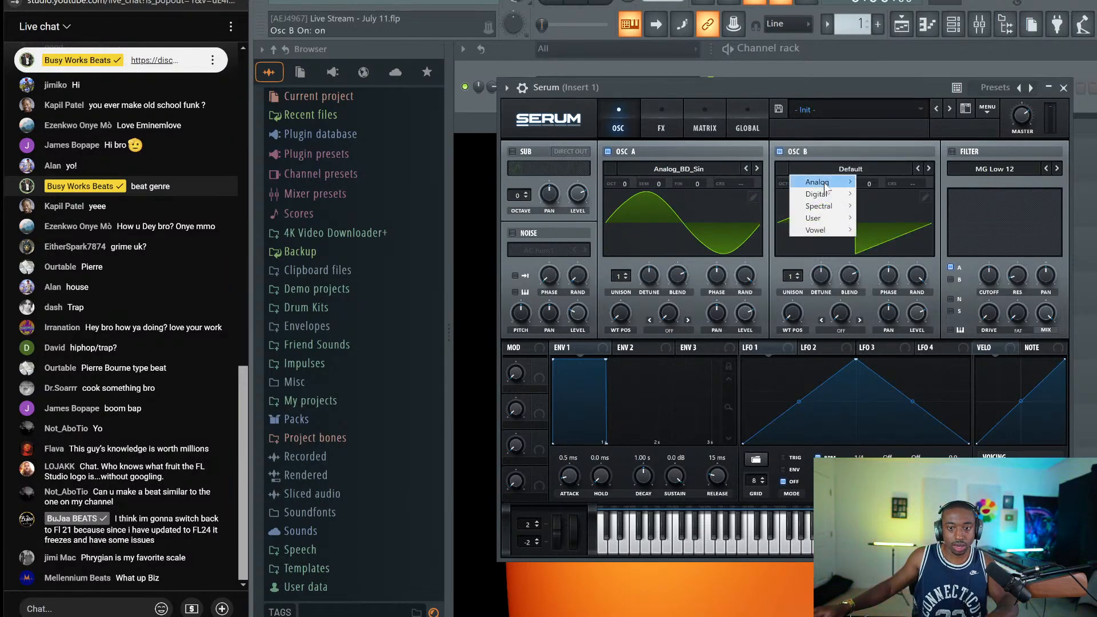
mouse_move(826, 183)
click(902, 205)
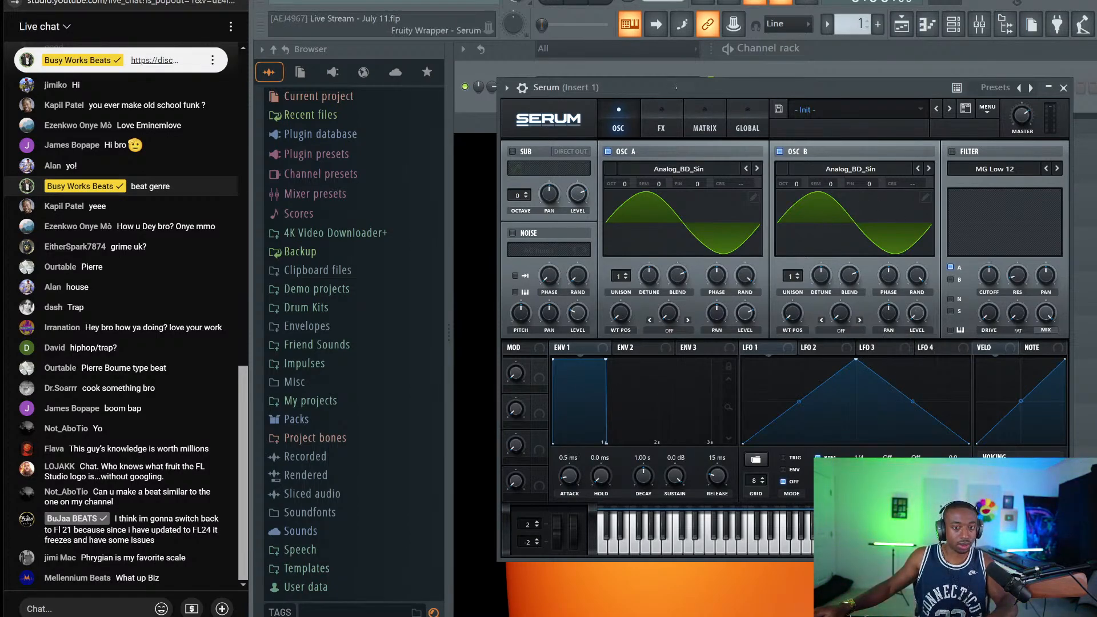
Set oscillator A's warp to FM (from B) at 61% and its unison to 4 voices
drag(677, 87, 626, 77)
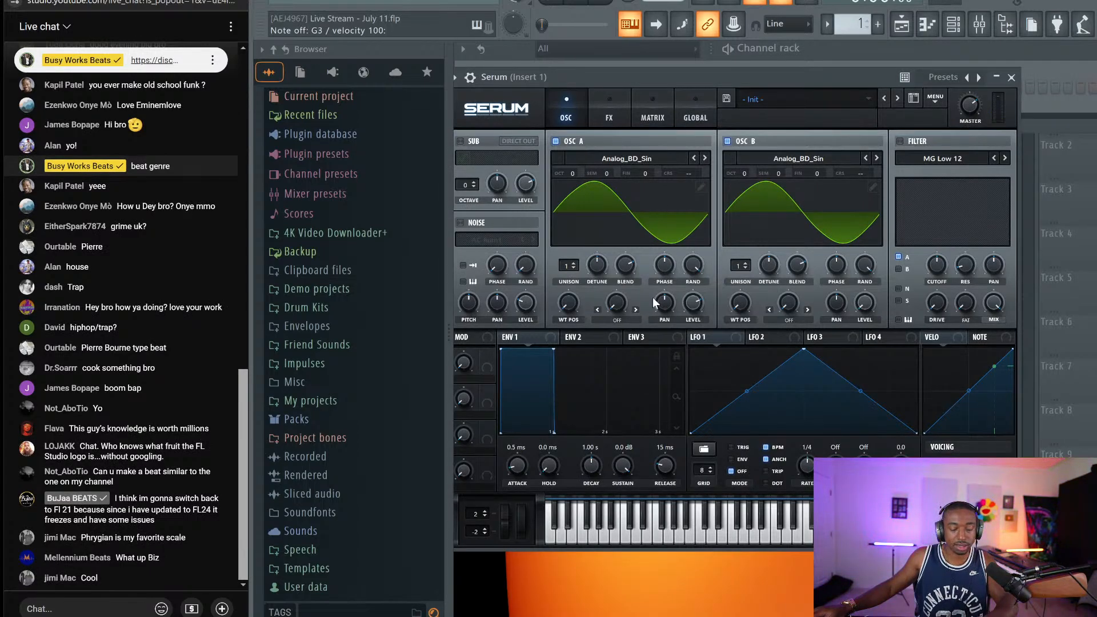
click(627, 318)
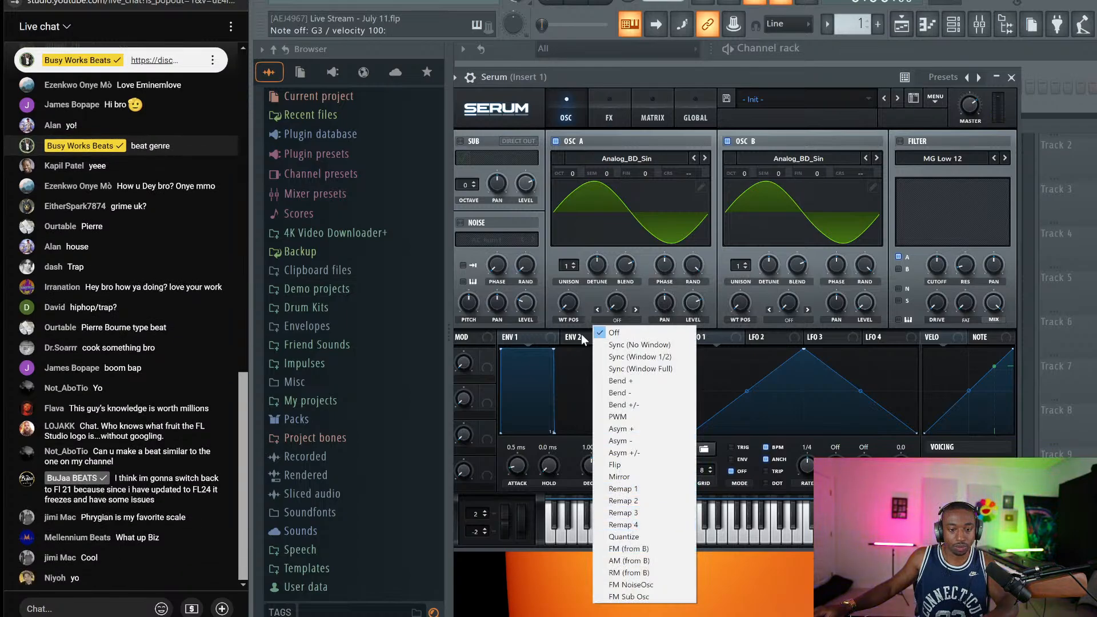
click(629, 548)
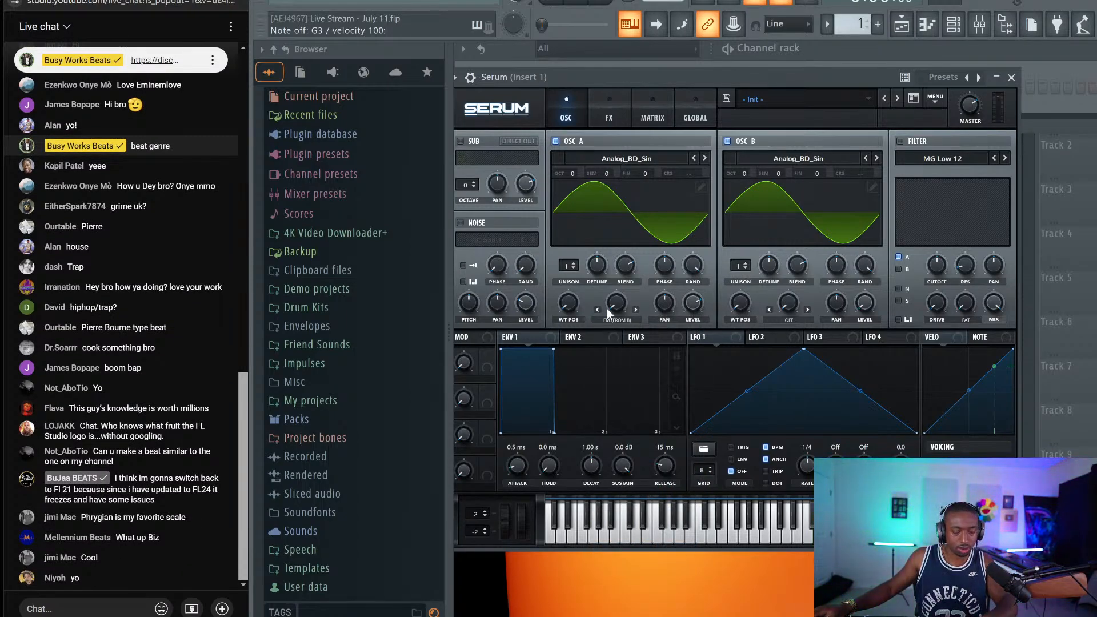
drag(616, 307, 618, 305)
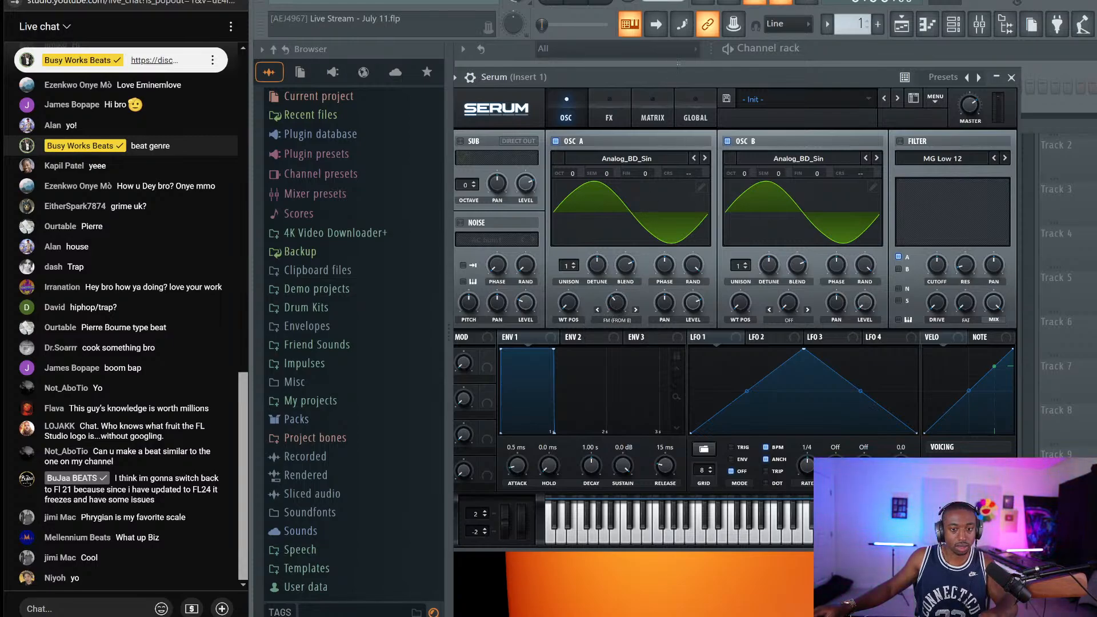
mouse_move(629, 303)
mouse_down()
mouse_move(617, 287)
mouse_move(623, 304)
mouse_up()
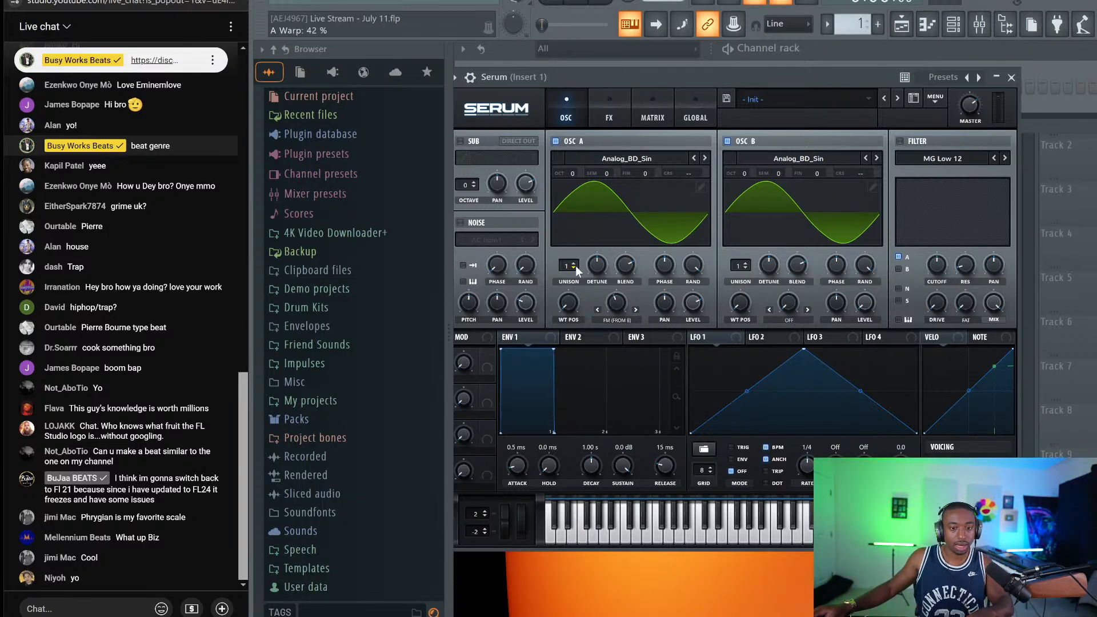
drag(575, 264, 579, 238)
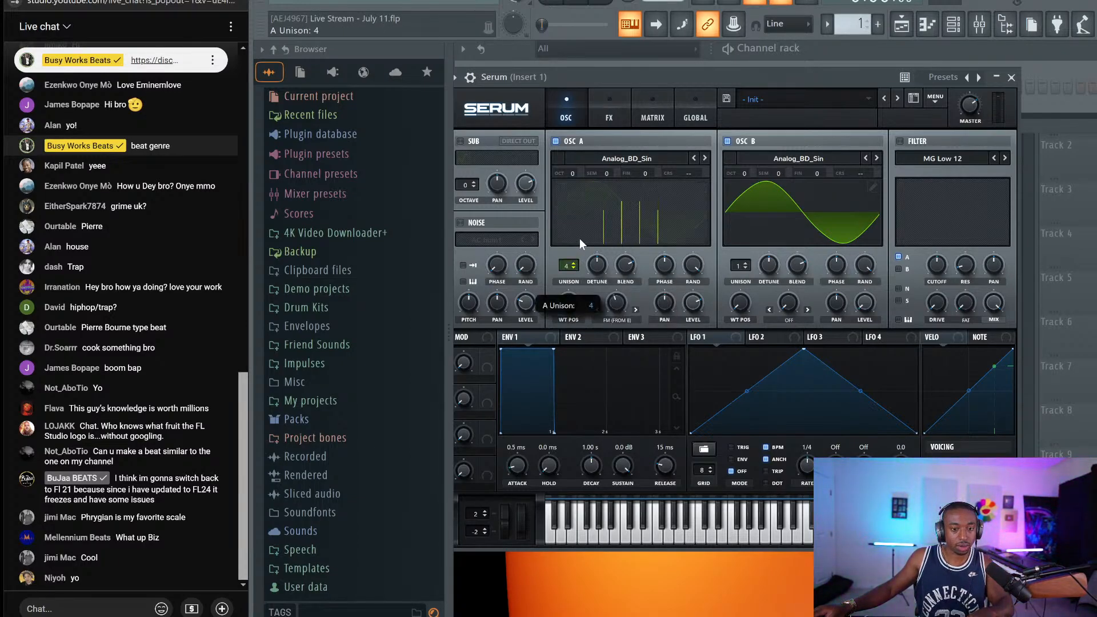
drag(657, 77, 688, 80)
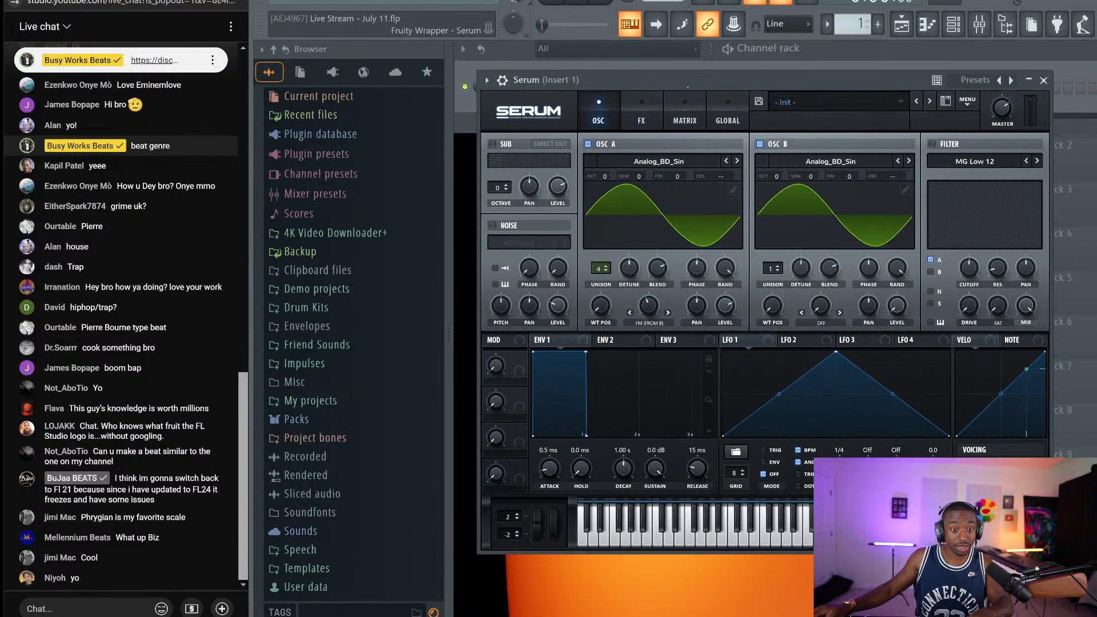
Dismiss the plugin picker, check Serum's Global page, and set oscillator A's unison detune to 0.32
click(1006, 28)
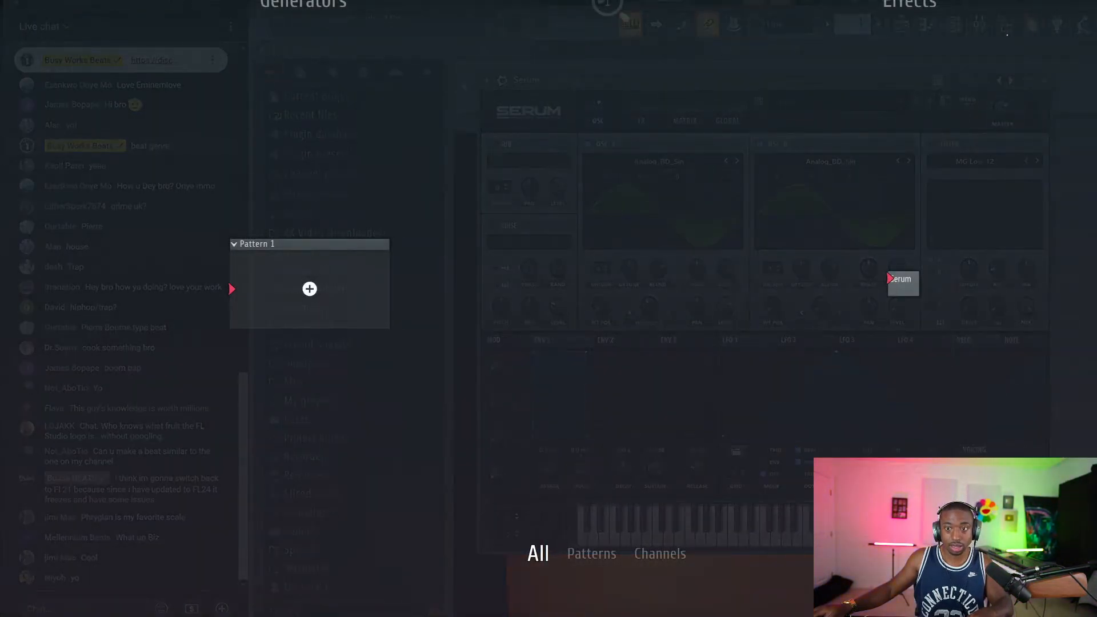
click(1007, 31)
drag(803, 80, 653, 61)
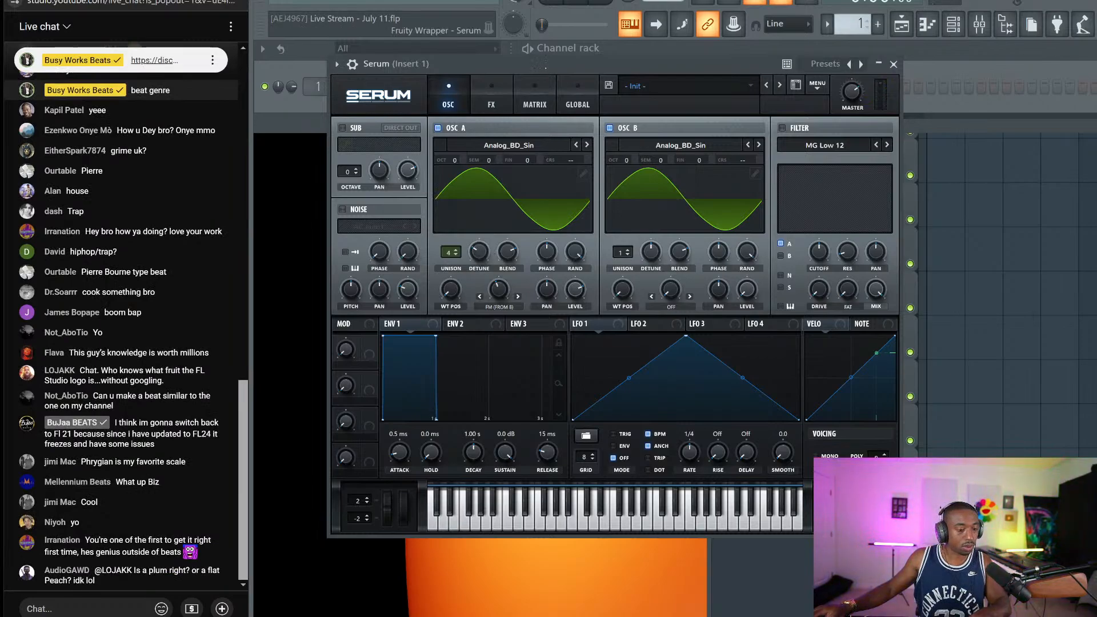
click(567, 108)
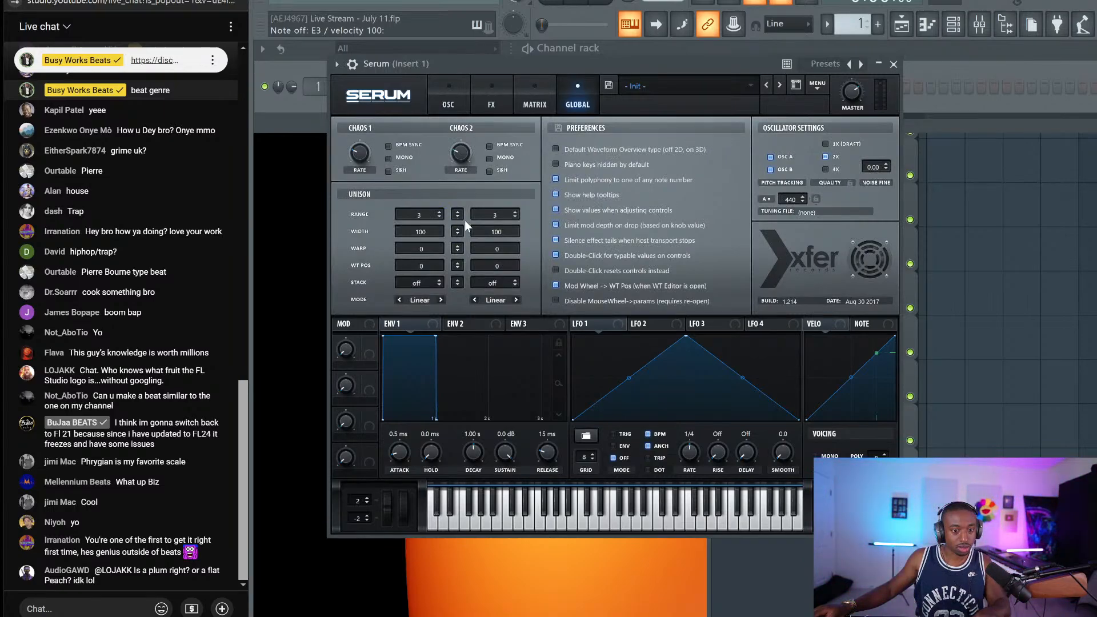
click(448, 103)
drag(480, 252, 489, 247)
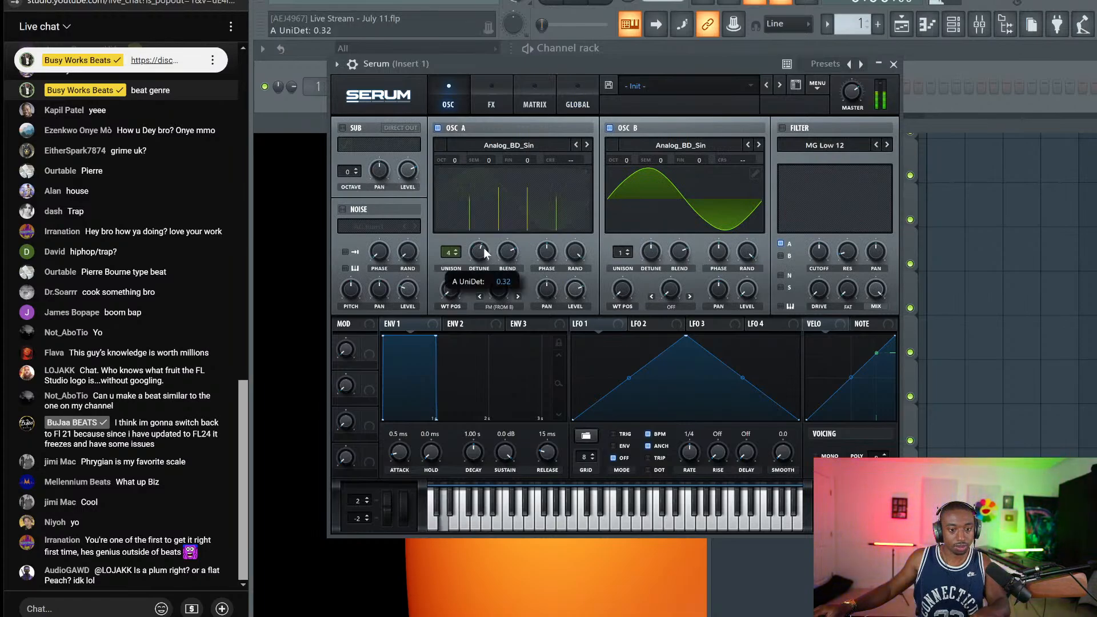
Load Basic Shapes into oscillator A, keep the sine shape, and set its FM amount to 53%
click(516, 148)
mouse_move(506, 163)
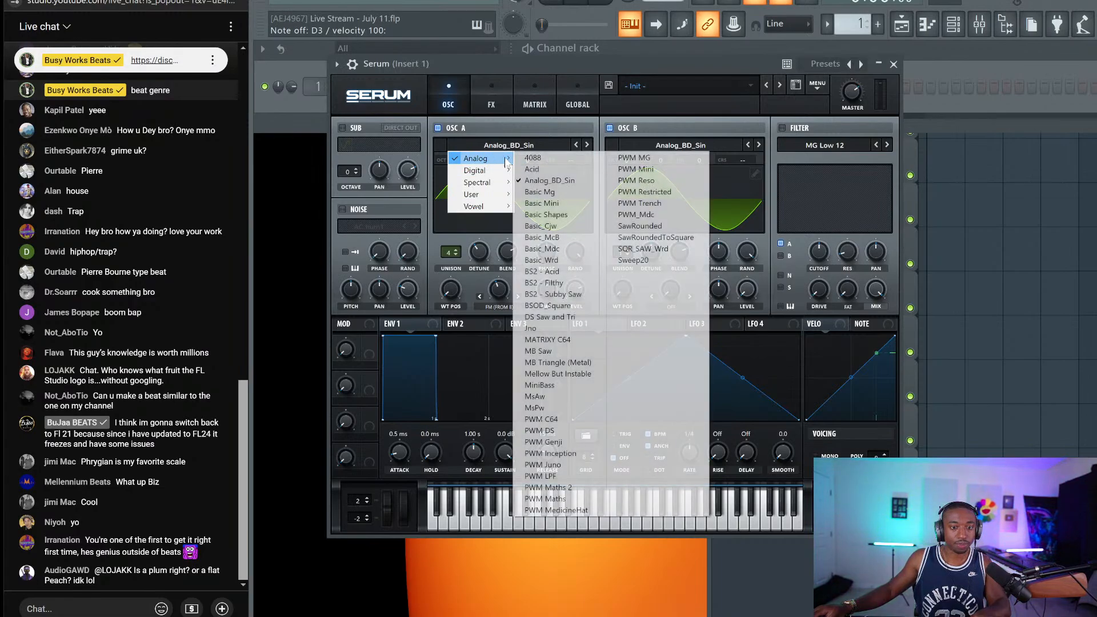
click(546, 215)
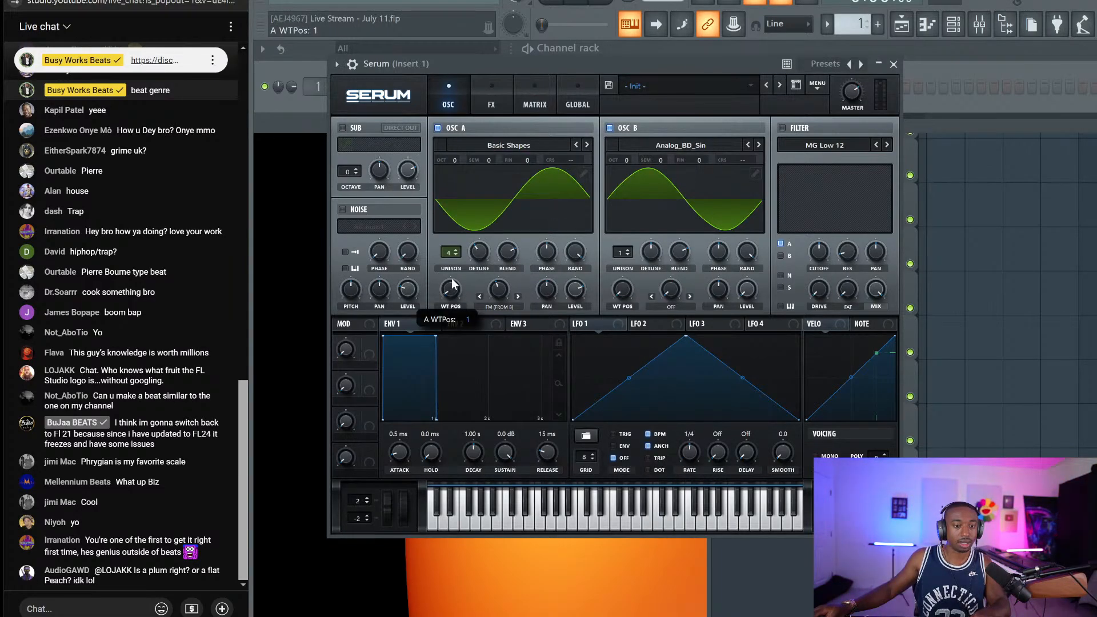
drag(451, 284, 463, 265)
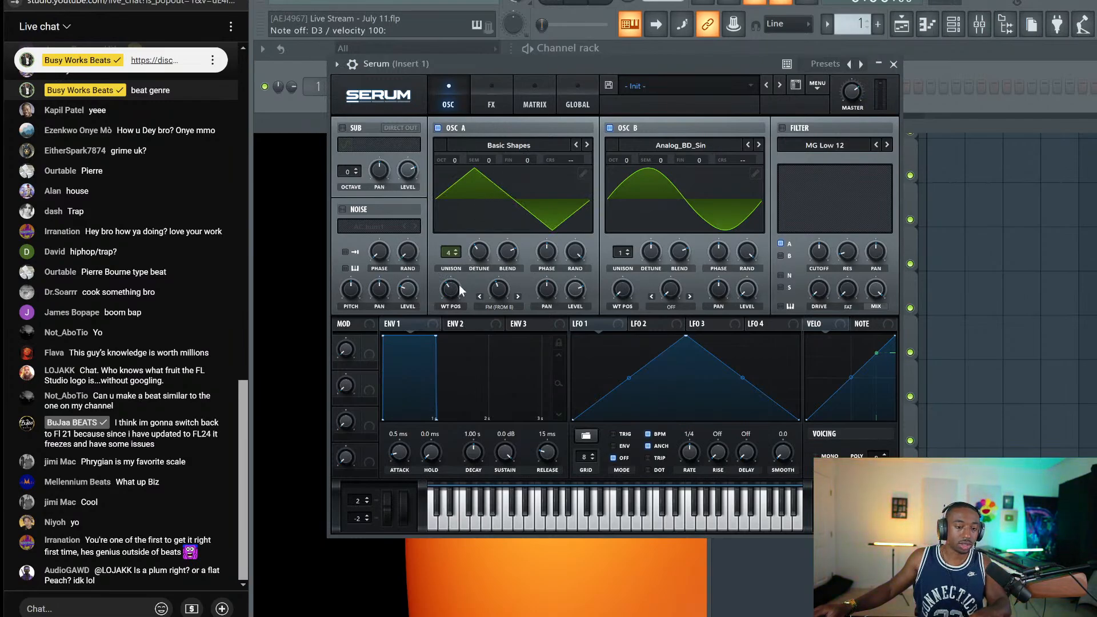
drag(455, 291, 456, 326)
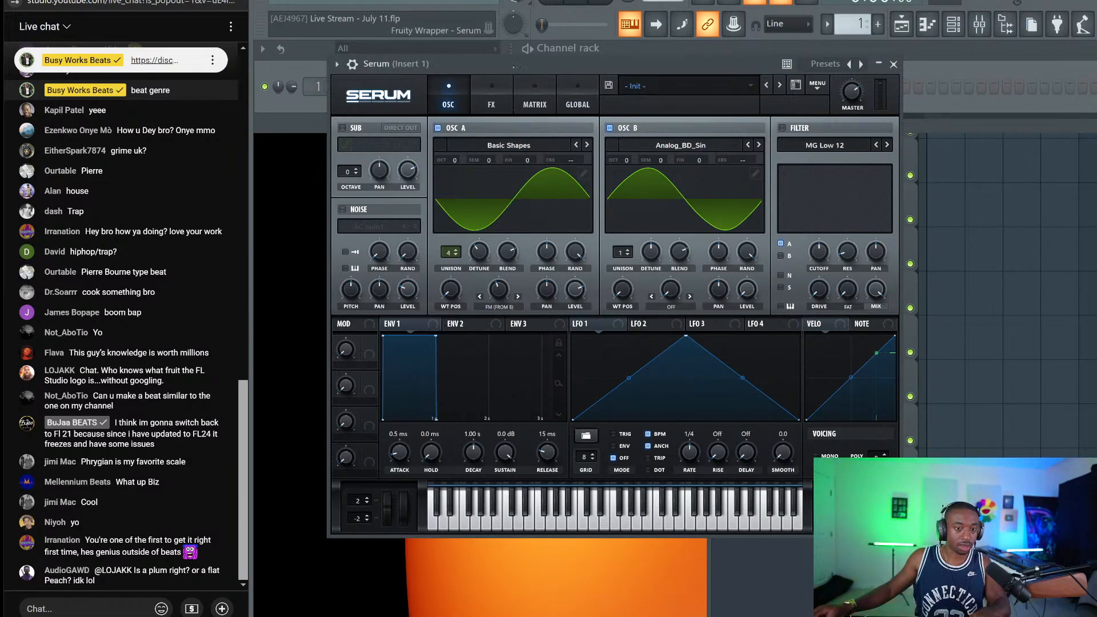
drag(499, 290, 502, 284)
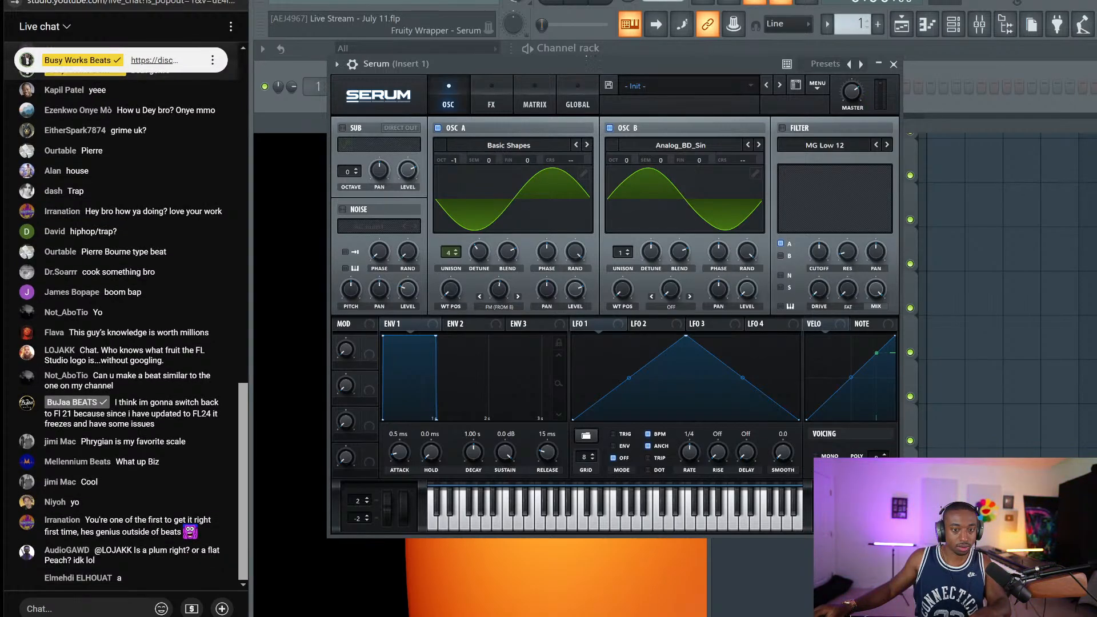
Review Serum's Global page, then raise the portamento time to 90 ms
click(580, 87)
click(468, 88)
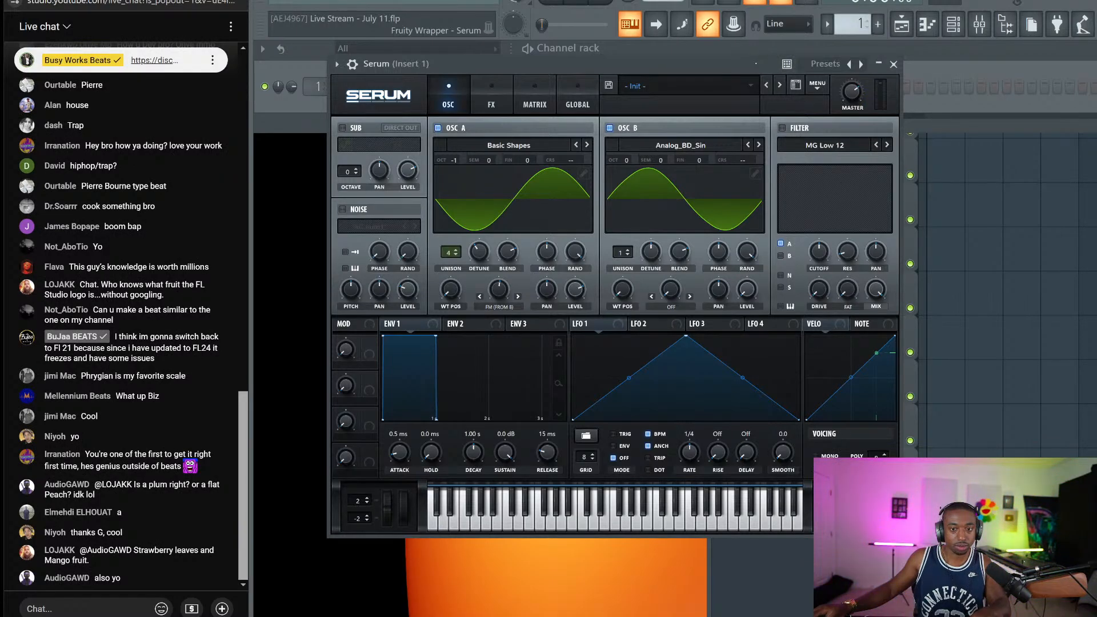
drag(434, 64, 385, 50)
drag(787, 506, 786, 493)
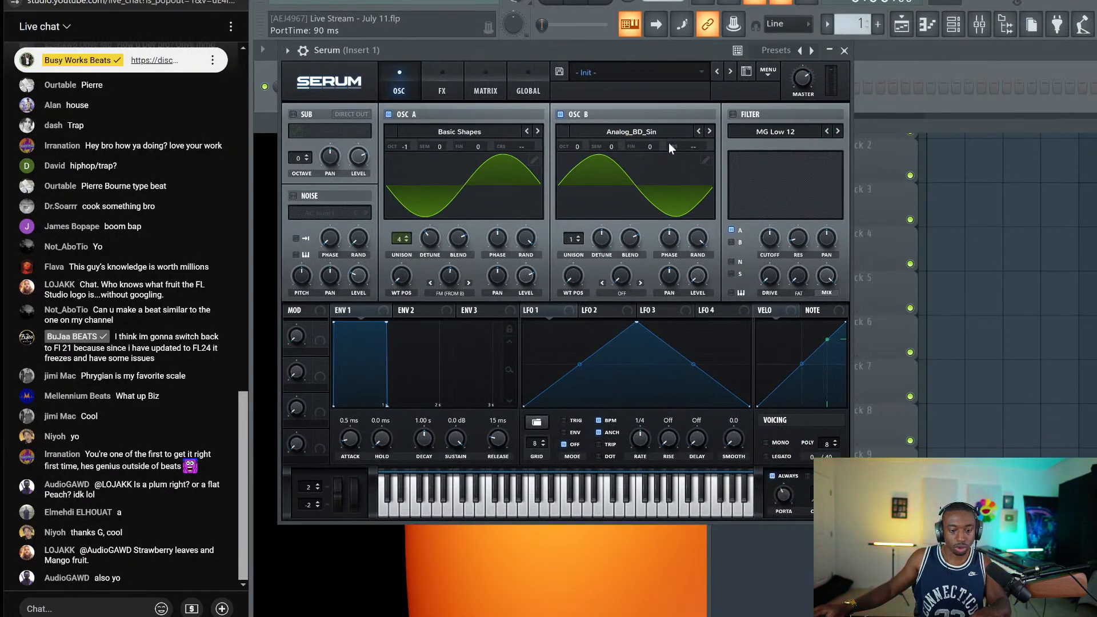
Reopen the Serum window and set oscillator B's octave to -1
click(844, 50)
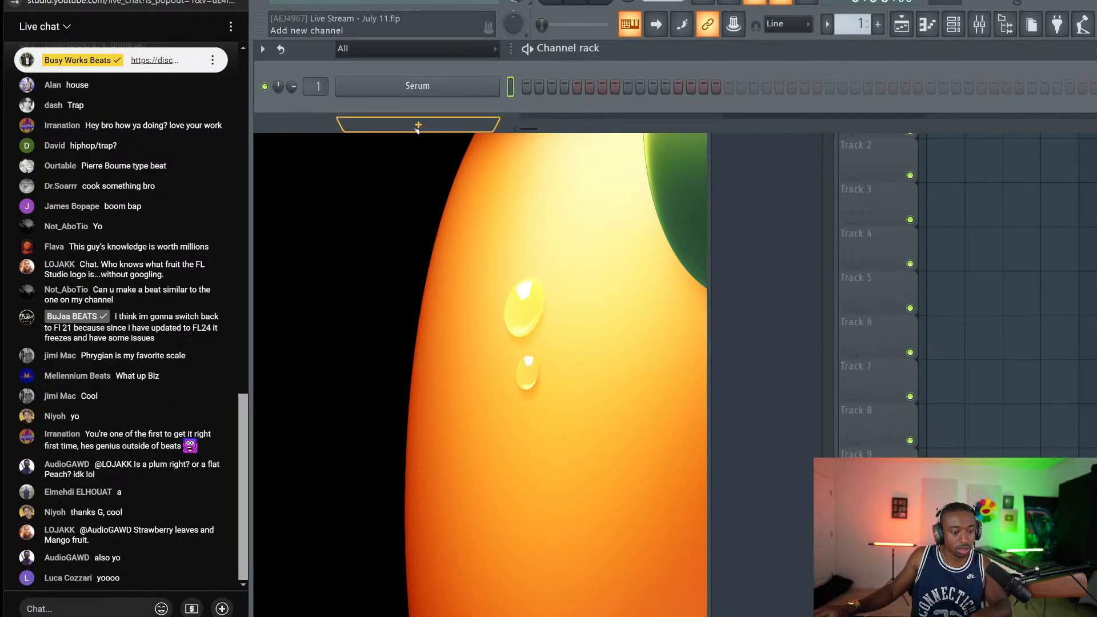
click(400, 96)
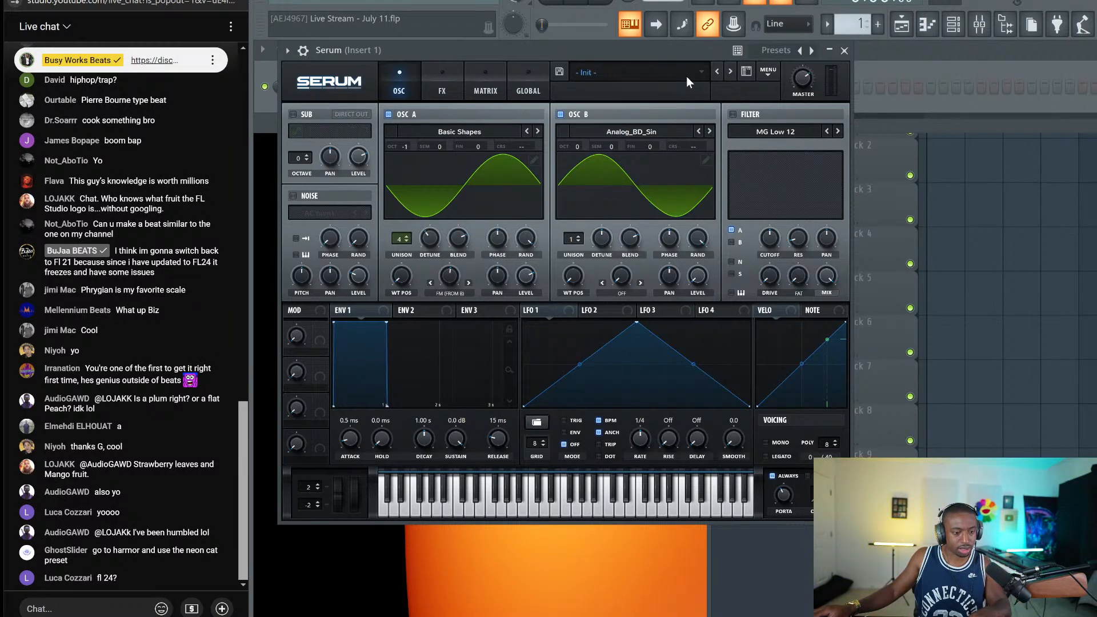
drag(674, 50, 693, 66)
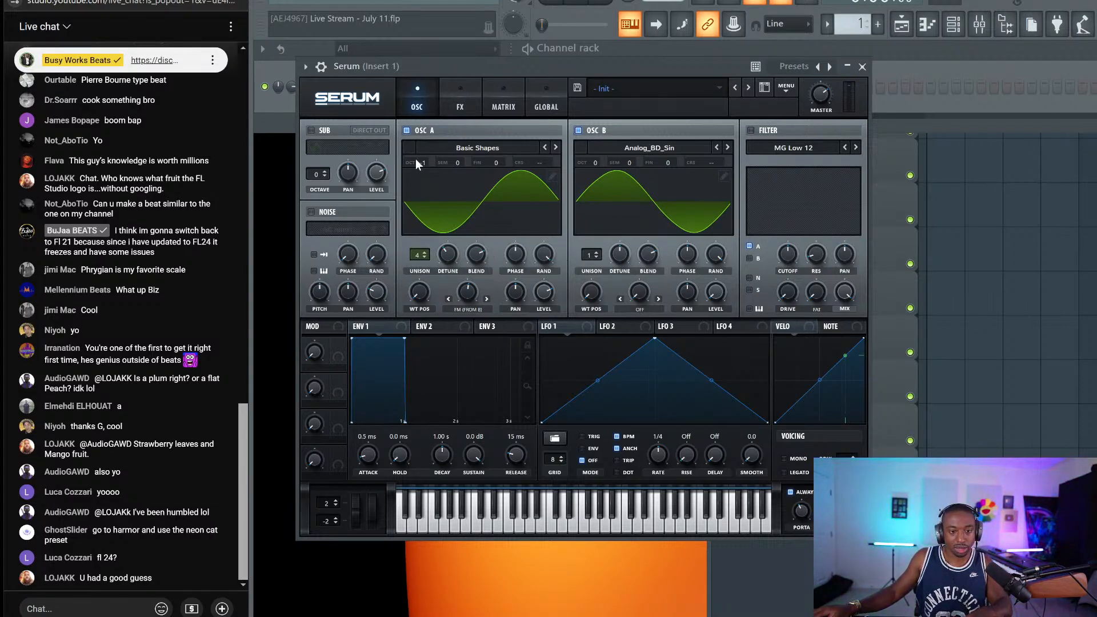
drag(596, 164, 597, 183)
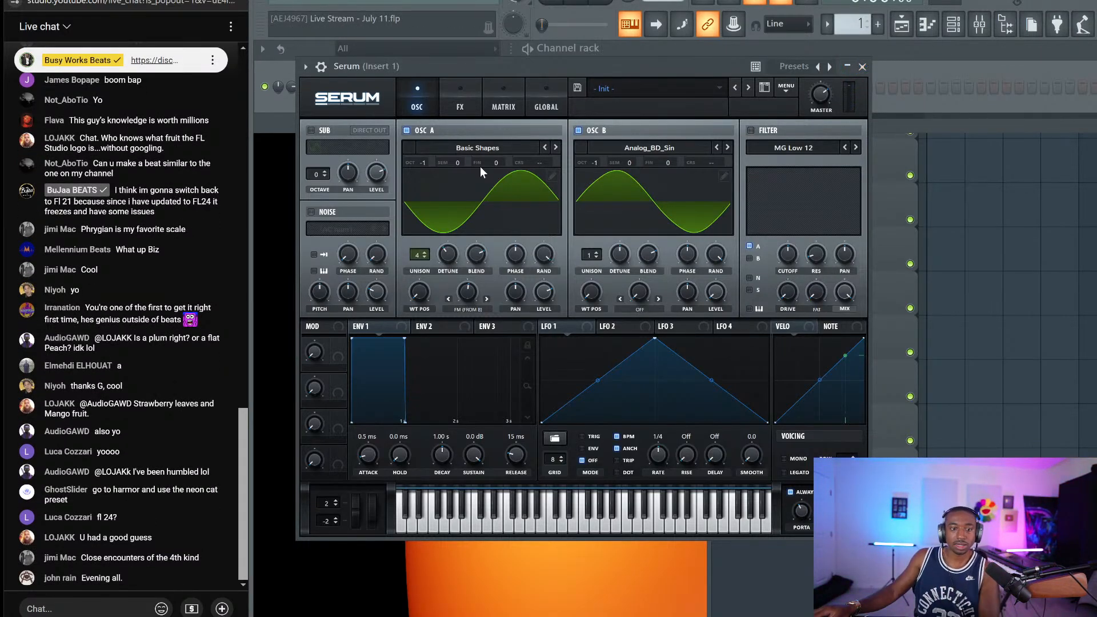
Reload Basic Shapes on oscillator A, show it in 3D, and step its wavetable position through 2, 3 and 4
click(454, 147)
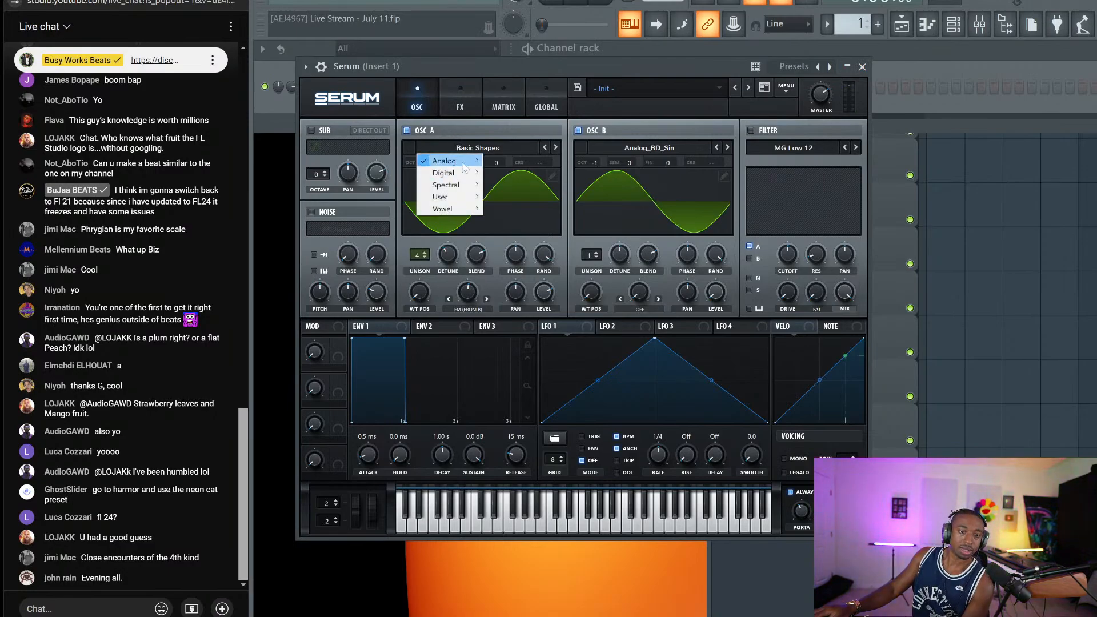
mouse_move(452, 160)
click(526, 219)
click(447, 229)
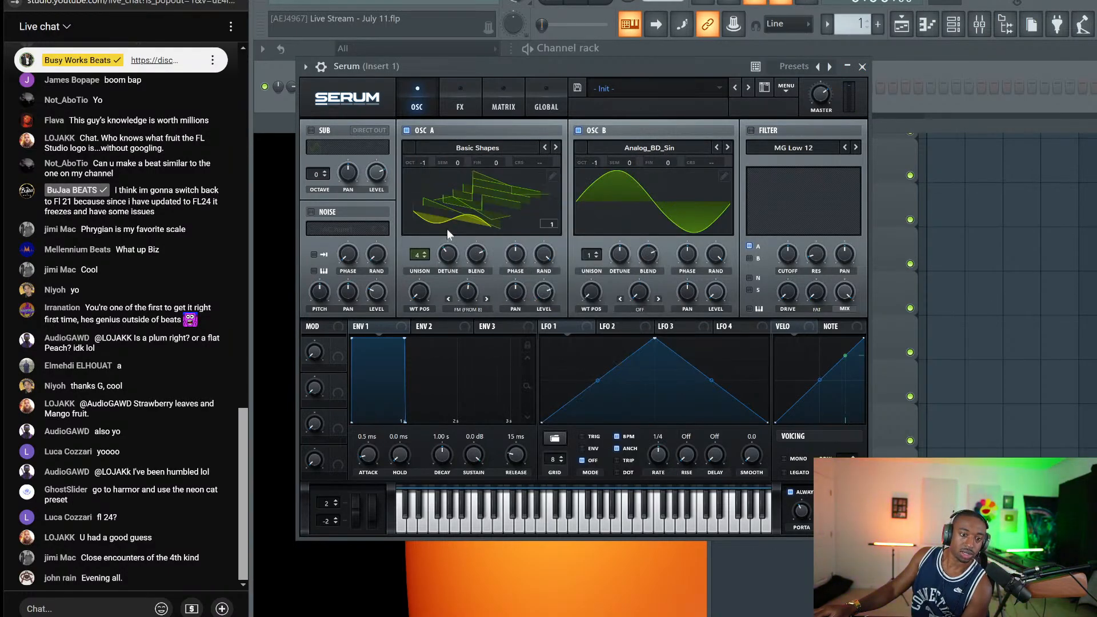
drag(419, 292, 416, 271)
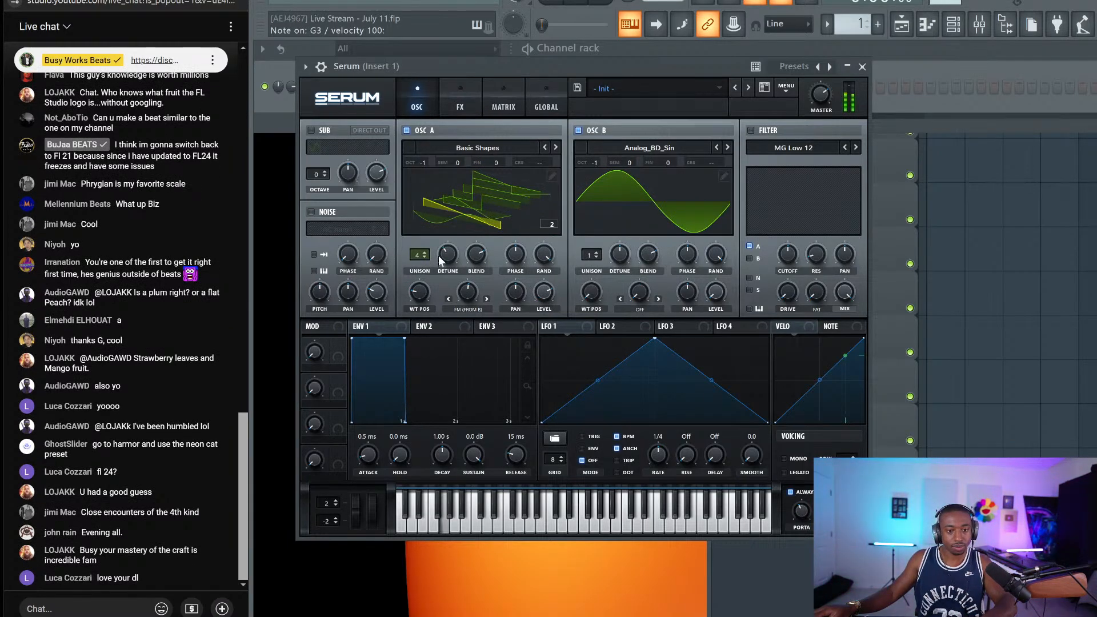
drag(421, 294, 421, 289)
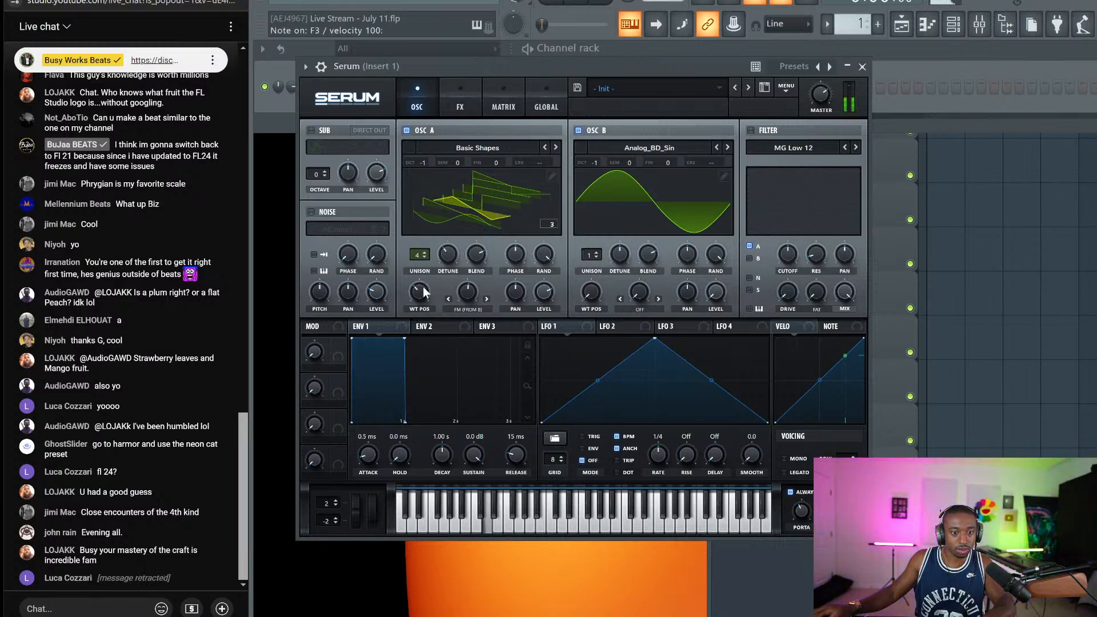
drag(419, 290, 426, 284)
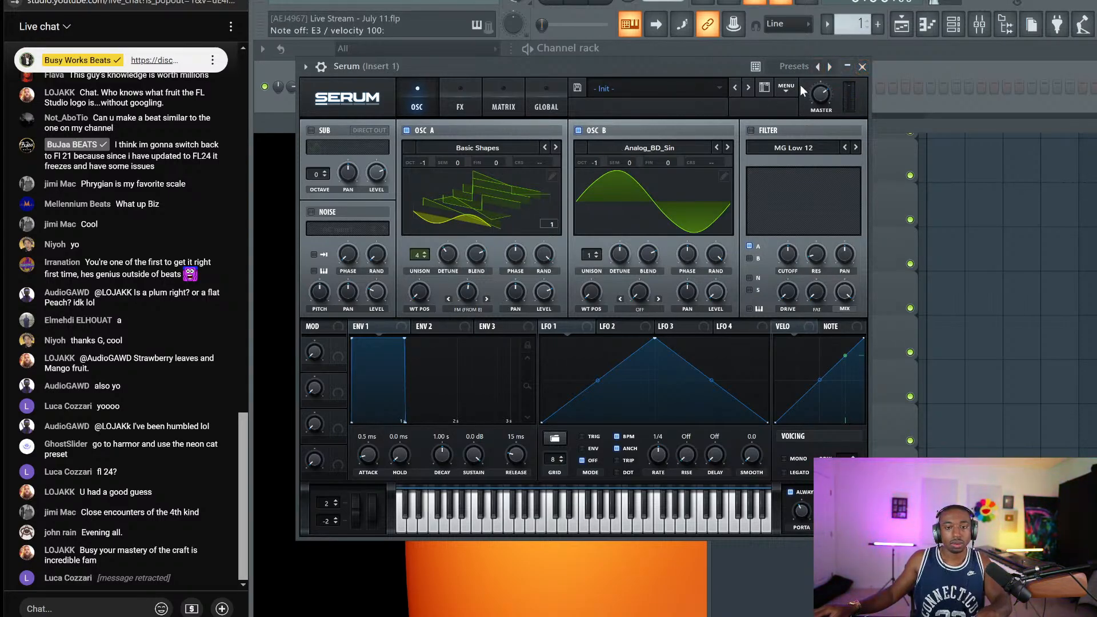
Close Serum, add a Busy Works Beats - Hercules channel, and list its Core Library Bass presets
click(862, 67)
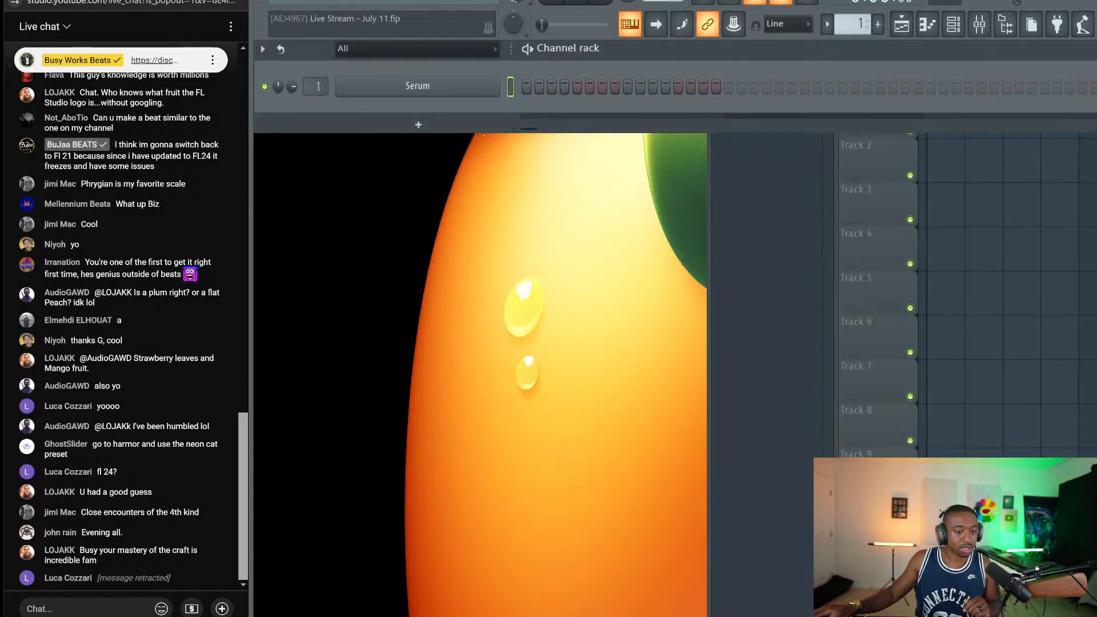
click(418, 125)
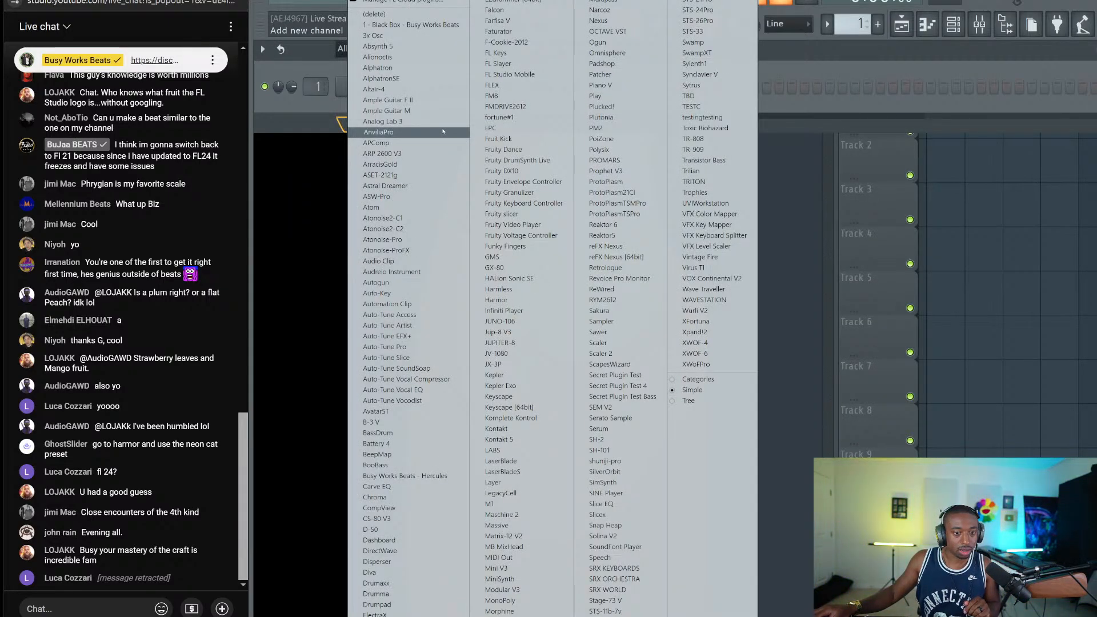
click(434, 476)
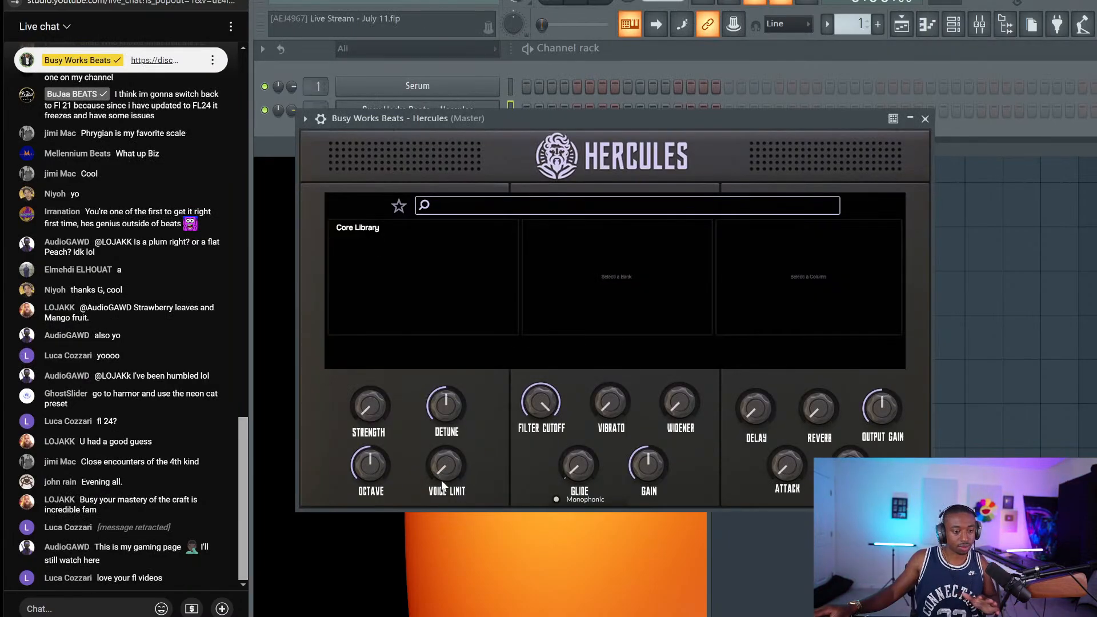
click(388, 227)
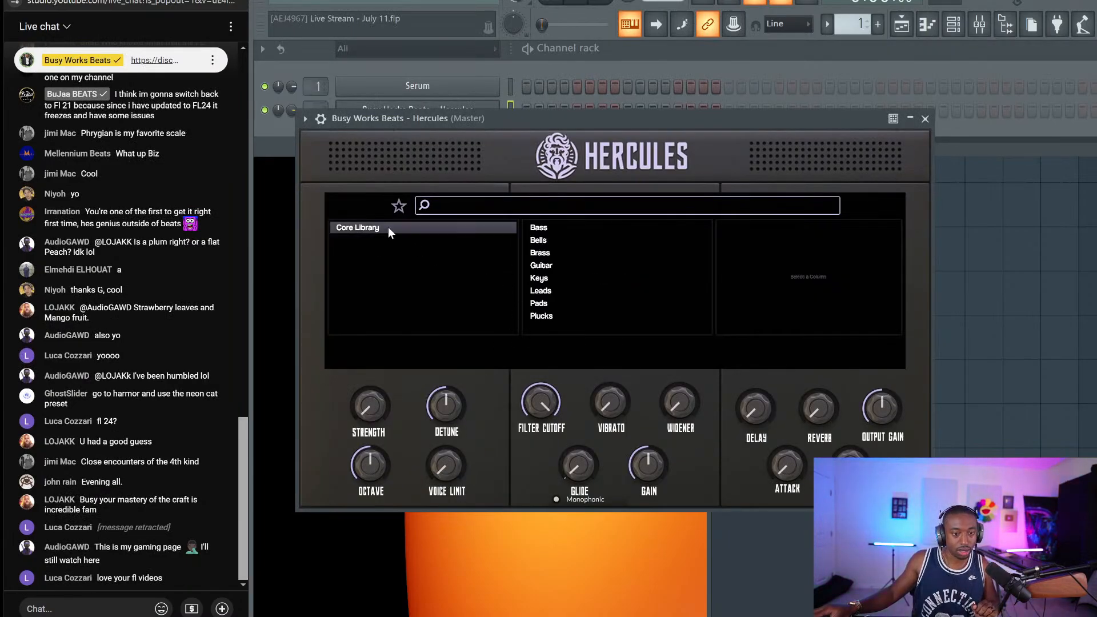
click(553, 229)
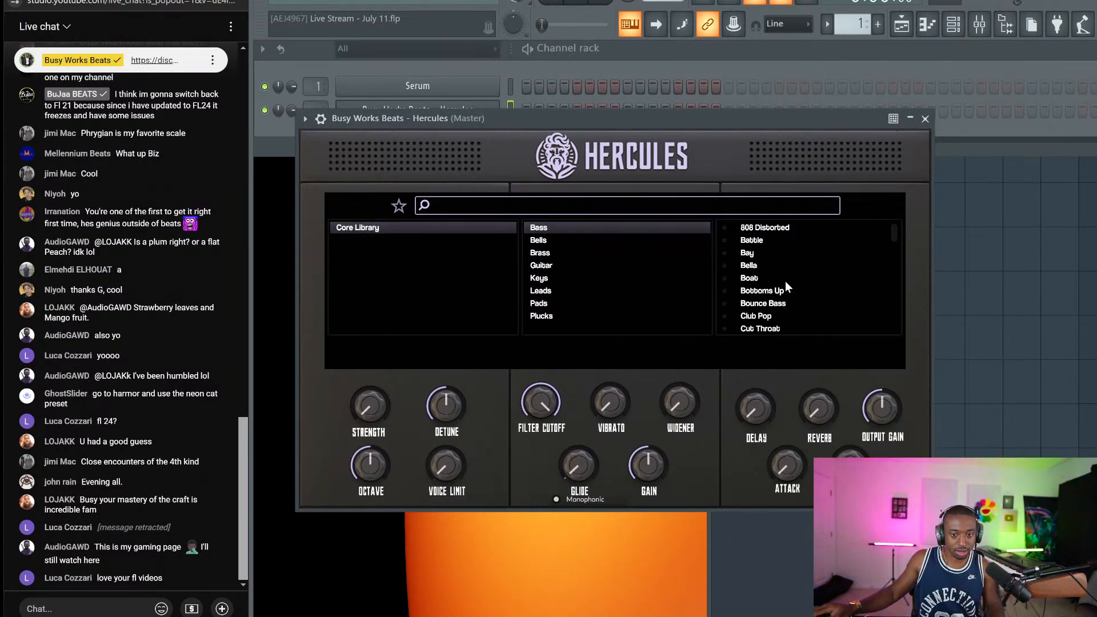
scroll(810, 291, down, 10)
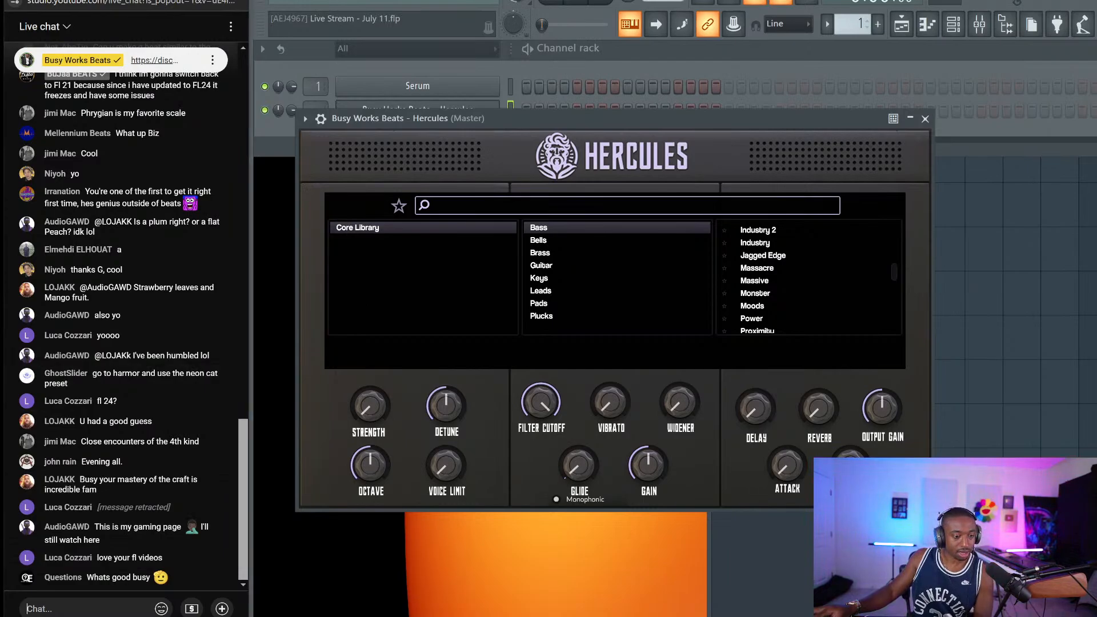
click(49, 609)
text(https://)
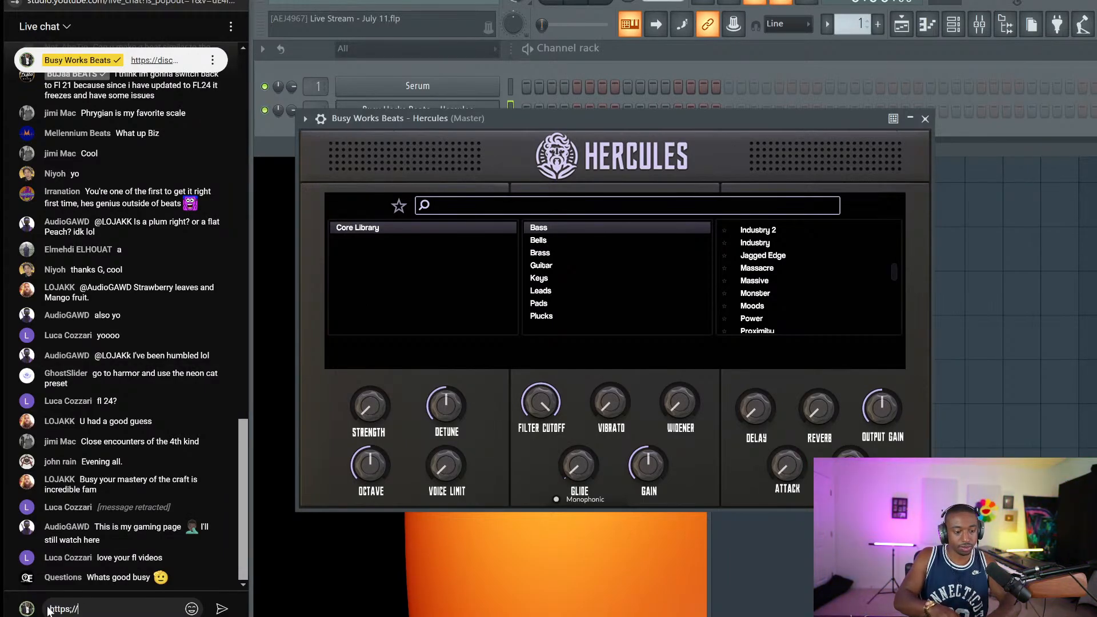
key(BackSpace)
key(BackSpace)
key(BackSpace)
key(BackSpace)
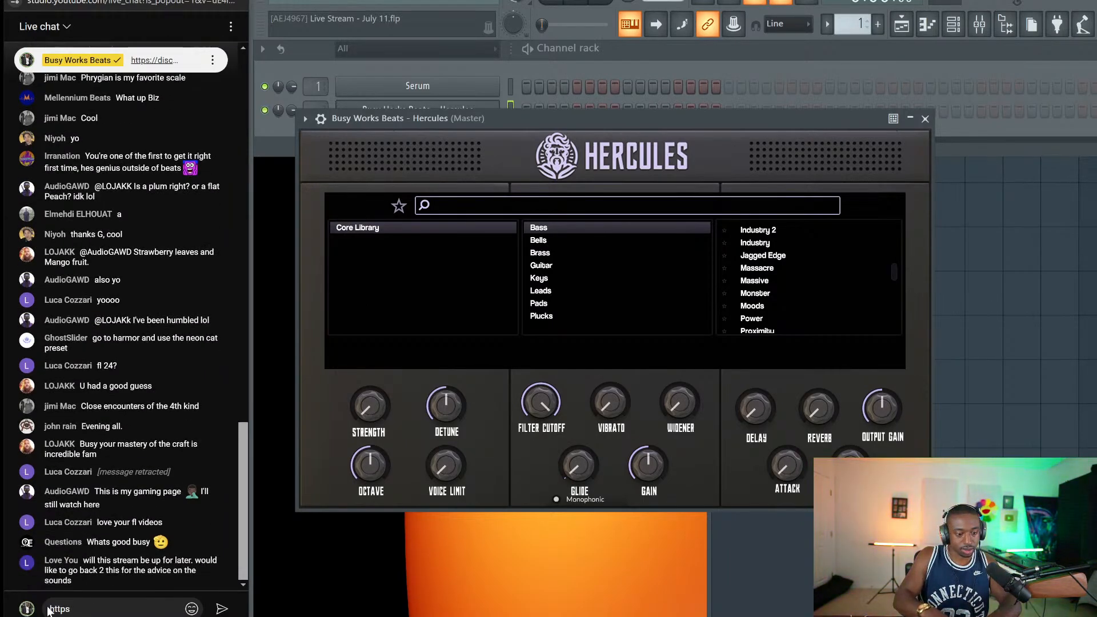
text(://busywor)
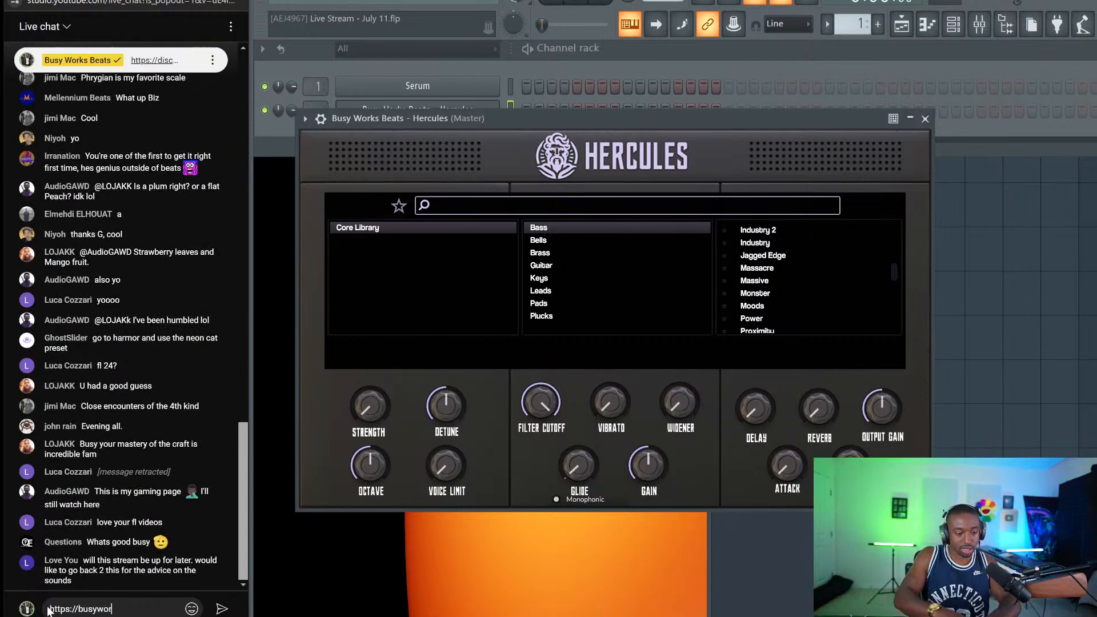
text(ksbeats.com/hercules)
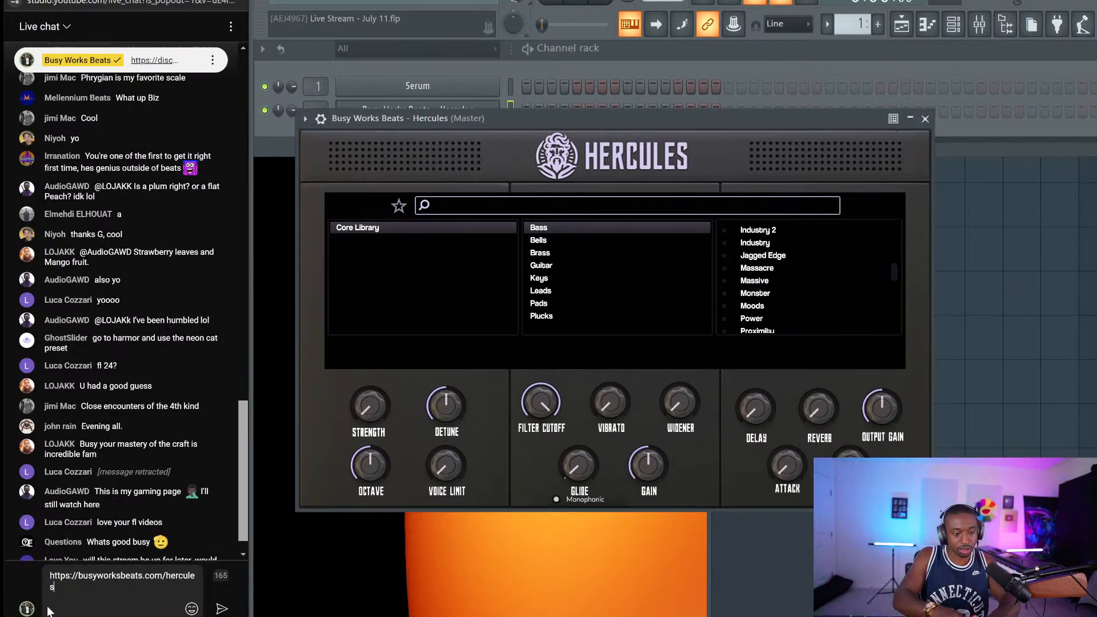
key(Return)
Send the chat messages 'Use code "EARLYBIRD"', '50%' and '50% OFF'
text(Use cod)
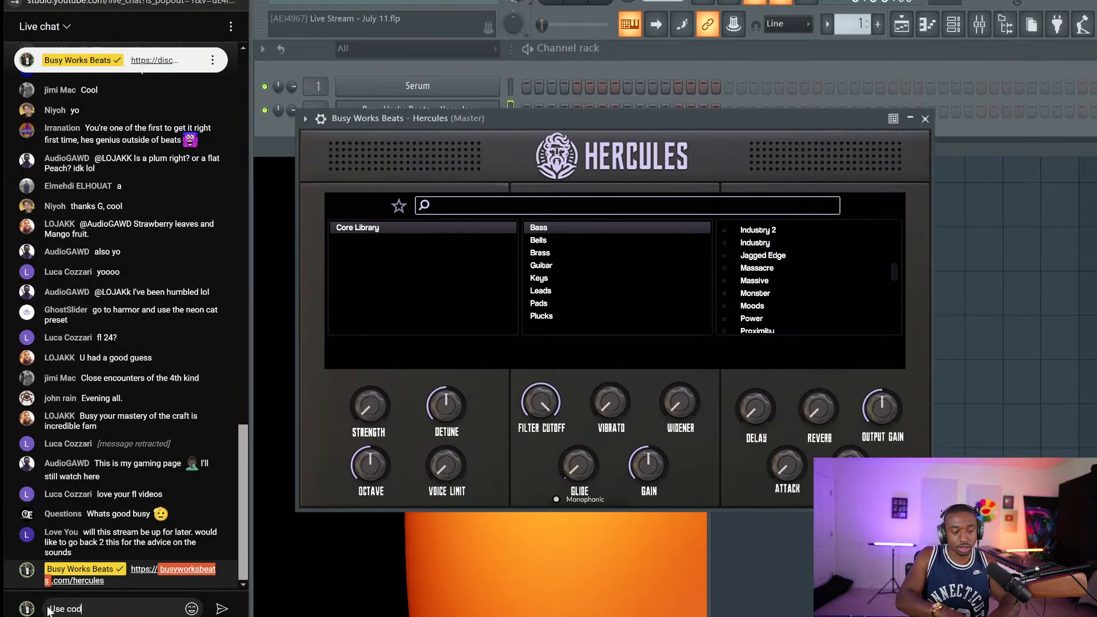
text(e "EARLYBIR)
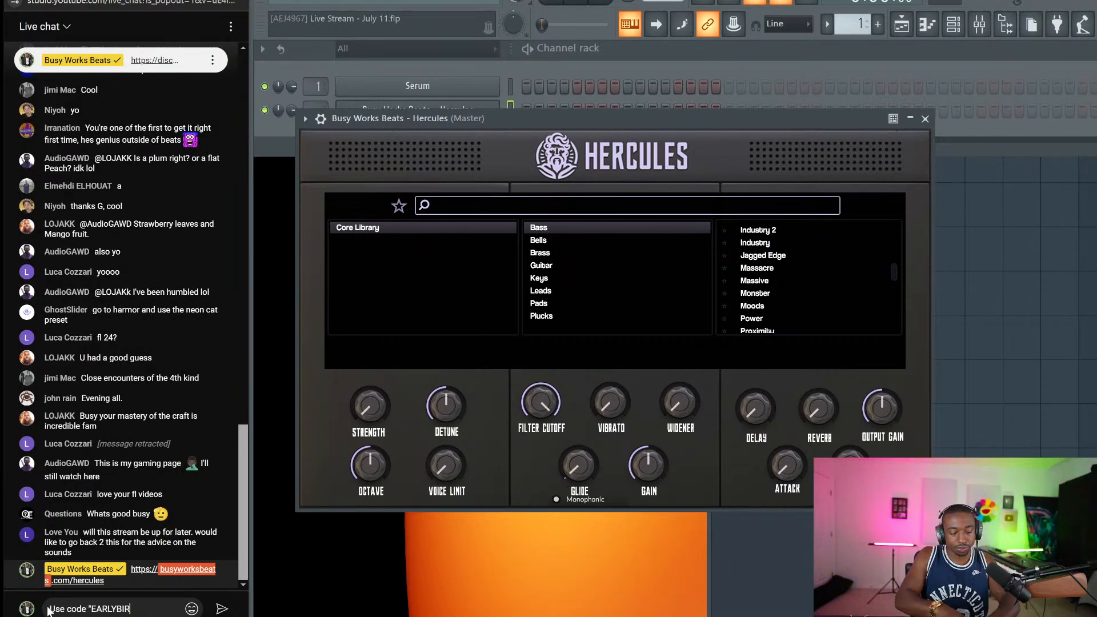
text(D")
key(Return)
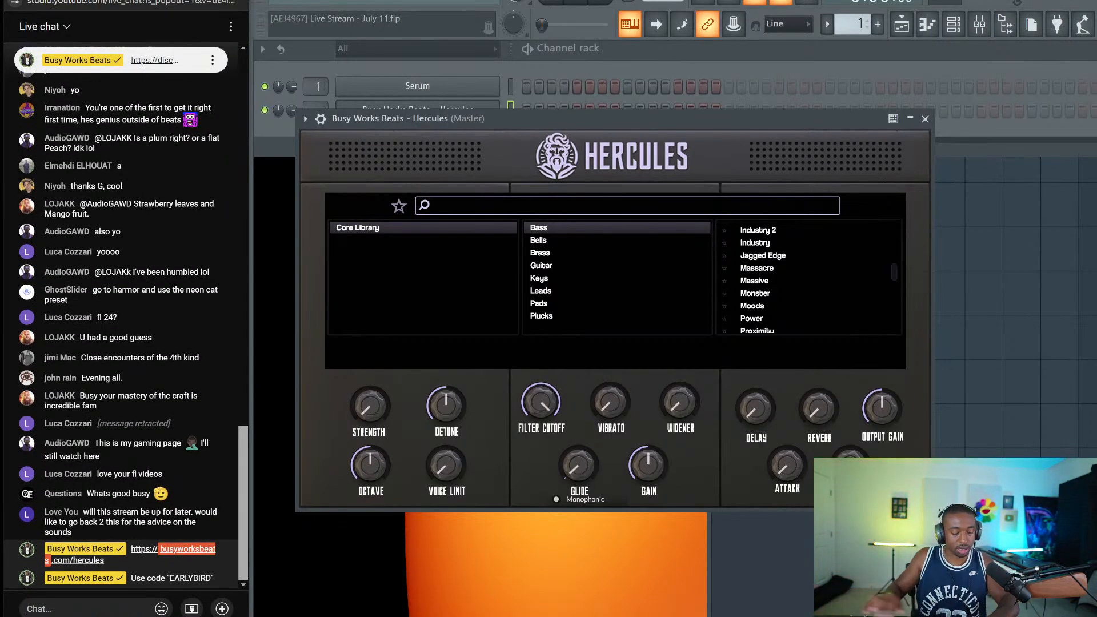
text(50%)
key(Return)
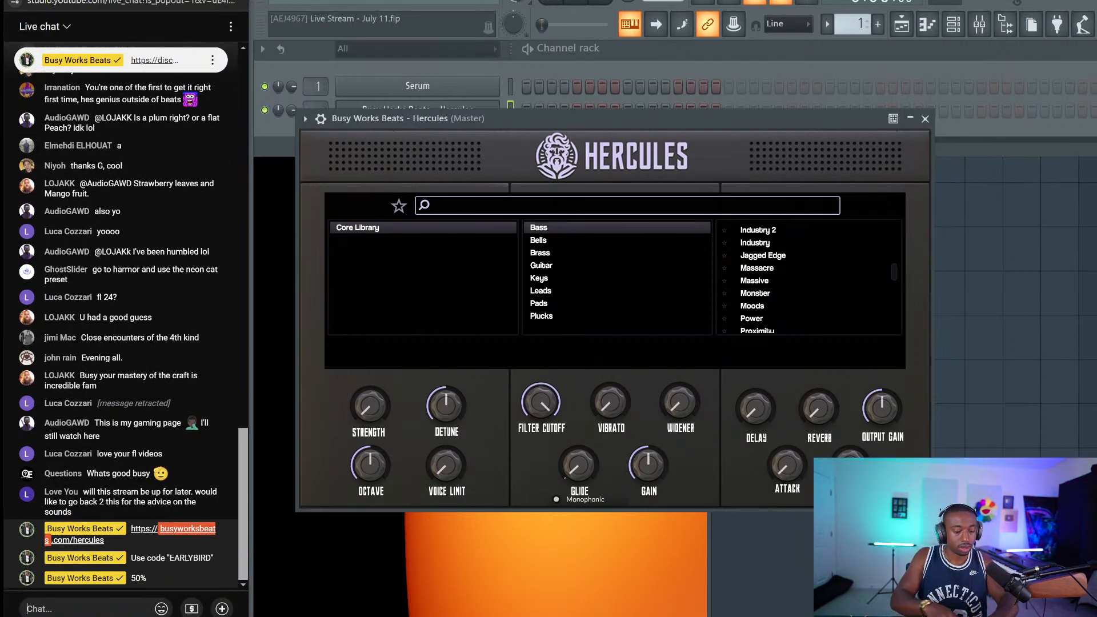
text(5)
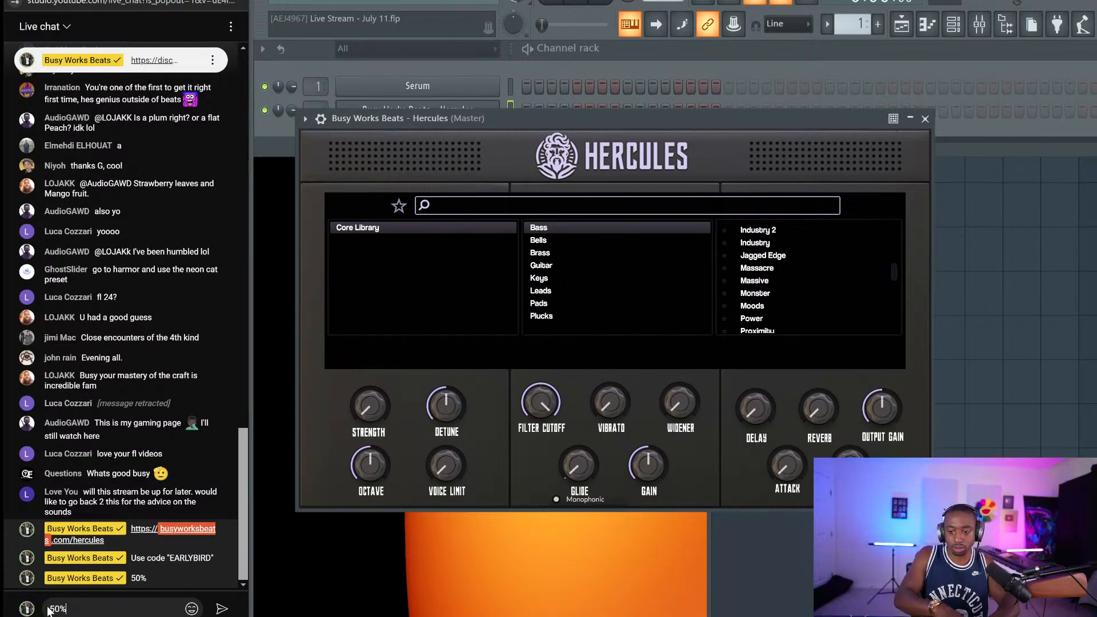
text(0% OFF)
key(Return)
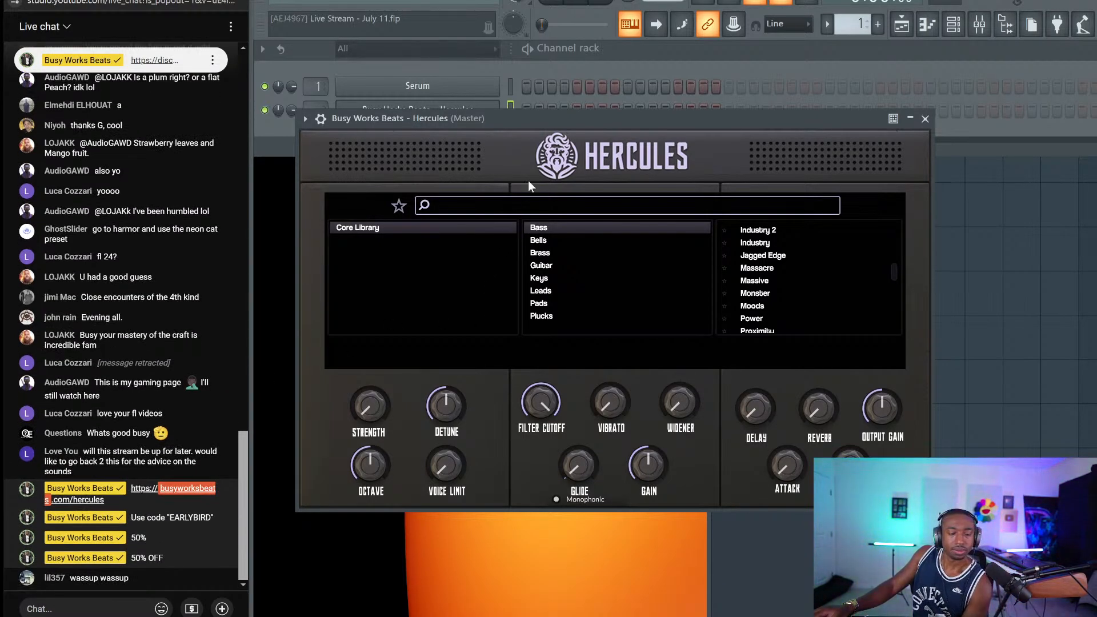
Audition SO, load the Sign Language bass preset in Hercules, then close it and reopen Serum
scroll(744, 251, down, 1)
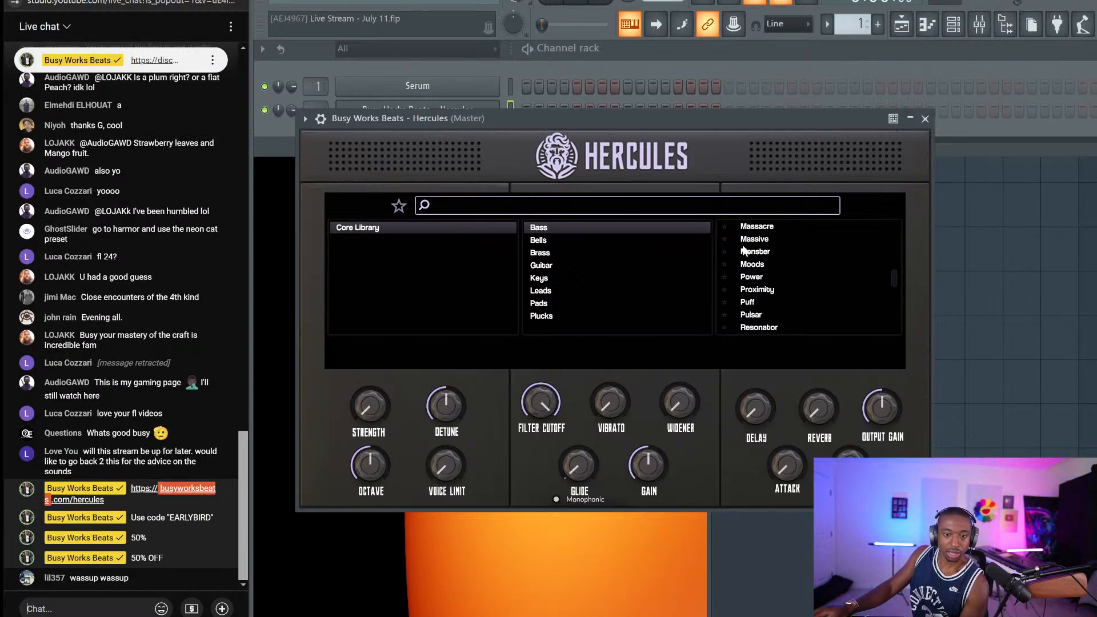
scroll(744, 252, up, 1)
scroll(777, 293, down, 4)
click(751, 308)
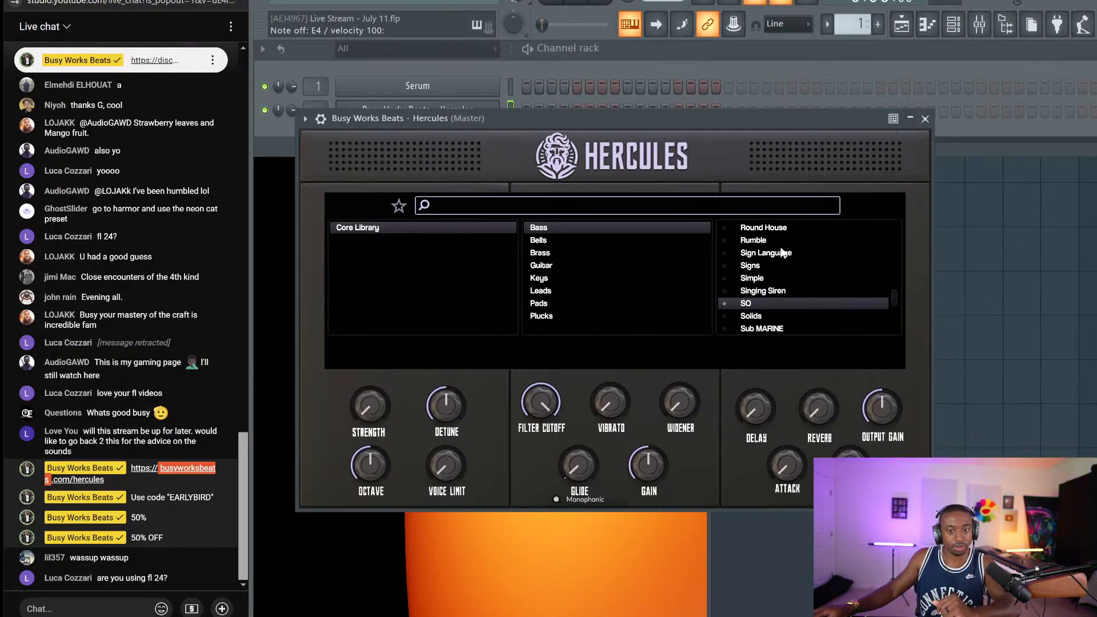
click(781, 253)
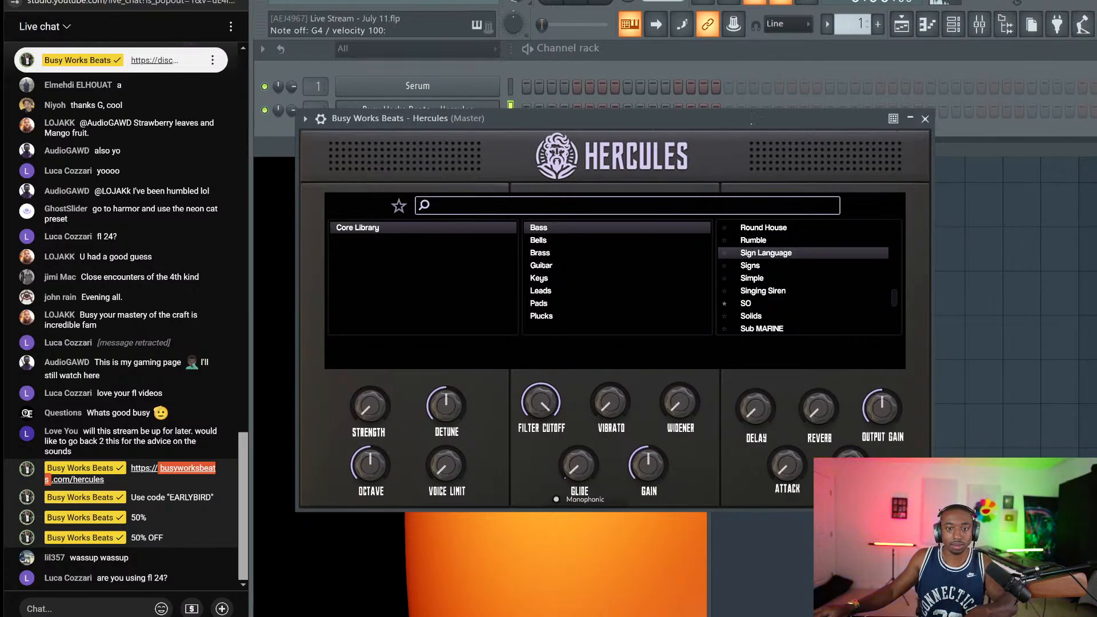
click(926, 118)
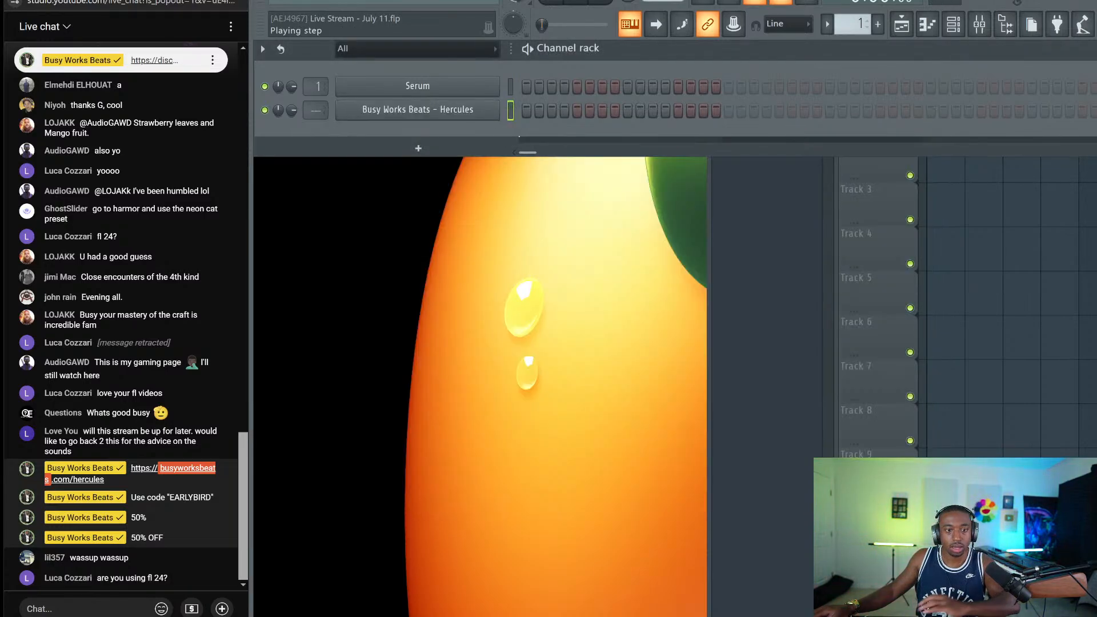
click(483, 88)
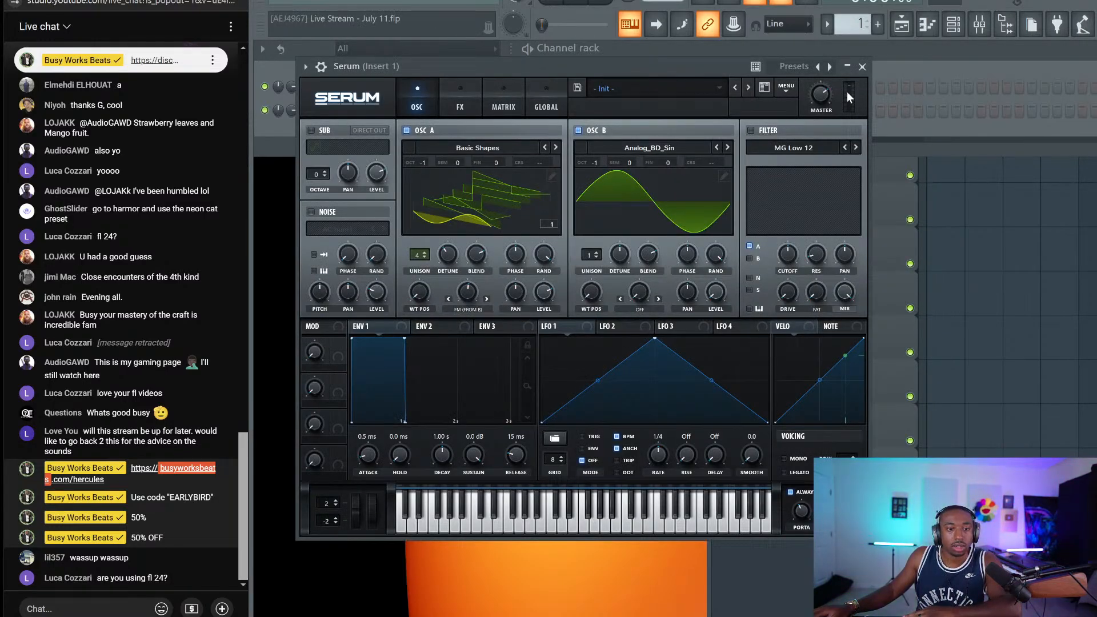
Enable Serum's filter as a Cmb L6+ comb with 76% variation and 59% resonance
click(752, 131)
click(766, 147)
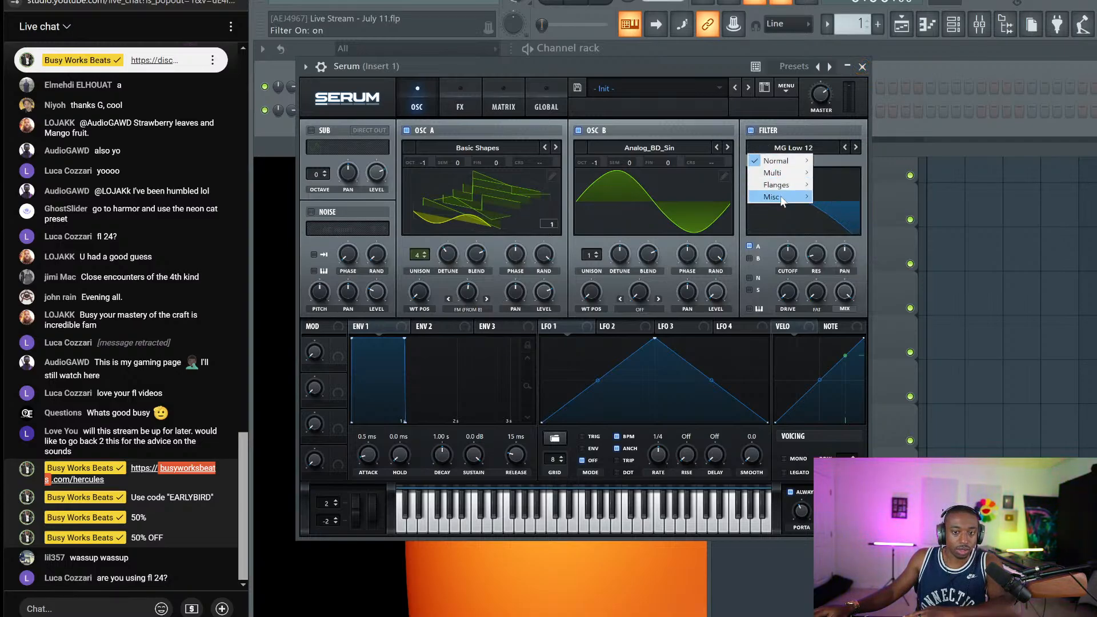
mouse_move(788, 188)
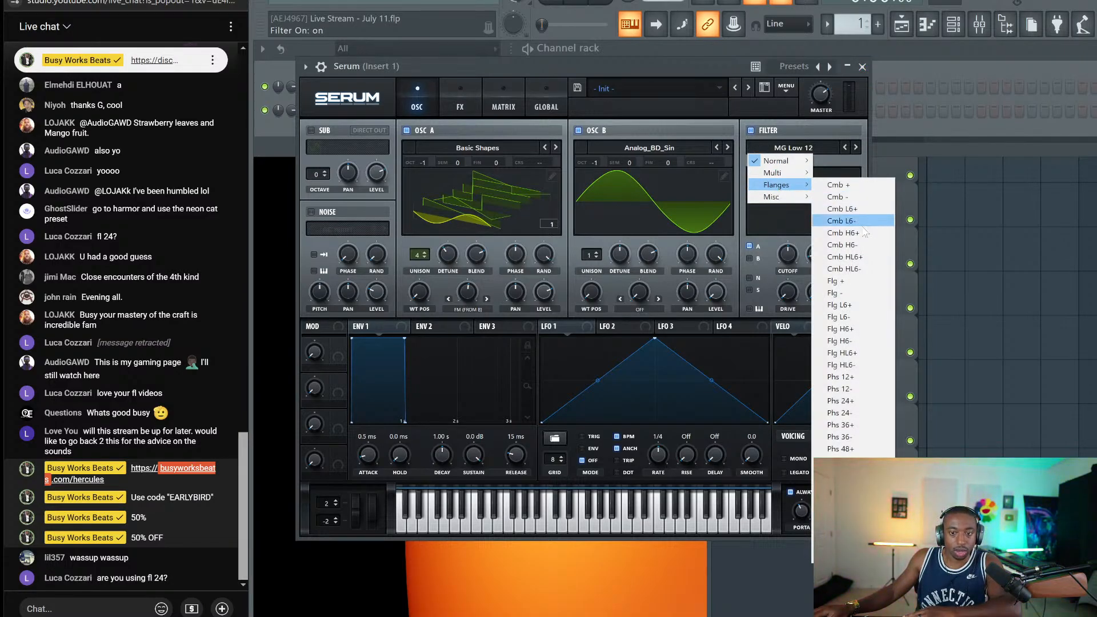
click(845, 257)
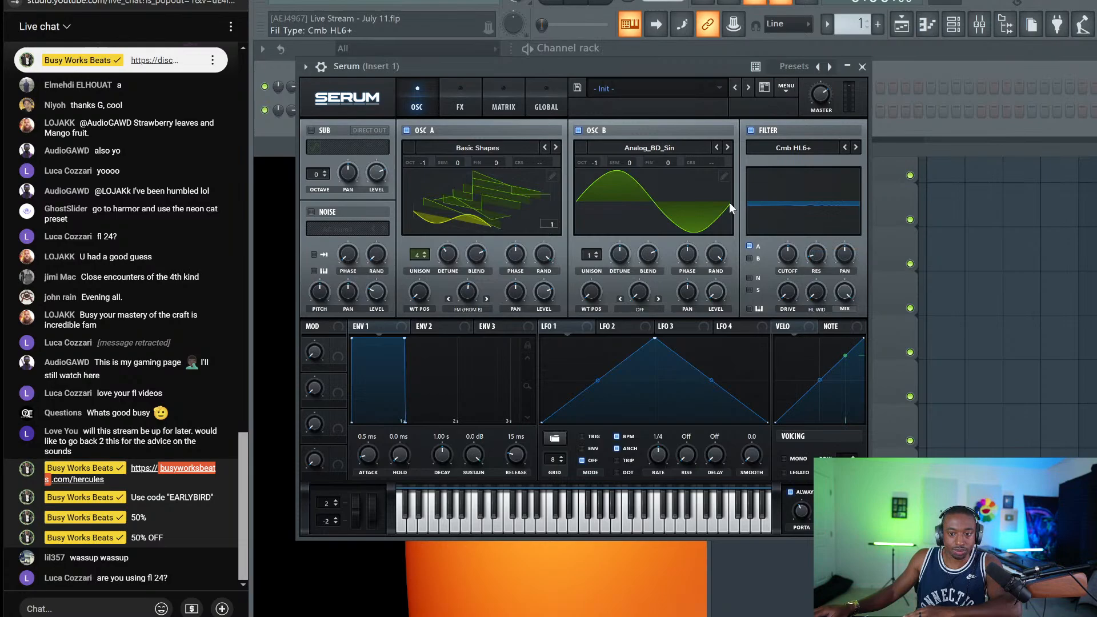
click(775, 148)
mouse_move(778, 185)
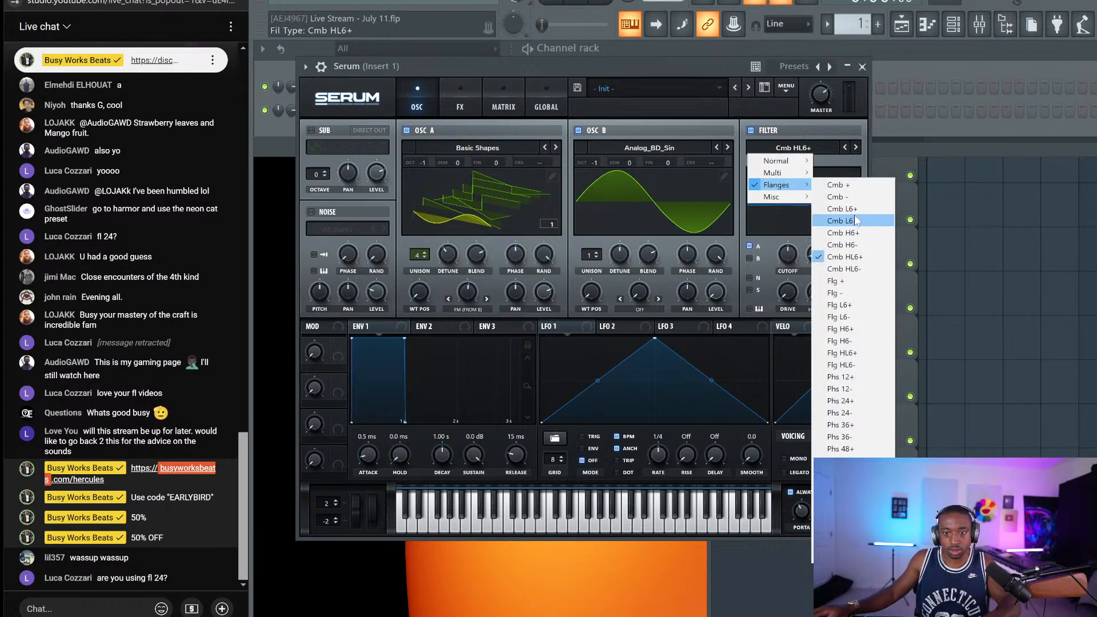
click(840, 208)
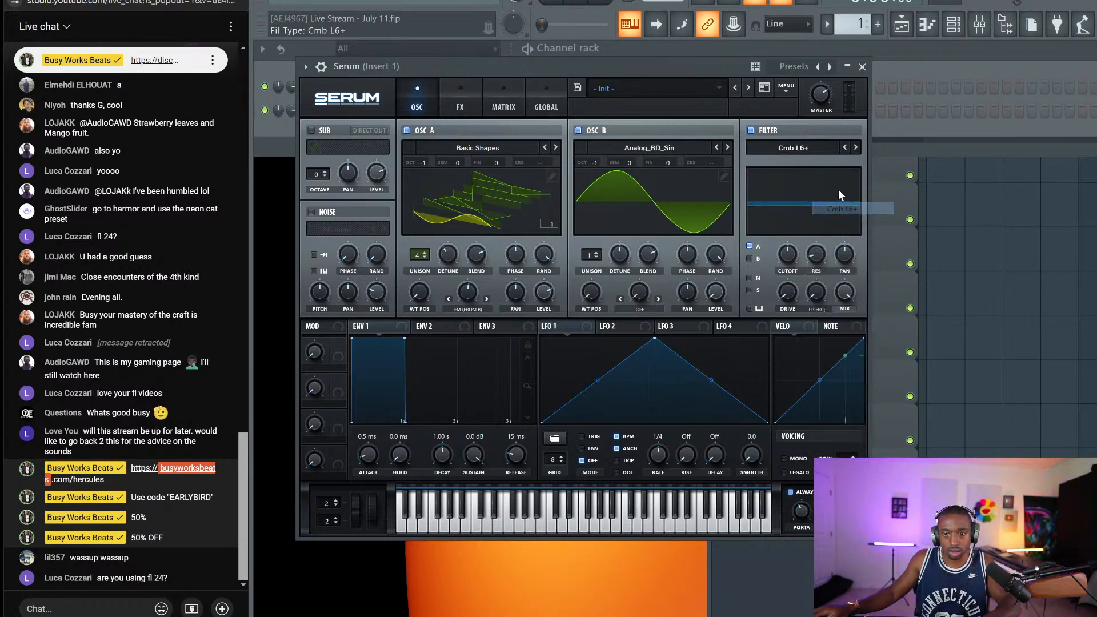
drag(816, 292, 696, 81)
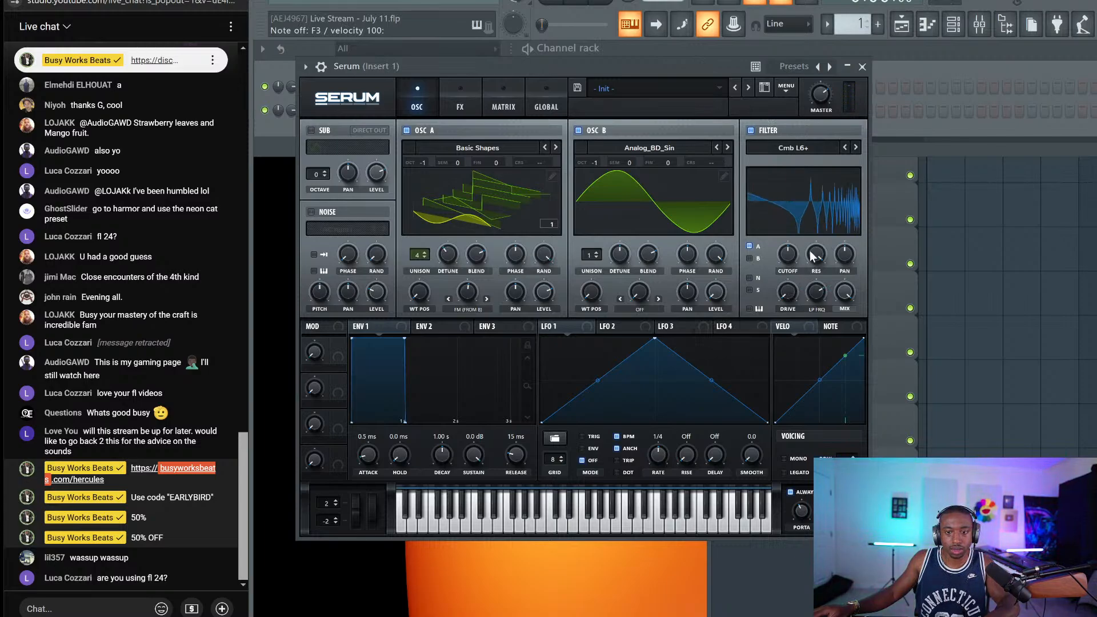
drag(812, 251, 810, 278)
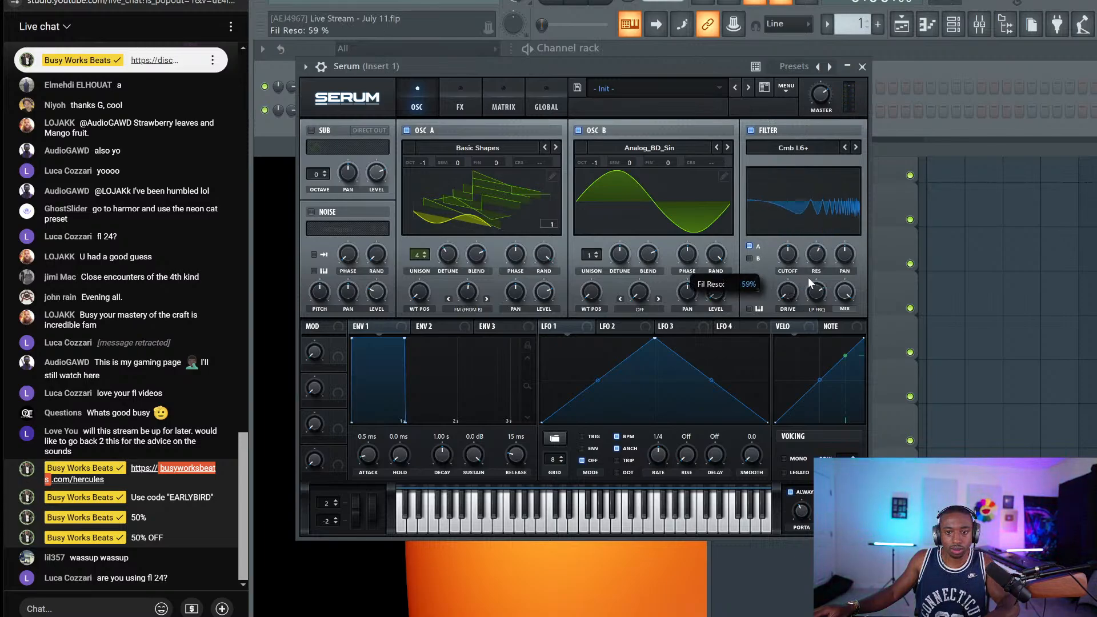
Drop envelope 2's sustain to zero and route it to filter cutoff at about 1642 Hz
click(468, 309)
click(434, 327)
drag(474, 455, 474, 514)
drag(783, 260, 788, 256)
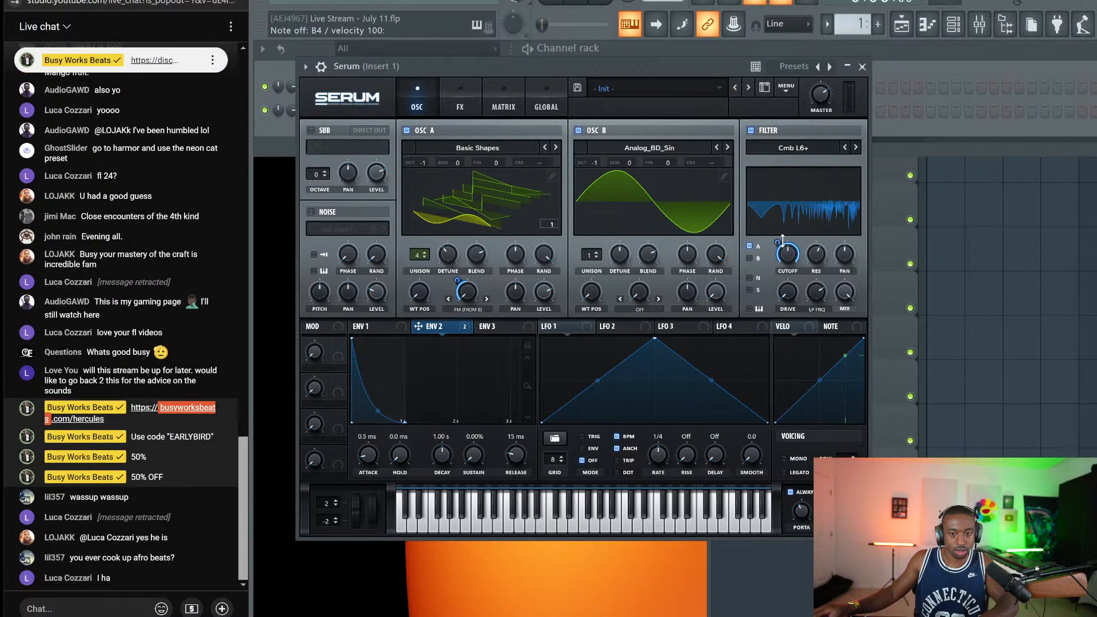
drag(788, 253, 789, 256)
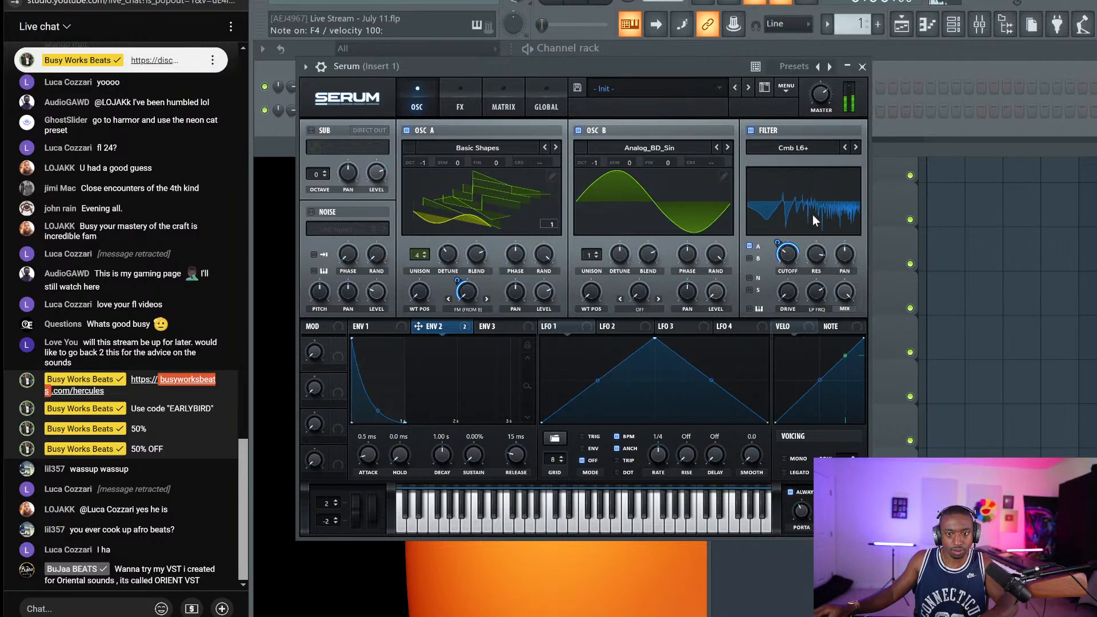
Change the filter type to Cmb - and bring up the Misc filter types
click(834, 147)
click(843, 148)
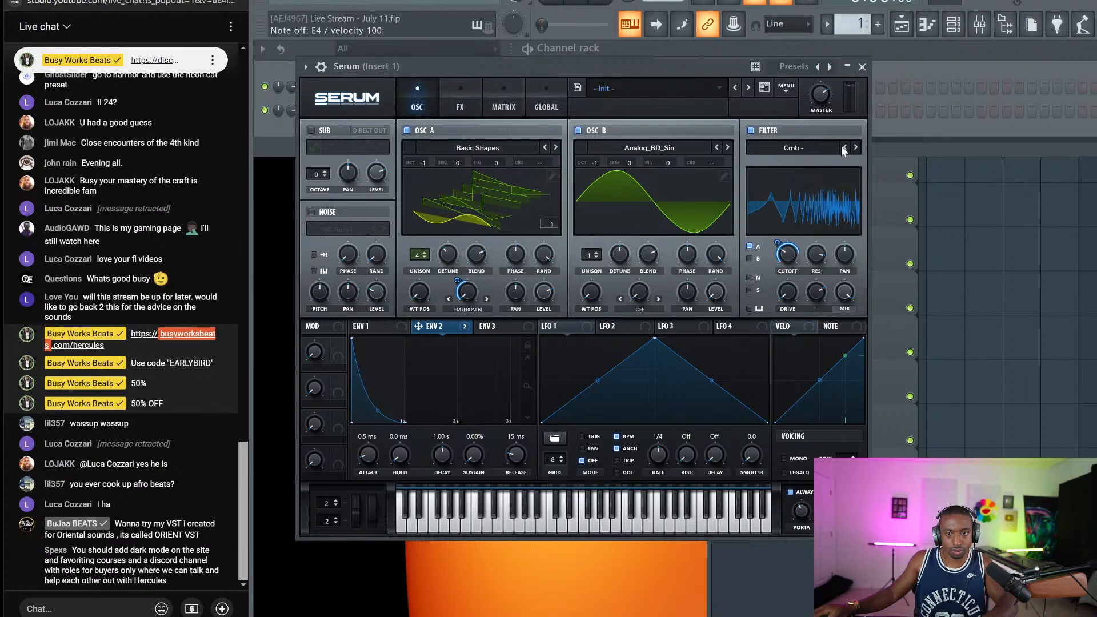
click(818, 150)
mouse_move(796, 196)
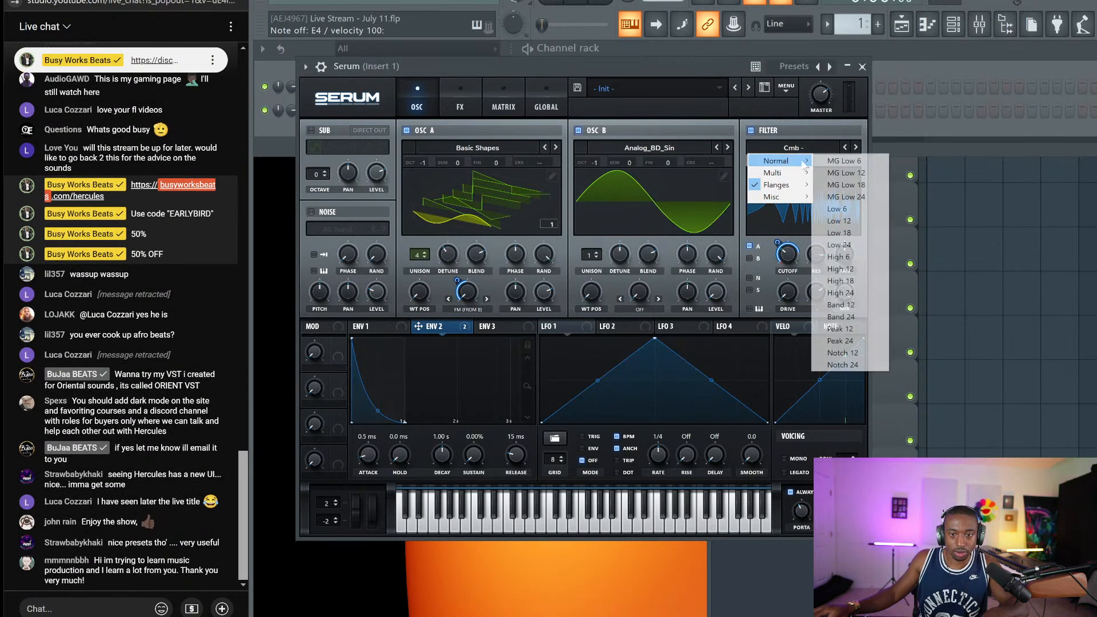
Use a Low 24 lowpass, route envelope 2 to Osc A's warp, and give envelope 2 a 34 ms attack
click(867, 246)
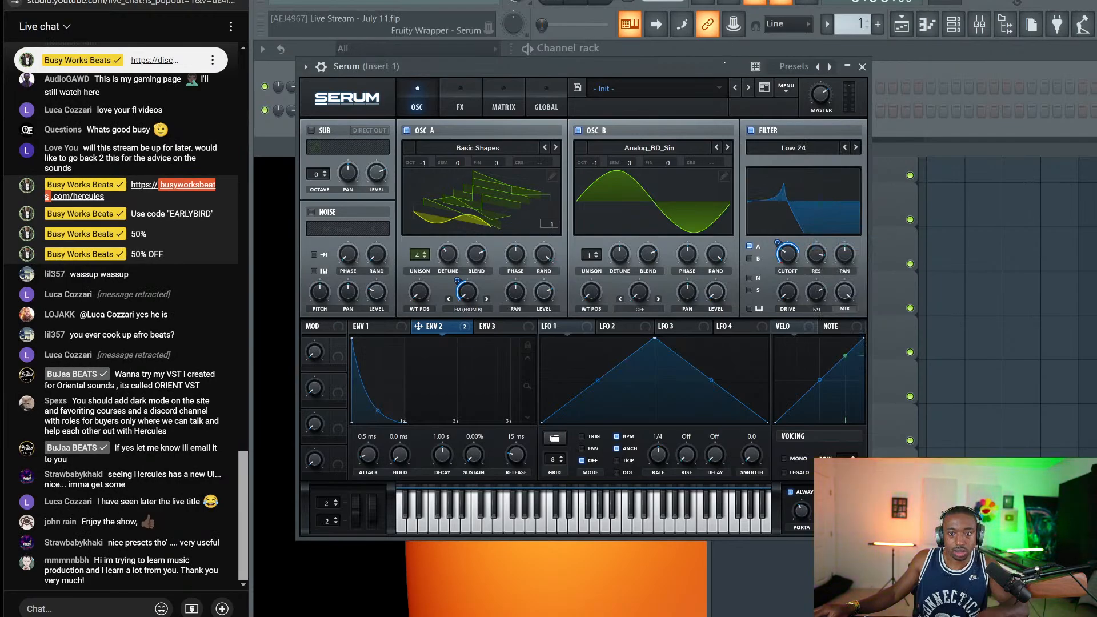
drag(810, 257, 794, 265)
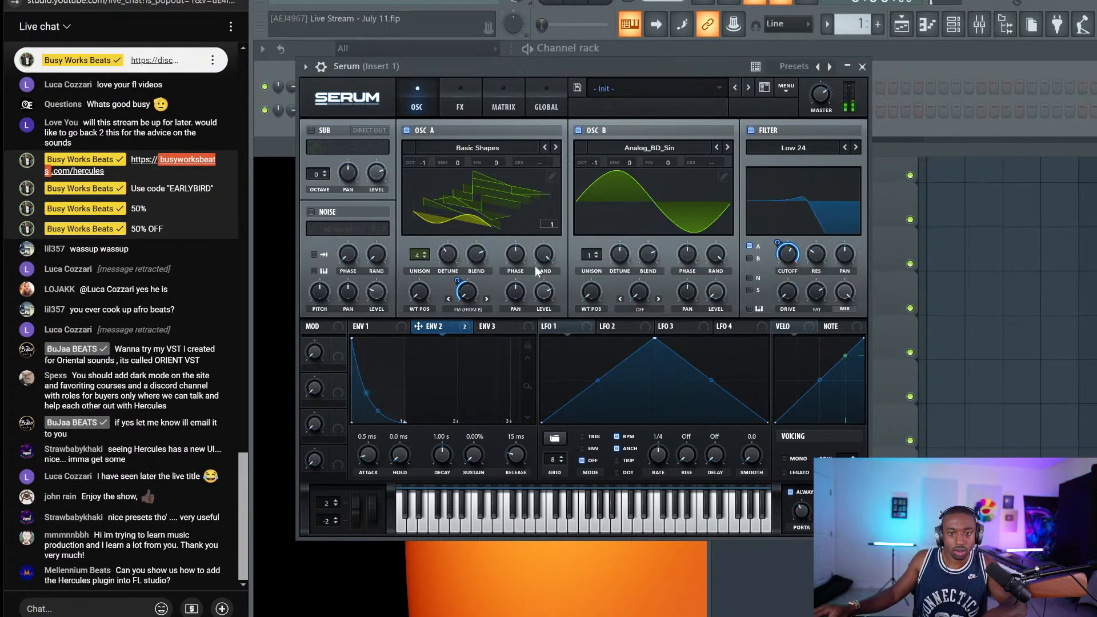
drag(460, 286, 458, 268)
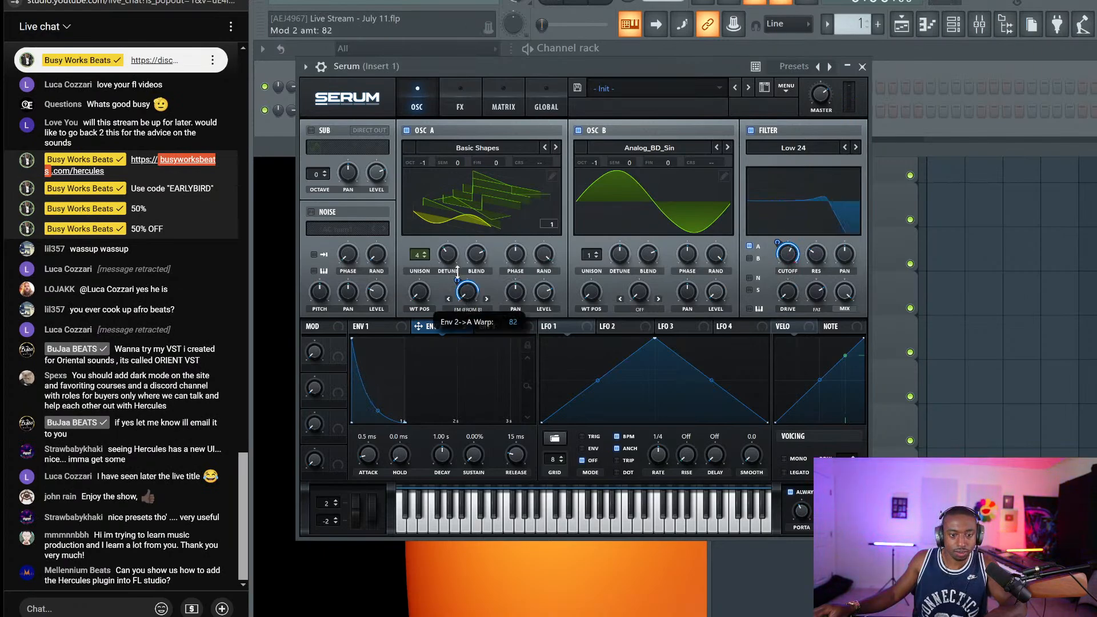
click(511, 95)
click(429, 94)
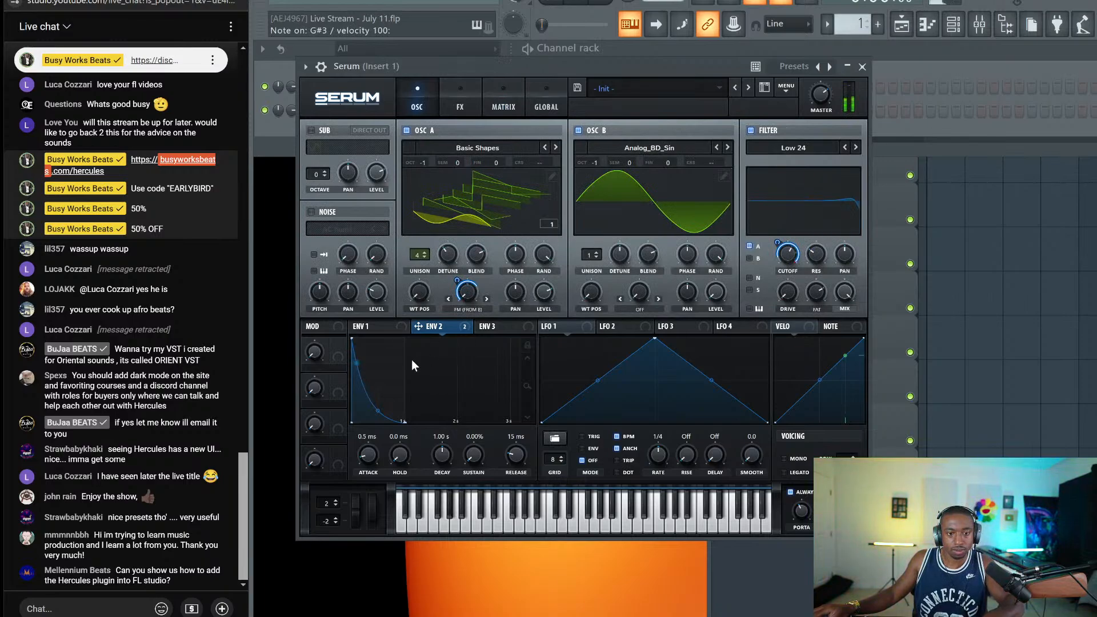
mouse_move(375, 453)
mouse_down()
mouse_move(375, 434)
mouse_move(365, 474)
mouse_move(364, 463)
mouse_up()
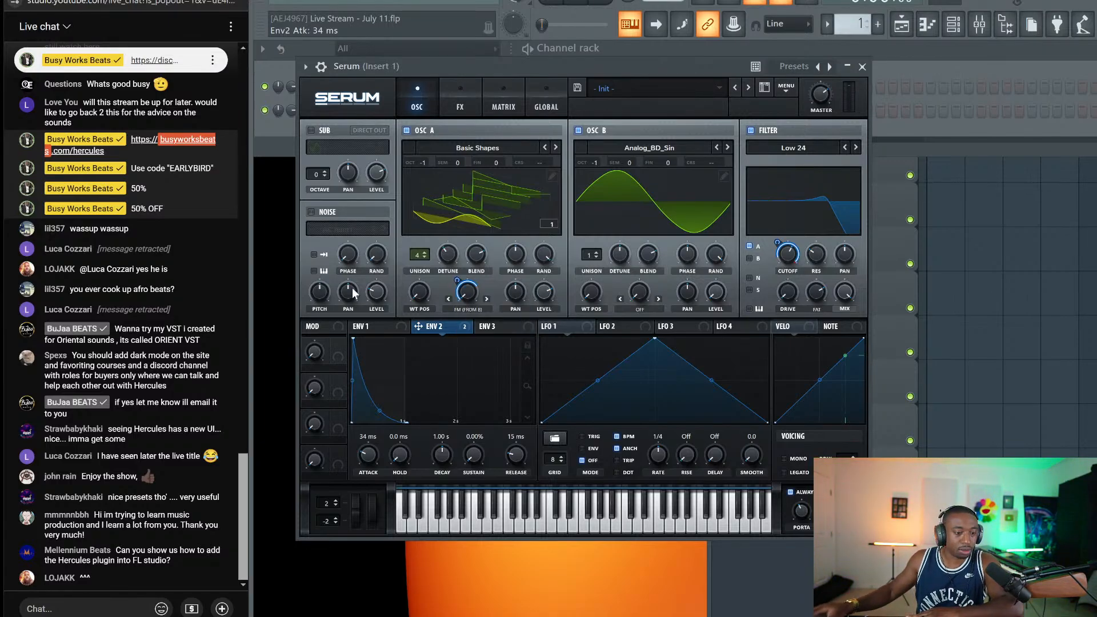
Snip the viewer's chat message suggesting dark mode and a Discord channel
click(130, 609)
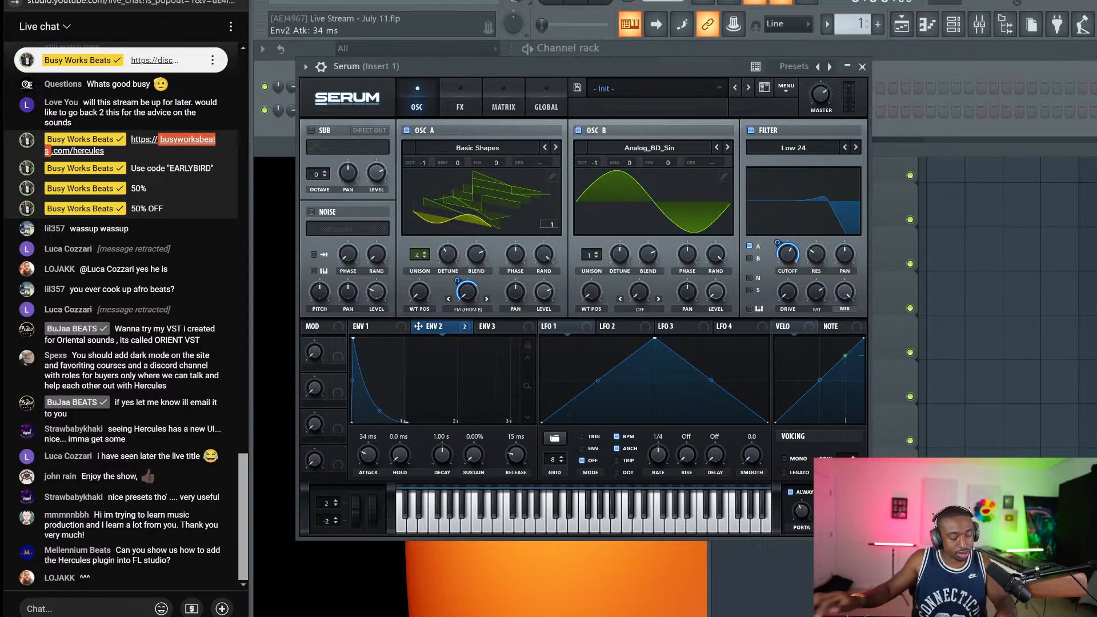
key(super+shift+s)
drag(15, 346, 228, 395)
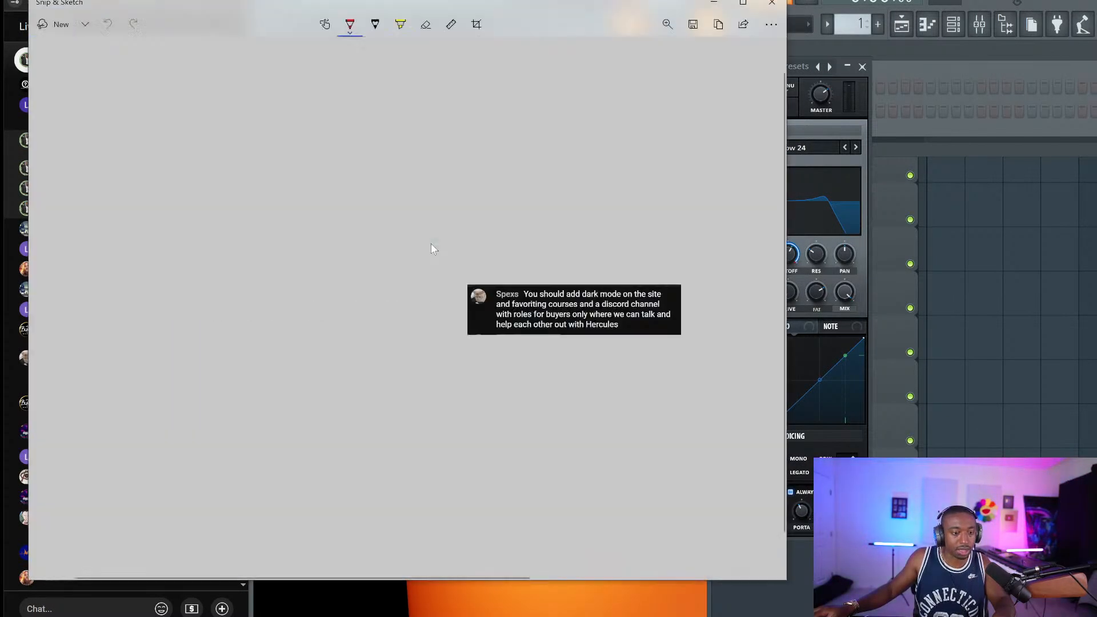
Save the snip as a PNG in Pictures > Screenshots and close Snip & Sketch
click(693, 24)
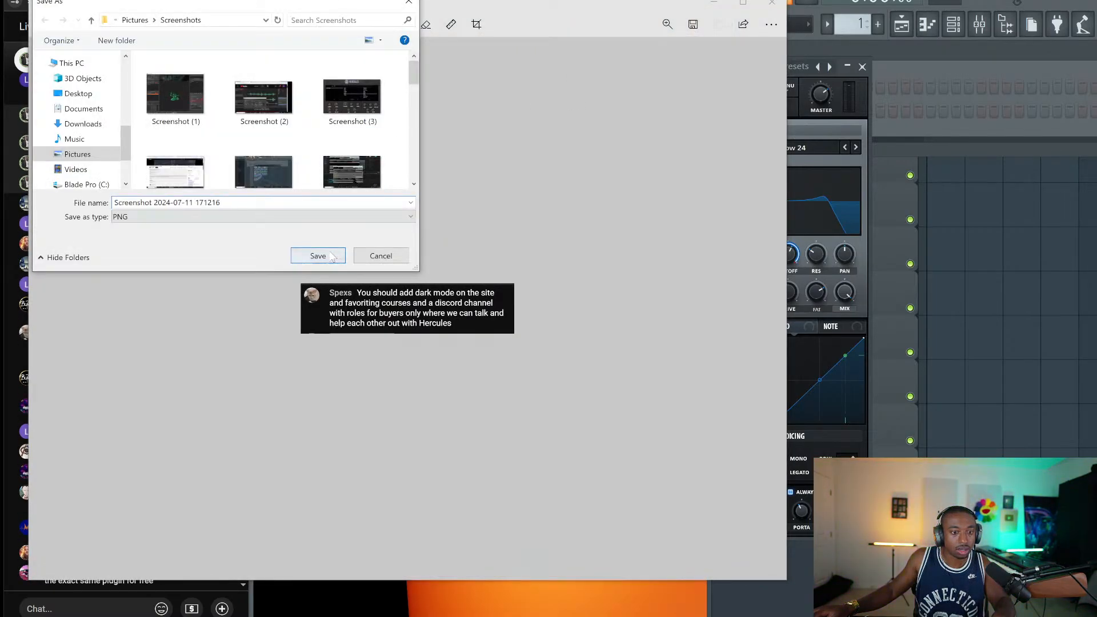
click(317, 255)
click(772, 3)
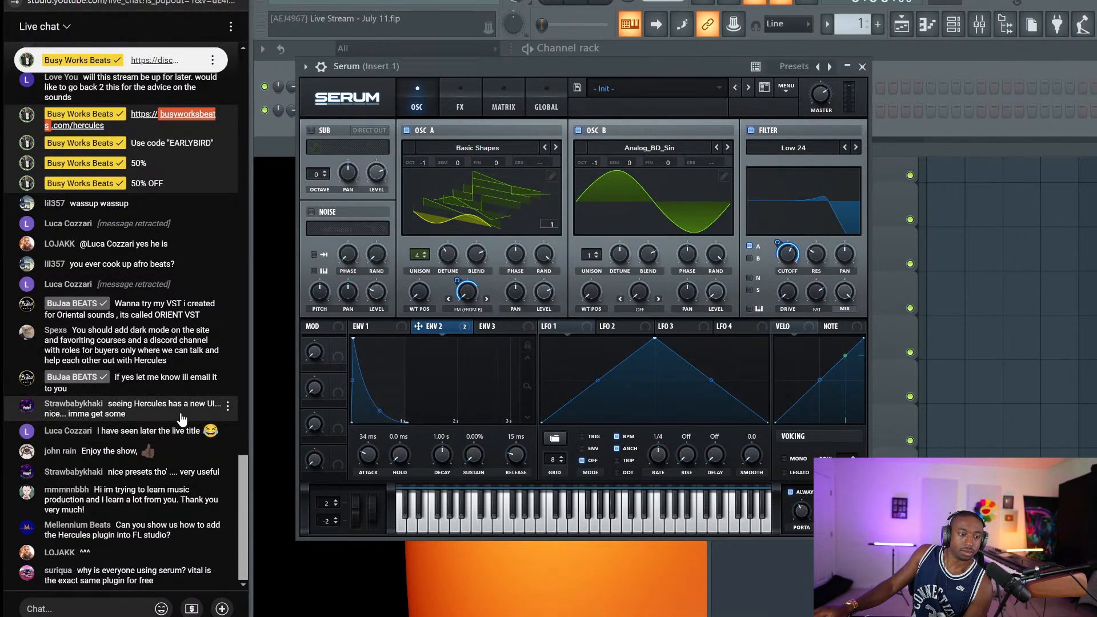
Go to the chat commenter's YouTube channel and browse its Videos tab
click(225, 306)
click(149, 357)
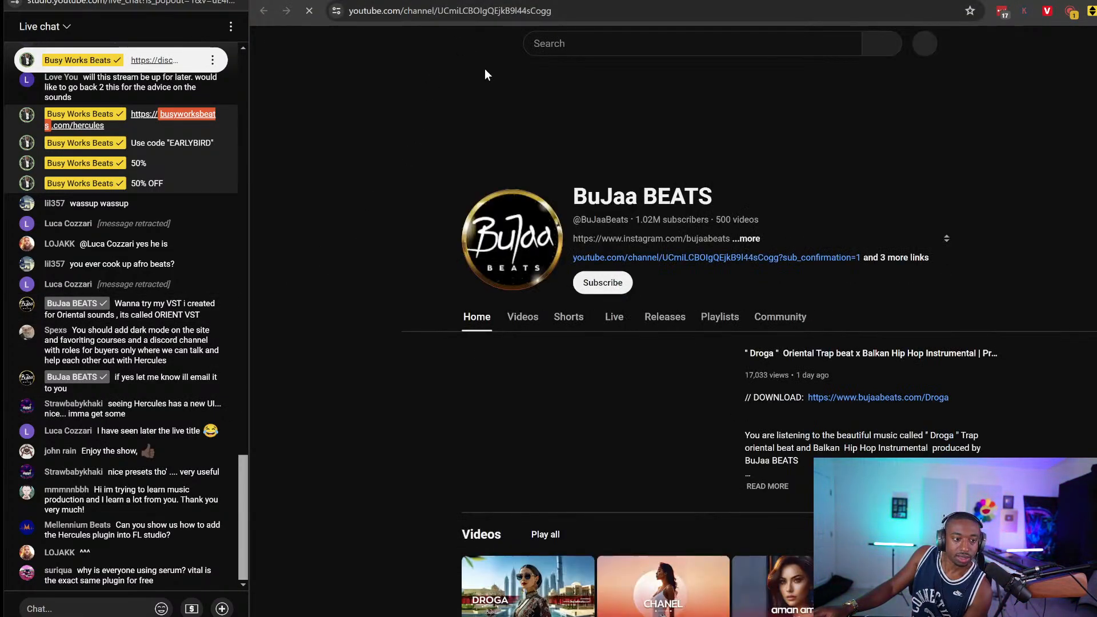
click(523, 326)
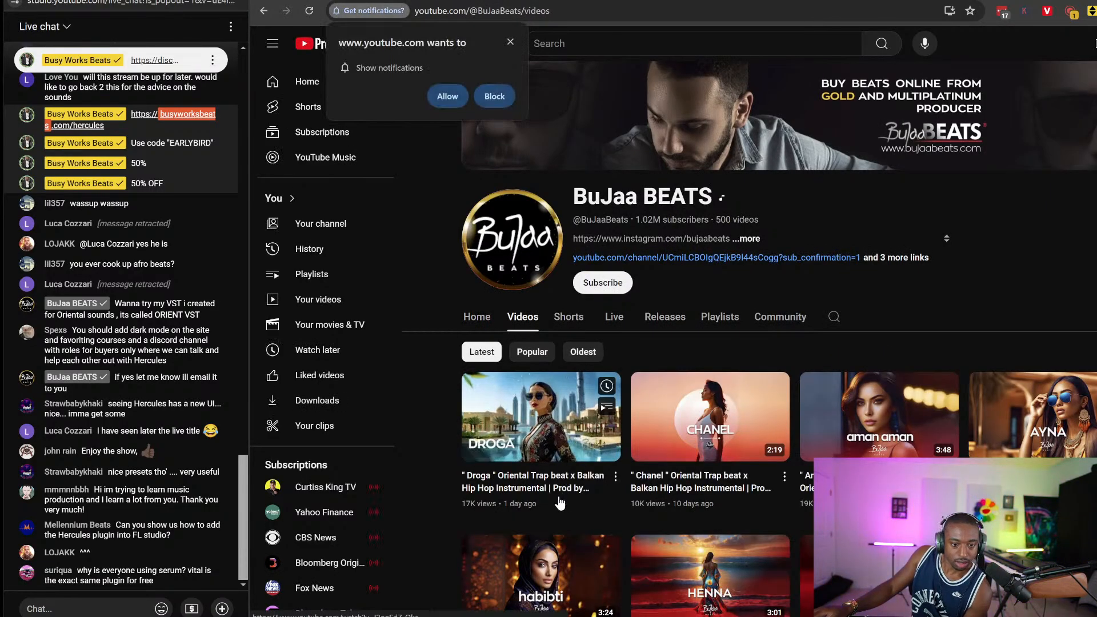
scroll(559, 503, down, 7)
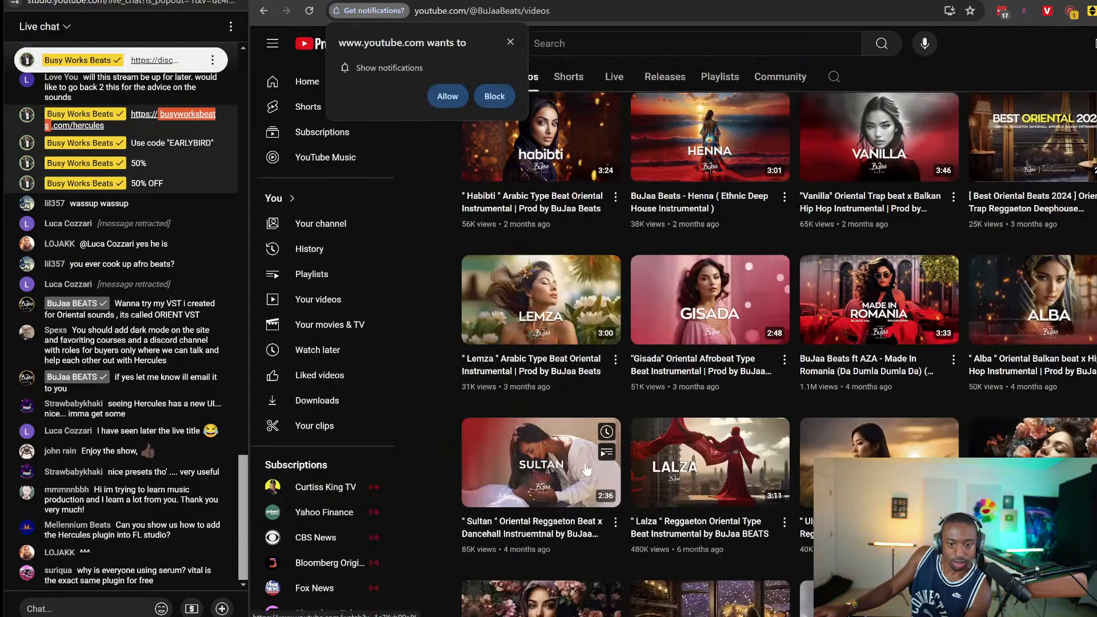
scroll(618, 406, down, 10)
scroll(693, 458, up, 15)
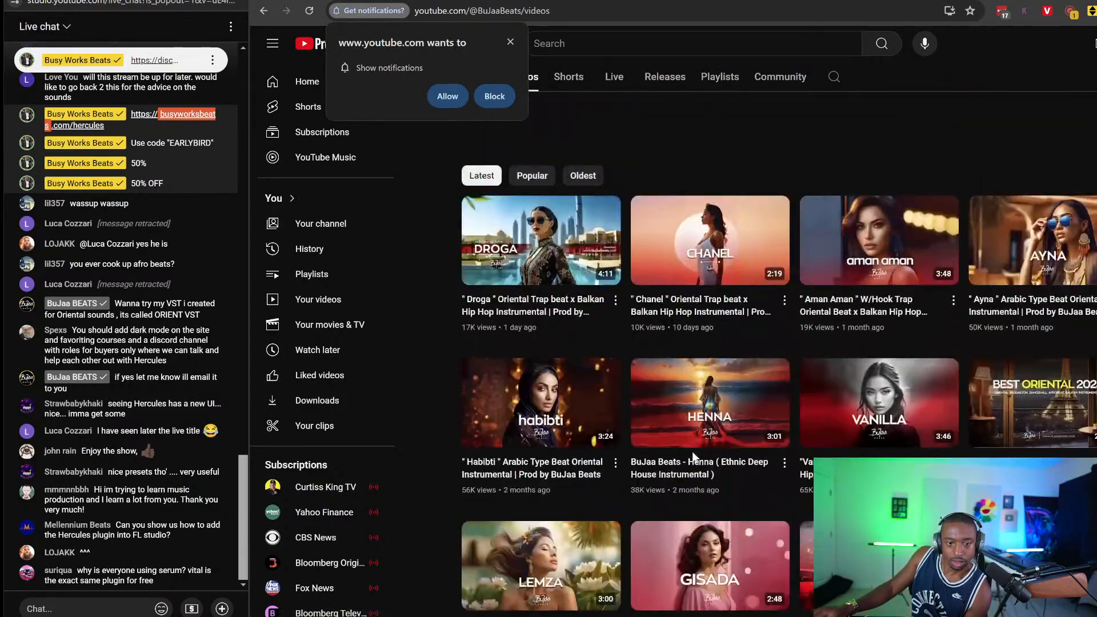
scroll(693, 457, up, 3)
View the producer's beat-store site from the channel links, then return and close About
click(894, 259)
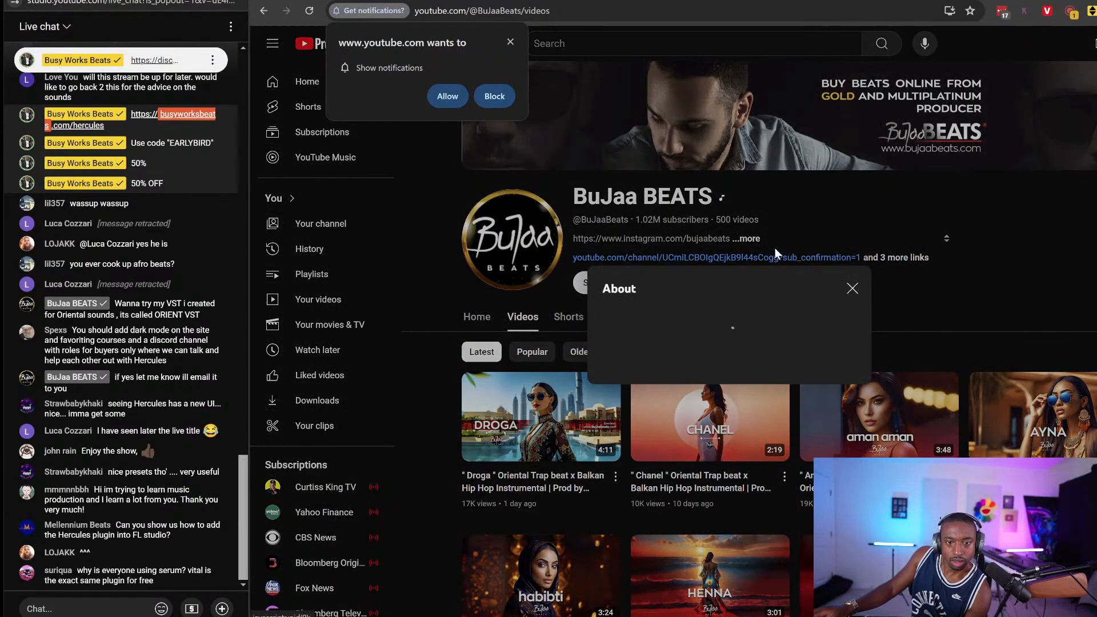
scroll(666, 413, down, 1)
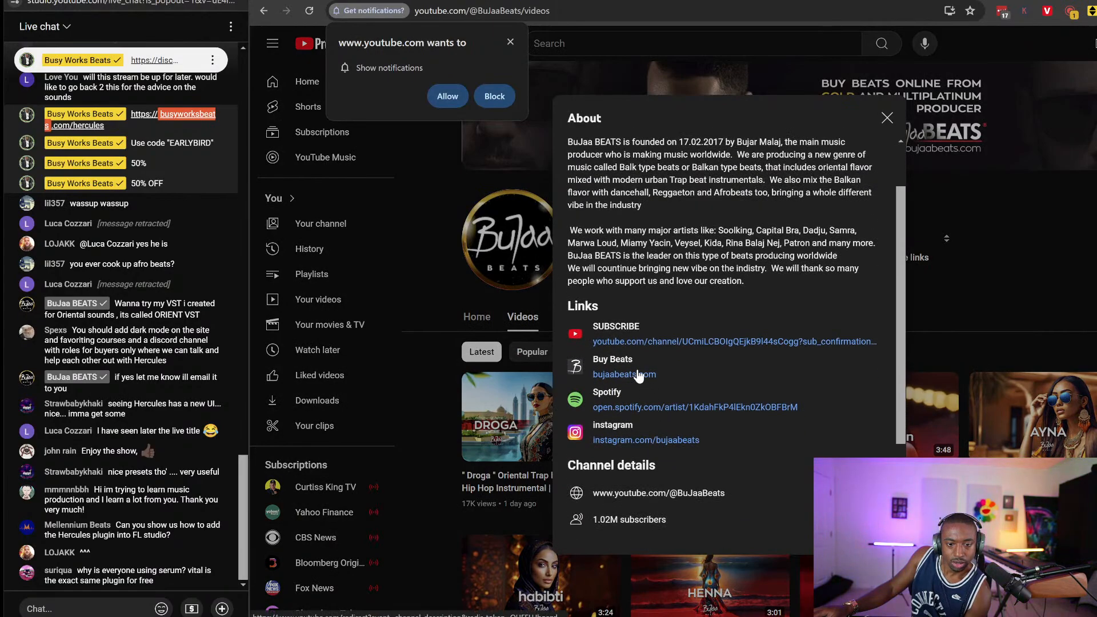
click(638, 372)
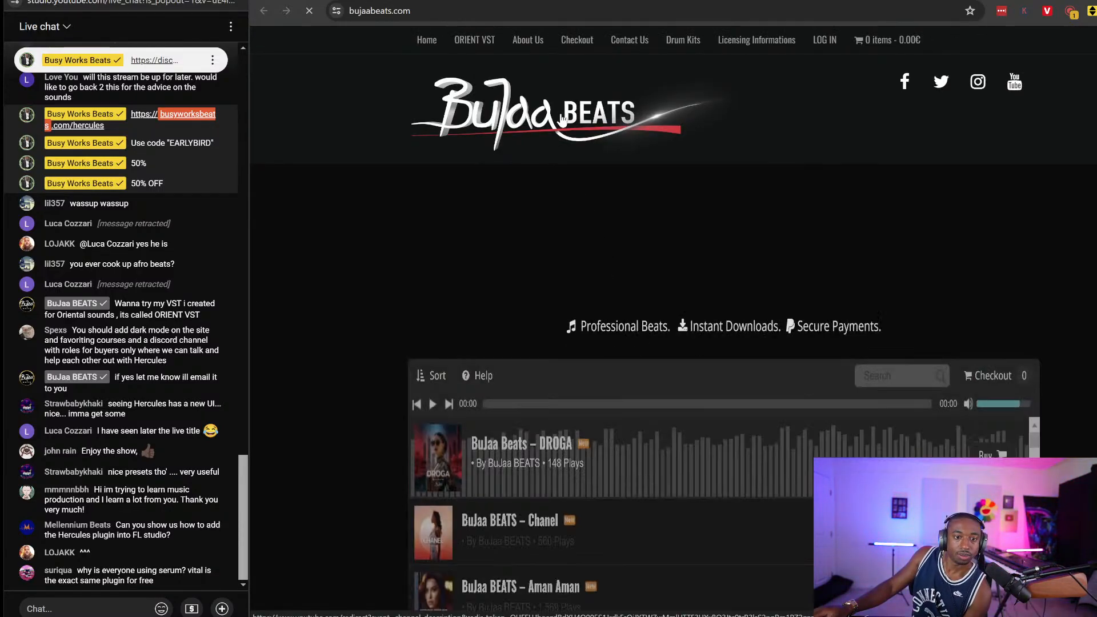
scroll(369, 283, down, 15)
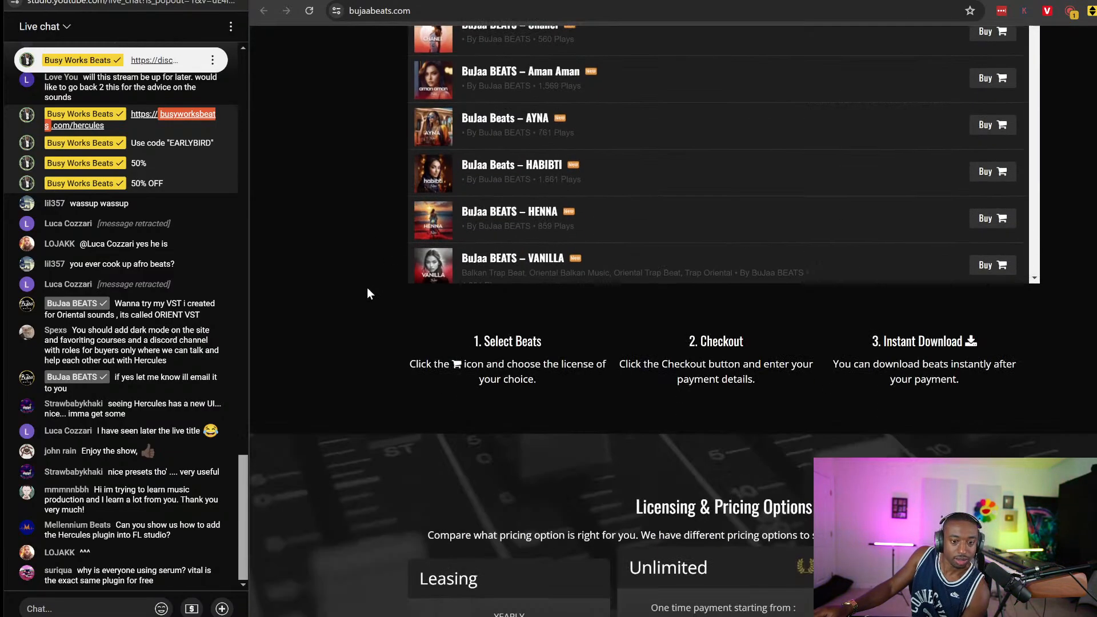
scroll(354, 327, down, 6)
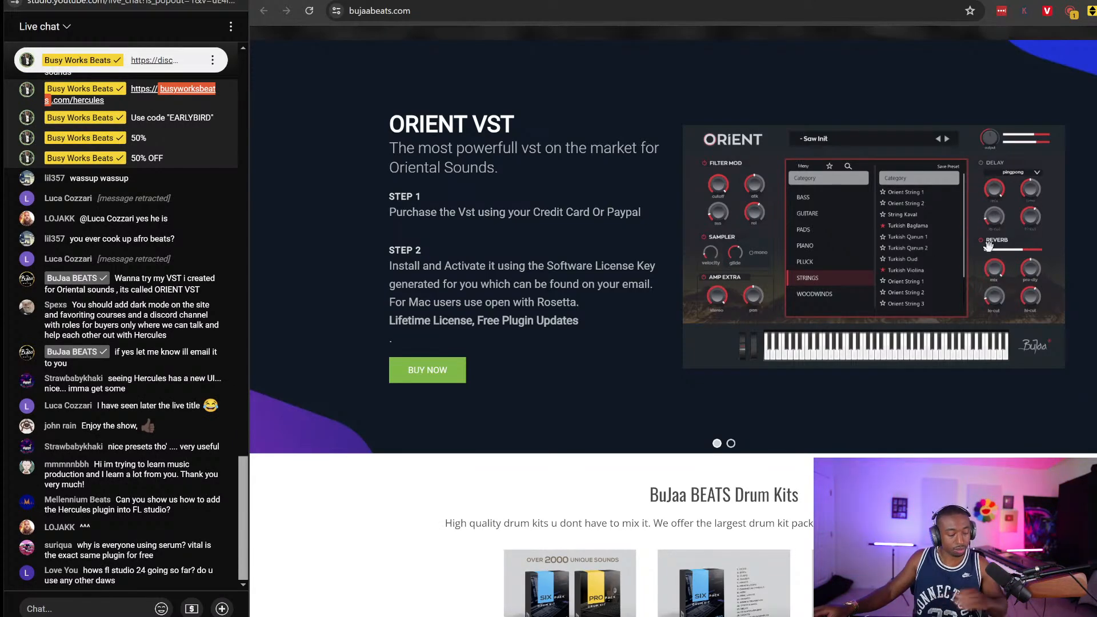
key(ctrl+plus)
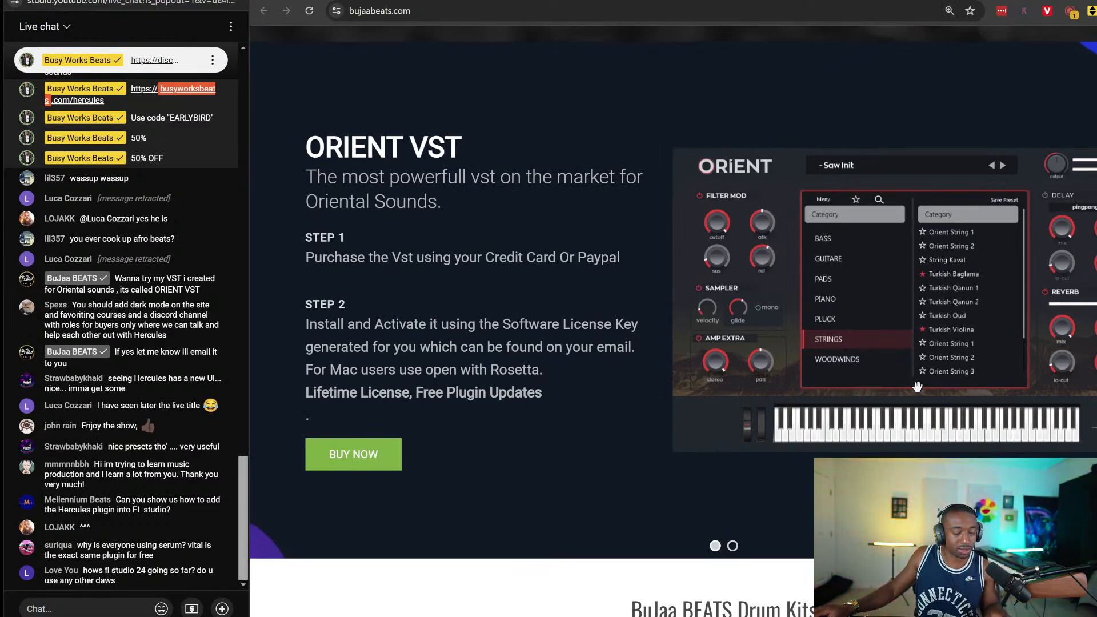
key(ctrl+minus)
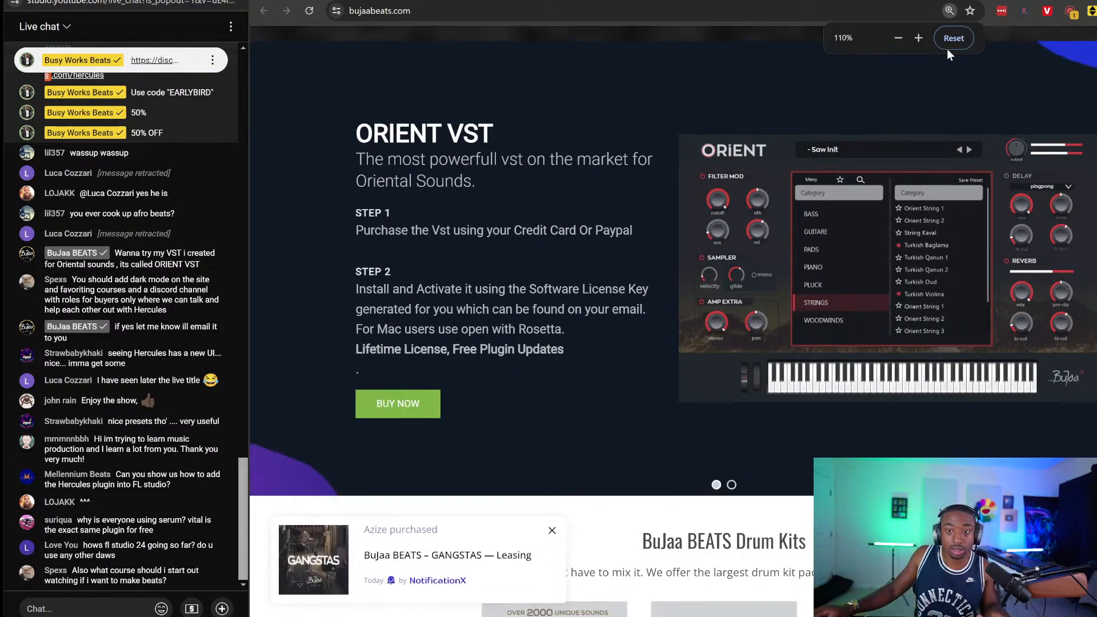
click(947, 48)
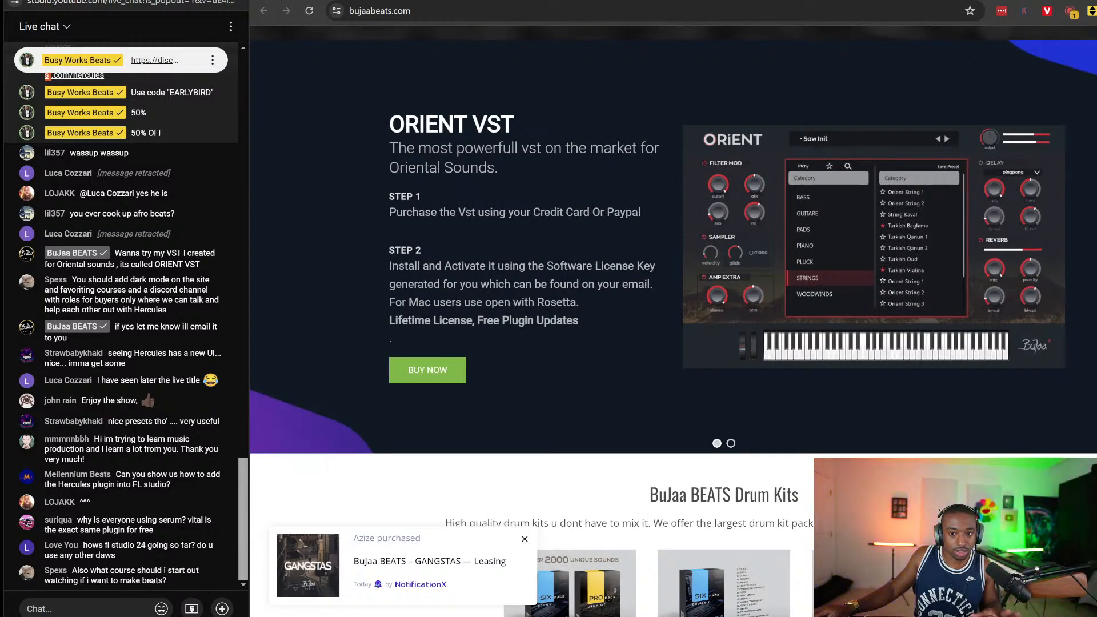
key(alt+Left)
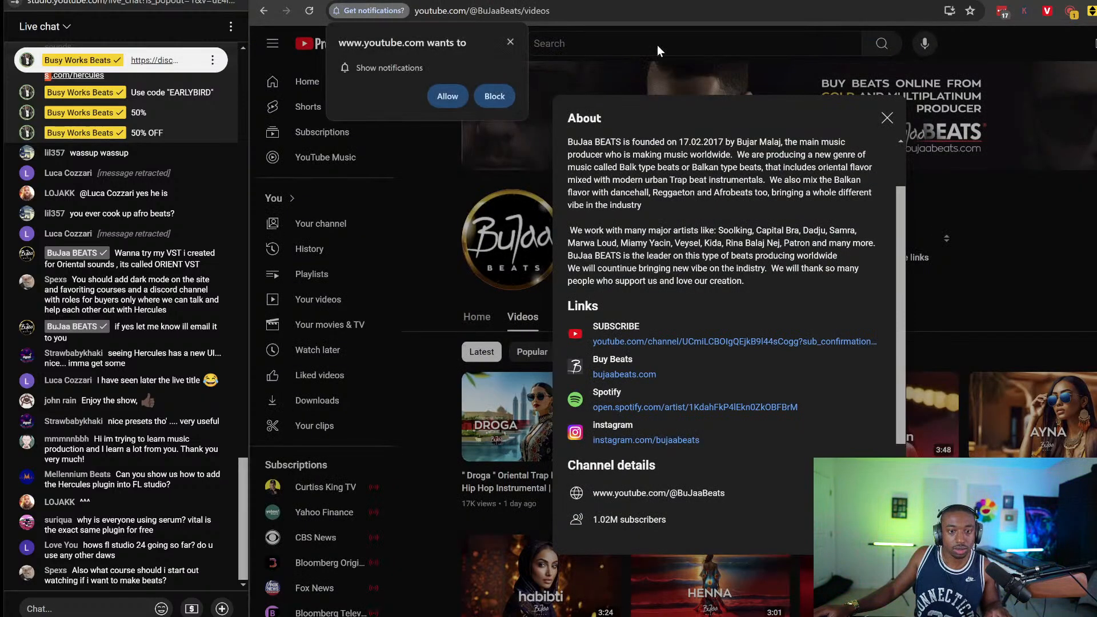
click(664, 83)
Dismiss the notification prompt, return to livestream analytics, then switch back to FL Studio
click(512, 44)
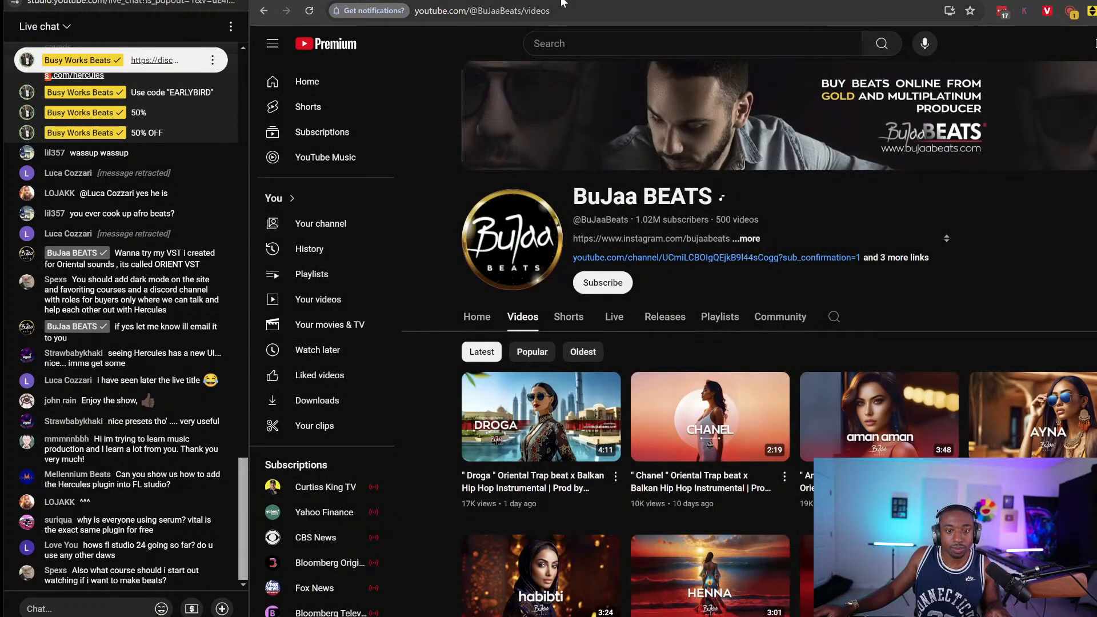
key(alt+Left)
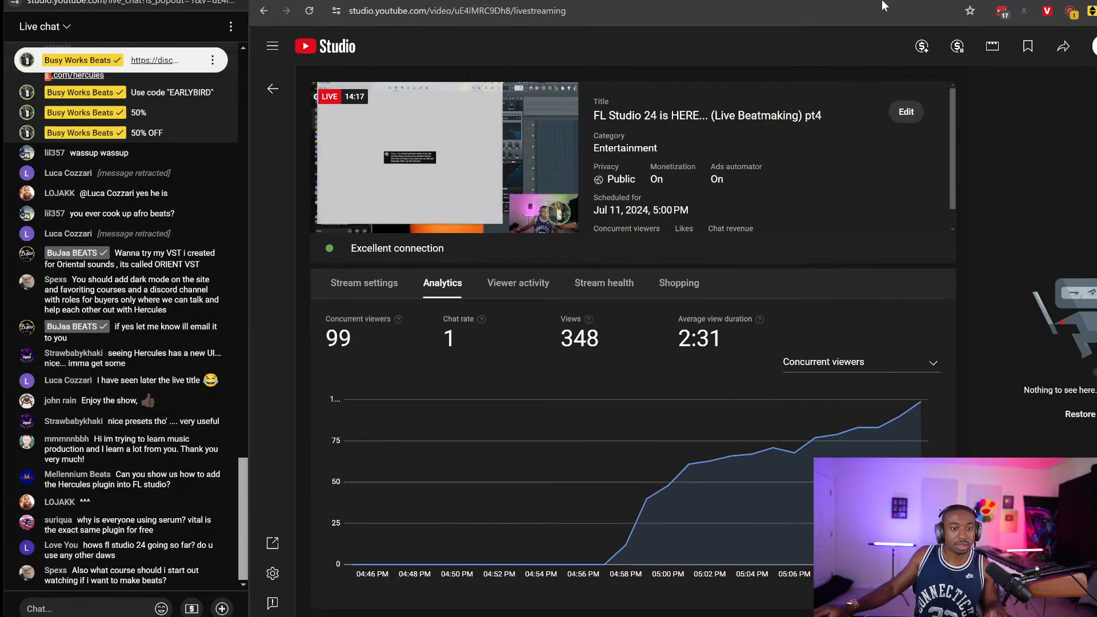
key(alt+Tab)
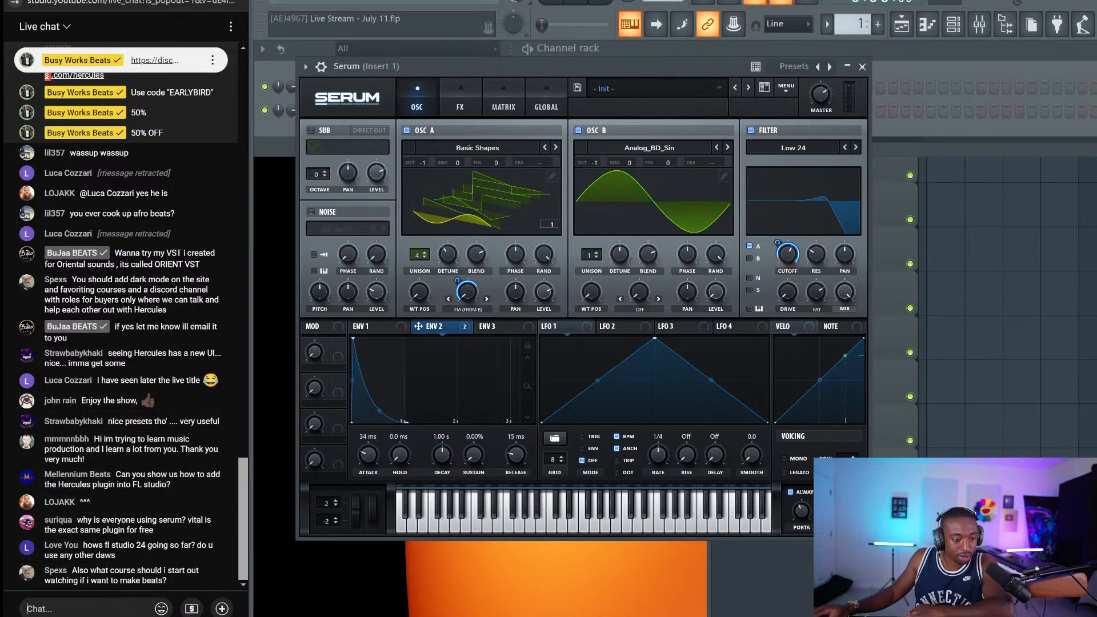
Post 'mac?? pd' in the live chat and close the Serum window
text(mac)
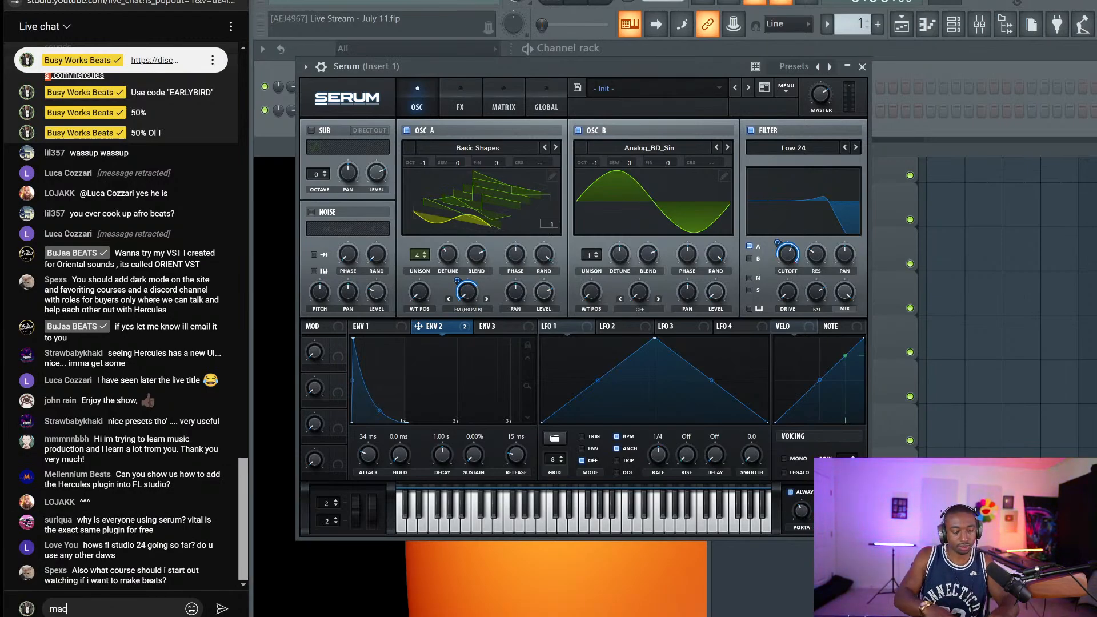
text(??)
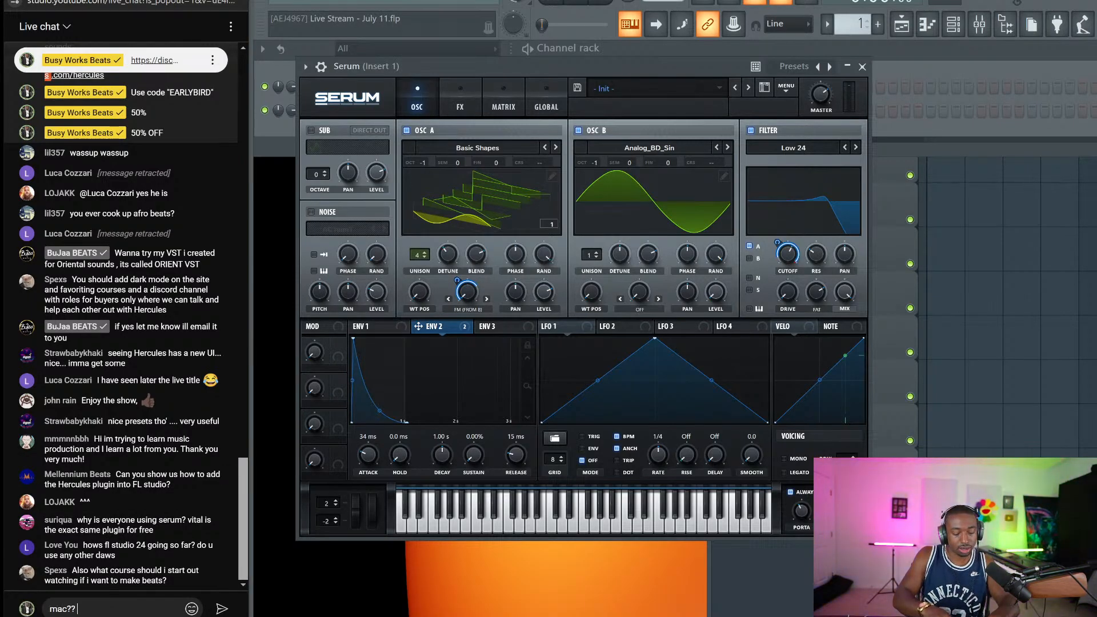
text( pd)
key(Return)
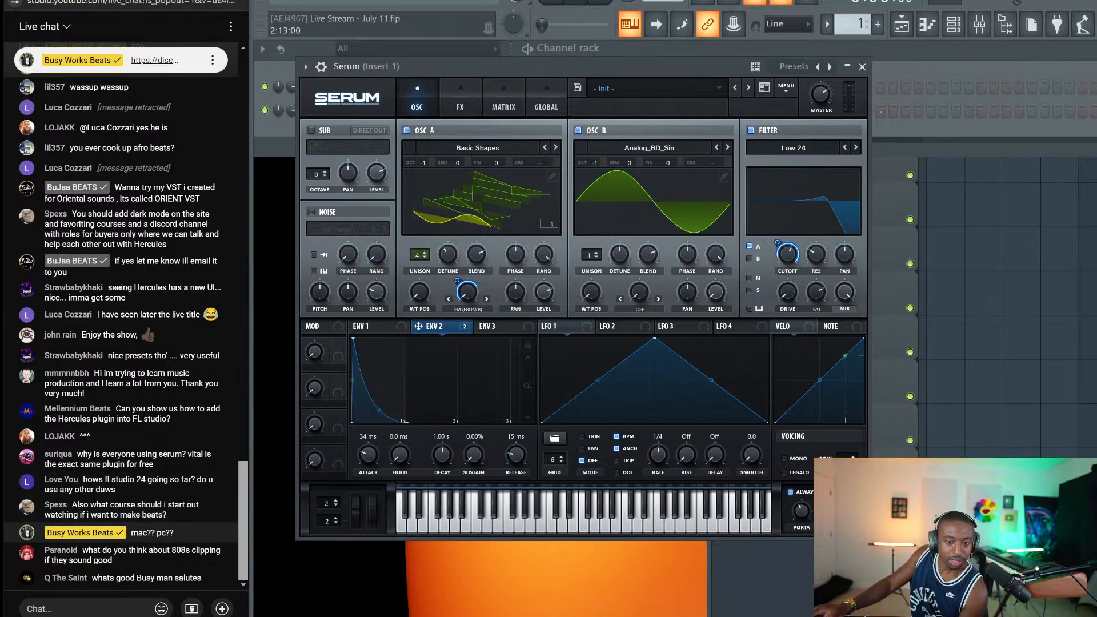
click(862, 66)
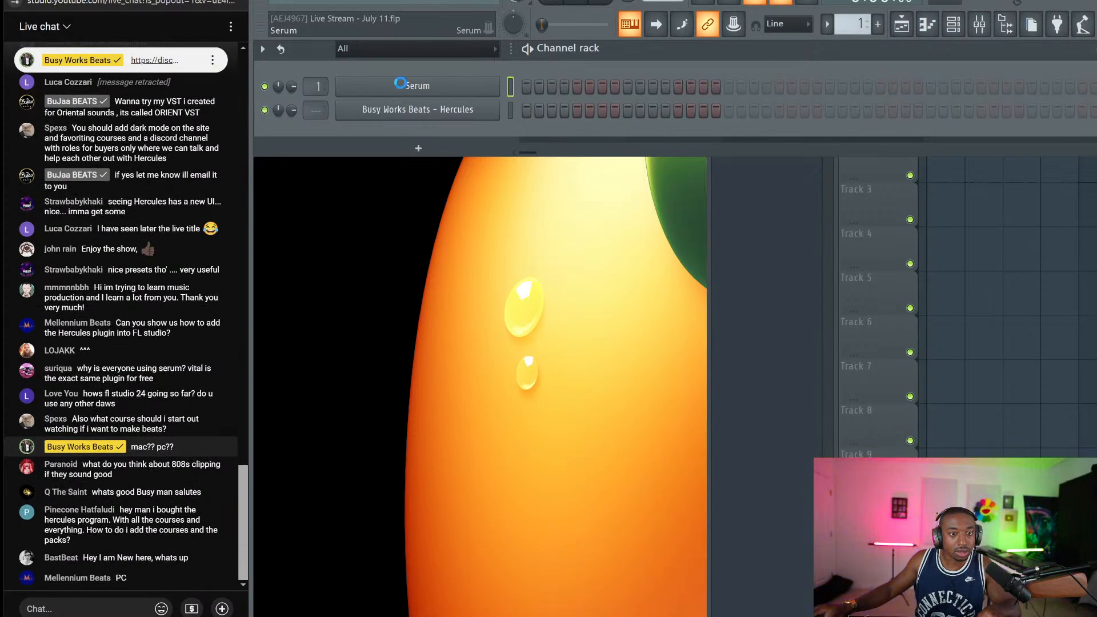
Give the Serum channel a random pink colour
right_click(497, 82)
mouse_move(552, 180)
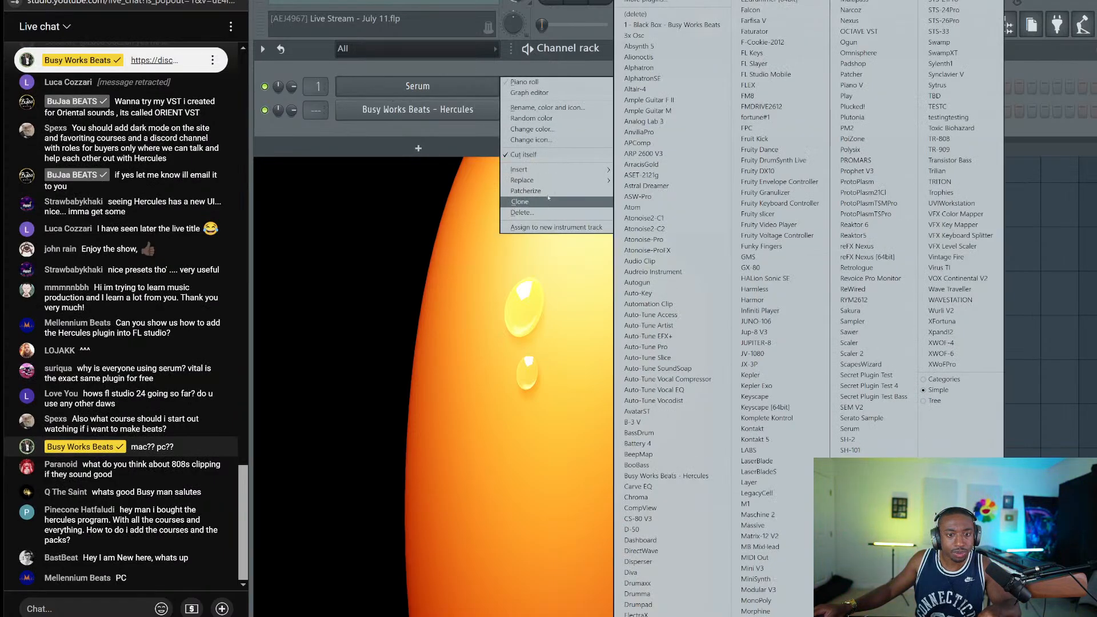
click(538, 119)
Rename the Serum channel to 'grime'
right_click(498, 83)
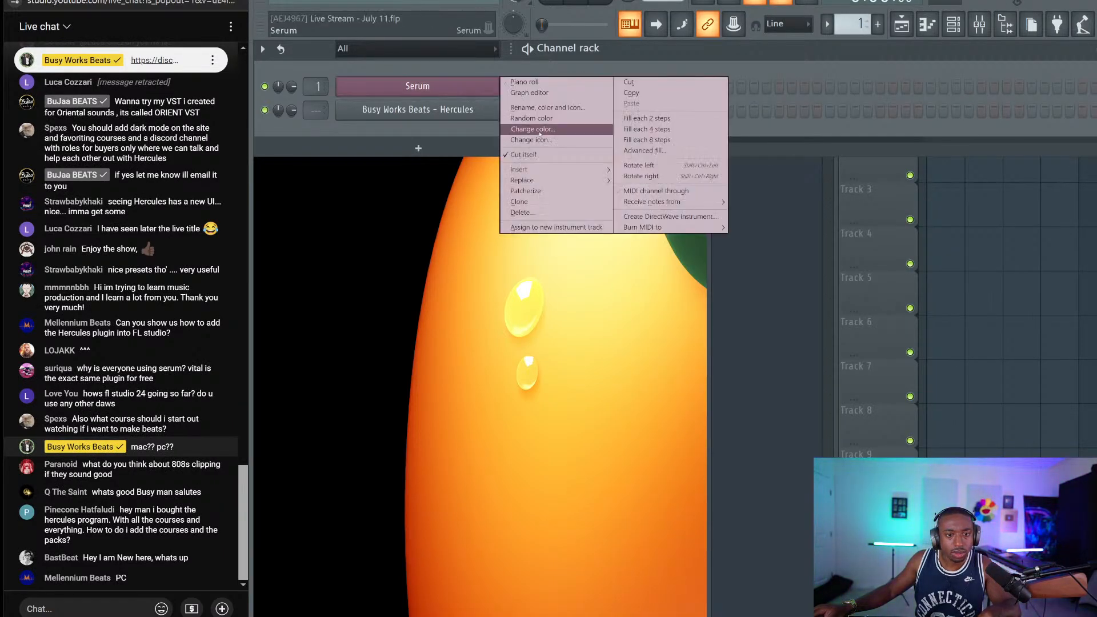
click(540, 109)
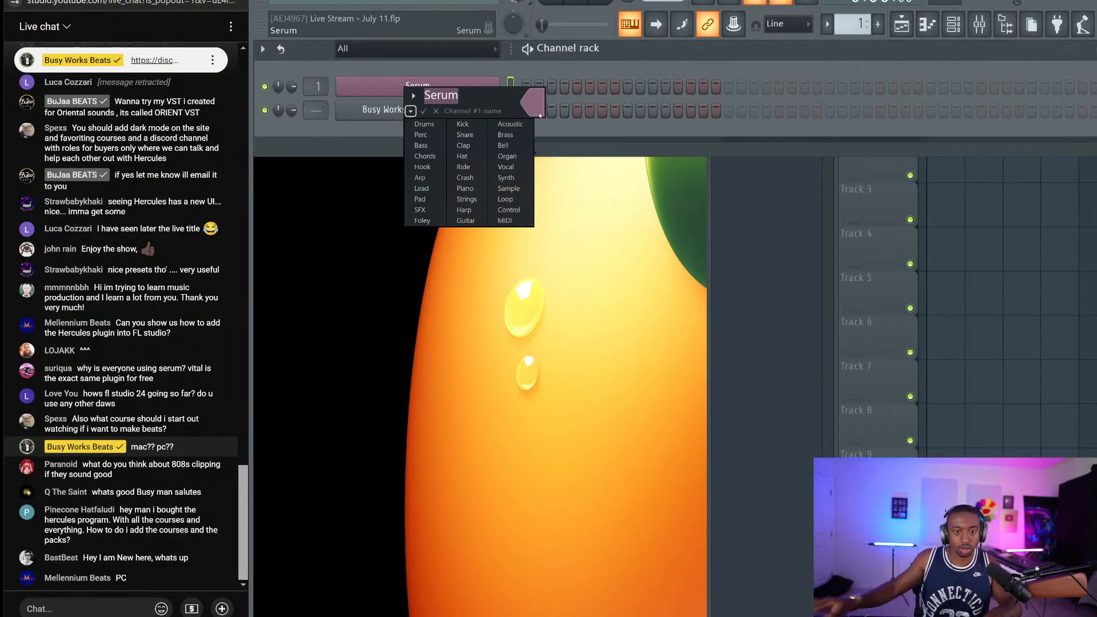
click(411, 111)
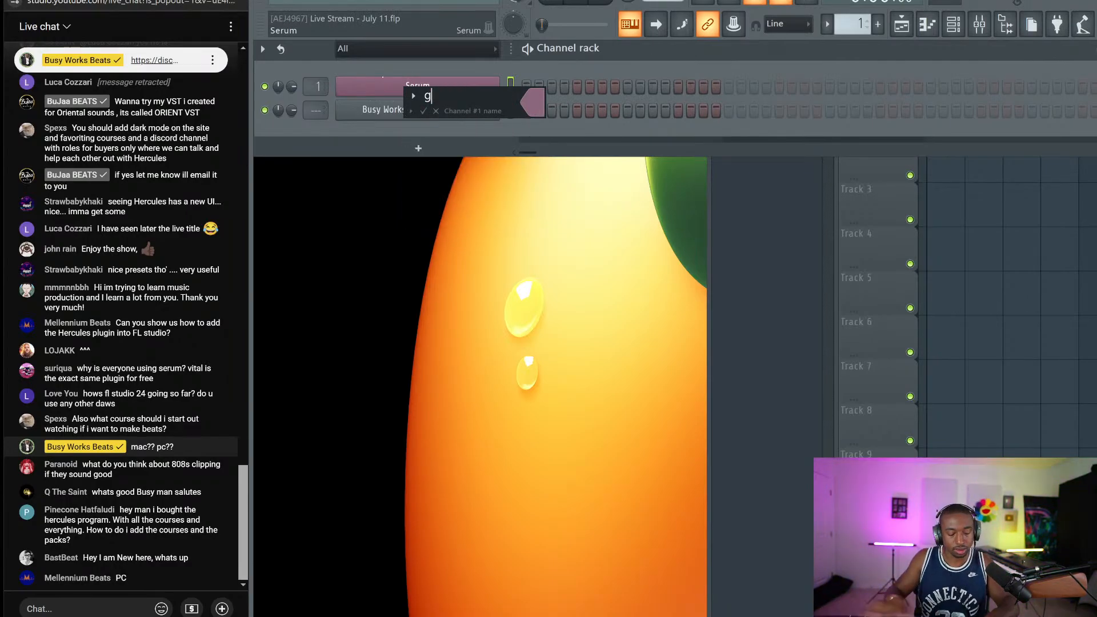
key(Return)
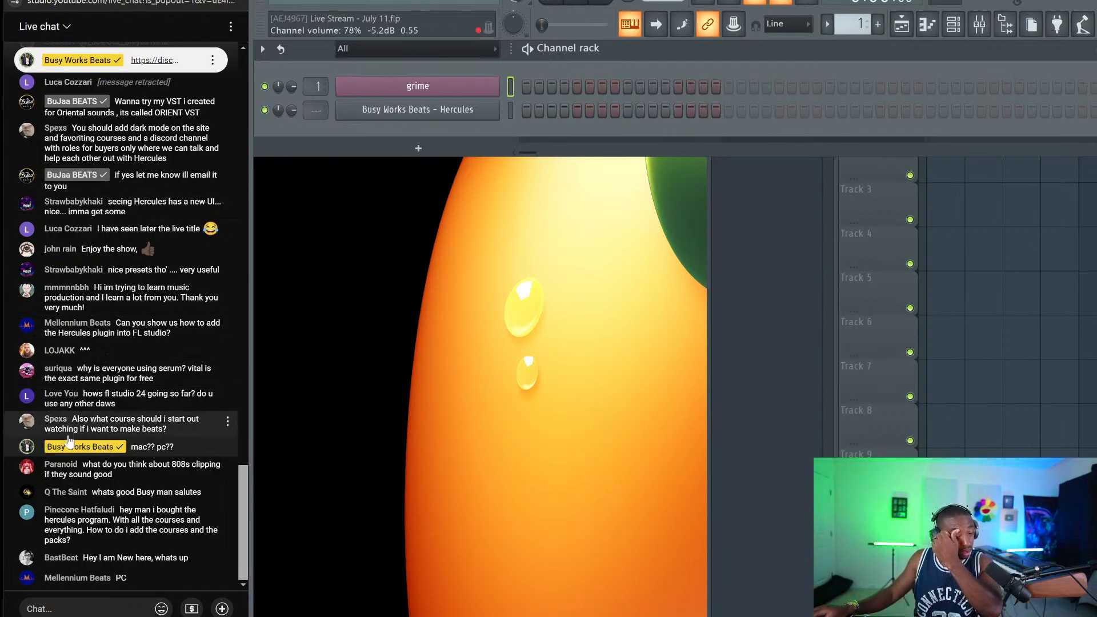
click(86, 607)
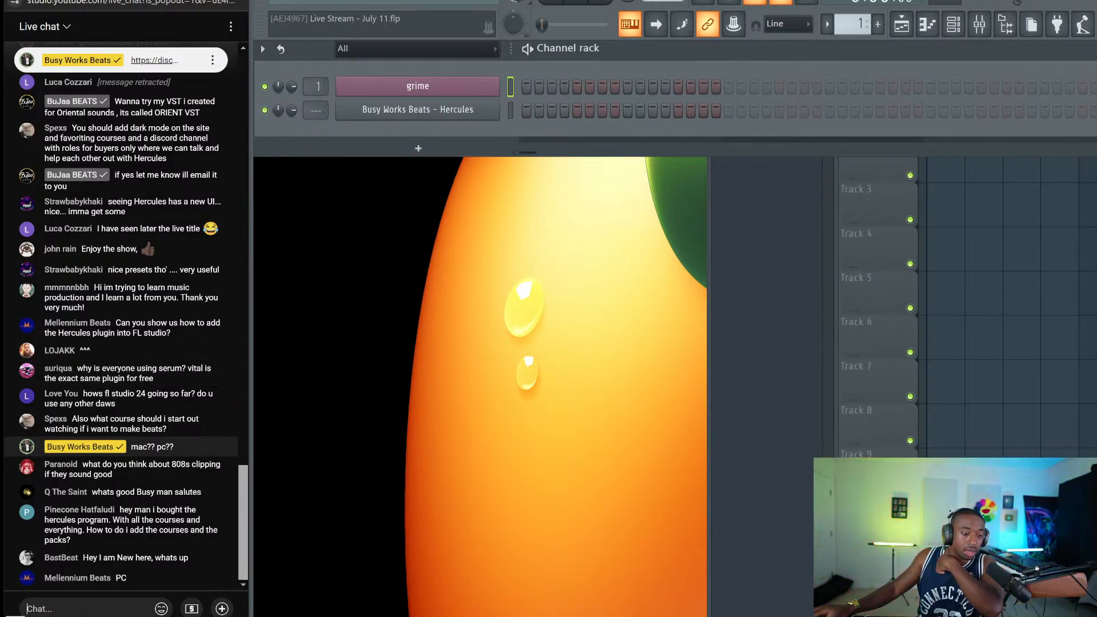
right_click(233, 616)
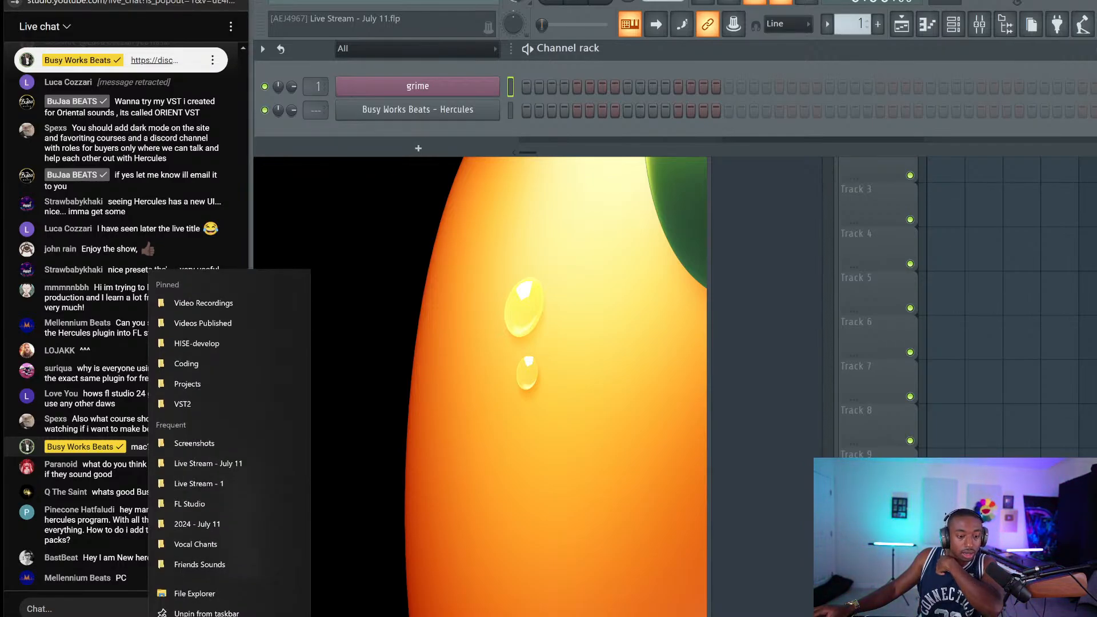
click(195, 594)
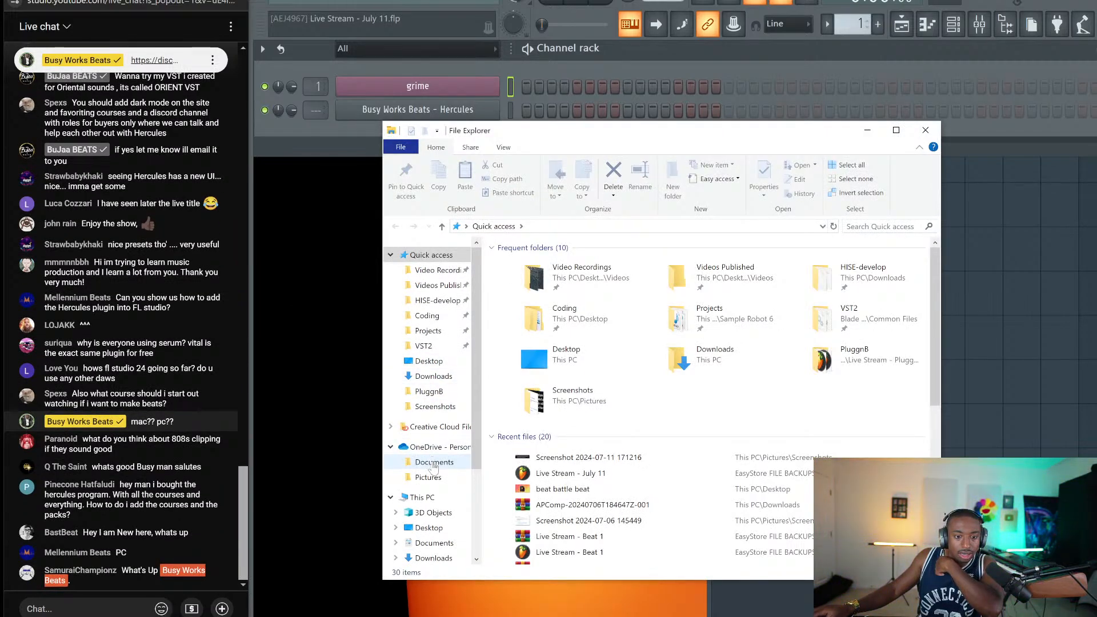
click(446, 499)
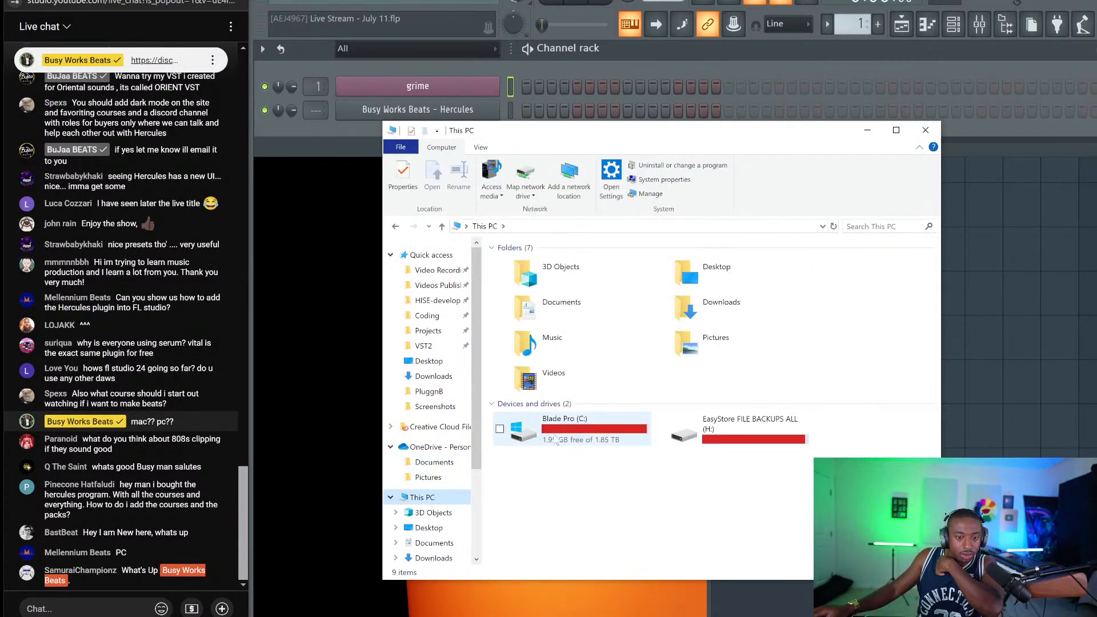
double_click(555, 439)
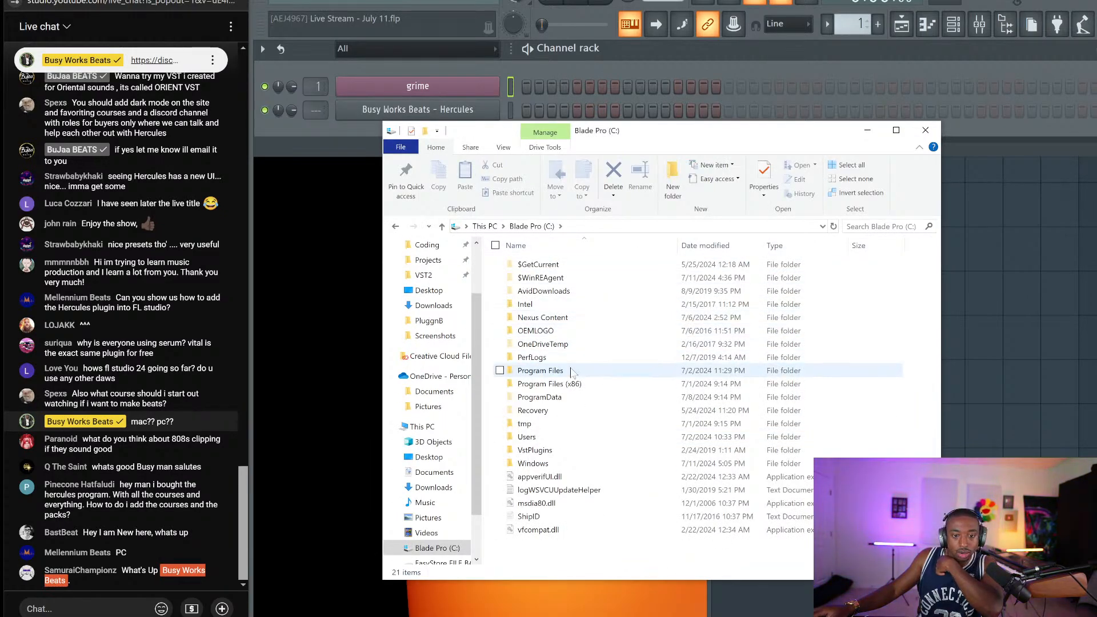
double_click(572, 372)
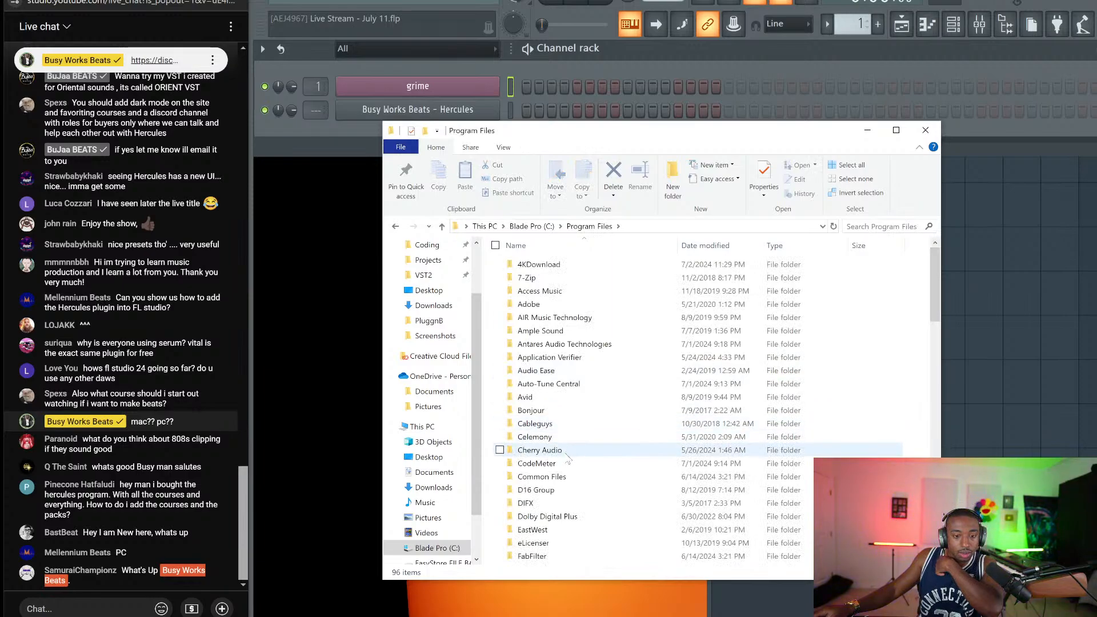
double_click(565, 477)
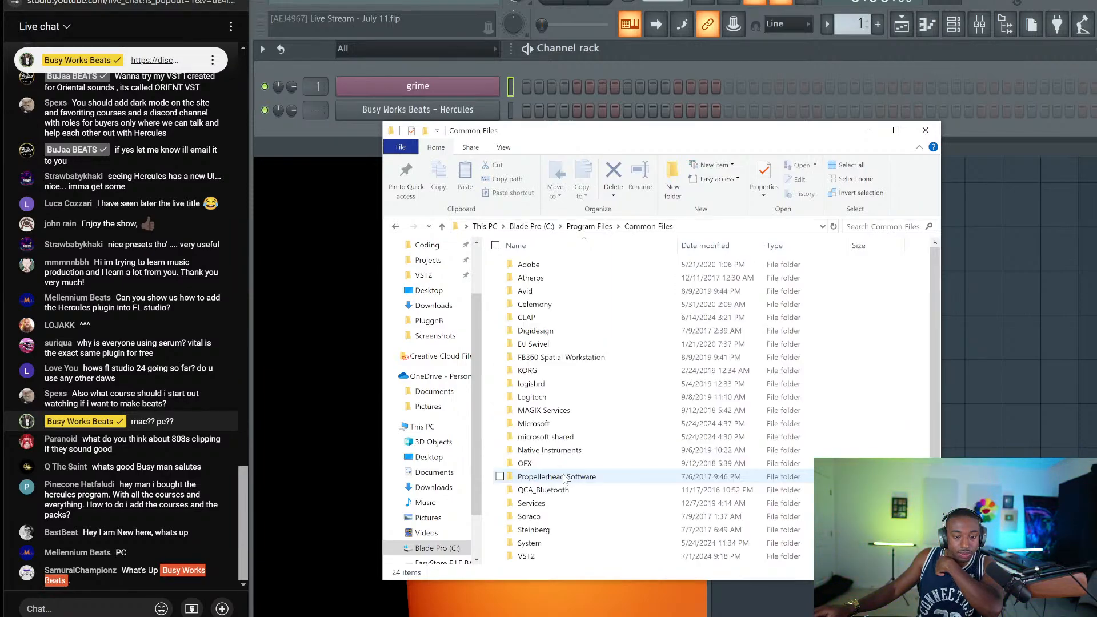
scroll(554, 492, down, 1)
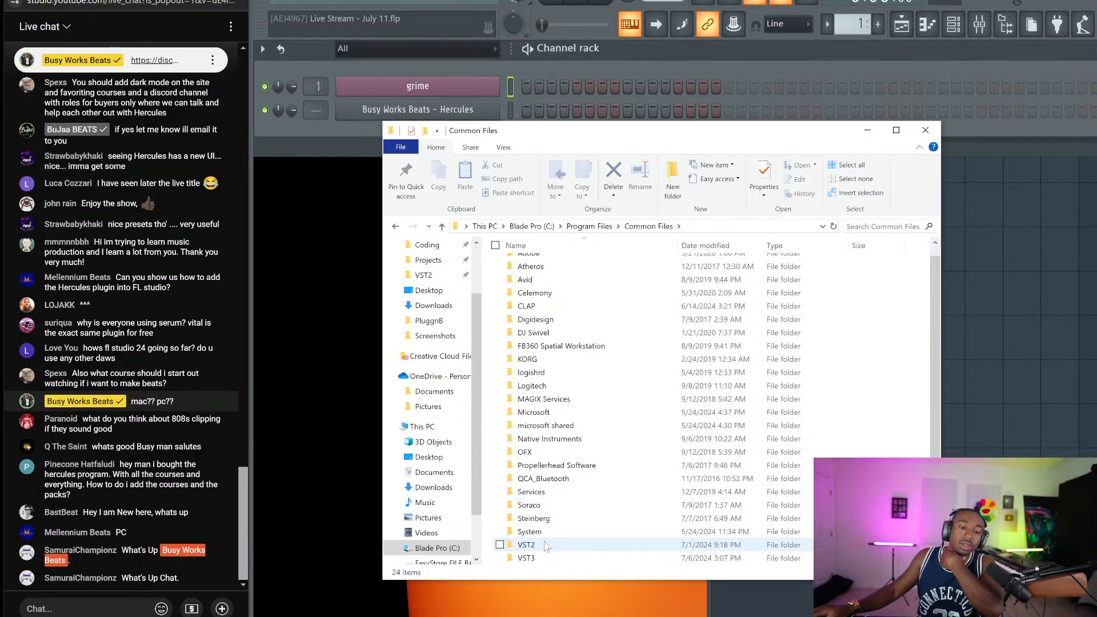
double_click(545, 547)
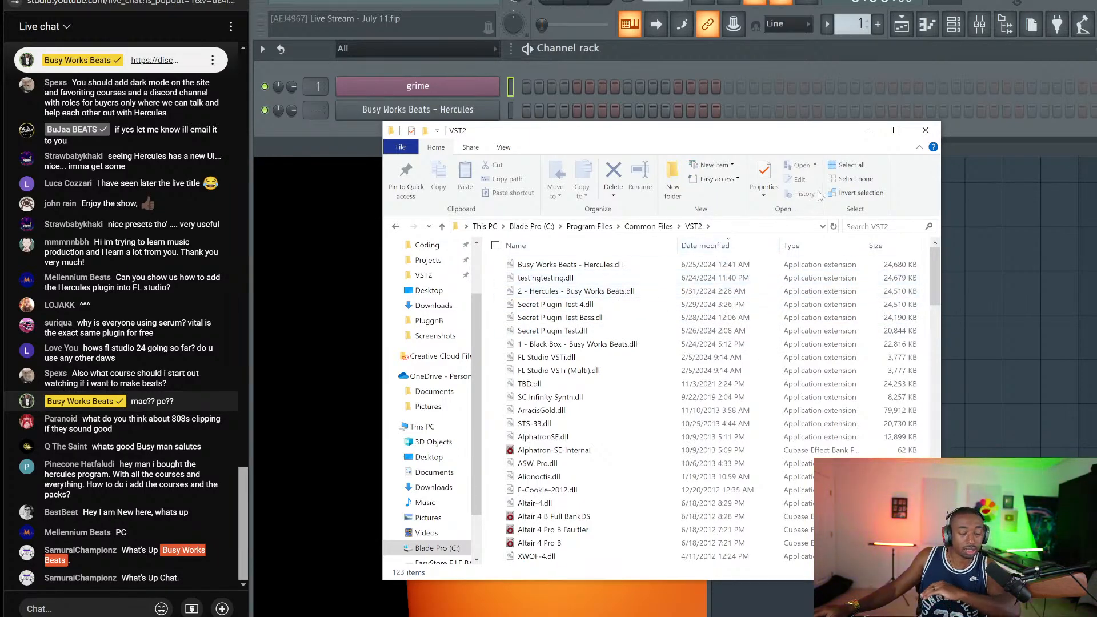
click(927, 131)
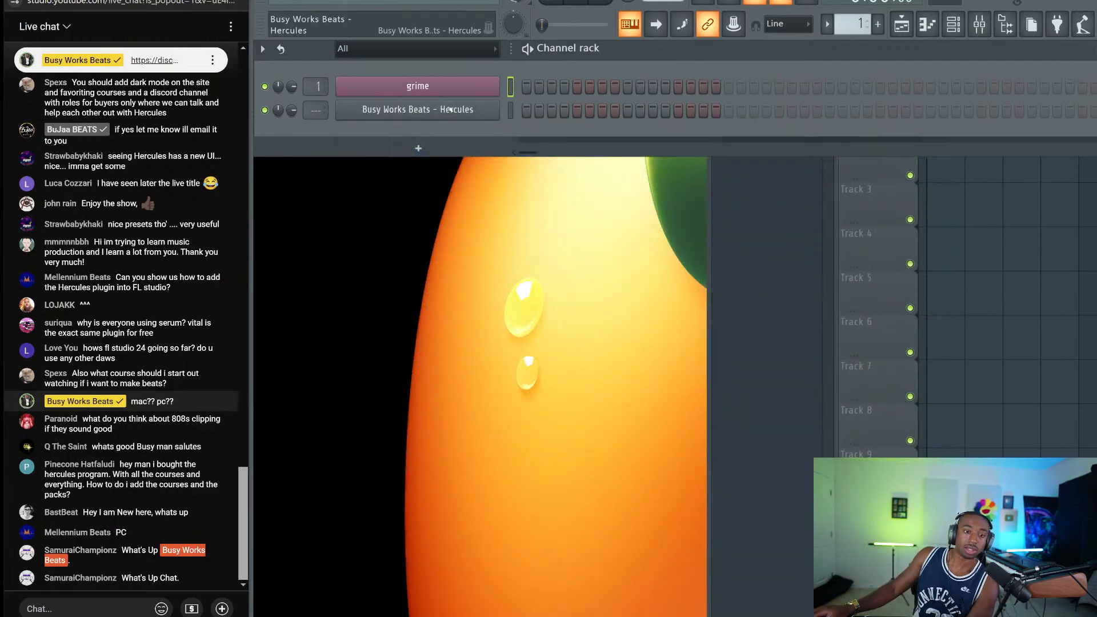
click(451, 109)
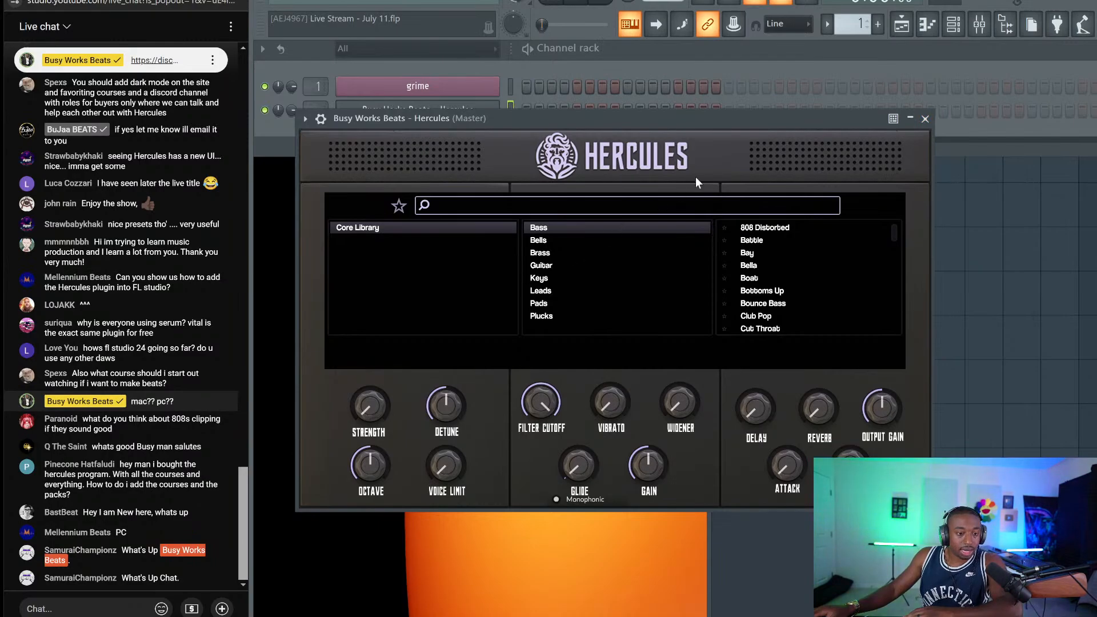
click(926, 119)
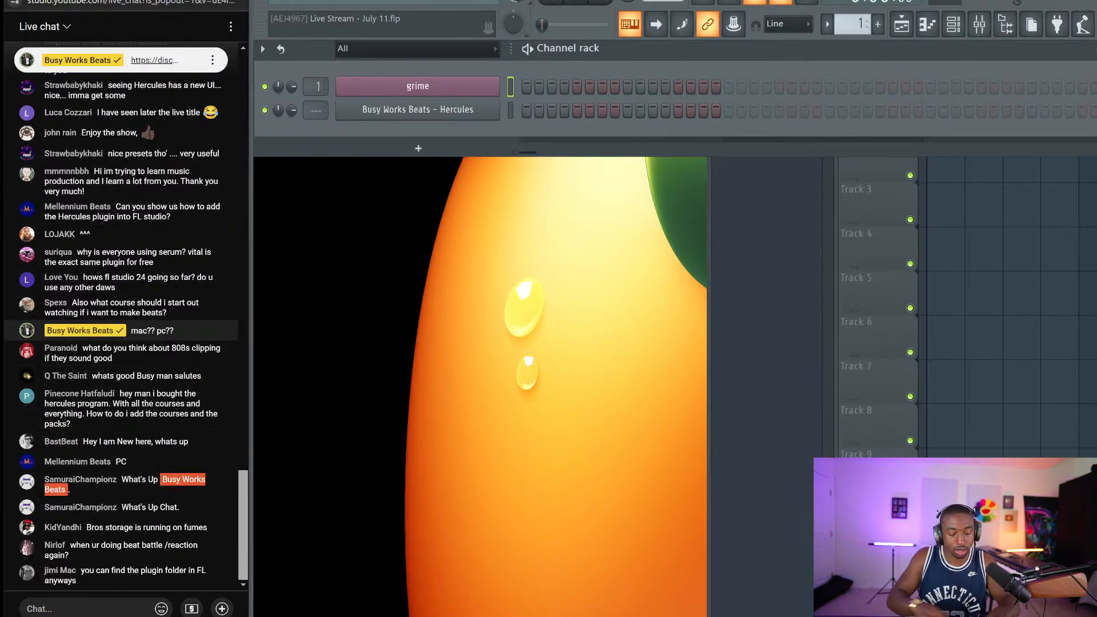
click(85, 609)
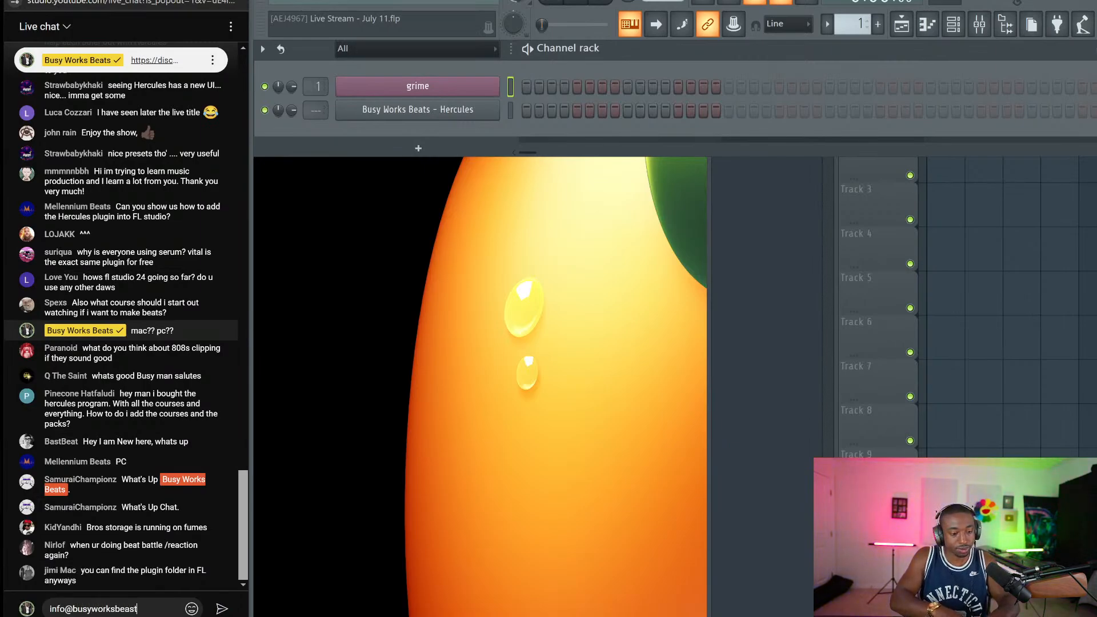
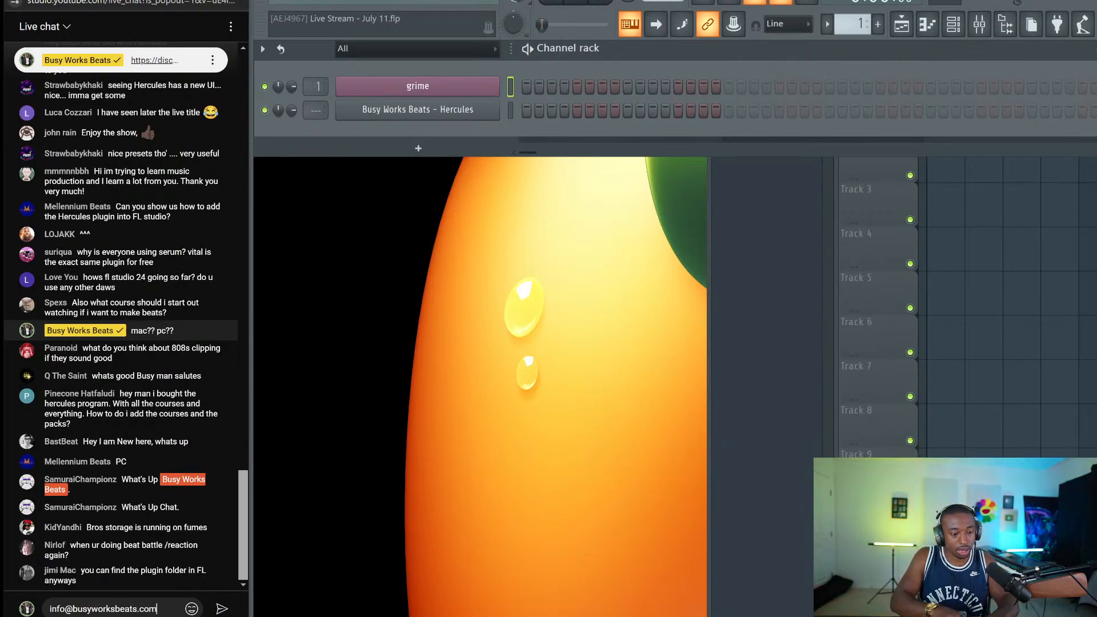
Send the message with the contact e-mail address to the live chat
key(Return)
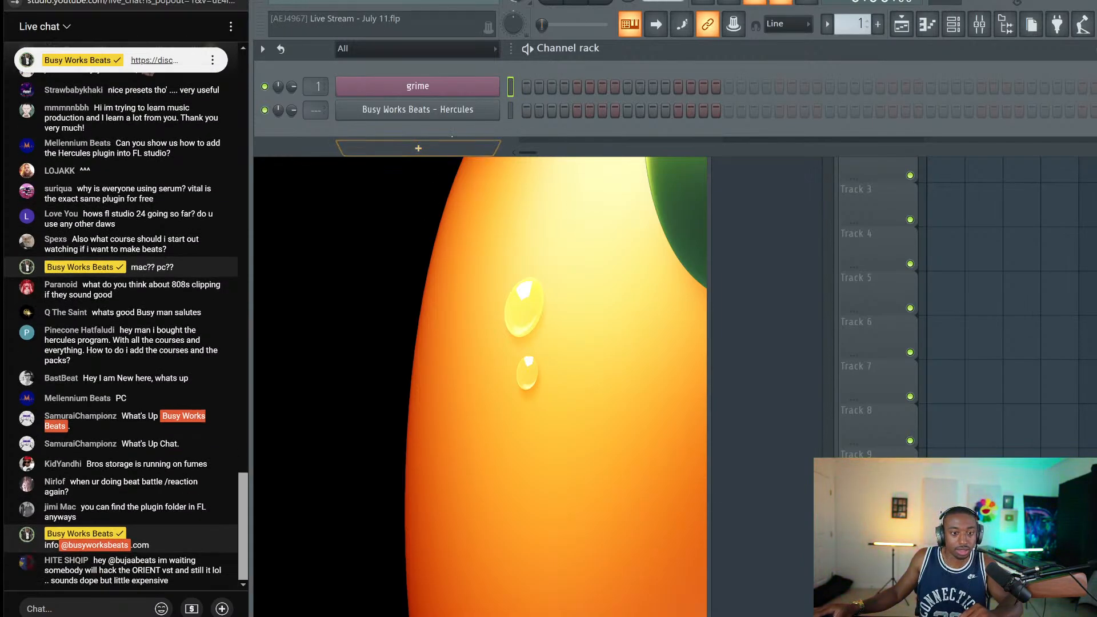
scroll(172, 308, up, 10)
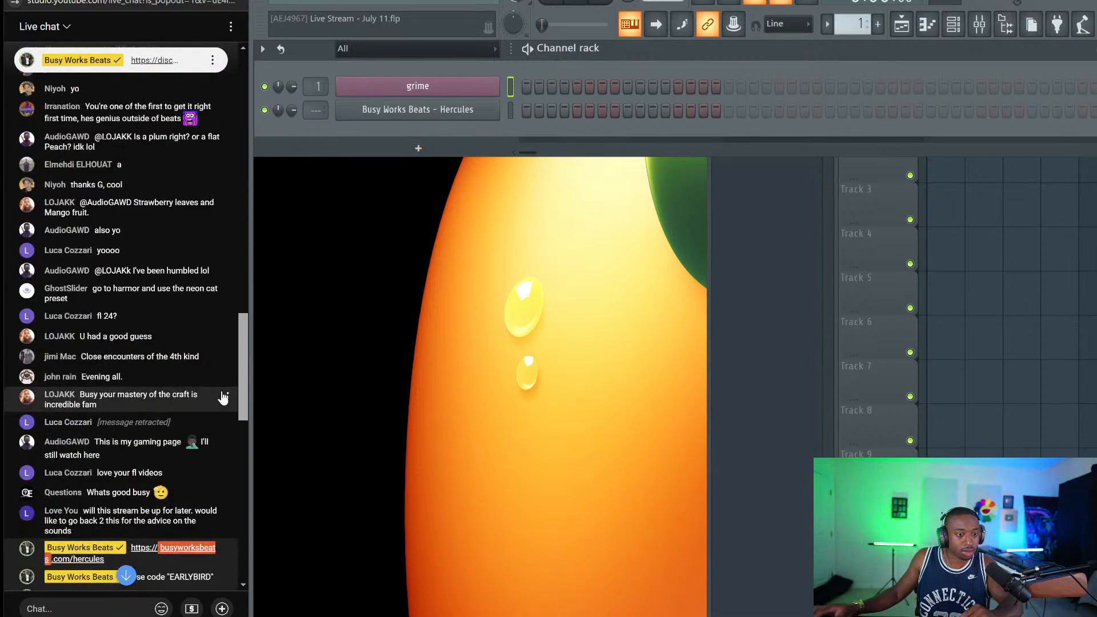
scroll(167, 293, down, 5)
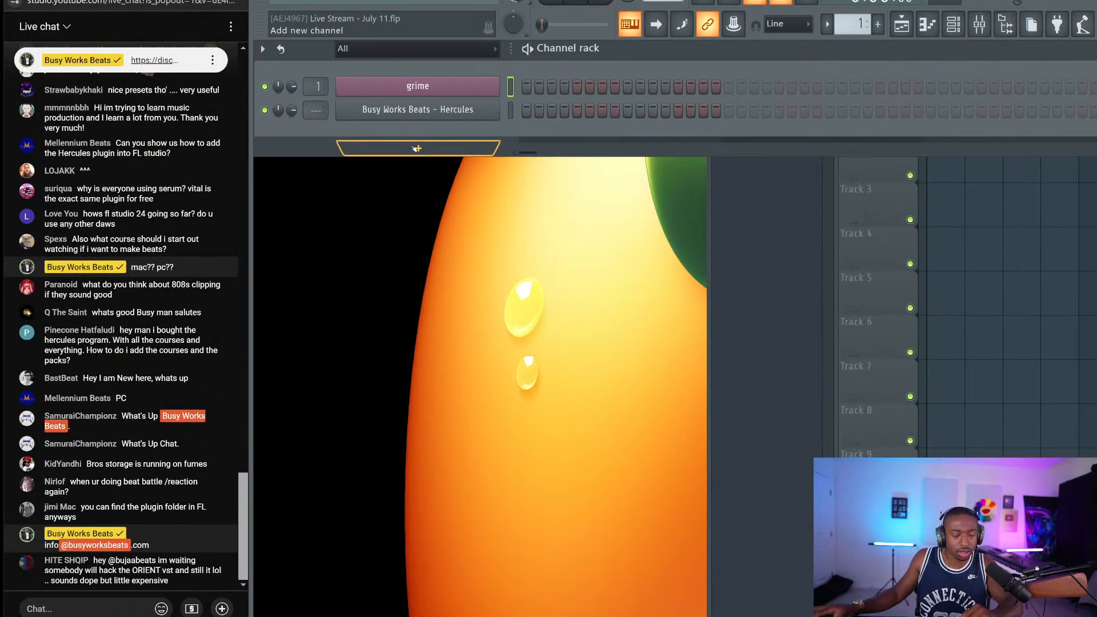
Add reFX Nexus as a new channel and filter its presets to bright Pads
click(417, 149)
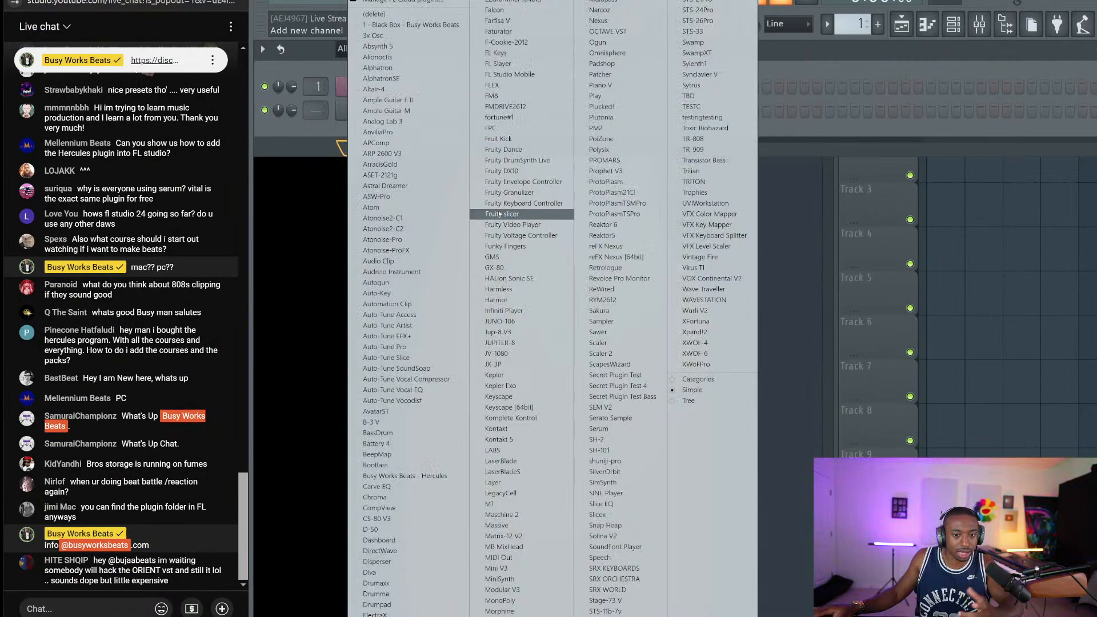
click(637, 256)
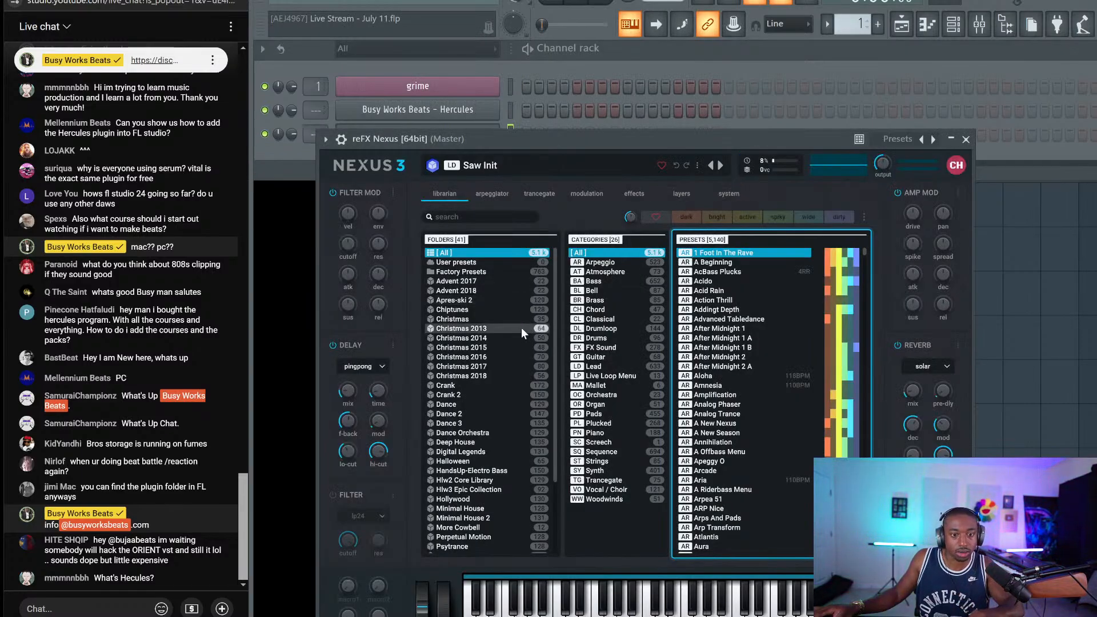
click(600, 414)
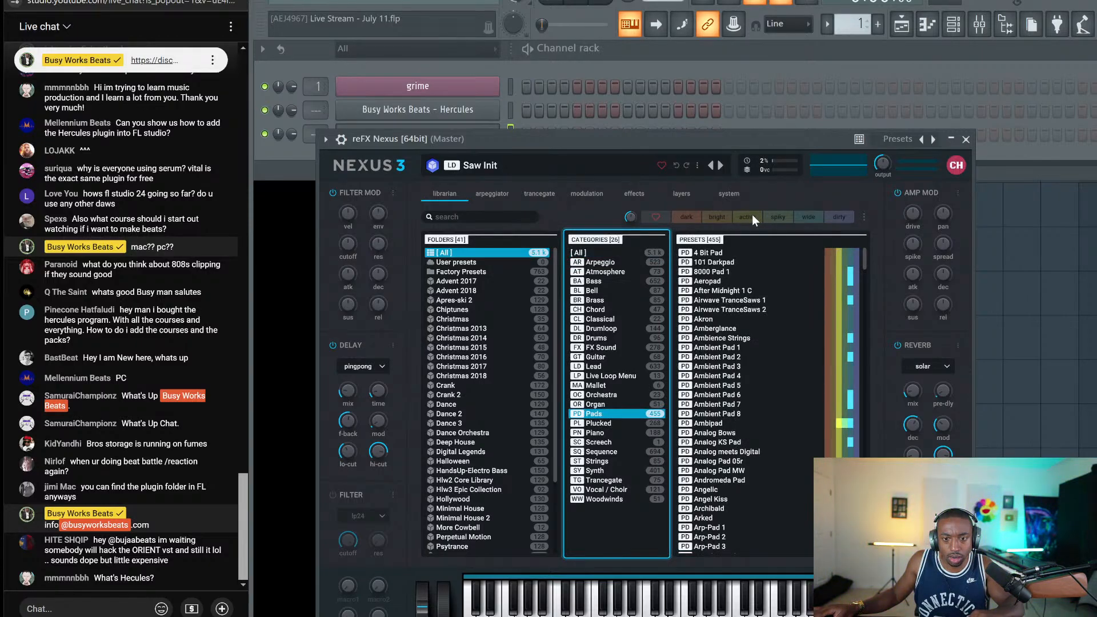
click(718, 218)
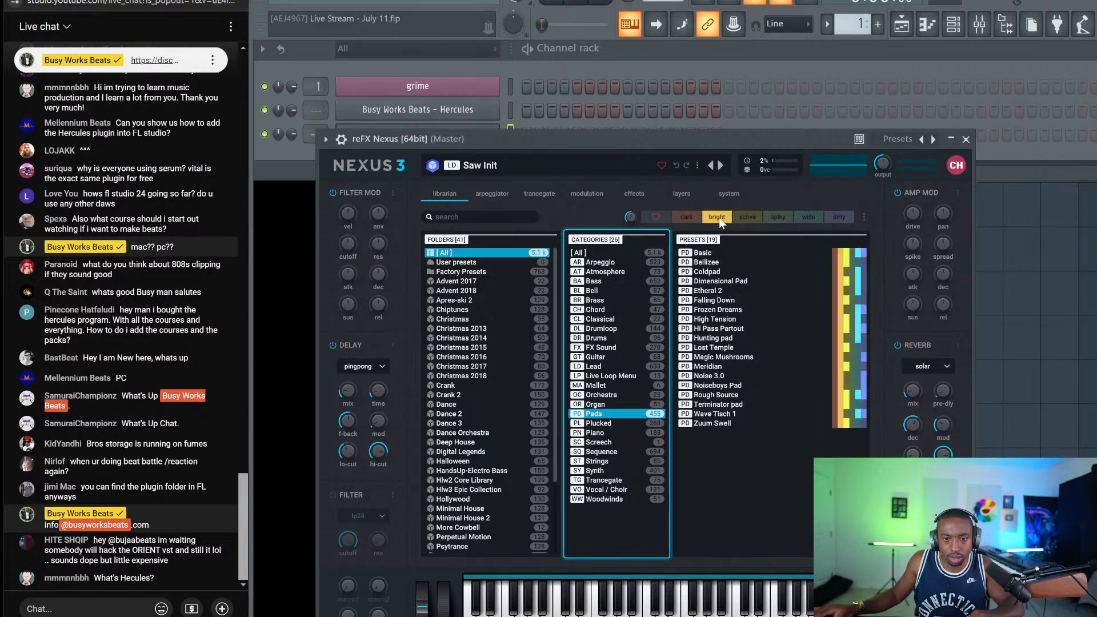
click(727, 274)
Audition several pad presets, then load Dimensional Pad and close Nexus
click(728, 280)
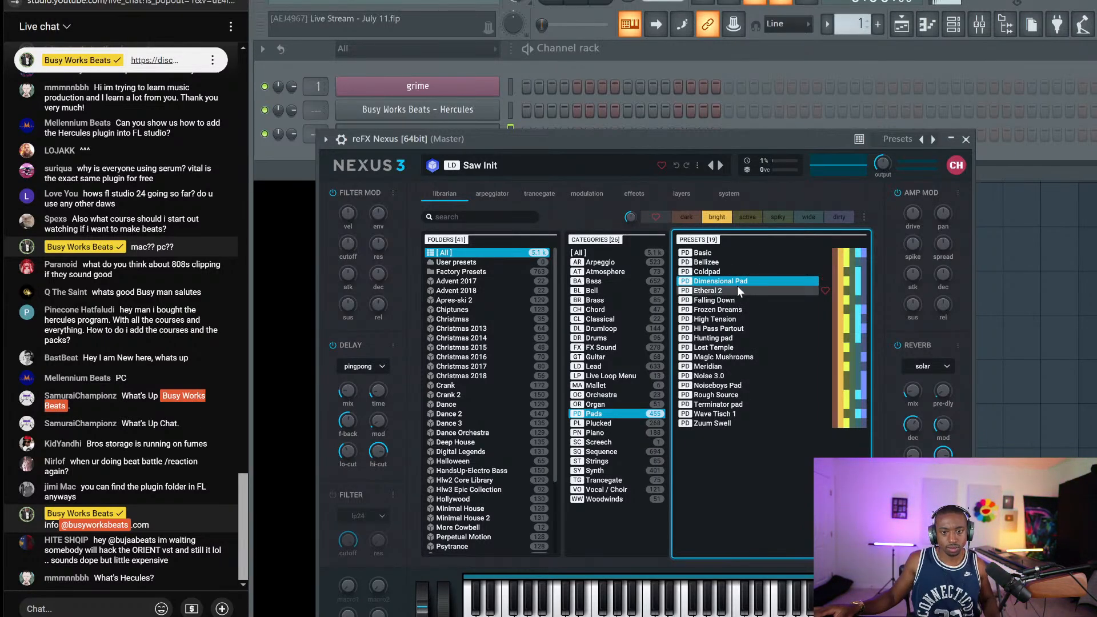
click(732, 253)
key(Down)
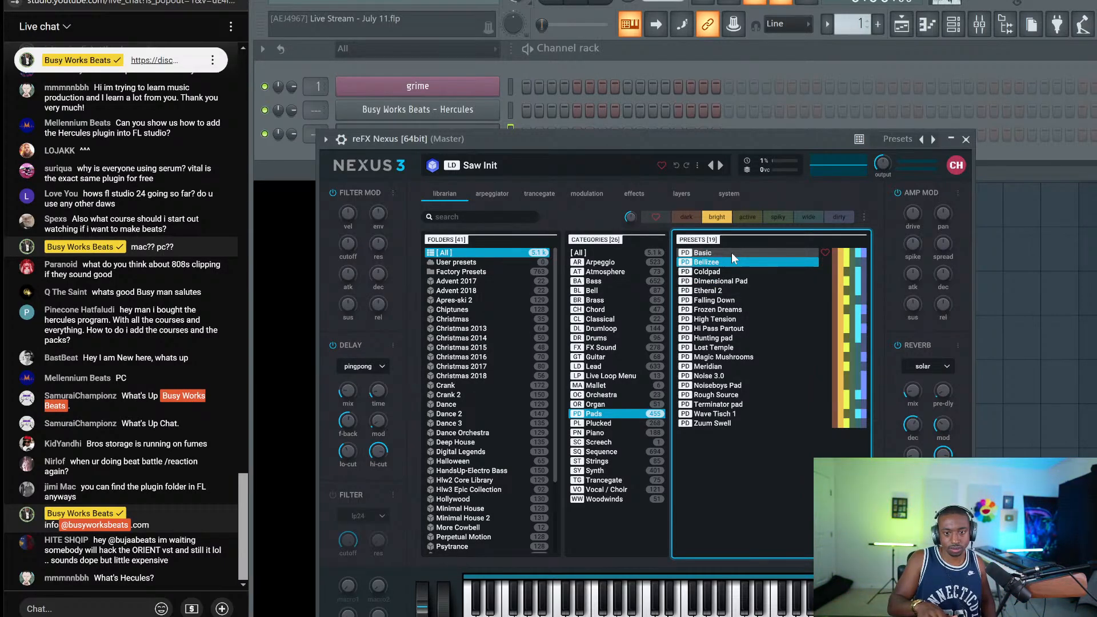
key(Down)
key(Down)
key(Down)
key(Down)
key(Down)
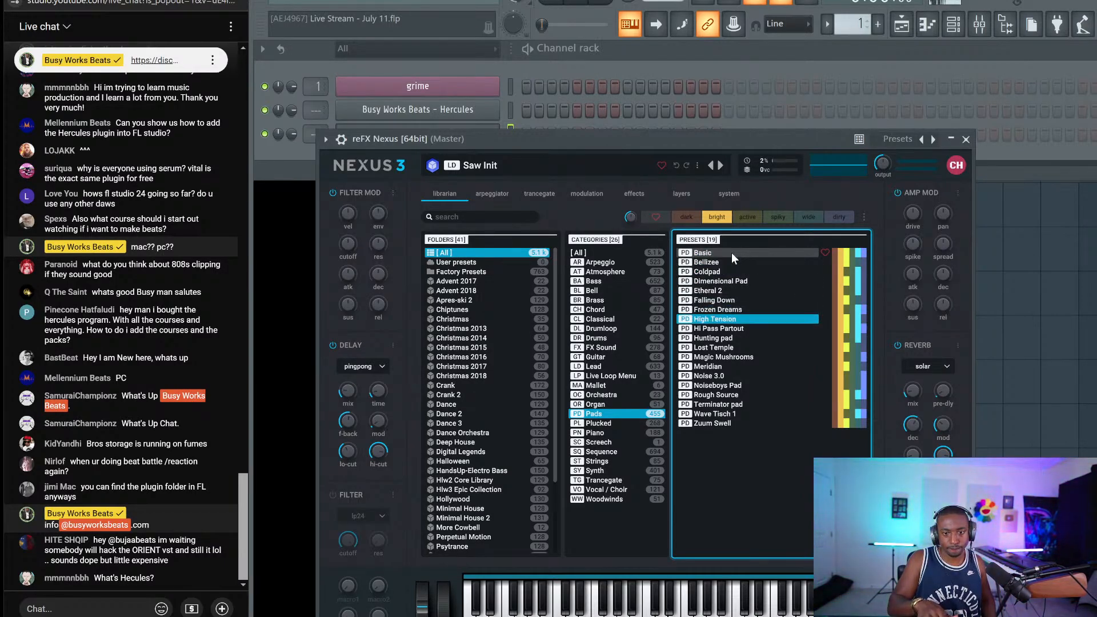
key(Down)
key(Down)
key(Down)
key(Down)
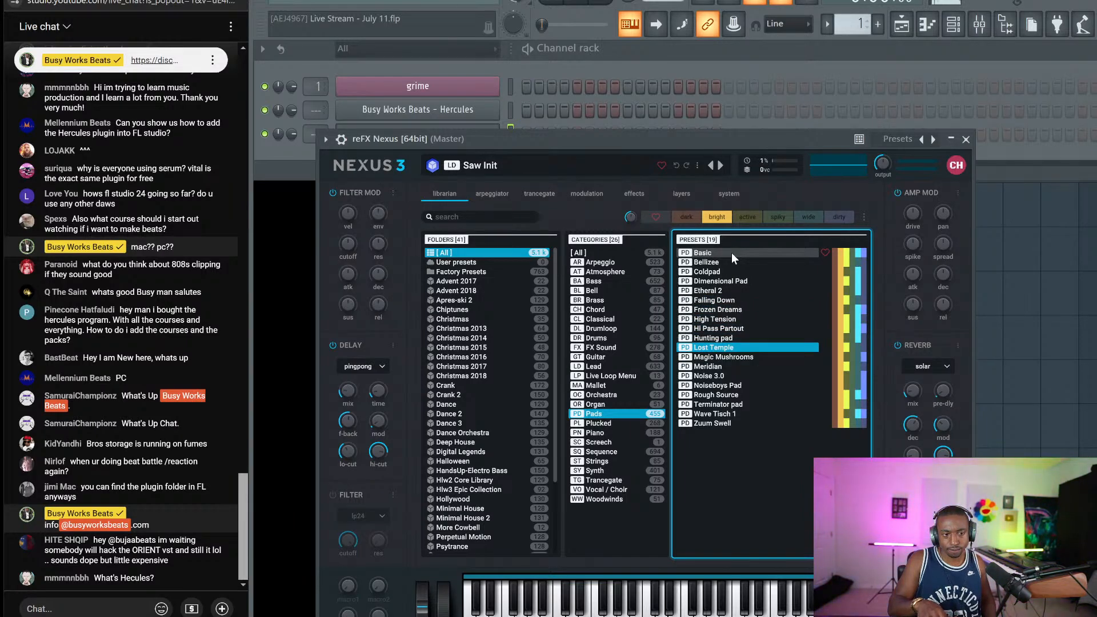
key(Down)
key(Down)
key(Down)
key(Down)
key(Down)
key(Down)
key(Down)
key(Down)
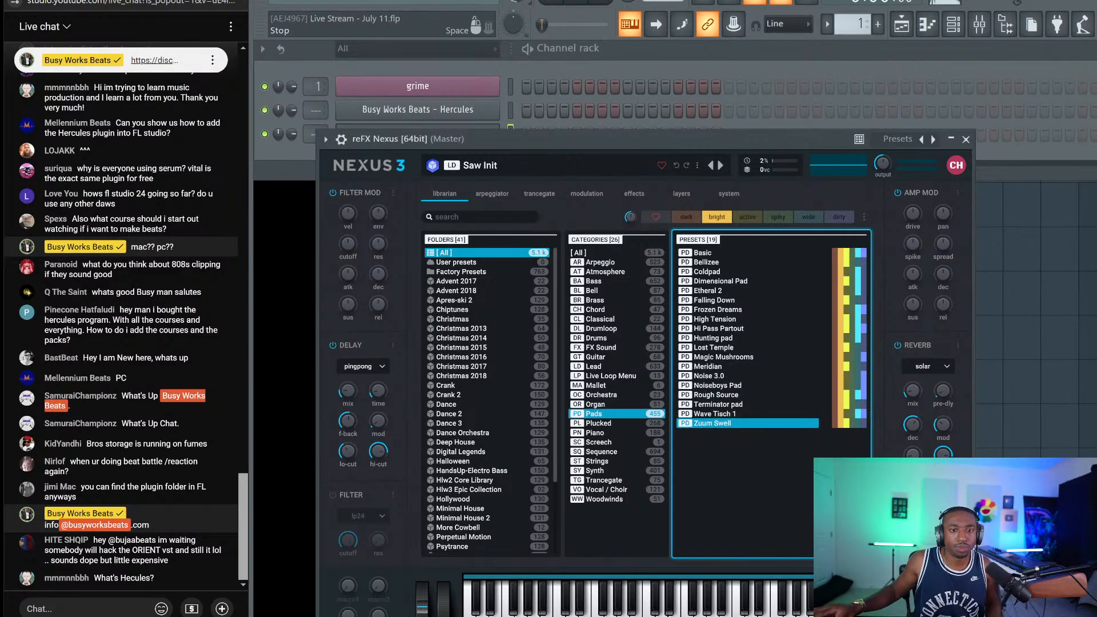
click(733, 281)
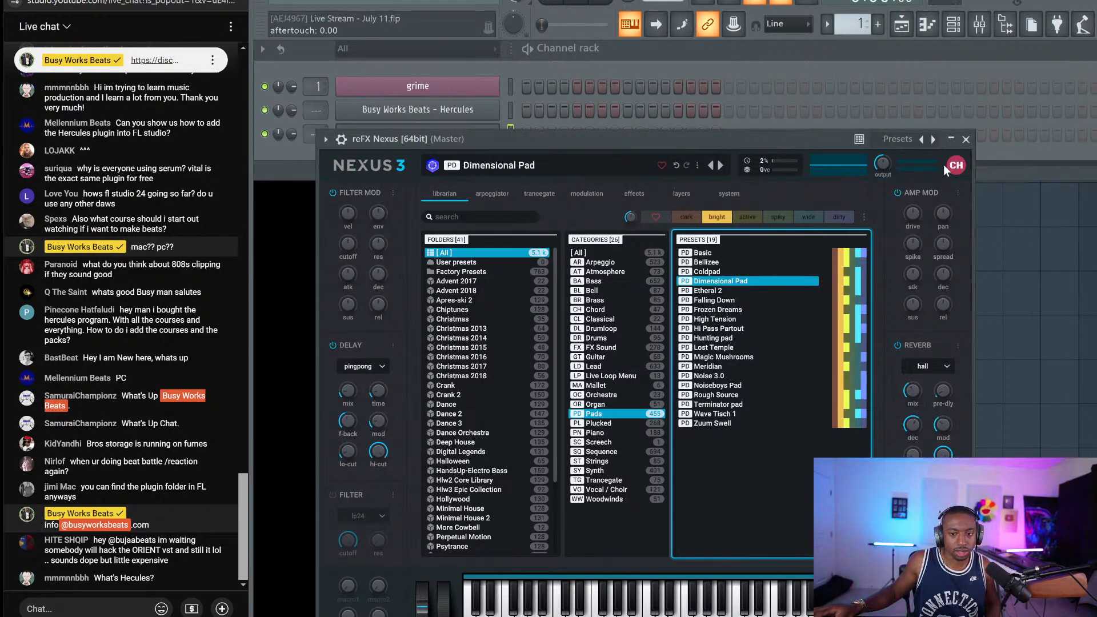
click(966, 139)
Stamp a Minor 9th chord at bar 1 in the reFX Nexus piano roll, stretched to two bars
right_click(499, 132)
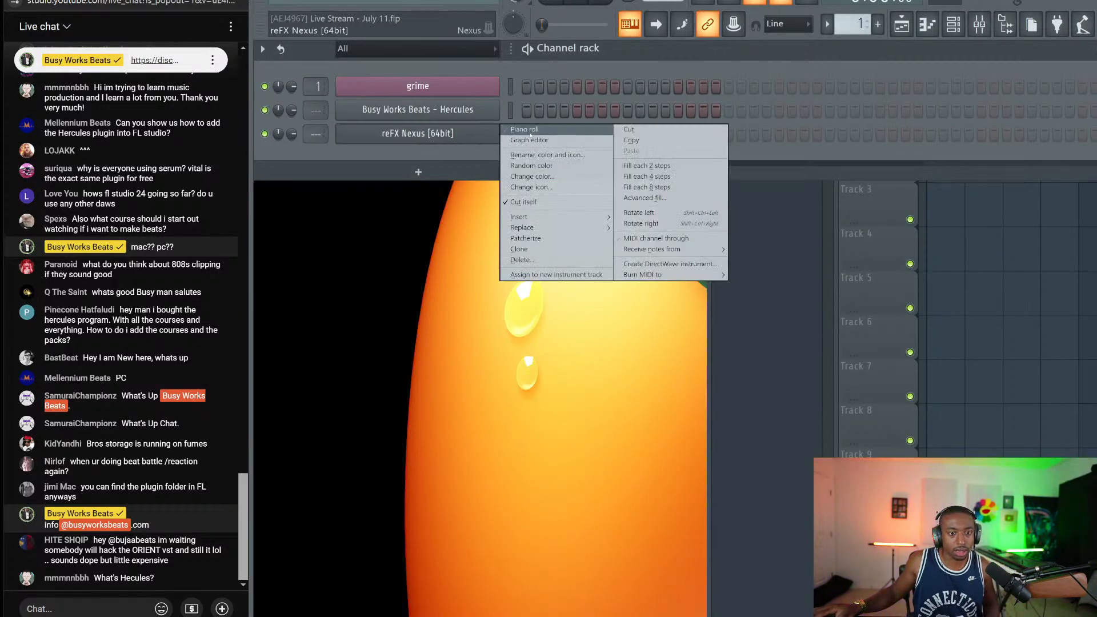
click(527, 129)
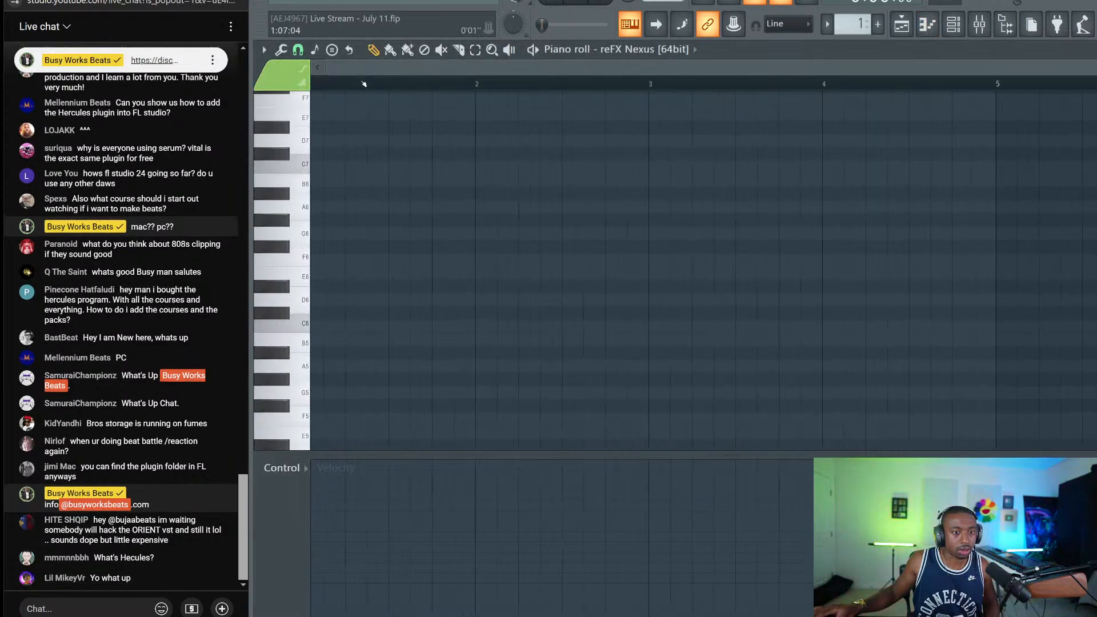
click(331, 50)
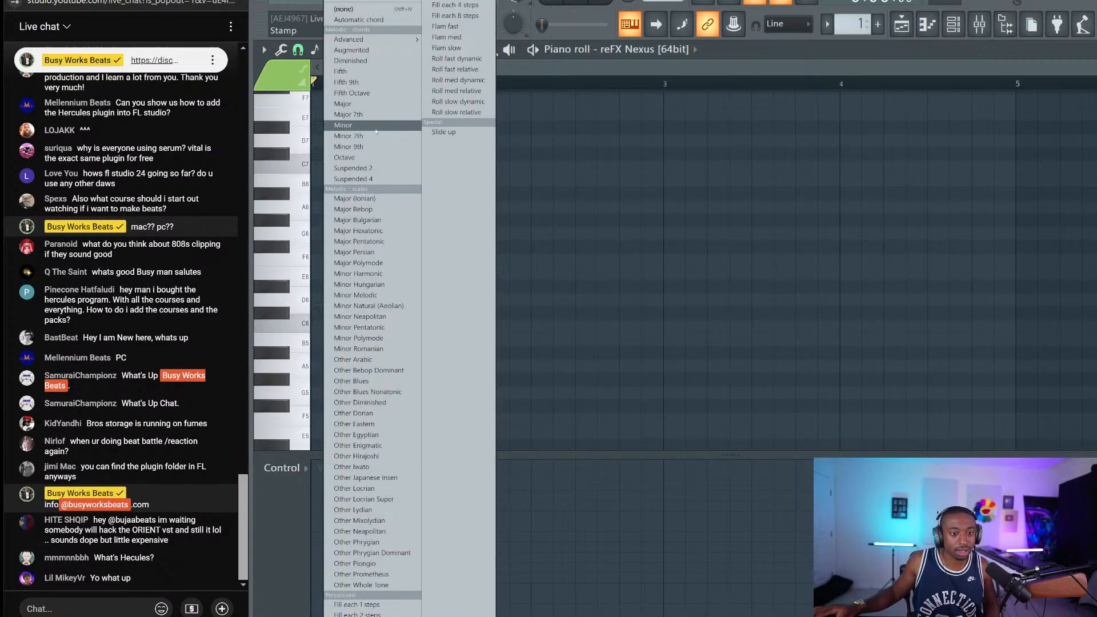
click(355, 147)
scroll(342, 297, down, 3)
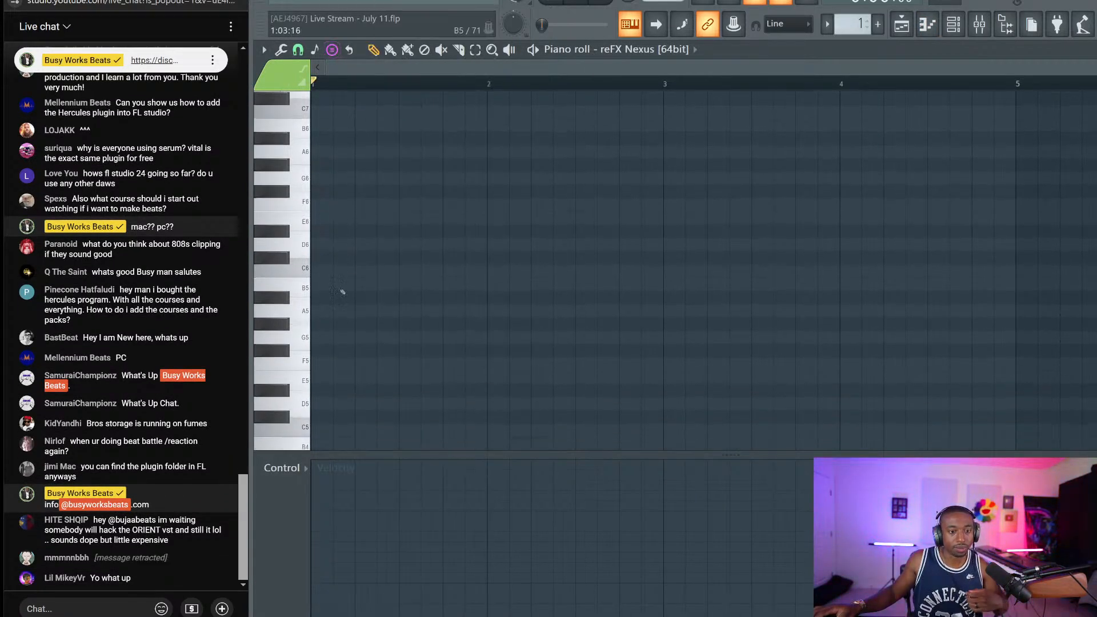
click(320, 340)
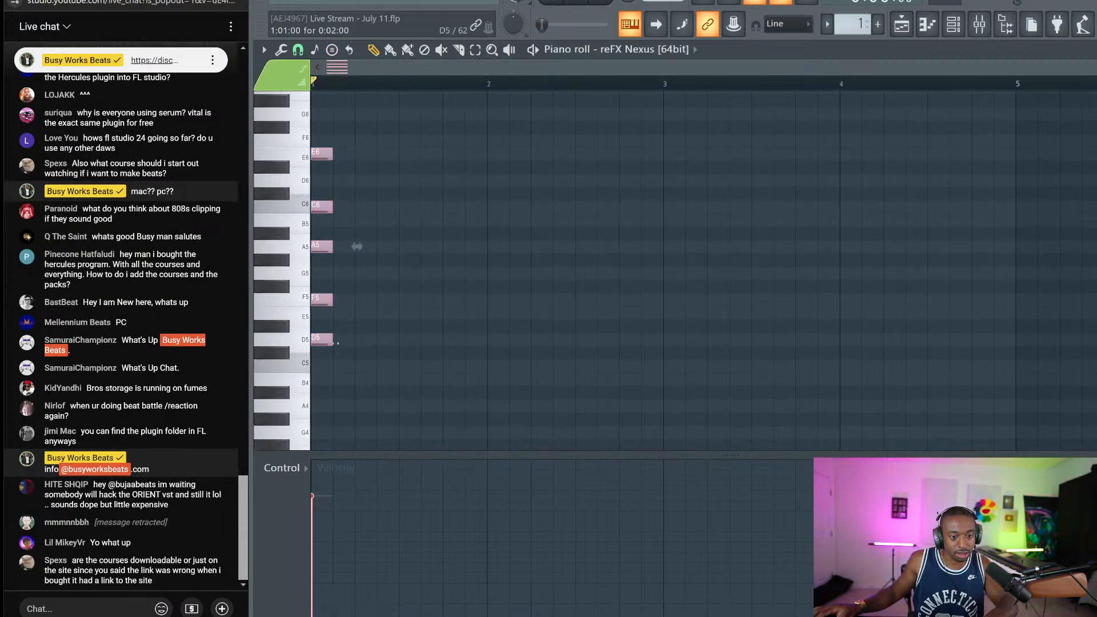
drag(333, 300, 666, 314)
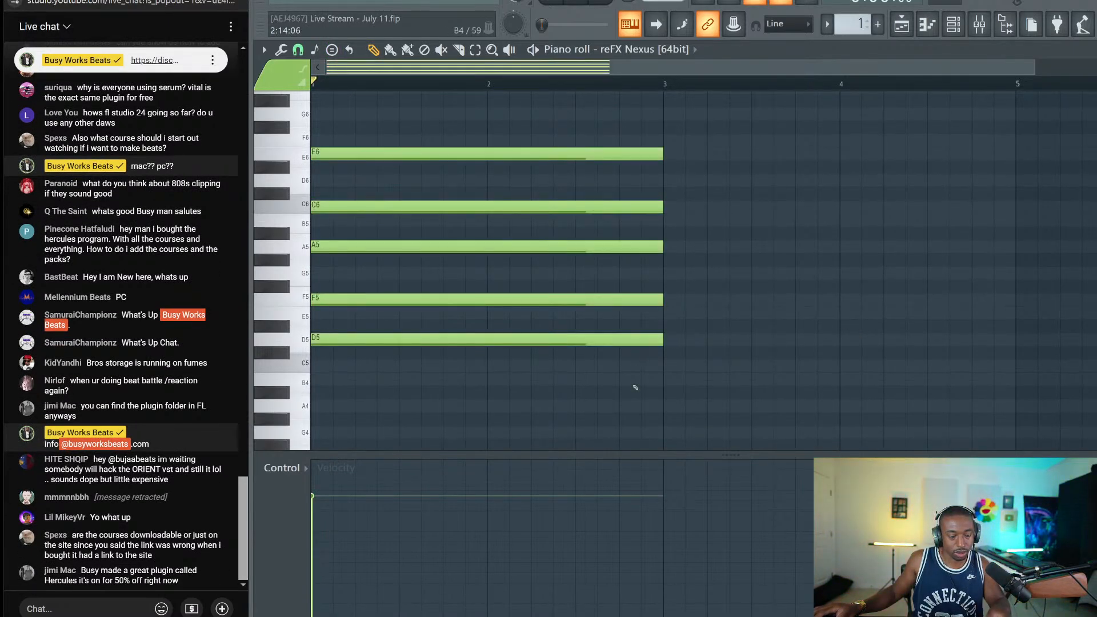
Delete the F5 note from the chord and play back the remaining notes
drag(636, 387, 395, 308)
click(498, 286)
key(Delete)
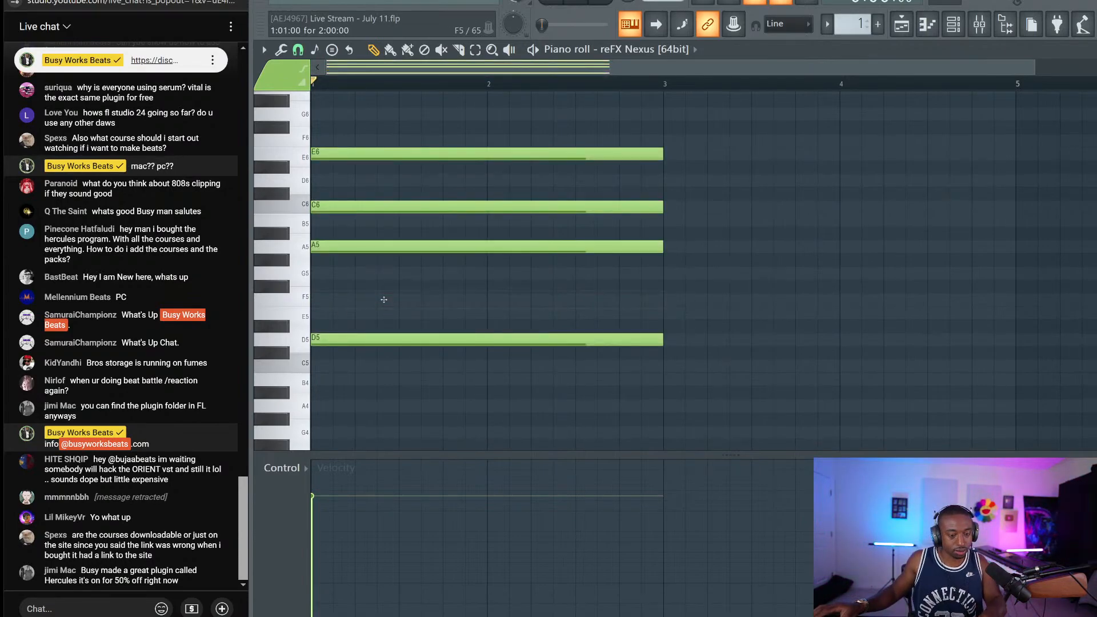
click(963, 24)
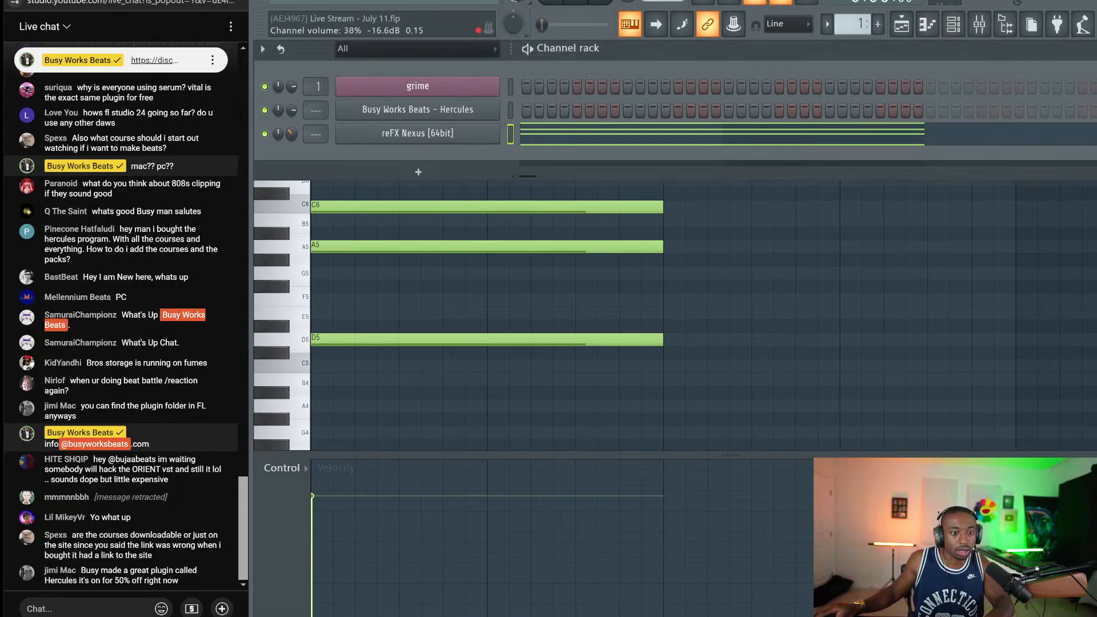
key(F6)
key(space)
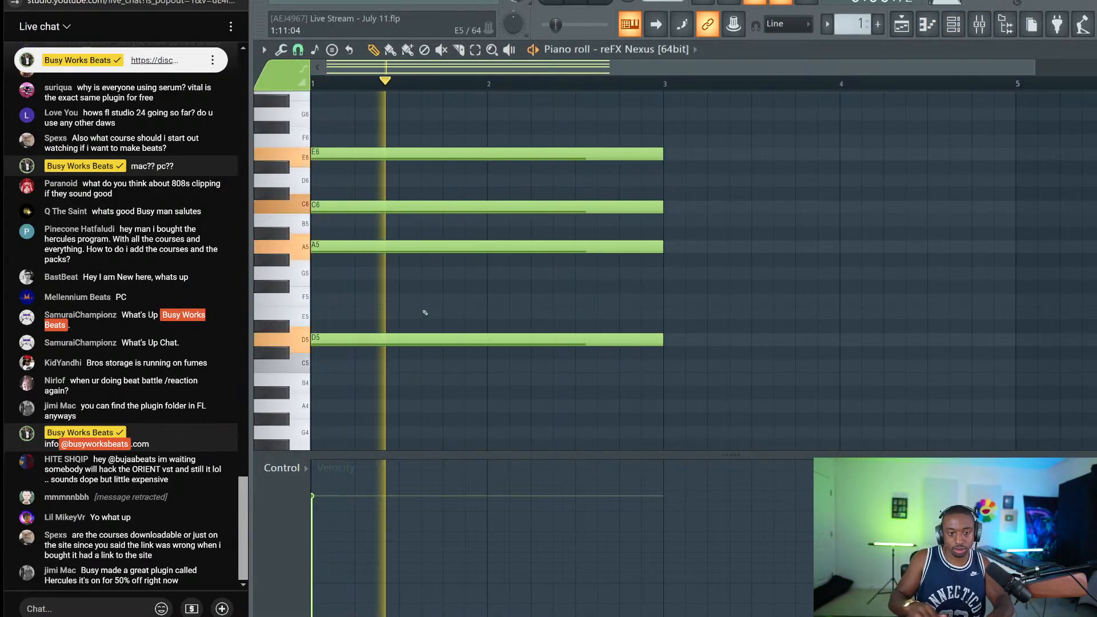
key(space)
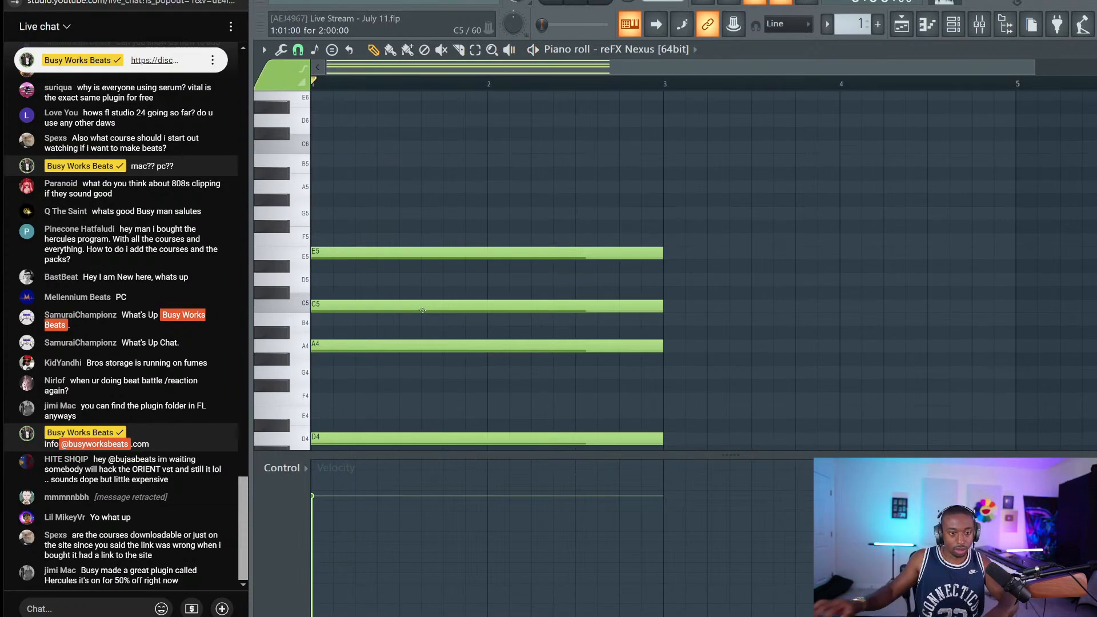
Shift the chord up an octave to D5–A5–C6–E6 and open the Nexus synth
click(953, 24)
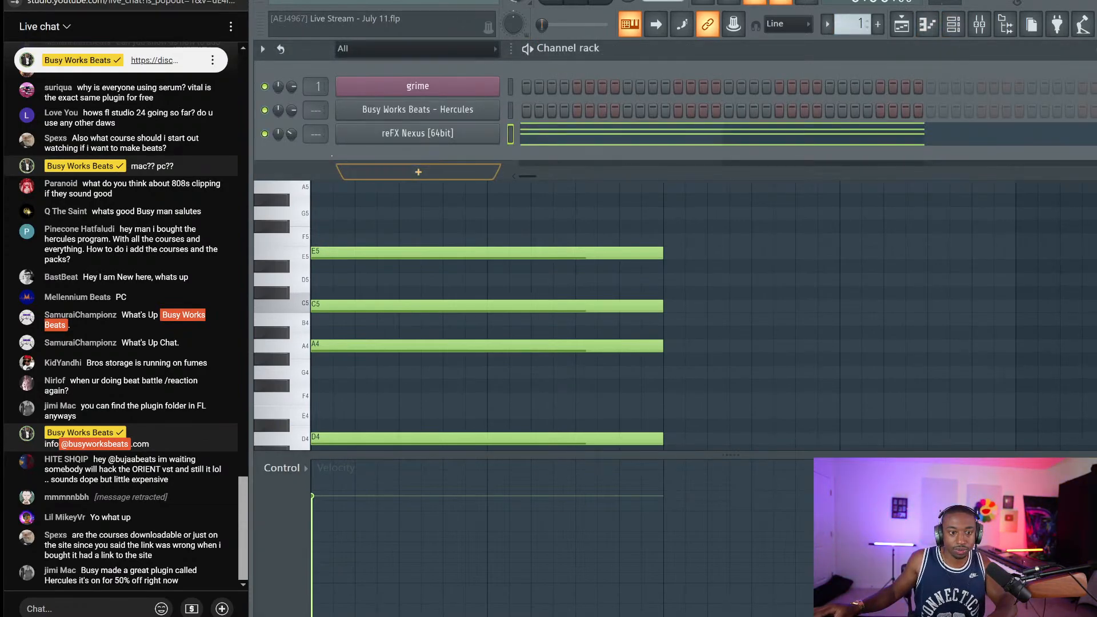
key(space)
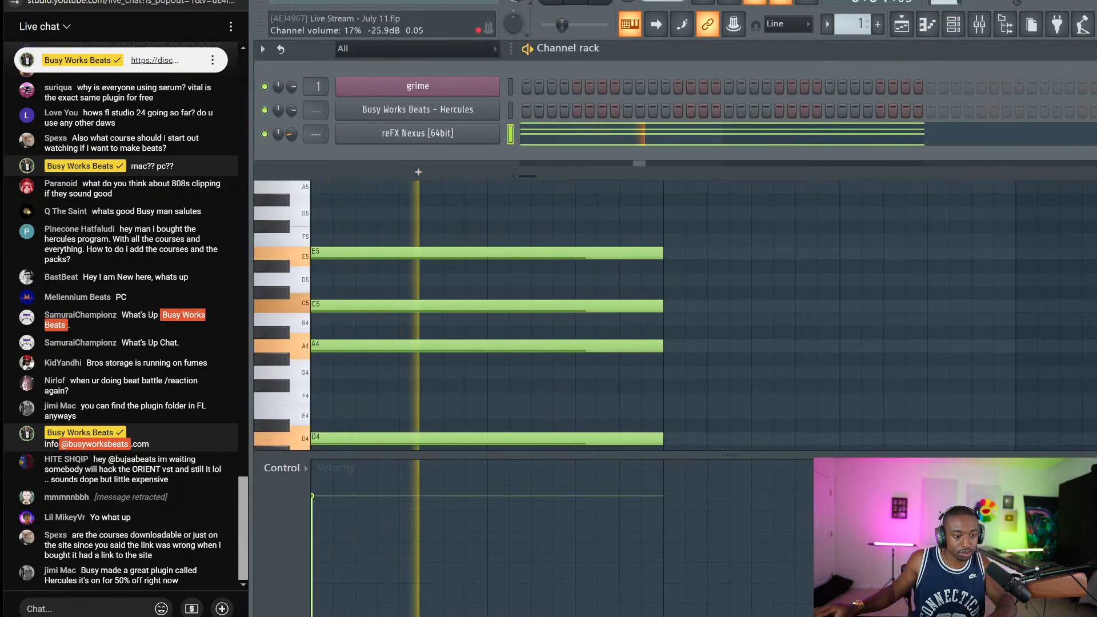
key(space)
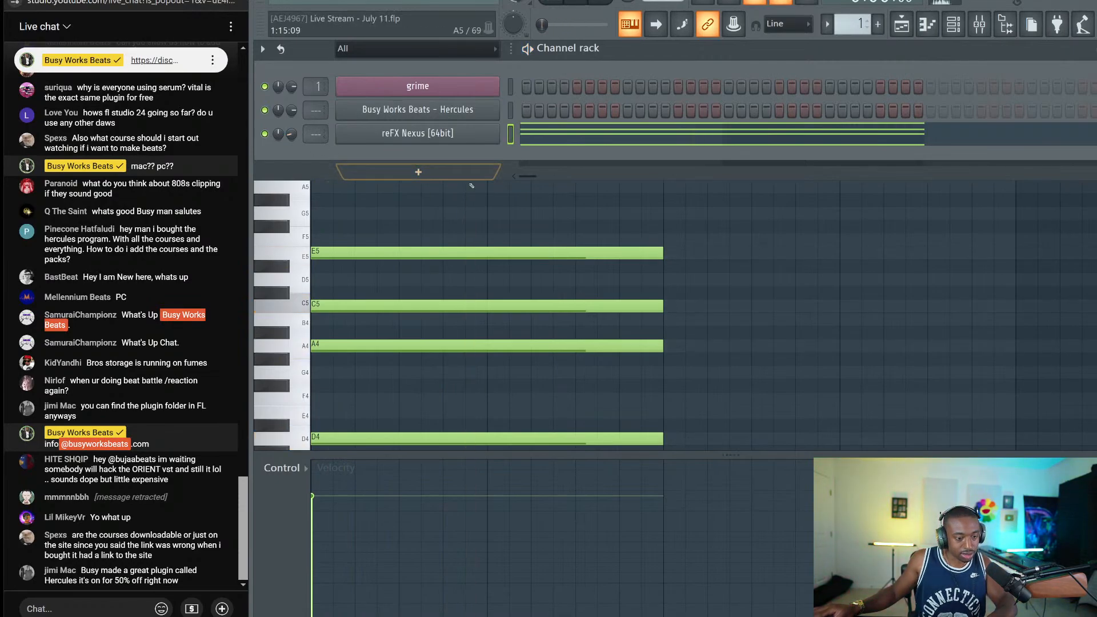
key(F6)
key(ctrl+Up)
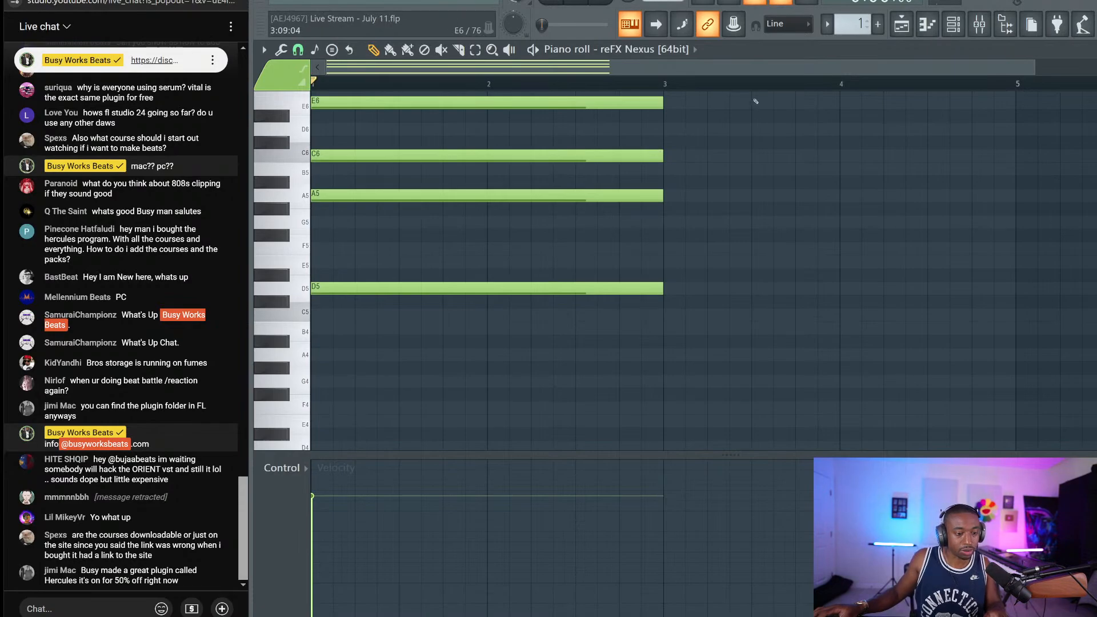
key(F6)
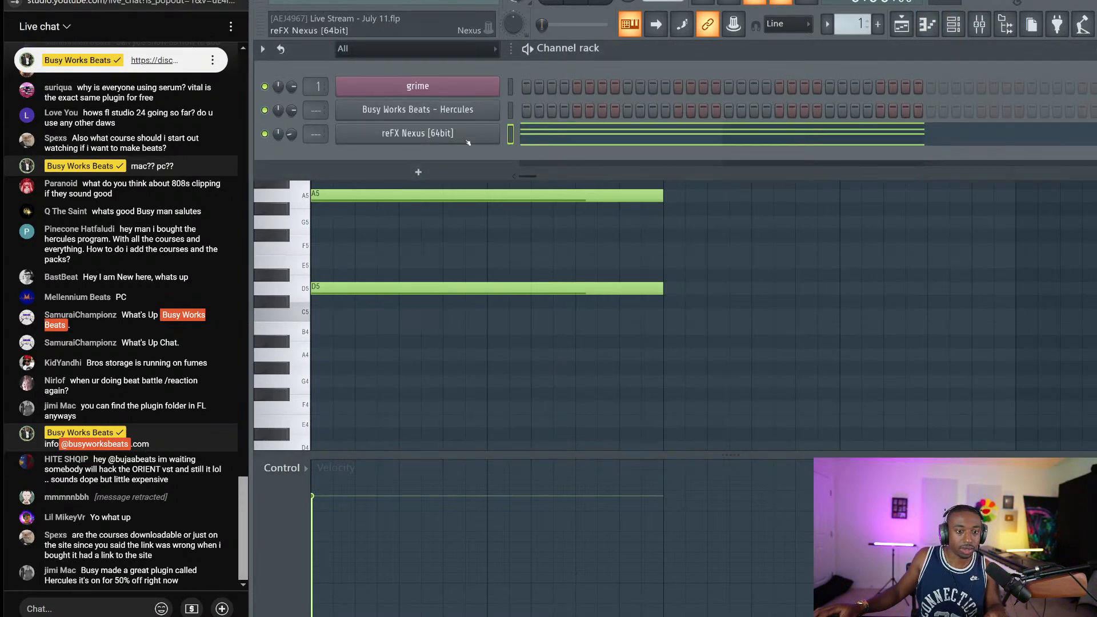
click(468, 141)
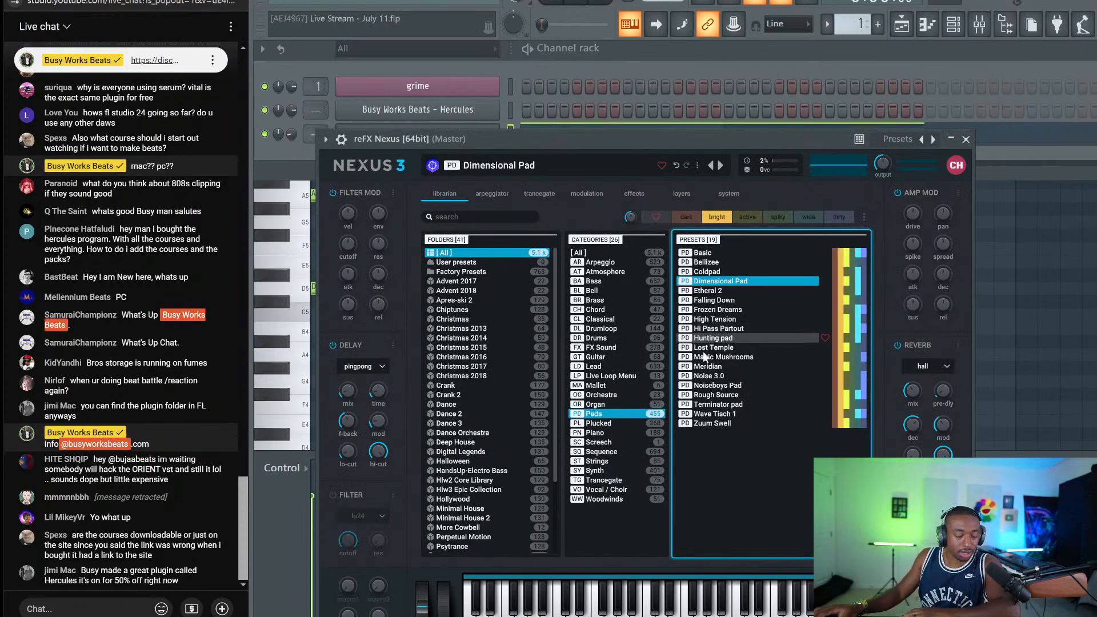
Turn off the 'bright' filter so all Pads presets are listed in Nexus
click(711, 217)
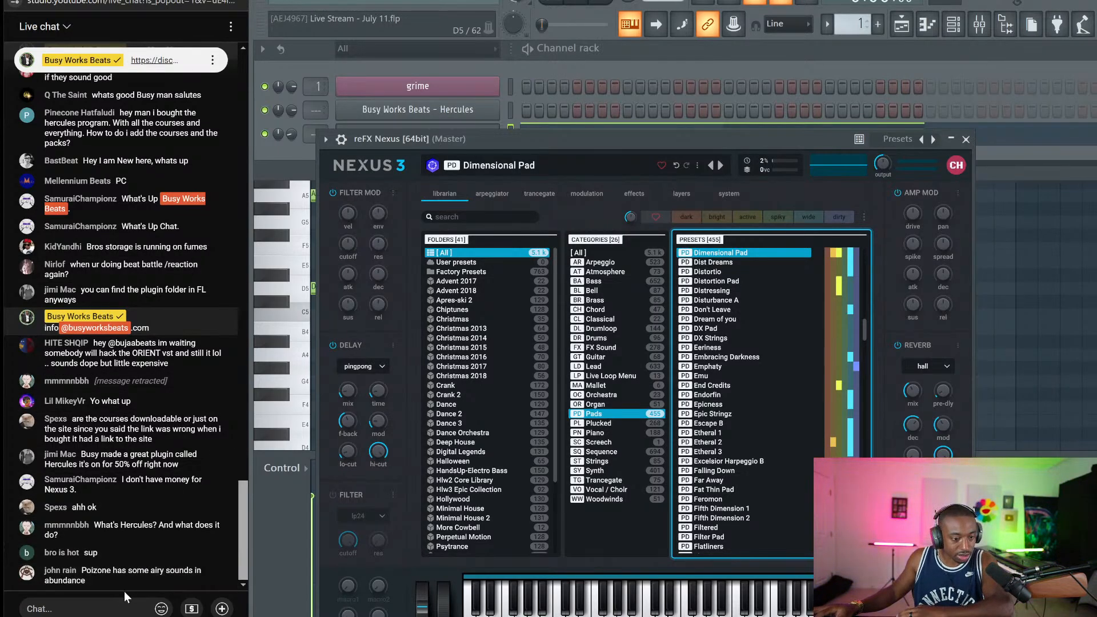
click(80, 608)
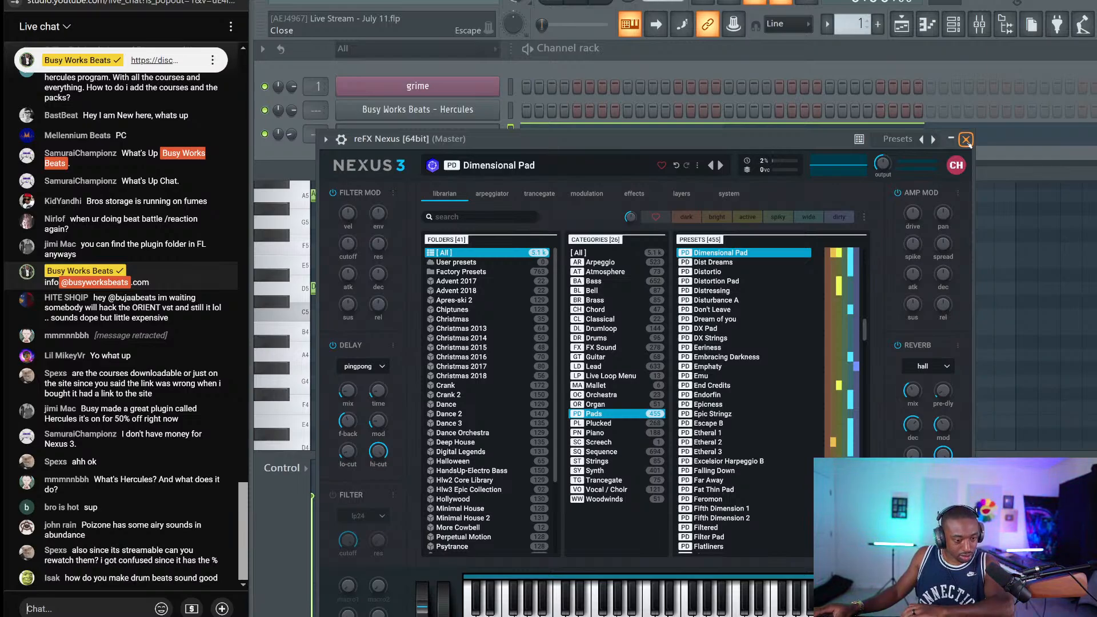
Replace the channel's instrument with Toxic Biohazard using the All Saws ToTc preset
click(966, 140)
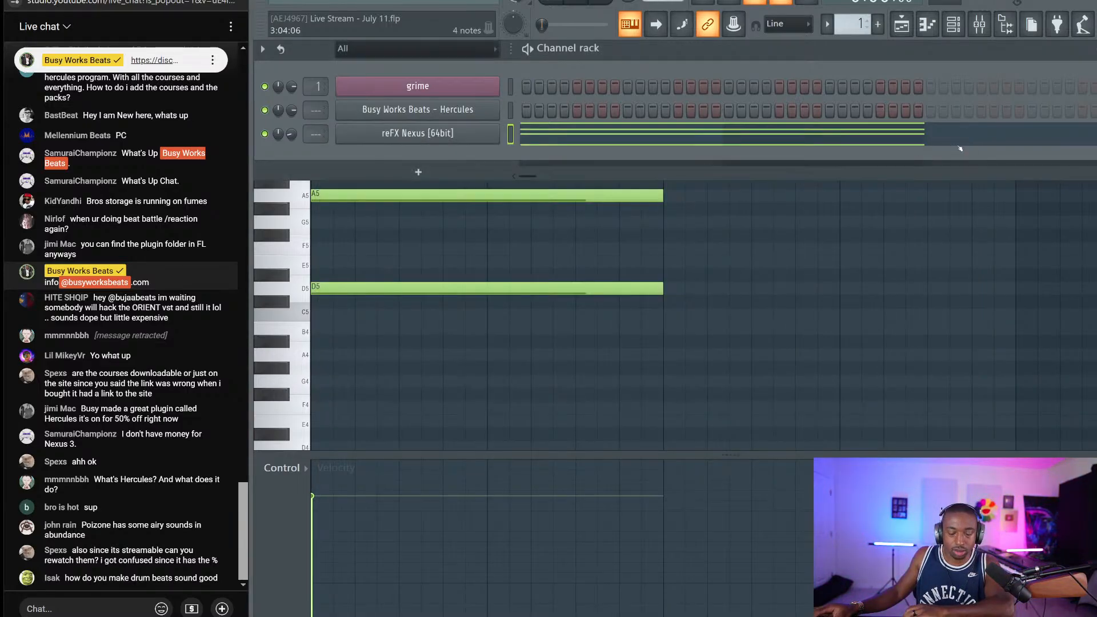
click(418, 133)
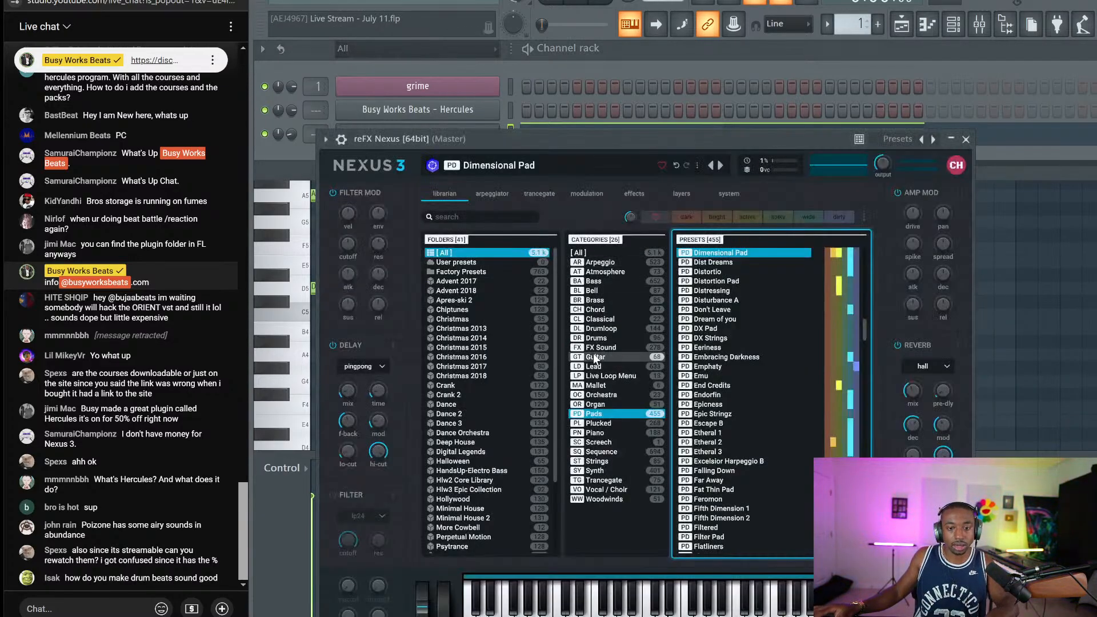
click(486, 129)
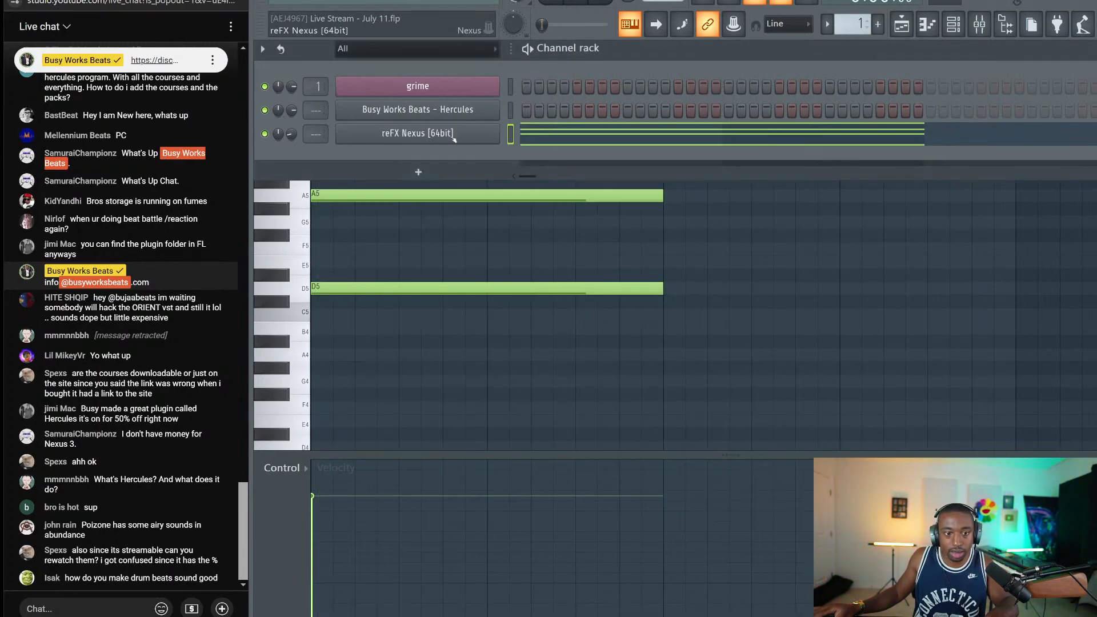
right_click(499, 127)
mouse_move(528, 228)
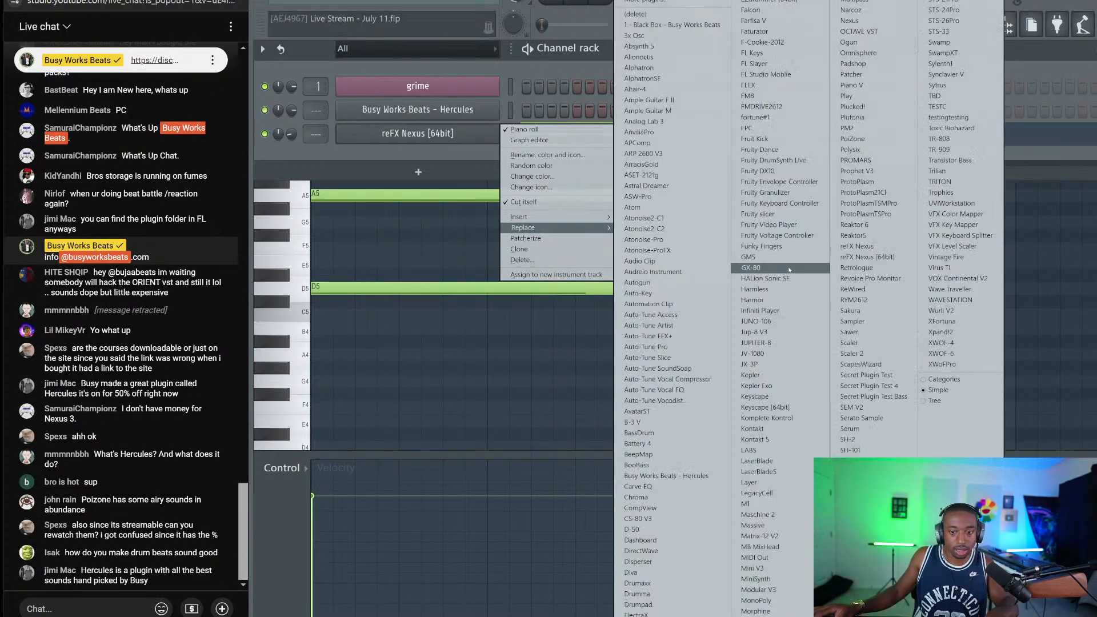
click(949, 128)
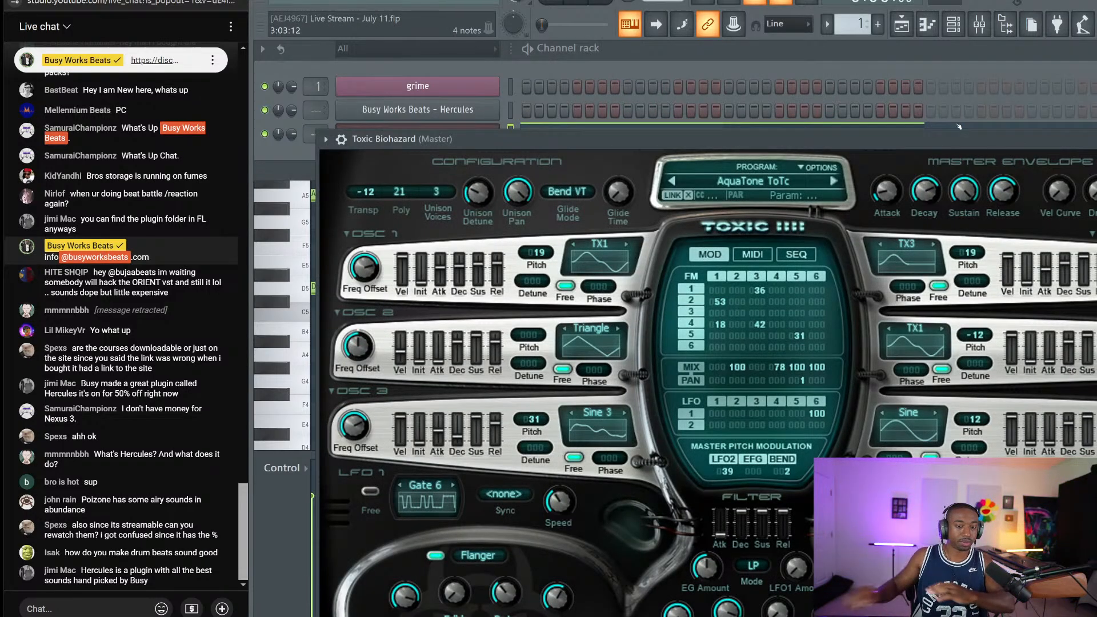
click(792, 173)
click(613, 480)
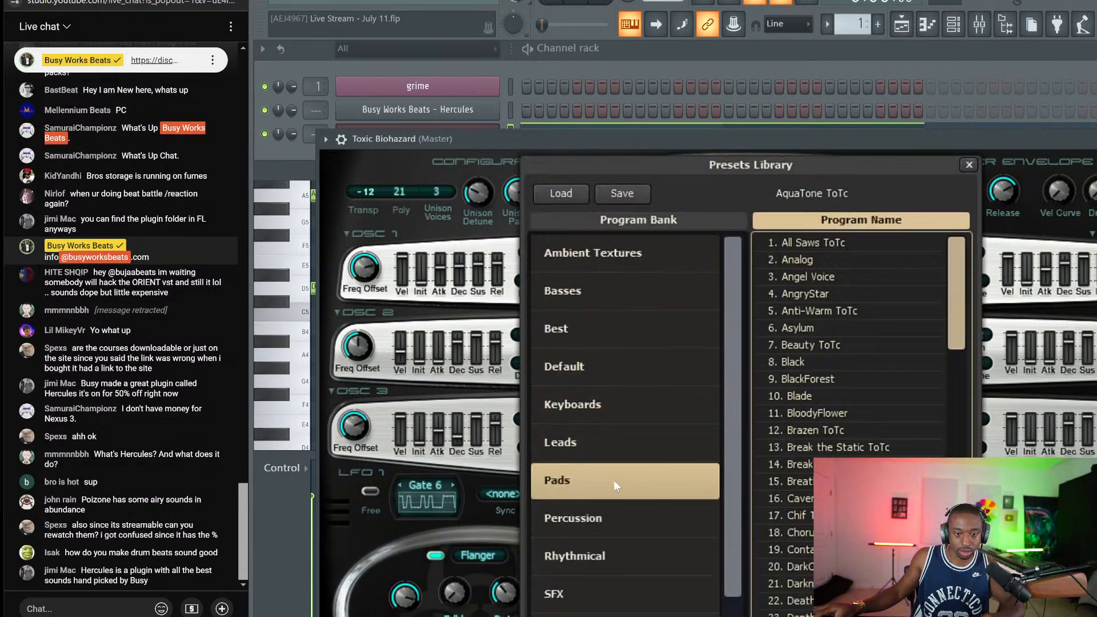
double_click(808, 241)
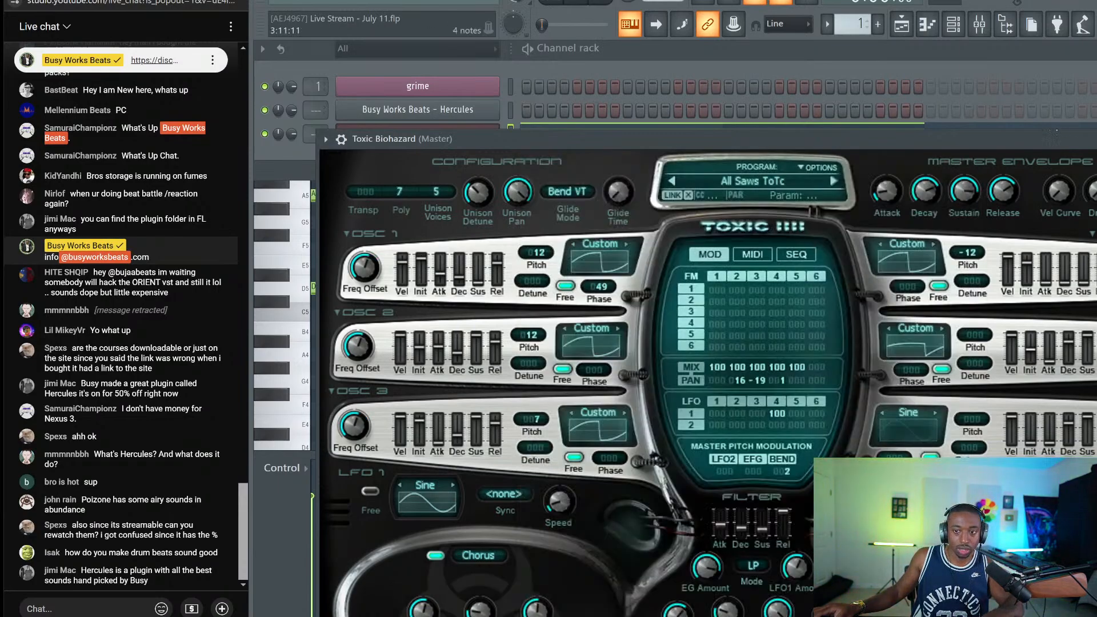
Lower the chord an octave to D4–A4–C5–E5 and select all four notes
key(alt+Tab)
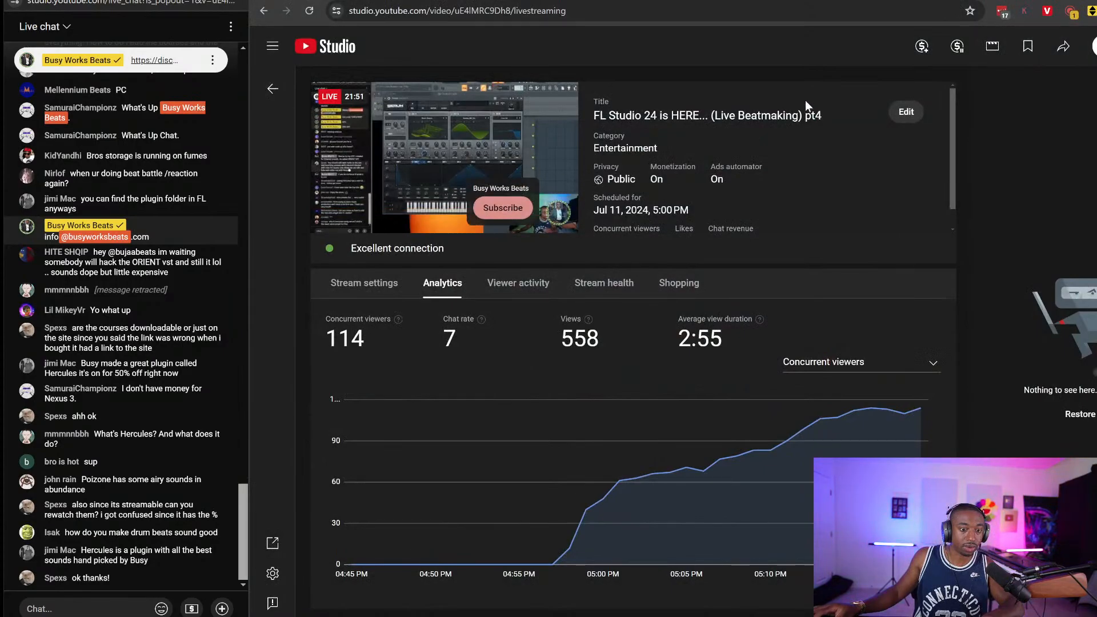
key(alt+Tab)
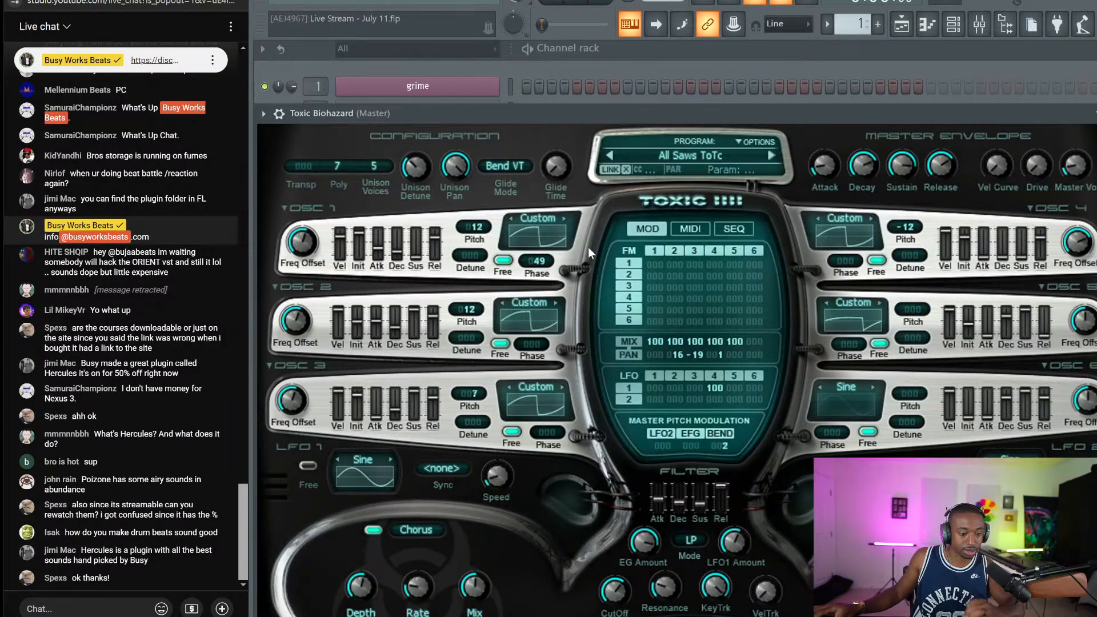
drag(343, 113, 343, 50)
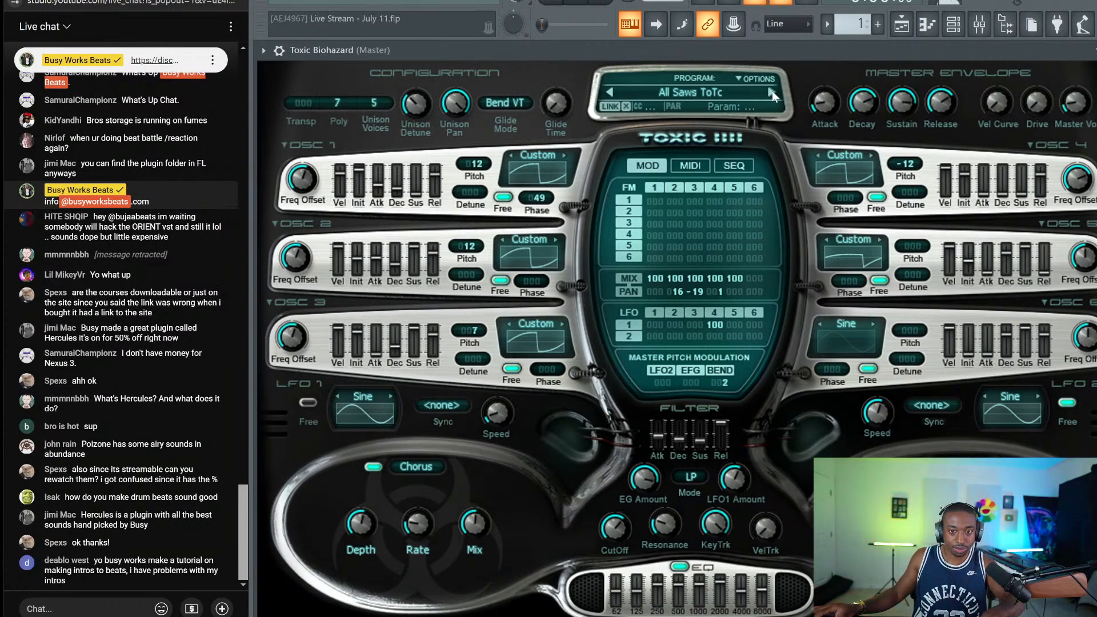
key(Escape)
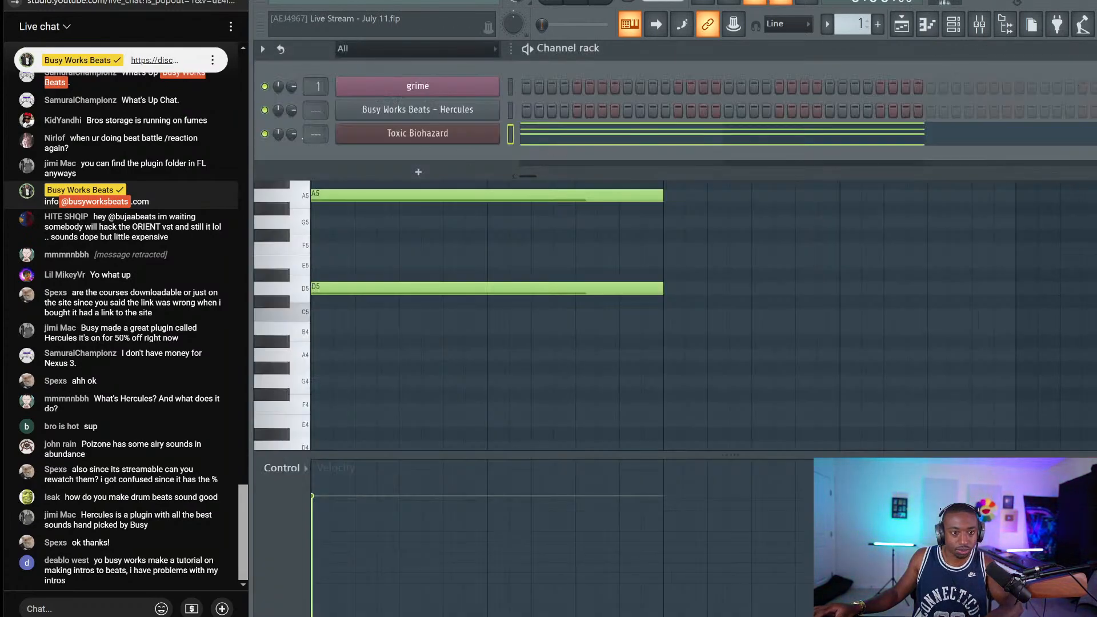
key(F6)
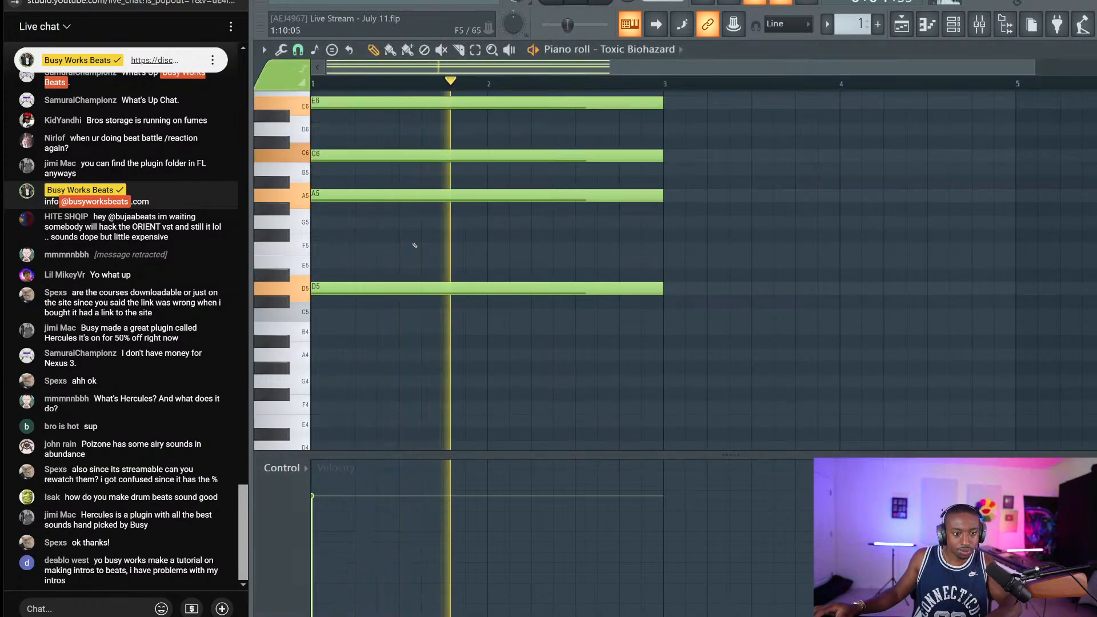
key(ctrl+Down)
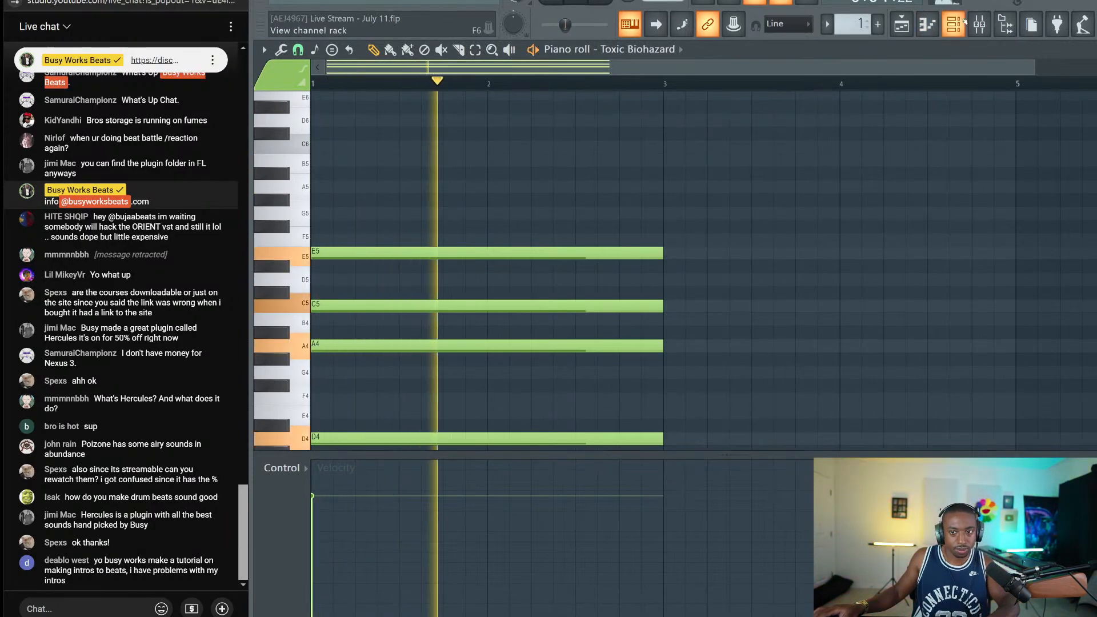
key(F6)
key(F6)
key(space)
scroll(639, 391, down, 4)
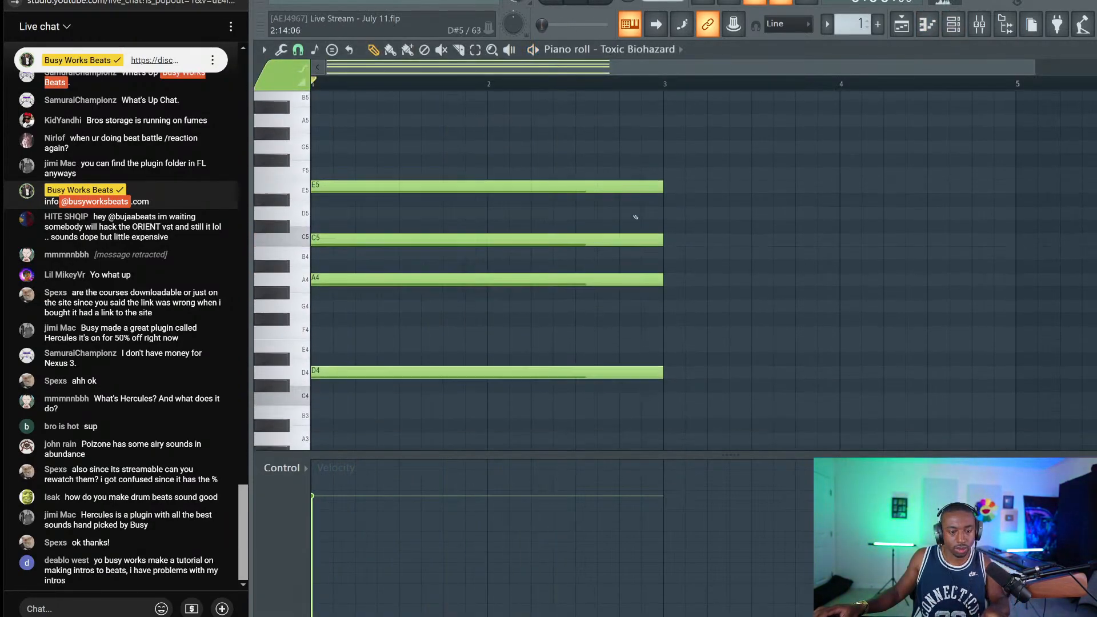
drag(638, 391, 459, 140)
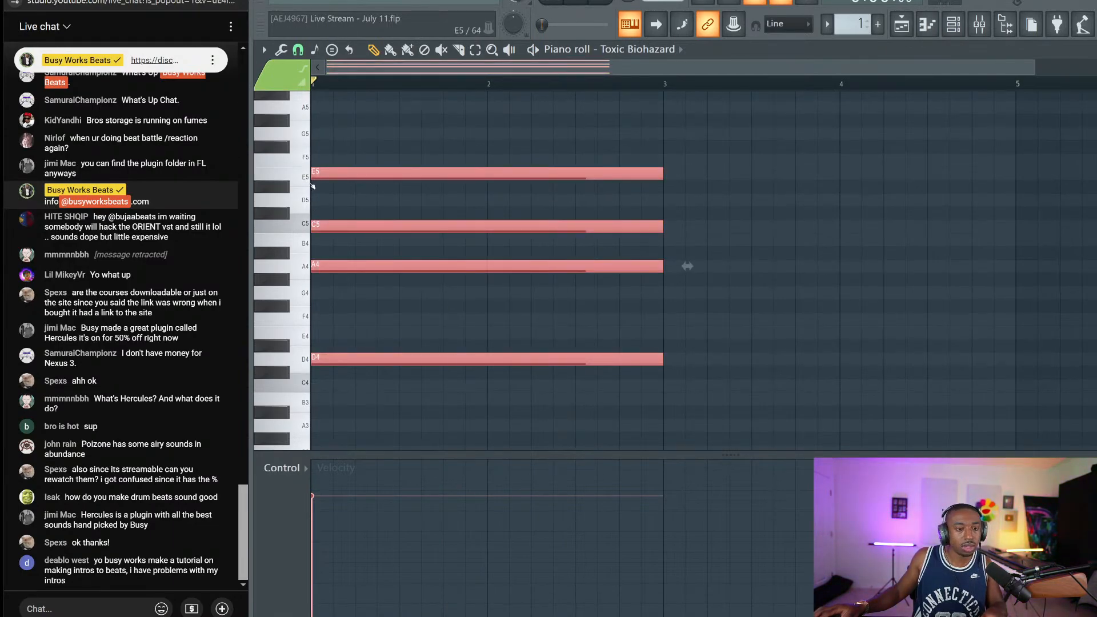
Copy the chord to bar 3, four semitones lower, and play both chords
drag(302, 295, 299, 336)
click(300, 172)
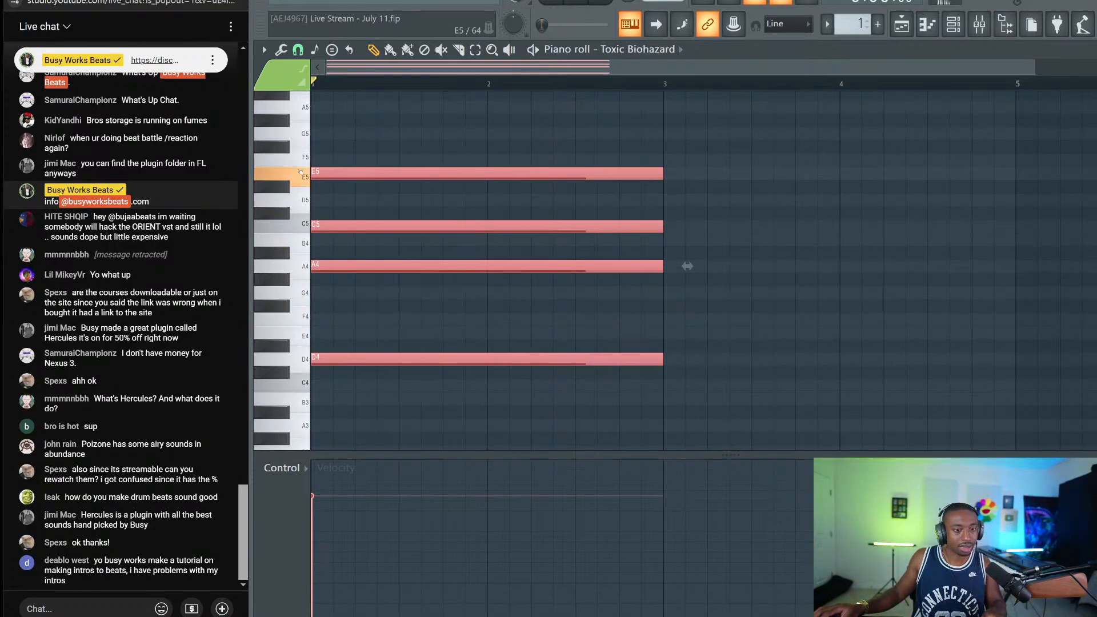
drag(301, 173, 306, 234)
drag(329, 174, 684, 230)
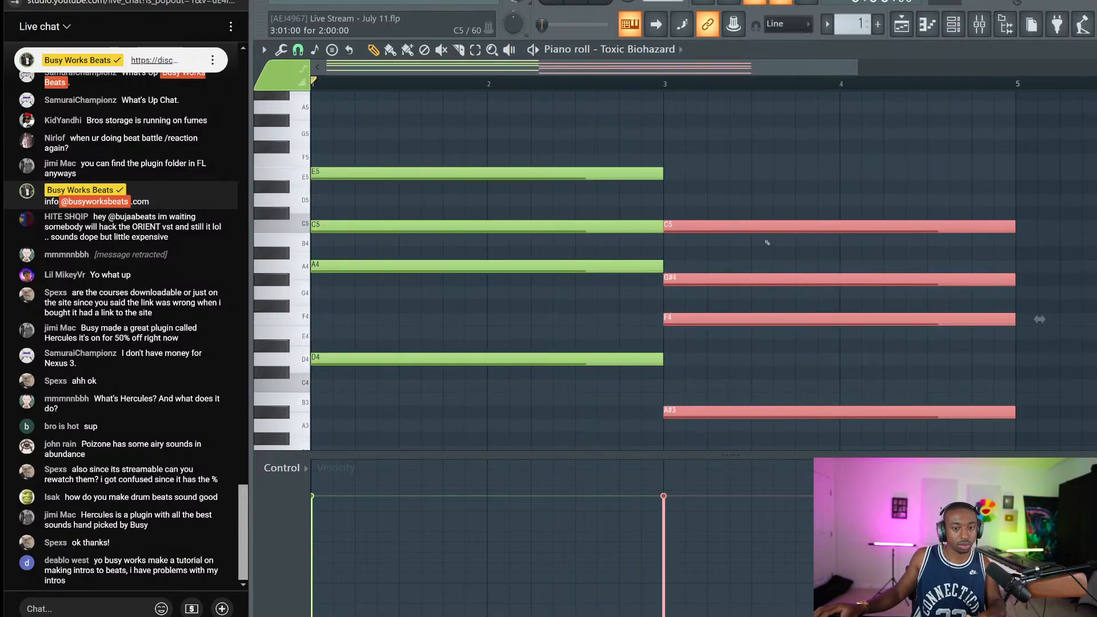
key(space)
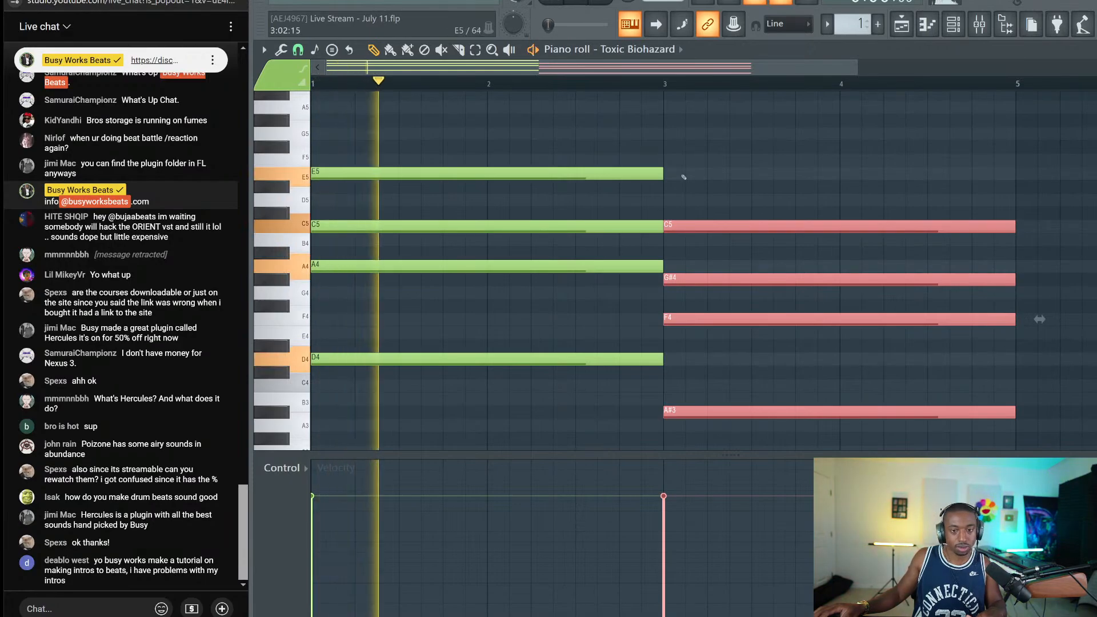
Add a D#5 note on top of the second chord
key(F6)
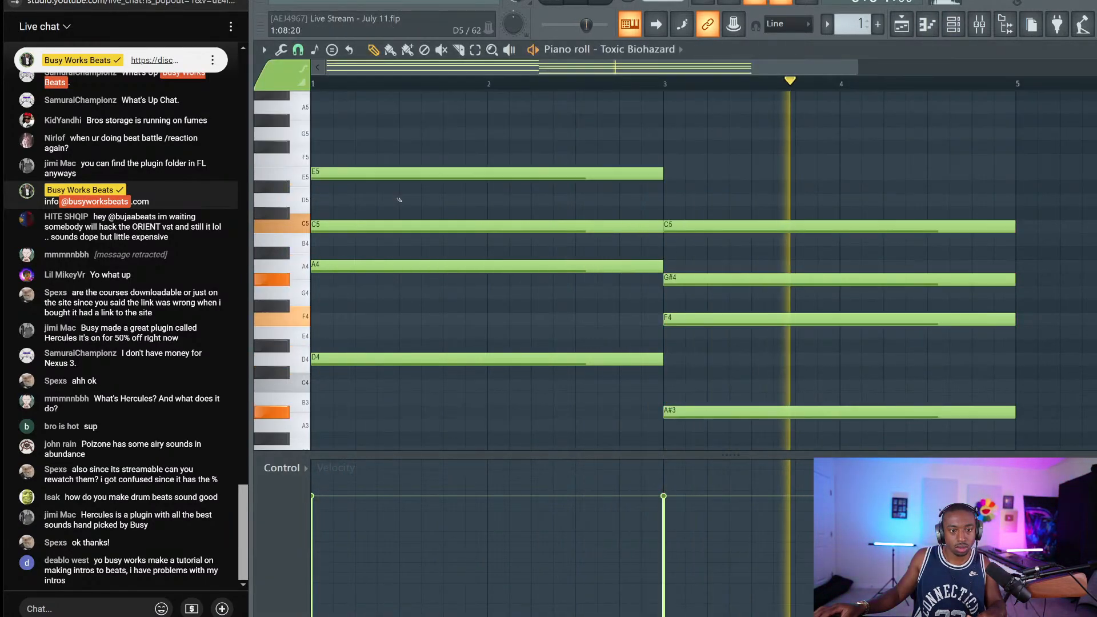
click(742, 218)
drag(740, 201, 752, 456)
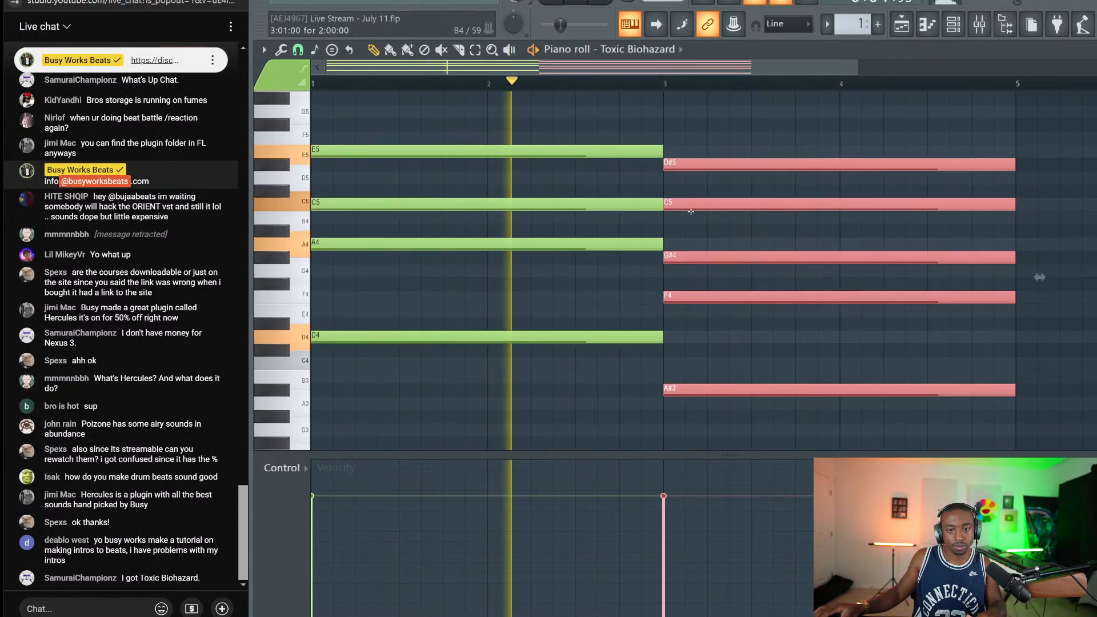
scroll(665, 93, down, 1)
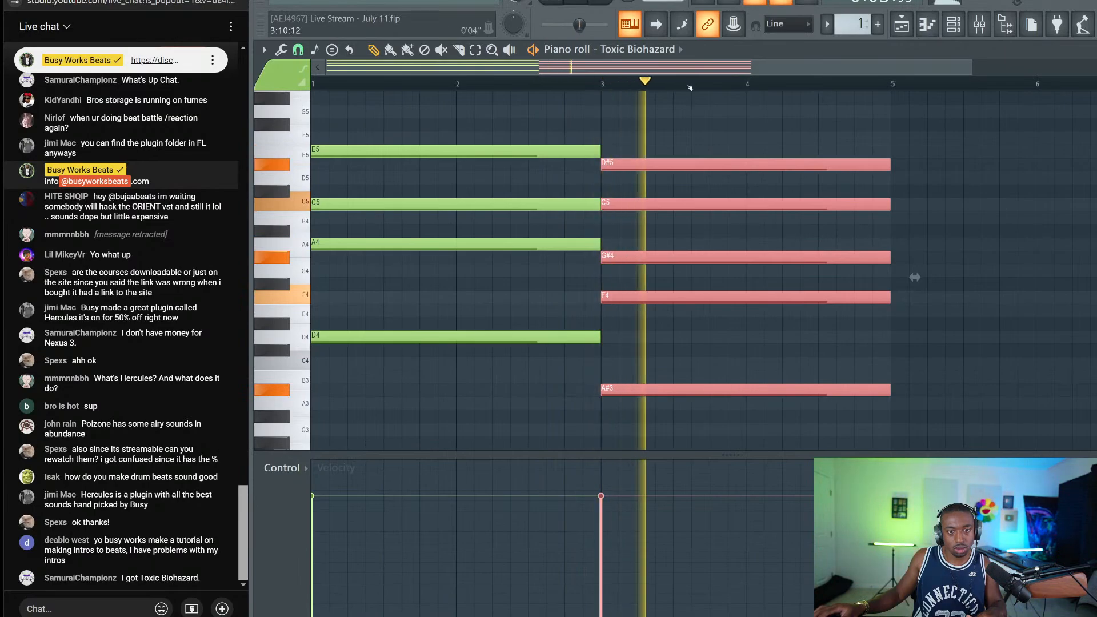
key(space)
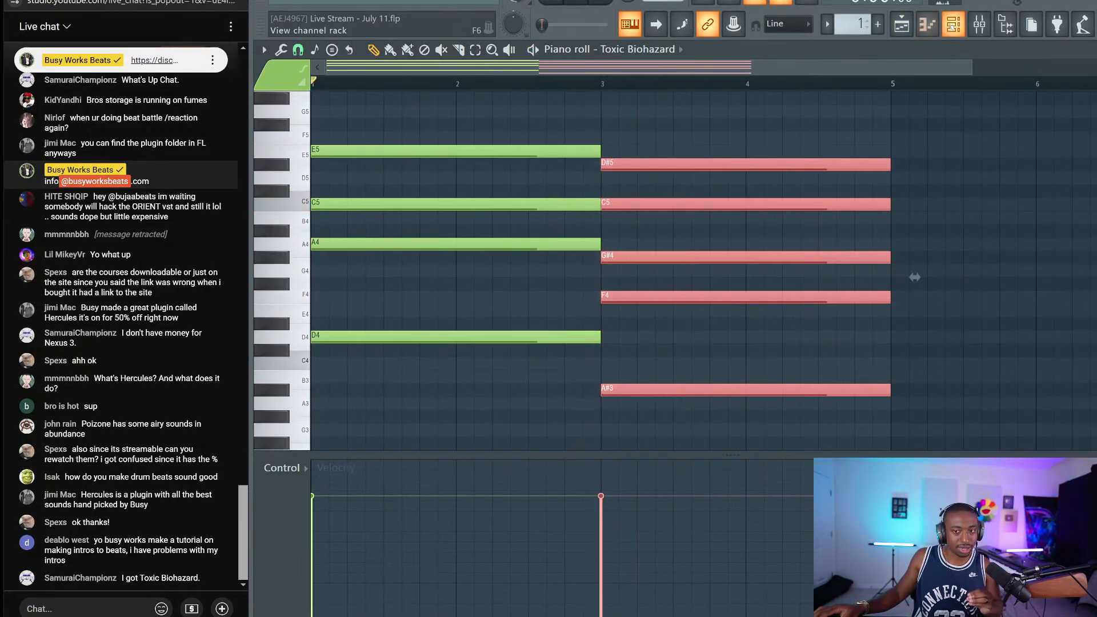
Select the first chord's four notes and play the progression
key(F6)
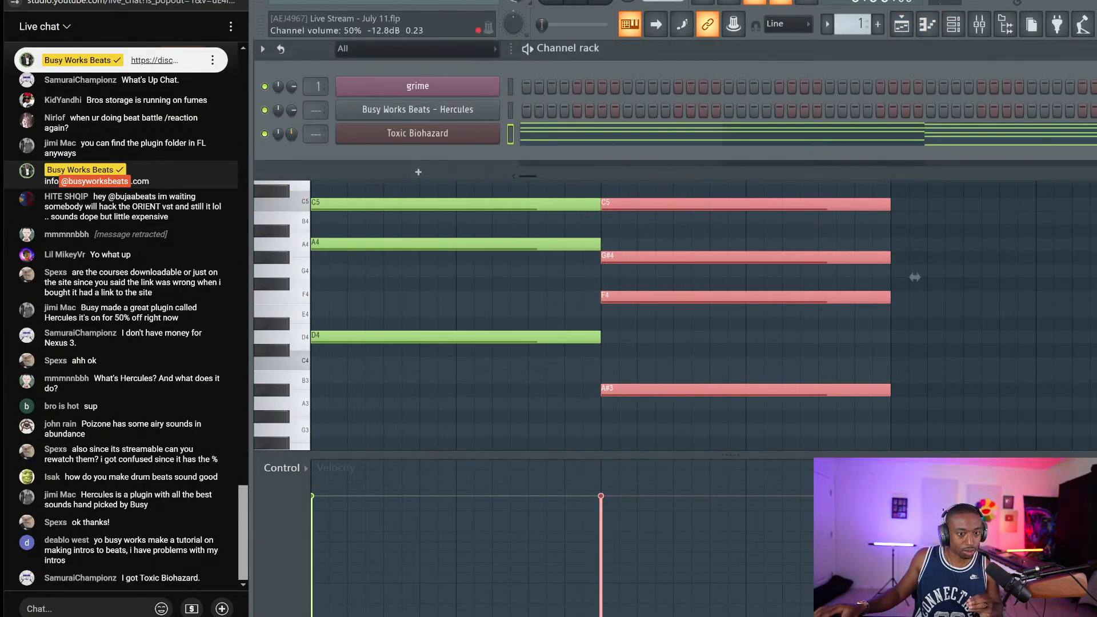
key(F6)
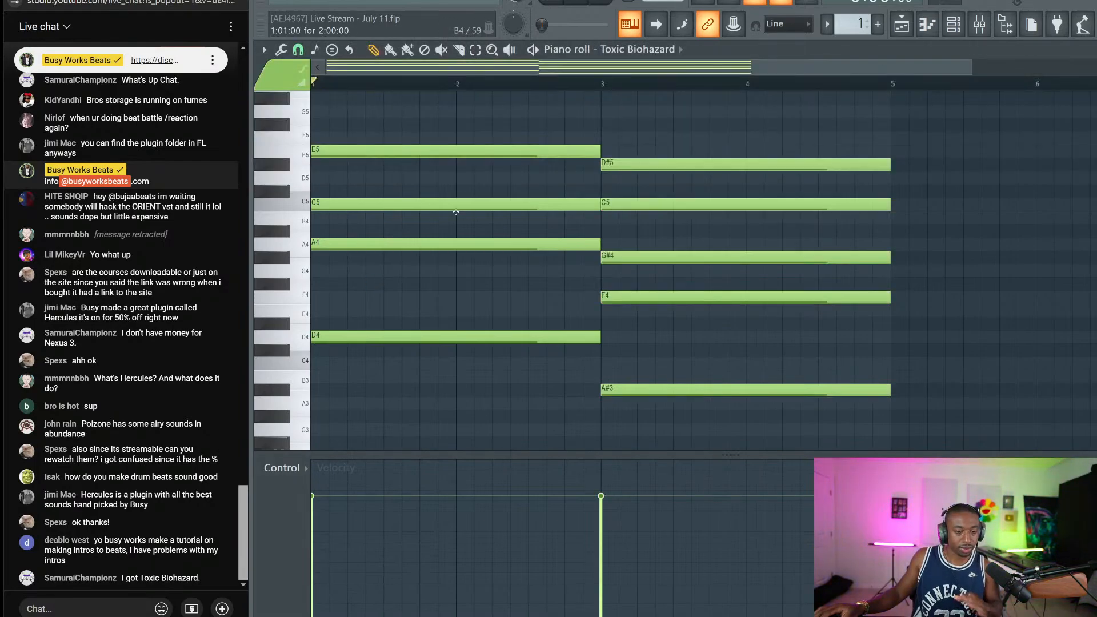
drag(450, 382, 386, 148)
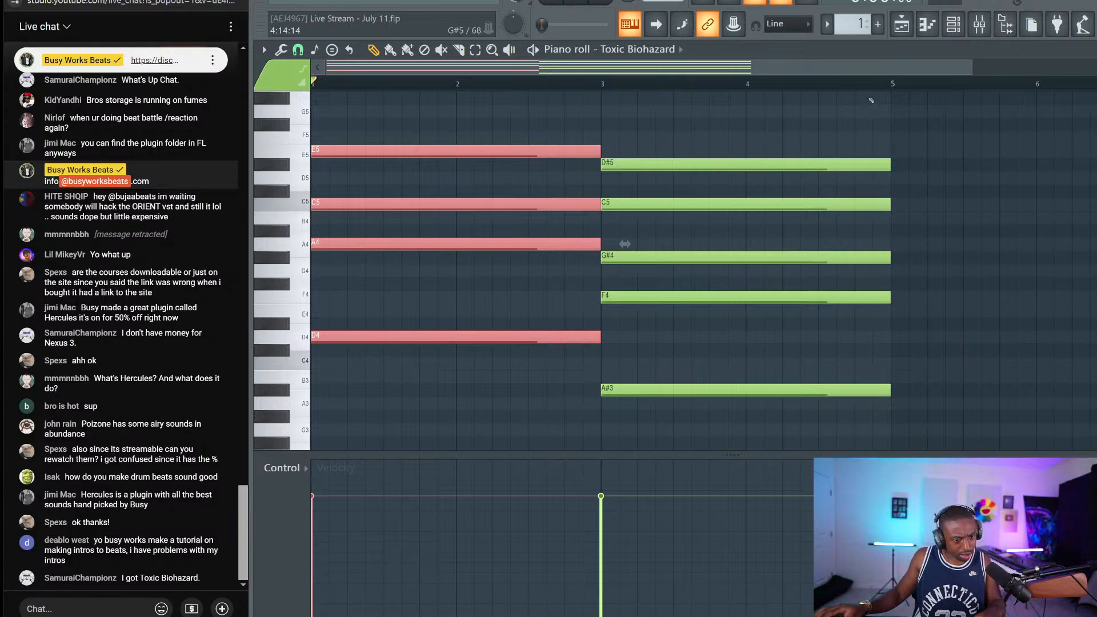
key(space)
Place Pattern 1 at bar 1 of Track 1 in the playlist, then return to the piano roll
key(F5)
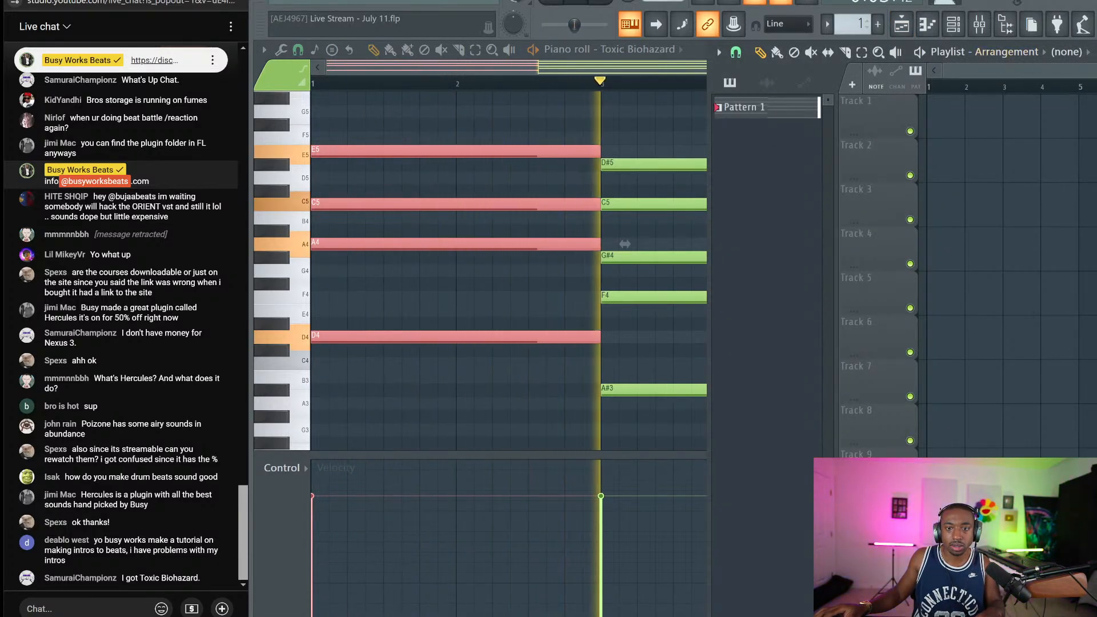
drag(711, 214, 260, 214)
click(501, 110)
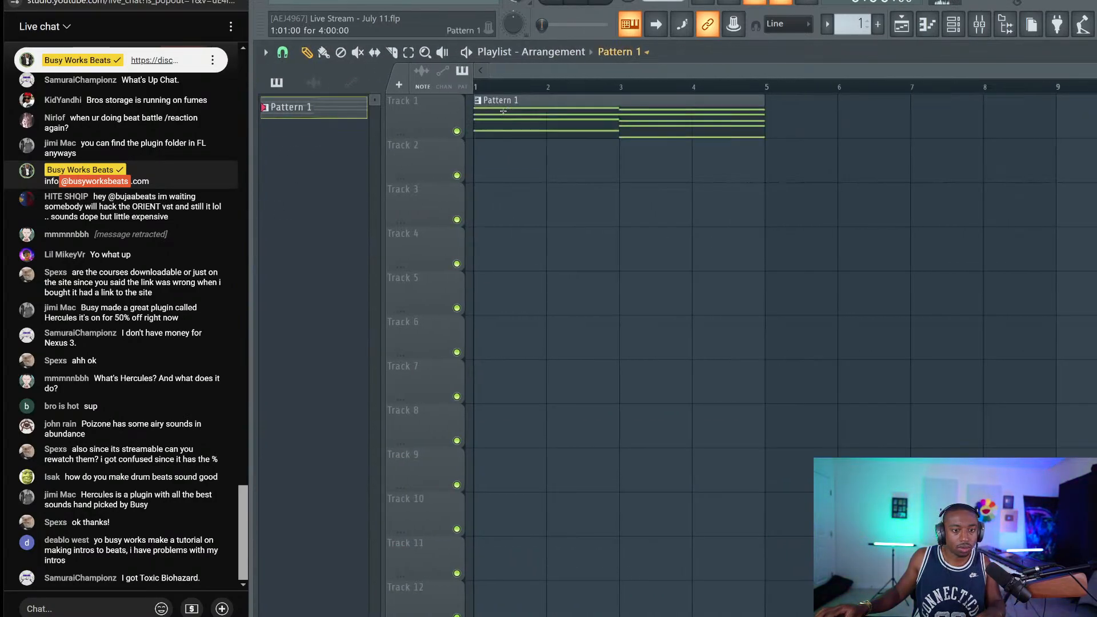
key(F7)
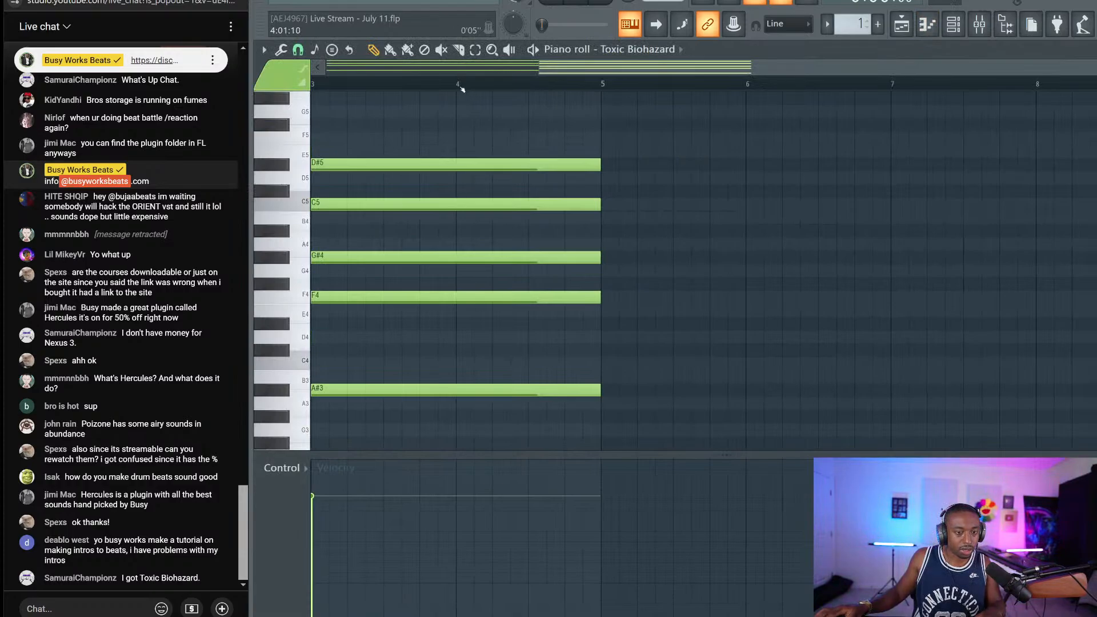
Move the E5 chord after the D#5 chord and shift both back to start at bar 1
scroll(462, 89, down, 2)
drag(583, 132, 604, 449)
drag(473, 382, 375, 96)
drag(334, 341, 772, 343)
drag(817, 423, 304, 182)
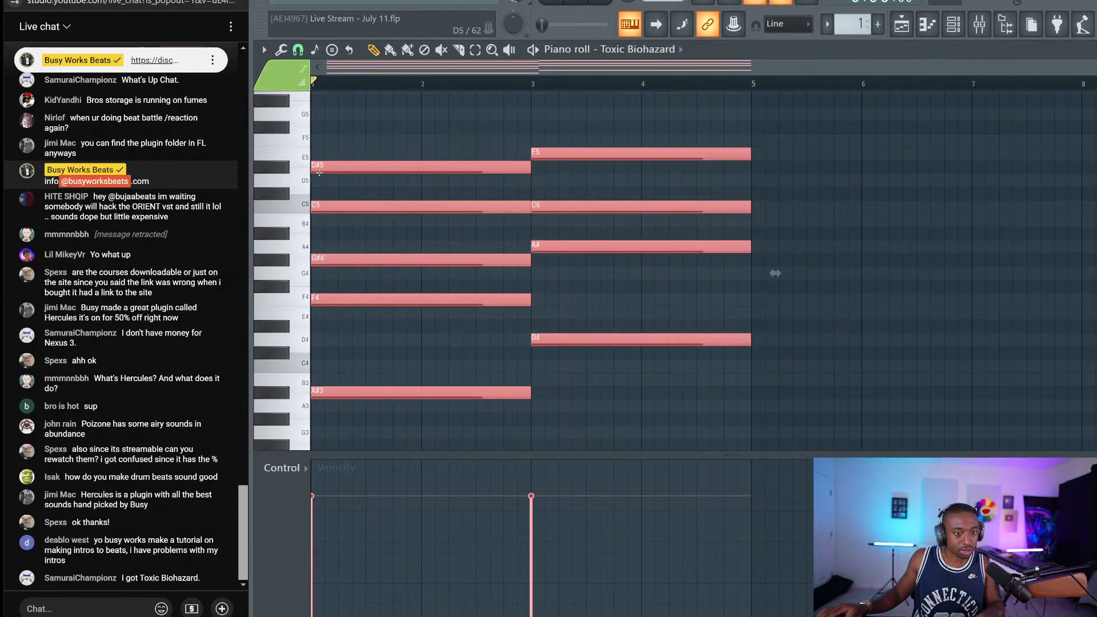
key(space)
key(ctrl+d)
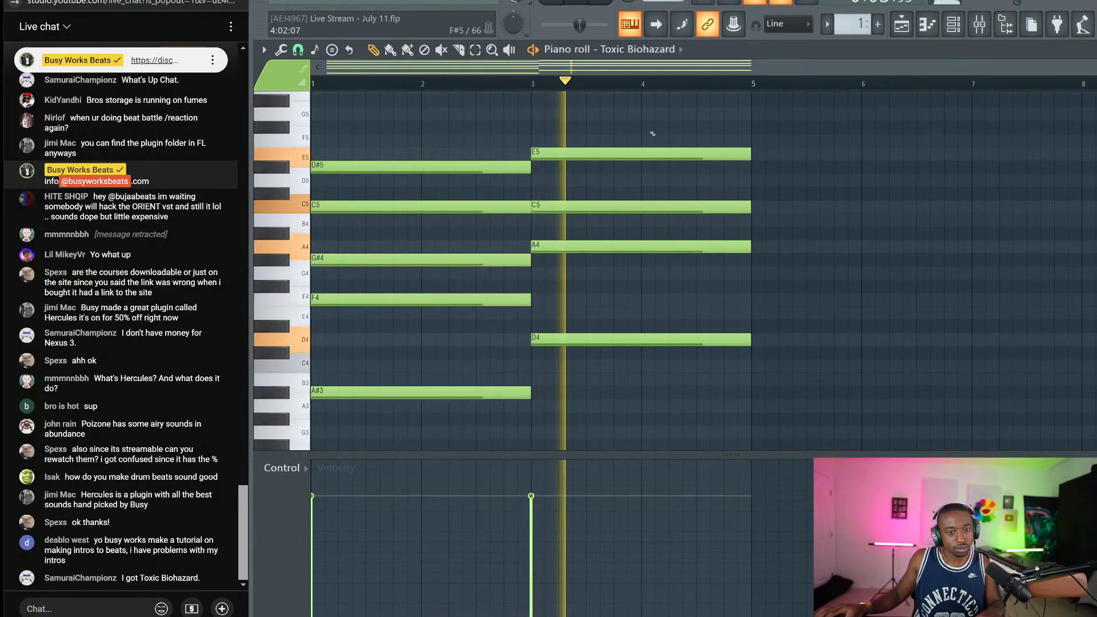
key(space)
Select the D#5, E5, A4 and G#4 notes and play the song from the start
mouse_move(511, 127)
mouse_down()
mouse_move(580, 170)
mouse_move(505, 135)
mouse_up()
drag(553, 242, 521, 277)
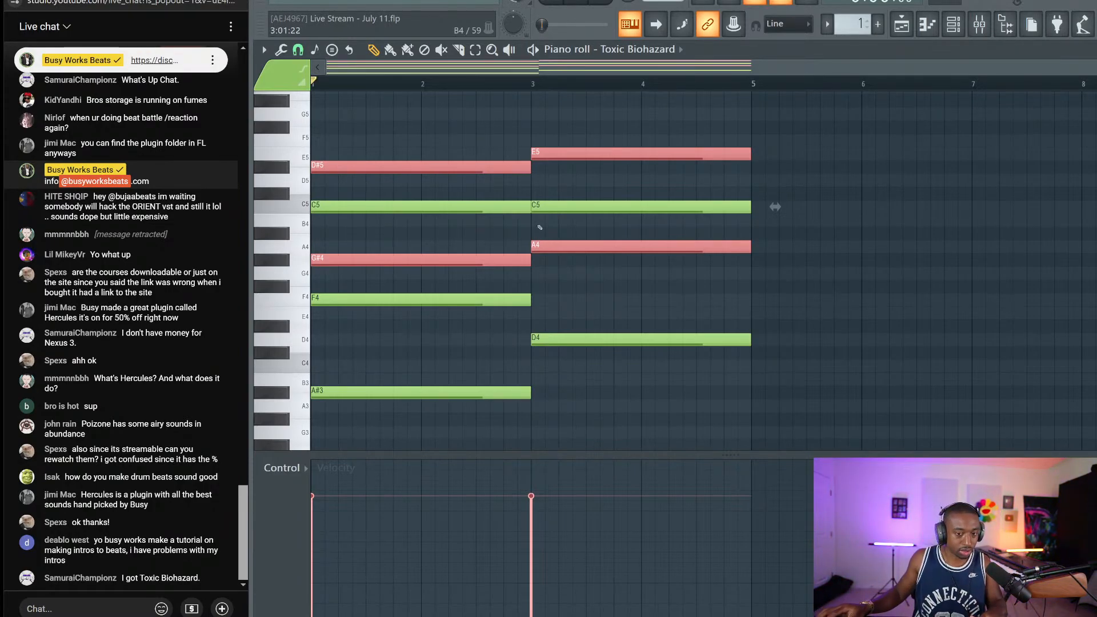
drag(542, 243, 521, 260)
drag(525, 201, 521, 151)
key(space)
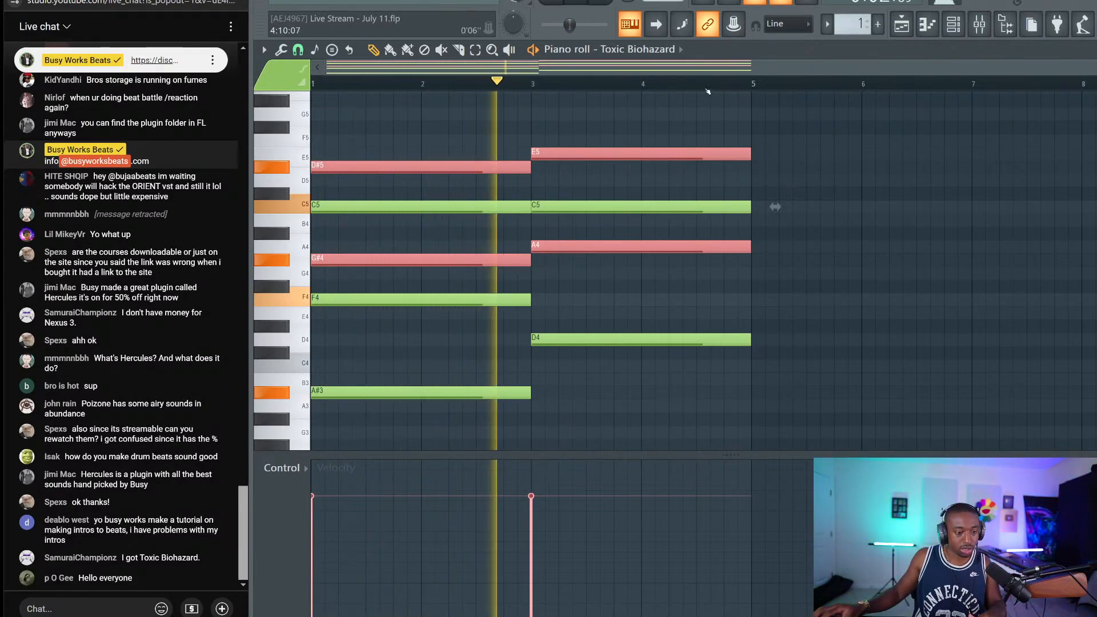
key(space)
Step Toxic Biohazard through the Analog, Angel Voice, AngryStar and Anti-Warm ToTc presets
key(F6)
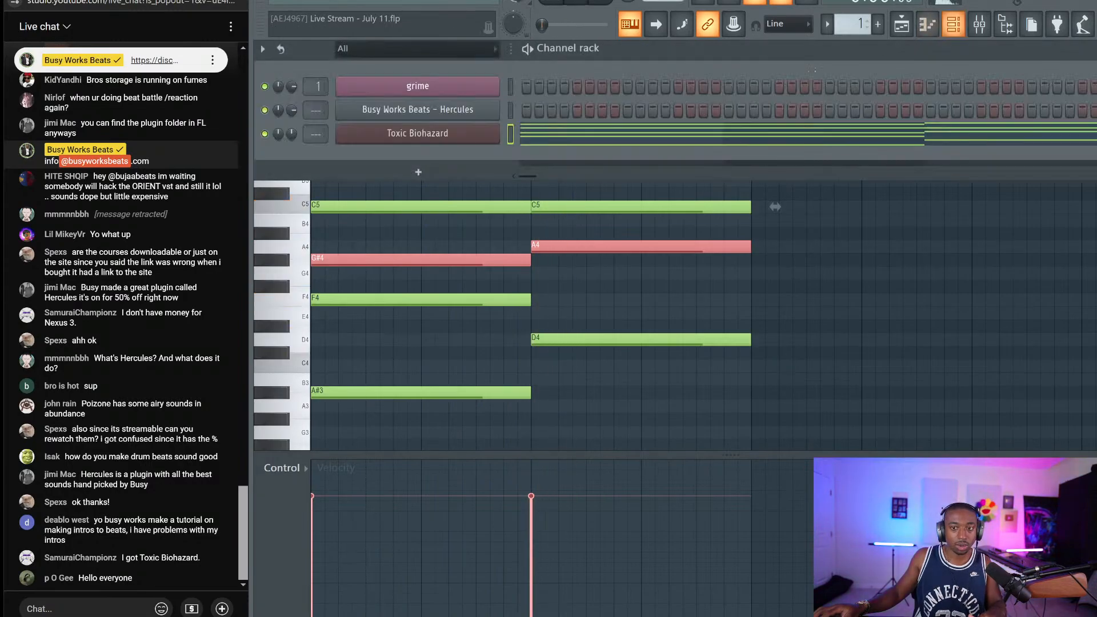
click(479, 130)
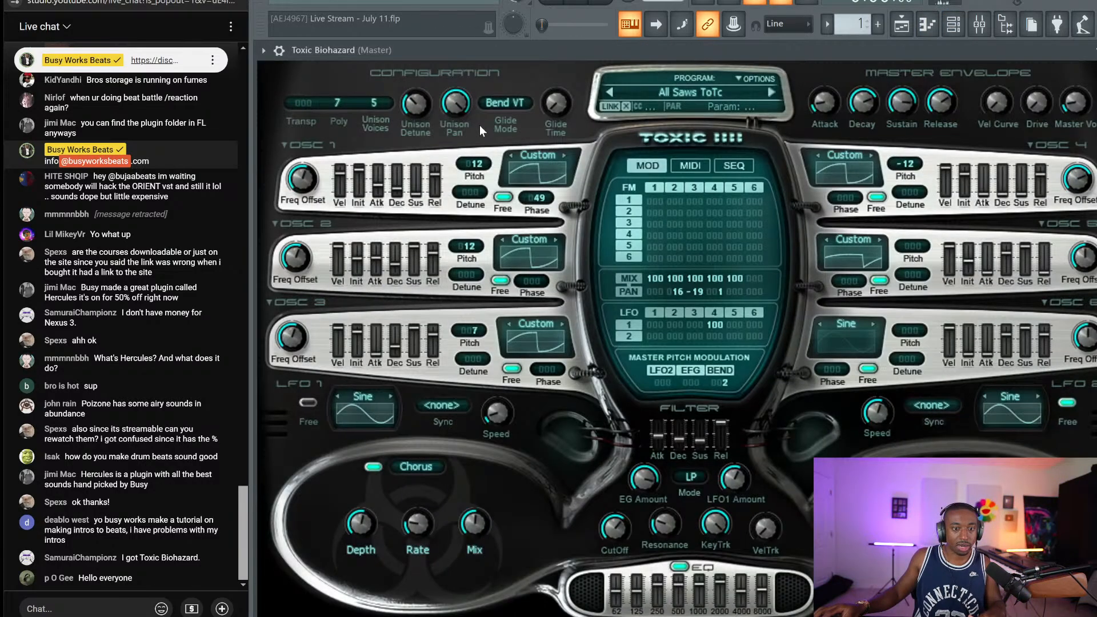
click(773, 89)
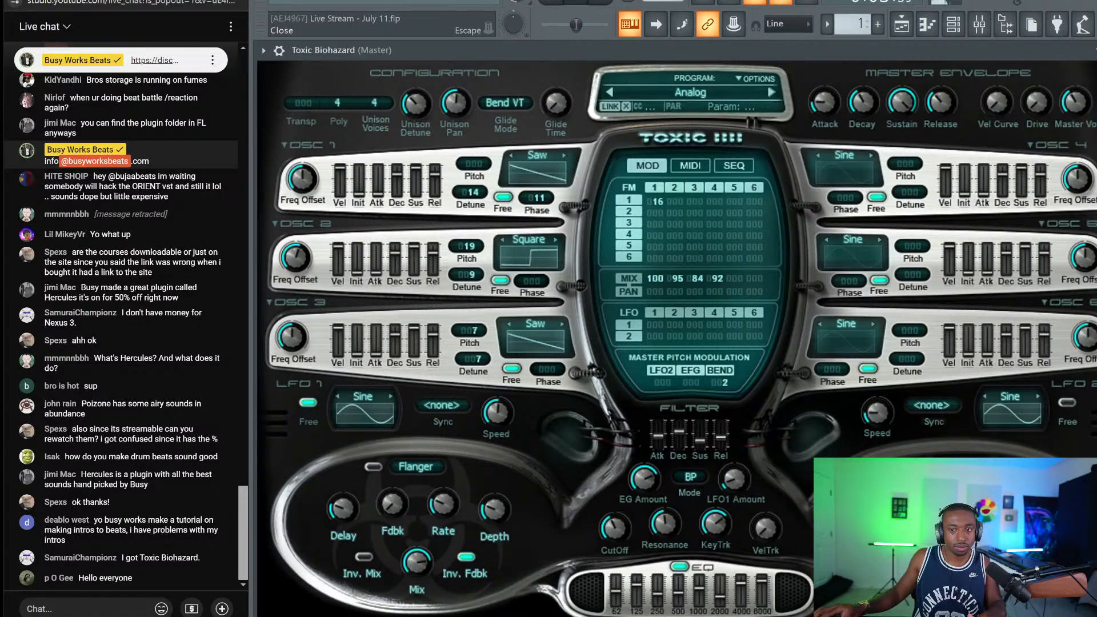
click(772, 92)
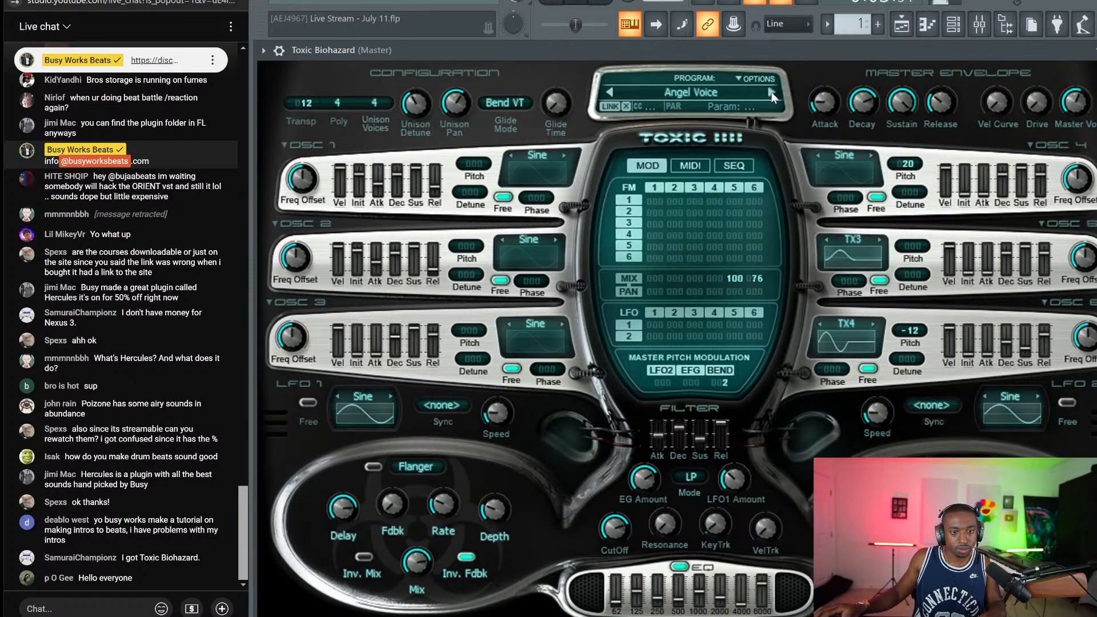
click(772, 92)
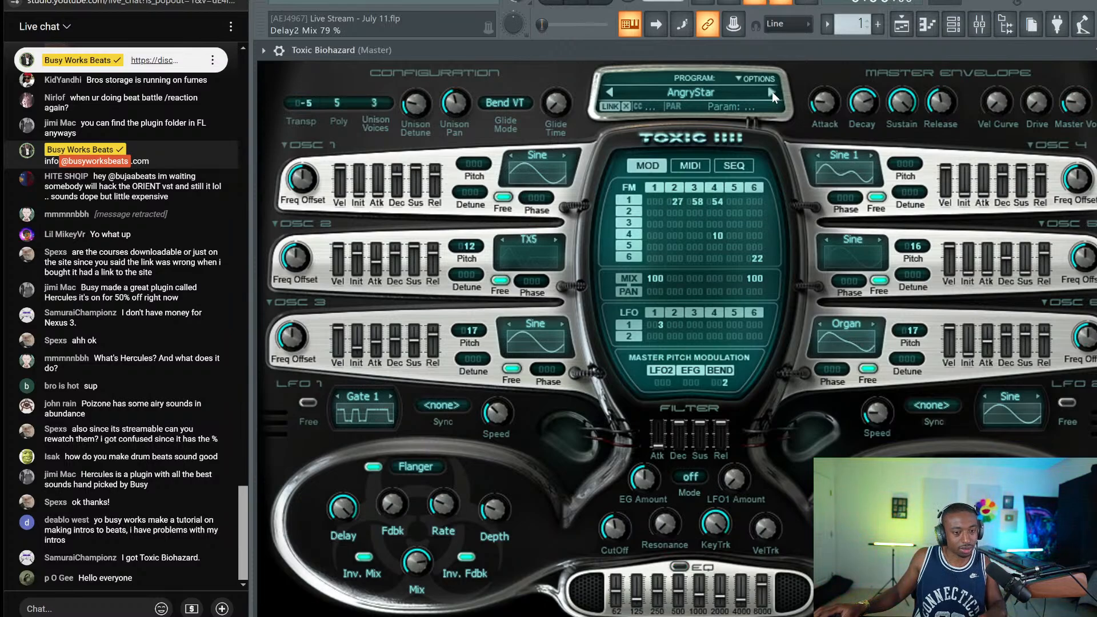
click(773, 92)
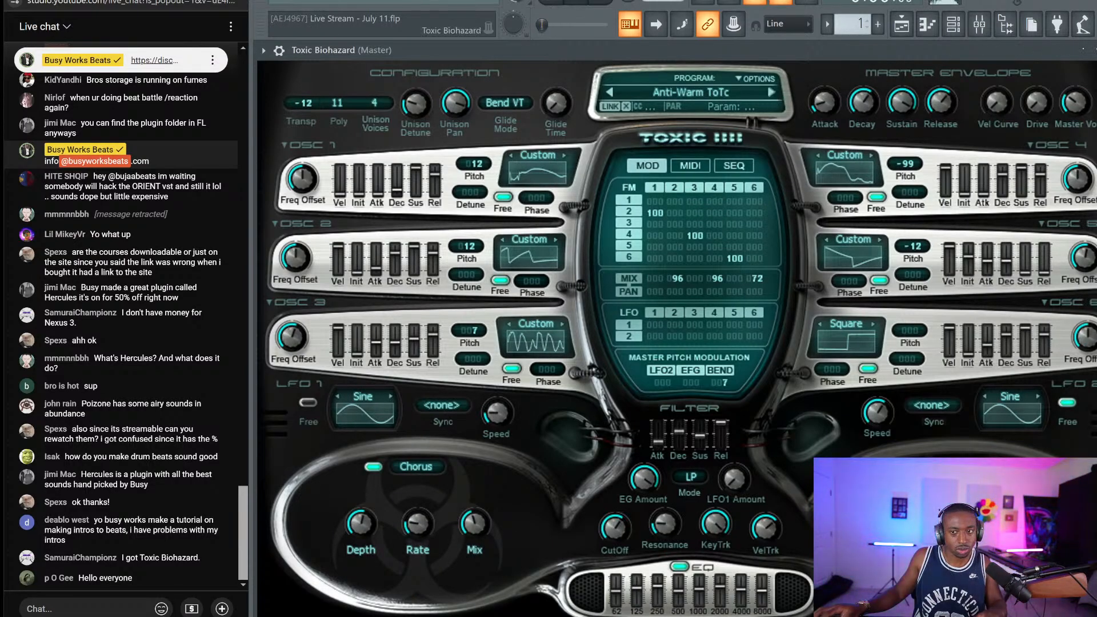
key(Escape)
Mute the master output in the mixer and switch Toxic Biohazard to the Asylum preset
click(991, 23)
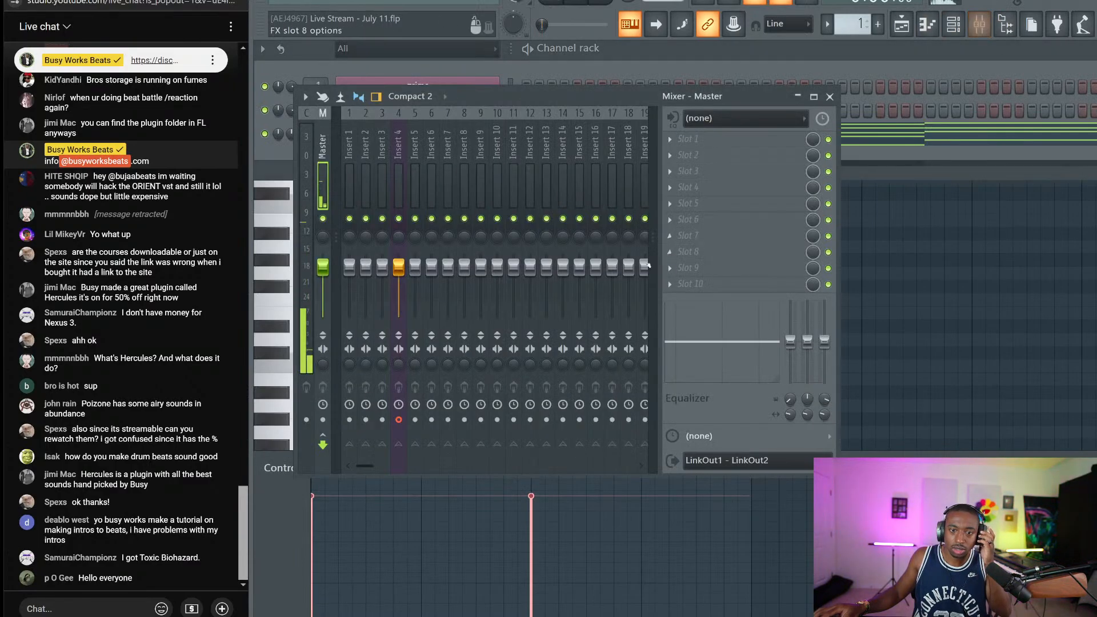
click(323, 219)
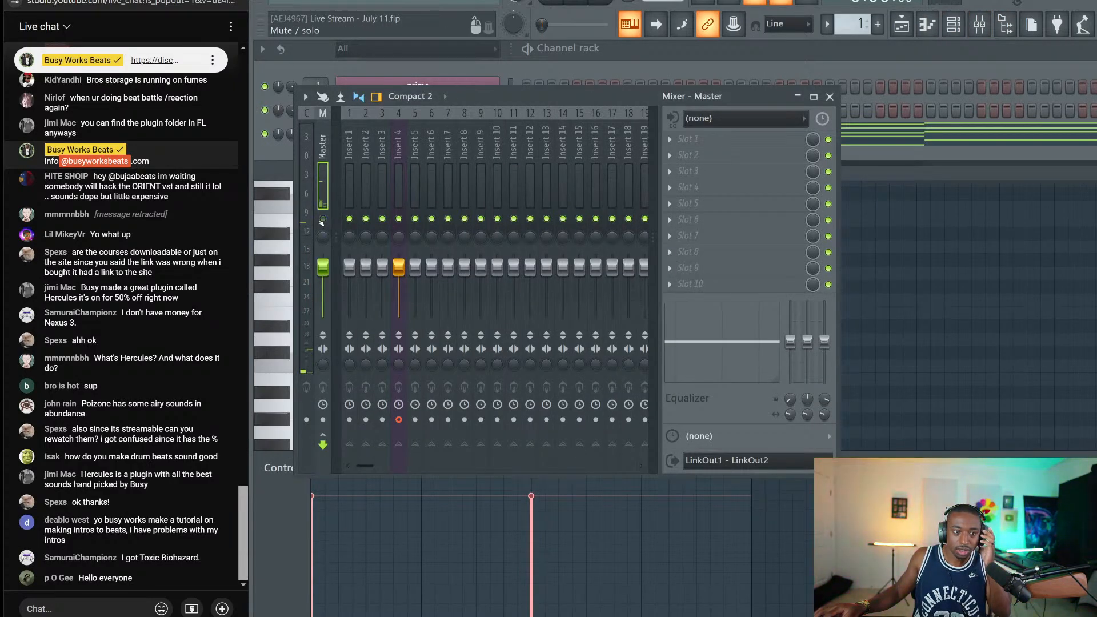
key(F6)
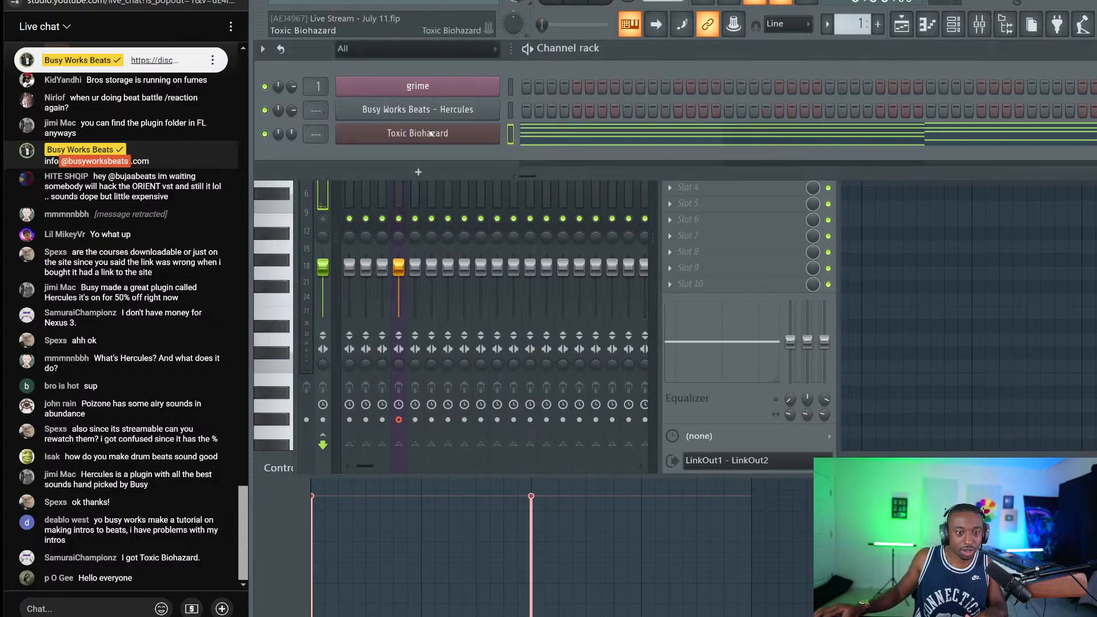
click(440, 128)
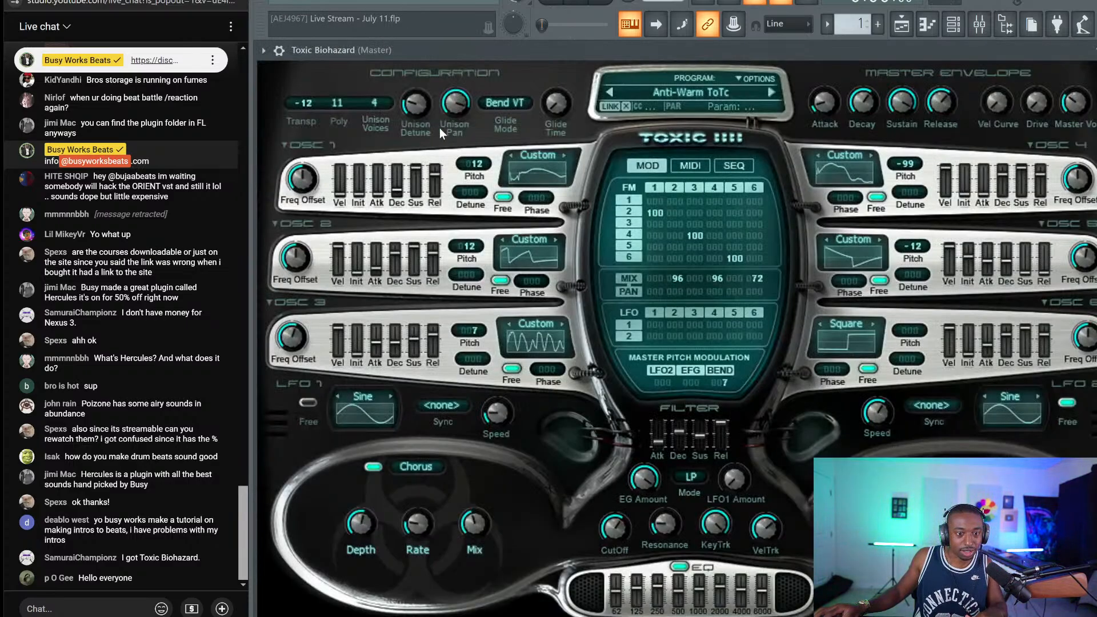
click(771, 92)
key(Escape)
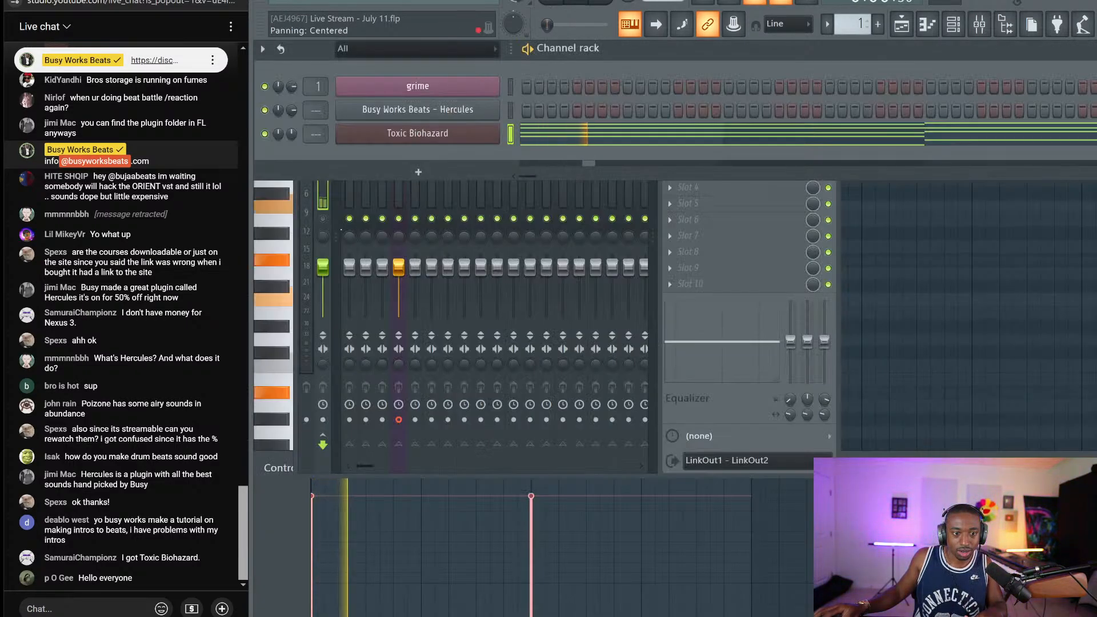
key(F9)
key(F6)
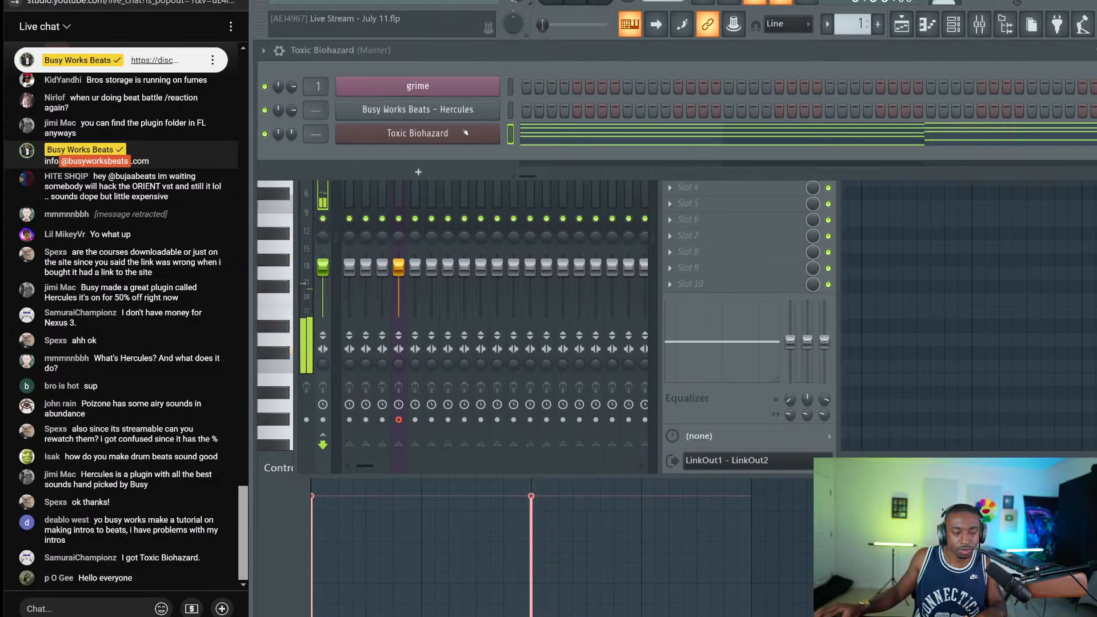
Load All Saws ToTc from the Presets Library and bring up the piano roll
click(464, 132)
click(712, 92)
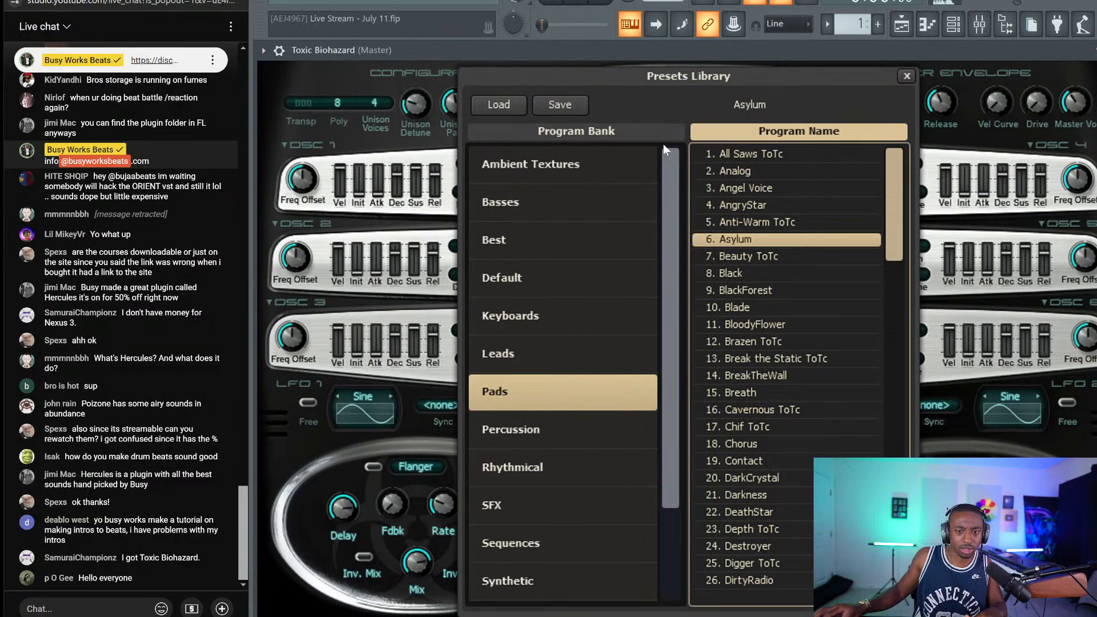
click(756, 156)
click(908, 76)
key(Escape)
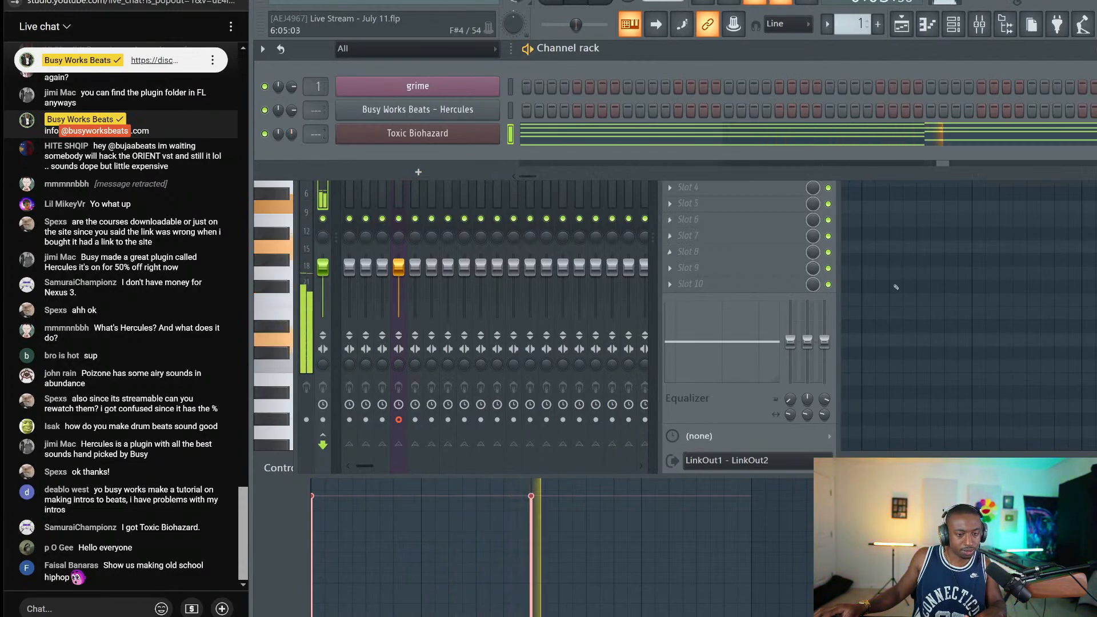
key(F7)
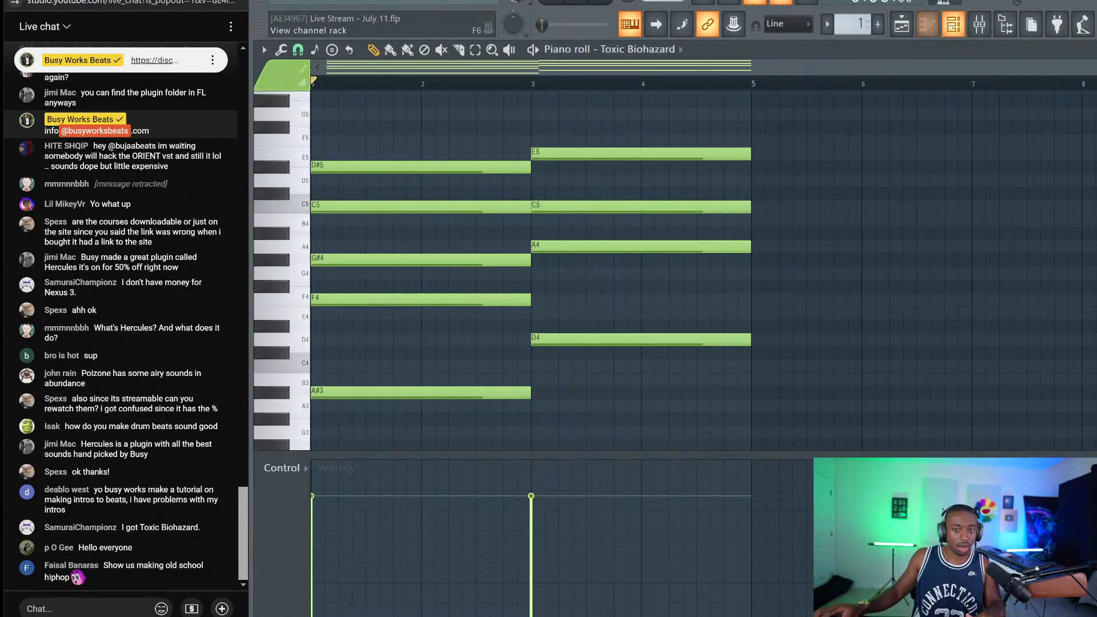
Duplicate the Pattern 1 clip, then duplicate both clips to fill bars 9–16 on Track 1
click(954, 24)
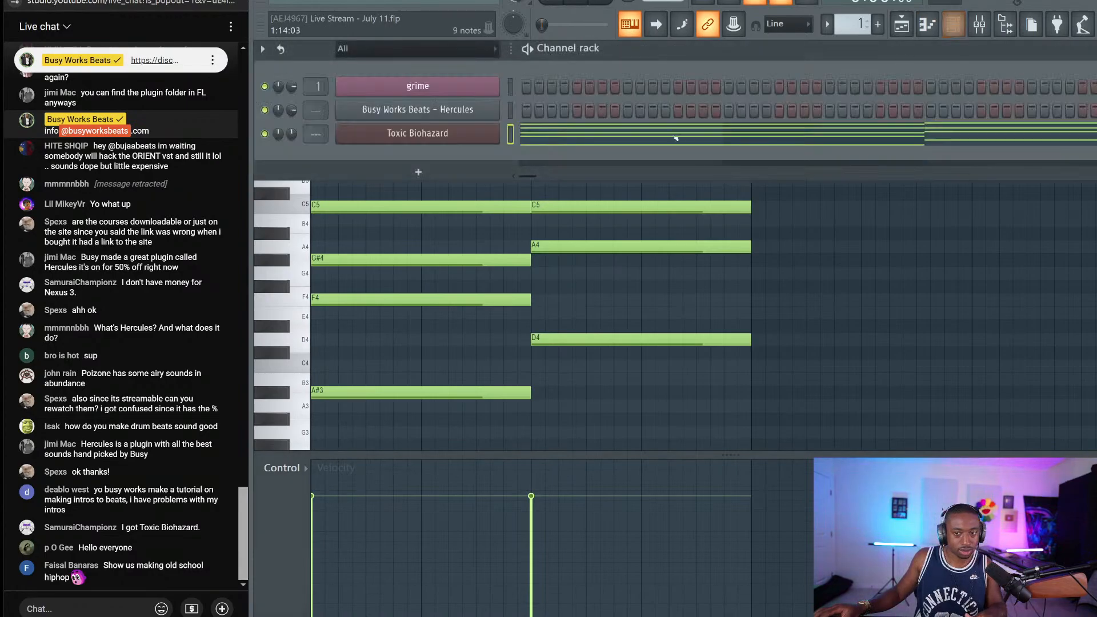
click(902, 24)
key(ctrl+b)
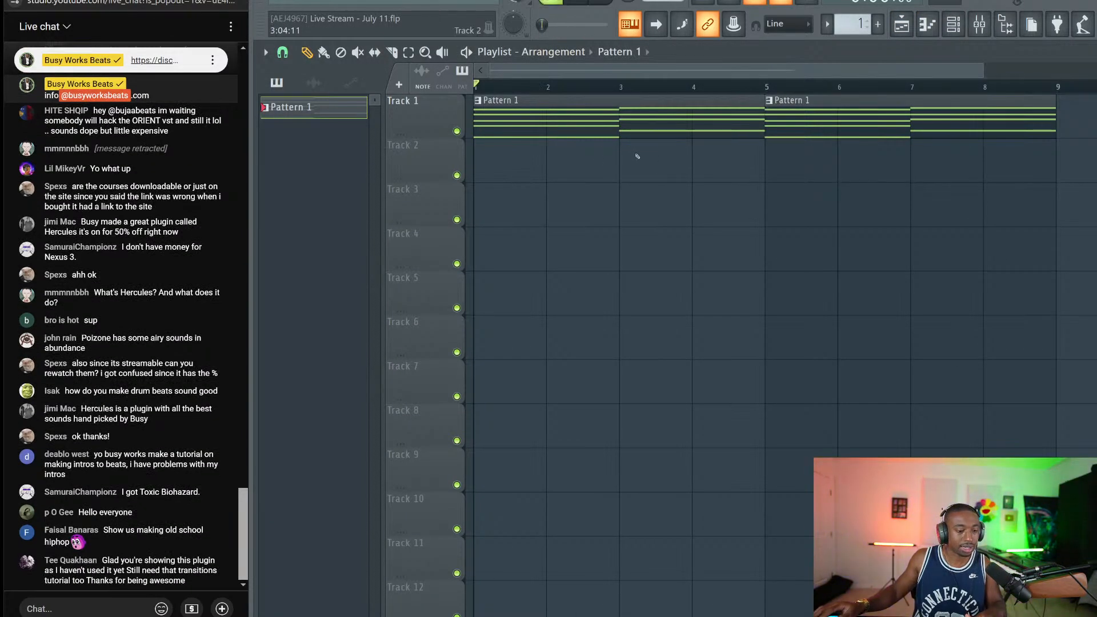
scroll(641, 87, down, 3)
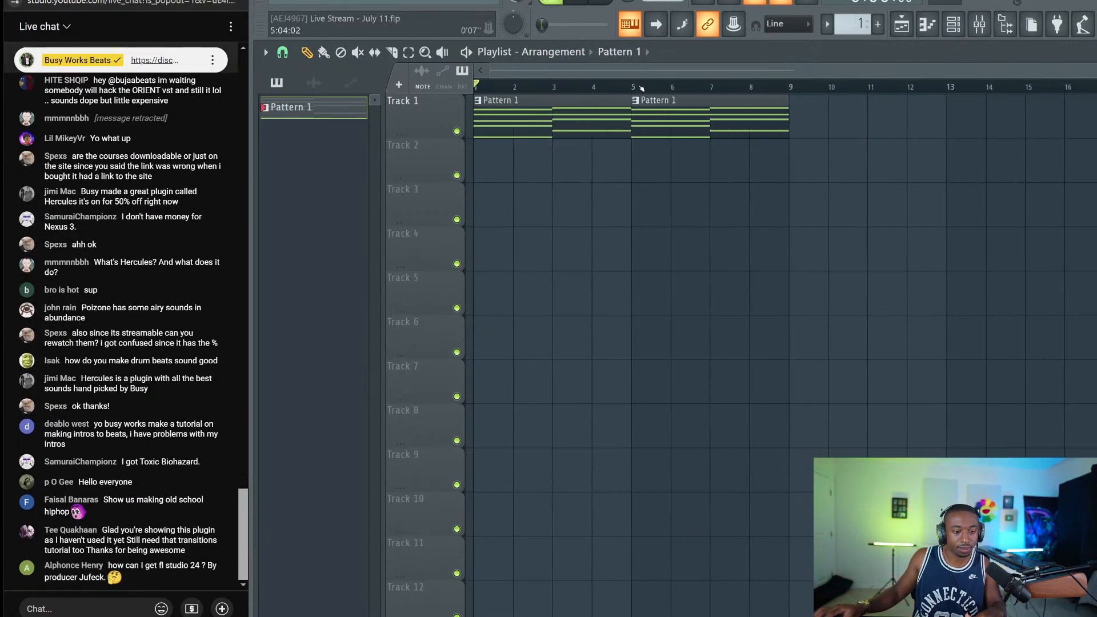
key(F6)
key(F6)
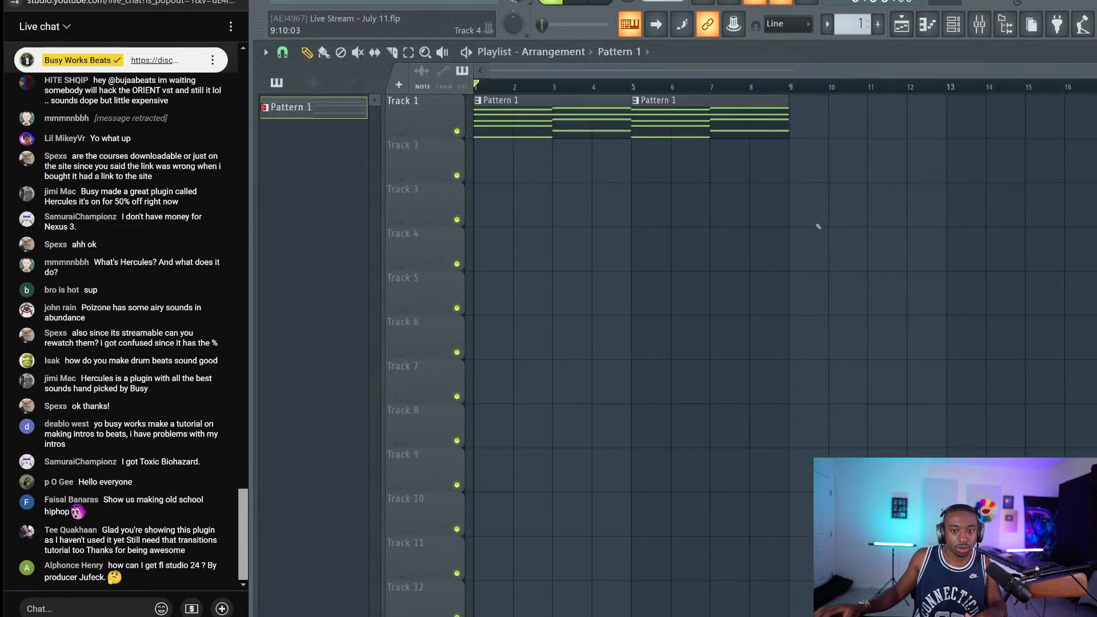
drag(816, 226, 578, 79)
key(ctrl+b)
key(F6)
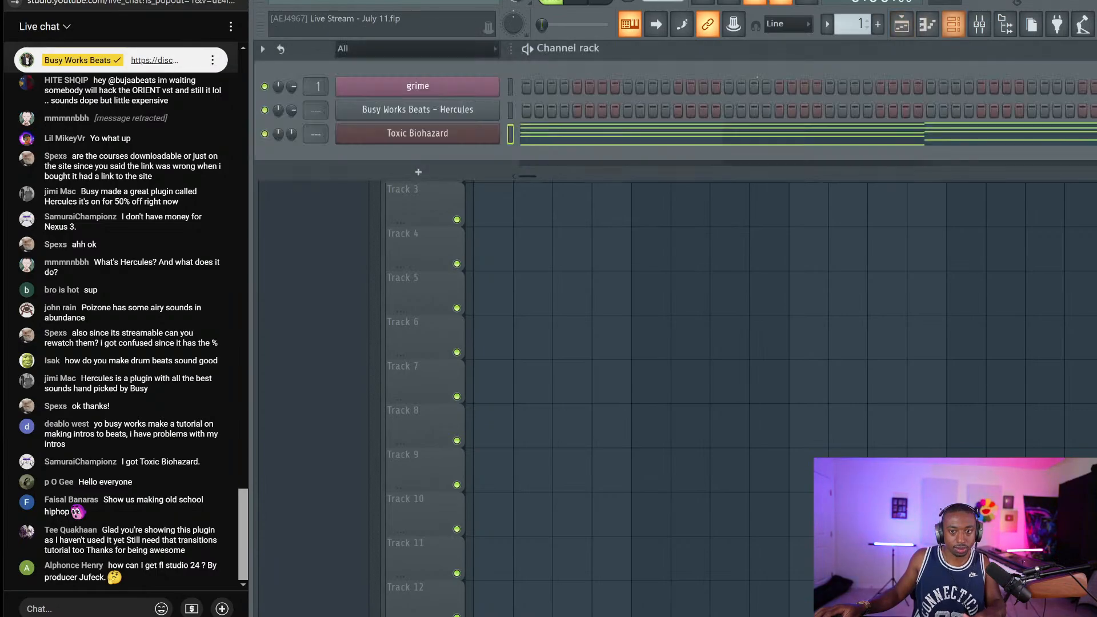
Check the mixer, then reopen the Toxic Biohazard piano roll
key(F9)
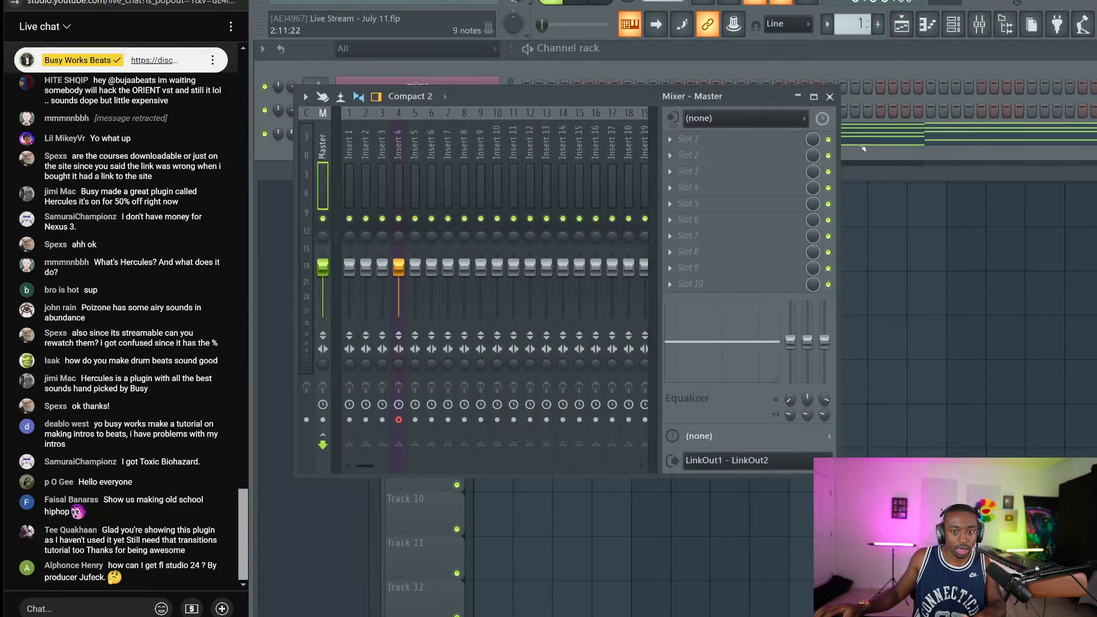
click(832, 97)
click(573, 135)
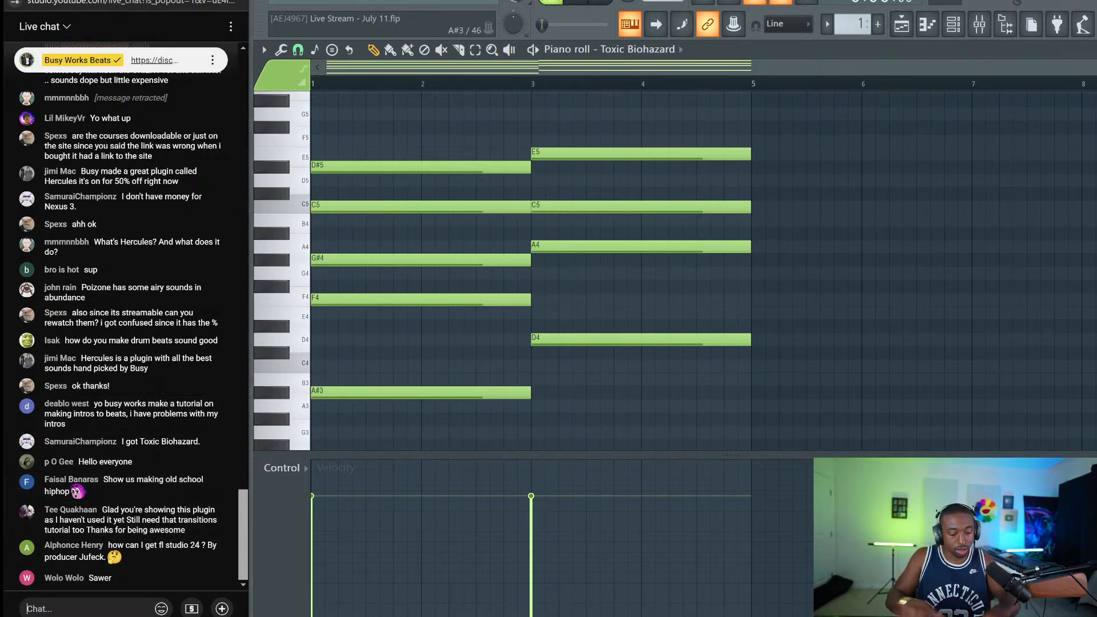
Send a link message in the live chat
click(86, 609)
text(https://image-line.com)
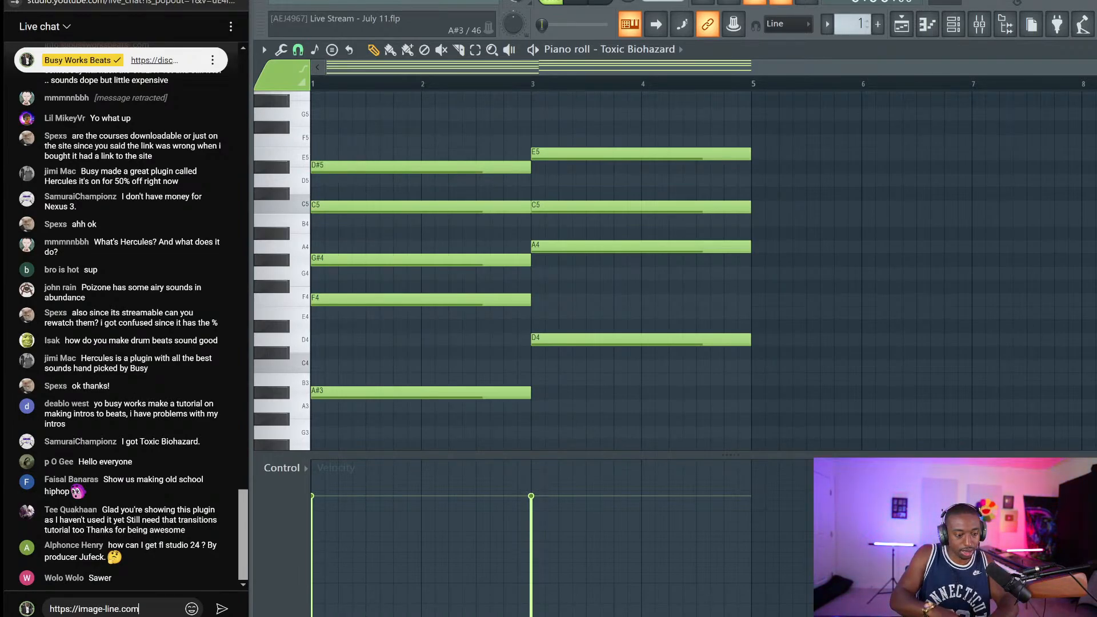
key(Return)
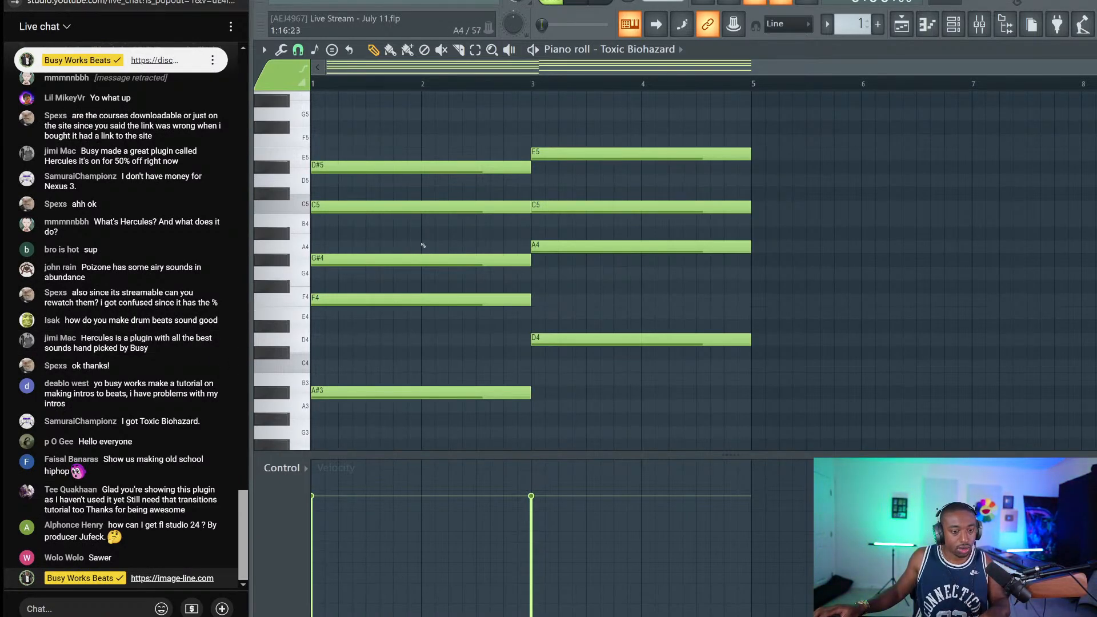
Set the D#5 note's colour to pink (colour 9) in its properties
click(392, 167)
drag(405, 122, 398, 167)
double_click(529, 166)
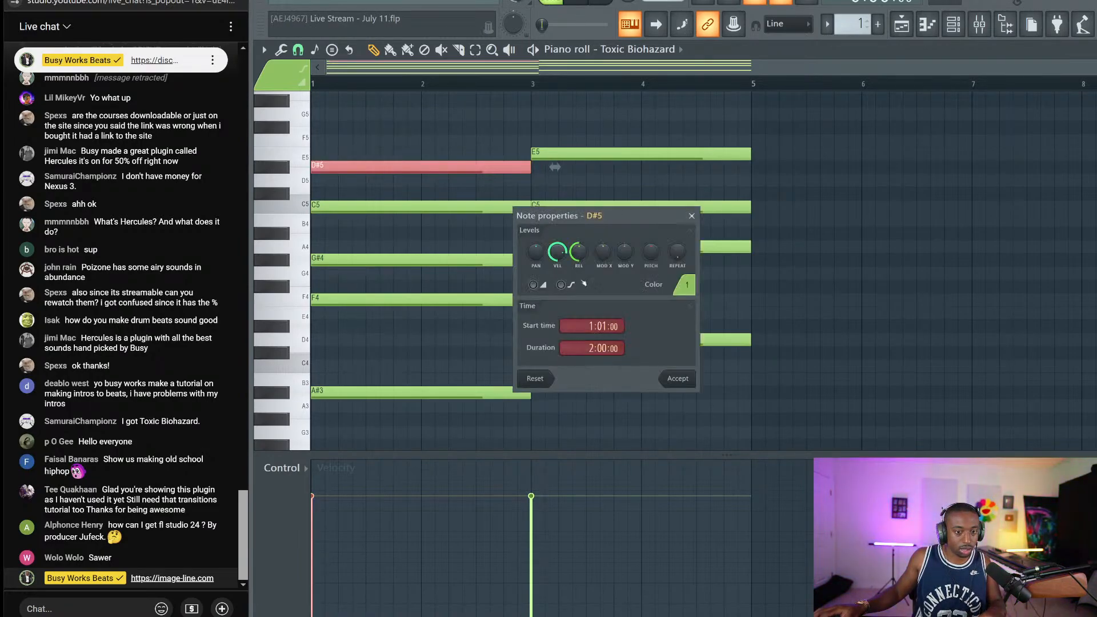
click(684, 284)
click(694, 314)
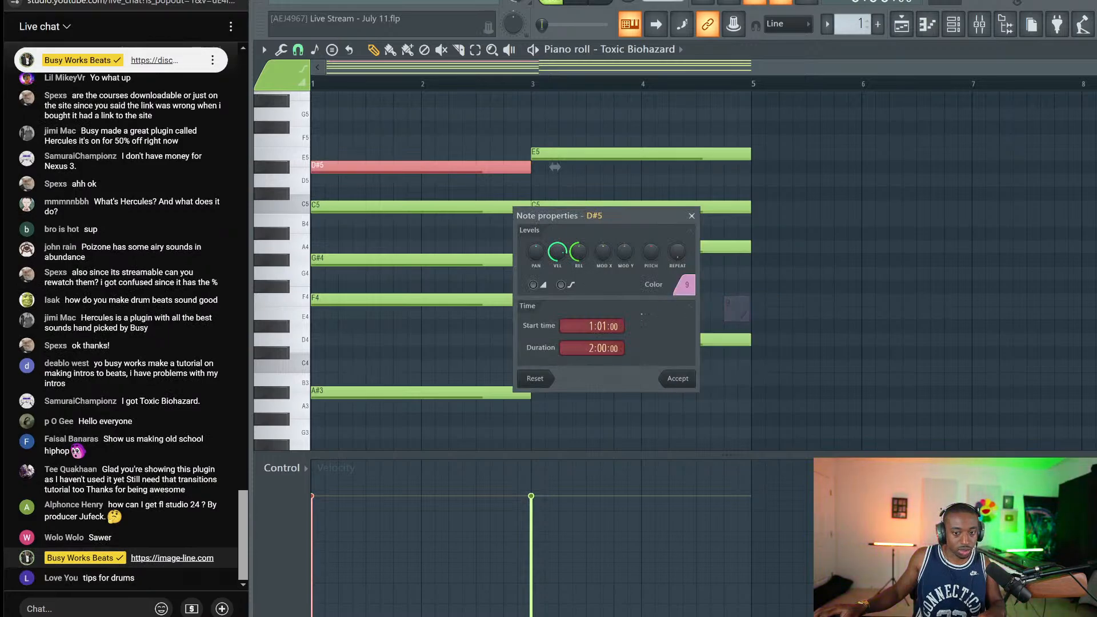
click(676, 378)
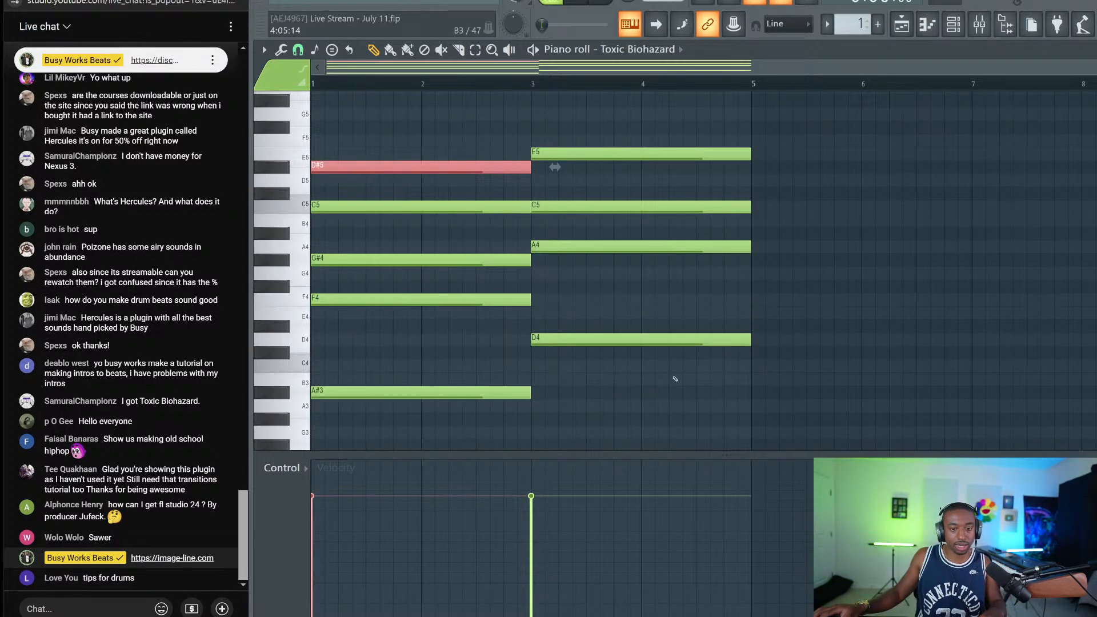
key(ctrl+d)
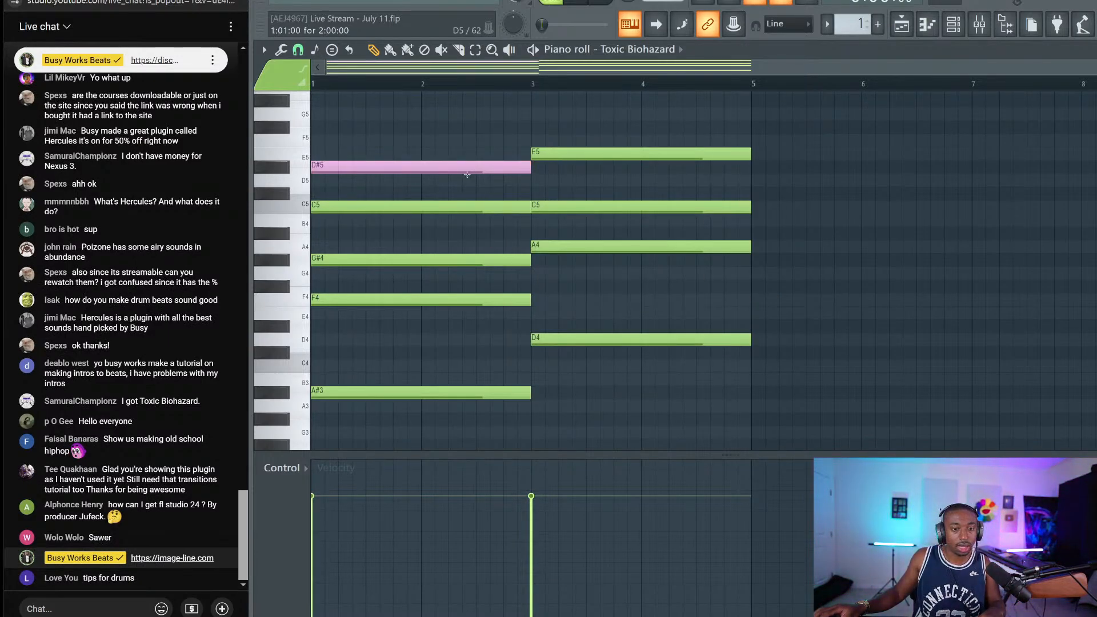
Add a pink A#4 note in bar 2, shortened to end at bar 3
click(480, 234)
double_click(486, 233)
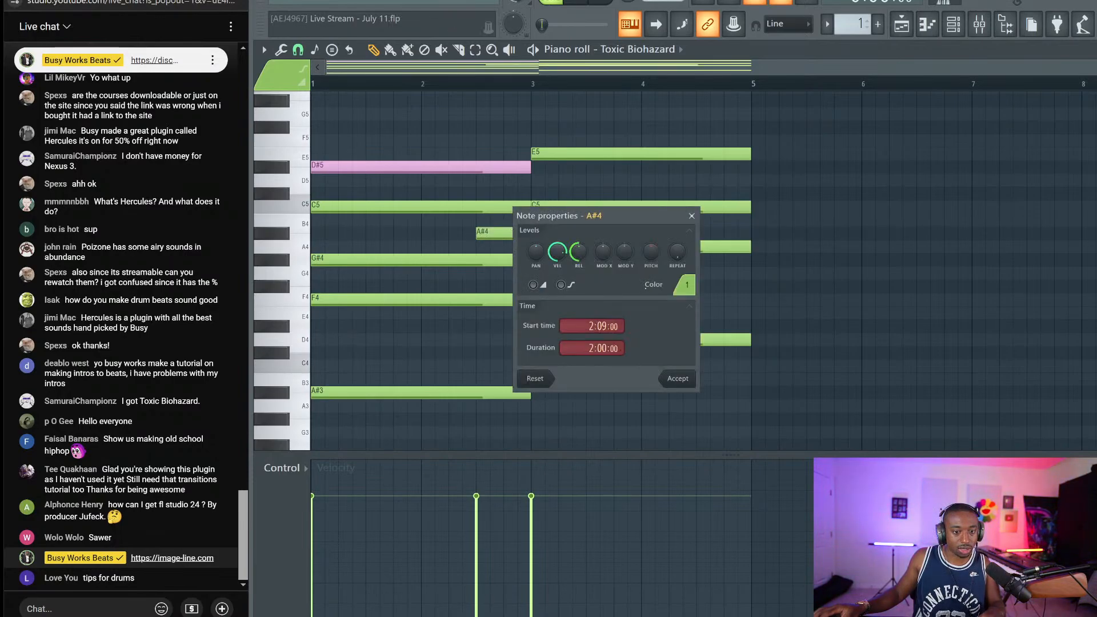
click(683, 286)
click(734, 315)
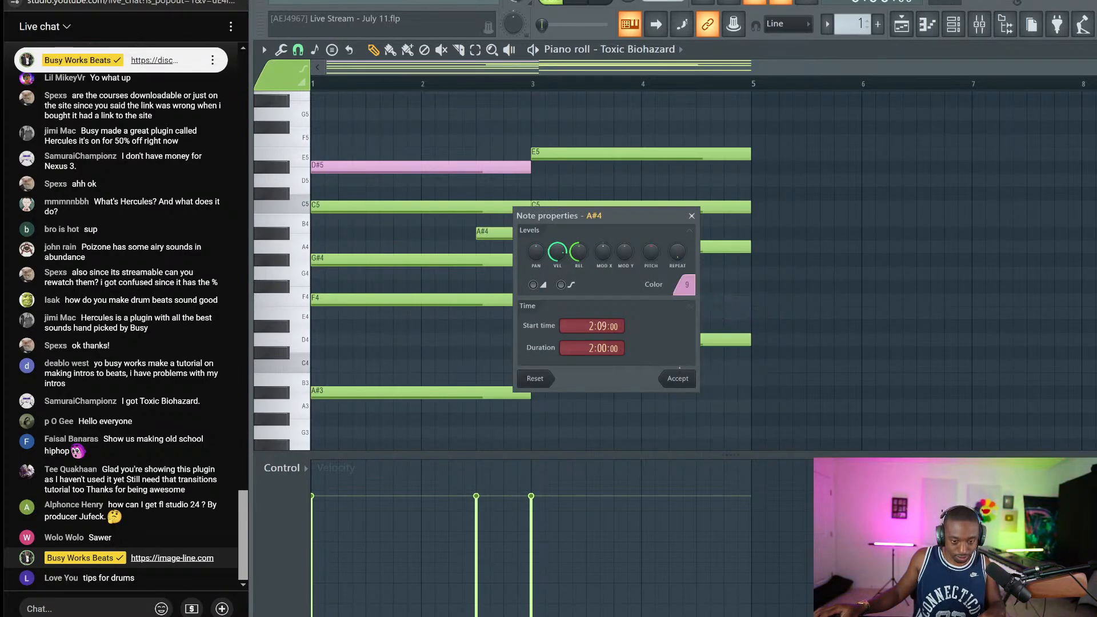
click(686, 378)
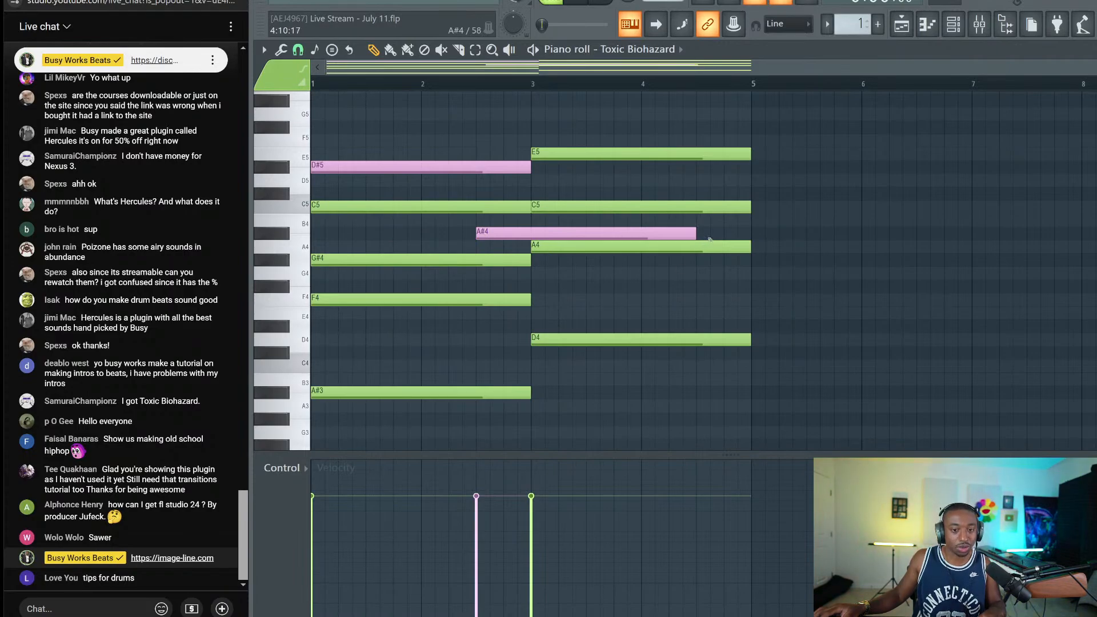
drag(697, 235, 530, 249)
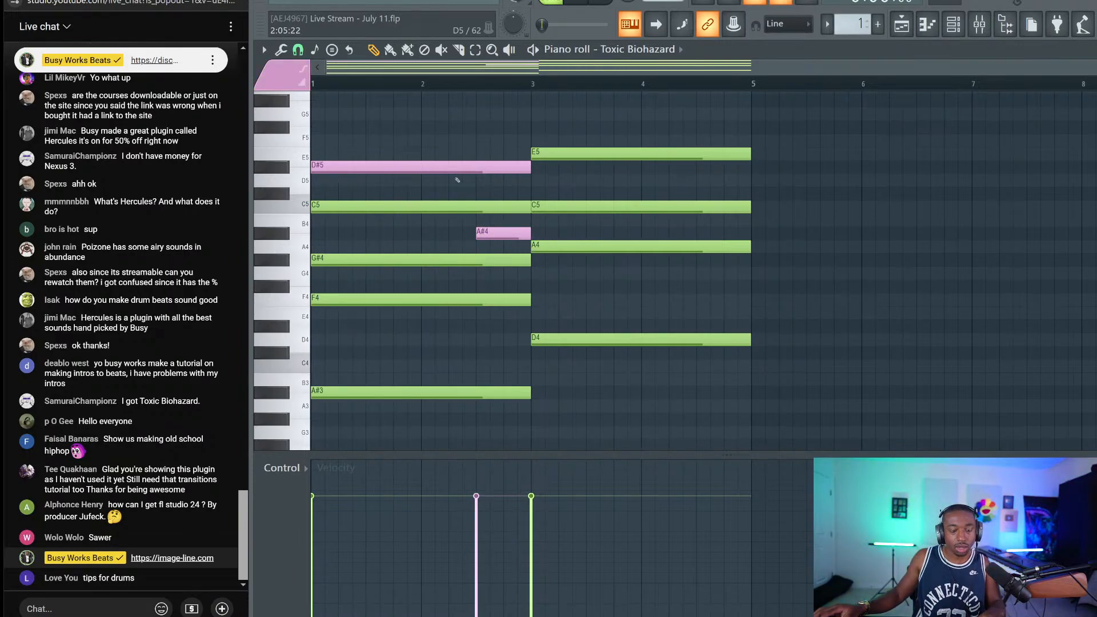
Audition the A#4 note at D#5 and A#5, then return it to A#4
click(499, 230)
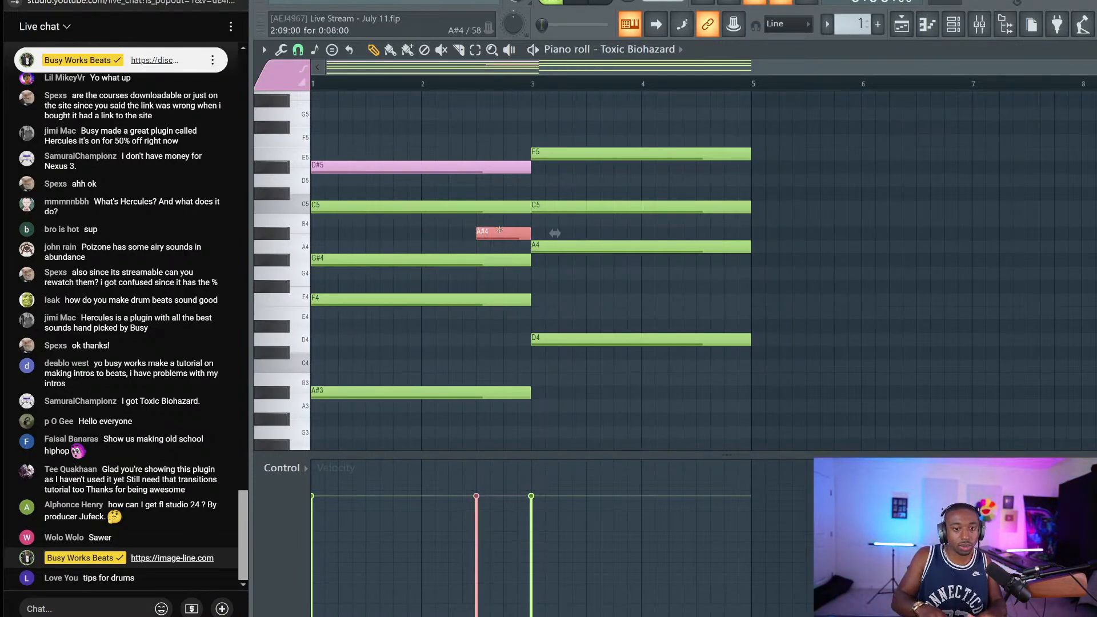
key(shift+Up)
key(shift+Up)
key(shift+Up)
key(shift+Up)
key(shift+Up)
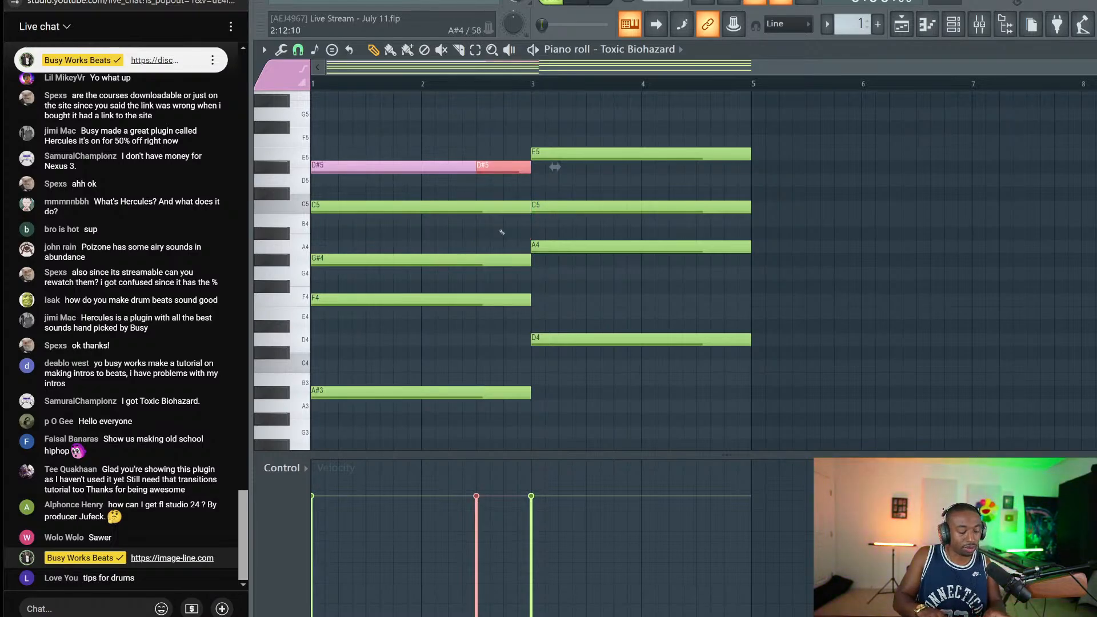
key(shift+Down)
key(shift+Down)
key(shift+Down)
key(shift+Down)
key(shift+Down)
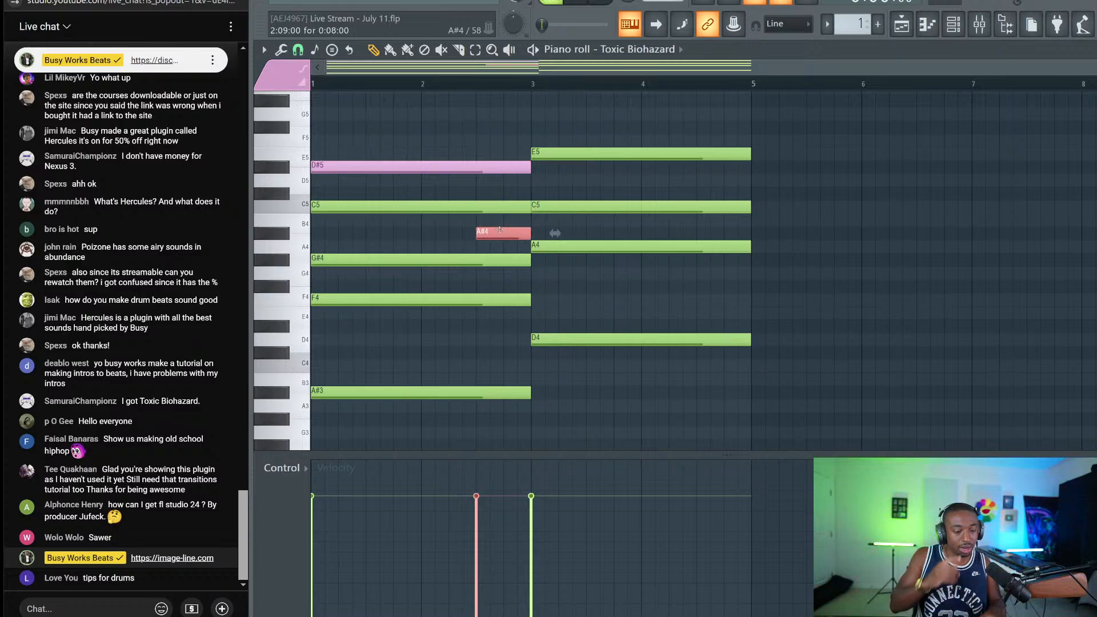
key(ctrl+Up)
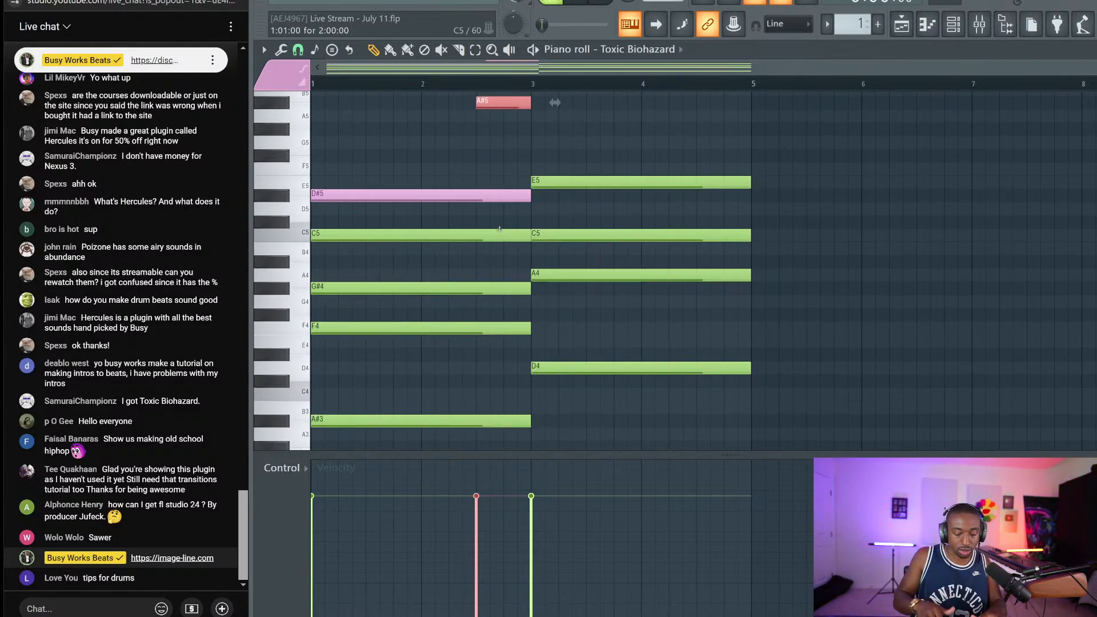
key(ctrl+Down)
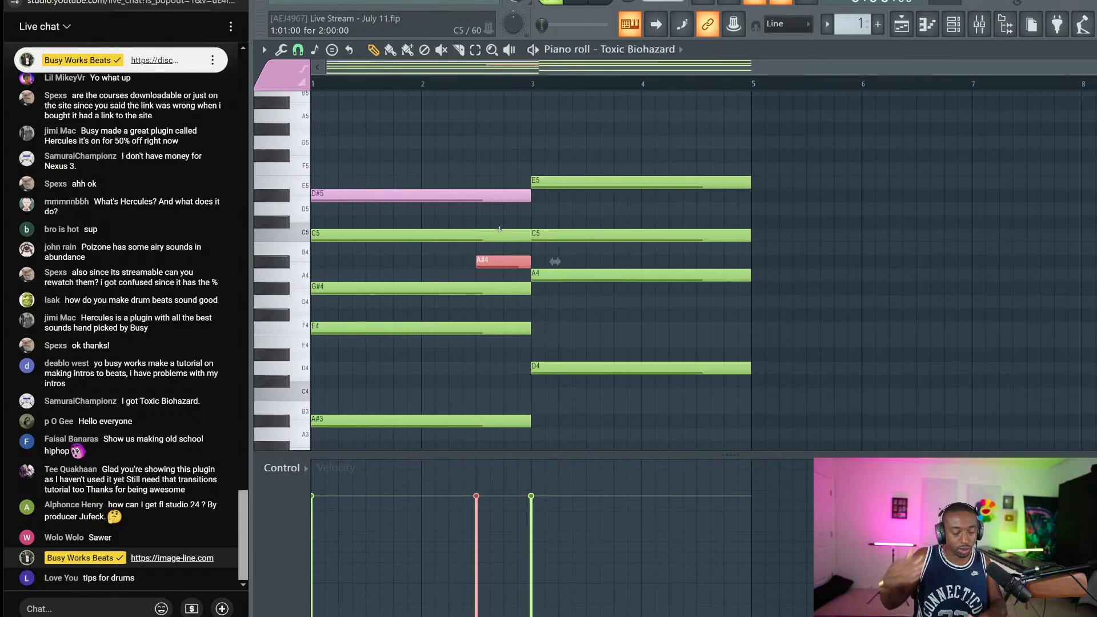
key(ctrl+d)
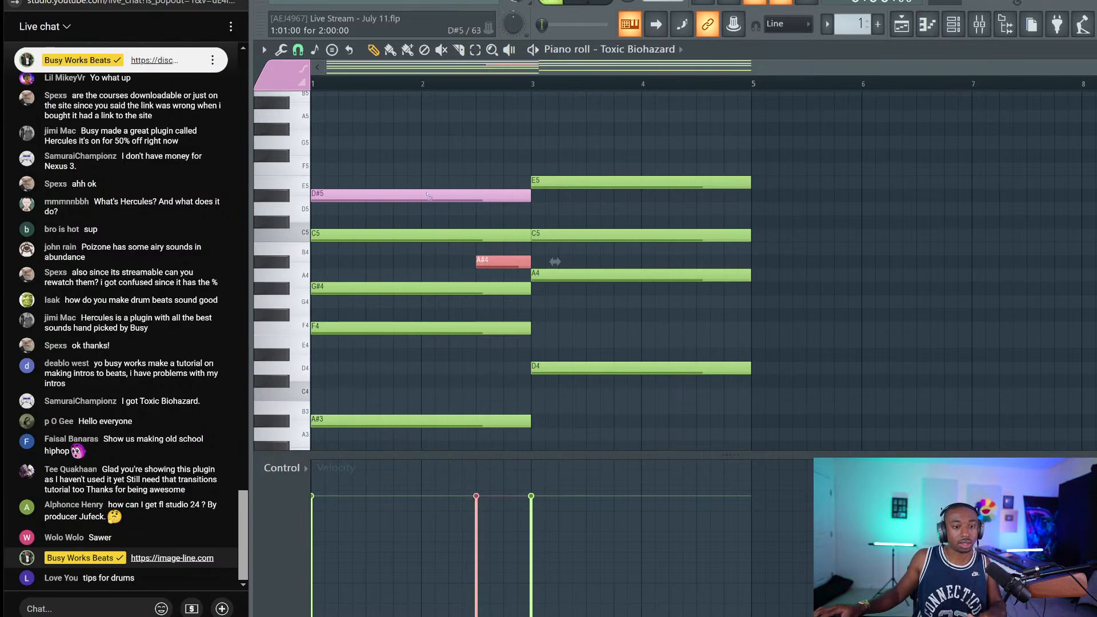
Review the chord notes and A#4 properties, then play back the chord progression
click(527, 196)
key(ctrl+d)
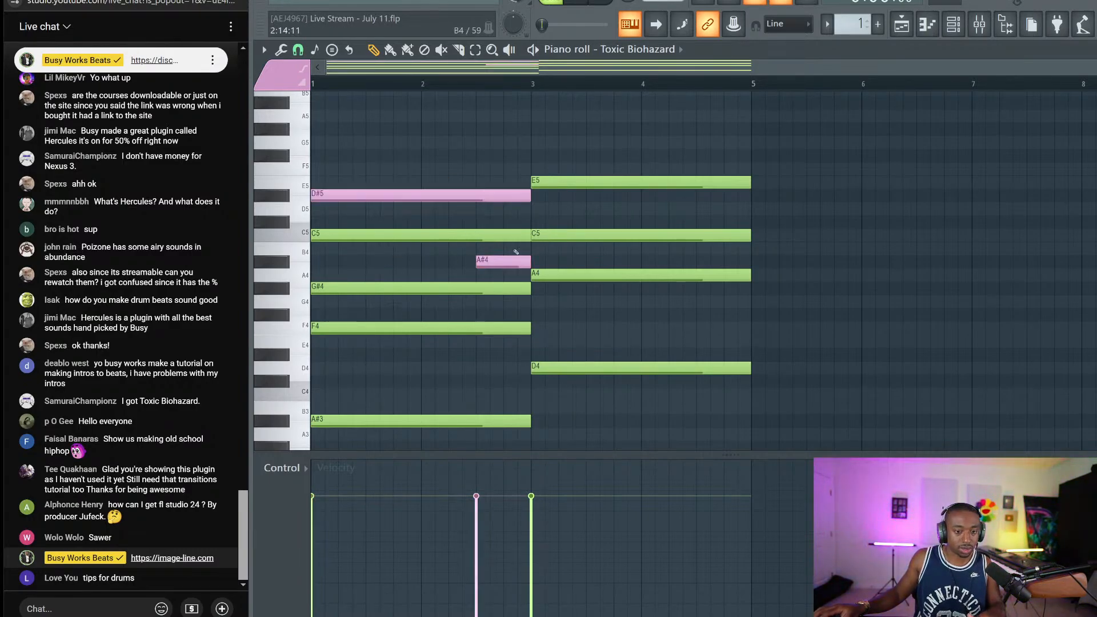
double_click(505, 260)
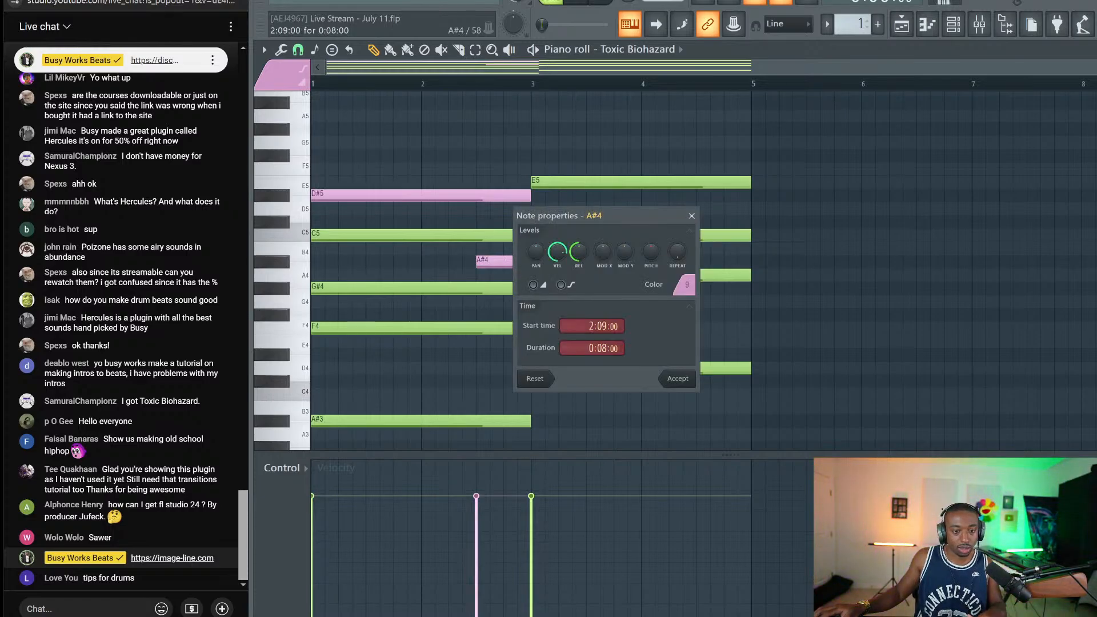
click(668, 382)
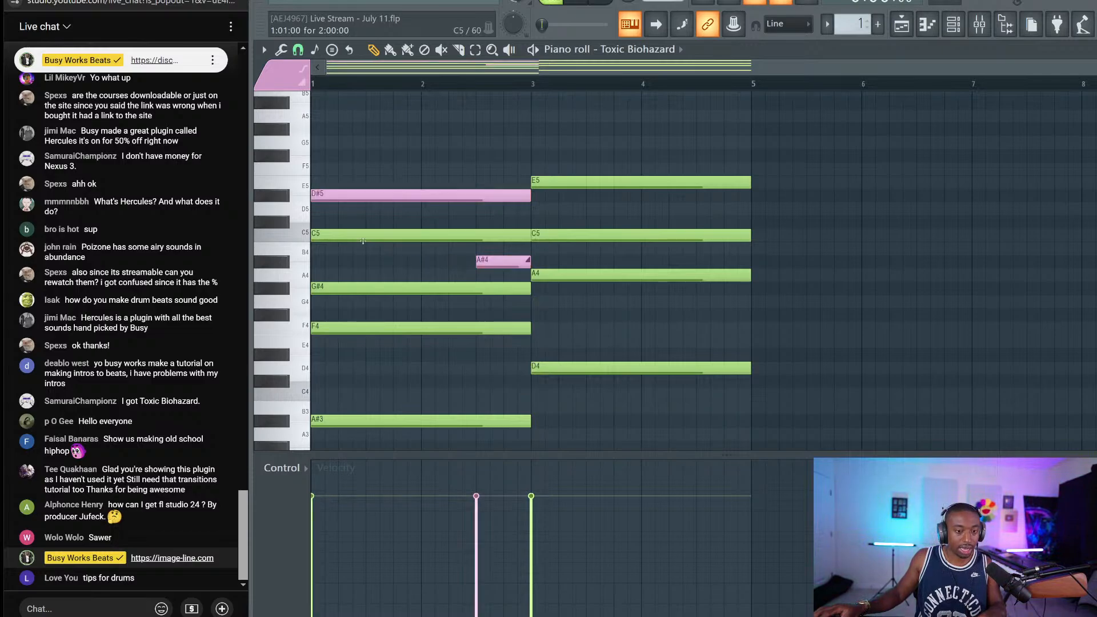
drag(363, 228, 377, 444)
click(448, 356)
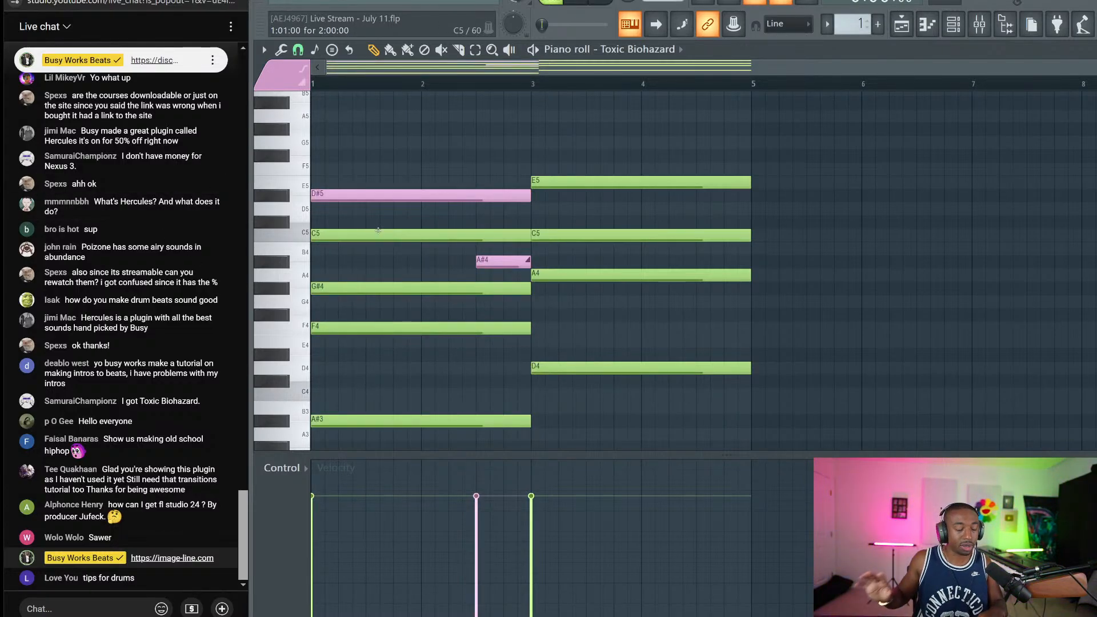
key(space)
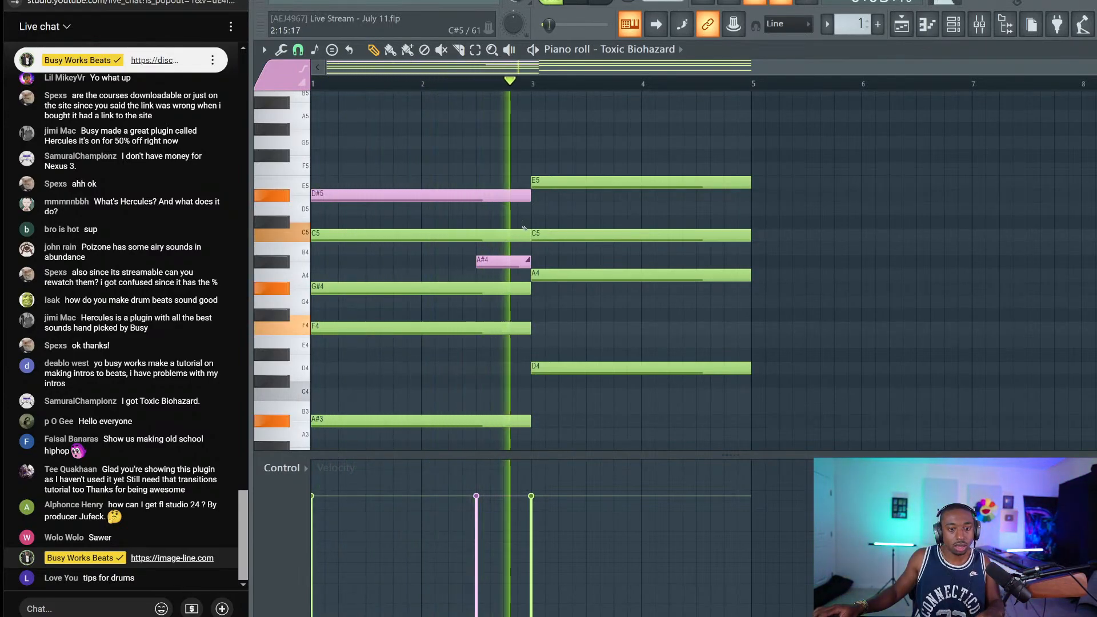
Make E5 a slide note and add an A4 slide note at the end of bar 4
key(space)
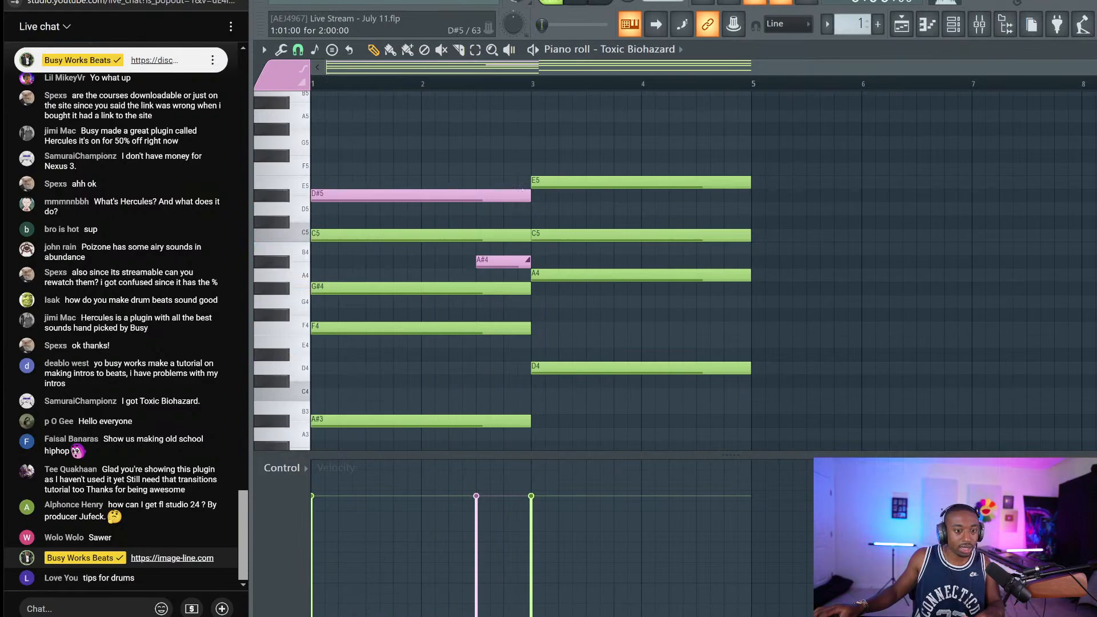
click(555, 183)
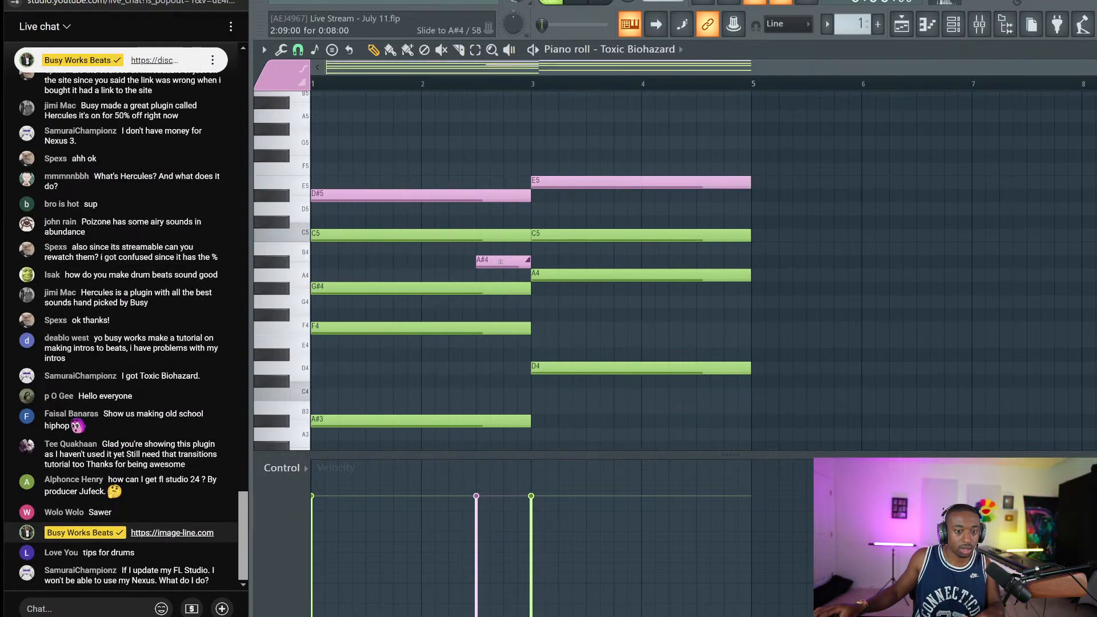
click(686, 275)
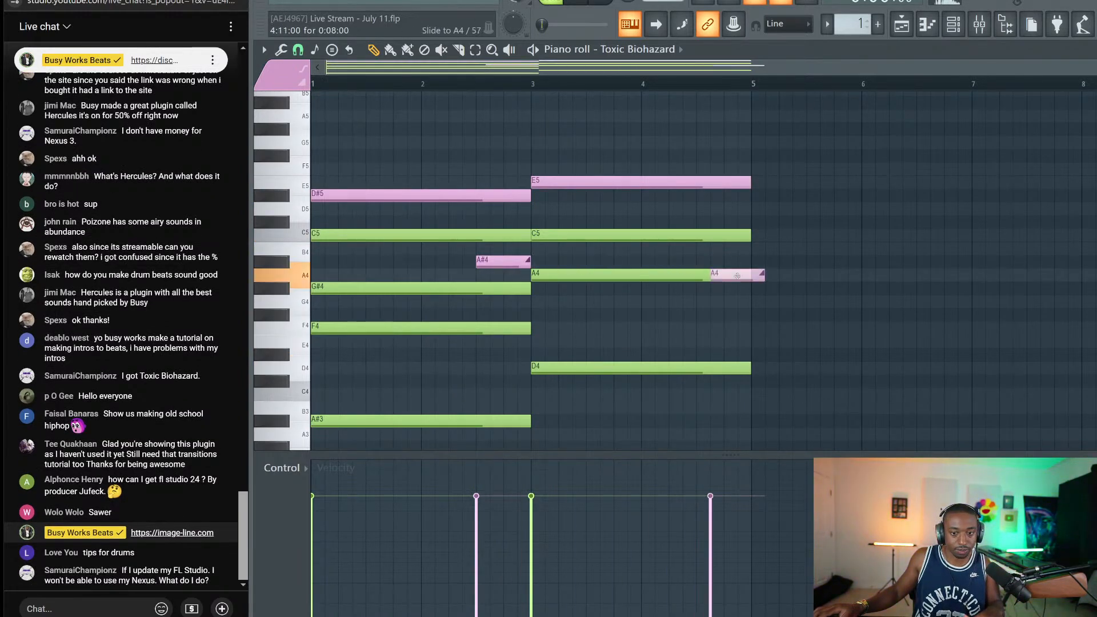
key(space)
Shorten the long green A4 so it ends where the A4 slide begins
click(708, 276)
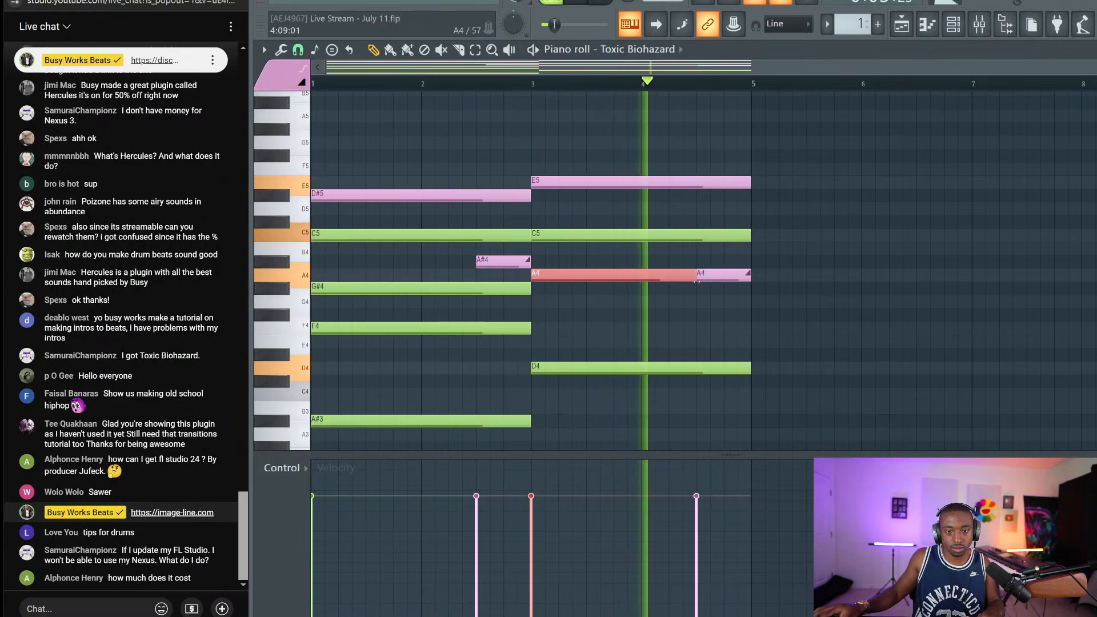
drag(751, 275, 696, 274)
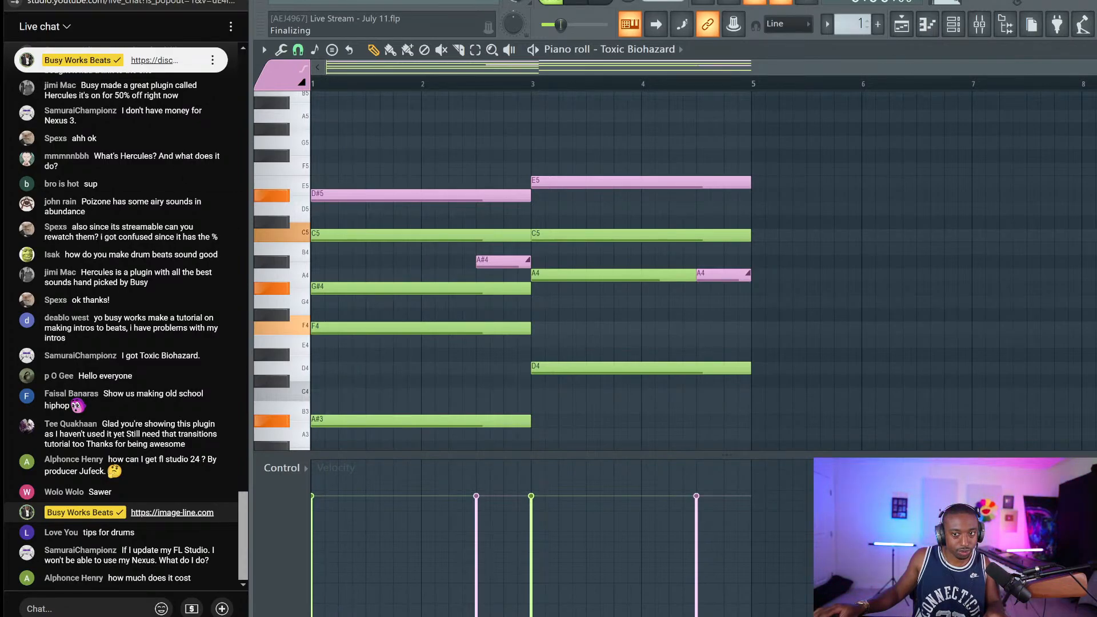
key(space)
click(491, 260)
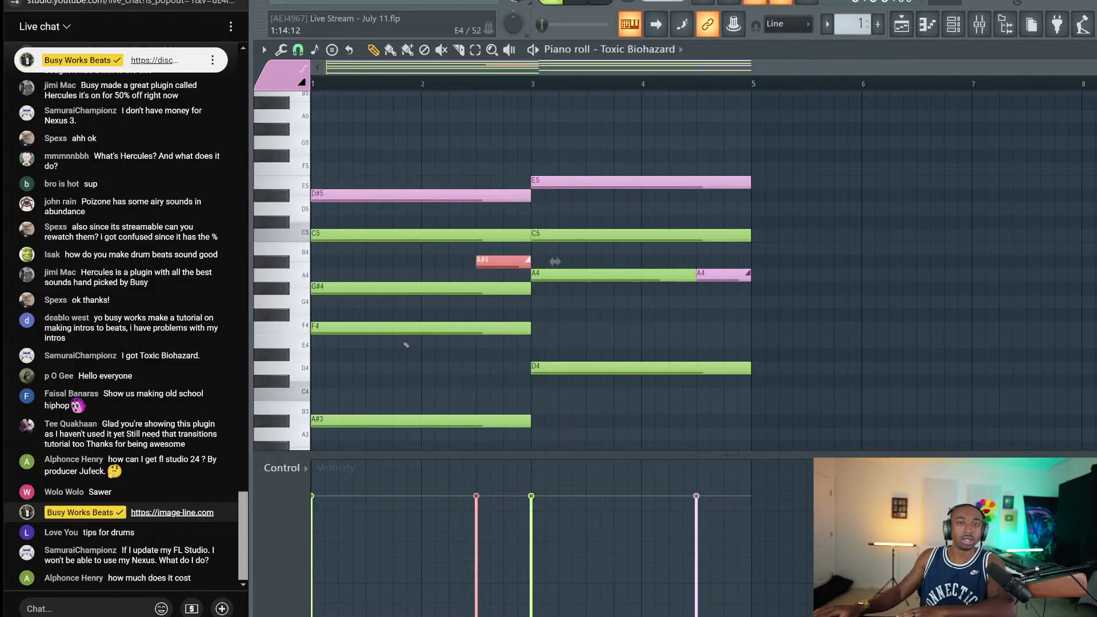
Switch the event editor to Note repeat, try 1/8 repeats on the first chord, then undo
click(295, 470)
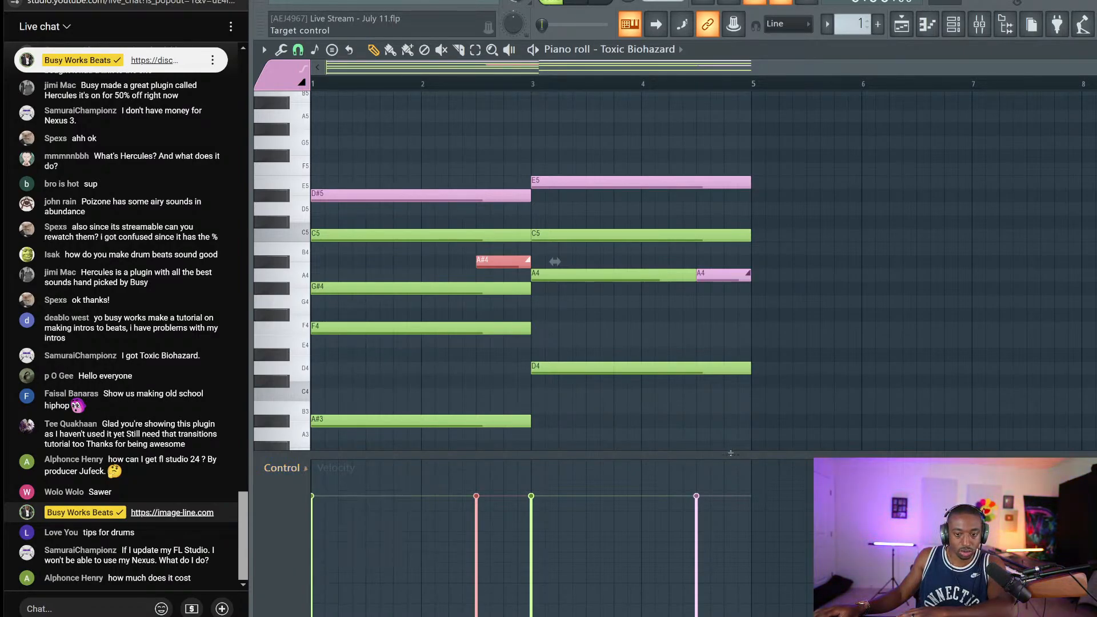
mouse_move(730, 453)
mouse_down()
mouse_move(718, 615)
mouse_move(731, 451)
mouse_up()
click(282, 465)
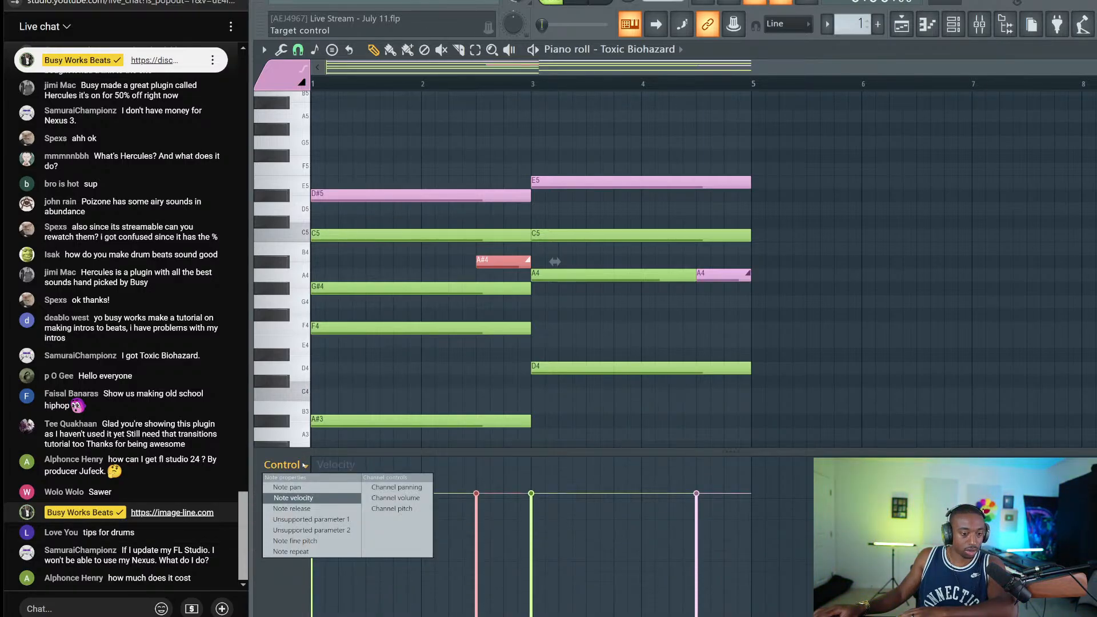
click(303, 550)
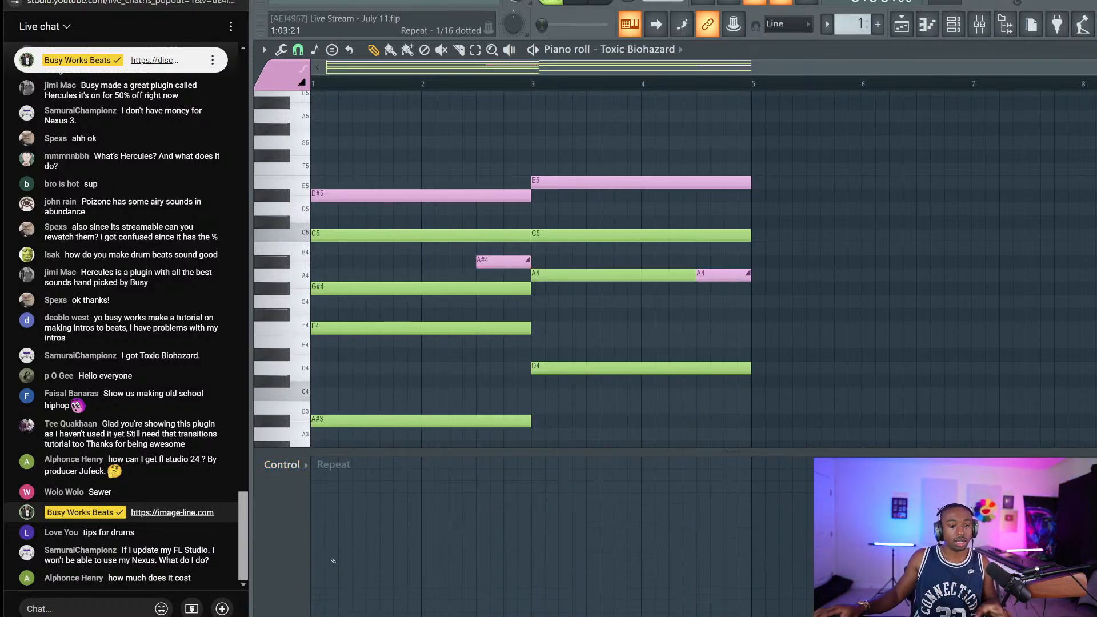
drag(312, 553, 312, 576)
key(space)
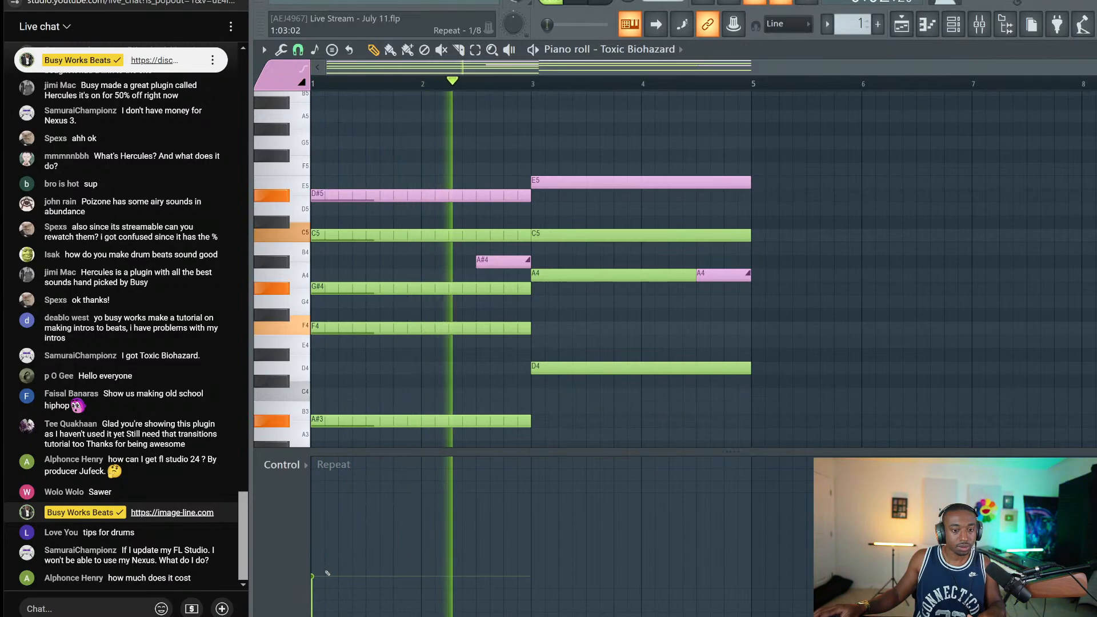
key(space)
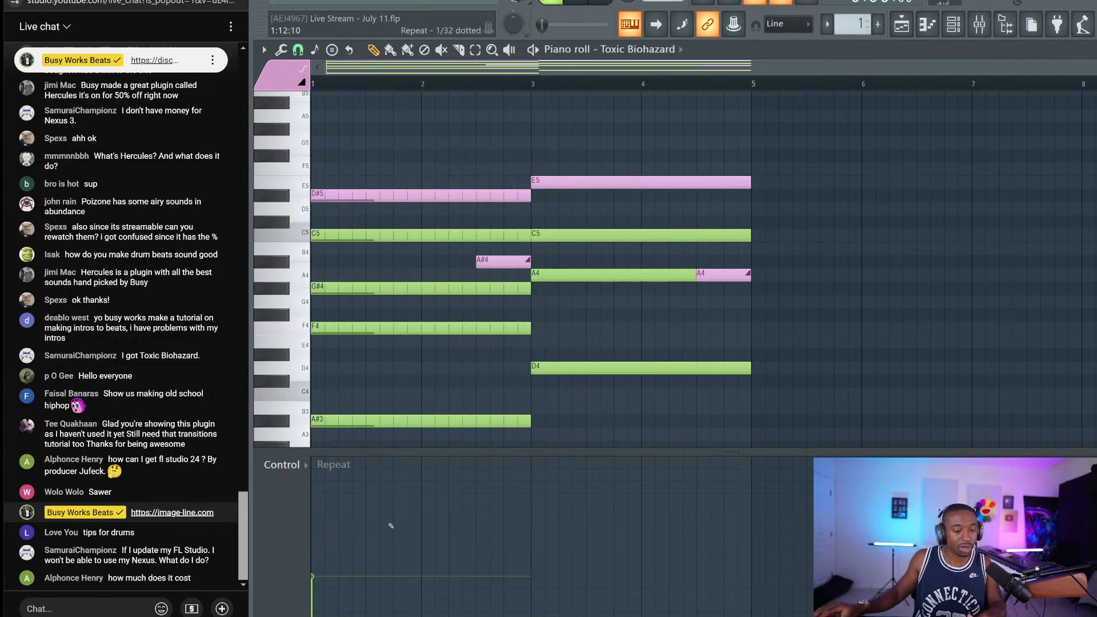
key(ctrl+z)
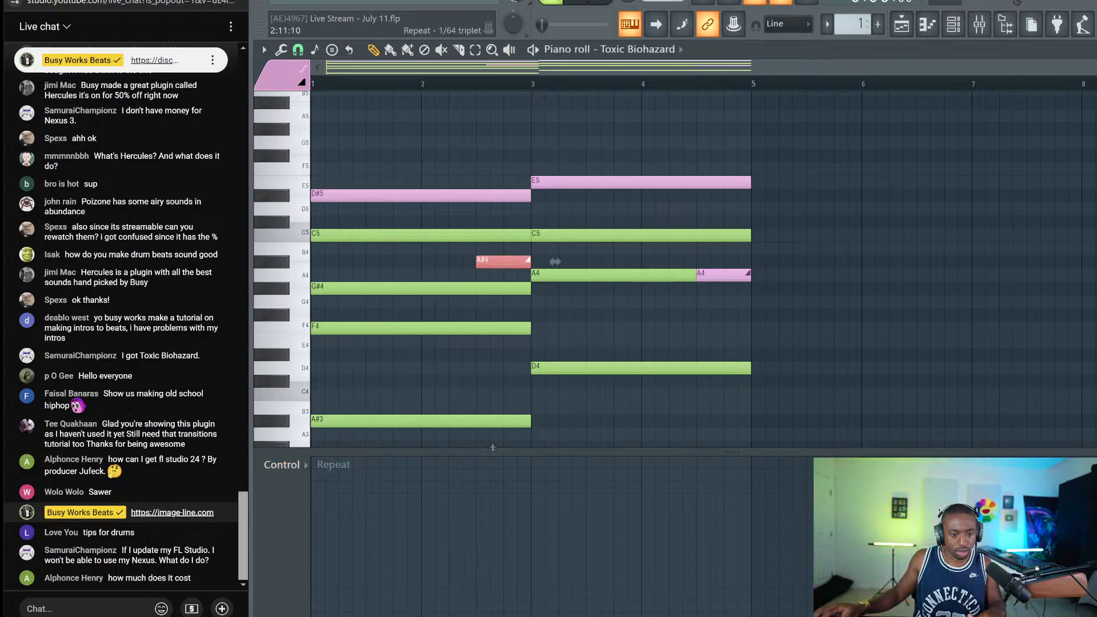
Reapply note repeat to the first chord at 1/32 and listen during playback
click(478, 376)
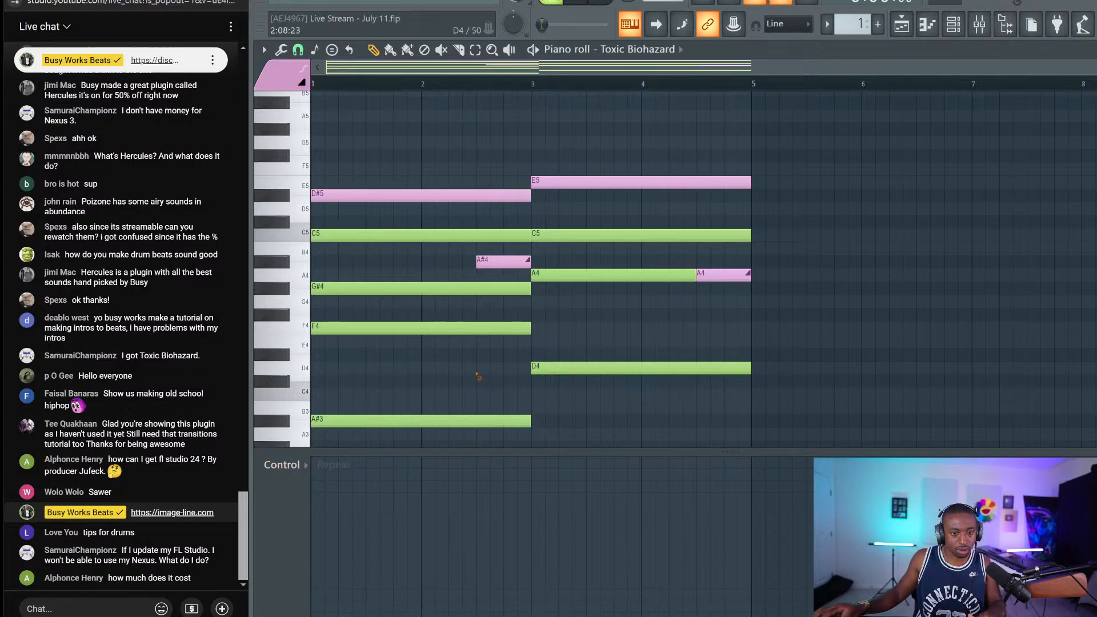
key(space)
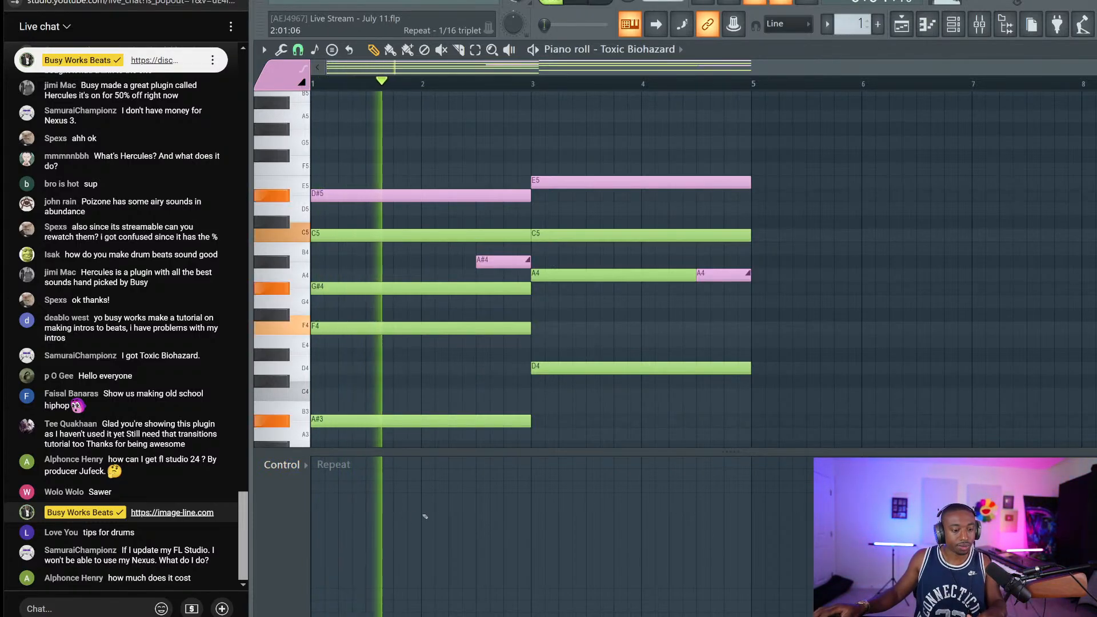
click(310, 539)
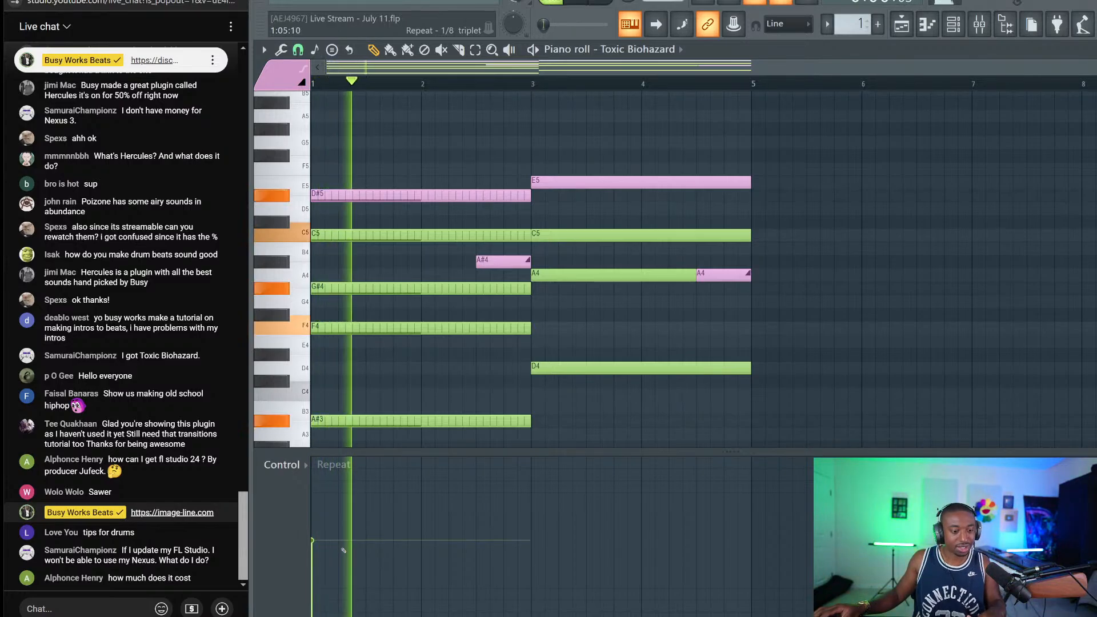
drag(322, 547, 360, 616)
key(space)
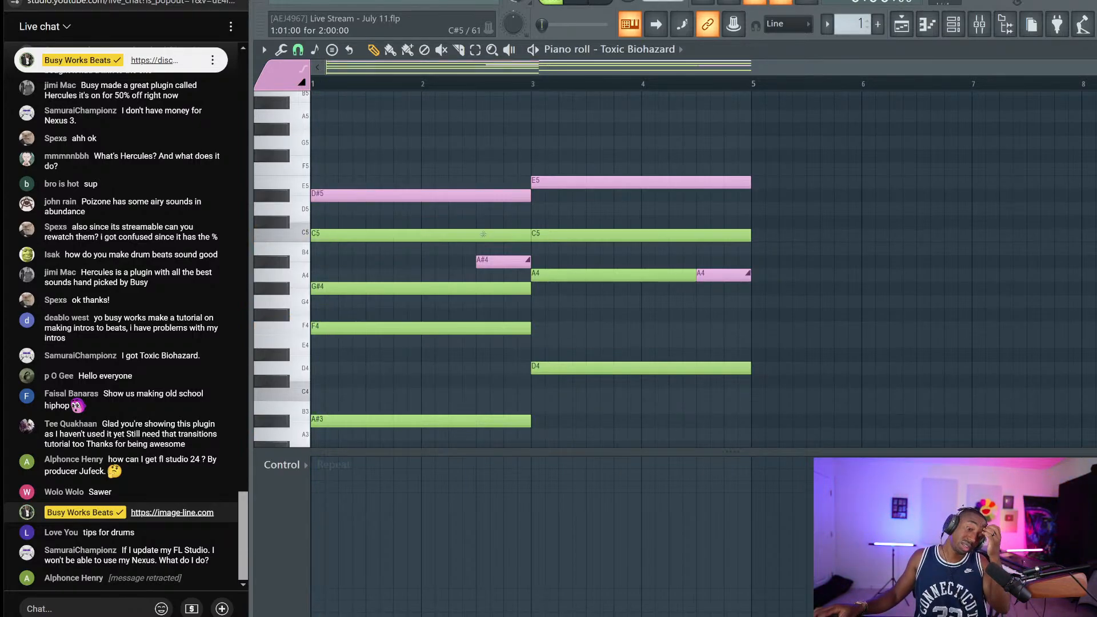
Close the piano roll, glance at the Toxic Biohazard synth, and reopen its piano roll
key(Escape)
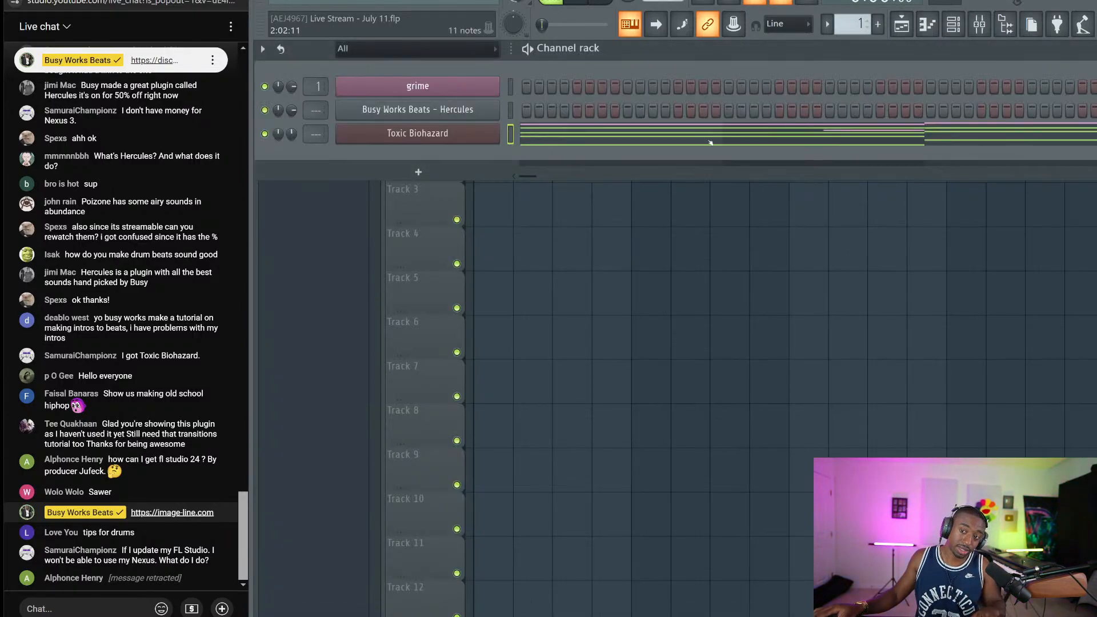
click(418, 134)
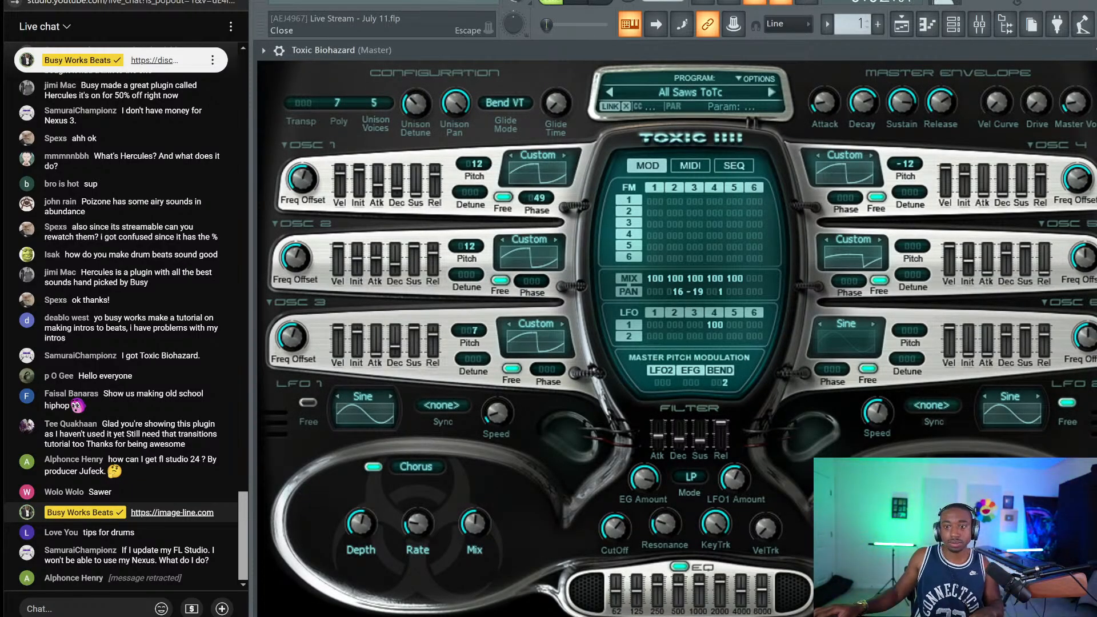
key(Escape)
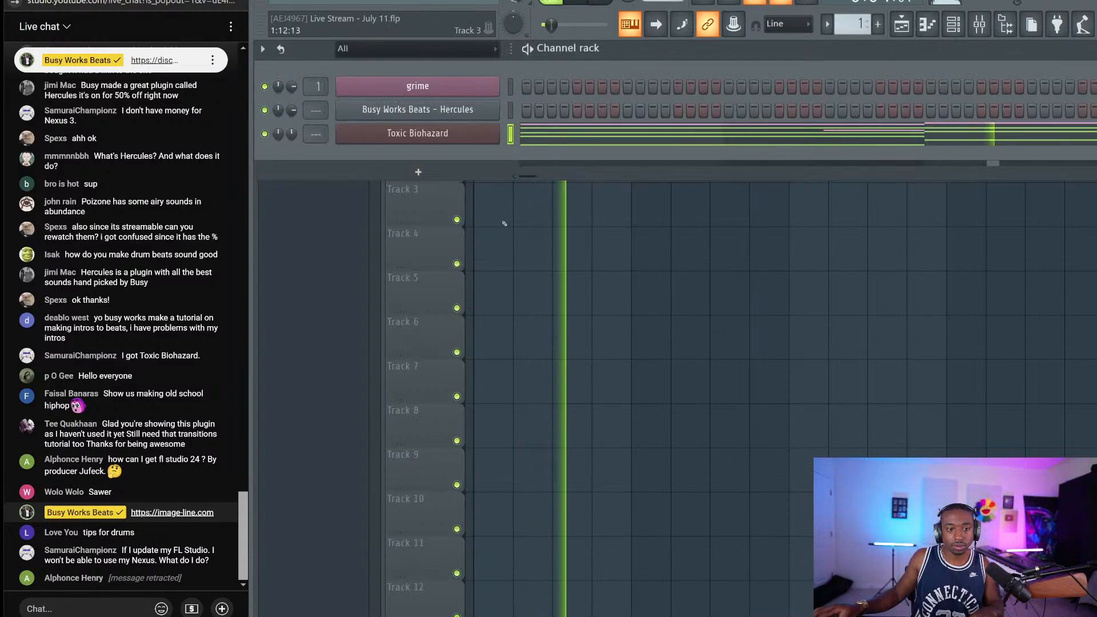
key(Escape)
key(F6)
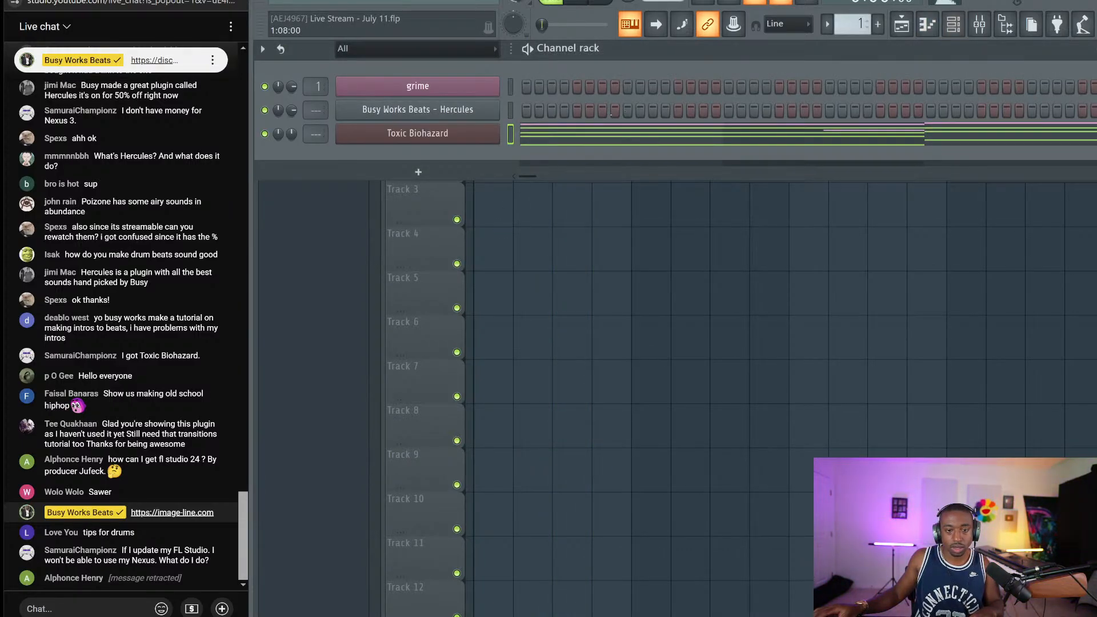
key(F7)
Transpose the A#4 and A4 slide notes up an octave to A#5 and A5
ctrl+click(498, 261)
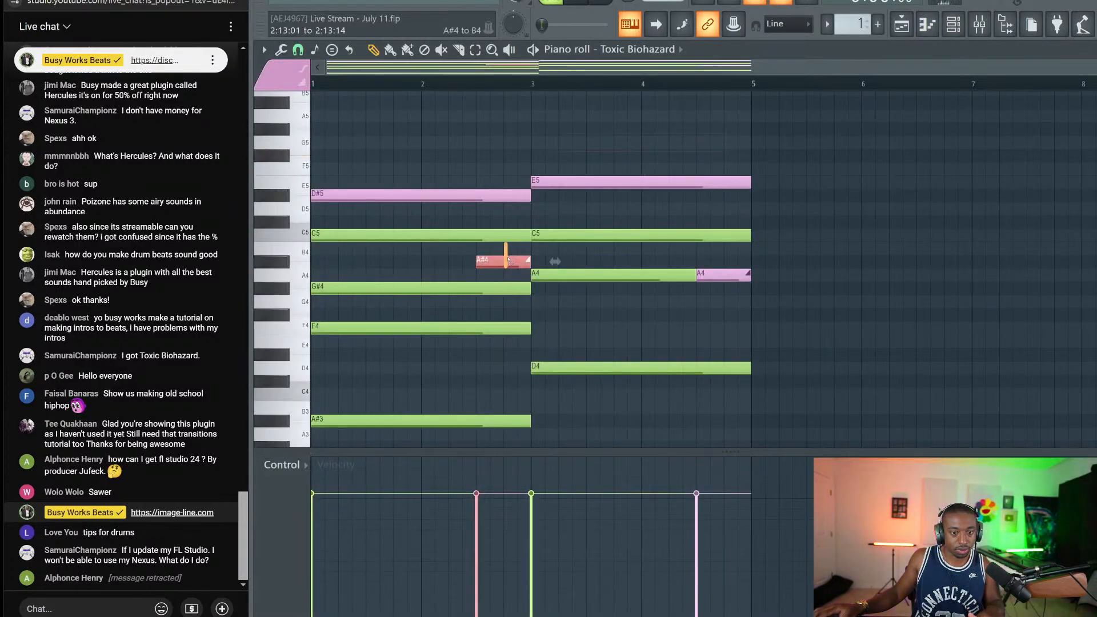
ctrl+click(726, 275)
key(ctrl+Up)
key(space)
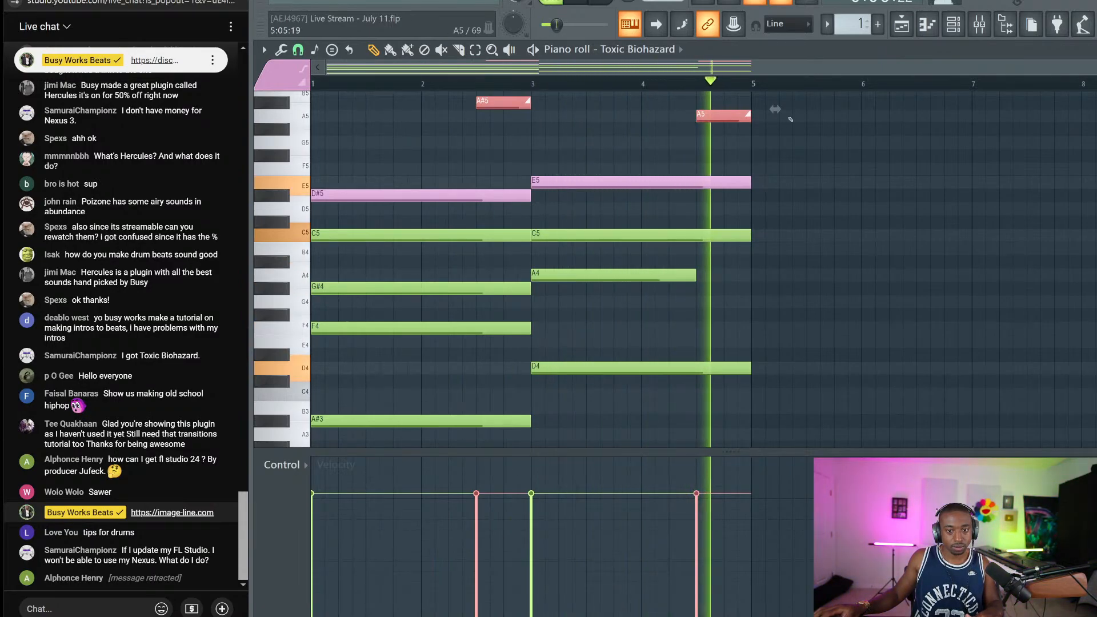
key(space)
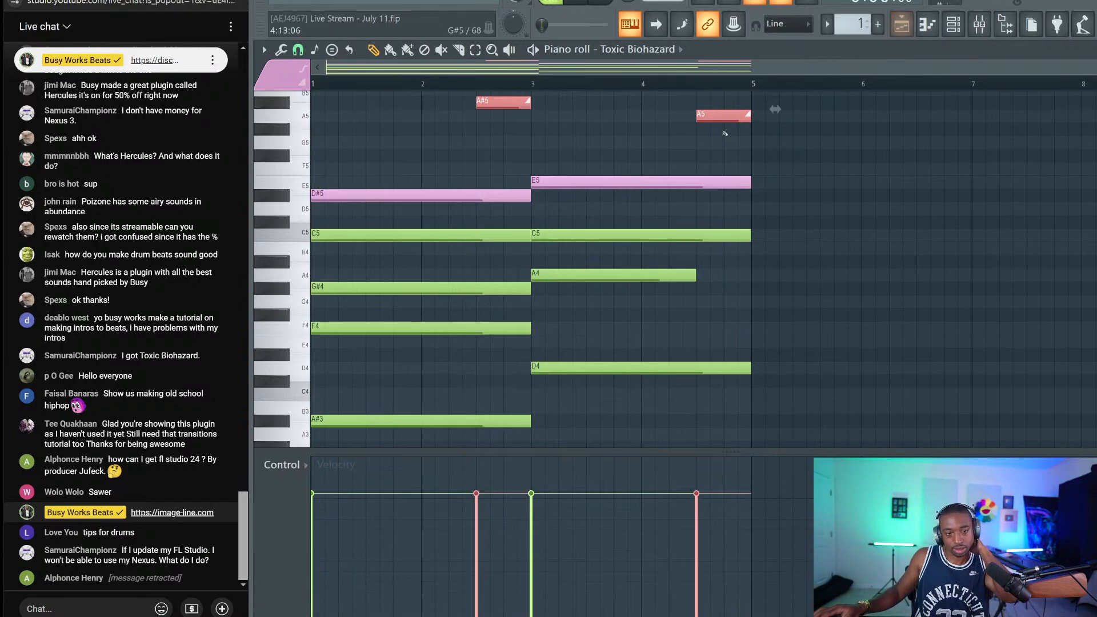
click(903, 25)
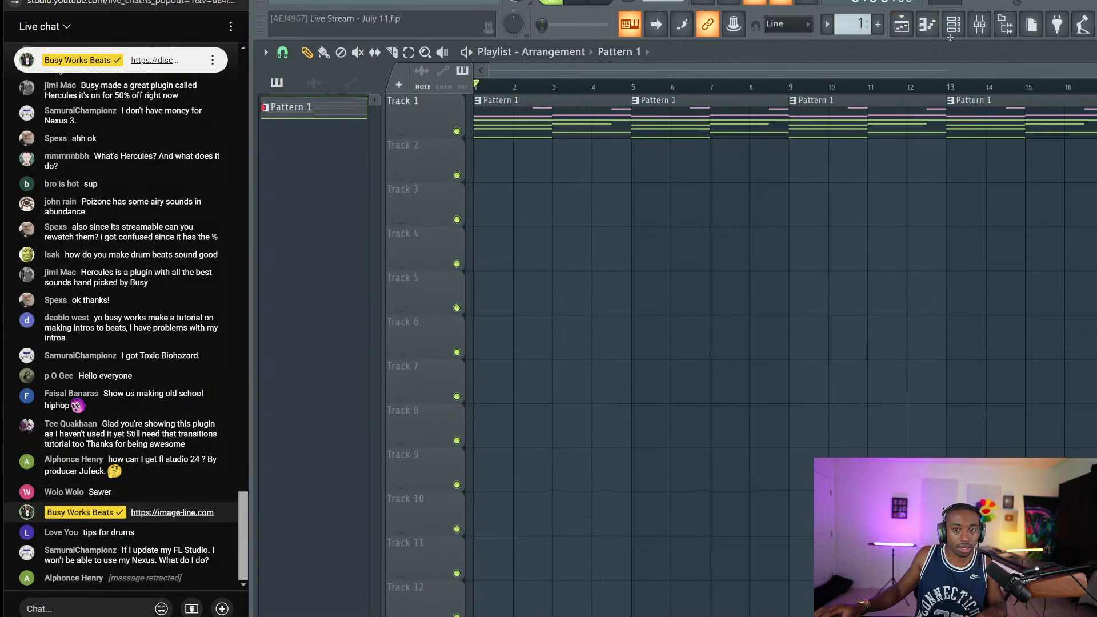
Select empty pattern 2 in the channel rack, check the grime channel's Serum, and play the song
click(953, 25)
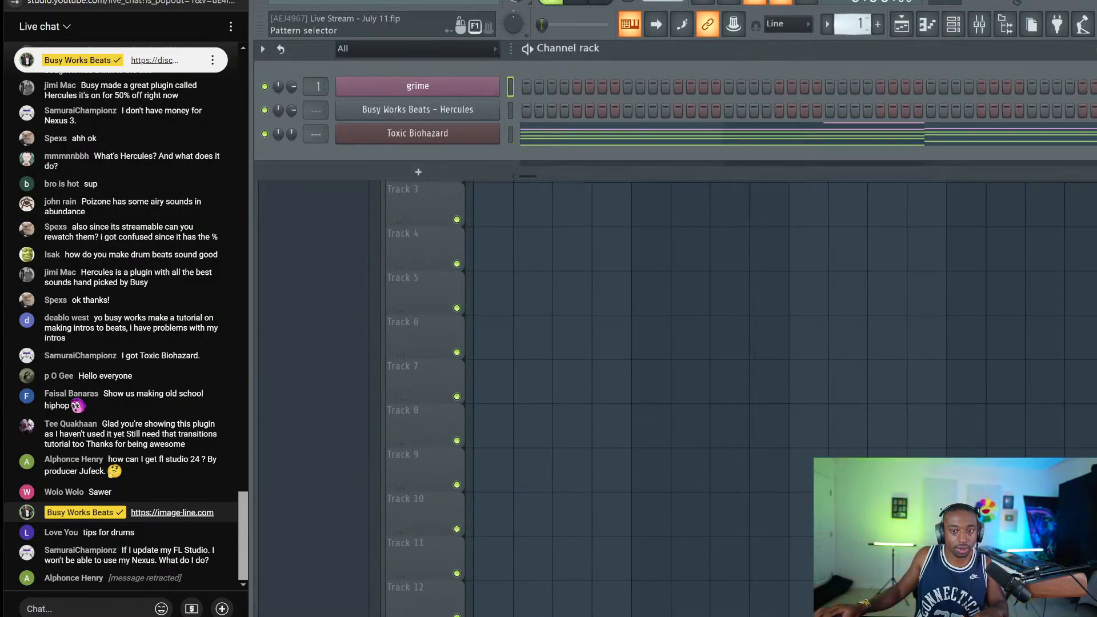
scroll(853, 25, up, 1)
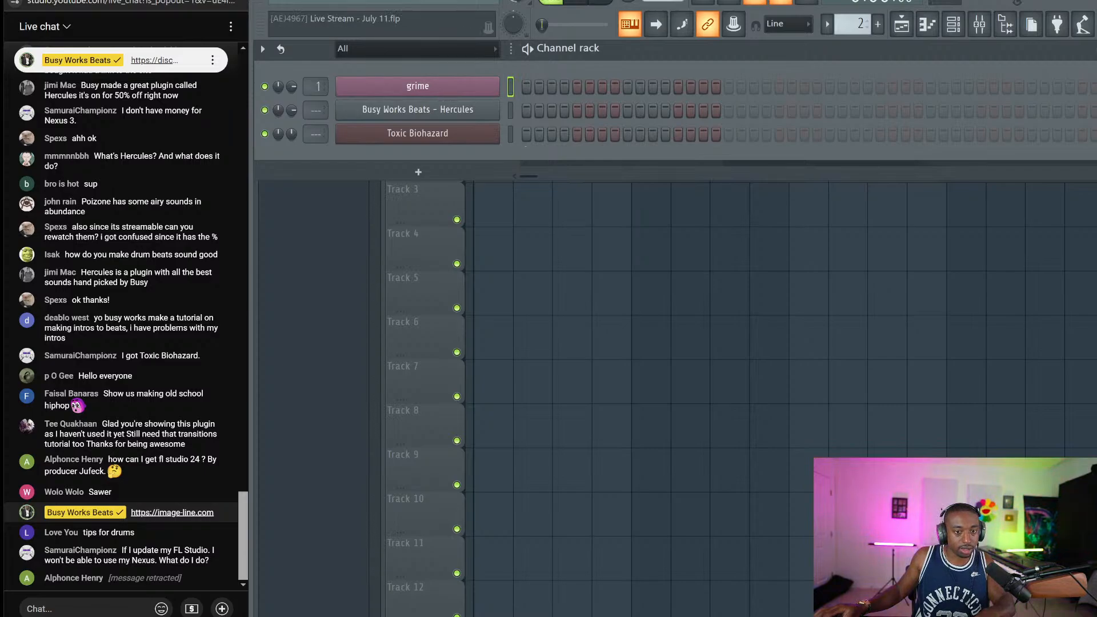
click(484, 86)
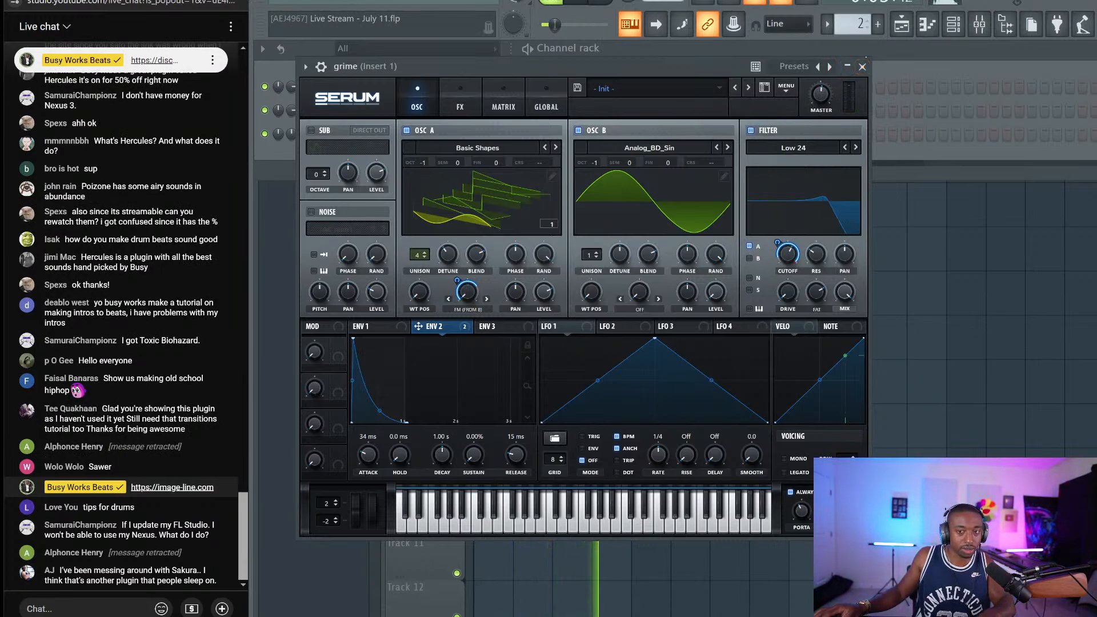
click(862, 66)
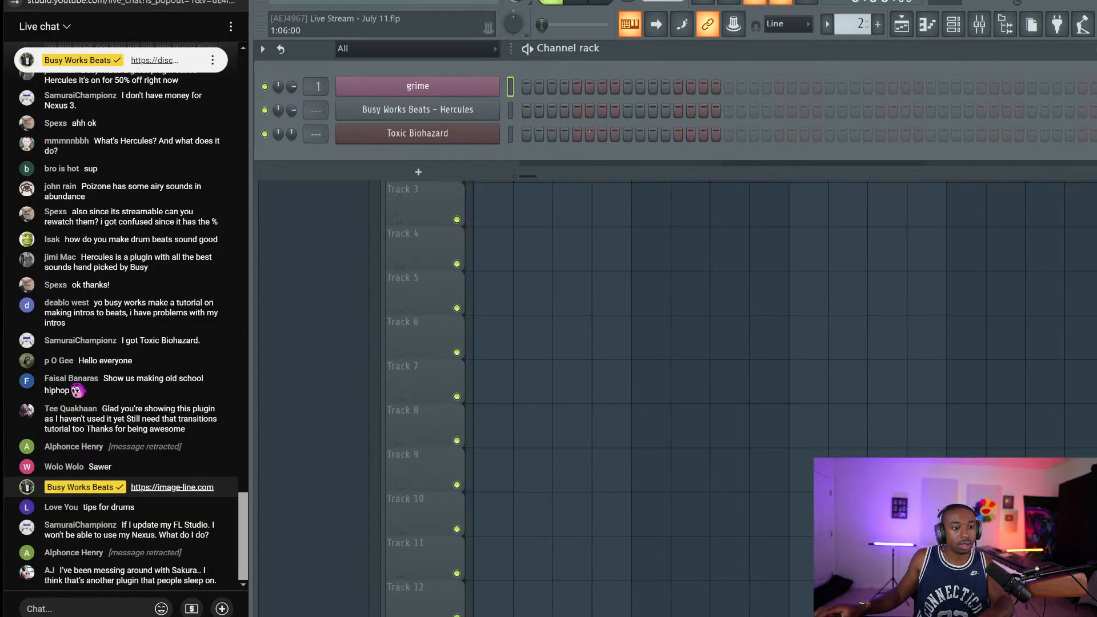
key(space)
key(space)
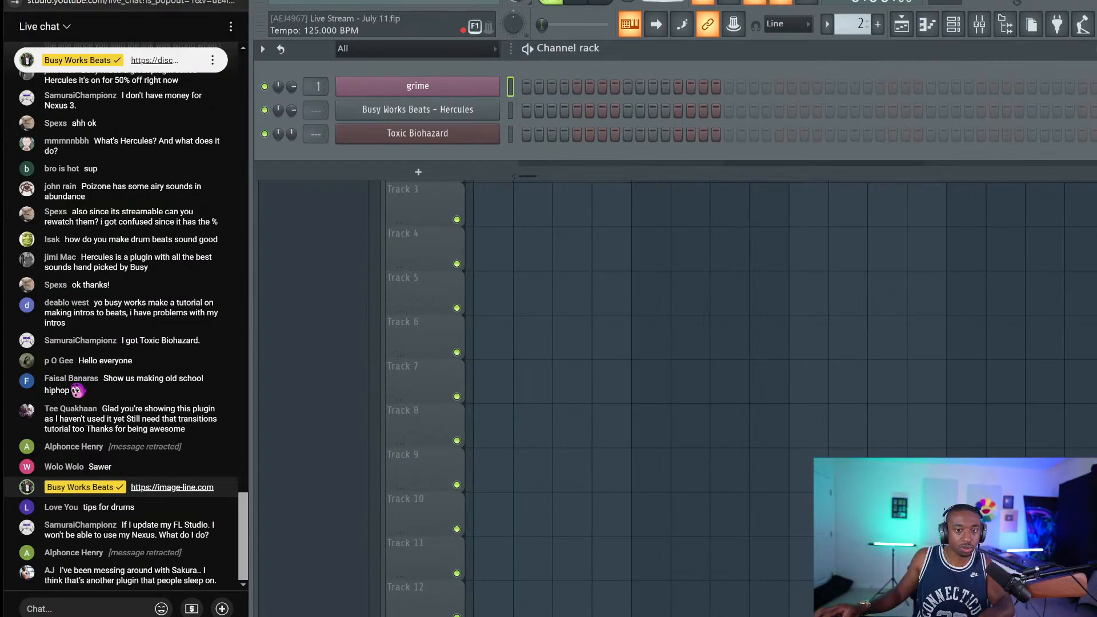
key(space)
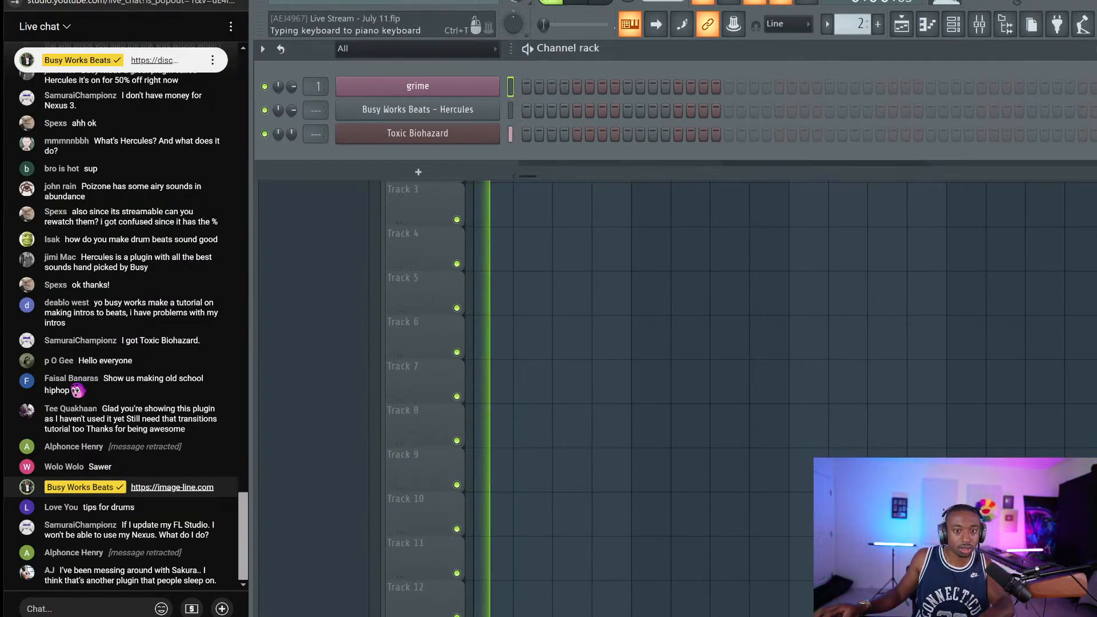
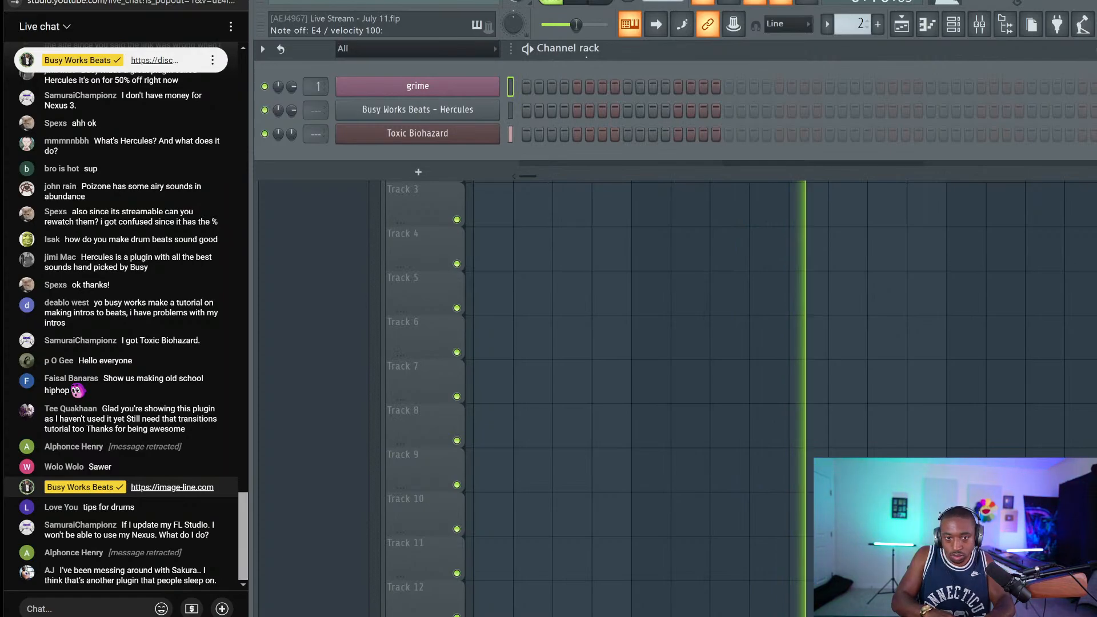
Stop the playing beat so the Live Stream - July 11 project sits idle
key(space)
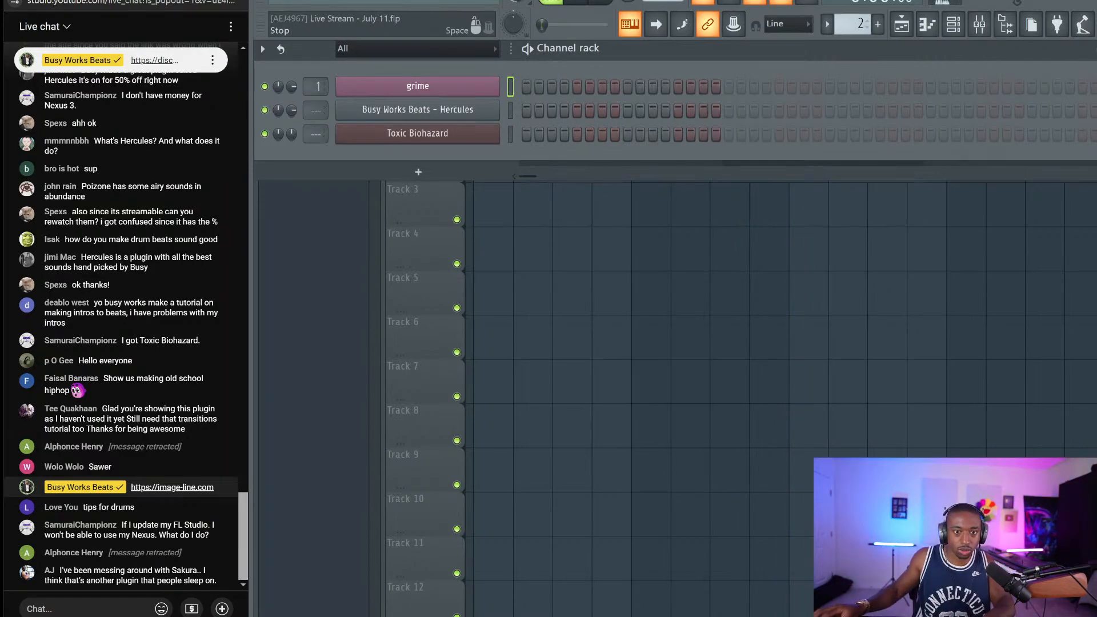
key(r)
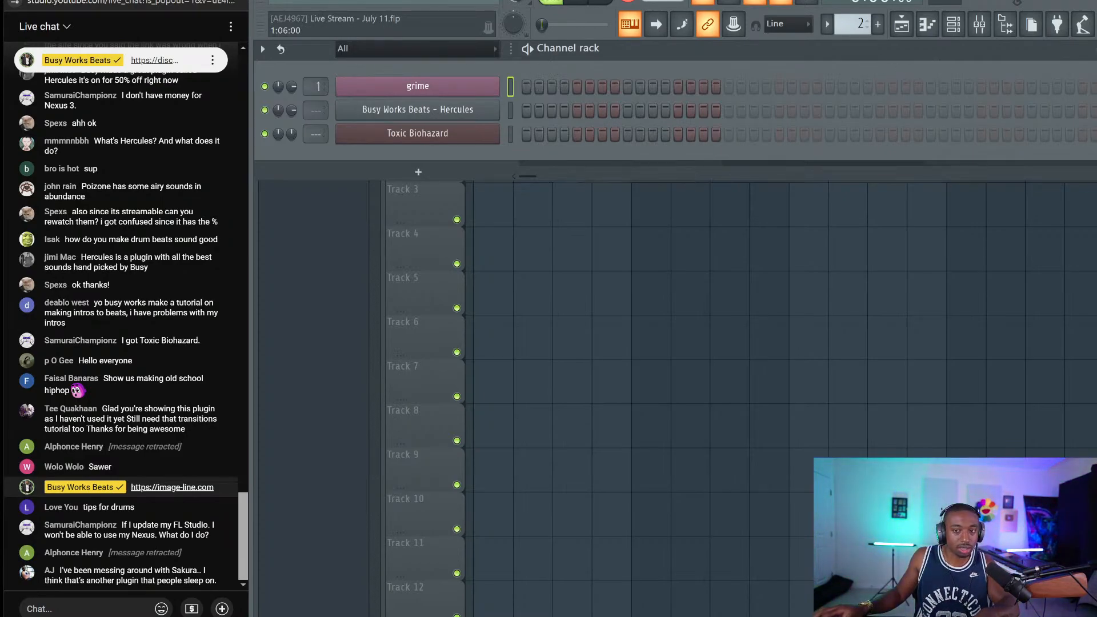
Load the Metro HH (Hats) sample from Friend Sounds > 1 - Go - To Drums into a new channel
click(1006, 28)
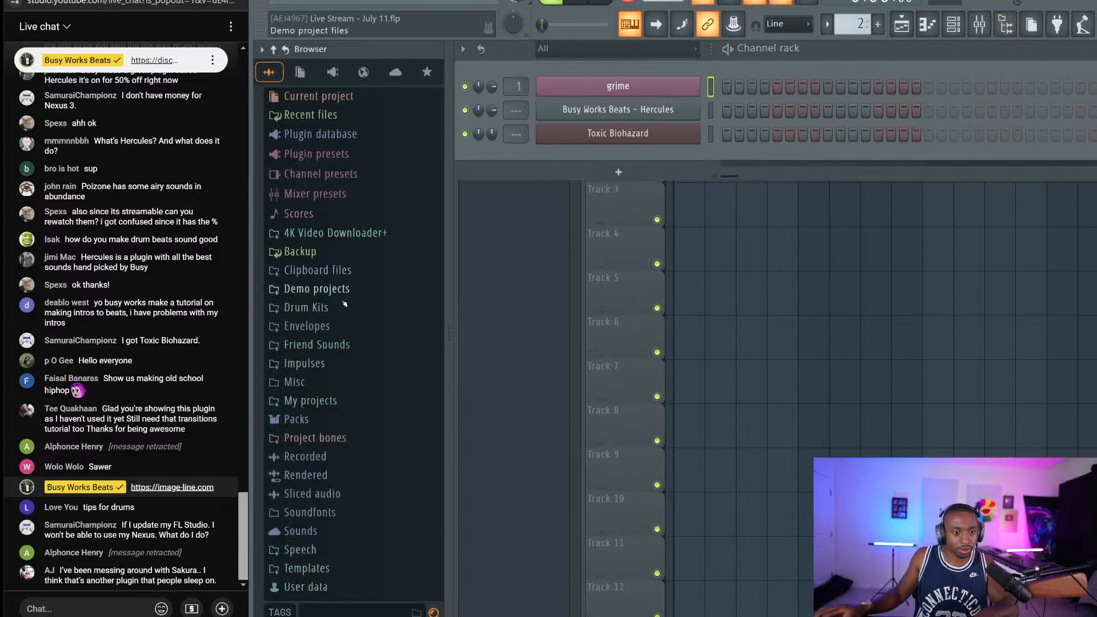
click(353, 345)
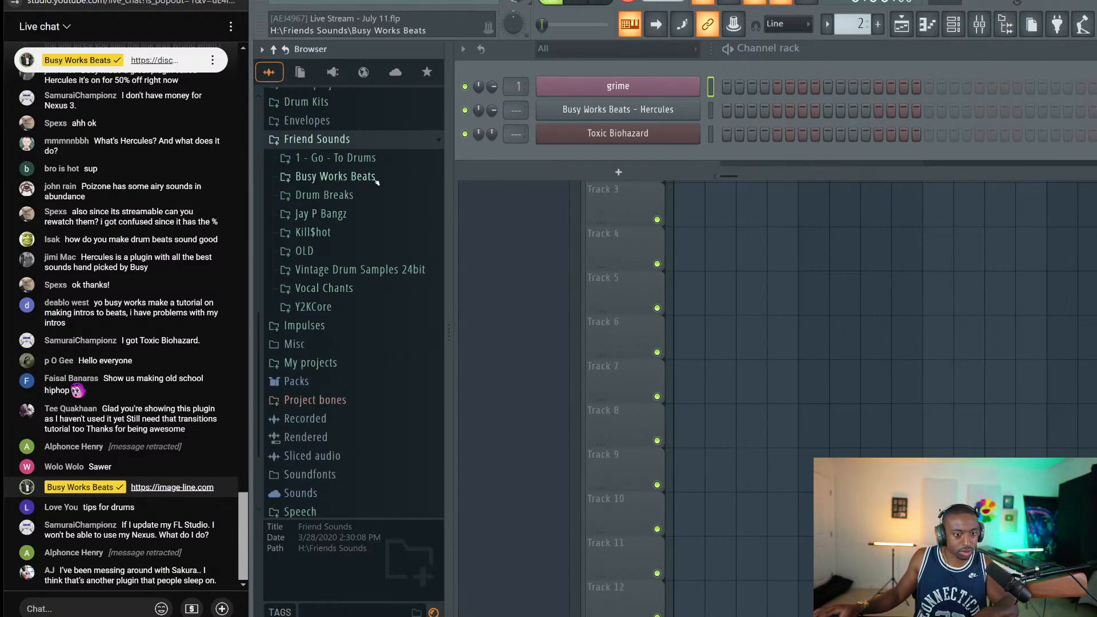
click(343, 159)
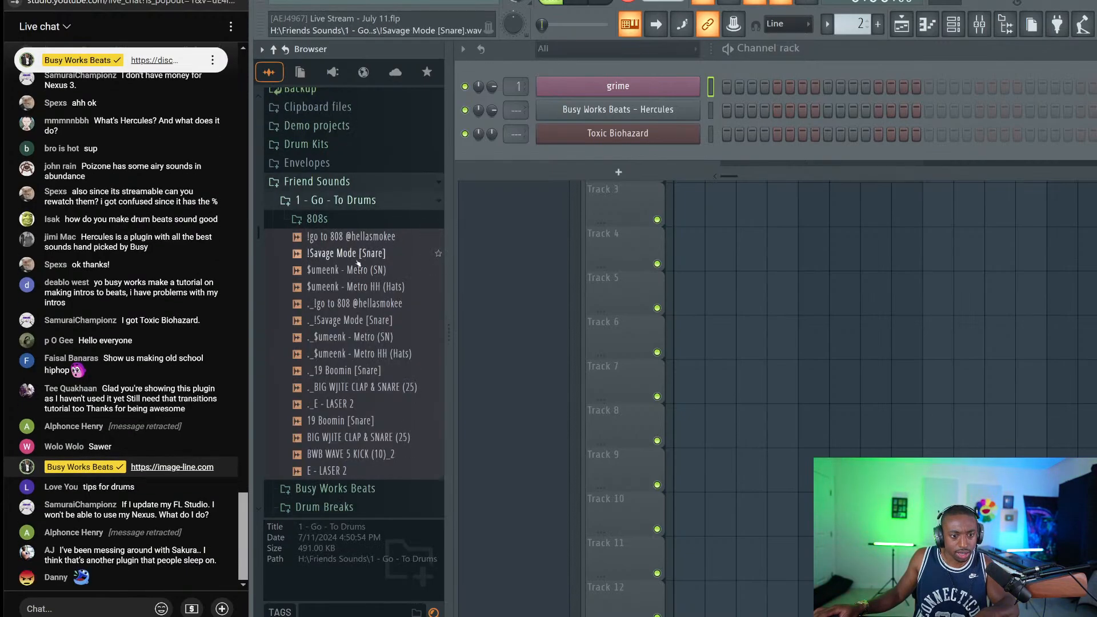
right_click(383, 293)
click(400, 306)
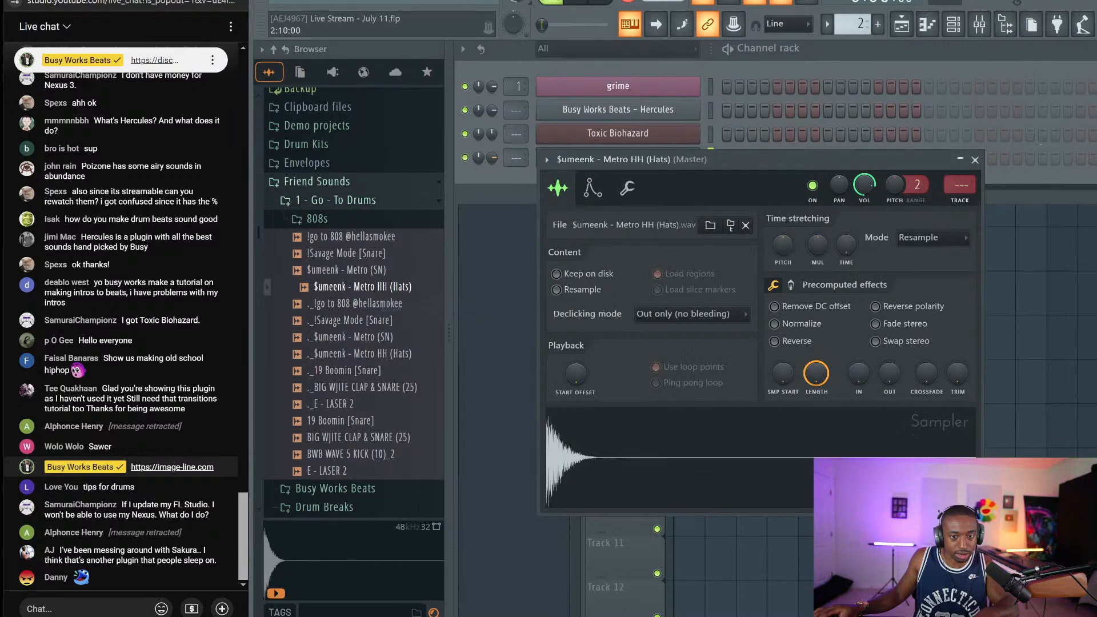
click(975, 160)
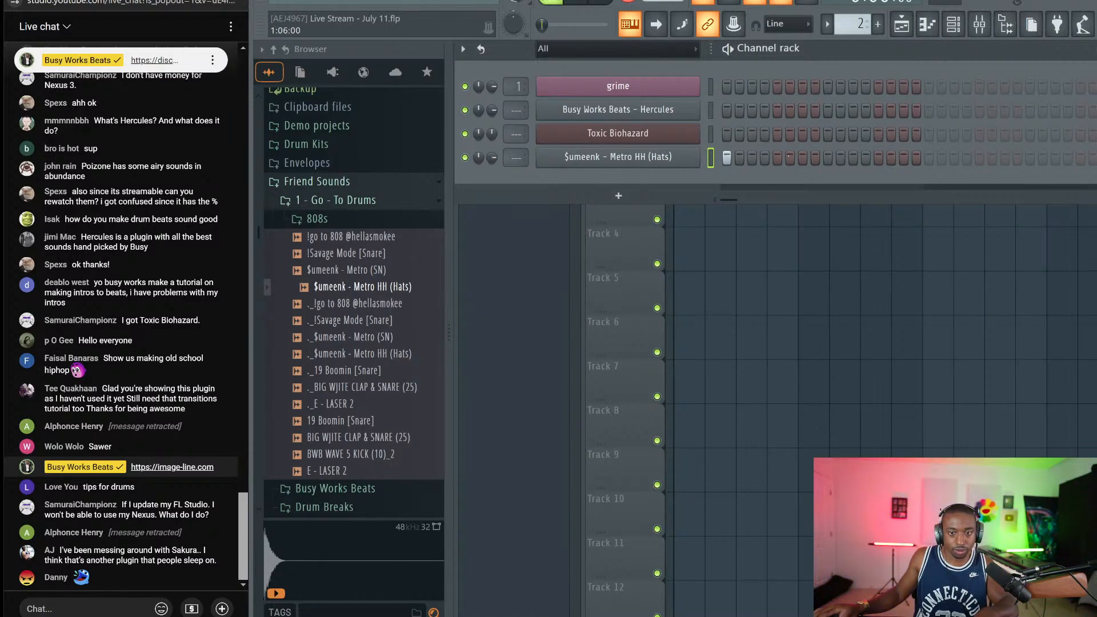
Add a hi-hat hit on step 5 and shift the hat pattern two steps later
click(778, 157)
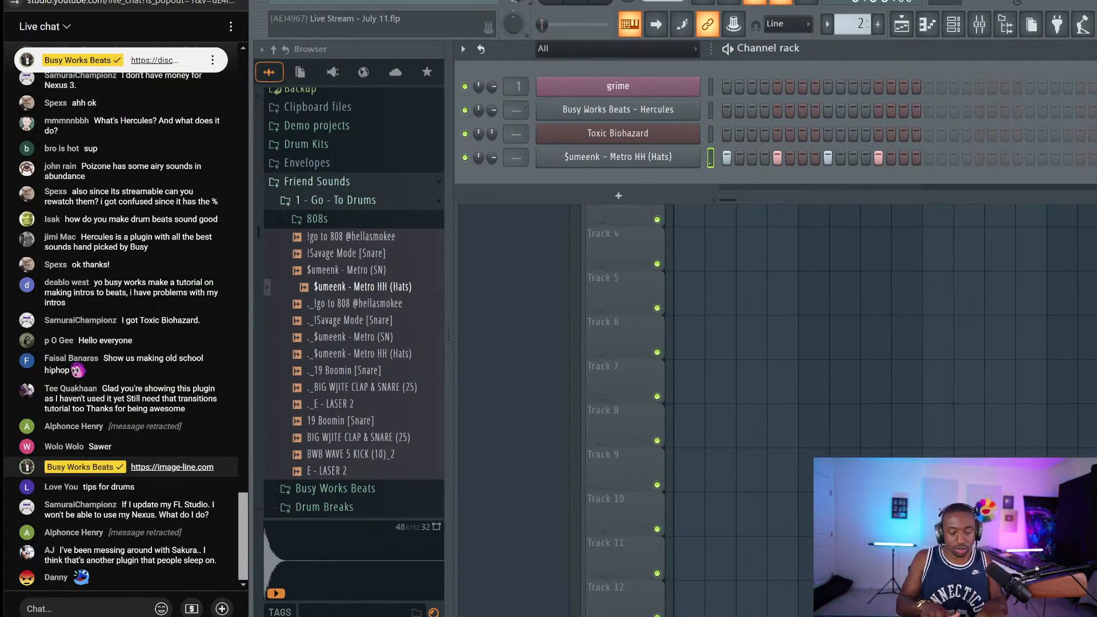
key(ctrl+shift+Right)
key(ctrl+shift+Left)
key(ctrl+shift+Right)
key(ctrl+shift+Right)
key(ctrl+shift+Left)
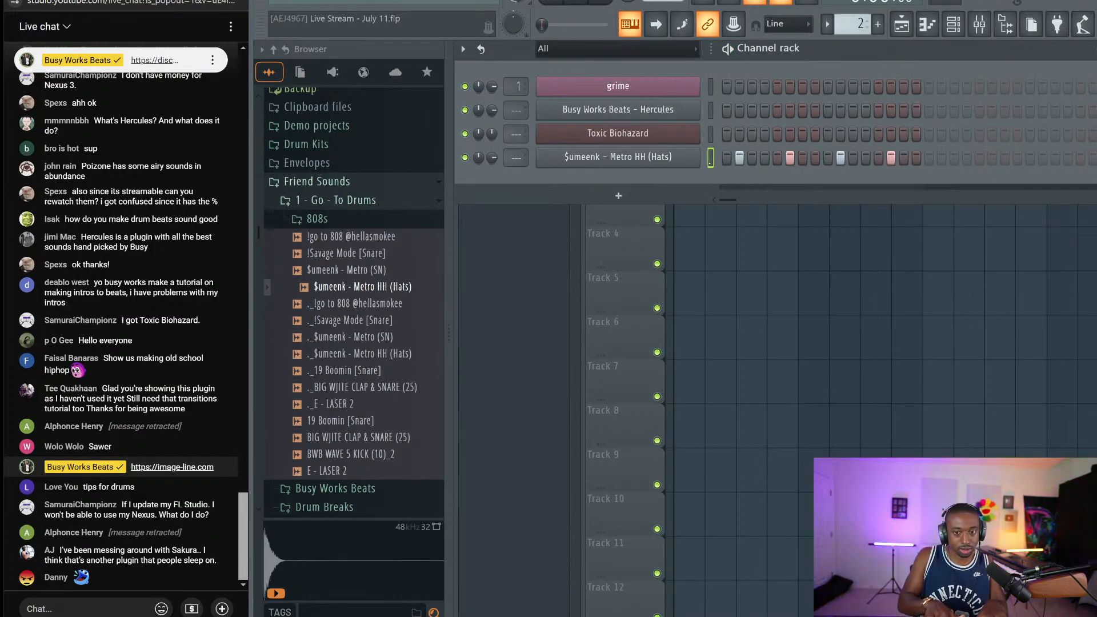
key(ctrl+shift+Left)
key(ctrl+shift+Right)
key(ctrl+shift+Right)
key(ctrl+shift+Left)
key(ctrl+shift+Left)
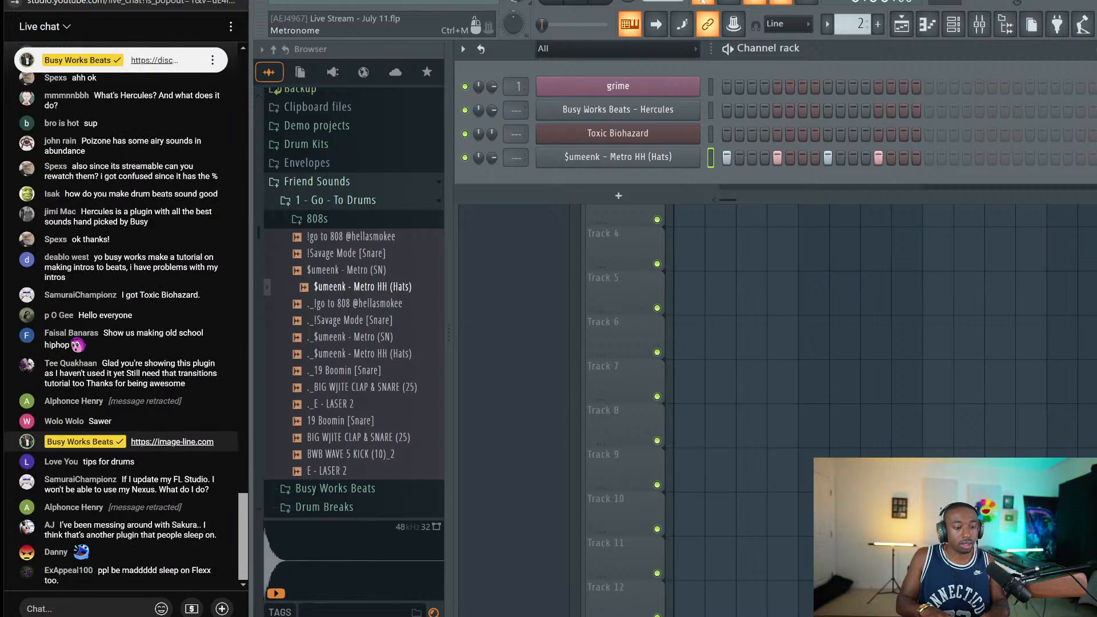
key(ctrl+shift+Right)
key(ctrl+shift+Right)
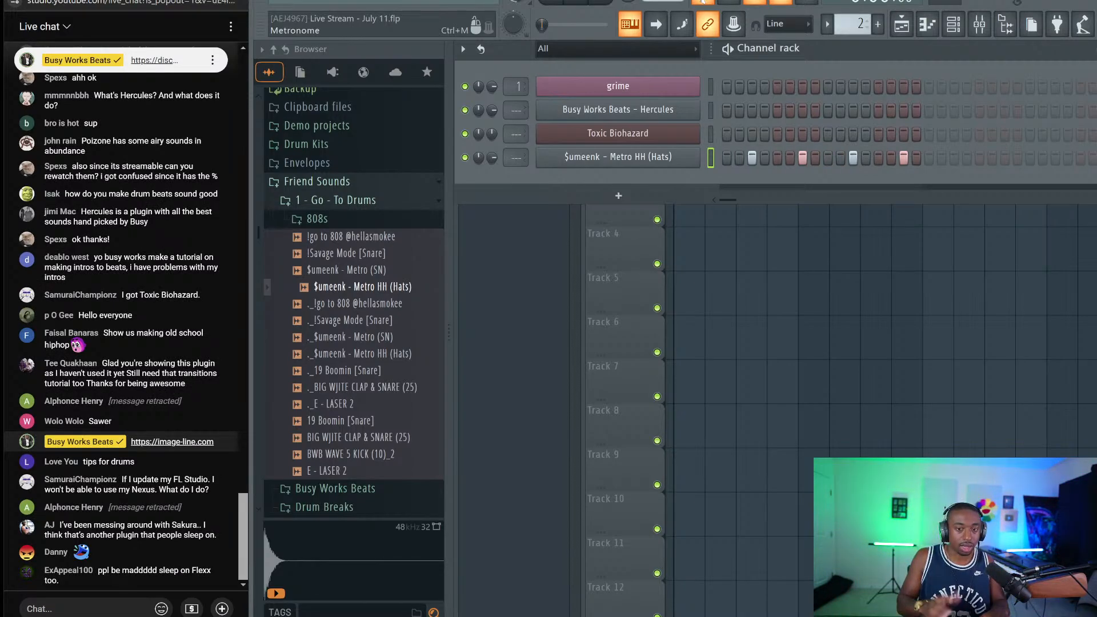
Delete the seven ._ duplicate sample files from the drums folder, then close the channel rack
key(space)
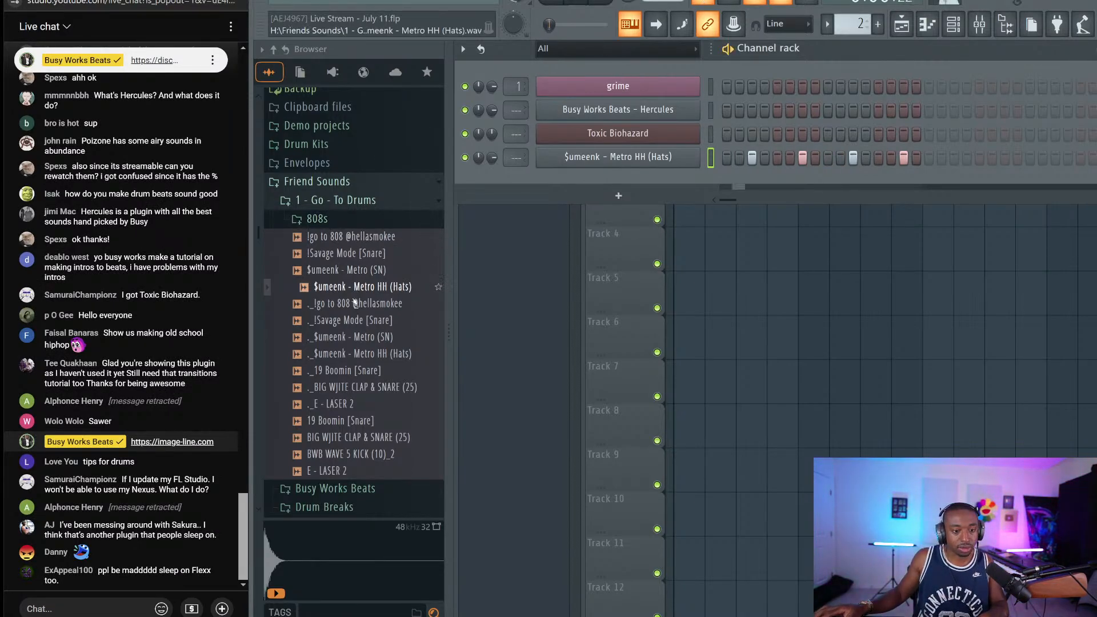
click(354, 304)
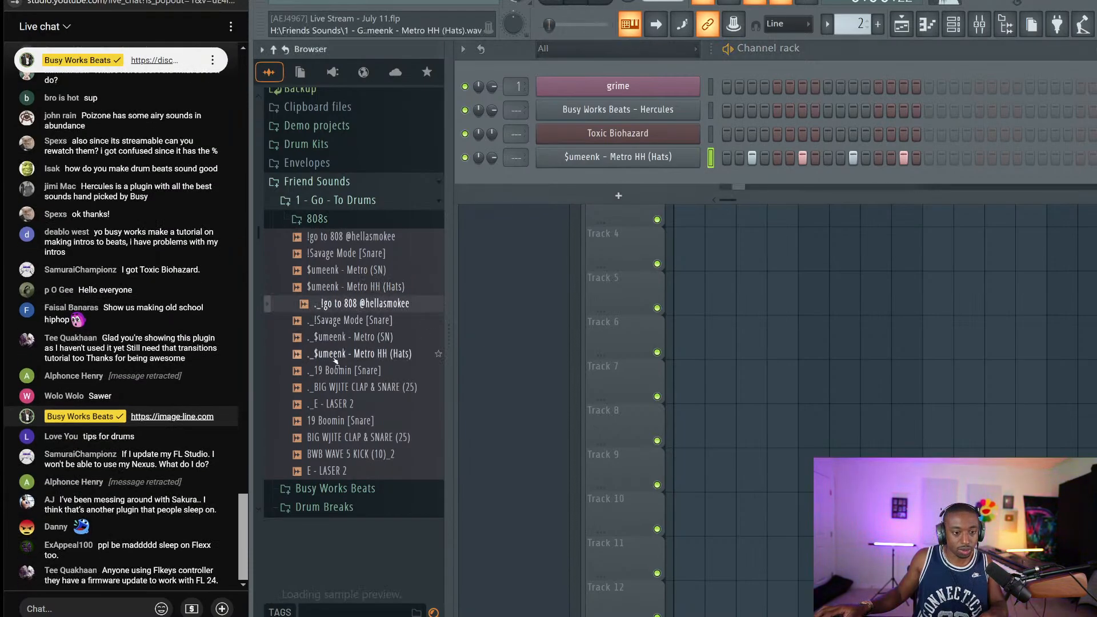
click(337, 404)
right_click(336, 402)
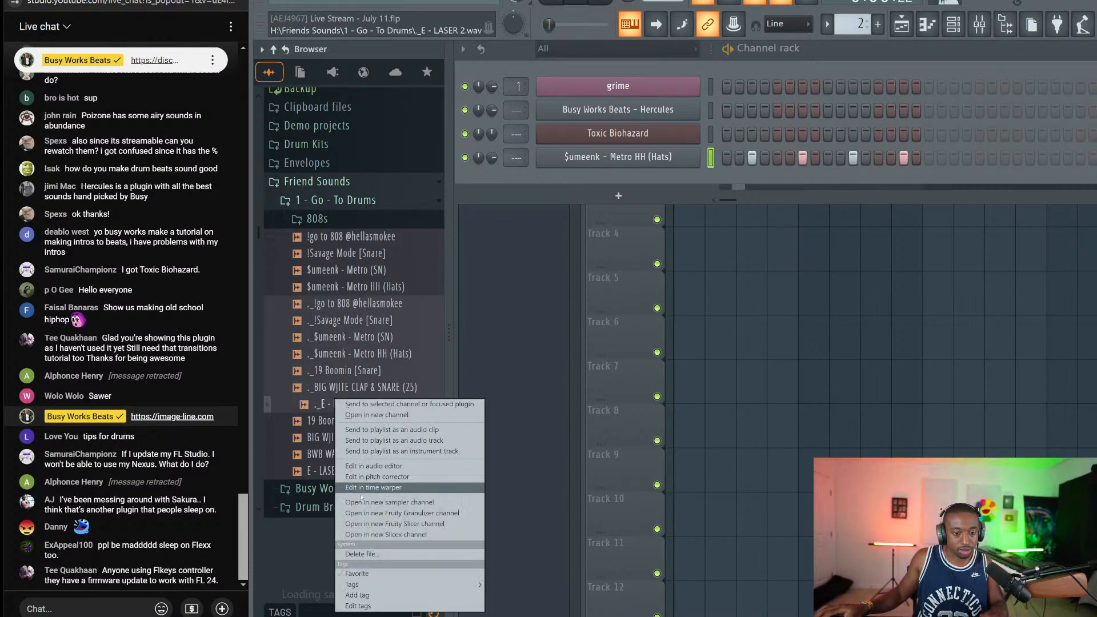
click(379, 555)
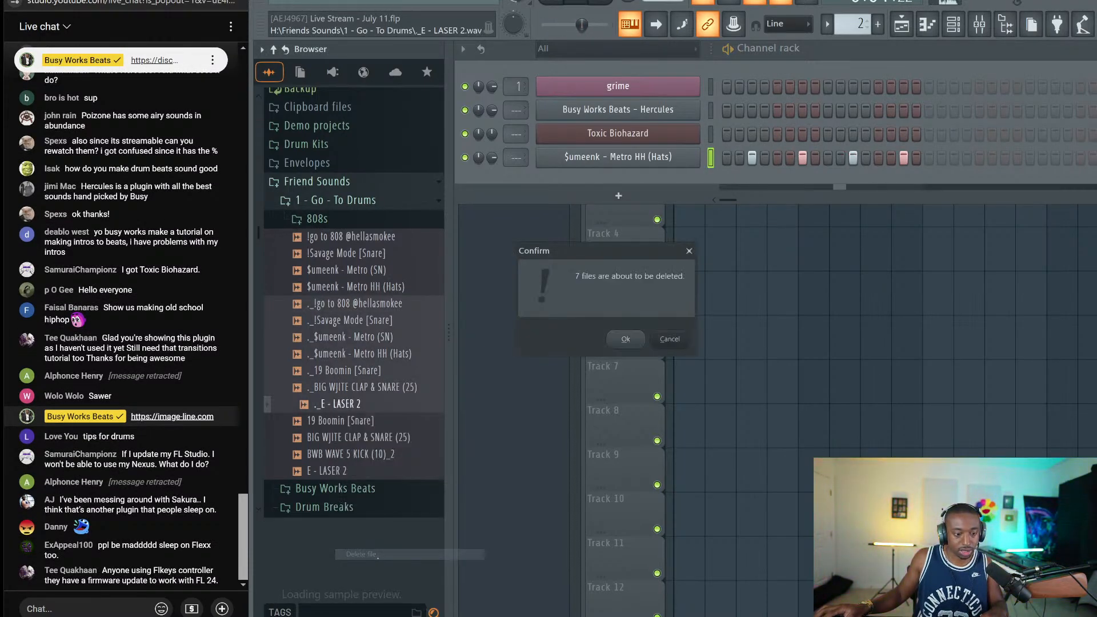
click(626, 338)
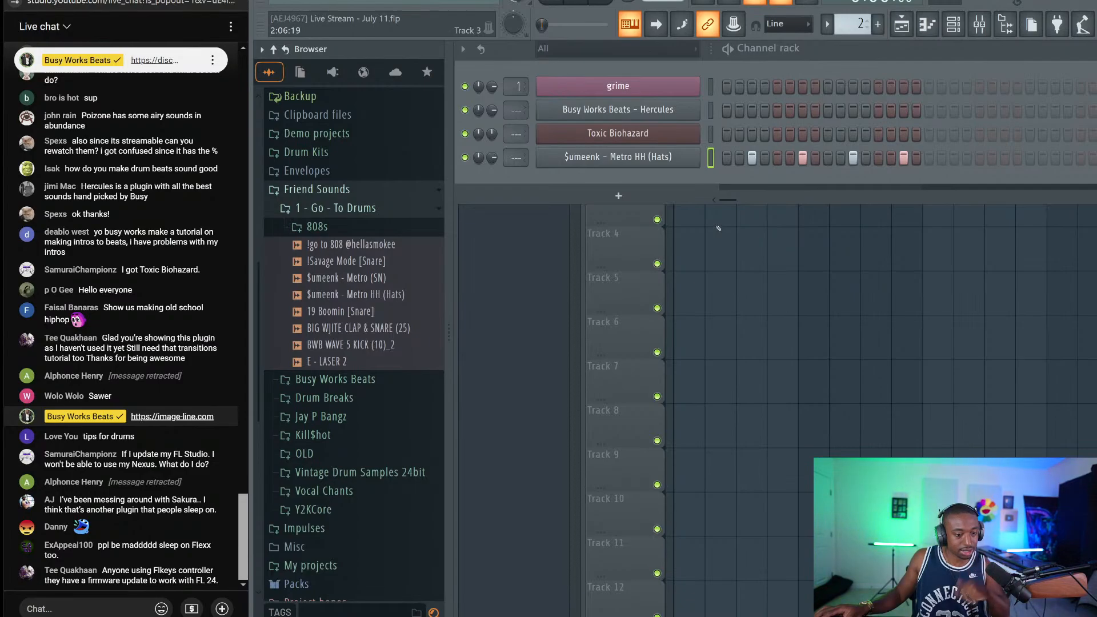
key(F6)
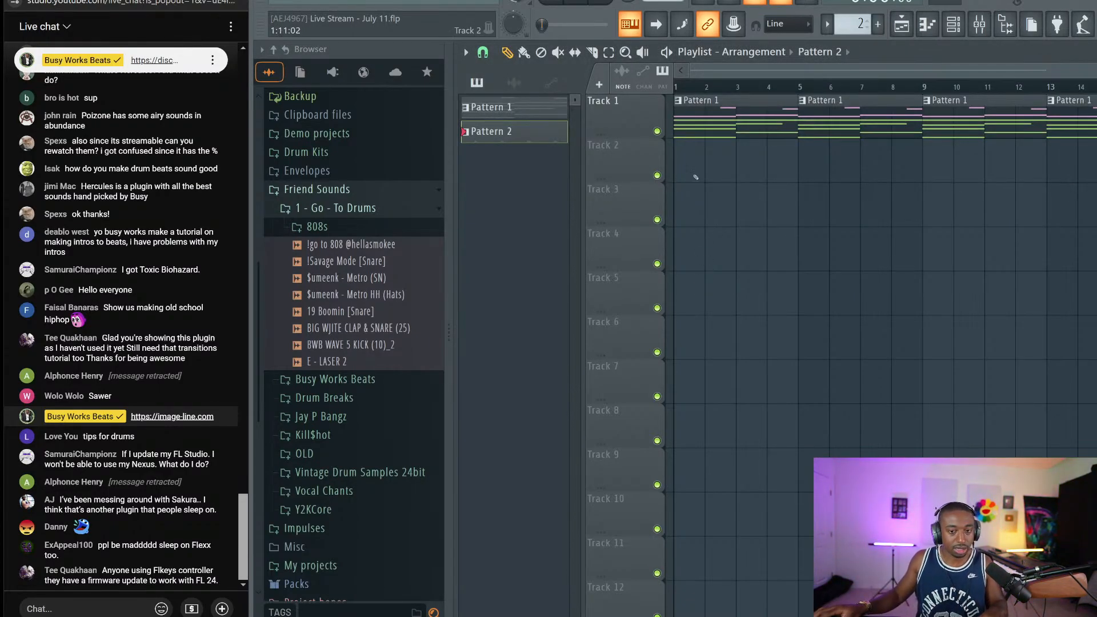
Paint Pattern 2 clips at bars 1–2 of Track 2, repeat them past bar 14, and play
click(686, 163)
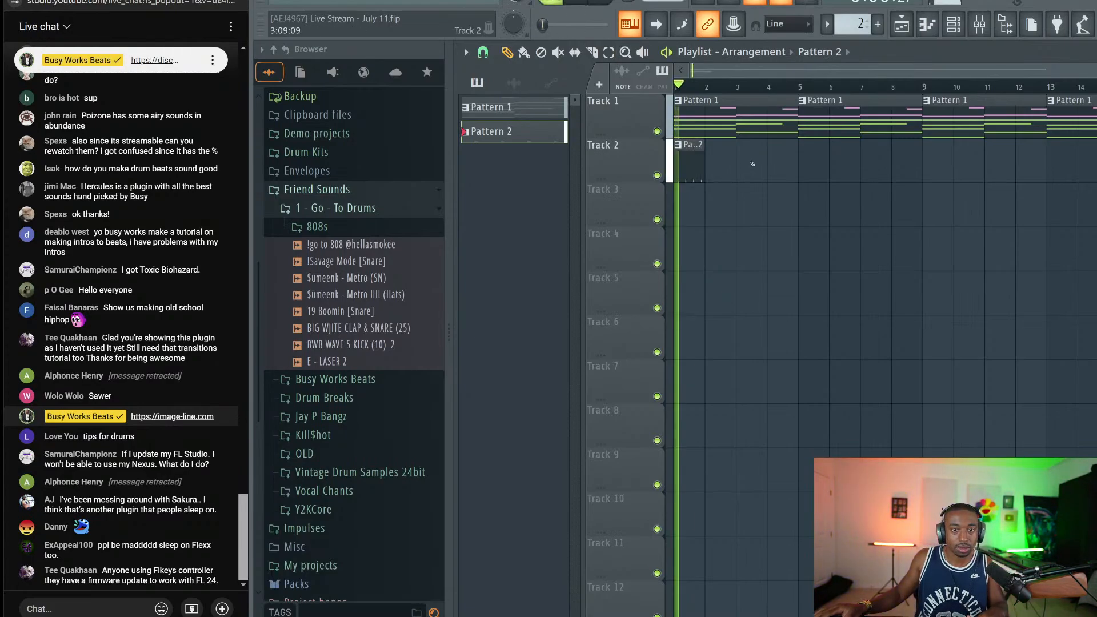
click(720, 163)
drag(689, 135, 764, 183)
key(ctrl+b)
key(ctrl+b)
key(ctrl+b)
key(ctrl+b)
key(ctrl+b)
key(ctrl+b)
key(ctrl+b)
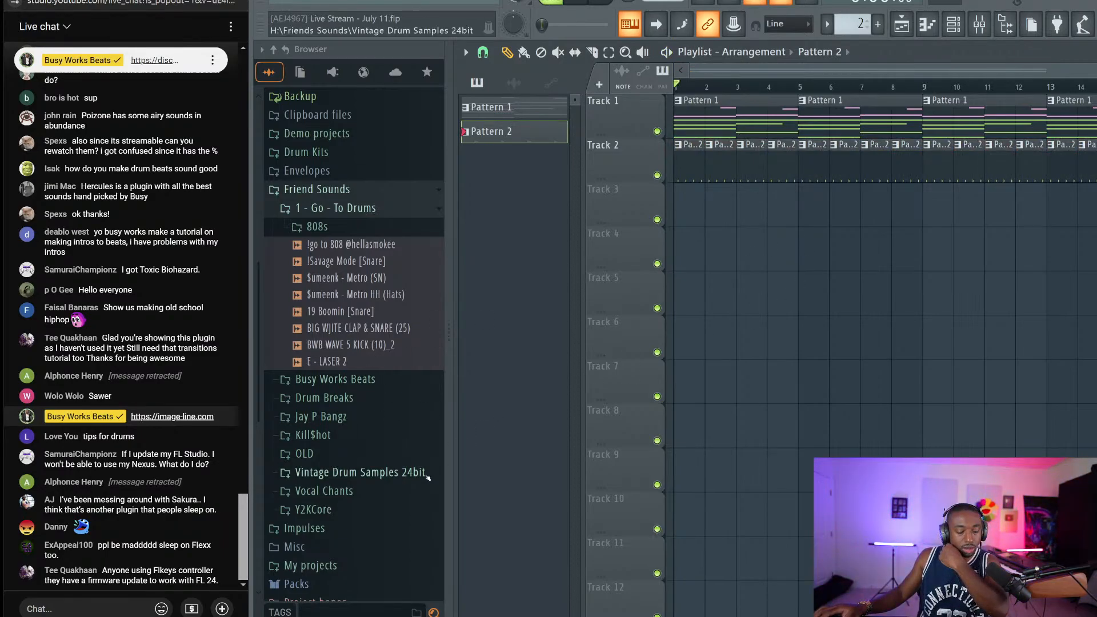
click(954, 26)
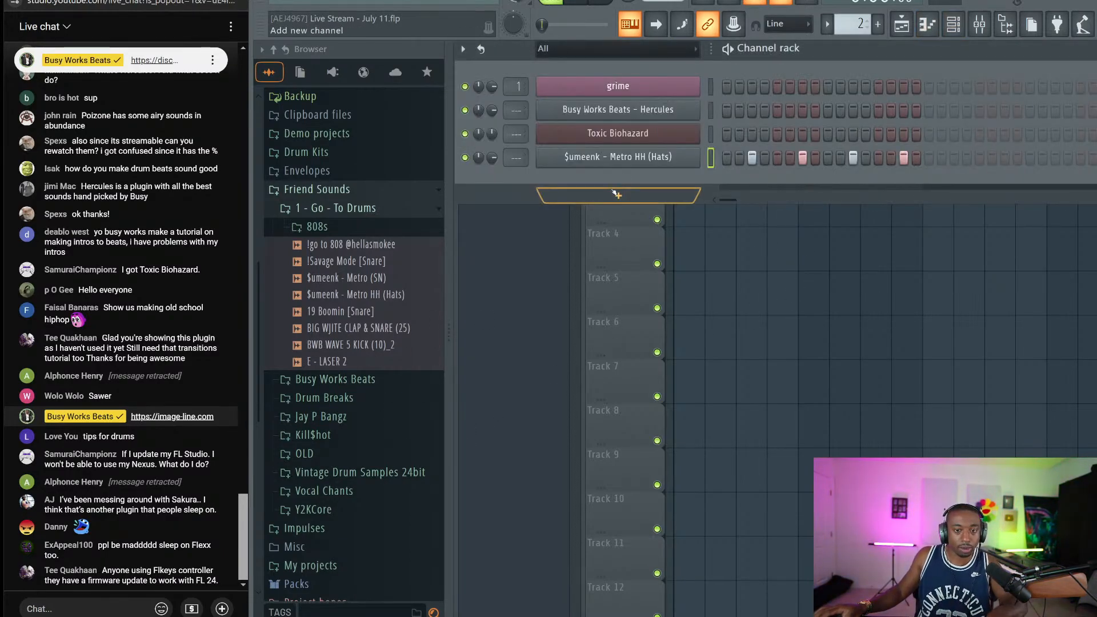
key(space)
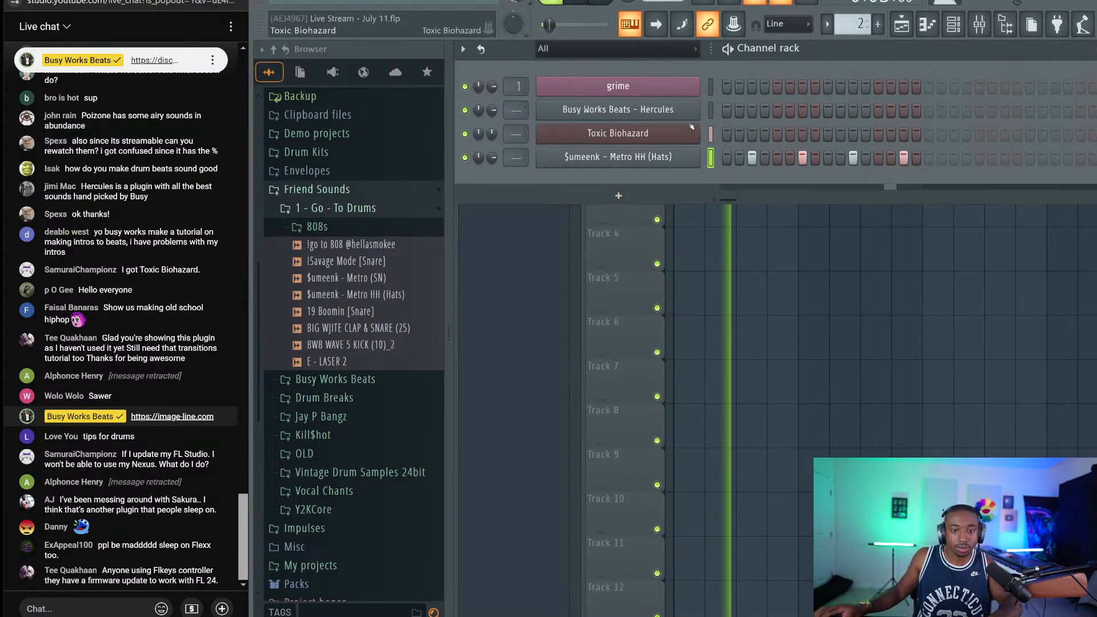
Switch to a new empty Pattern 3 and browse the grime Serum's preset categories
key(KP_Add)
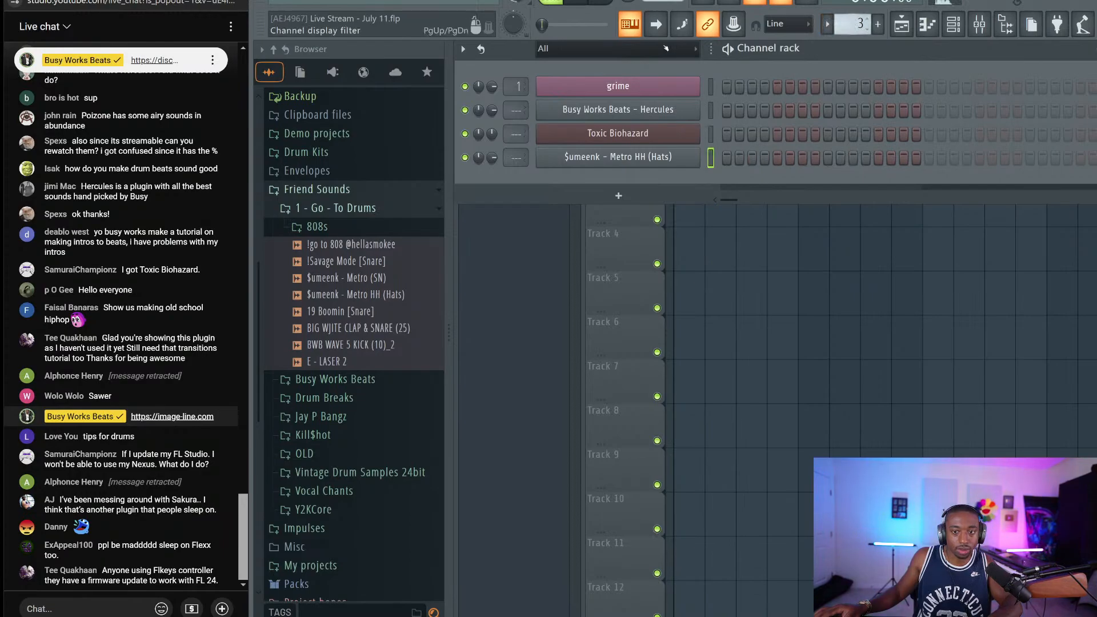
click(680, 86)
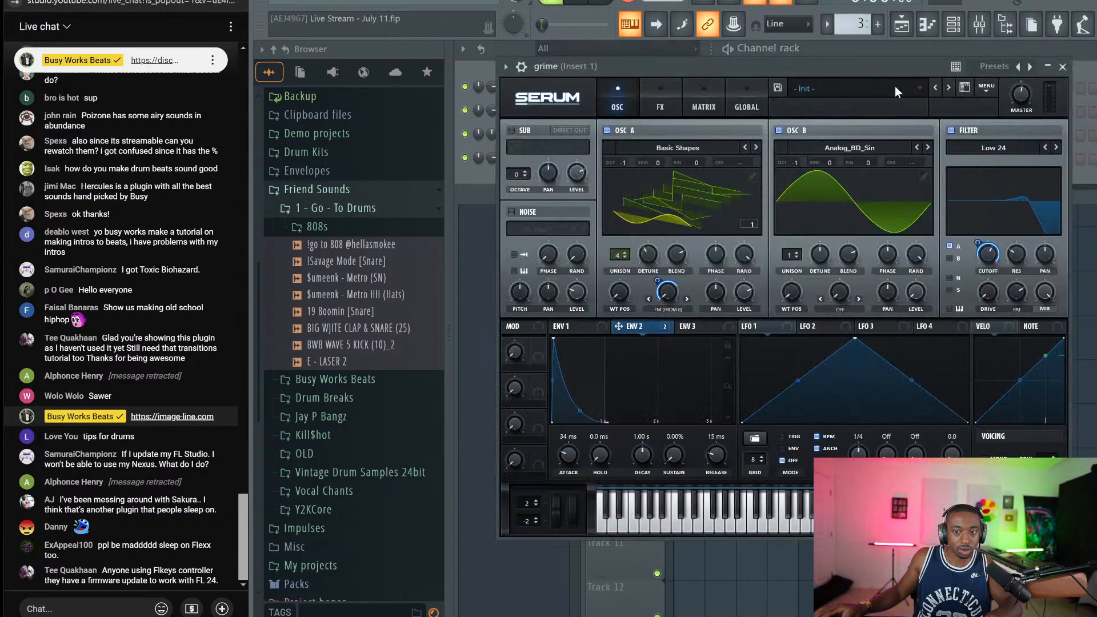
click(896, 87)
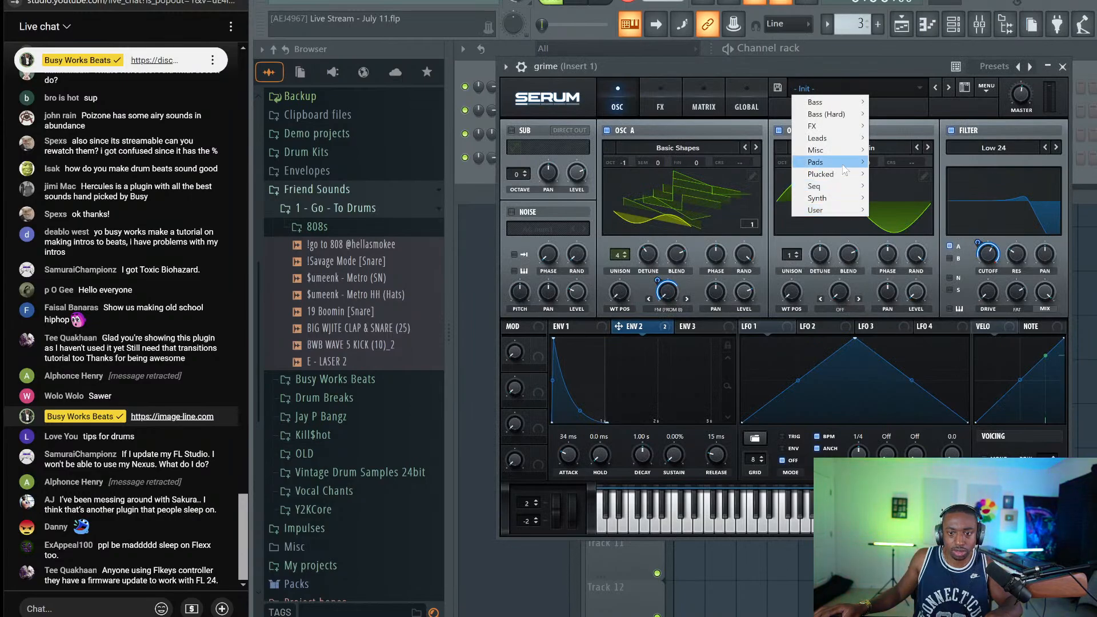
mouse_move(851, 105)
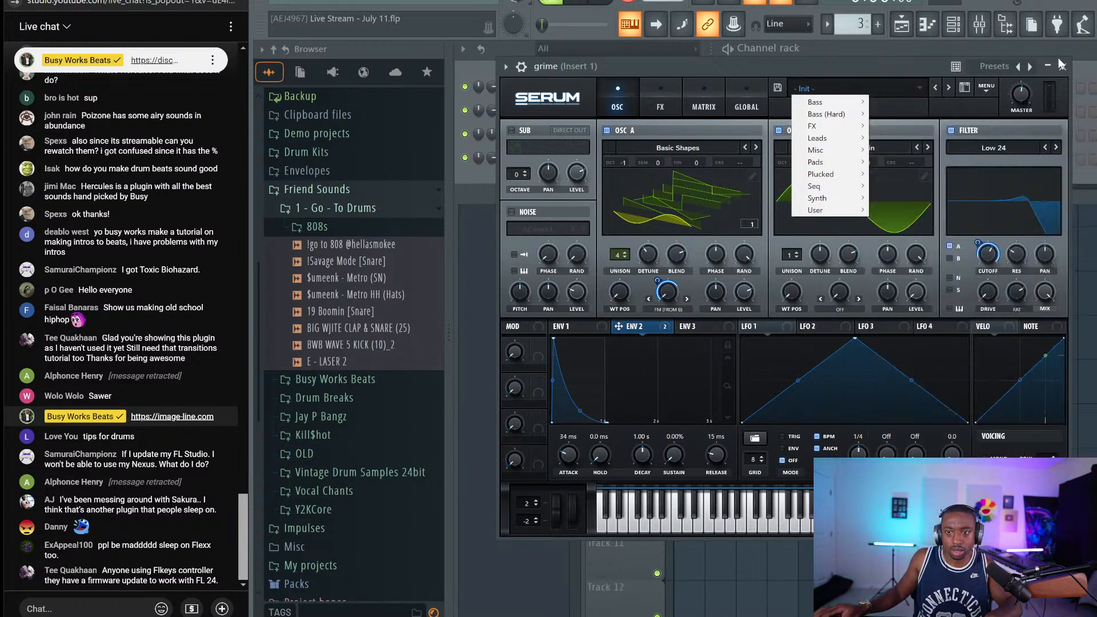
click(1062, 65)
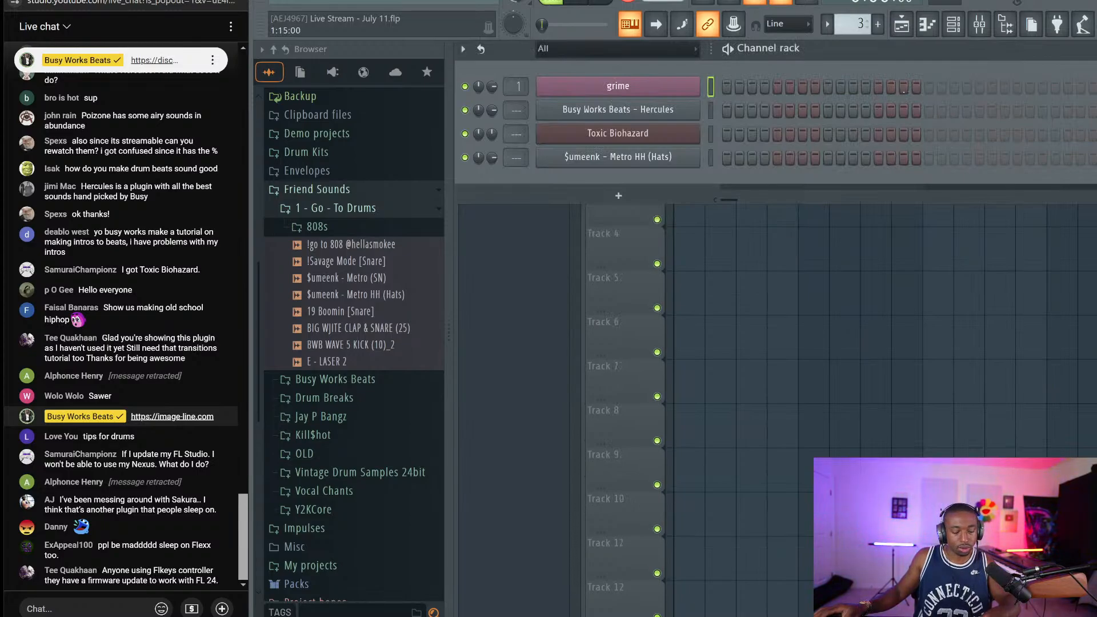
key(b)
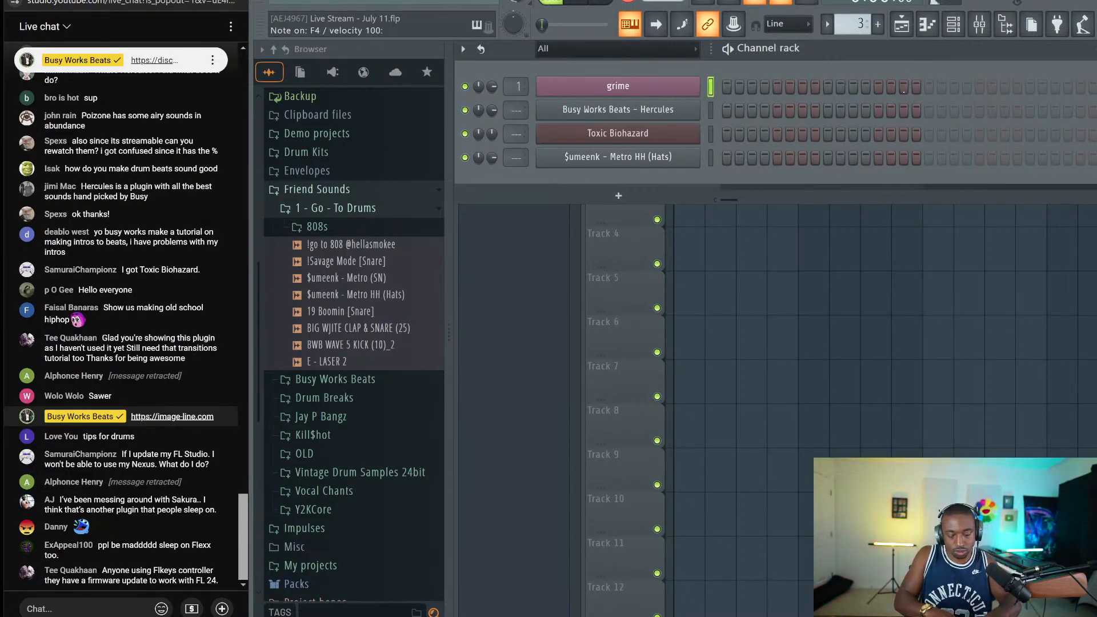
key(F5)
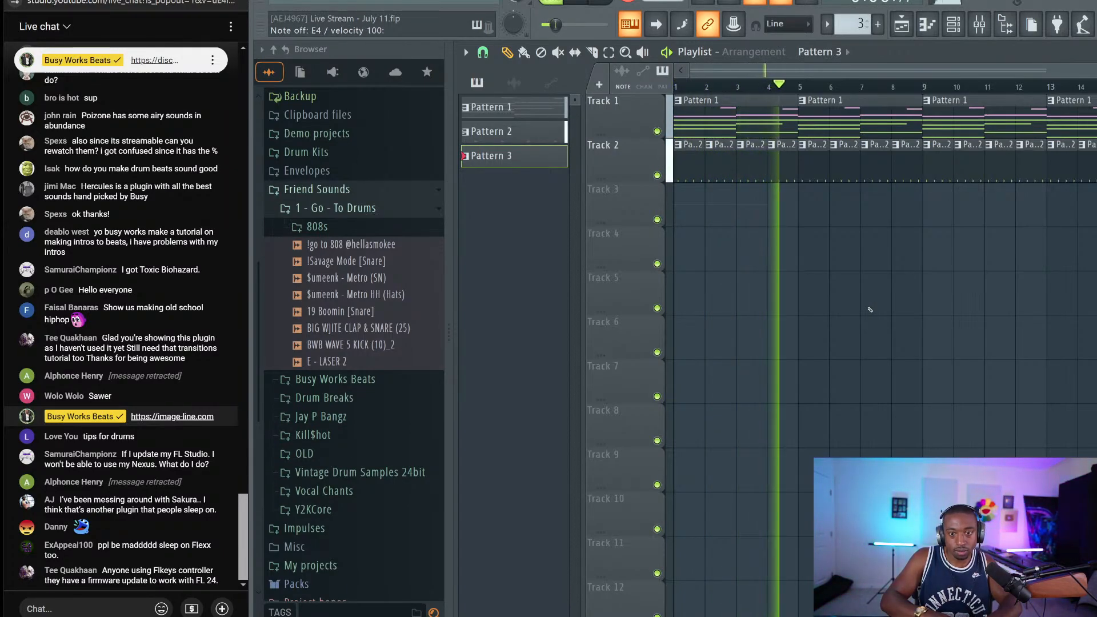
Paint Pattern 3 on Track 3, stretch it to bar 5, and open its piano roll
key(space)
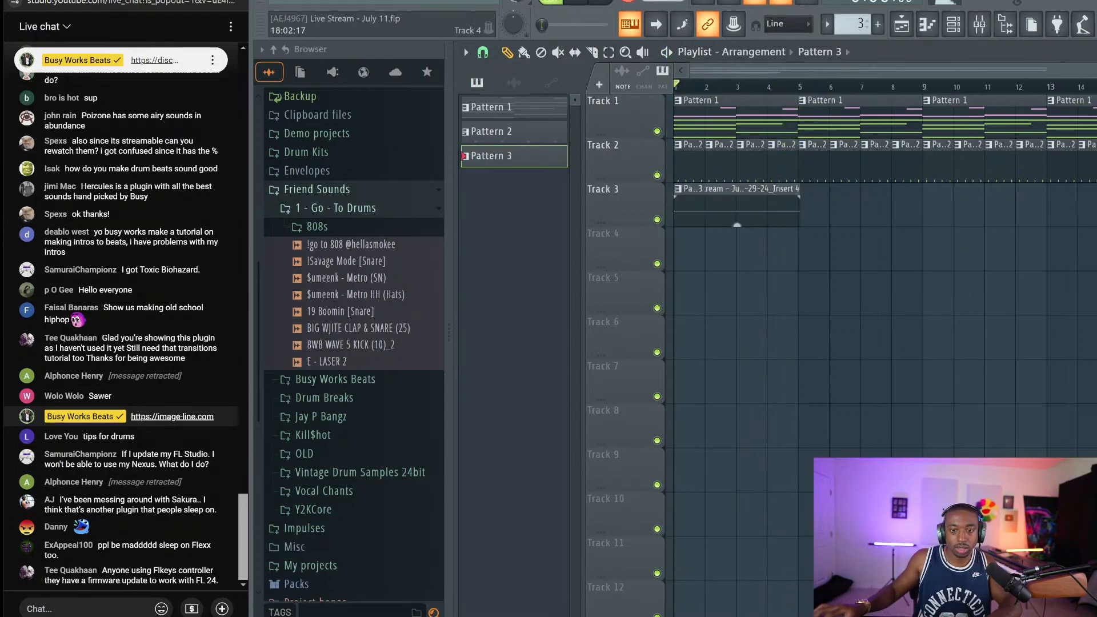
click(771, 202)
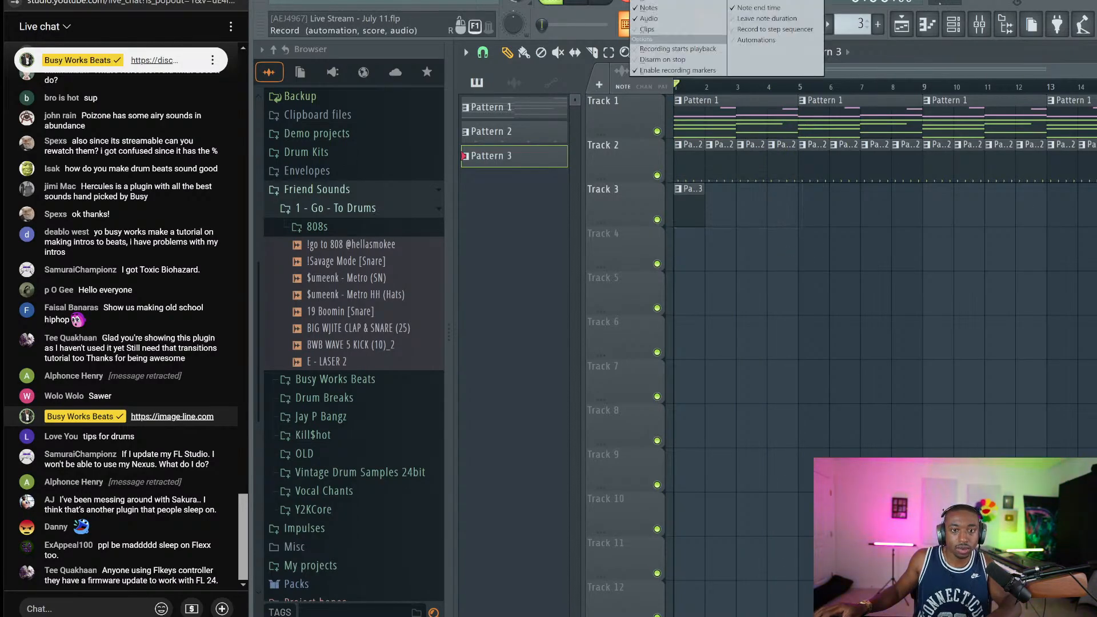
drag(705, 207, 797, 207)
double_click(730, 220)
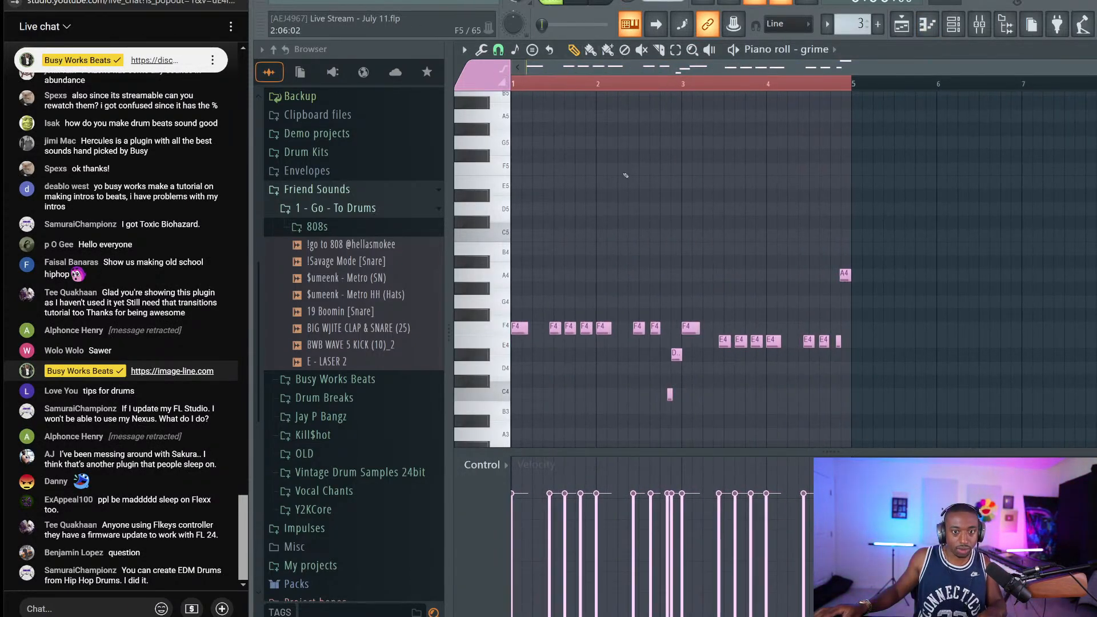
Audition the grime melody an octave higher, then move it back down an octave
key(ctrl+Up)
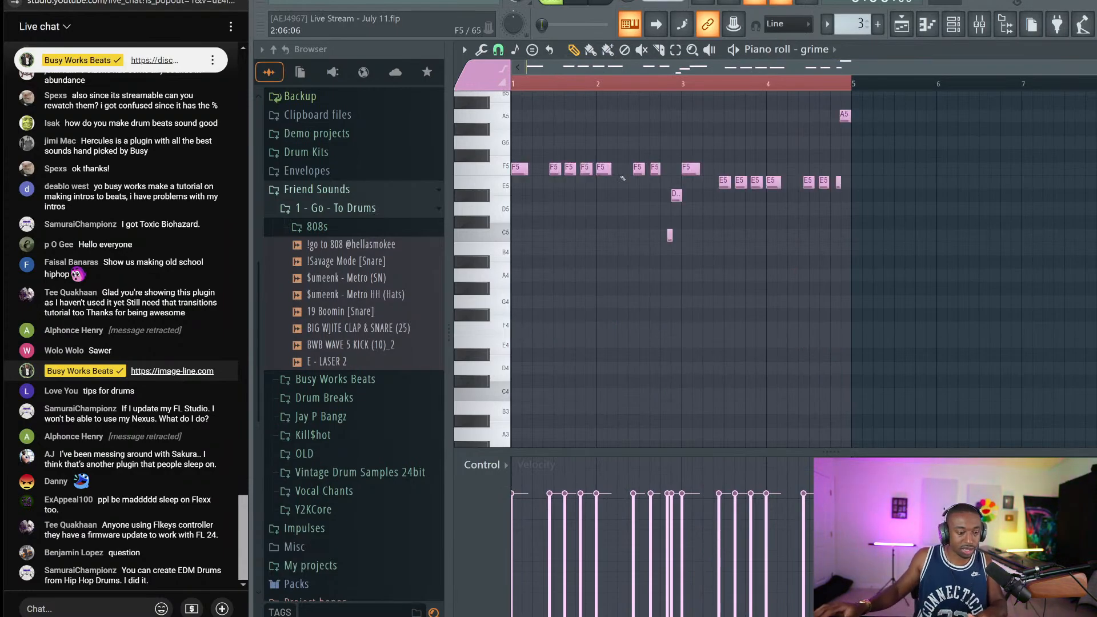
key(space)
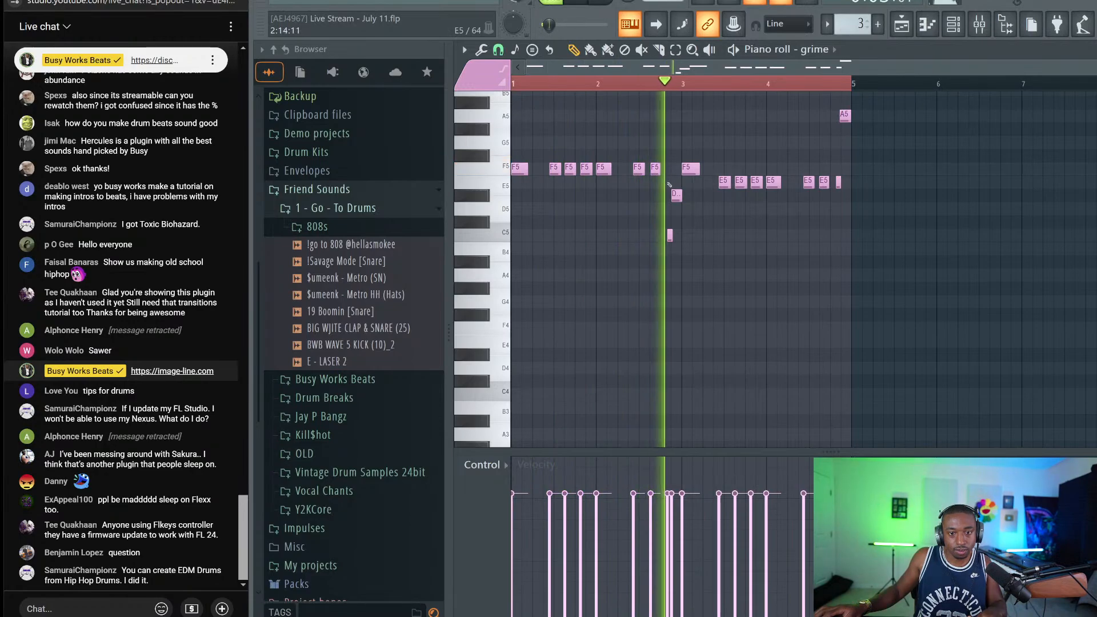
key(space)
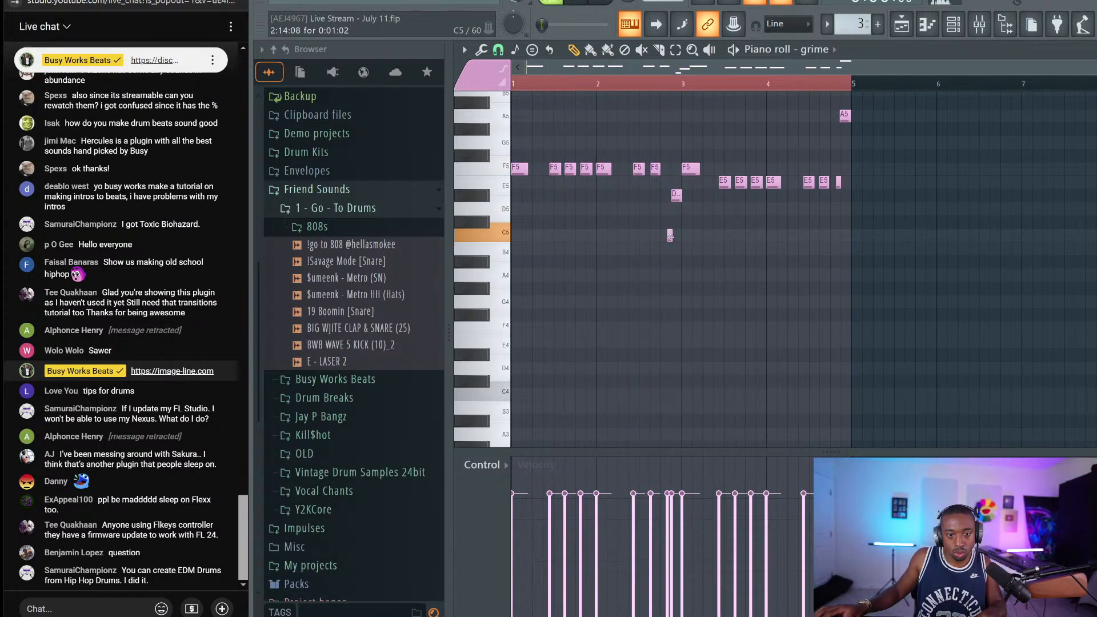
key(space)
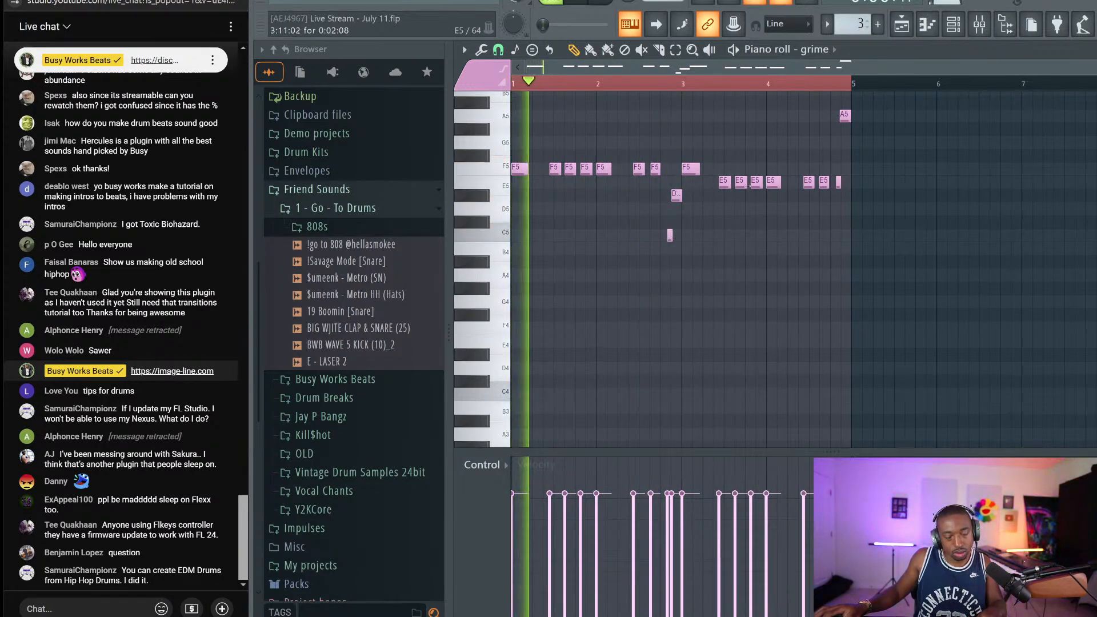
drag(875, 198, 729, 95)
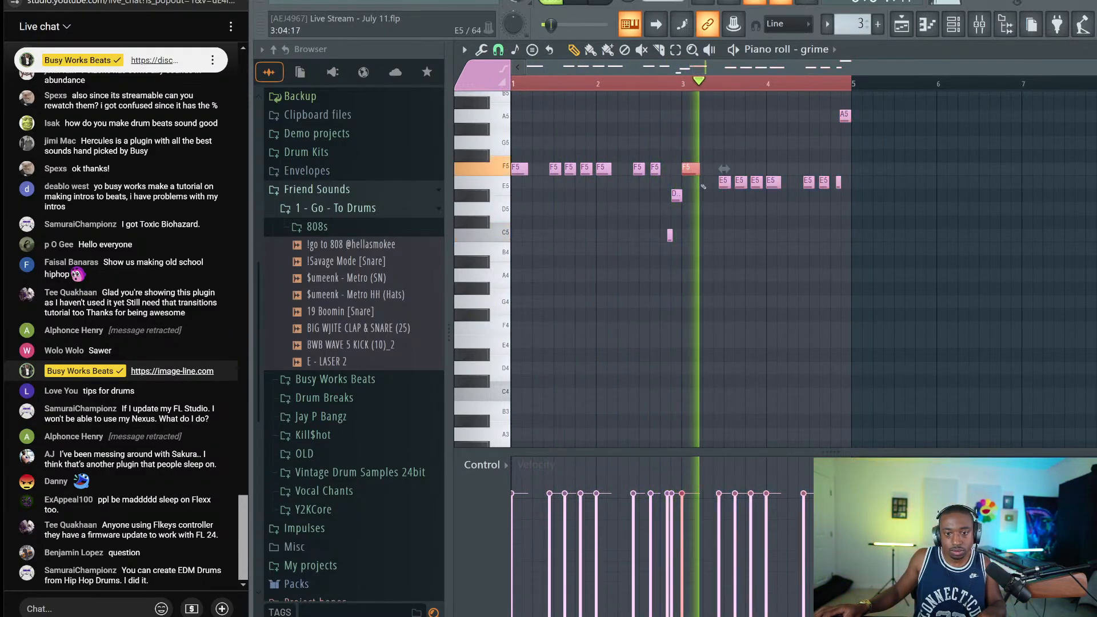
key(space)
key(space)
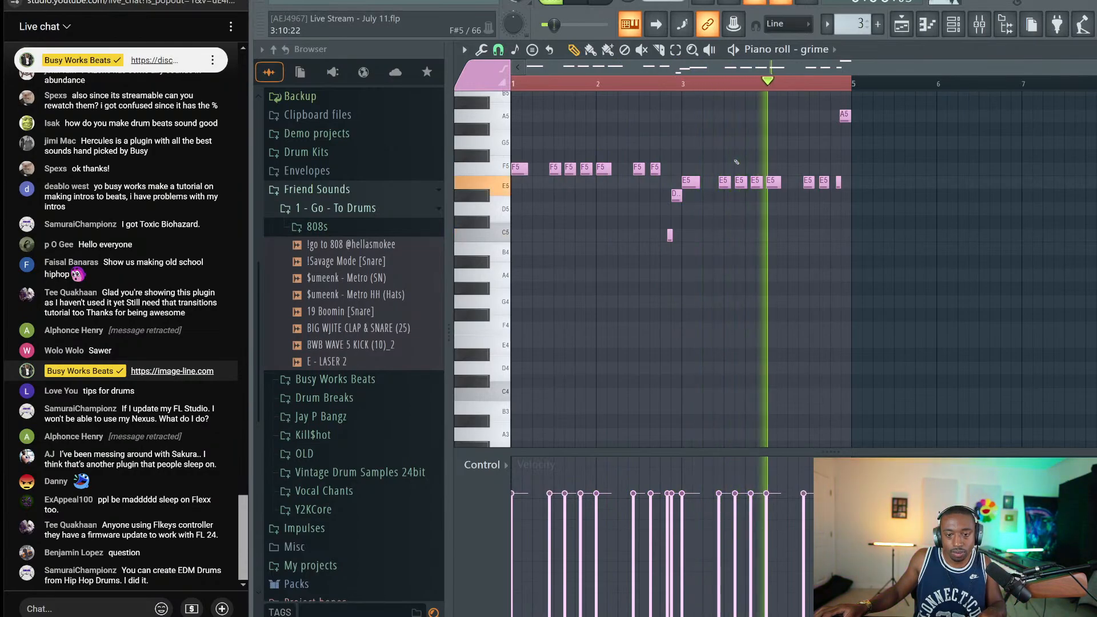
key(space)
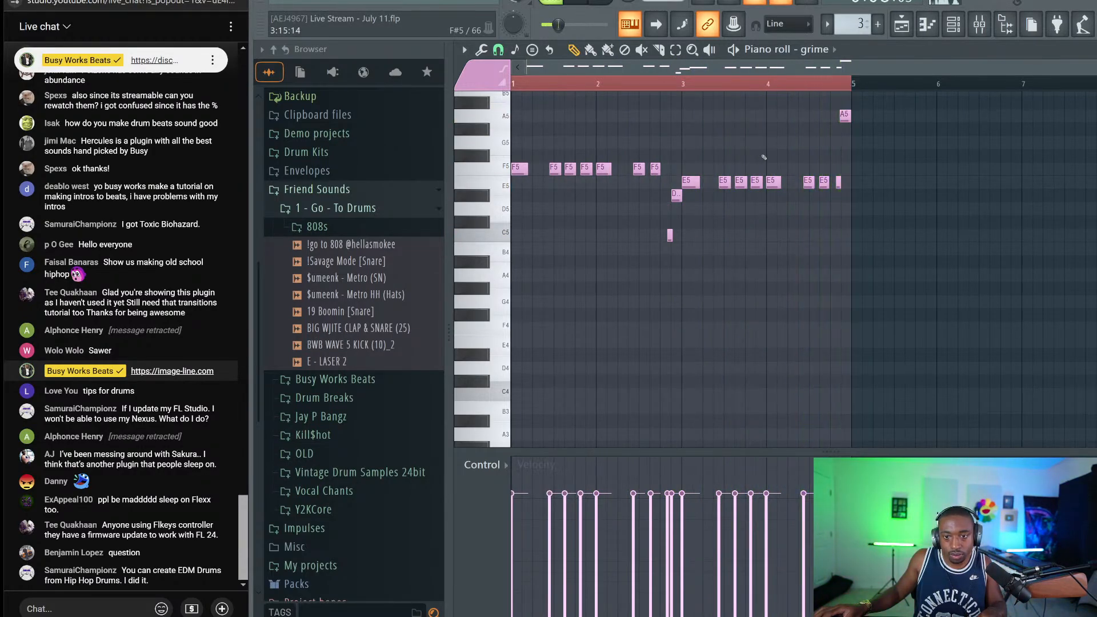
click(685, 84)
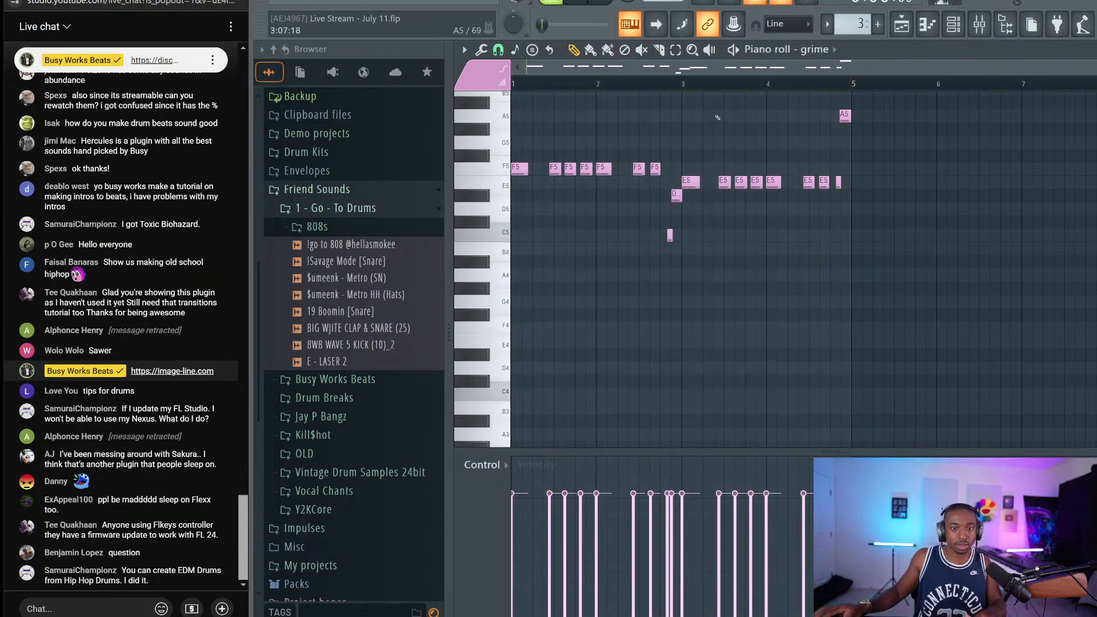
key(ctrl+Down)
key(space)
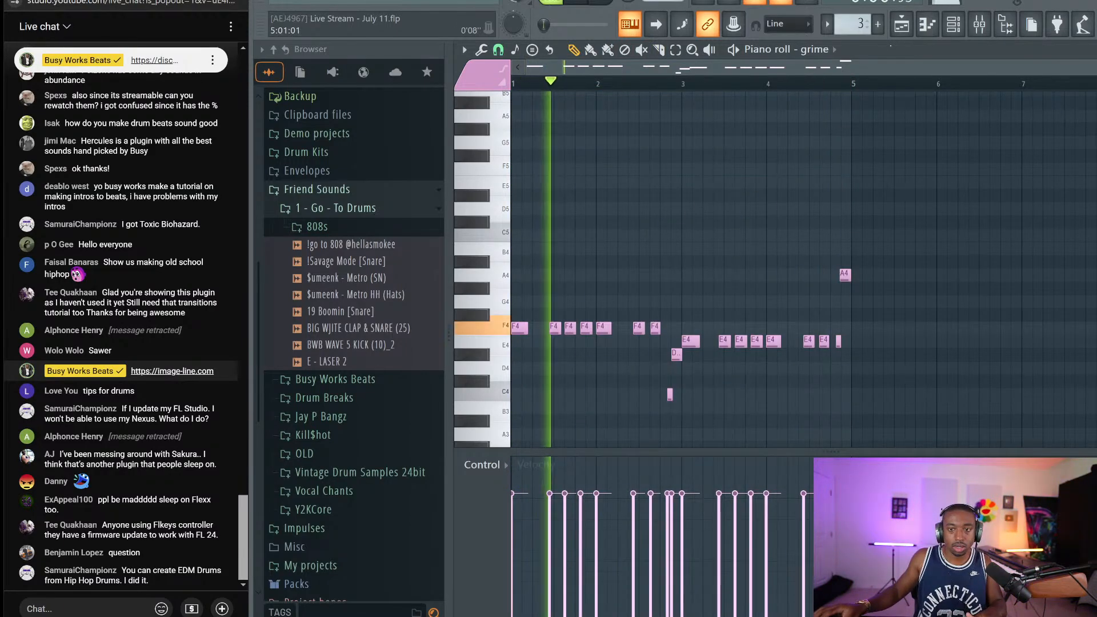
Raise the grime Serum's oscillator B octave from -1 to 0
key(F6)
click(651, 93)
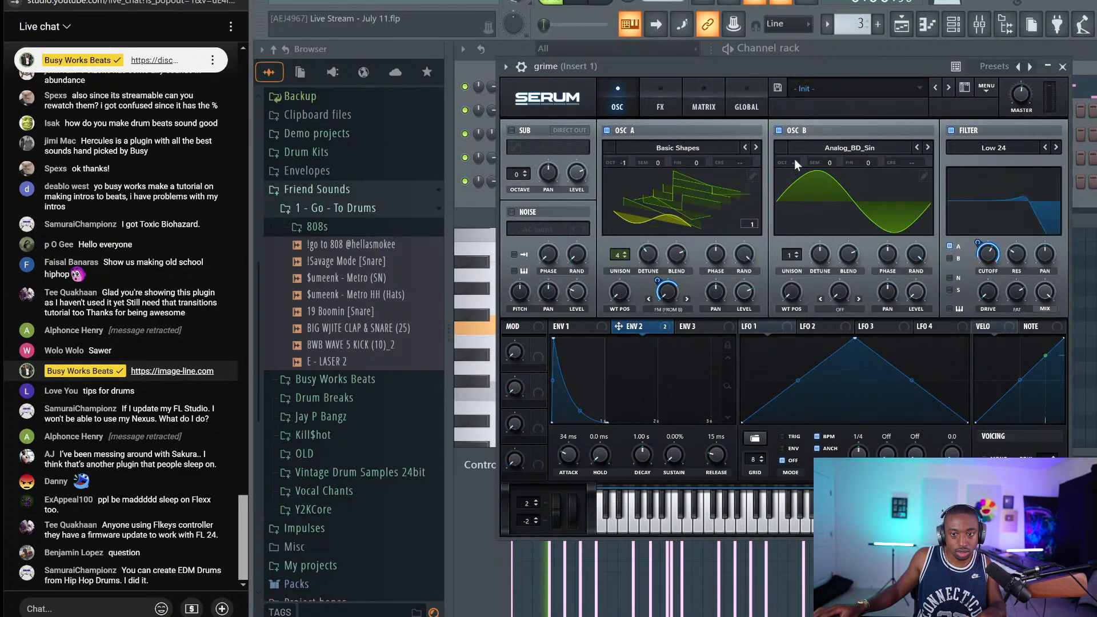
drag(794, 161, 799, 155)
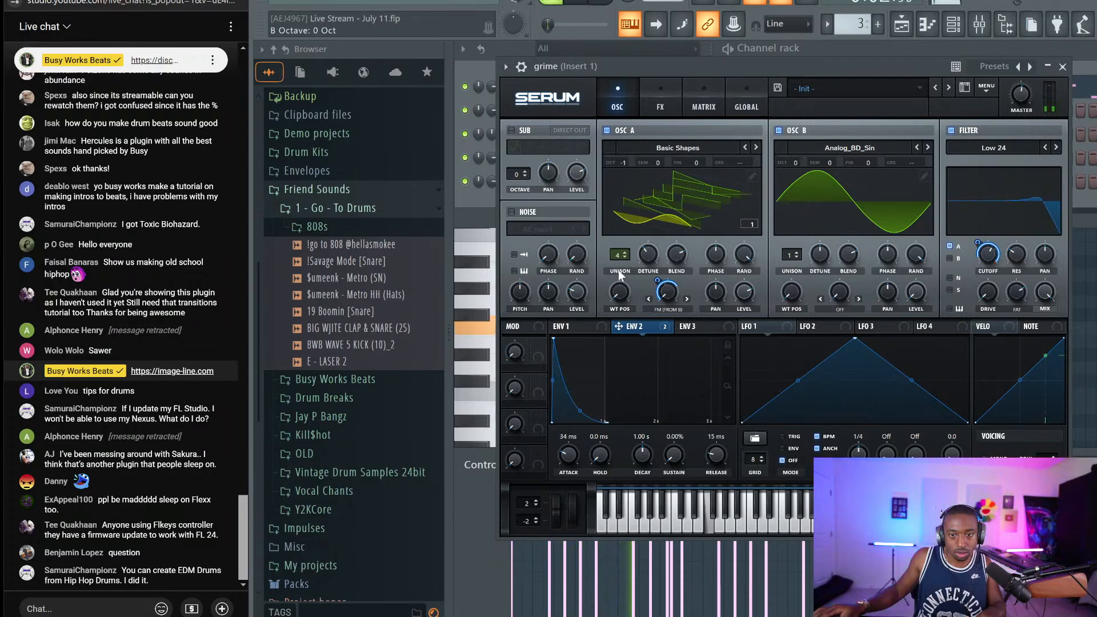
Lower OSC A warp, set ENV 2 decay to 494 ms and cutoff to ~2022 Hz, then close Serum
scroll(658, 280, down, 5)
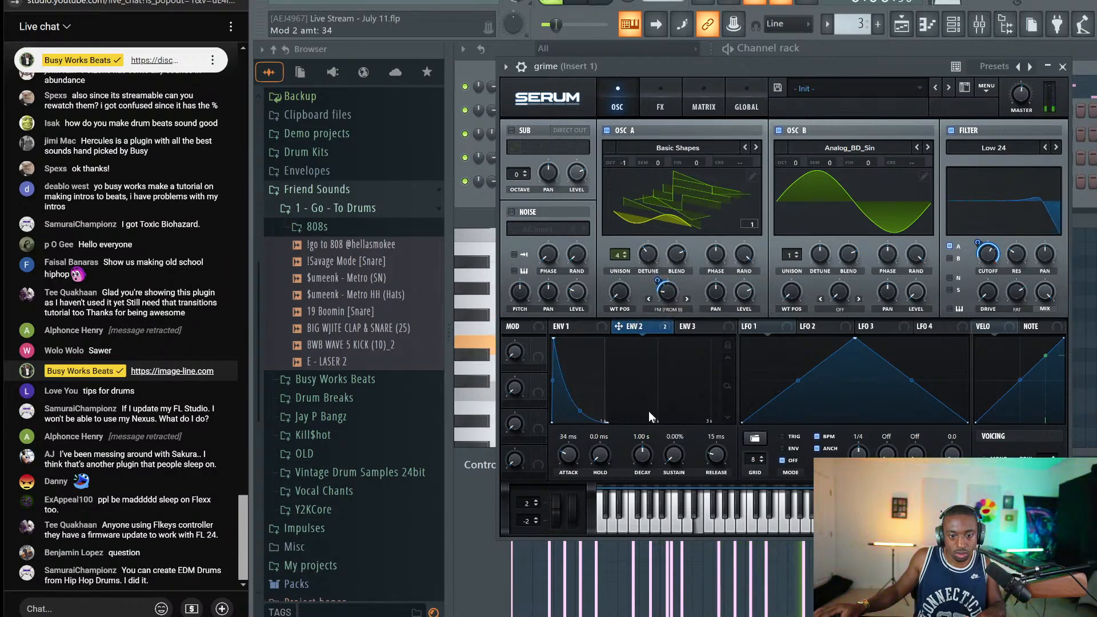
scroll(643, 454, down, 5)
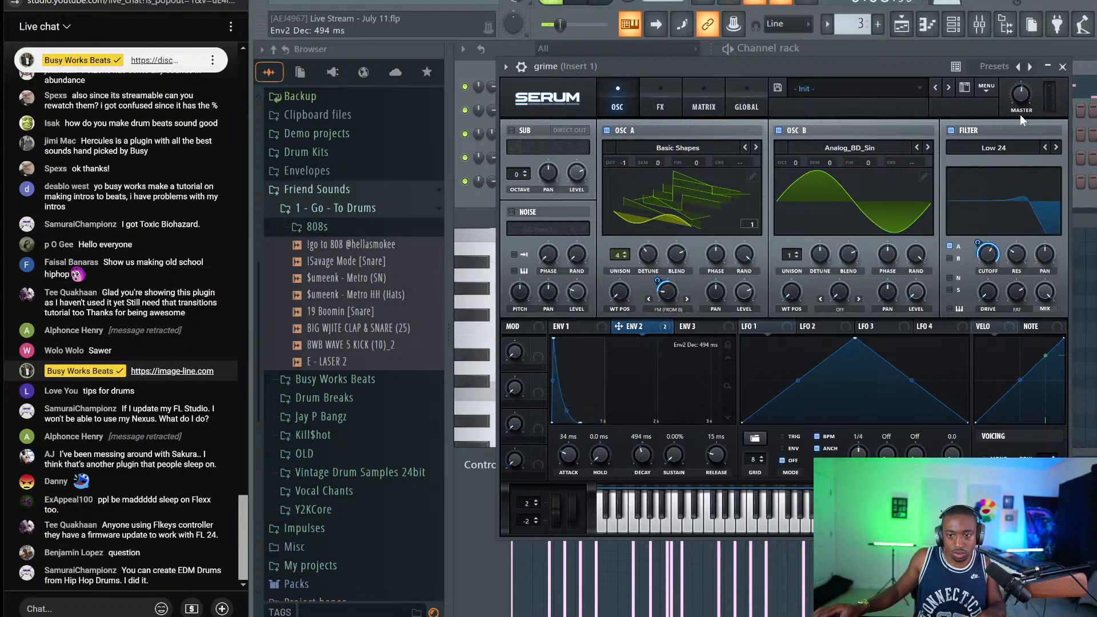
scroll(987, 255, down, 3)
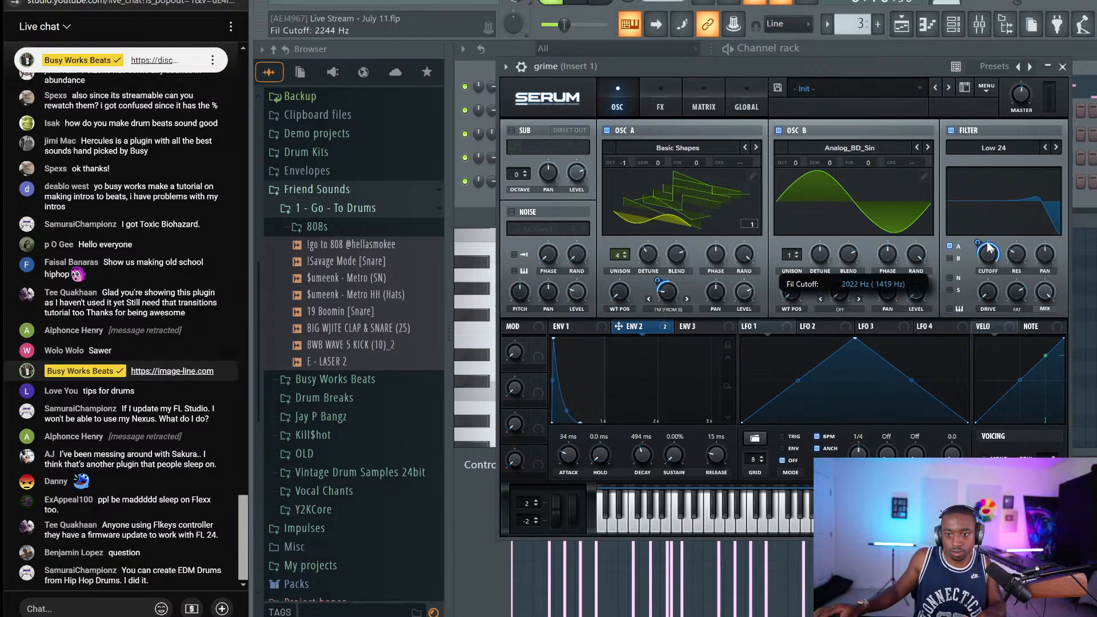
click(1063, 67)
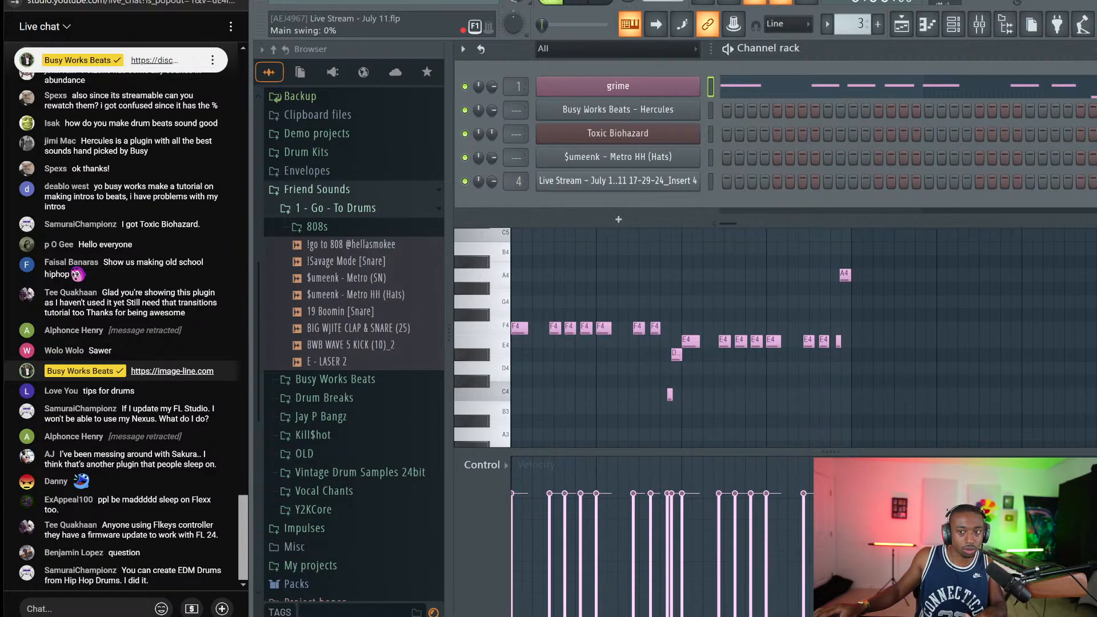
Turn up the Main swing knob and play the beat to hear the swing
drag(514, 24, 513, 19)
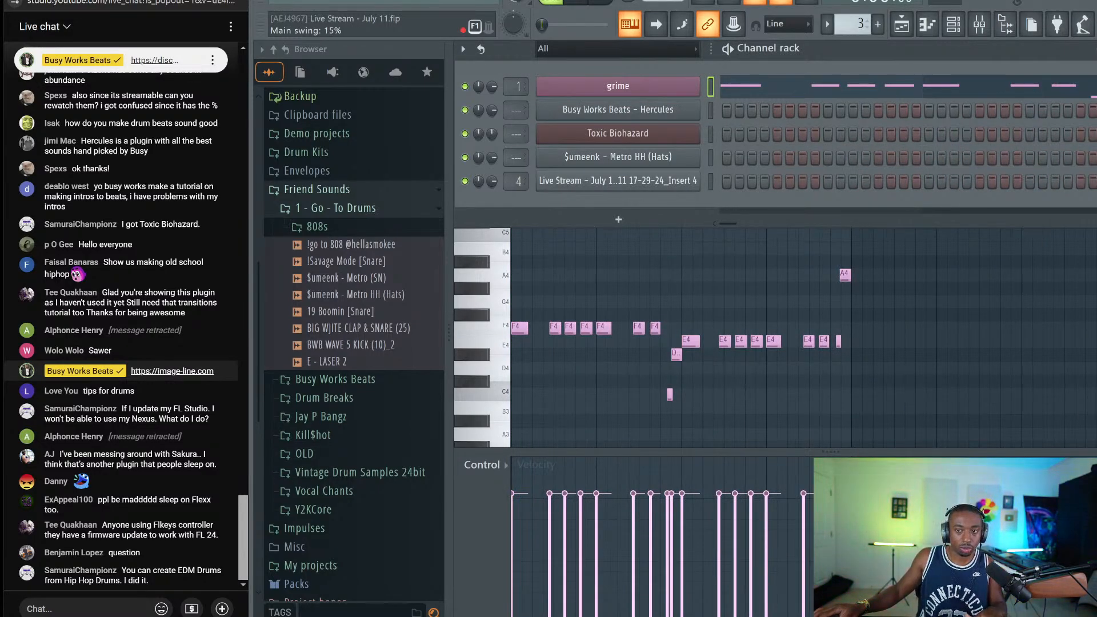
click(954, 24)
click(954, 24)
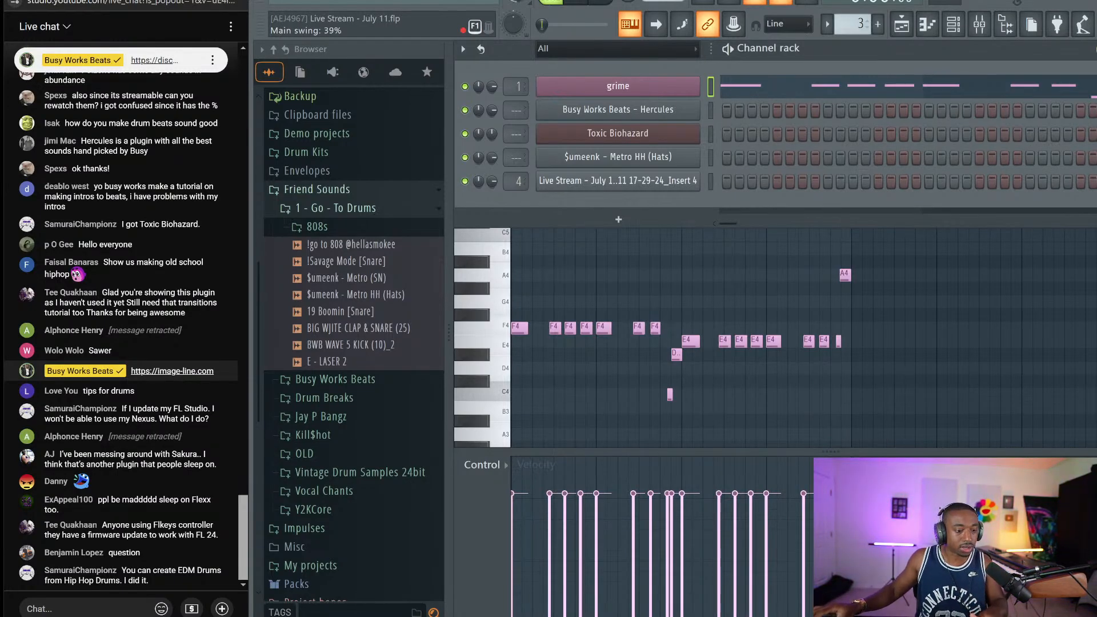
key(space)
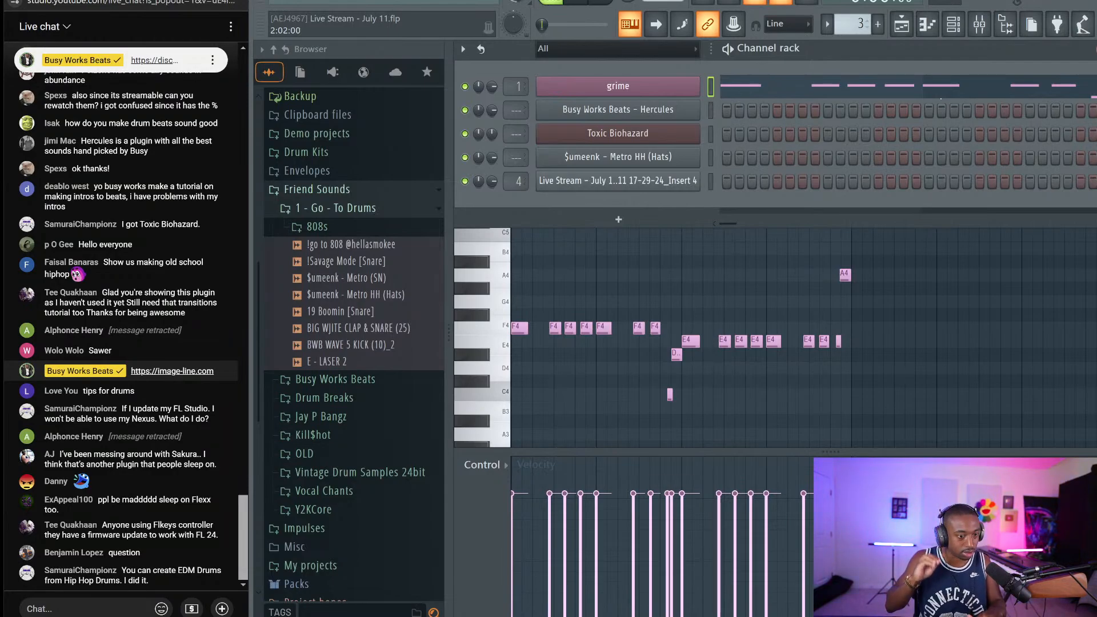
Quantize the grime melody notes with Alt+Q and reopen the grime Serum synth
click(975, 83)
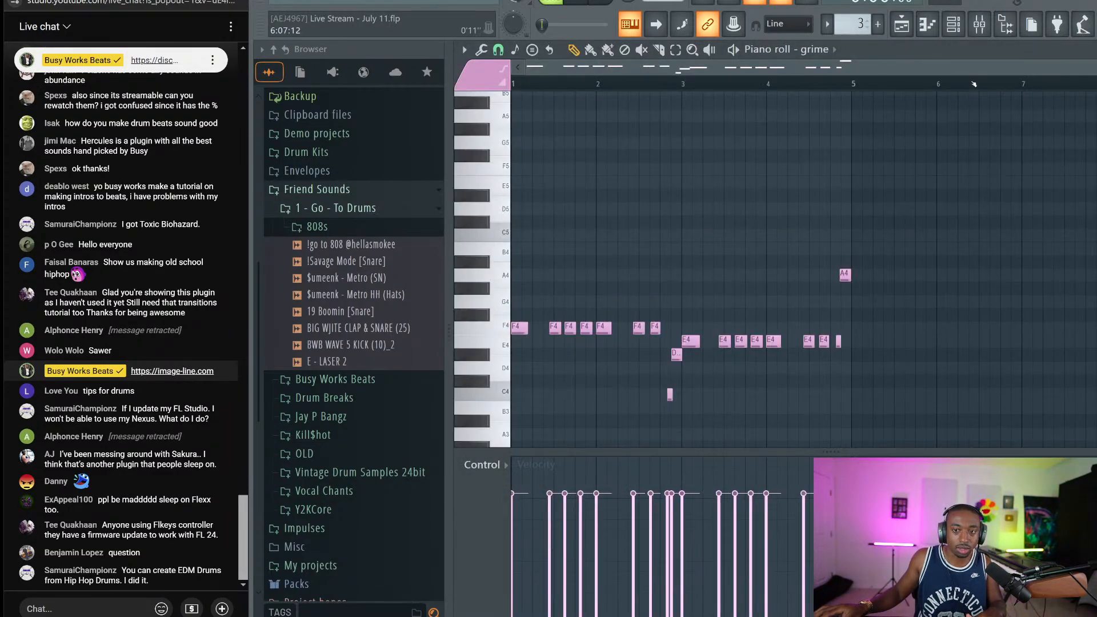
key(alt+q)
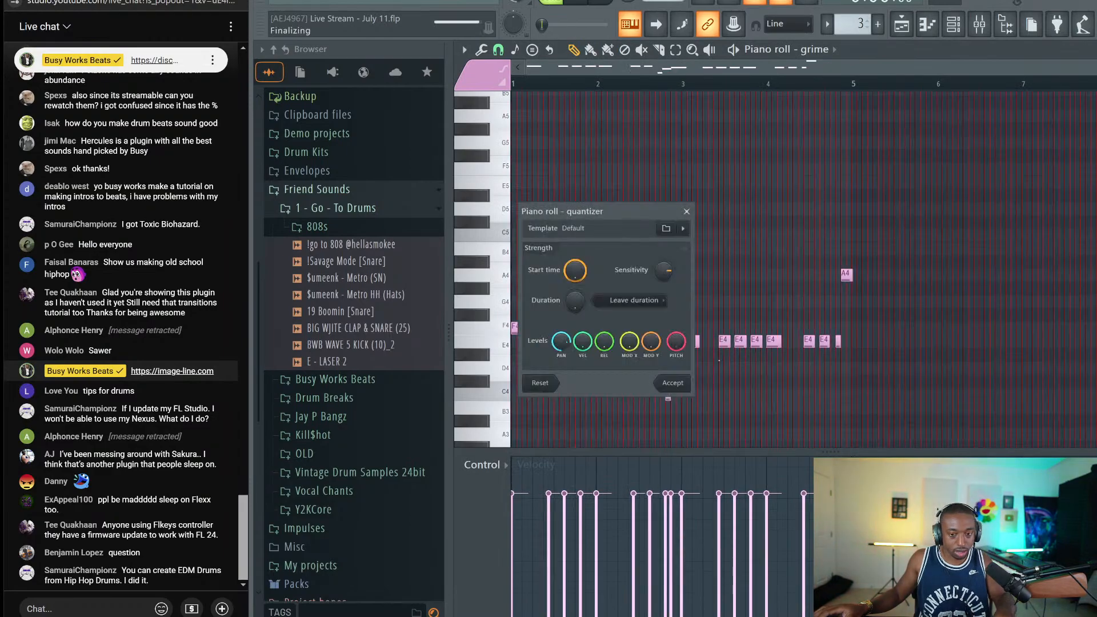
click(670, 383)
key(space)
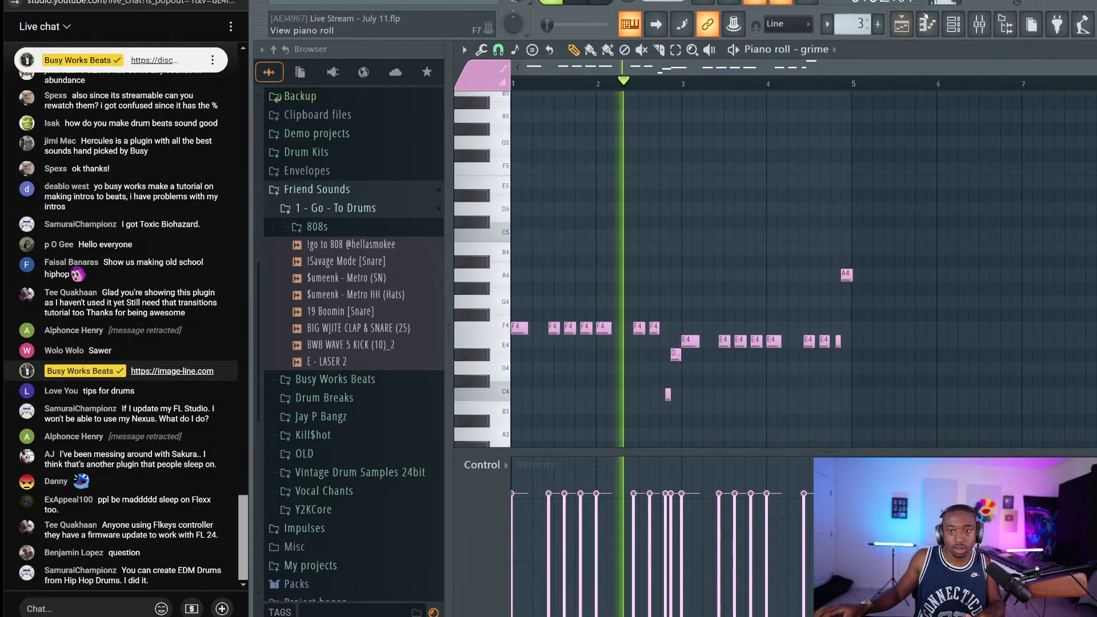
key(F6)
click(617, 94)
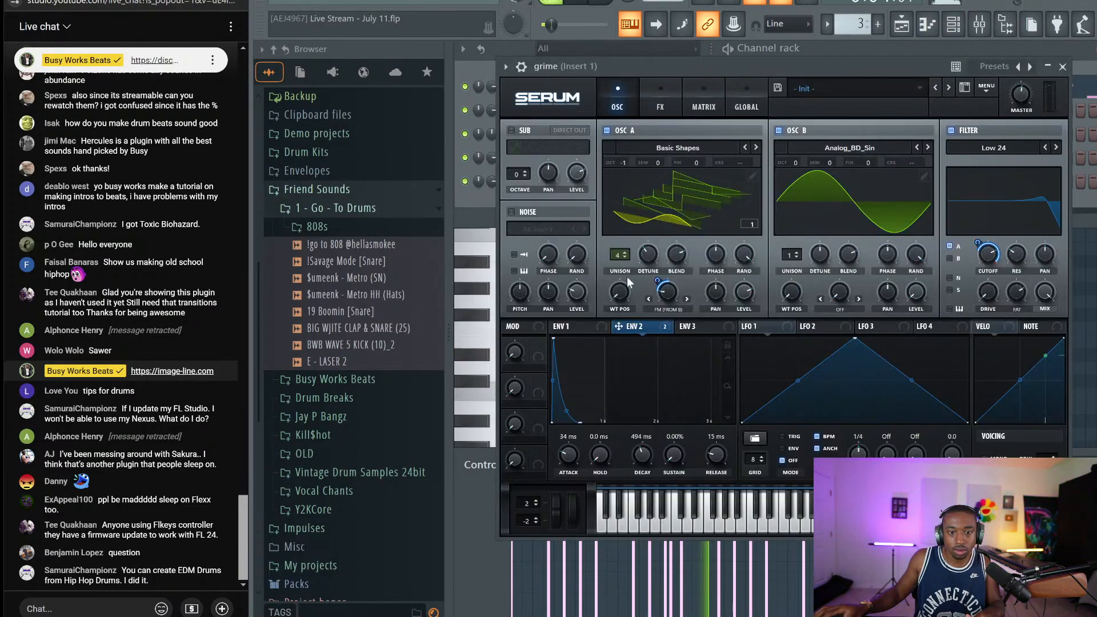
Set Serum OSC A unison to 2, enable a multiband compressor, then open Metro HH settings
click(626, 257)
click(626, 258)
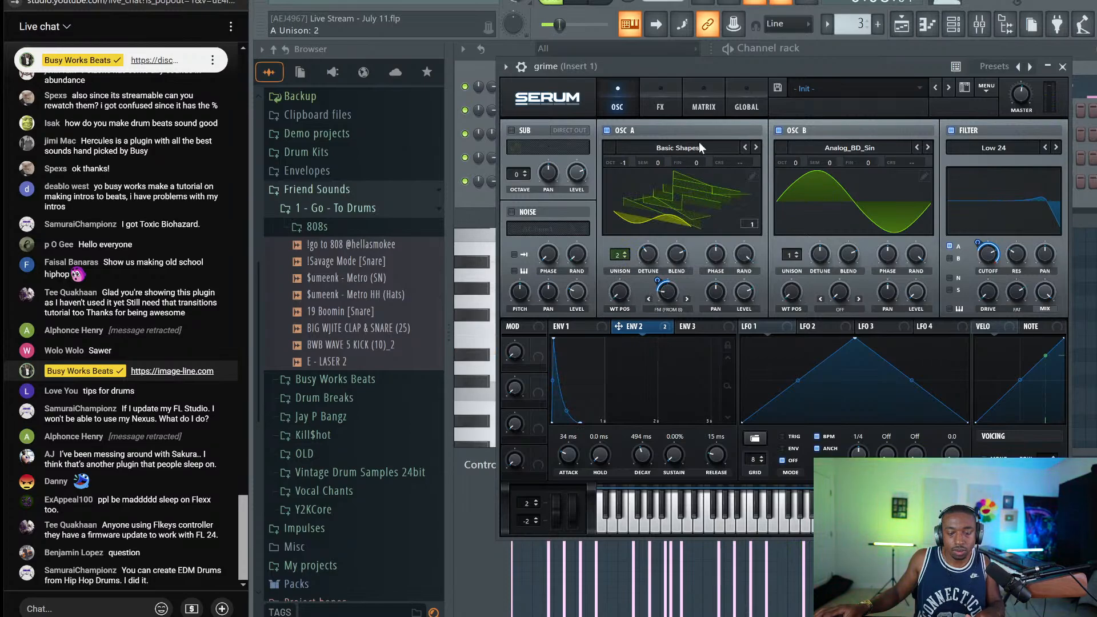
click(663, 104)
click(517, 246)
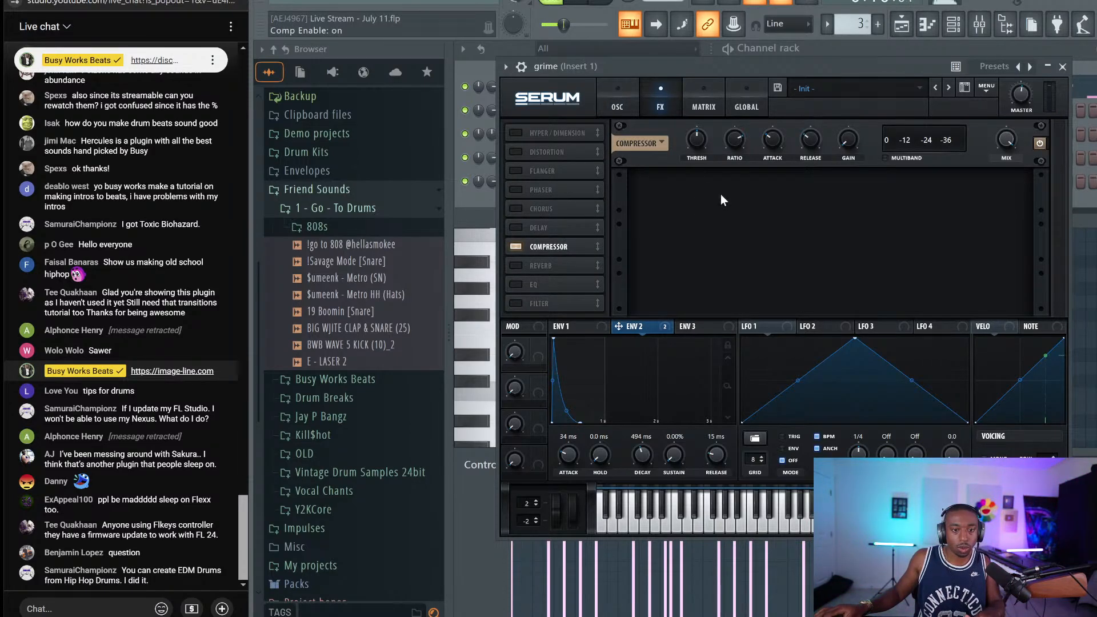
click(886, 157)
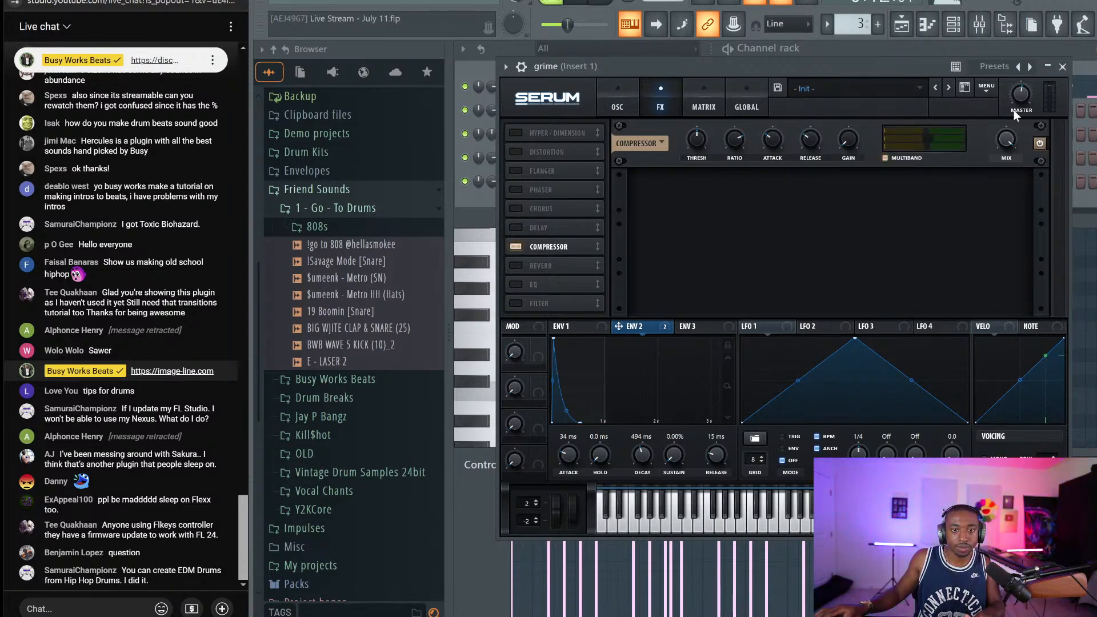
click(1062, 66)
click(639, 157)
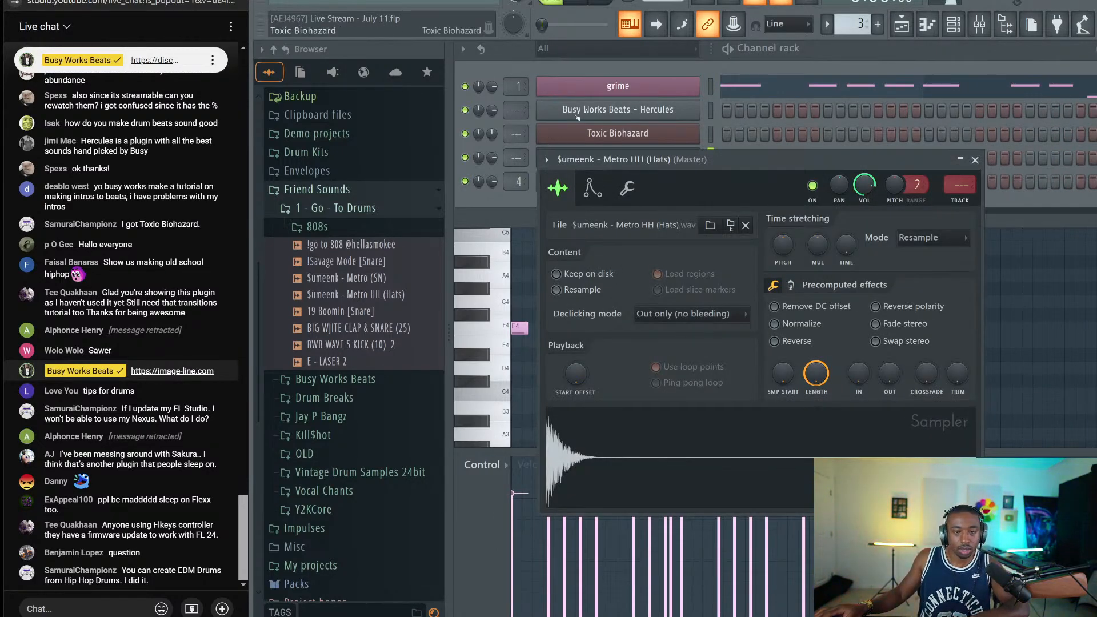
Set the Metro HH volume attack to 15%, review its sample settings, and raise grime volume to 89%
right_click(622, 117)
key(Escape)
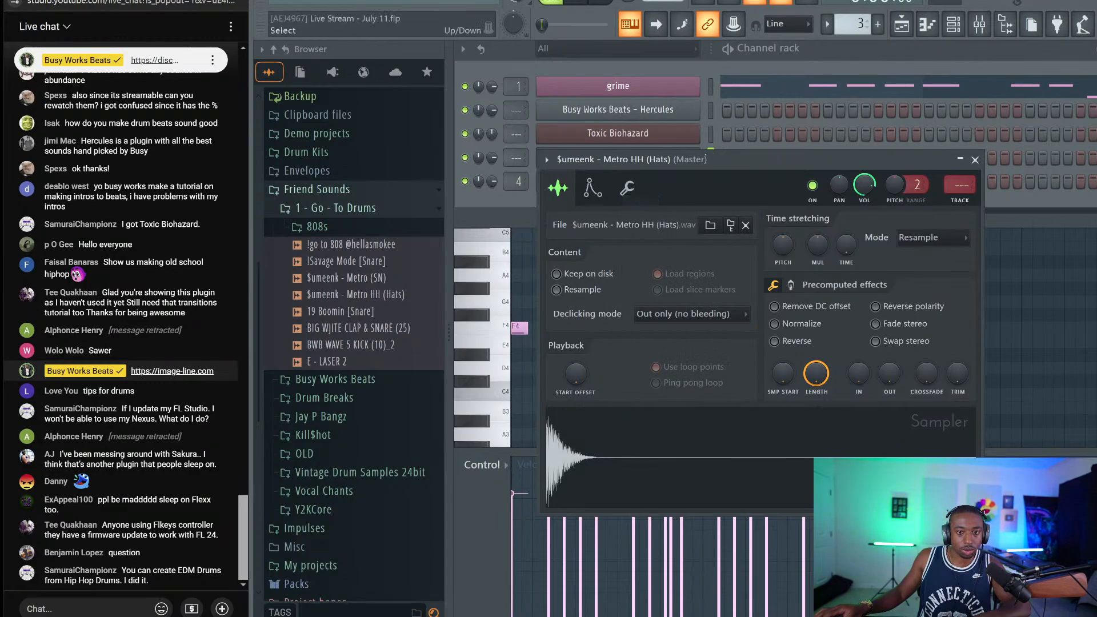
click(605, 194)
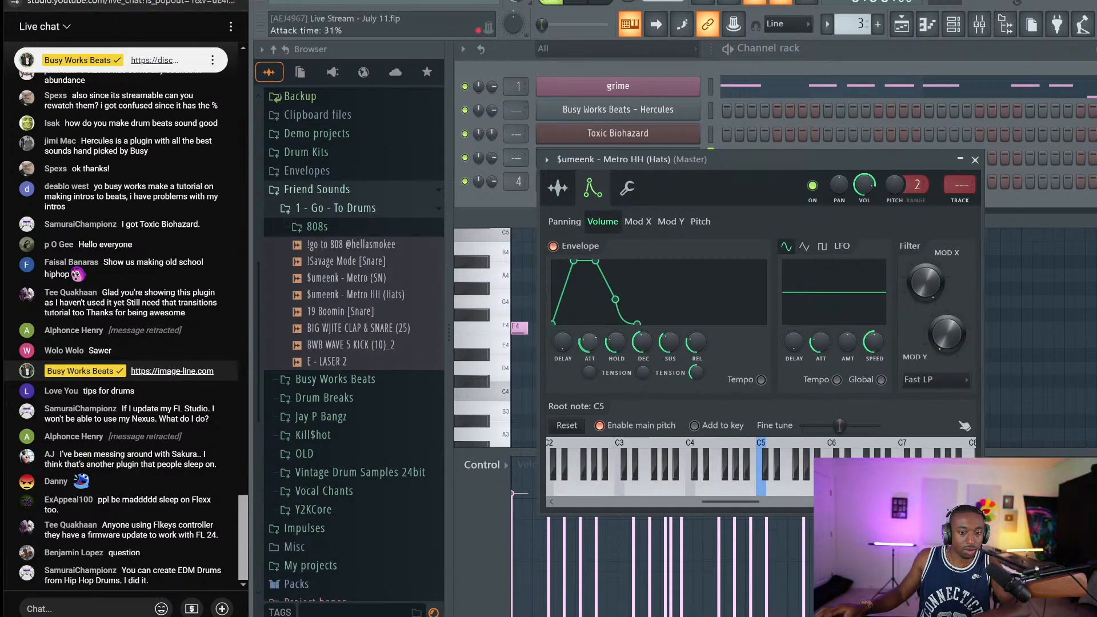
drag(590, 342, 589, 355)
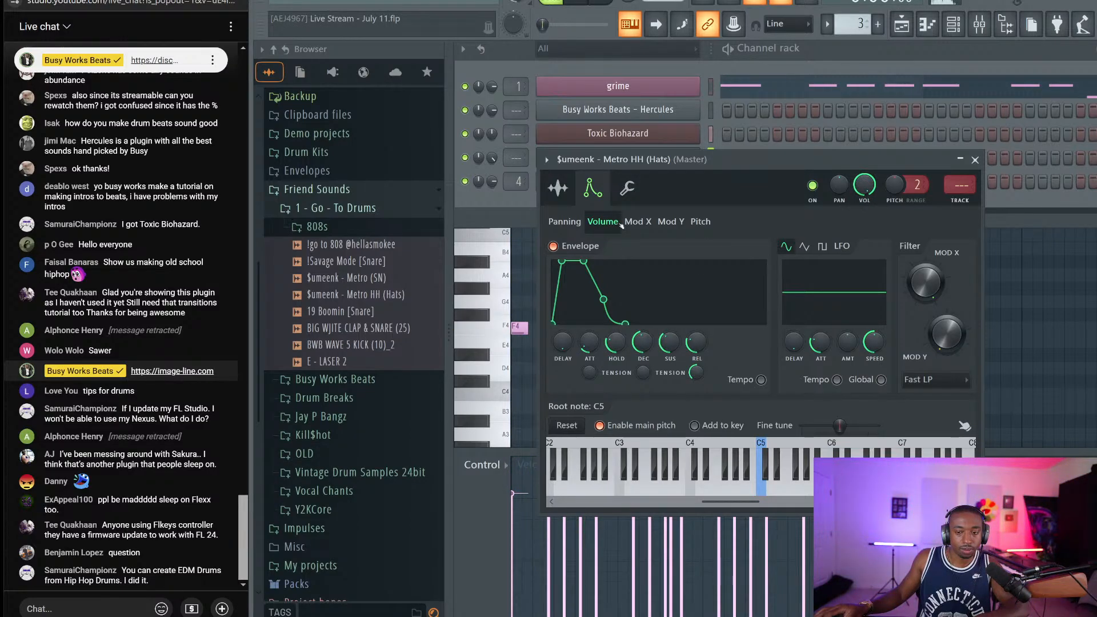
click(566, 195)
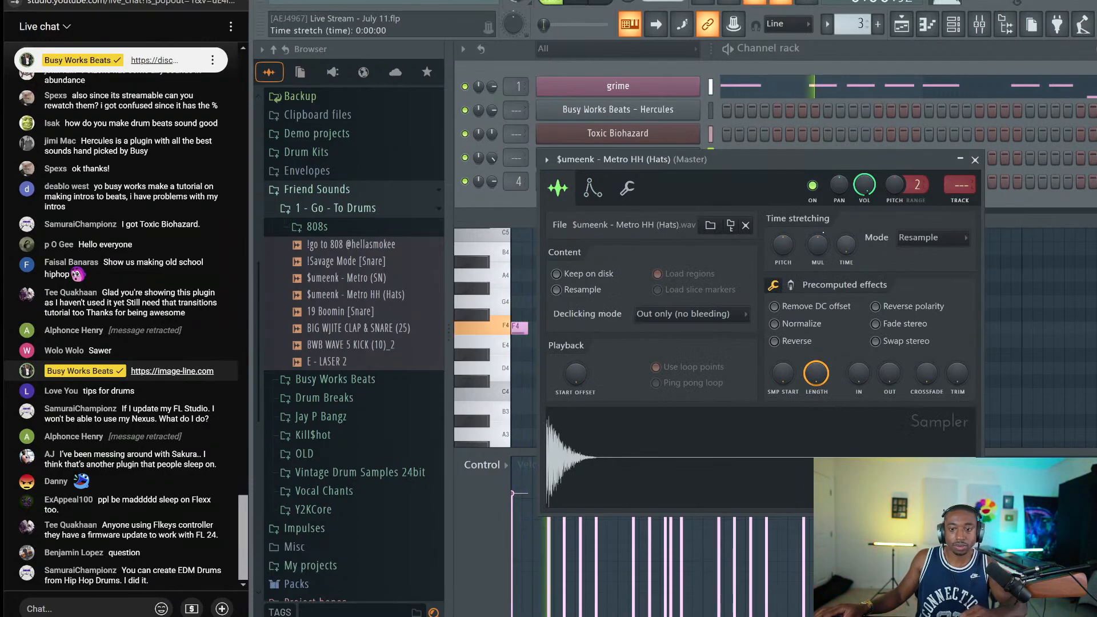
click(791, 285)
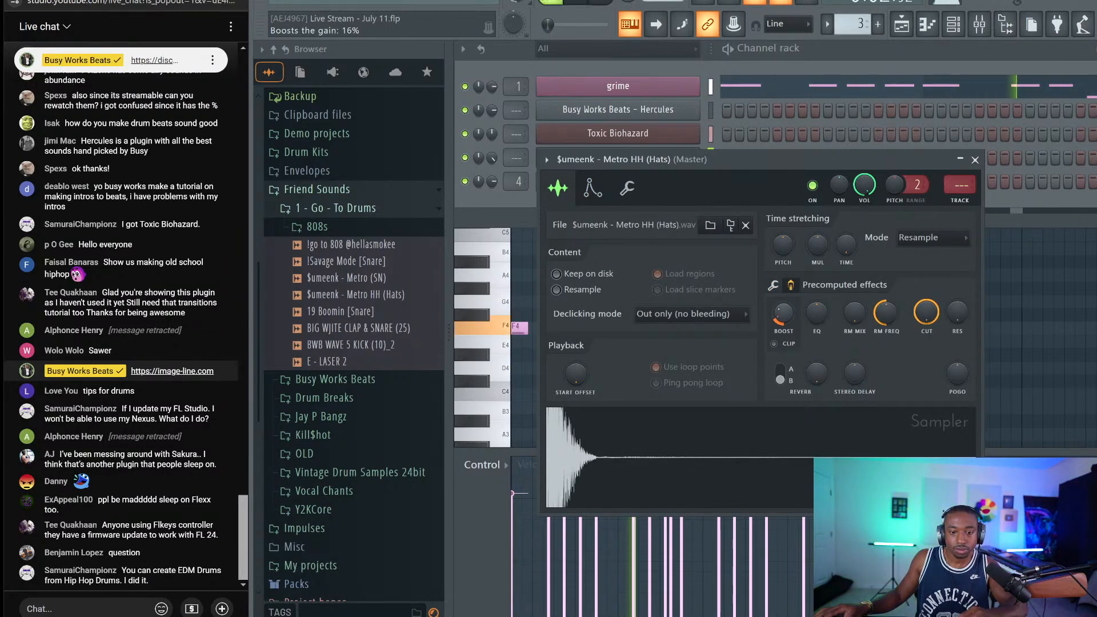
click(593, 188)
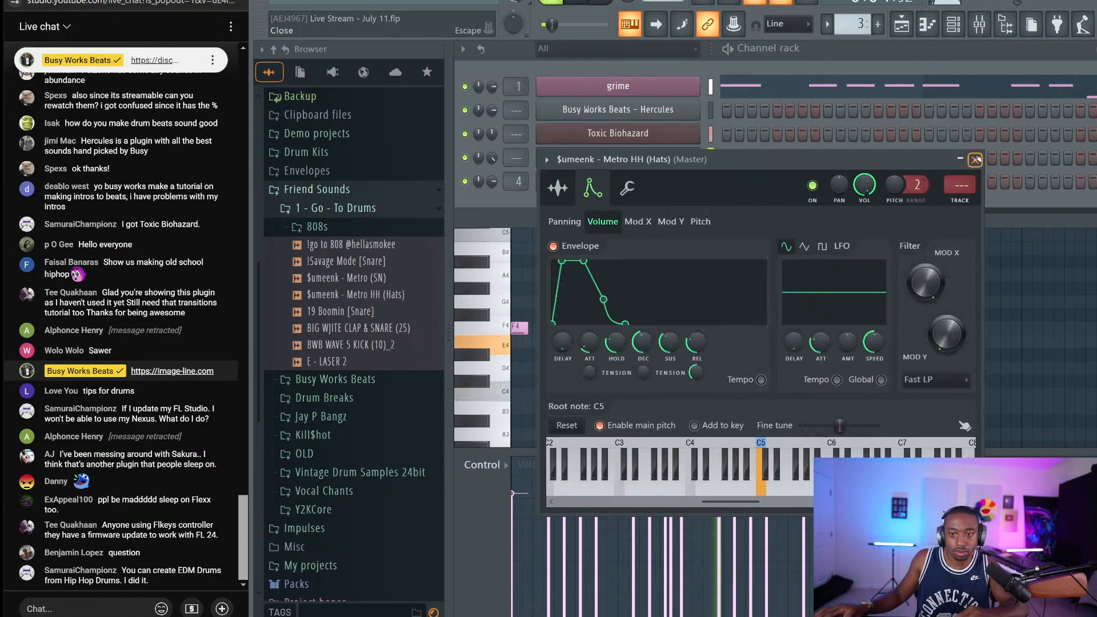
click(975, 160)
drag(491, 86, 492, 83)
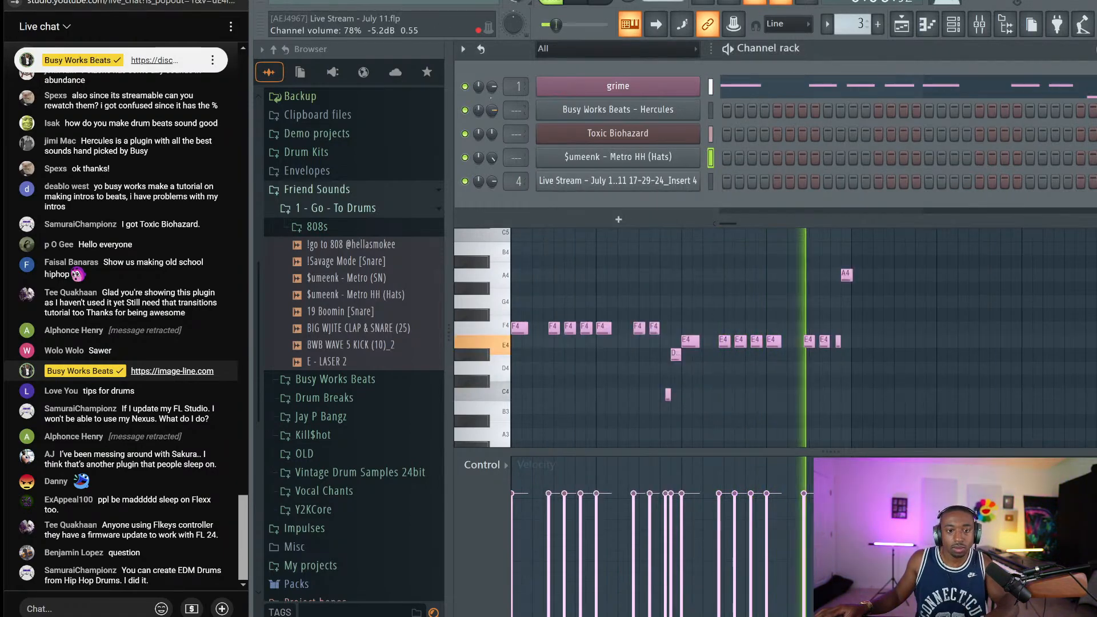
Copy Pattern 3 to bar 5, repeat it past bar 13 on Track 3, and open the grime Serum
click(980, 24)
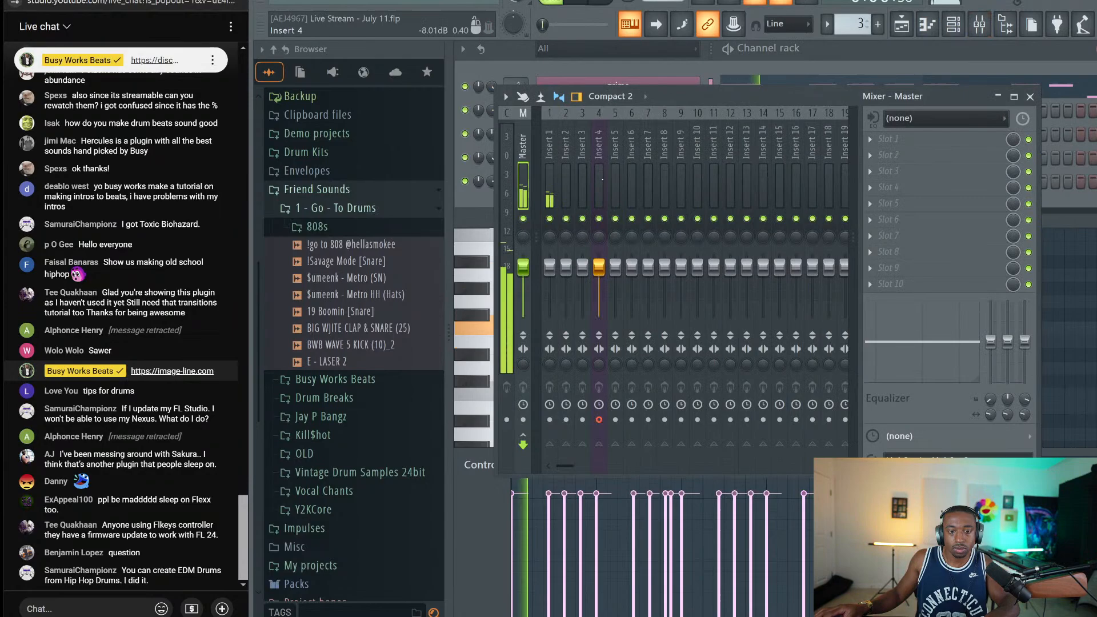
click(1030, 97)
key(F5)
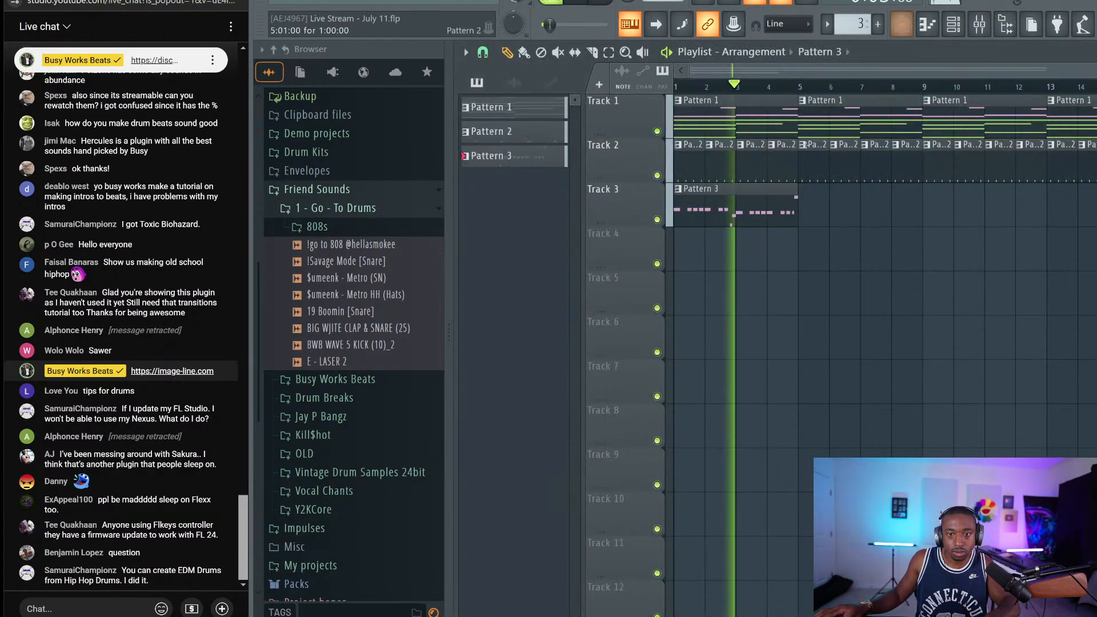
drag(832, 211, 802, 211)
key(ctrl+a)
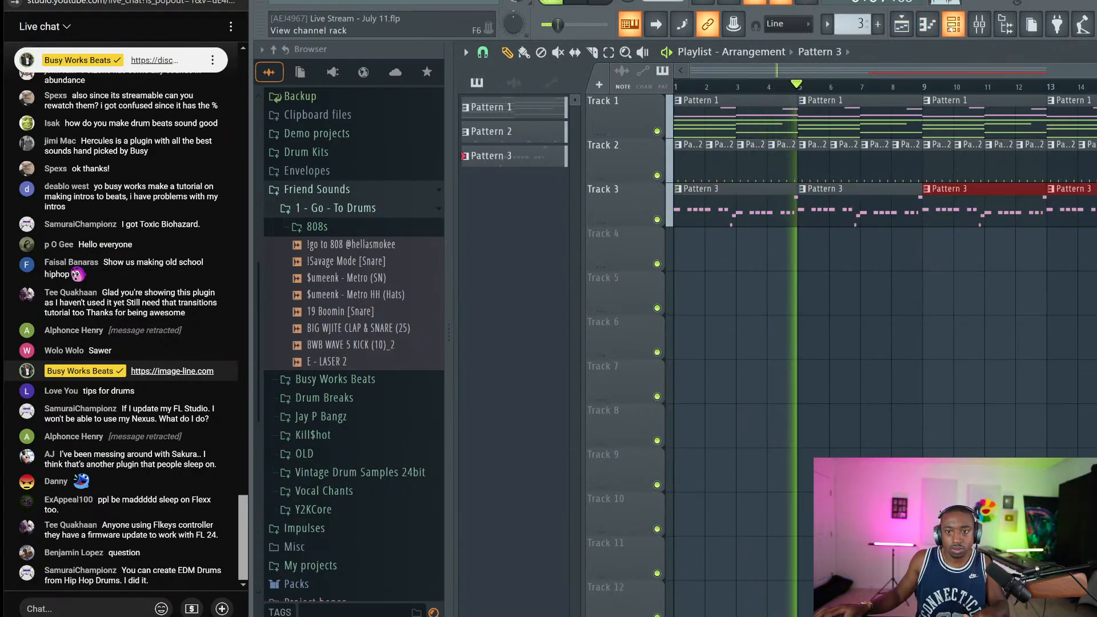
key(F6)
click(618, 85)
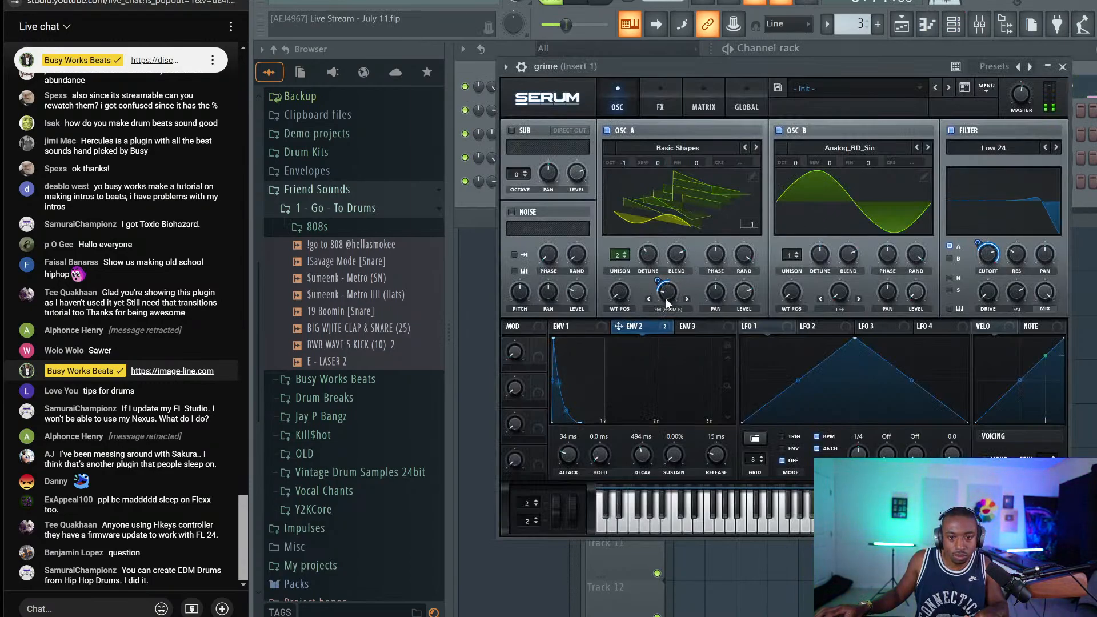
Lengthen Serum's ENV 1 to a 1.46 s decay and a 70 ms release
click(567, 327)
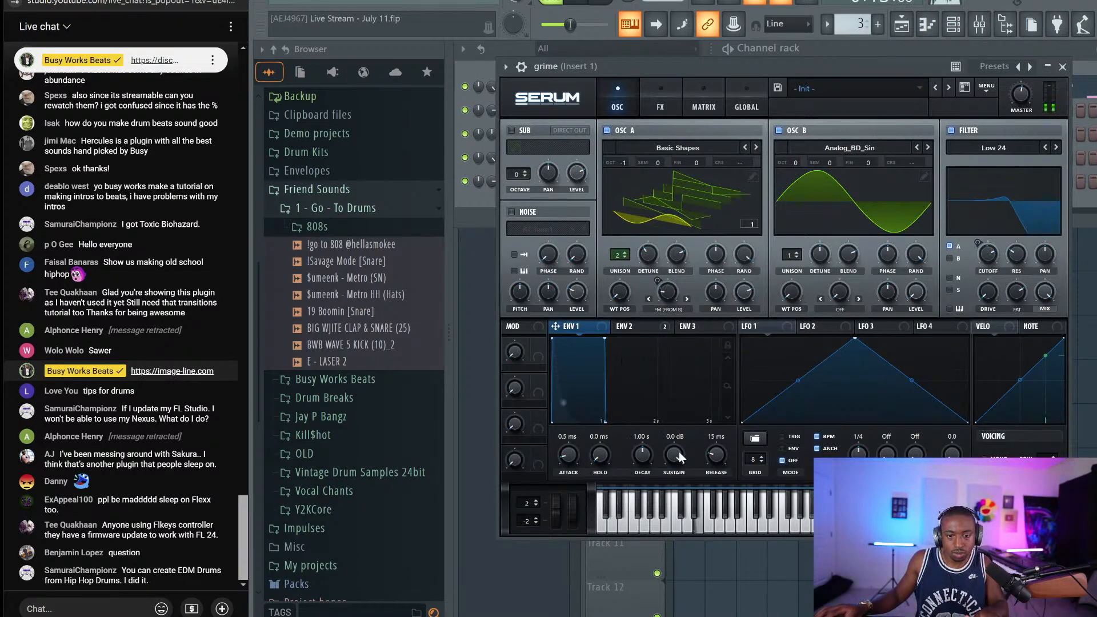
drag(642, 461, 644, 453)
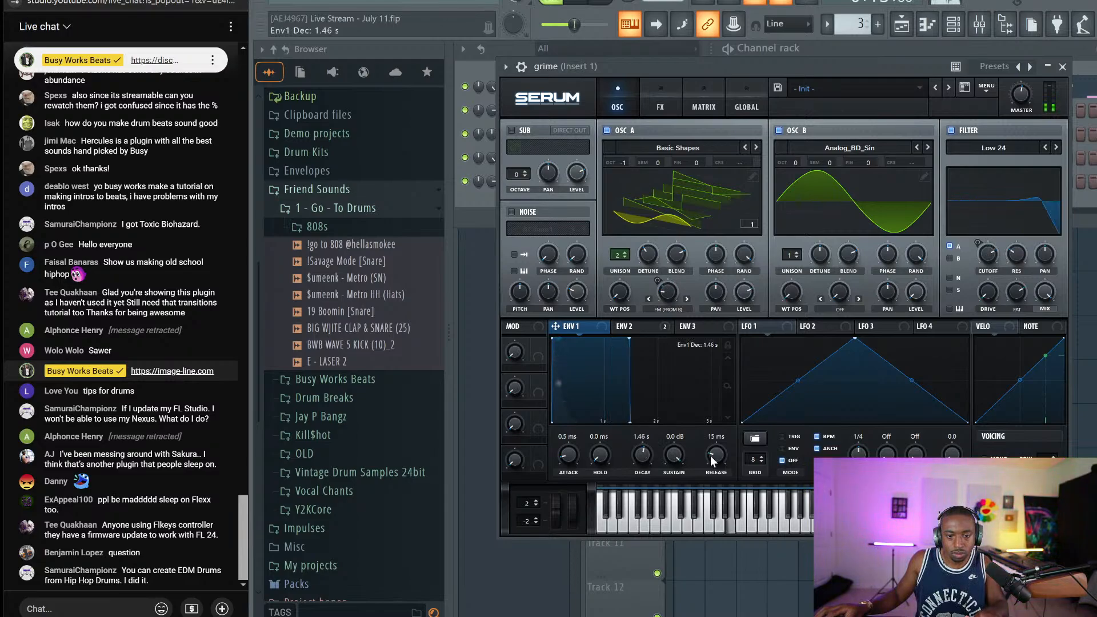
drag(716, 458, 713, 454)
Drop OSC A to -2 octaves, adjust the master volume, and raise OSC B one octave
drag(620, 163, 627, 185)
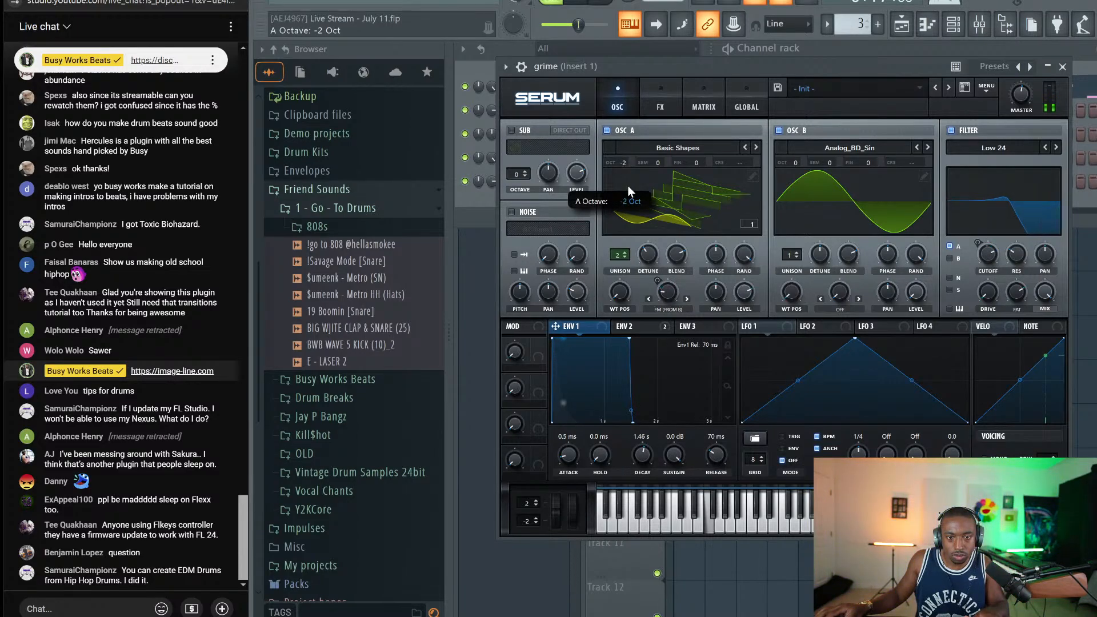
drag(1013, 105, 1017, 66)
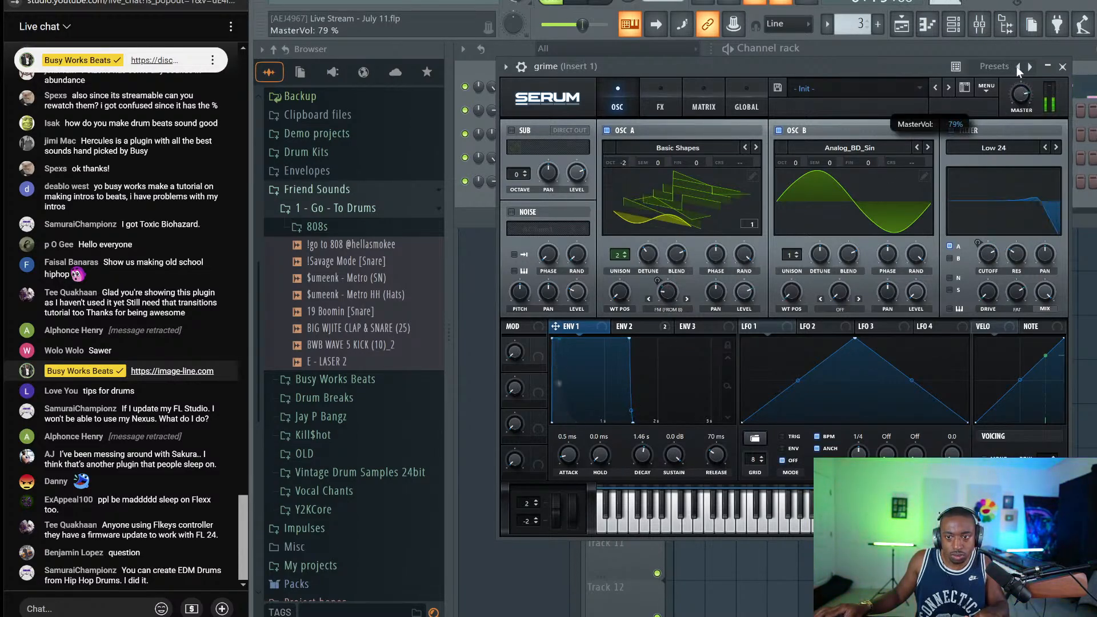
drag(800, 165, 807, 143)
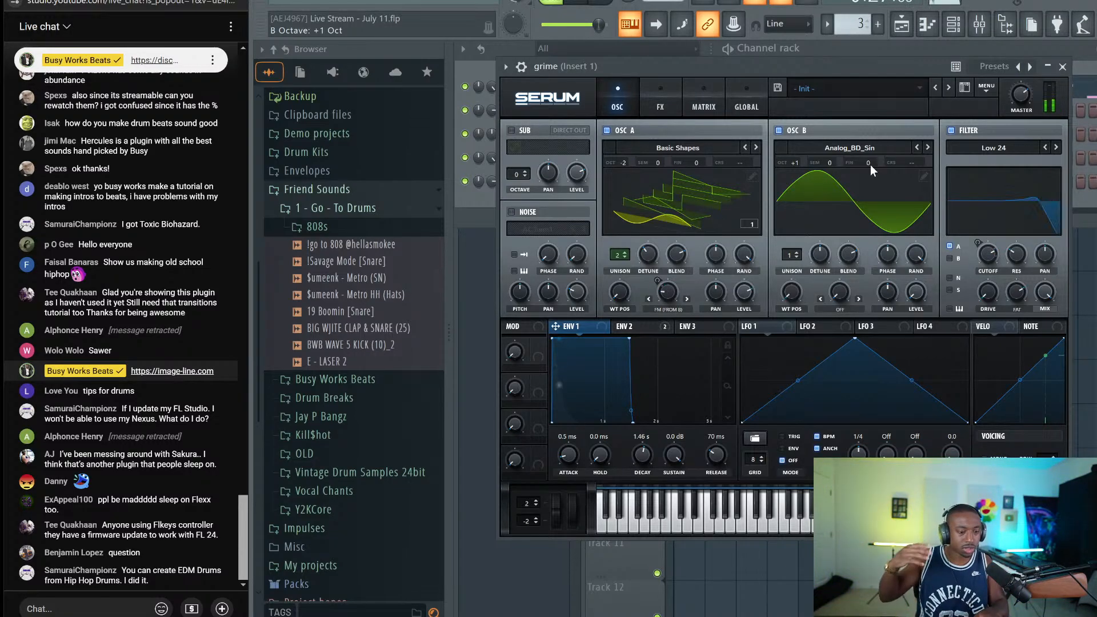
Set Serum's global master tuning to A=449 and close the synth
drag(842, 64, 820, 78)
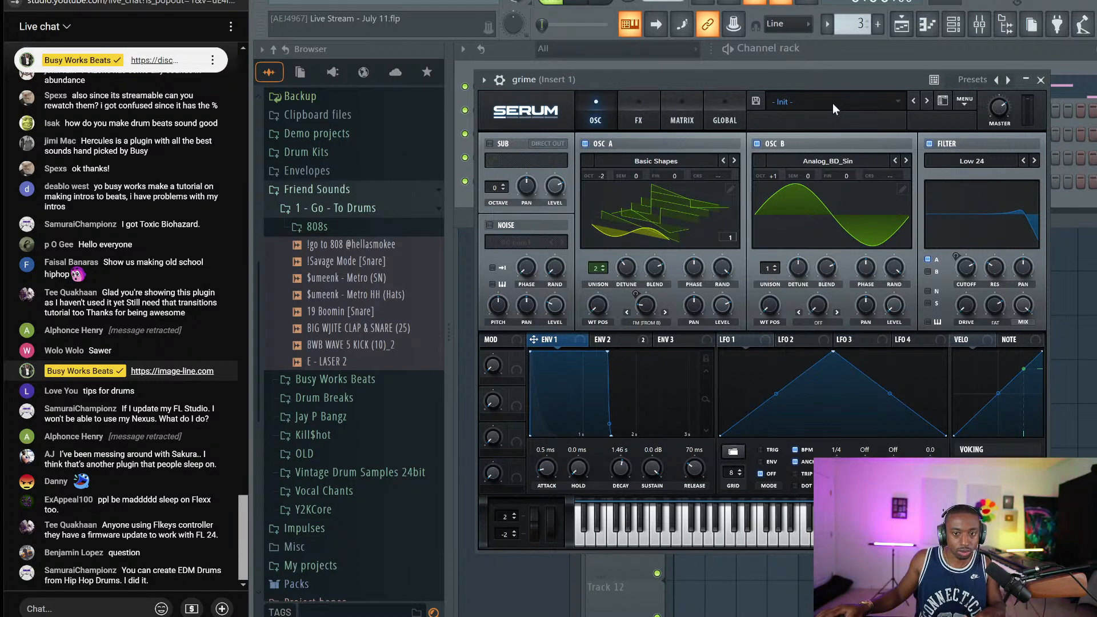
click(737, 117)
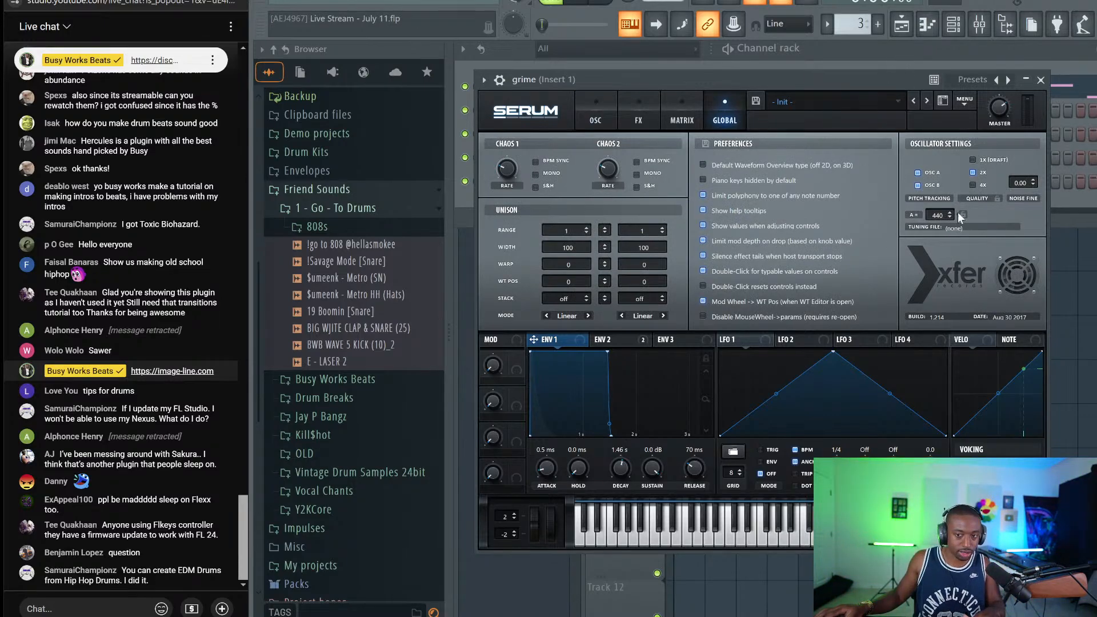
scroll(941, 212, up, 2)
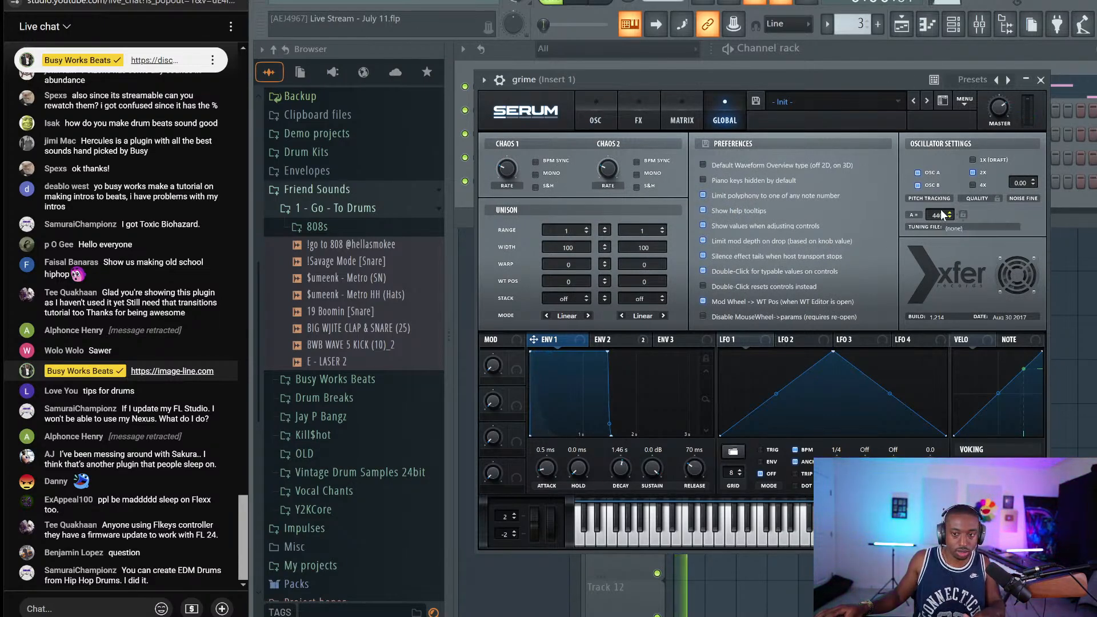
drag(946, 205, 958, 159)
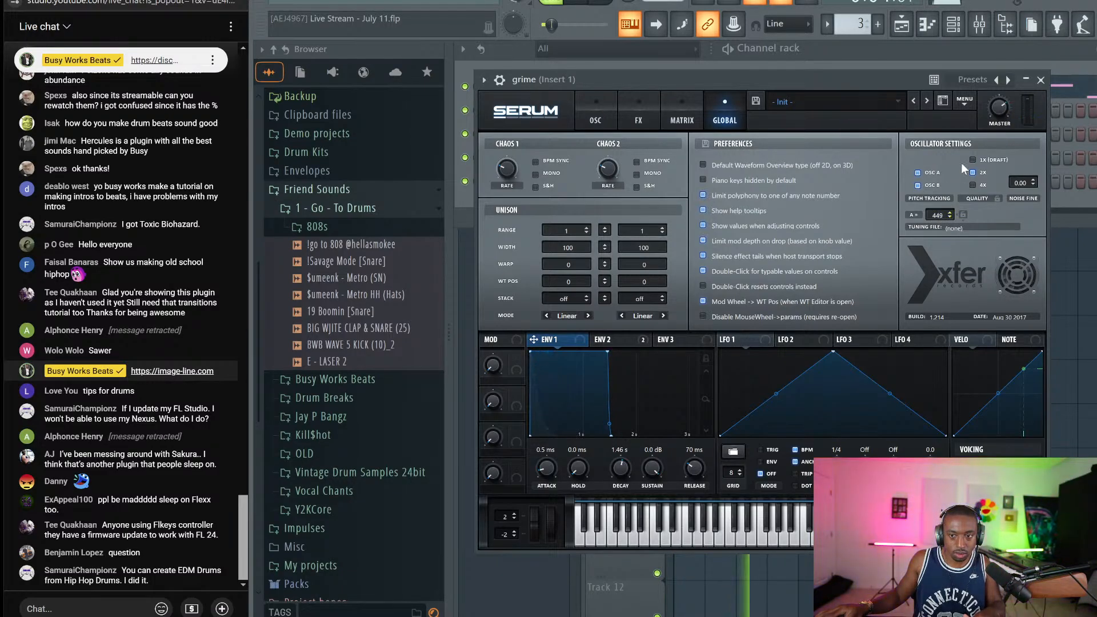
click(1041, 79)
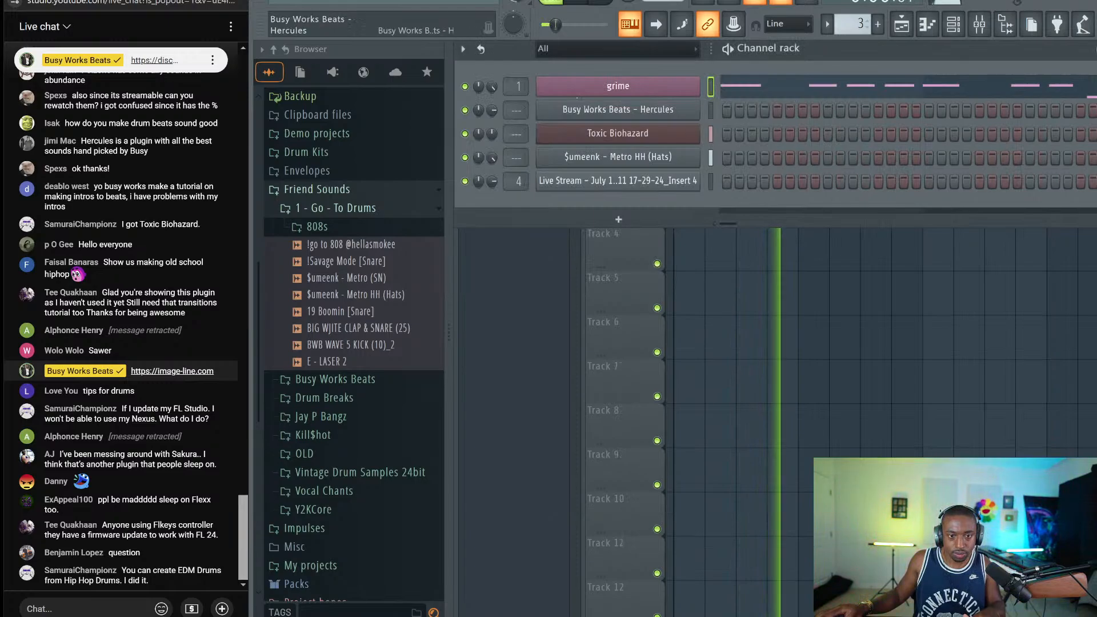
Audition the 808s folder samples and load '$umeenk - Metro (SN)' into a new channel
click(954, 24)
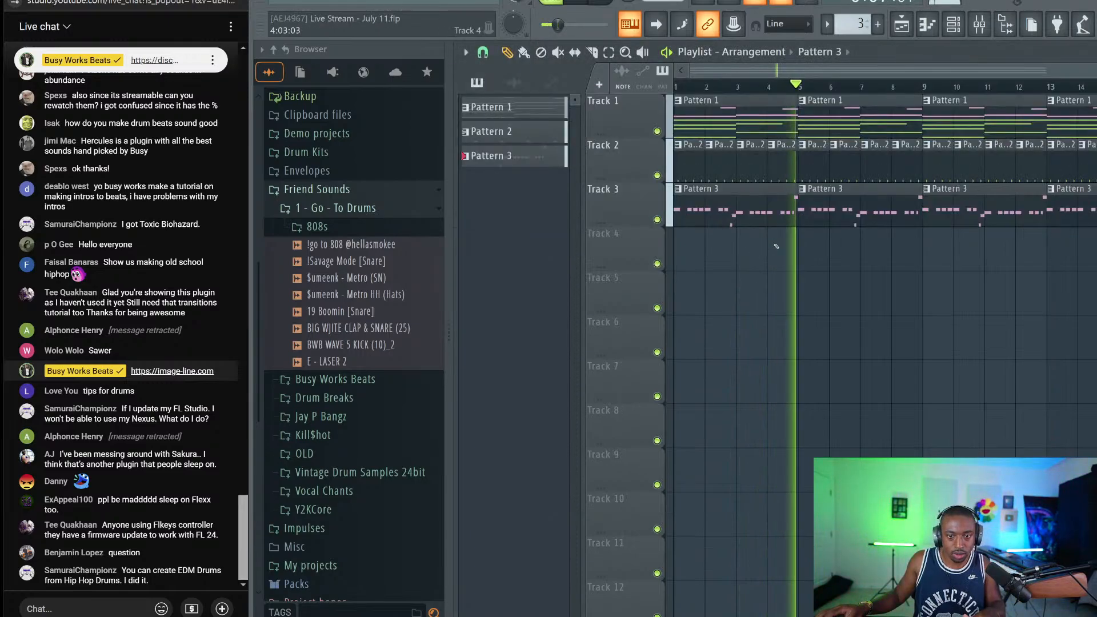
click(954, 24)
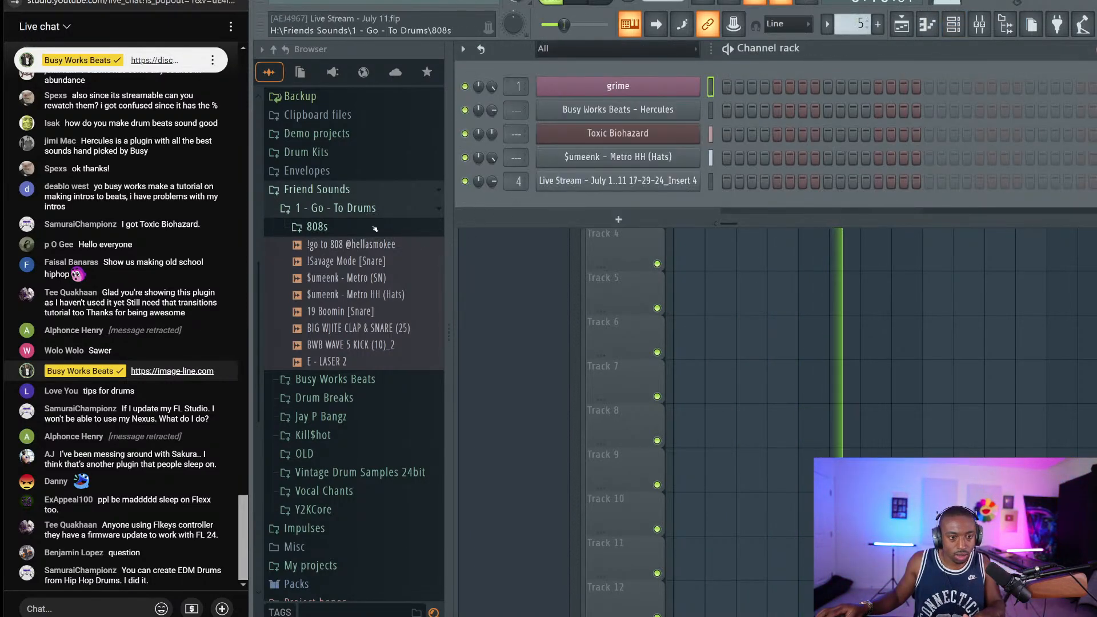
click(359, 311)
click(358, 294)
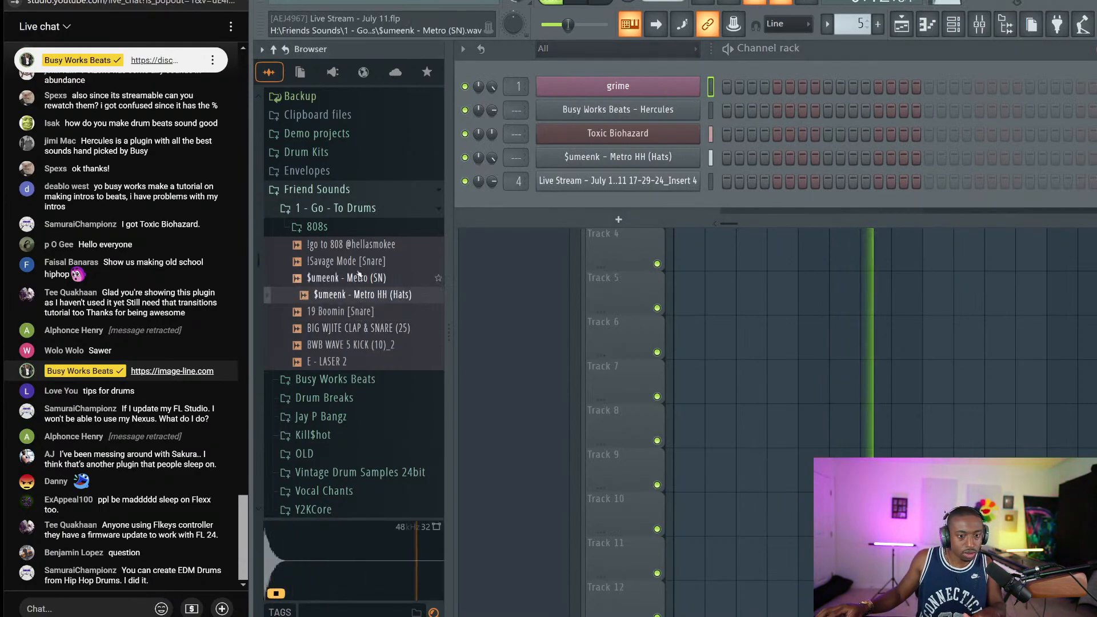
click(358, 277)
right_click(358, 278)
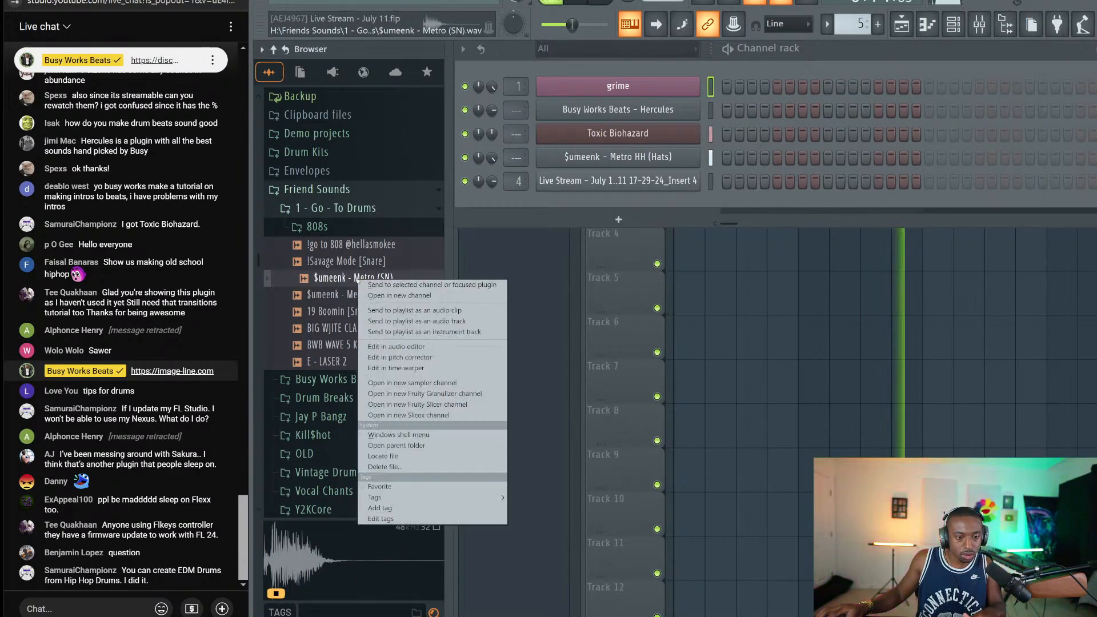
click(385, 296)
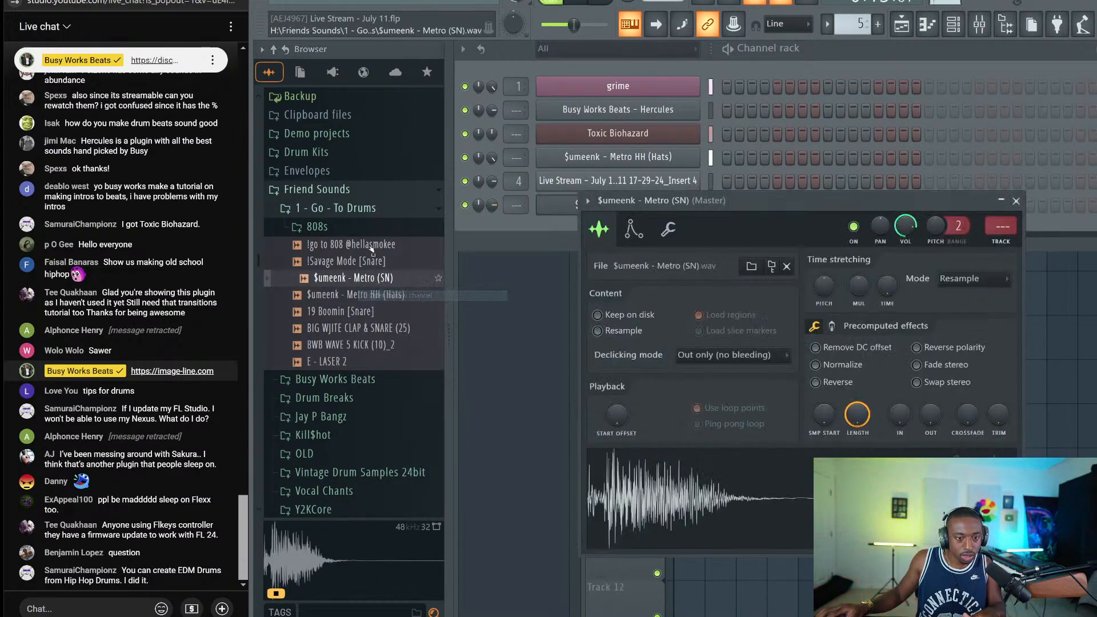
scroll(369, 383, down, 3)
Load CLAP 1 from the Jay P Stop Playin Drumkit 24 Claps folder into a new channel
click(343, 290)
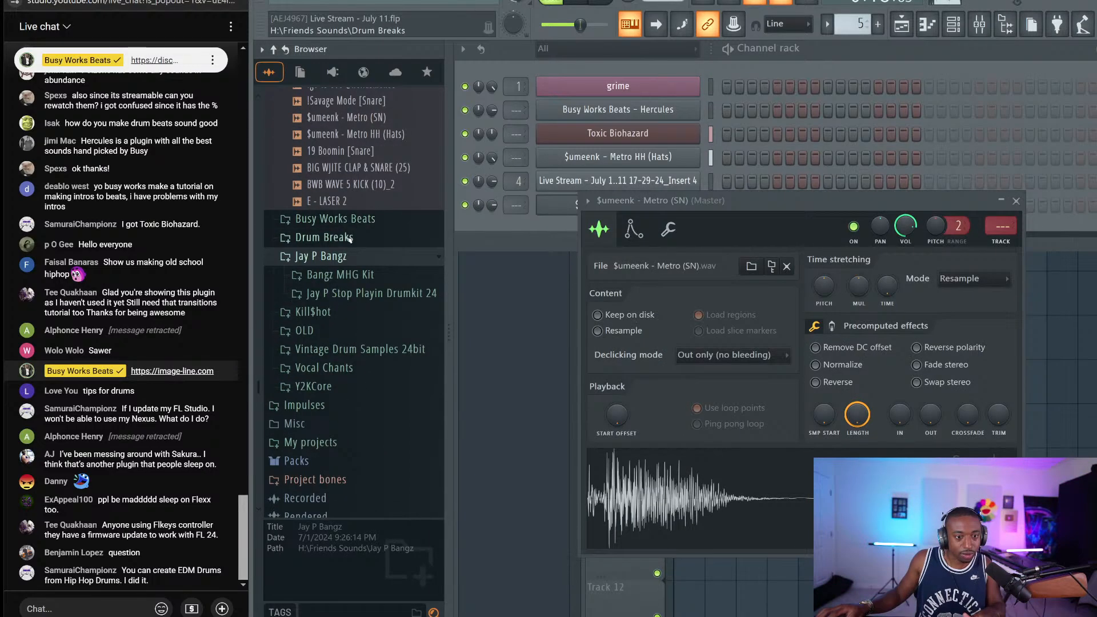
click(352, 291)
click(331, 341)
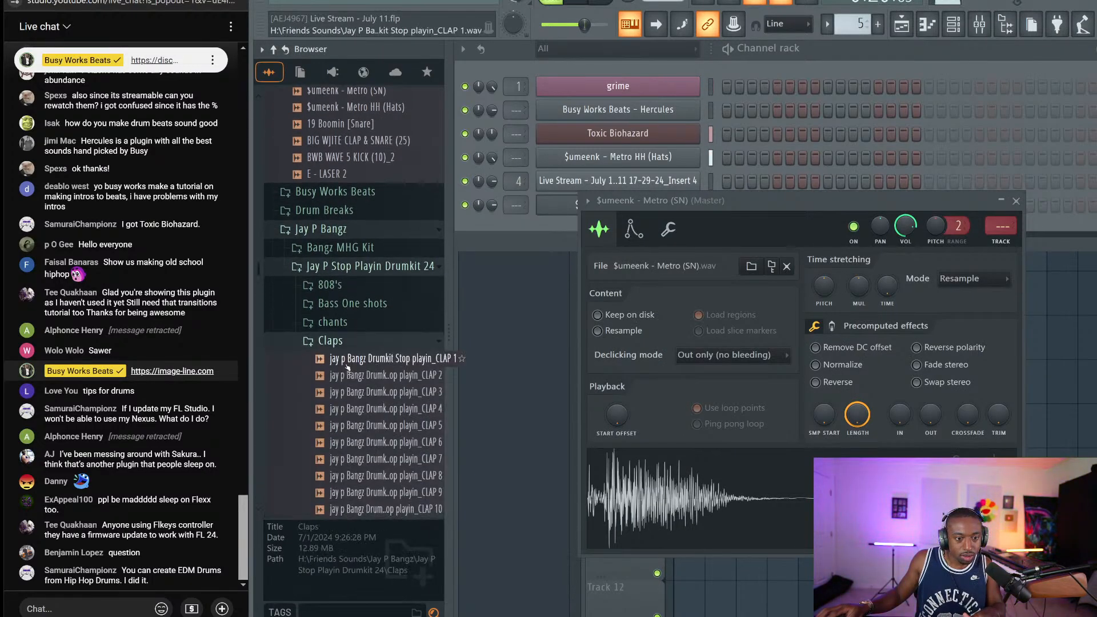
click(344, 358)
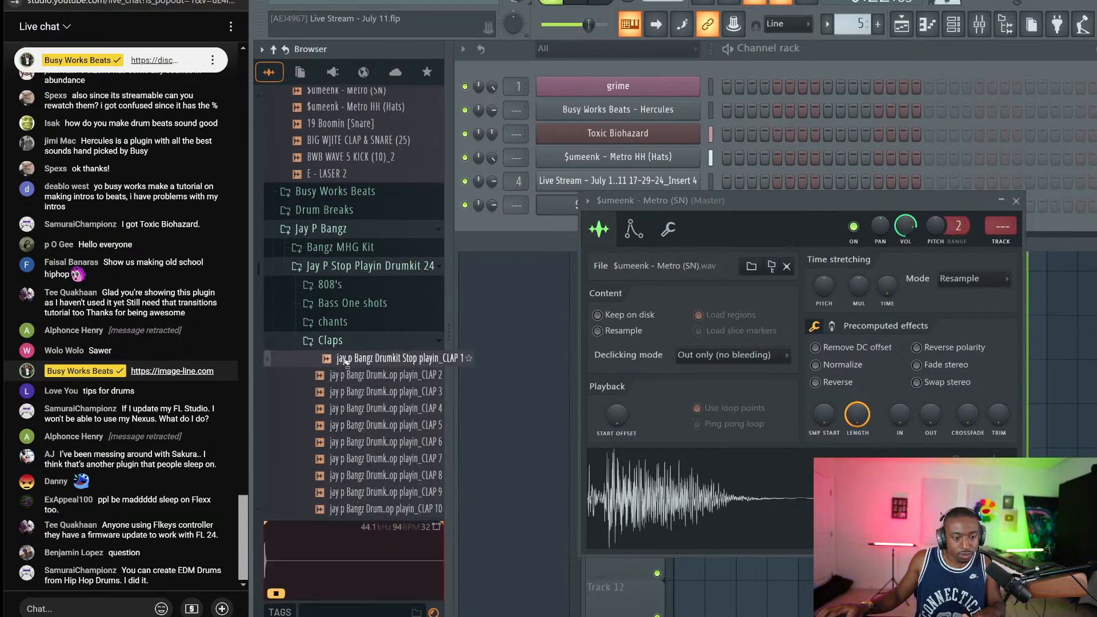
right_click(342, 358)
click(366, 370)
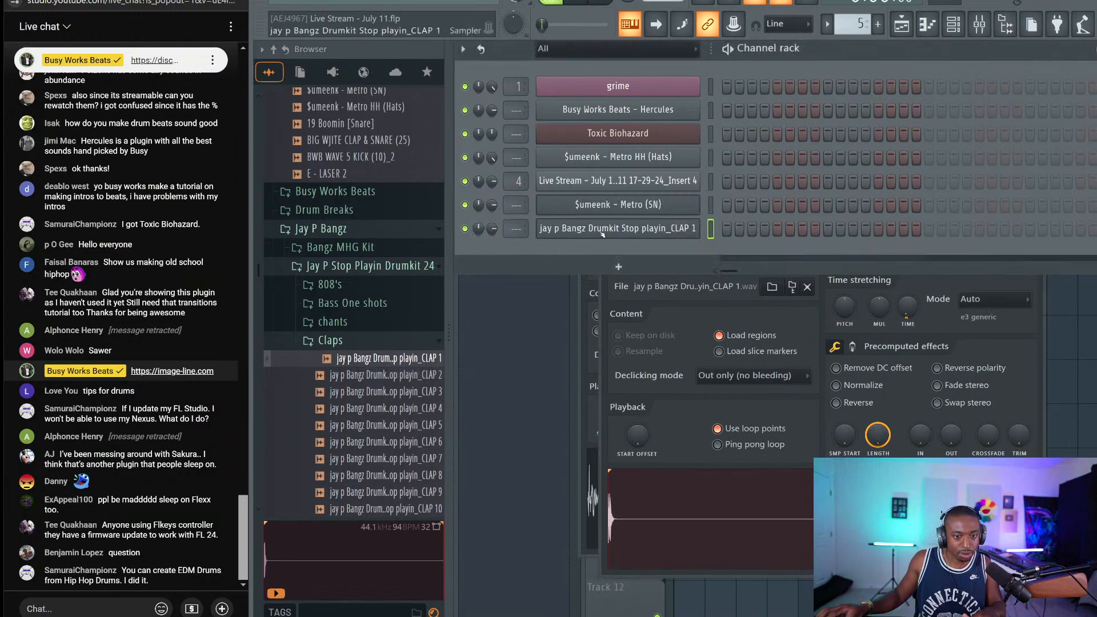
Set CLAP 1's time-stretching mode to Resample, check its envelope, and close its settings
click(995, 299)
click(983, 311)
right_click(920, 314)
click(924, 316)
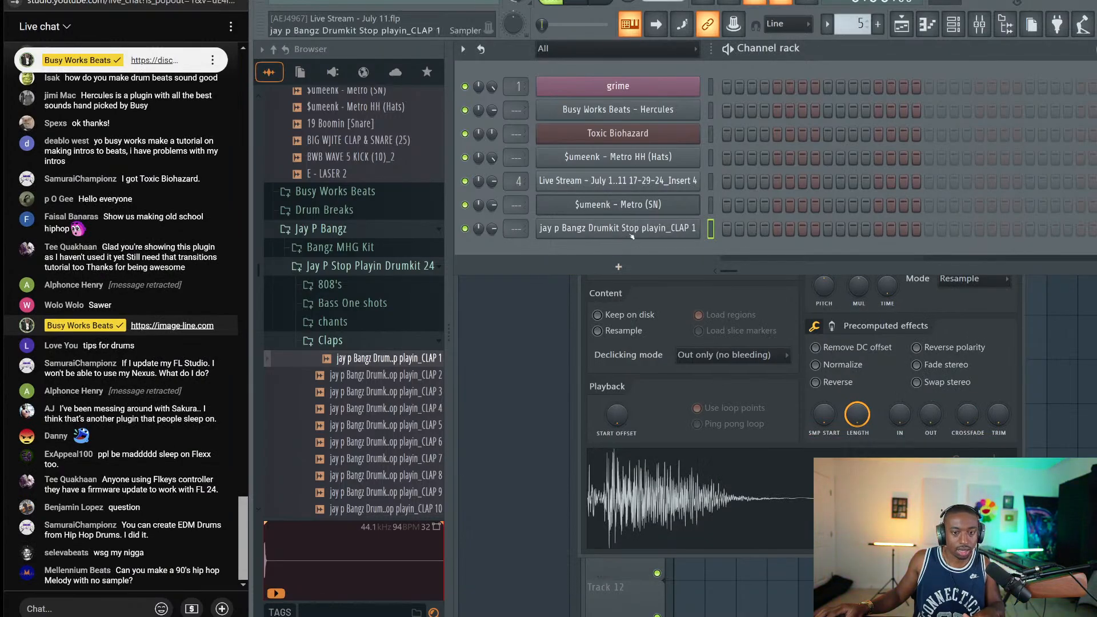
click(618, 228)
click(655, 249)
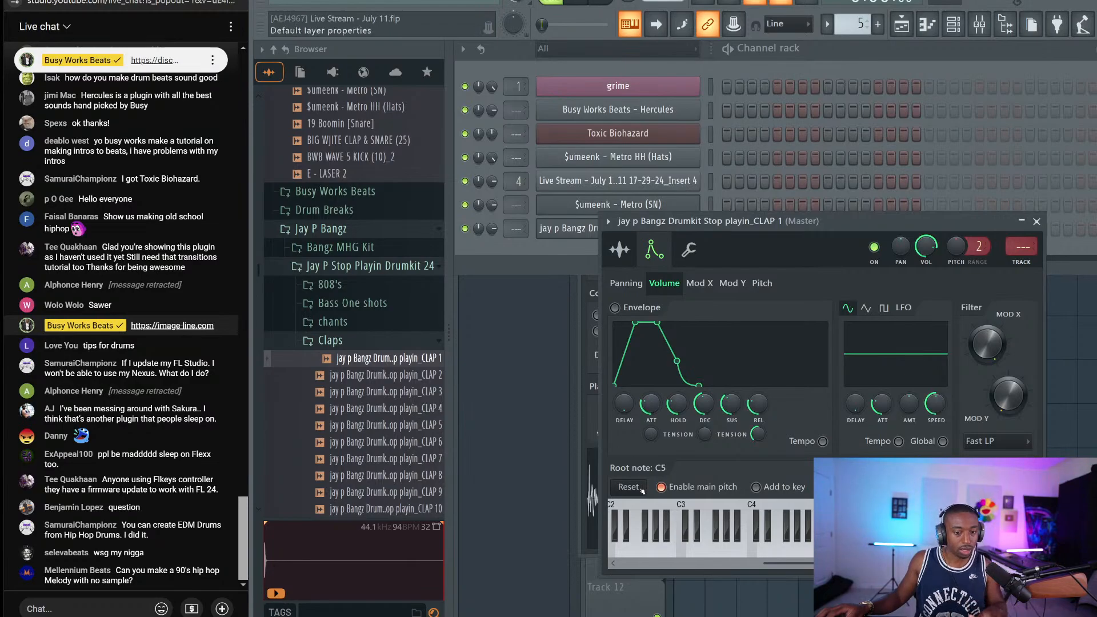
click(619, 256)
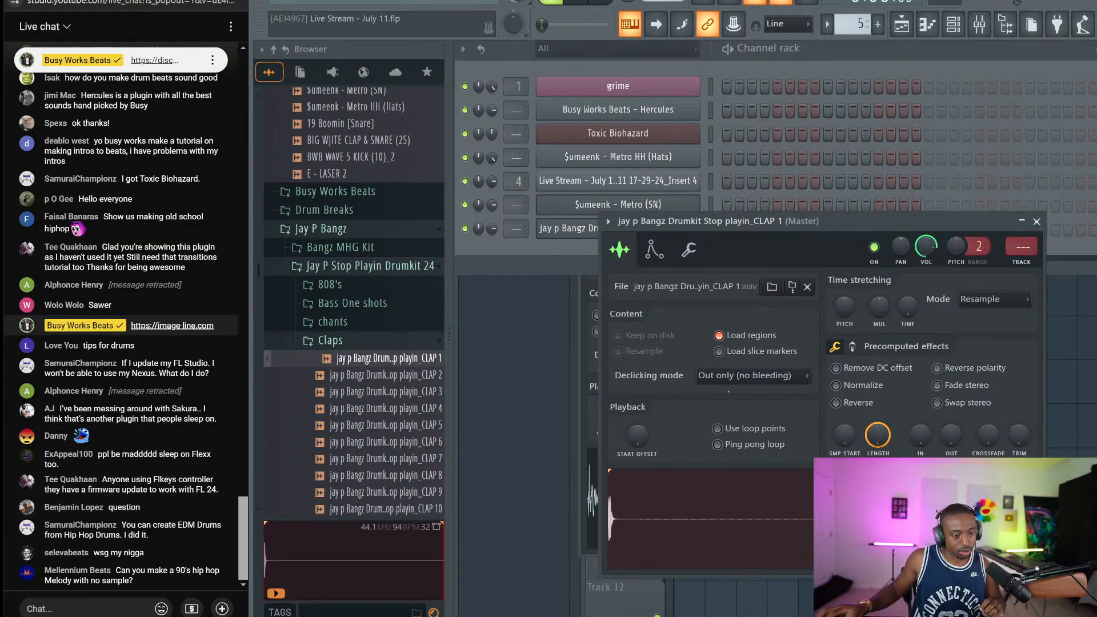
click(1037, 221)
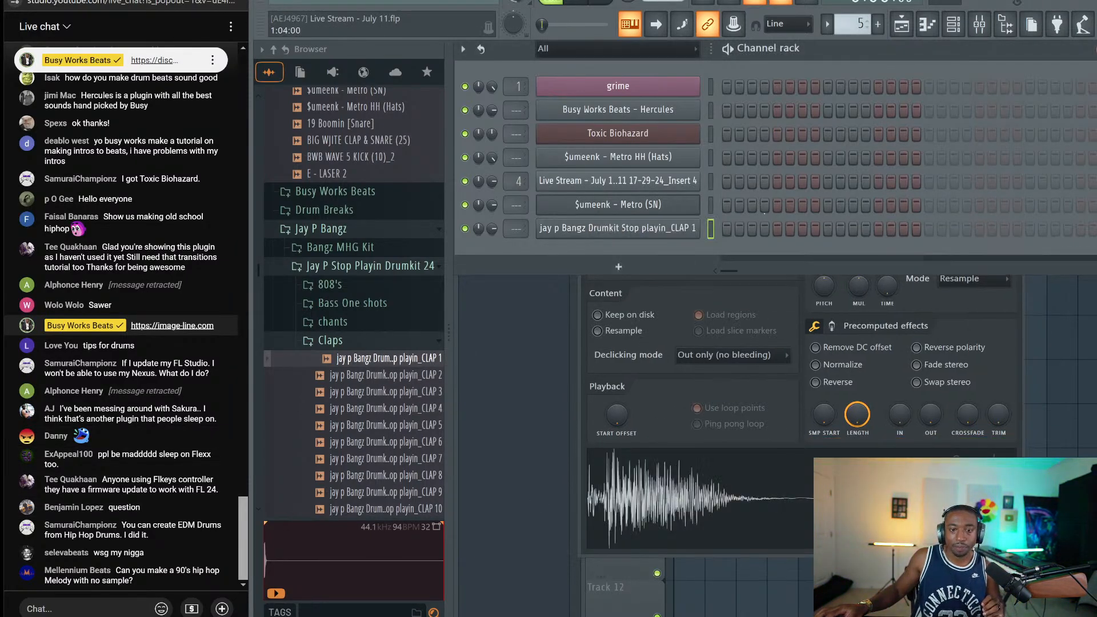
Preview the Roland TR-909 samples and drop TR-909Hat O 02 onto channel 4, replacing its sound
click(332, 341)
scroll(366, 350, down, 4)
click(366, 345)
scroll(363, 343, down, 15)
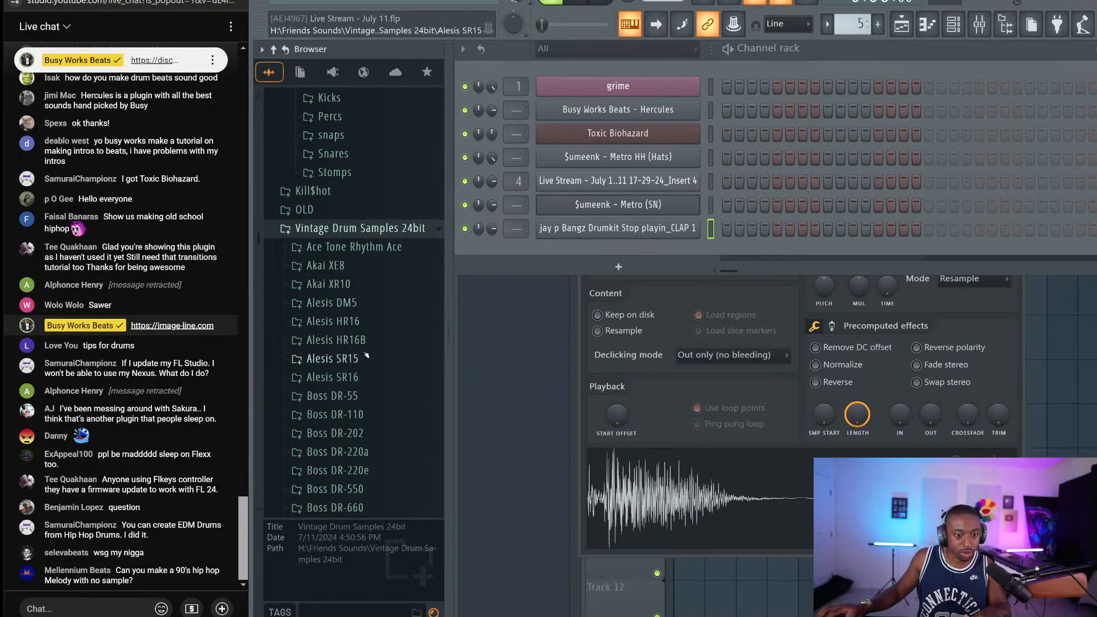
scroll(363, 338, up, 2)
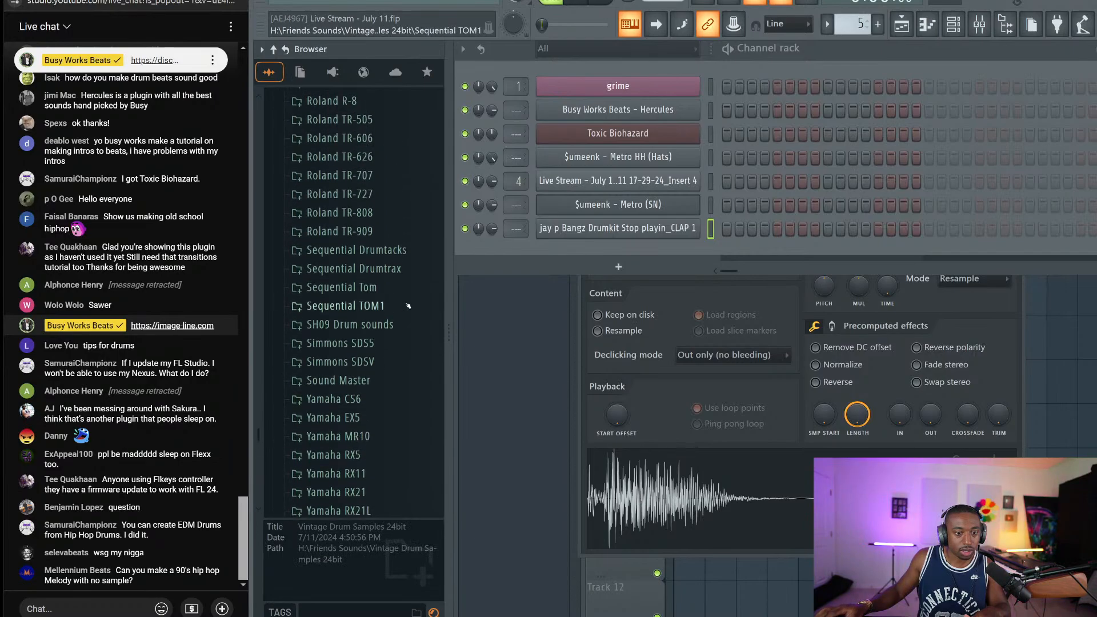
click(370, 319)
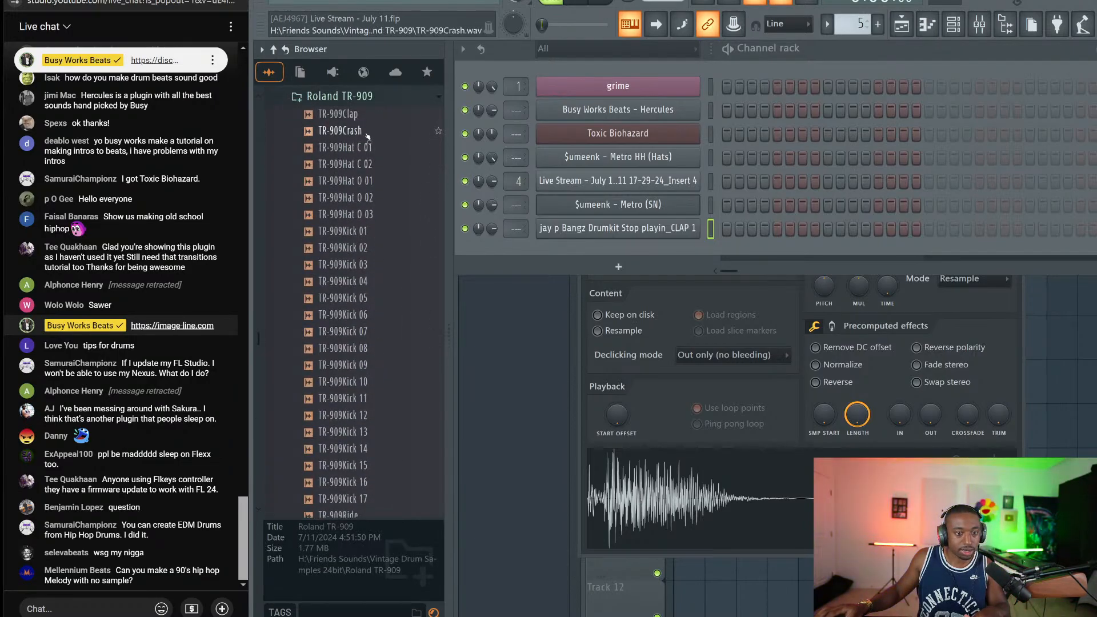
click(359, 114)
click(366, 130)
click(371, 165)
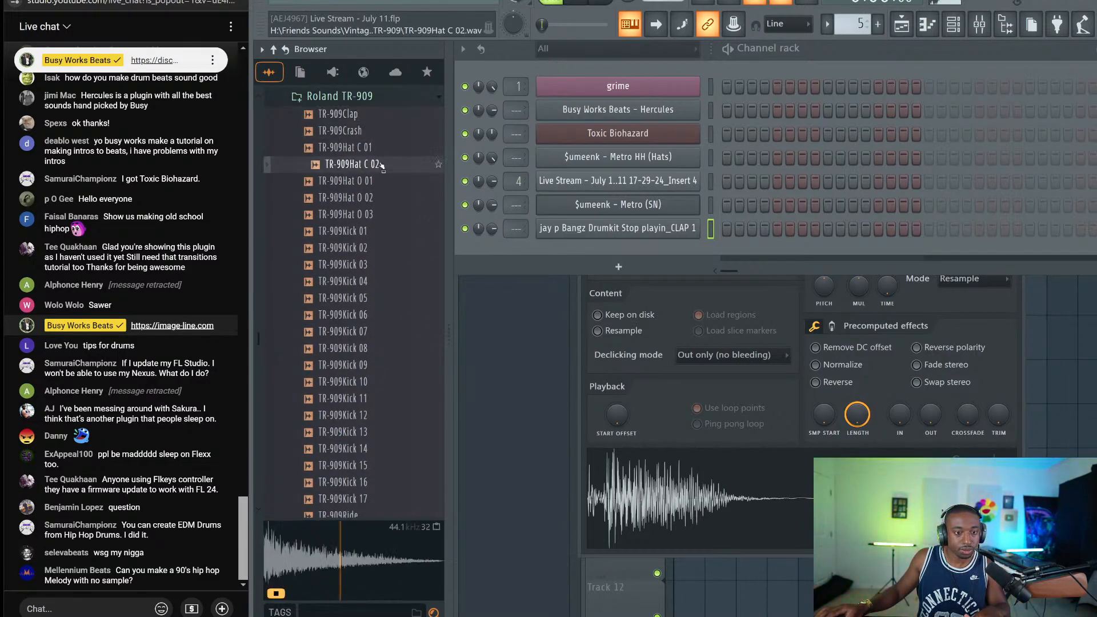
click(370, 147)
click(372, 181)
drag(374, 198, 600, 161)
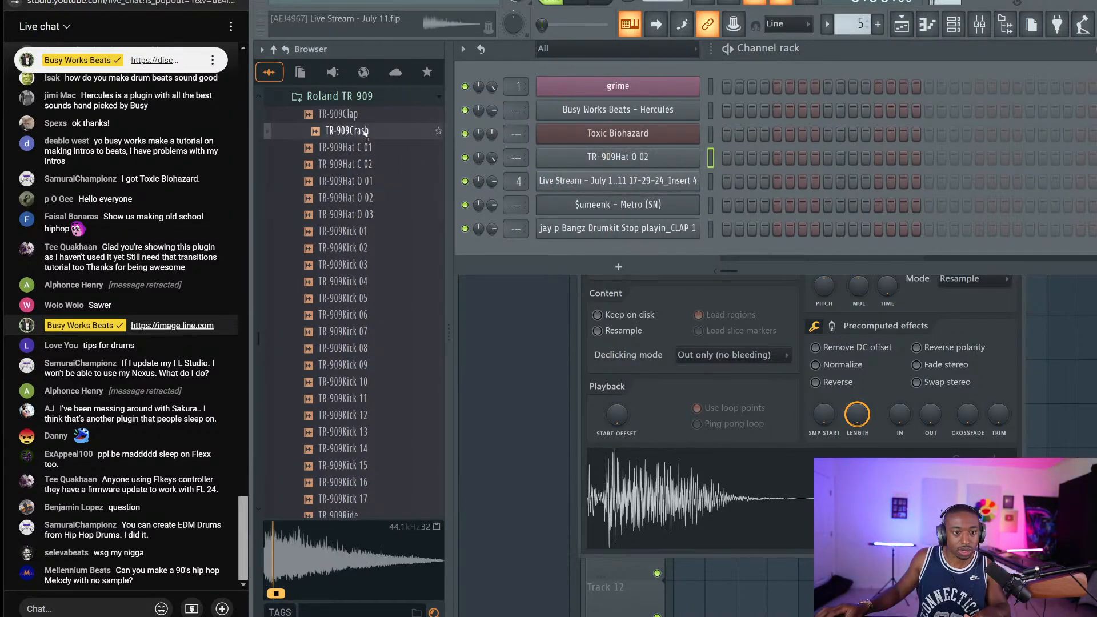
Load TR-909Clap into a new channel
click(362, 116)
right_click(362, 120)
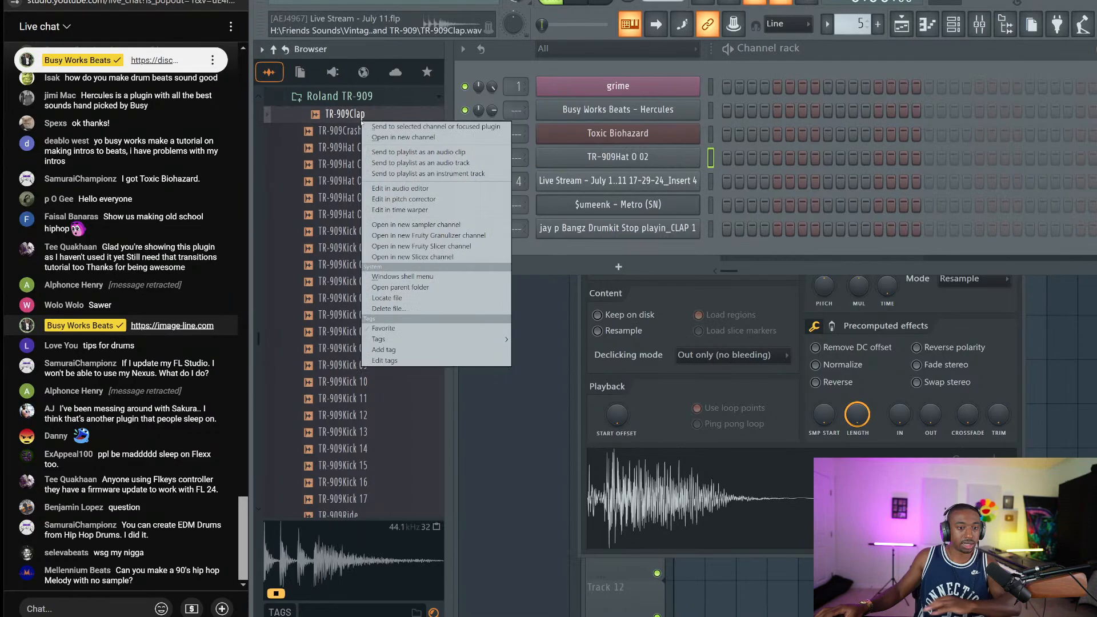
click(388, 137)
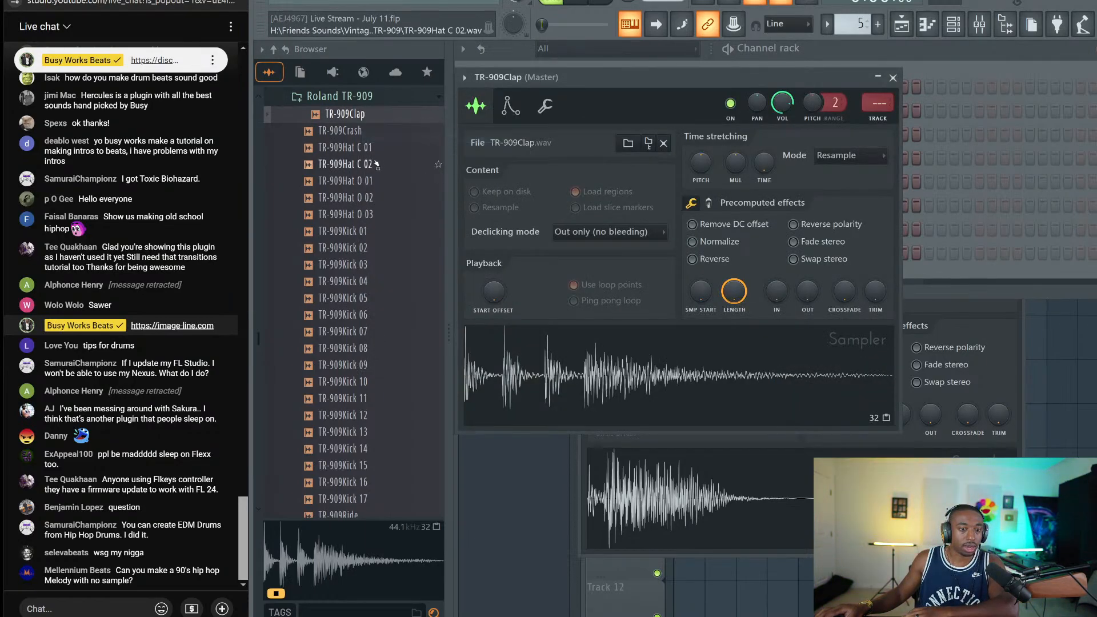
Close the clap's settings and load TR-909Kick 07 into a new channel
click(360, 332)
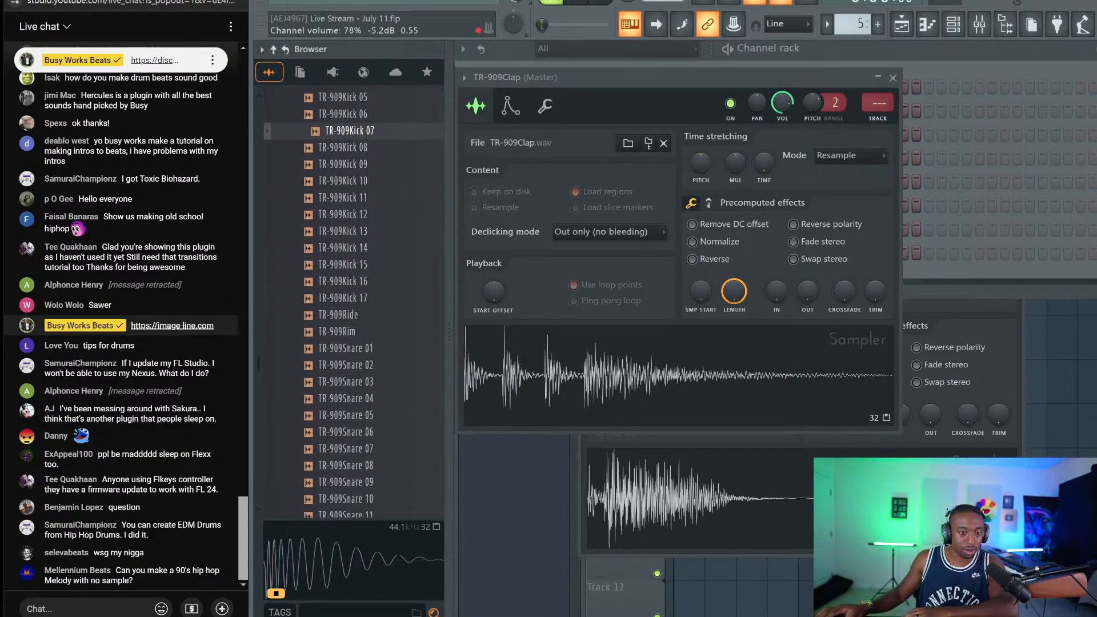
click(894, 78)
right_click(345, 131)
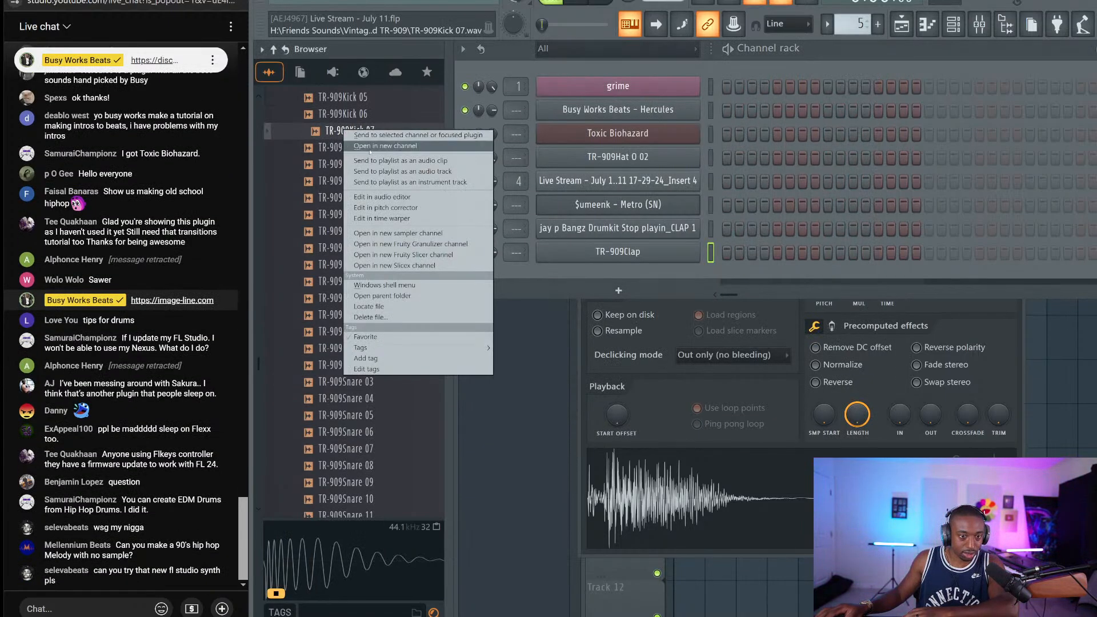
click(374, 146)
click(348, 231)
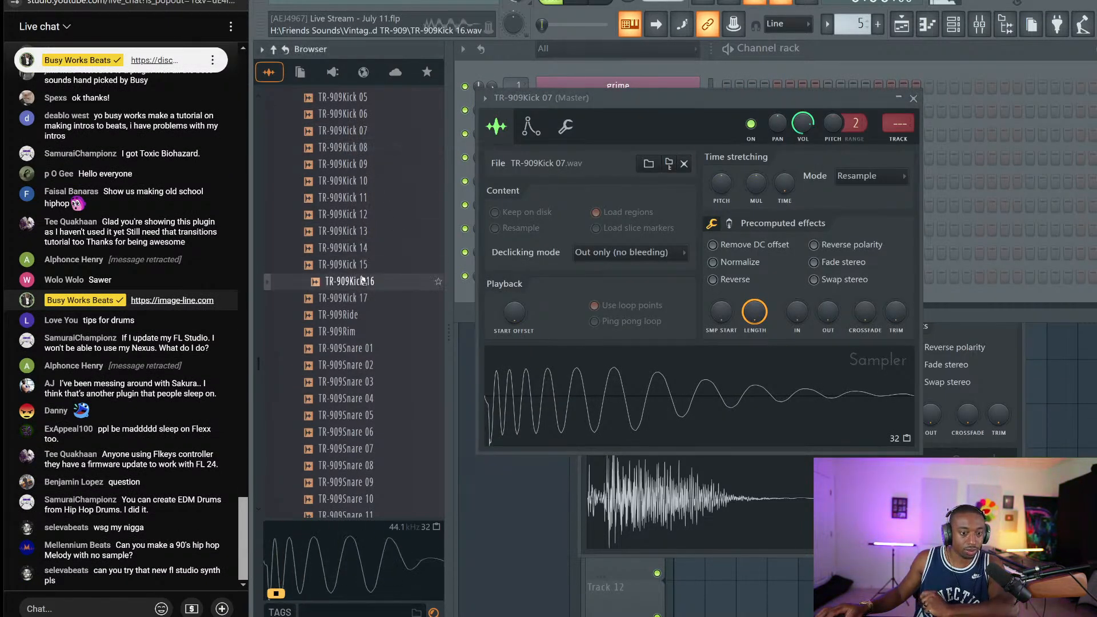
Post the Busy Works Beats Discord invite link in the live chat
click(372, 283)
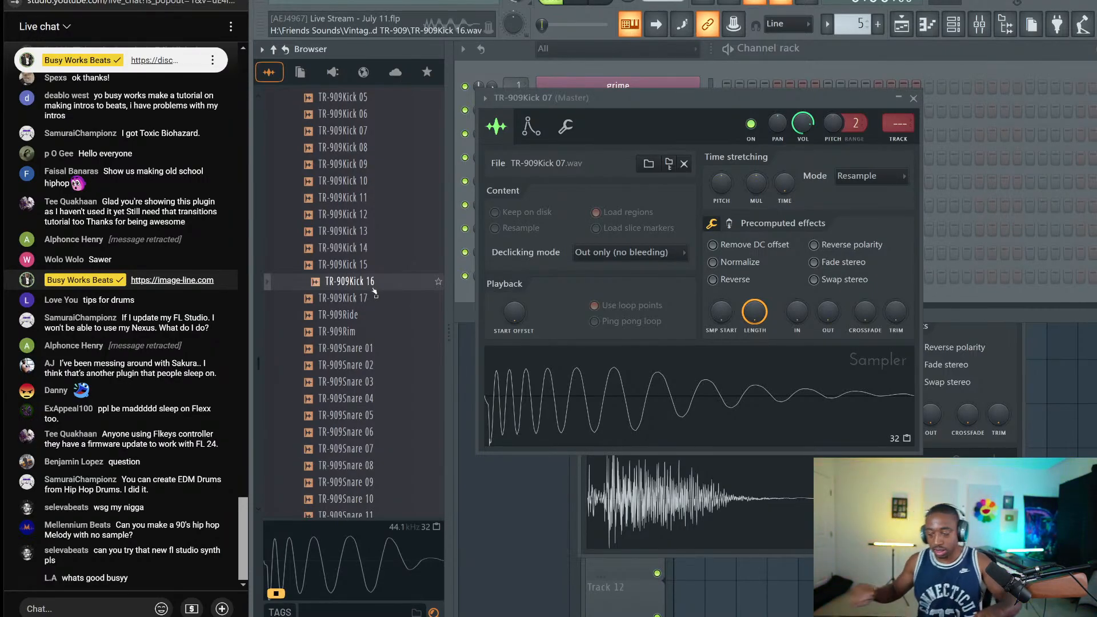
click(103, 603)
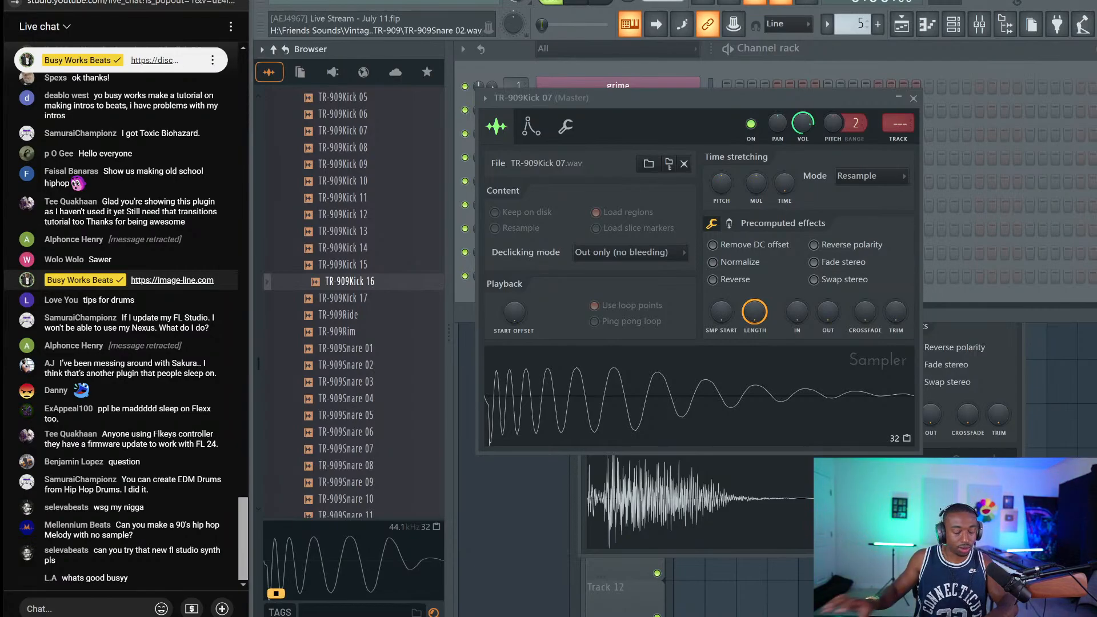
text(https://)
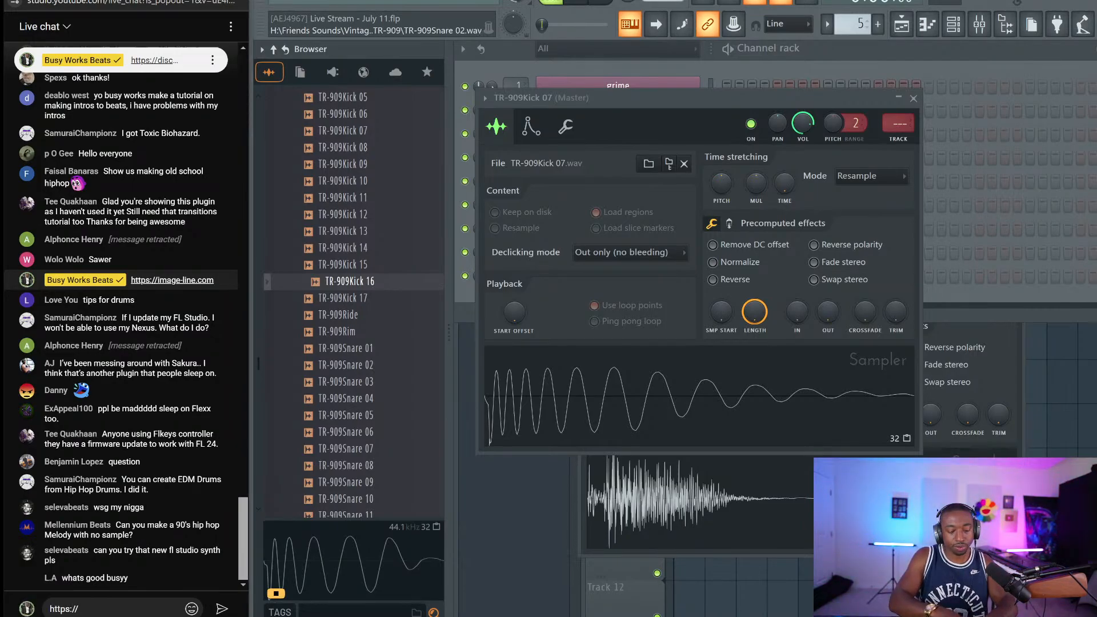
text(discord.gg/)
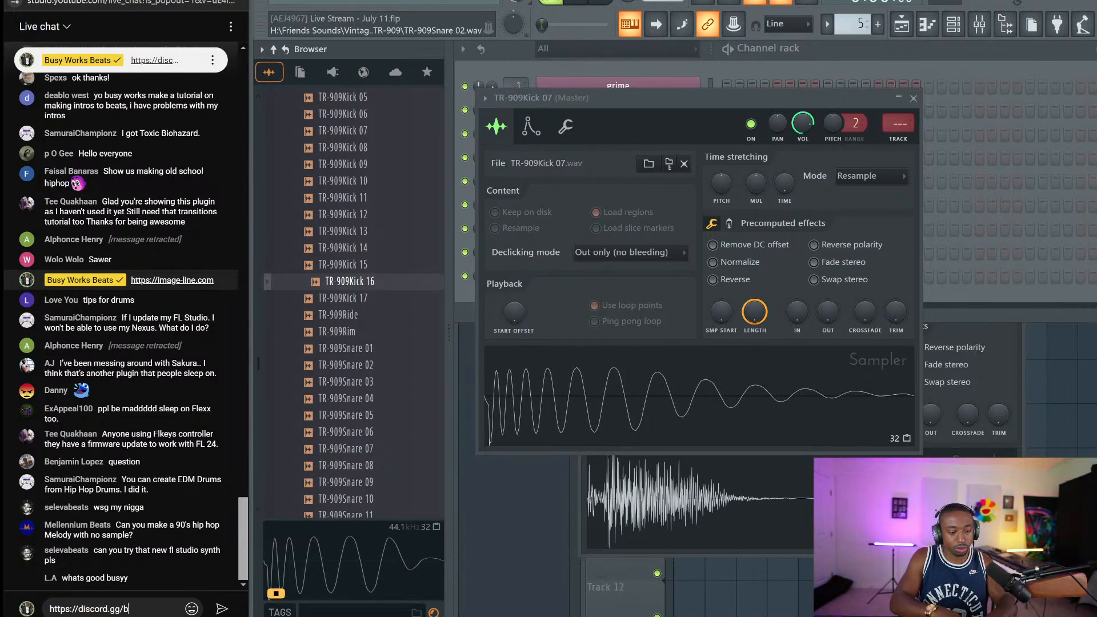
text(busyworksbeats)
key(Return)
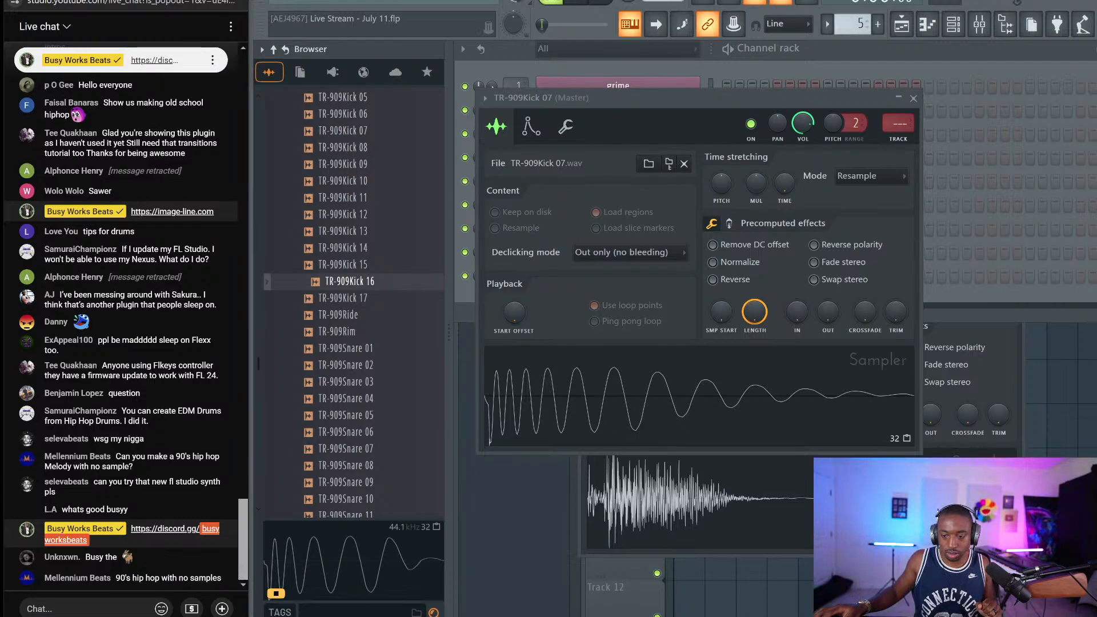
Search the Start menu for Discord and launch it
key(super)
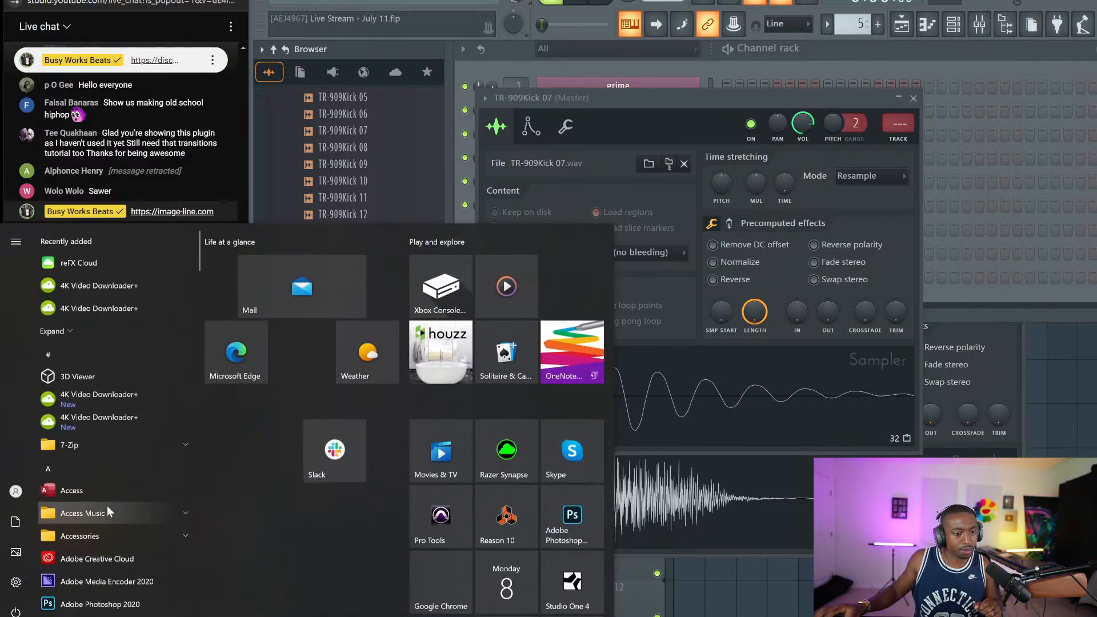
text(discor)
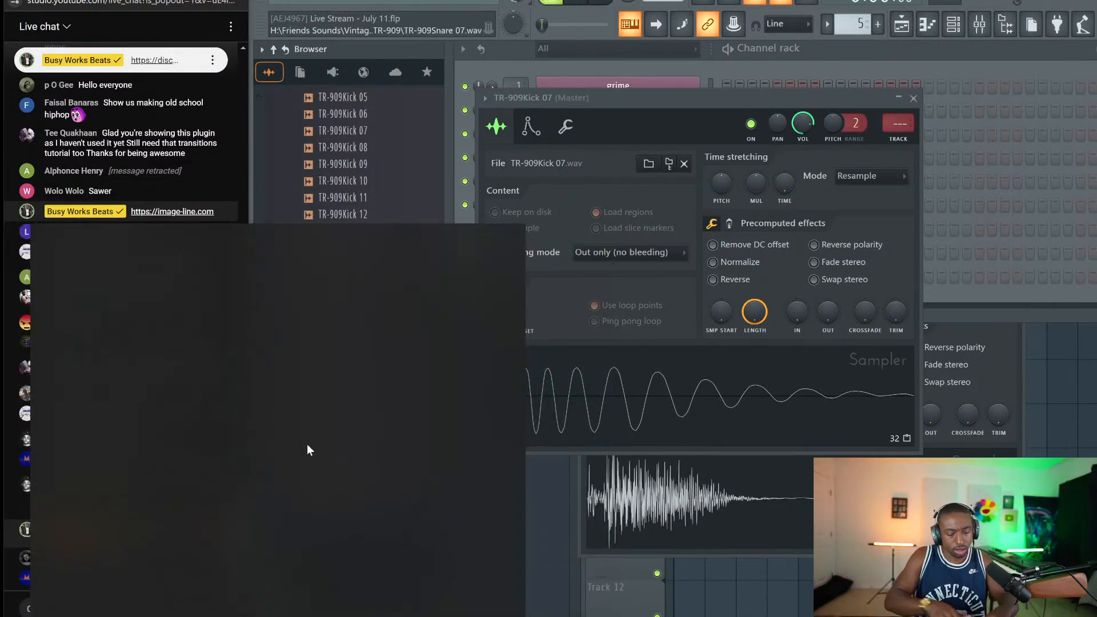
click(190, 315)
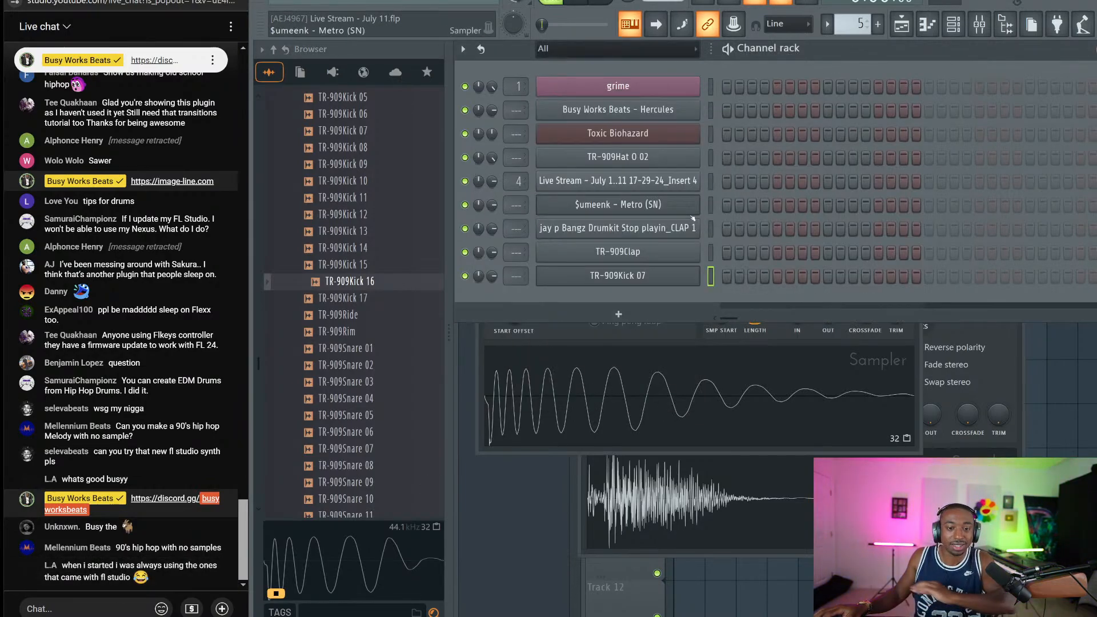
Fill every fourth step of the TR-909Kick 07 channel
key(F5)
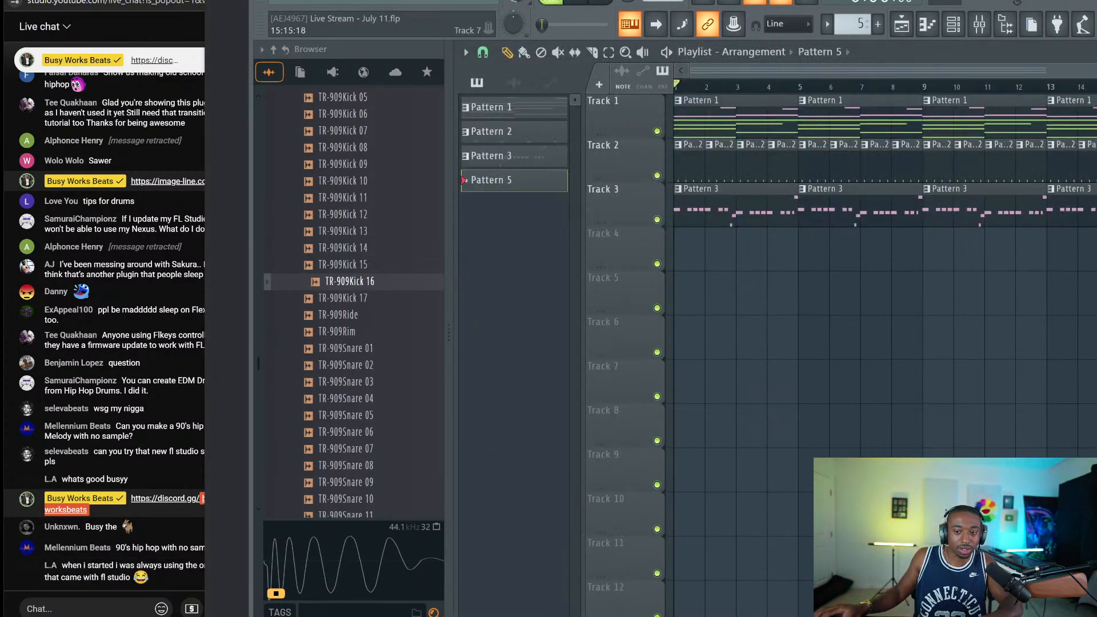
key(F6)
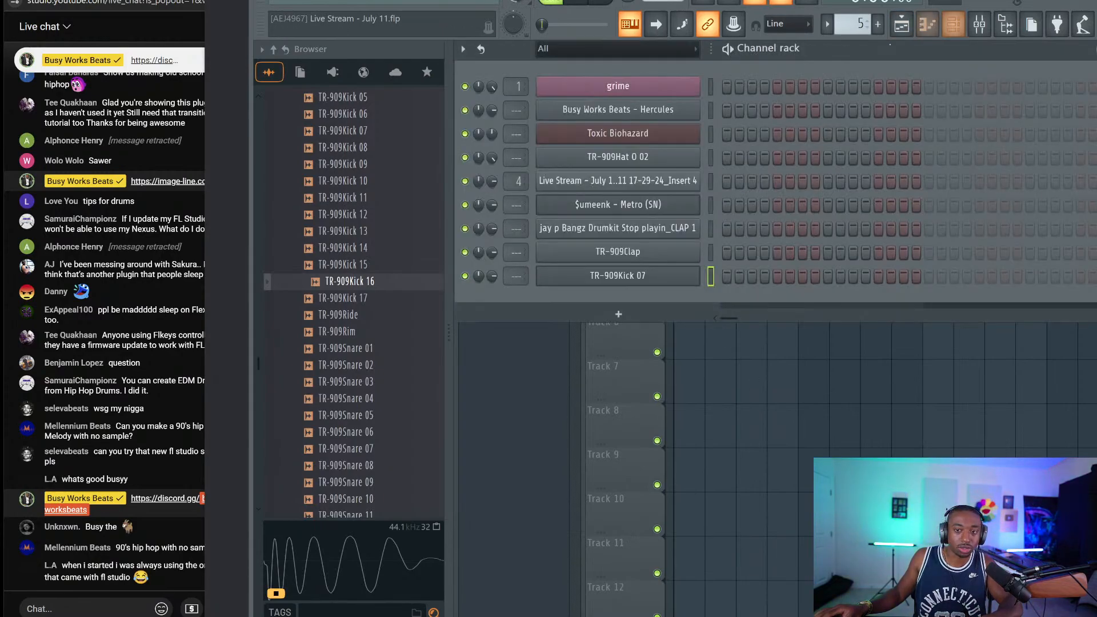
right_click(727, 279)
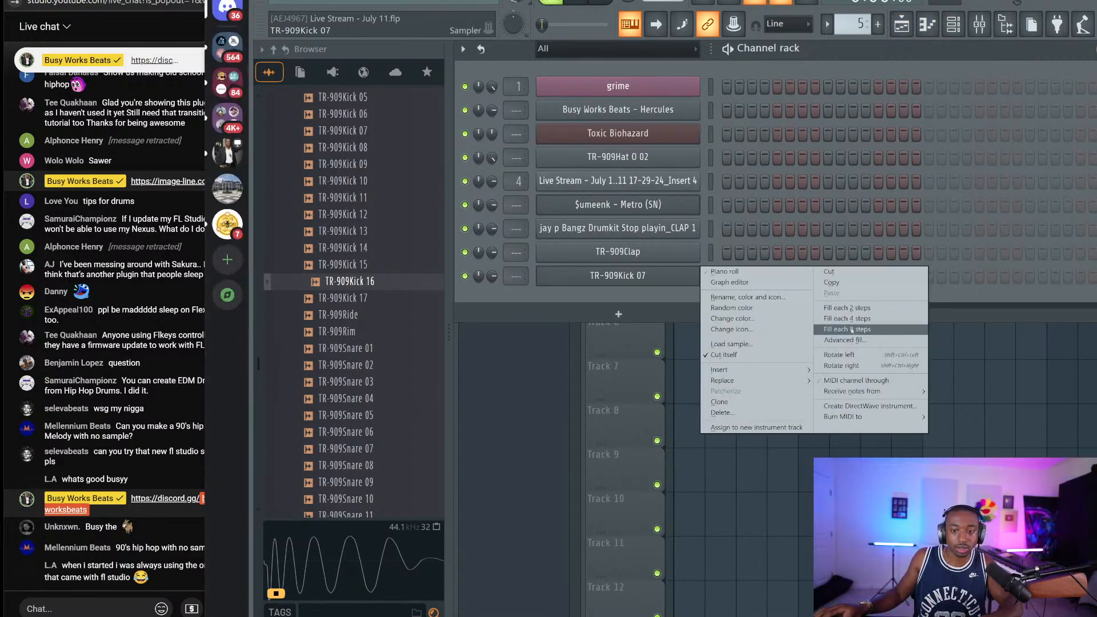
click(787, 322)
Paint Pattern 5 clips along Track 4 in the playlist and play back the drums
key(F6)
click(686, 240)
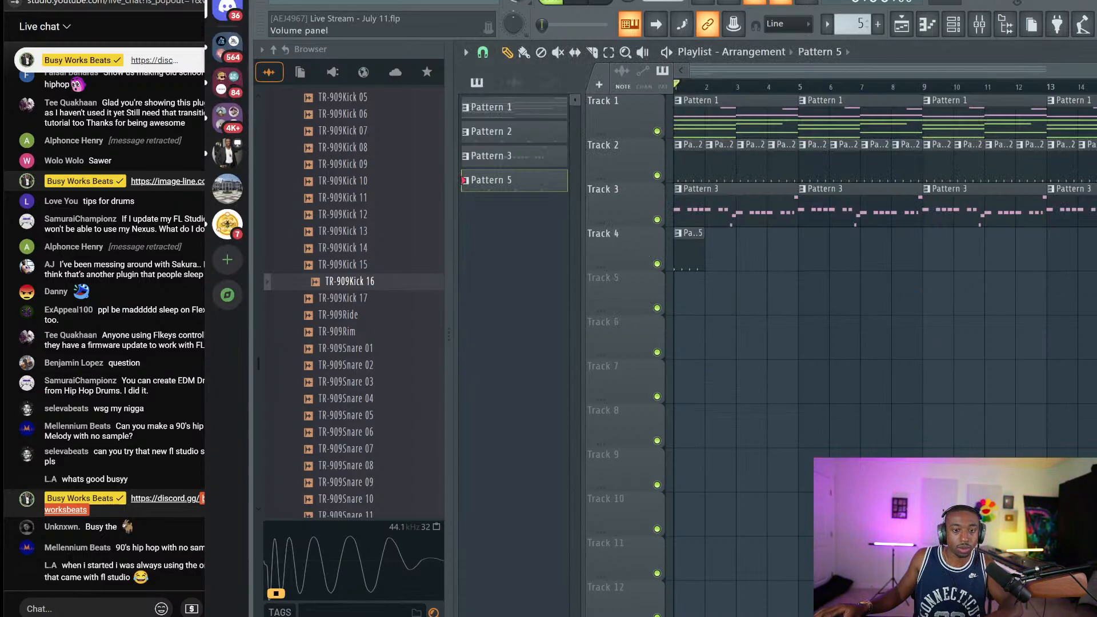
key(space)
click(953, 24)
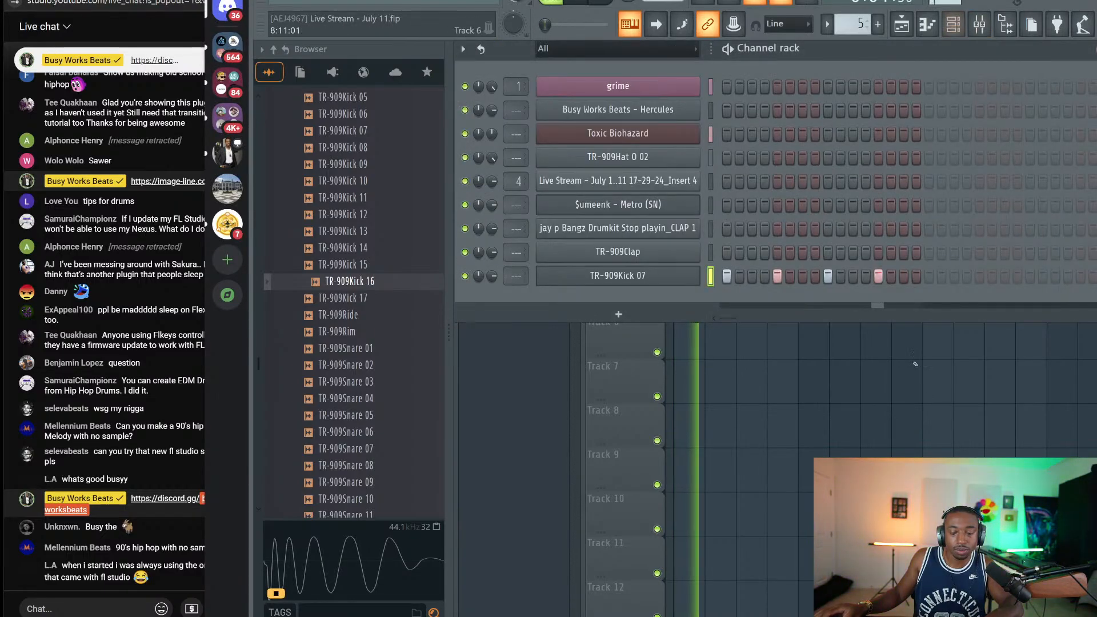
key(F6)
key(space)
mouse_move(739, 239)
mouse_down()
mouse_move(695, 238)
mouse_move(948, 263)
mouse_up()
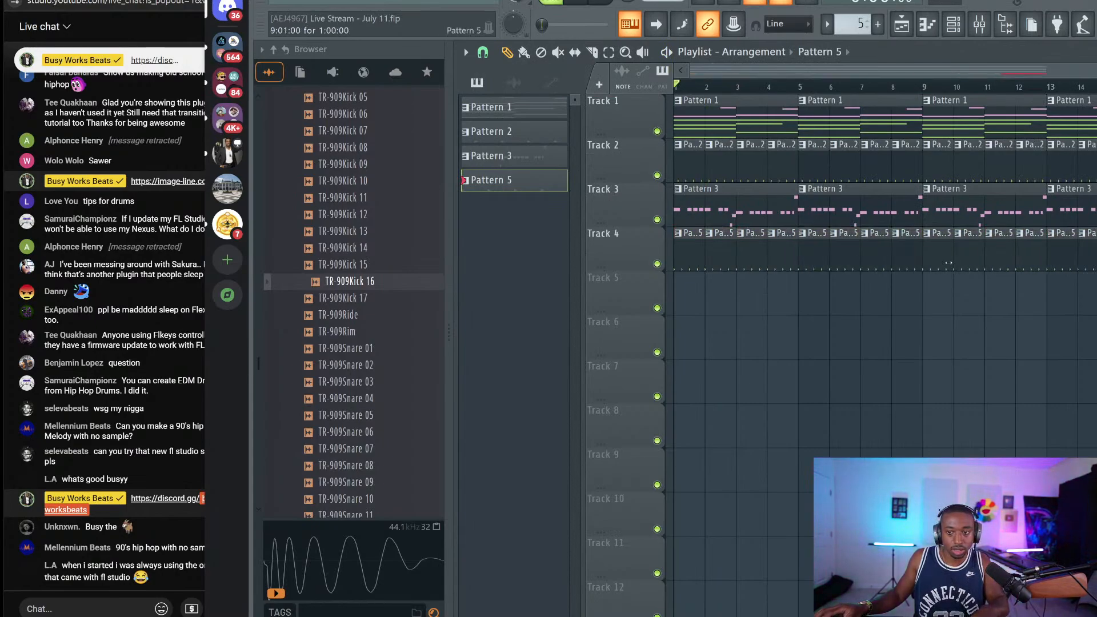
Turn the TR-909Hat O 02 channel volume down to 53% (-11.9 dB)
click(954, 25)
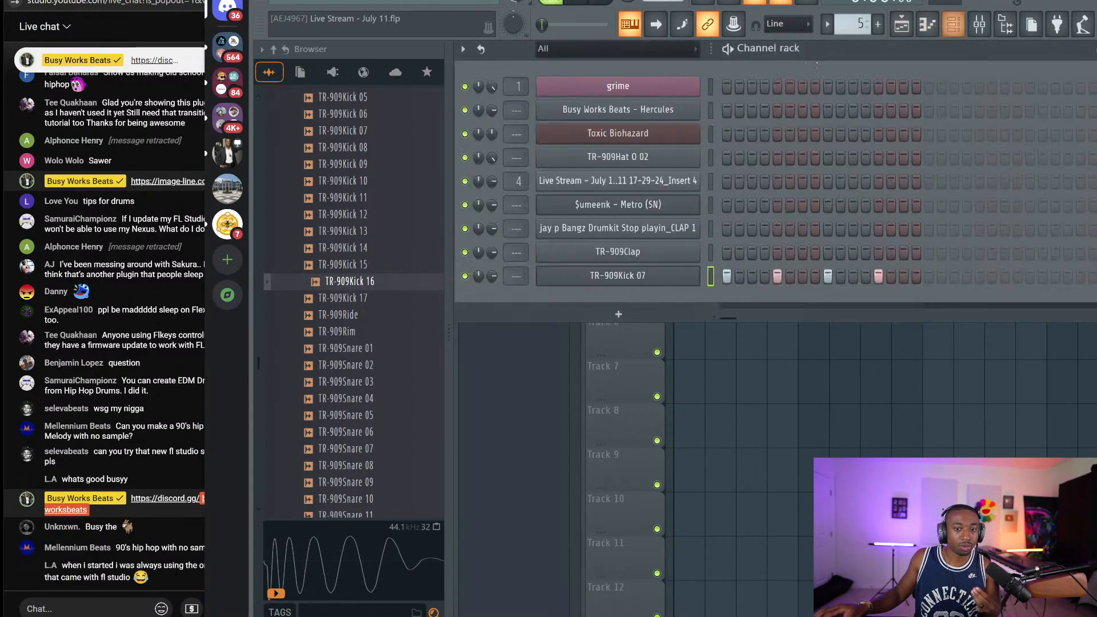
drag(492, 157, 491, 158)
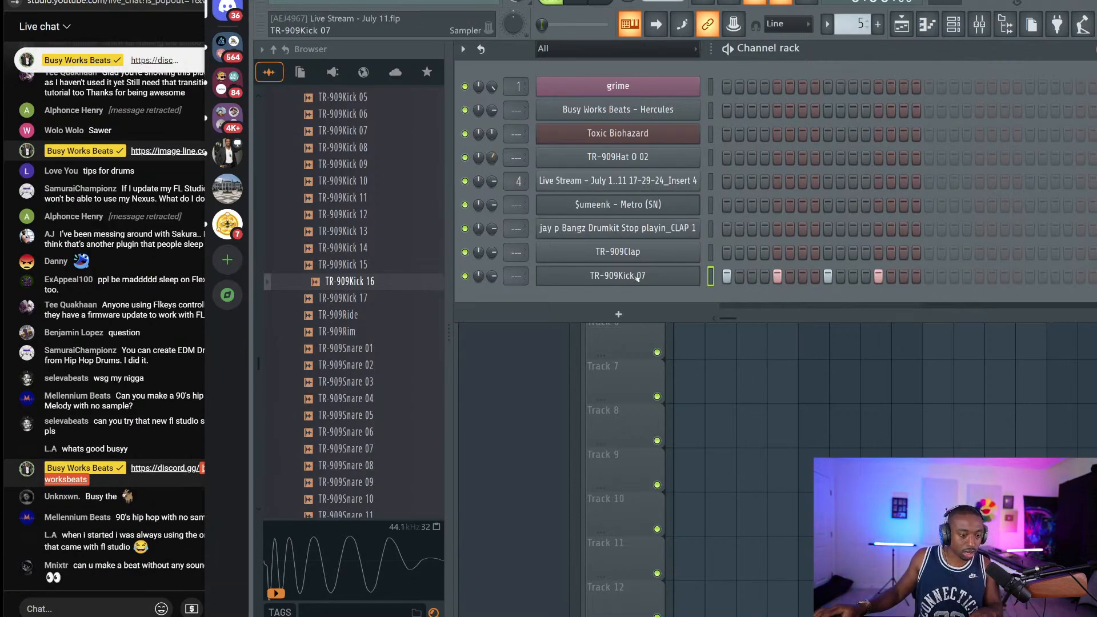
click(927, 24)
click(957, 31)
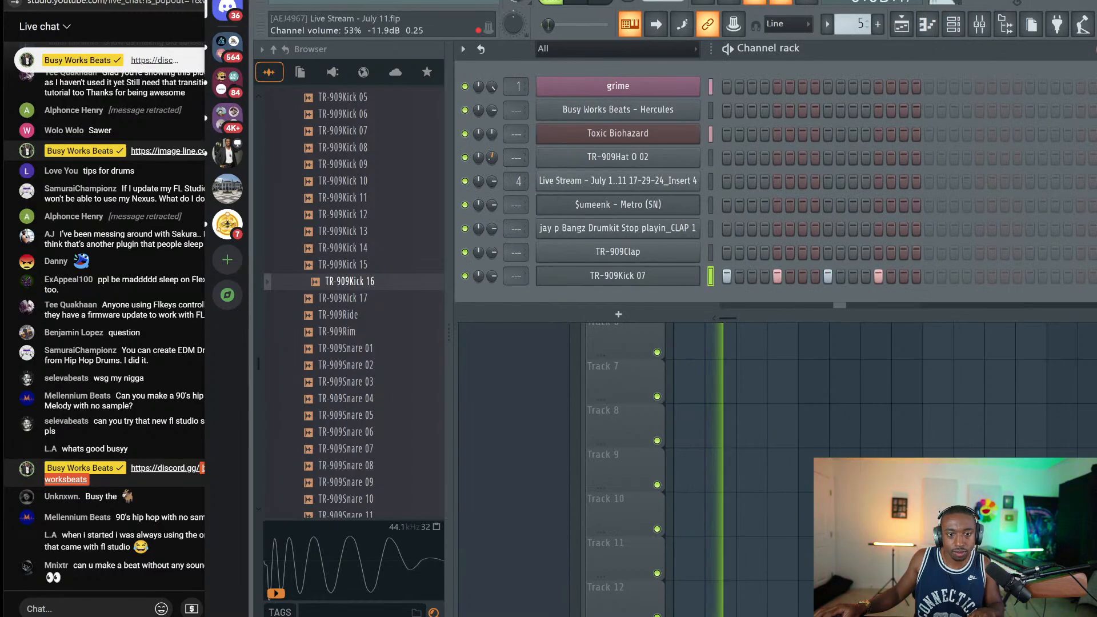
Load the Pads > 10. Blade preset into Toxic Biohazard and audition it
click(630, 135)
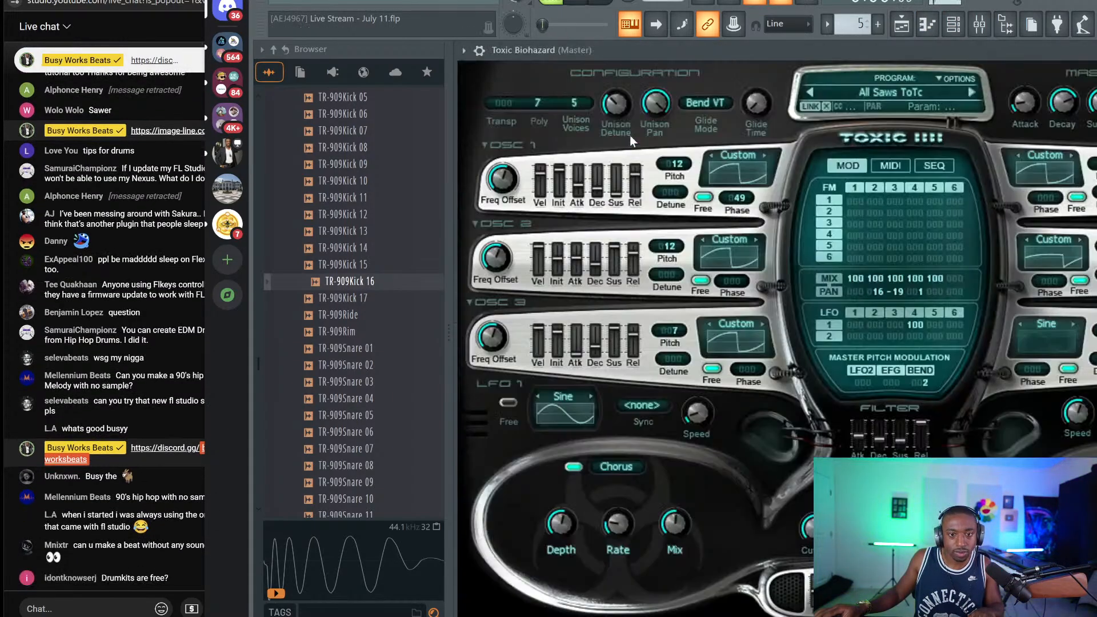
click(901, 92)
click(958, 308)
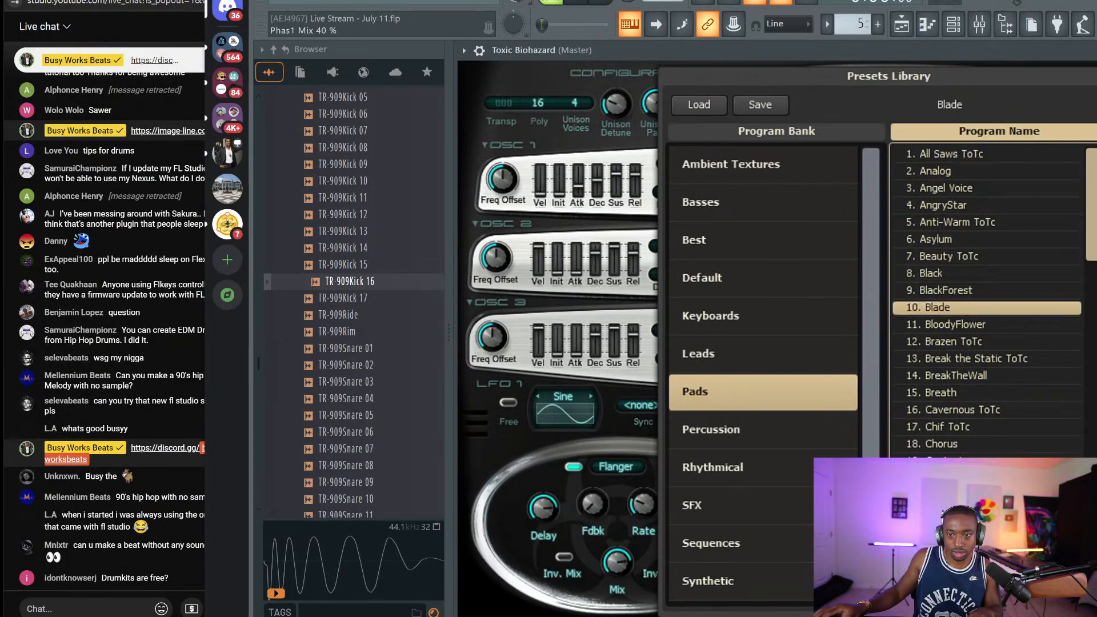
click(1096, 76)
drag(1096, 50, 871, 95)
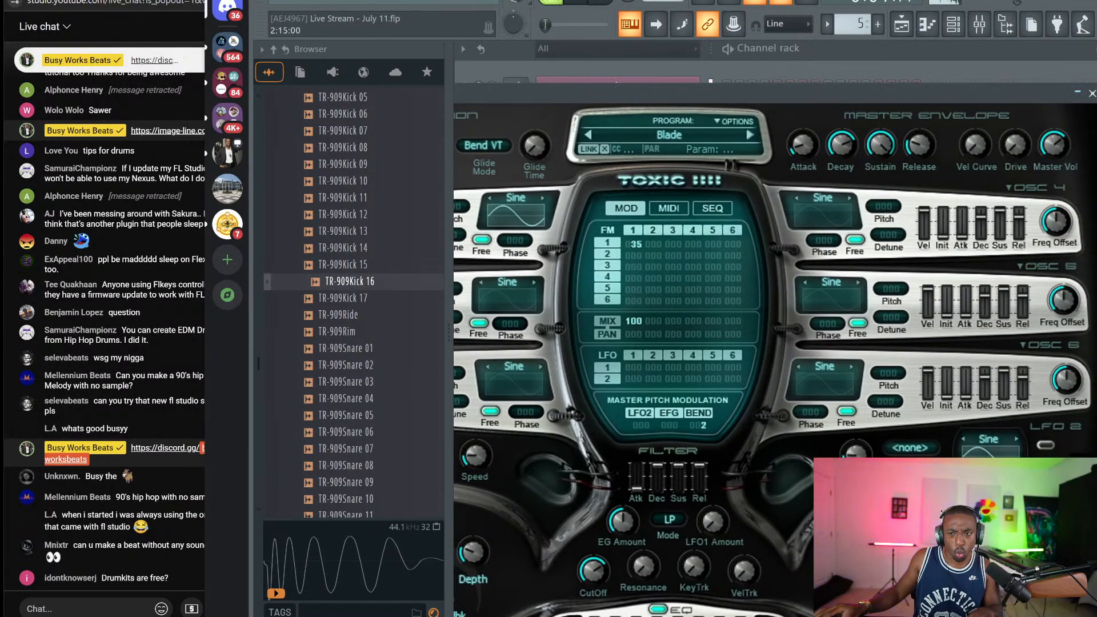
key(Escape)
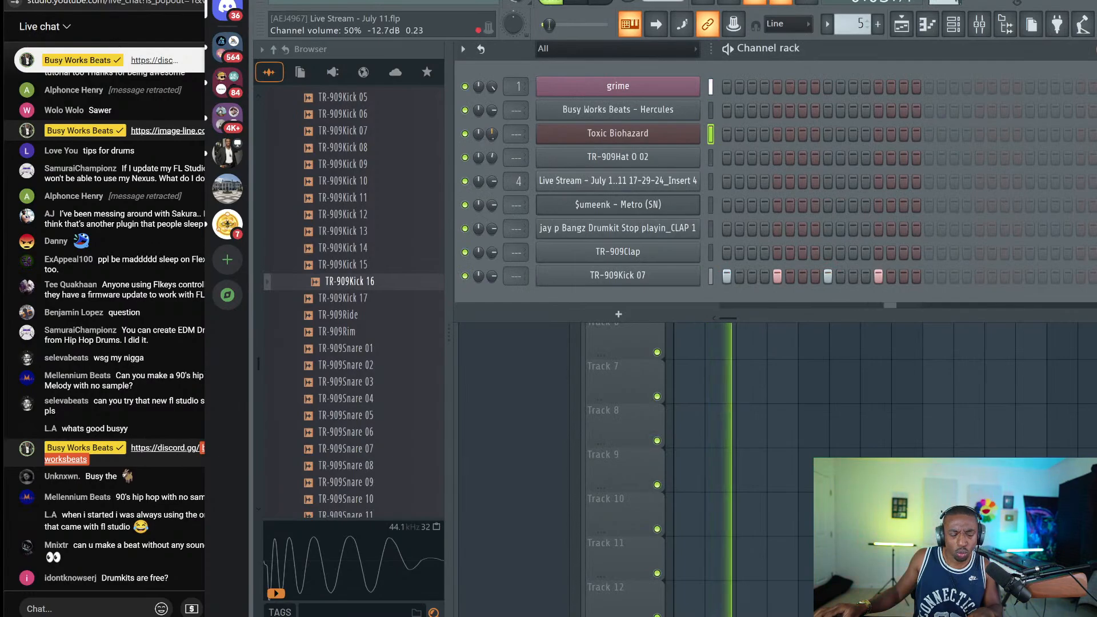
key(space)
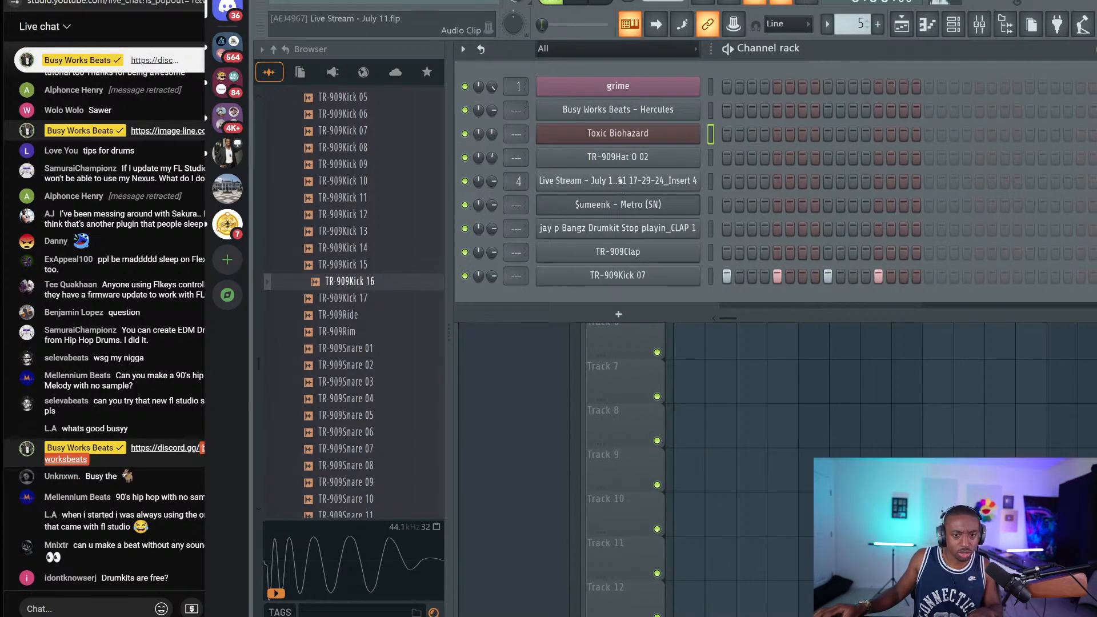
Close the Toxic Biohazard window and the channel rack, then switch to Discord
click(615, 135)
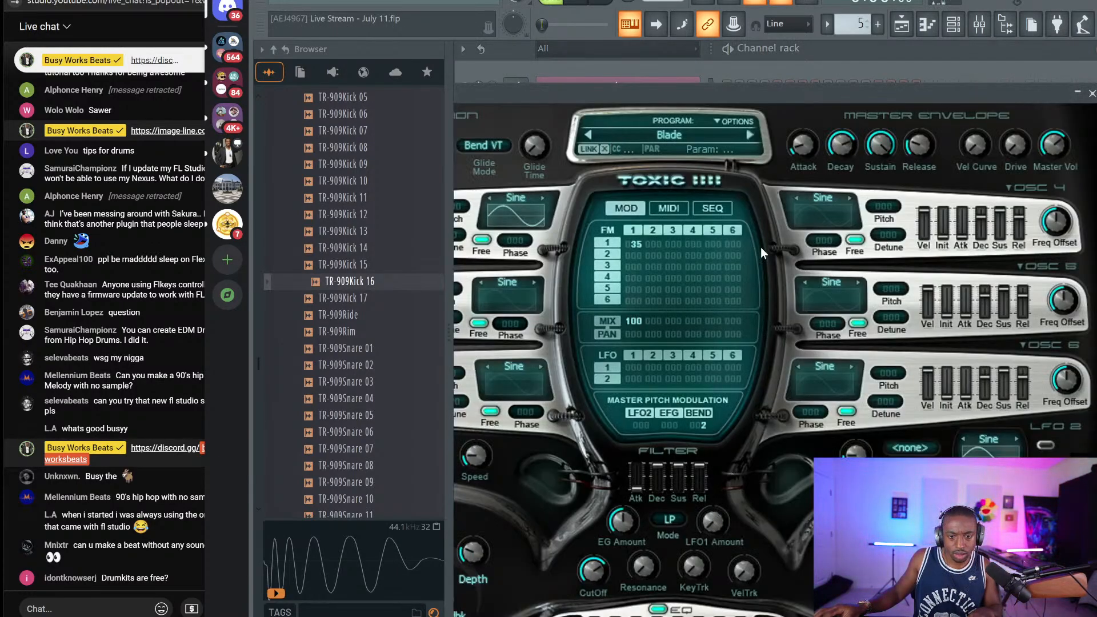
drag(752, 129, 799, 82)
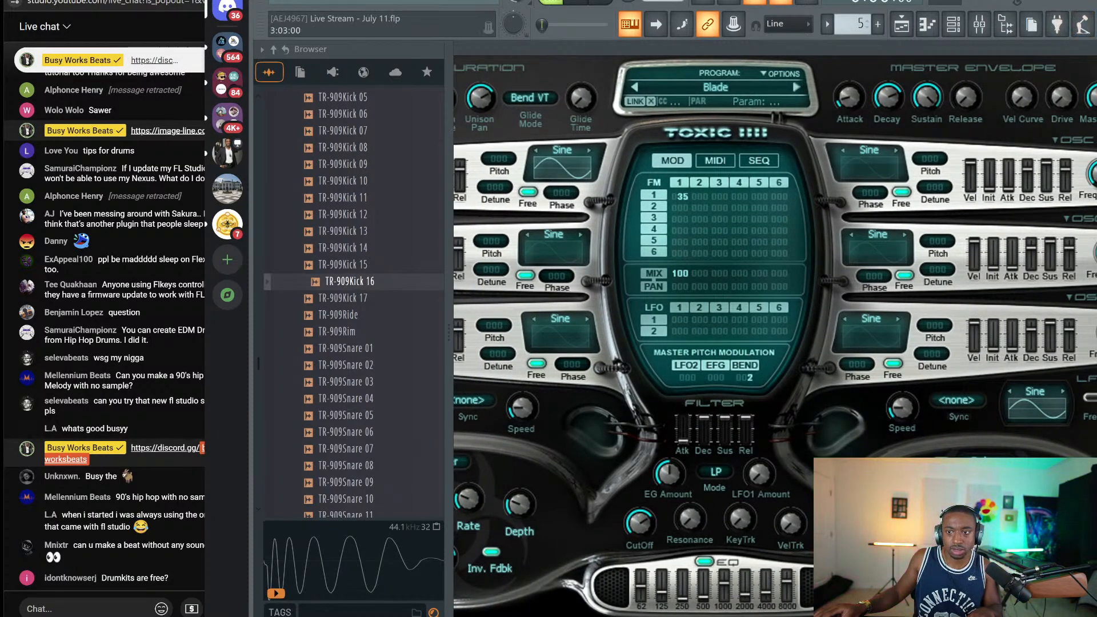
key(Escape)
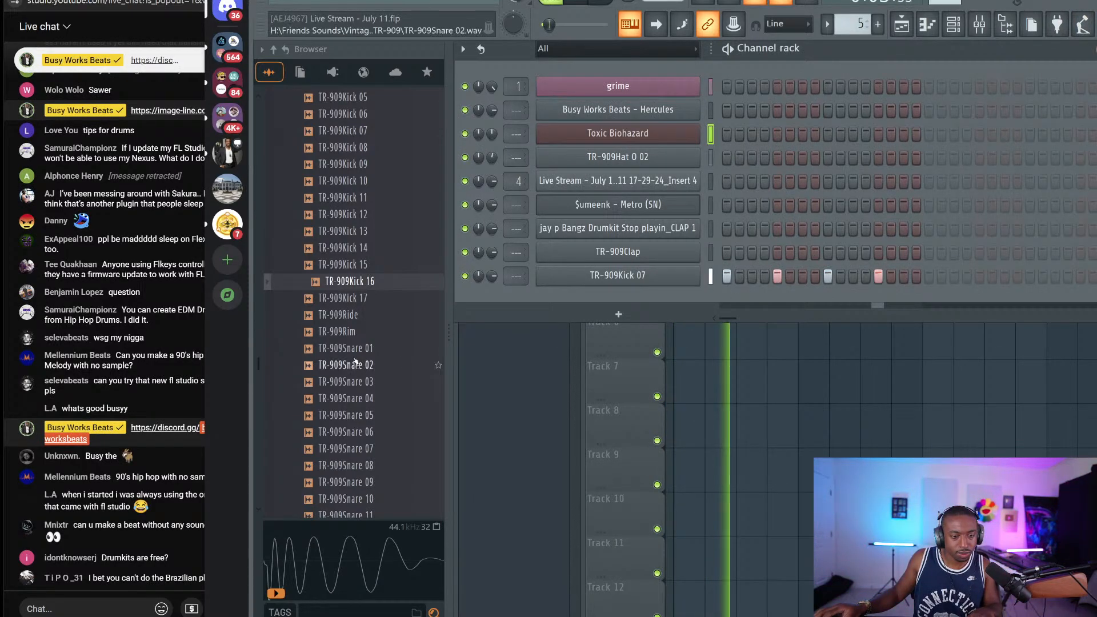
click(97, 605)
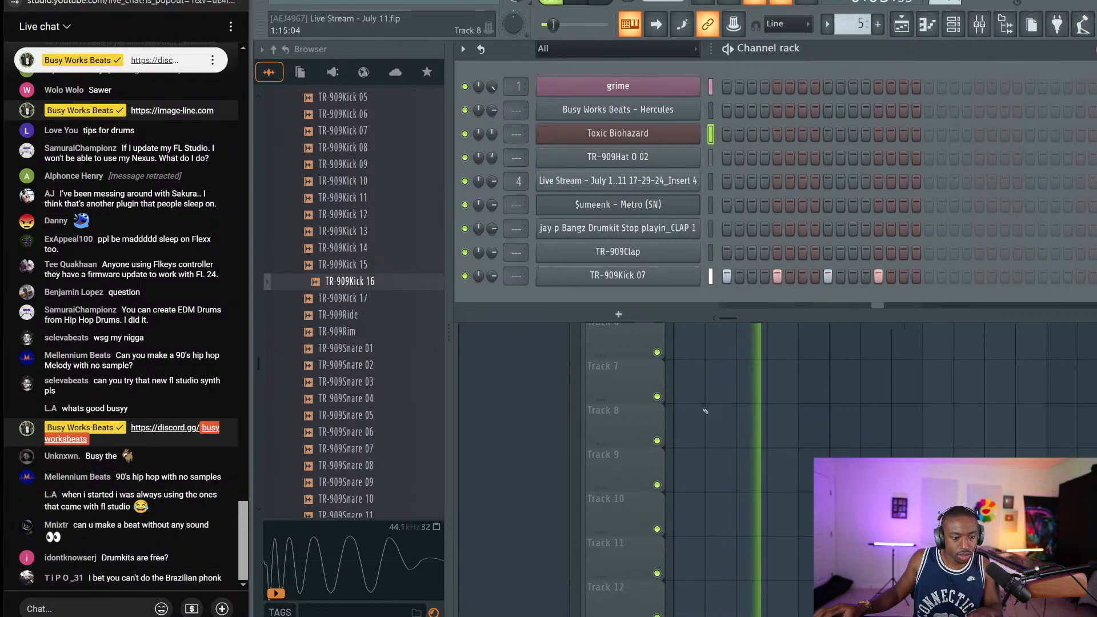
click(938, 450)
key(alt+Tab)
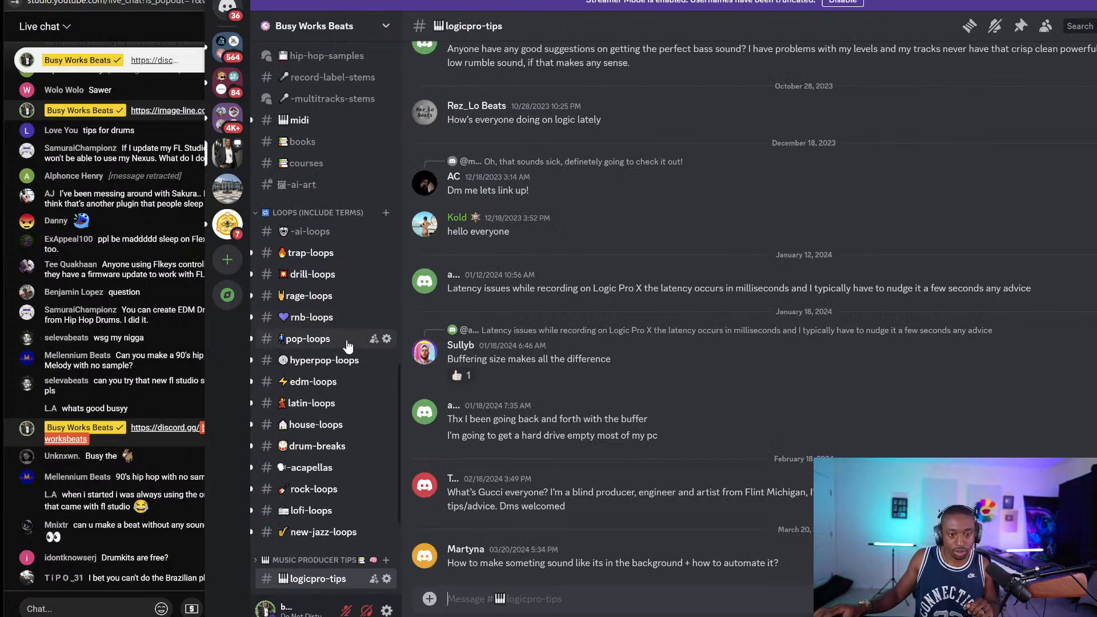
Disable Discord's Streamer Mode and widen the live chat panel
scroll(345, 343, down, 5)
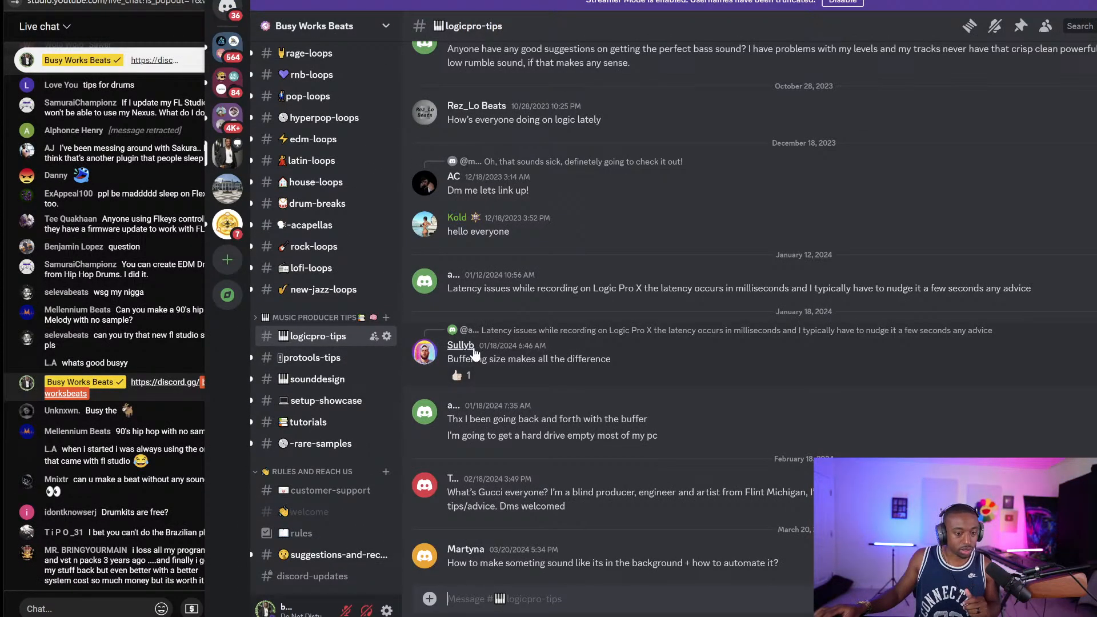
click(826, 3)
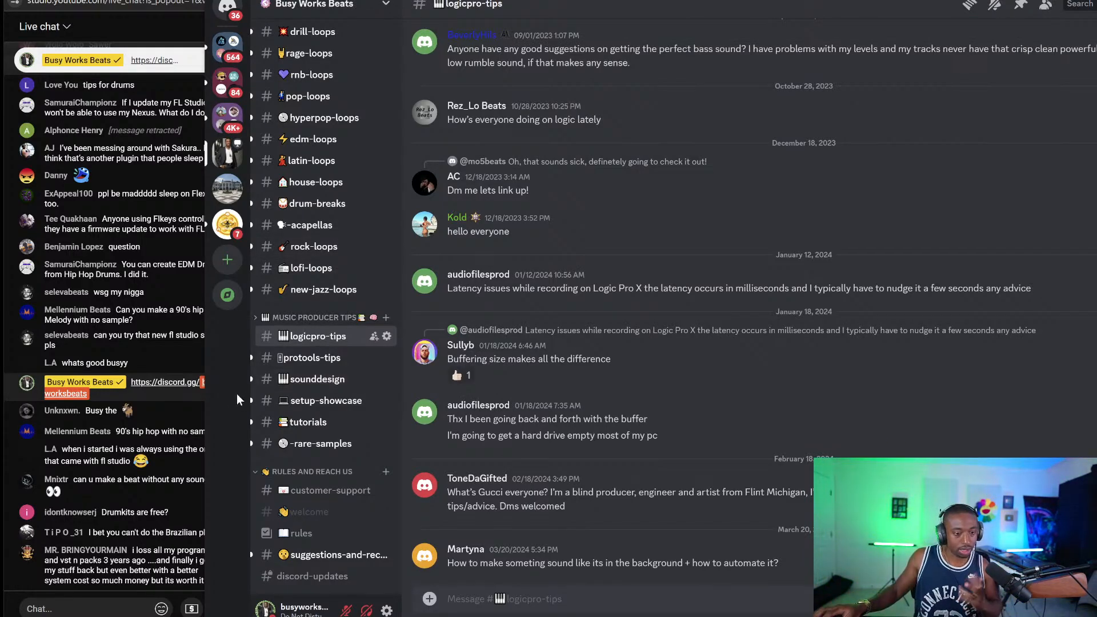
drag(209, 381, 249, 383)
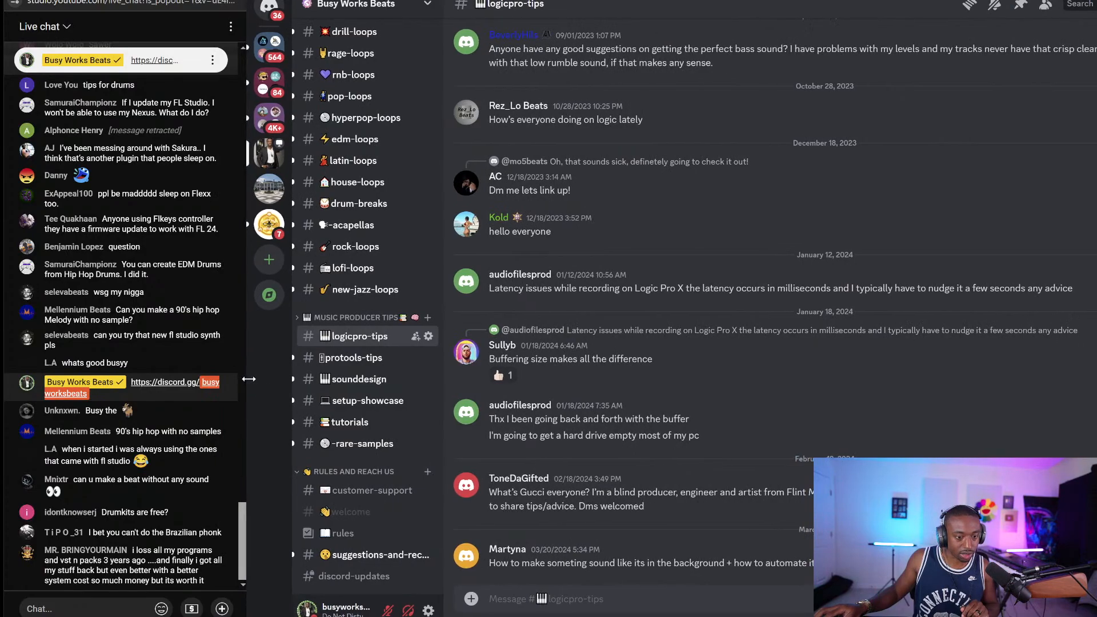
scroll(312, 392, down, 10)
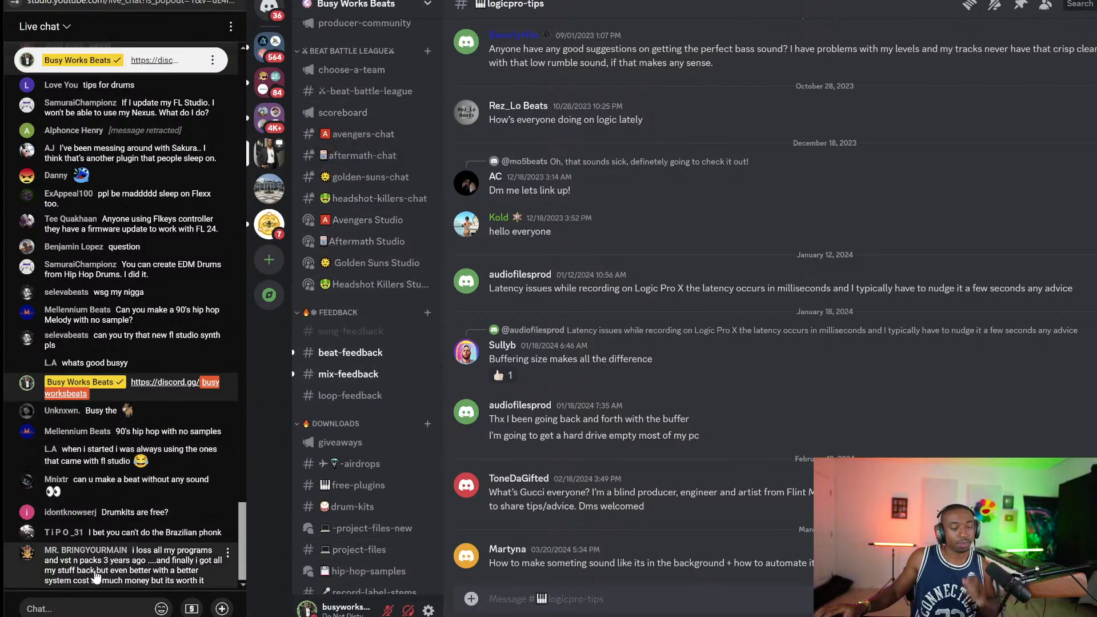
scroll(96, 579, up, 1)
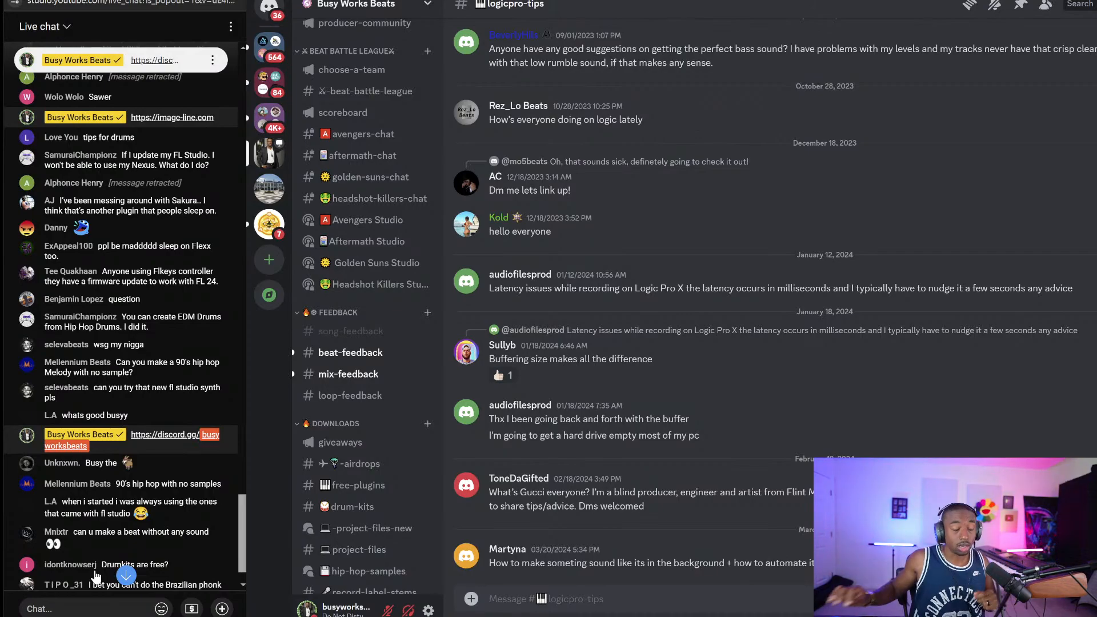
scroll(85, 360, down, 1)
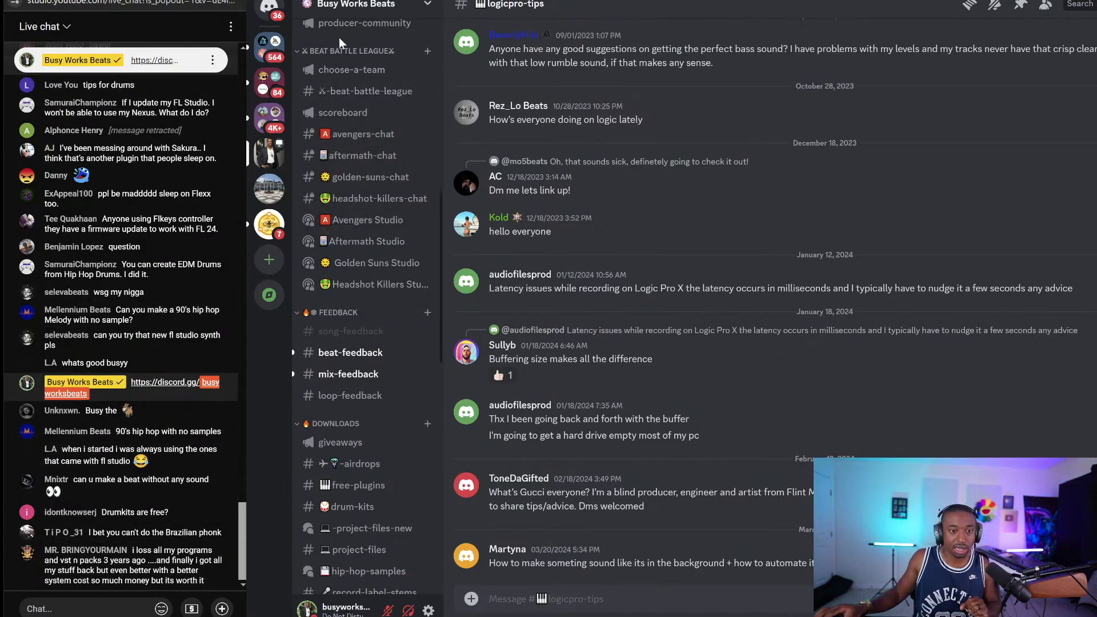
Open the drum-kits channel under Downloads in the Busy Works Beats server
click(376, 7)
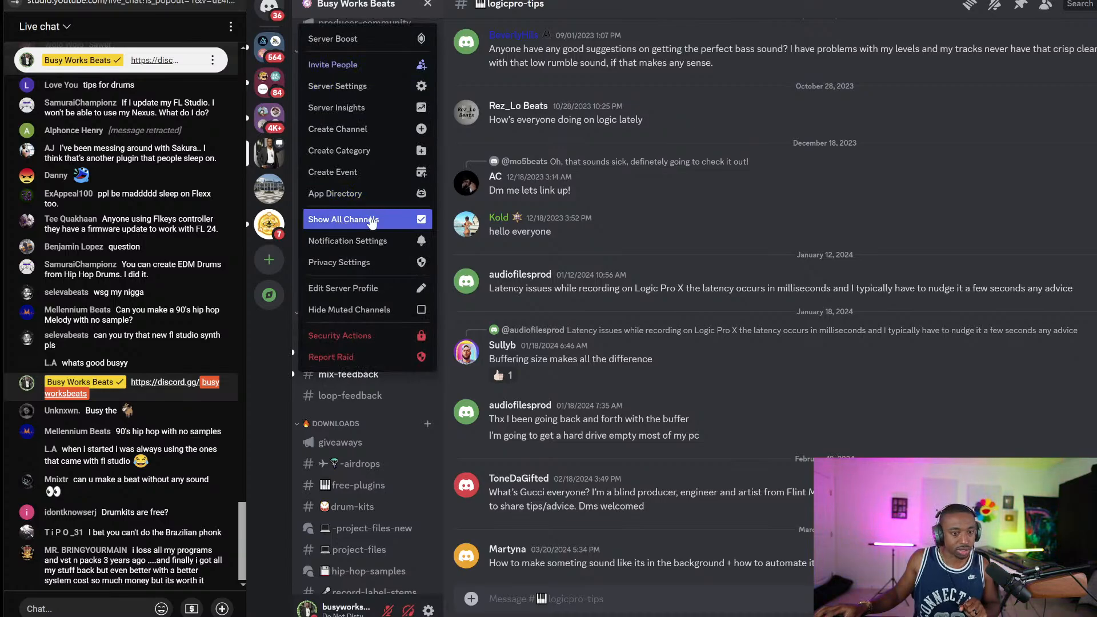
click(942, 246)
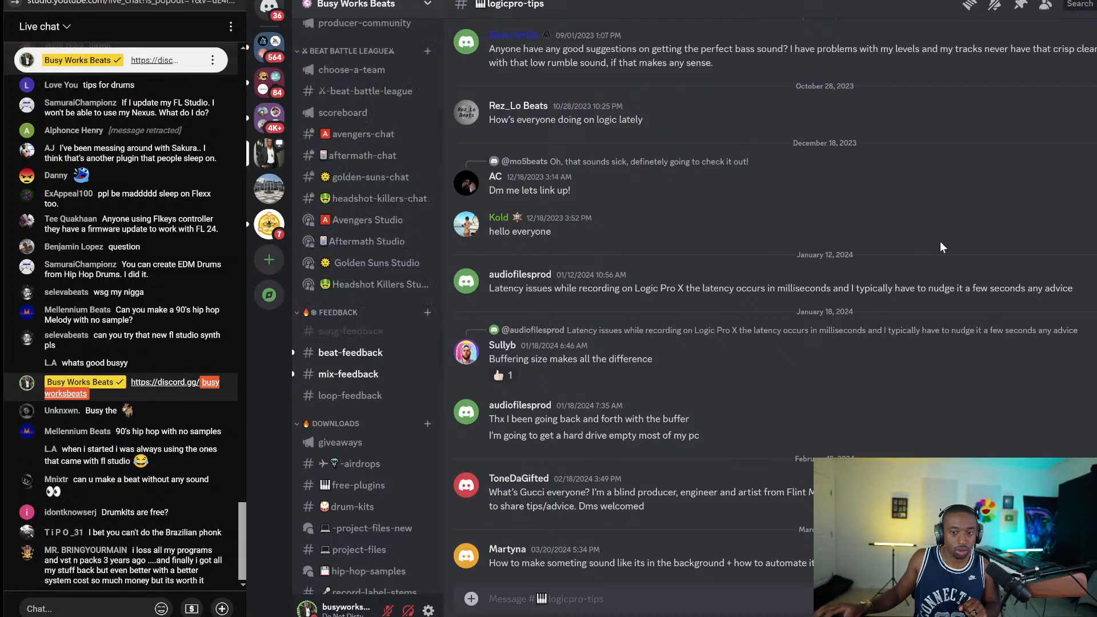
scroll(356, 281, down, 10)
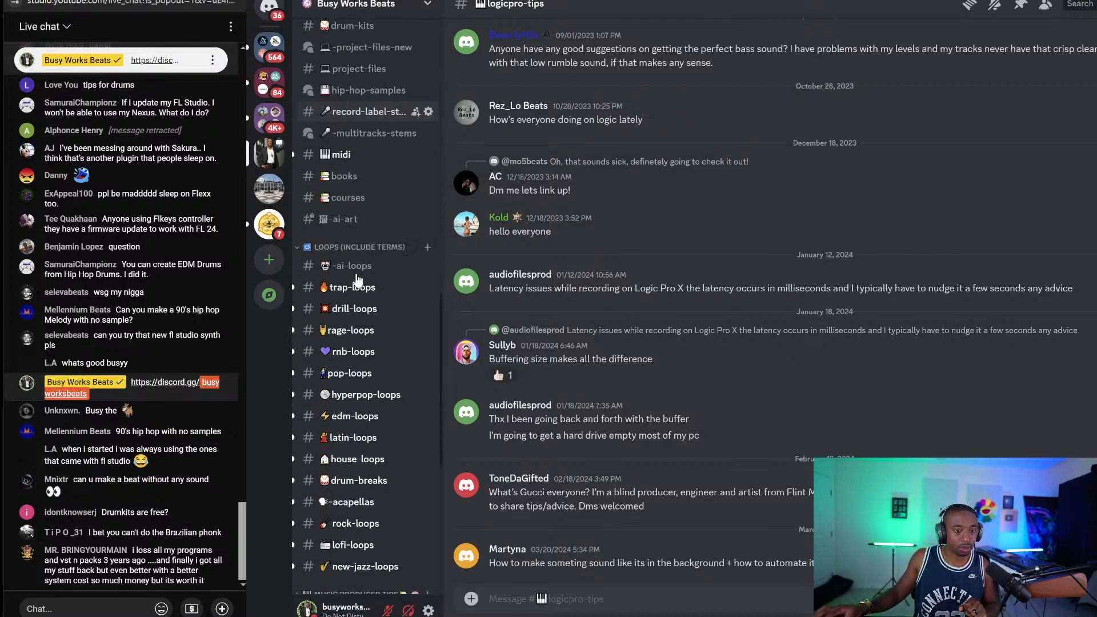
scroll(345, 485, up, 8)
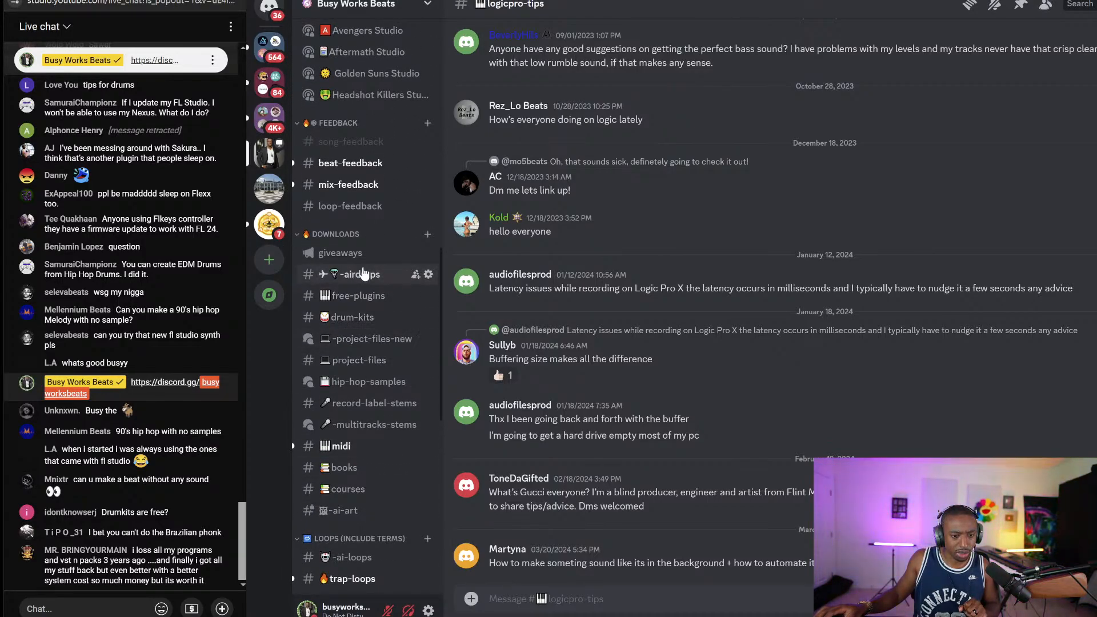
click(354, 319)
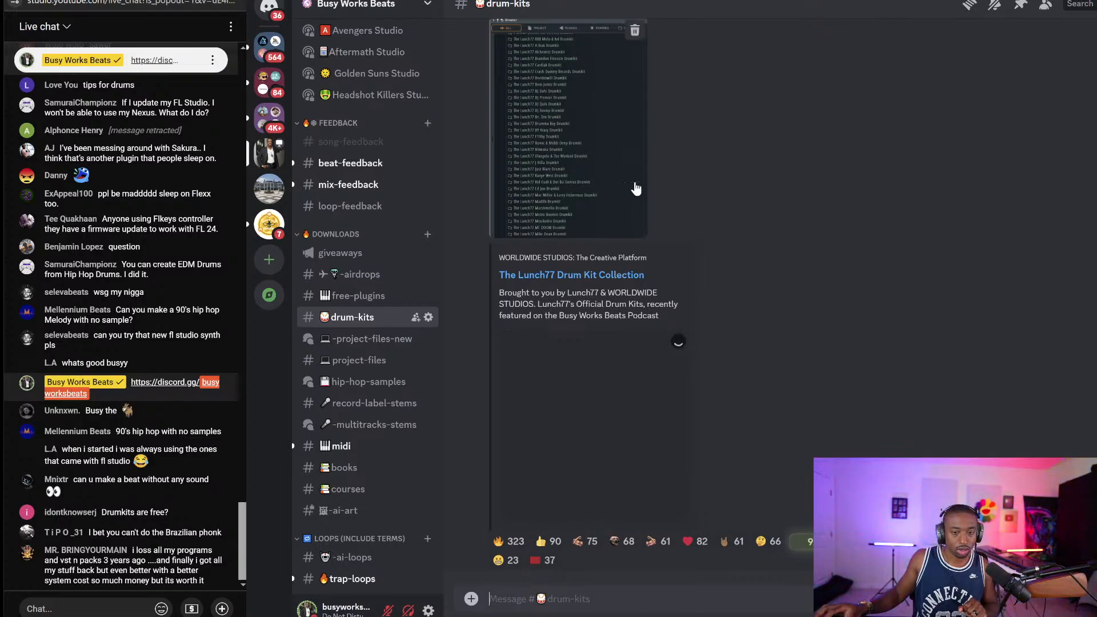
click(601, 115)
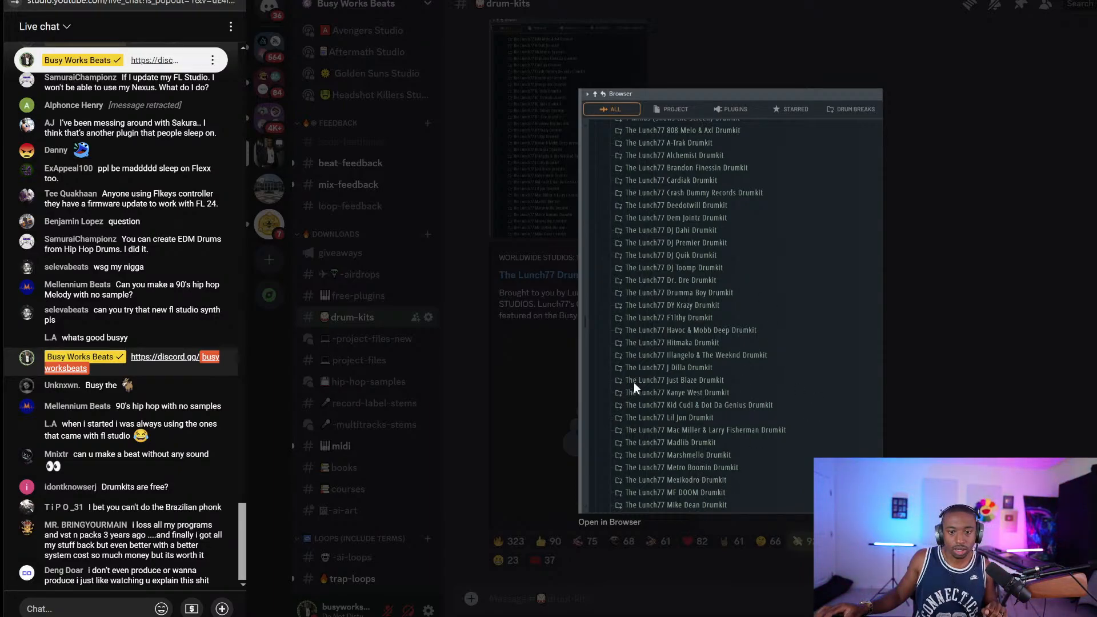
click(1025, 258)
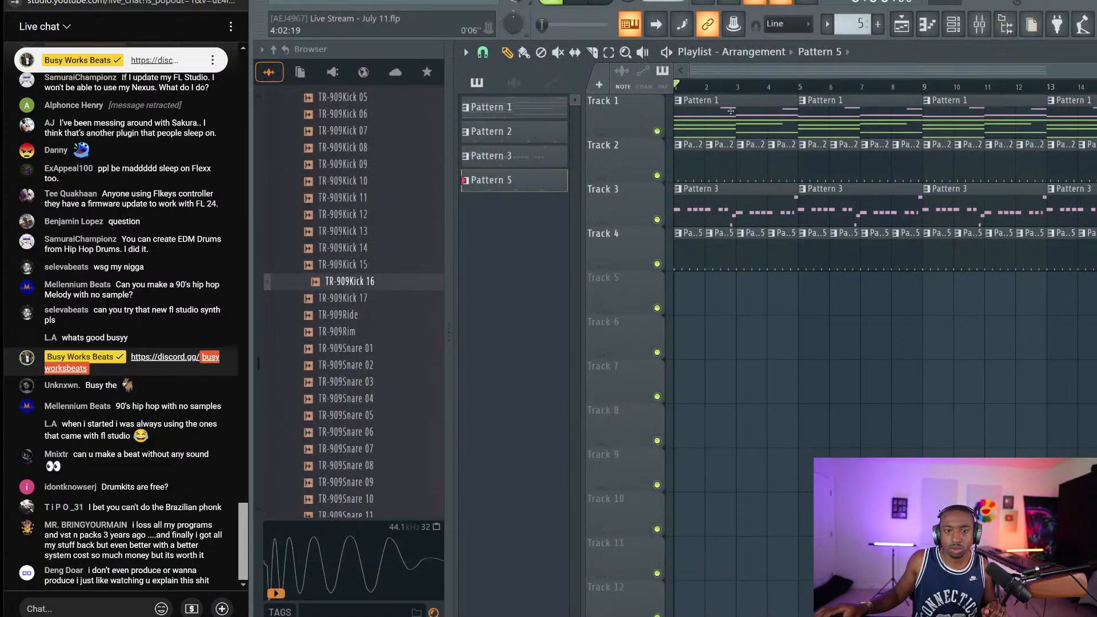
Back in FL Studio, play the Live Stream - July 11 arrangement and minimize OBS
key(alt+Tab)
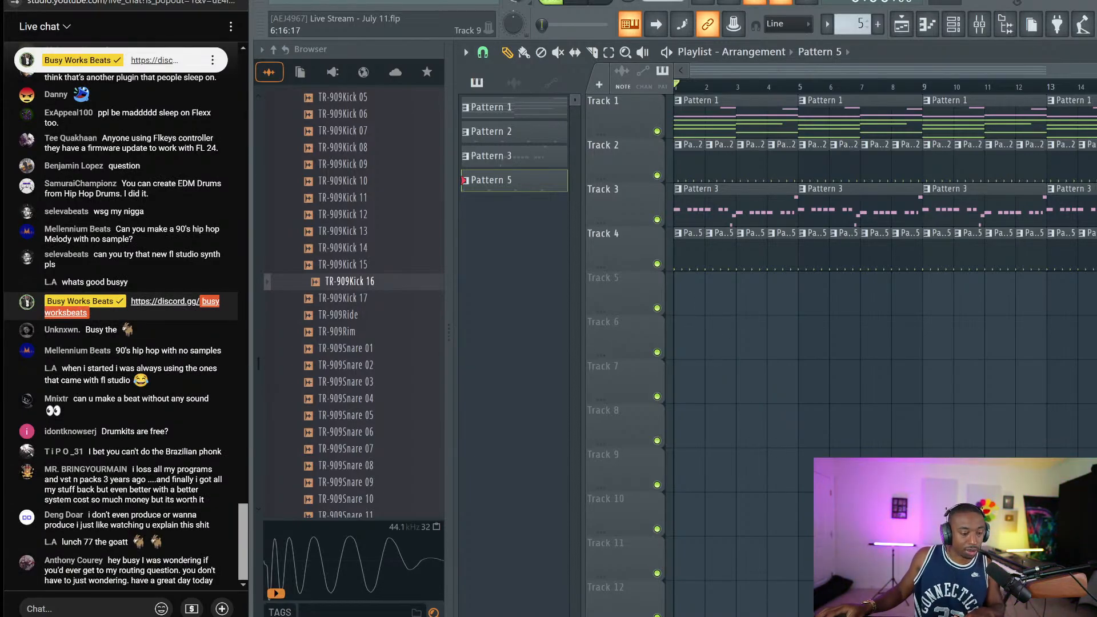
key(space)
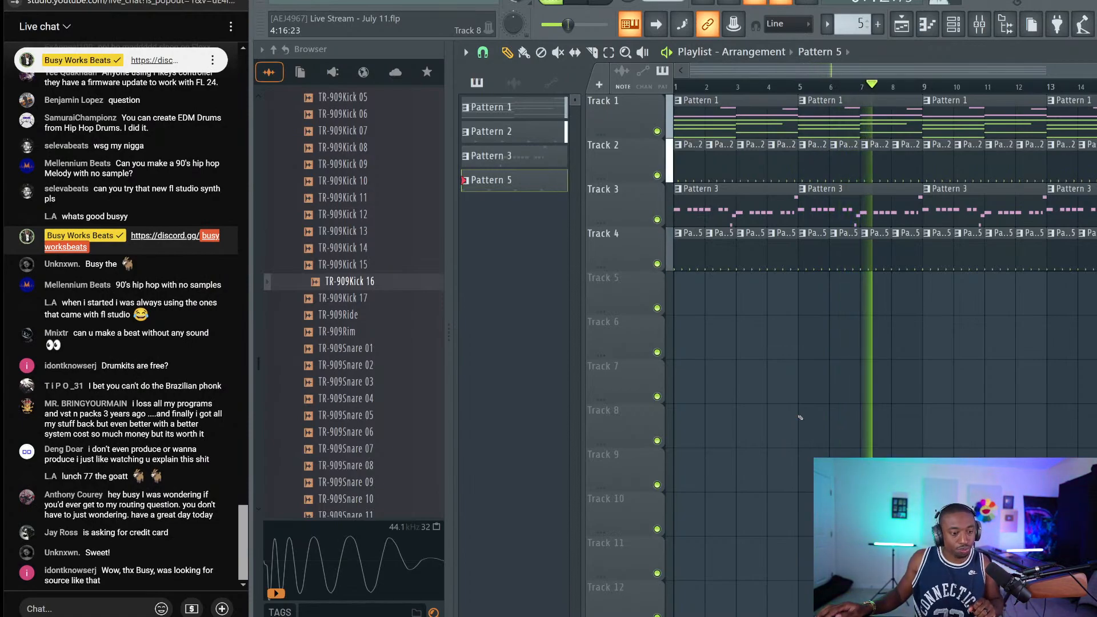
key(space)
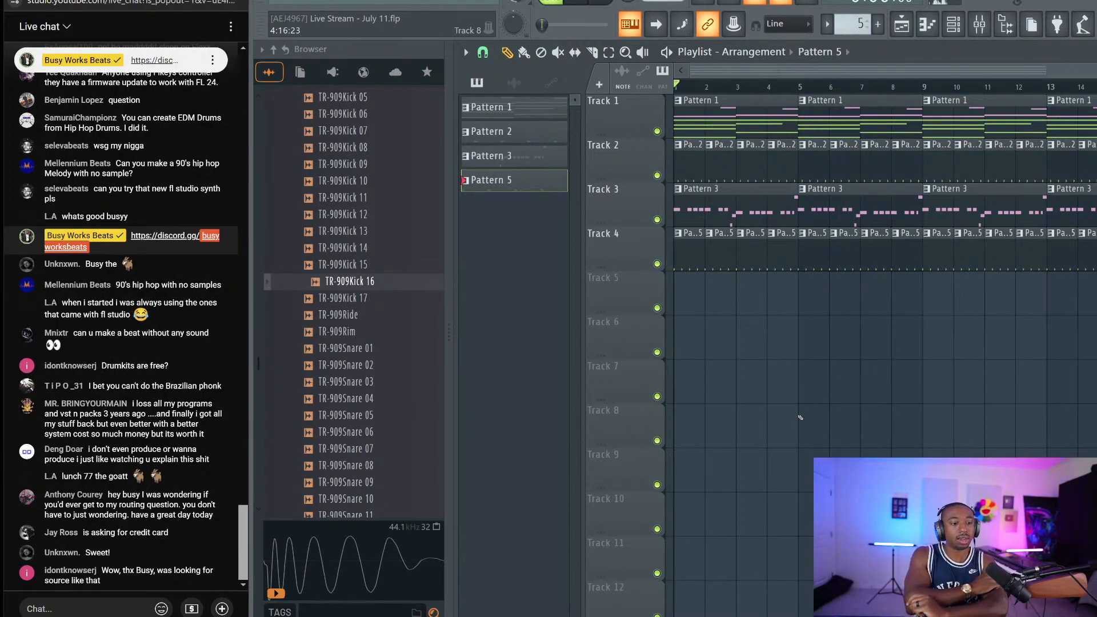
key(space)
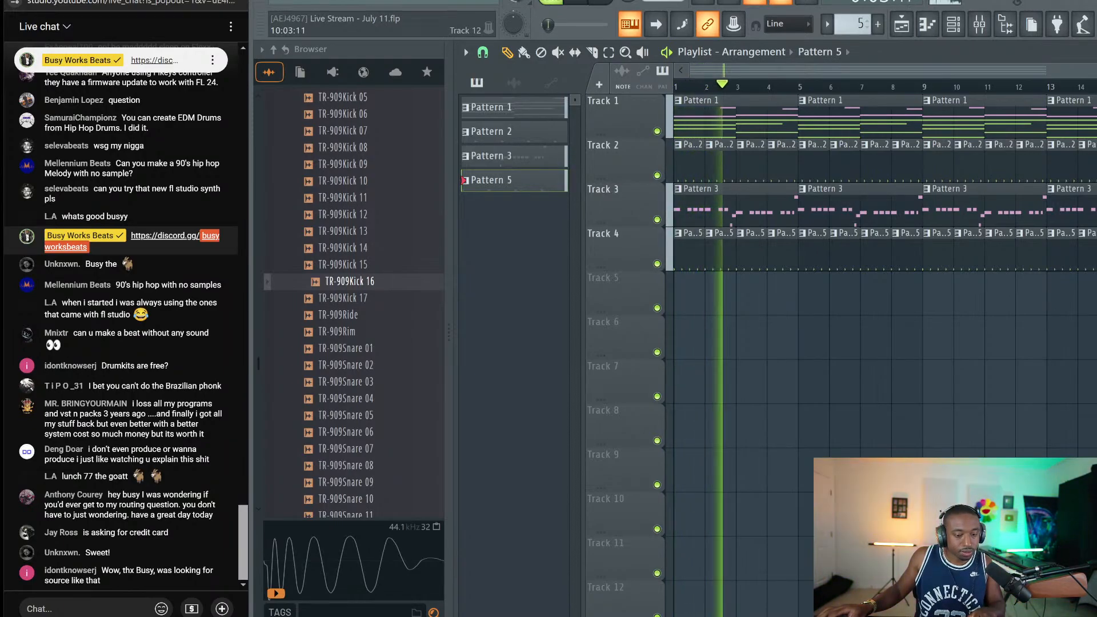
click(934, 615)
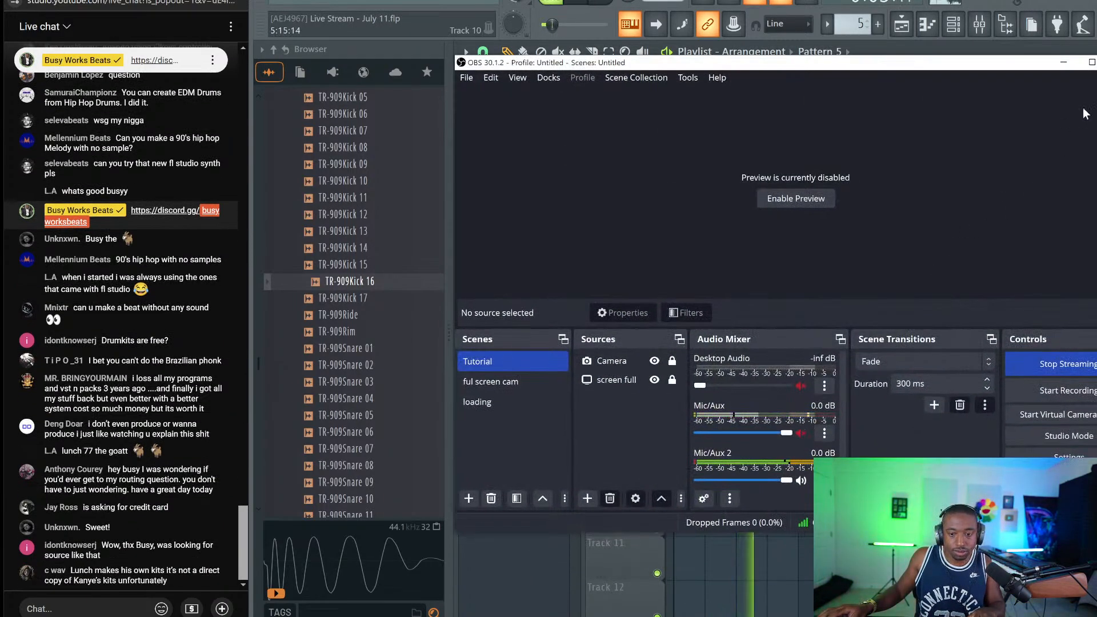
click(1072, 67)
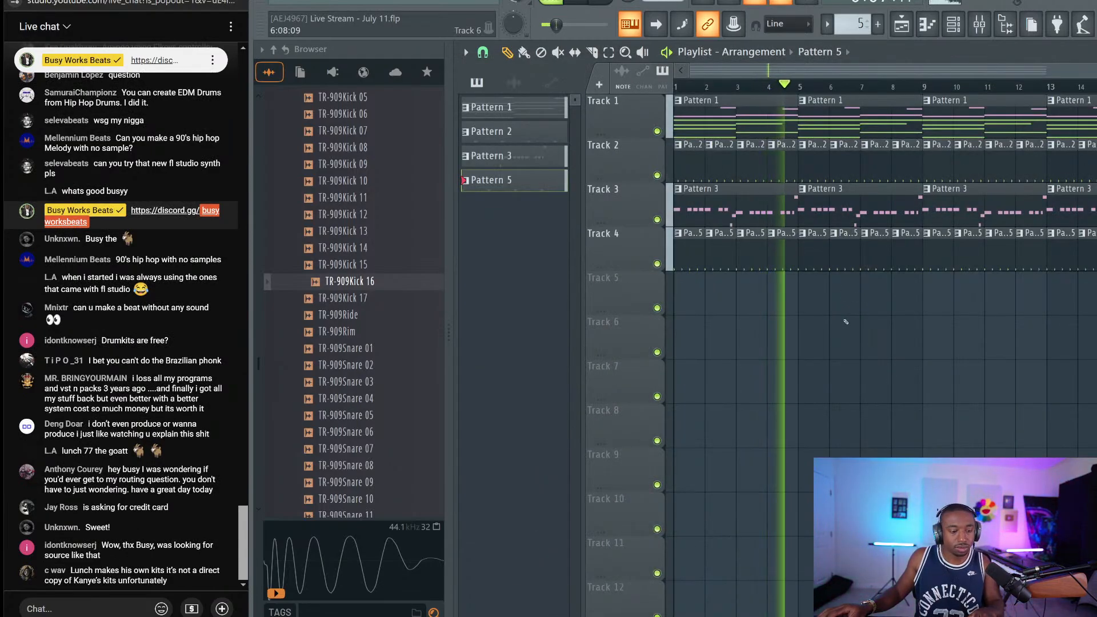
Try Serum's Cmb H6+ comb filter with raised resonance and adjusted drive
key(F6)
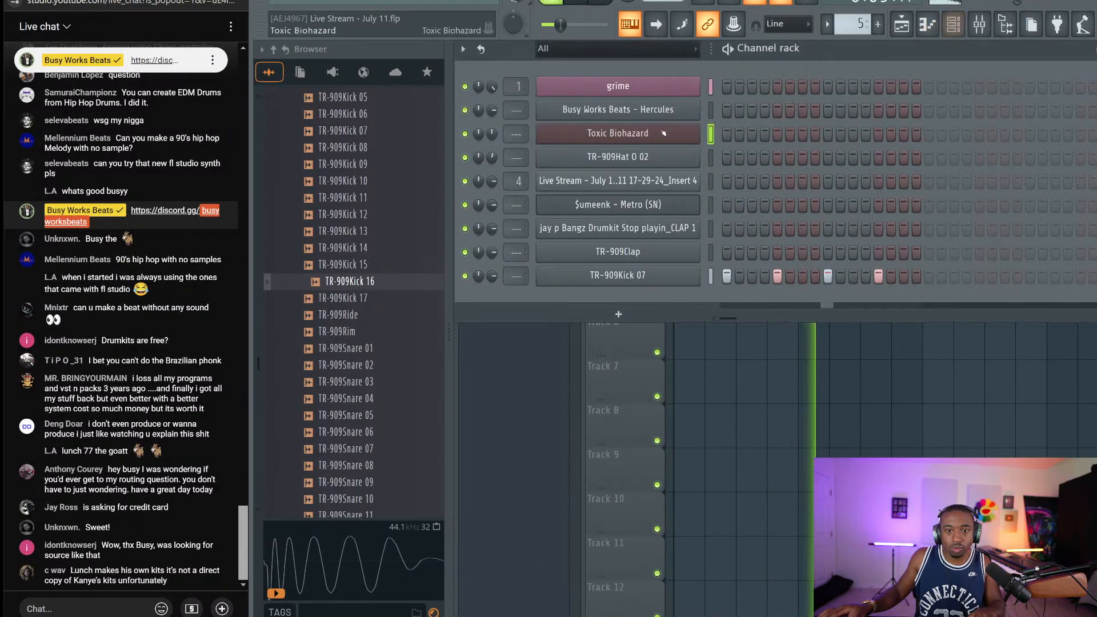
click(644, 83)
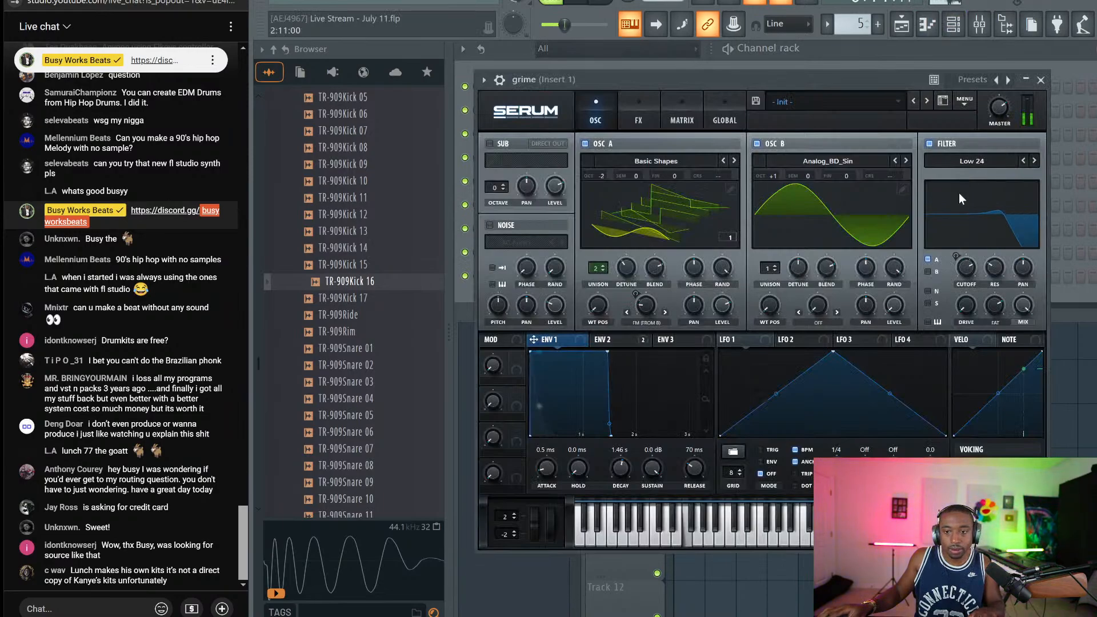
click(972, 162)
mouse_move(971, 187)
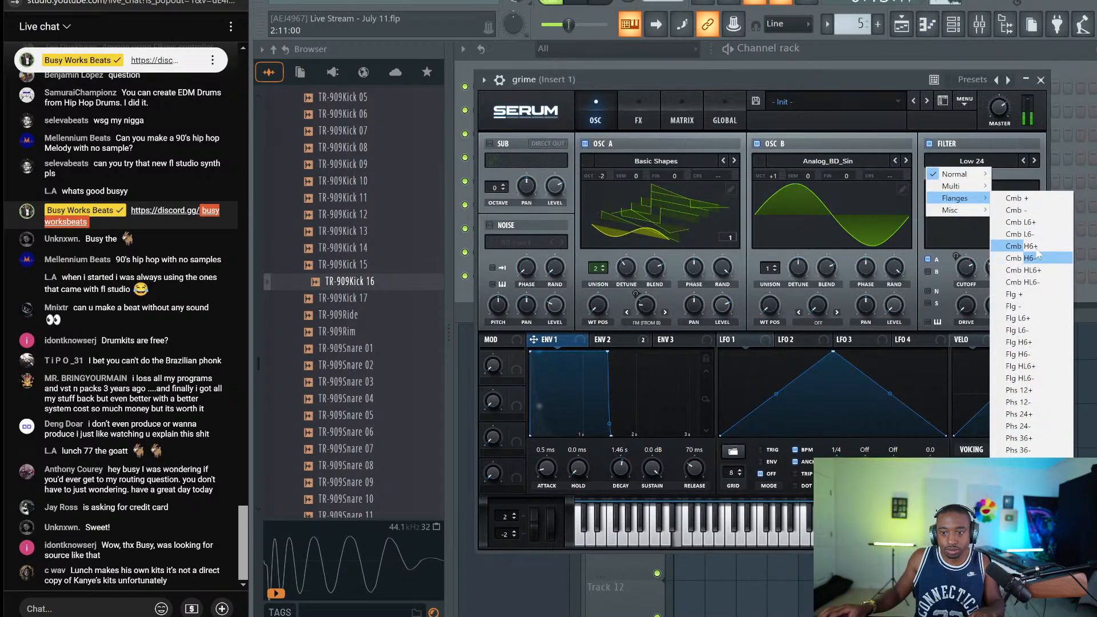
click(1035, 245)
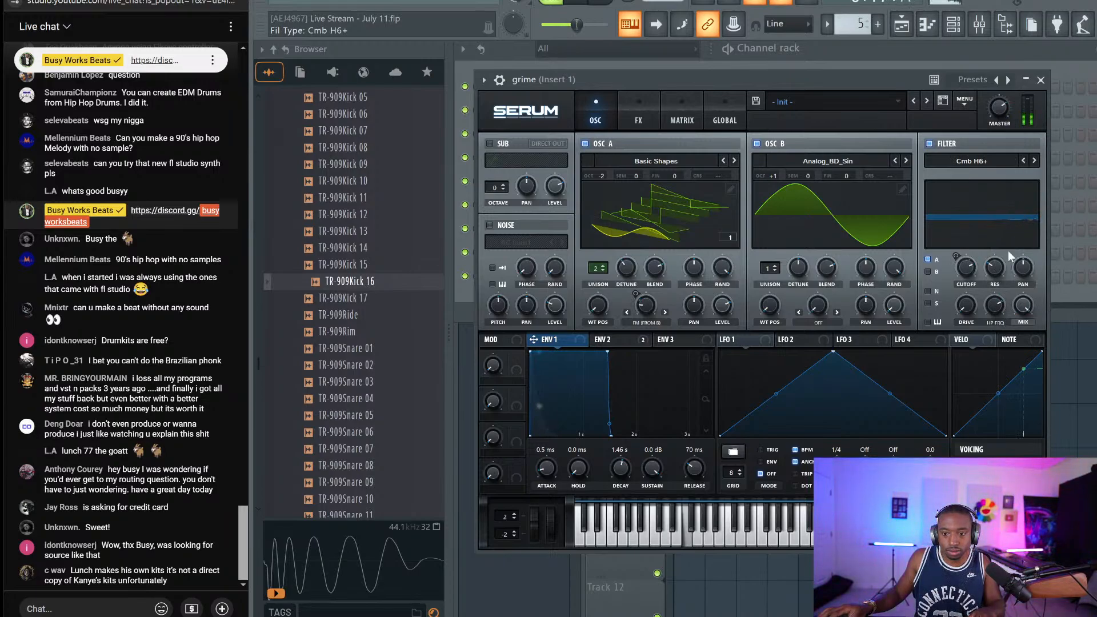
drag(1009, 250, 990, 235)
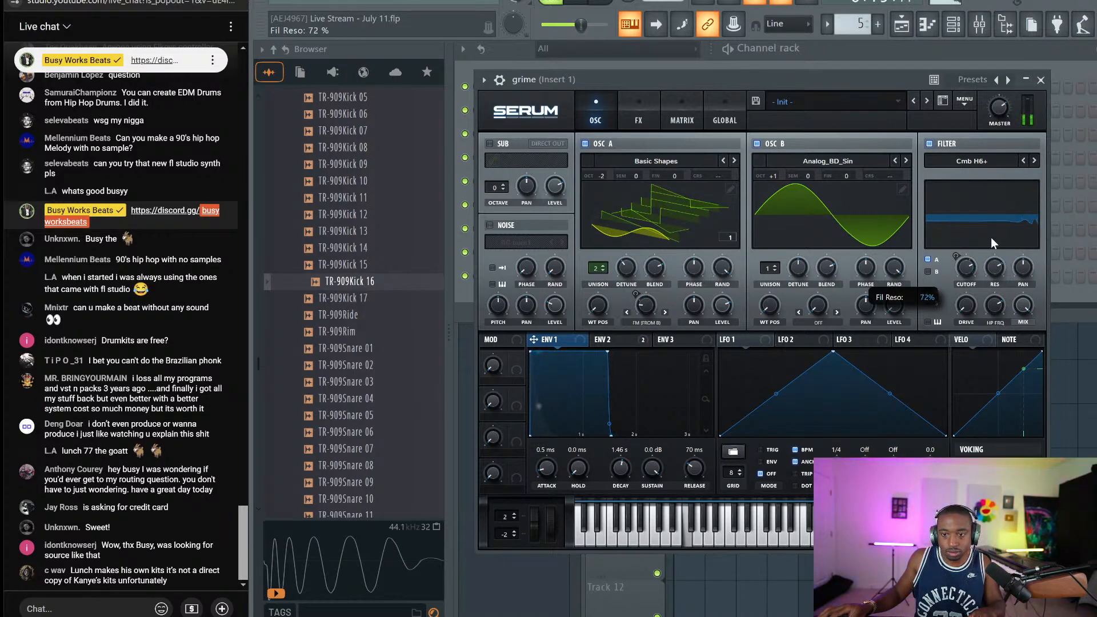
mouse_move(968, 306)
mouse_down()
mouse_move(970, 281)
mouse_move(968, 293)
mouse_up()
click(1023, 162)
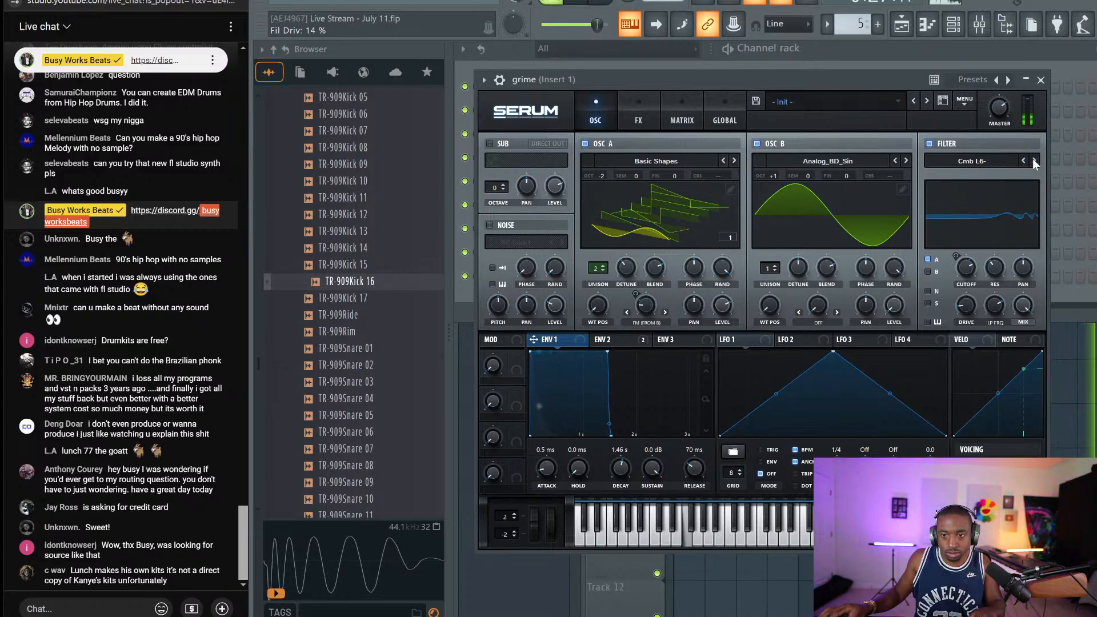
click(1034, 160)
Try the Flg L6+ flanger, then Cmb HL6-, with filter drive lowered to 18%
click(986, 164)
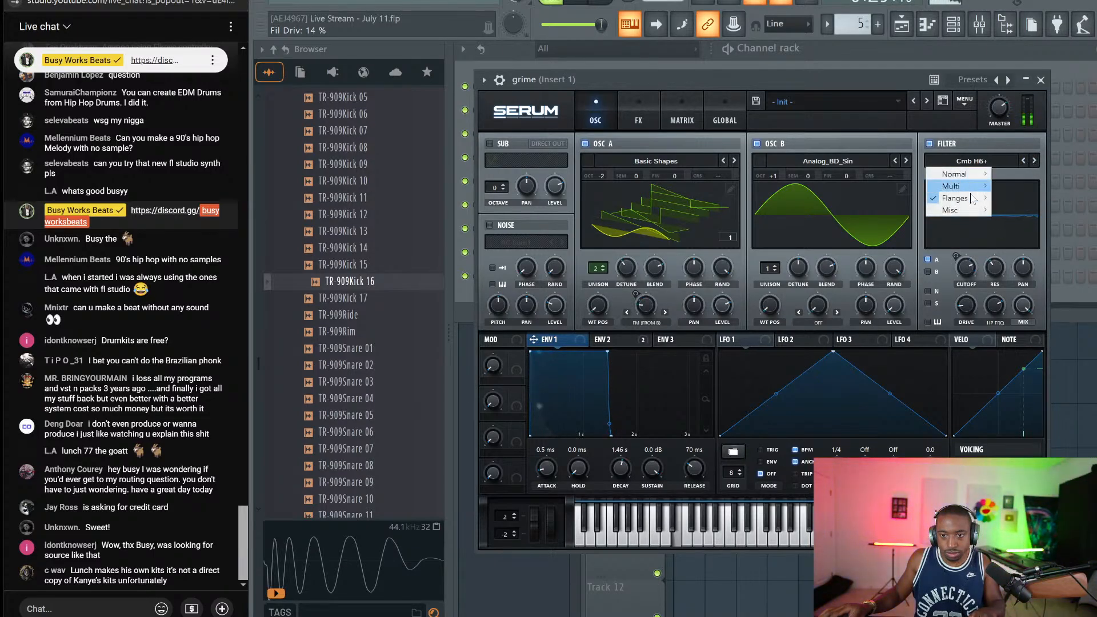
mouse_move(963, 198)
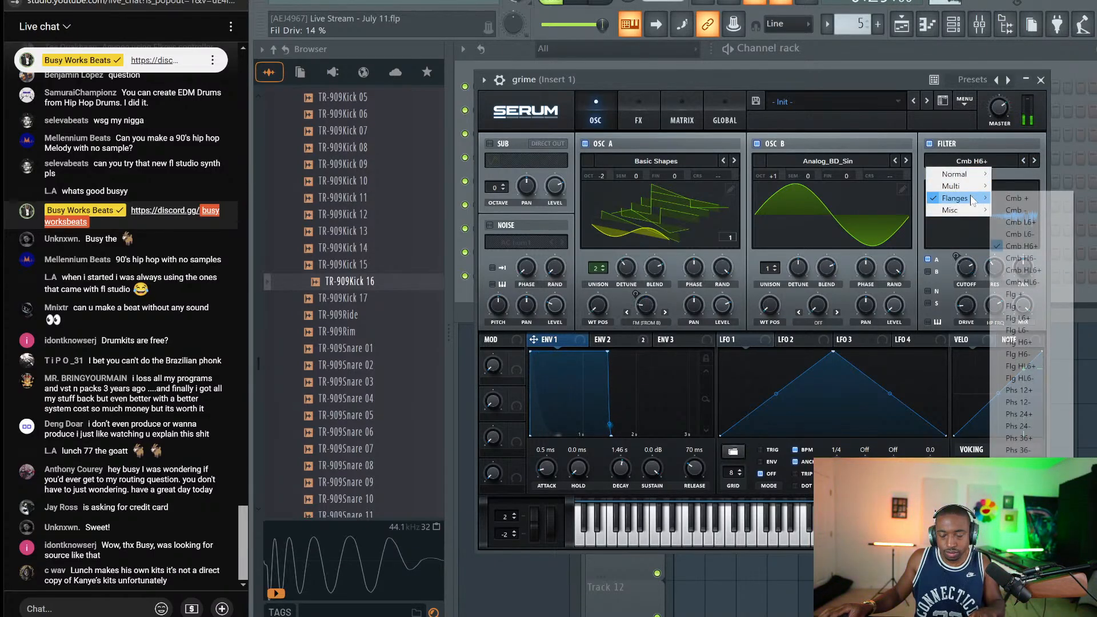
click(1020, 318)
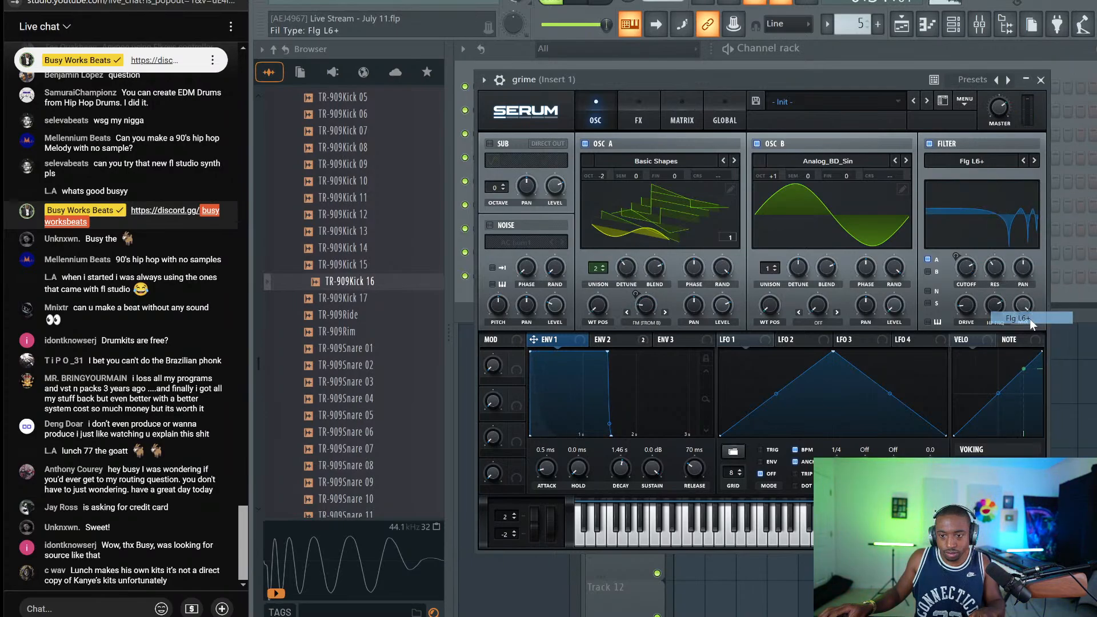
click(1023, 161)
click(1023, 160)
click(1023, 161)
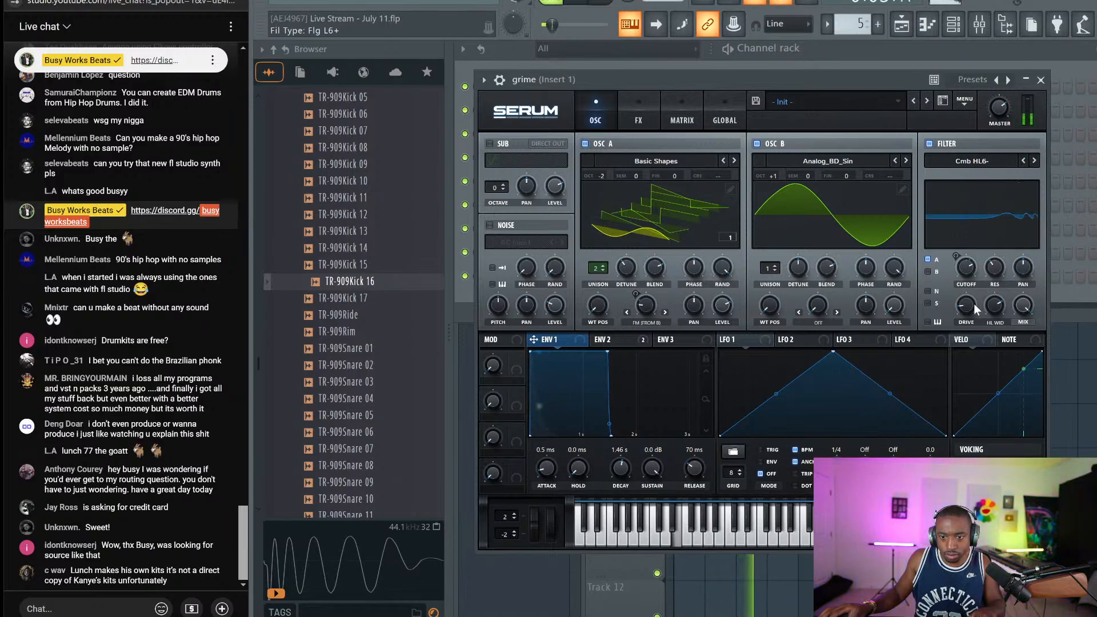
mouse_move(968, 305)
mouse_down()
mouse_move(970, 287)
mouse_move(969, 303)
mouse_up()
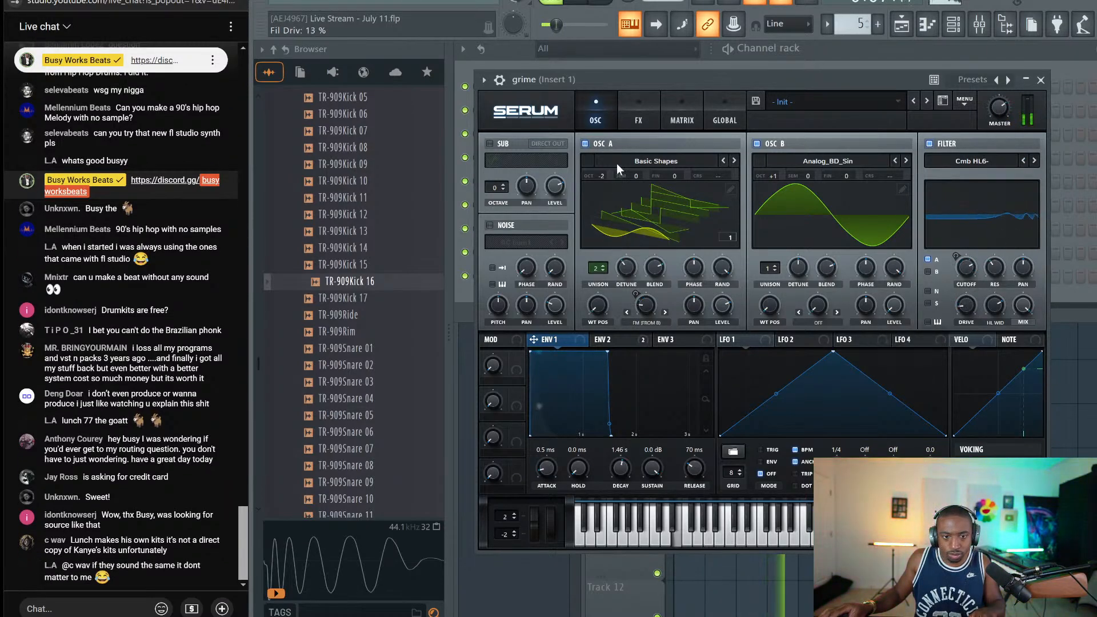
Set OSC B to octave 0 and the filter to Normal > Low 24, then close Serum
drag(776, 176, 775, 194)
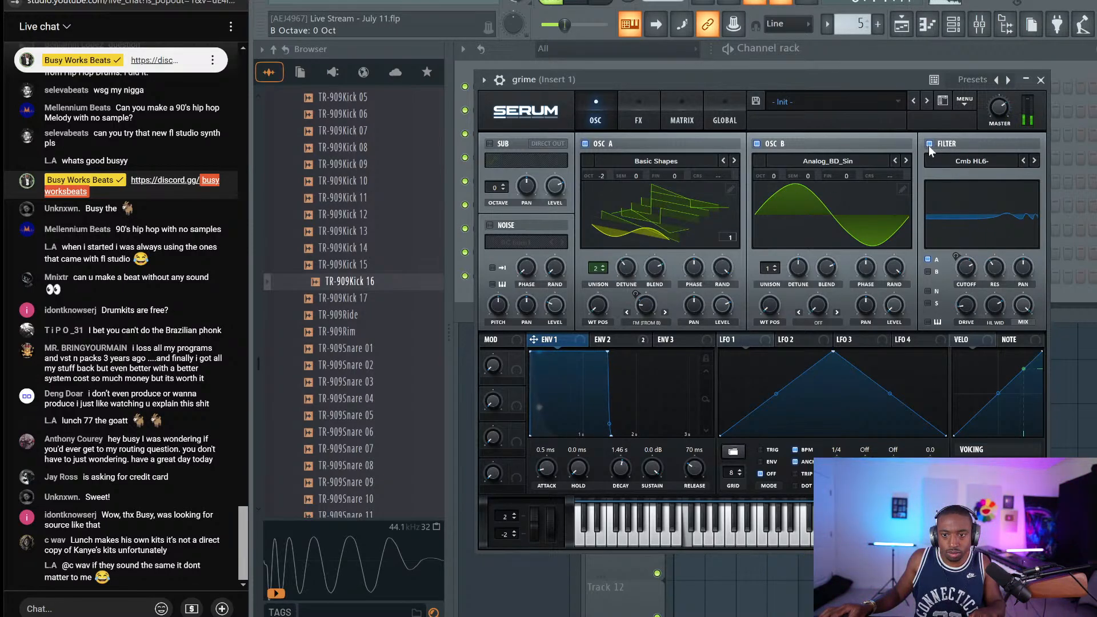
click(1026, 163)
mouse_move(972, 174)
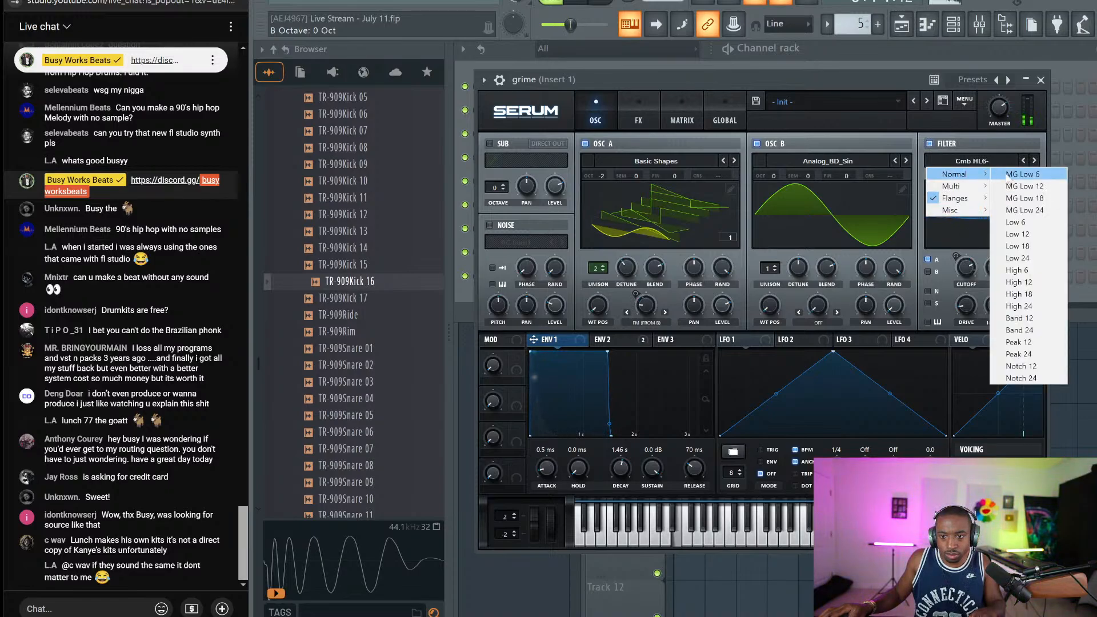
click(1039, 262)
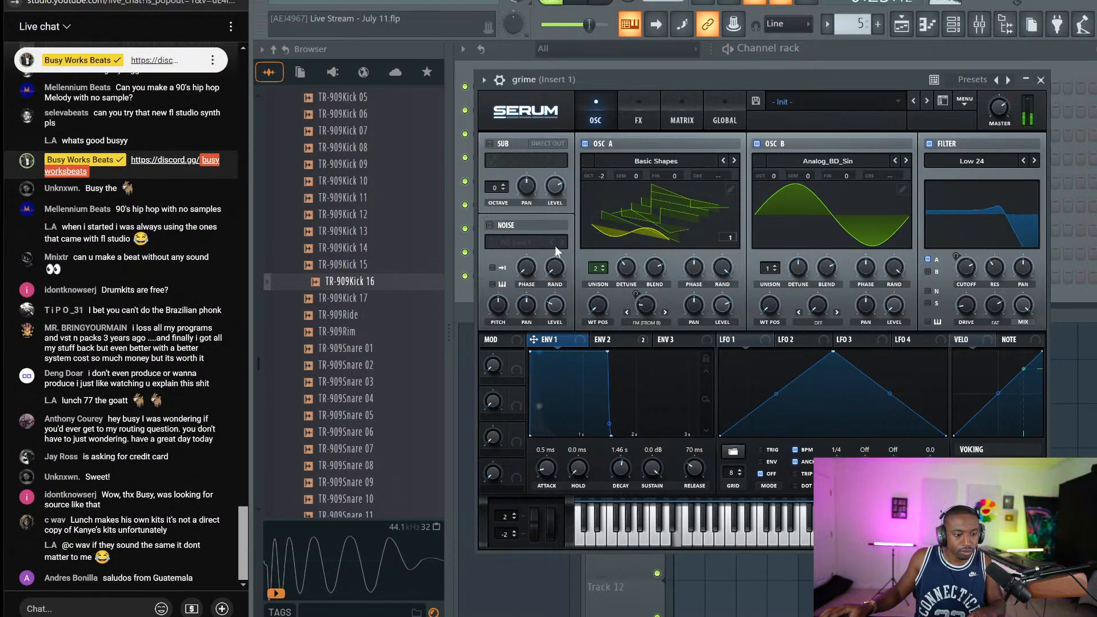
click(1040, 80)
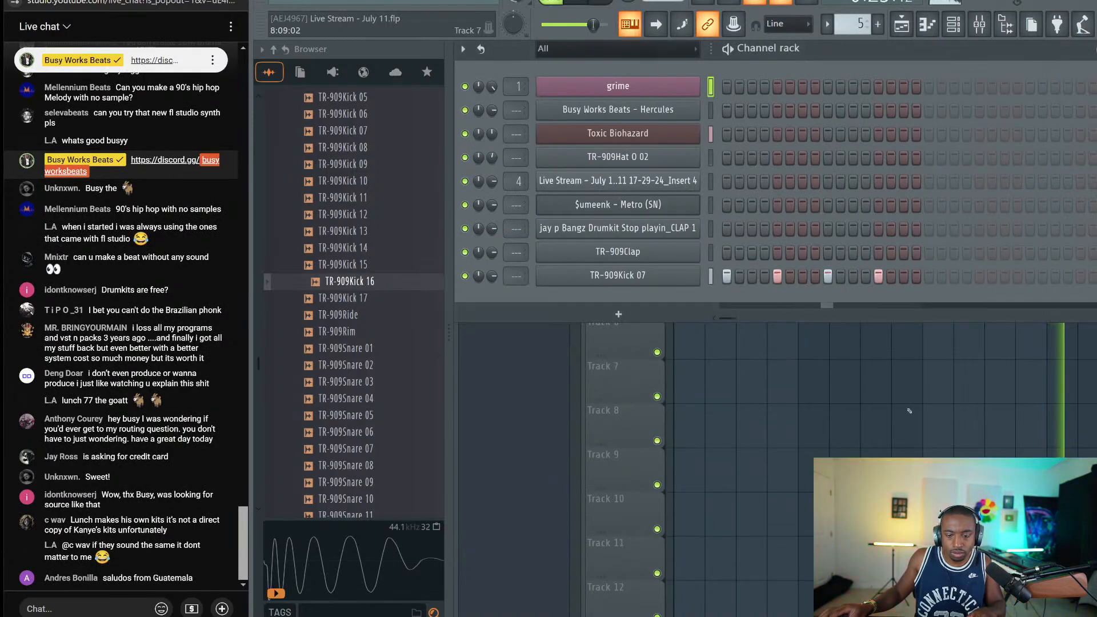
key(alt+Tab)
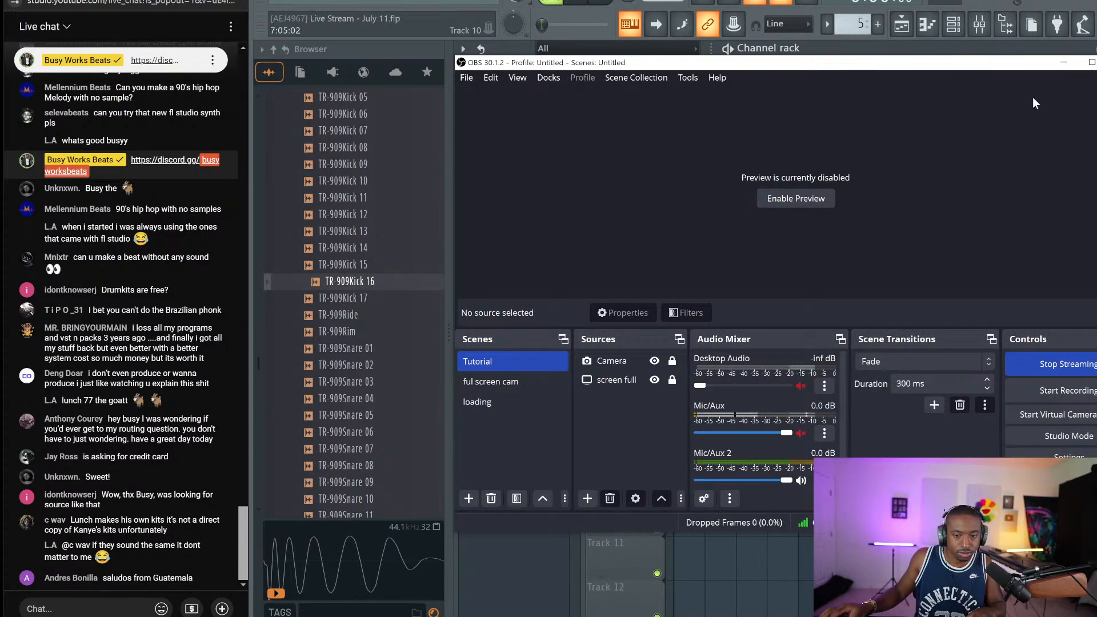
click(1064, 63)
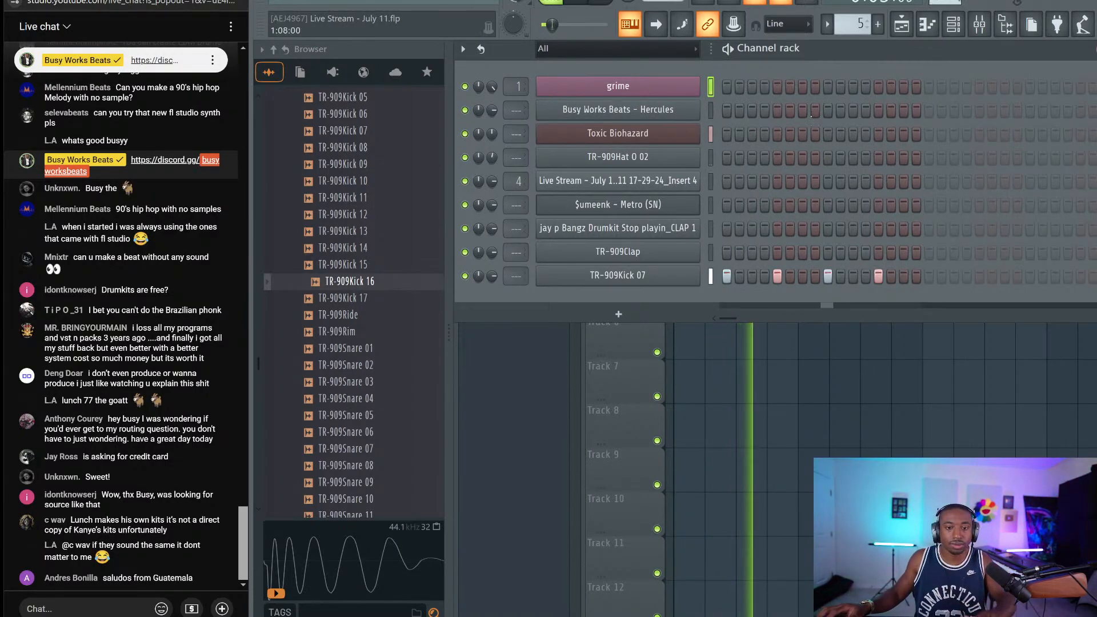
key(Down)
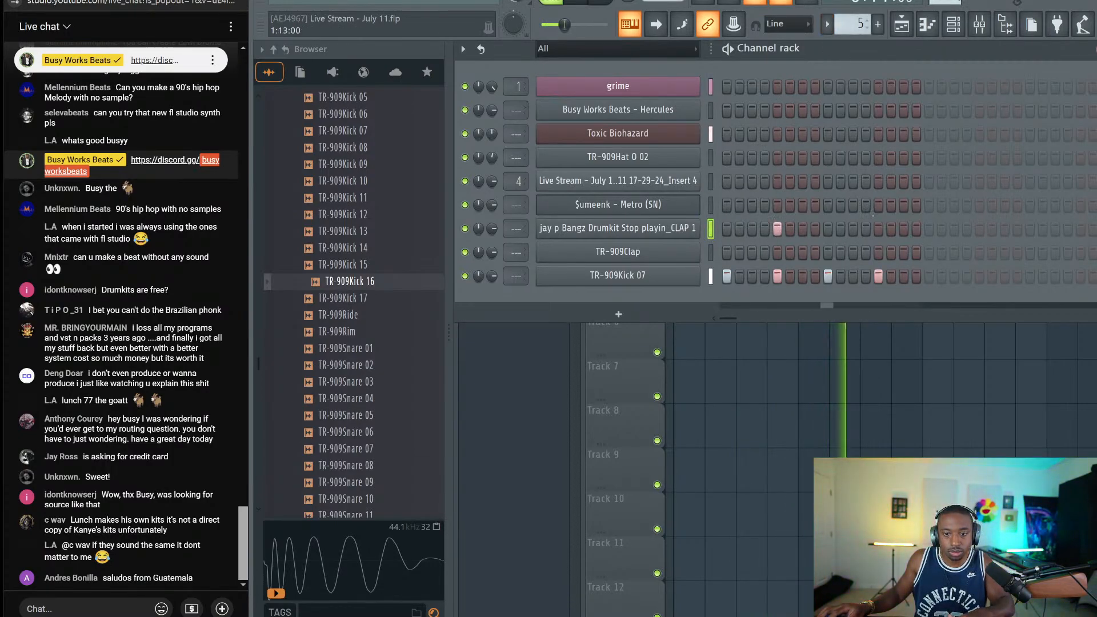
click(663, 229)
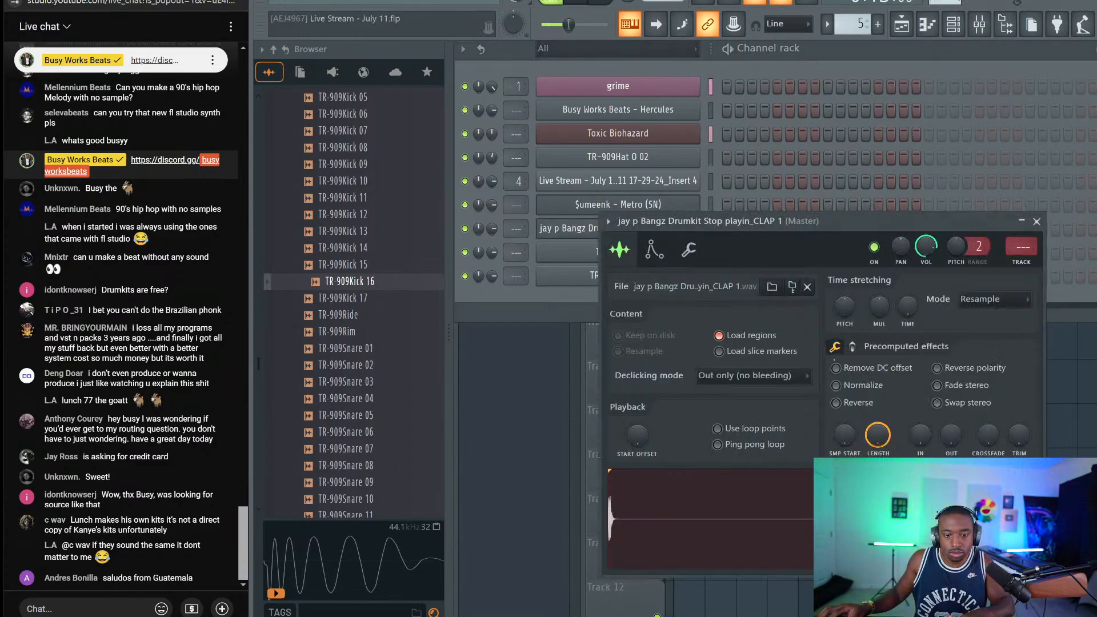
click(688, 250)
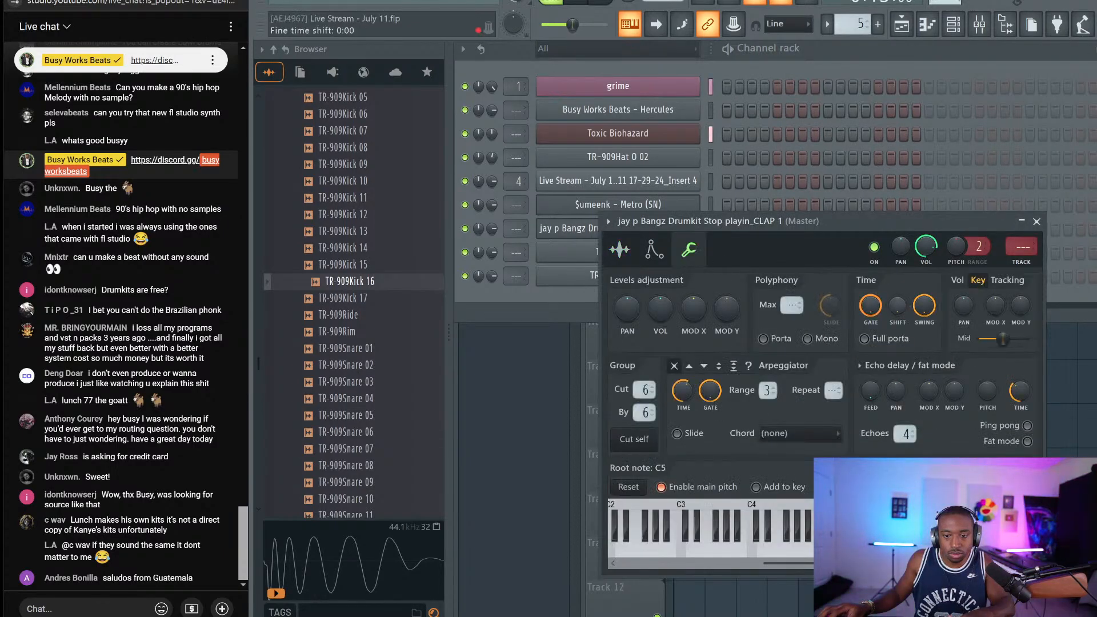
click(1037, 221)
Preview the TR-909 closed hats and a snare, settling on TR-909Hat C 02
scroll(343, 257, up, 6)
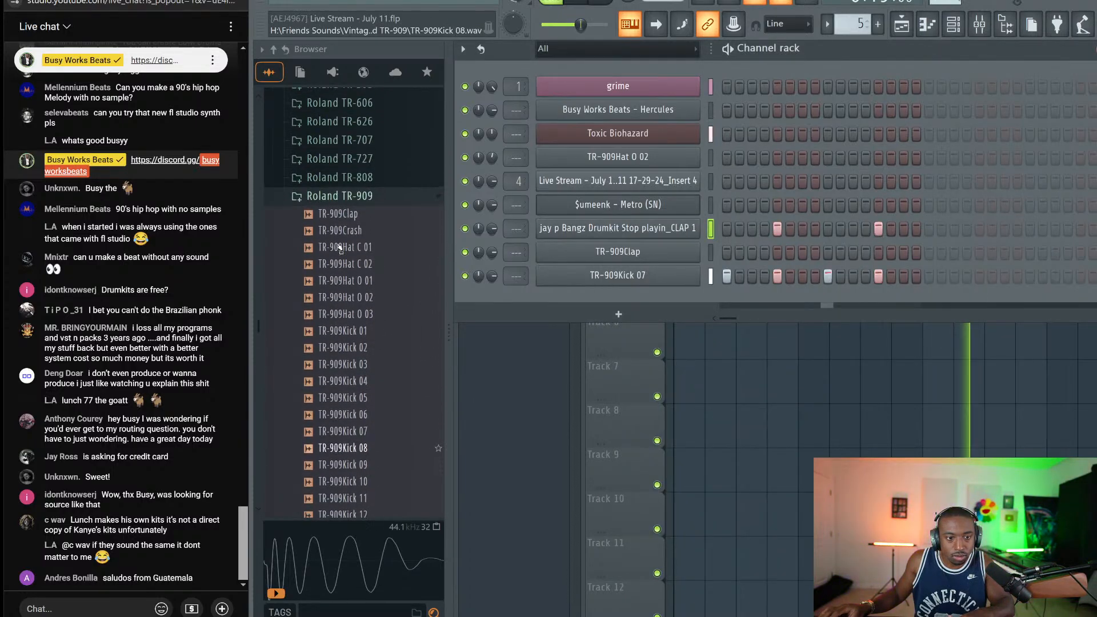
click(368, 248)
click(373, 266)
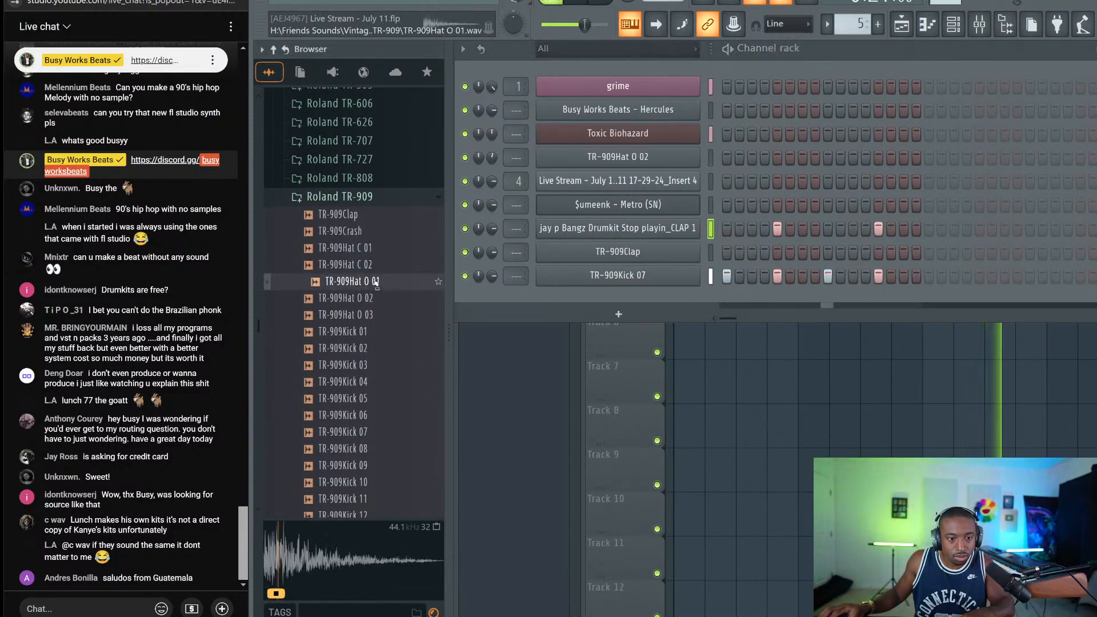
scroll(366, 286, down, 10)
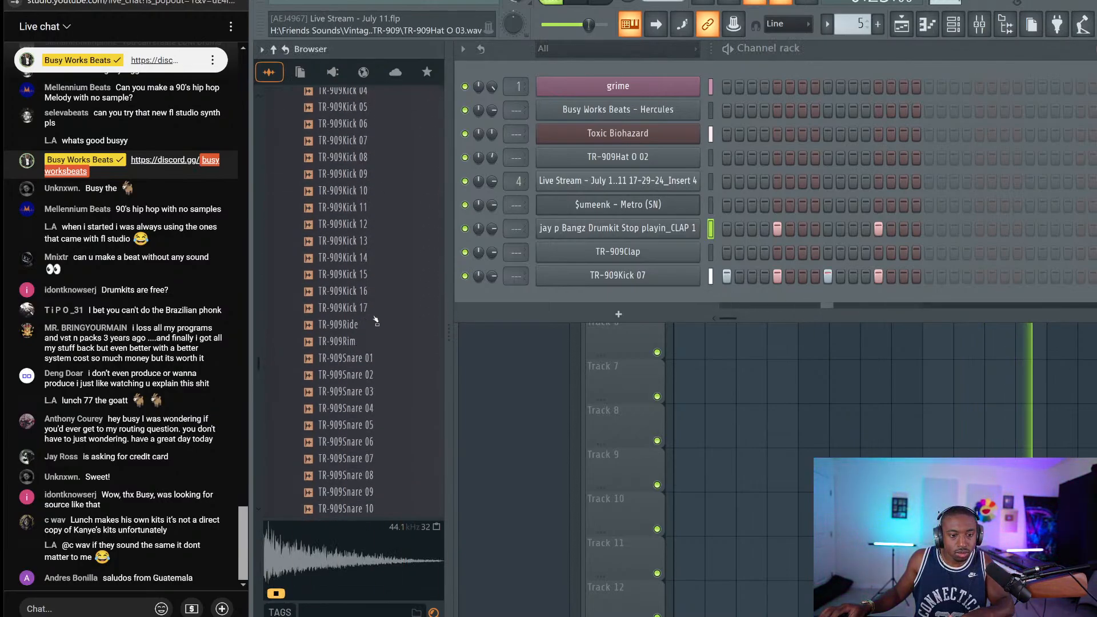
click(366, 313)
scroll(368, 326, down, 3)
scroll(369, 330, up, 15)
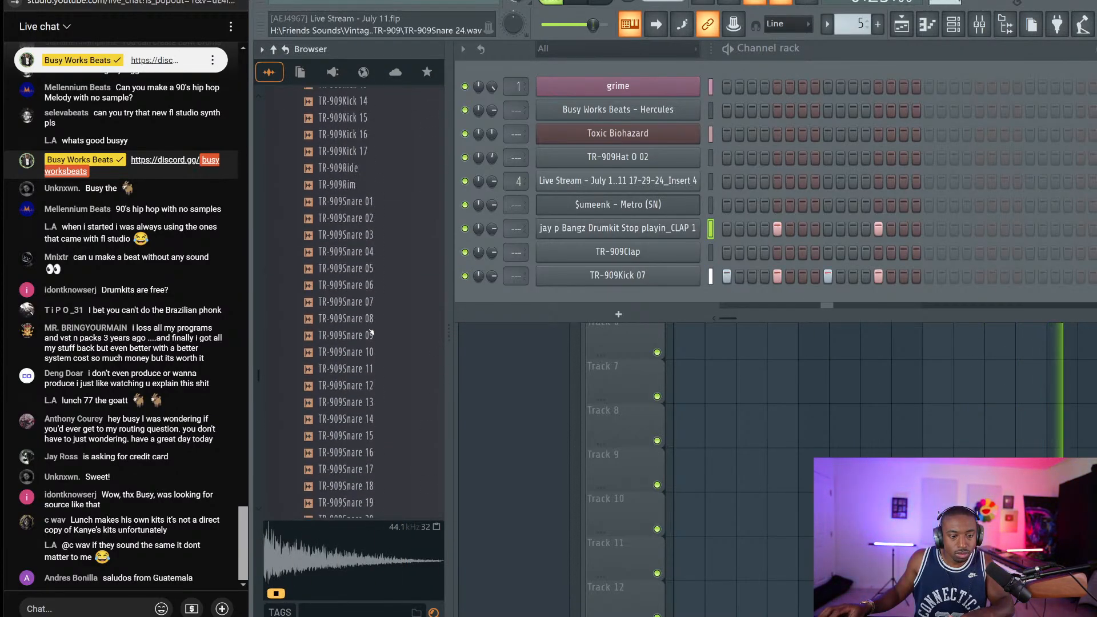
click(371, 365)
Load TR-909Hat C 02 into a new channel and start the beat playing
right_click(373, 373)
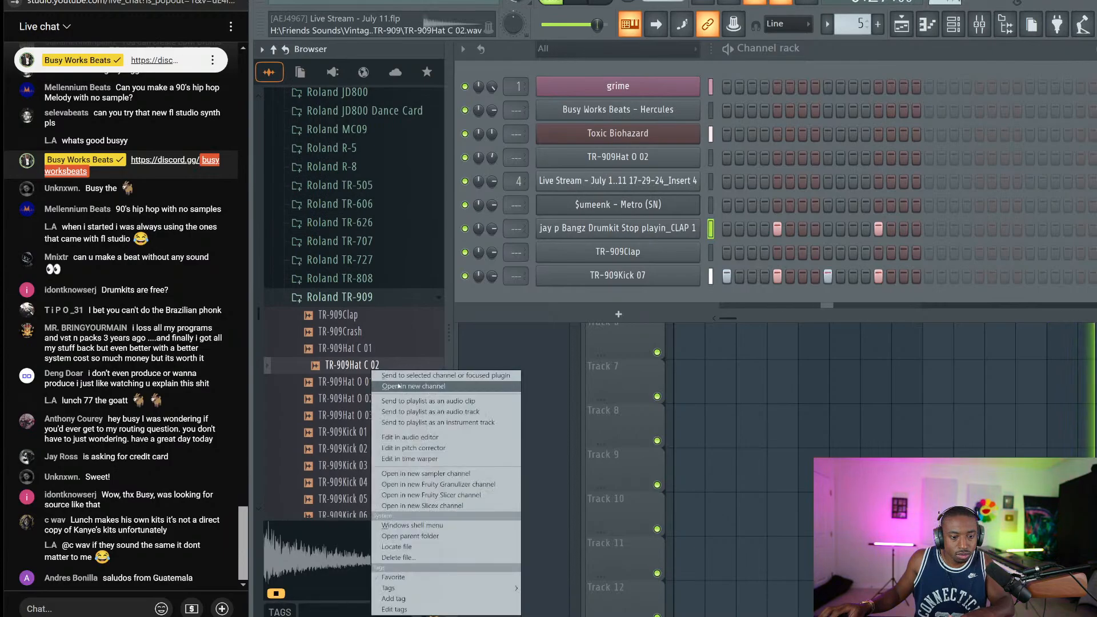
click(401, 386)
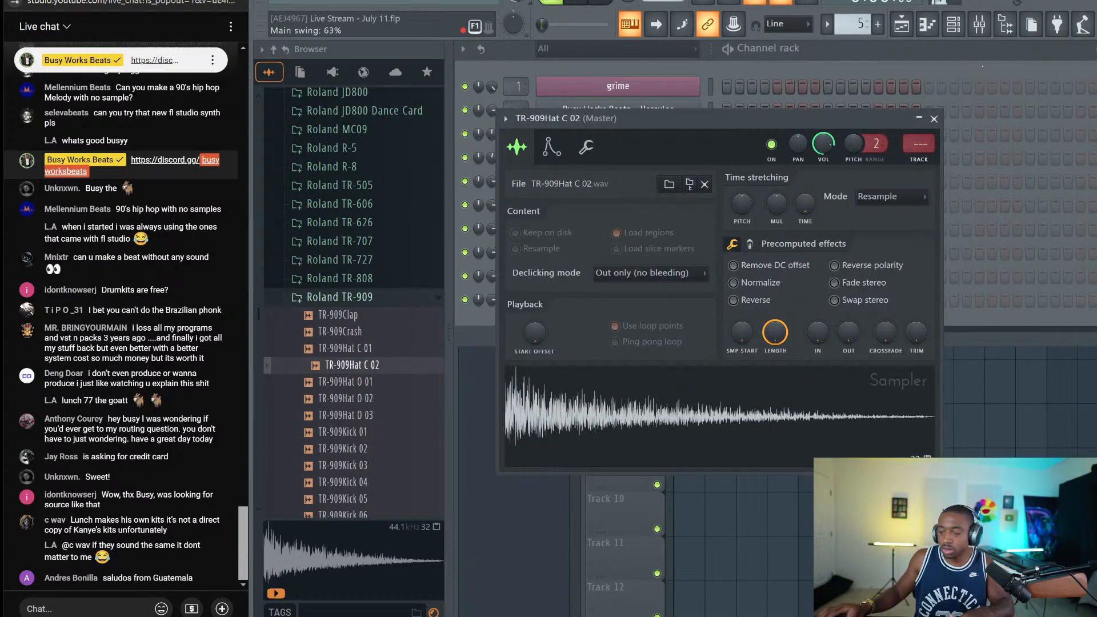
key(space)
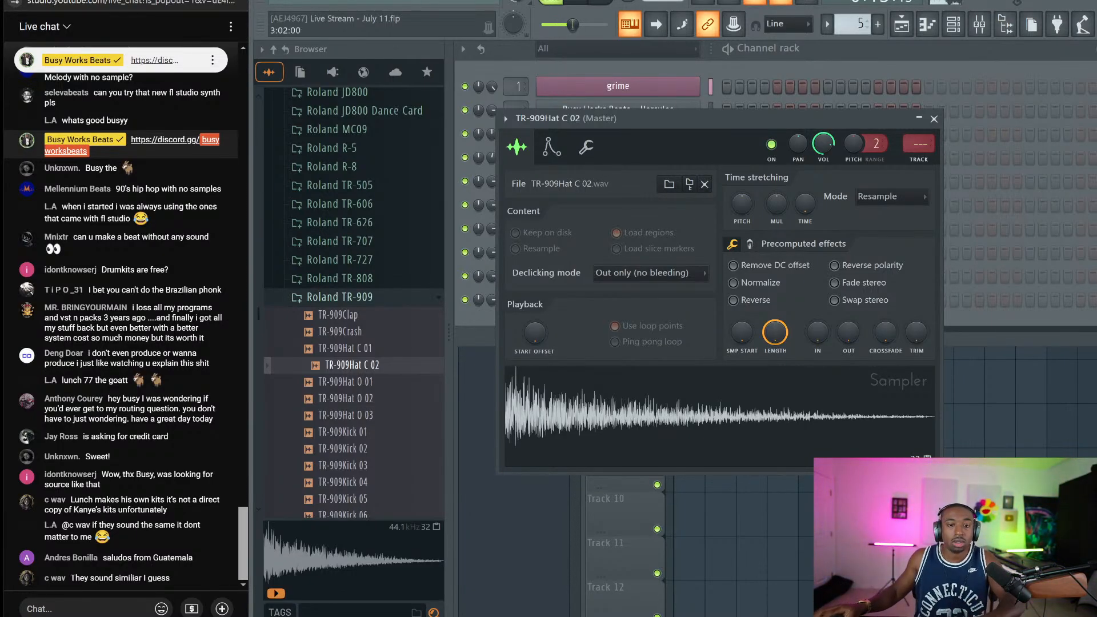
Close the hi-hat sampler, stop playback, and unmute the stream microphone in OBS
click(934, 119)
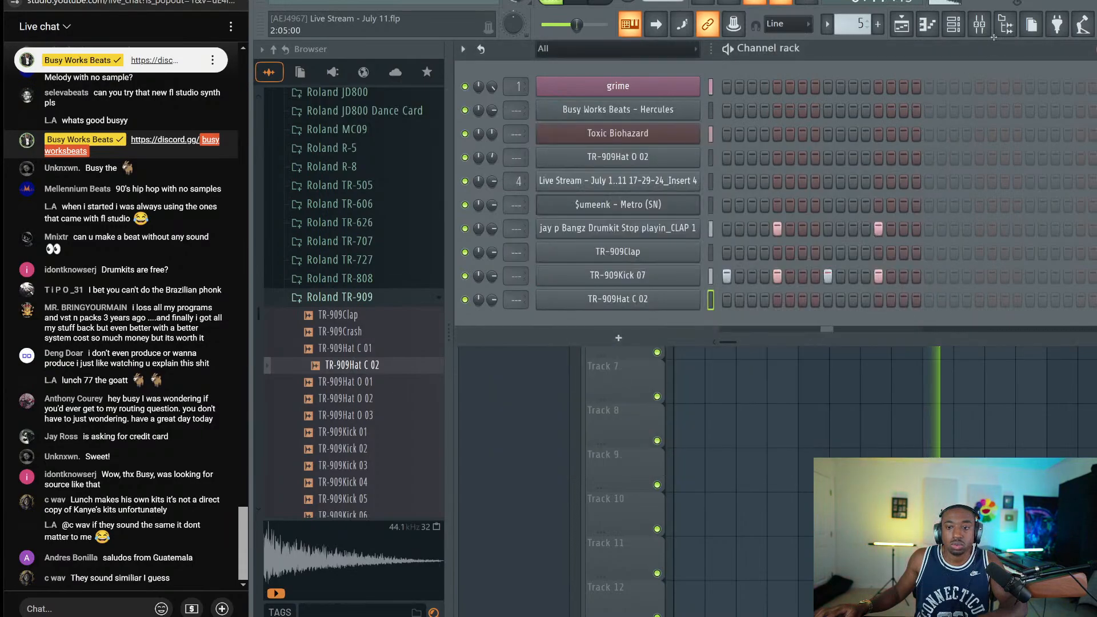
key(space)
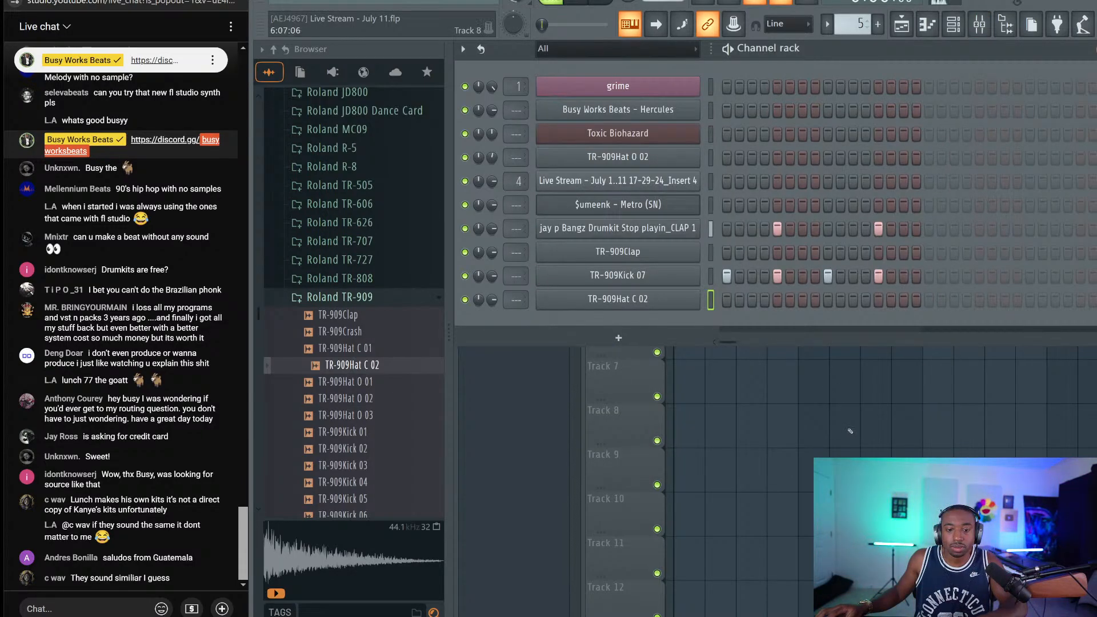
key(alt+Tab)
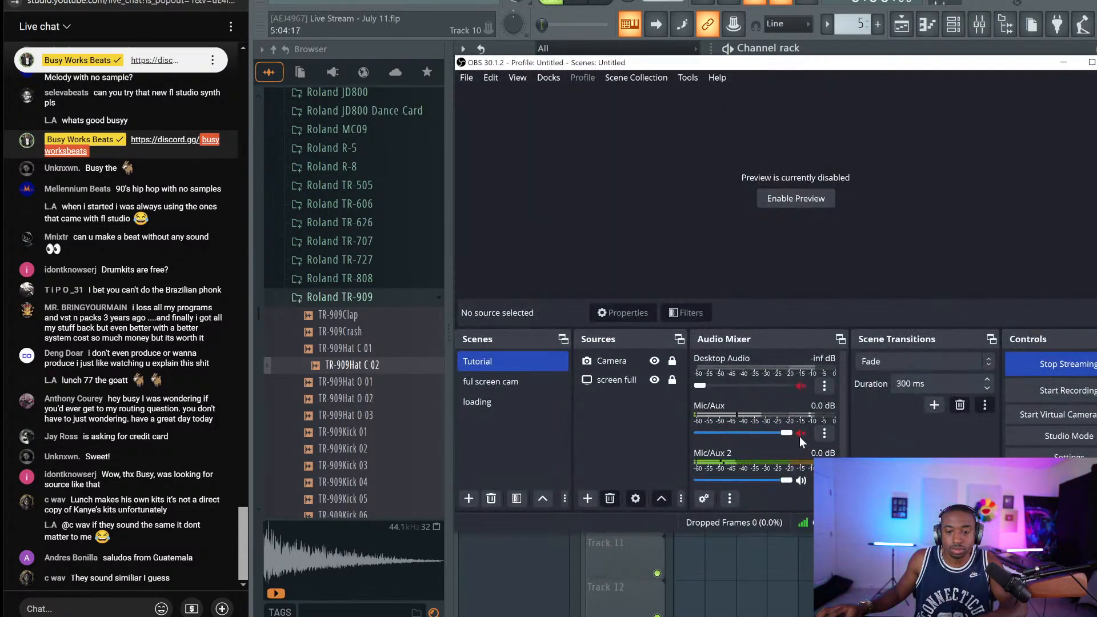
click(801, 434)
click(1064, 62)
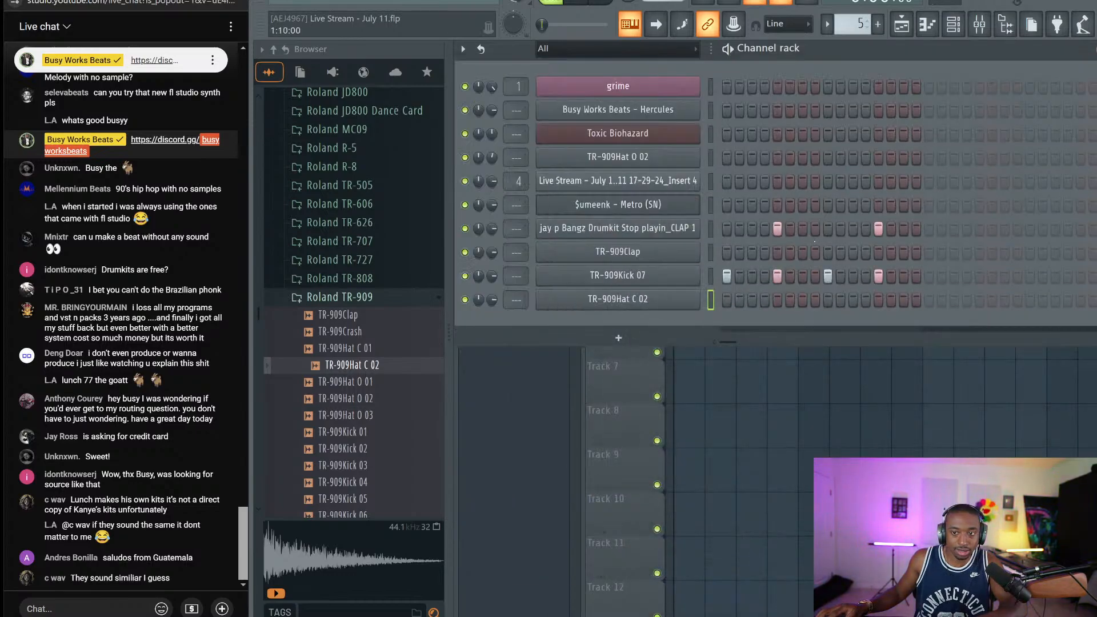
Fill the first four hi-hat steps and ramp their velocities from soft to loud
drag(726, 300, 765, 299)
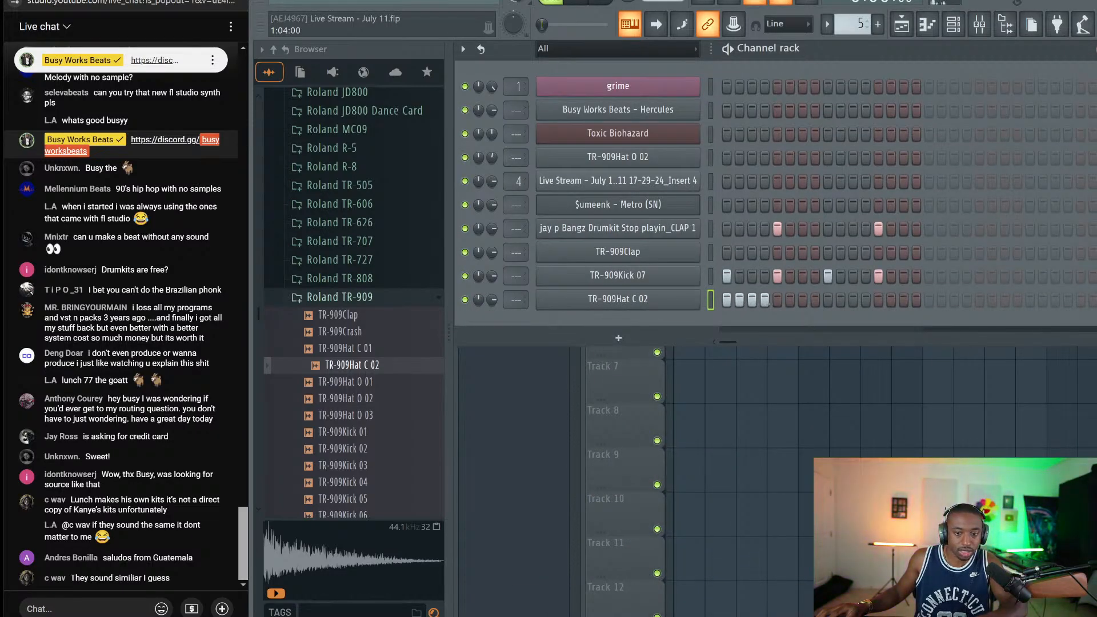
key(ctrl+k)
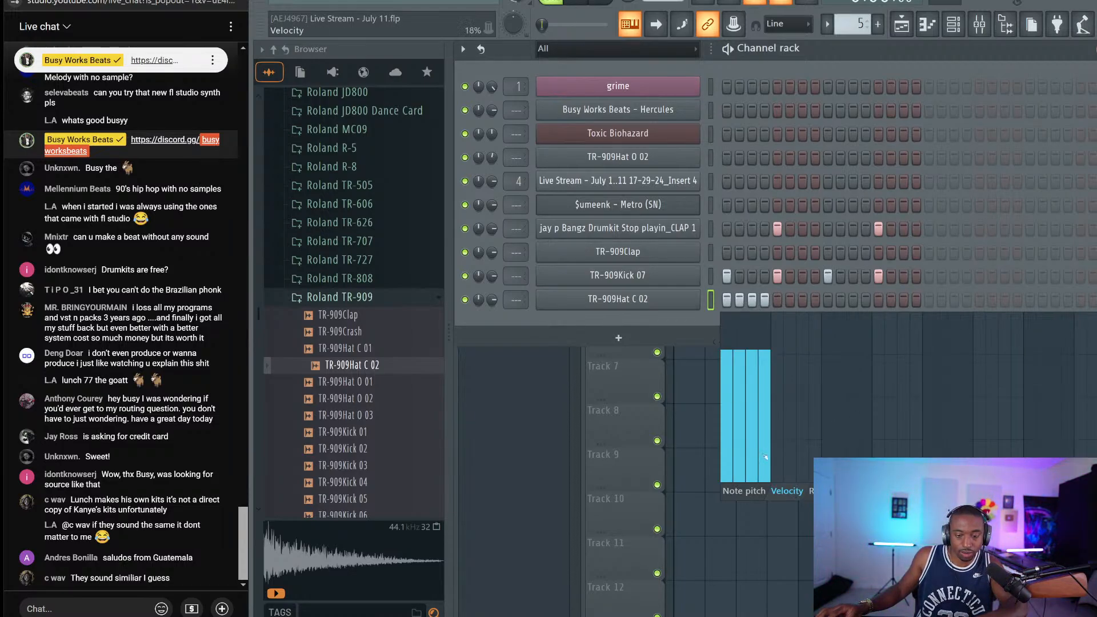
drag(726, 442, 769, 365)
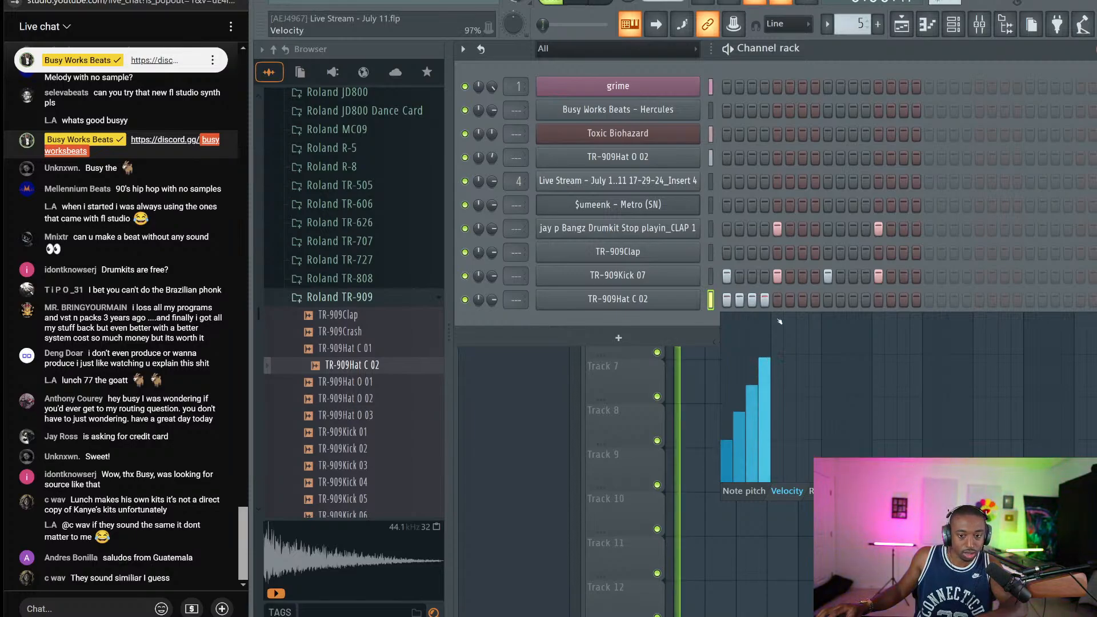
Check the TR-909Hat C 02 instrument settings, then minimize OBS
click(613, 298)
click(586, 147)
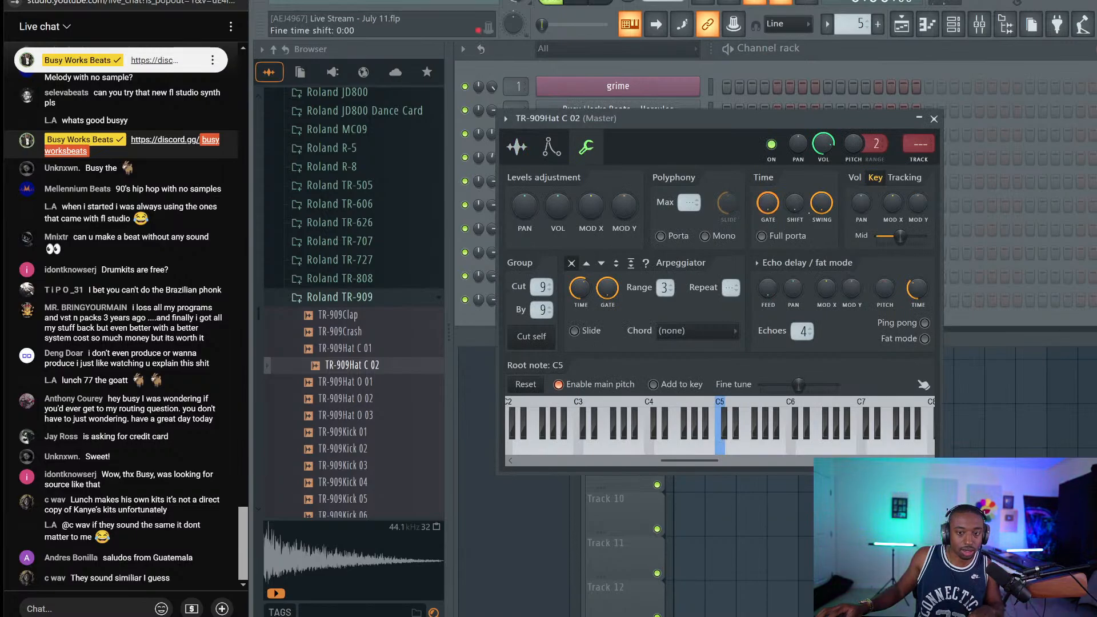
click(934, 119)
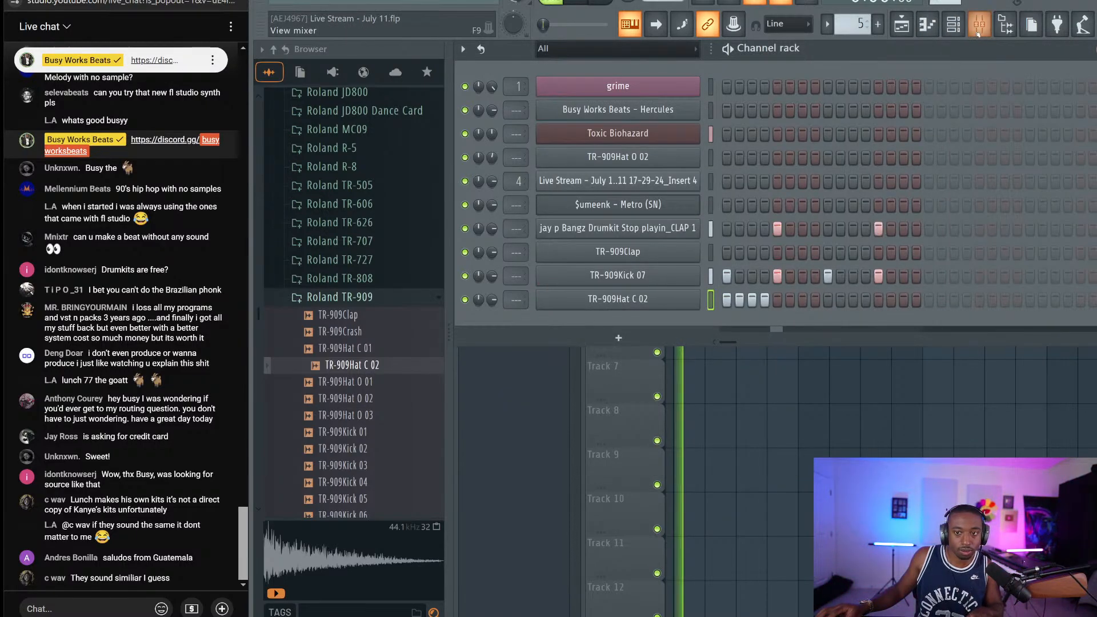
key(alt+Tab)
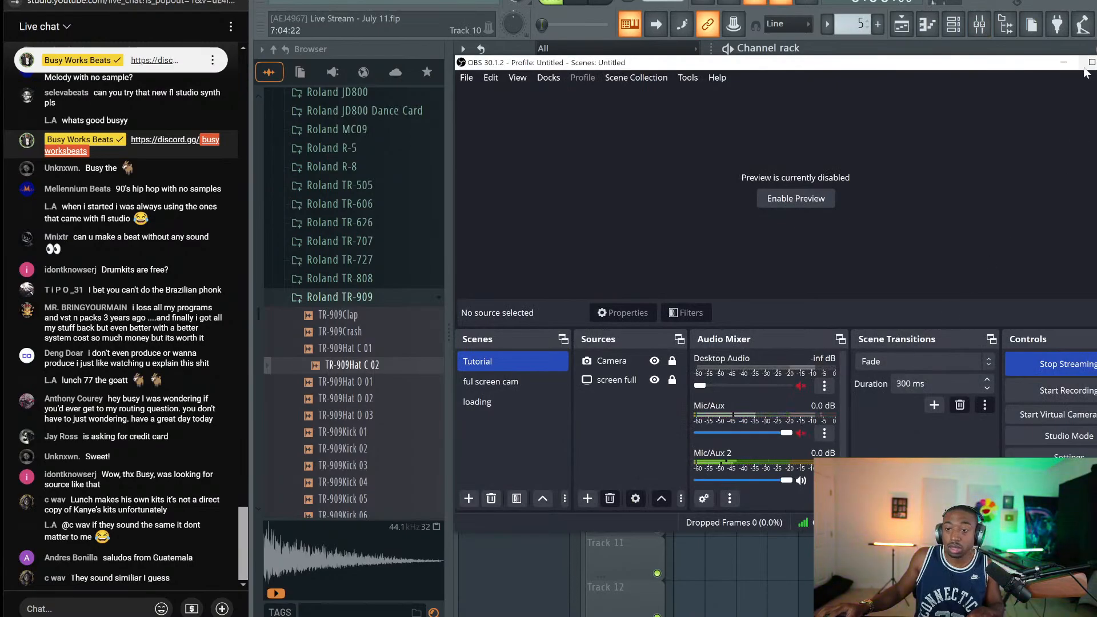
click(1063, 62)
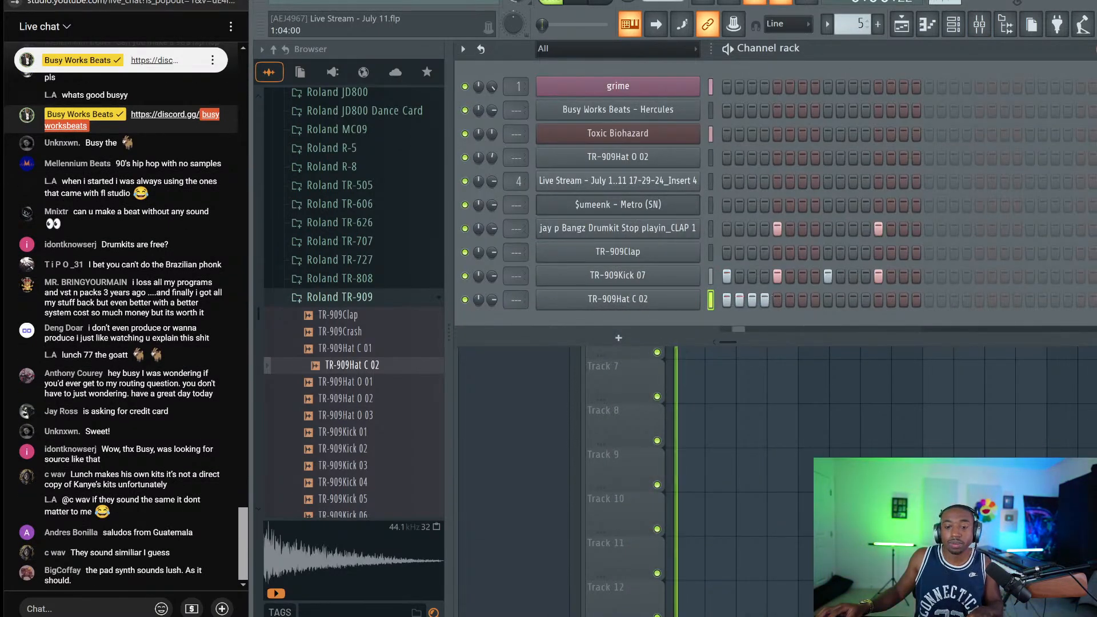
Duplicate the four hi-hat notes in the piano roll to extend the roll
right_click(679, 308)
click(709, 303)
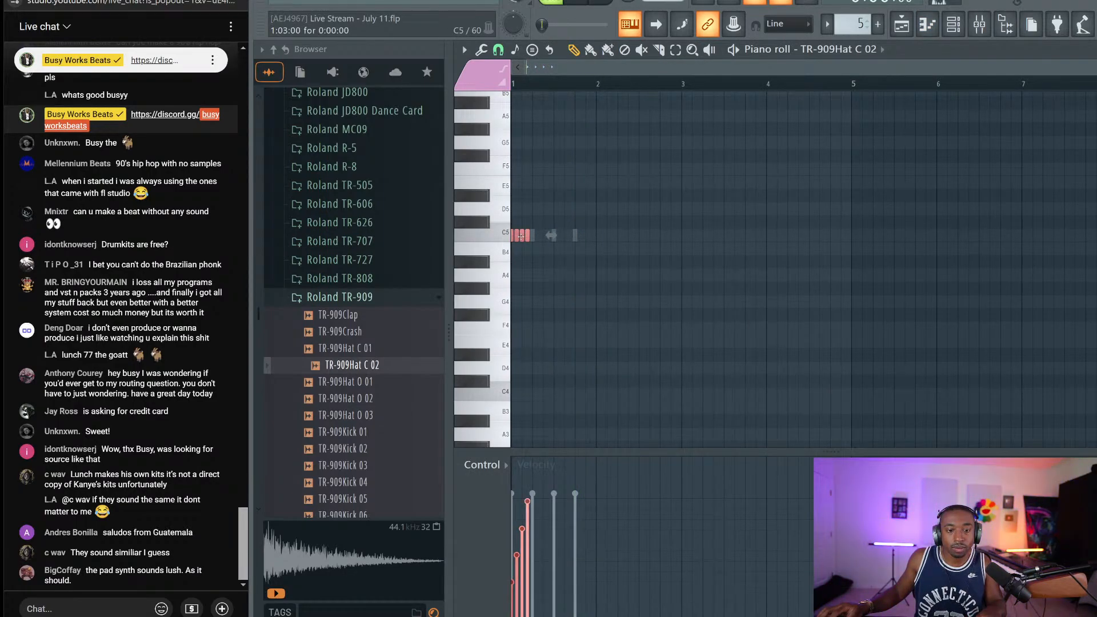
drag(520, 236, 577, 231)
key(ctrl+a)
key(space)
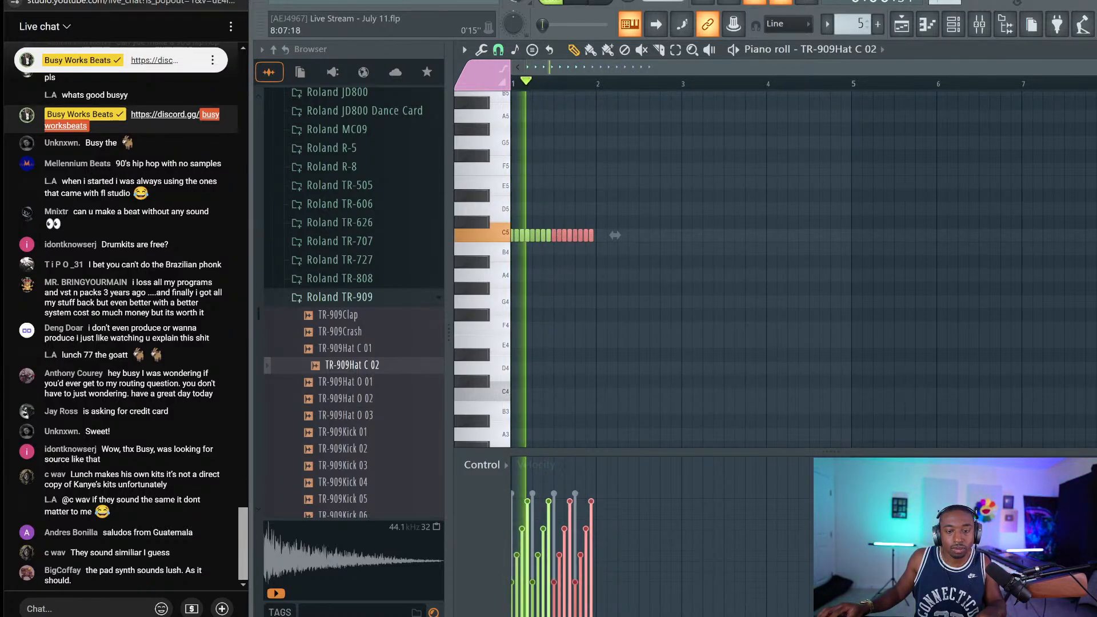
key(Escape)
Give the hi-hat 22% swing, a slight later shift, and a 5% attack
click(606, 300)
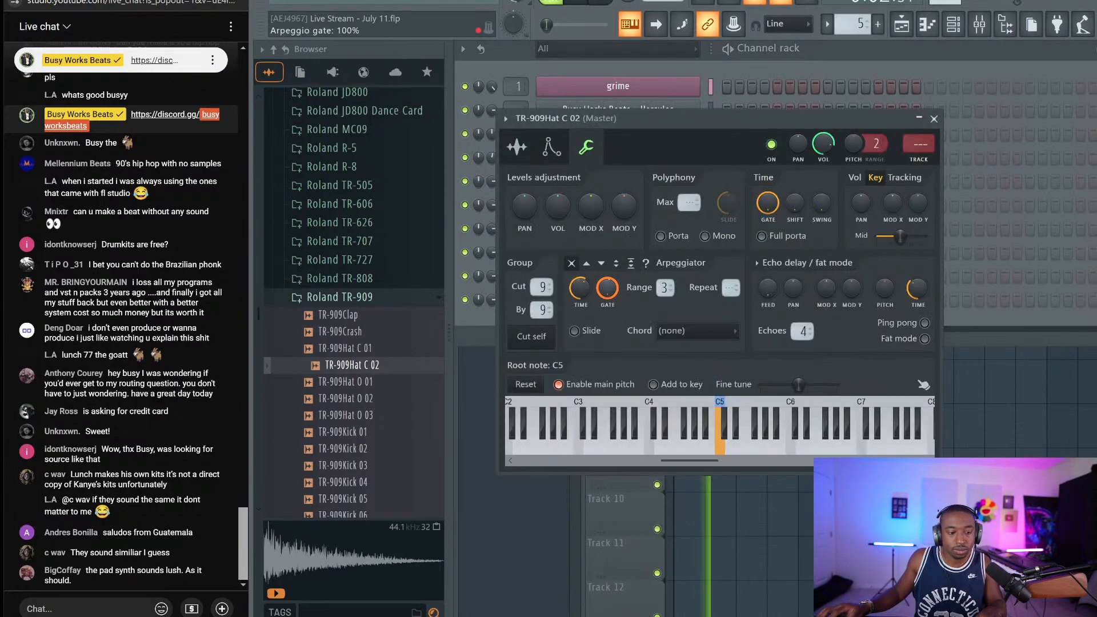
drag(821, 202, 822, 185)
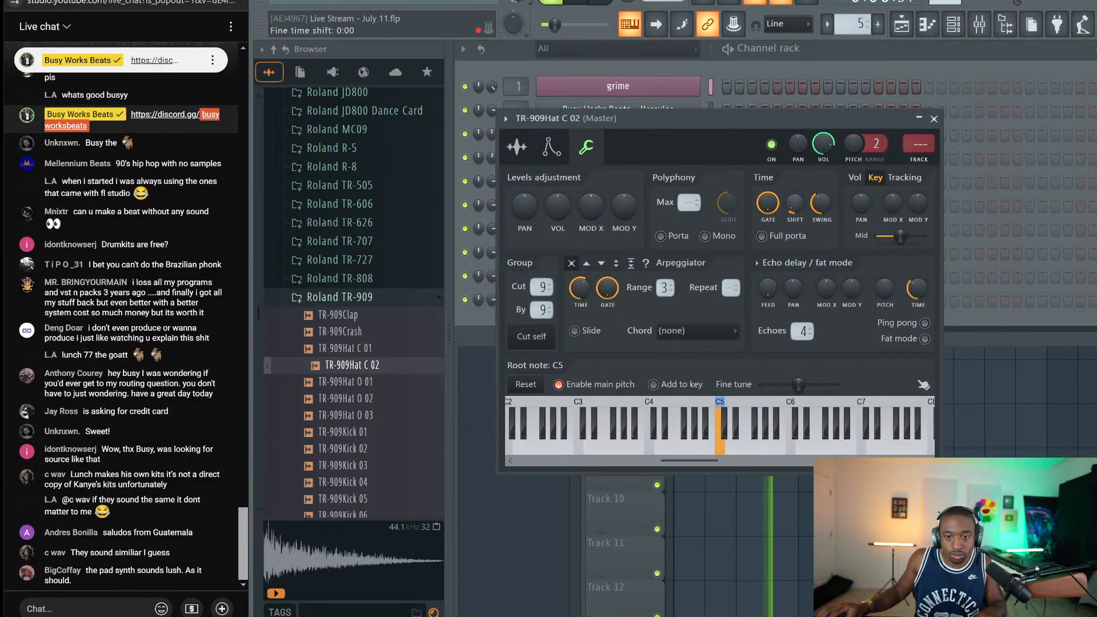
drag(795, 202, 796, 197)
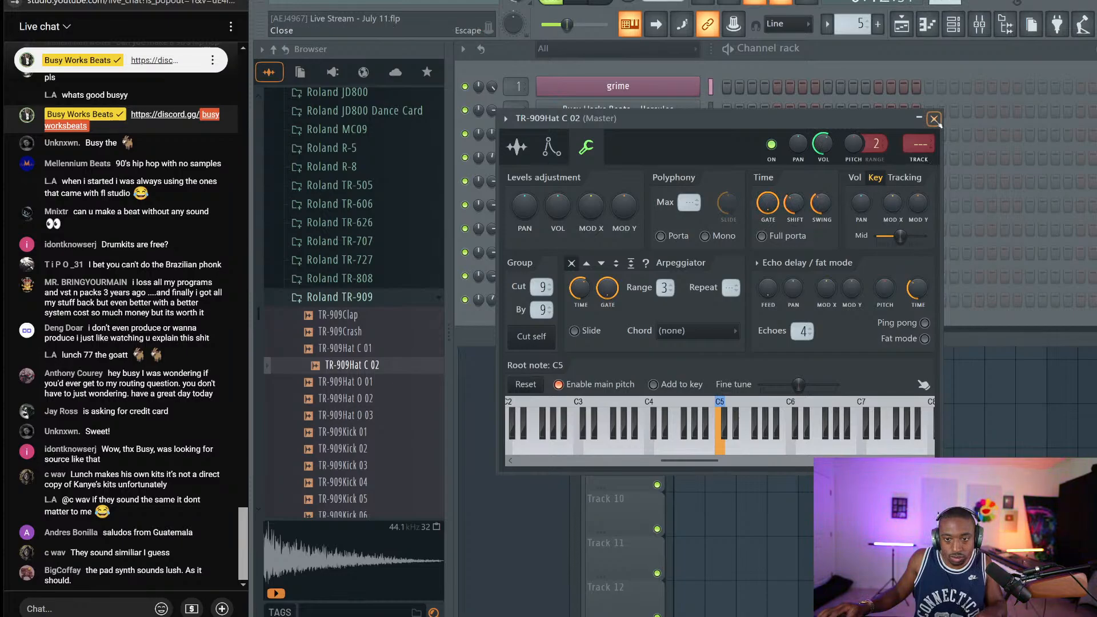
click(552, 147)
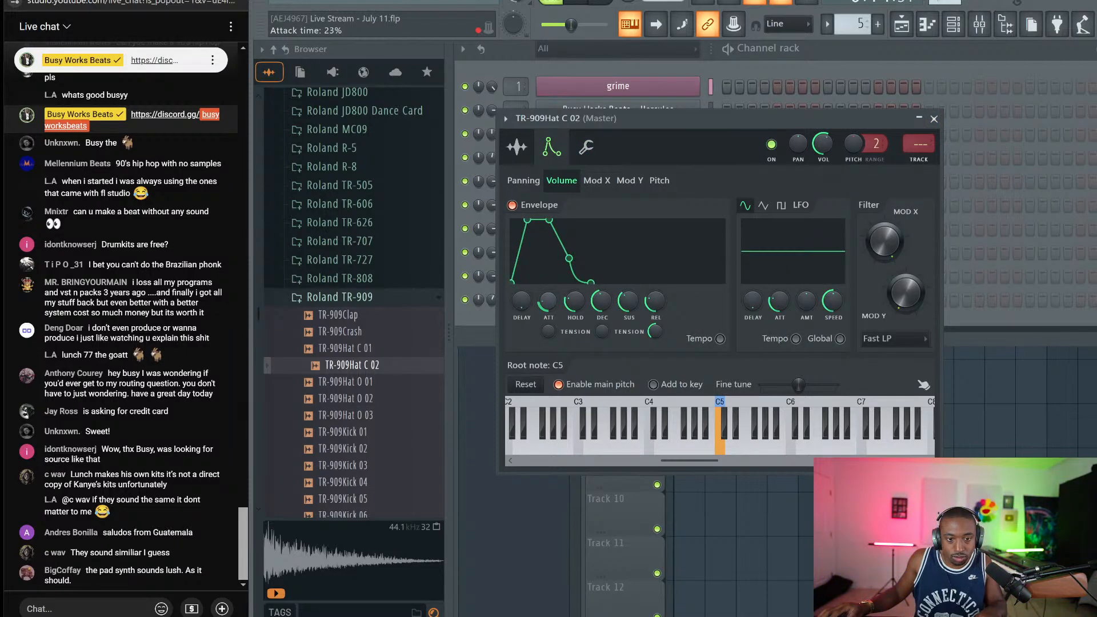
drag(548, 301, 548, 307)
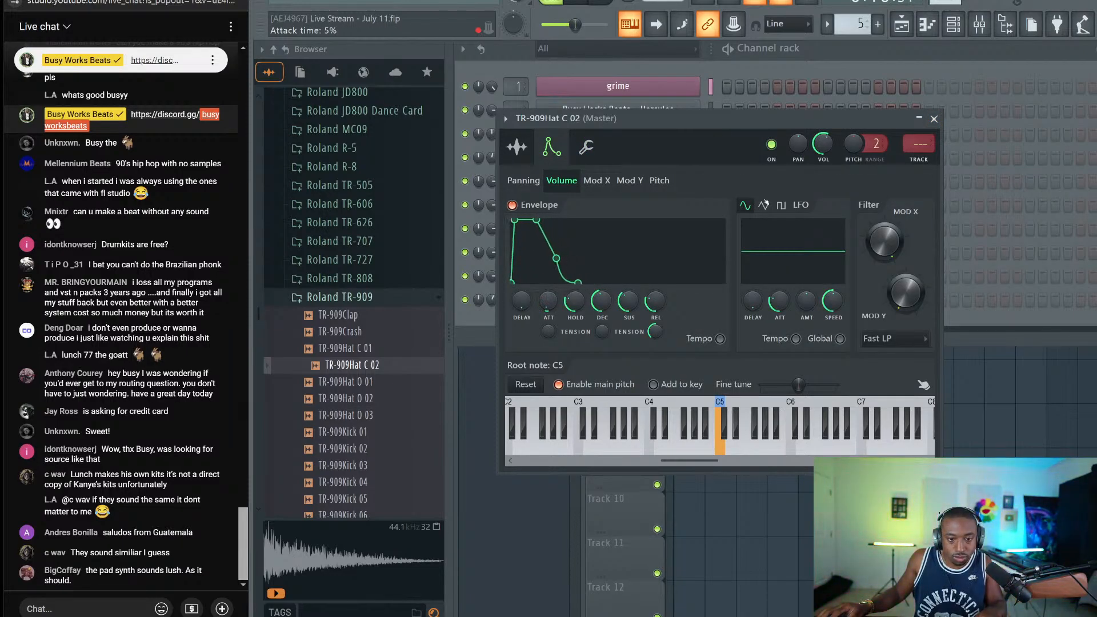
click(935, 118)
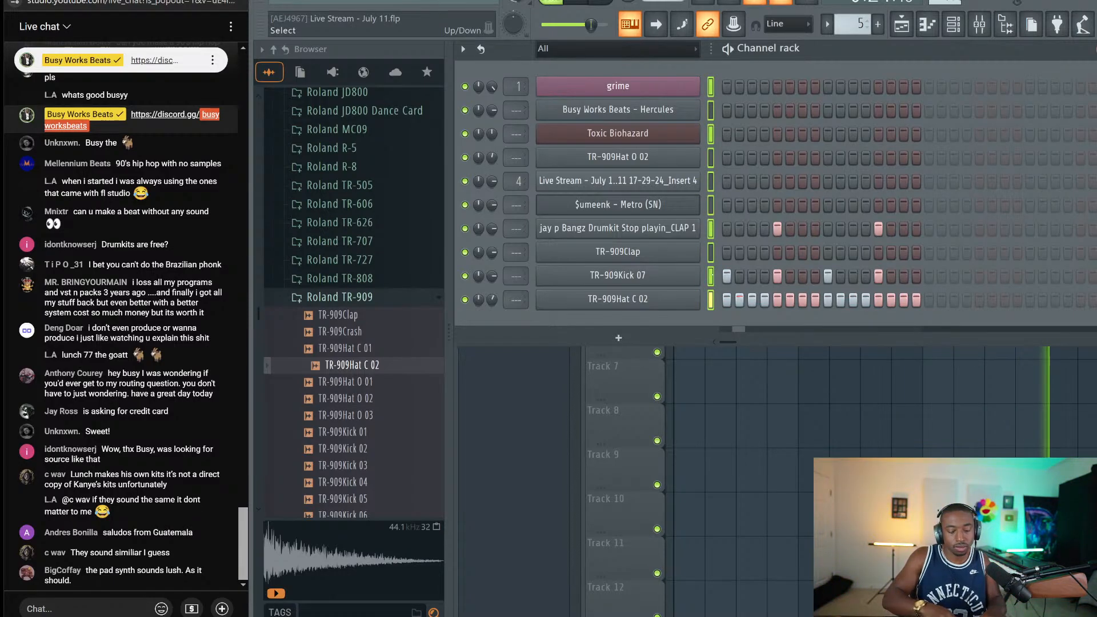
Name the empty mixer insert 11 'sidechain', then close the mixer
key(ctrl+l)
key(F9)
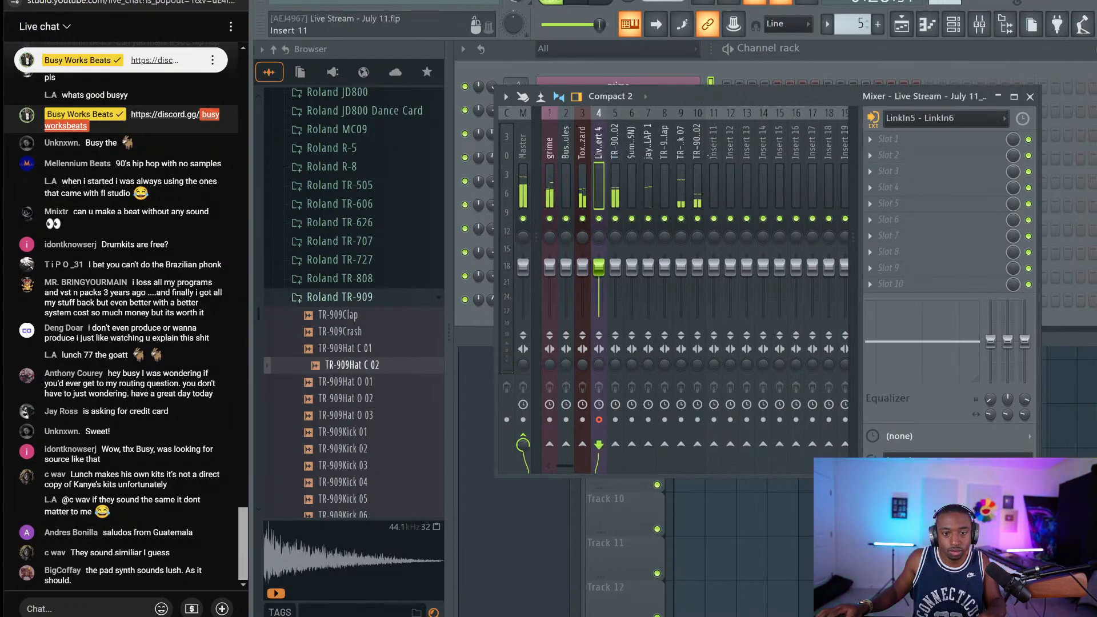
click(714, 126)
right_click(734, 118)
key(Escape)
right_click(724, 107)
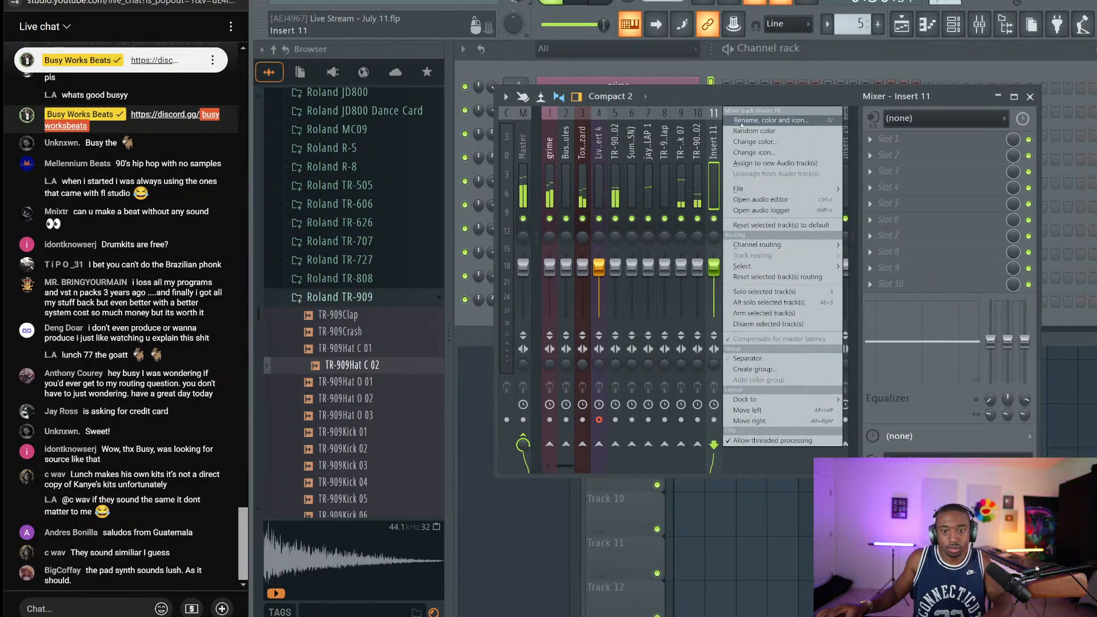
click(742, 121)
text(sid)
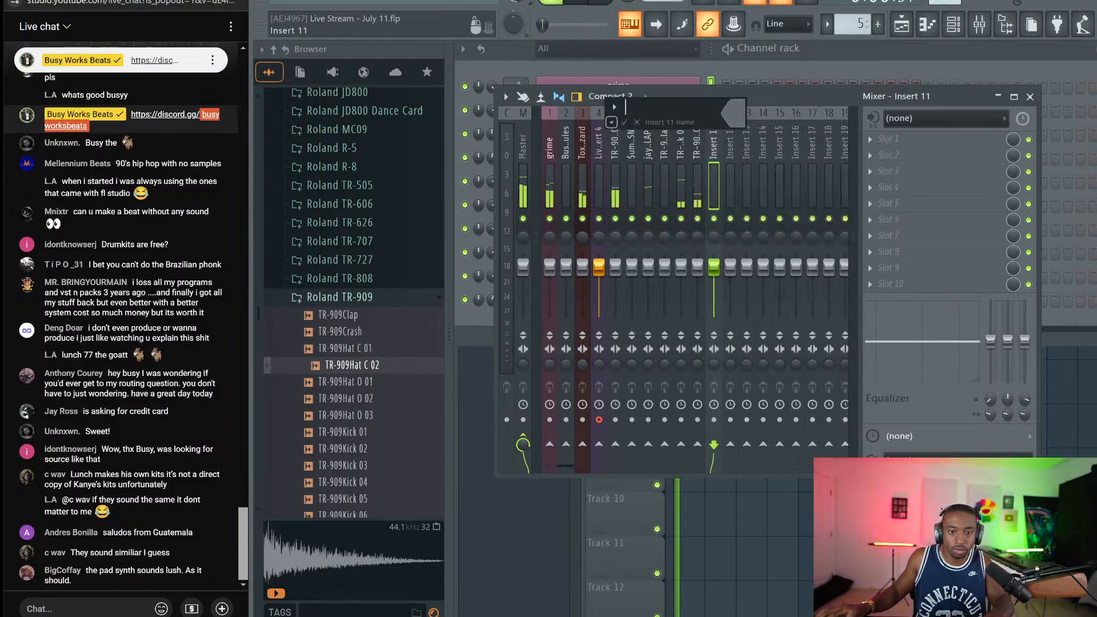
text(echain)
key(Return)
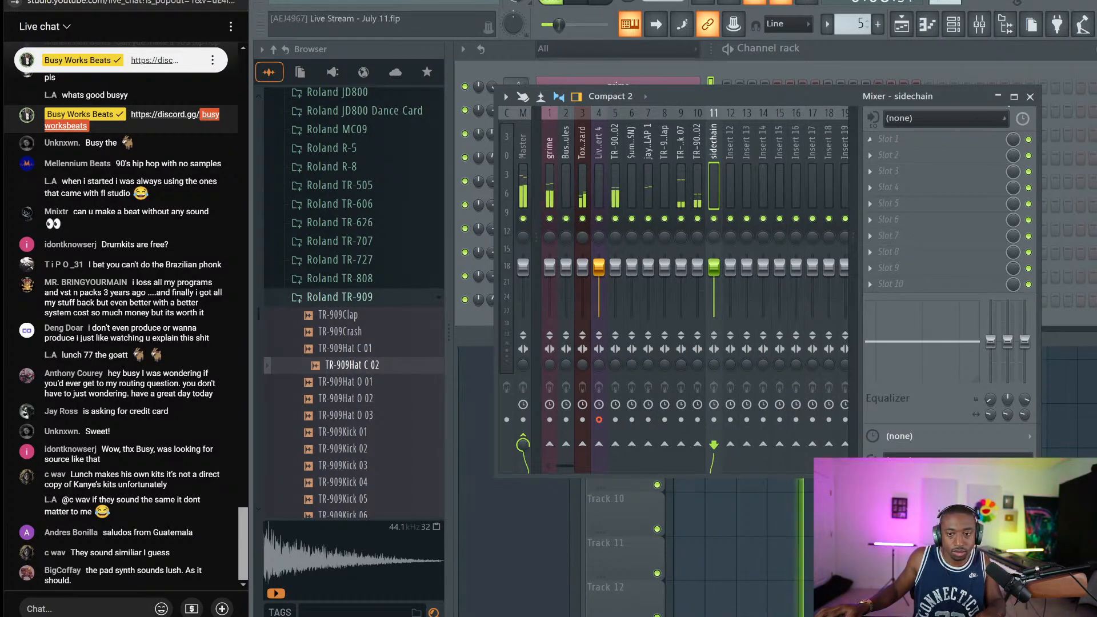
click(1031, 96)
Stop playback, unmute OBS's Mic/Aux input, and bring back the channel rack
right_click(863, 424)
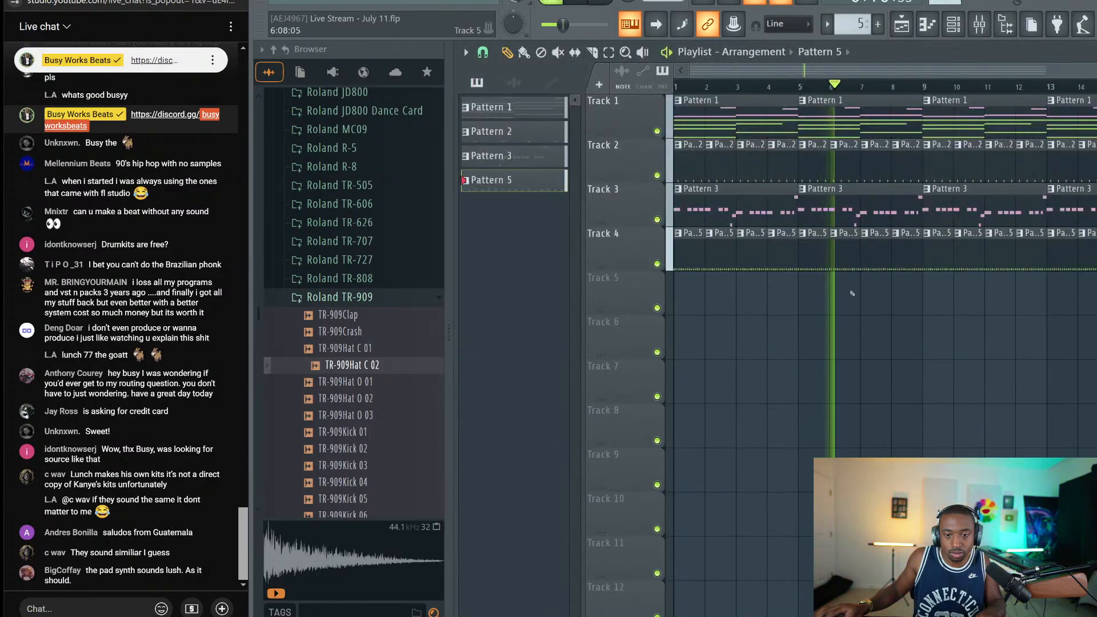
key(space)
key(alt+Tab)
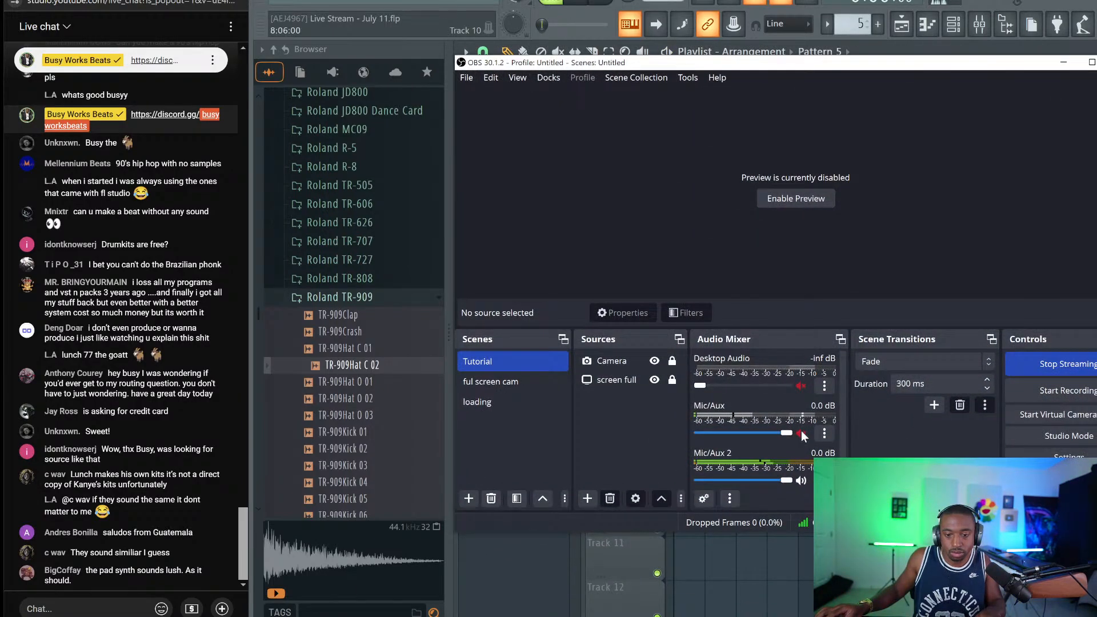
click(801, 434)
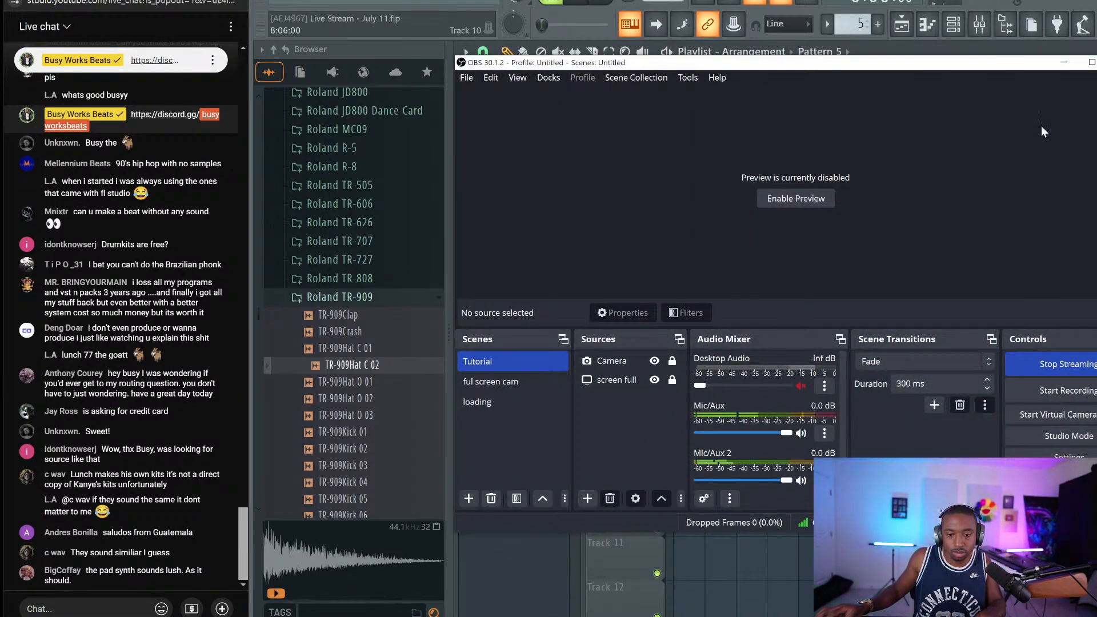
click(1063, 62)
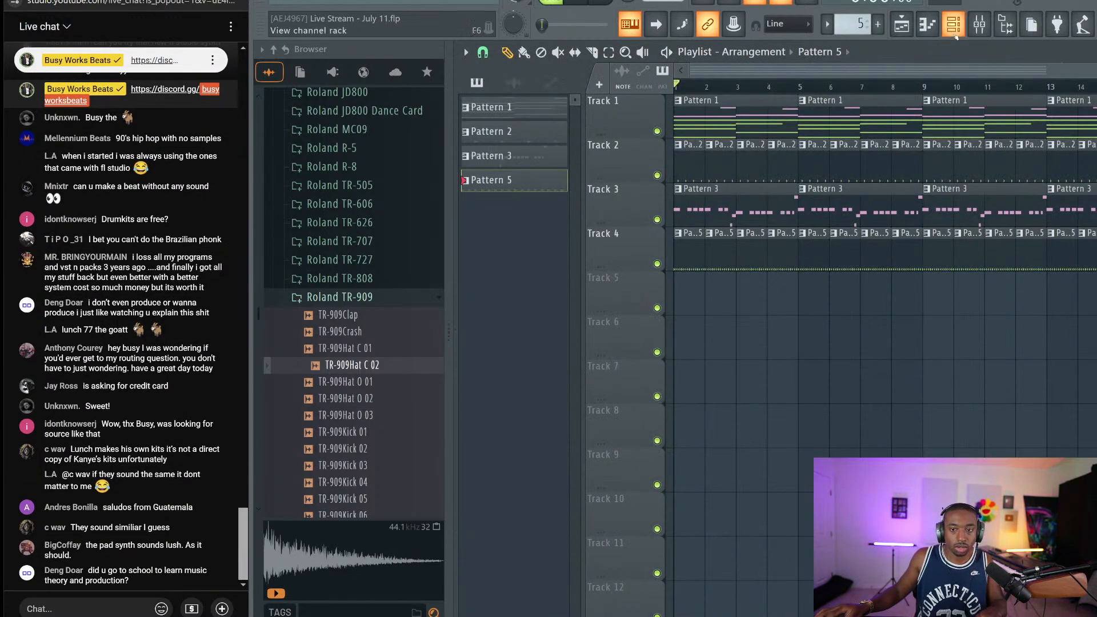
click(954, 29)
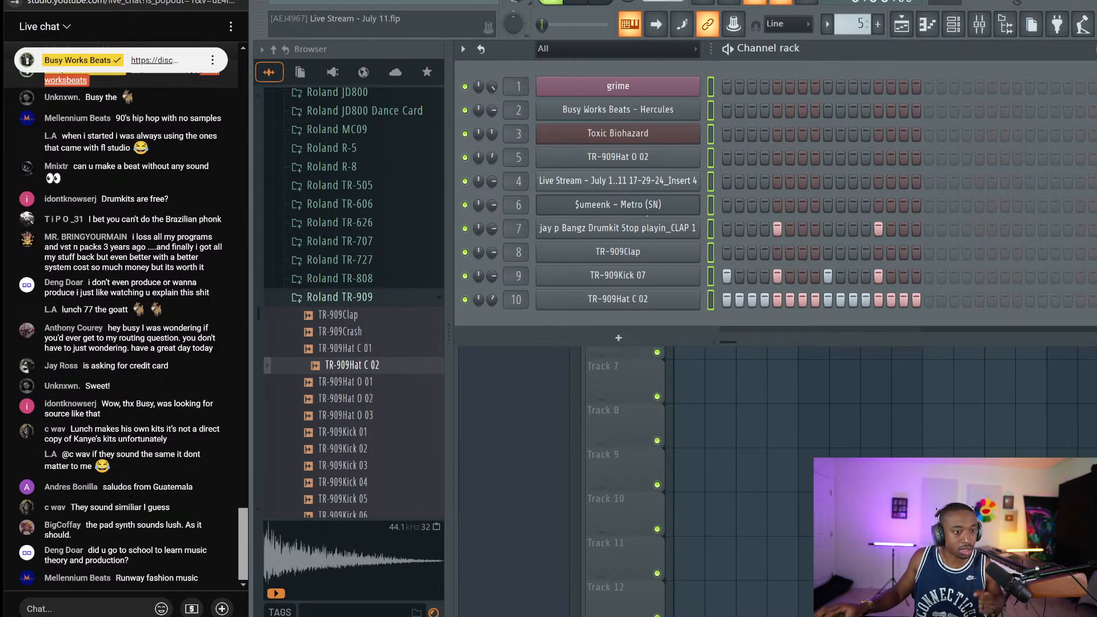
Open the Mixer from the toolbar to show insert 11, 'sidechain'
click(728, 248)
right_click(728, 249)
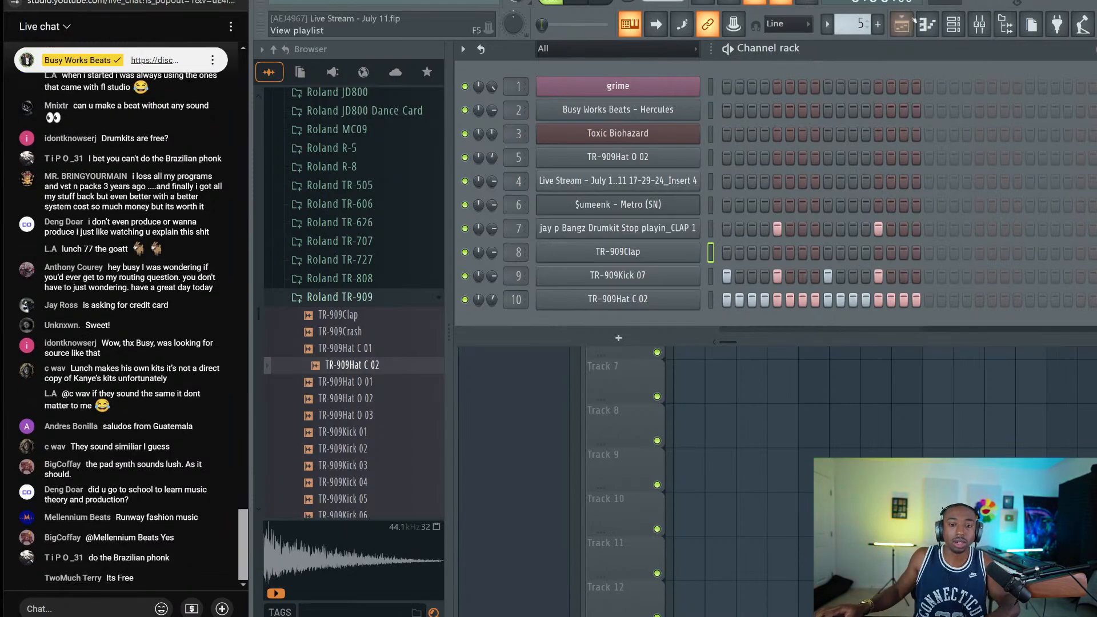
click(980, 24)
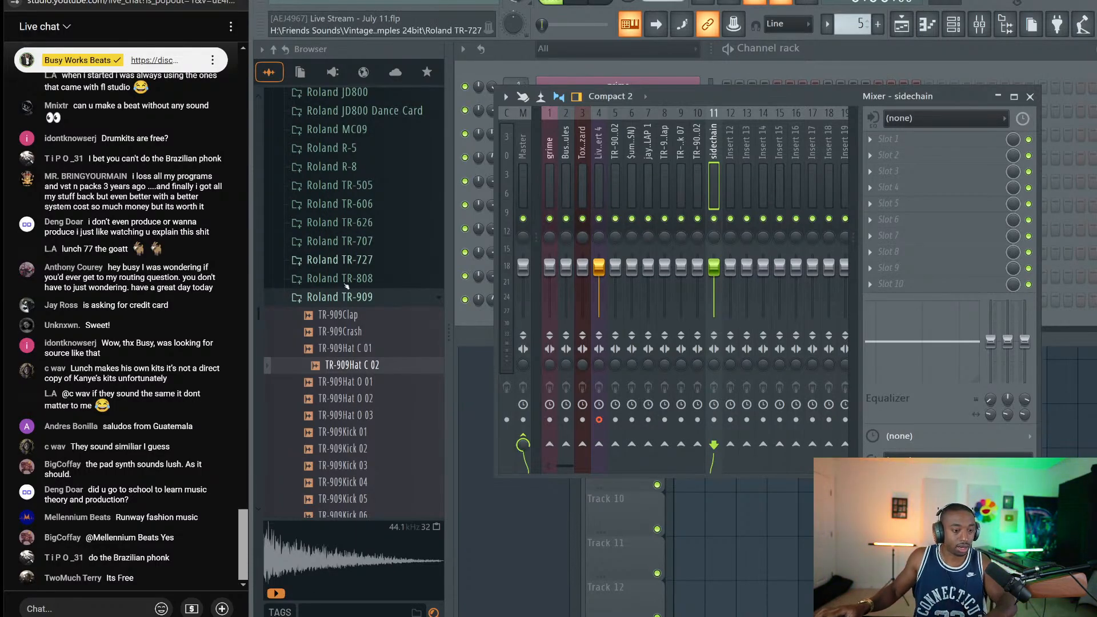
Step through the mixer inserts, close the mixer, and briefly play the beat
key(Down)
key(Down)
key(Down)
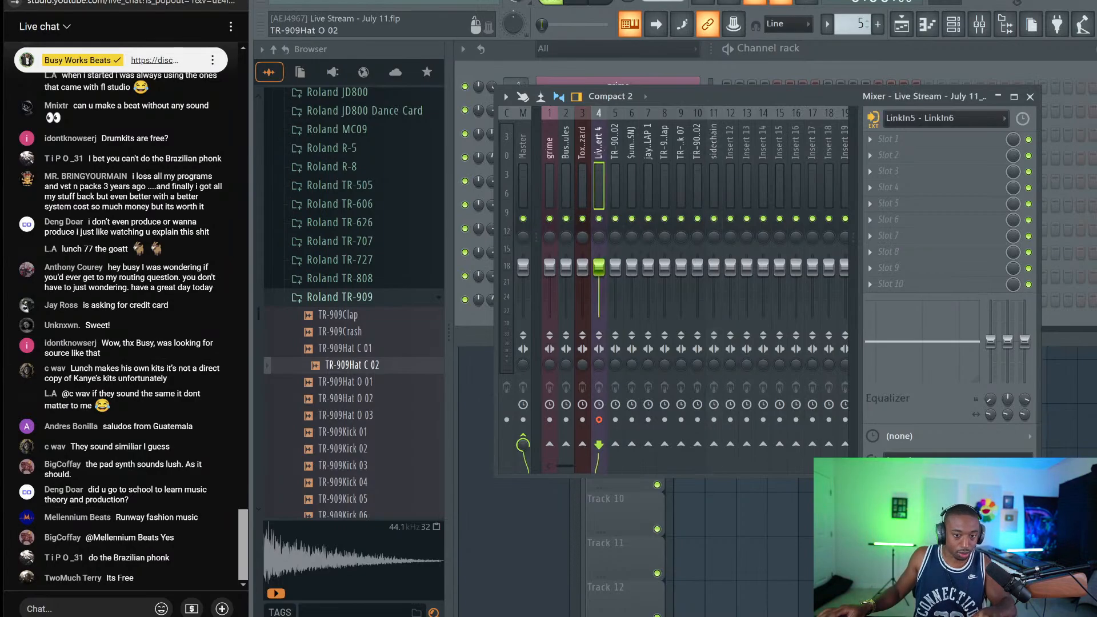
key(Down)
key(Down)
key(Down)
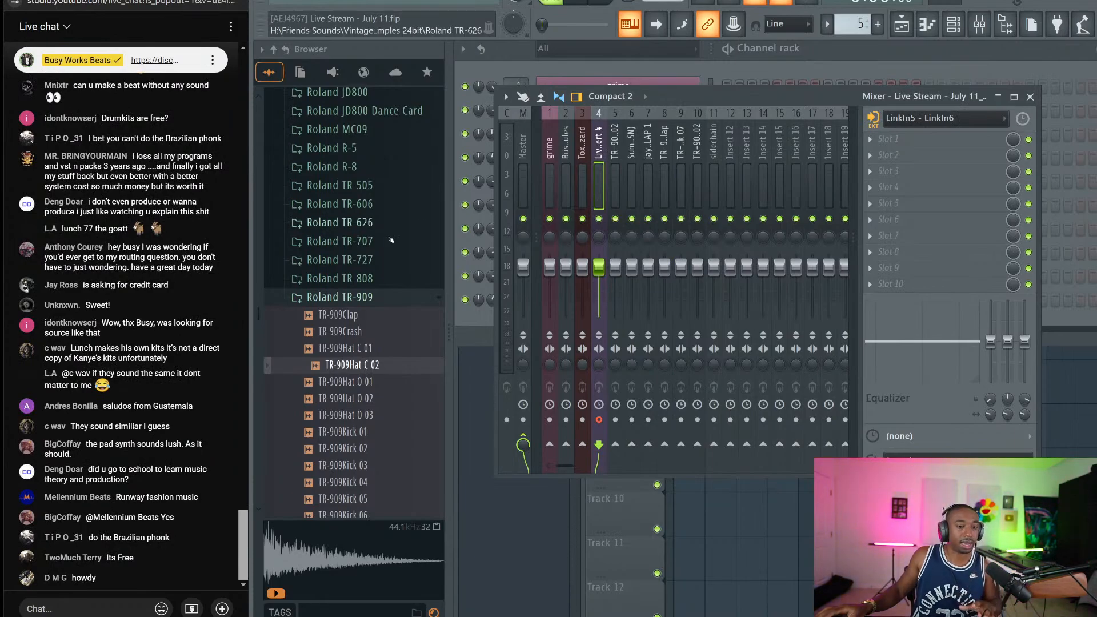
click(34, 609)
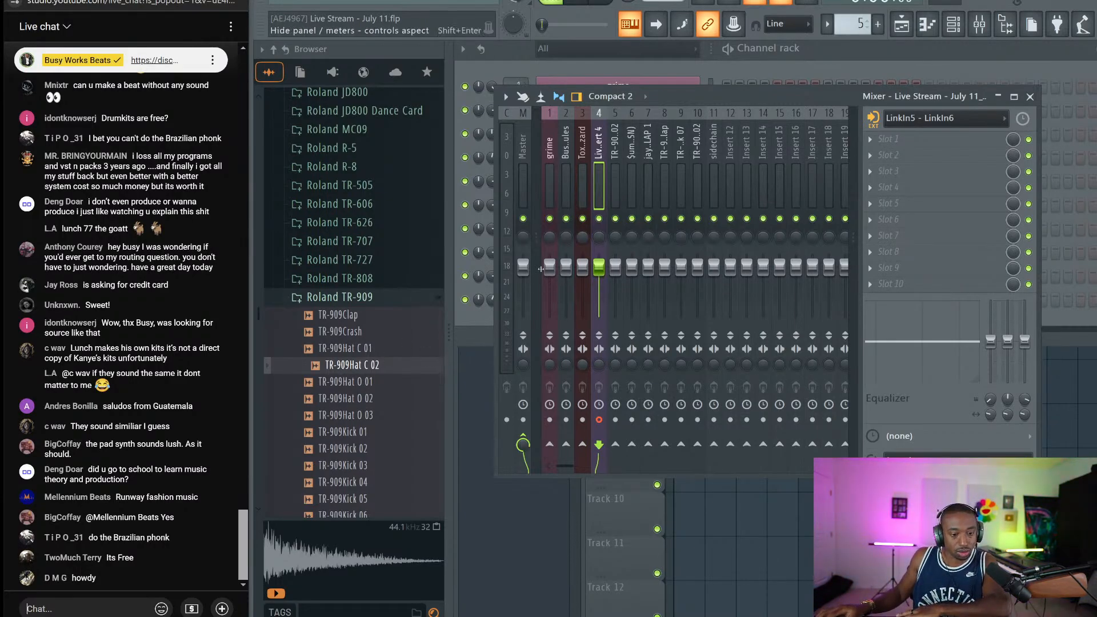
click(1031, 96)
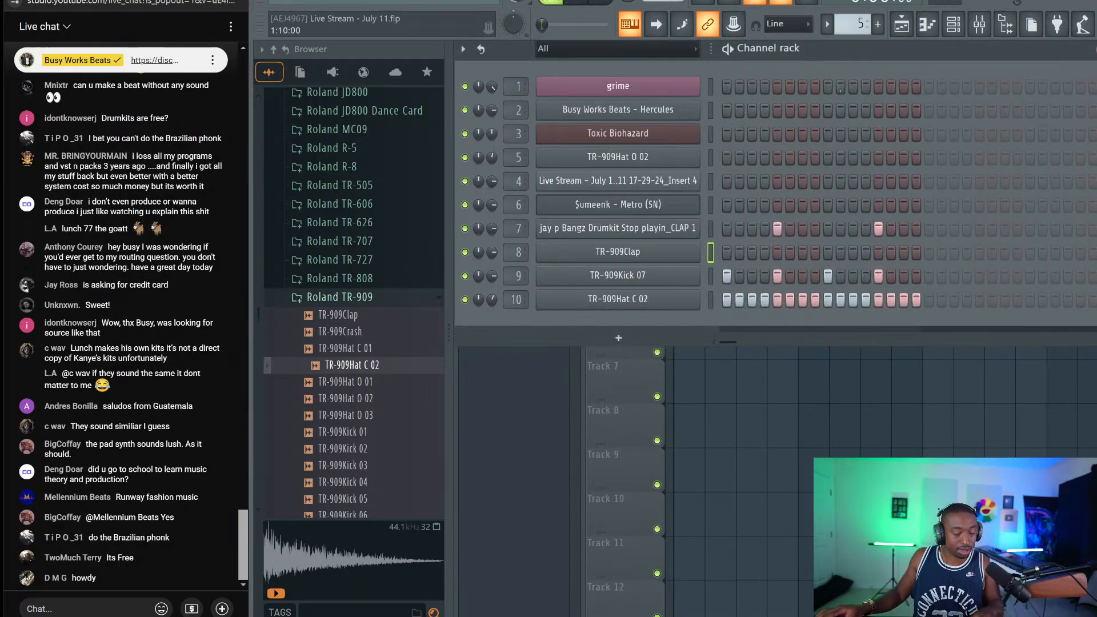
key(space)
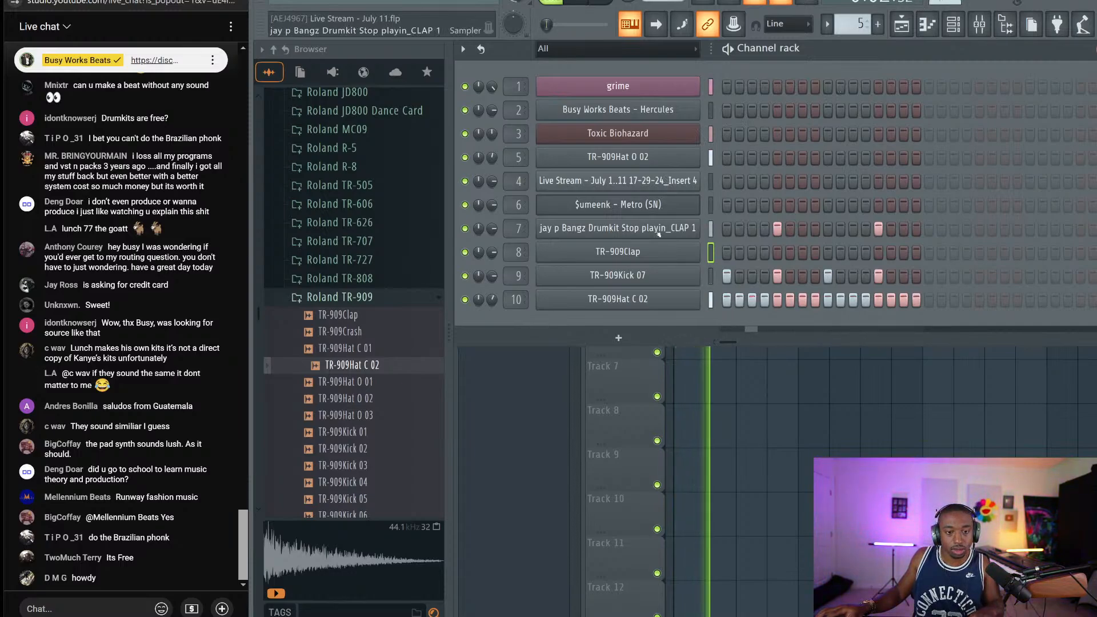
key(space)
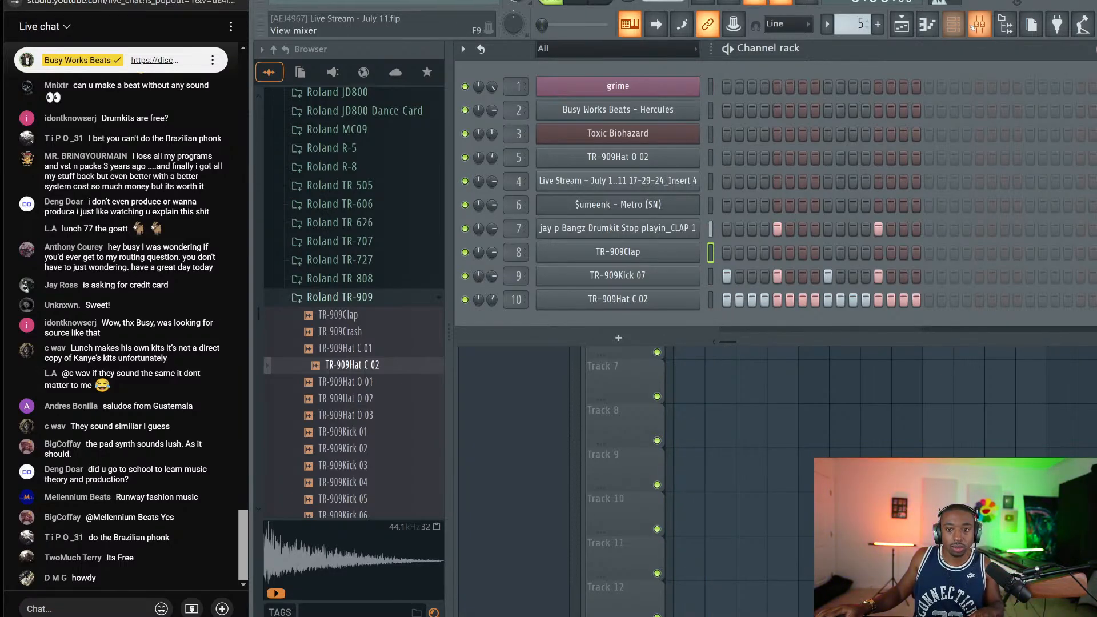
Bring up the mixer with F9, then mute OBS's Mic/Aux and minimize OBS
key(F9)
key(alt+Tab)
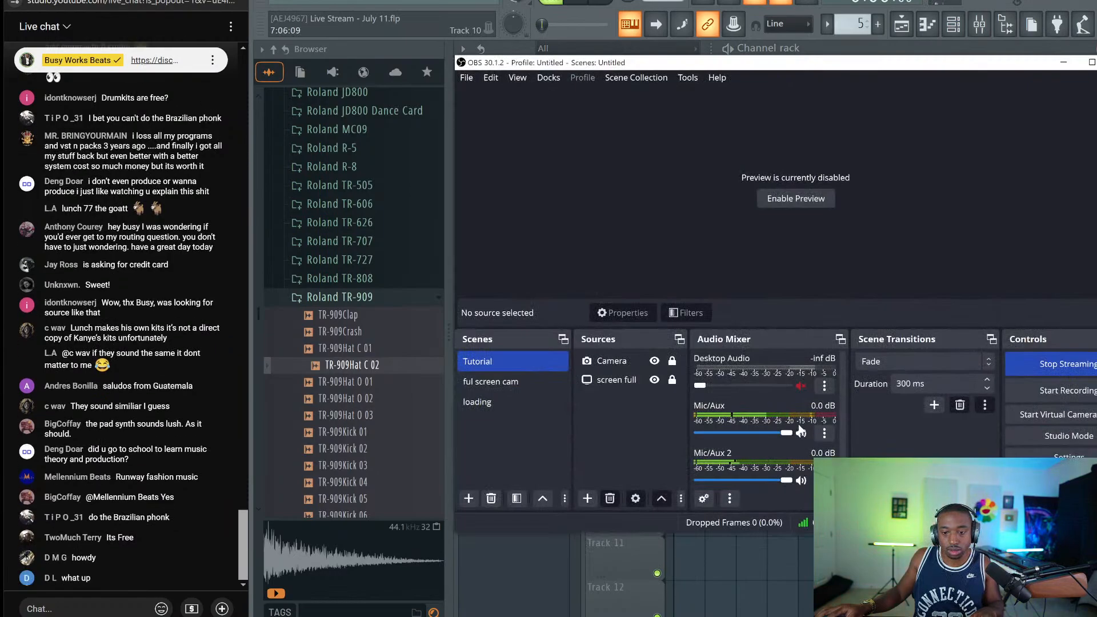
click(801, 433)
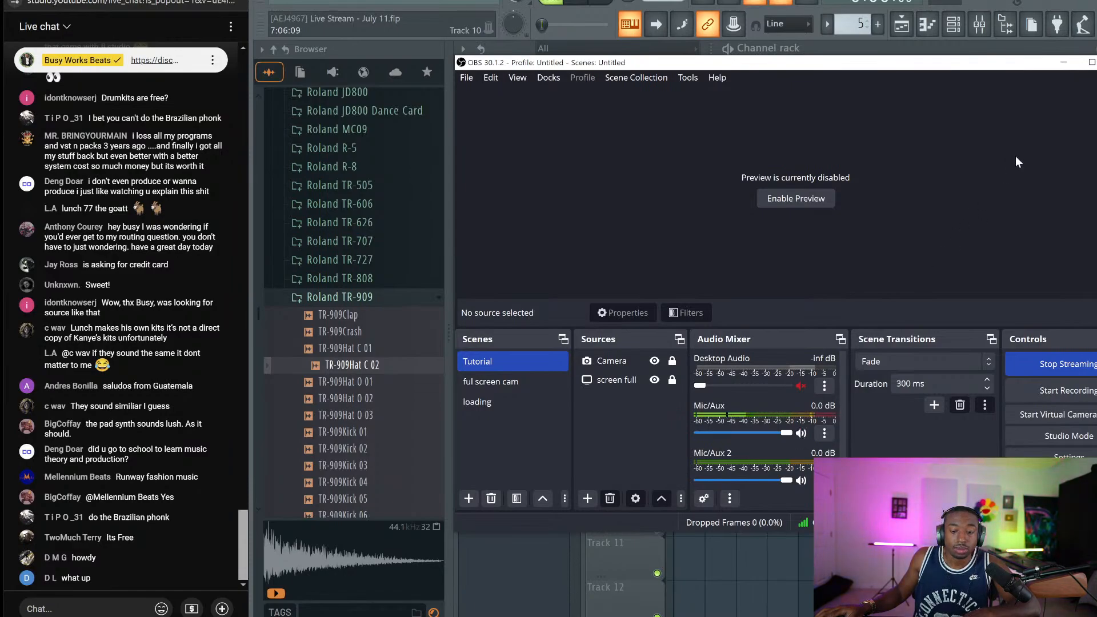
click(1063, 62)
Route the grime and Toxic Biohazard mixer tracks into the sidechain insert
scroll(698, 135, down, 8)
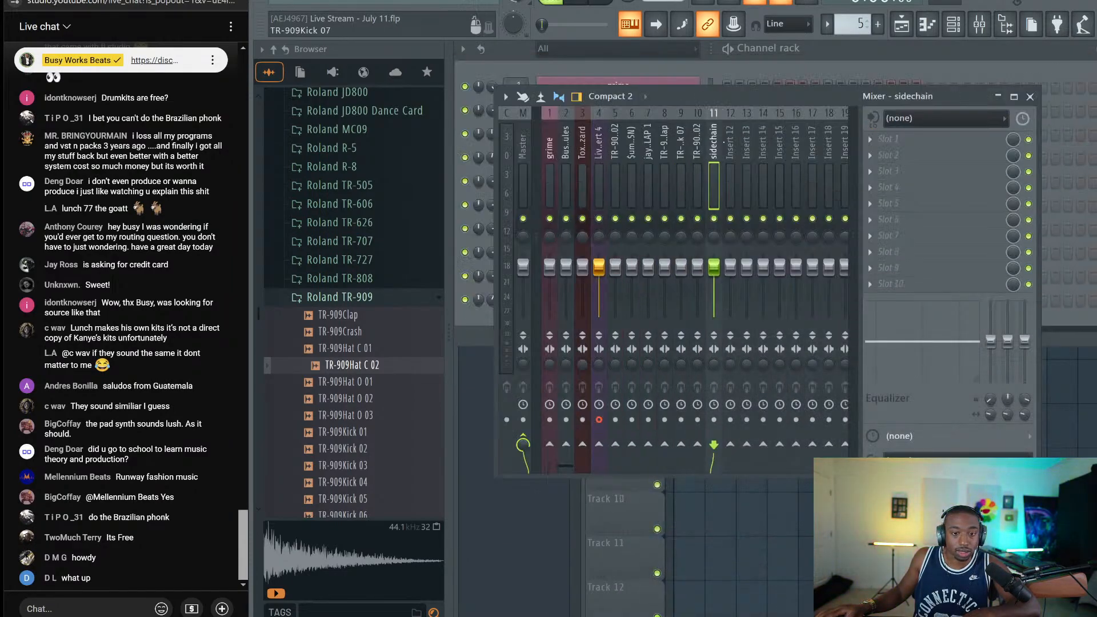
scroll(698, 135, up, 1)
key(space)
click(553, 158)
key(space)
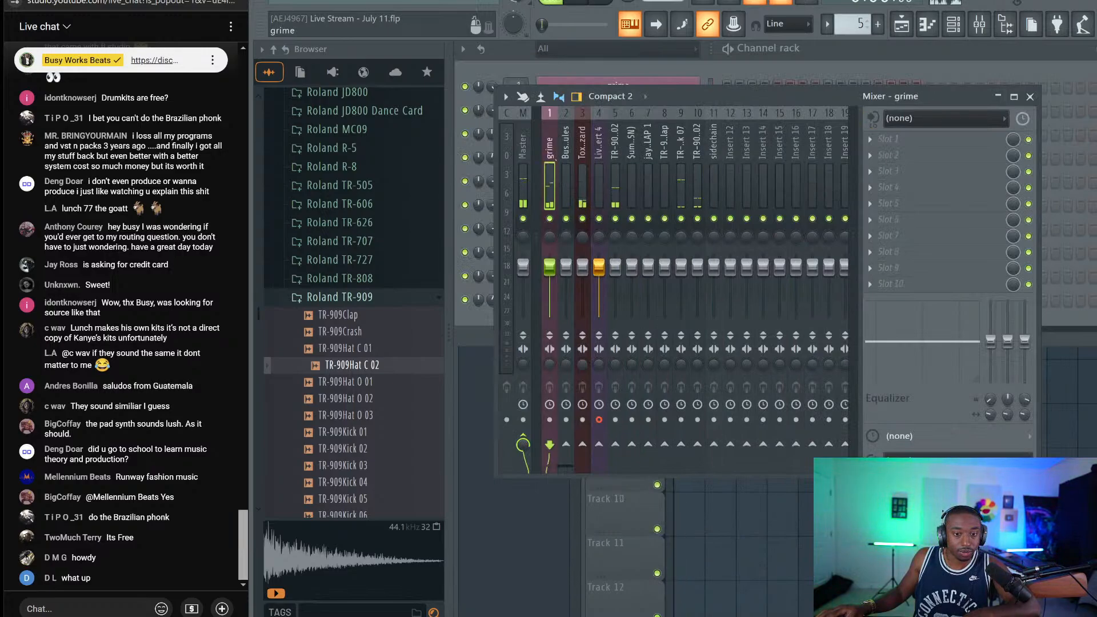
right_click(714, 449)
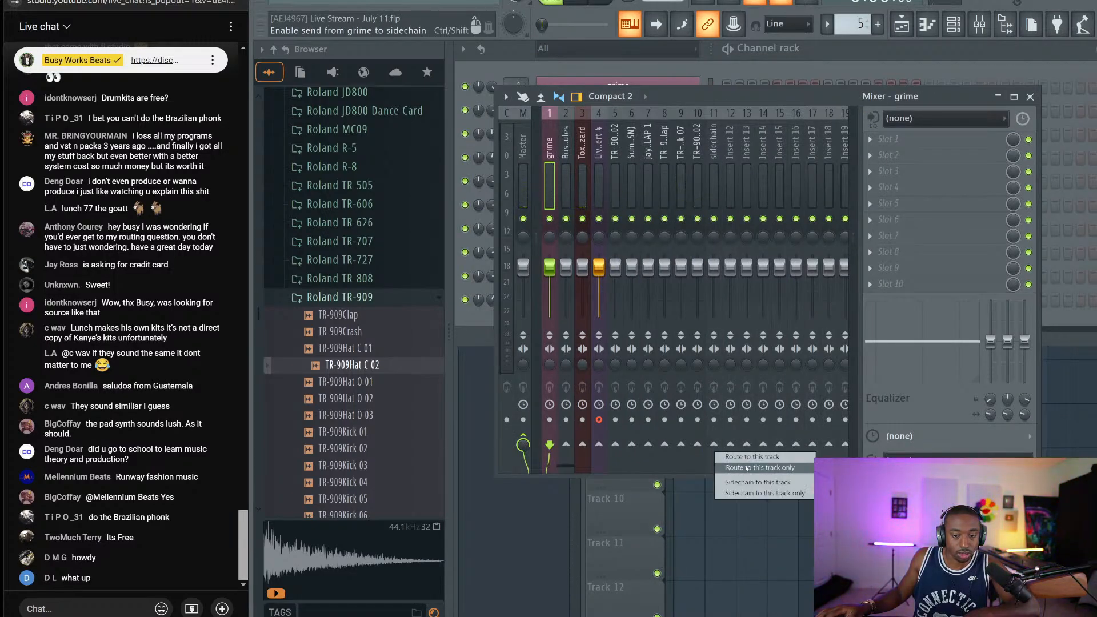
click(743, 459)
scroll(714, 440, down, 2)
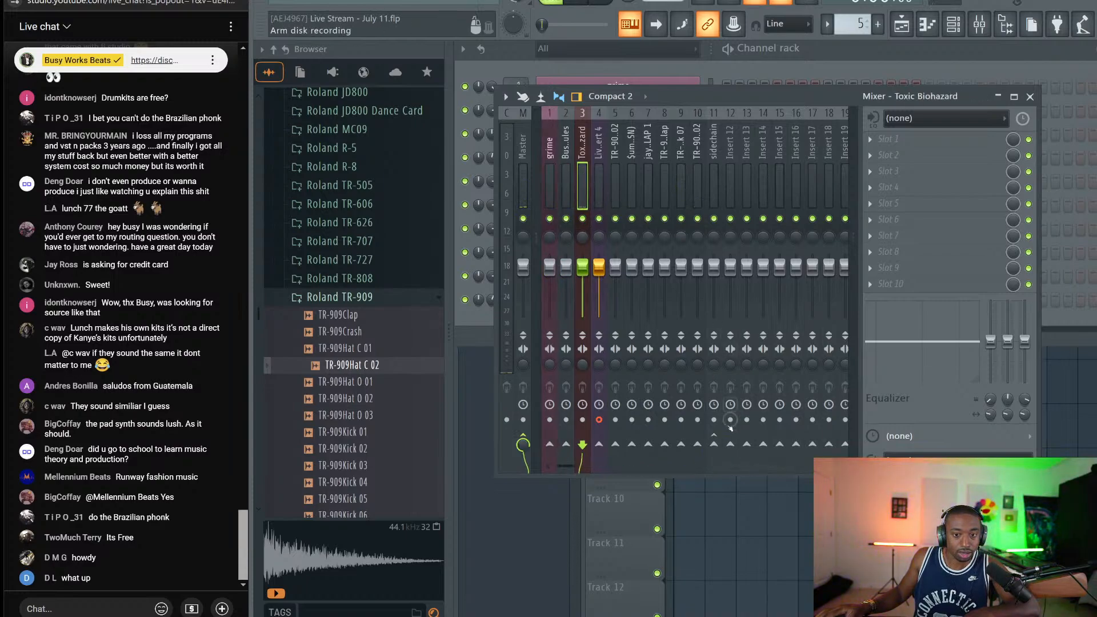
right_click(714, 445)
click(738, 464)
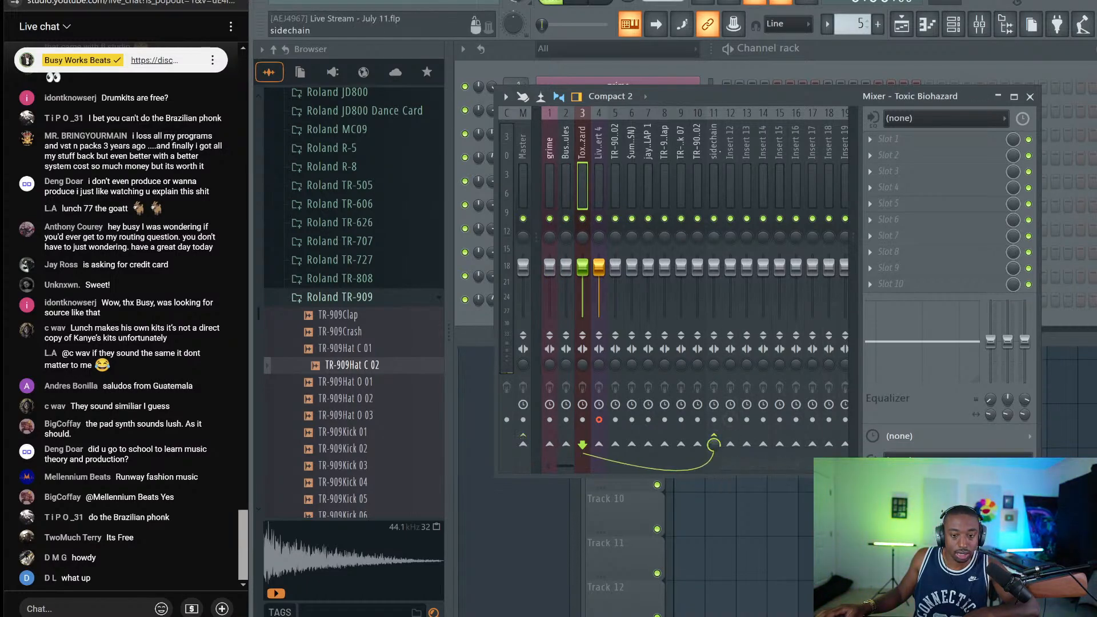
Add a Fruity Limiter to the sidechain insert's first effect slot
click(714, 140)
click(889, 139)
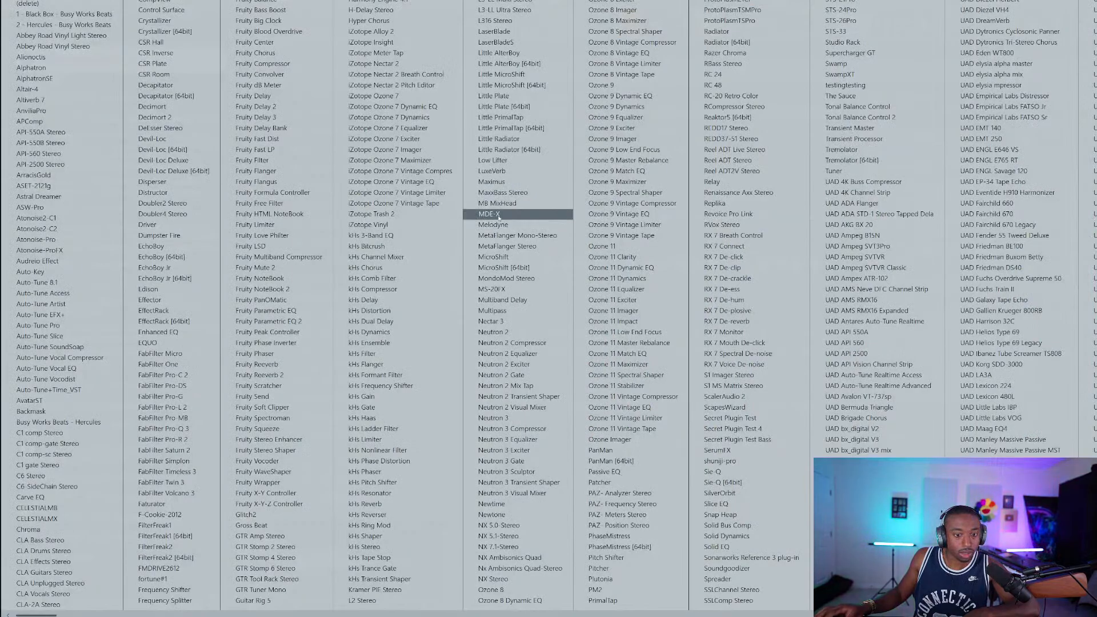
click(254, 225)
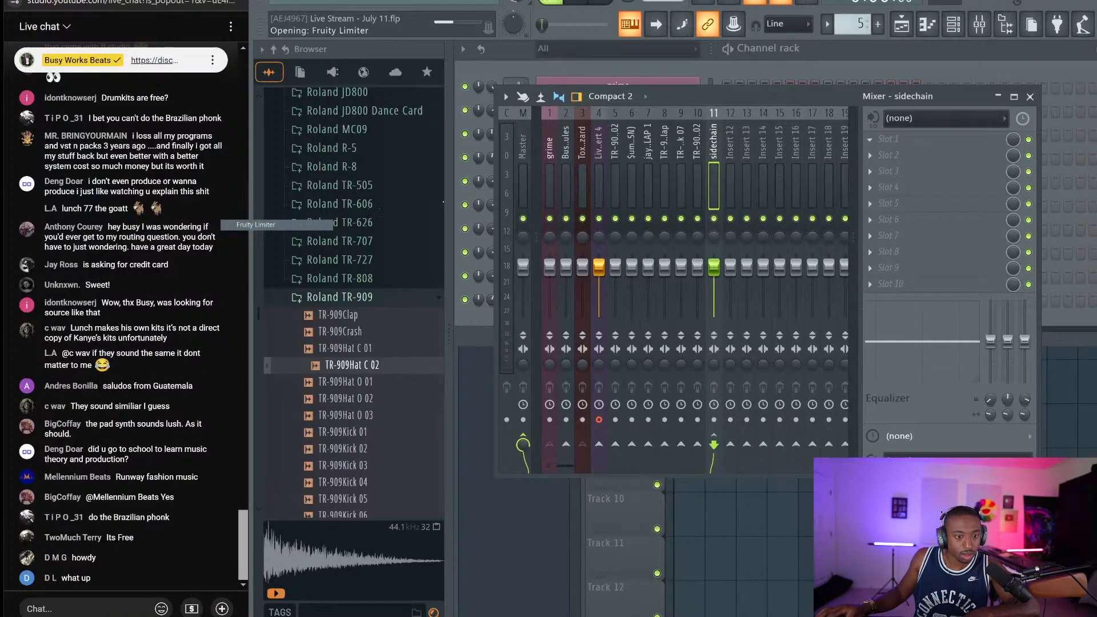
key(Escape)
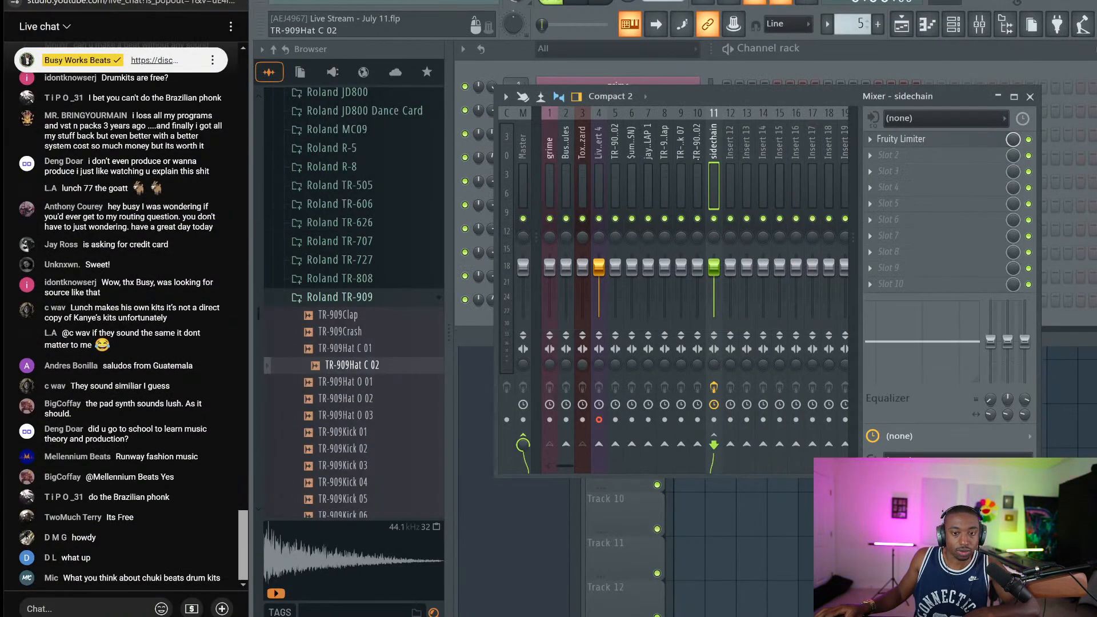
Send TR-909Kick 07 as sidechain input to the sidechain insert and open its limiter
key(space)
click(681, 149)
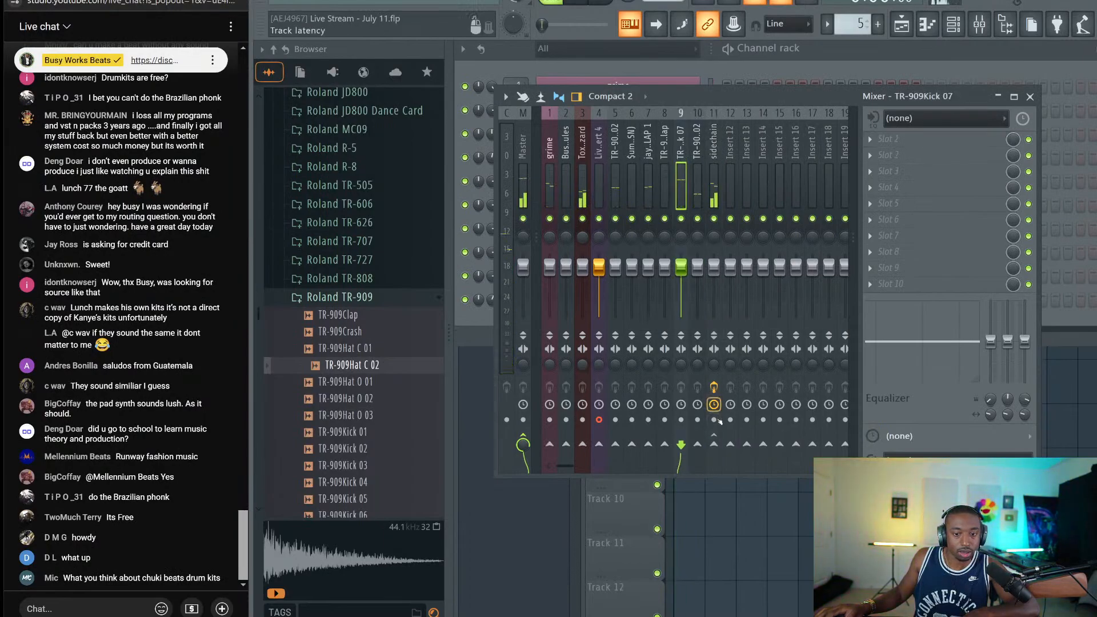
right_click(714, 444)
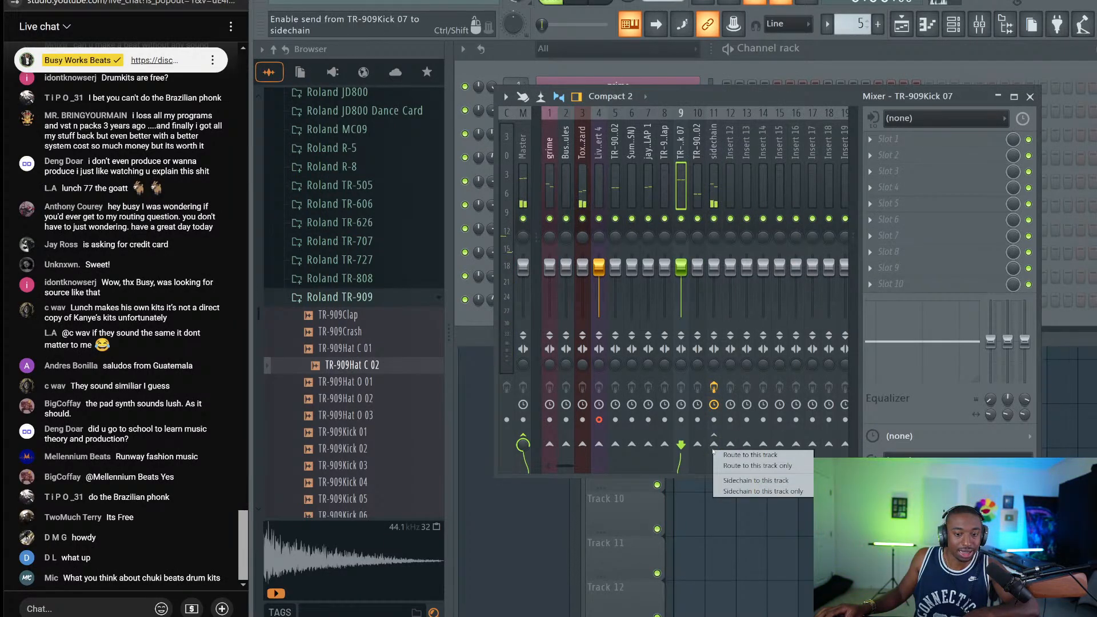
click(756, 480)
click(714, 148)
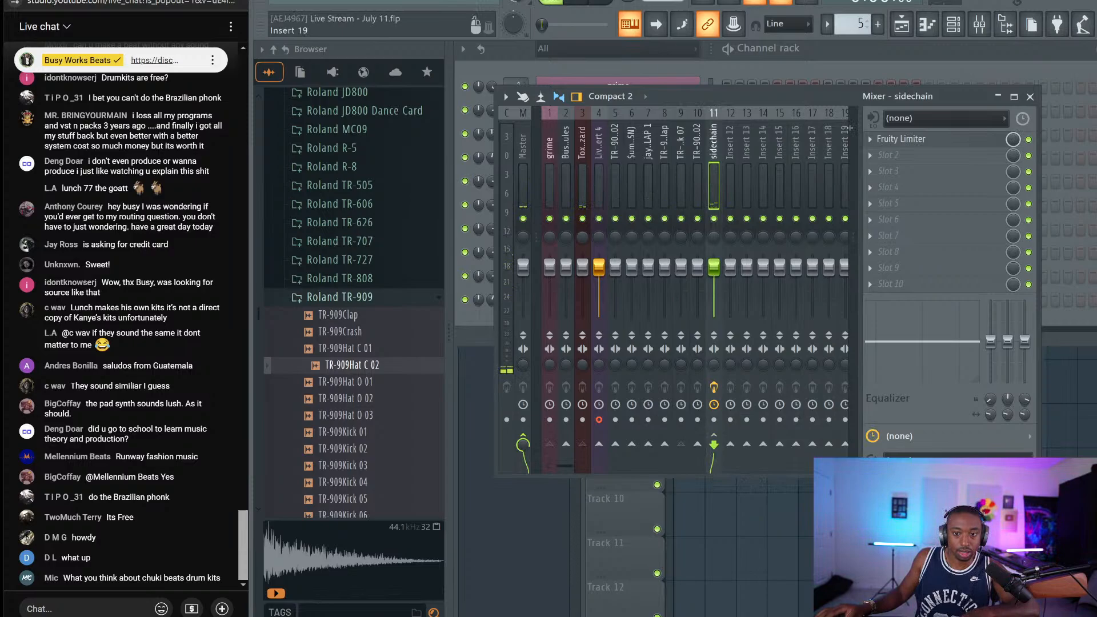
click(902, 139)
Switch Fruity Limiter to COMP keyed from TR-909Kick 07, lowering threshold and raising ratio
click(593, 315)
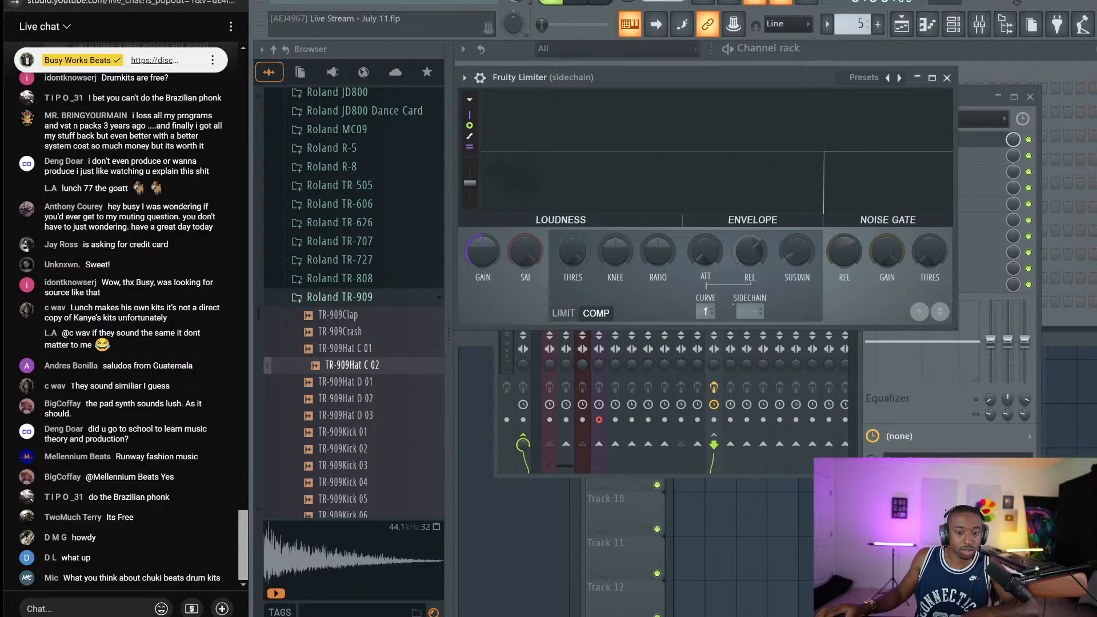
click(750, 311)
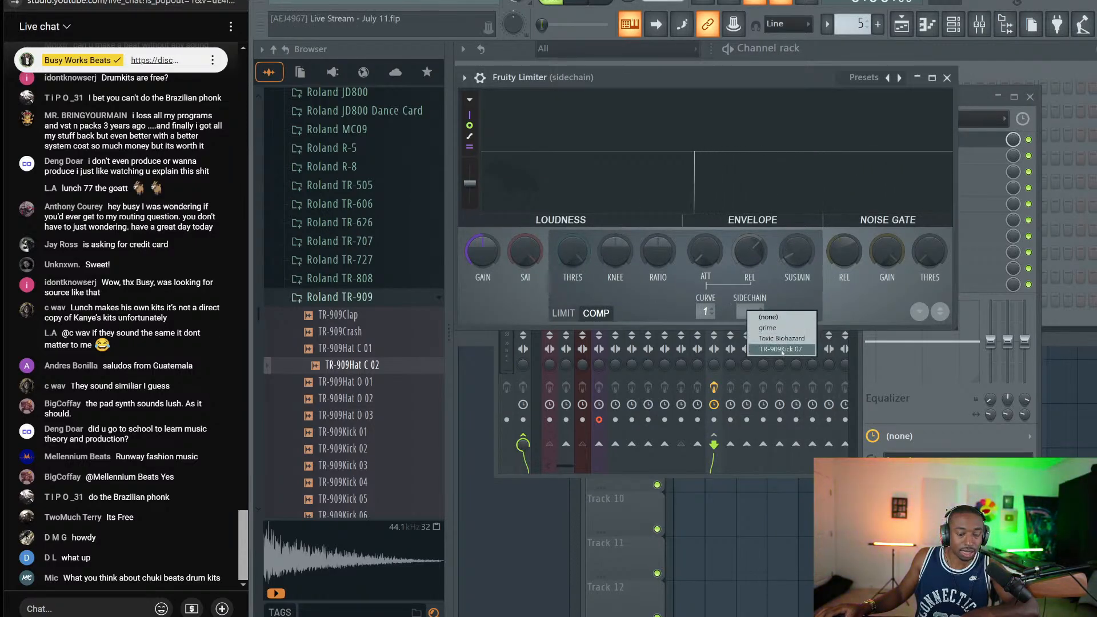
click(781, 349)
drag(572, 252, 572, 280)
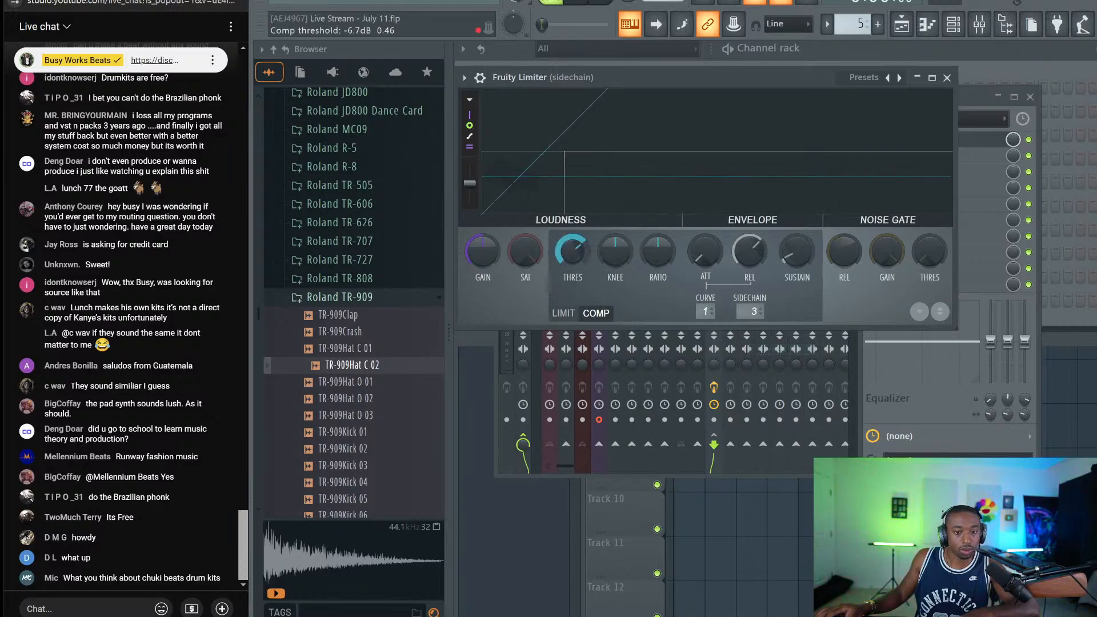
drag(658, 251, 658, 229)
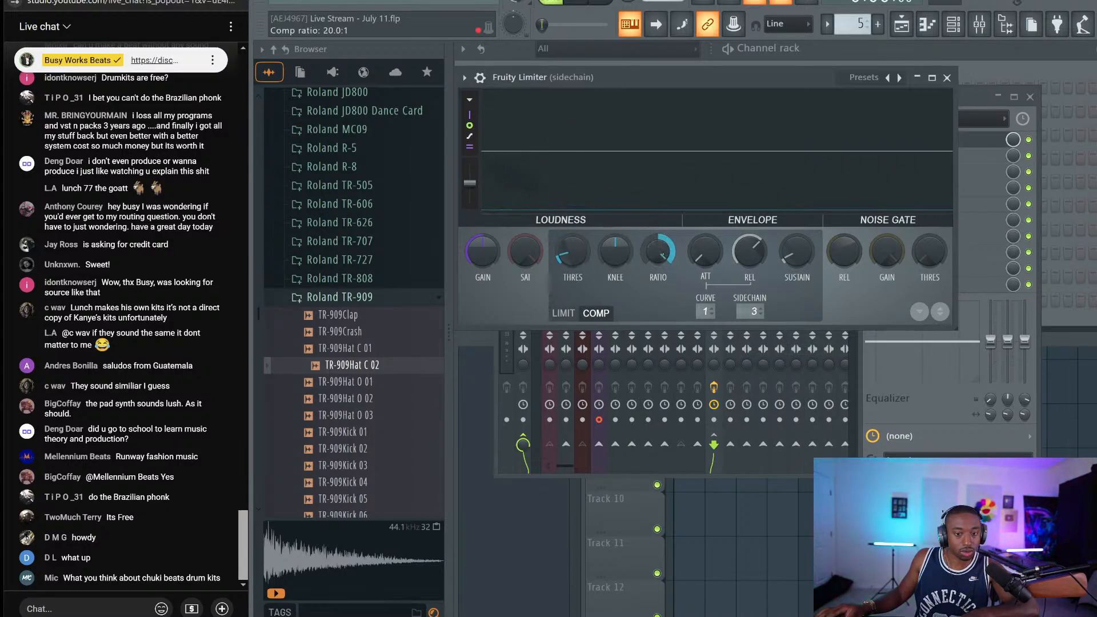
key(space)
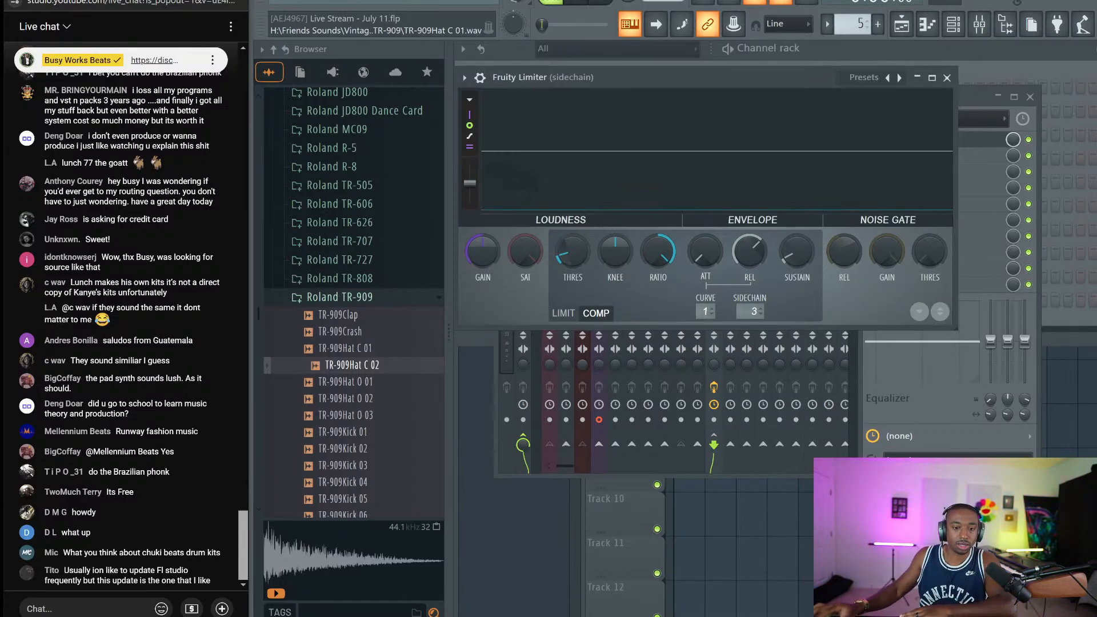
mouse_move(752, 80)
mouse_down()
mouse_move(776, 112)
mouse_move(756, 59)
mouse_up()
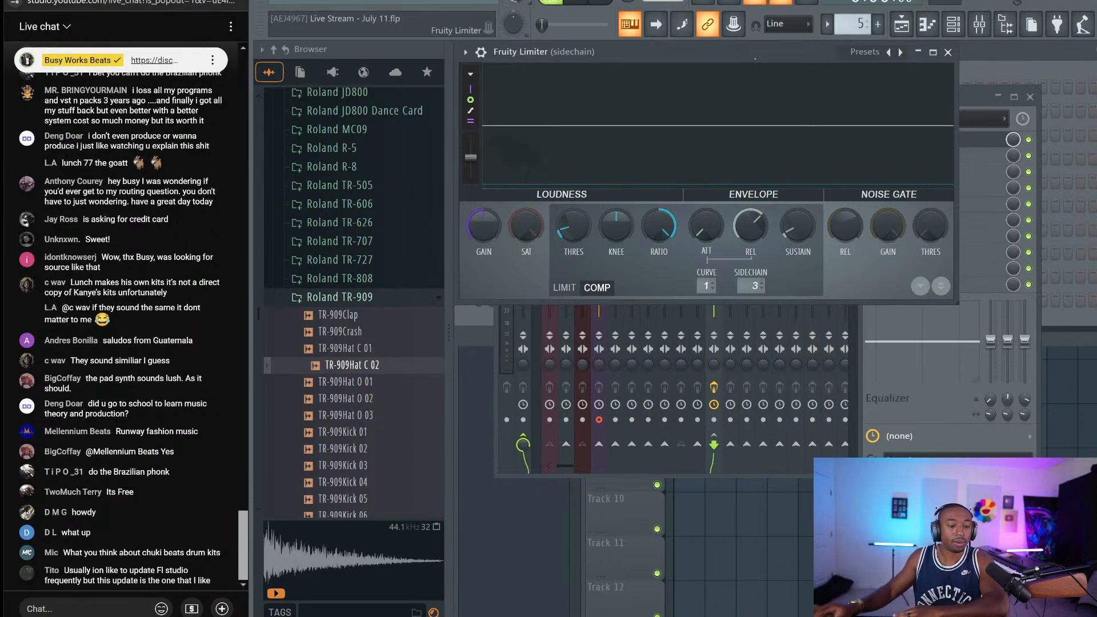
drag(756, 59, 769, 87)
key(space)
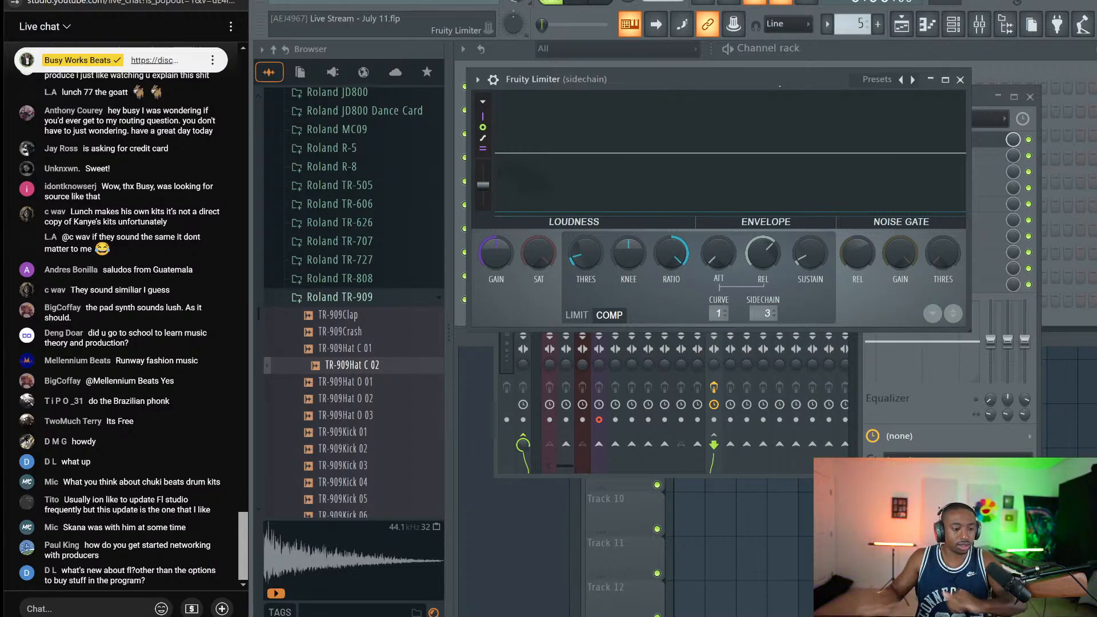
Close the limiter and mixer, then toggle the note property editor under the channel steps
click(960, 80)
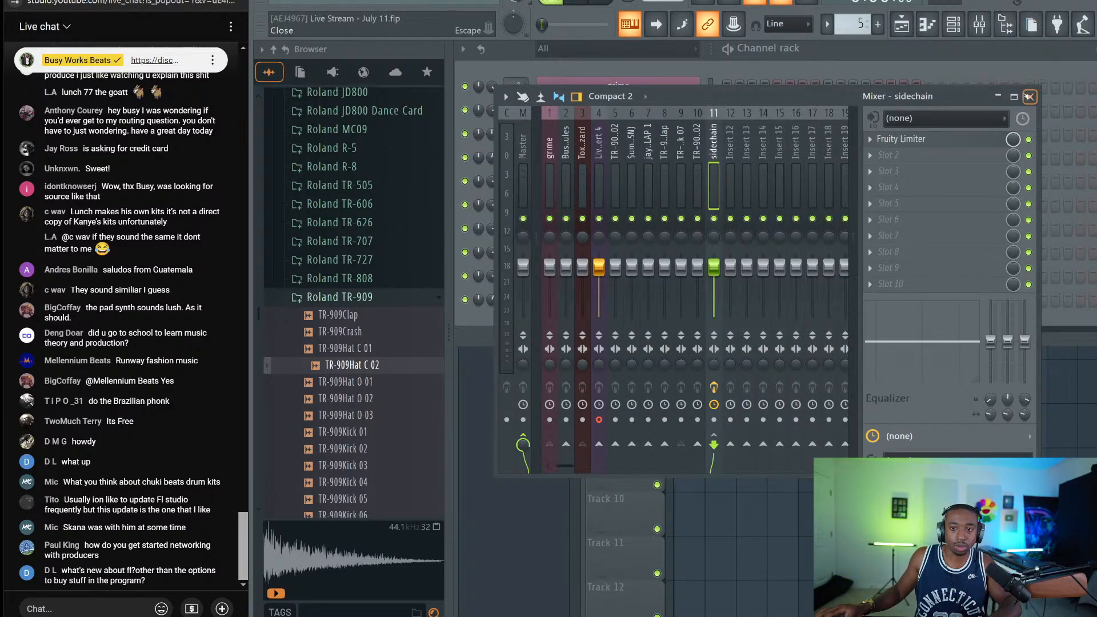
click(1030, 96)
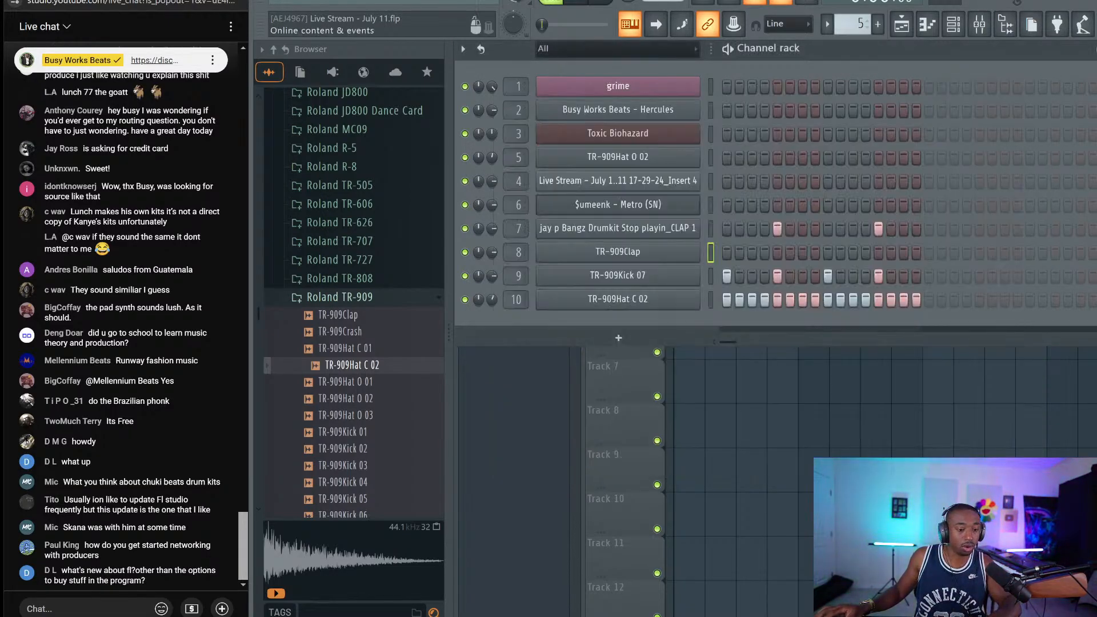
key(ctrl+k)
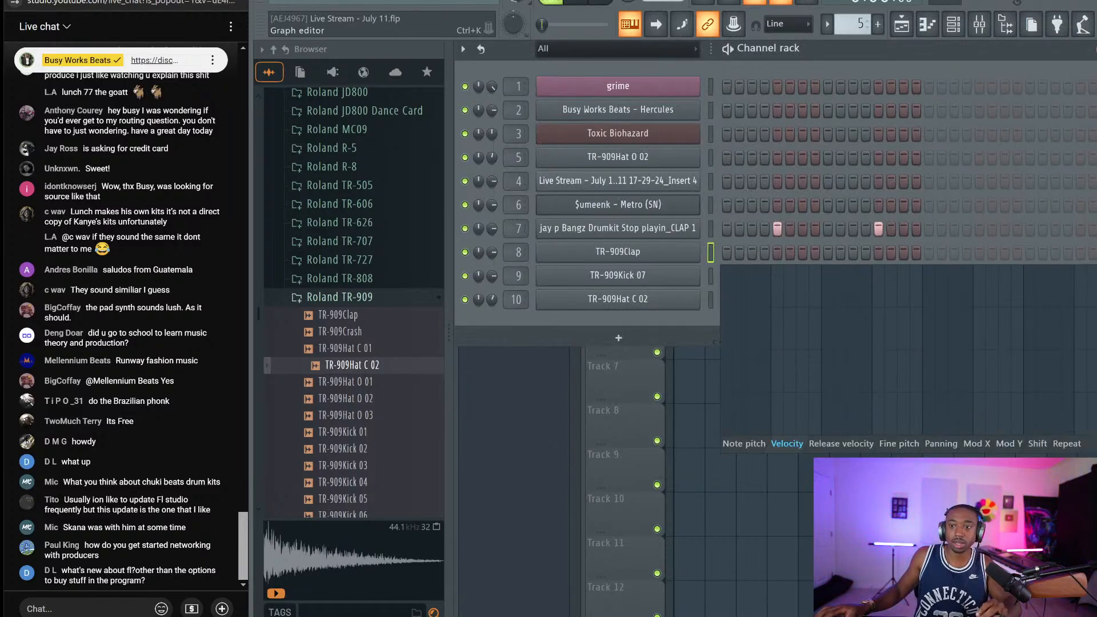
key(ctrl+k)
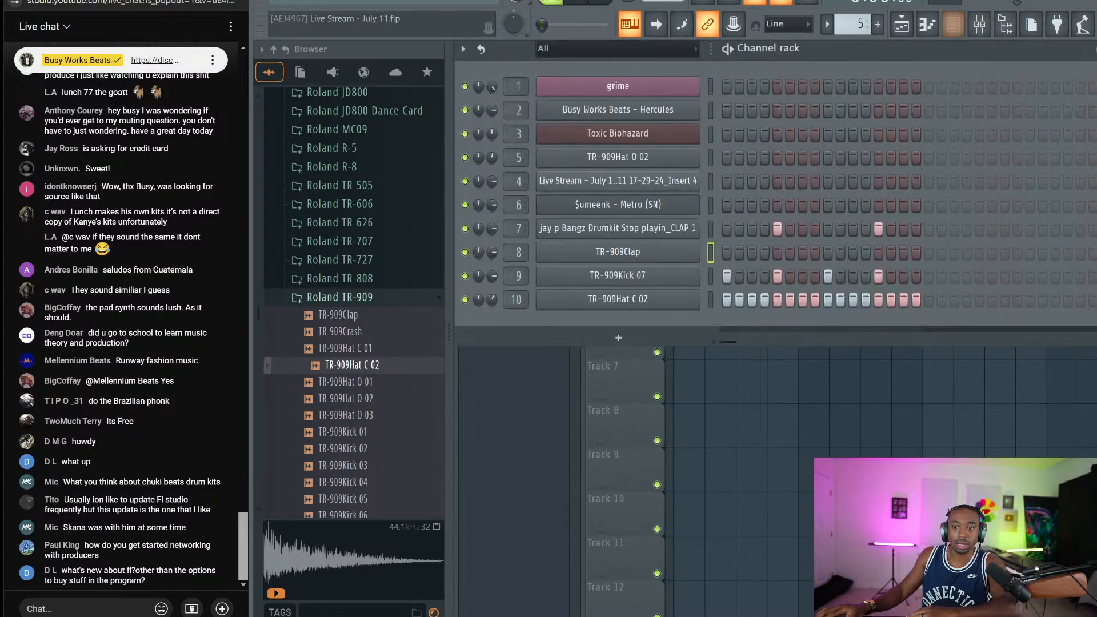
key(ctrl+k)
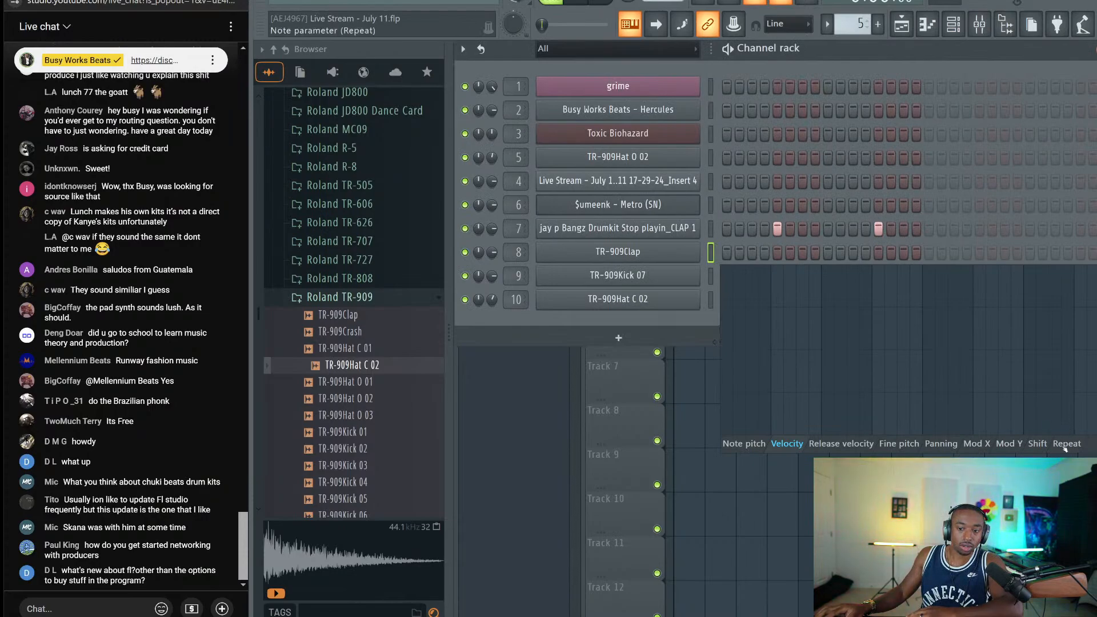
key(ctrl+k)
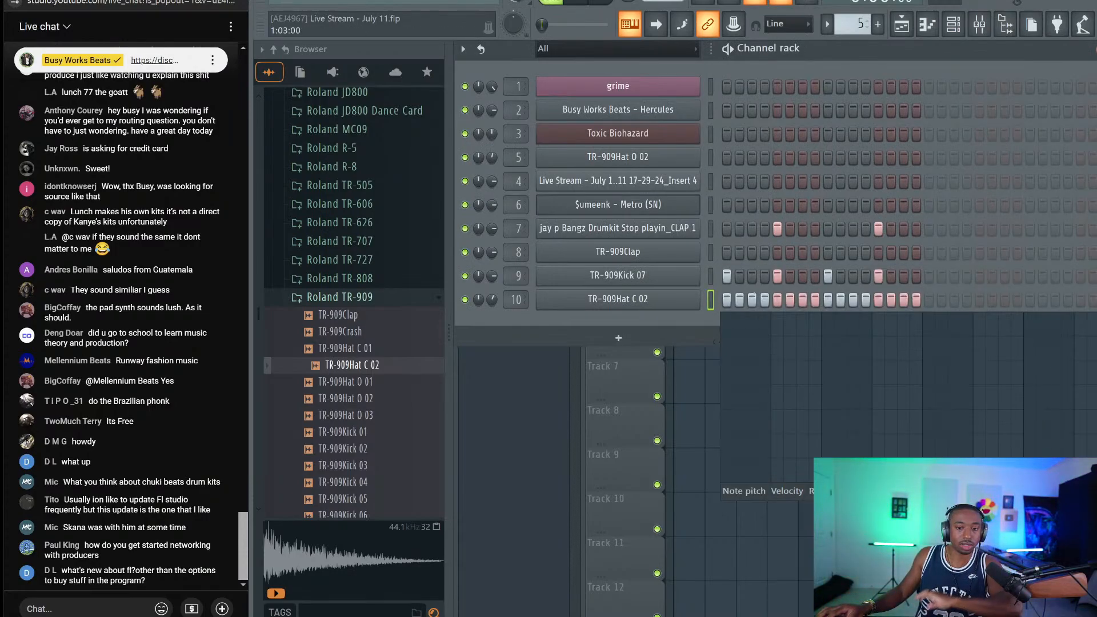
Give two TR-909Hat C 02 steps note-repeat roll values and close the Channel rack
click(803, 389)
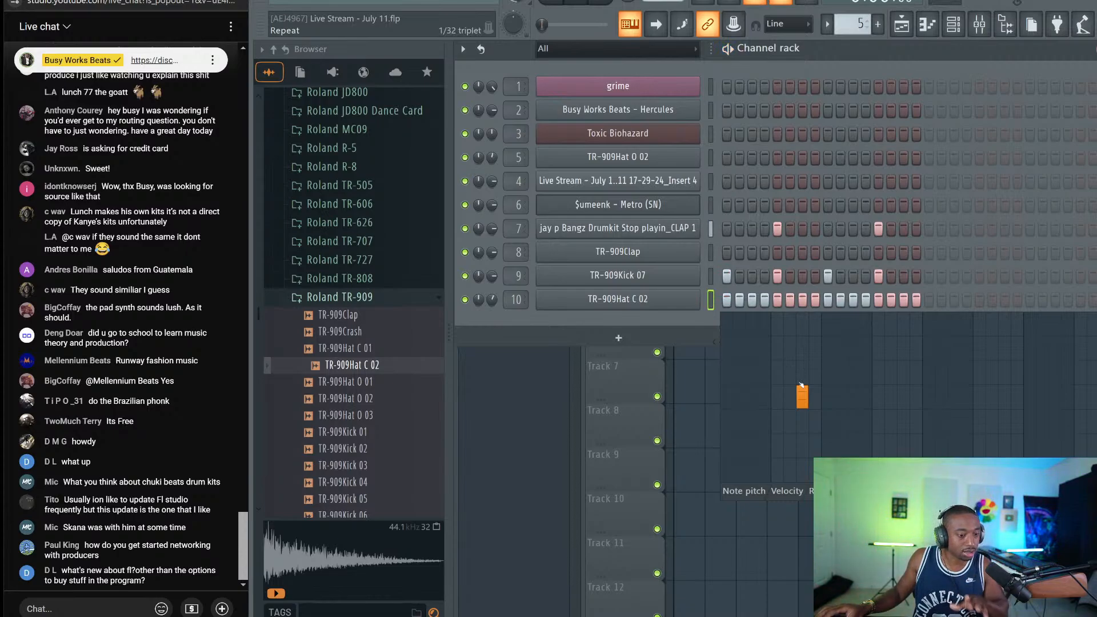
drag(802, 393, 839, 407)
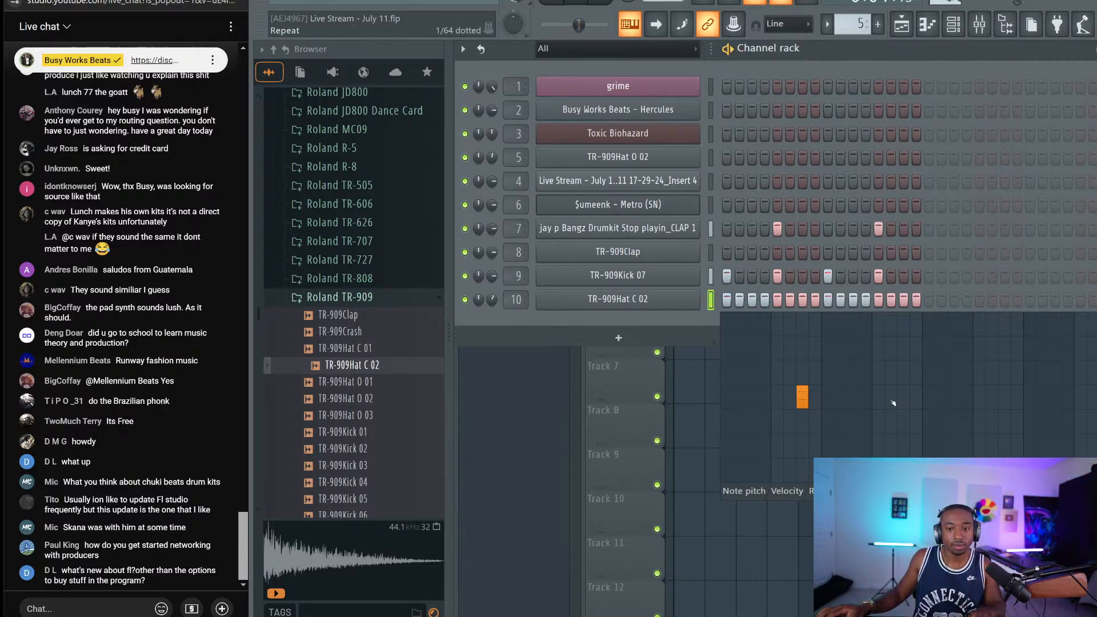
mouse_move(892, 441)
mouse_down()
mouse_move(909, 439)
mouse_move(883, 441)
mouse_move(892, 449)
mouse_up()
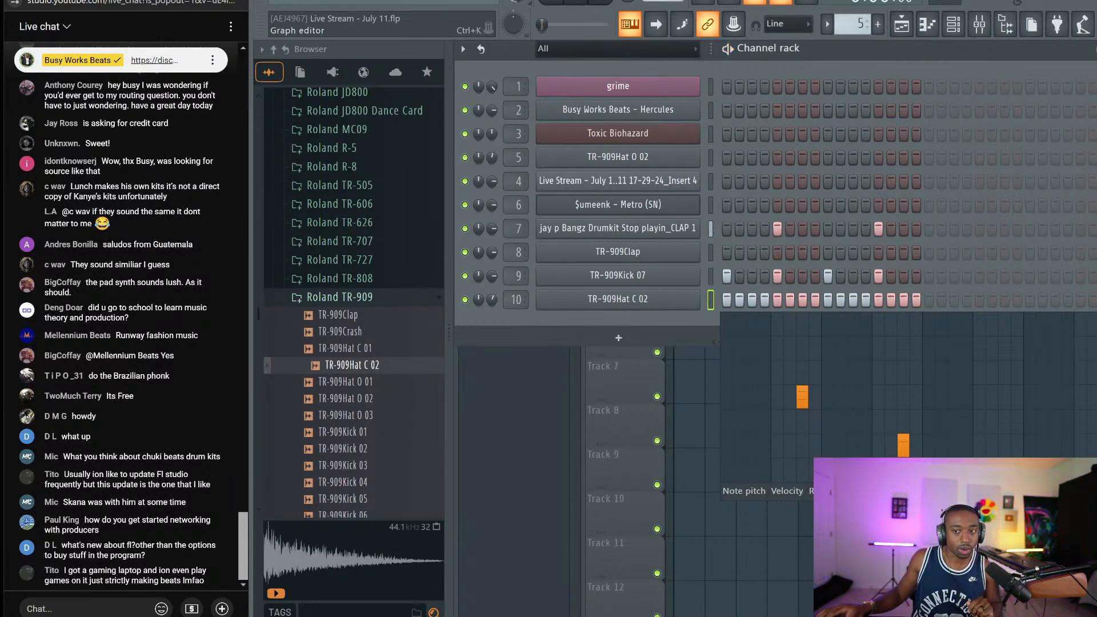
key(F6)
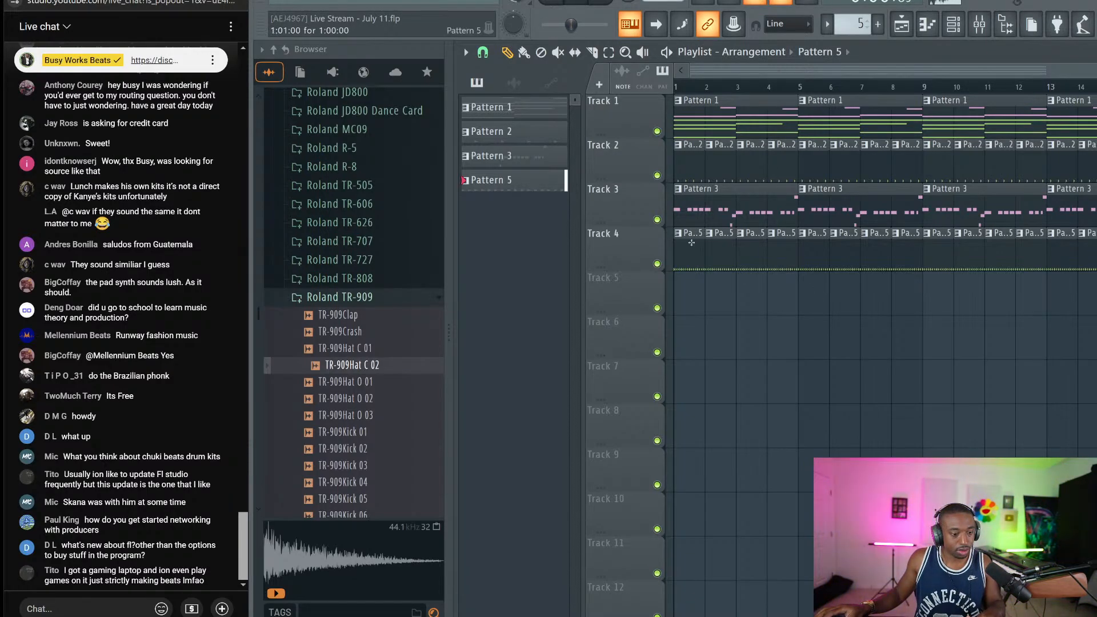
Start playback, switch Toxic Biohazard to the BloodyFlower preset, then open the grime channel's Serum
key(space)
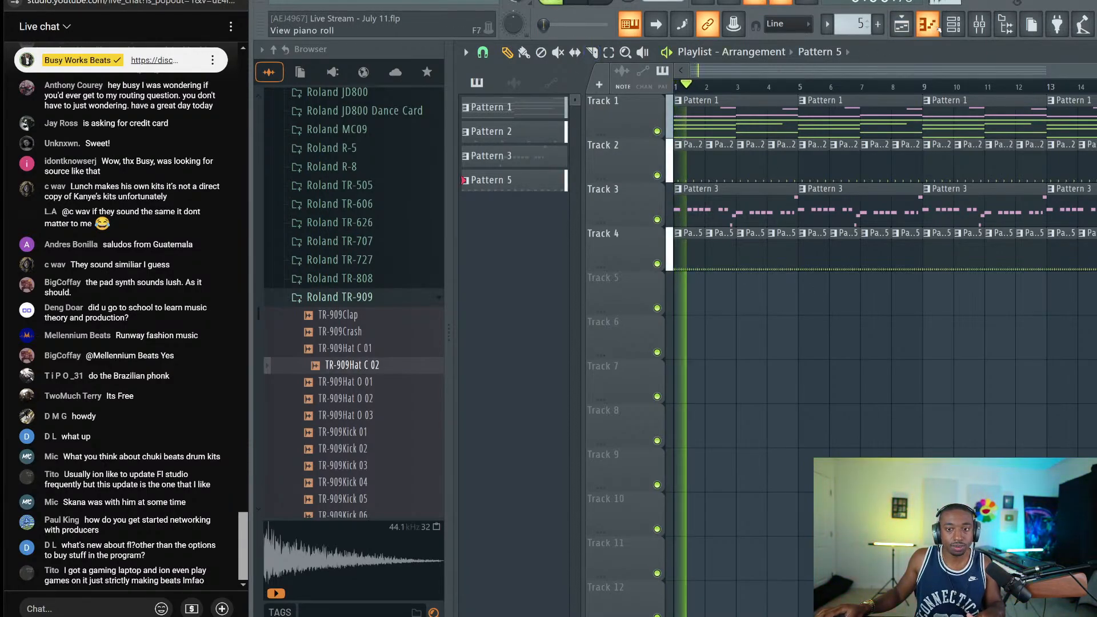
key(F6)
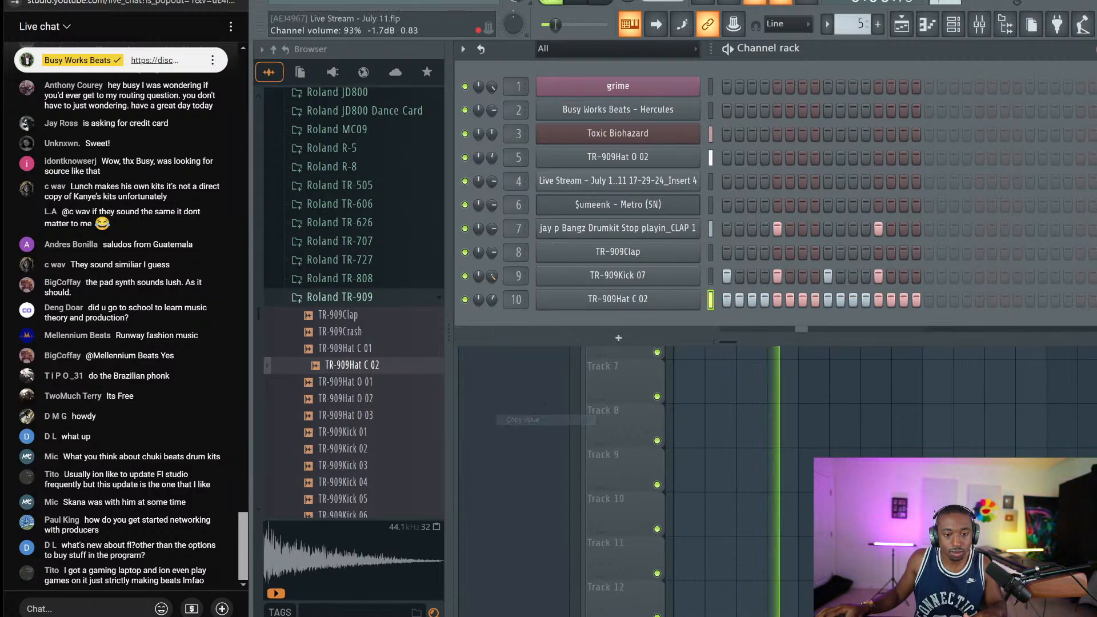
click(623, 130)
click(799, 88)
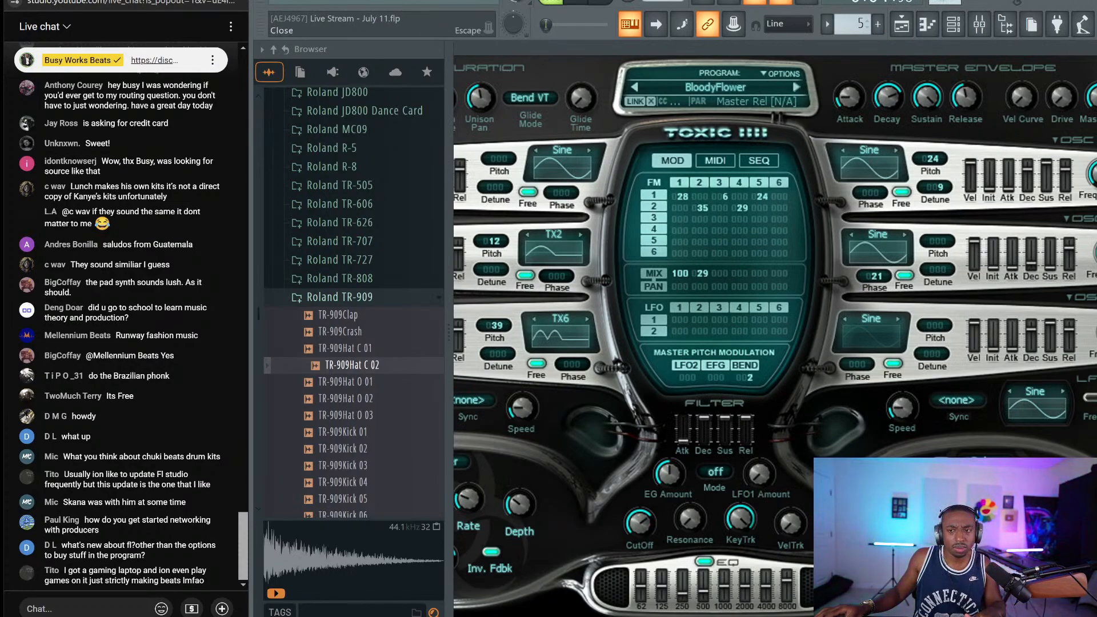
key(Escape)
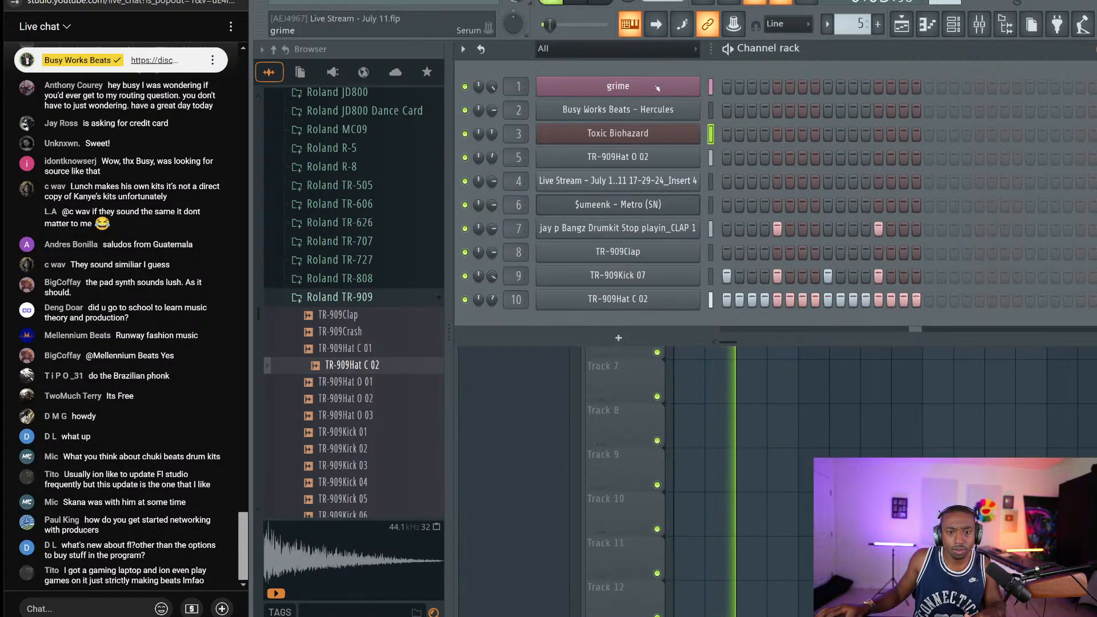
click(657, 88)
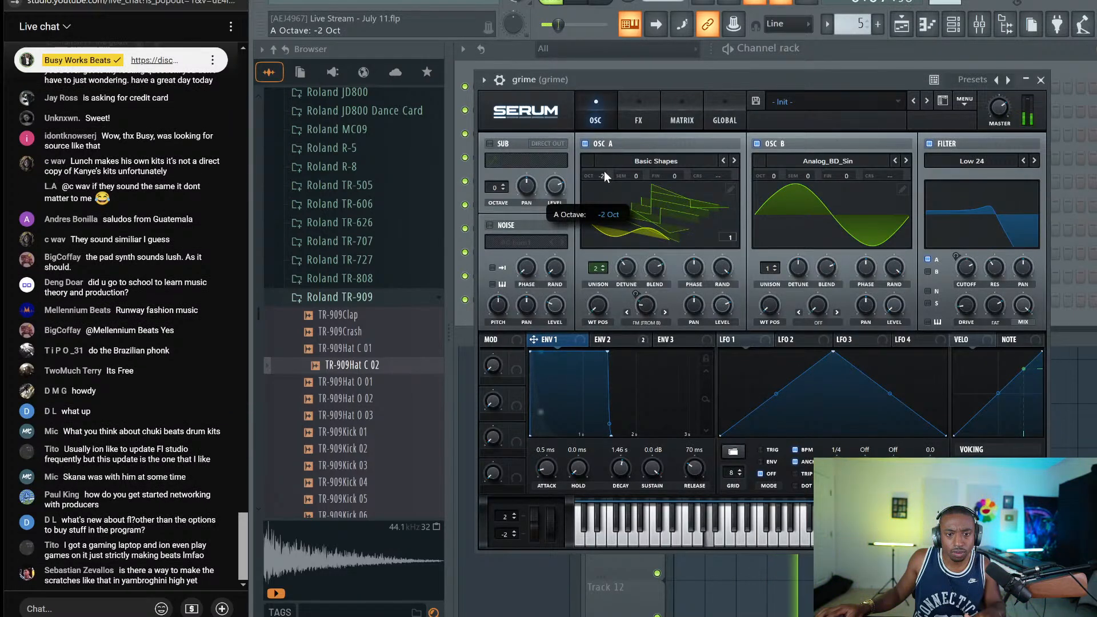
Open Pattern 3's grime notes and route Serum's VELO source to oscillator A level
key(Escape)
key(Escape)
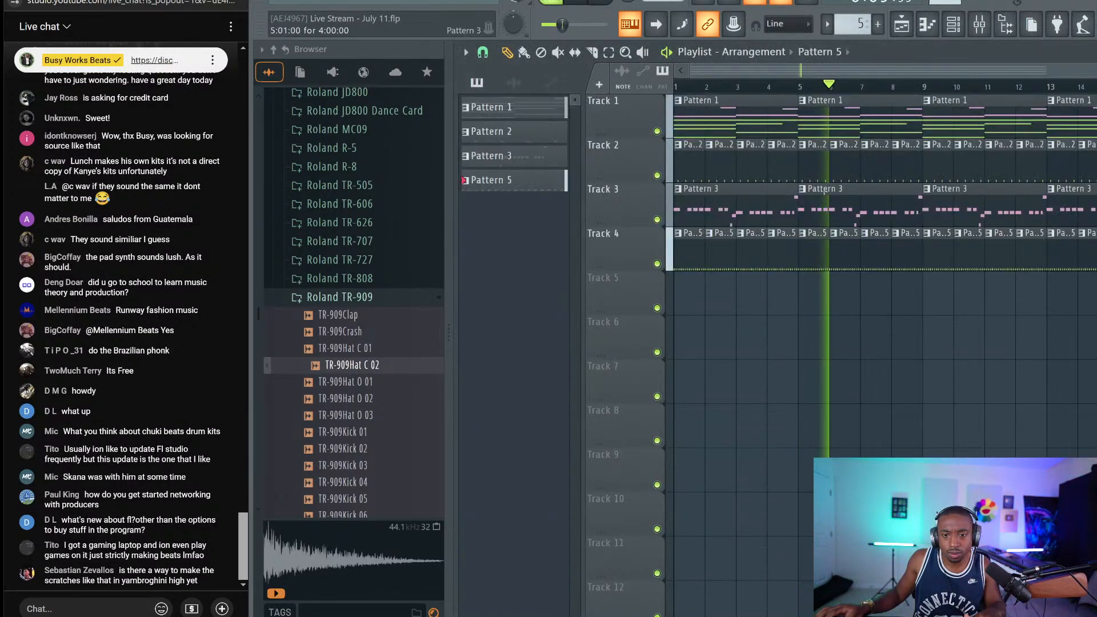
double_click(824, 192)
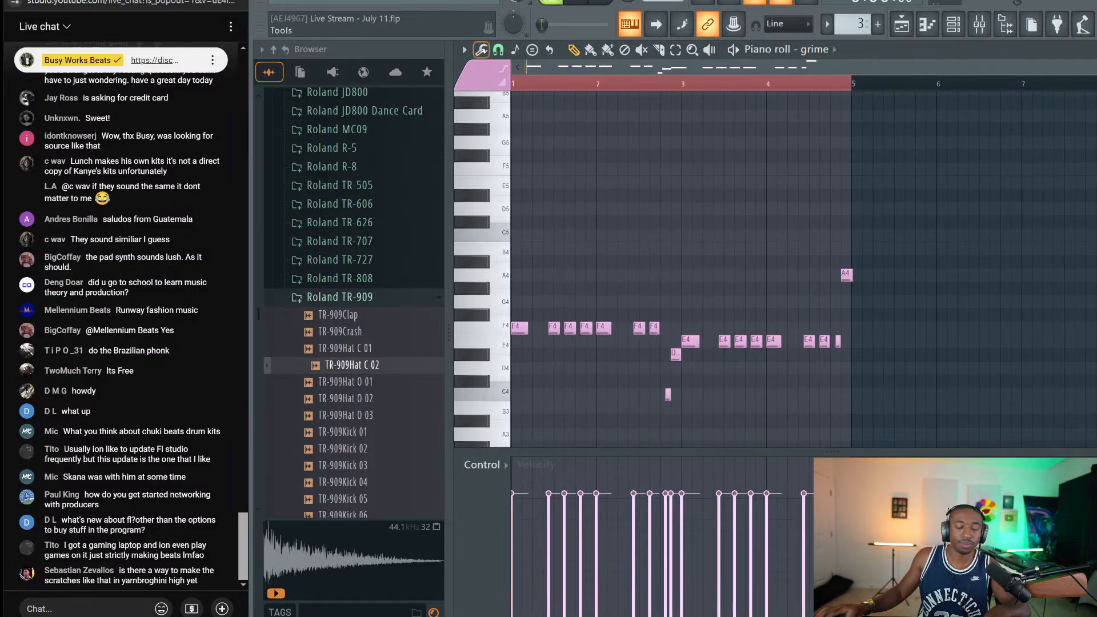
click(952, 25)
click(626, 91)
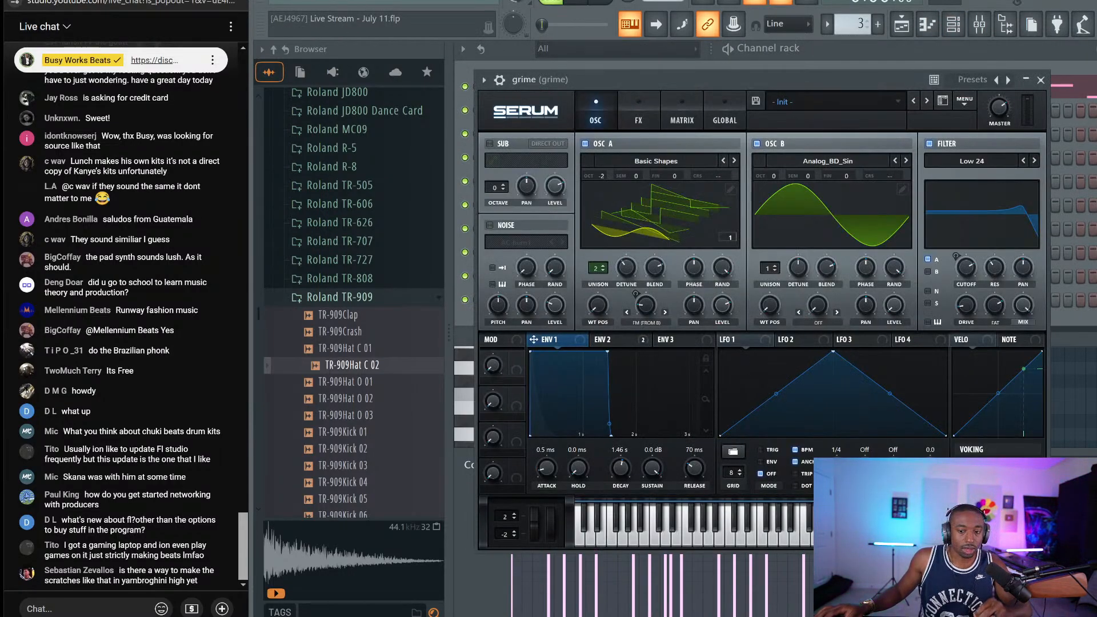
drag(891, 129, 853, 94)
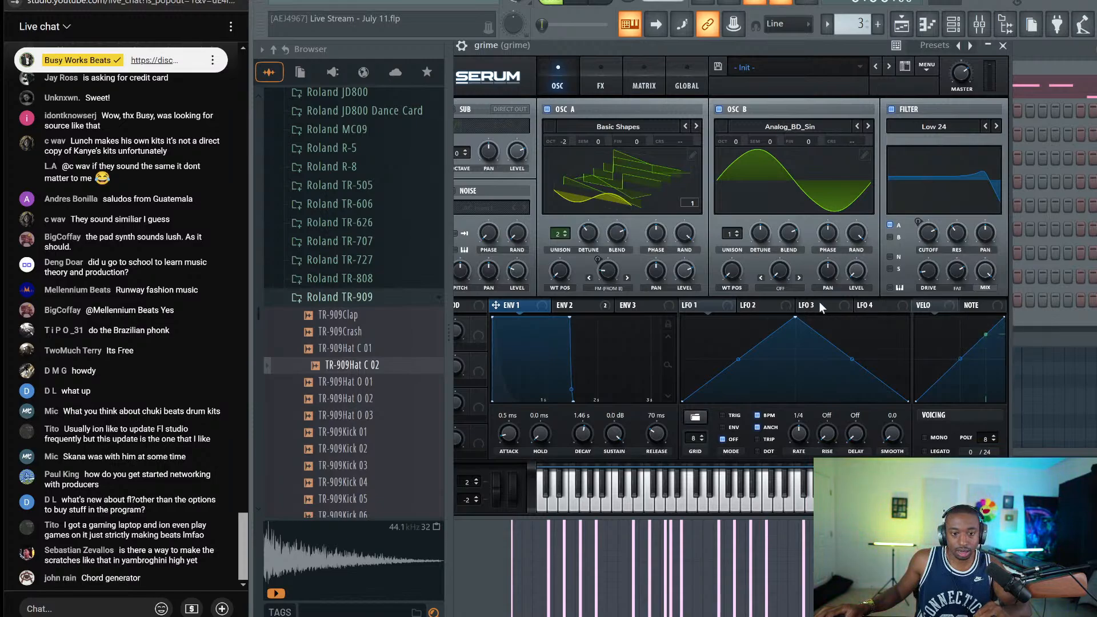
click(944, 303)
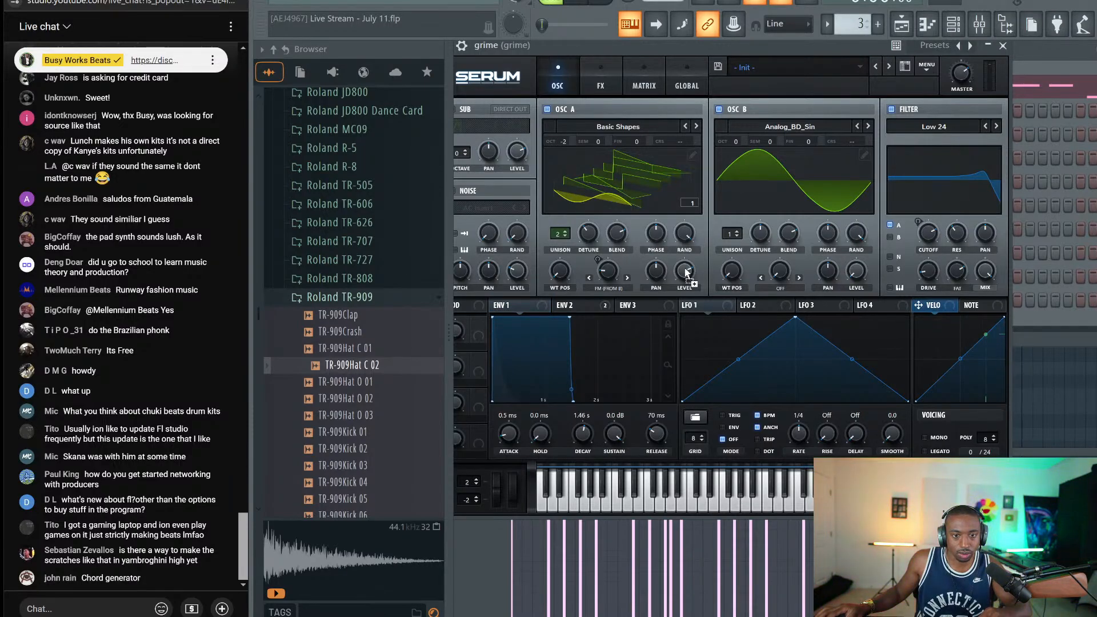
drag(814, 278, 939, 301)
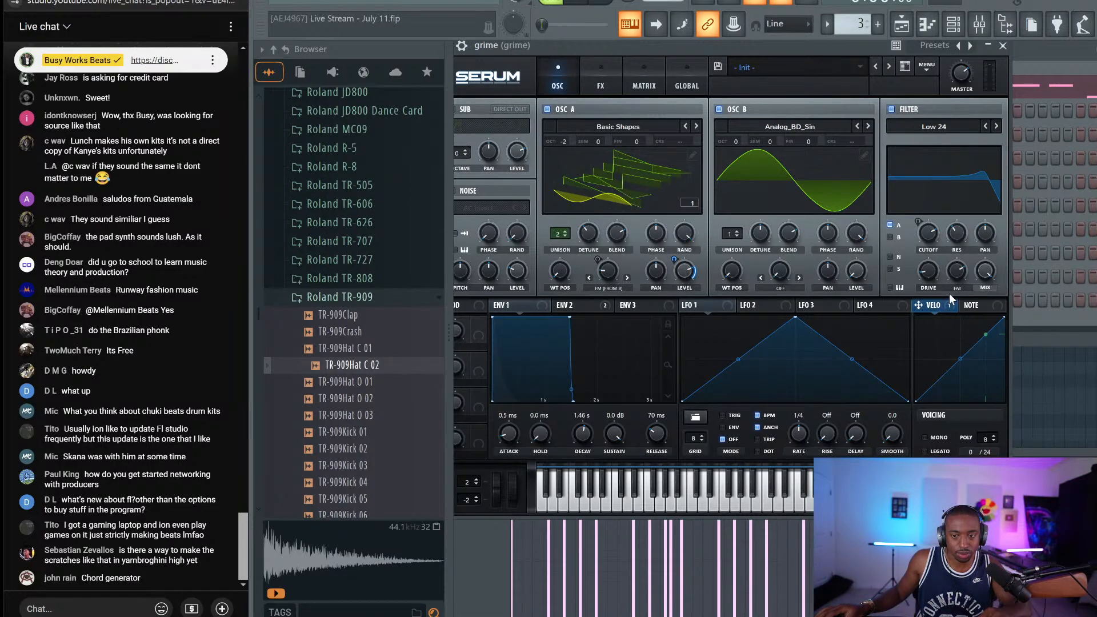
click(1003, 46)
key(F7)
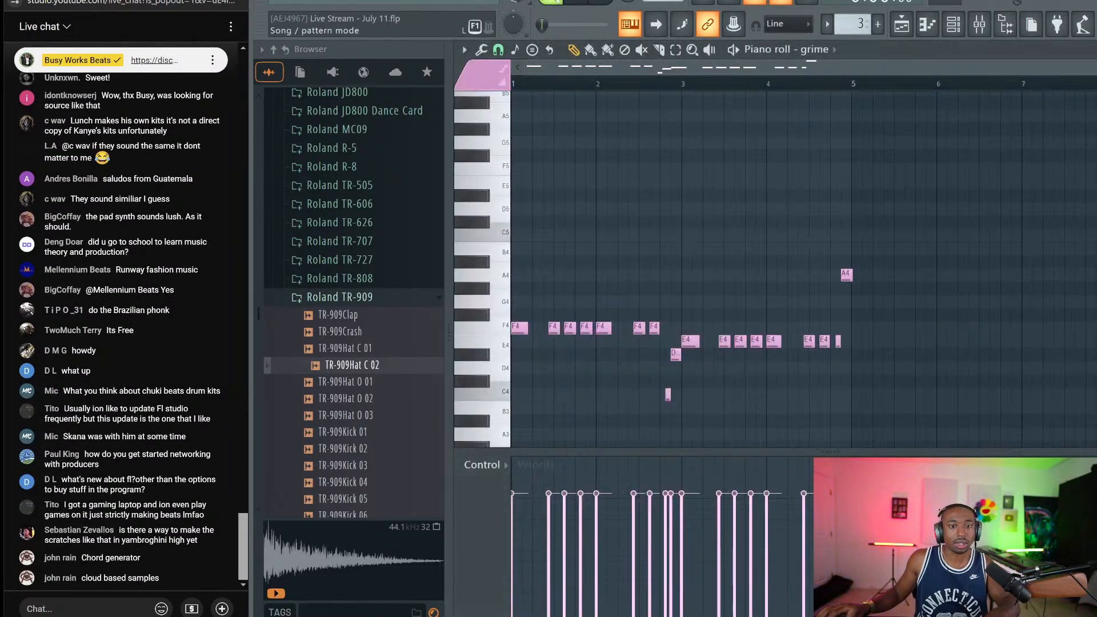
Add a C4 note at the start of bar 1 with 20% velocity
click(532, 394)
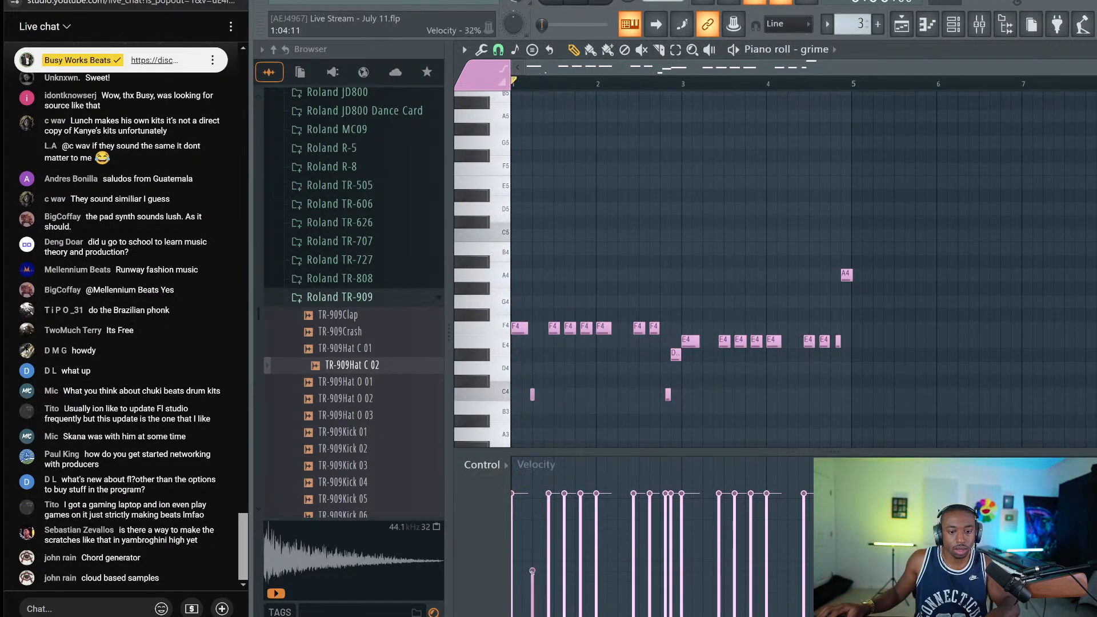
key(space)
drag(532, 571, 532, 591)
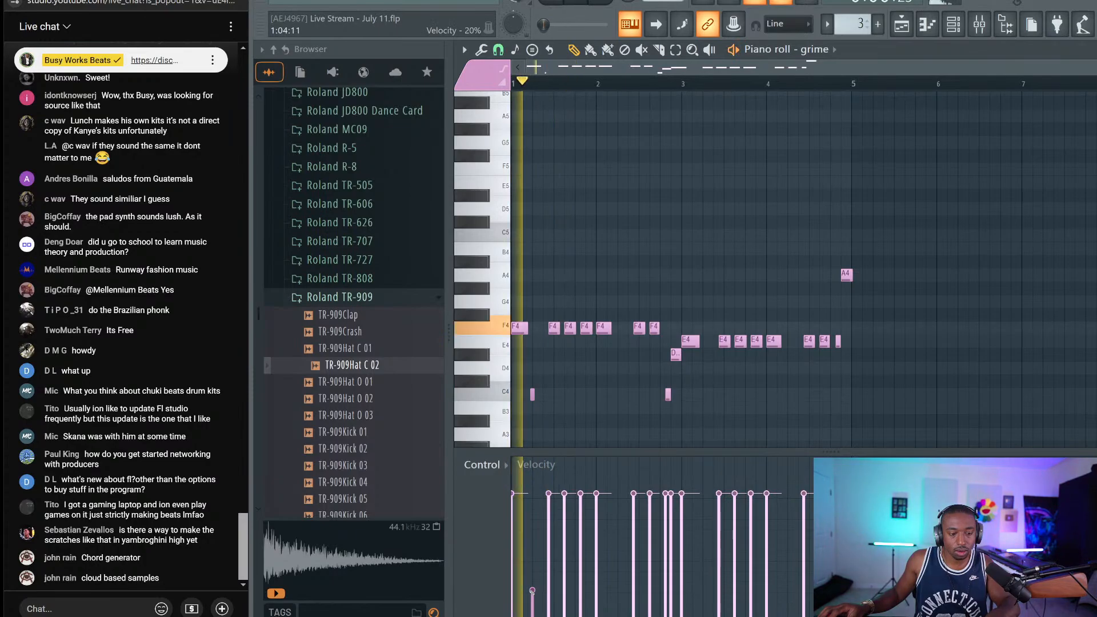
Audition the melody with the grime Serum open, checking the Velo-to-OSC A level modulation
click(954, 24)
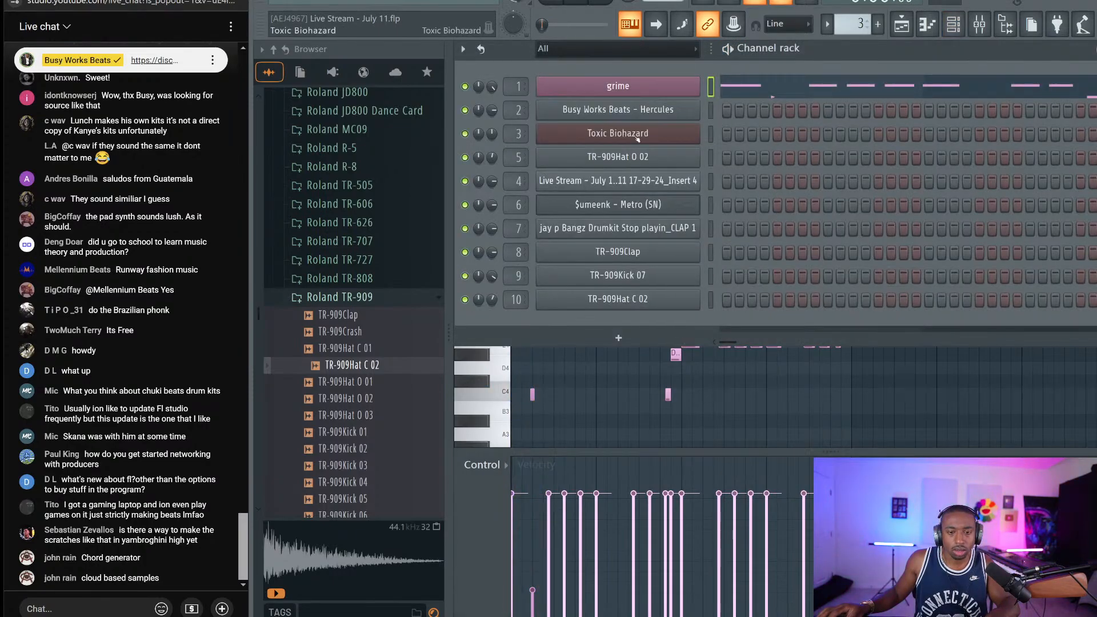
click(618, 85)
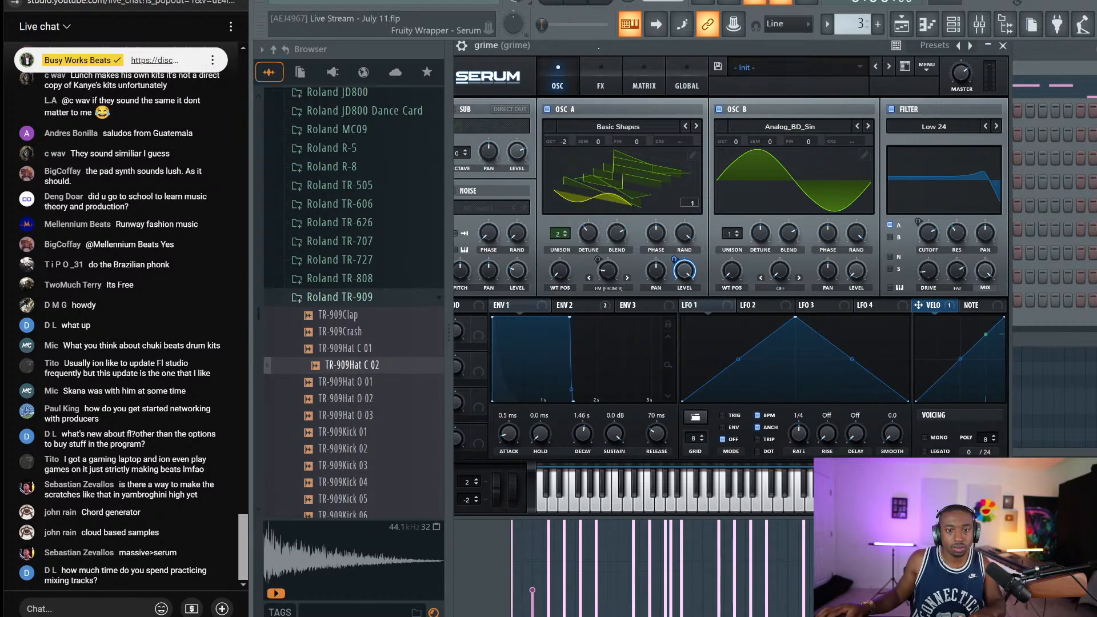
key(space)
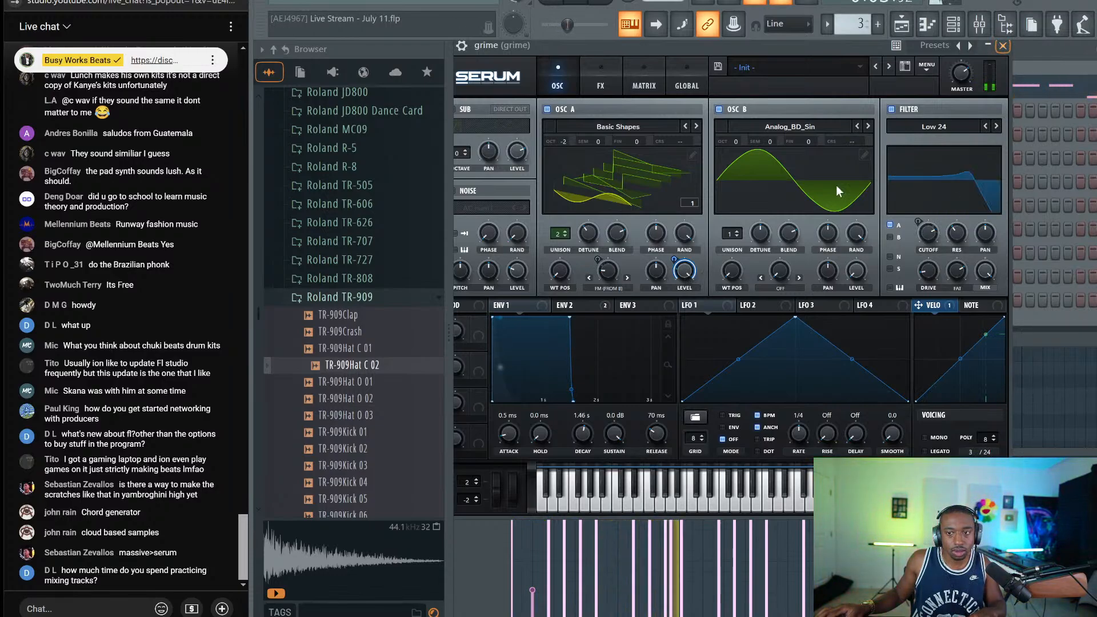
key(space)
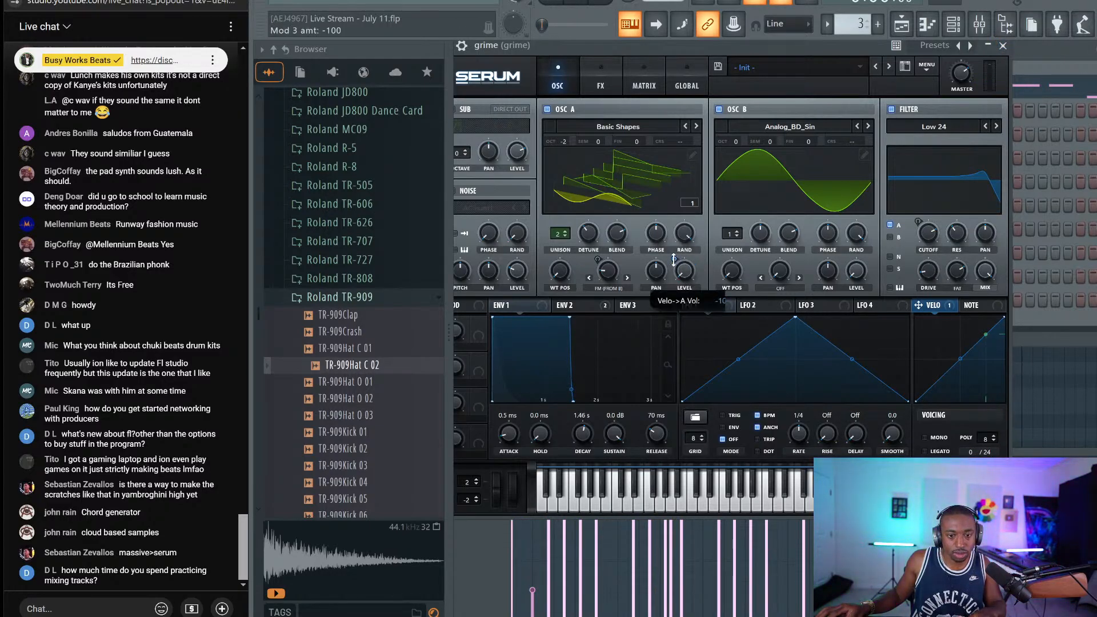
key(space)
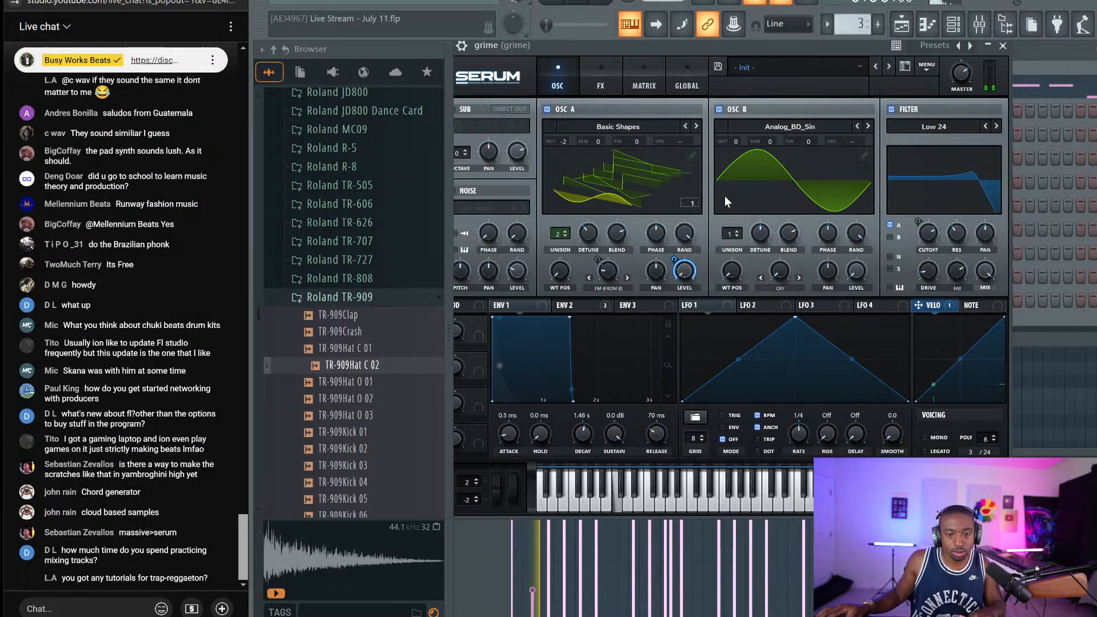
key(Escape)
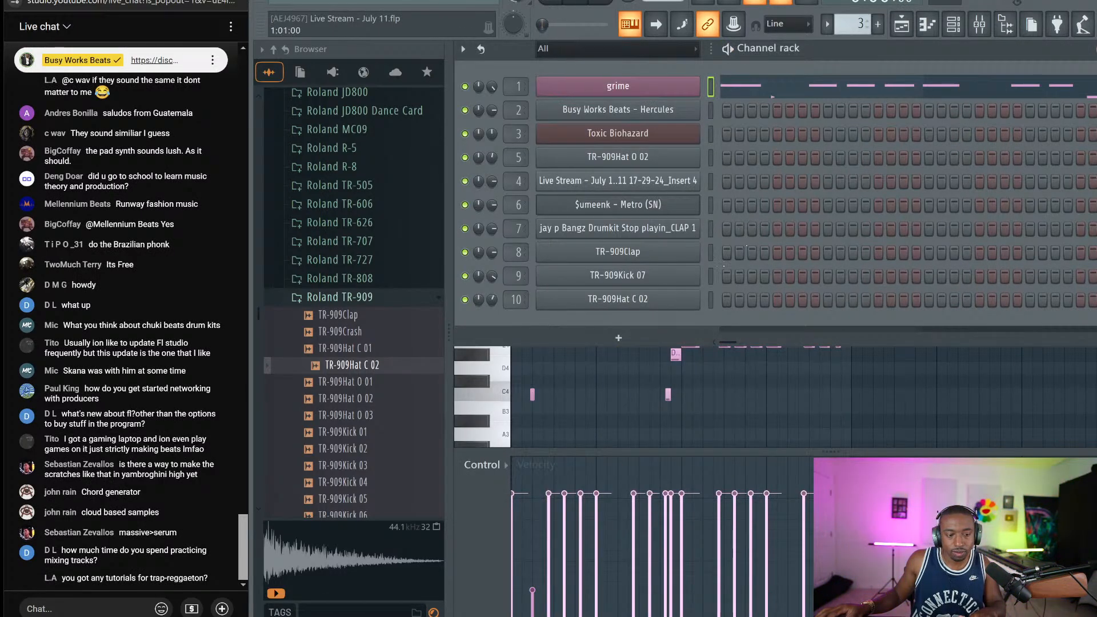
Move the quiet C4 note slightly later in bar 1, lengthen it, and return to the playlist
click(537, 445)
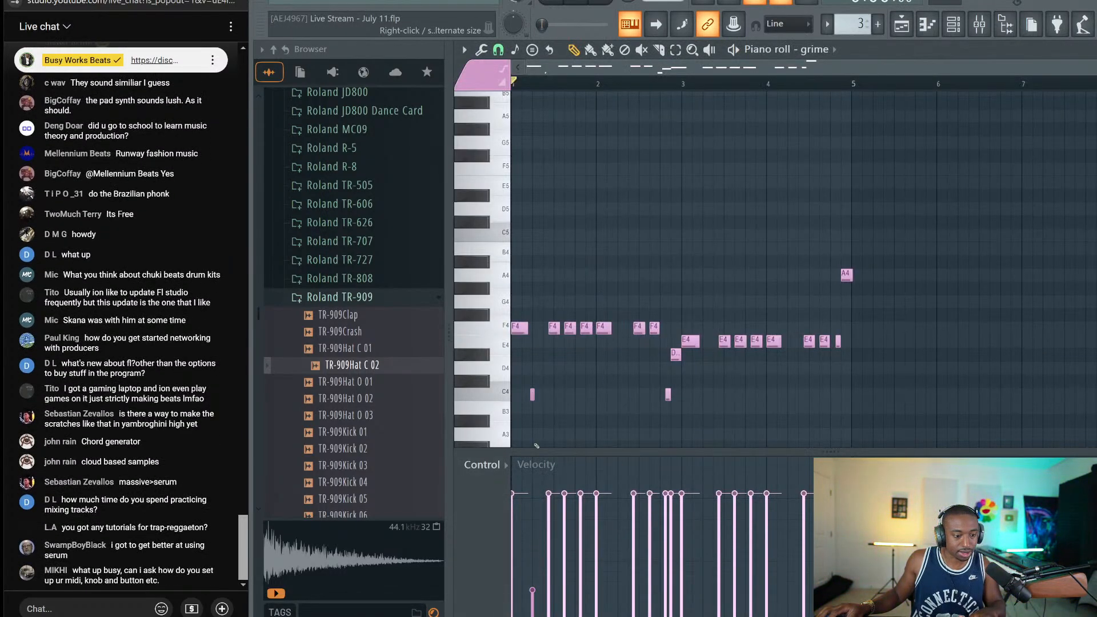
scroll(552, 87, up, 2)
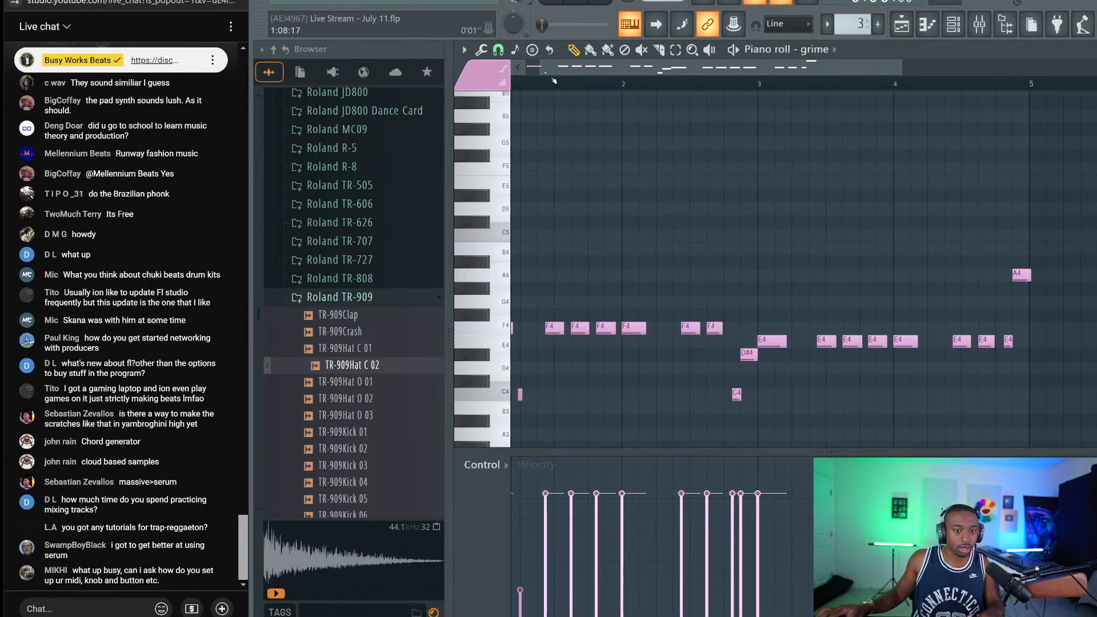
scroll(550, 418, left, 1)
drag(545, 394, 562, 393)
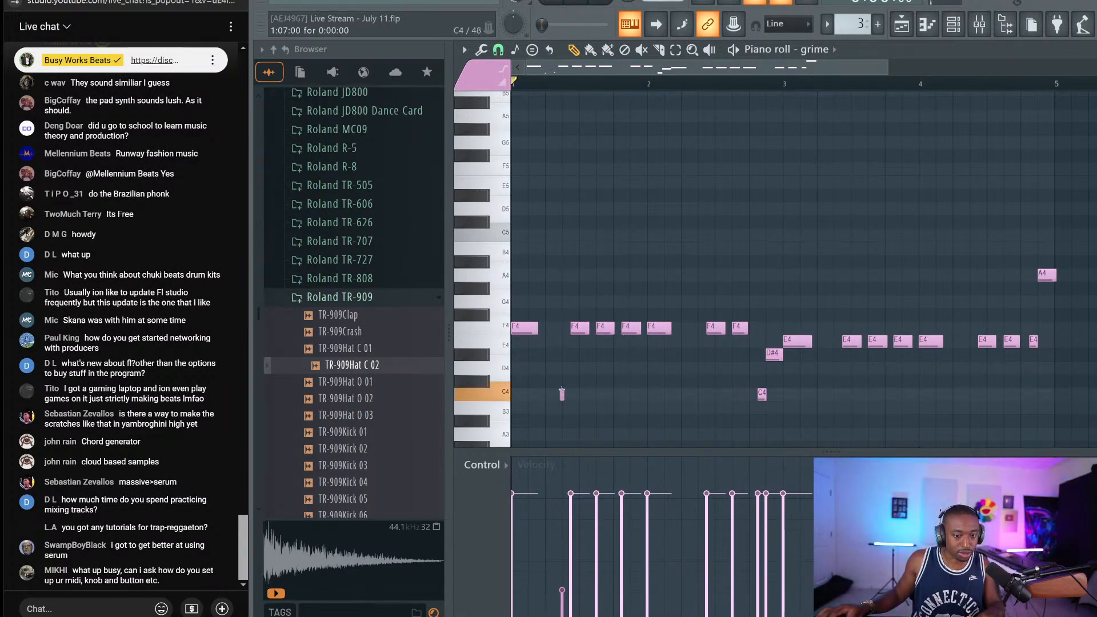
key(space)
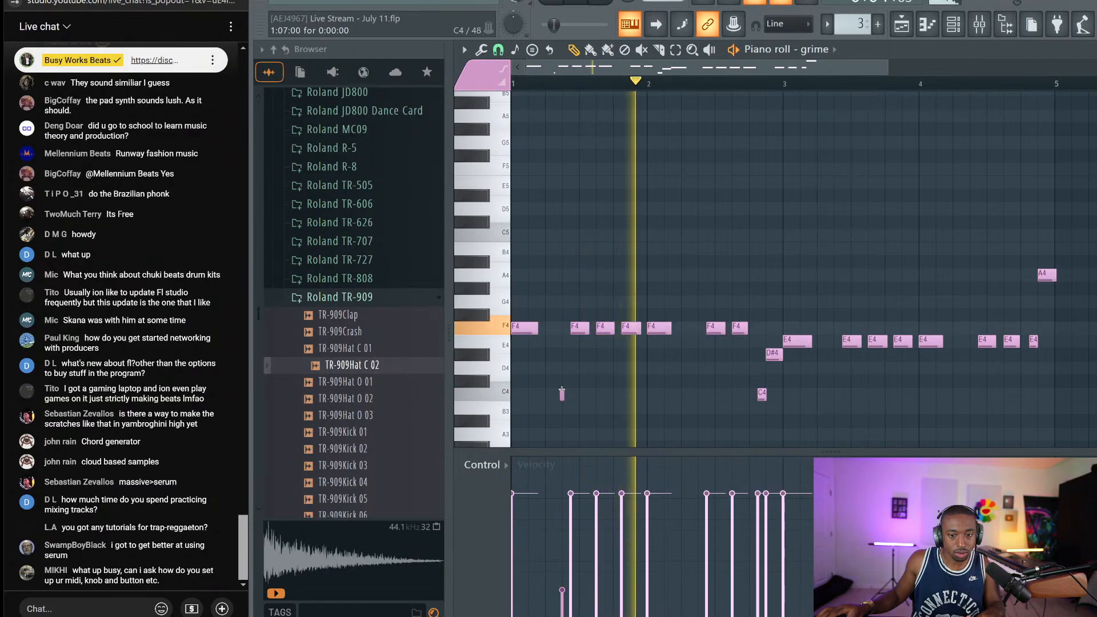
drag(561, 402, 566, 400)
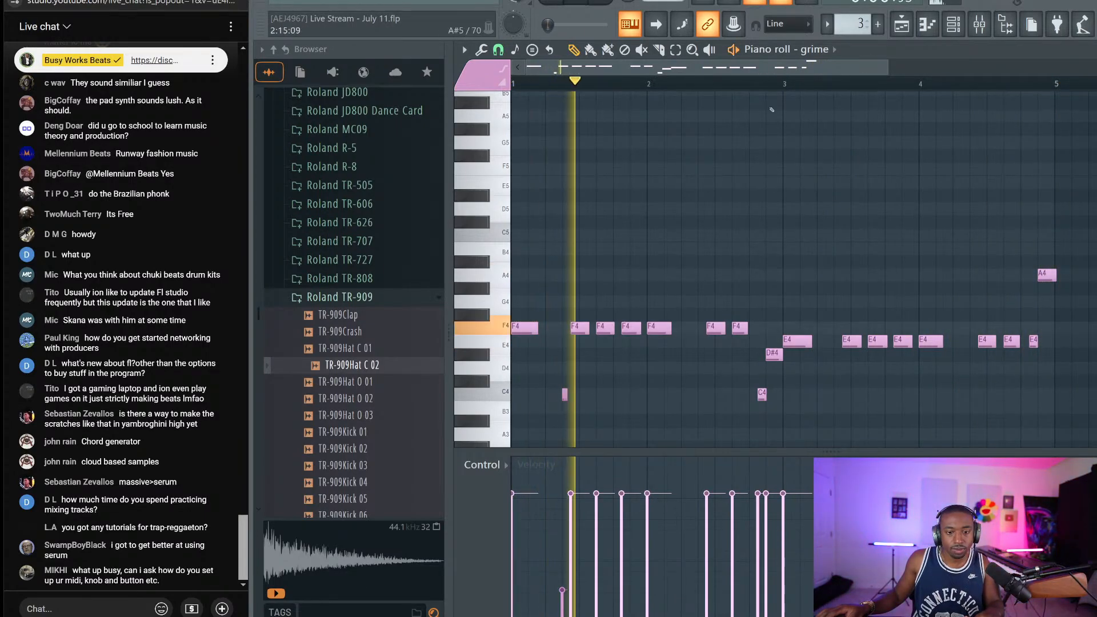
click(910, 27)
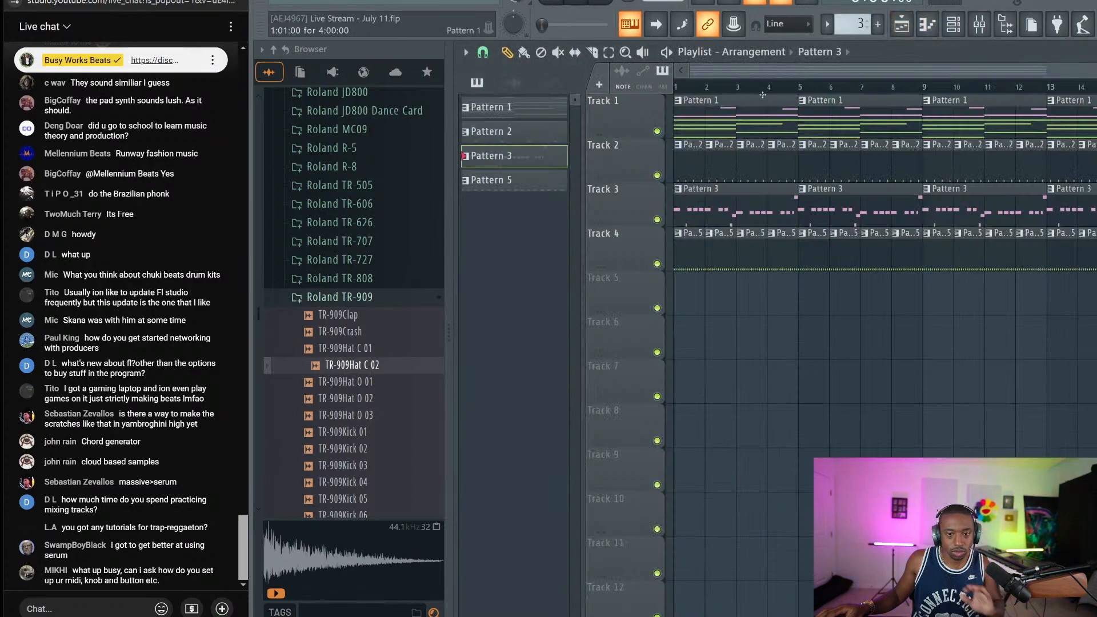
Play the arrangement from bar 1, then save it as Live Stream - July 11.flp
click(551, 2)
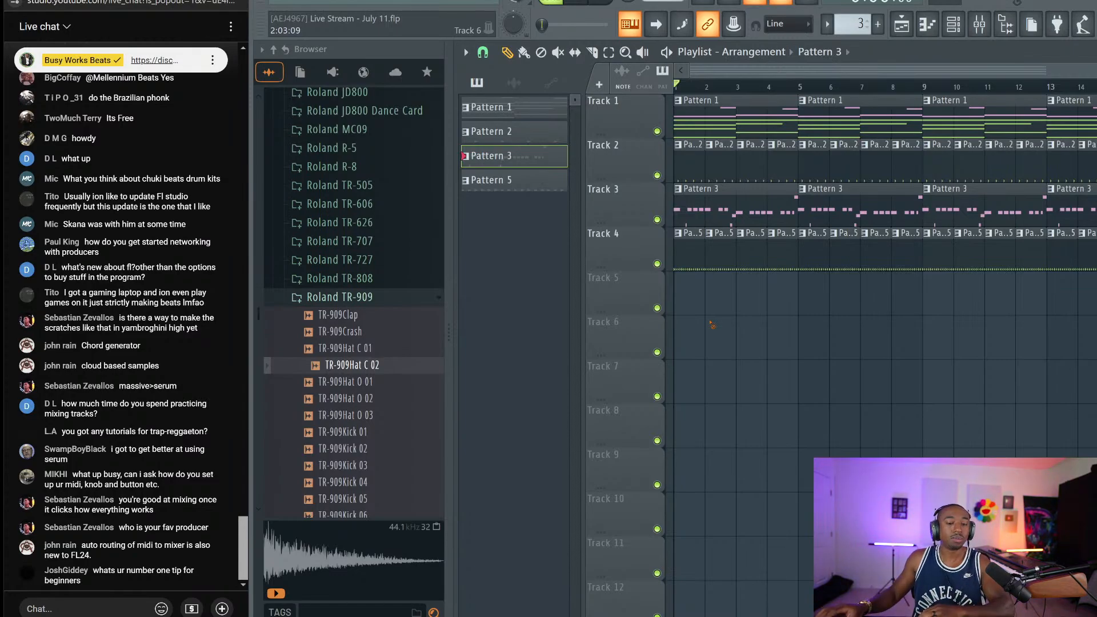
key(ctrl+s)
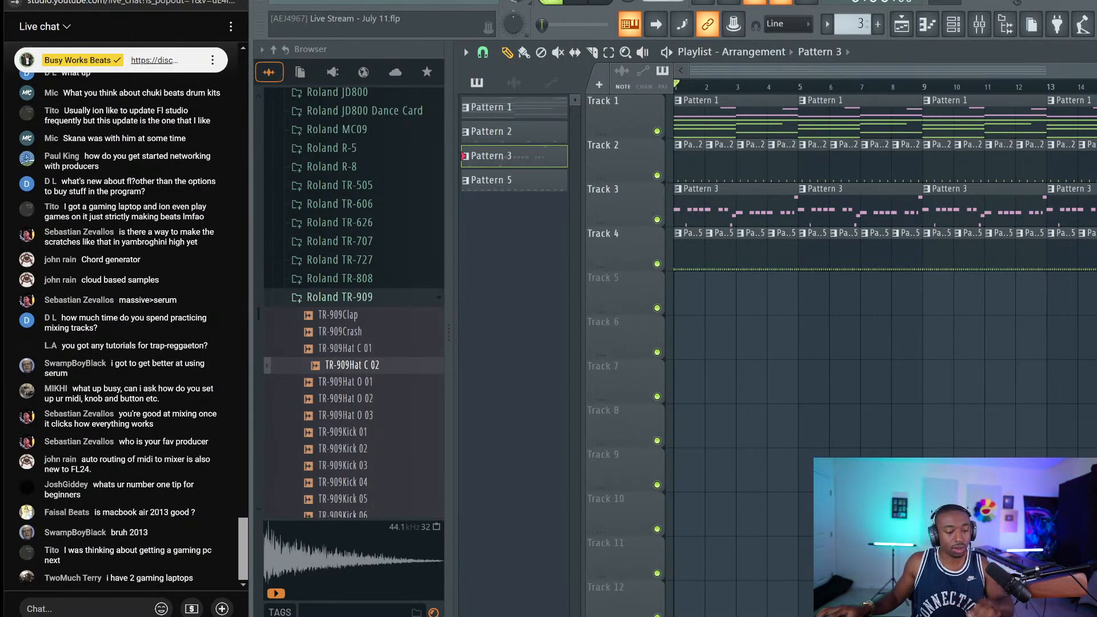
key(super)
text(discord)
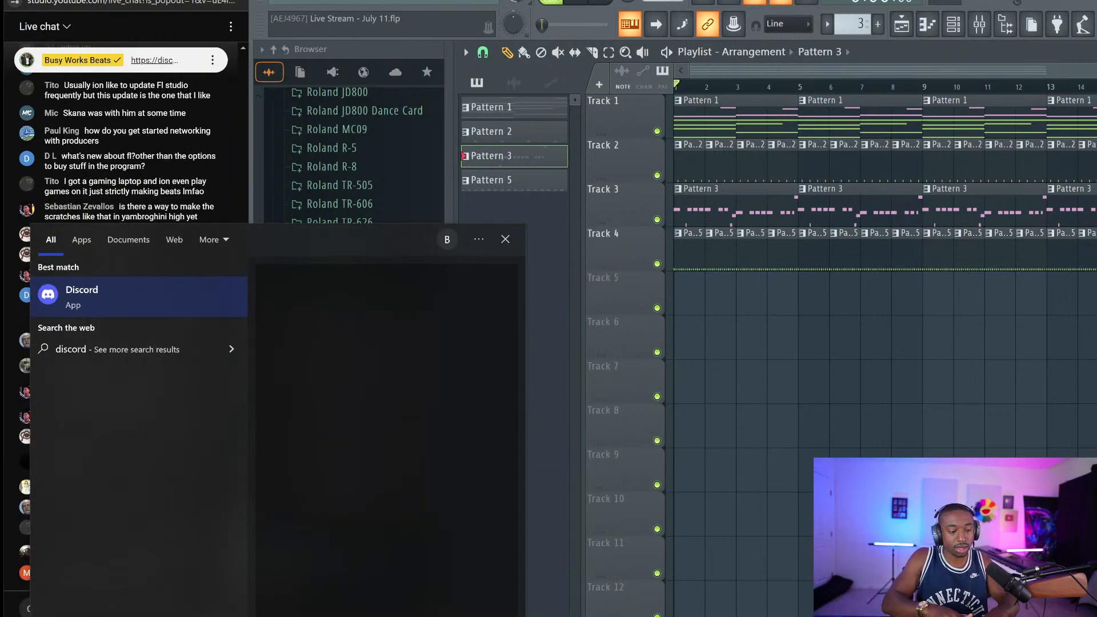
click(148, 301)
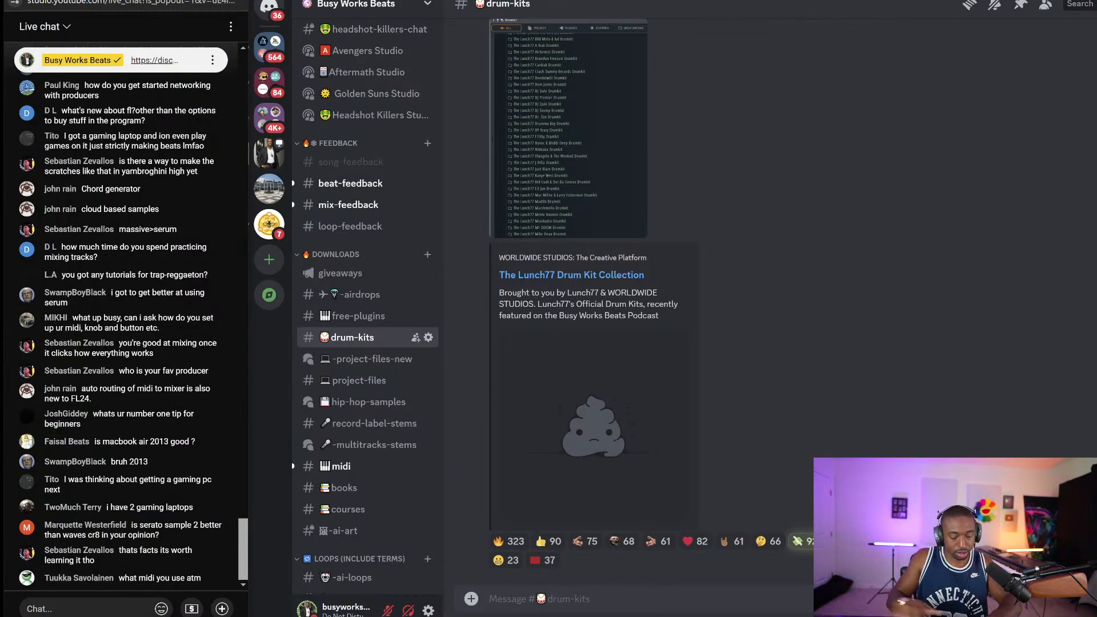
text(https://discord)
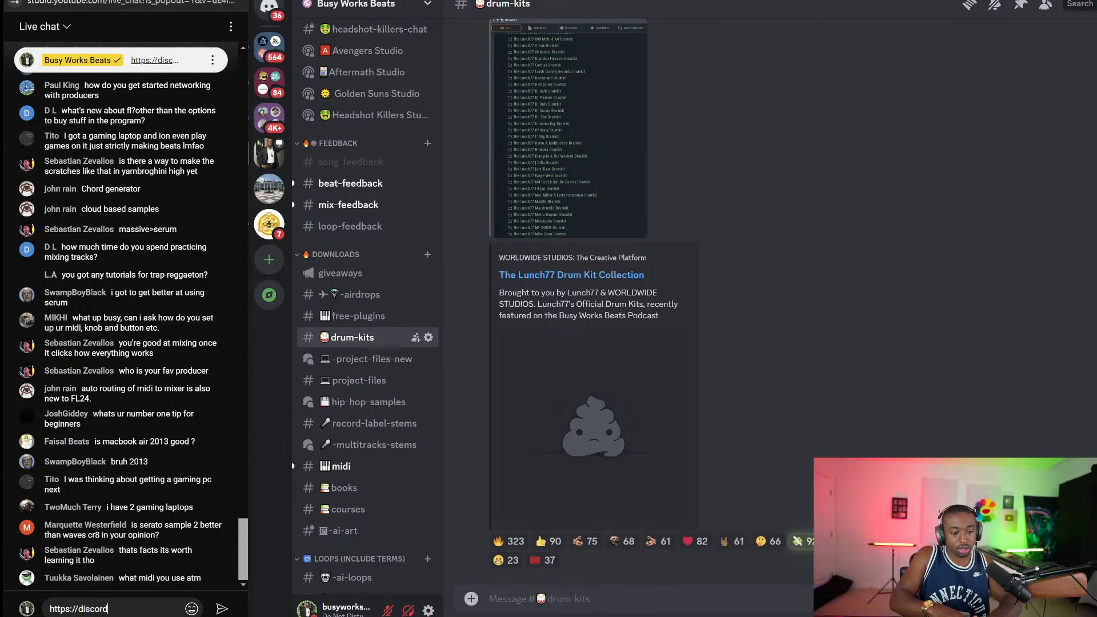
text(.gg/busyworksbeats)
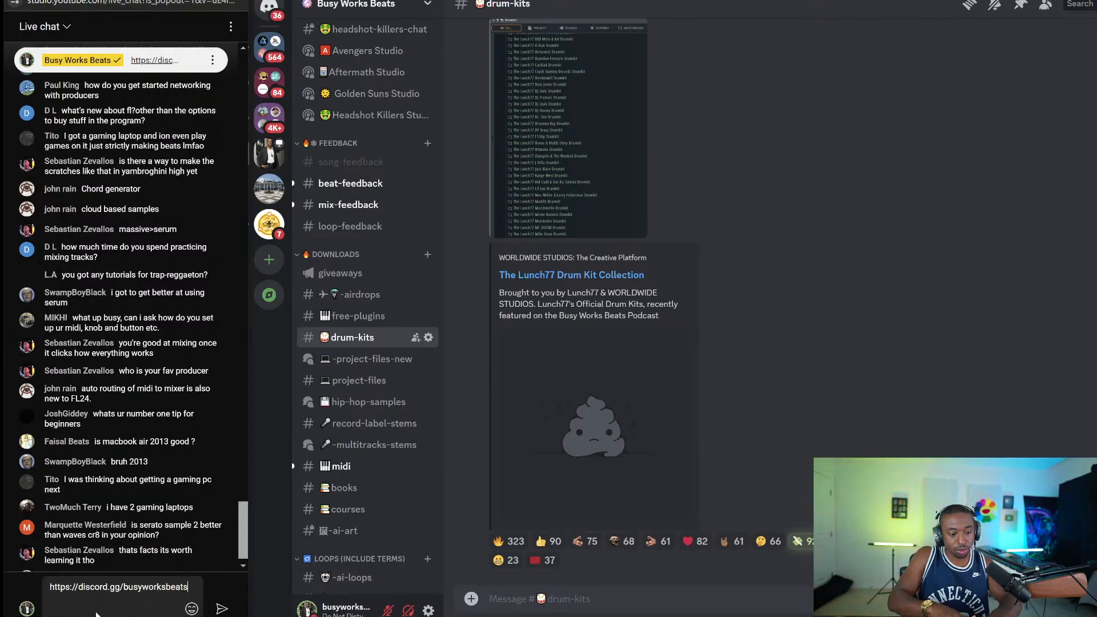
key(Return)
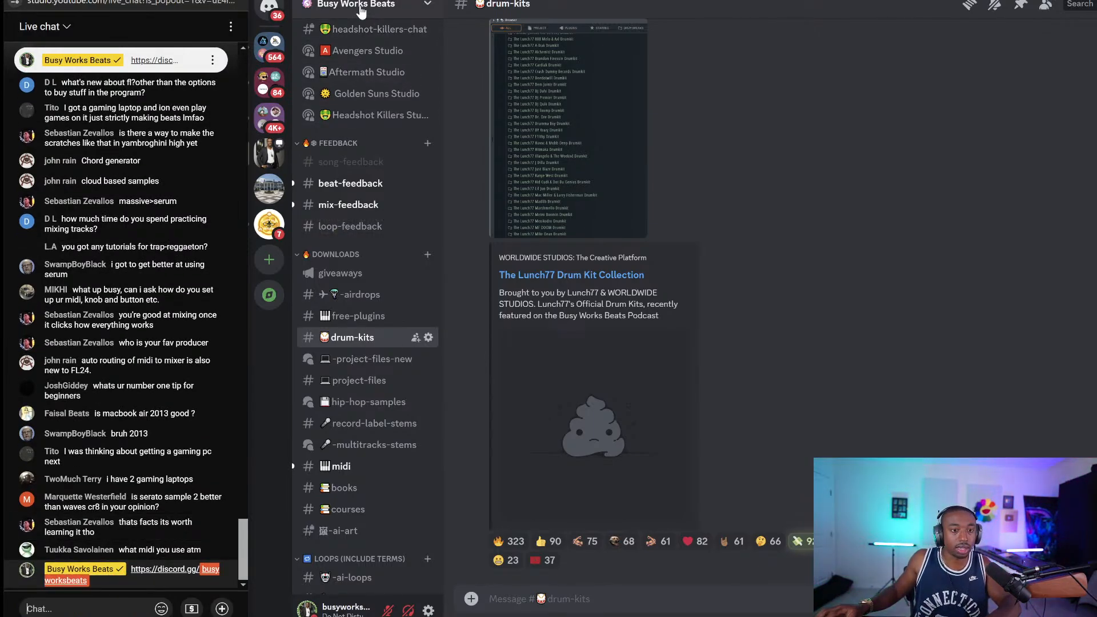
Open the -multitracks-stems forum channel in the Busy Works Beats server
click(360, 7)
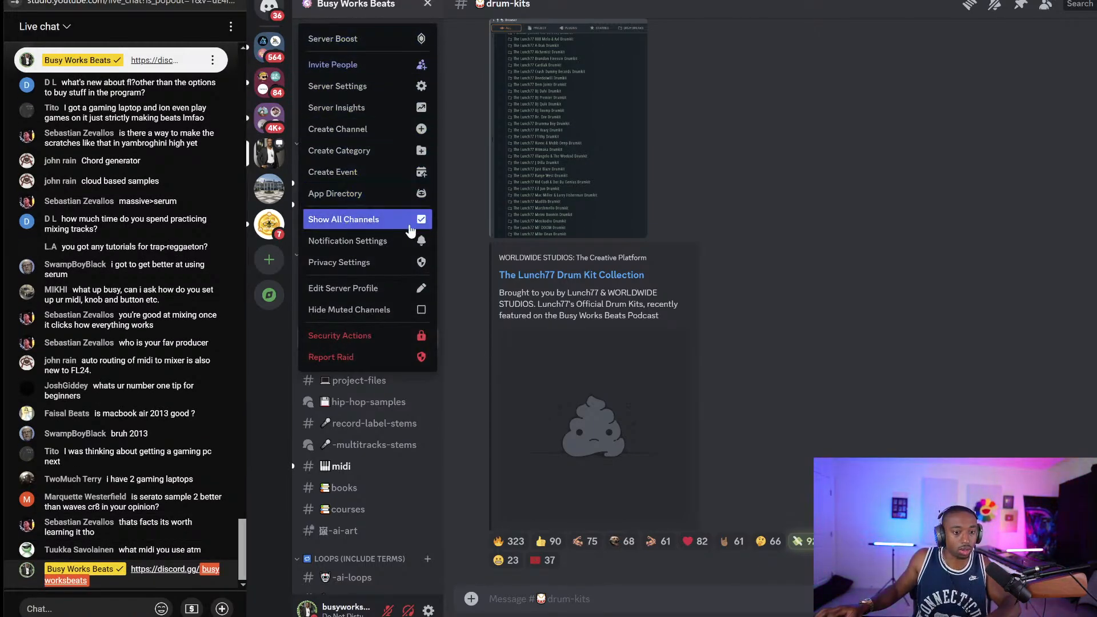
click(766, 209)
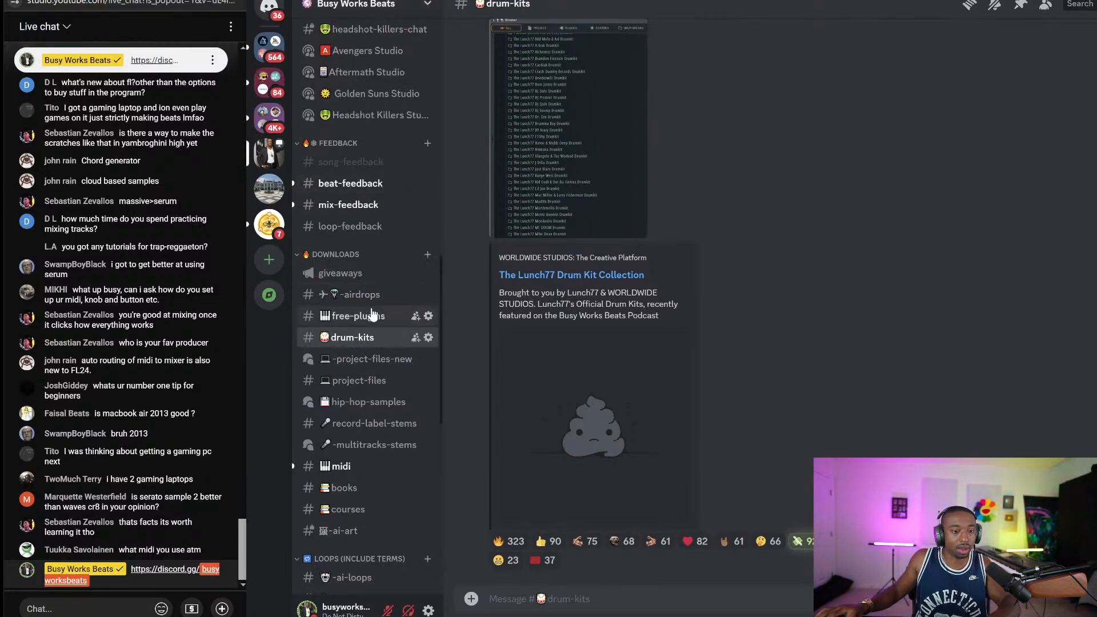
scroll(366, 297, down, 3)
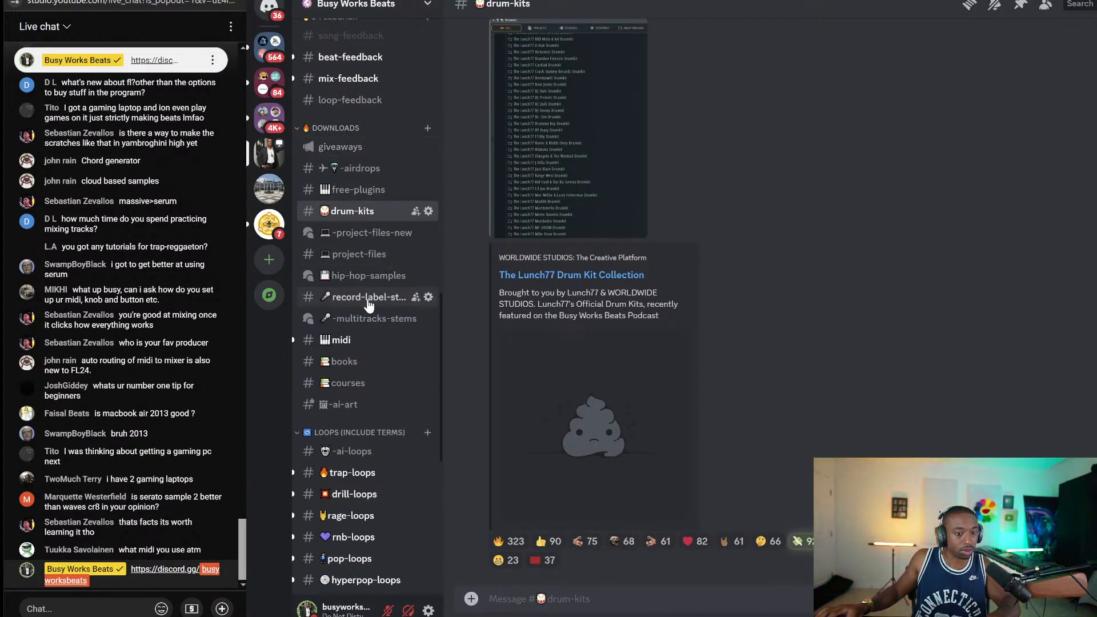
click(367, 320)
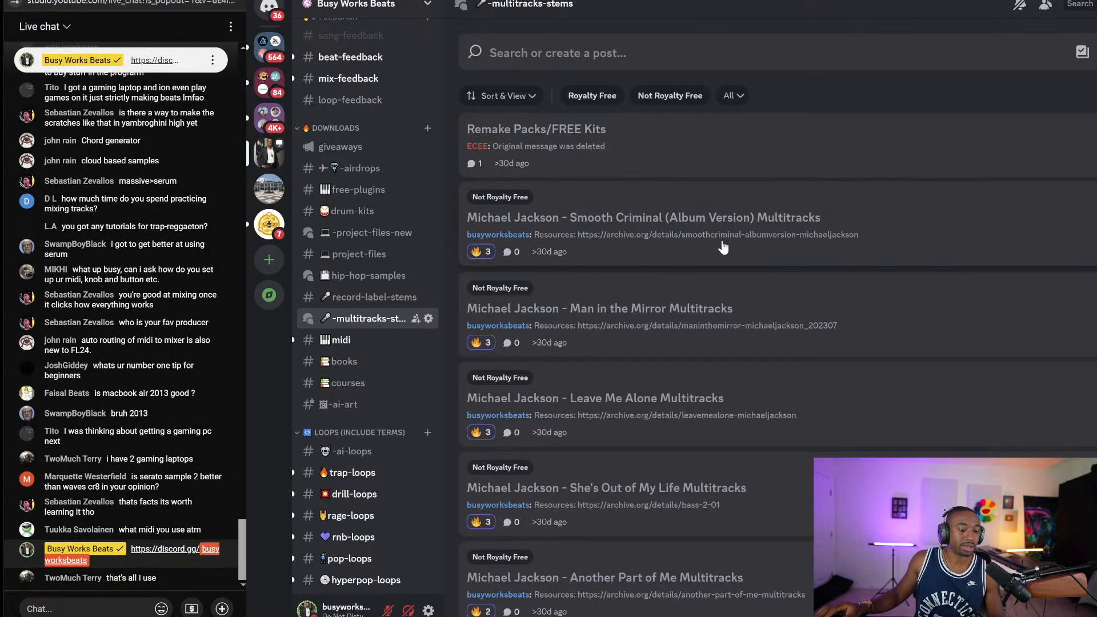
Scroll through the Michael Jackson multitrack posts, then switch to YouTube Studio's livestream analytics
scroll(660, 386, down, 20)
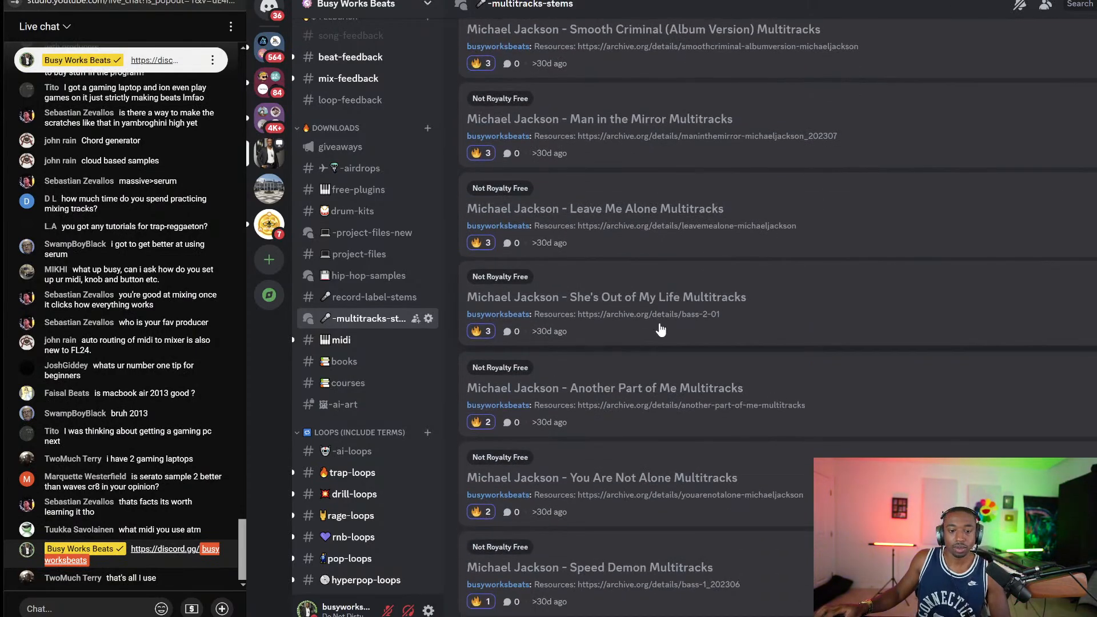
scroll(701, 351, down, 8)
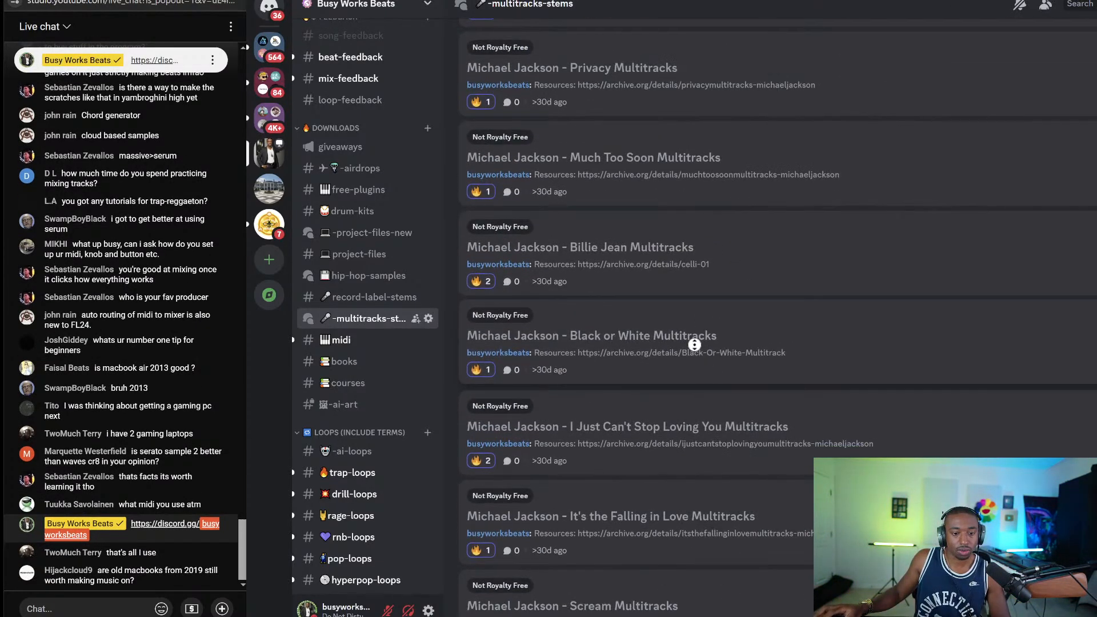
scroll(703, 380, down, 2)
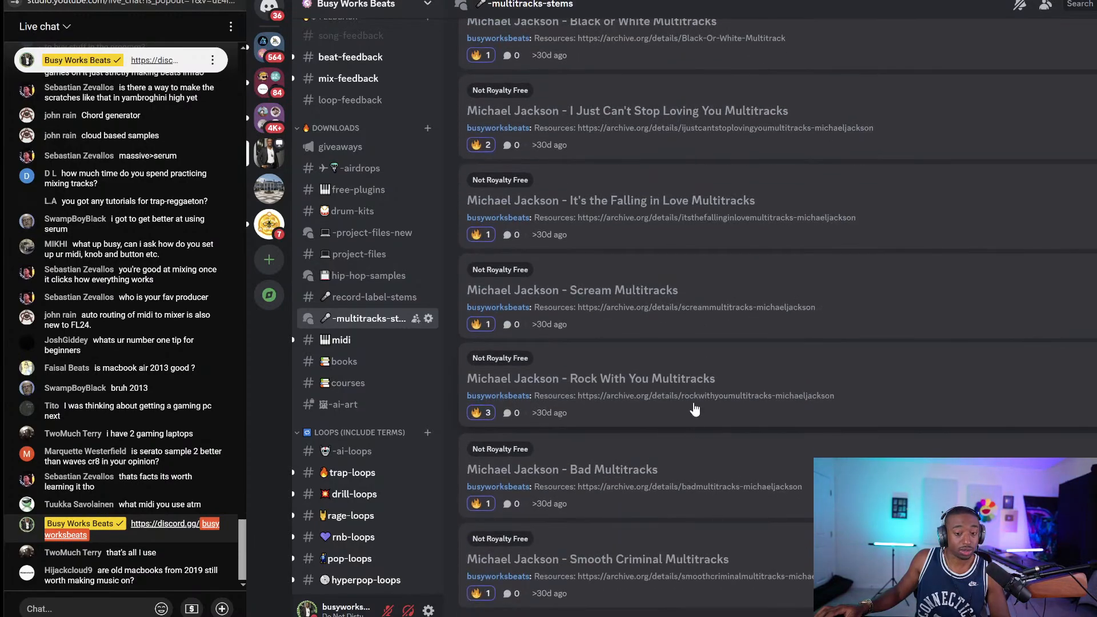
scroll(755, 328, up, 5)
scroll(780, 309, up, 20)
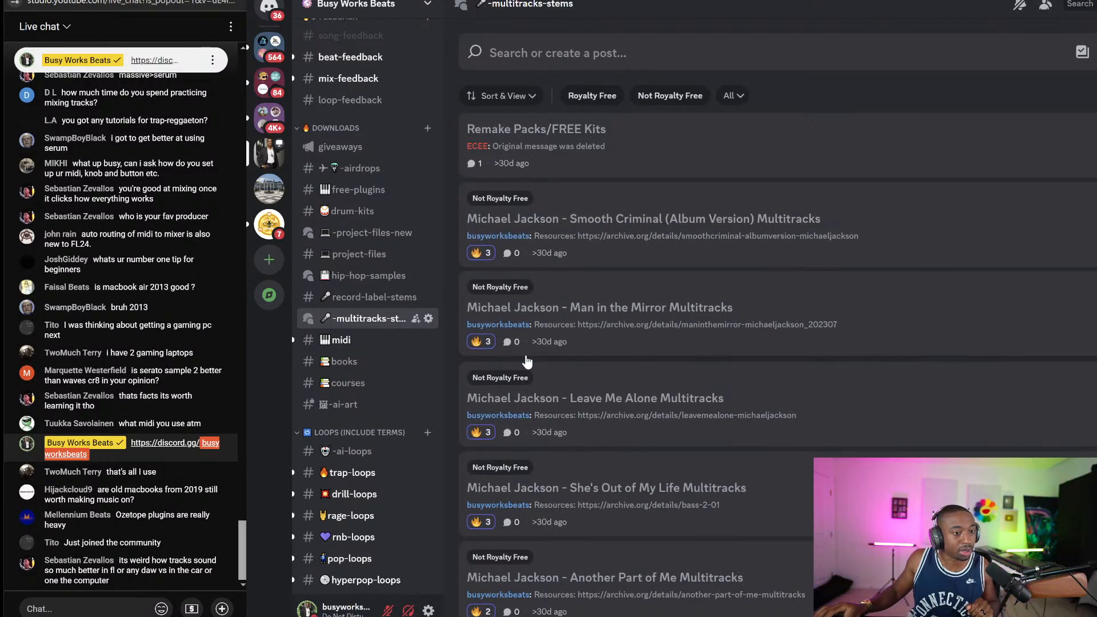
scroll(138, 298, up, 2)
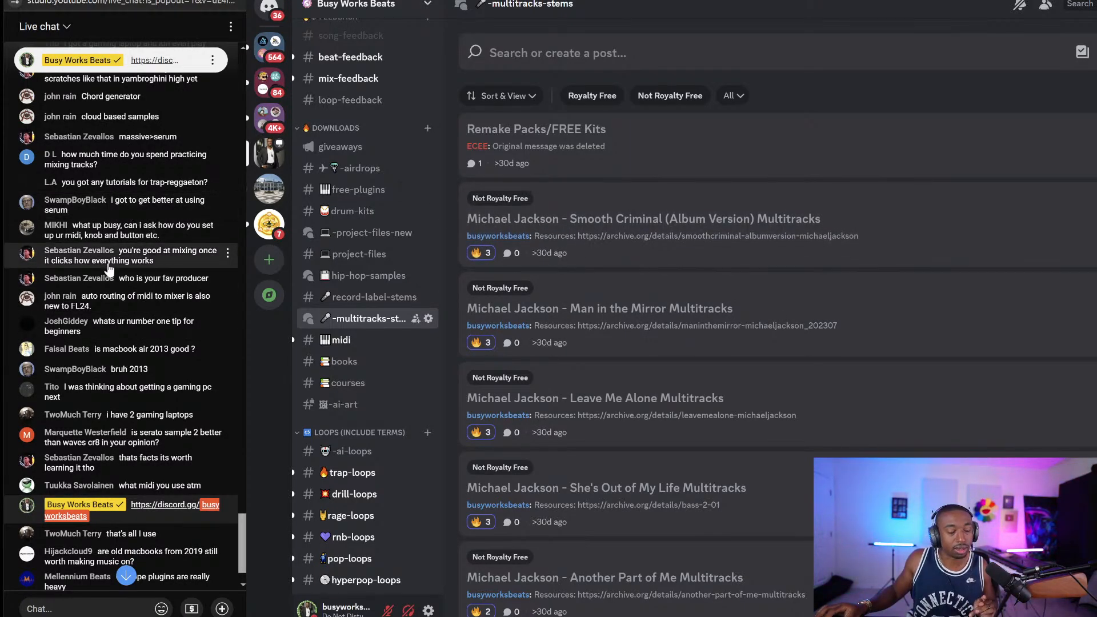
scroll(132, 274, up, 1)
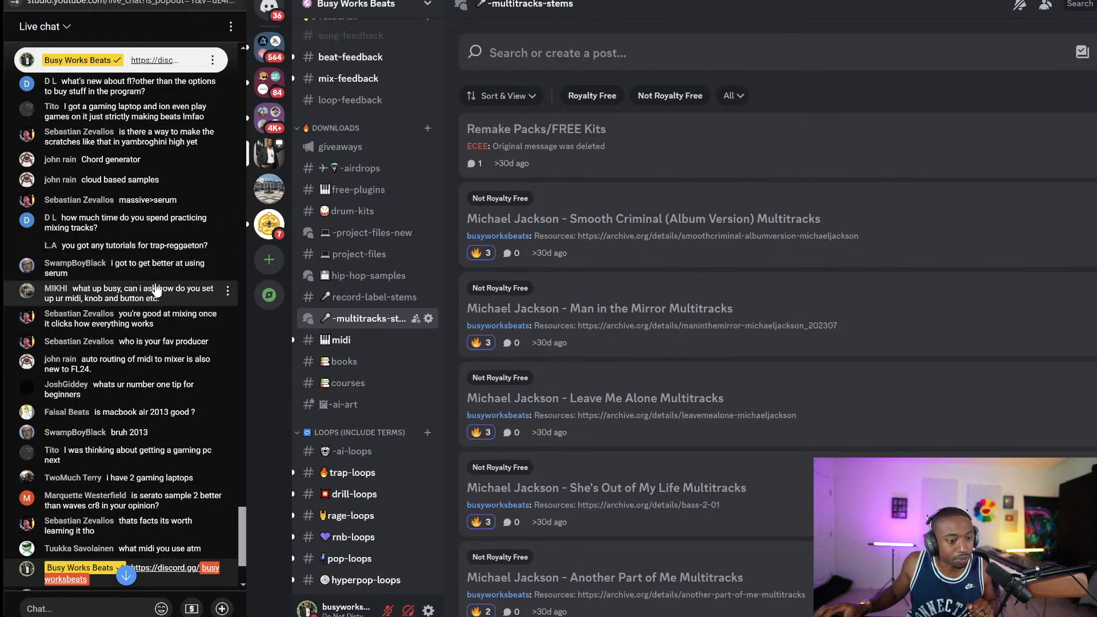
scroll(114, 280, down, 1)
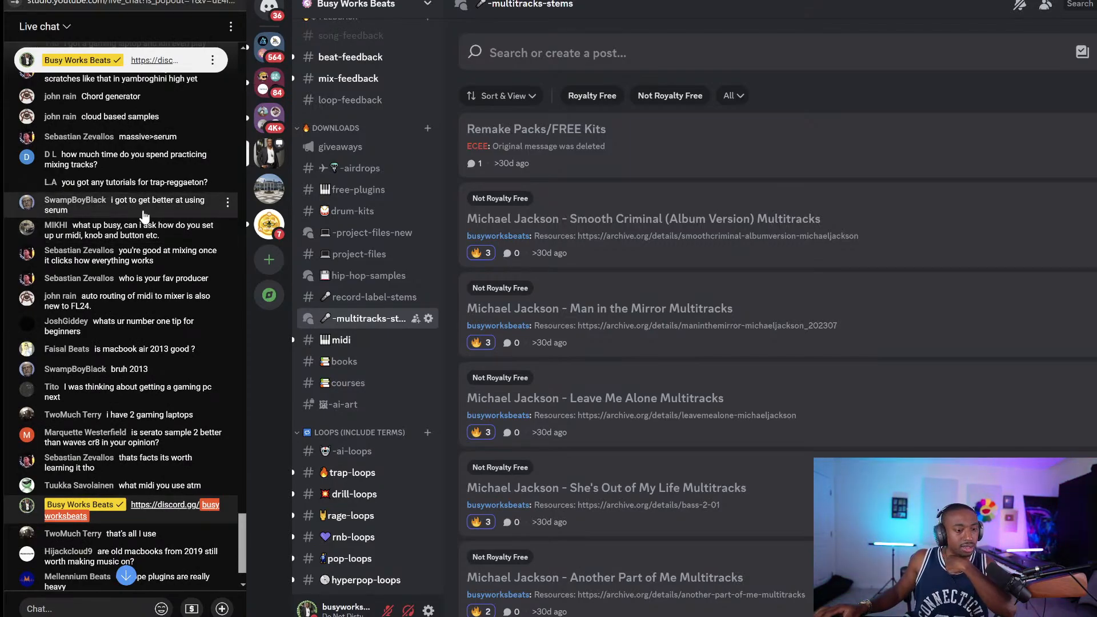
scroll(142, 217, down, 1)
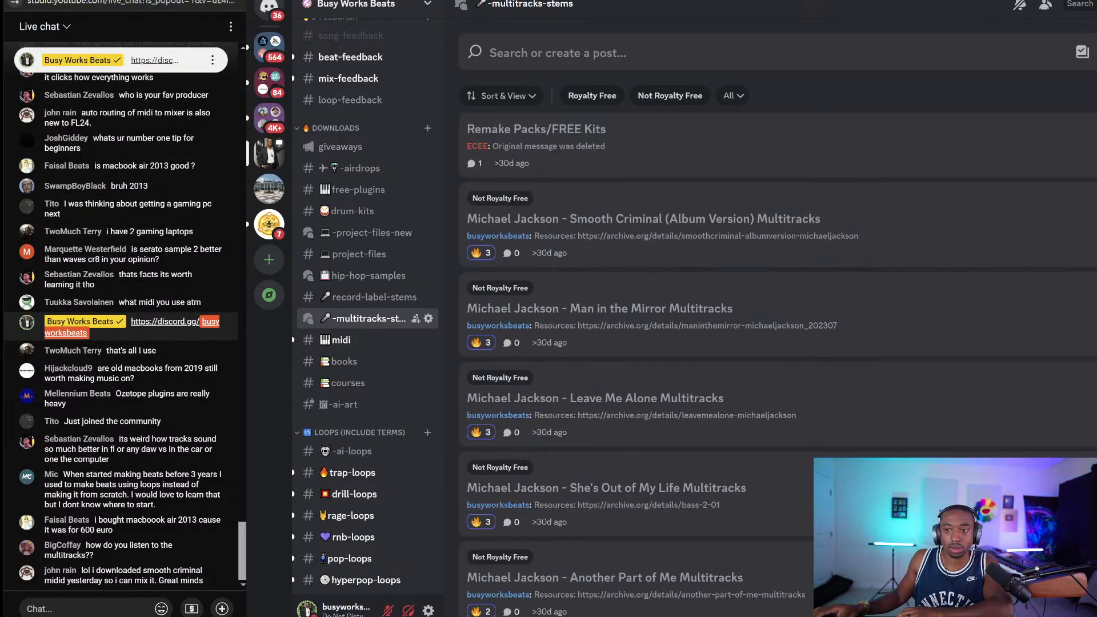
key(alt+Tab)
key(alt+Tab)
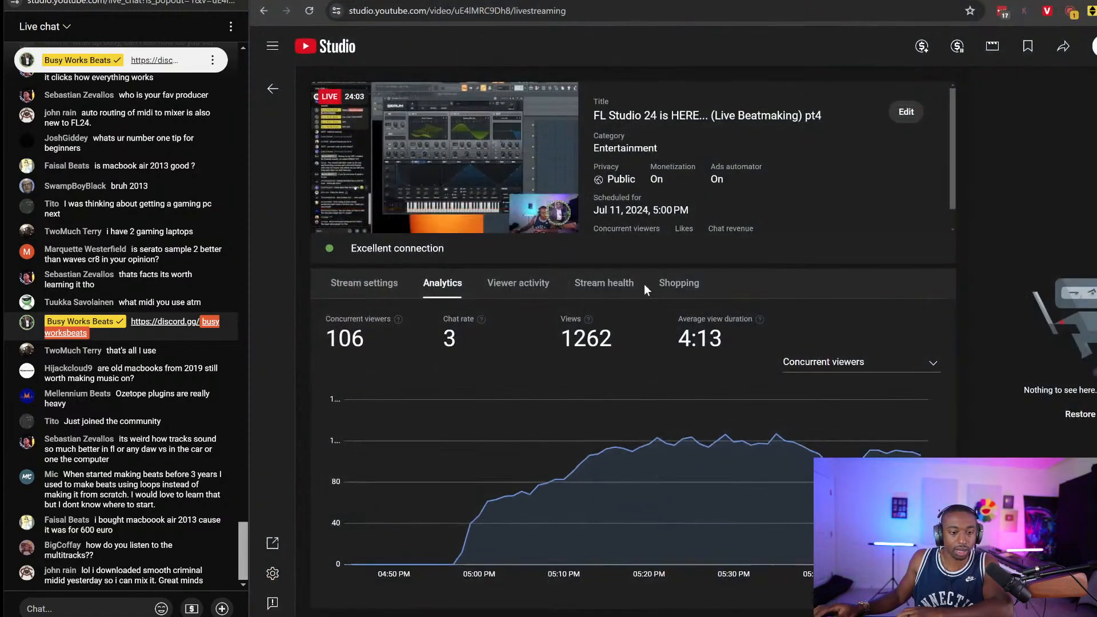
key(alt+Tab)
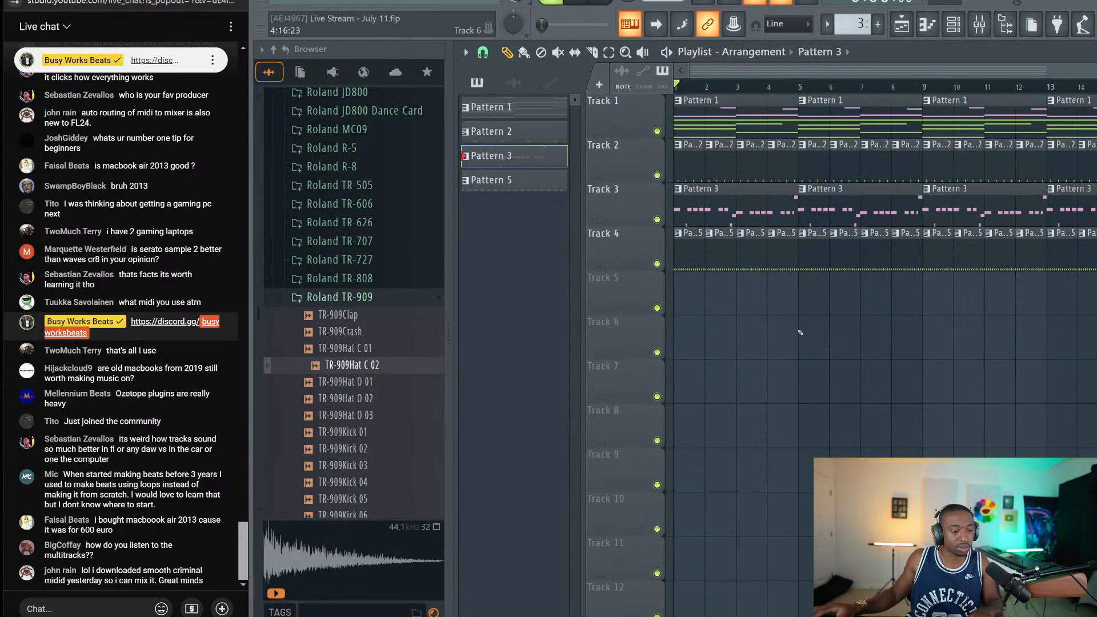
Play the arrangement, then post 'hip hop old sschool ??? 2000s hip hop??' in live chat
key(space)
key(space)
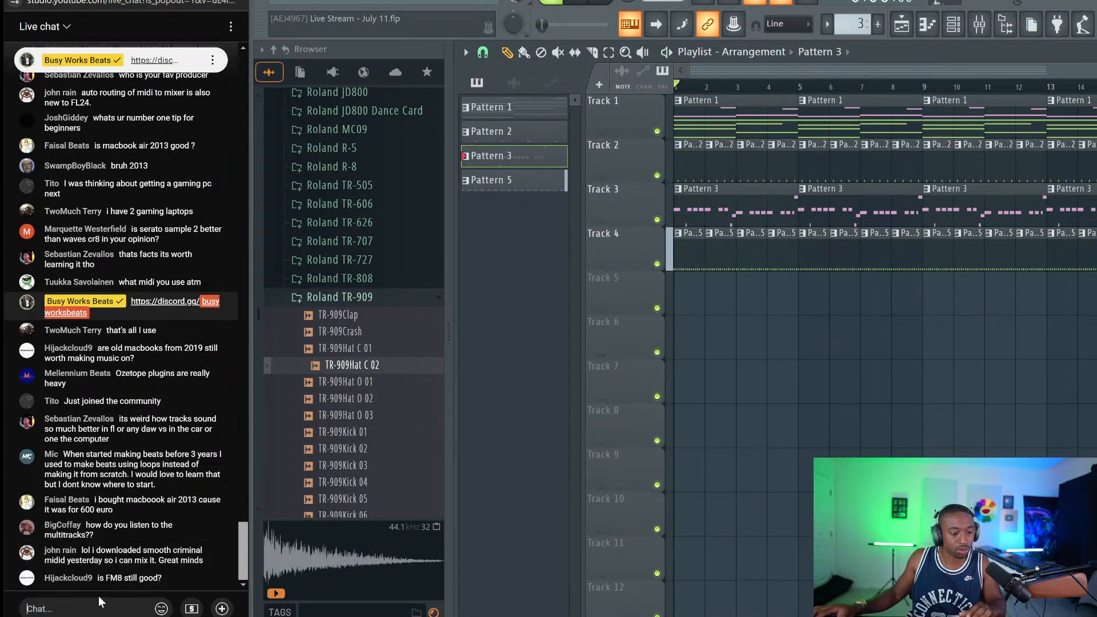
click(98, 596)
text(hip ho)
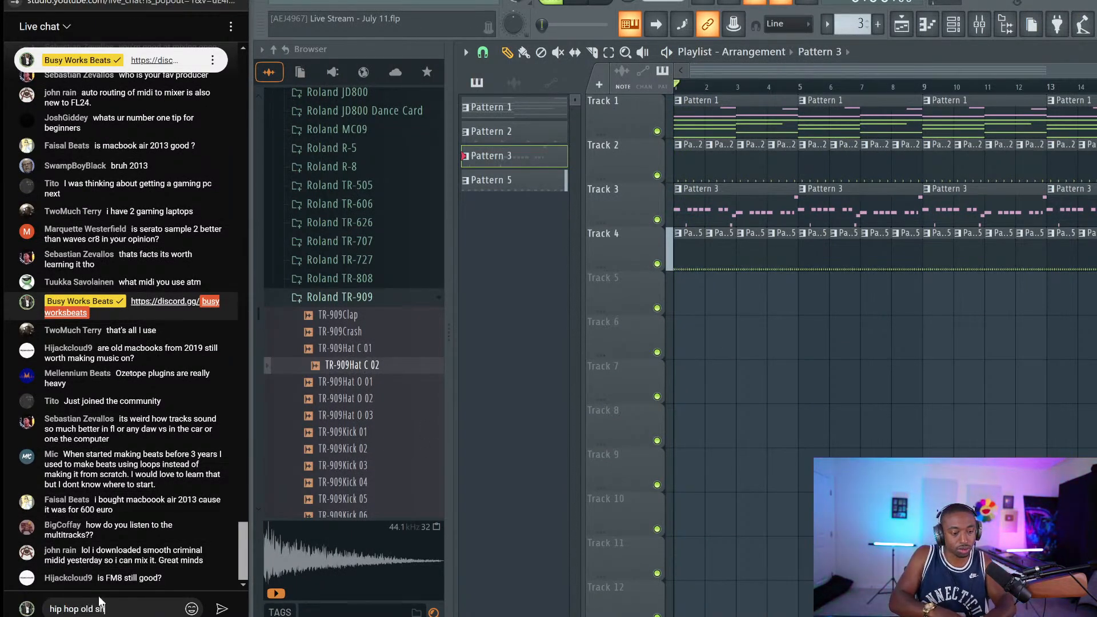
text(p old ssc)
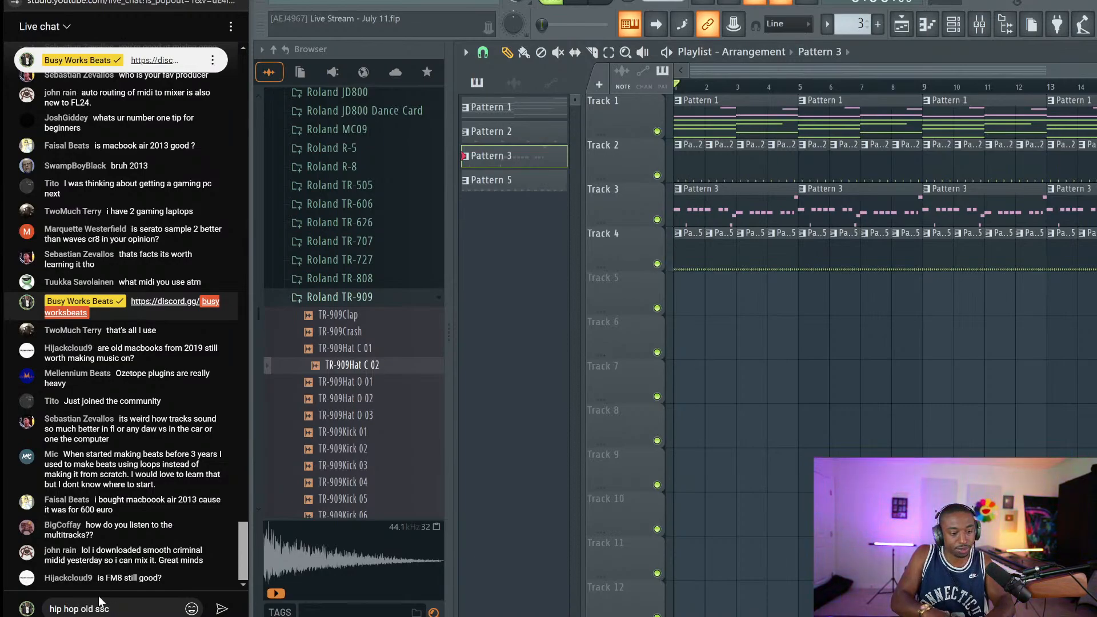
key(BackSpace)
key(BackSpace)
text(chool ?)
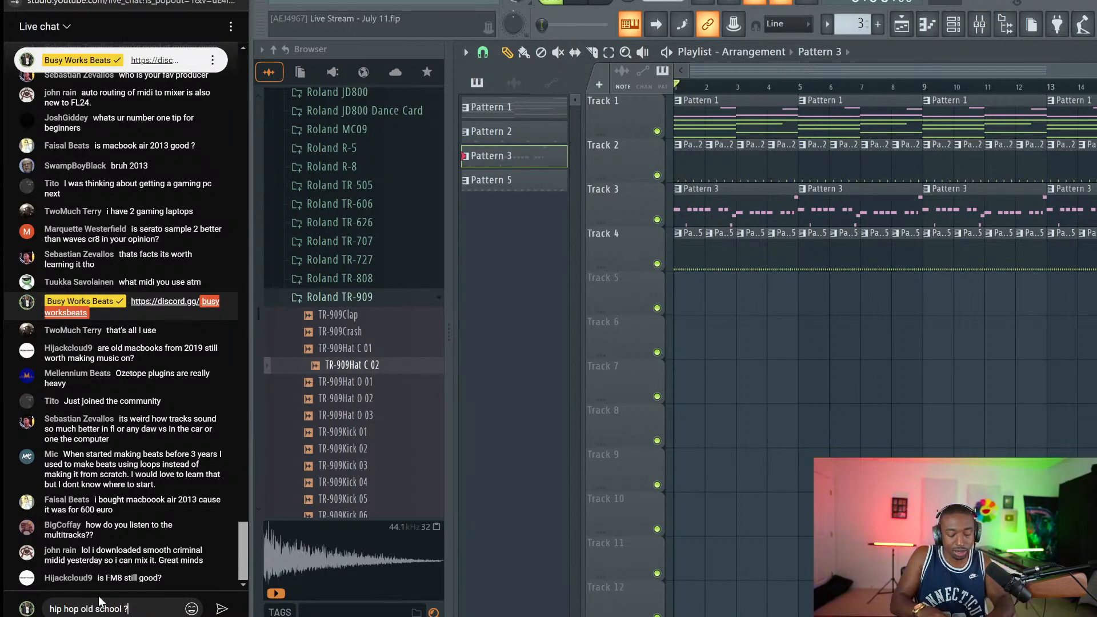
text(?? 2000s)
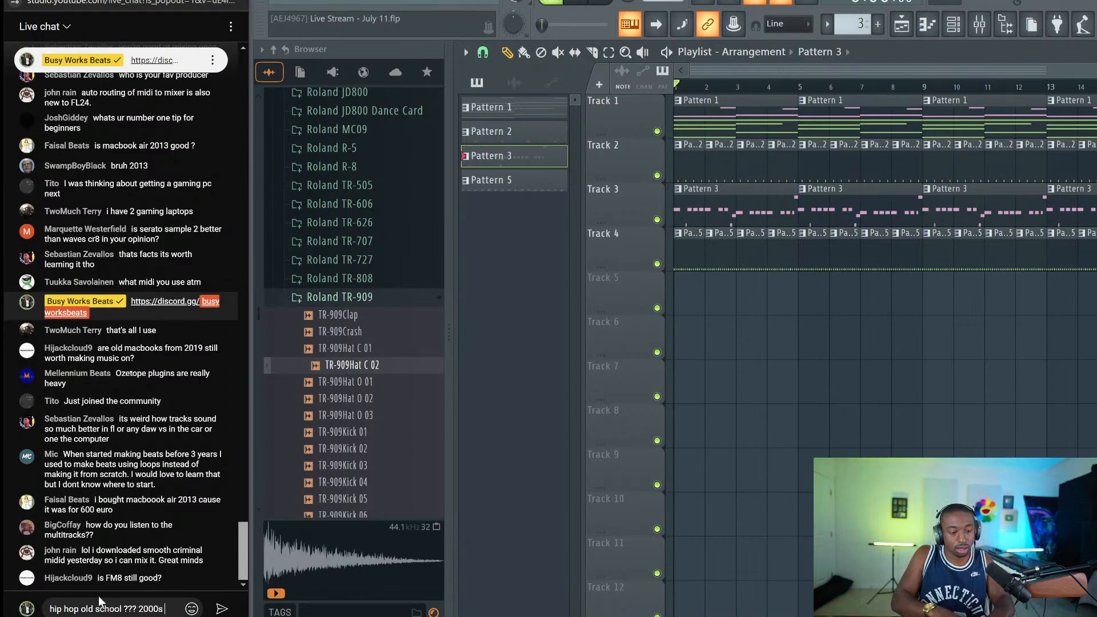
text( hip hop??)
key(Return)
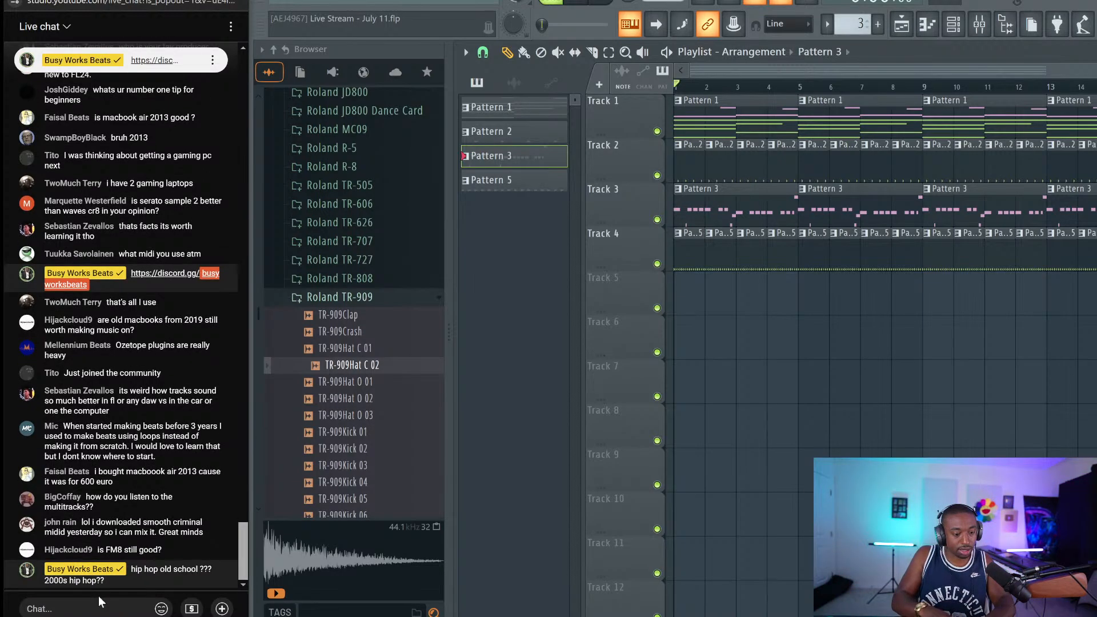
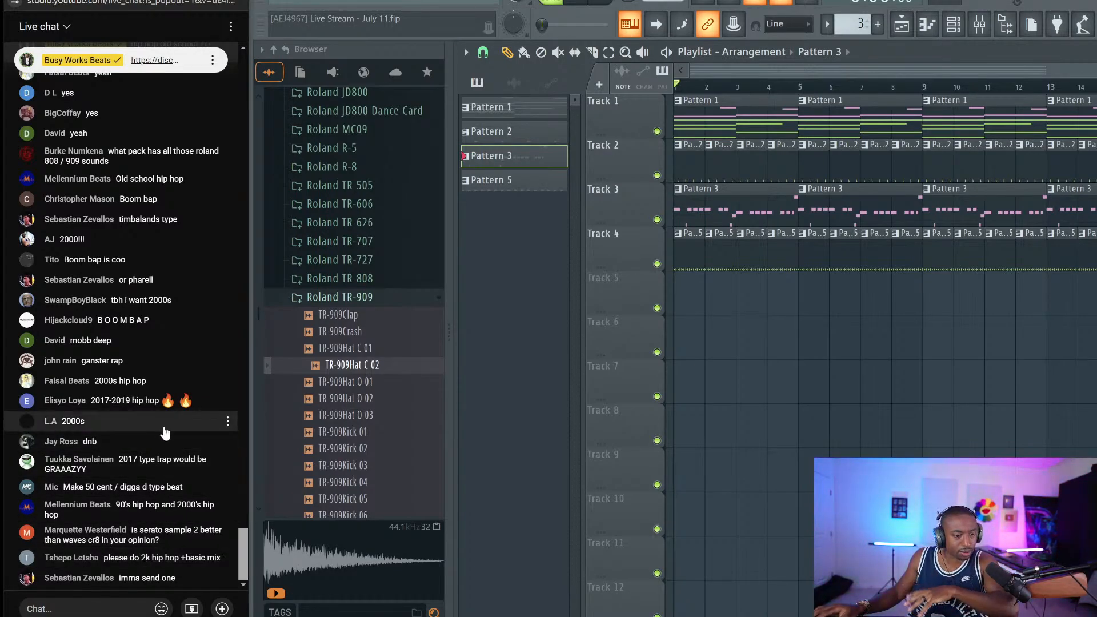
Start a new empty project, saving changes to the old live stream project first
click(286, 3)
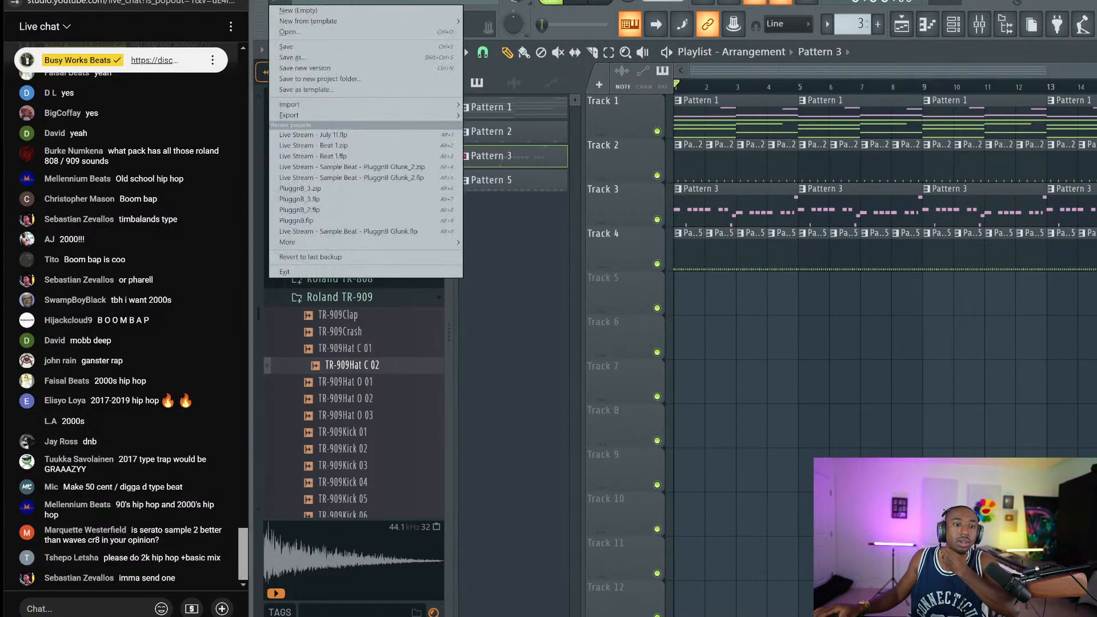
click(286, 2)
click(286, 2)
click(291, 11)
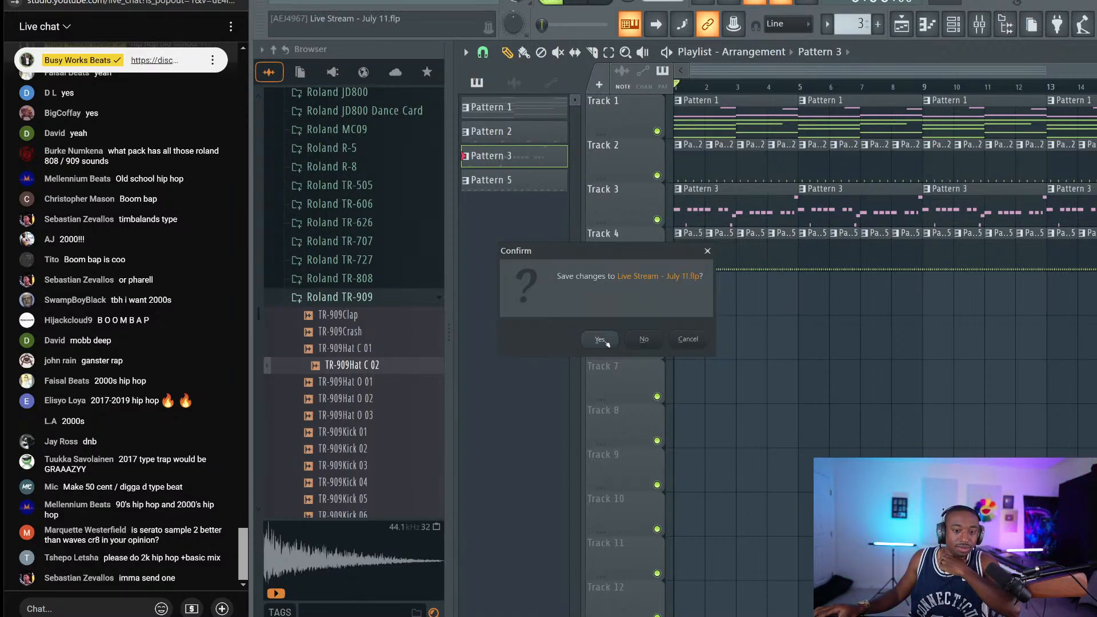
click(606, 342)
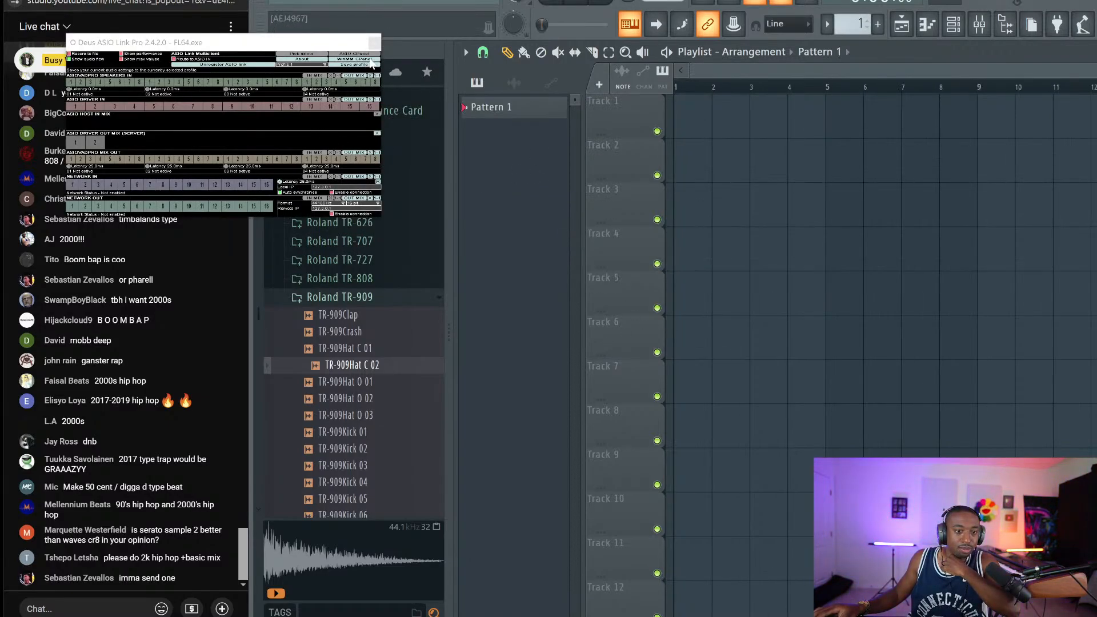
click(374, 43)
Save the project as 'G Unit' in a new 'Live Stream - 2' folder under 2024 - July 11
click(279, 2)
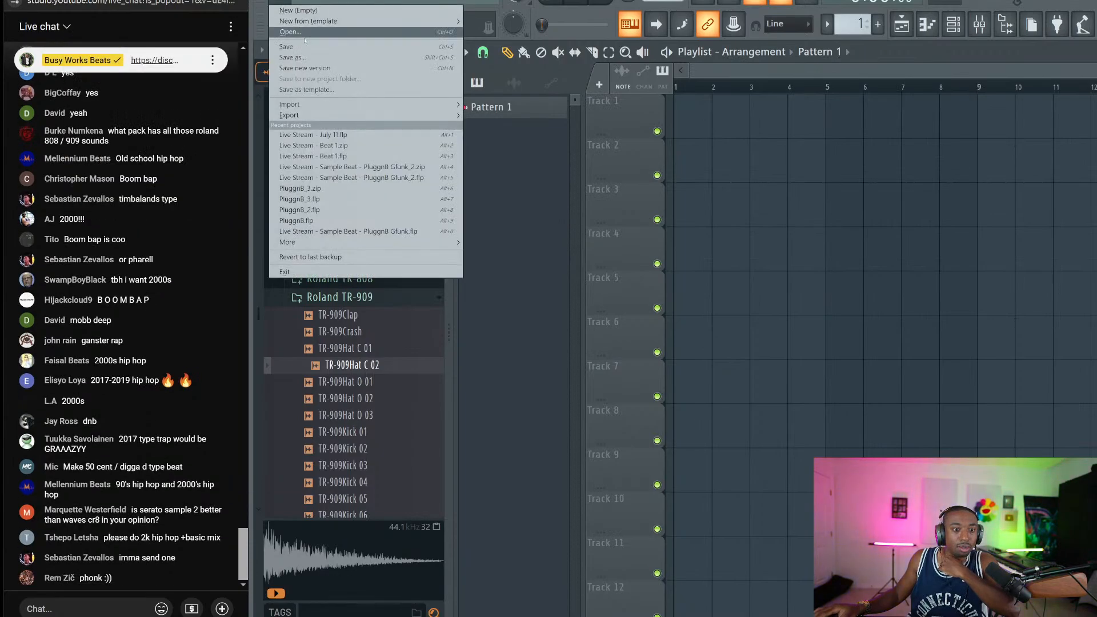
click(293, 57)
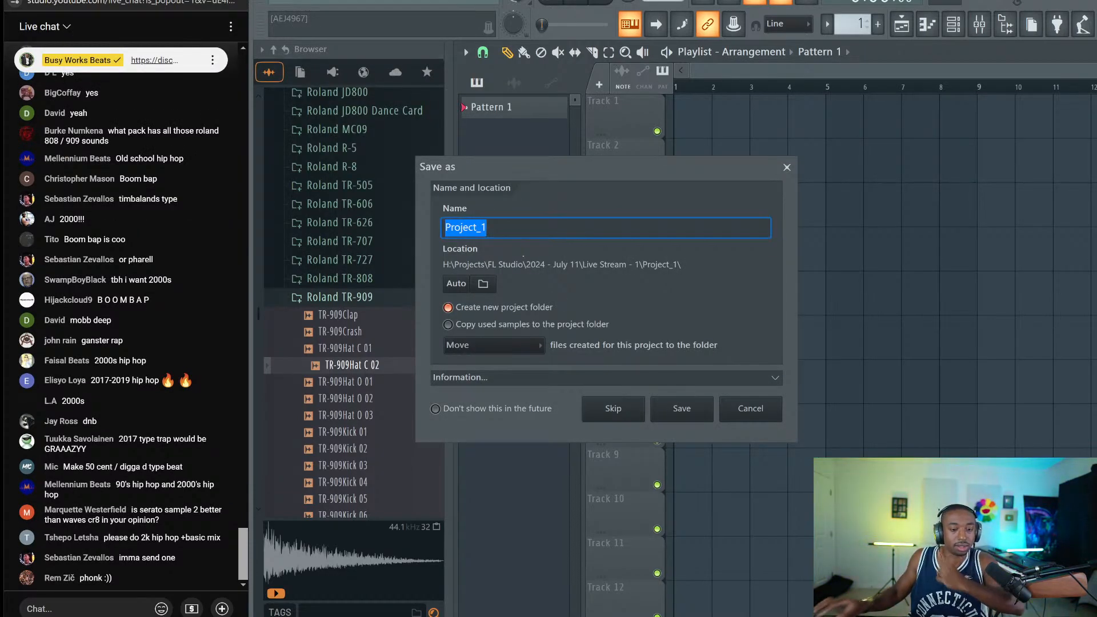
text(G Unit)
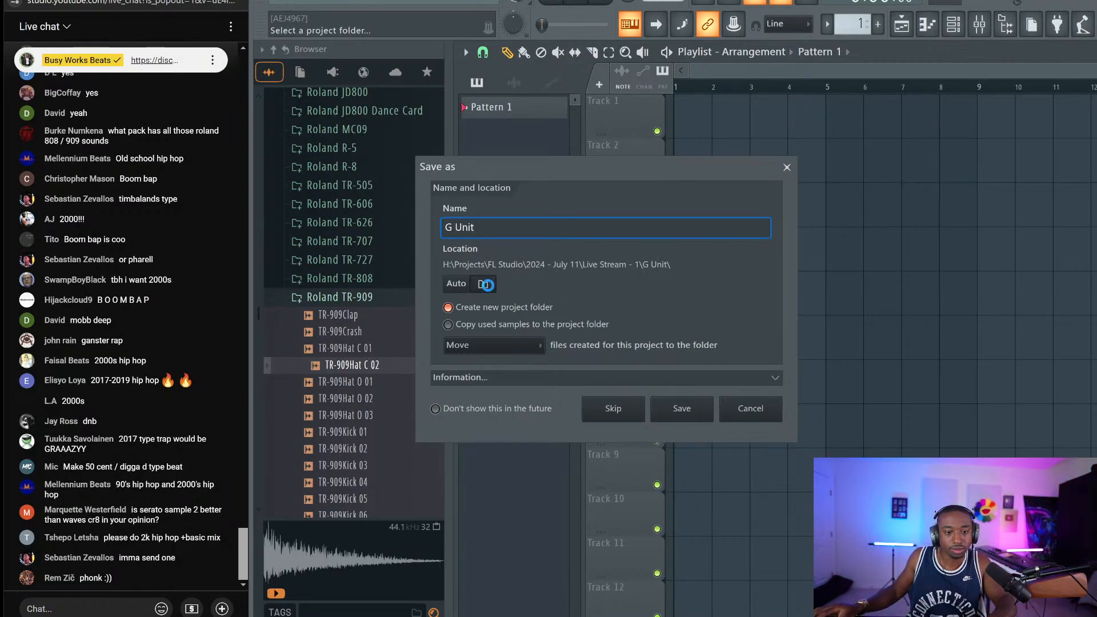
click(483, 284)
click(547, 187)
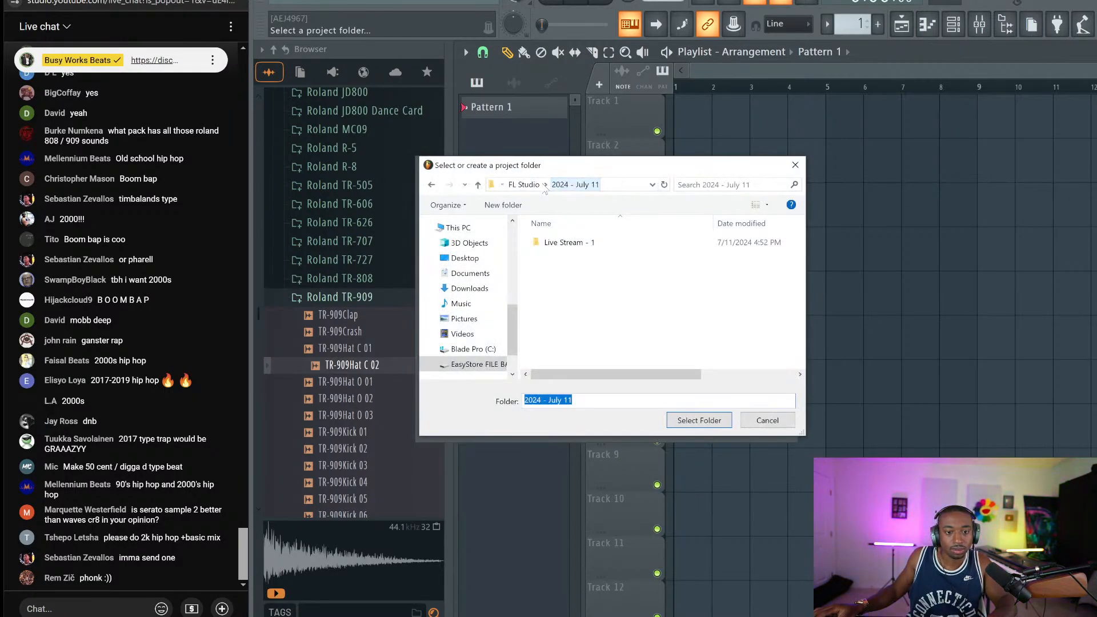
key(ctrl+shift+n)
text(Live Stream - 2)
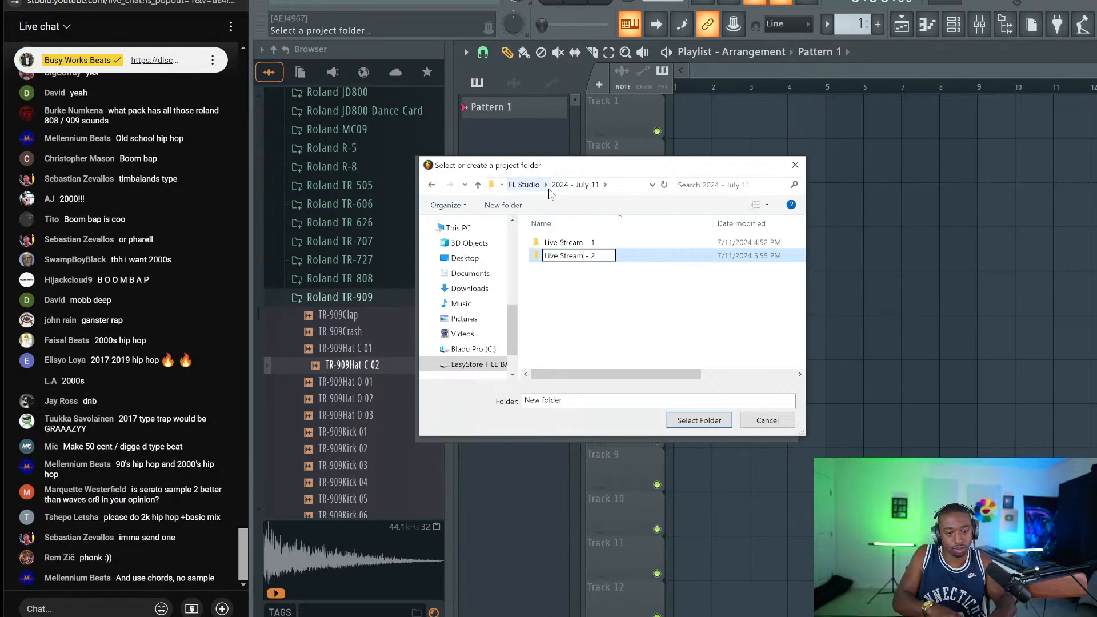
key(Return)
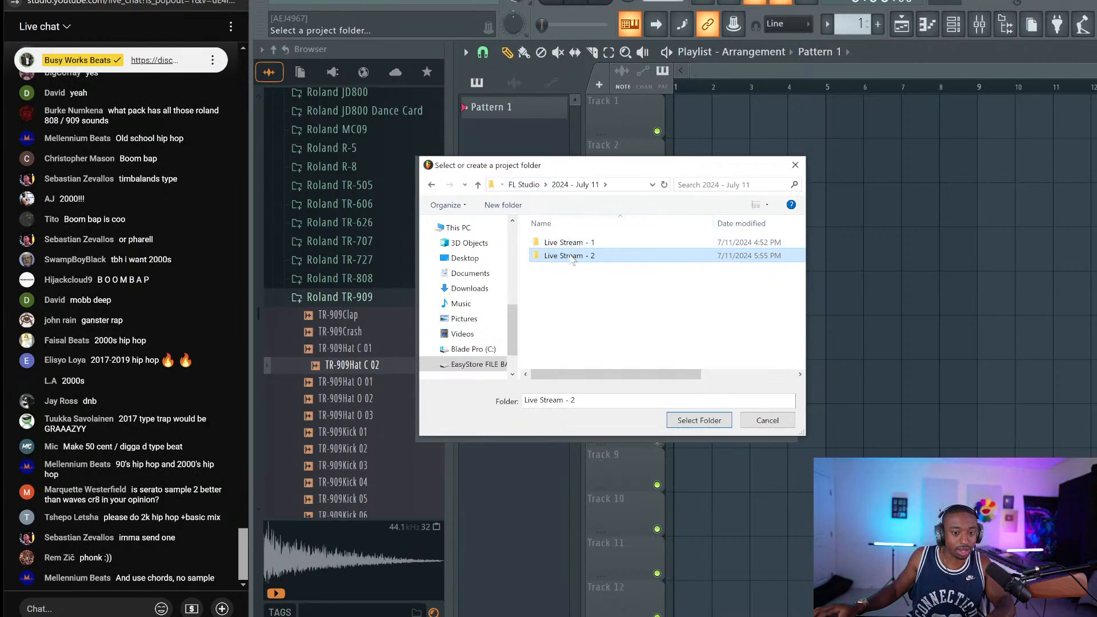
double_click(572, 256)
click(698, 420)
click(698, 414)
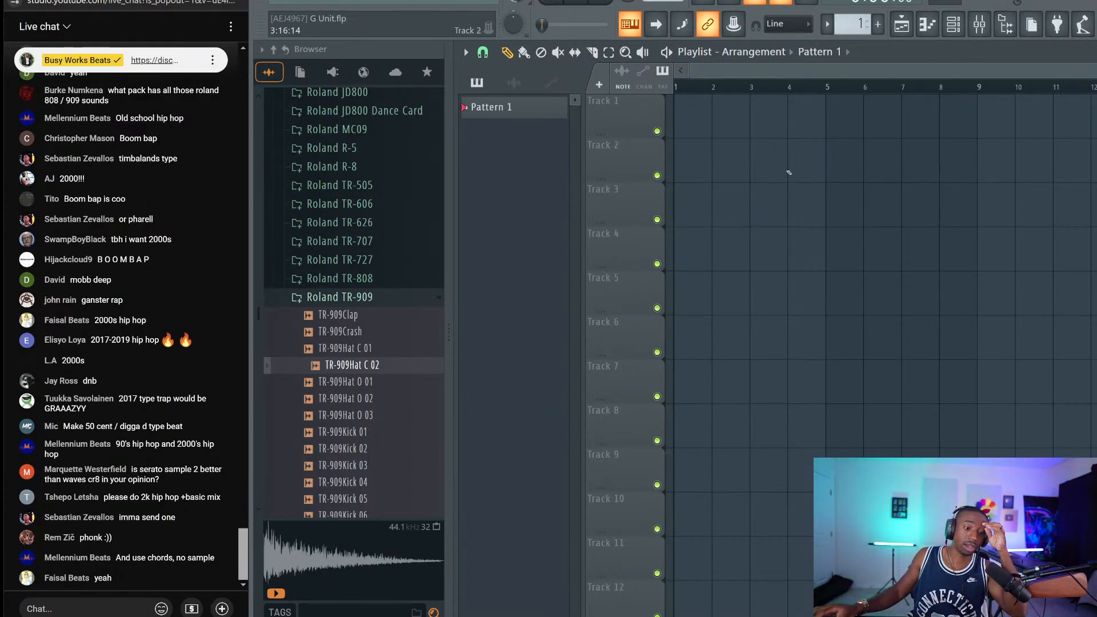
click(954, 24)
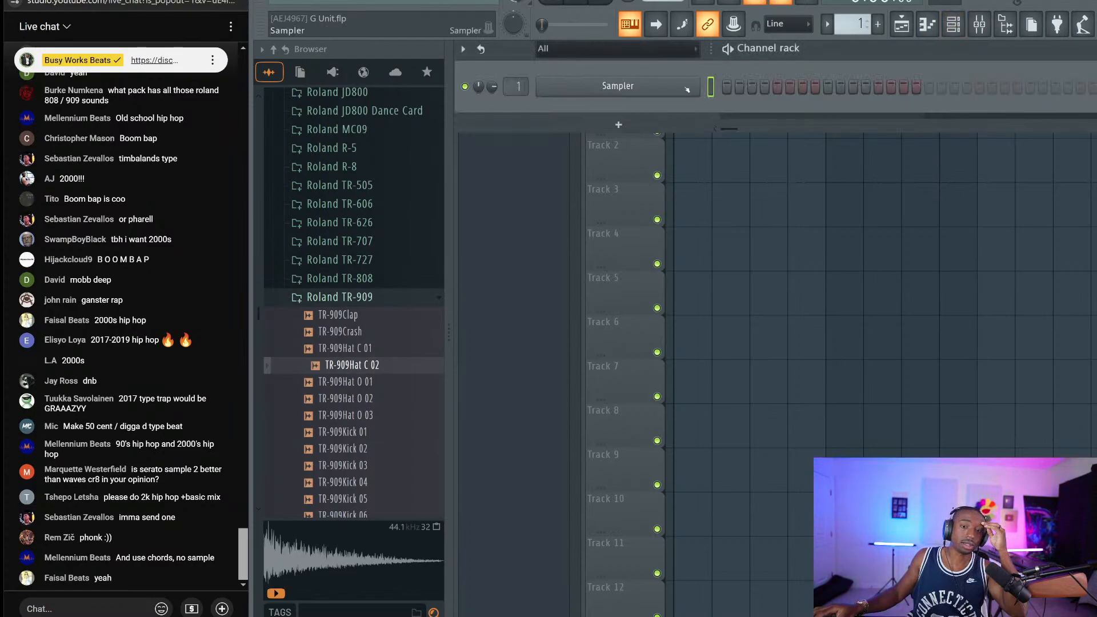
right_click(694, 86)
mouse_move(748, 190)
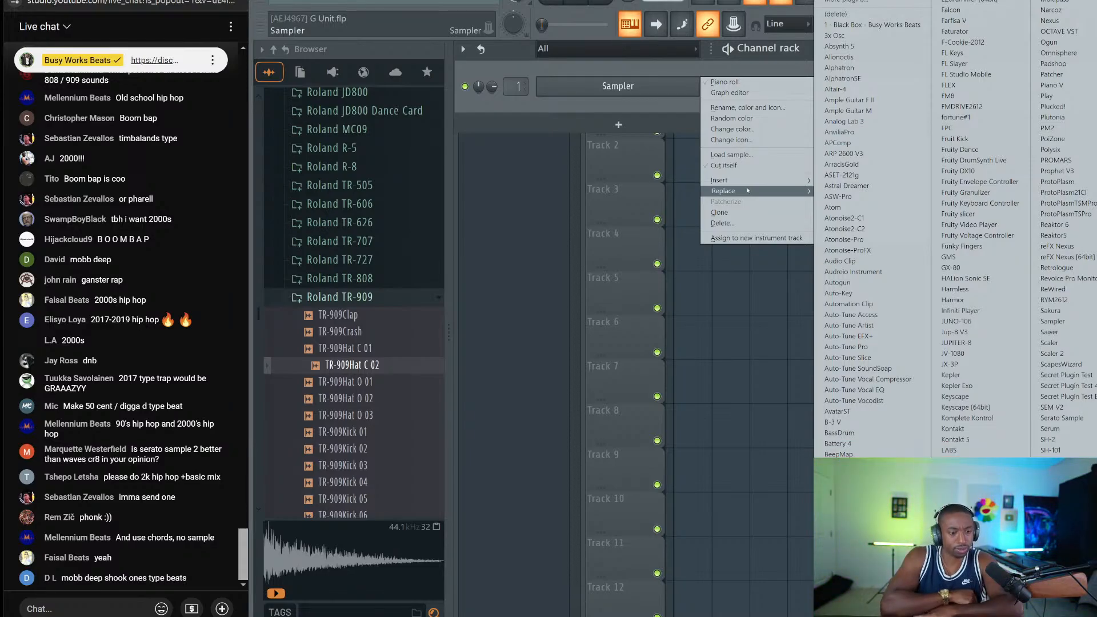
key(Escape)
key(F5)
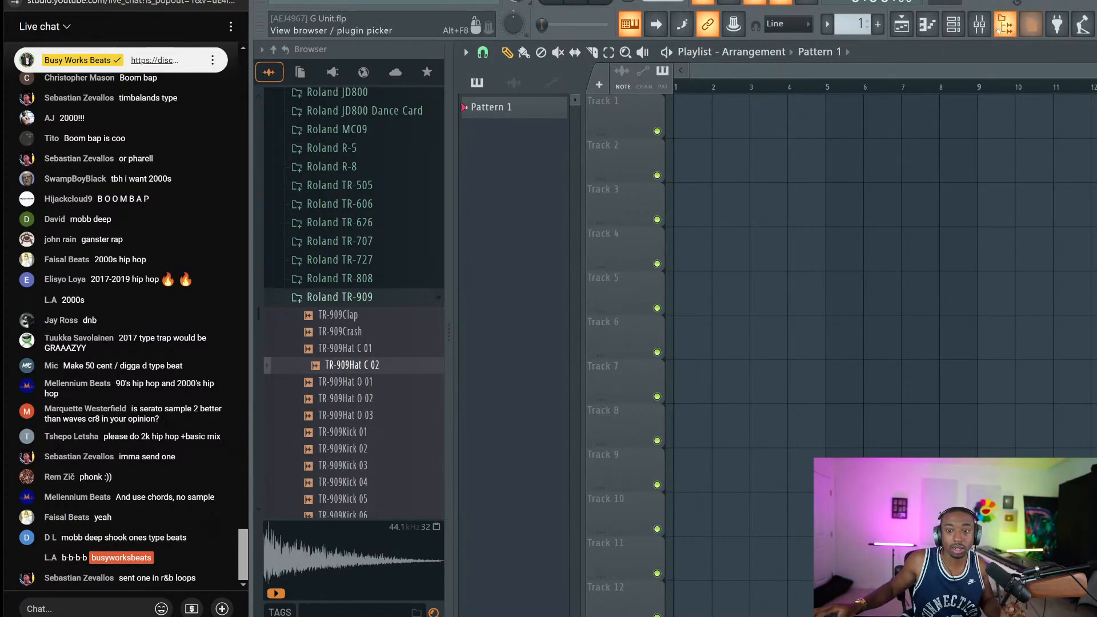
Route Linkin5 - Linkin6 into mixer Insert 1, then bring up the Add new channel plugin list
key(F9)
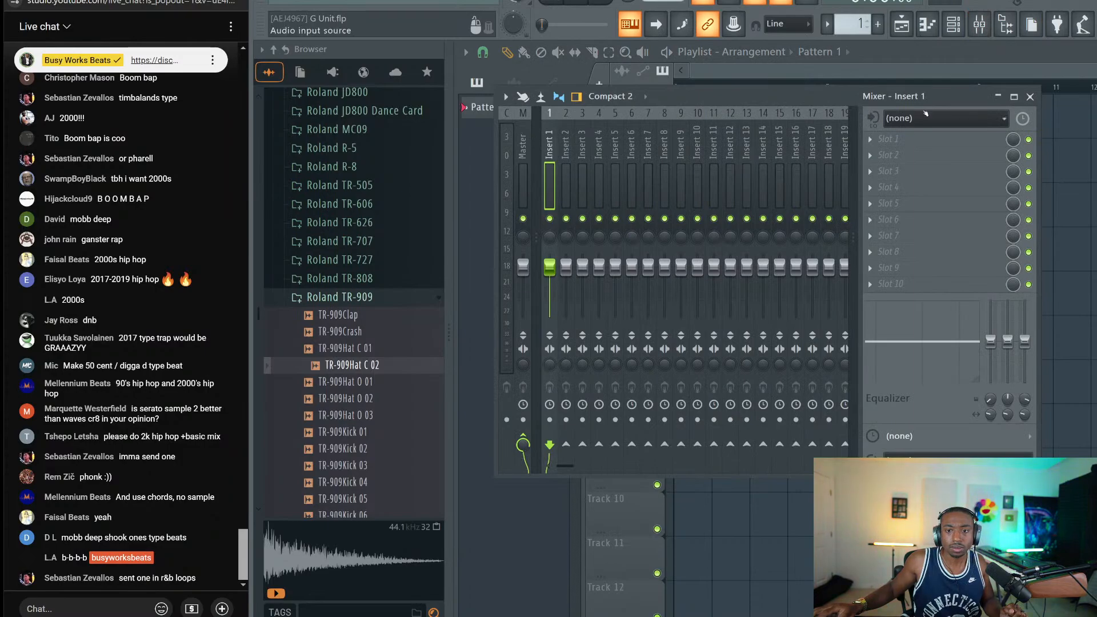
click(944, 119)
click(915, 164)
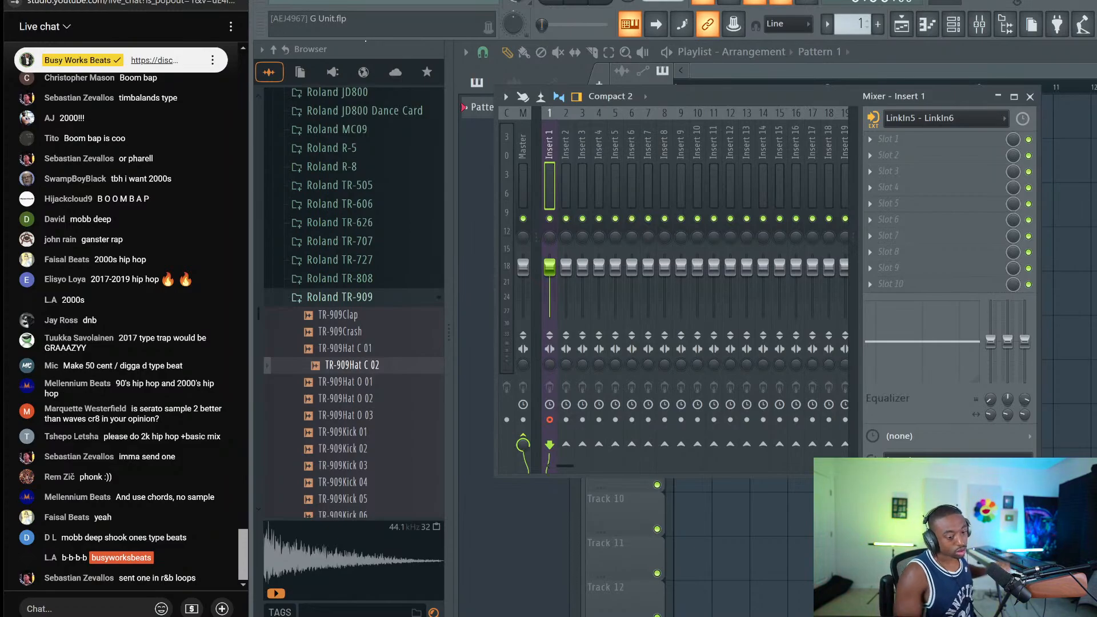
click(954, 24)
click(655, 129)
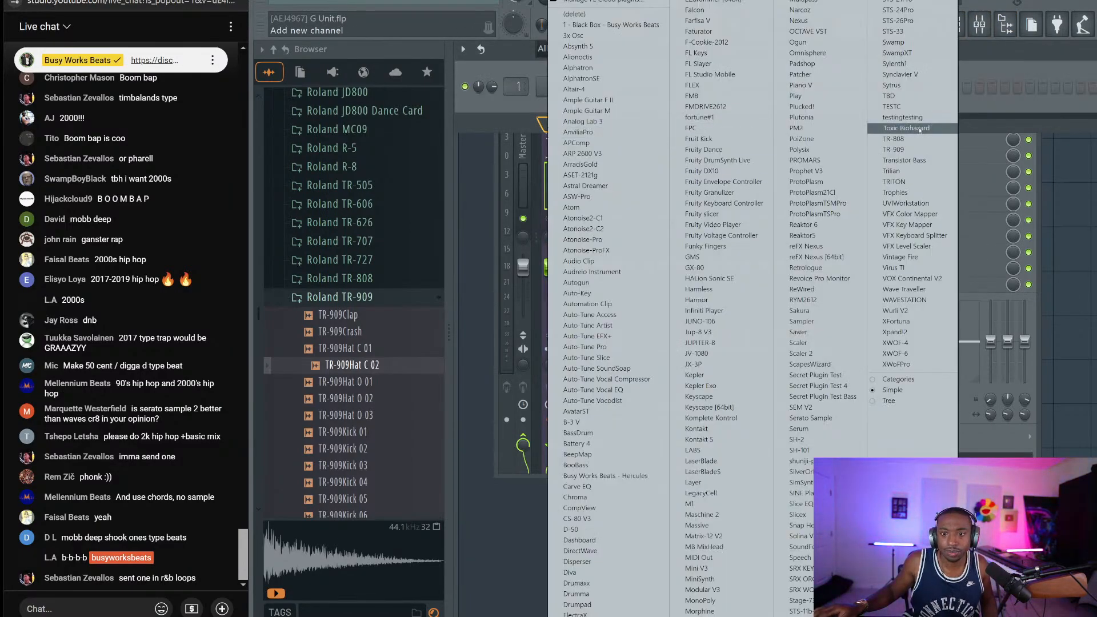
Add a TRITON channel from the plugin list, which loads on the Noisy Stabber program
click(915, 183)
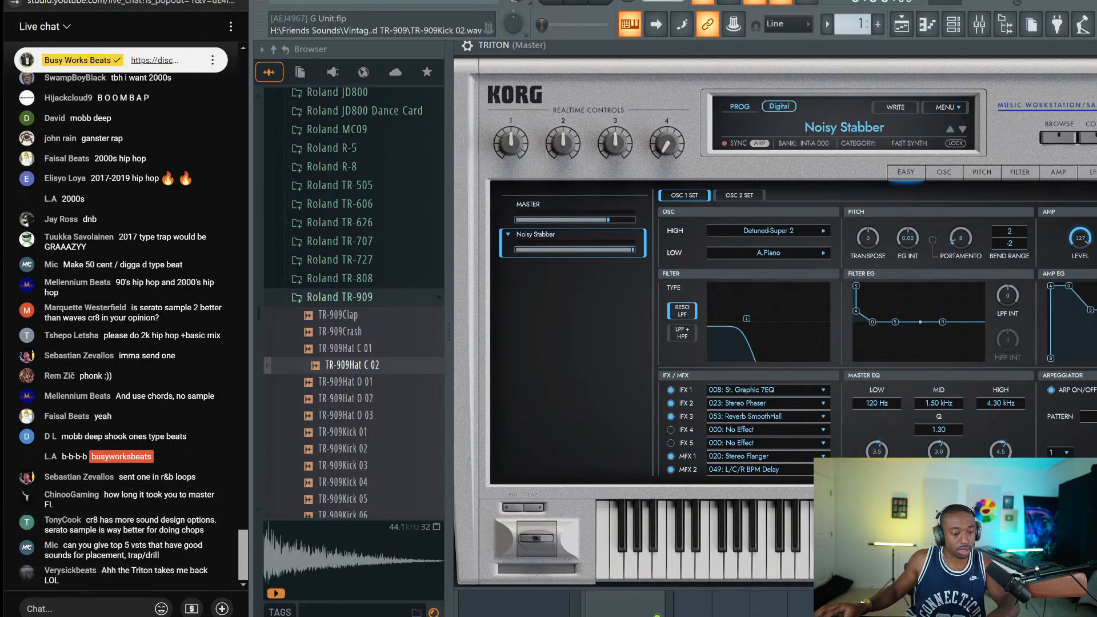
Post the busyworksbeats.com/flstudio link in live chat and open a chatter's channel page
text(H)
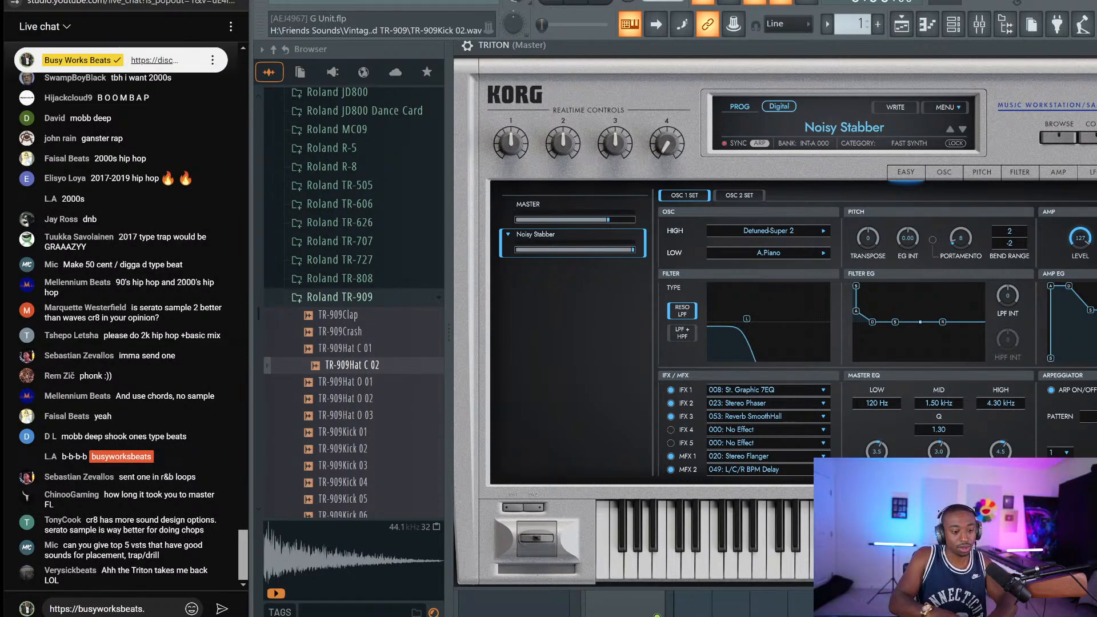
text(/flstudio)
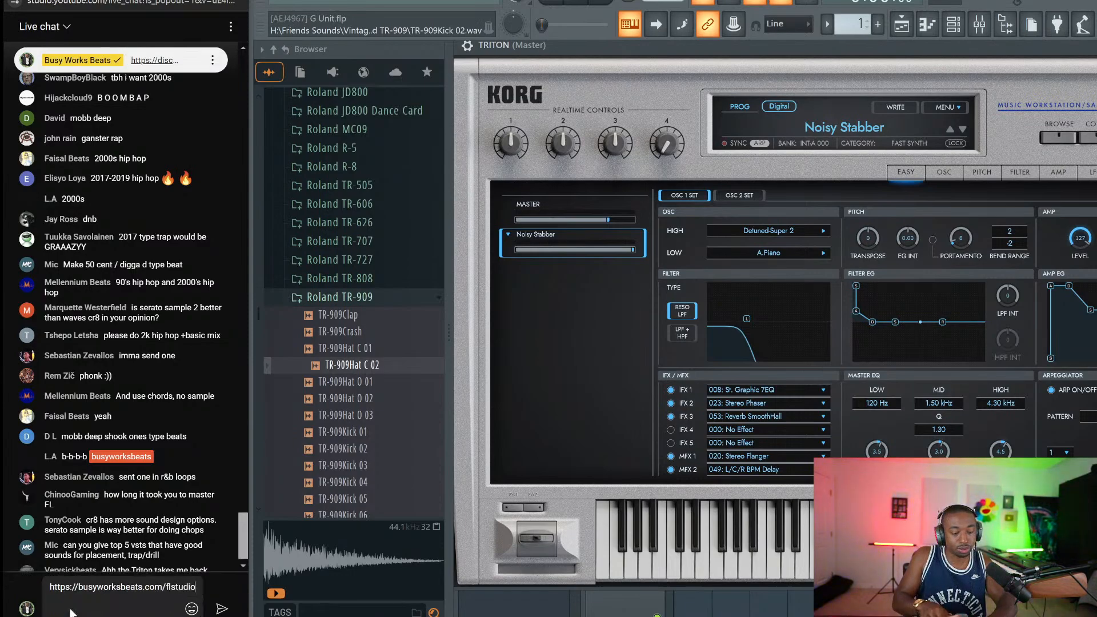
key(Return)
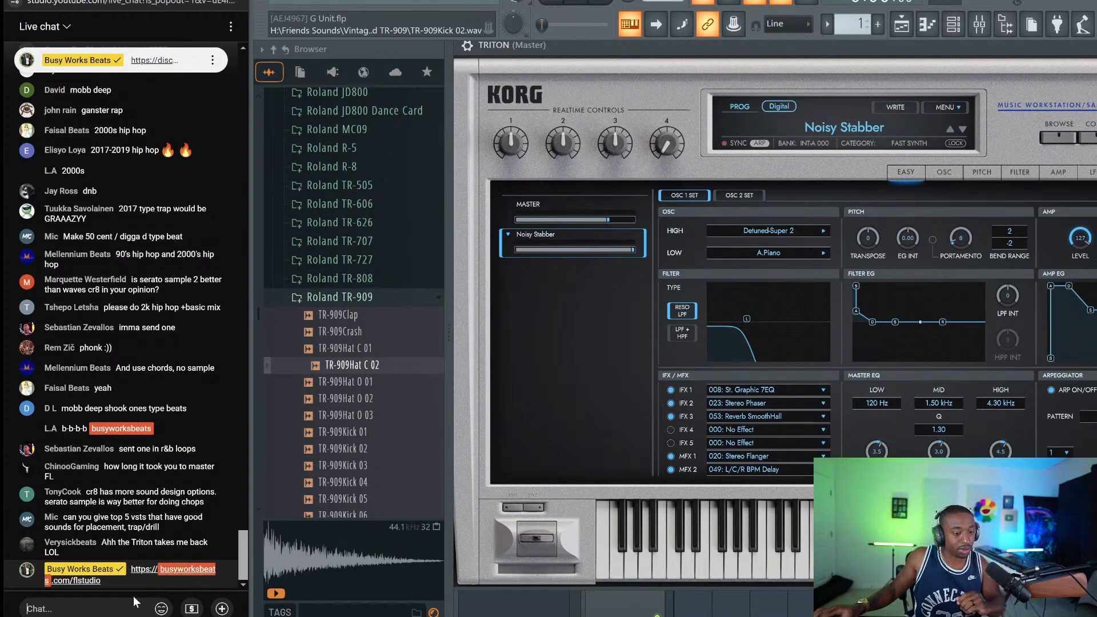
click(228, 544)
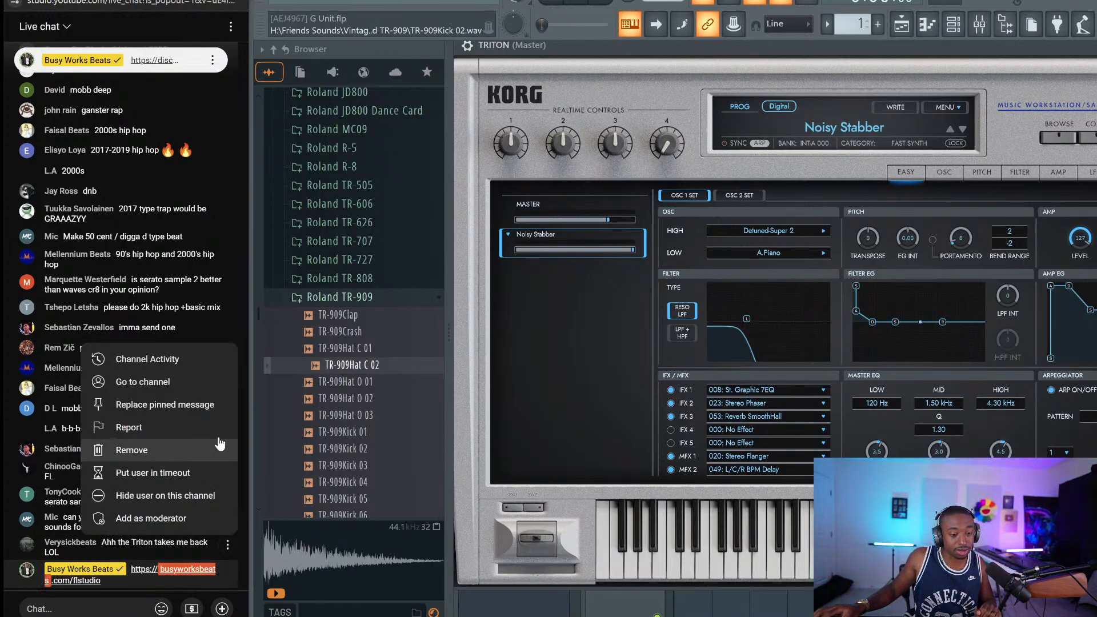
click(177, 380)
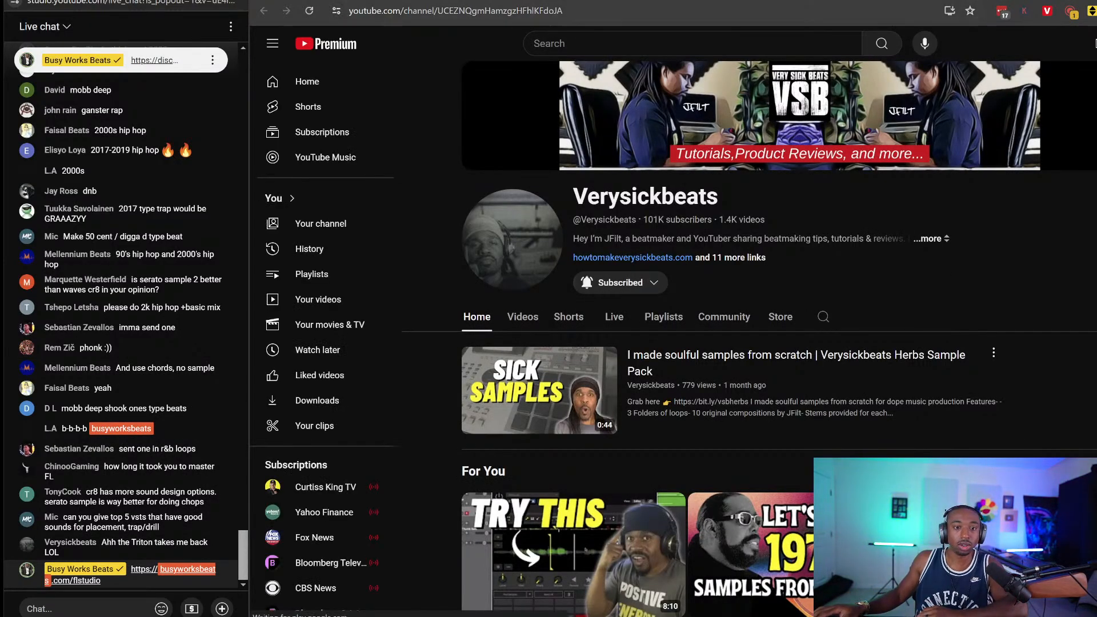
Copy the share link of the channel's 1970s sample video from its Videos list
click(523, 317)
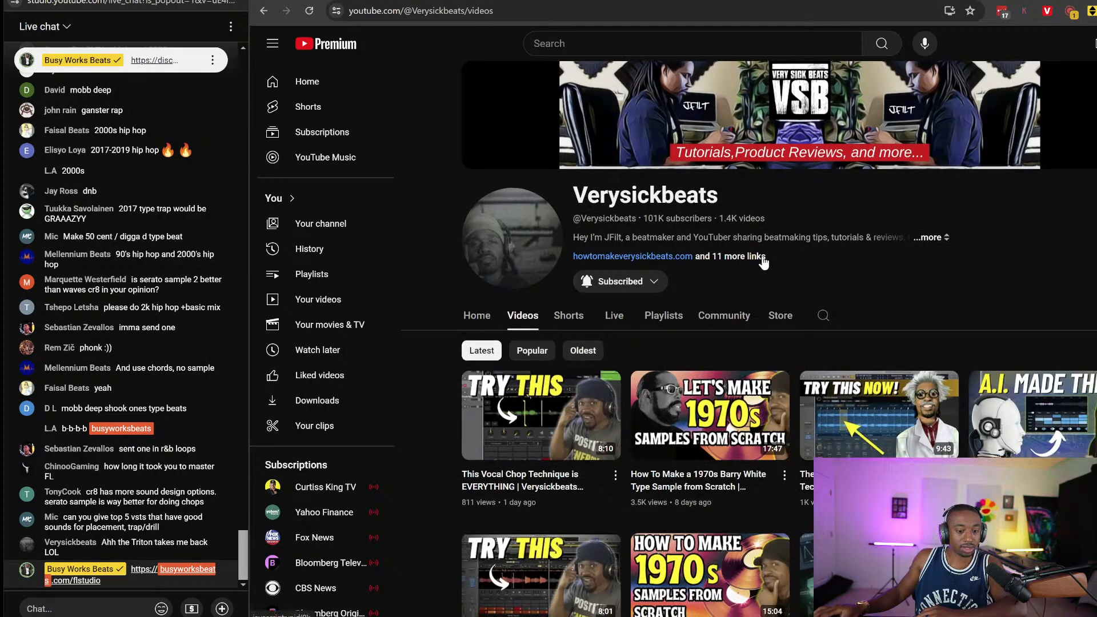
scroll(800, 260, down, 4)
scroll(801, 257, up, 2)
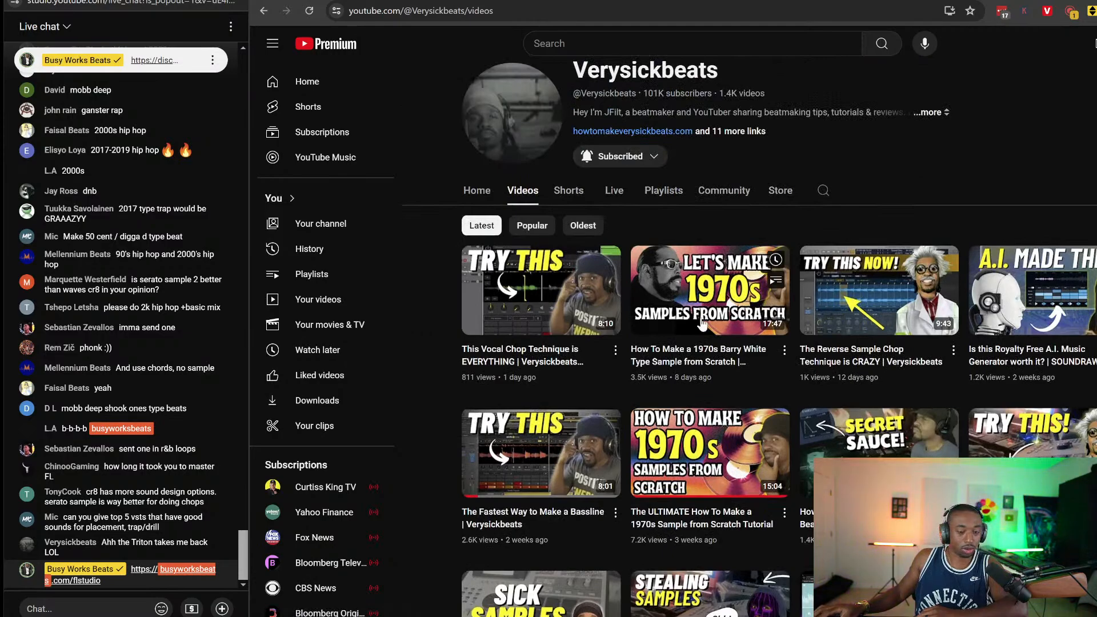
scroll(613, 563, down, 1)
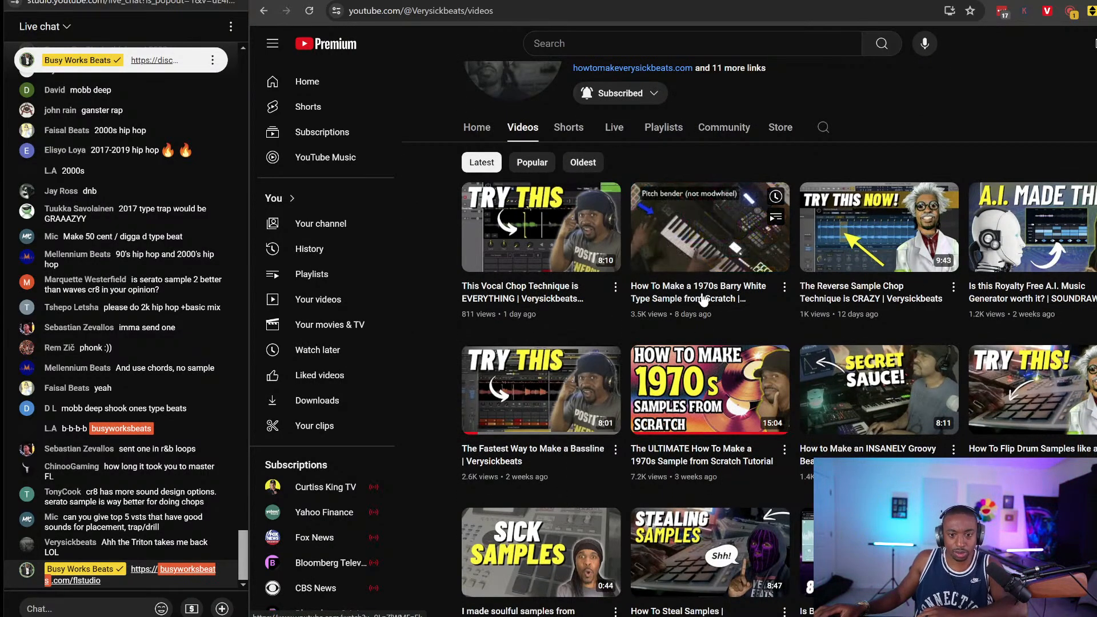
scroll(703, 457, down, 1)
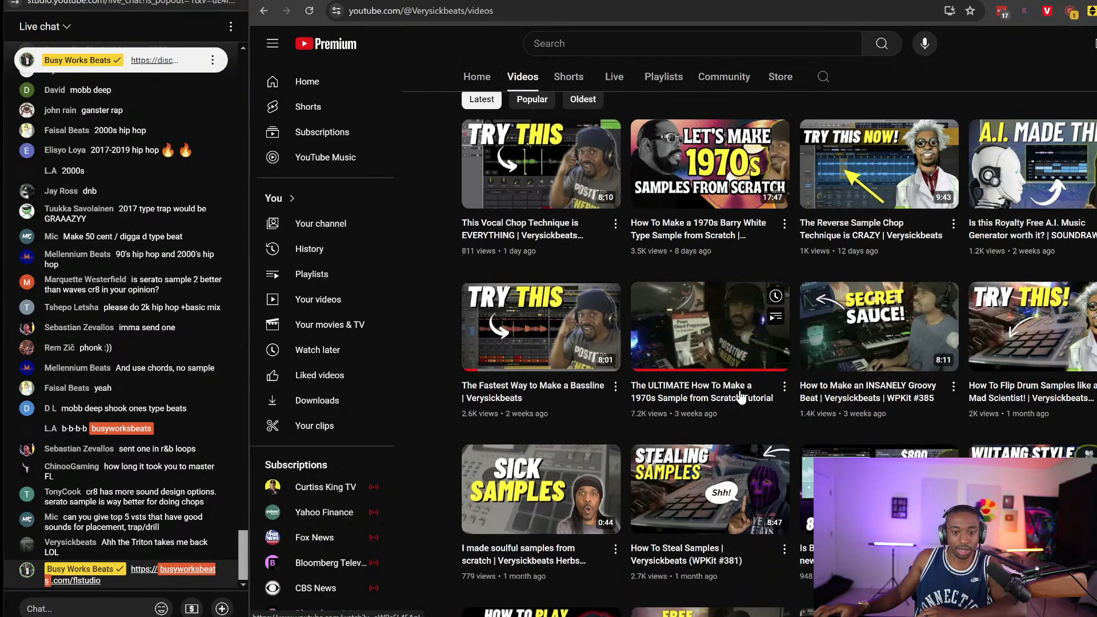
click(785, 387)
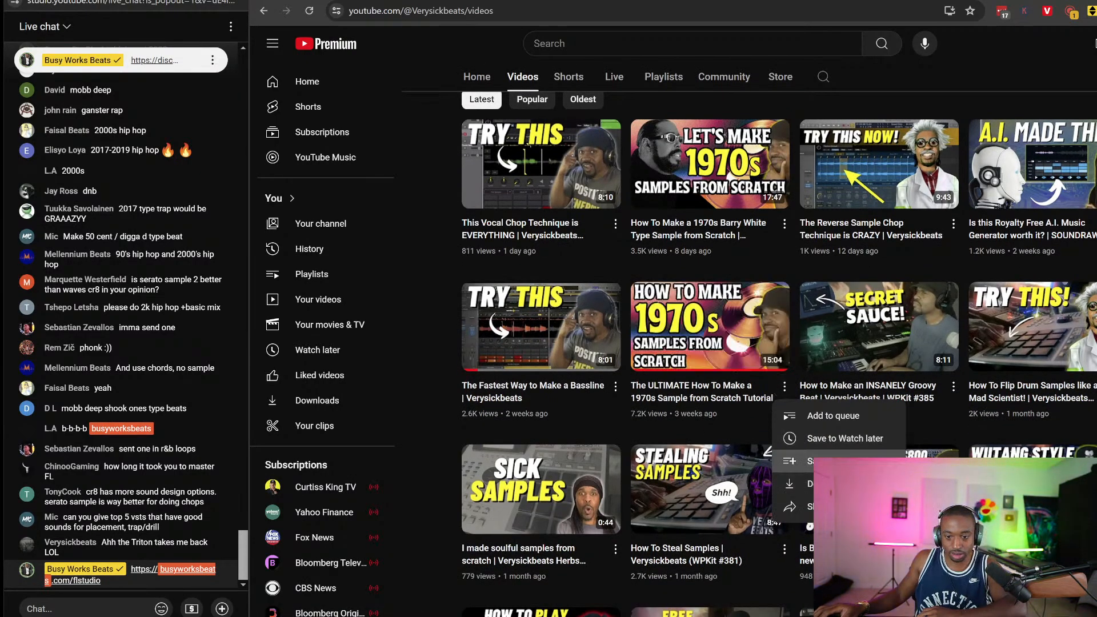
click(823, 507)
click(849, 398)
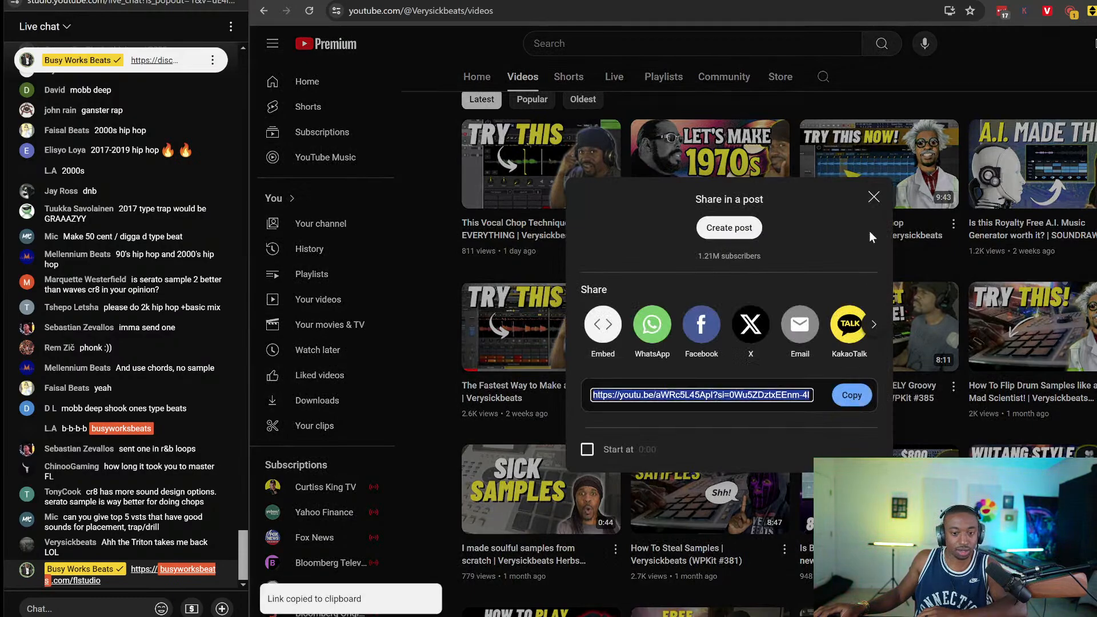
click(874, 197)
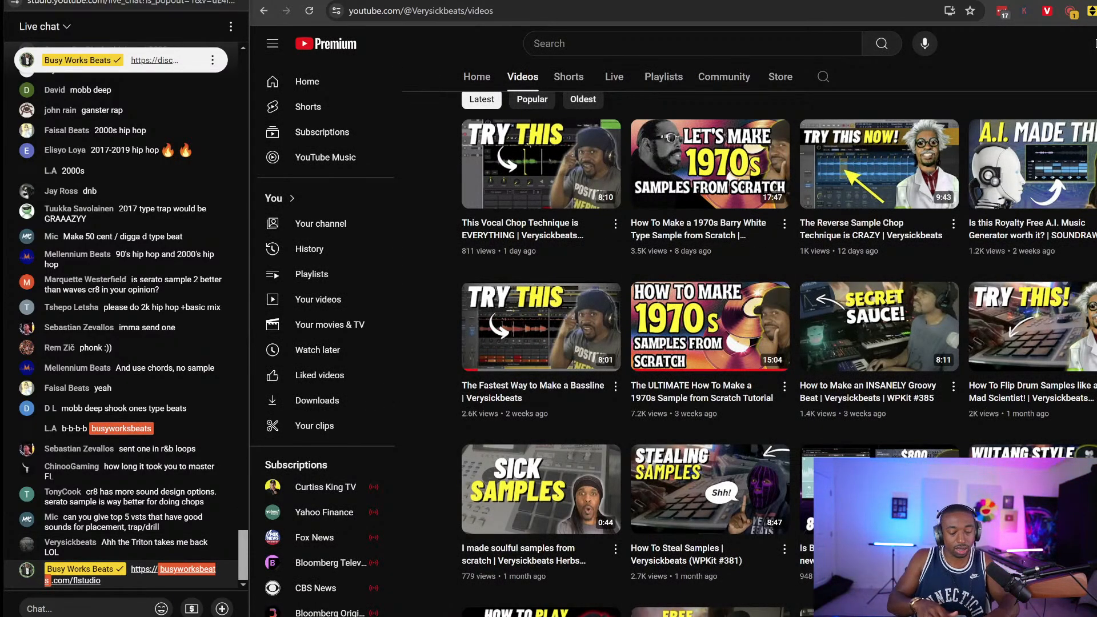
Post 'VerySickBeats - ' with the pasted video link in live chat, then open that tutorial
text(Ver)
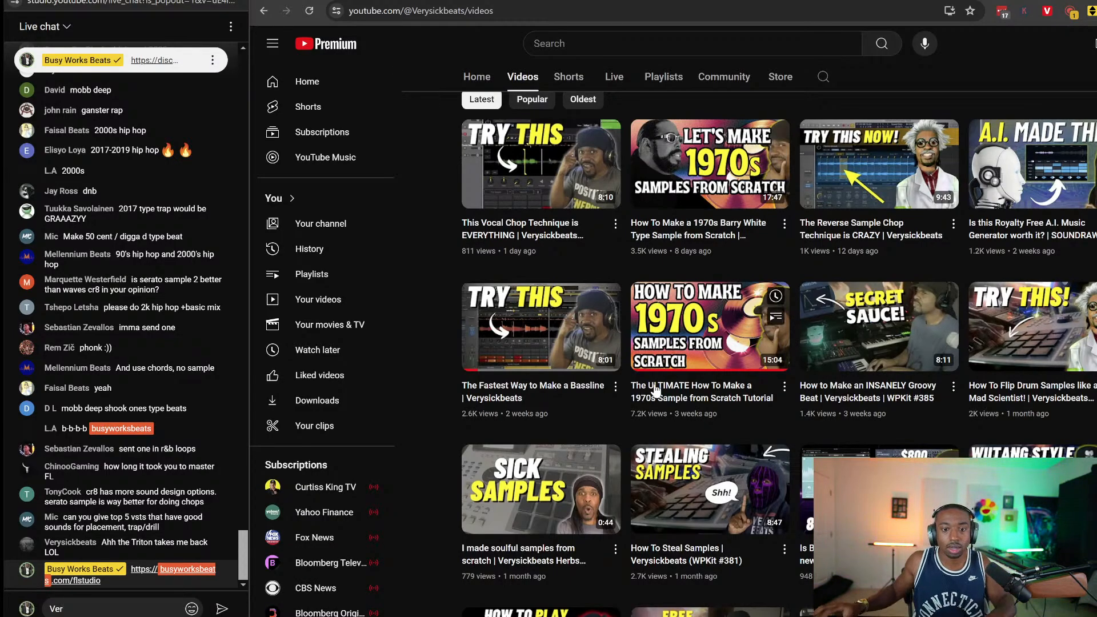
scroll(655, 388, up, 4)
text(y)
scroll(629, 394, down, 3)
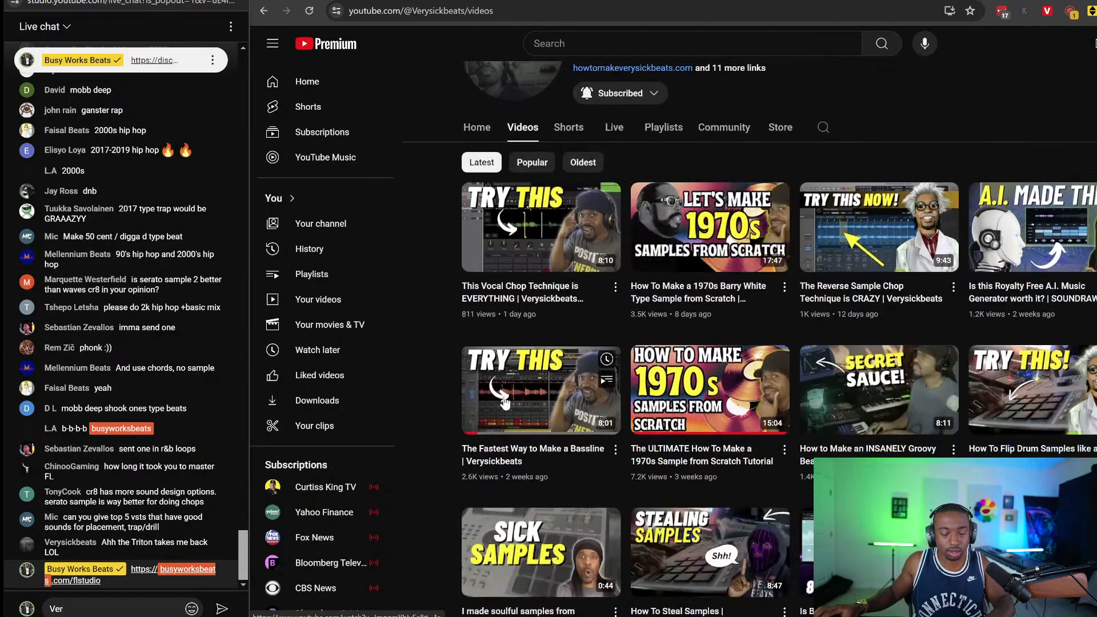
text(SickBeats -)
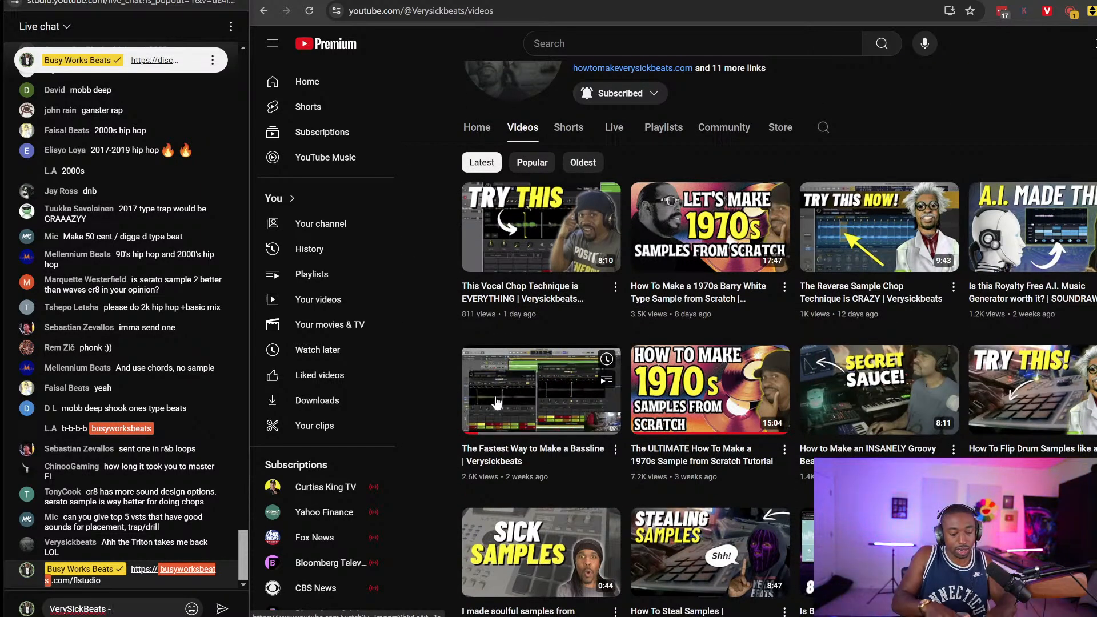
key(ctrl+v)
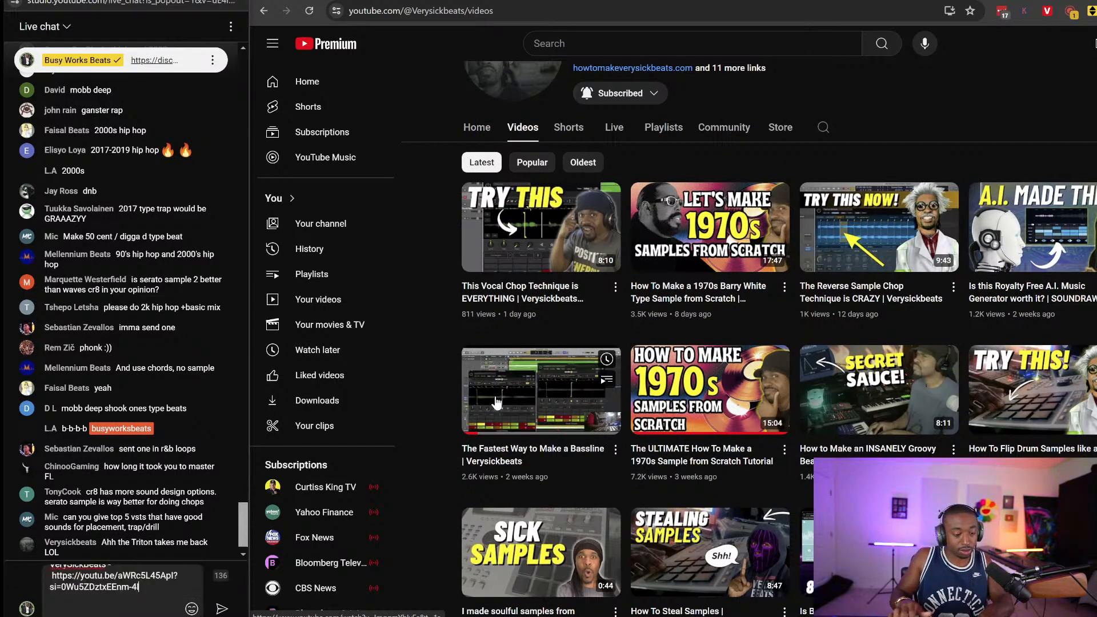
key(Return)
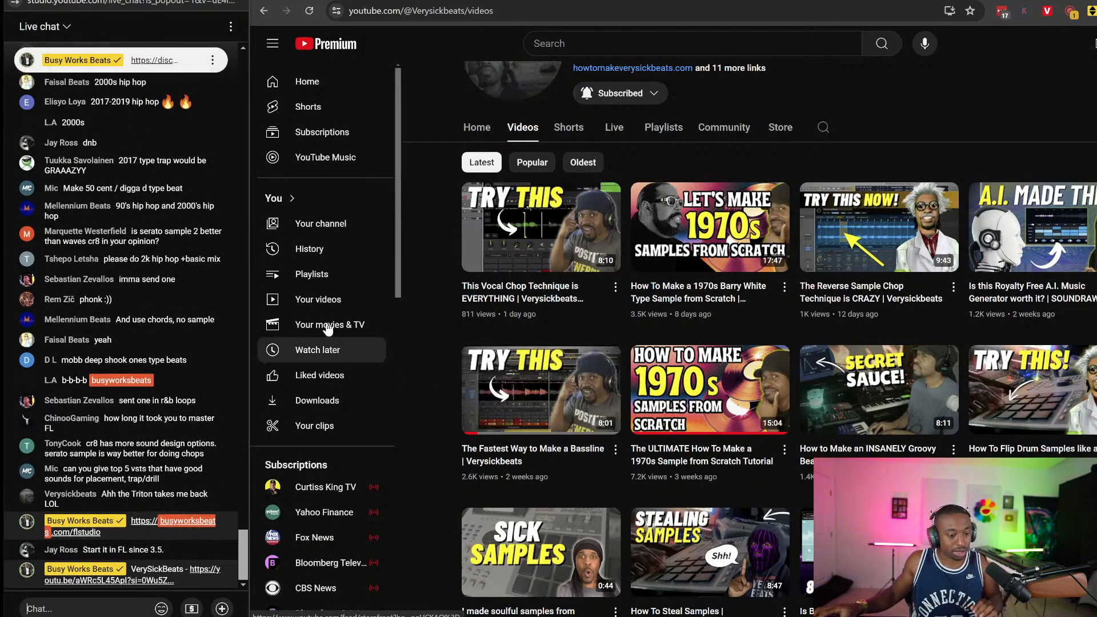
right_click(716, 388)
click(749, 439)
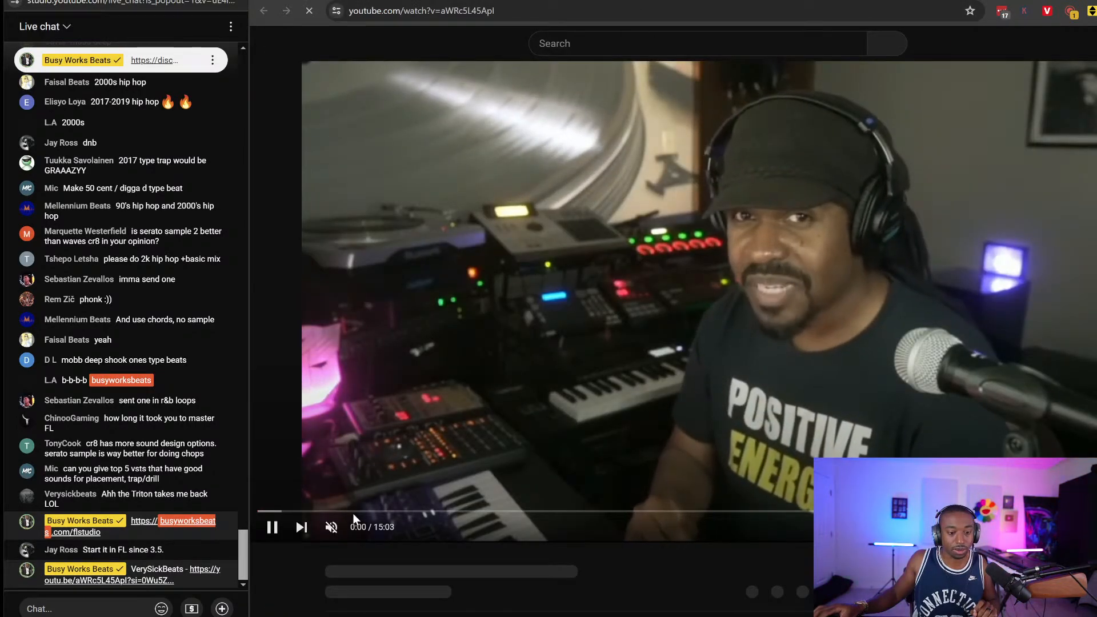
Unmute the tutorial and jump to around 13:15, then the 13:54 flip sample section
click(336, 521)
click(334, 539)
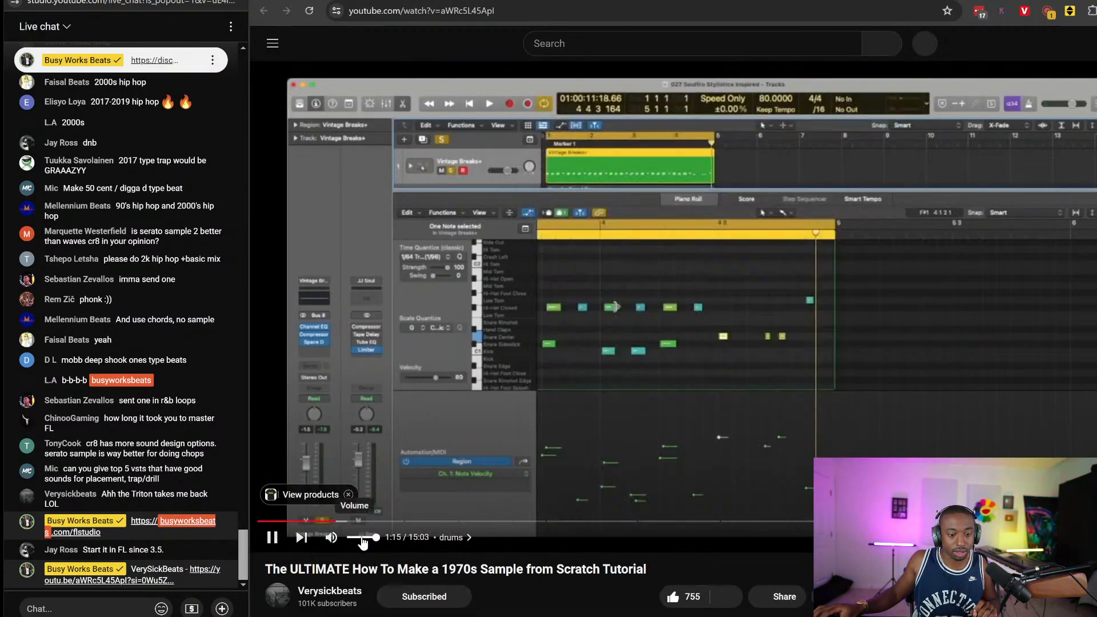
click(1088, 521)
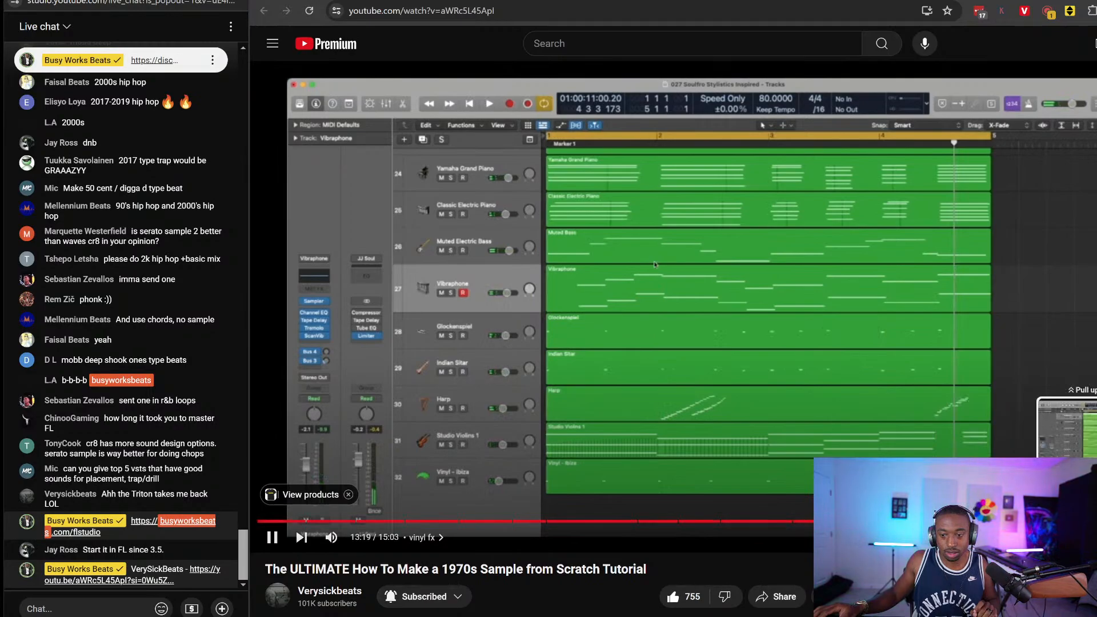
click(773, 390)
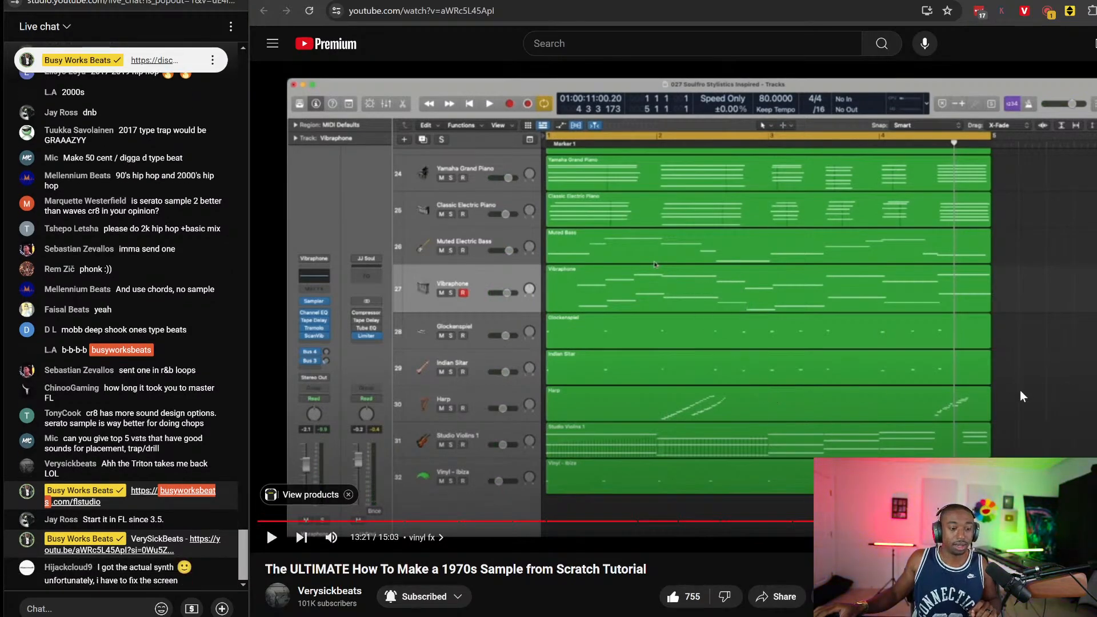
click(1063, 521)
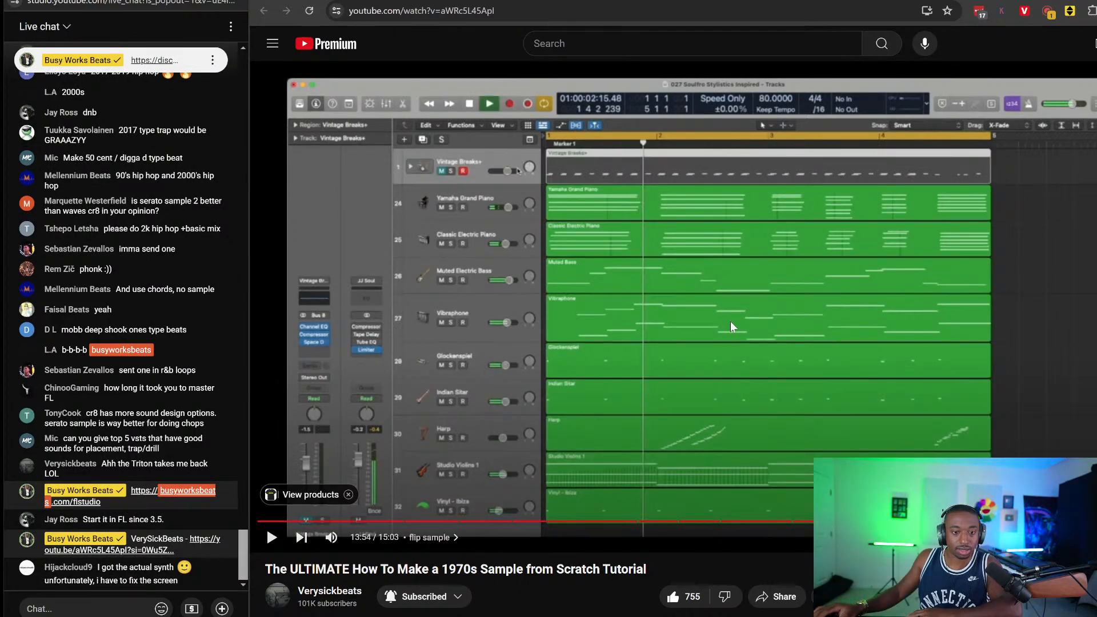
click(731, 321)
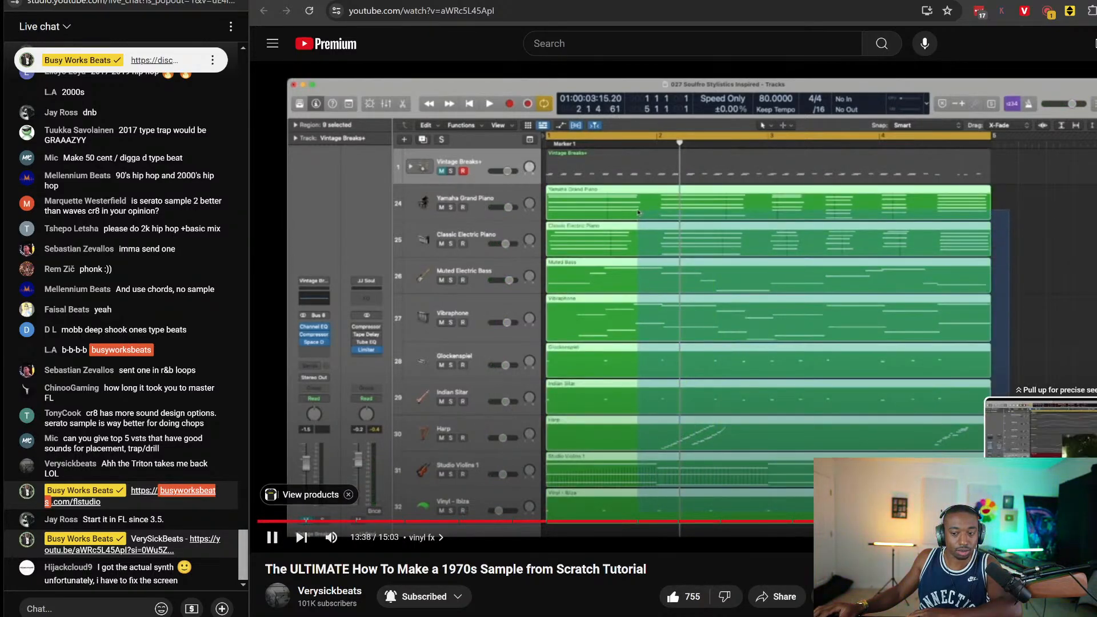
Rewind to 12:59, pause at 13:13, and return to the channel's video list
click(994, 521)
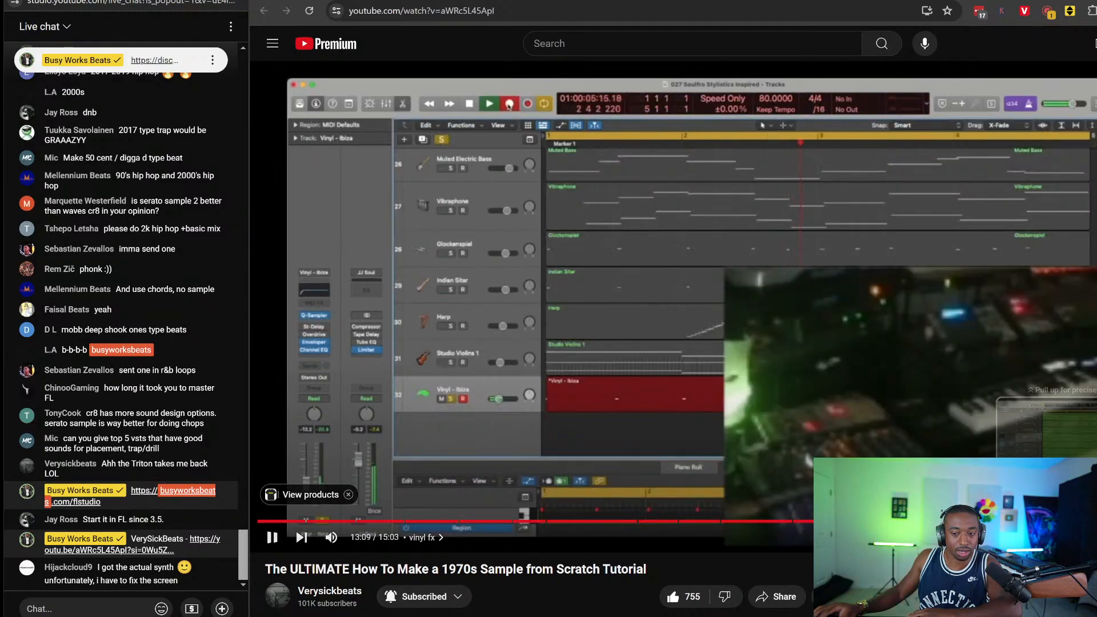
key(l)
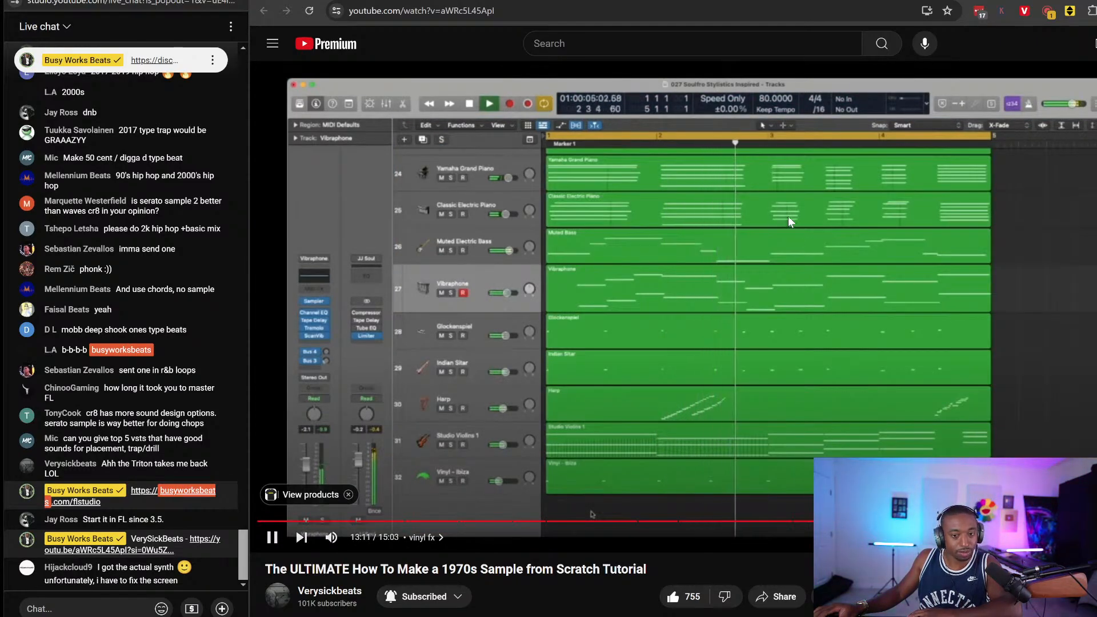
click(709, 194)
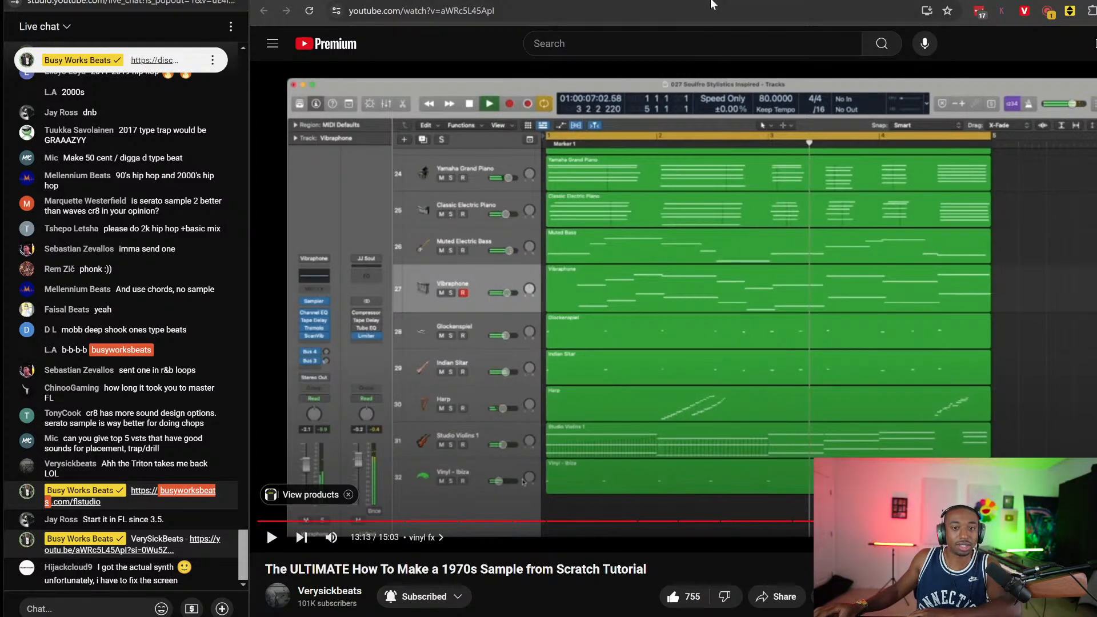
key(alt+Left)
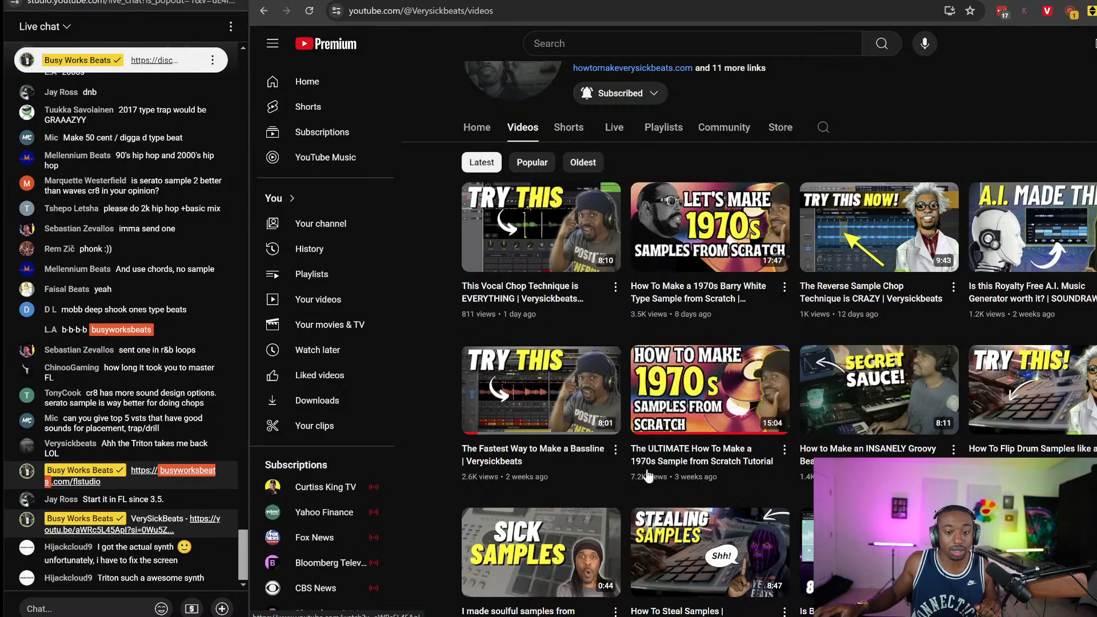
Scroll through the Verysickbeats Videos grid, then switch back to FL Studio's Triton window
scroll(789, 269, up, 2)
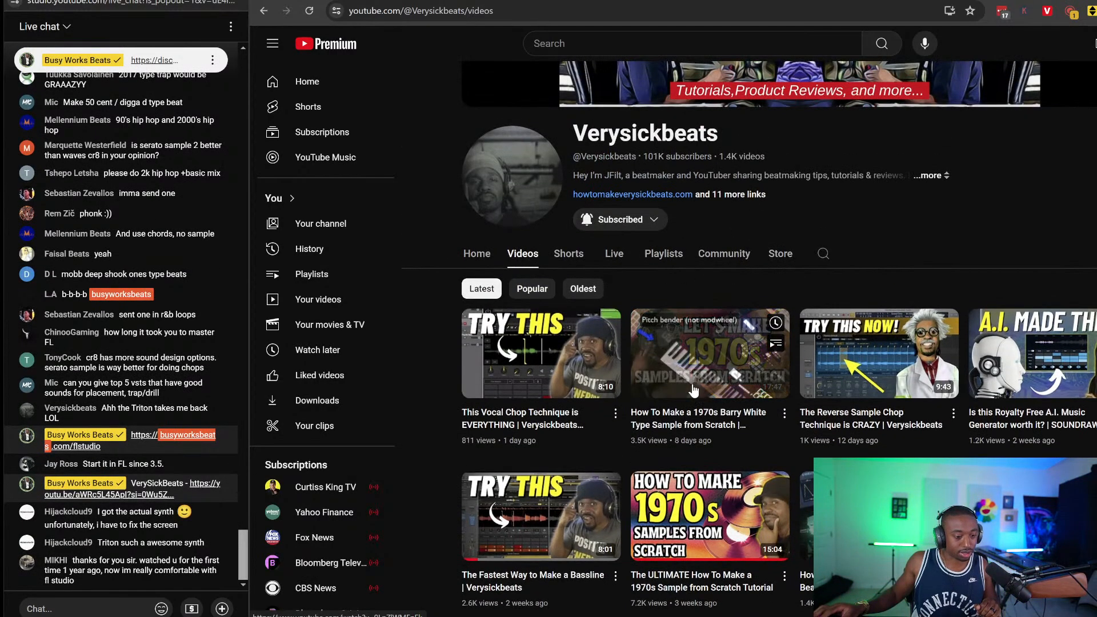
scroll(692, 343, down, 2)
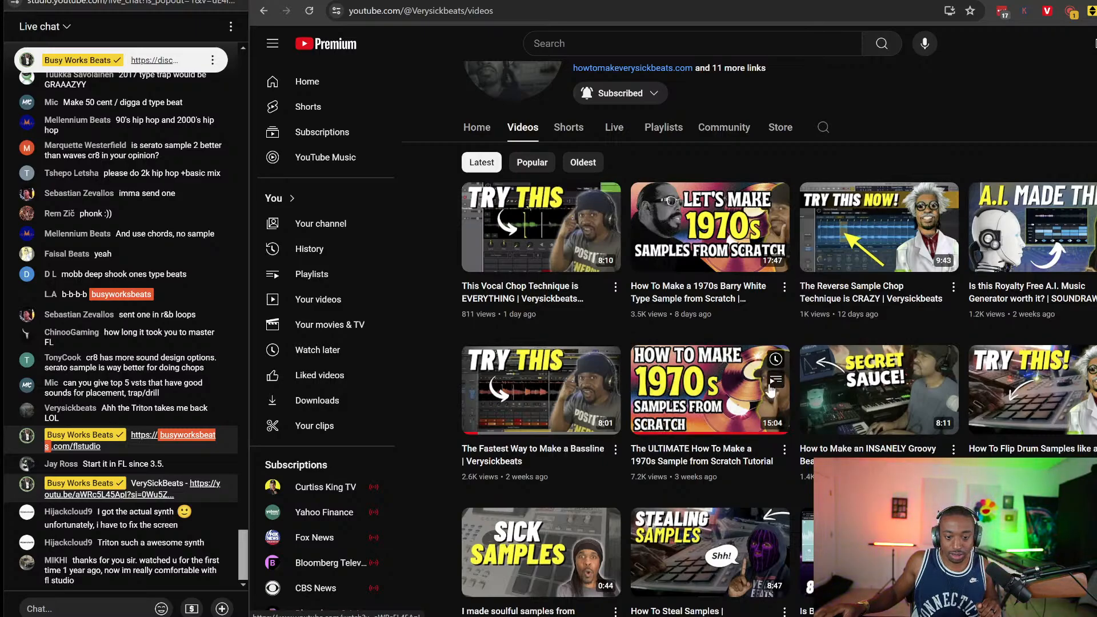
scroll(858, 372, down, 2)
scroll(1063, 333, down, 1)
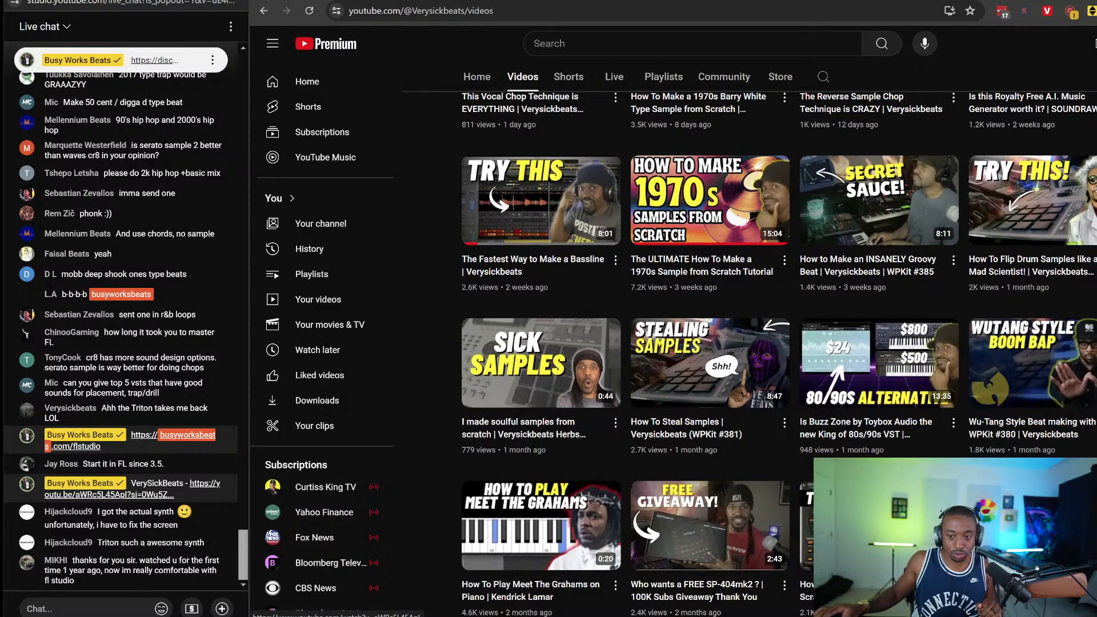
scroll(779, 355, down, 3)
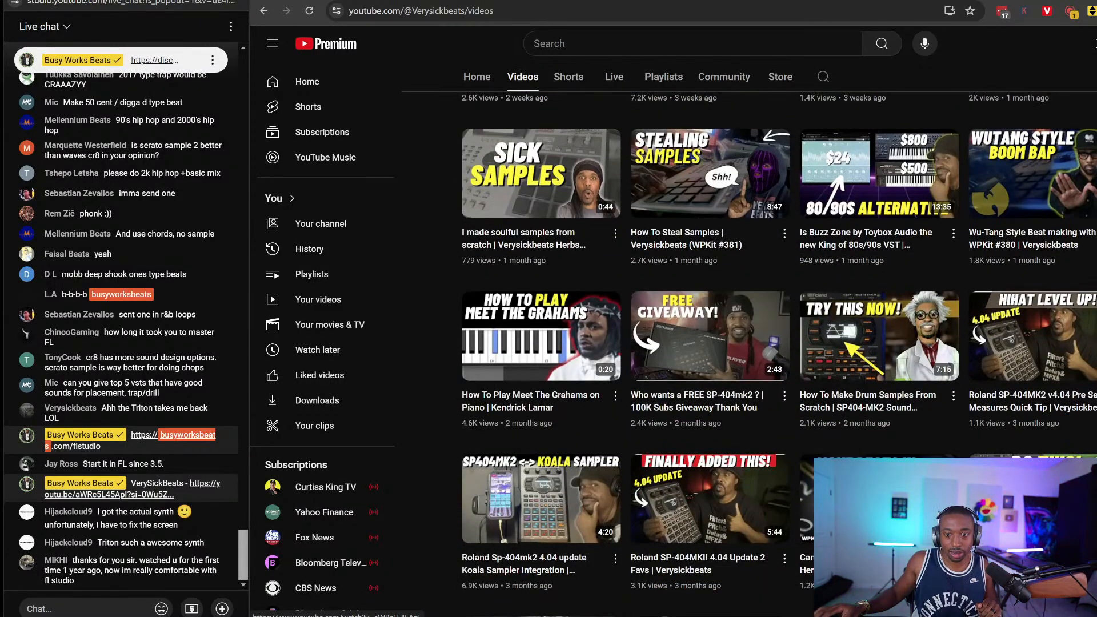
scroll(743, 343, down, 5)
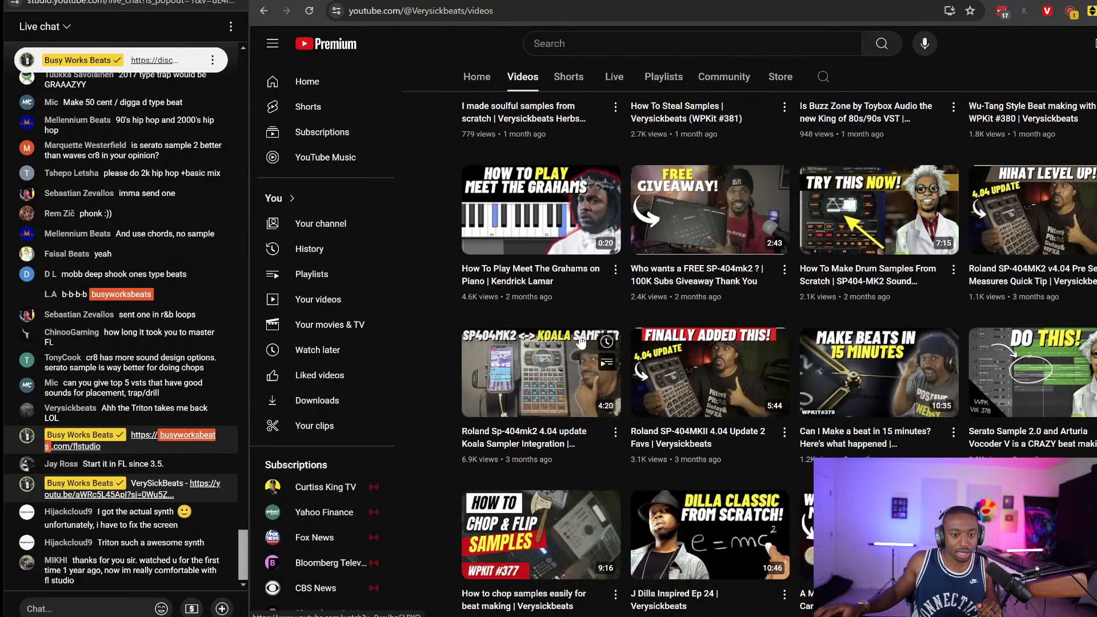
scroll(628, 331, up, 15)
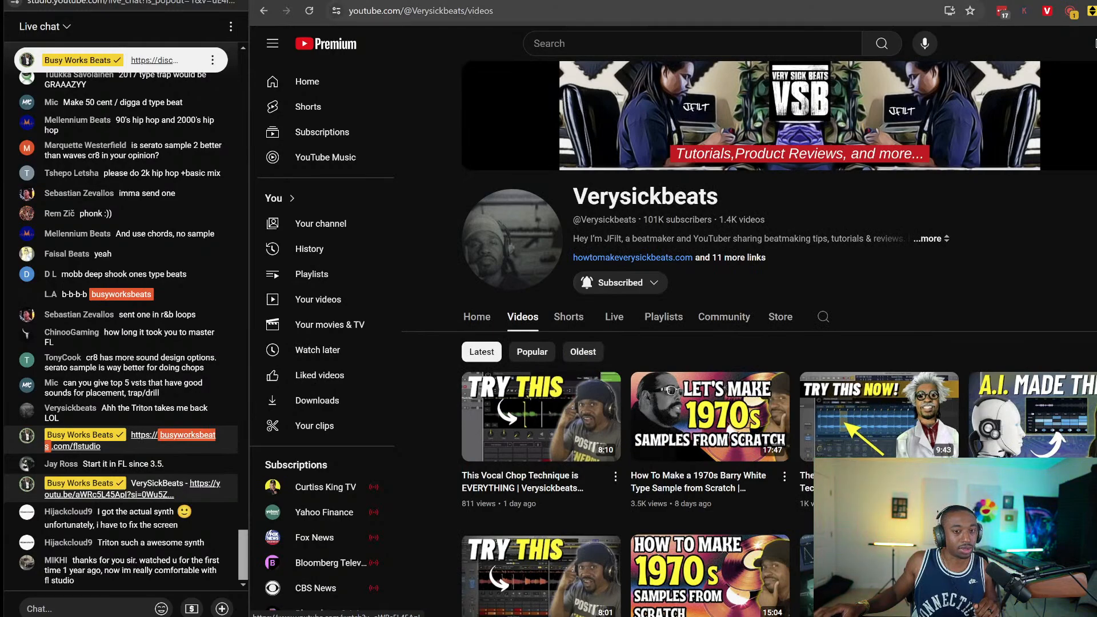
key(ctrl+Tab)
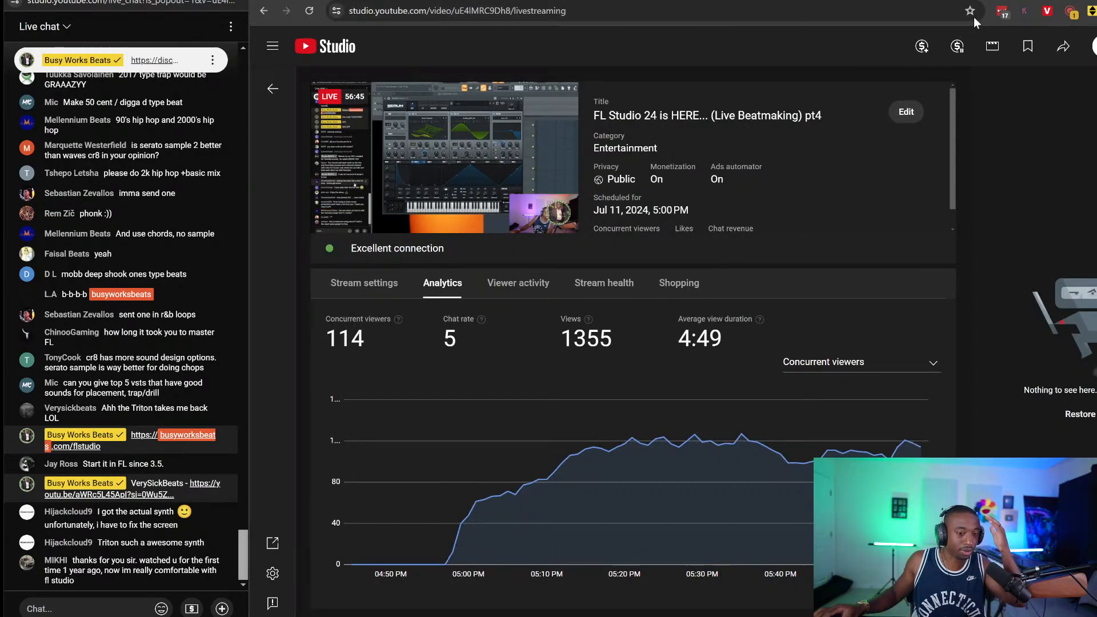
key(alt+Tab)
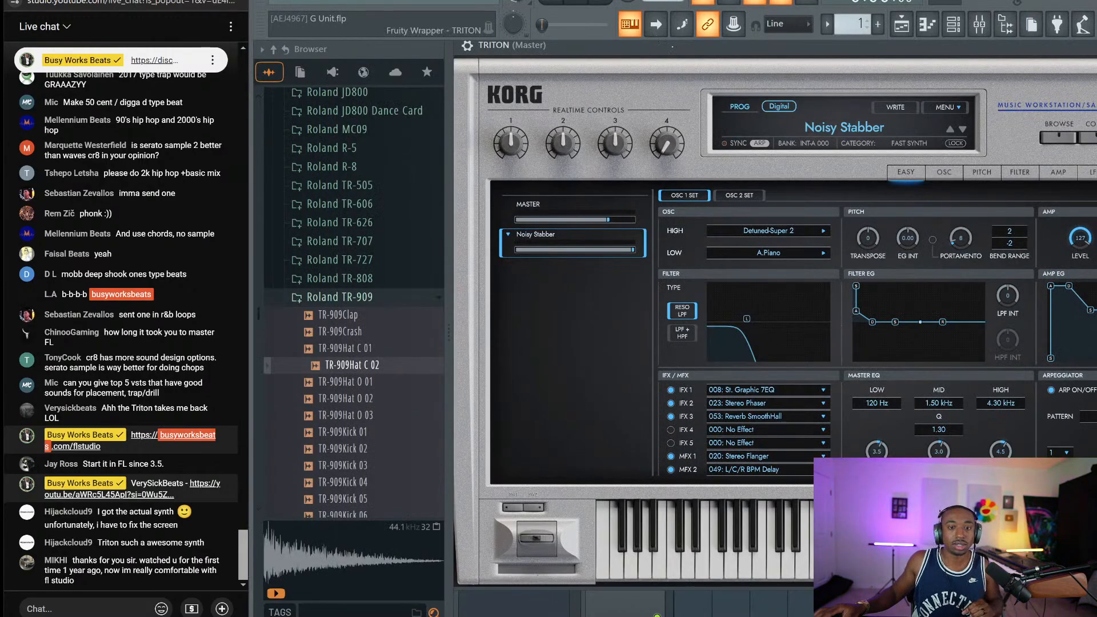
Reposition the Triton window and load Acoustic Piano from the KEYBOARD category
mouse_move(572, 45)
mouse_down()
mouse_move(543, 45)
mouse_move(567, 50)
mouse_up()
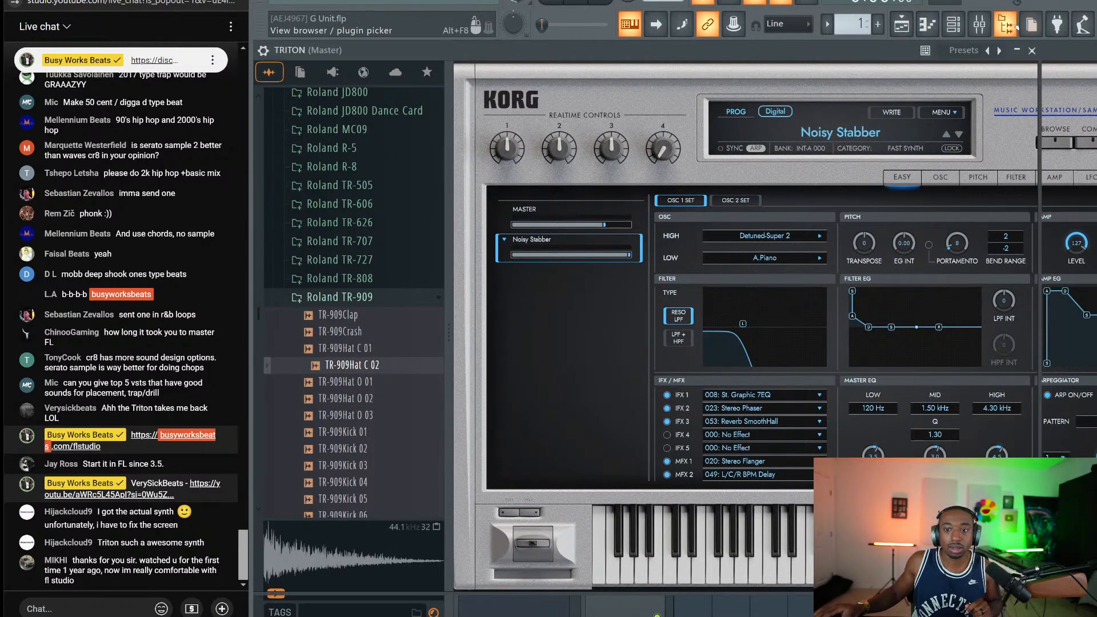
click(1006, 24)
drag(803, 62, 821, 64)
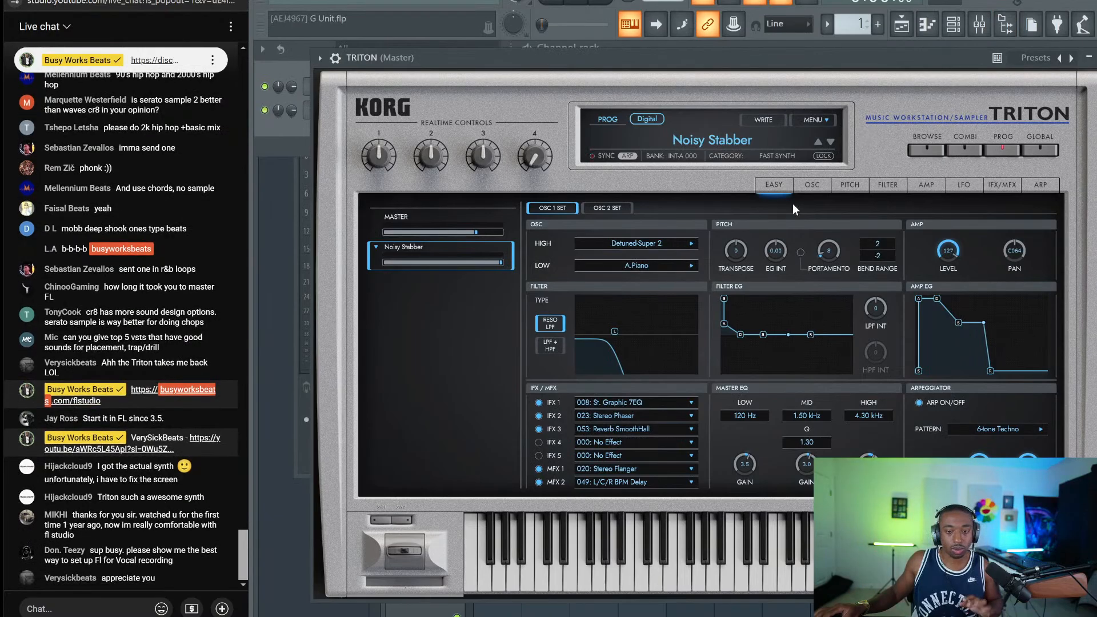
click(921, 151)
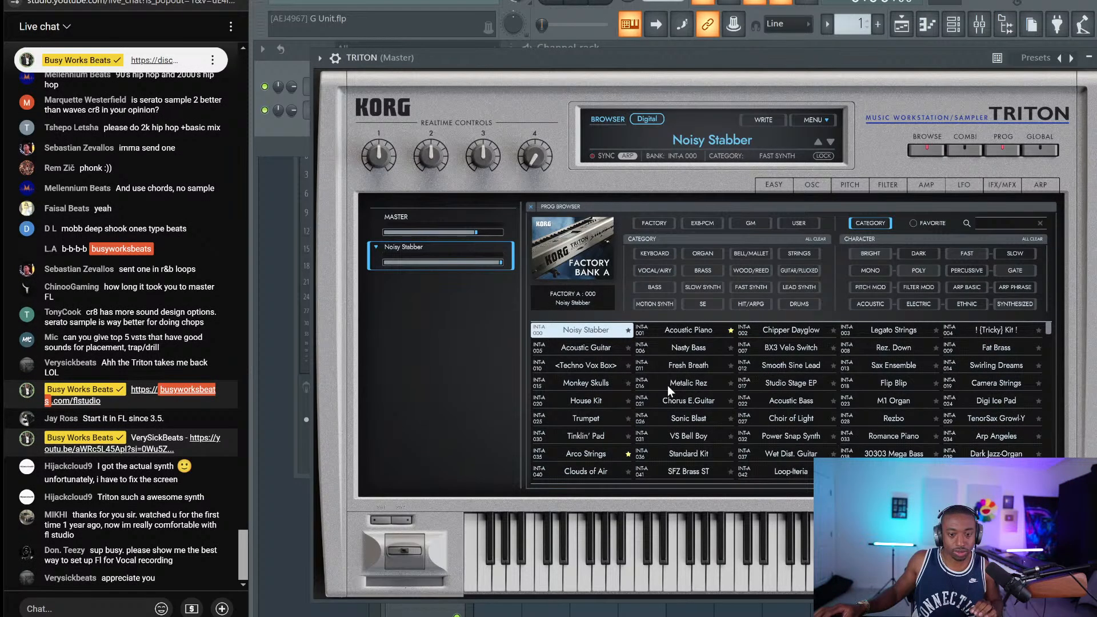
click(655, 253)
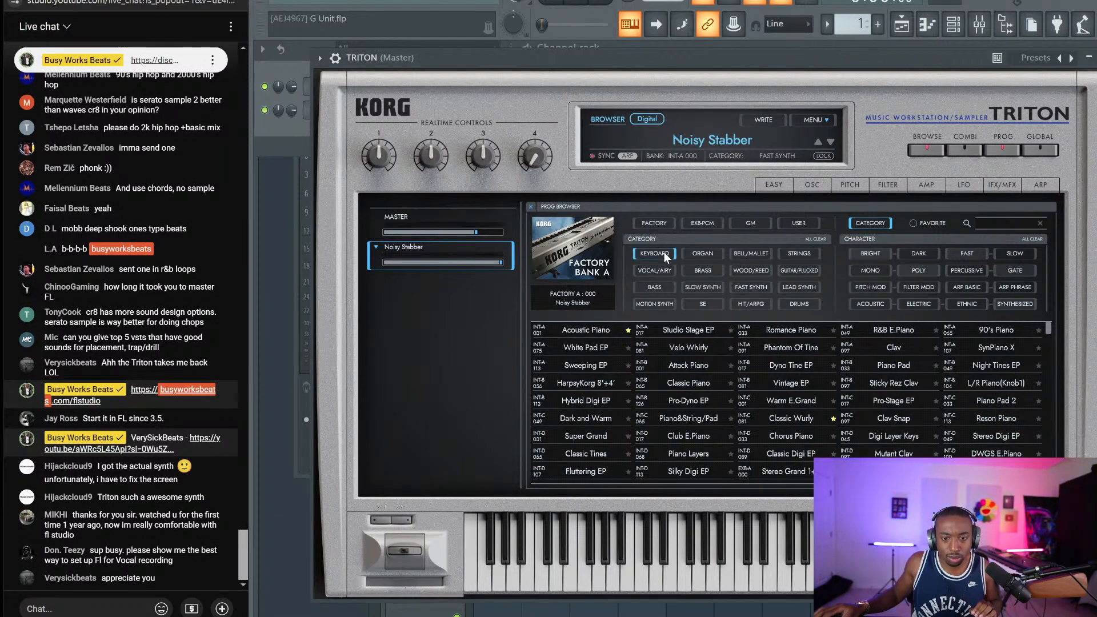
click(609, 335)
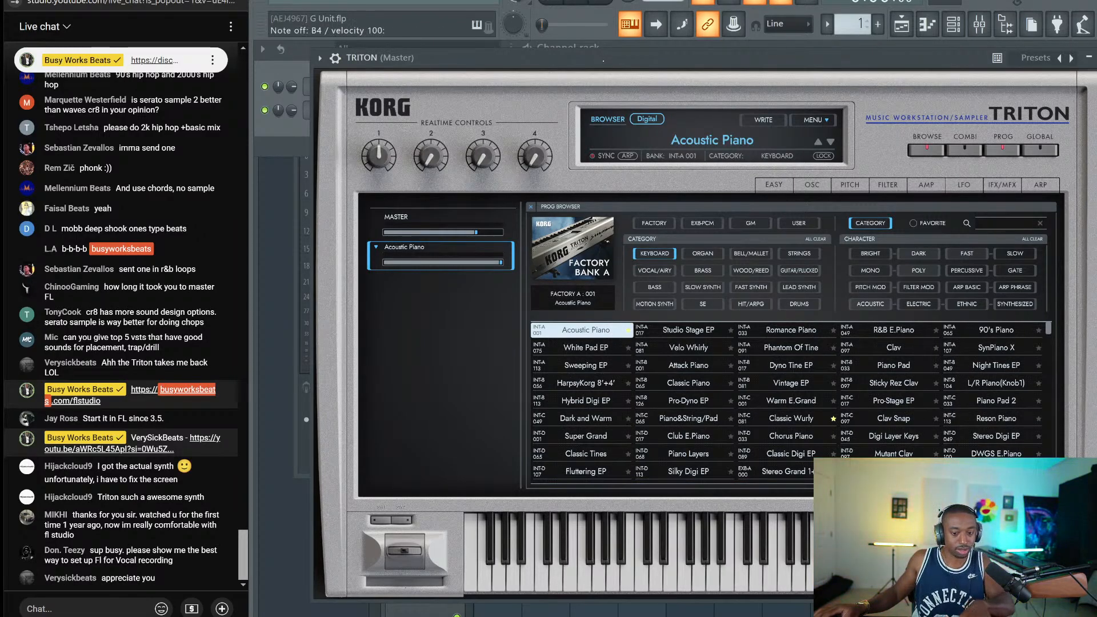
key(Escape)
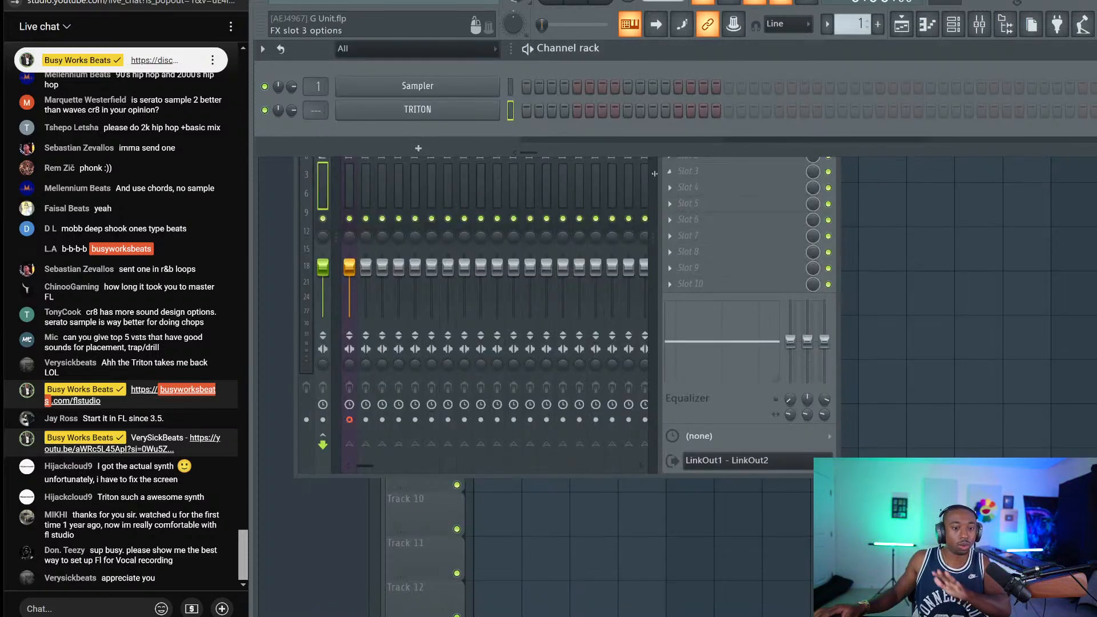
Reopen the Triton and look through its edit pages
scroll(315, 109, up, 2)
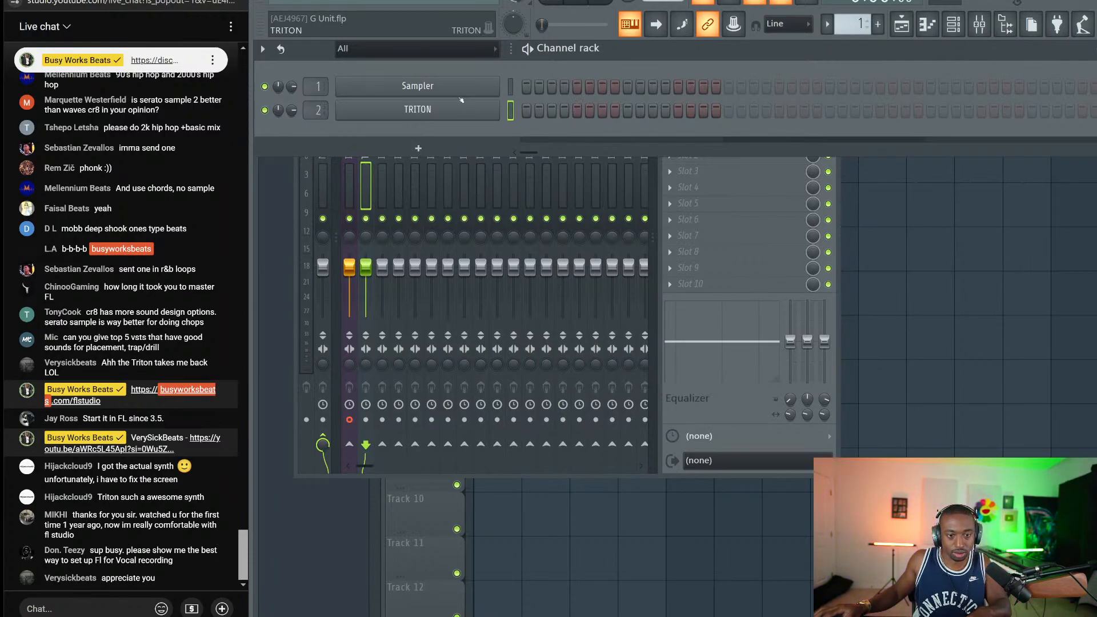
click(417, 109)
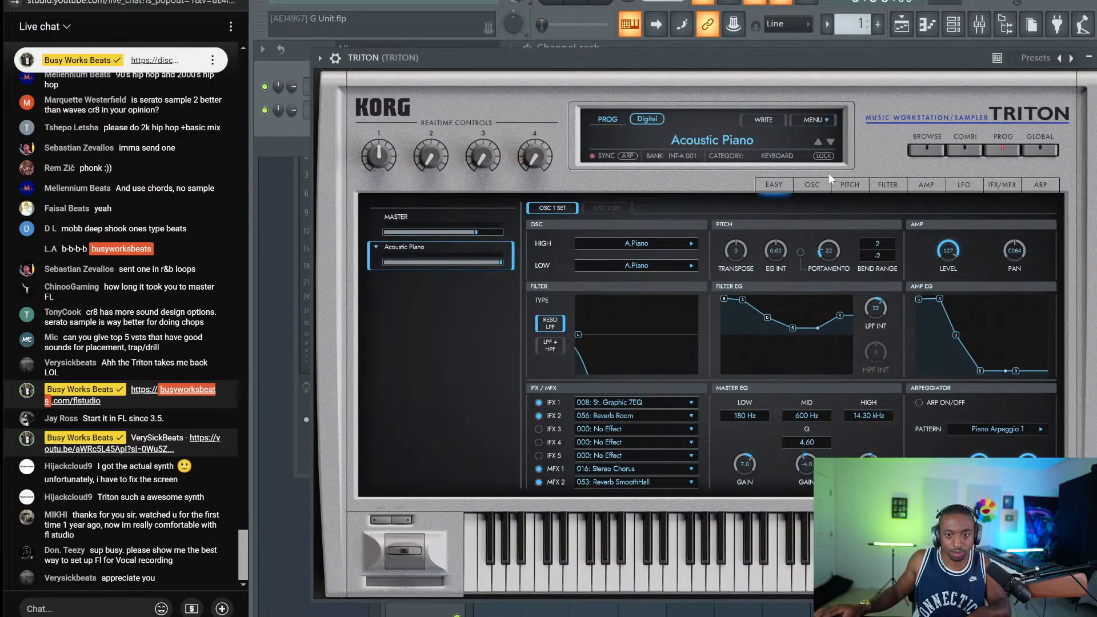
click(818, 185)
click(774, 185)
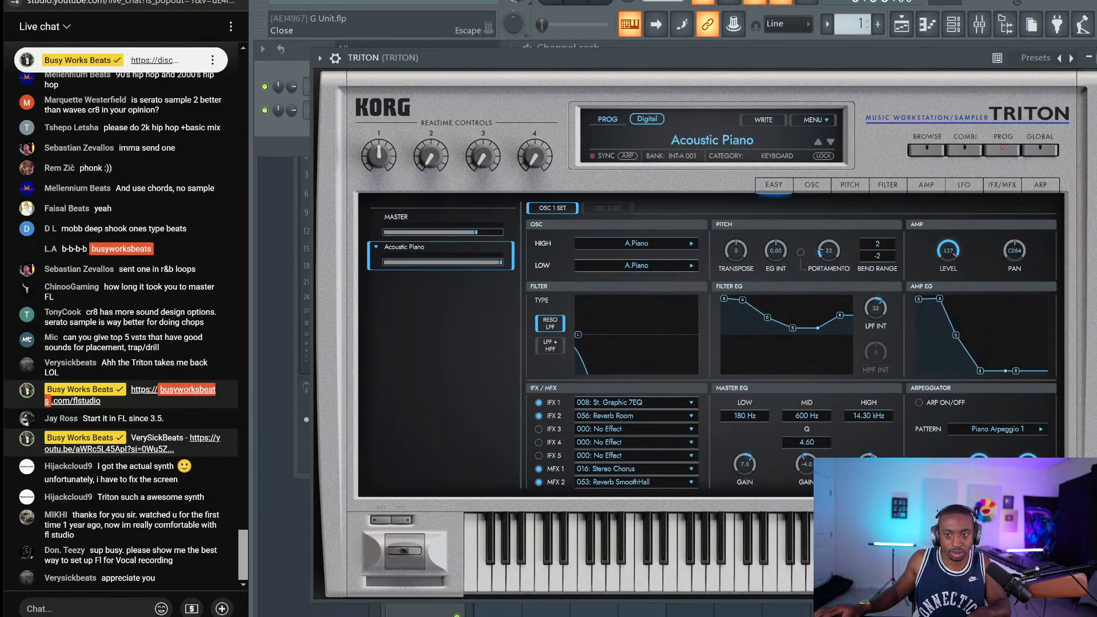
key(Escape)
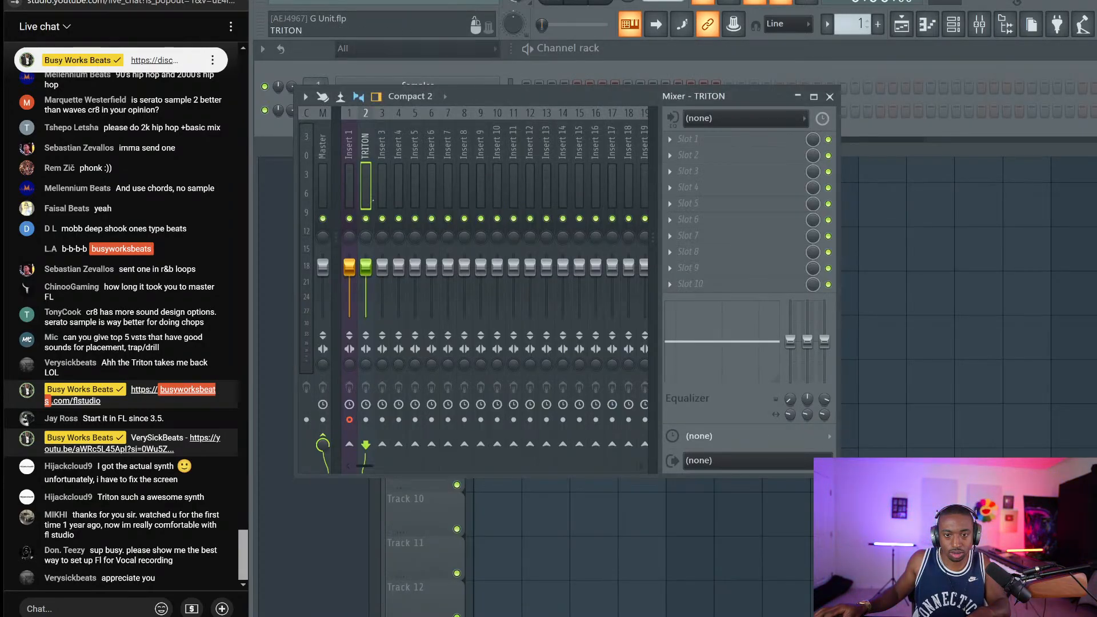
Reopen the Triton from the channel list and filter its preset browser to KEYBOARD
click(323, 183)
click(682, 69)
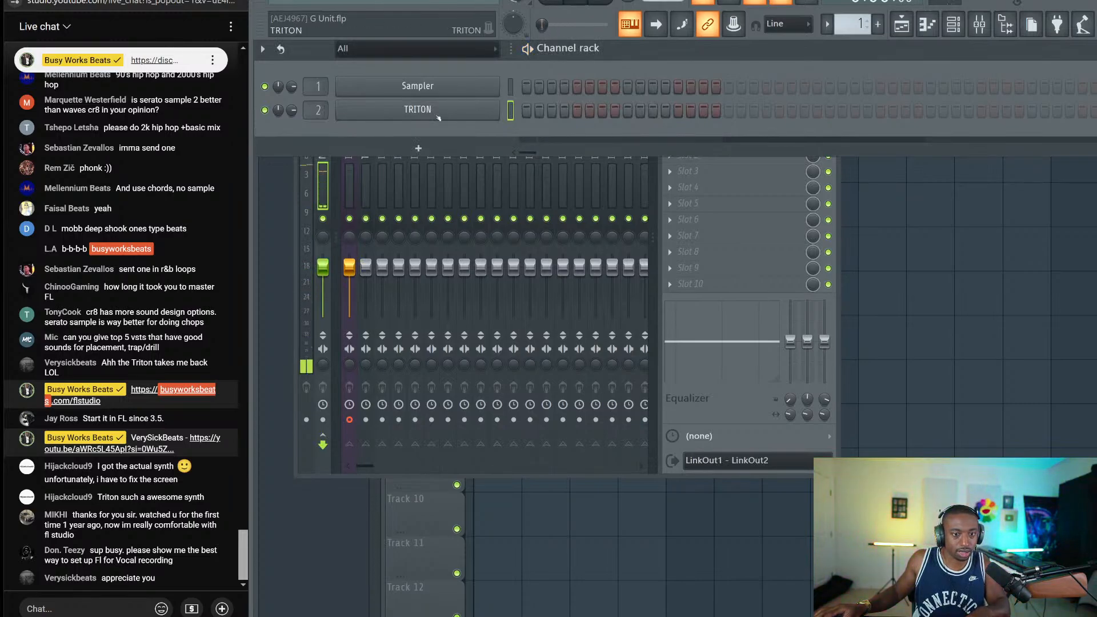
click(437, 114)
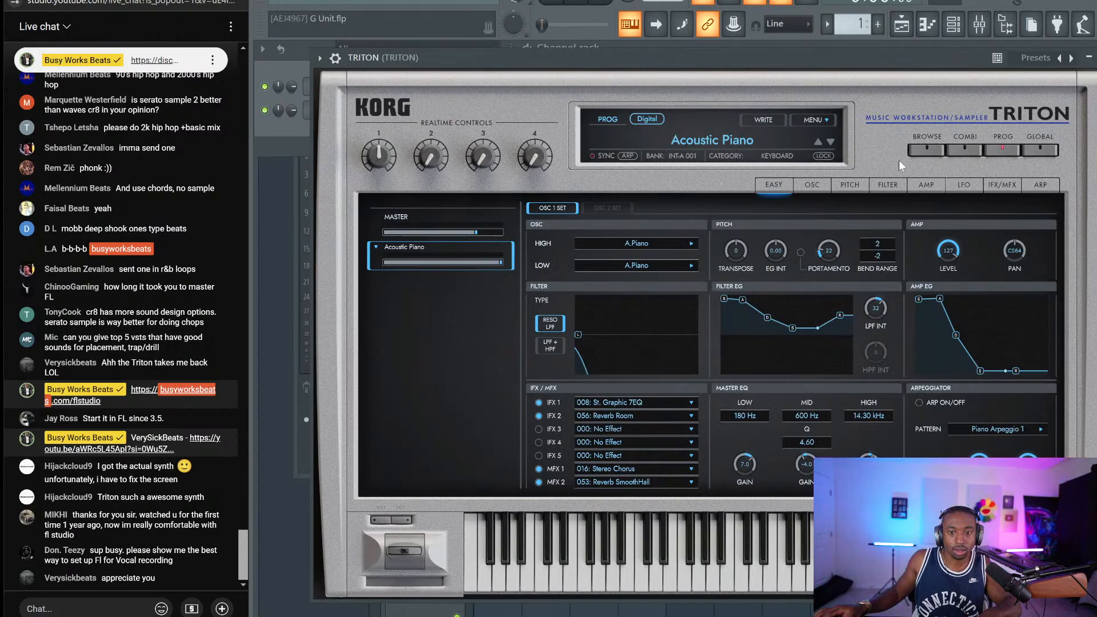
click(926, 149)
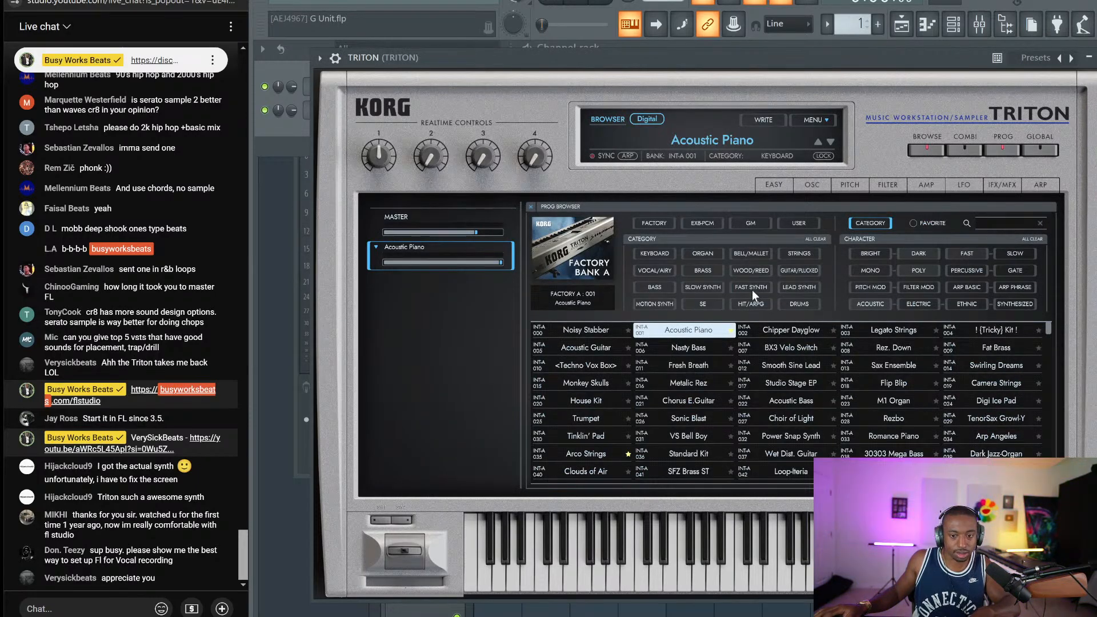
click(670, 254)
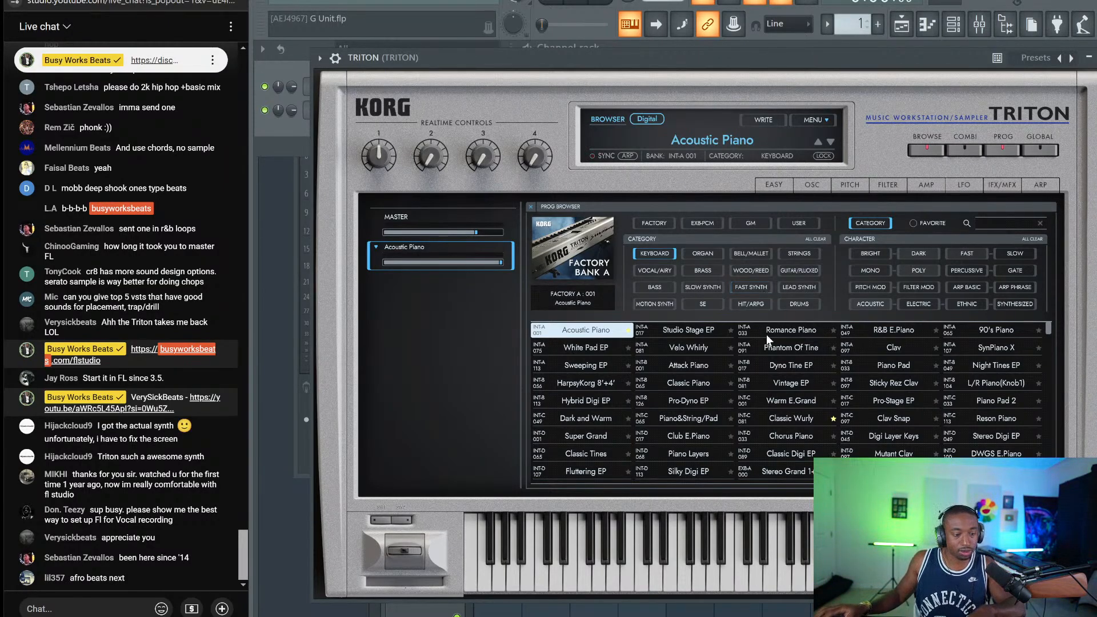
Load the Classic Wurly preset on the Triton and play a test note
click(783, 330)
double_click(791, 417)
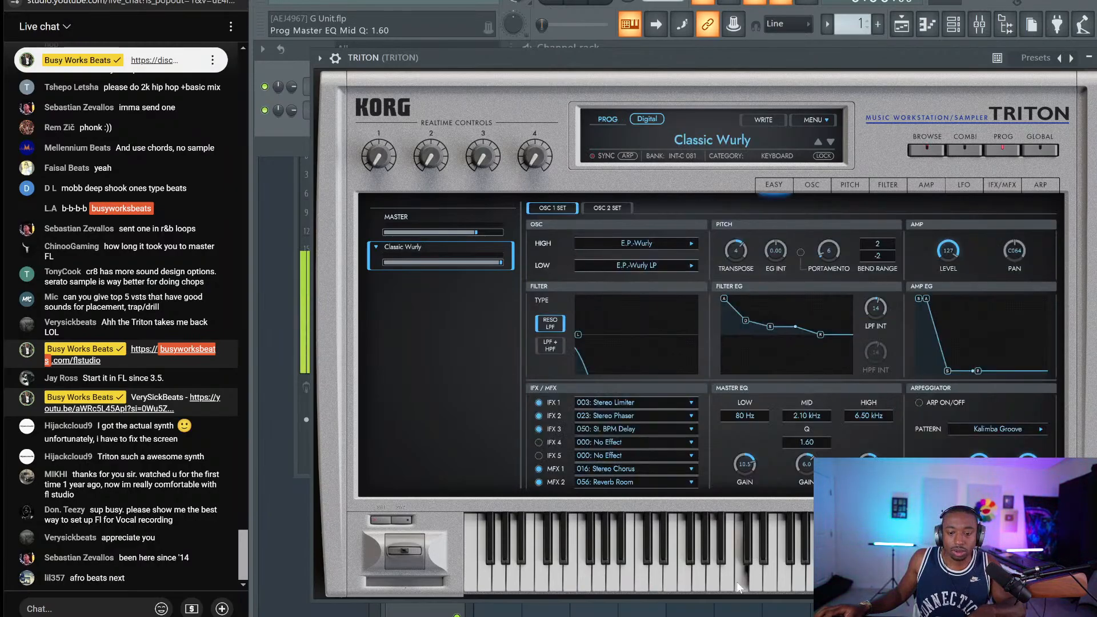
click(920, 152)
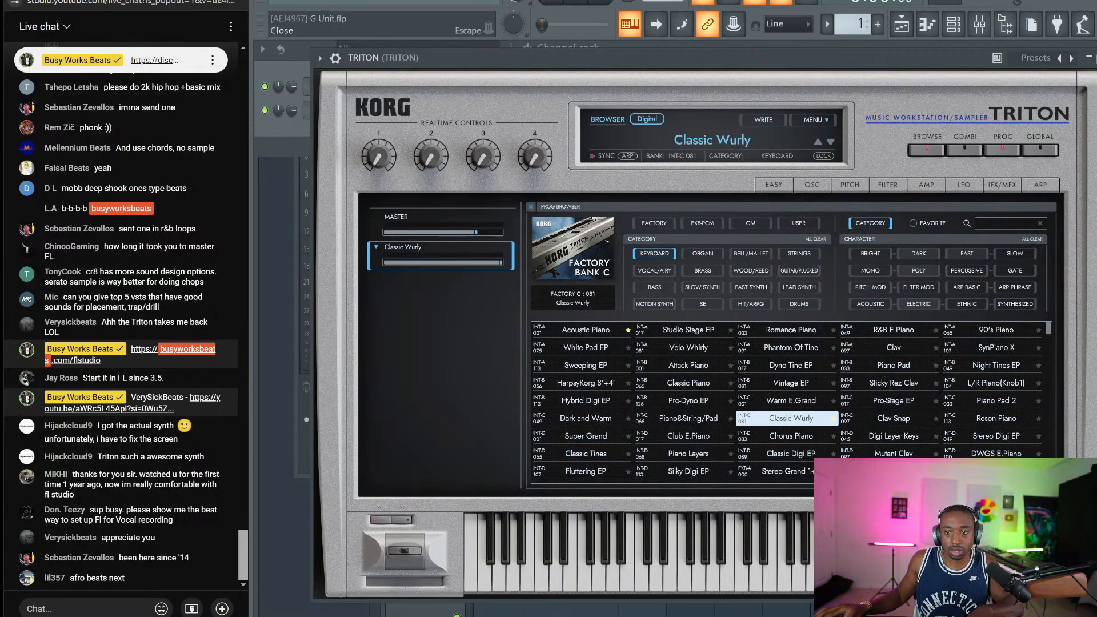
key(Escape)
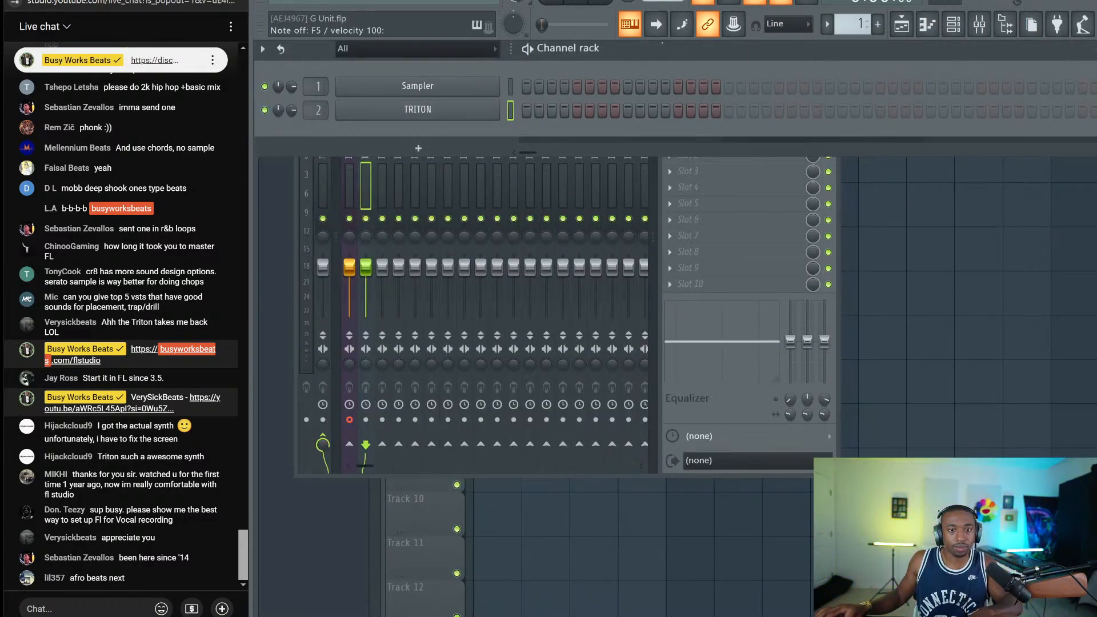
right_click(632, 28)
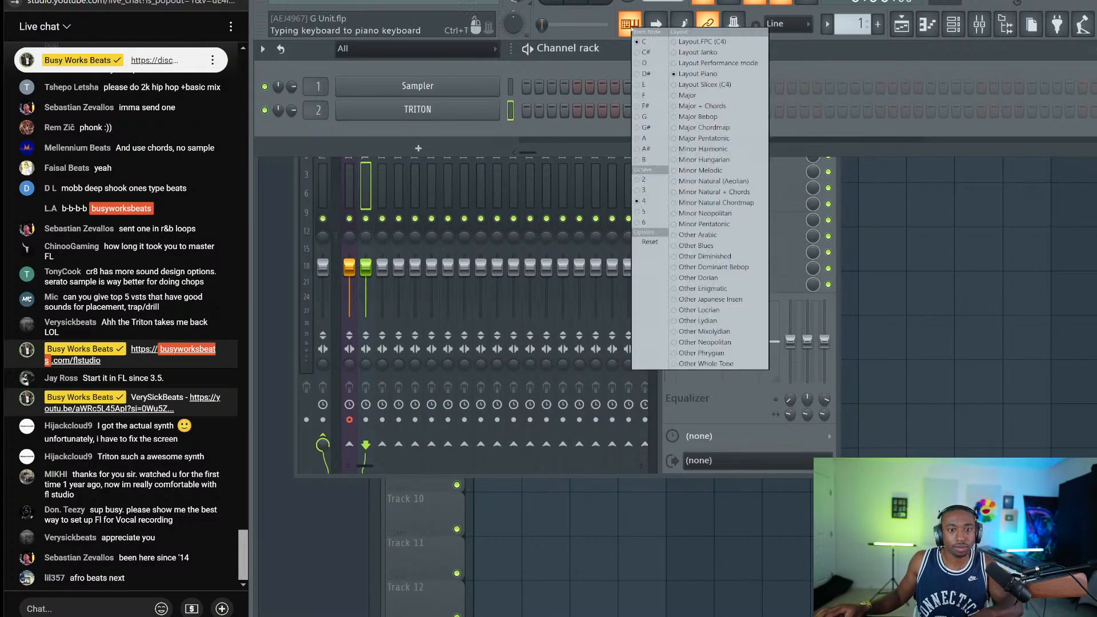
click(545, 115)
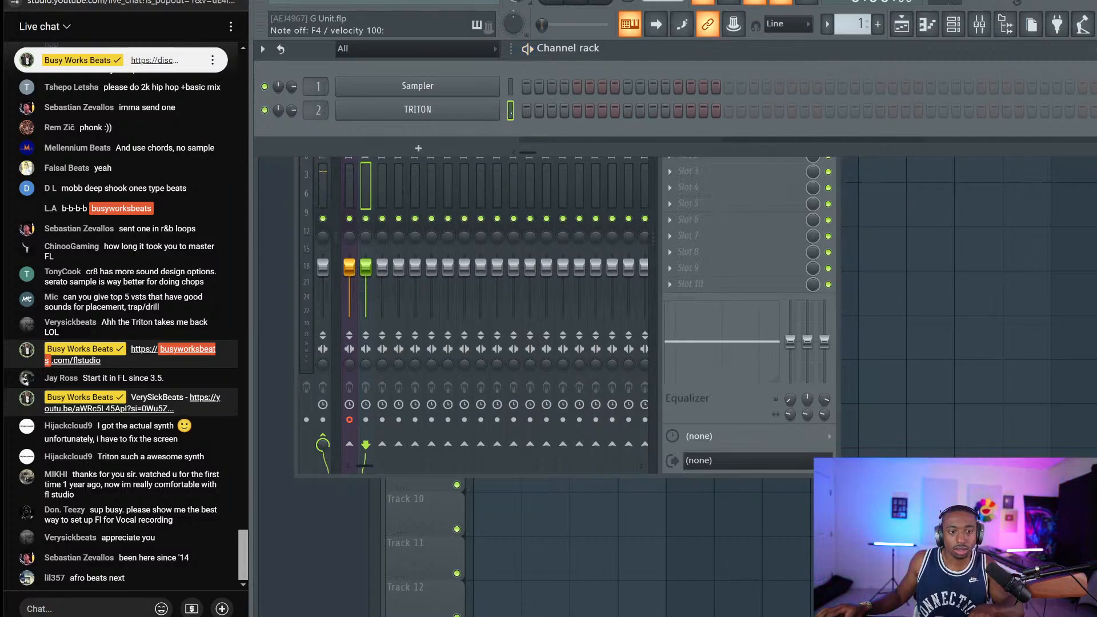
key(e)
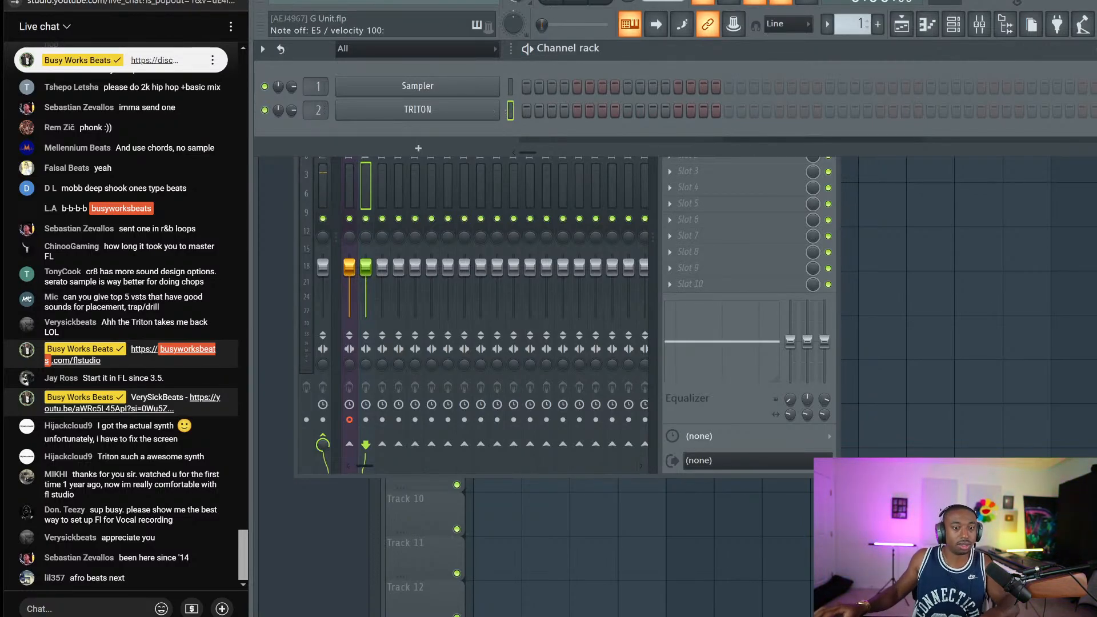
Delete the TRITON channel from the channel rack
right_click(498, 110)
click(526, 114)
key(r)
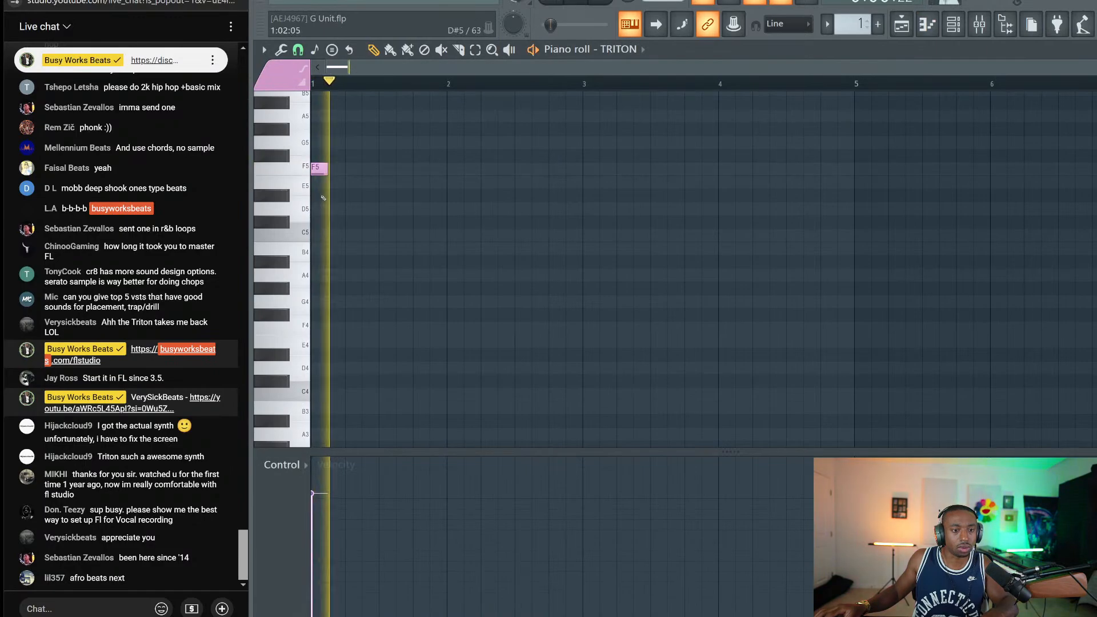
click(954, 24)
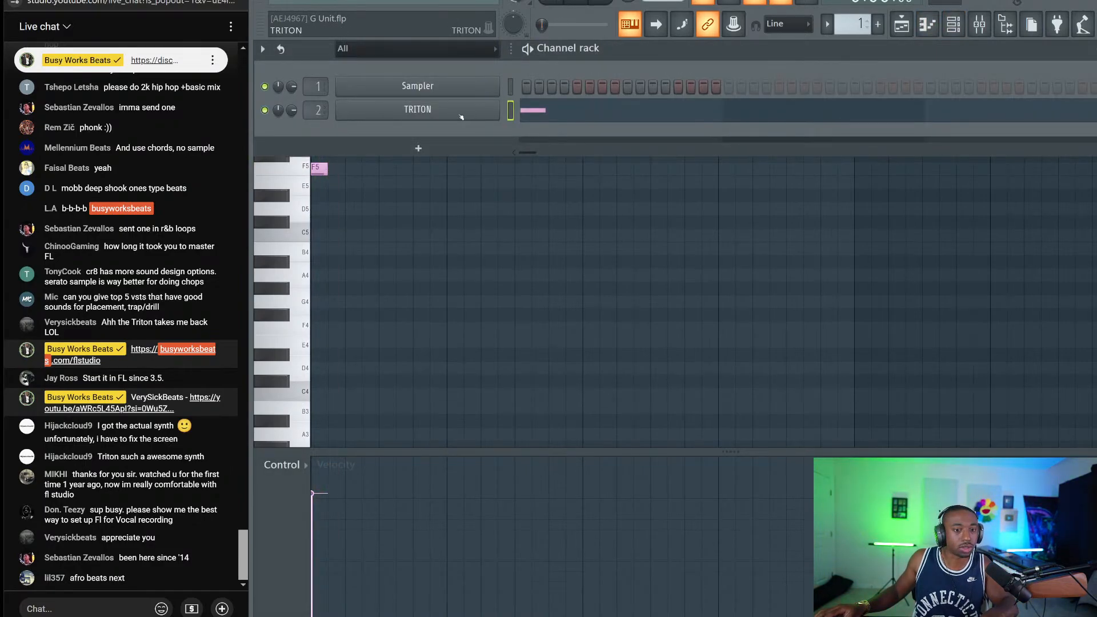
right_click(462, 117)
click(526, 183)
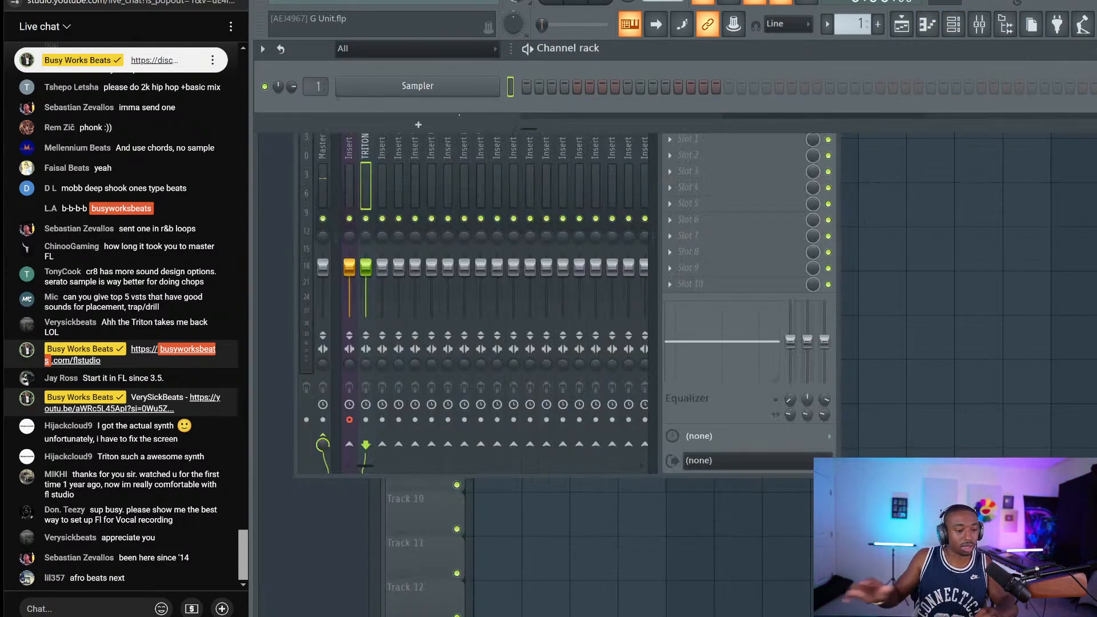
Route ASIO Link inputs 5 and 6 into mixer Insert 1, then close the mixer
click(349, 183)
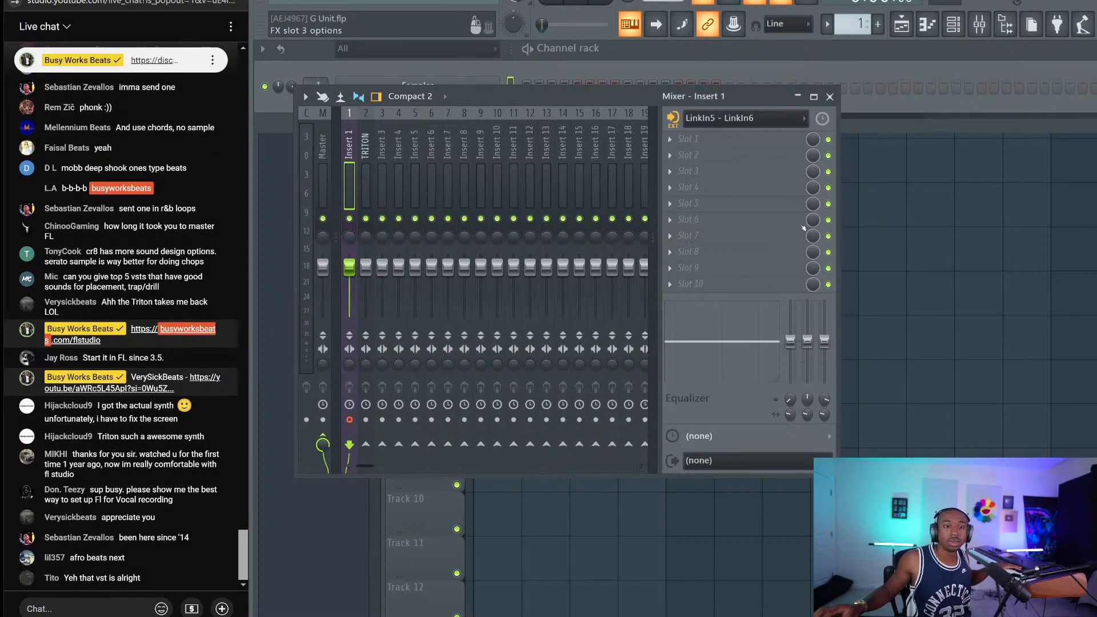
key(alt+Tab)
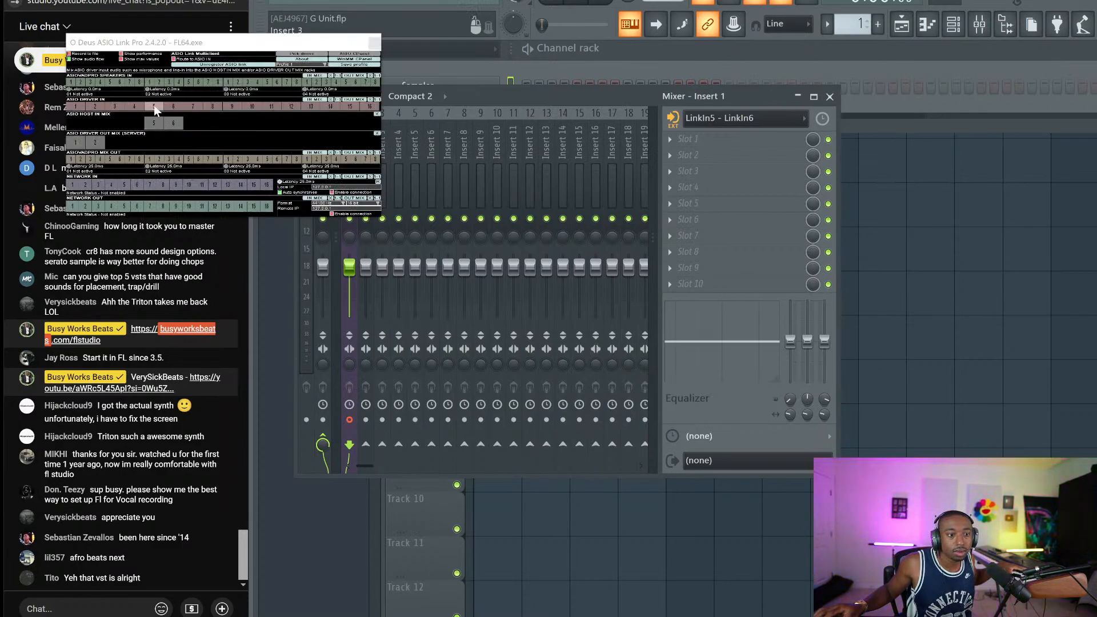
drag(153, 105, 173, 123)
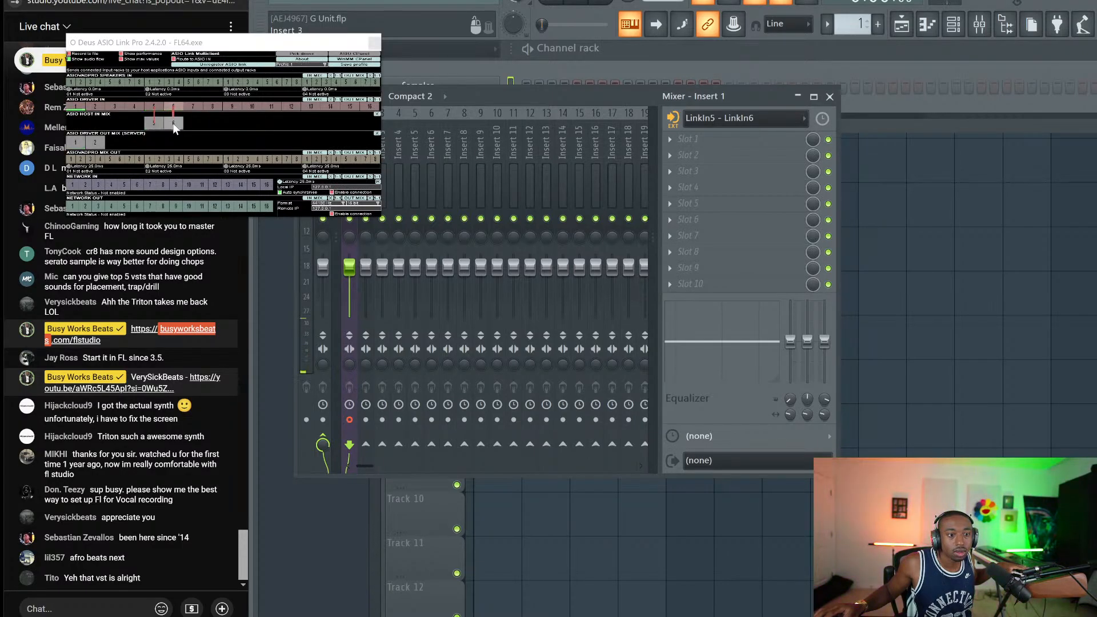
click(374, 42)
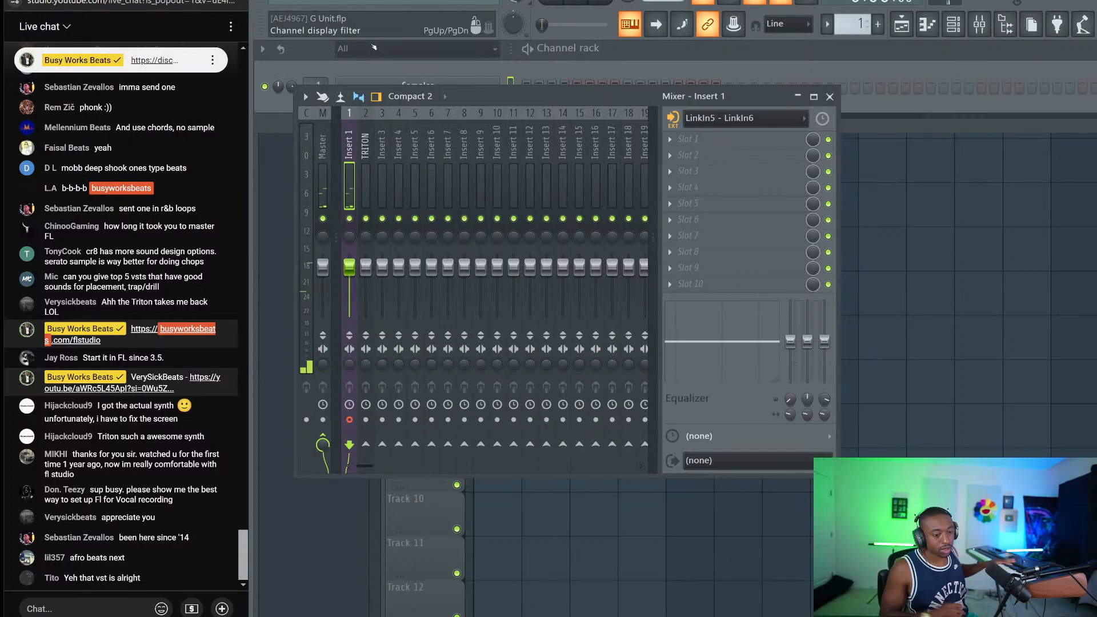
click(830, 97)
click(779, 244)
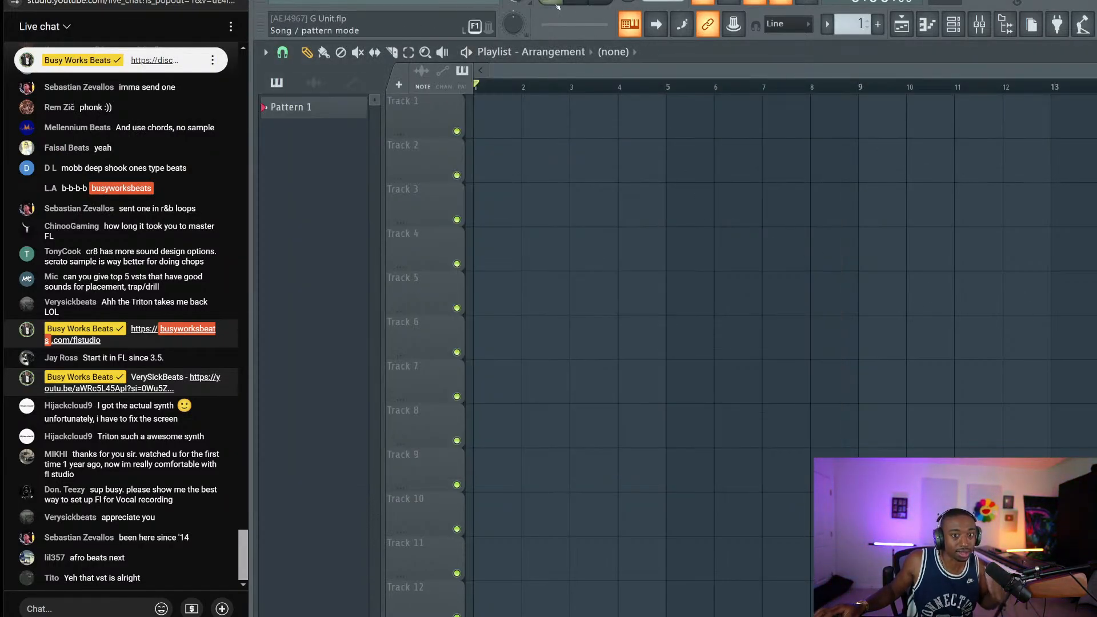
Tap in the tempo with the Tempo tapper until it reads 96 BPM
right_click(736, 5)
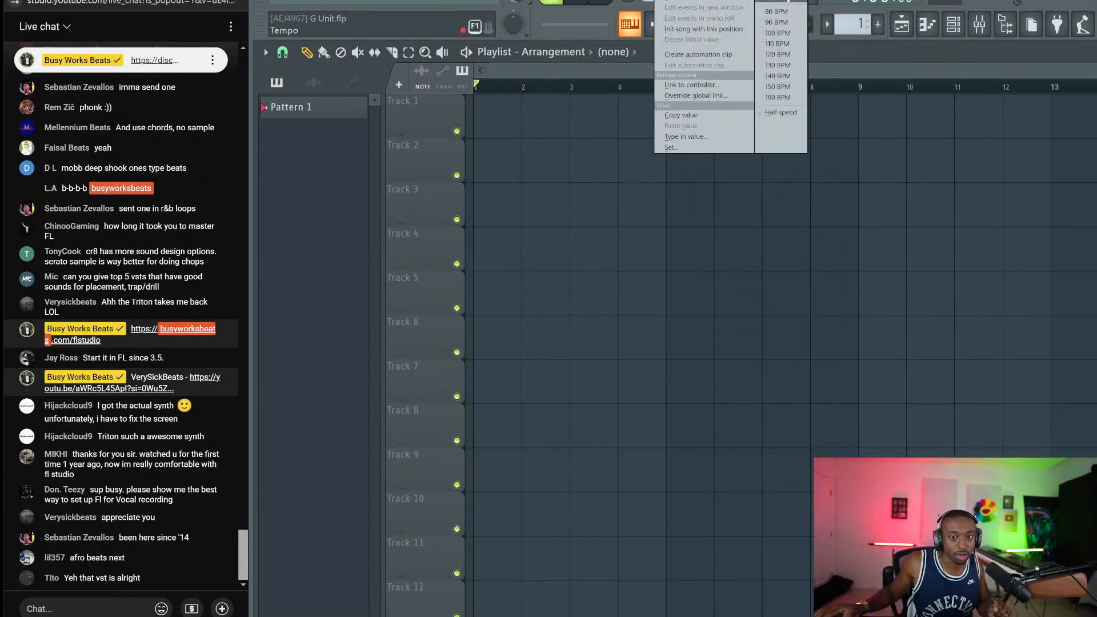
click(788, 2)
click(613, 273)
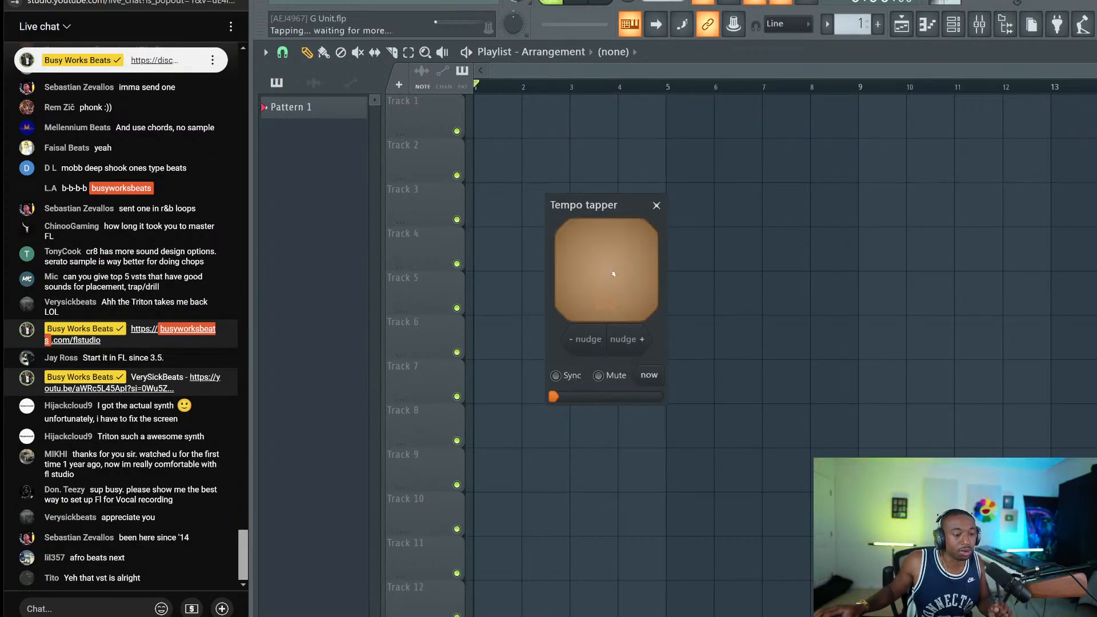
click(612, 276)
click(611, 279)
click(612, 278)
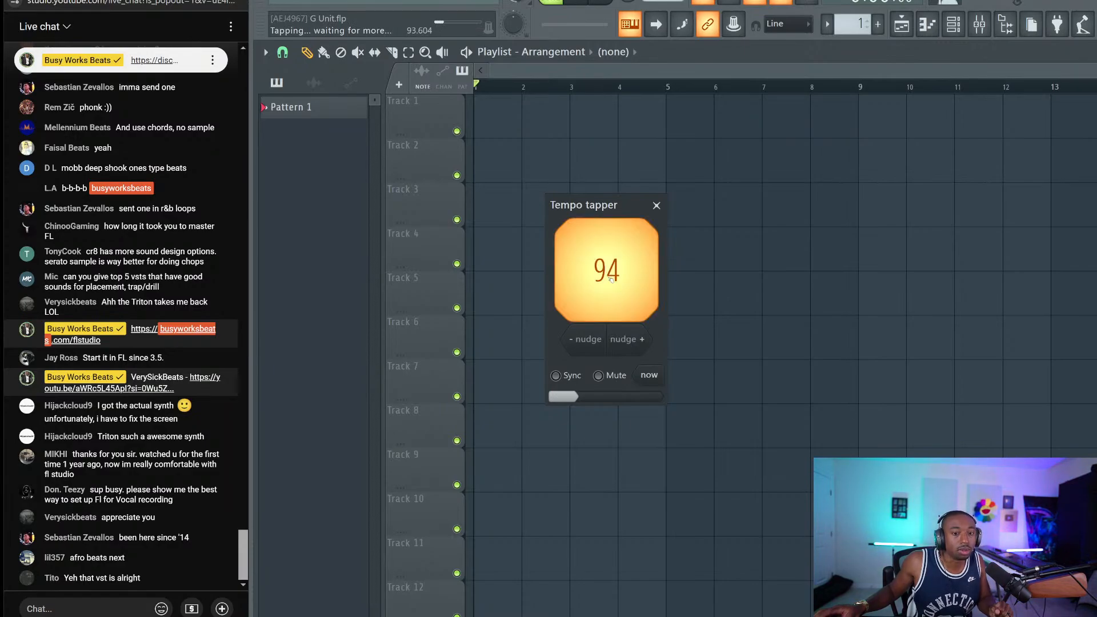
click(613, 276)
click(615, 275)
click(616, 275)
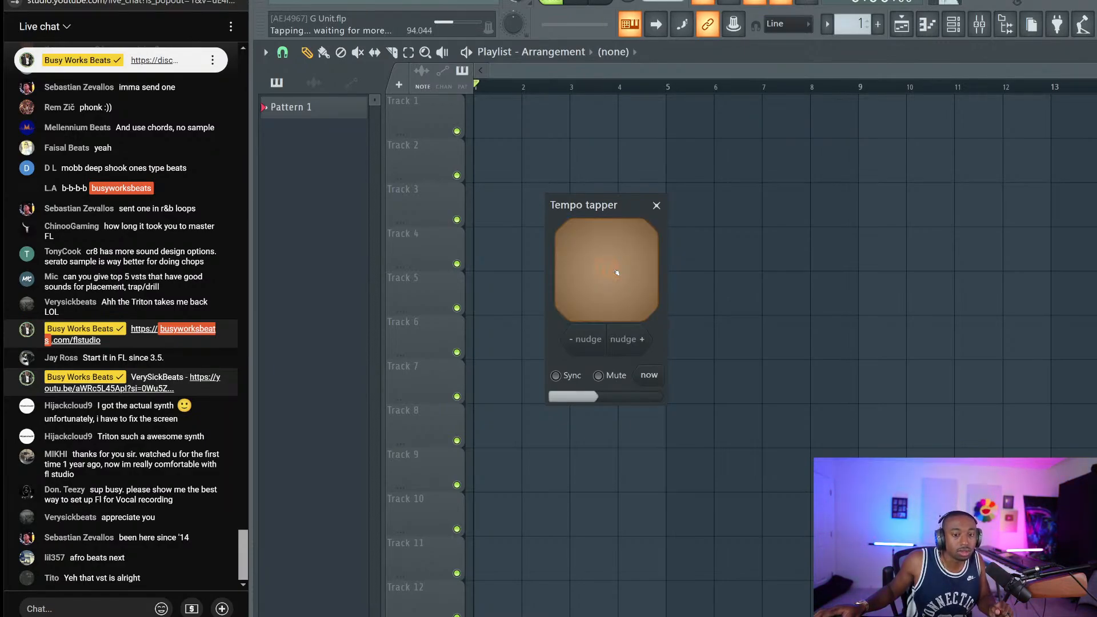
click(616, 273)
click(618, 273)
click(617, 273)
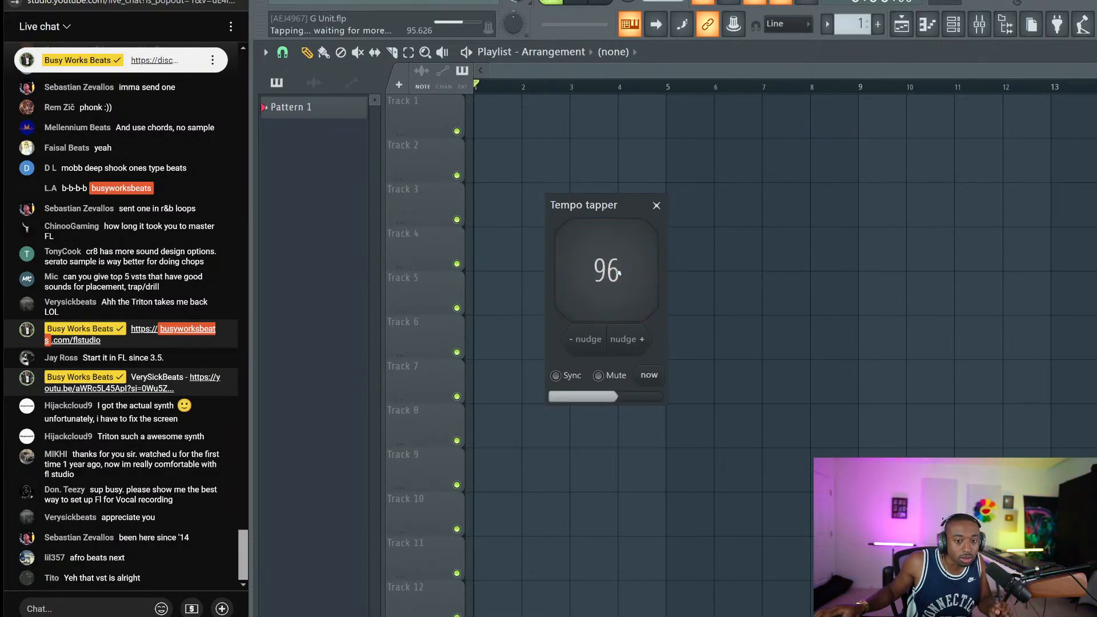
click(657, 205)
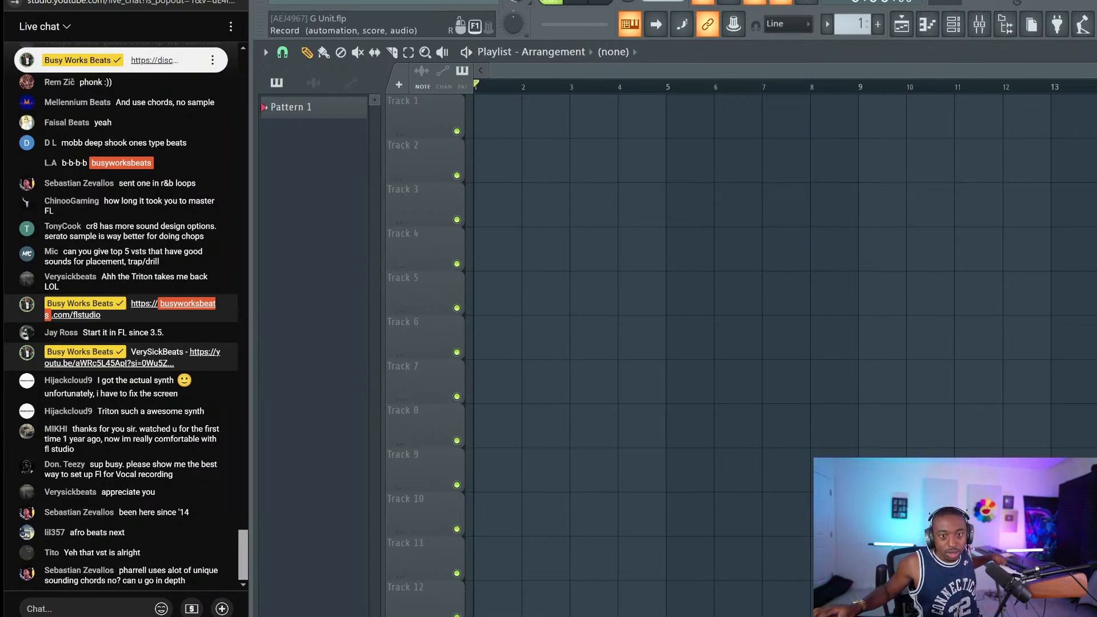
Start recording the first audio take onto Track 1 after the precount
key(space)
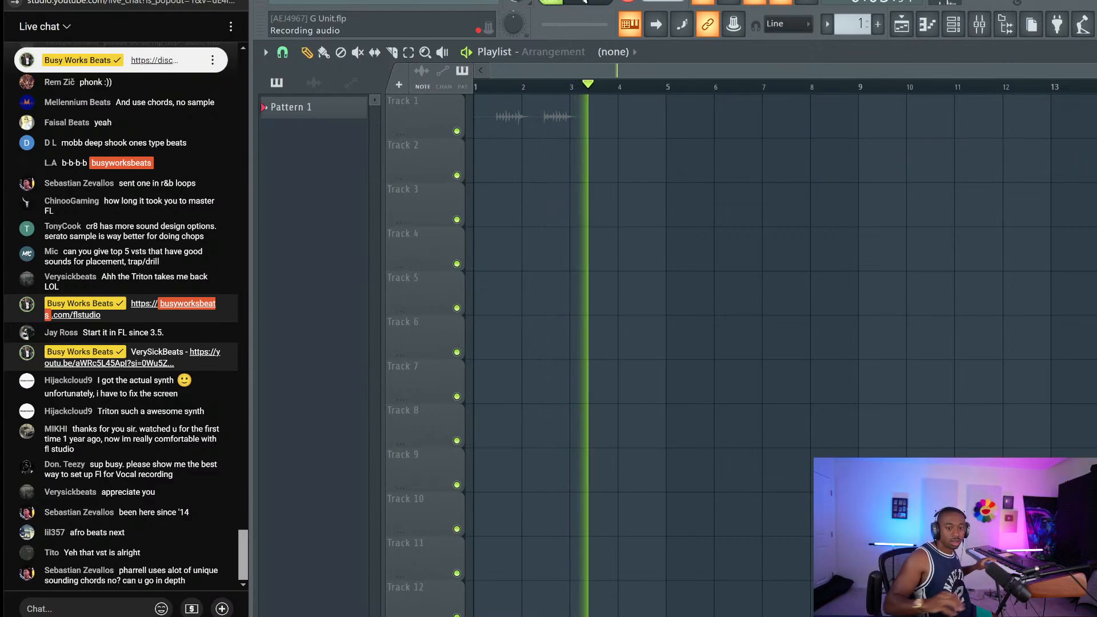
Stop the Track 1 take and show the mixer, with Insert 1 fed by Linkin5 - Linkin6
key(space)
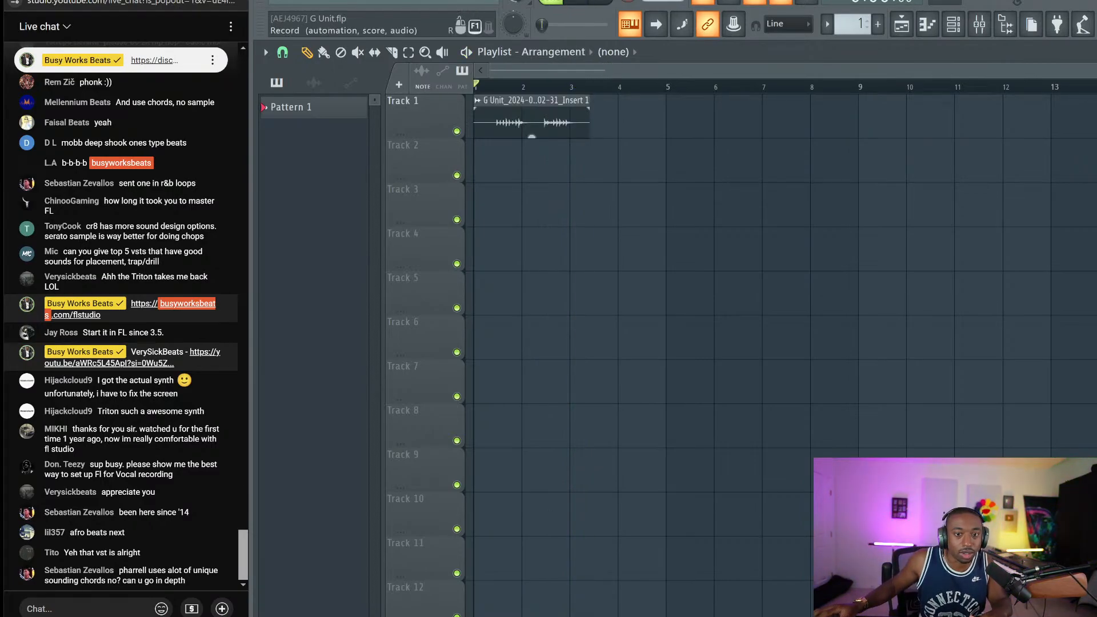
click(988, 23)
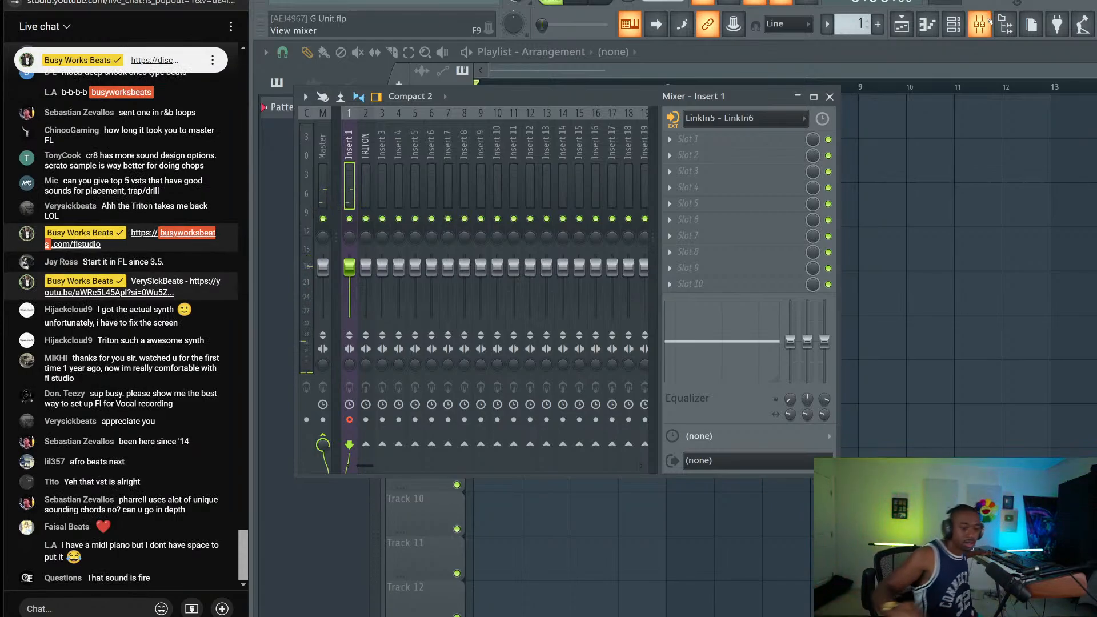
Close the mixer and record a second keyboard take onto Track 2
click(831, 97)
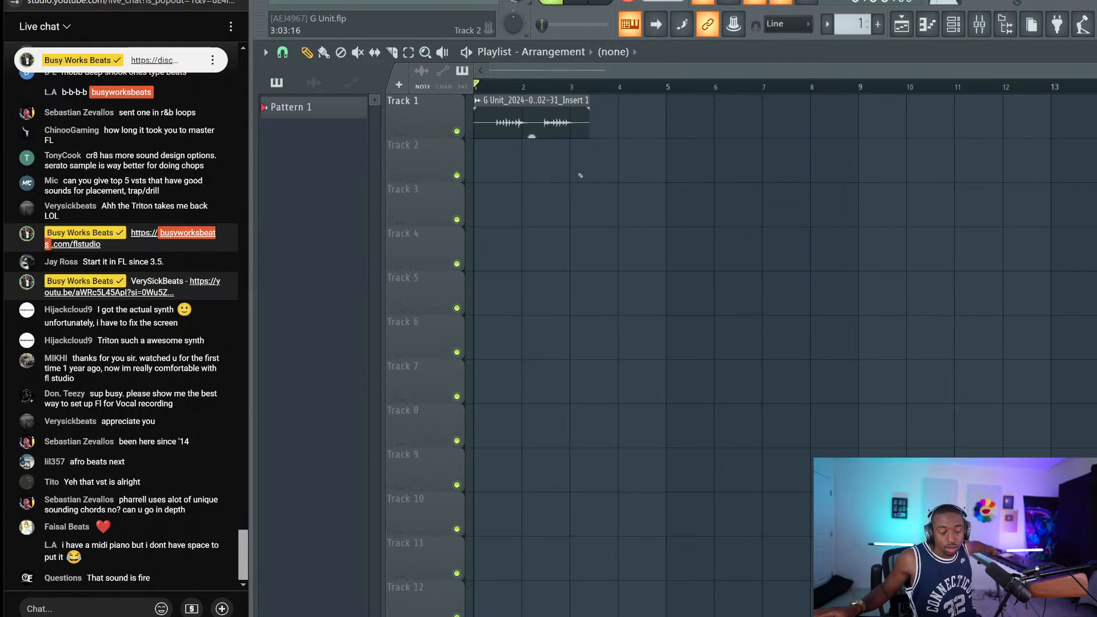
key(space)
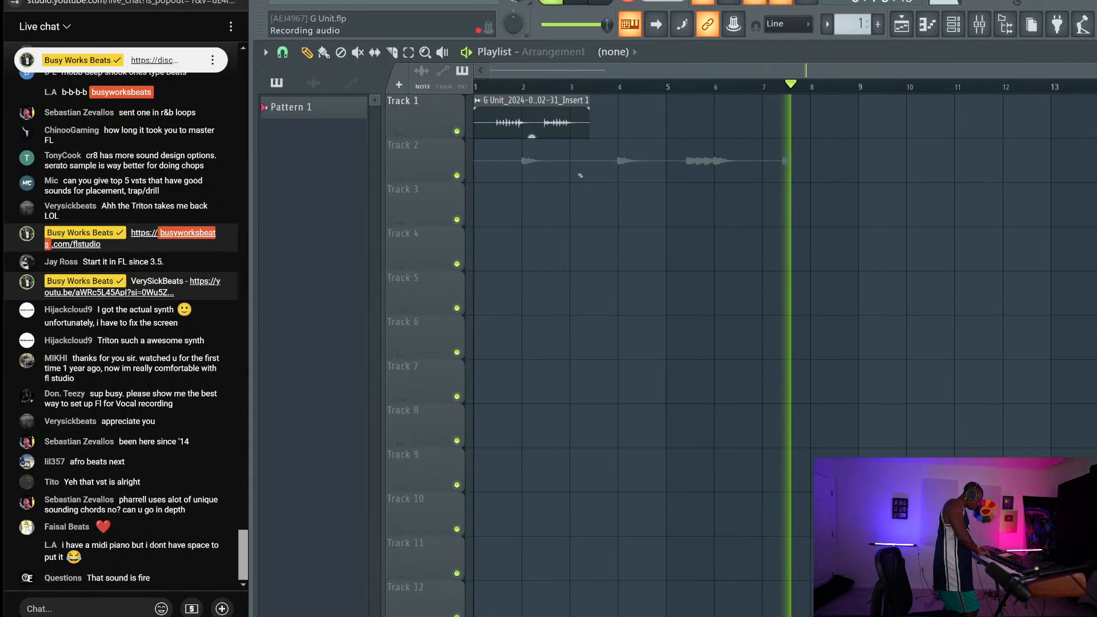
Stop the Track 2 take, cut it at bar 4, drop the first slice and shift the rest to bar 1
key(space)
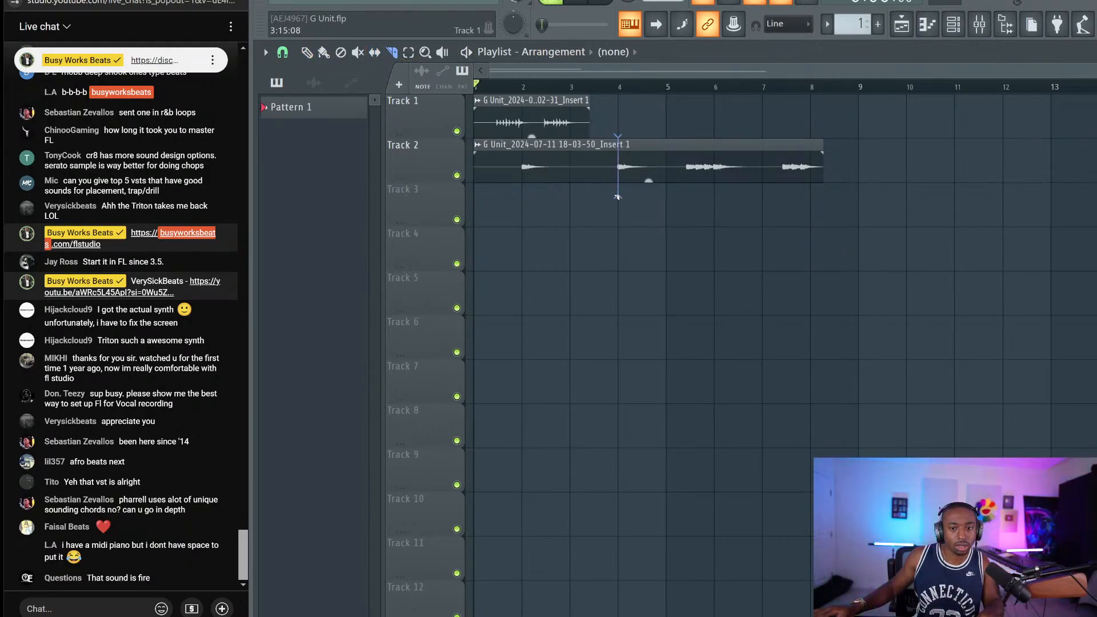
drag(617, 197, 617, 196)
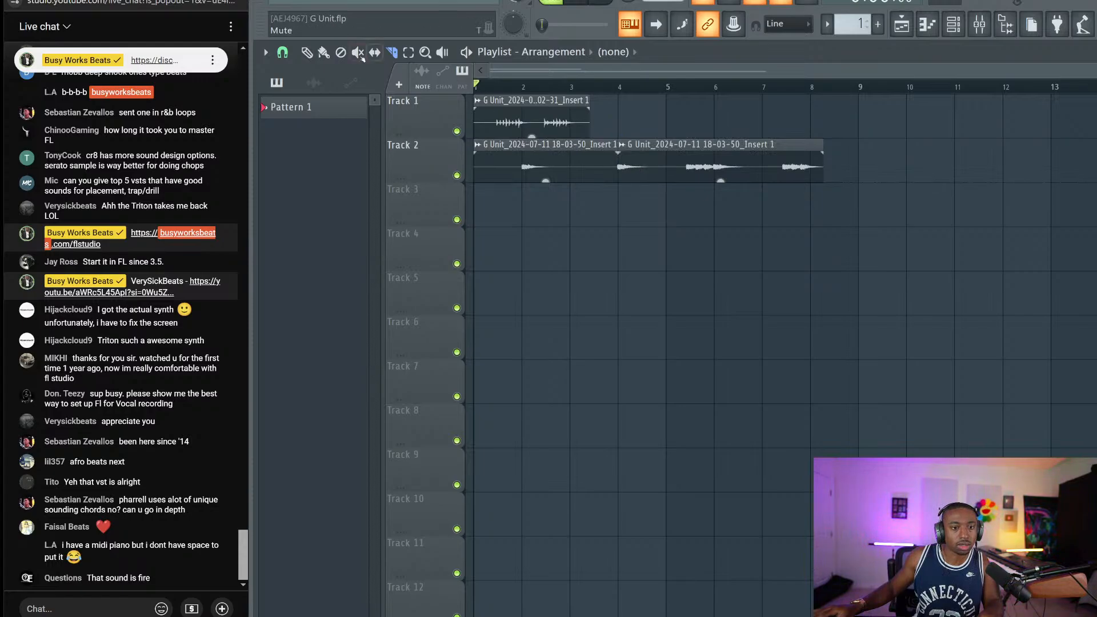
click(307, 52)
right_click(543, 166)
drag(630, 154, 486, 154)
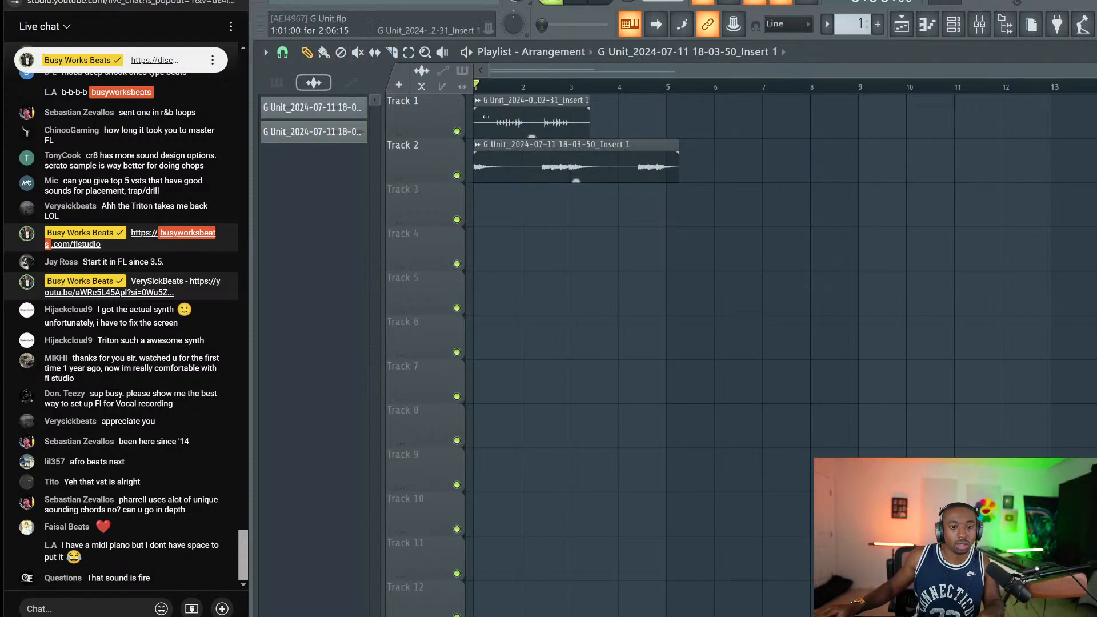
right_click(486, 117)
key(ctrl+z)
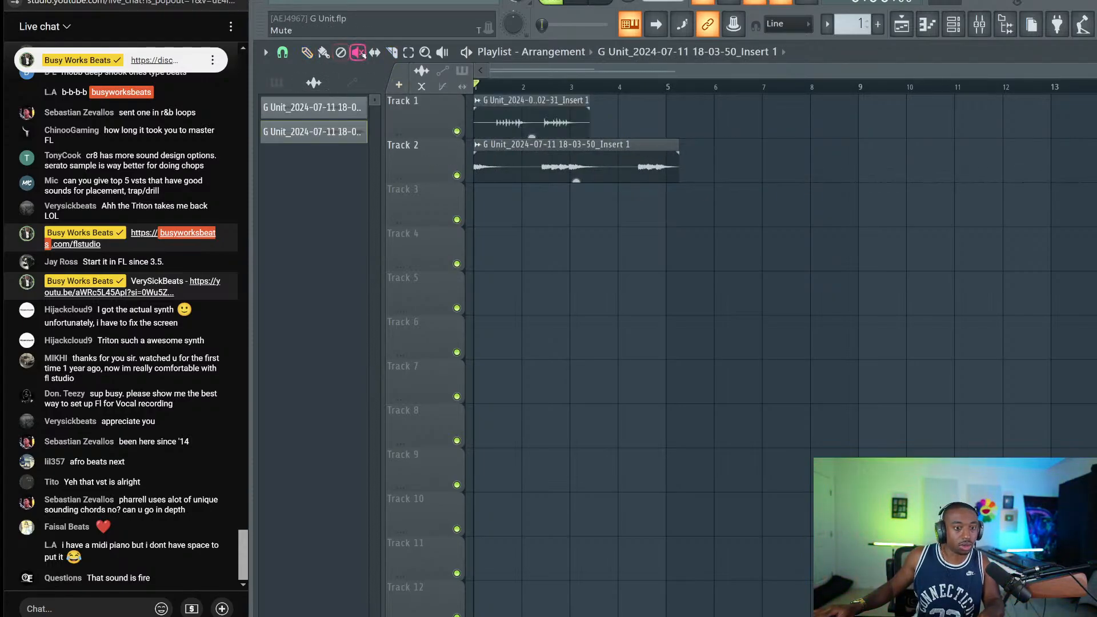
Mute the Track 1 clip and audition the arrangement
click(357, 52)
click(532, 117)
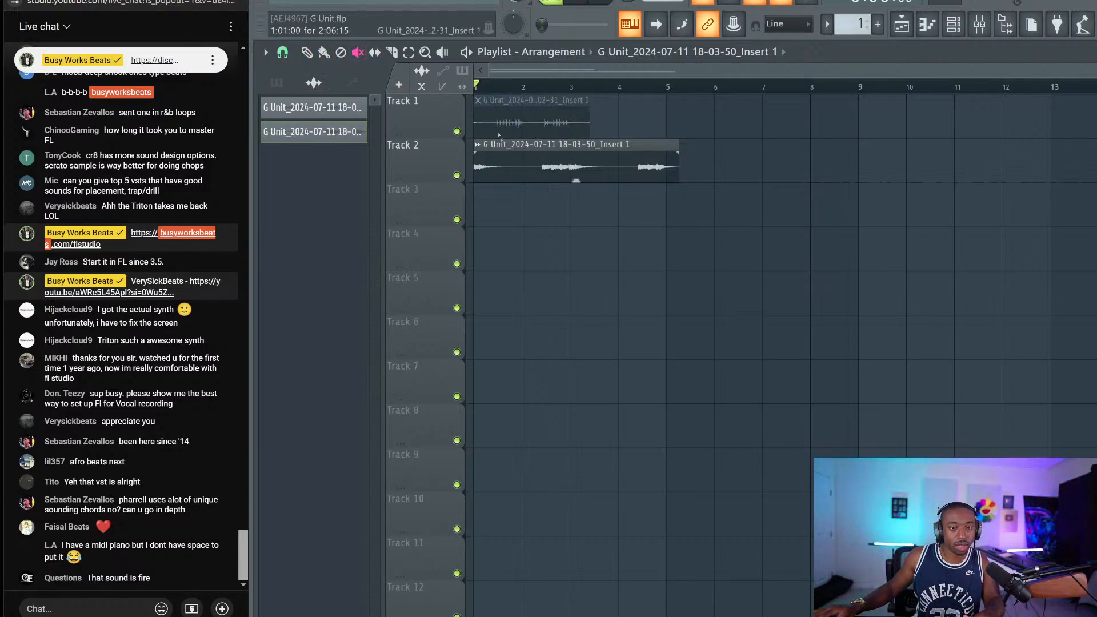
click(307, 52)
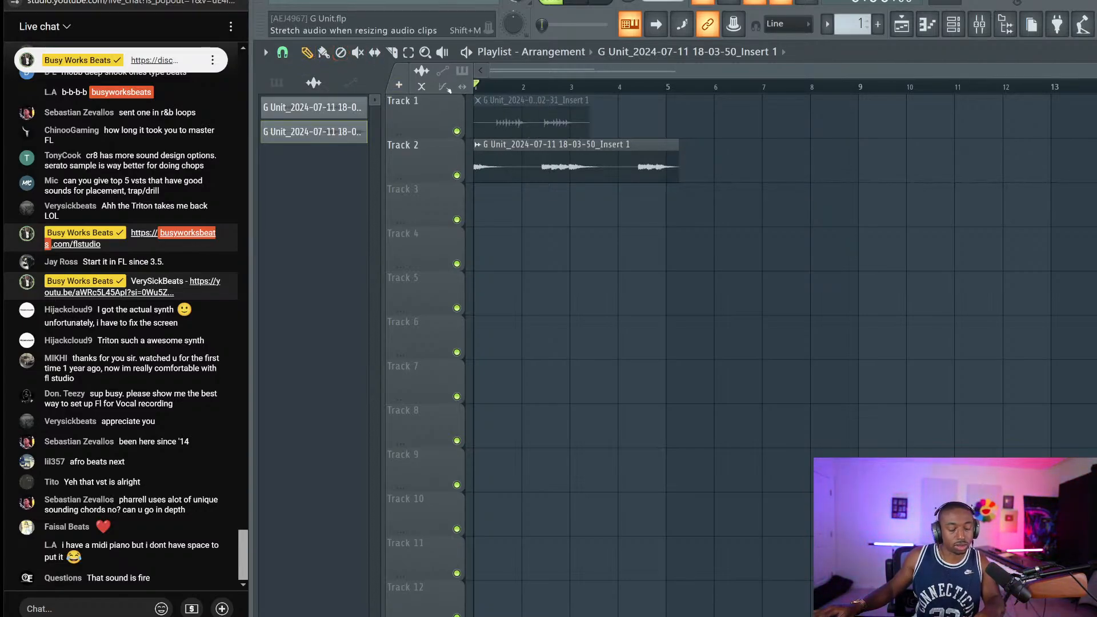
key(space)
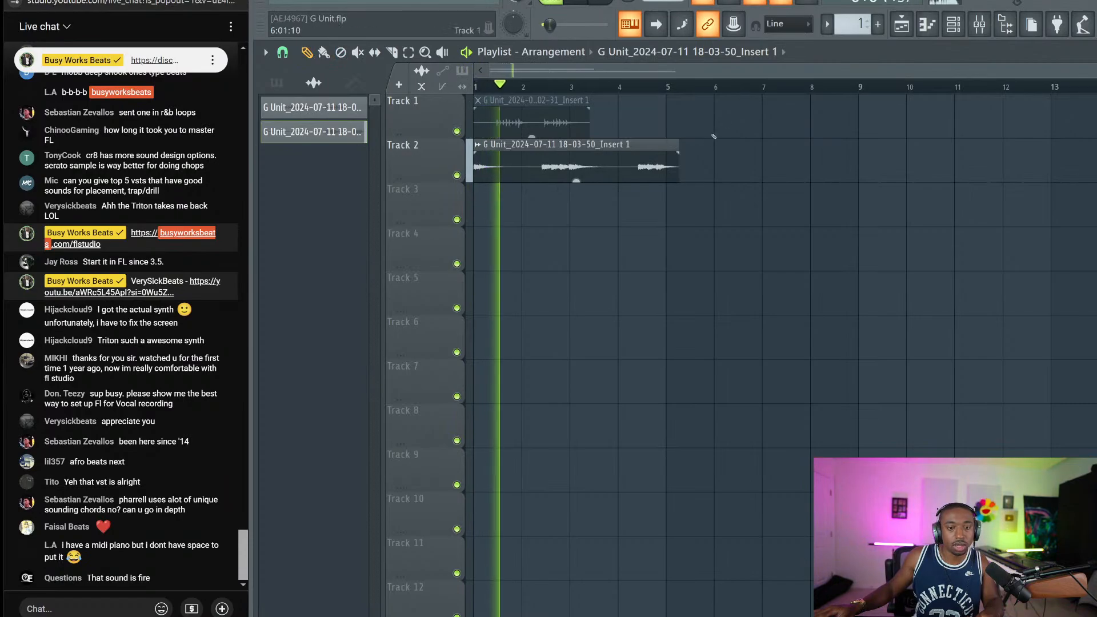
key(space)
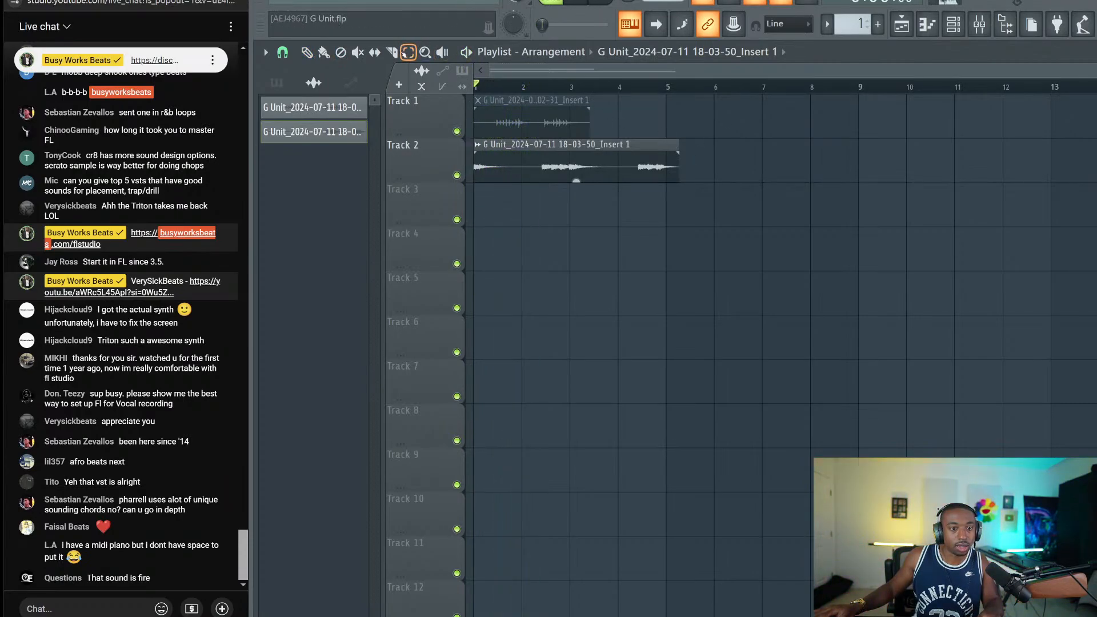
Cut the Track 2 clip at bar 5 and repeat the four-bar loop at bars 5, 9 and 13
key(c)
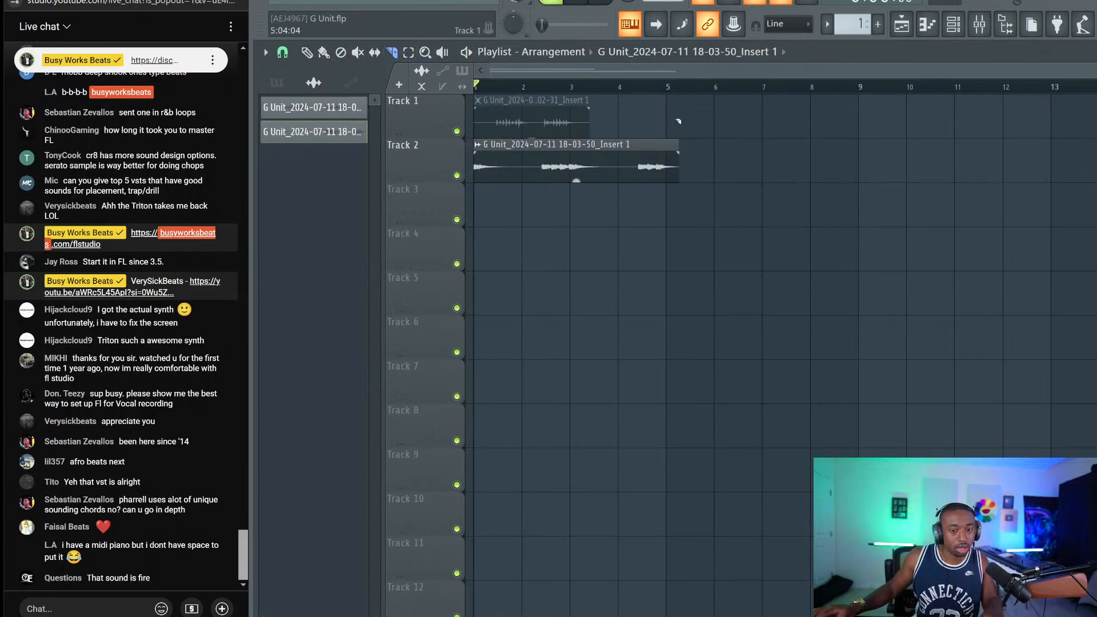
drag(667, 166, 666, 383)
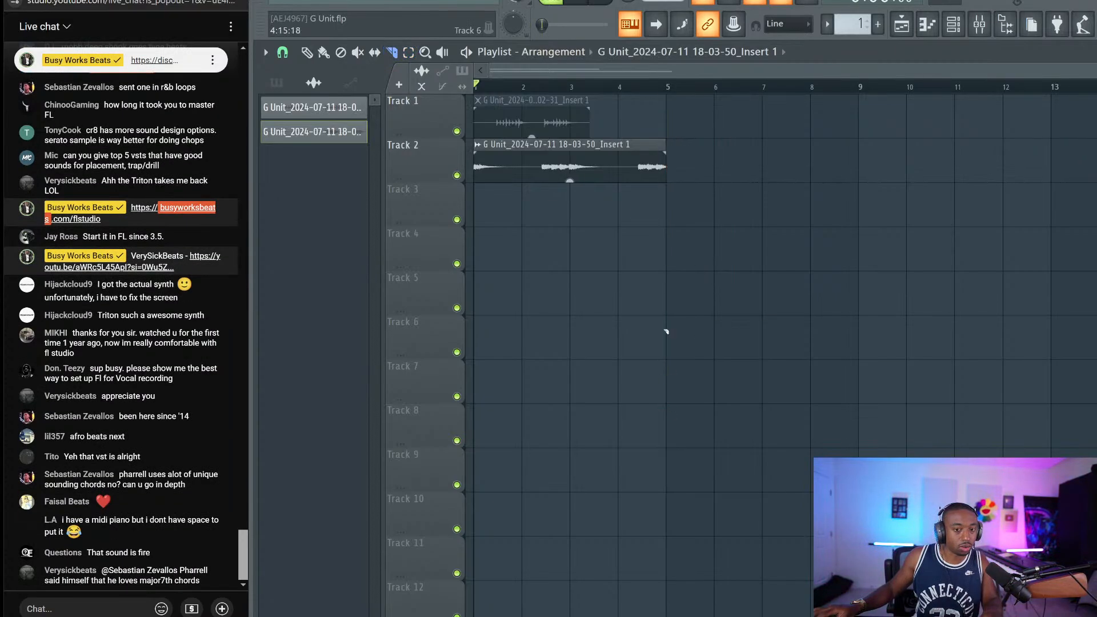
key(space)
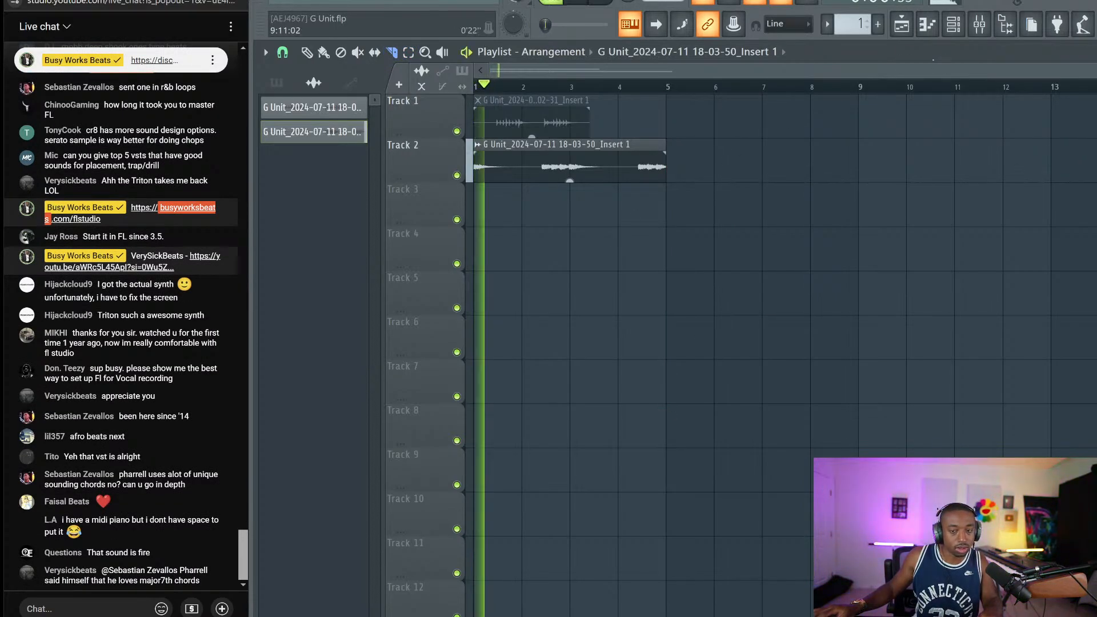
key(F6)
key(F6)
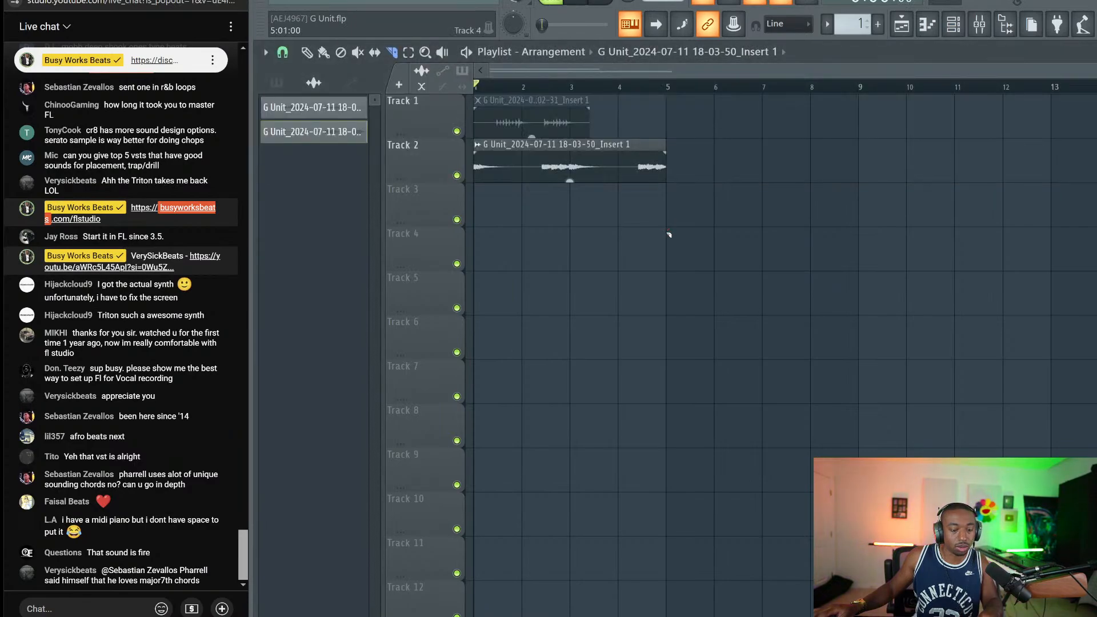
ctrl+click(620, 165)
key(ctrl+b)
key(ctrl+b)
key(ctrl+b)
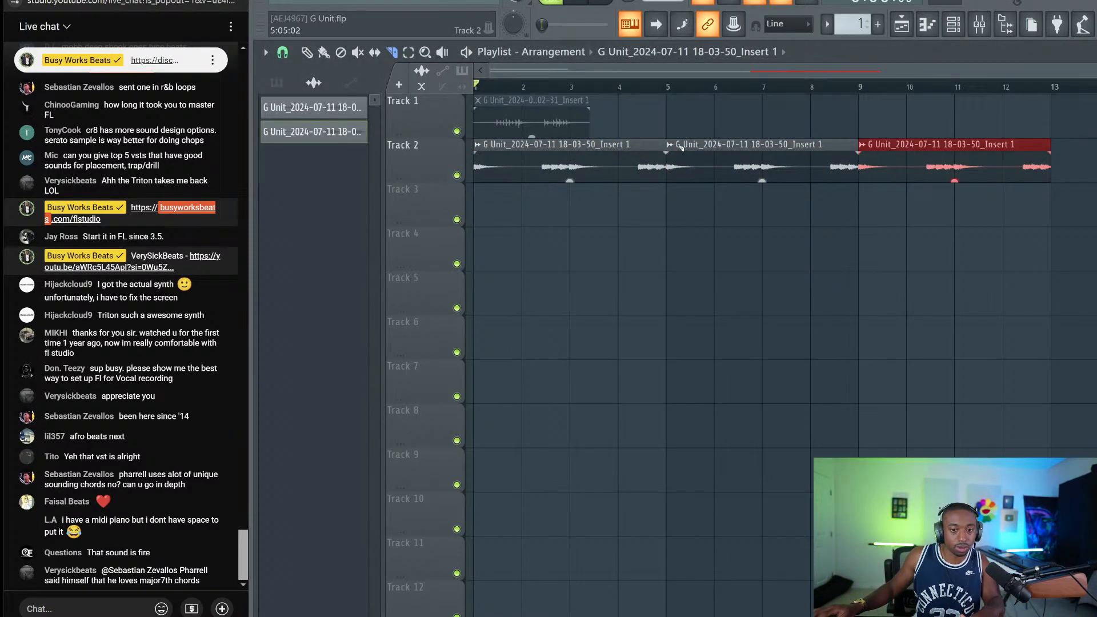
scroll(691, 86, down, 2)
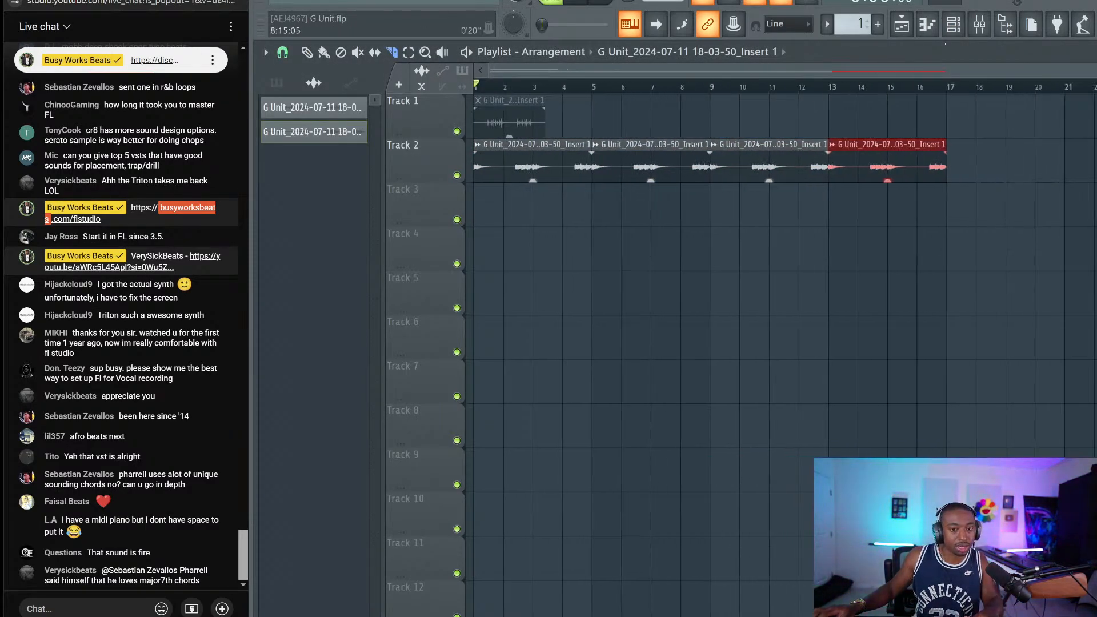
click(957, 29)
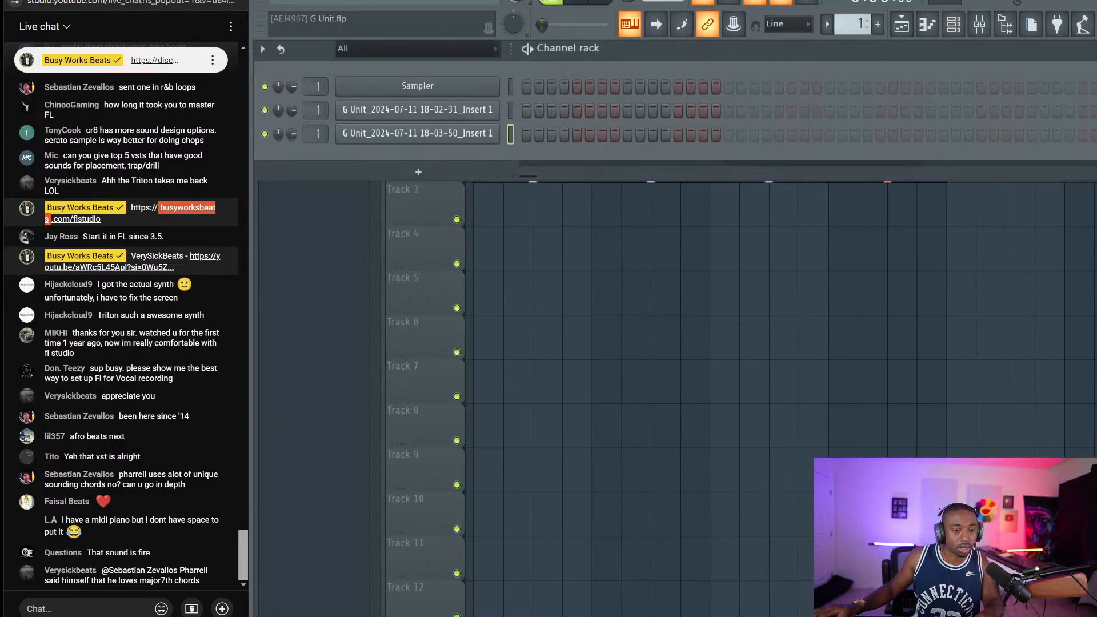
Return to the playlist and play the looped Track 2 take past bar 10
click(979, 26)
click(926, 266)
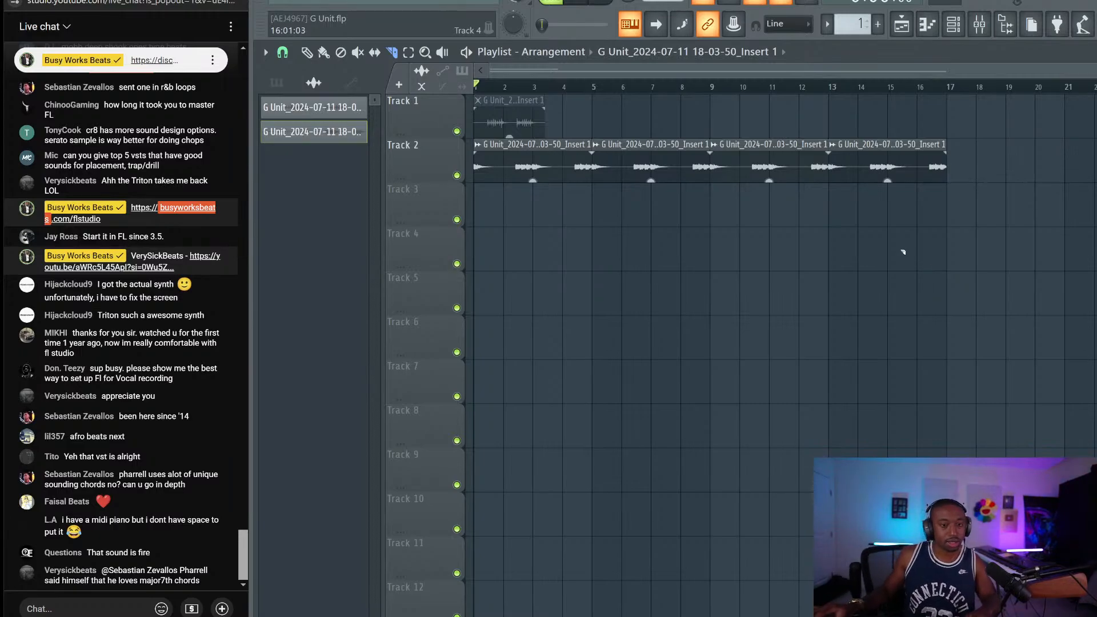
key(space)
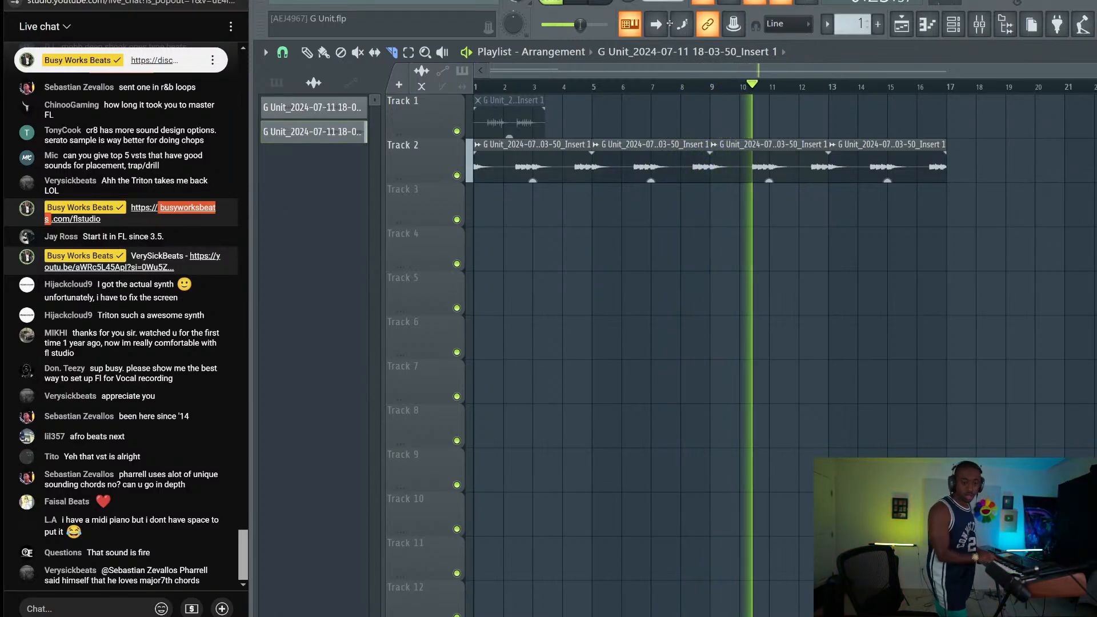
key(space)
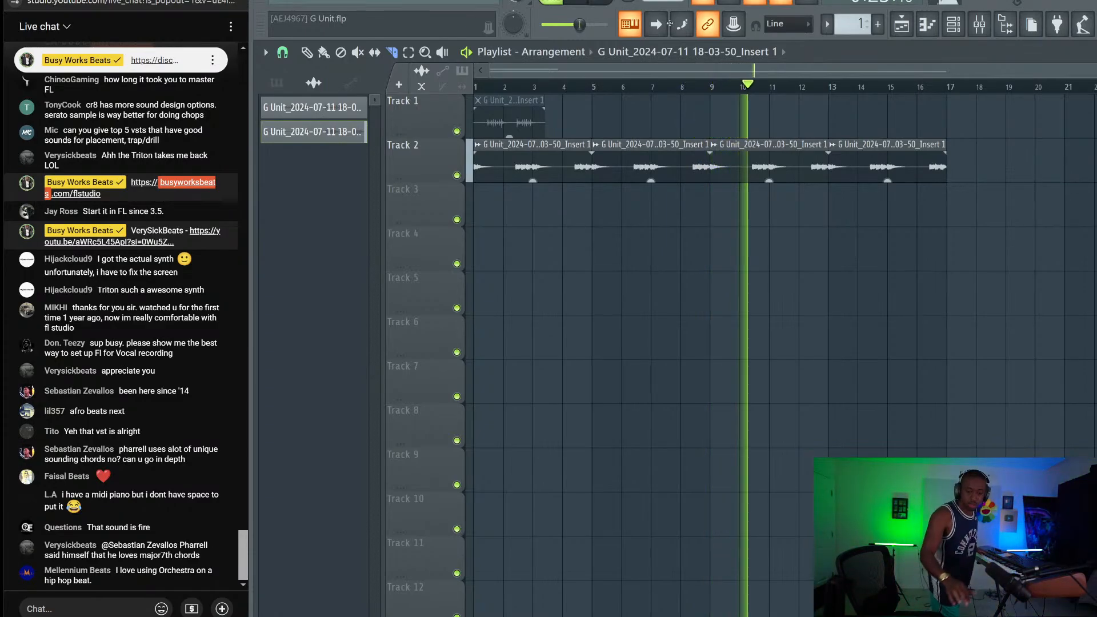
Stop playback and toggle the mixer open and closed before recording onto Track 3
key(space)
click(992, 26)
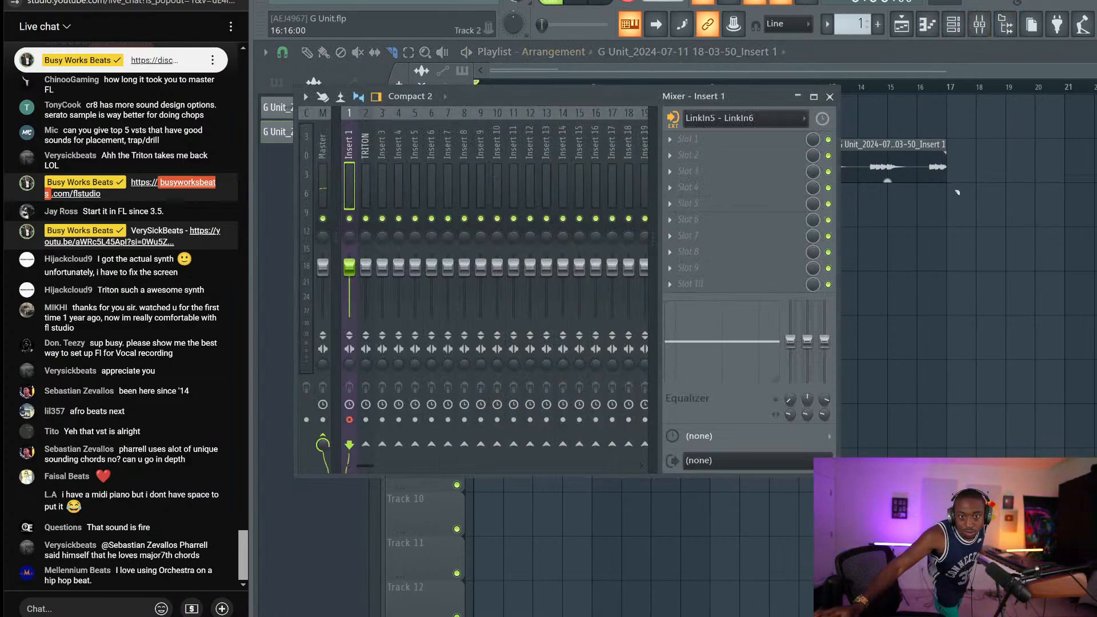
key(F9)
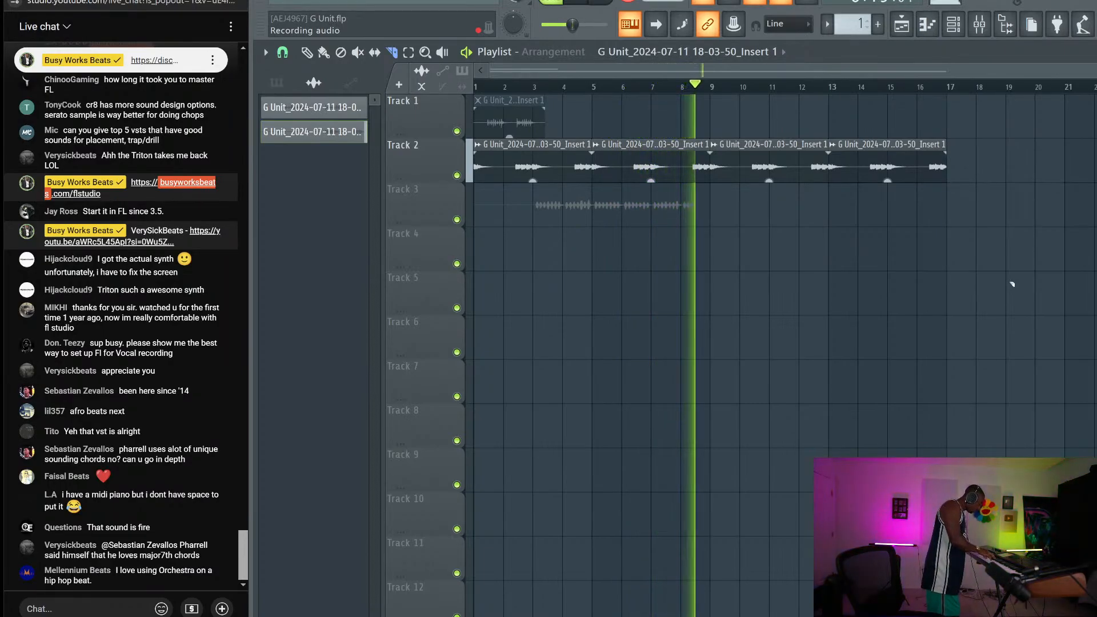
Stop the Track 3 take and delete the part before bar 3
key(space)
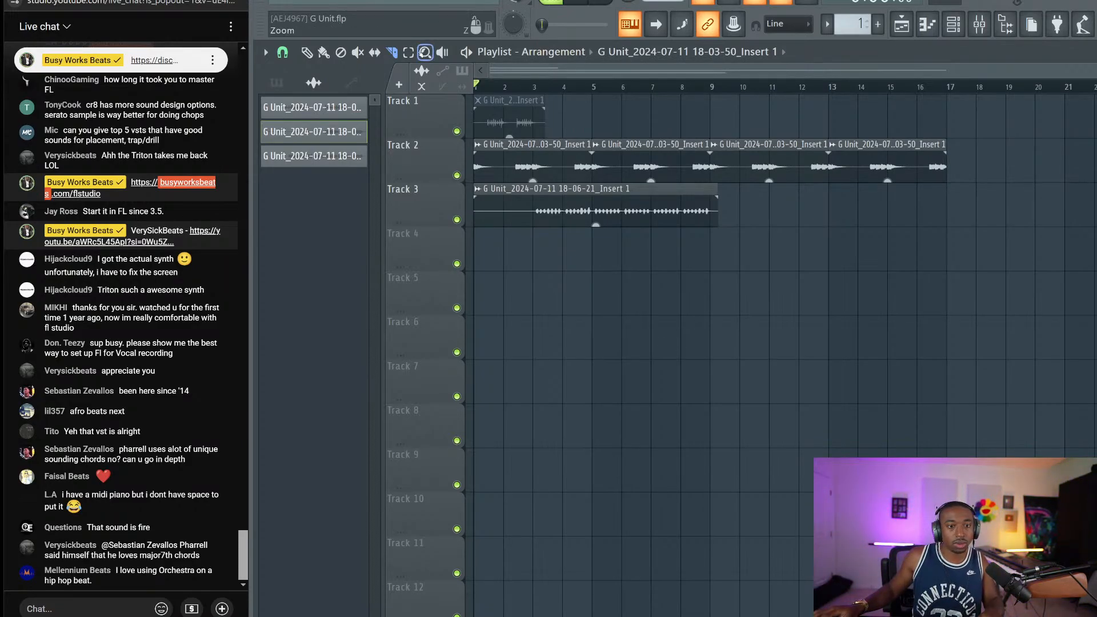
drag(542, 218, 541, 220)
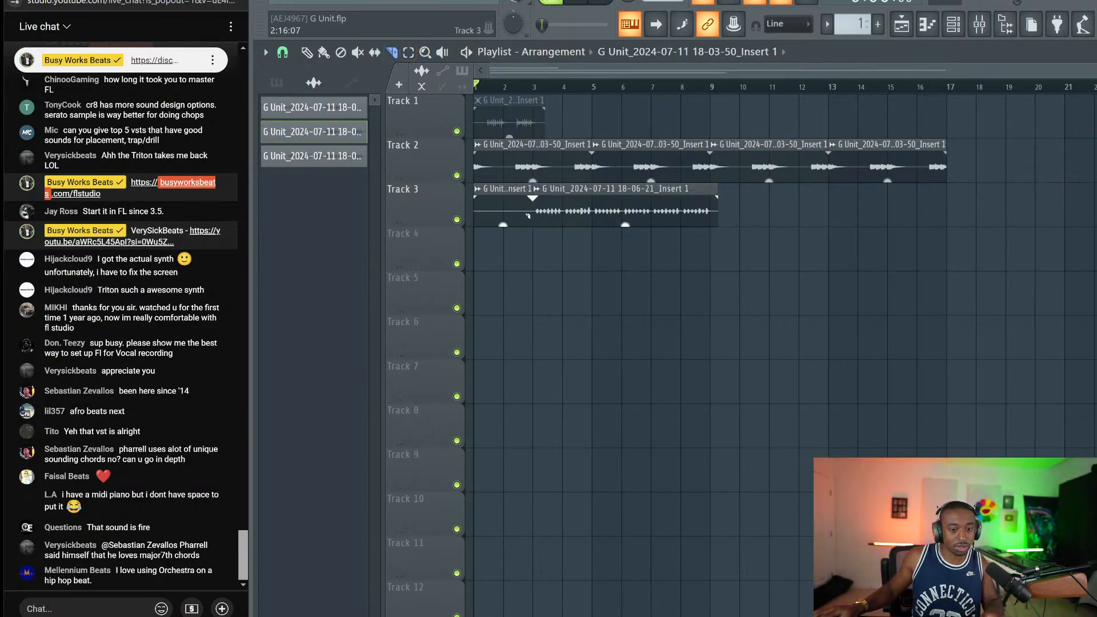
ctrl+click(518, 211)
key(Delete)
Move the remaining Track 3 clip to start at bar 1 and bring up the mixer
scroll(783, 343, up, 3)
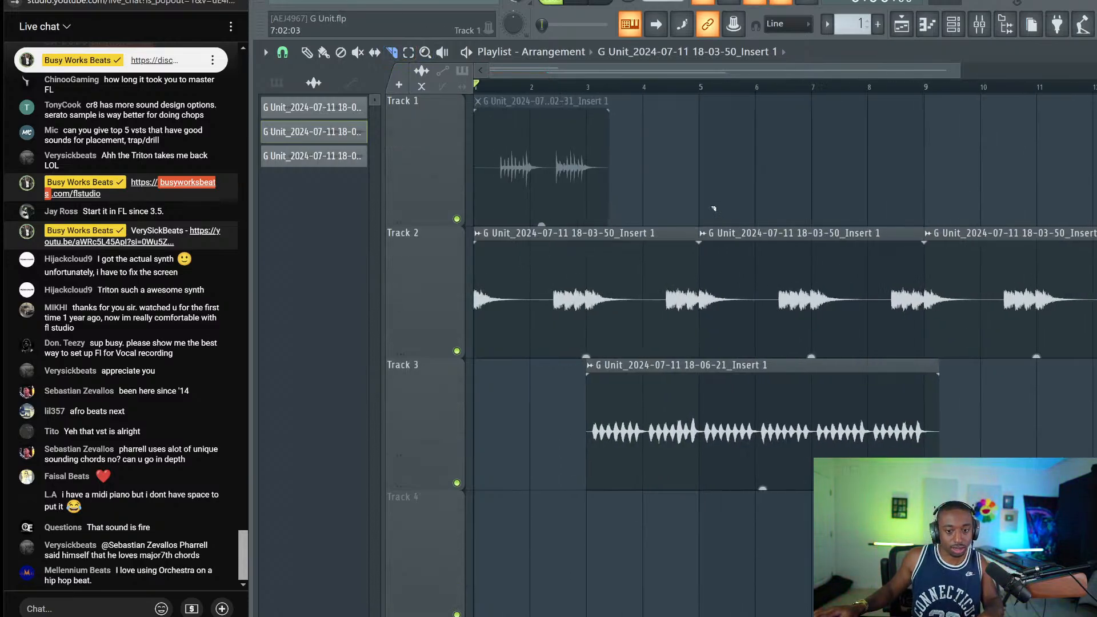
scroll(783, 343, down, 2)
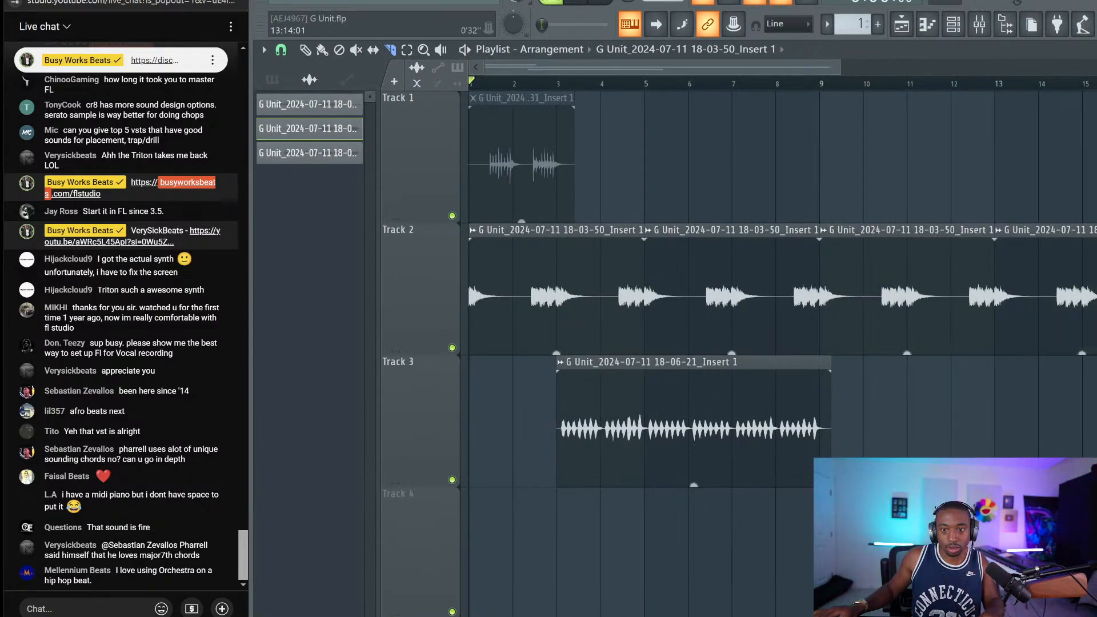
scroll(784, 343, down, 2)
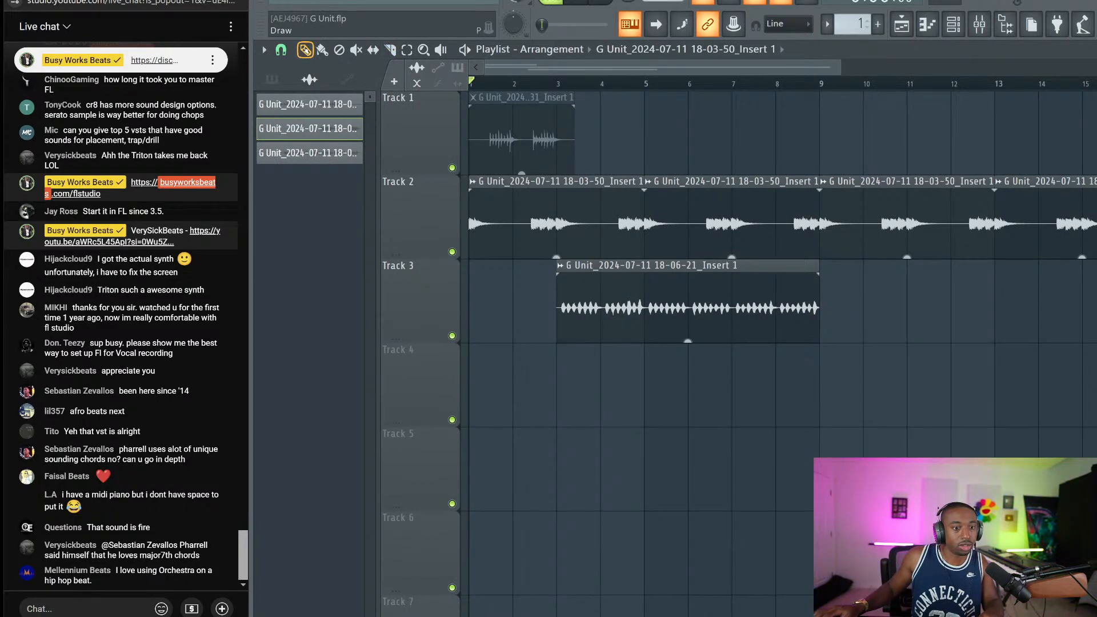
scroll(563, 233, down, 2)
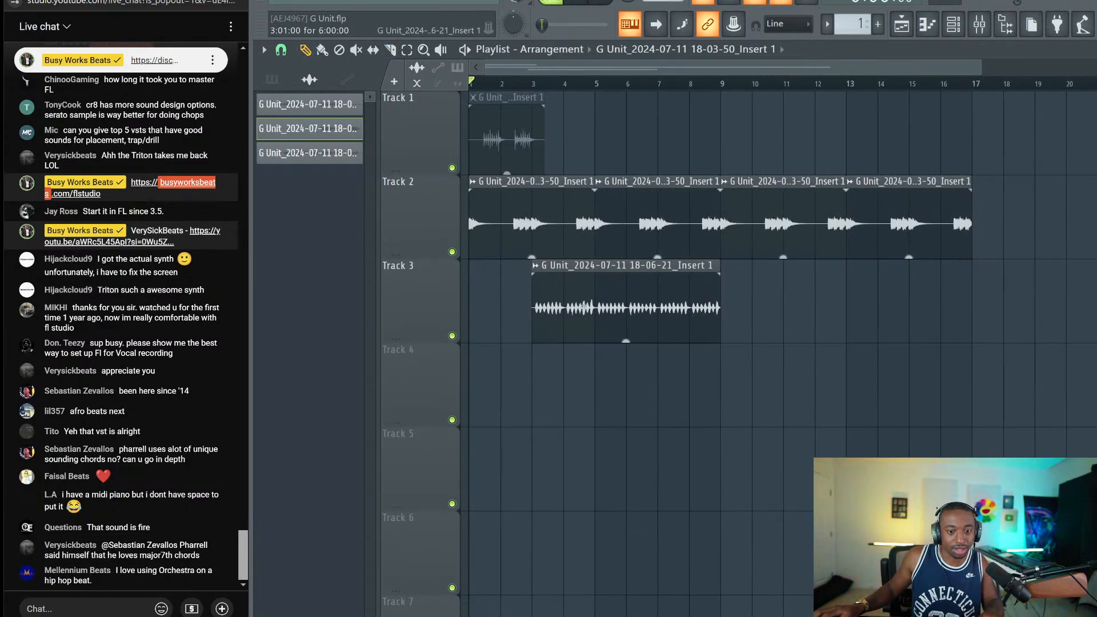
drag(584, 307, 500, 298)
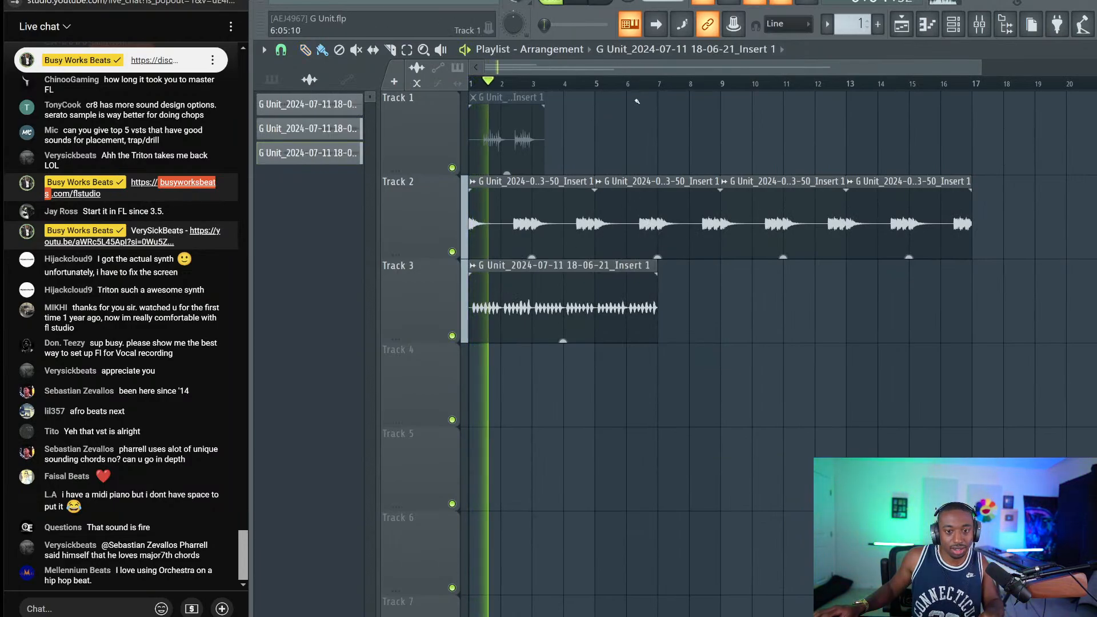
key(space)
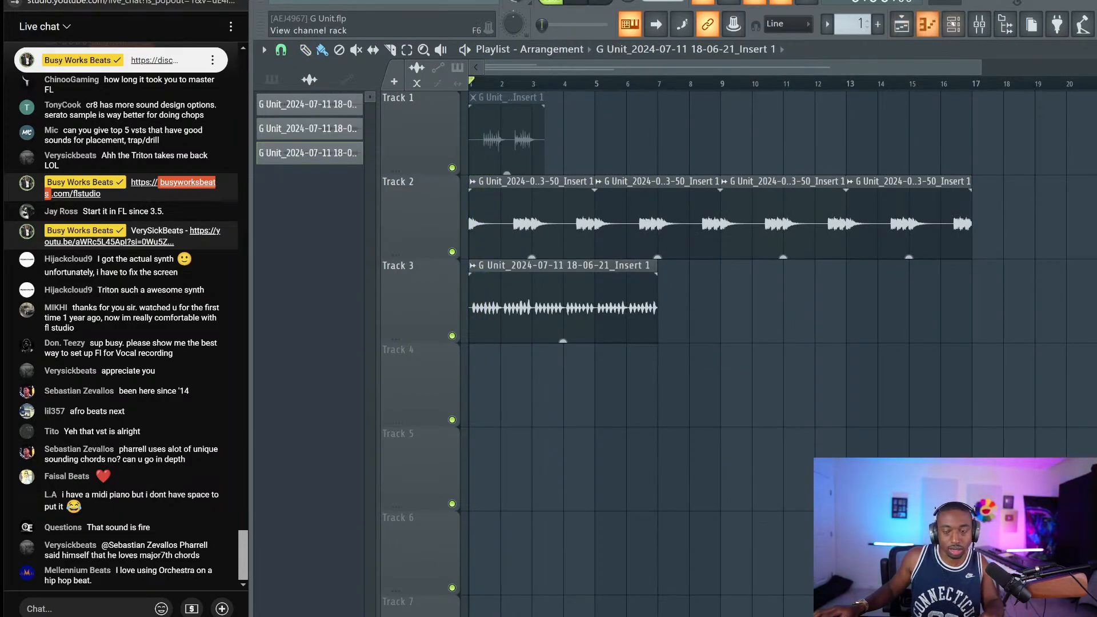
click(979, 24)
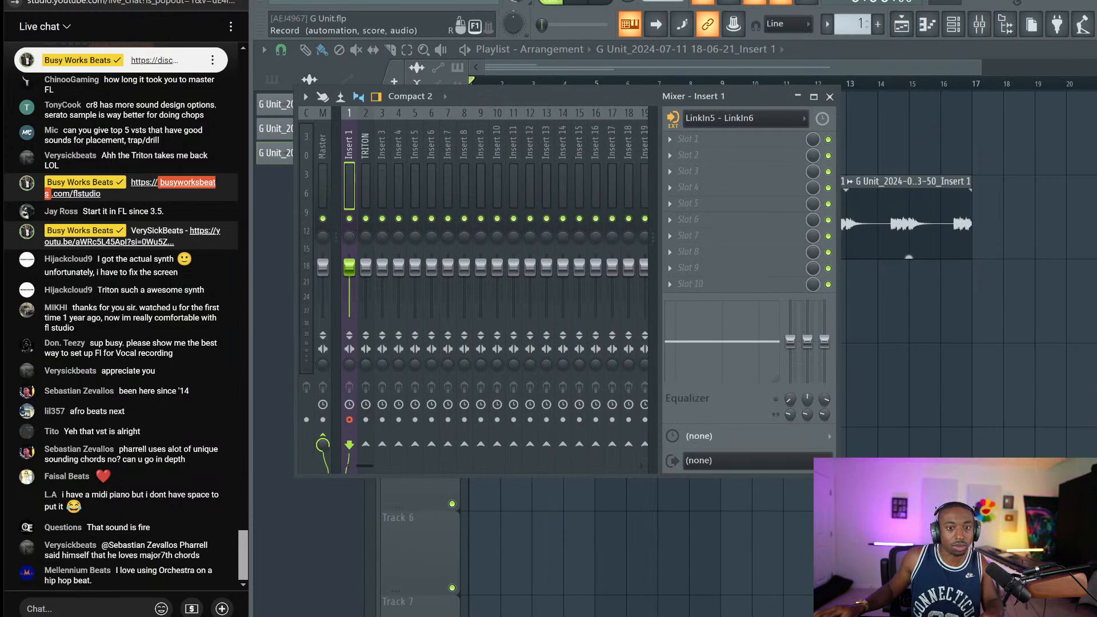
Close the mixer and record a fourth take onto Track 4, stopping near bar 9
key(F9)
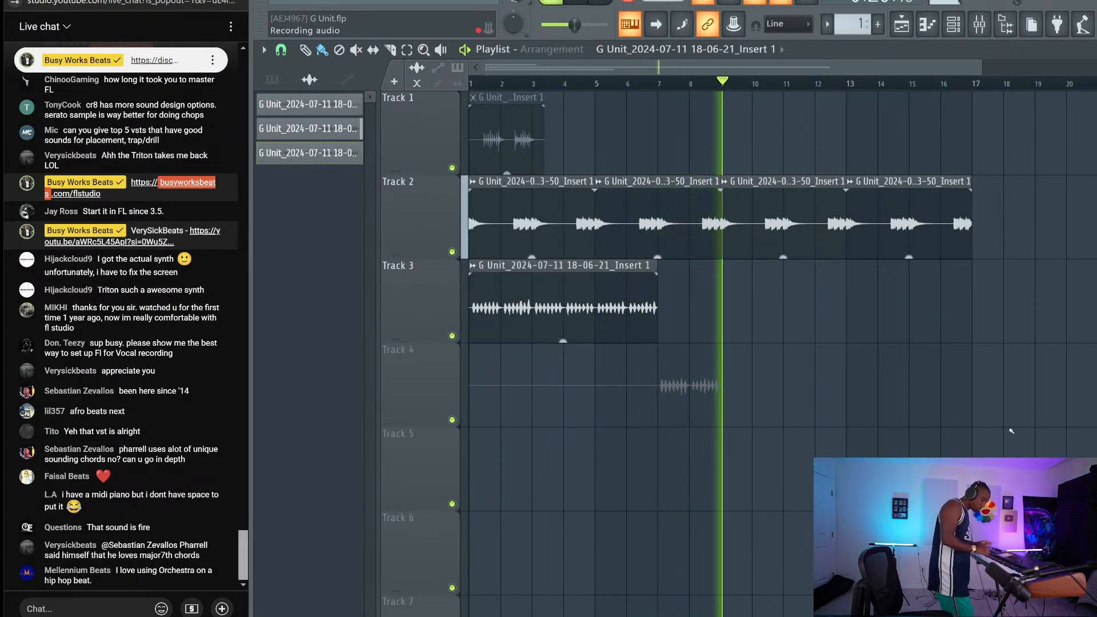
key(space)
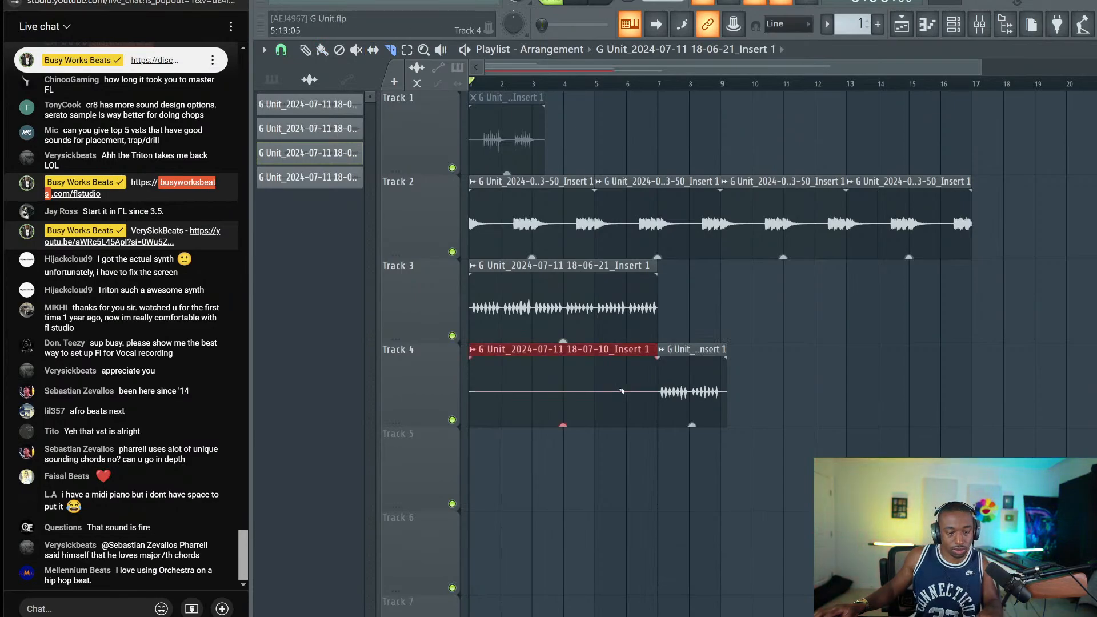
Delete the long empty Track 4 lead-in and shift the short leftover clip up to Track 3
right_click(623, 391)
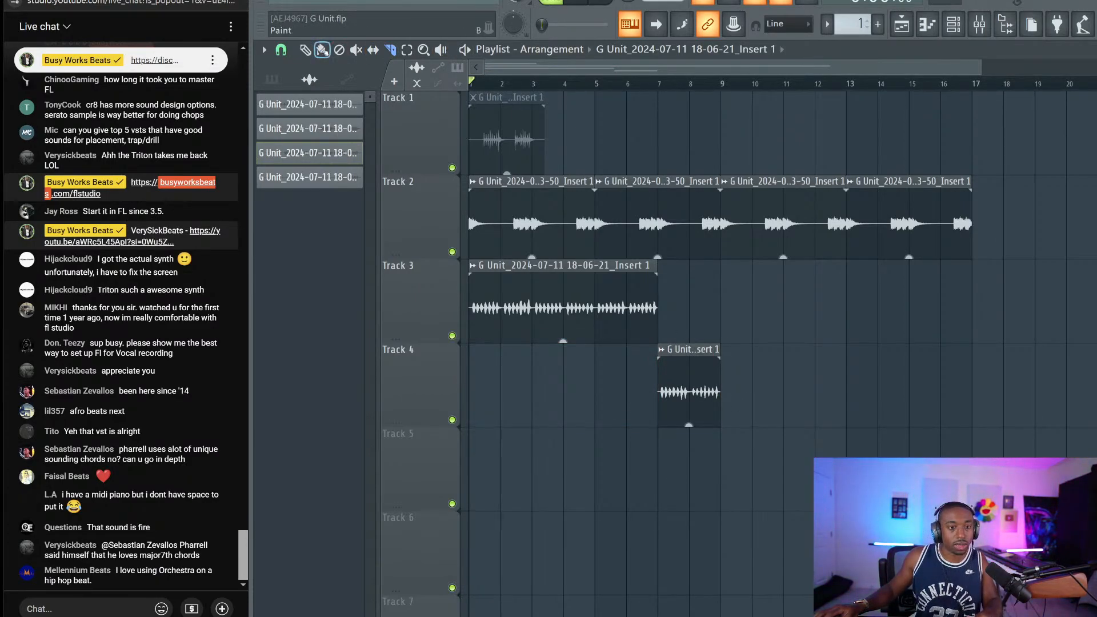
click(707, 360)
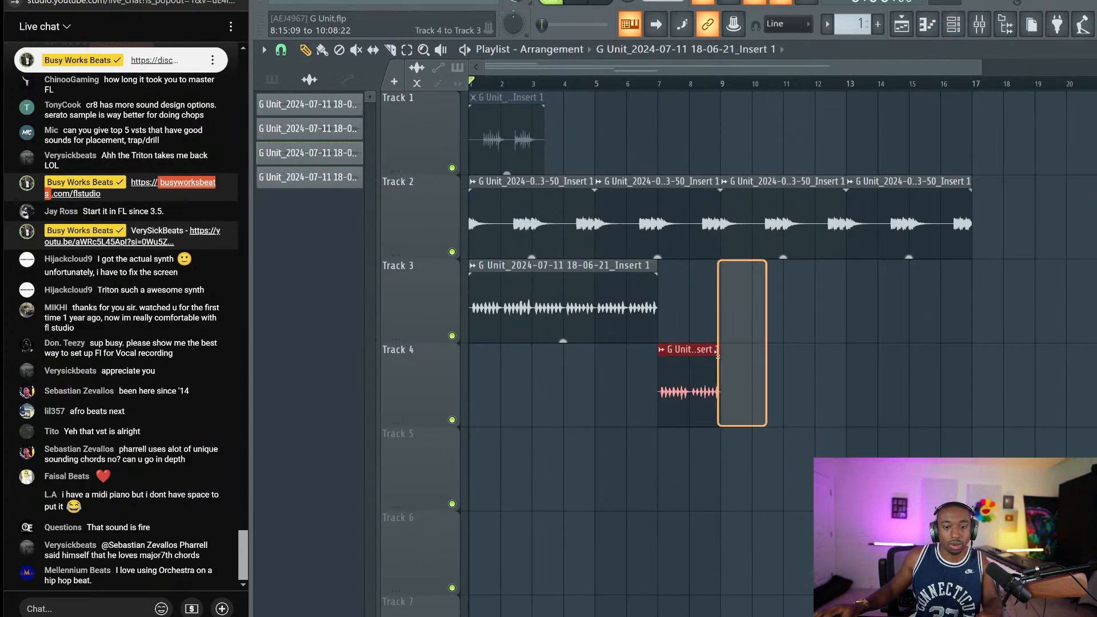
key(shift+Up)
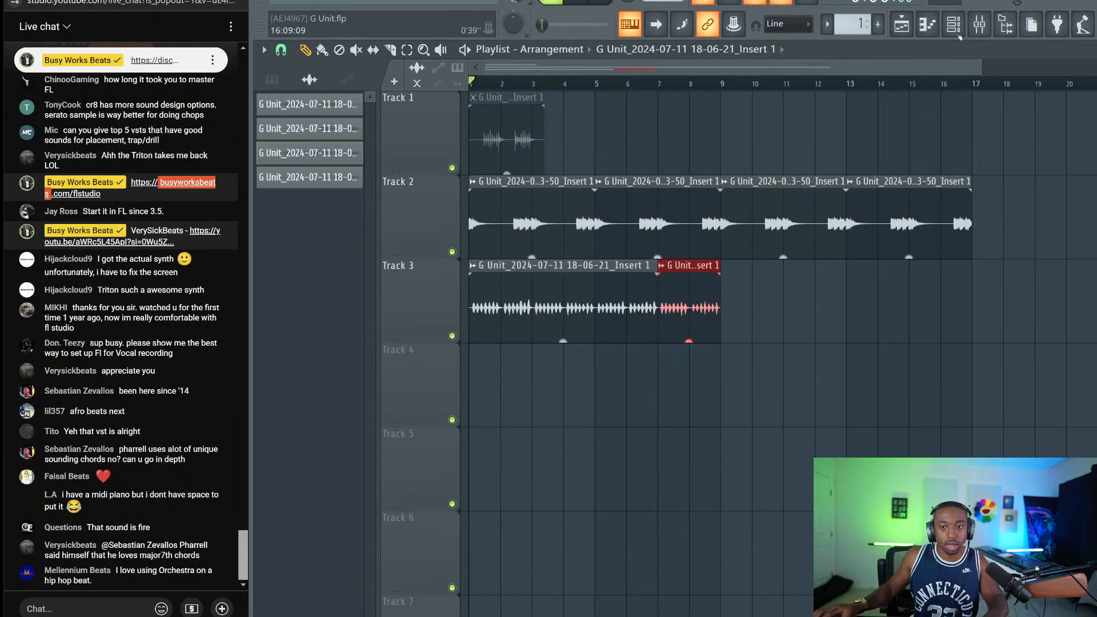
click(979, 24)
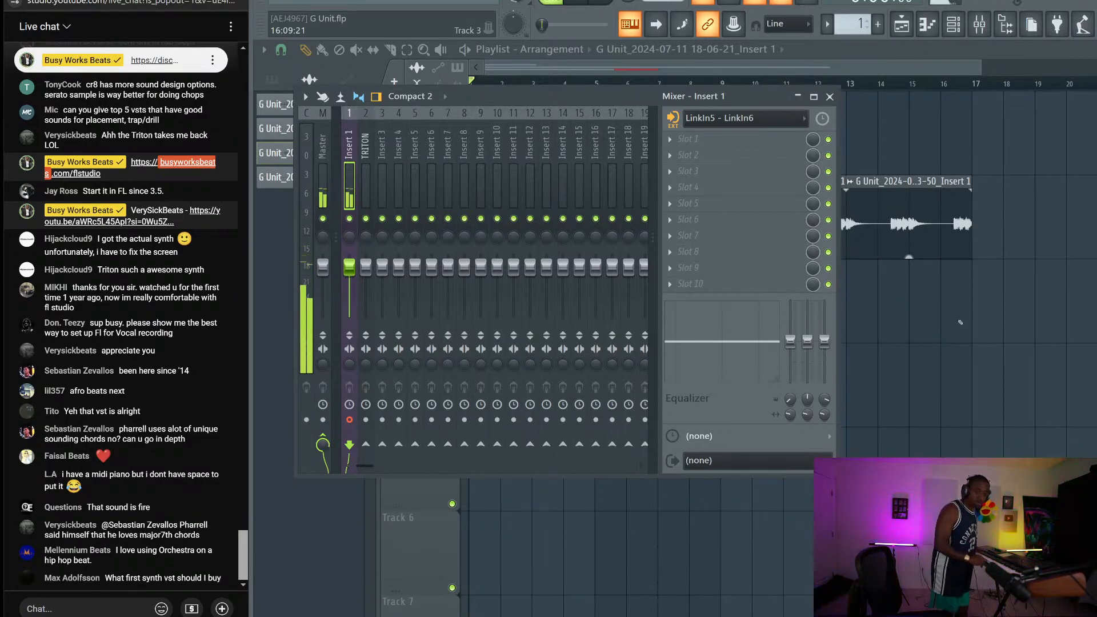
Close the mixer, stop auditioning the edited Track 3 clips, and end on the playlist
key(F9)
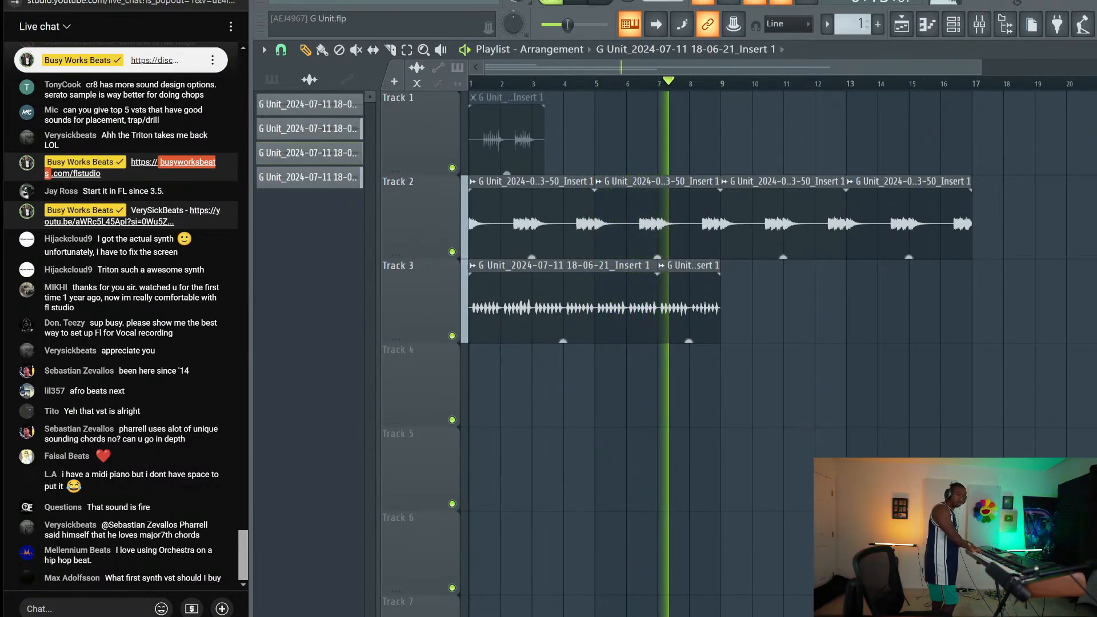
key(space)
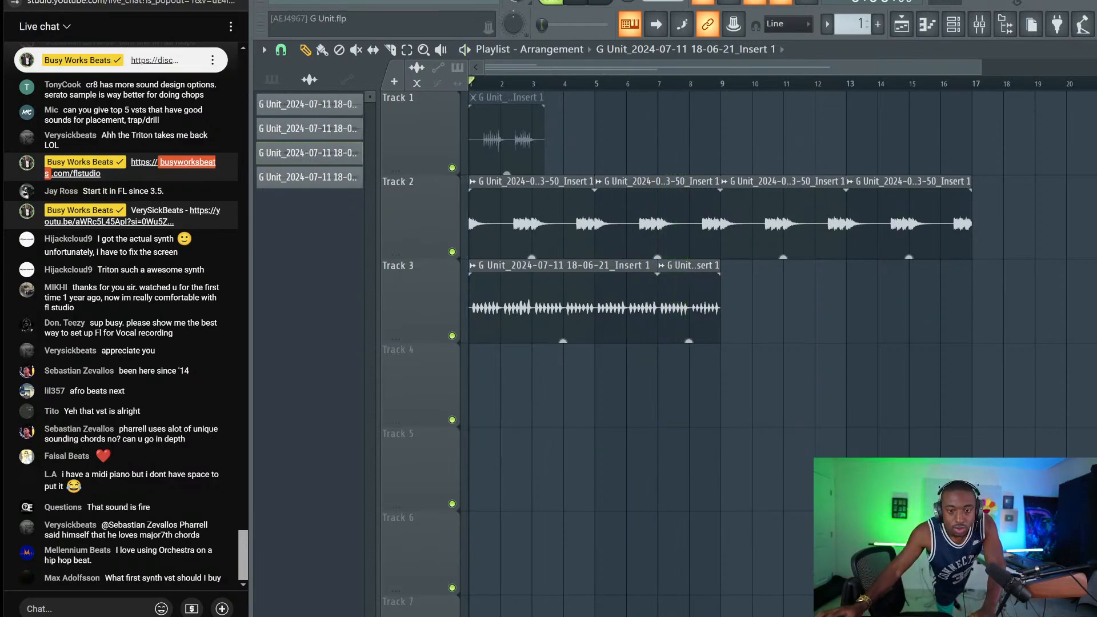
click(979, 25)
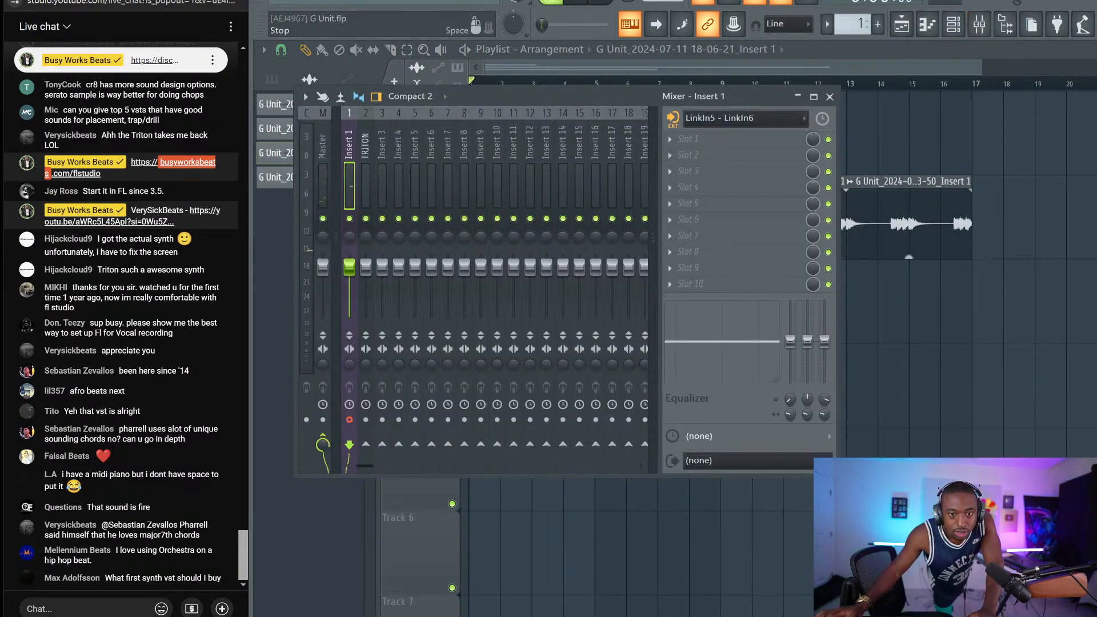
key(F9)
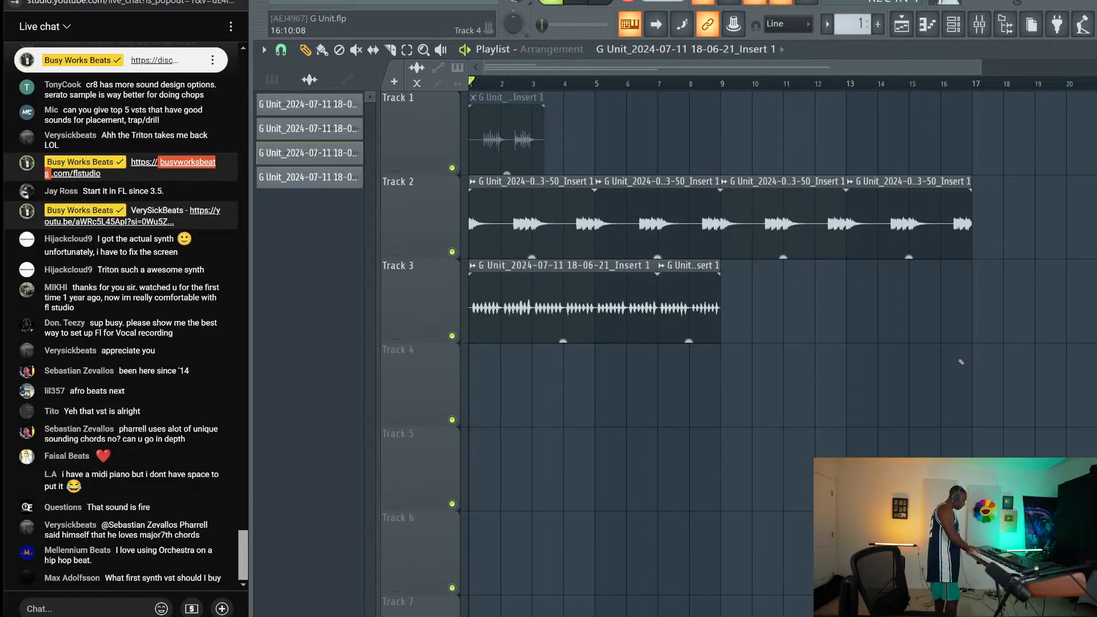
Record a roughly four-bar audio take onto Track 4, starting from bar 1
key(space)
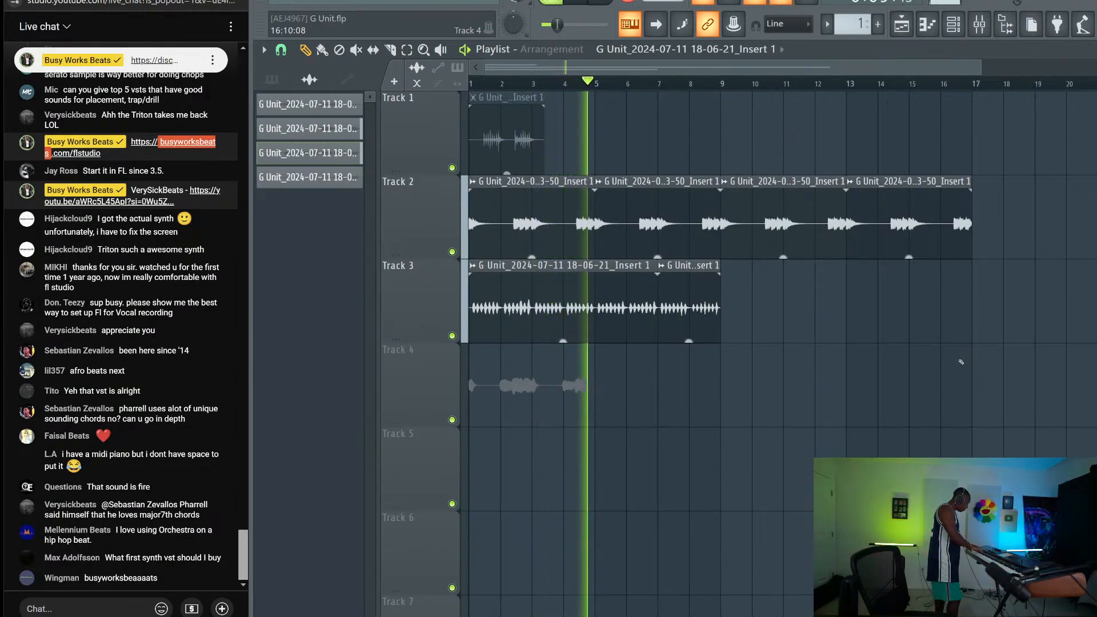
key(space)
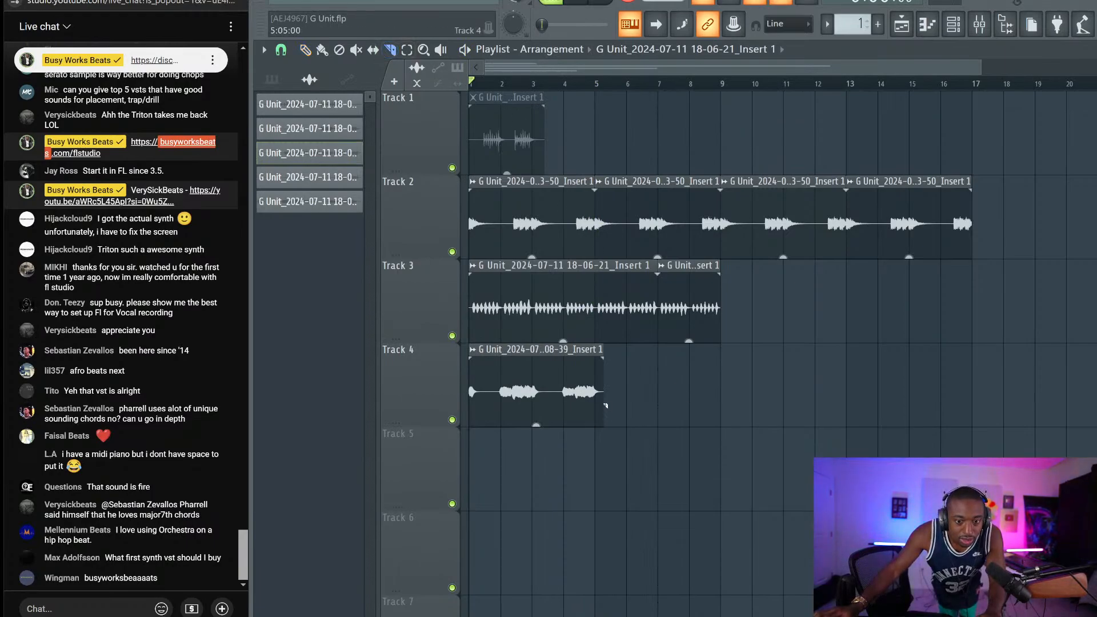
Trim the Track 4 take to end at bar 5 and duplicate it through bar 9
drag(574, 434, 577, 423)
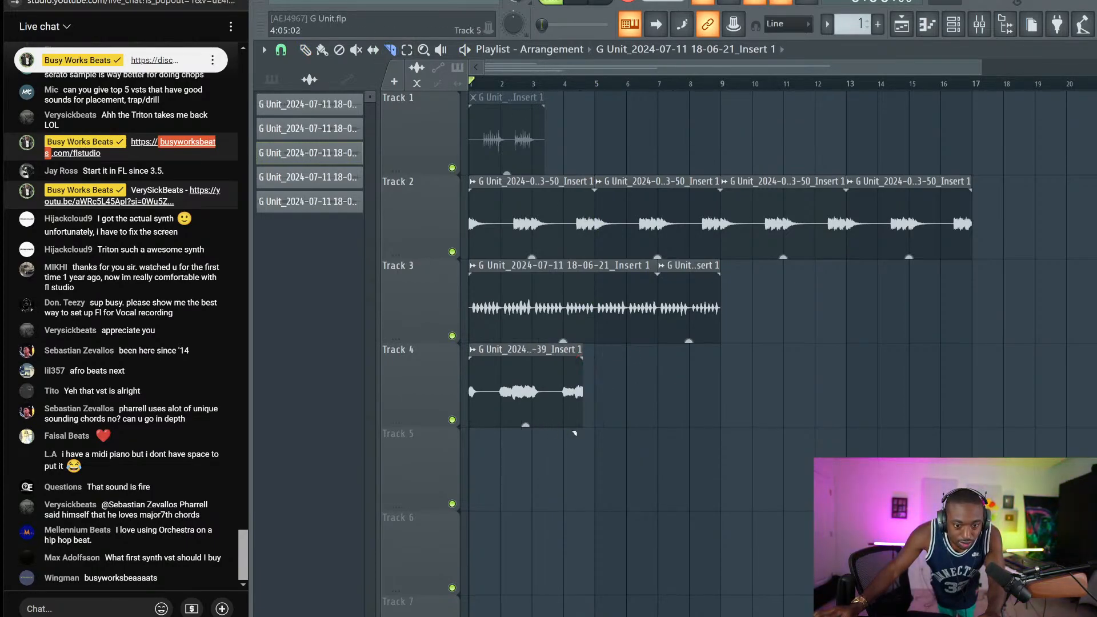
ctrl+click(524, 382)
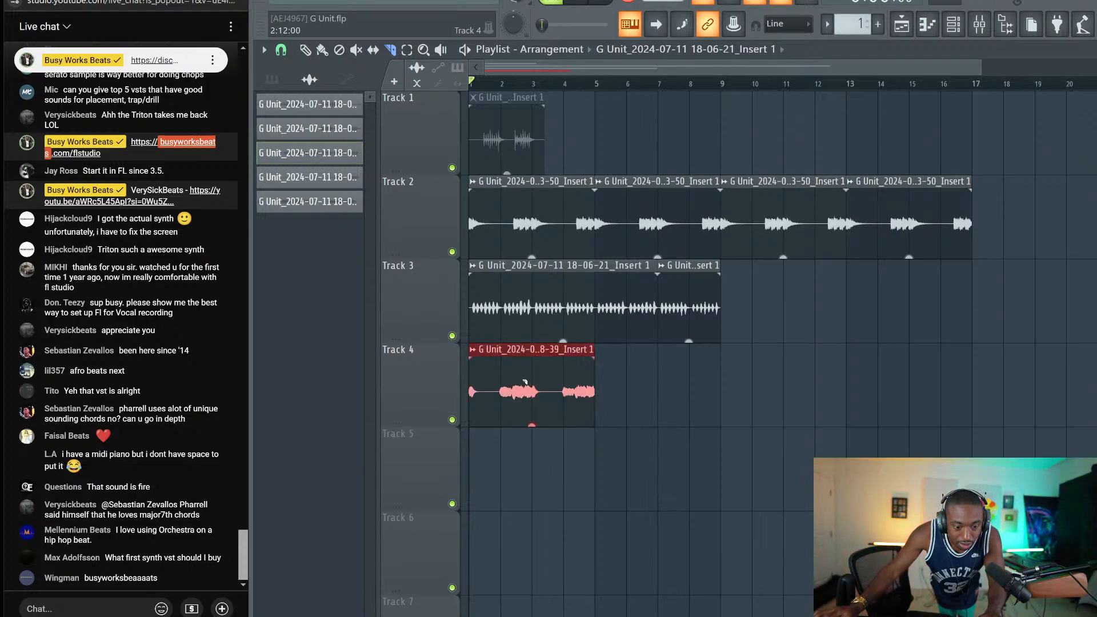
key(ctrl+b)
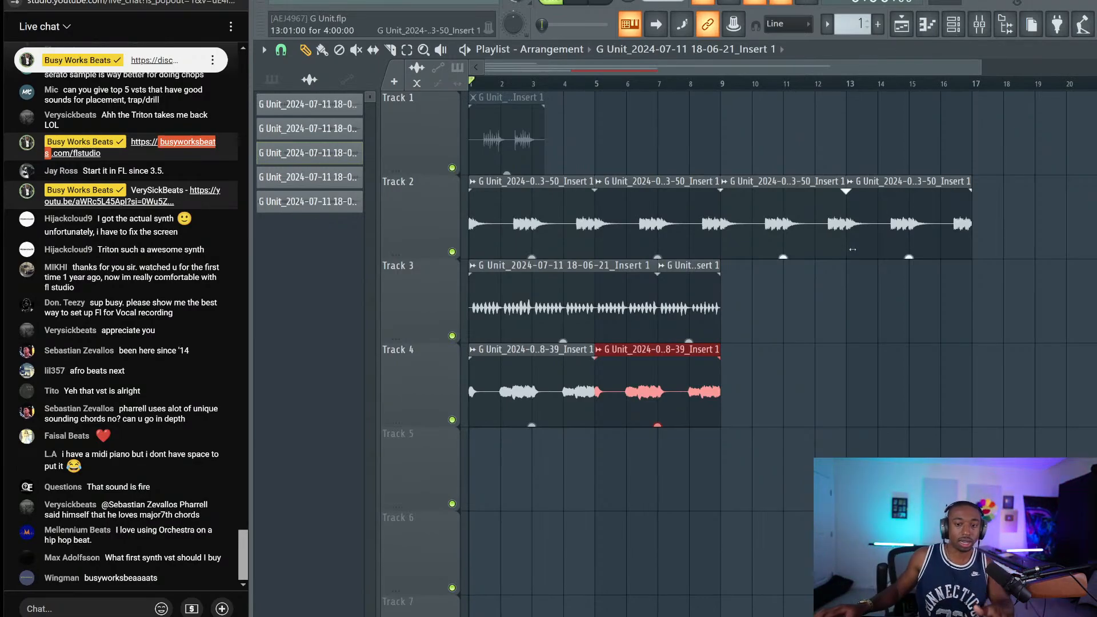
Deselect the copy, choose the Paint tool and bring up the channel rack
click(679, 204)
click(321, 50)
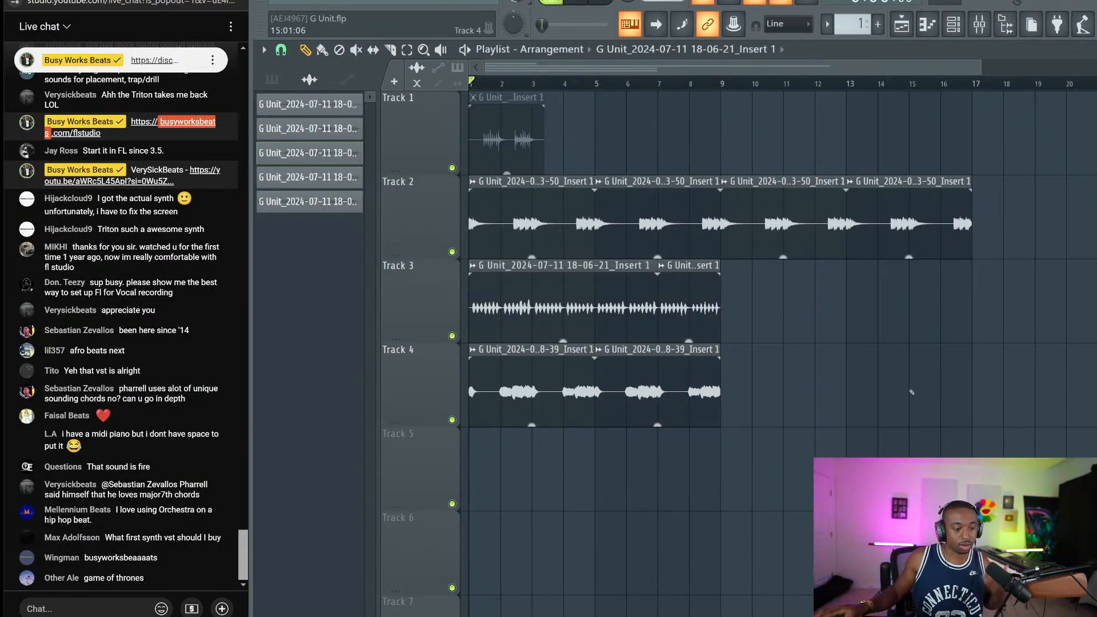
click(953, 24)
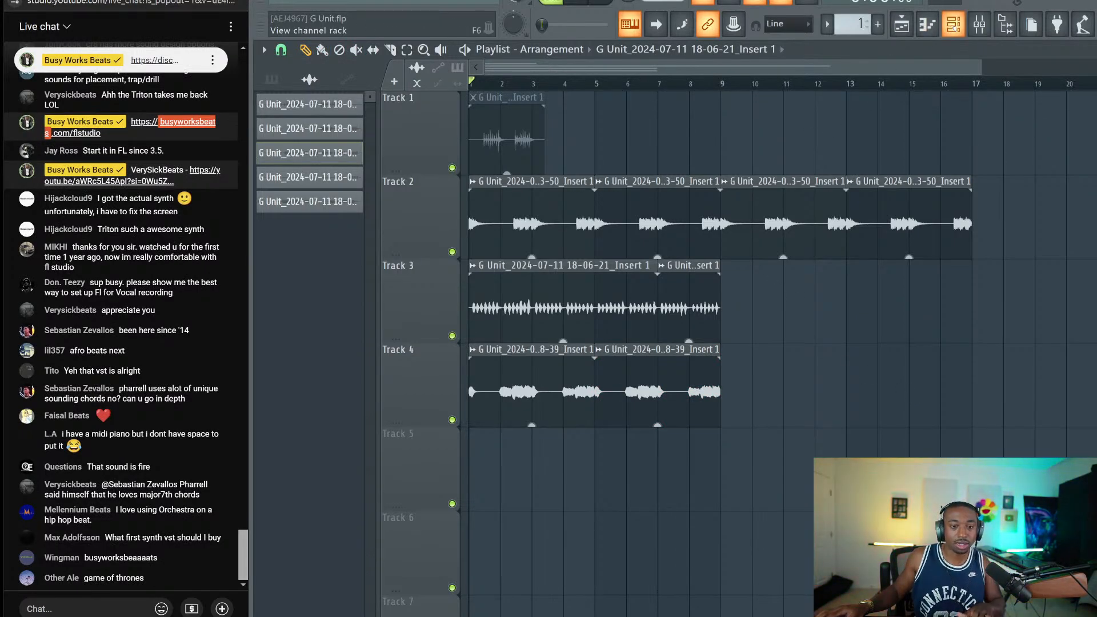
After checking the channel rack and mixer, mute both Track 3 clips and replay the arrangement
click(953, 24)
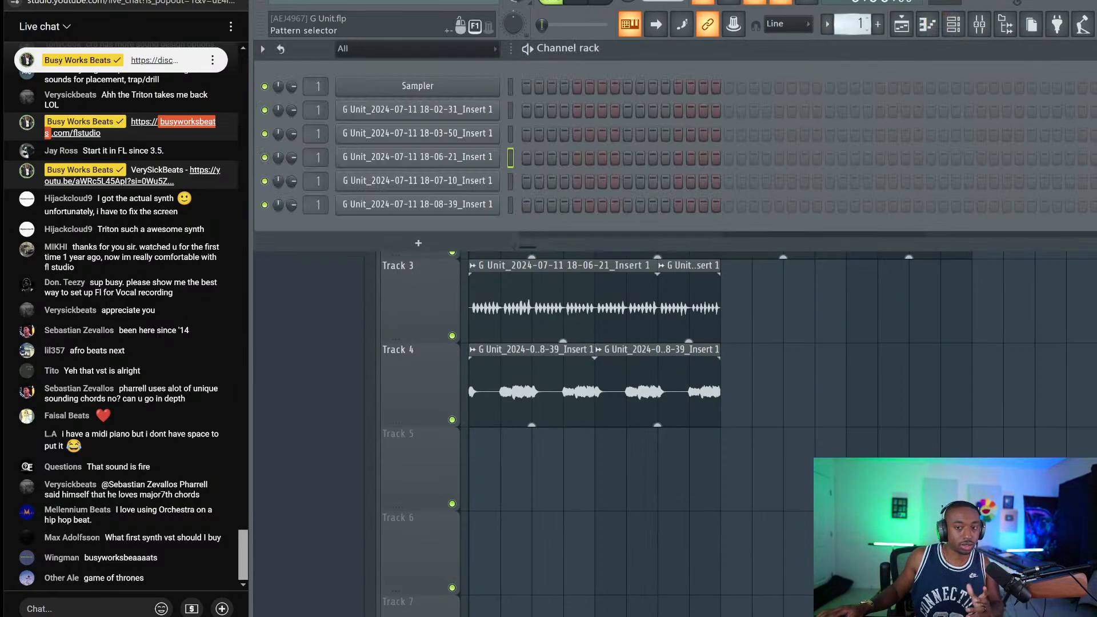
key(F6)
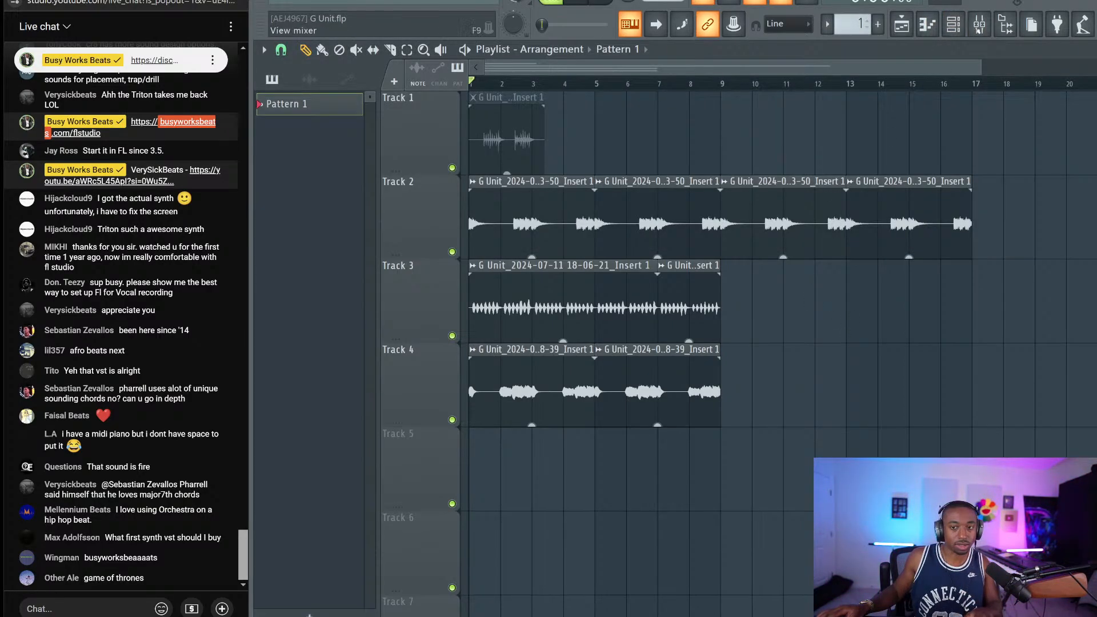
click(979, 24)
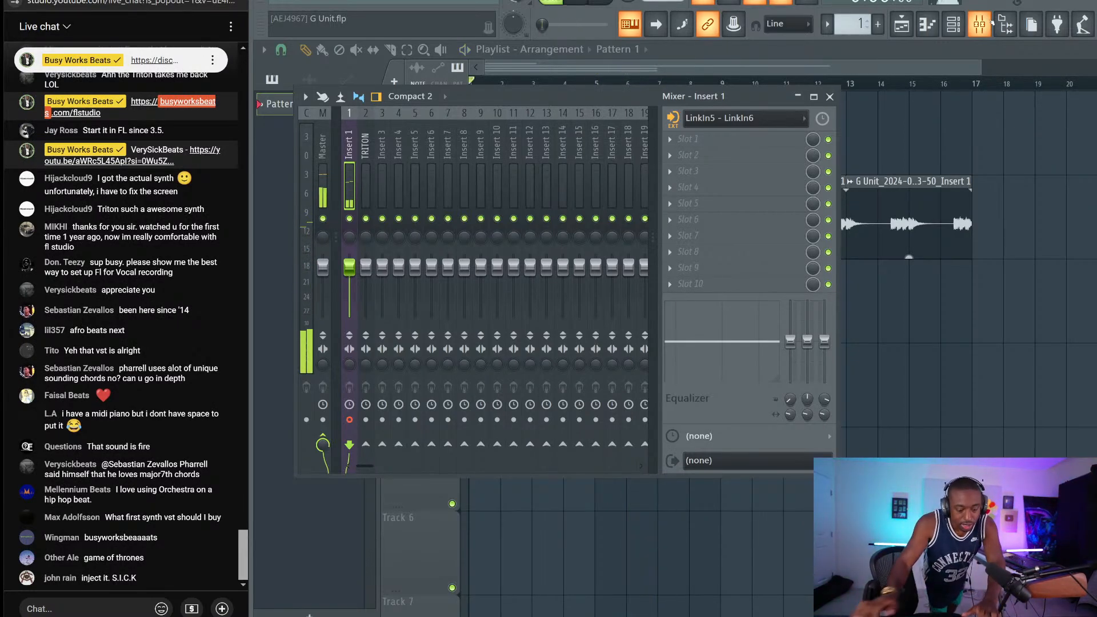
key(space)
click(979, 24)
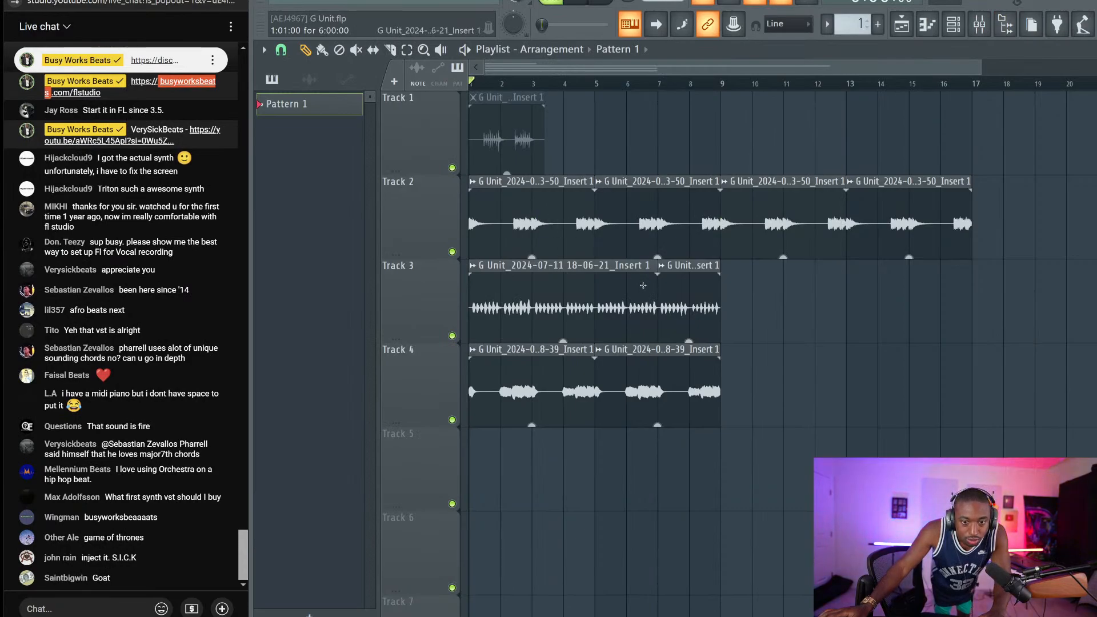
click(605, 313)
key(space)
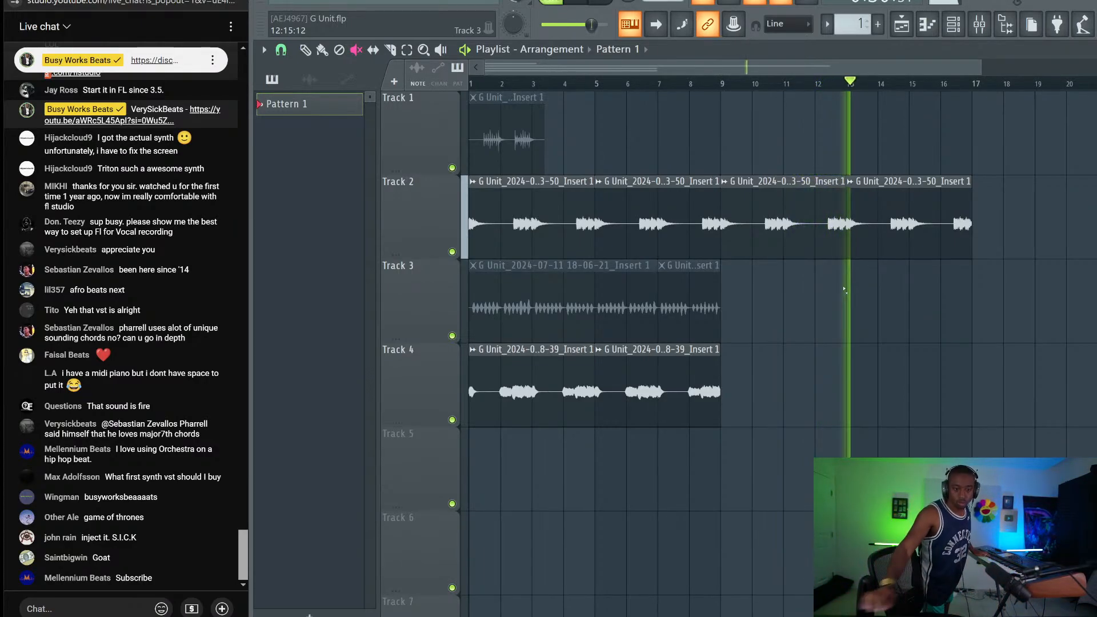
Stop playback, replay the arrangement once, then open Mixer – Insert 1 on the Linkin5 - Linkin6 input
key(space)
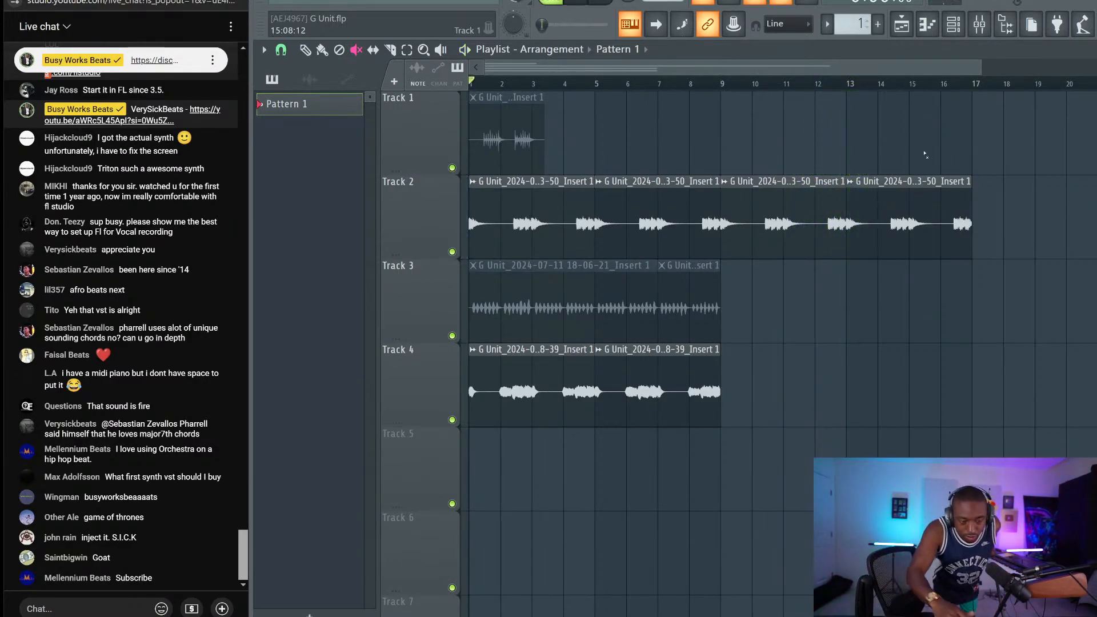
click(981, 26)
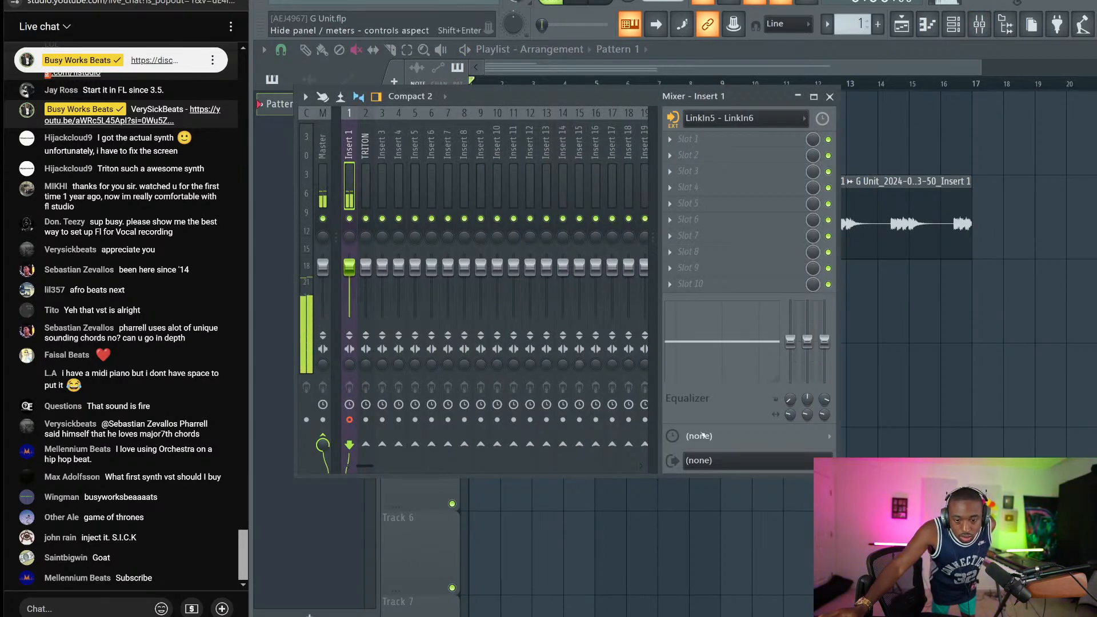
key(F9)
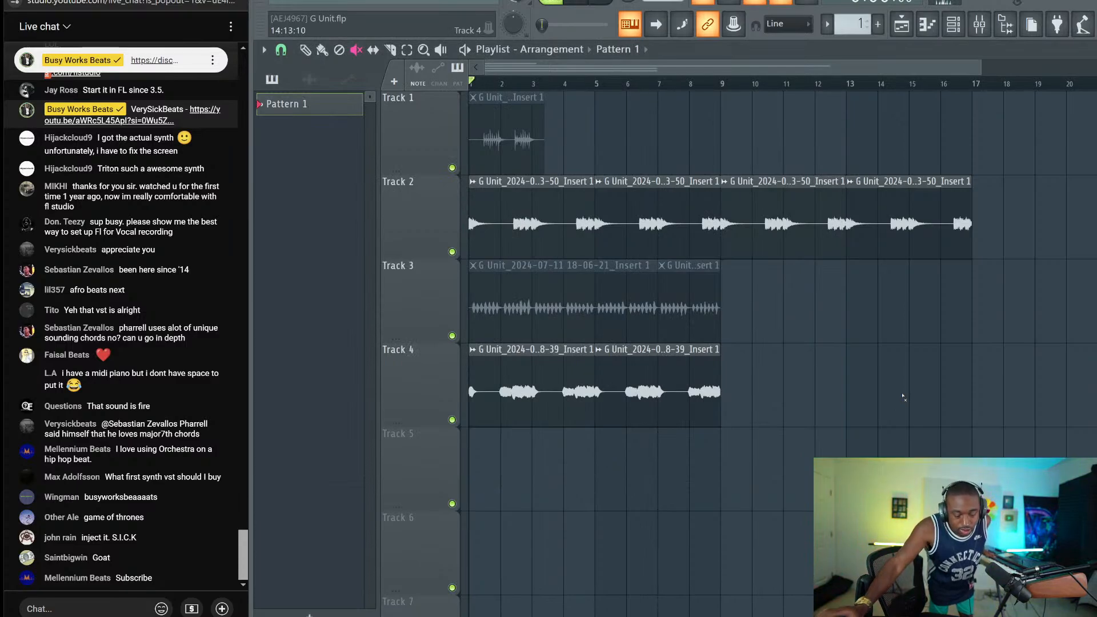
key(space)
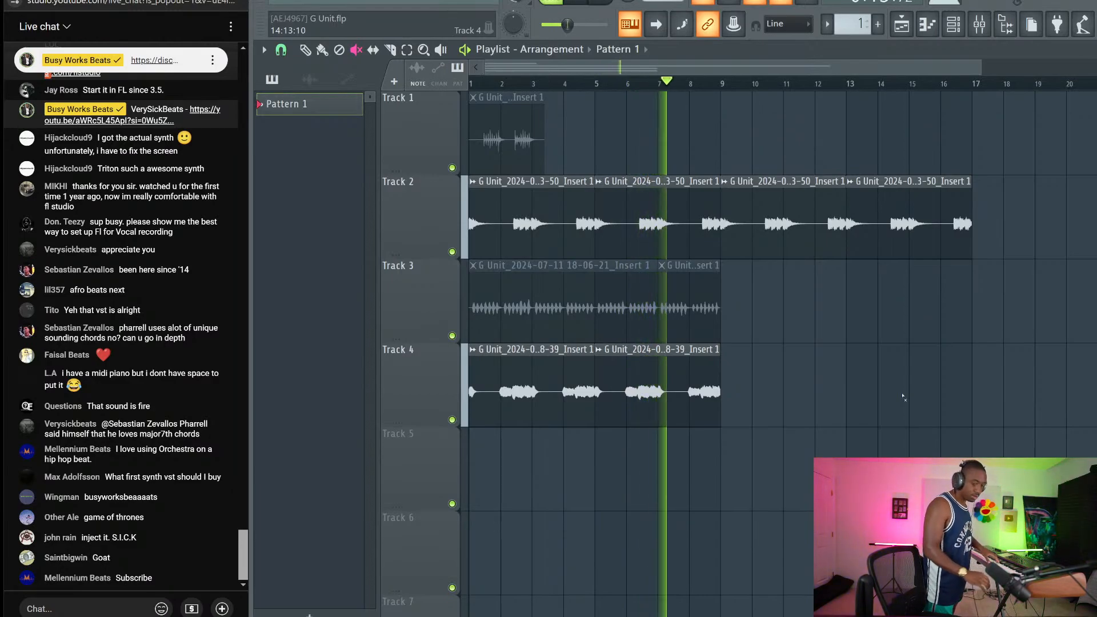
key(space)
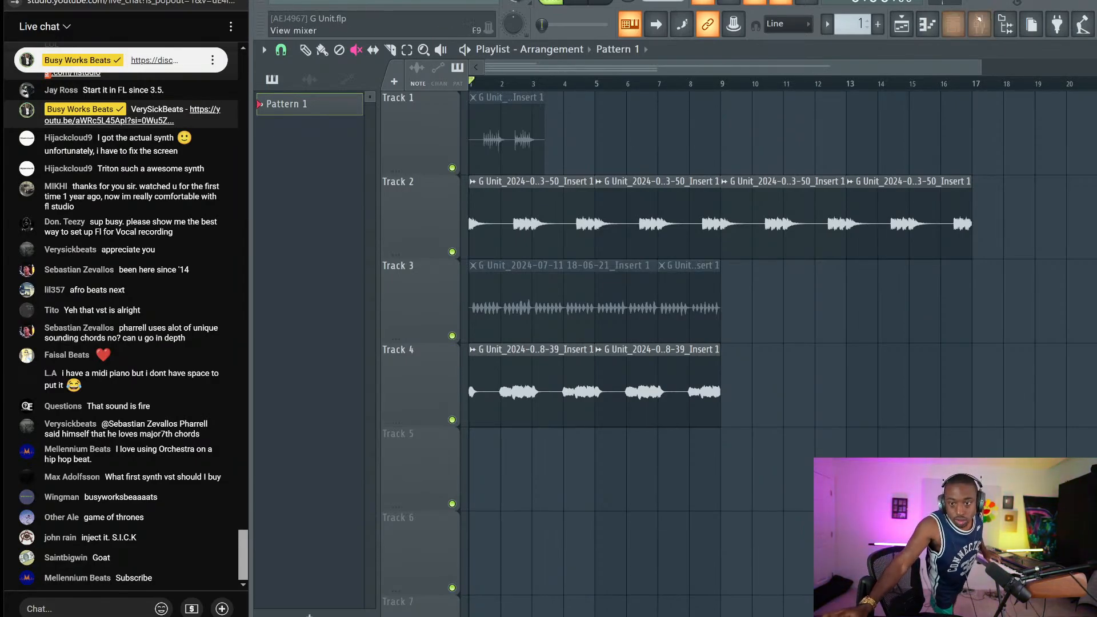
click(979, 24)
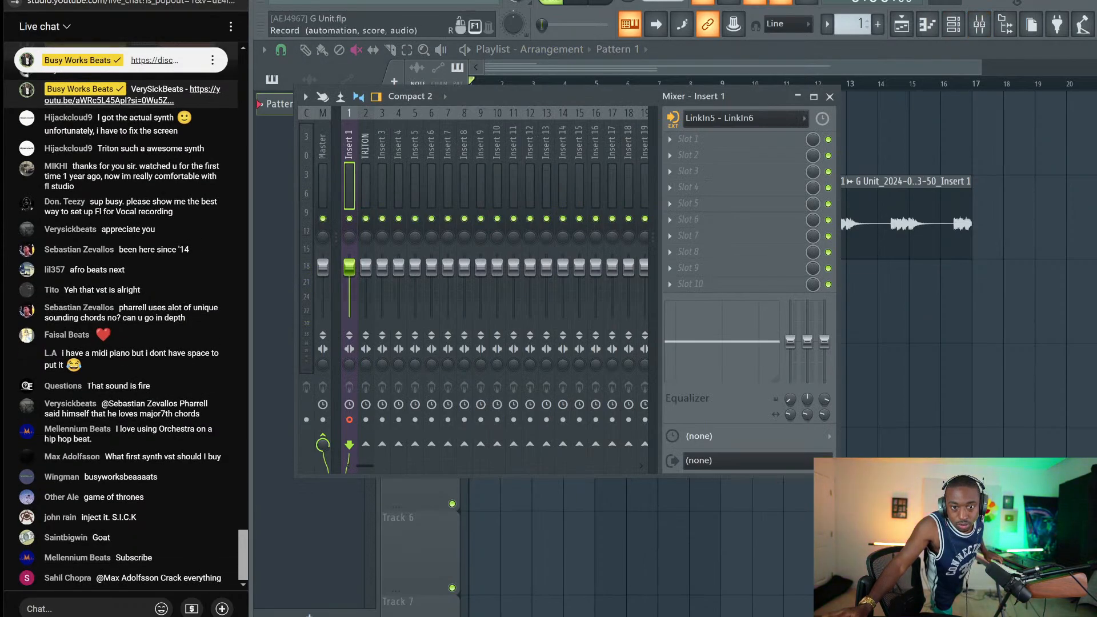
Record a Track 5 take from bar 1 to about bar 8, then save G Unit
key(F9)
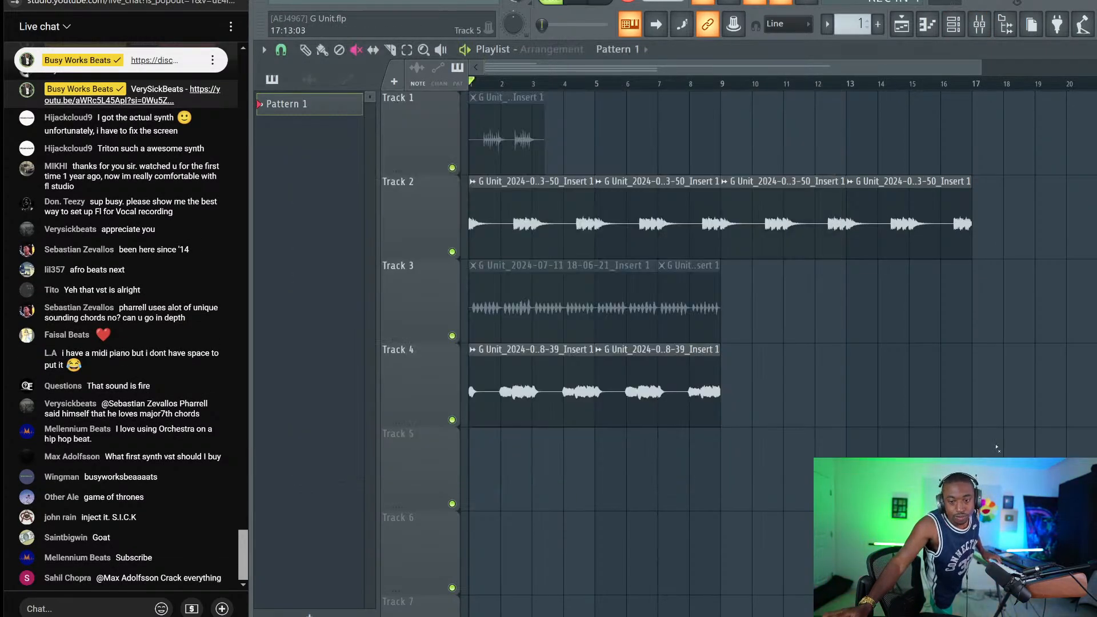
key(space)
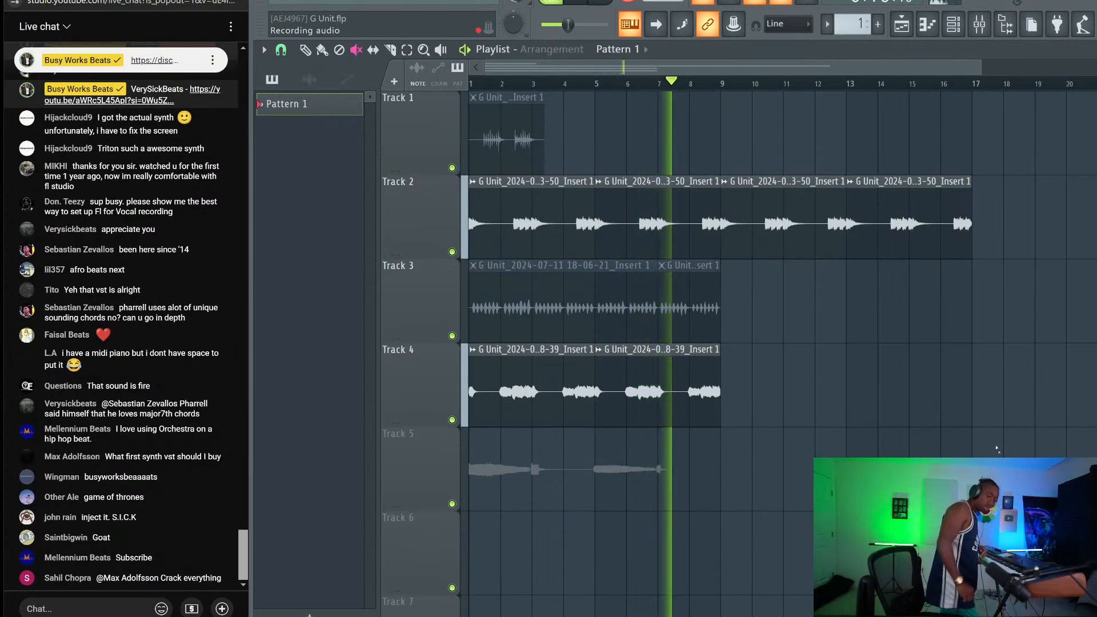
key(space)
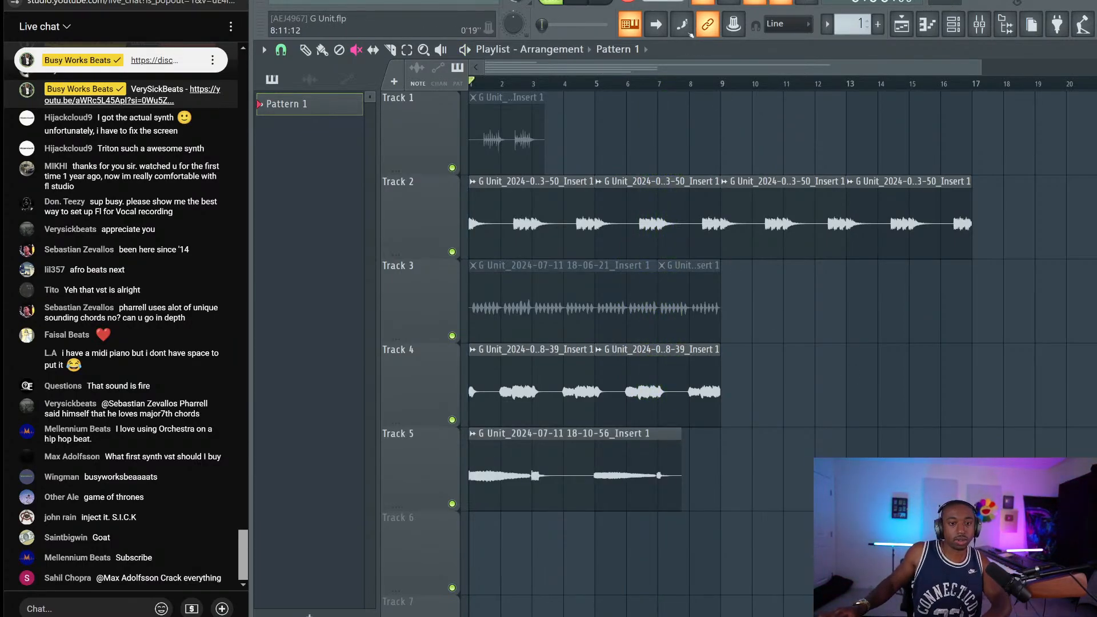
key(ctrl+s)
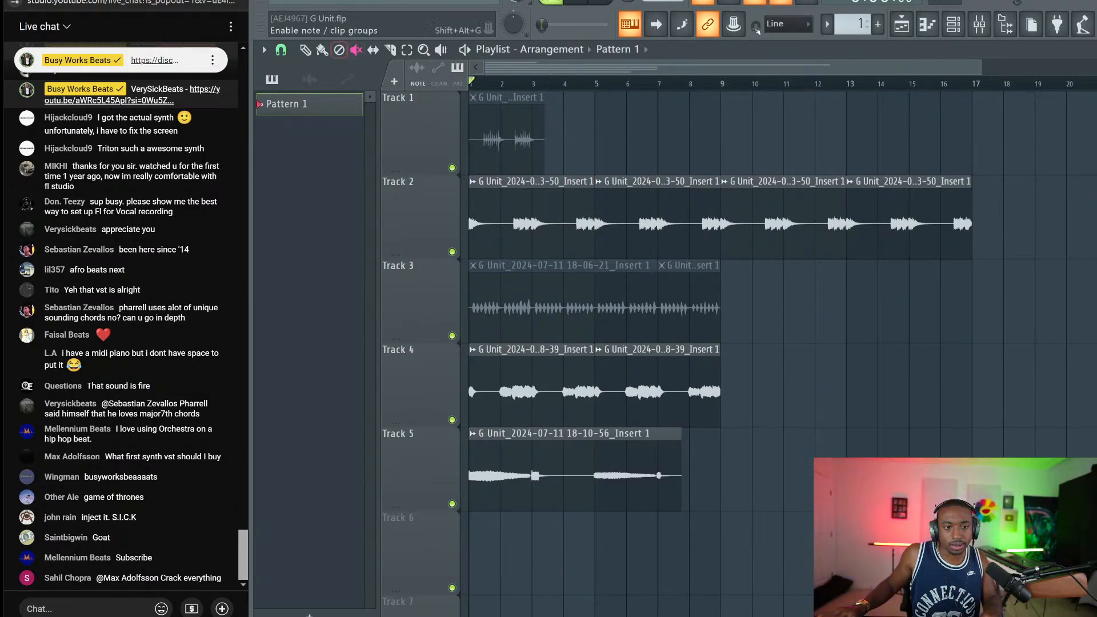
Show the channel rack and open the sample browser
key(F6)
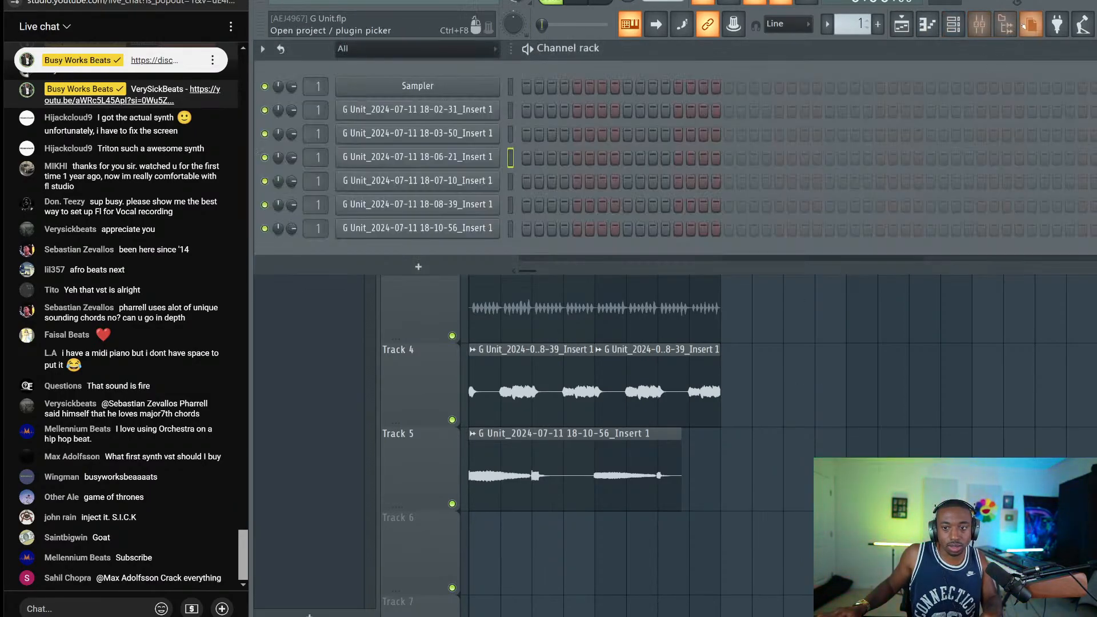
click(1025, 26)
click(1024, 26)
click(1006, 25)
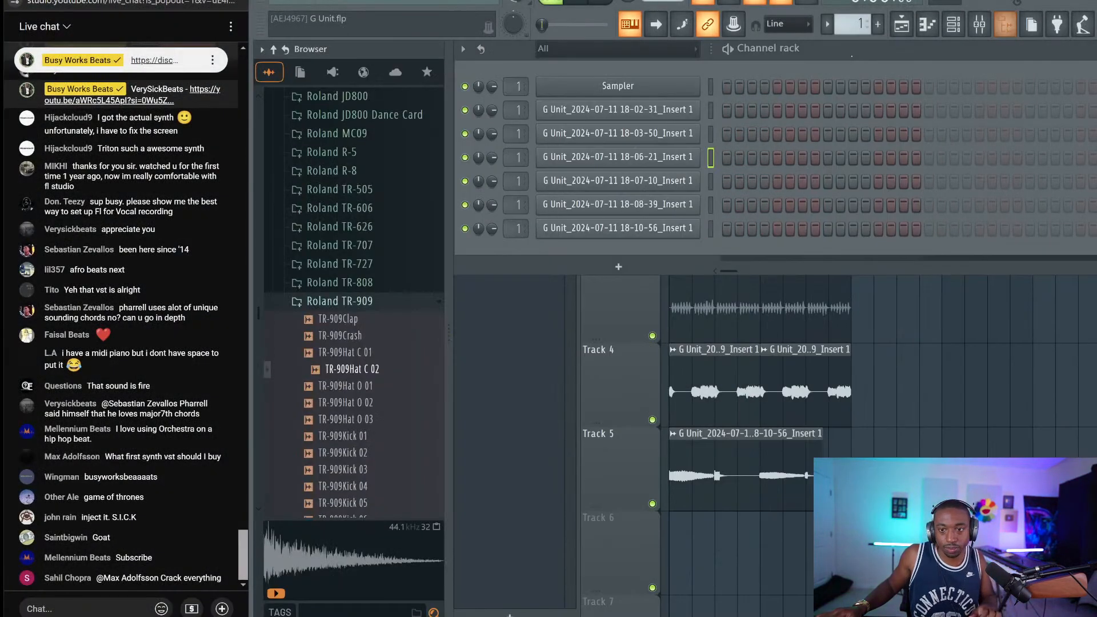
scroll(415, 265, up, 15)
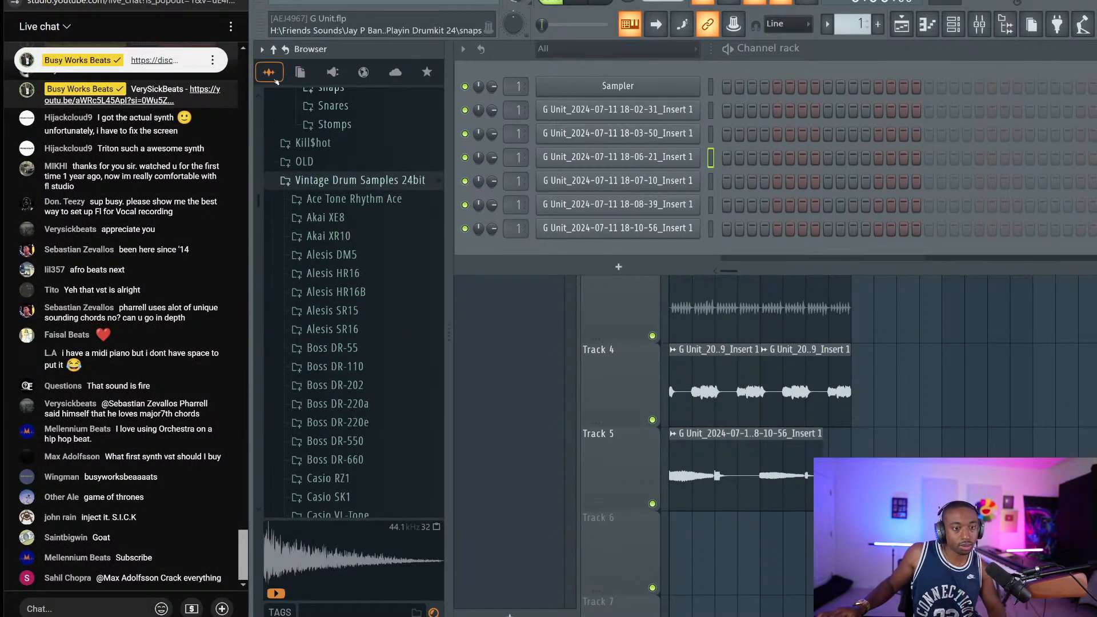
Navigate the browser to Friend Sounds > Drum Breaks and widen it to show full file names
click(275, 49)
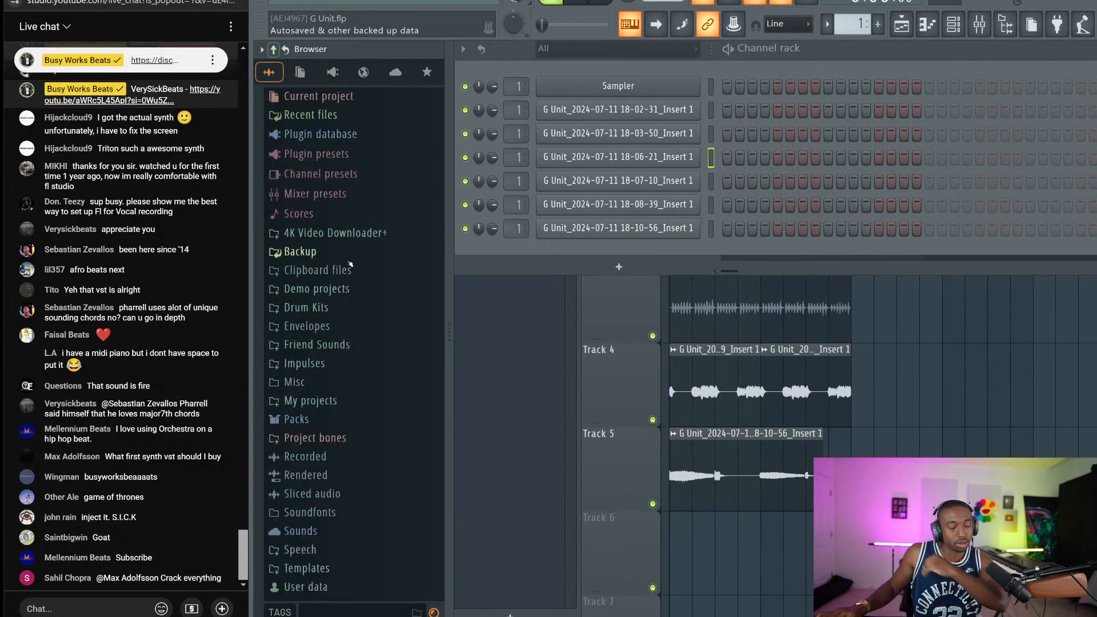
click(330, 305)
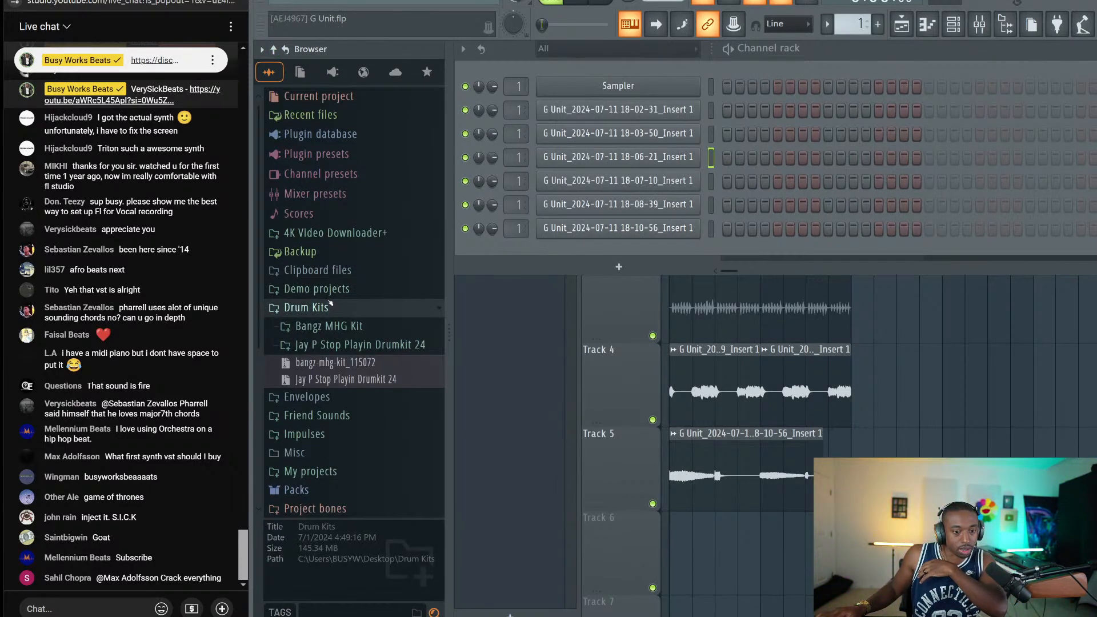
click(337, 309)
click(365, 350)
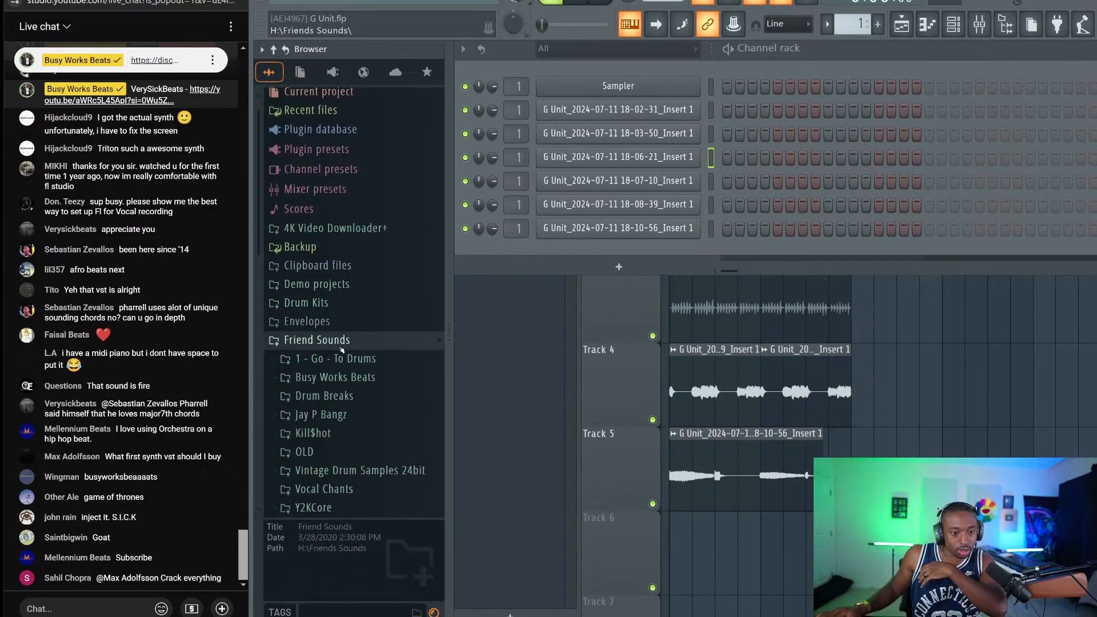
click(332, 154)
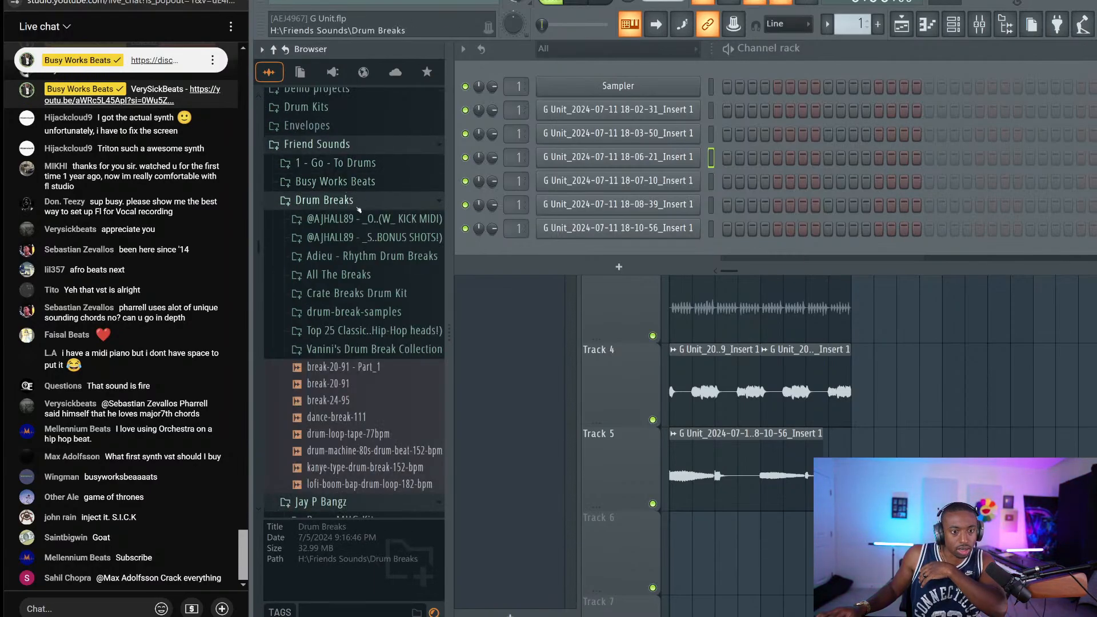
drag(448, 283, 521, 292)
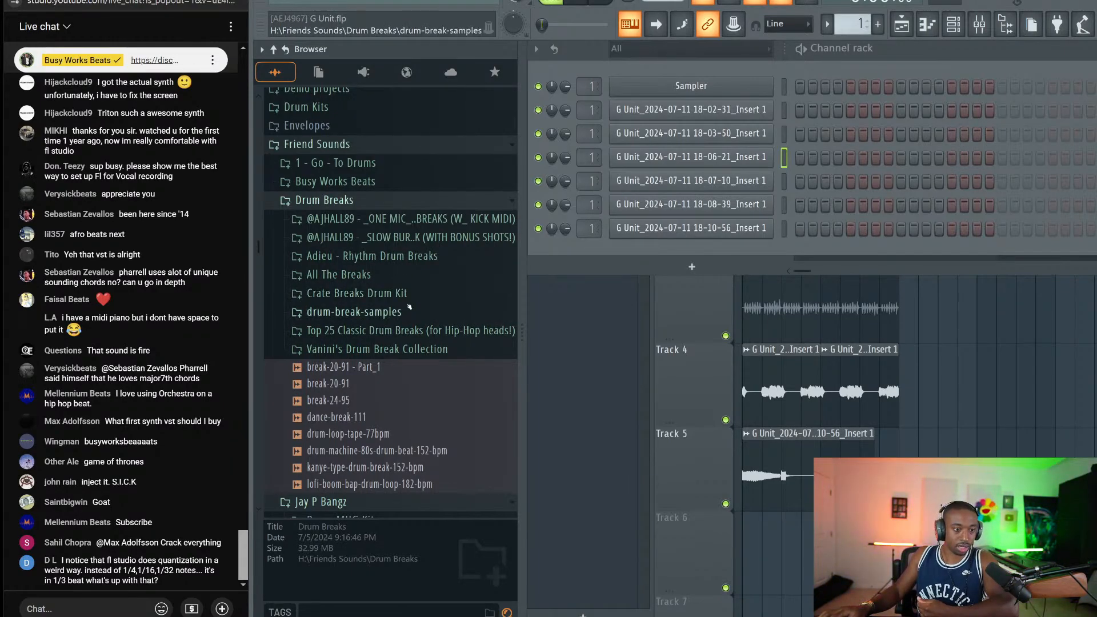
Browse the All The Breaks collection and preview the Creative Source - Corazon break
scroll(400, 305, down, 2)
scroll(388, 304, up, 2)
click(381, 302)
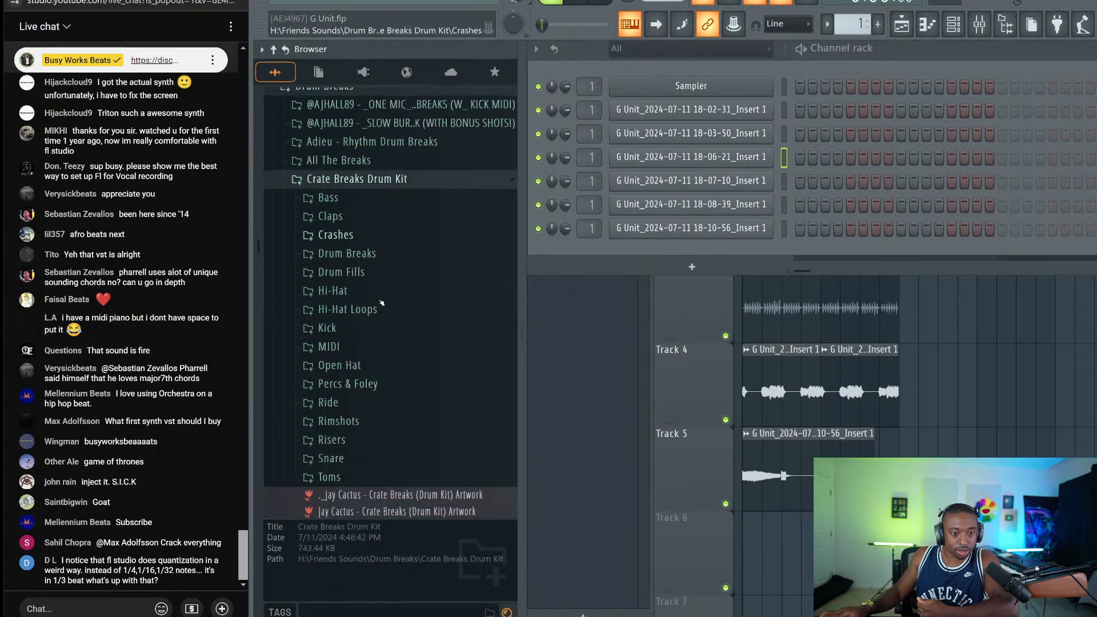
click(354, 176)
click(373, 156)
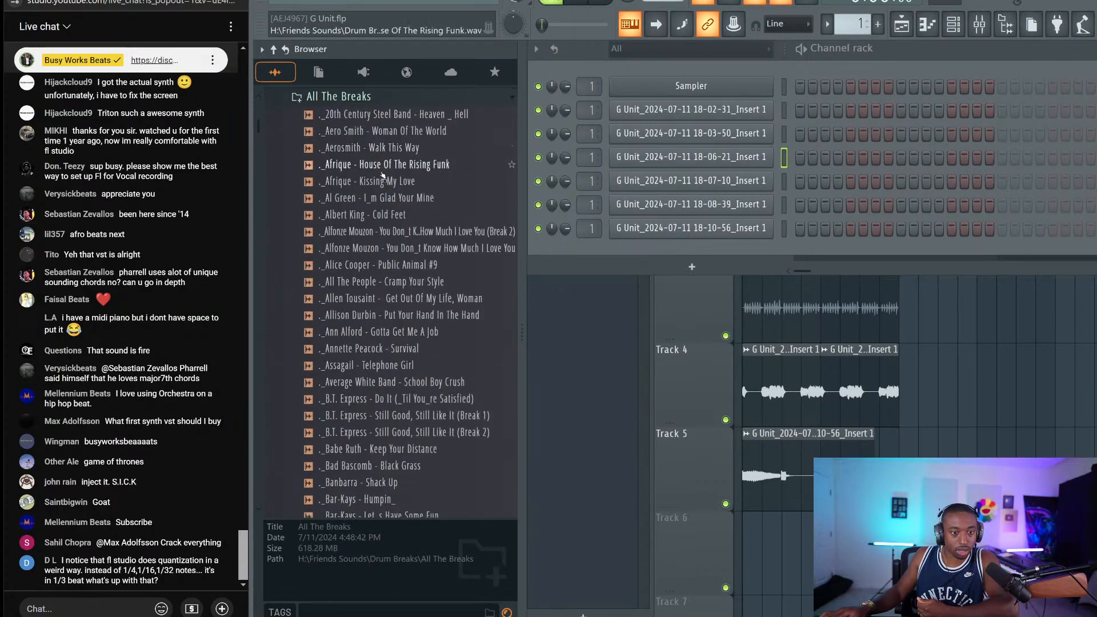
scroll(351, 286, down, 15)
scroll(372, 309, down, 20)
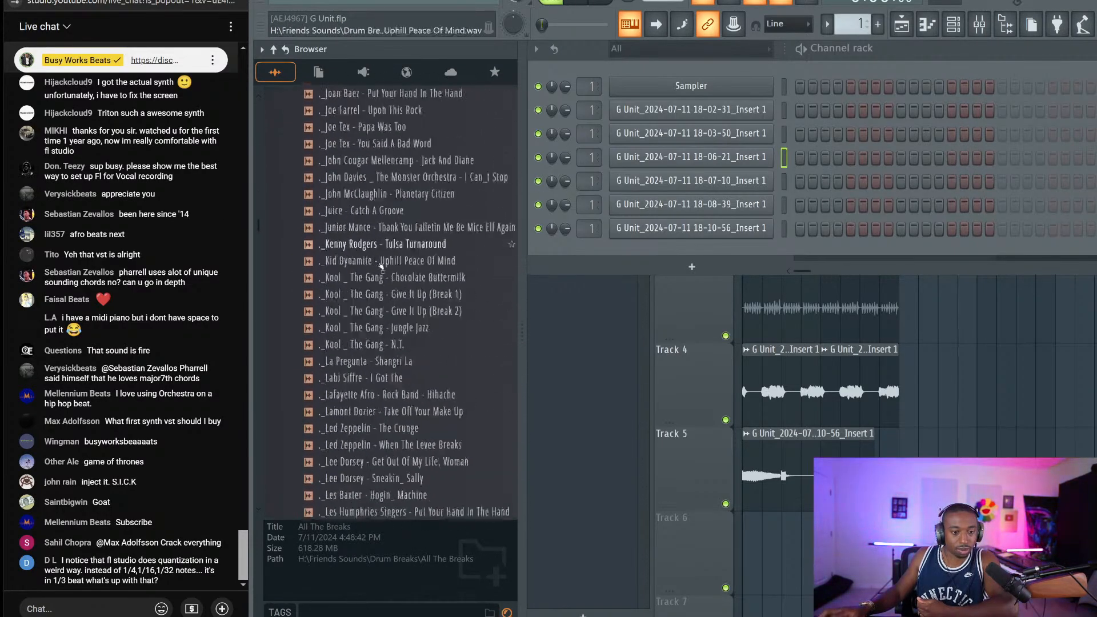
click(399, 306)
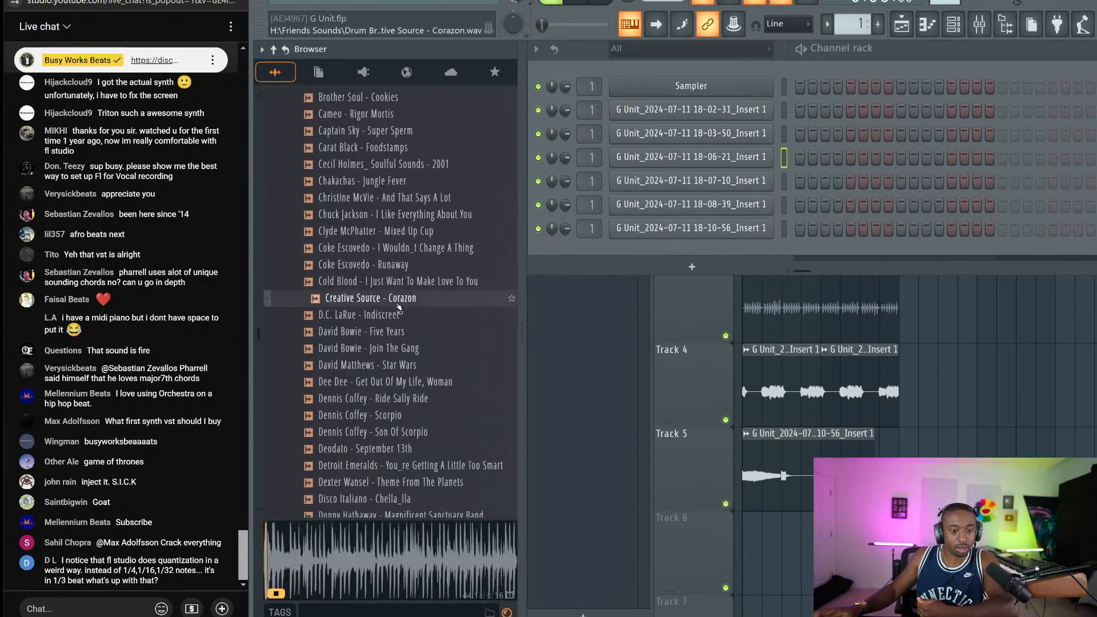
scroll(346, 271, up, 15)
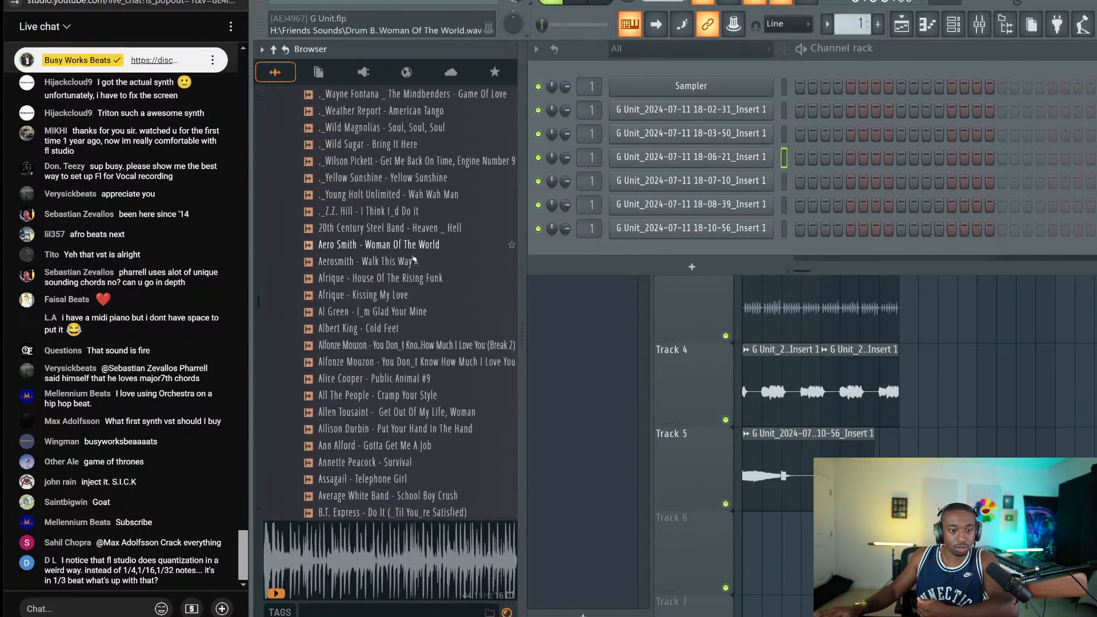
scroll(444, 292, up, 15)
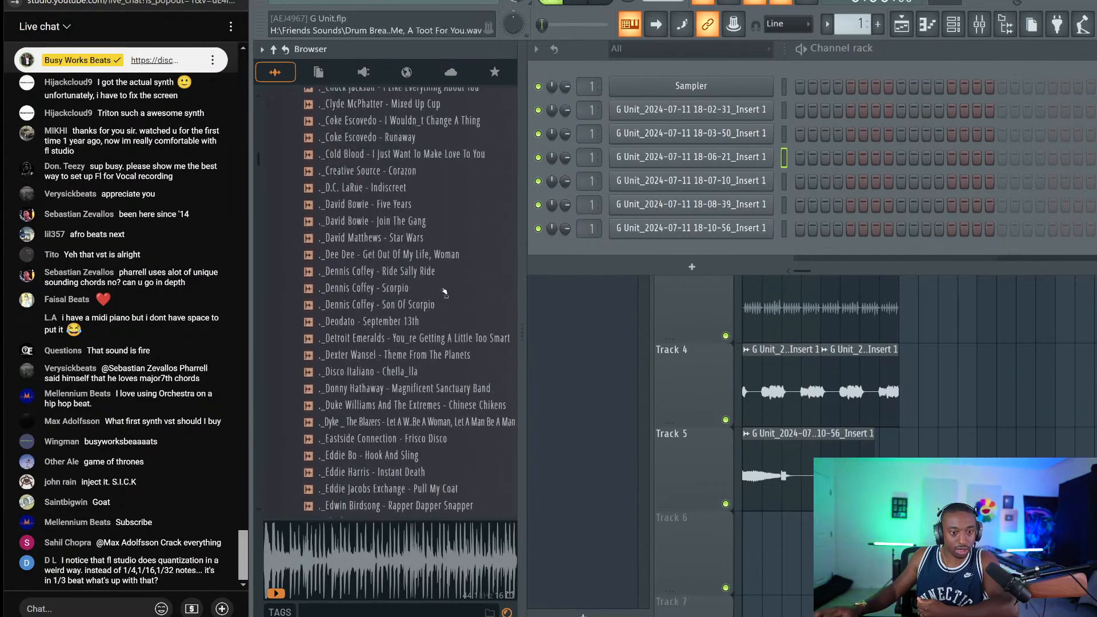
Open Adieu - Rhythm Drum Breaks > Drum Breaks and preview Adieu - Cascade Drum Break - 65 BPM
click(389, 274)
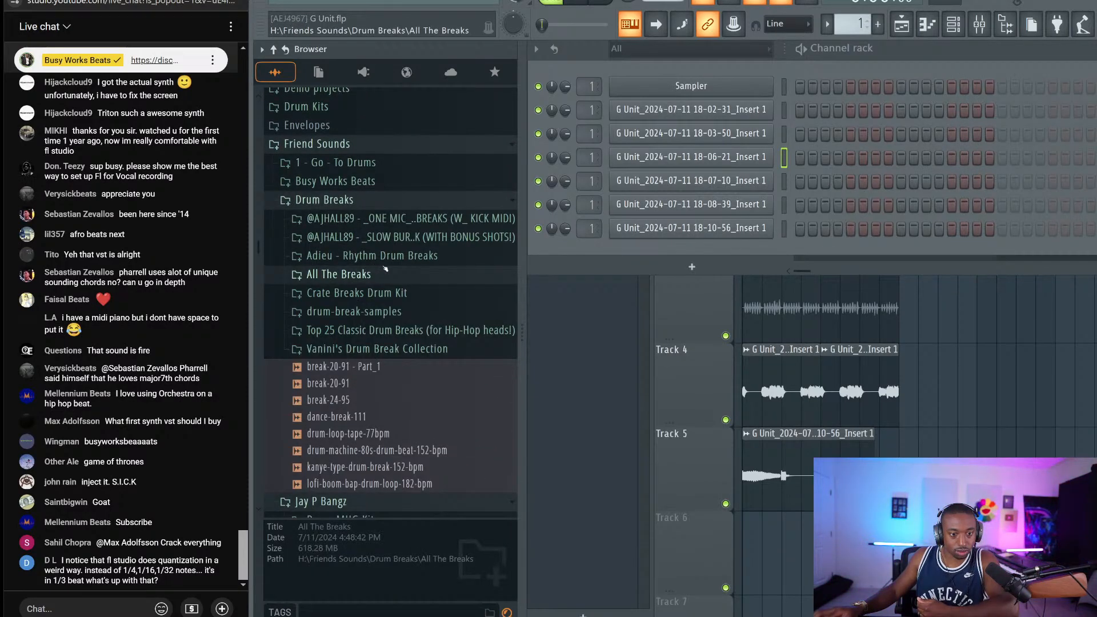
click(400, 256)
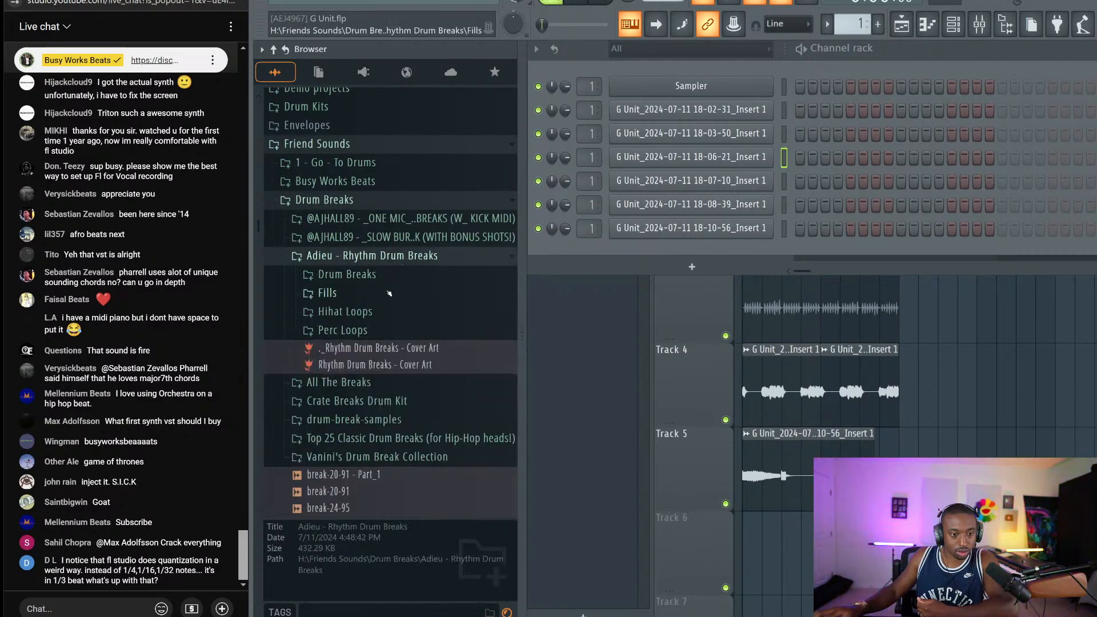
click(412, 275)
scroll(438, 267, down, 10)
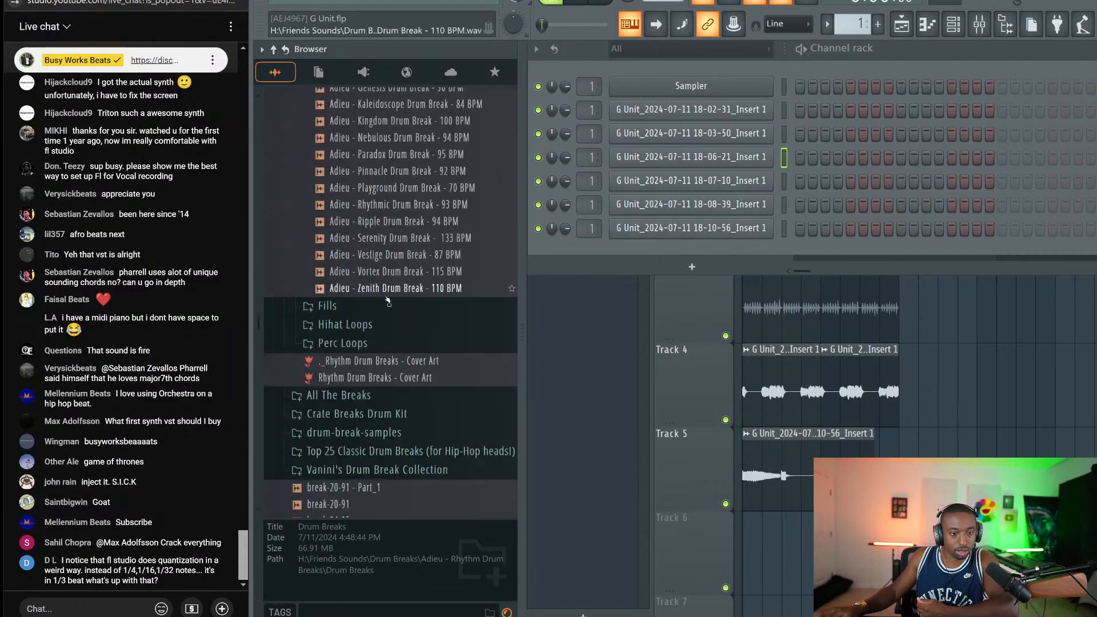
scroll(429, 297, up, 8)
click(424, 304)
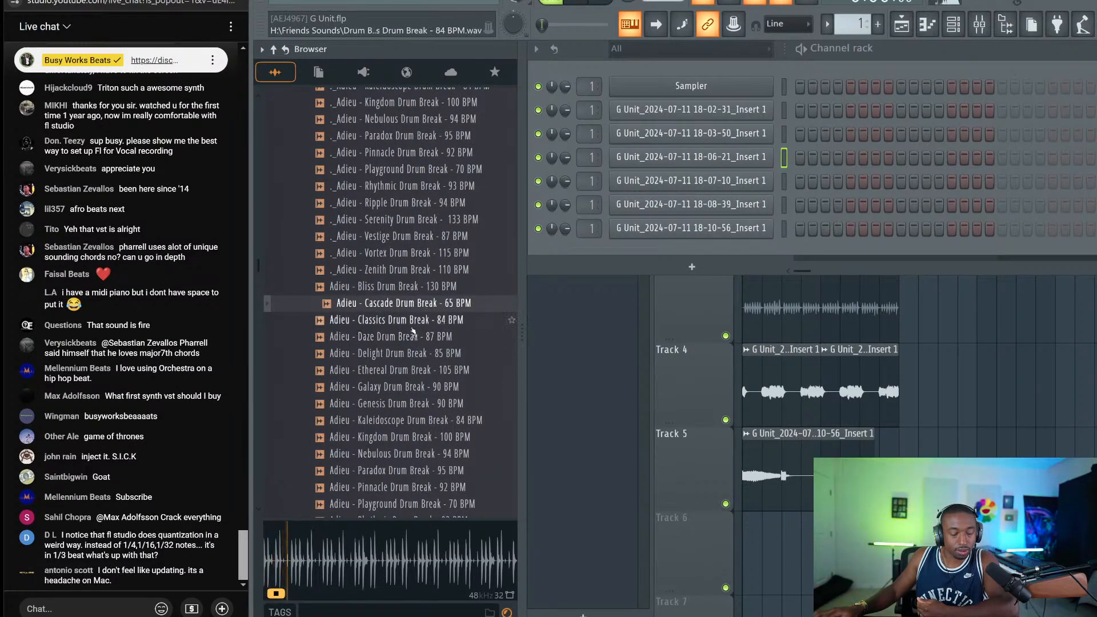
Load Adieu - Cascade Drum Break - 65 BPM into a new Slicex channel
right_click(403, 298)
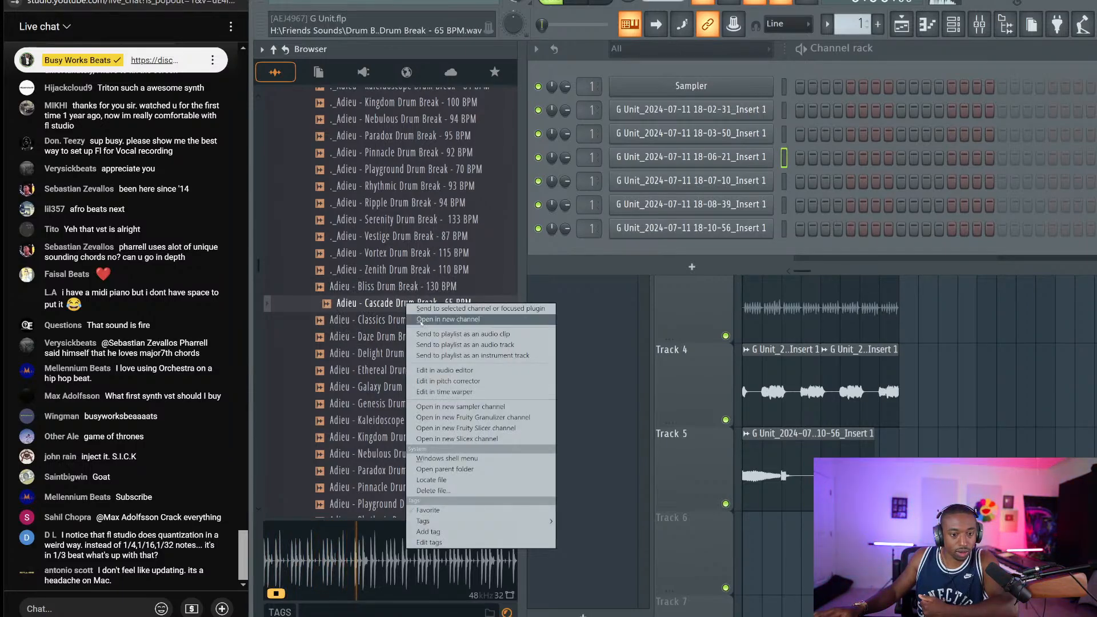
click(459, 439)
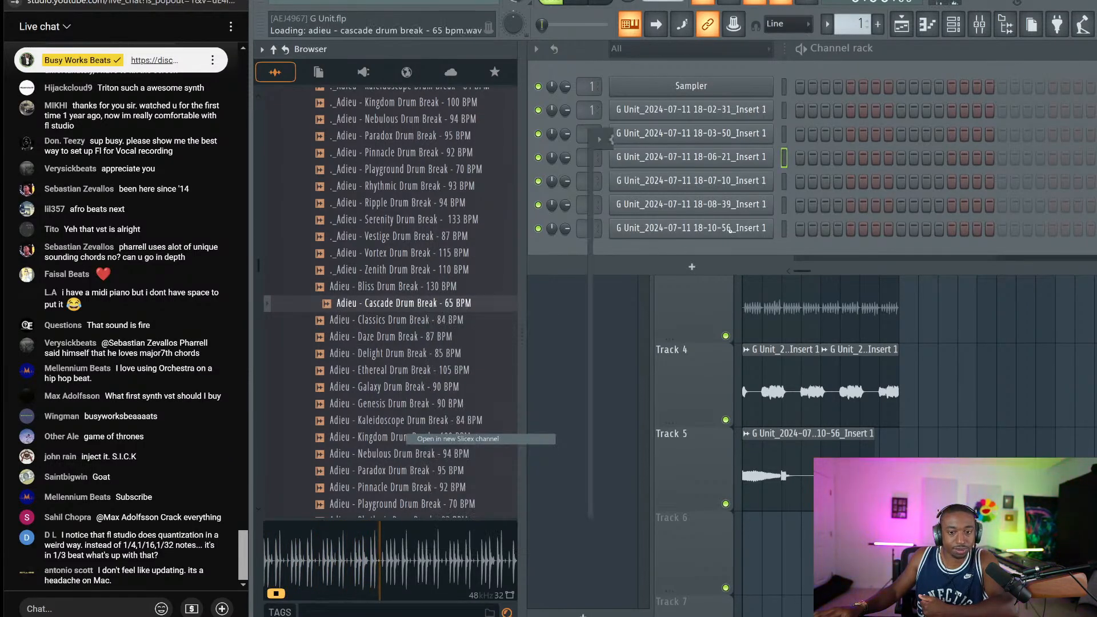
key(Escape)
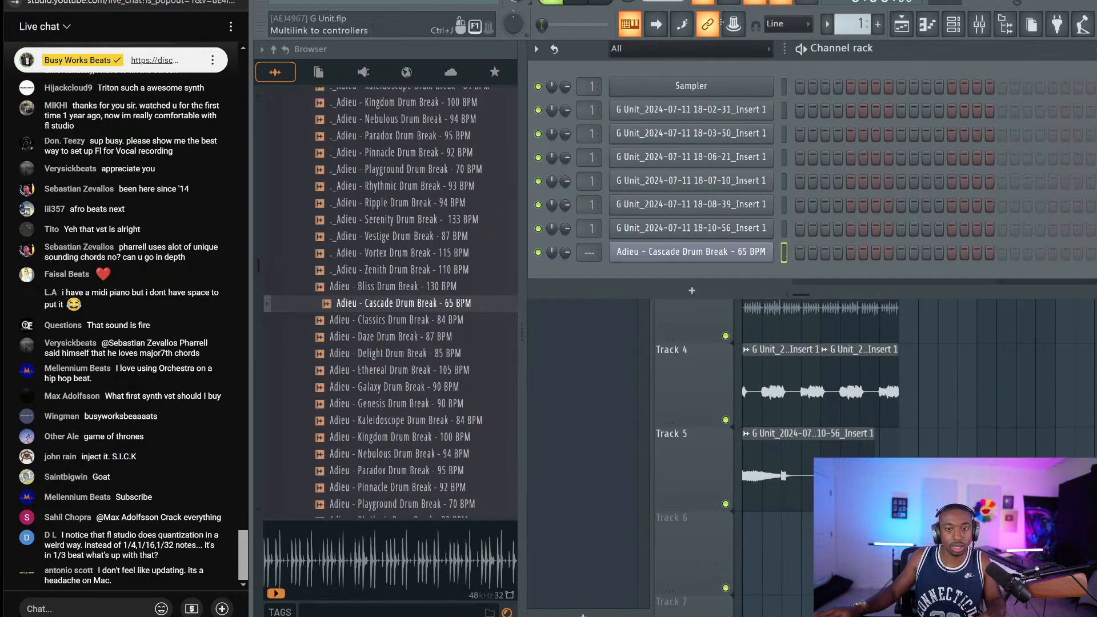
Review the typing-keyboard note layout options, then hide the channel rack to show the playlist
right_click(631, 32)
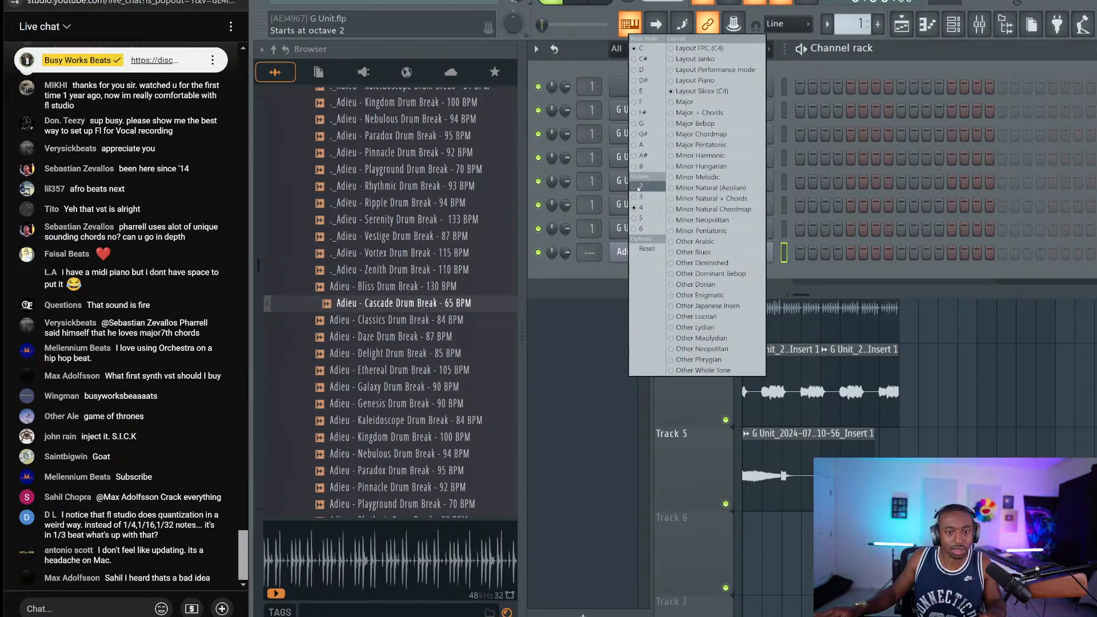
click(694, 80)
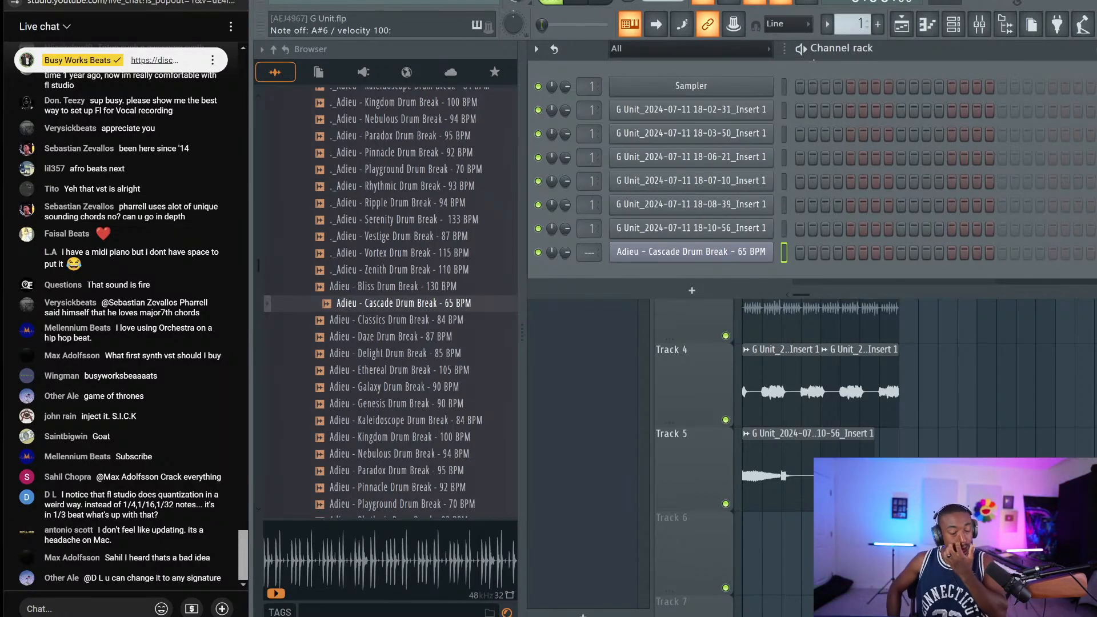
key(F6)
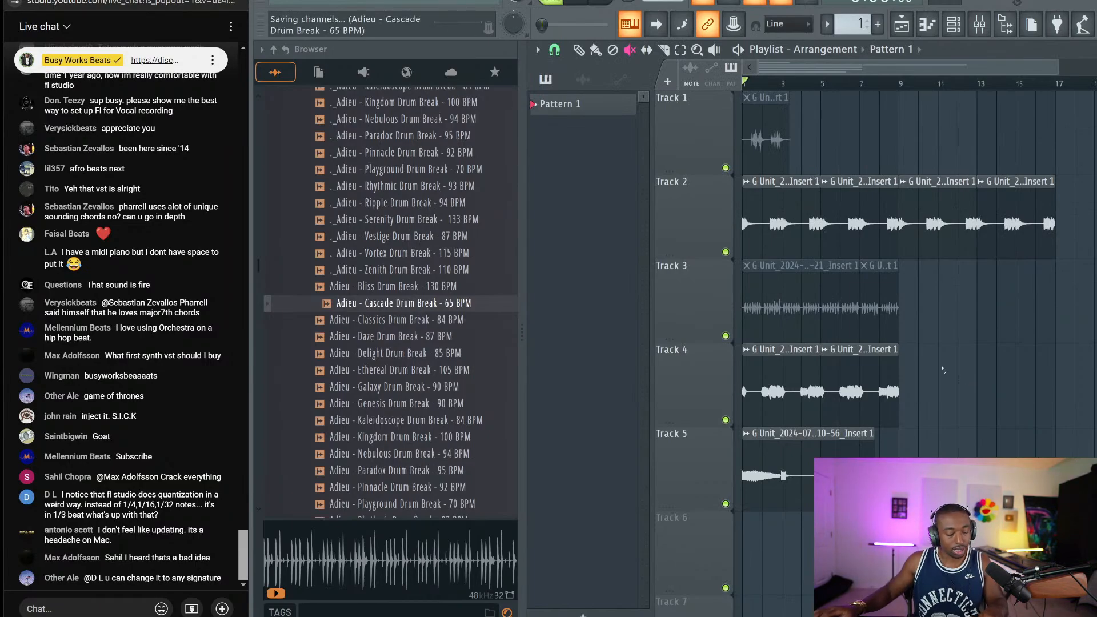
Unmute both Track 4 clips
drag(948, 369, 743, 508)
click(774, 378)
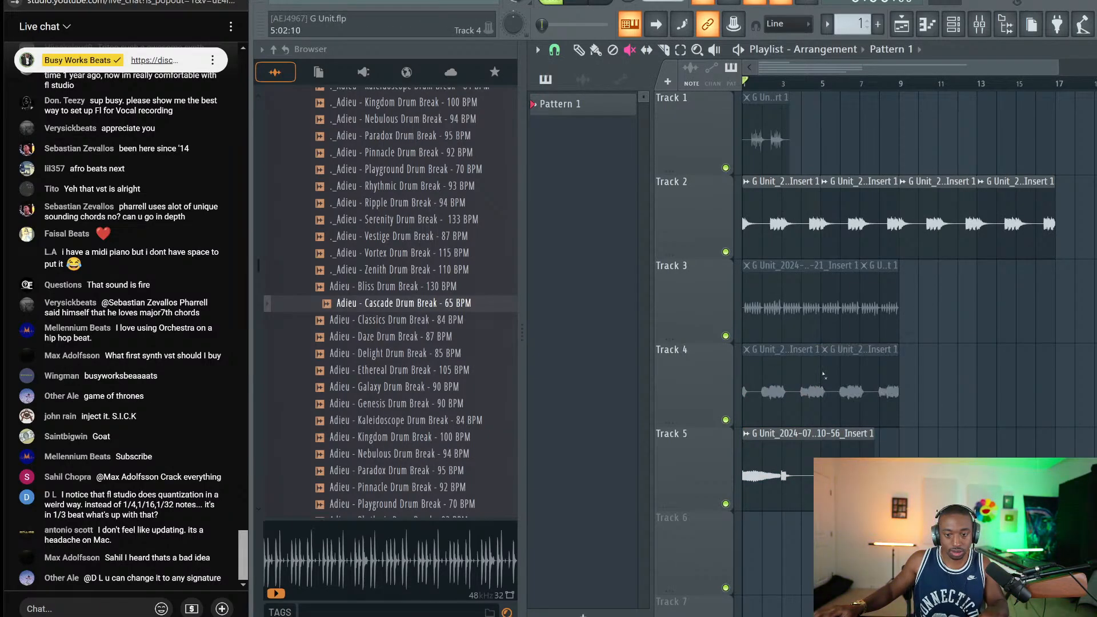
click(774, 377)
Trim the Track 4 and 5 clips, duplicate them to the right, and save G Unit.flp
key(p)
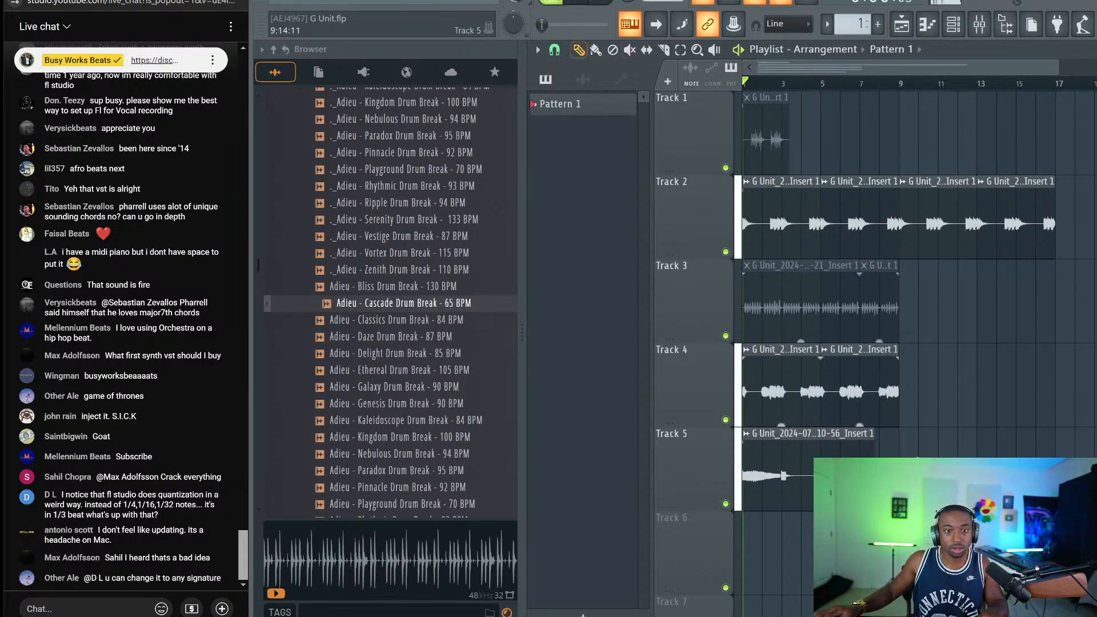
drag(922, 343, 744, 511)
mouse_move(821, 377)
mouse_down()
mouse_move(911, 377)
mouse_move(765, 377)
mouse_up()
key(ctrl+b)
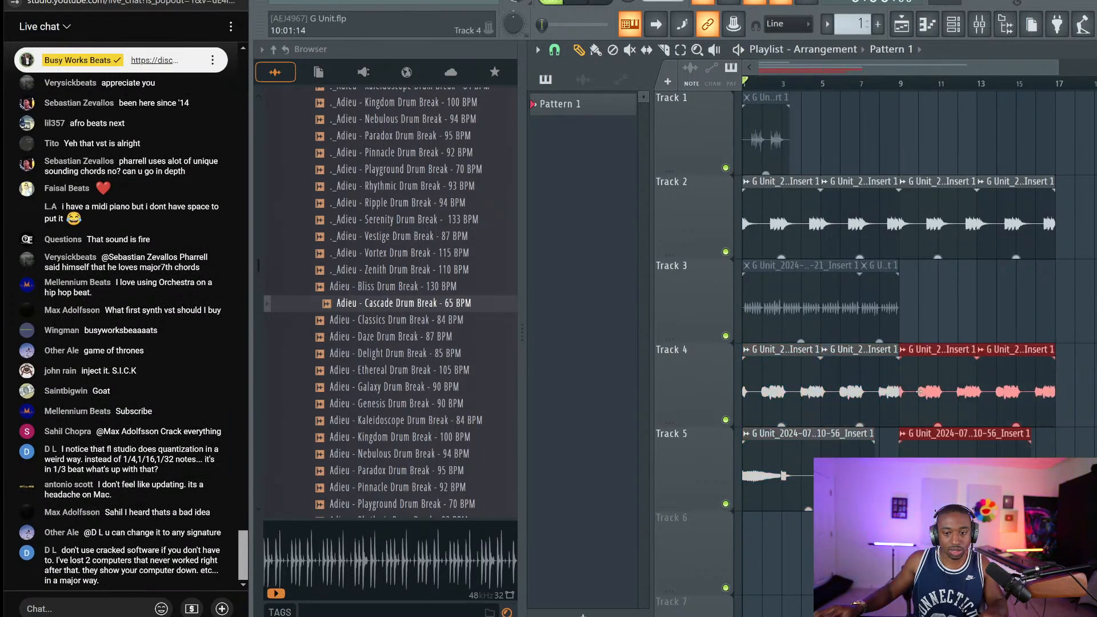
click(933, 307)
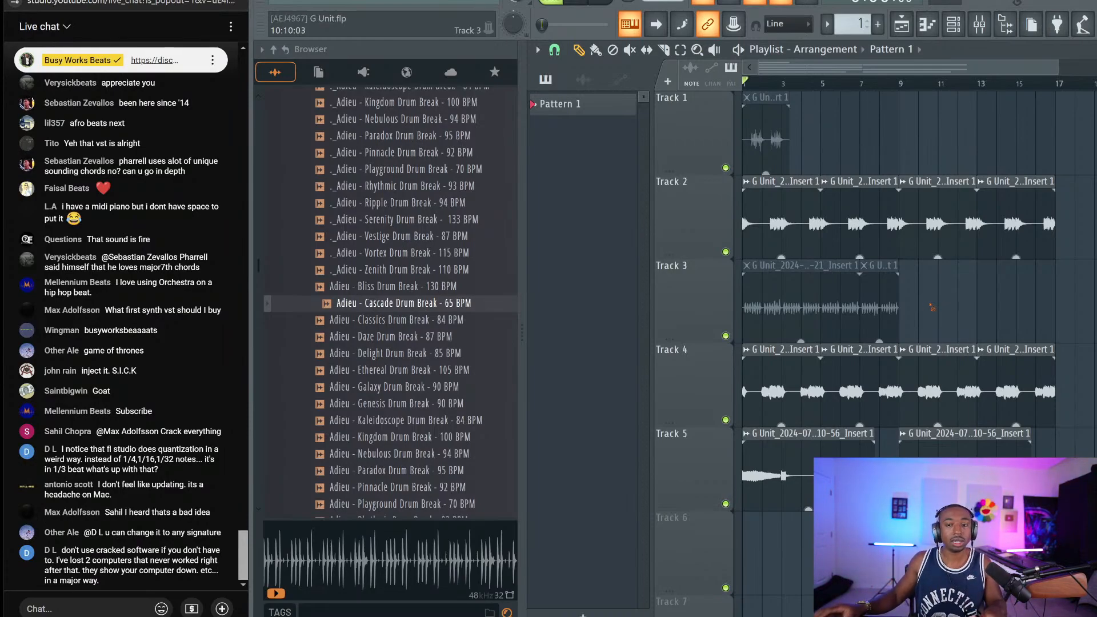
key(ctrl+s)
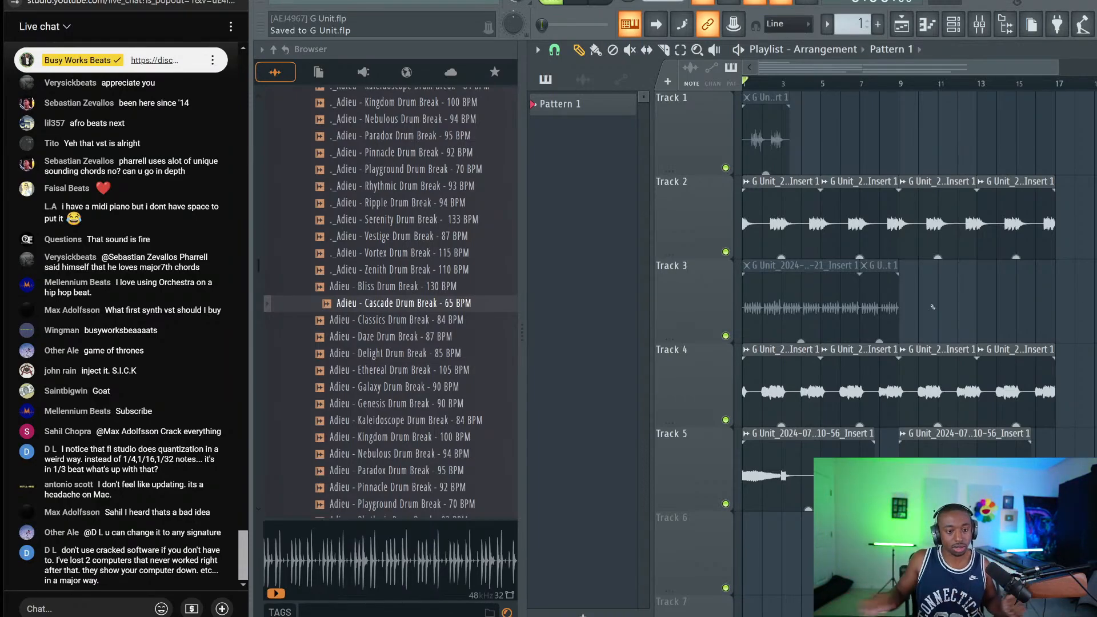
Audition the Adieu Zenith, Nebulous and Paradox drum breaks
click(395, 270)
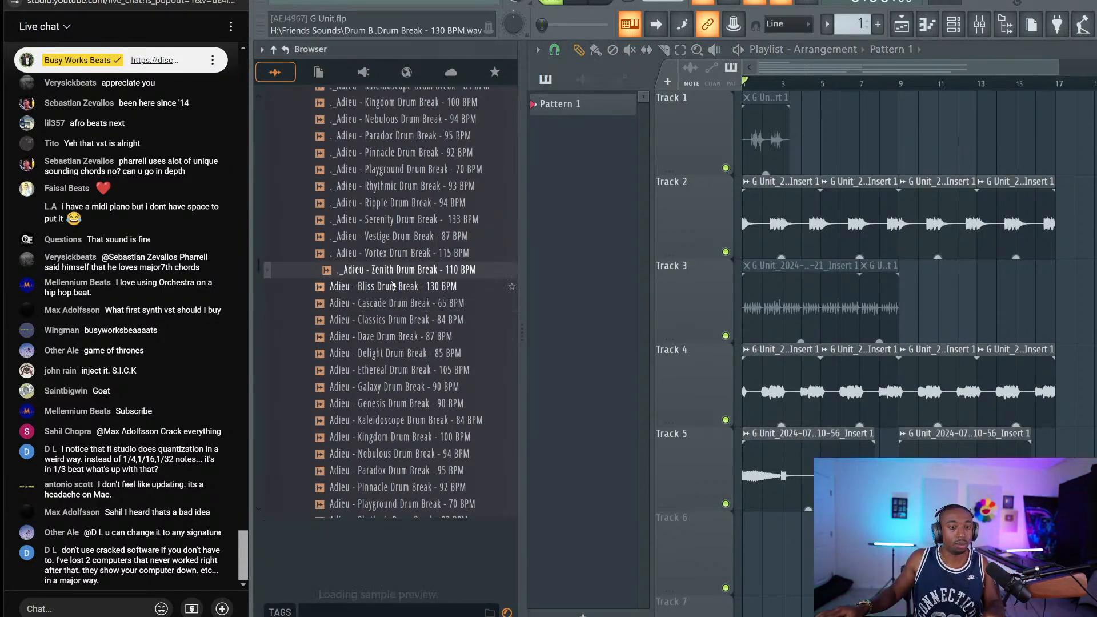
scroll(394, 289, up, 5)
click(400, 318)
scroll(403, 320, down, 6)
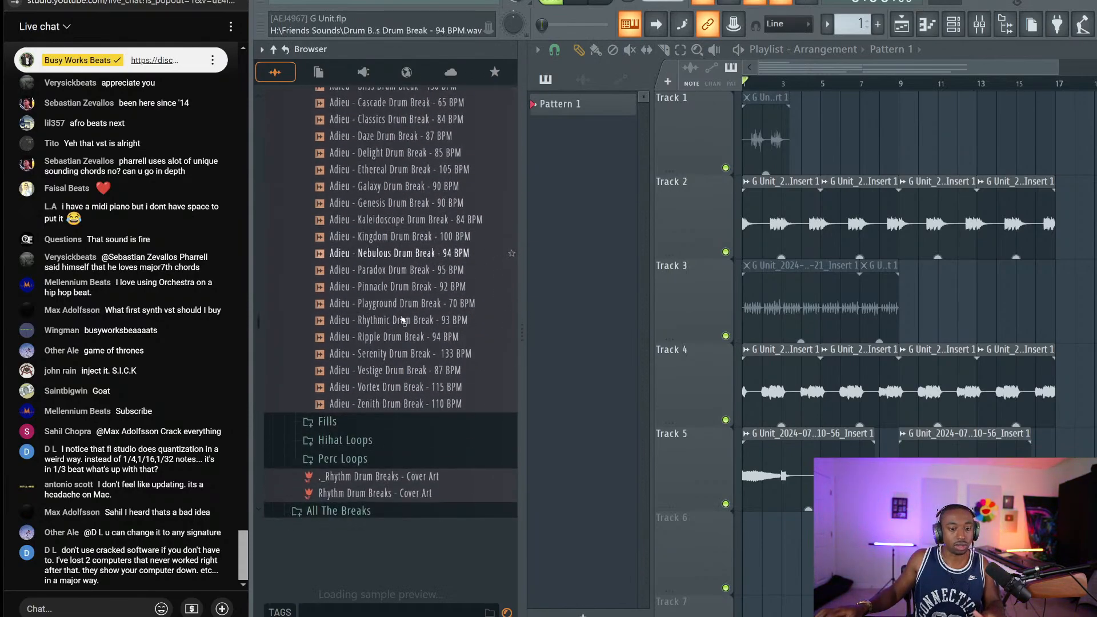
key(Down)
scroll(403, 320, up, 6)
Delete the stray ._Adieu Paradox duplicate file and play the arrangement from the start
right_click(364, 238)
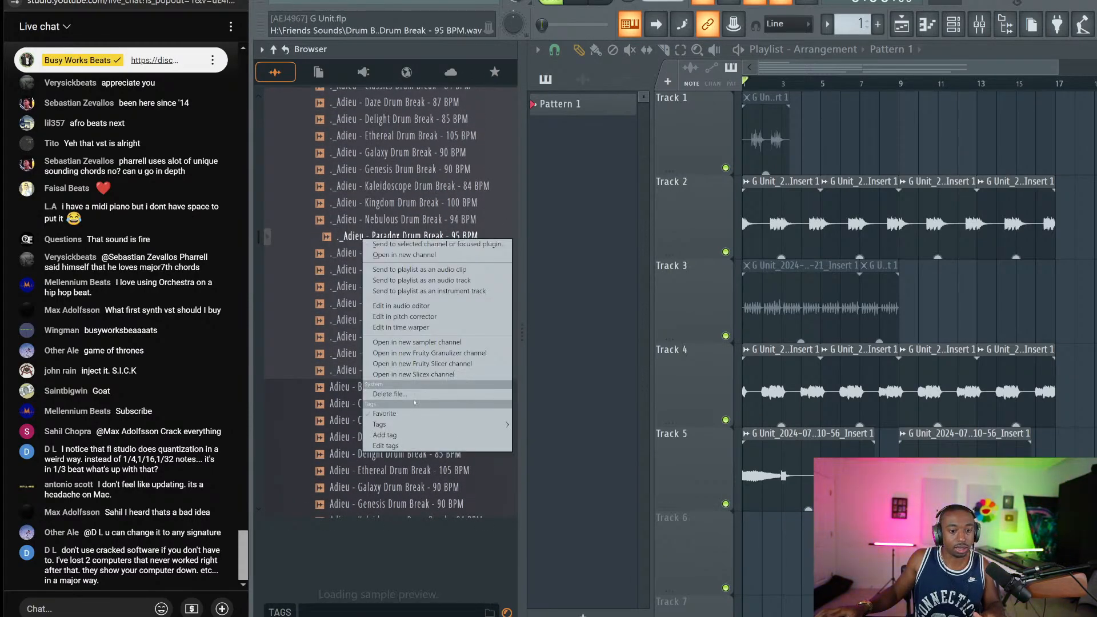
click(407, 394)
click(628, 339)
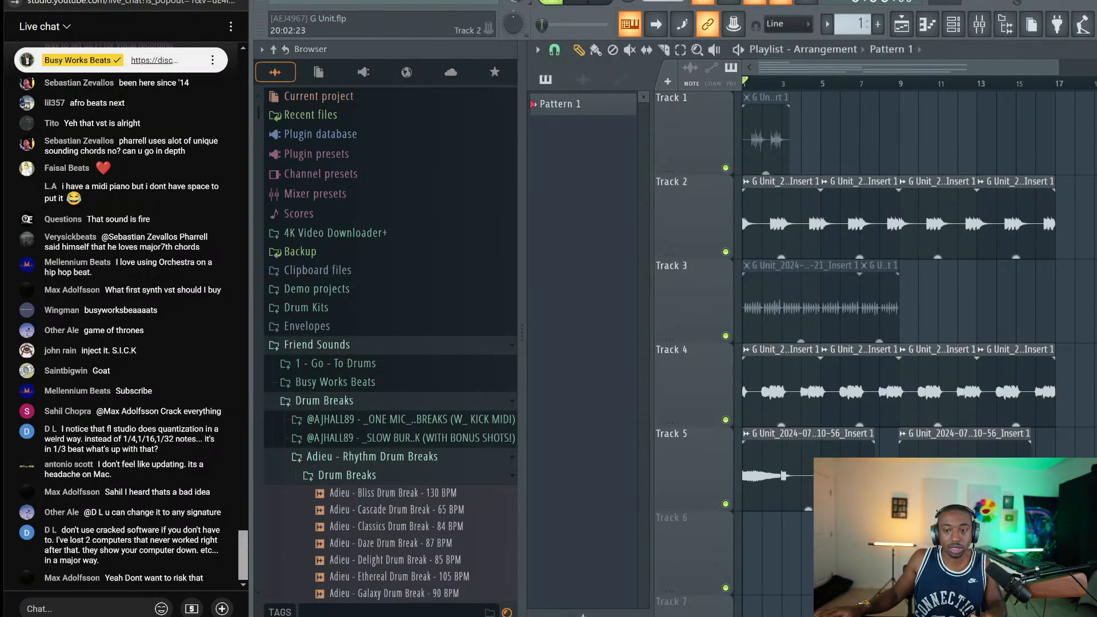
key(space)
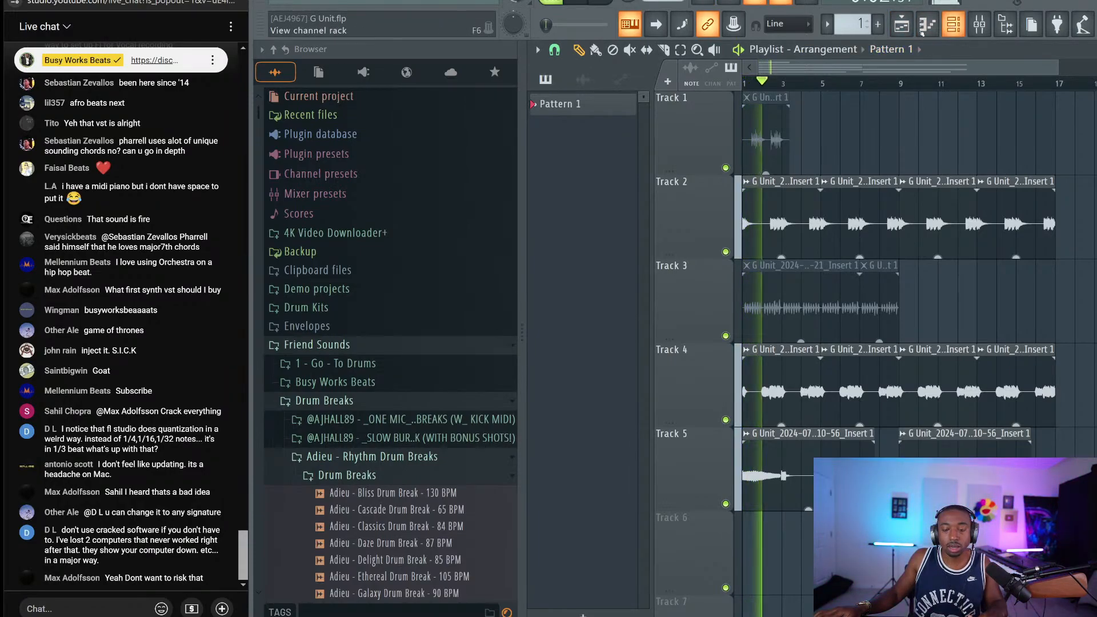
Stop playback, mute the four Track 2 clips, and bring back the channel rack with the Cascade break
key(F6)
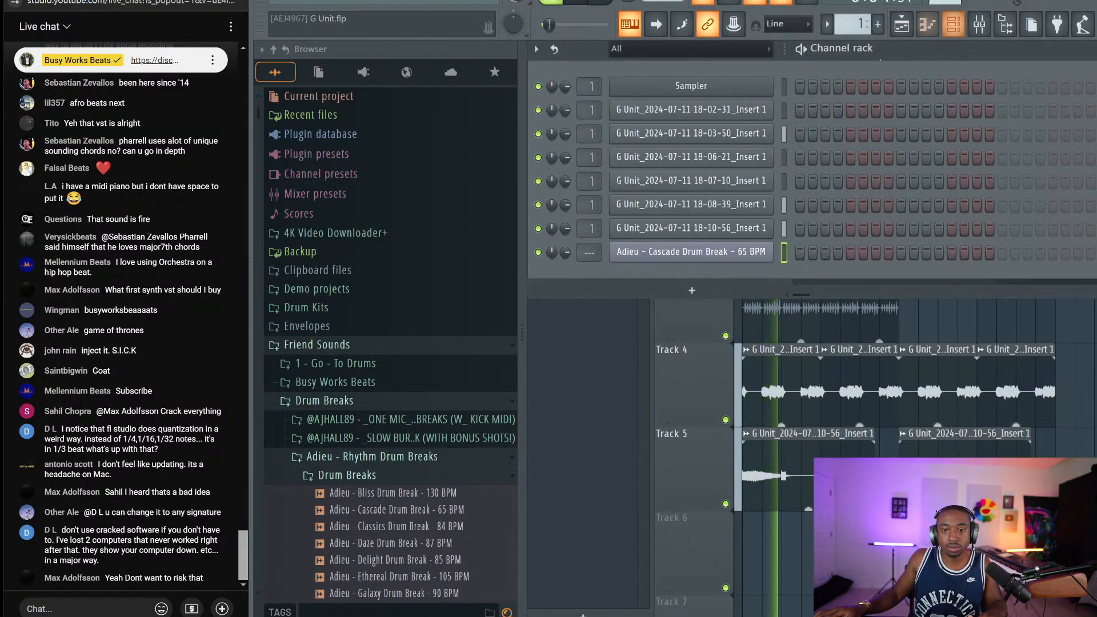
key(F6)
key(space)
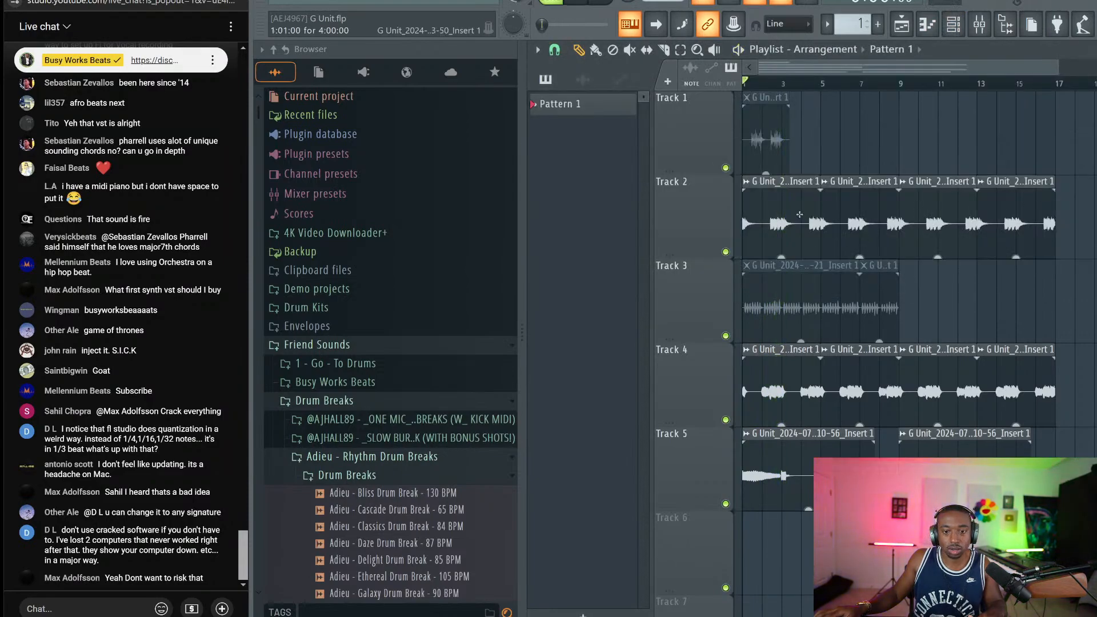
click(954, 24)
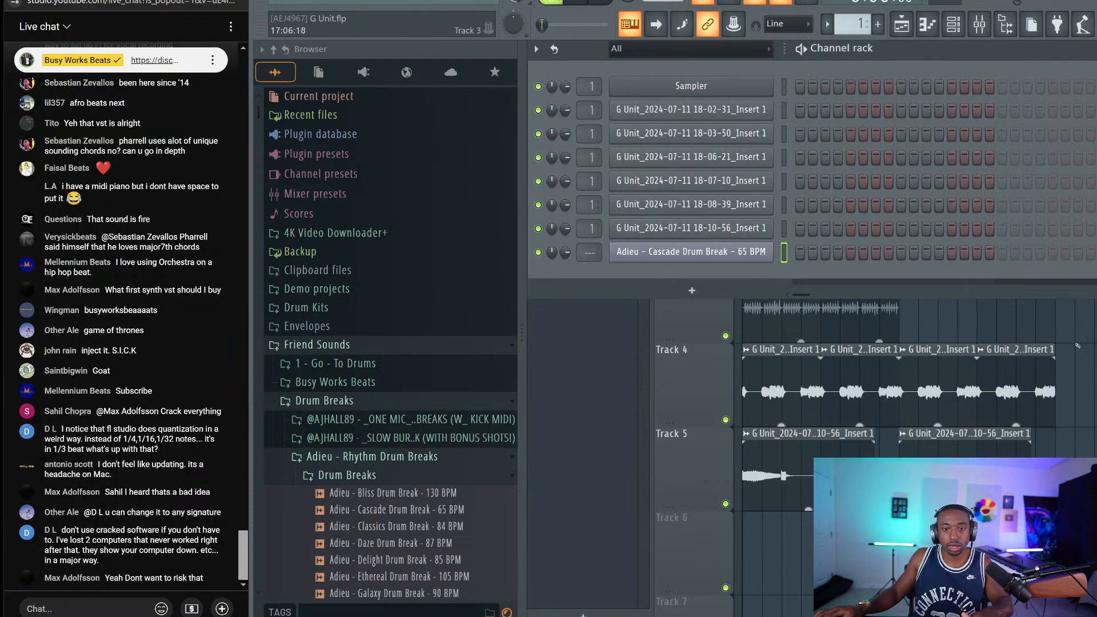
key(F6)
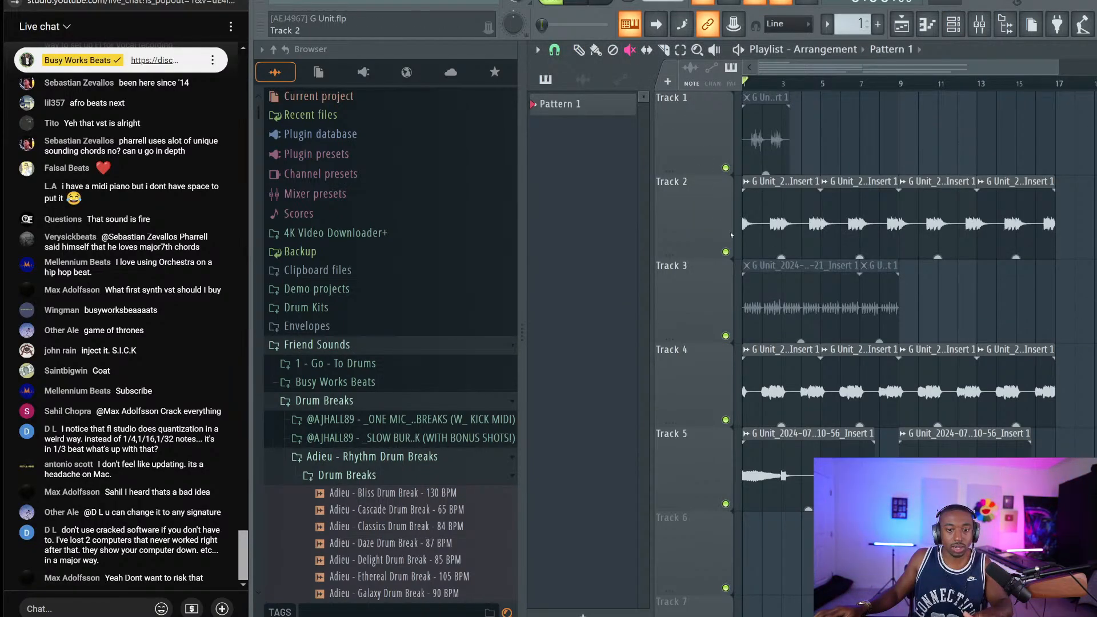
drag(743, 224, 1056, 224)
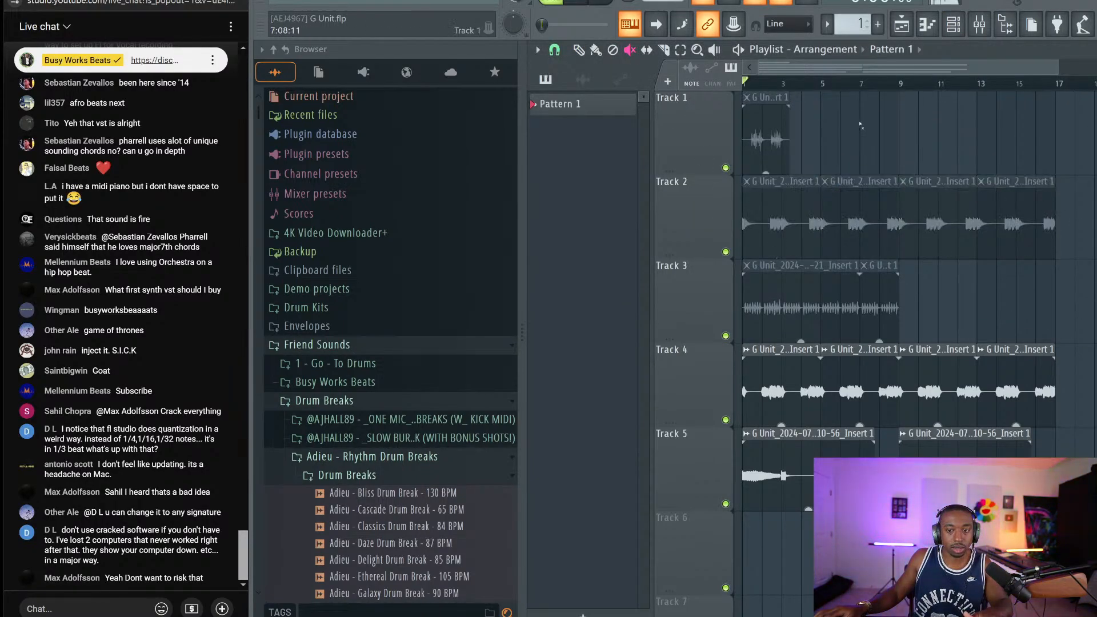
click(958, 27)
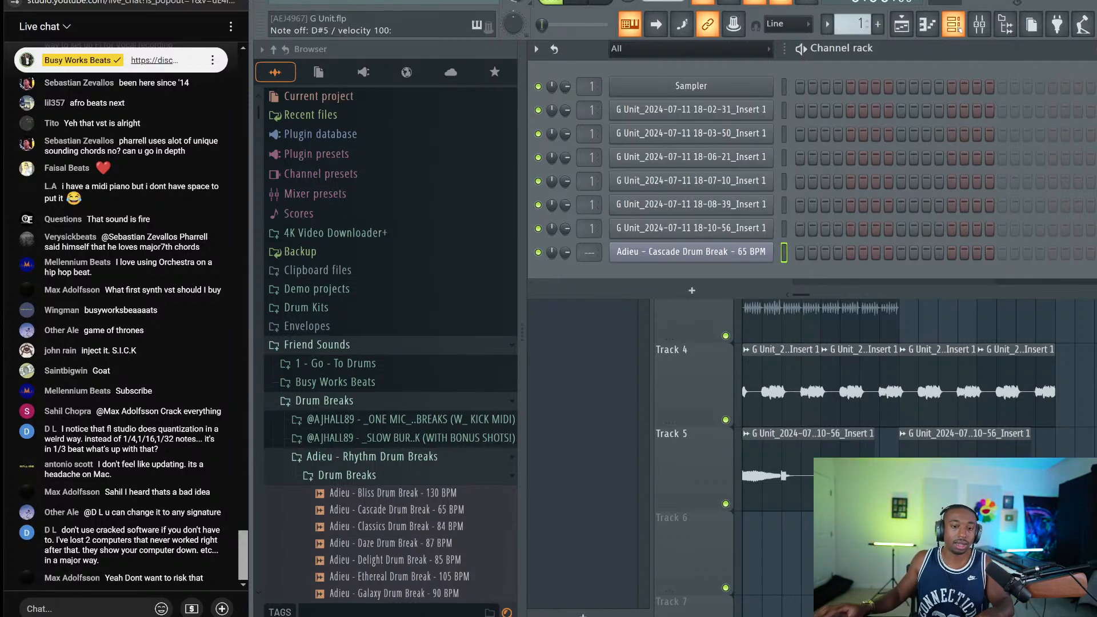
Link the Adieu Cascade Drum Break channel to mixer track 3 and check its Slicex settings
key(ctrl+l)
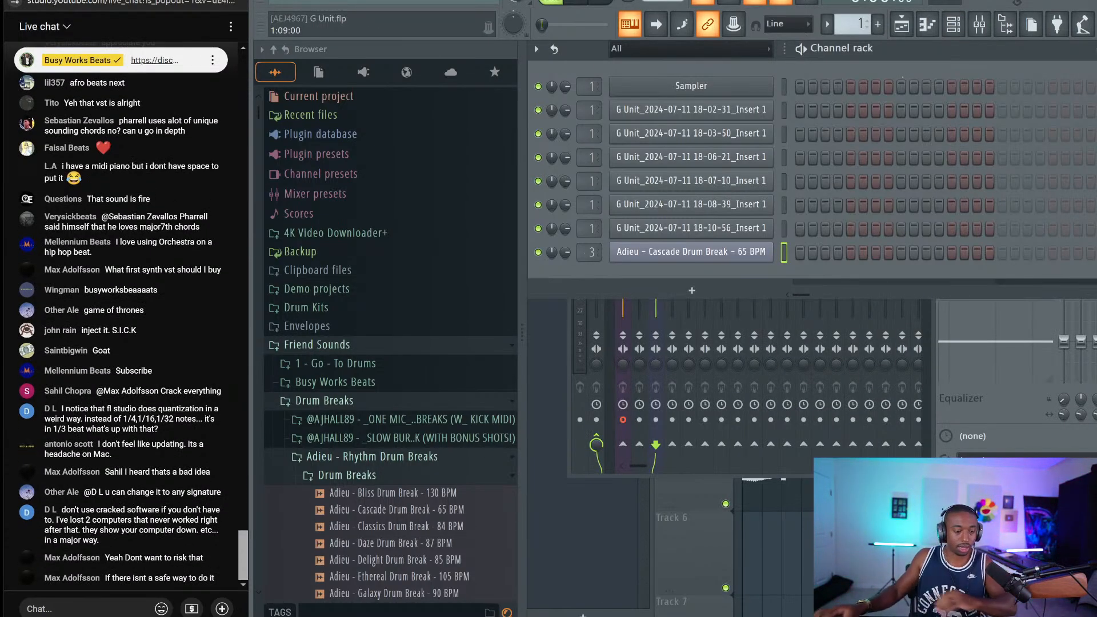
key(F5)
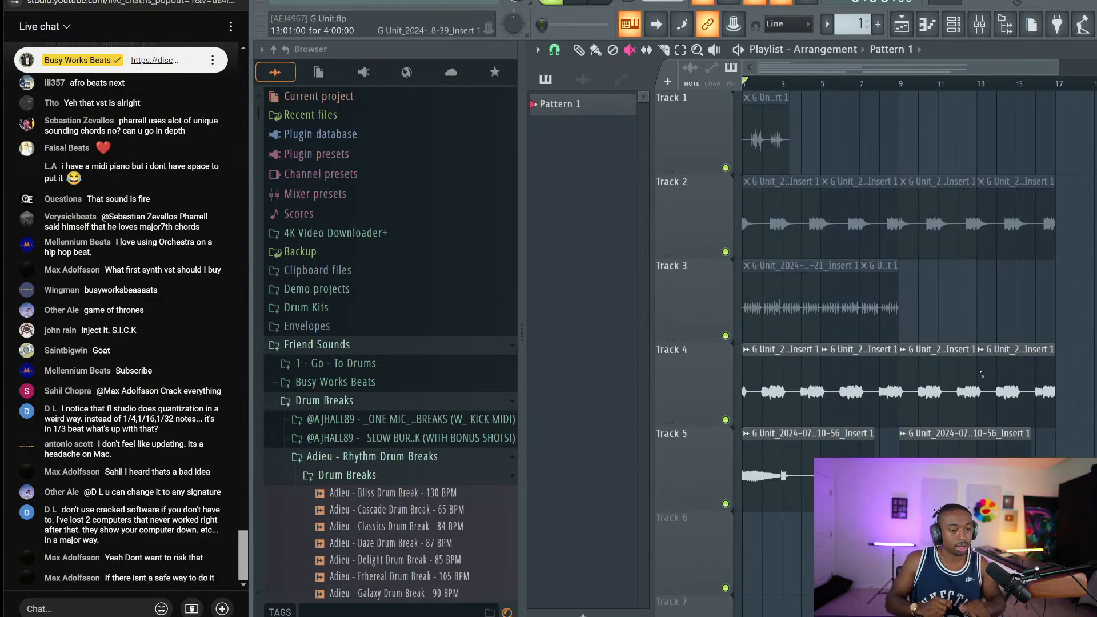
click(953, 24)
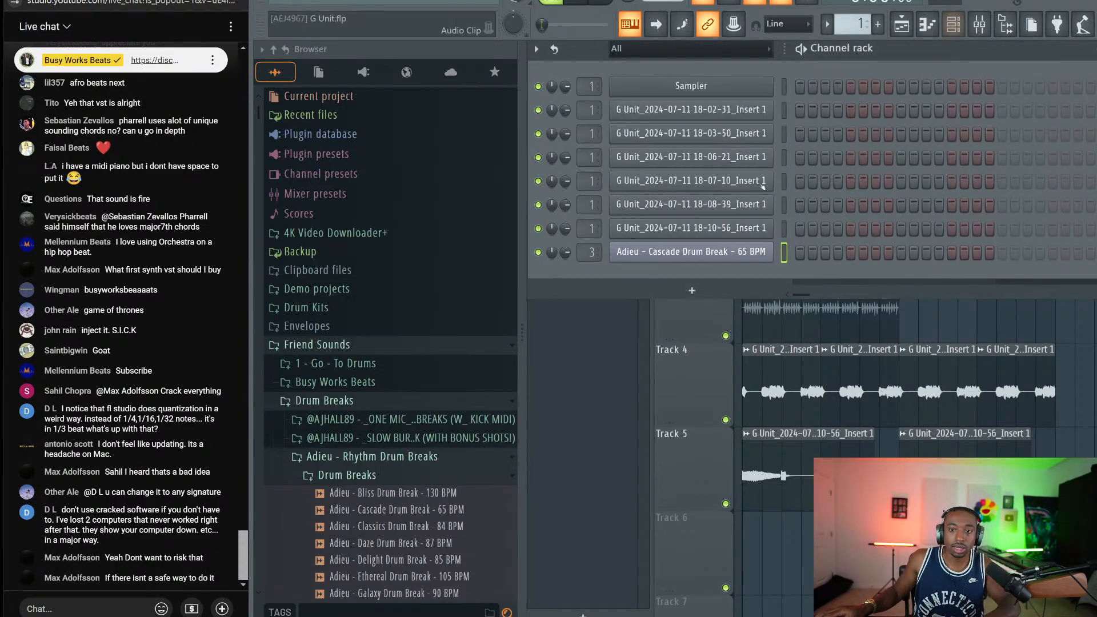
click(723, 251)
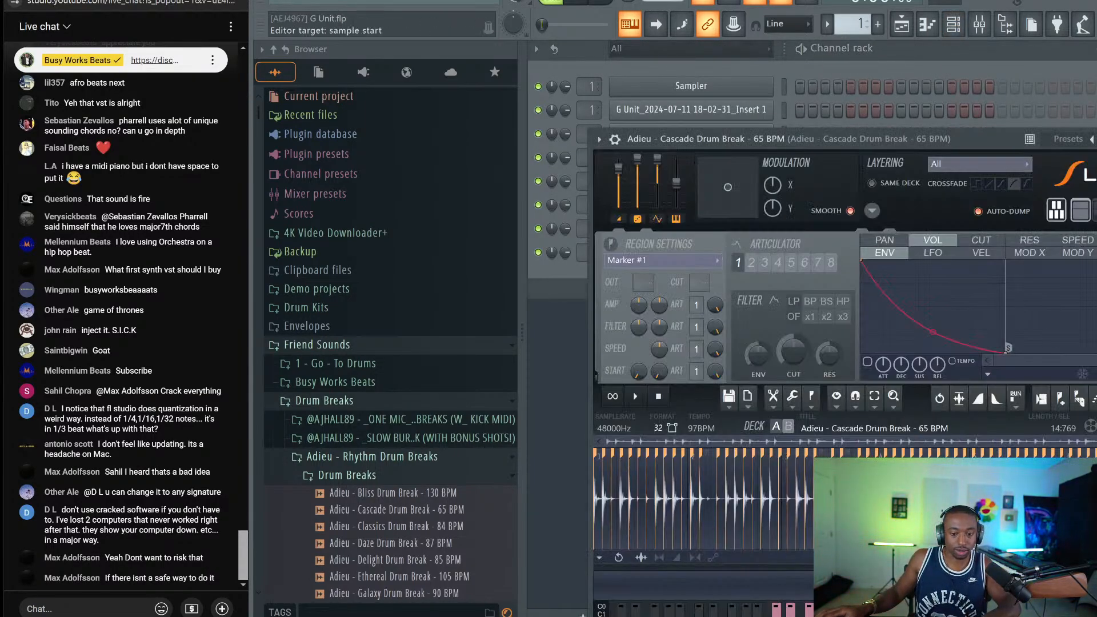
key(Escape)
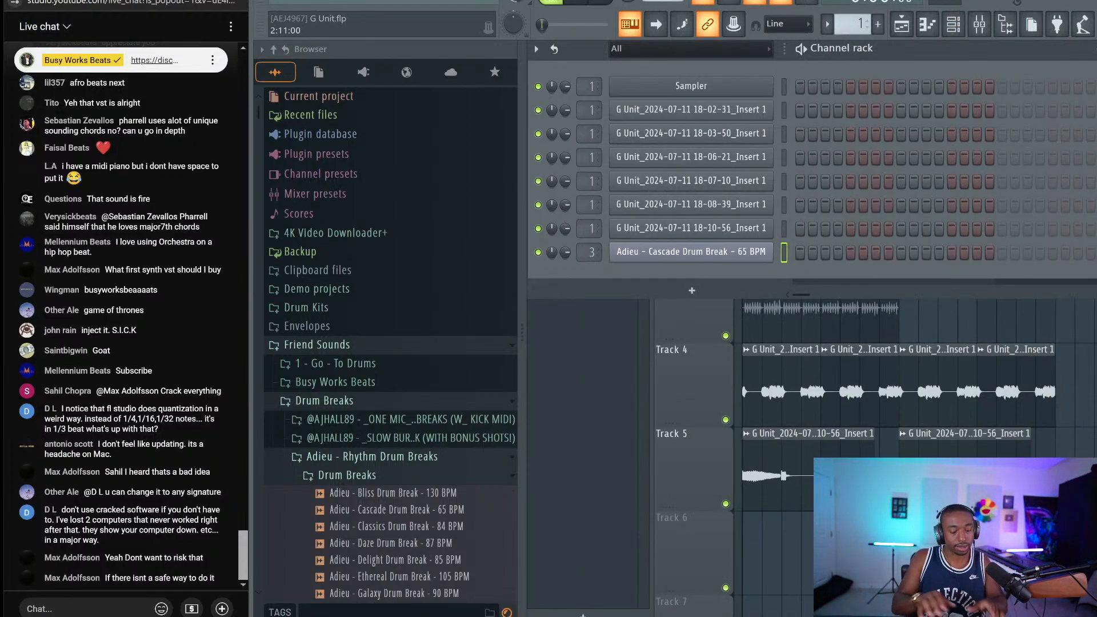
Audition Cascade break slices on the keyboard, then preview the Bliss Drum Break sample
key(z)
key(z)
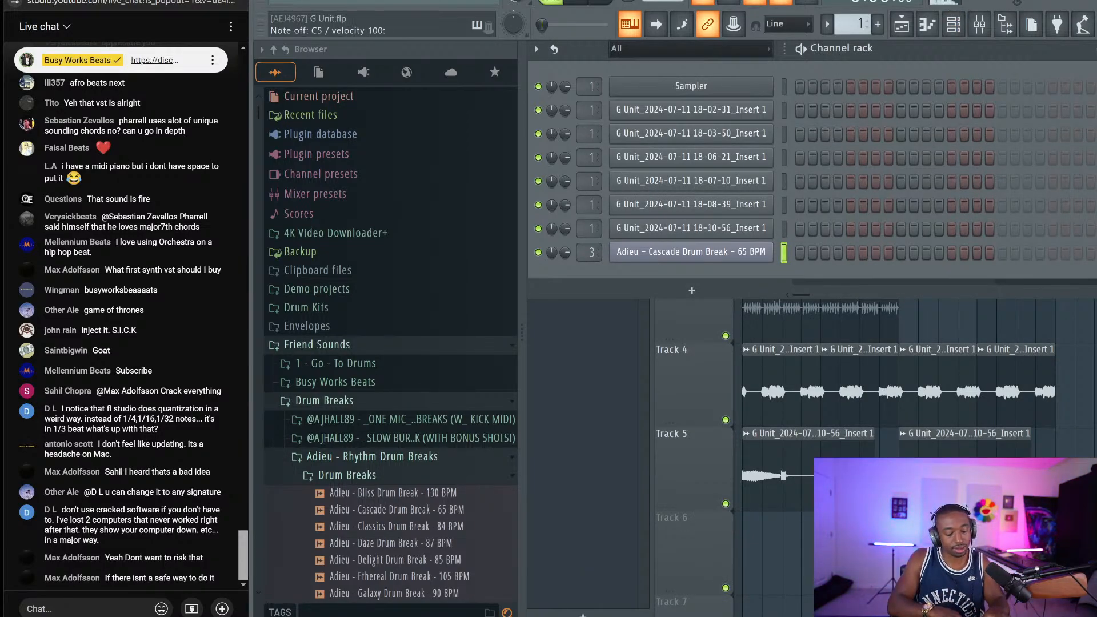
key(z)
key(s)
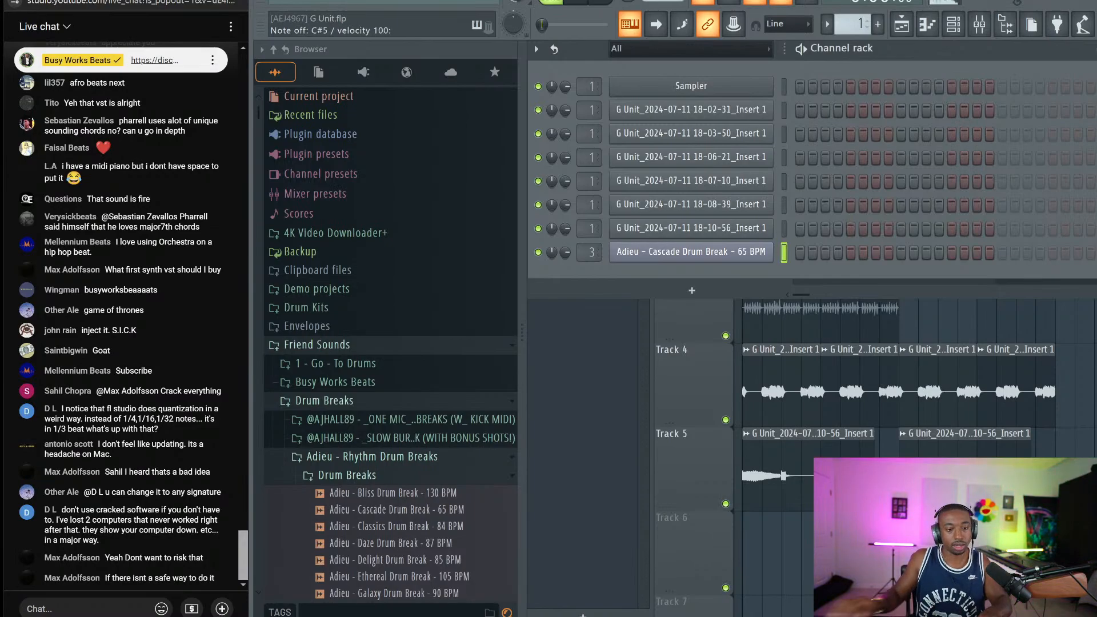
scroll(398, 294, down, 4)
click(397, 293)
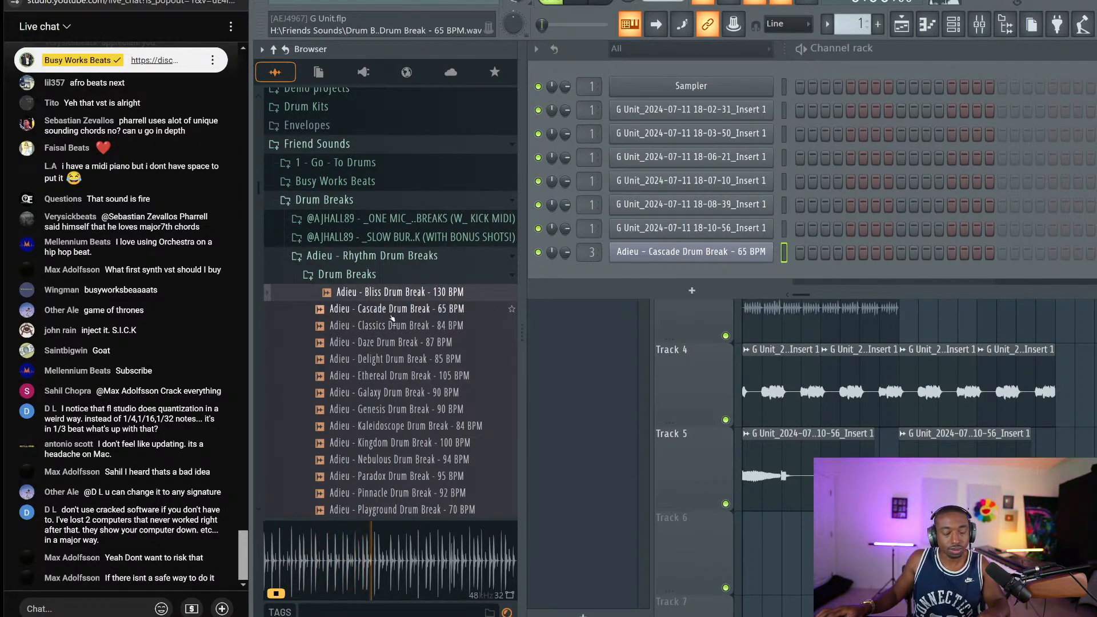
Preview the Cascade, Classics, Daze and Delight breaks, then delete the Cascade Drum Break channel
key(space)
key(space)
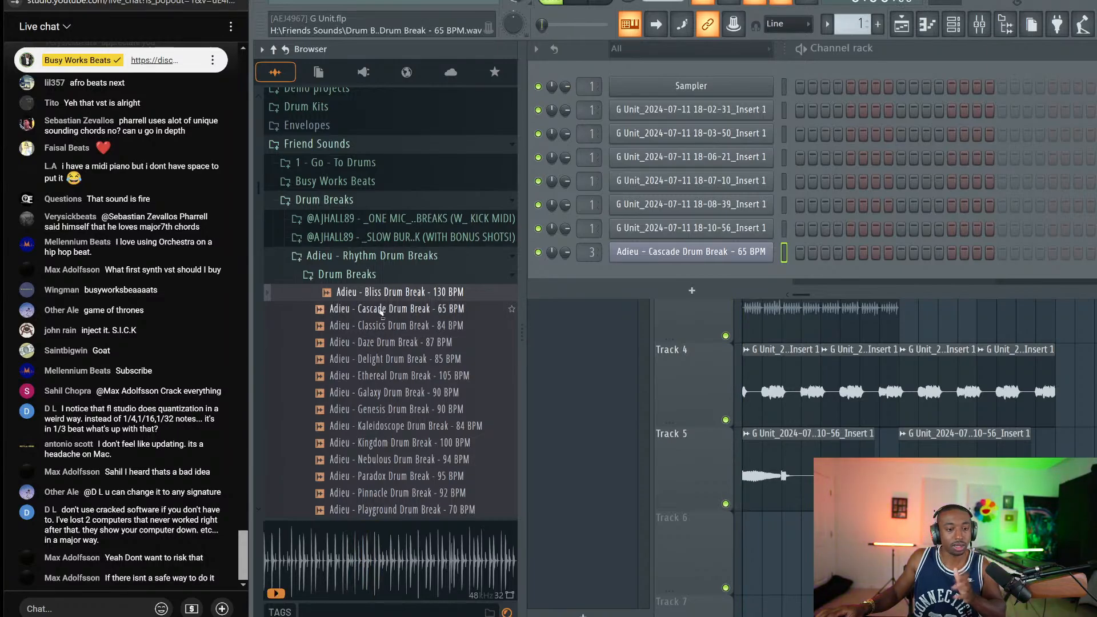
click(382, 310)
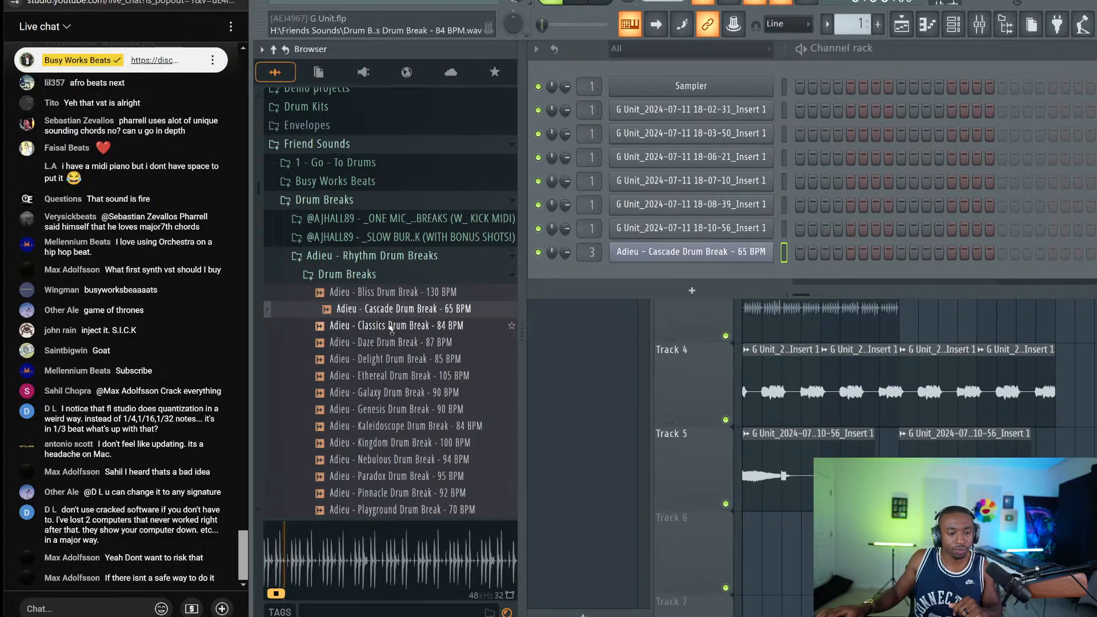
click(392, 327)
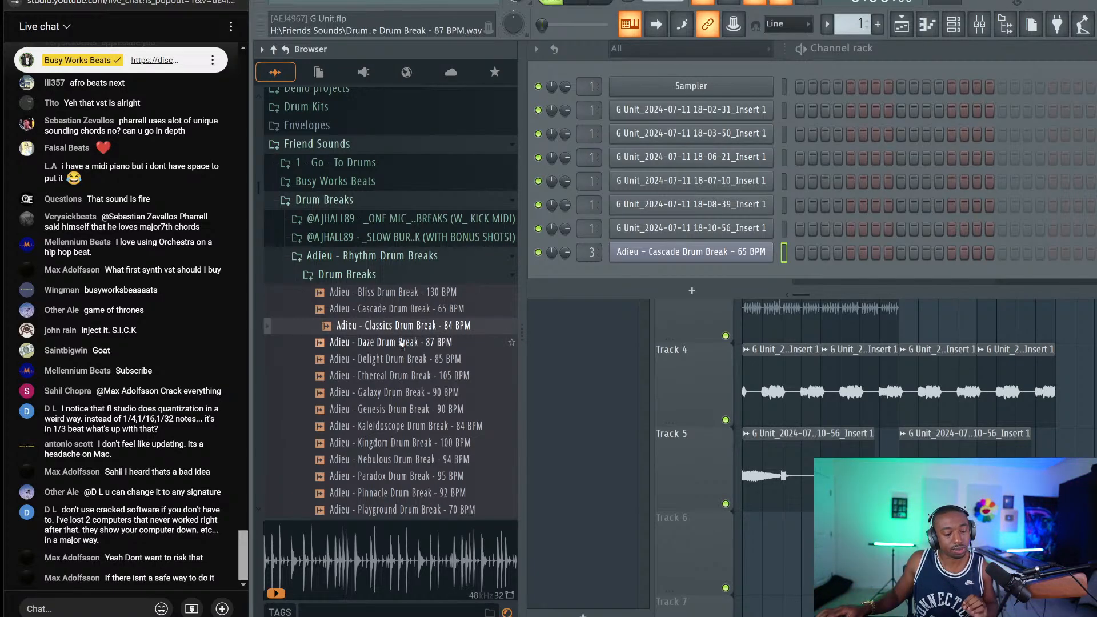
click(402, 343)
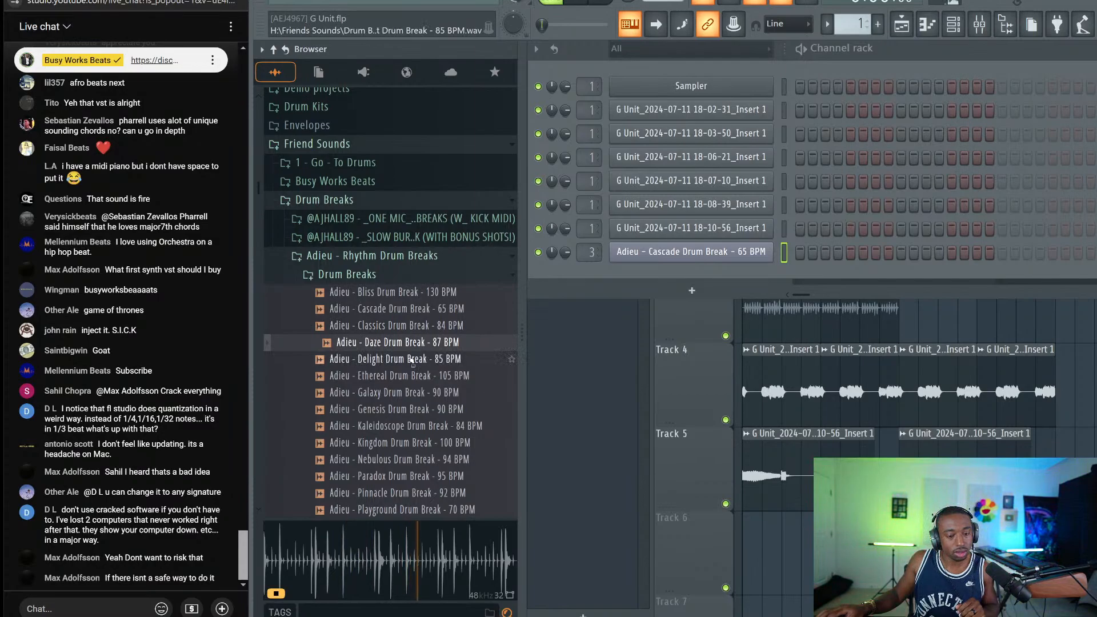
click(412, 360)
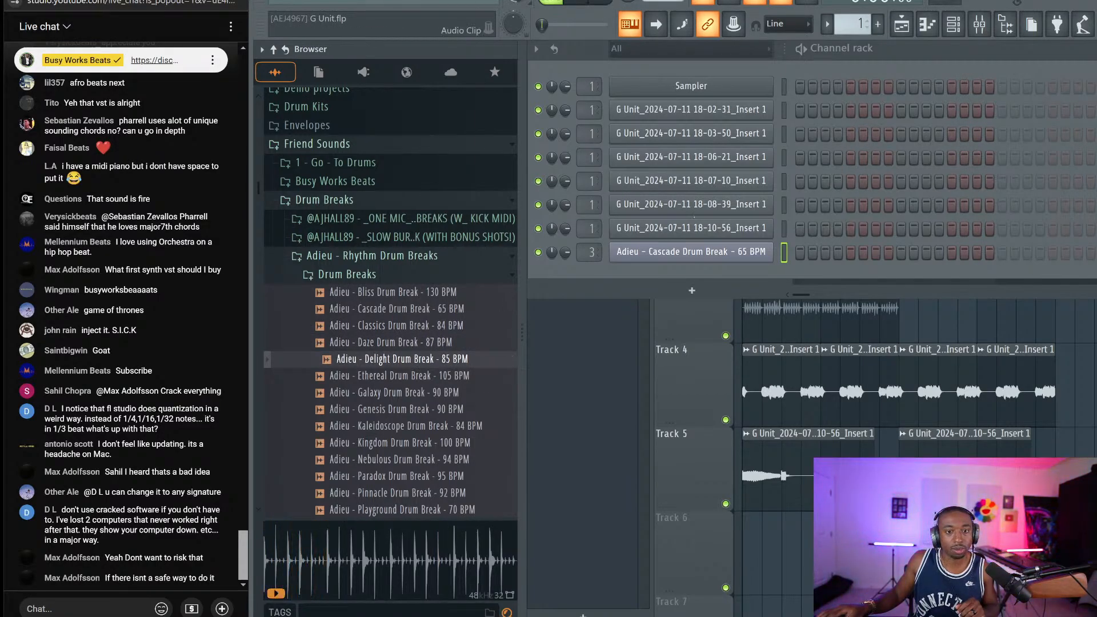
right_click(707, 251)
click(737, 379)
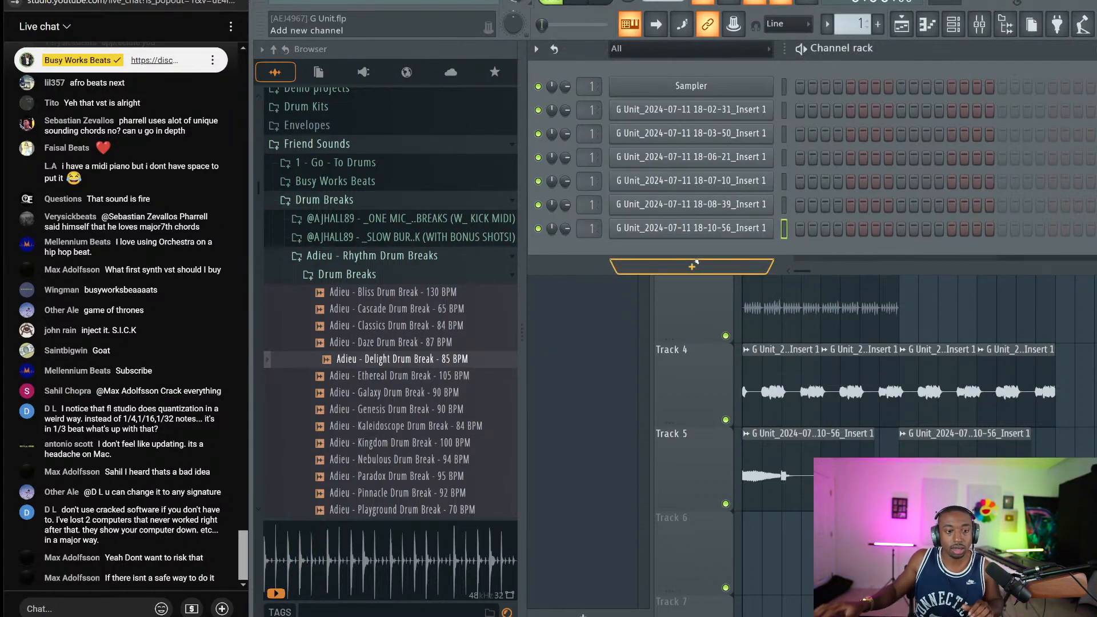
Open the AJ Hall BREAKS! folder and preview breaks such as YOU_WING 78 BPM
click(371, 218)
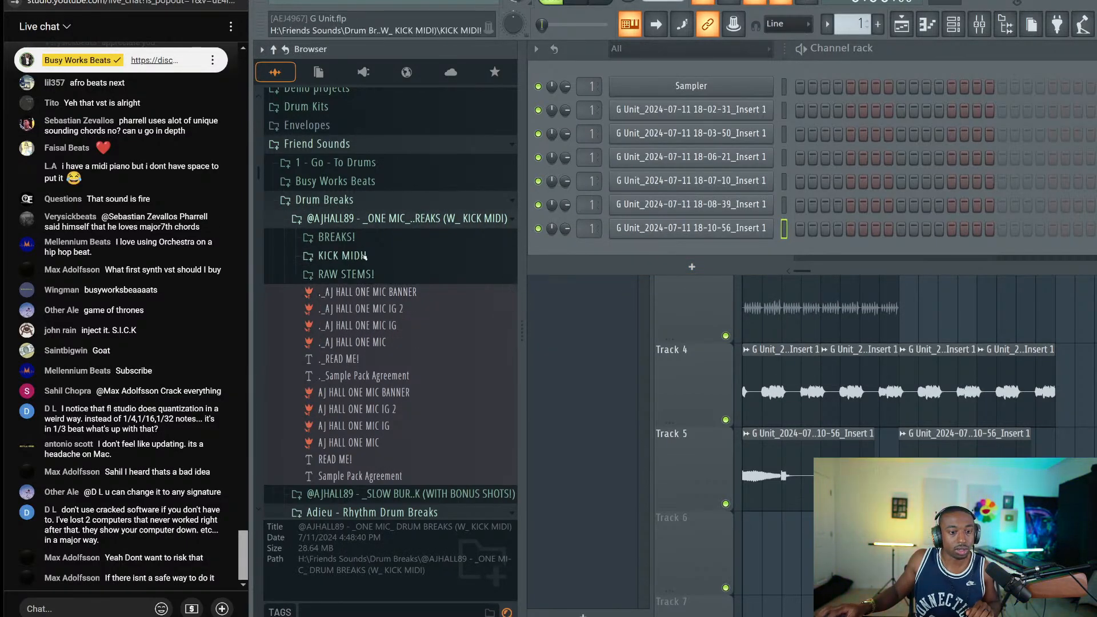
click(361, 240)
click(372, 263)
scroll(363, 240, up, 2)
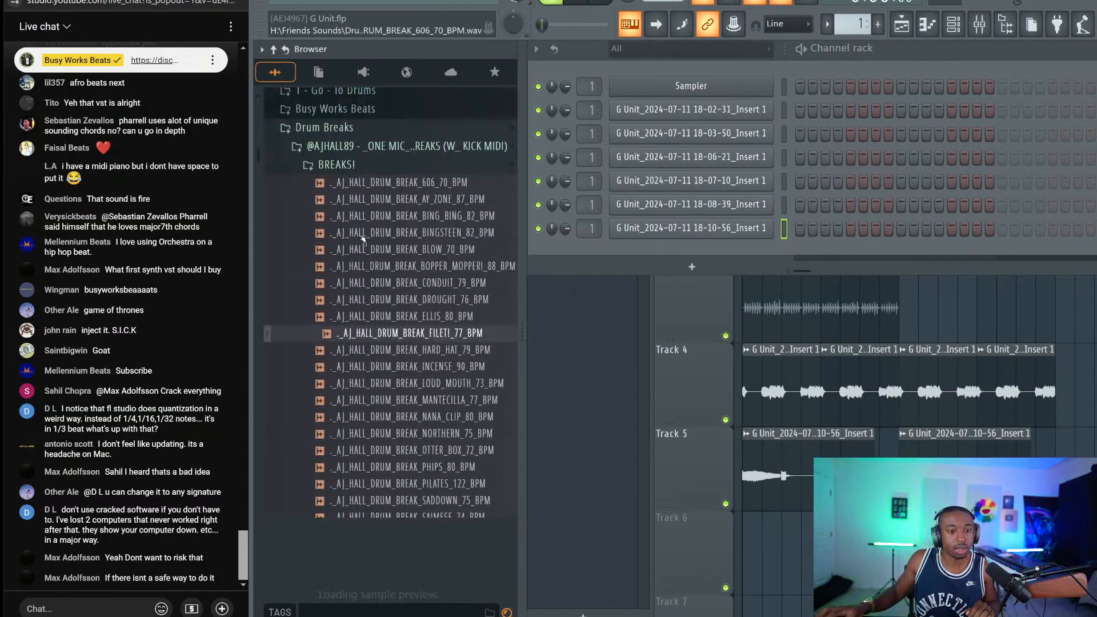
scroll(366, 286, down, 5)
click(369, 316)
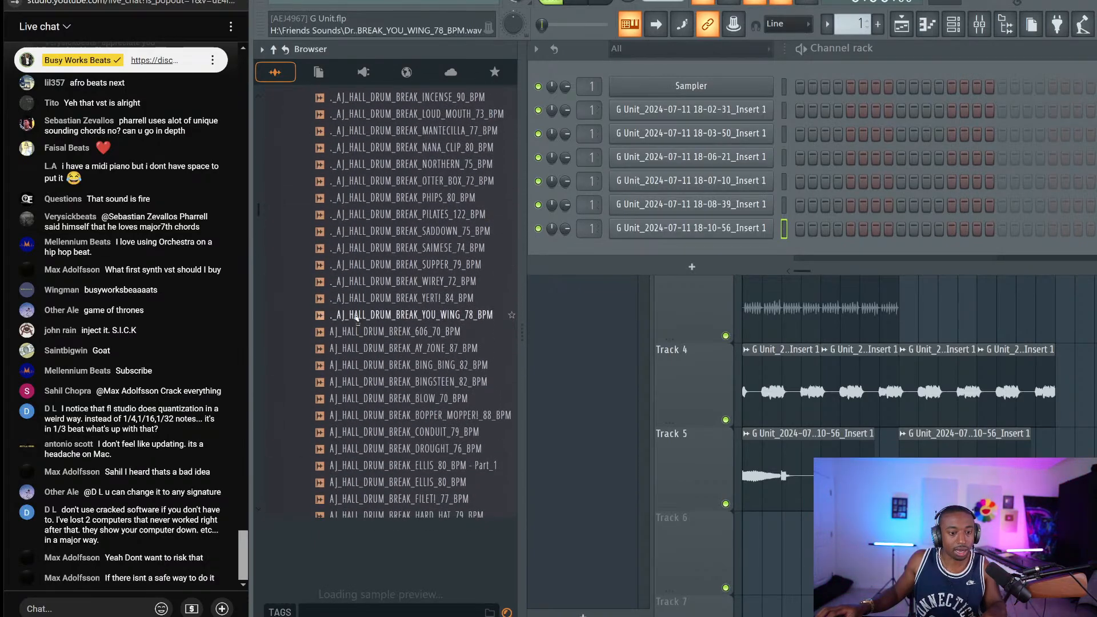
Delete the 25 stray '._' duplicate files from the BREAKS! folder
right_click(356, 319)
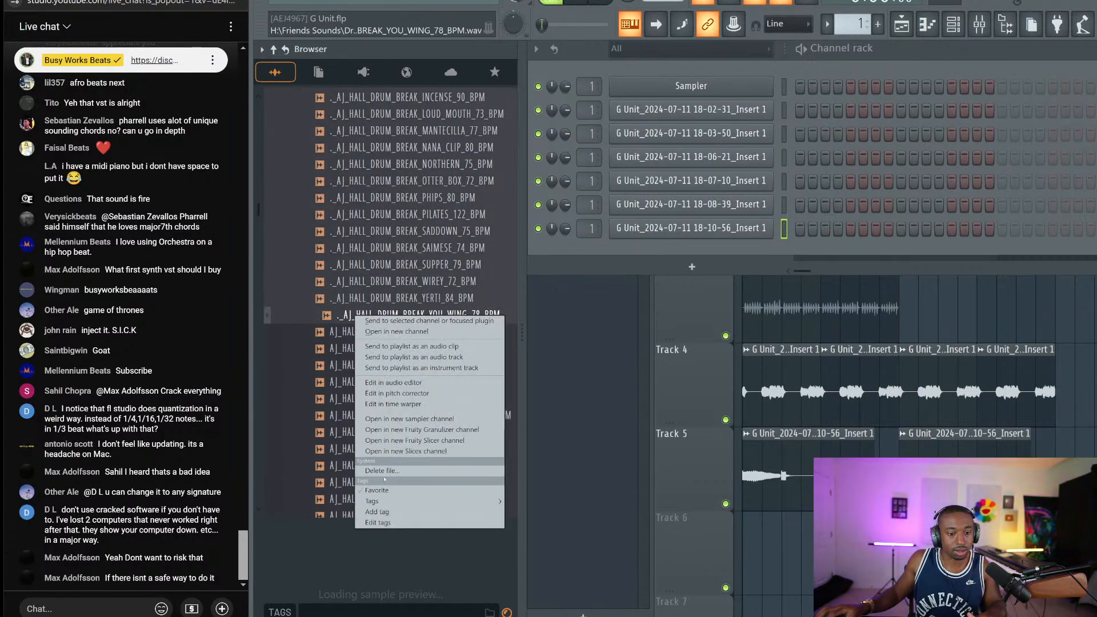
click(382, 470)
click(625, 342)
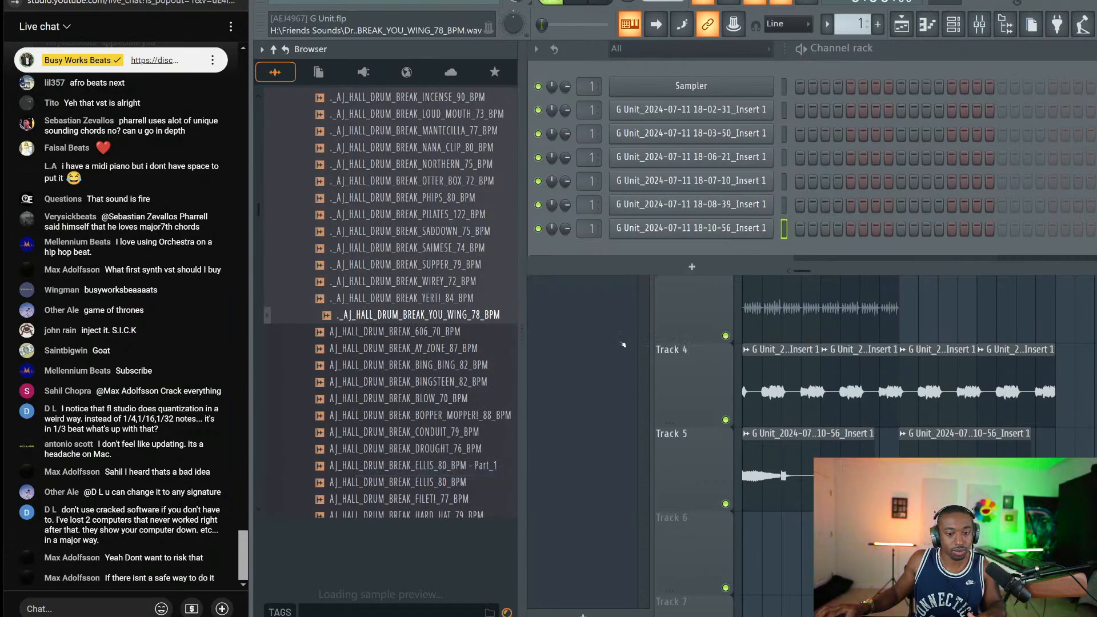
Preview the 606 70 BPM, AY_ZONE 87 BPM and BING_BING 82 BPM breaks
scroll(343, 246, down, 4)
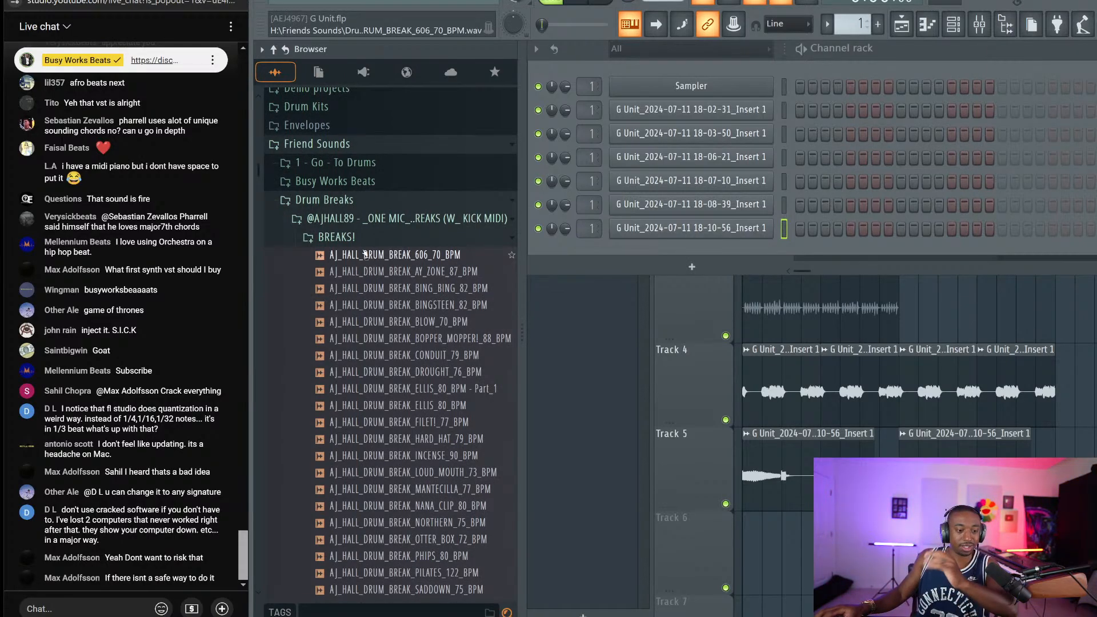
click(365, 255)
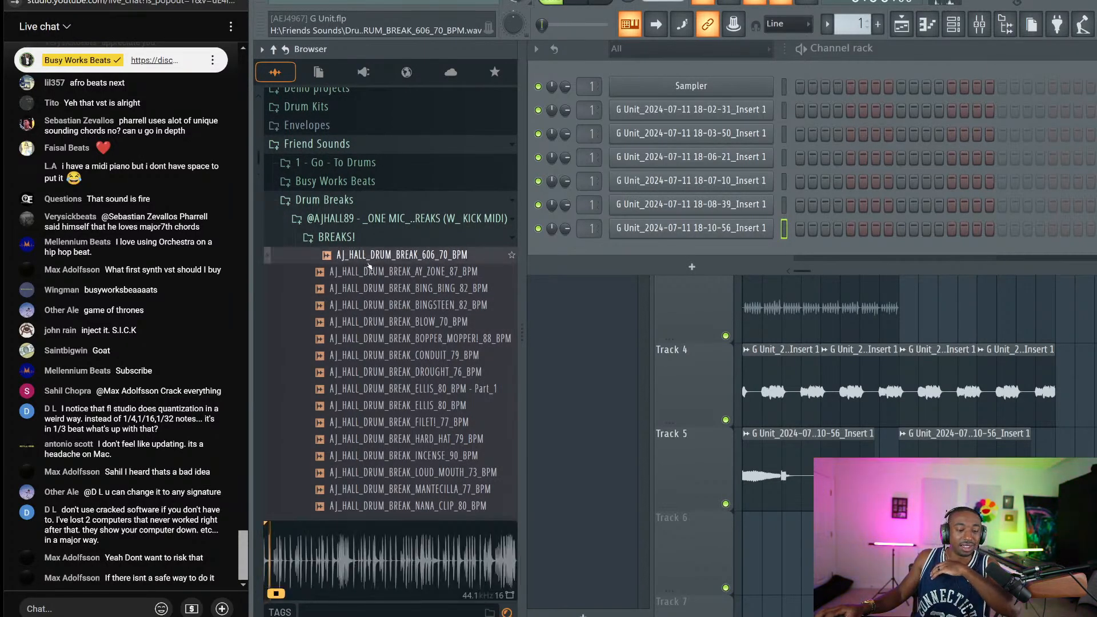
click(370, 269)
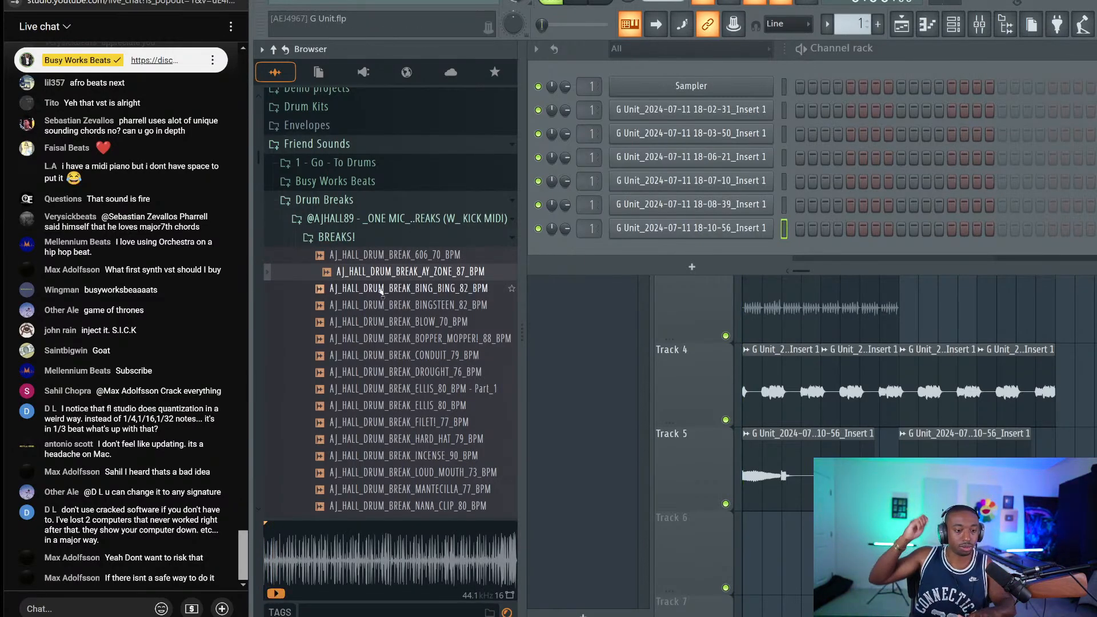
click(382, 289)
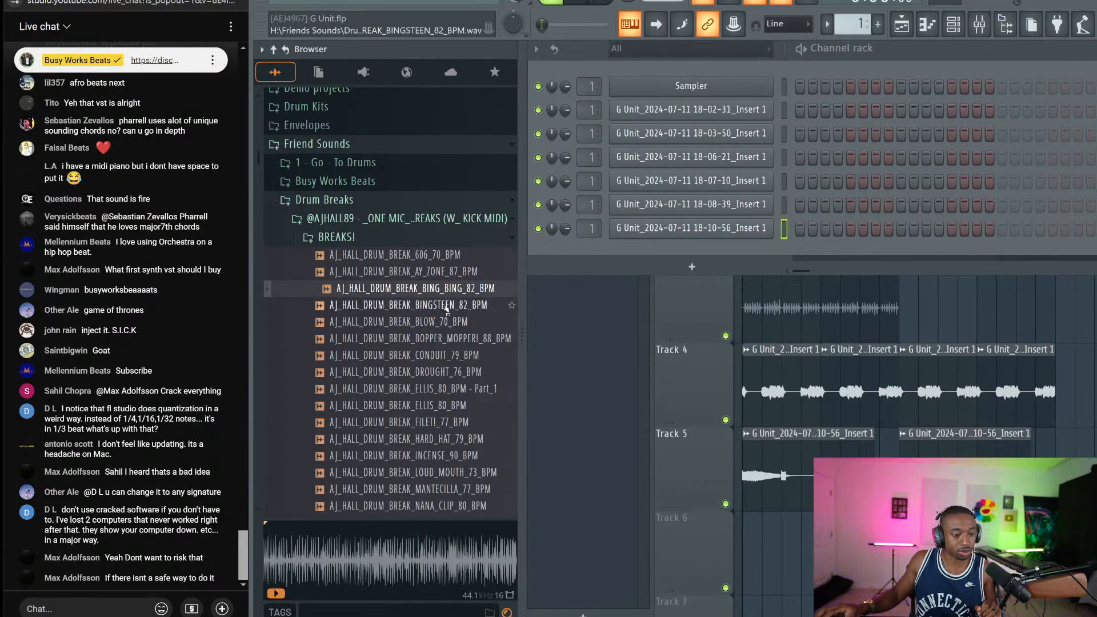
Collapse the AJ Hall folders and preview the Adieu - Paradox Drum Break - 95 BPM
click(423, 237)
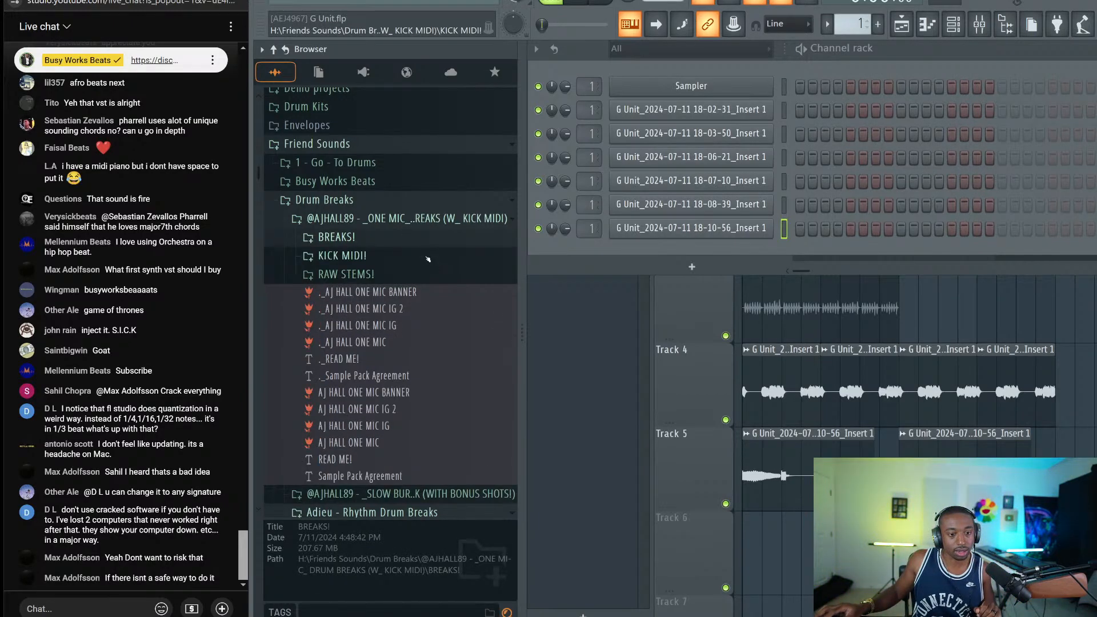
click(412, 218)
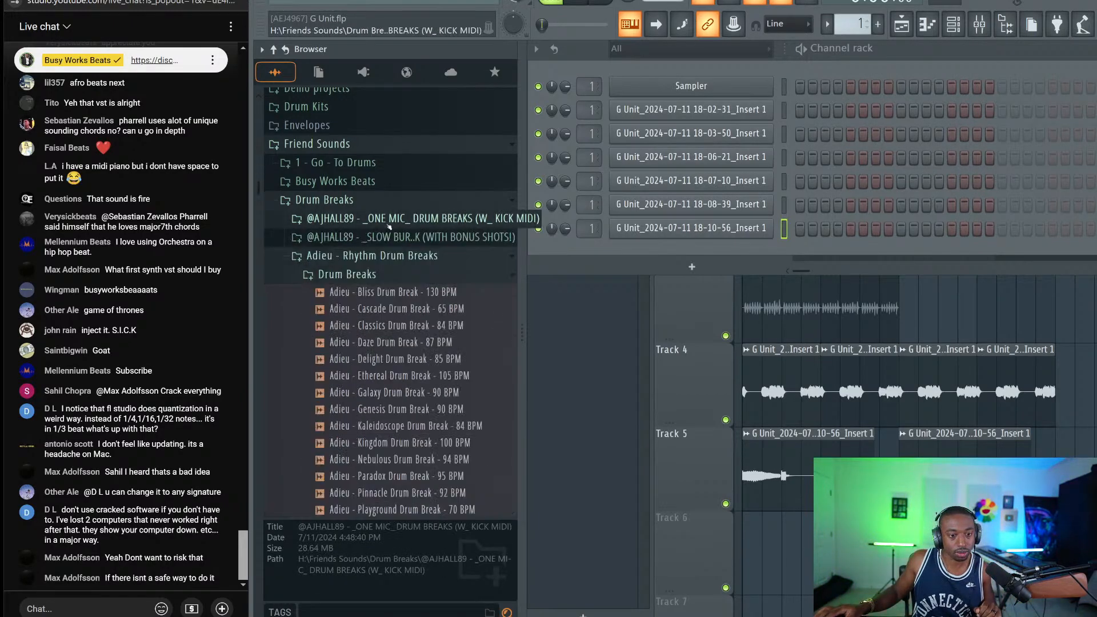
scroll(393, 293, down, 10)
scroll(392, 280, up, 4)
click(392, 276)
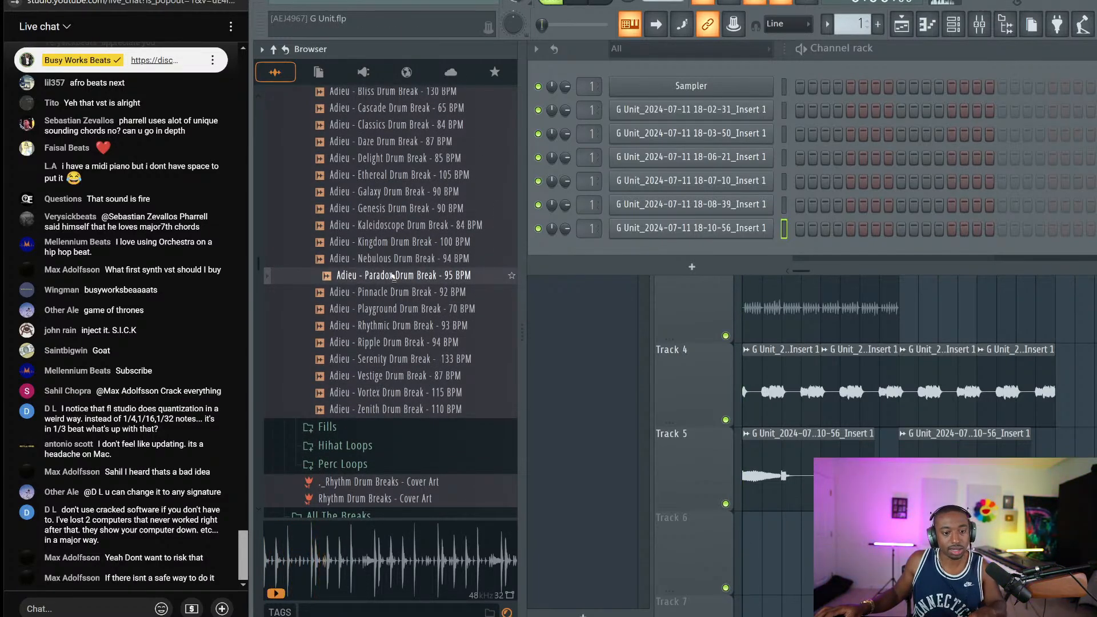
right_click(392, 276)
Load the Paradox break into a new Slicex channel, then close the slicer window
click(440, 409)
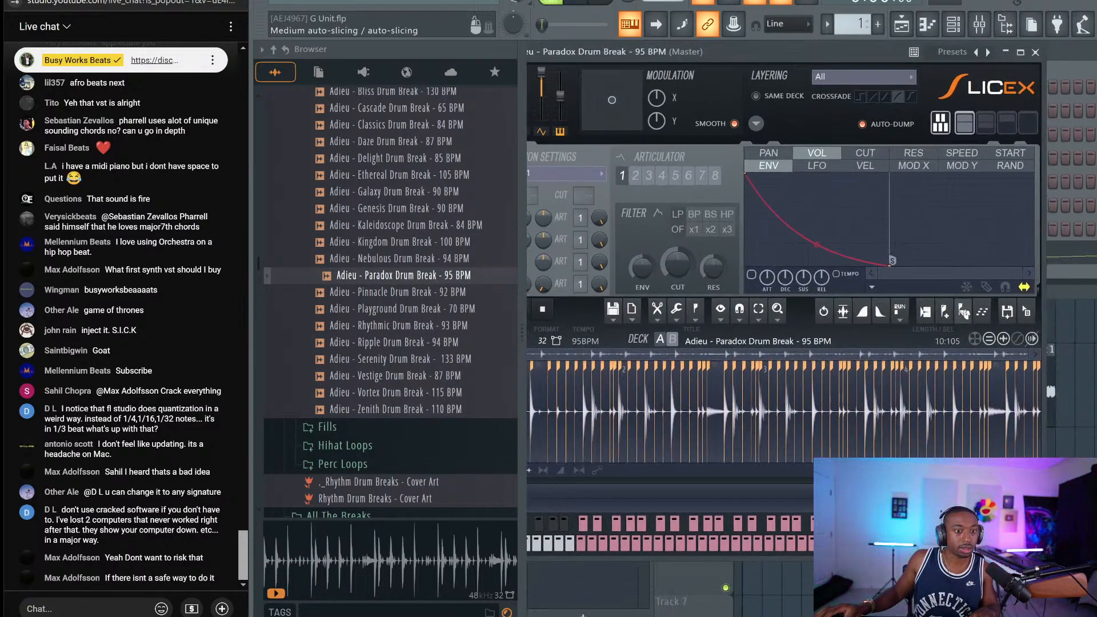
drag(966, 185, 764, 181)
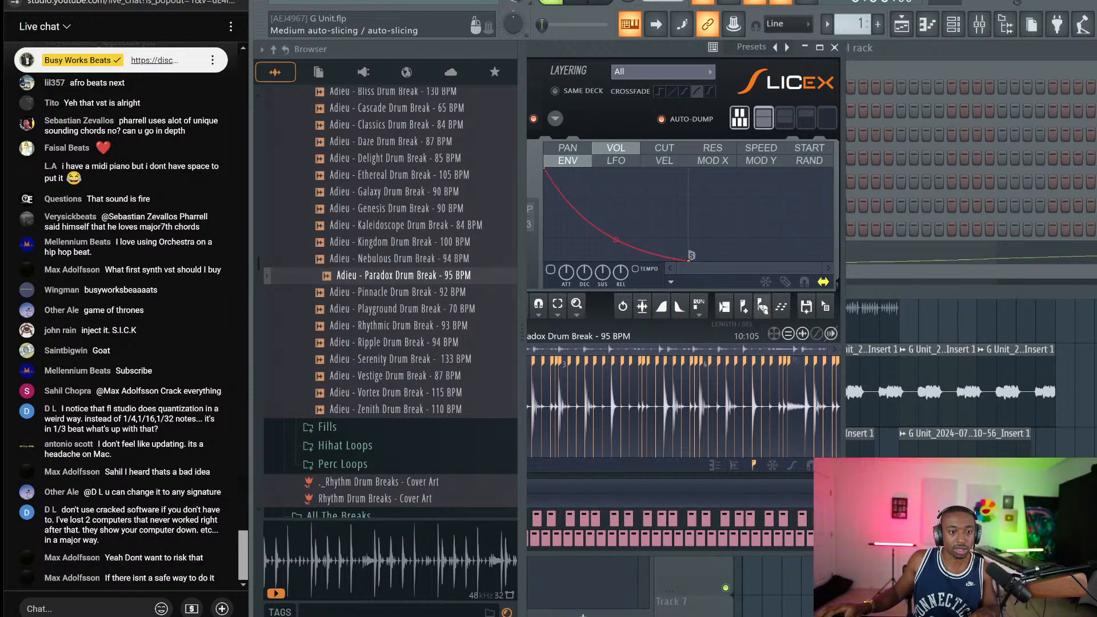
click(835, 47)
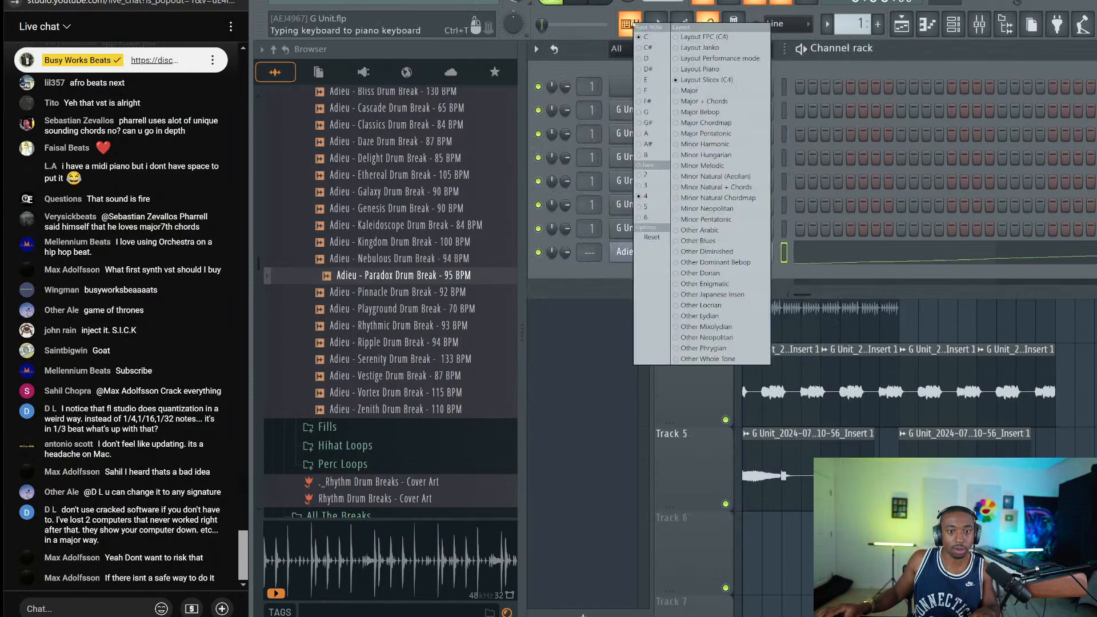
right_click(631, 24)
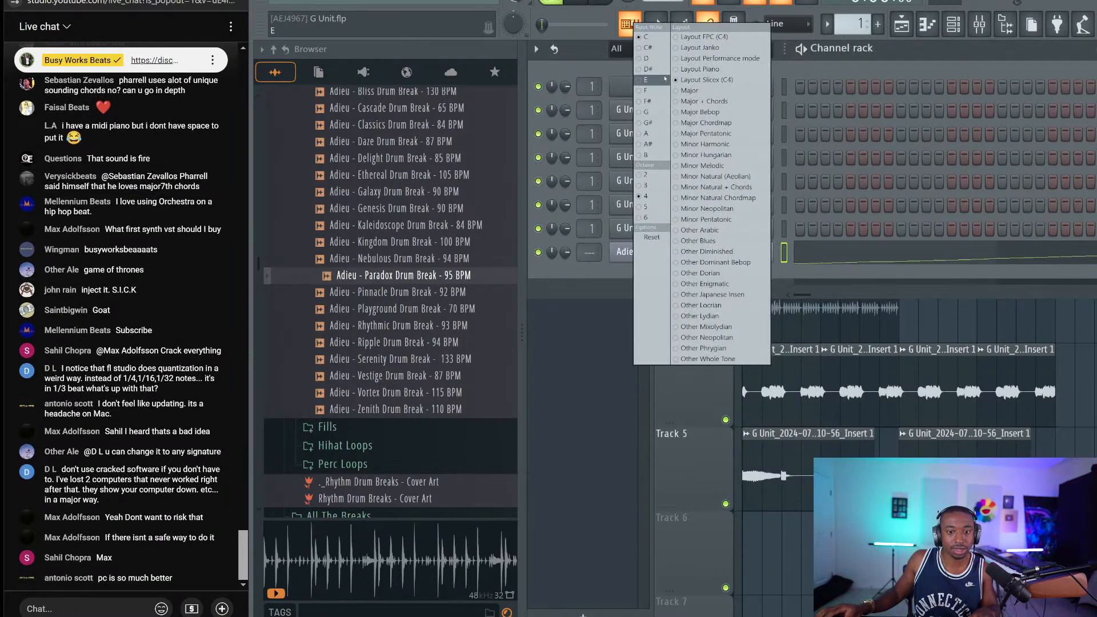
click(709, 58)
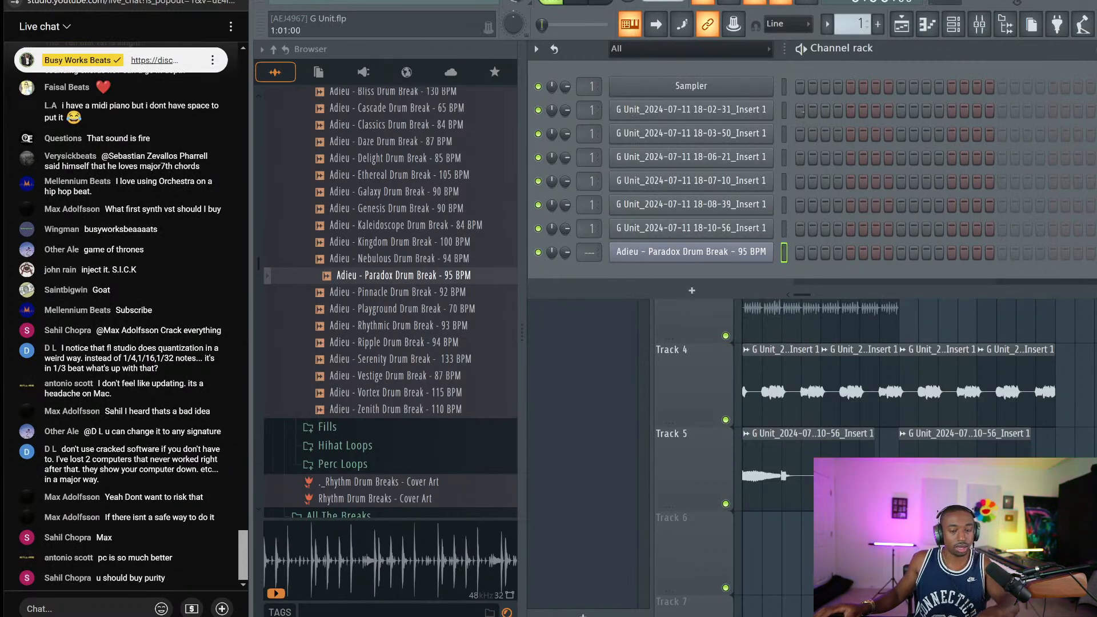
Audition Paradox break slices on the typing keyboard with x, z, b and 2
key(x)
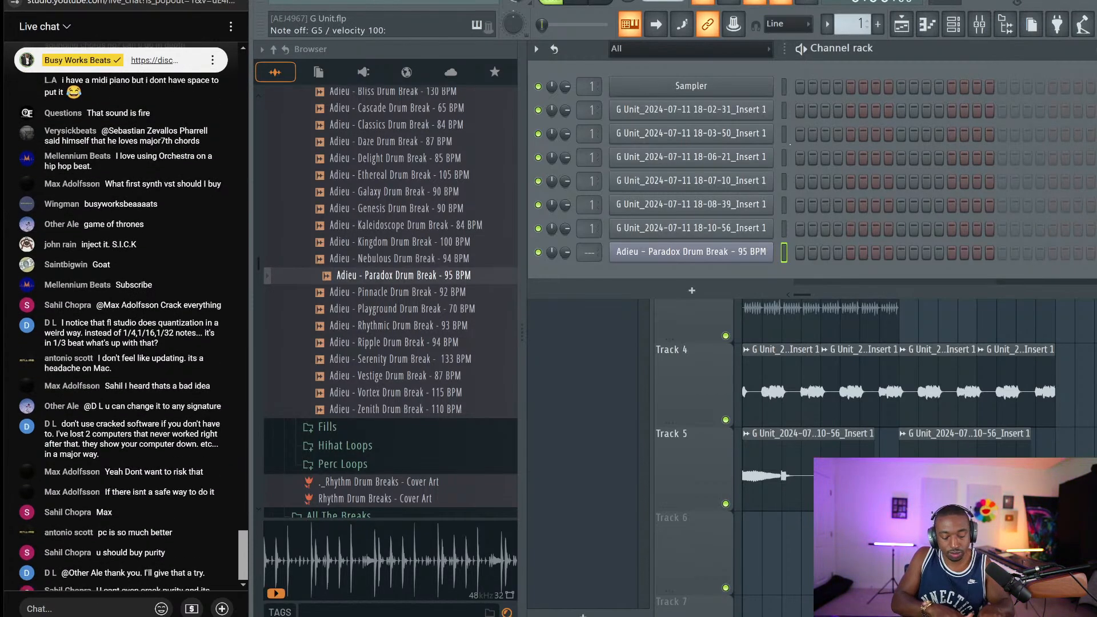
key(z)
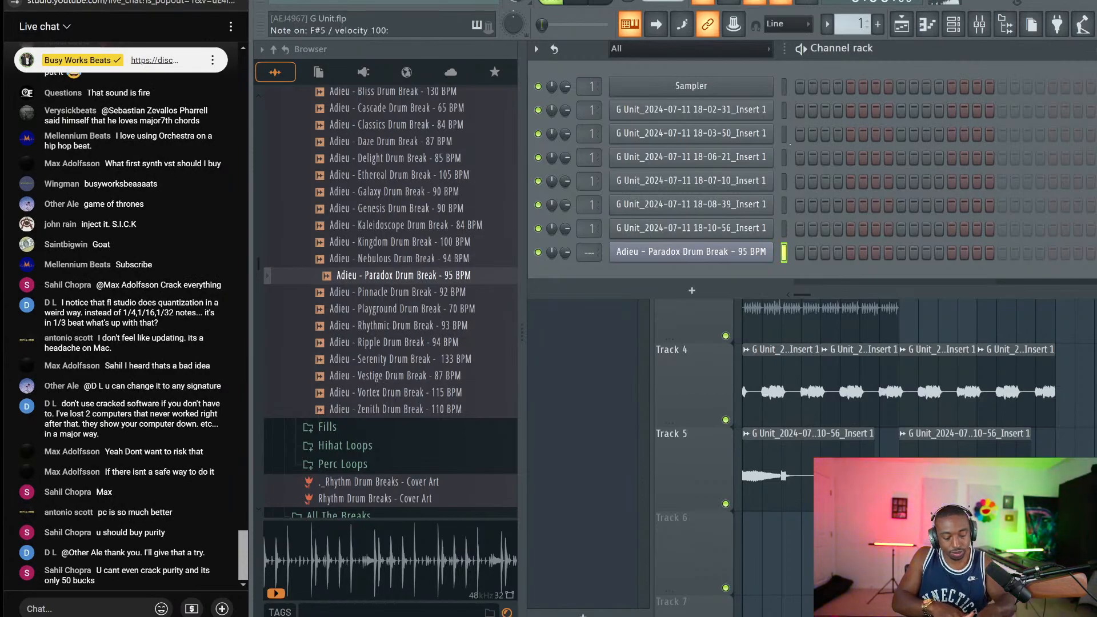
key(b)
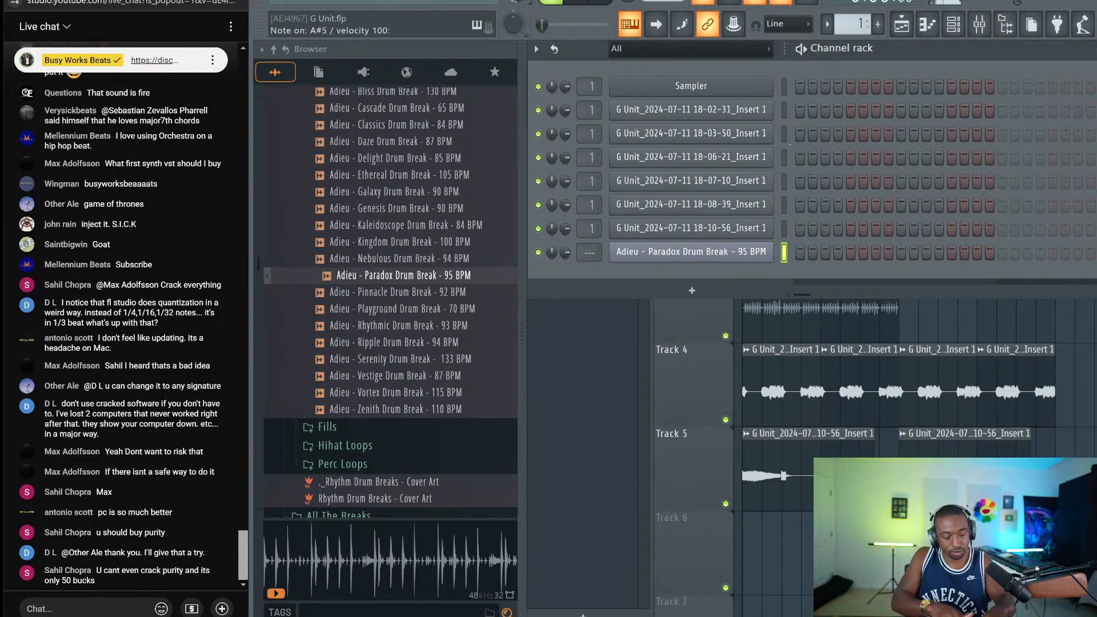
key(2)
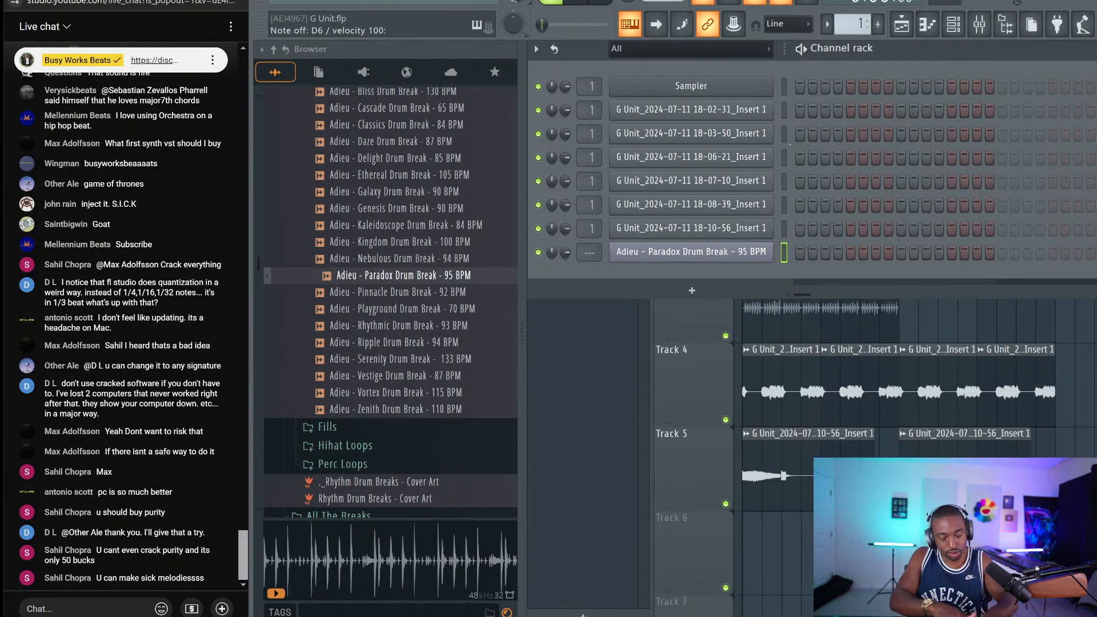
key(2)
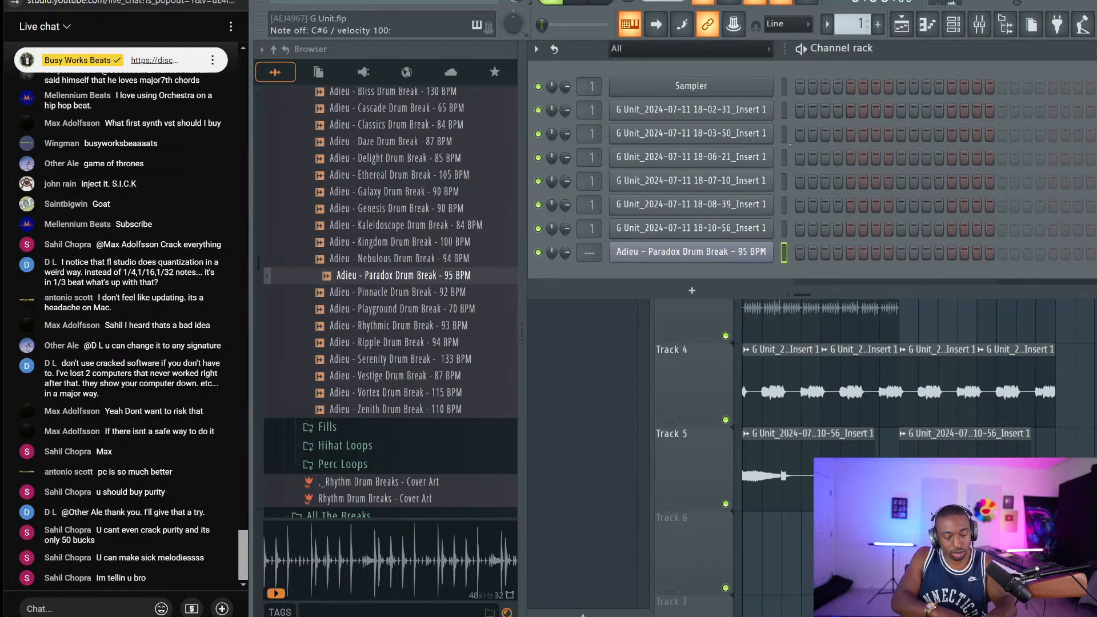
key(2)
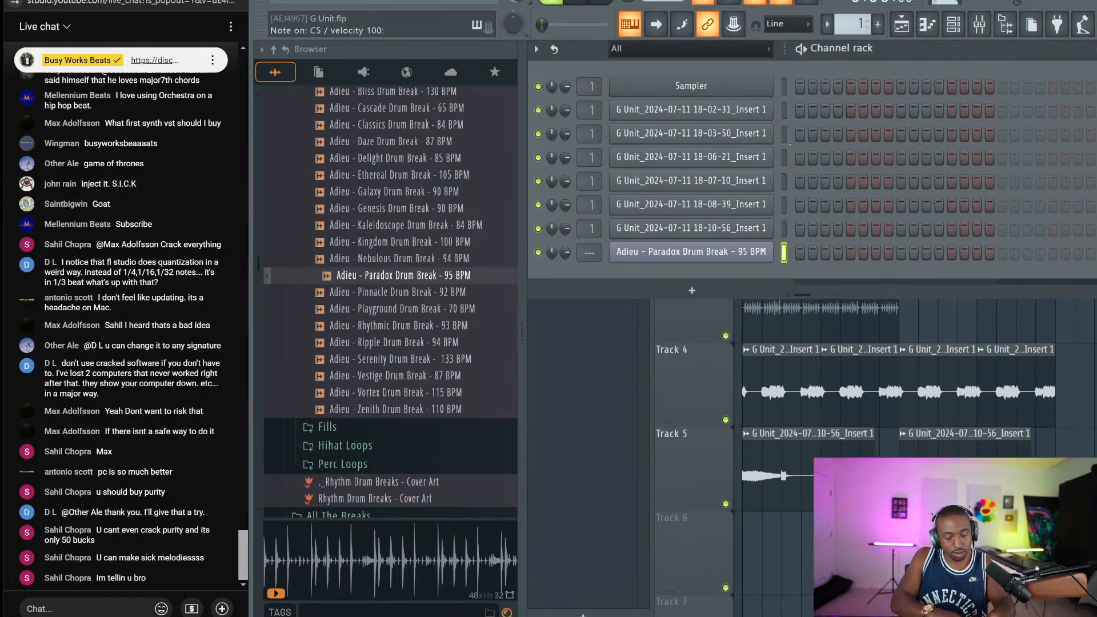
key(z)
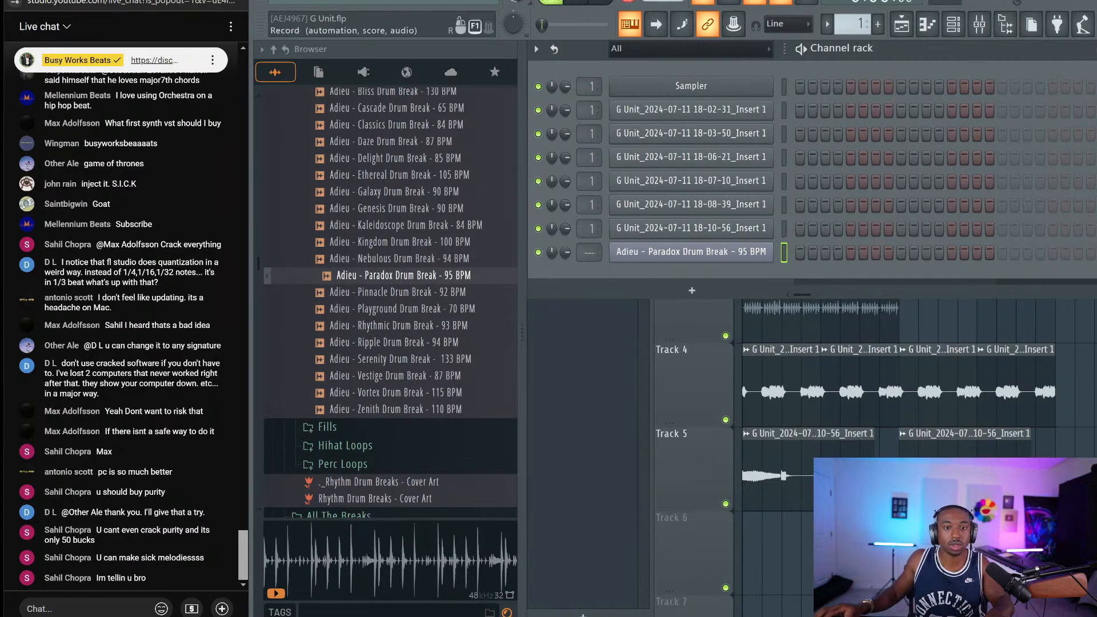
Record Paradox slices (j, m, z, 2) into a new pattern clip at bar 1 of Track 6
key(F6)
key(j)
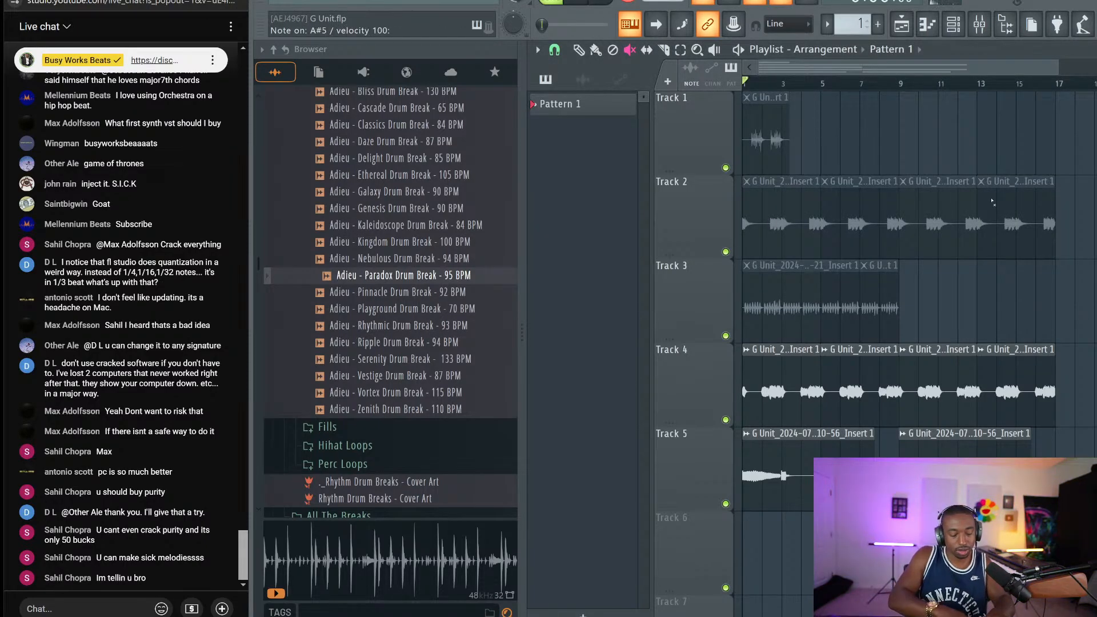
key(m)
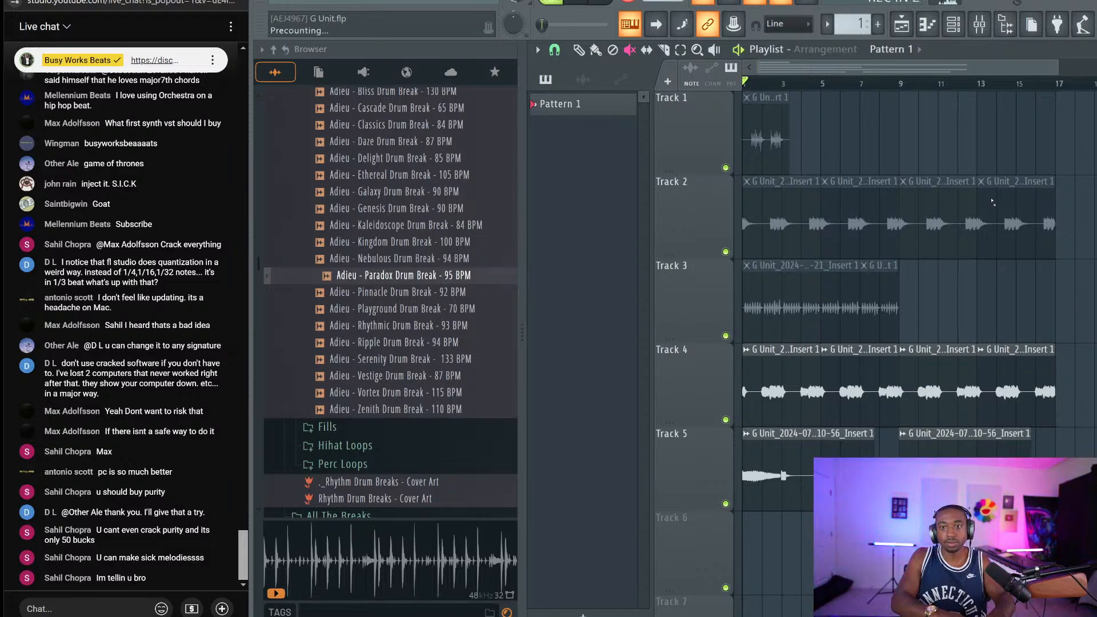
key(z)
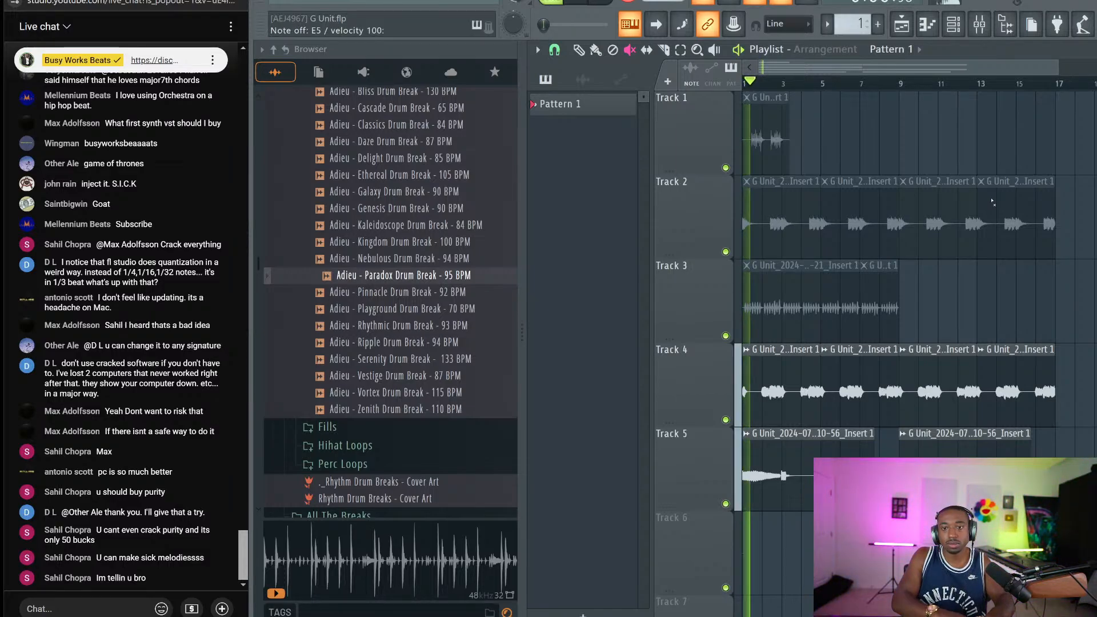
key(2)
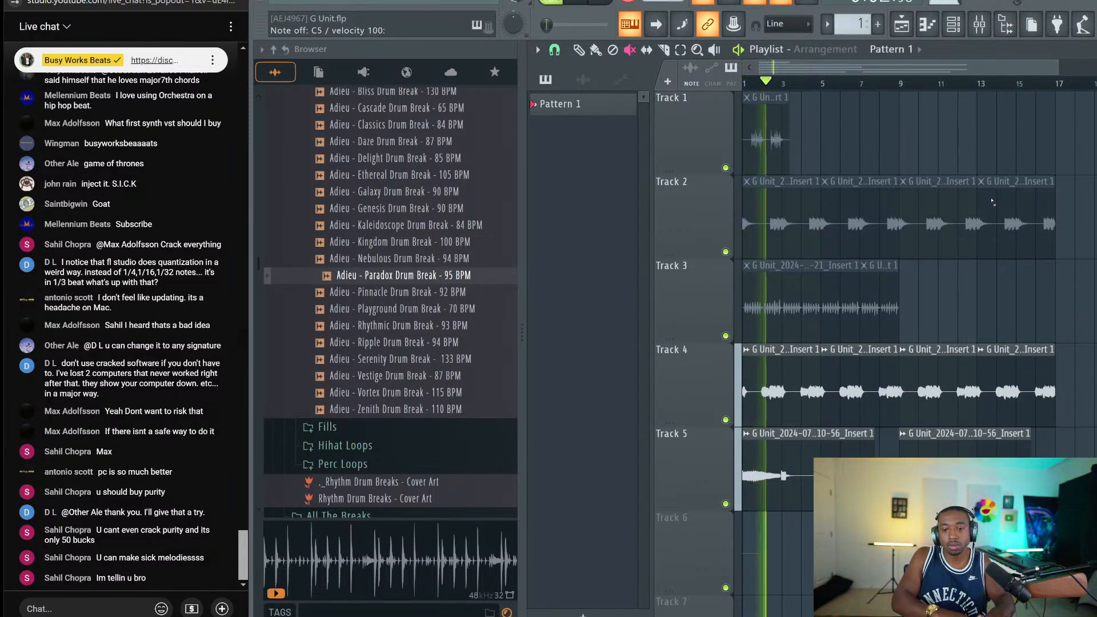
key(space)
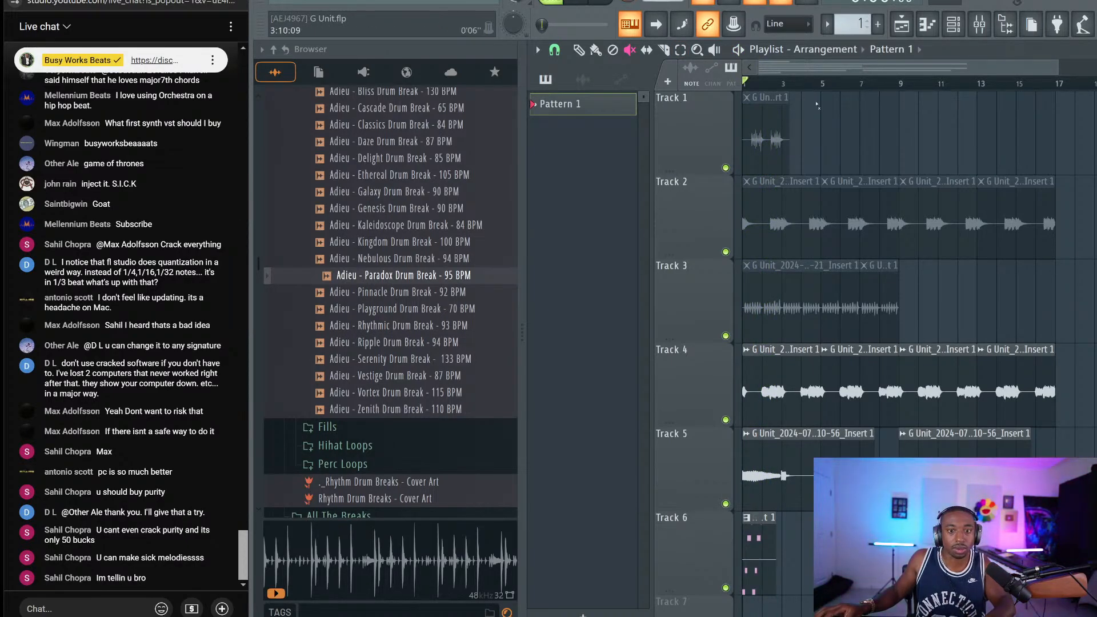
Switch all audio clips to Stretch mode via Tools > Macros and confirm
click(447, 2)
mouse_move(467, 32)
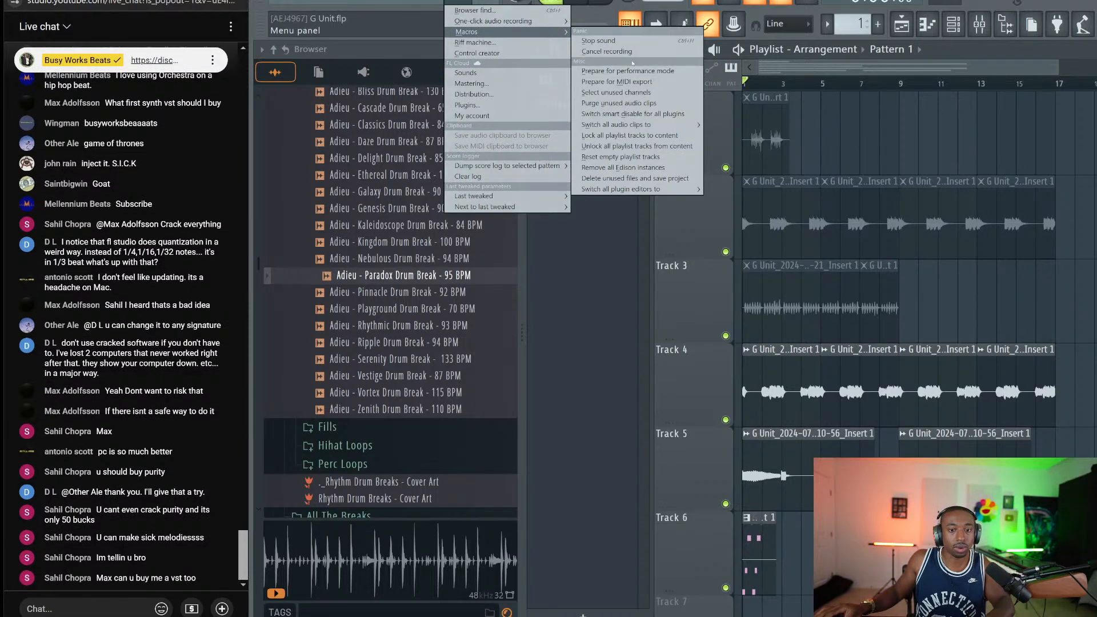
mouse_move(648, 127)
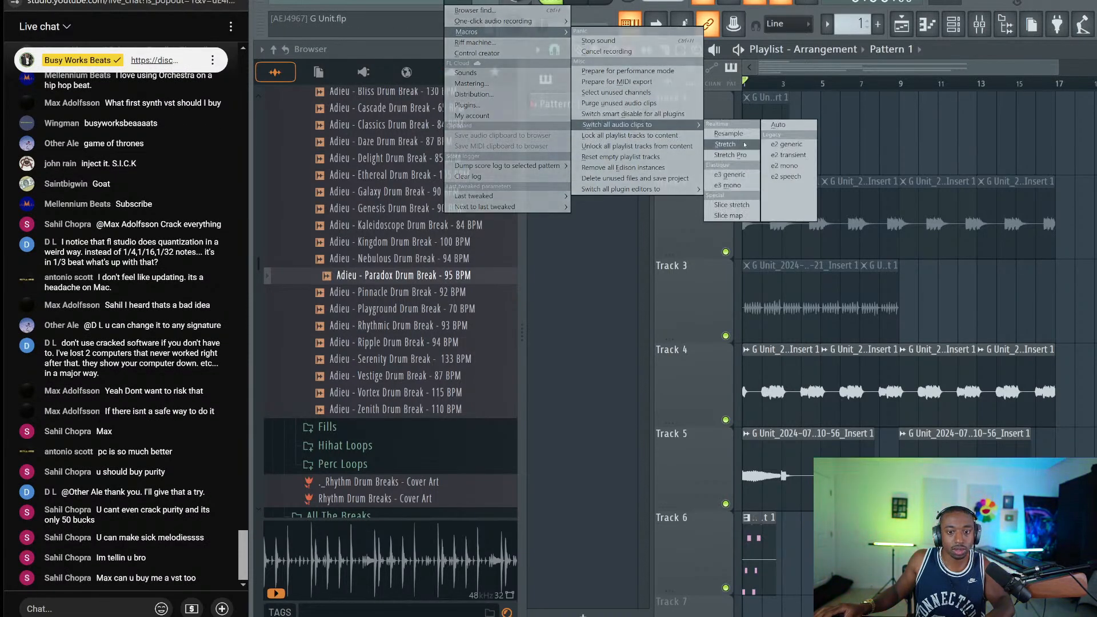
click(725, 144)
click(714, 350)
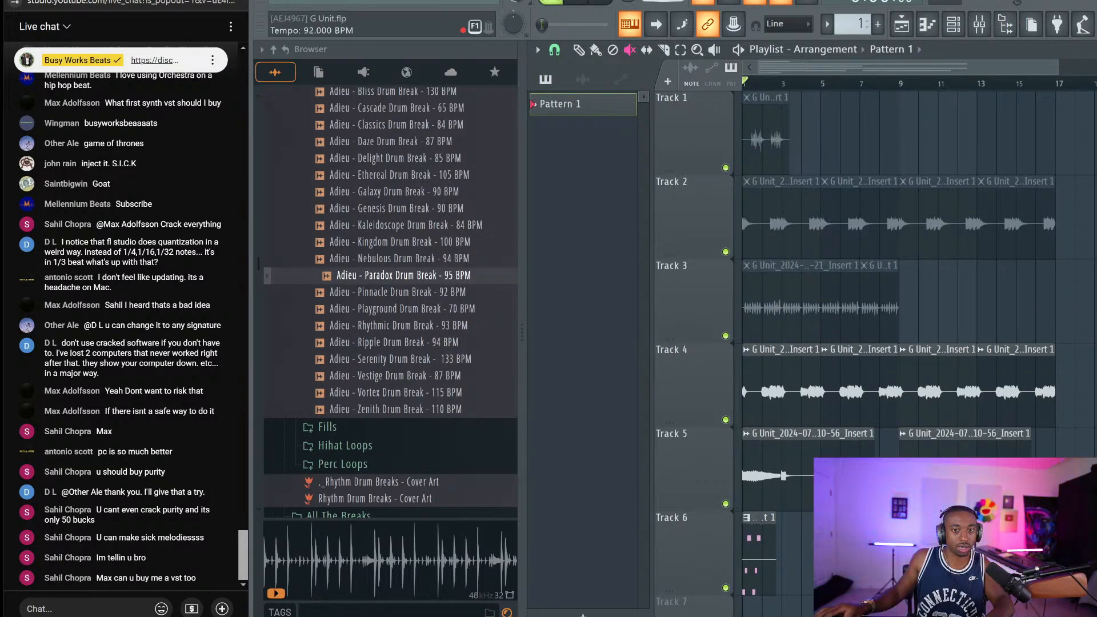
Play the song while scrolling the tempo down to 89 BPM
key(space)
scroll(312, 30, down, 2)
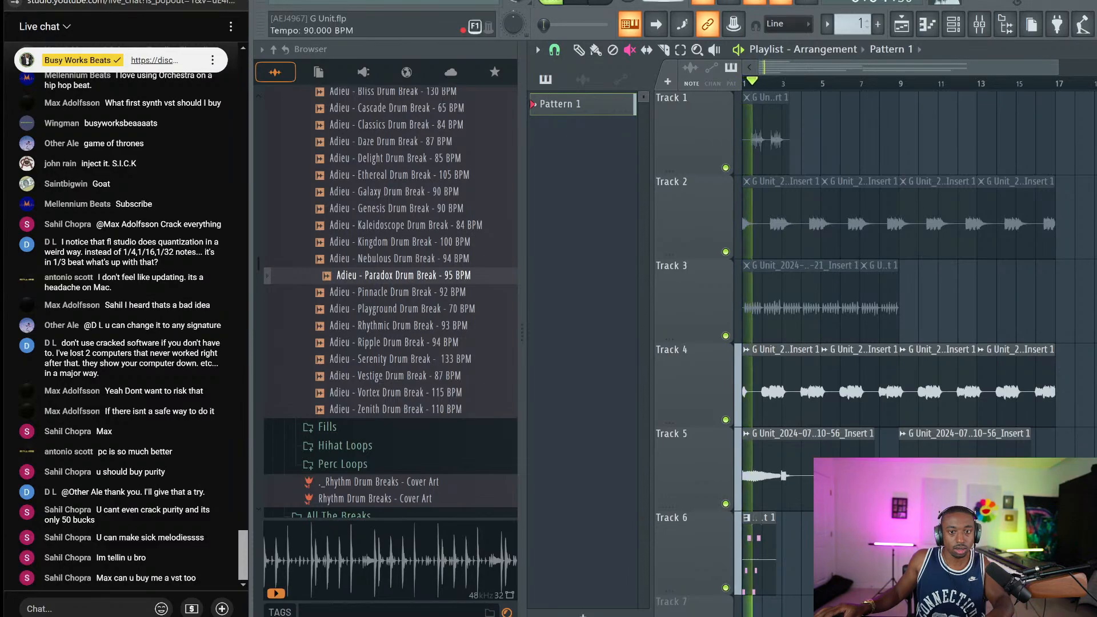
scroll(311, 30, down, 1)
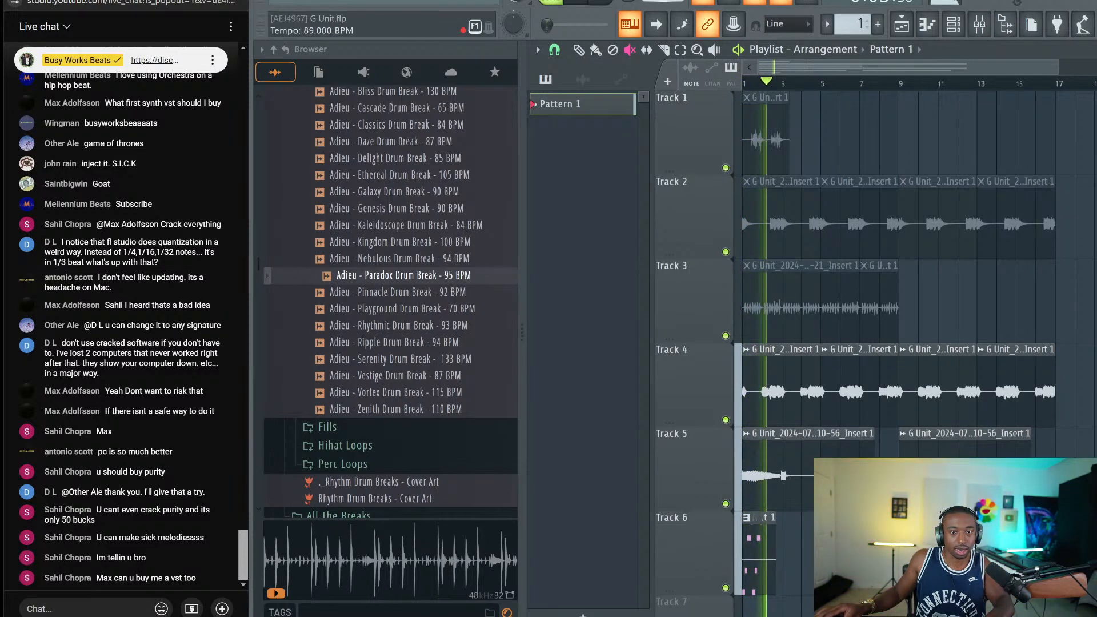
key(space)
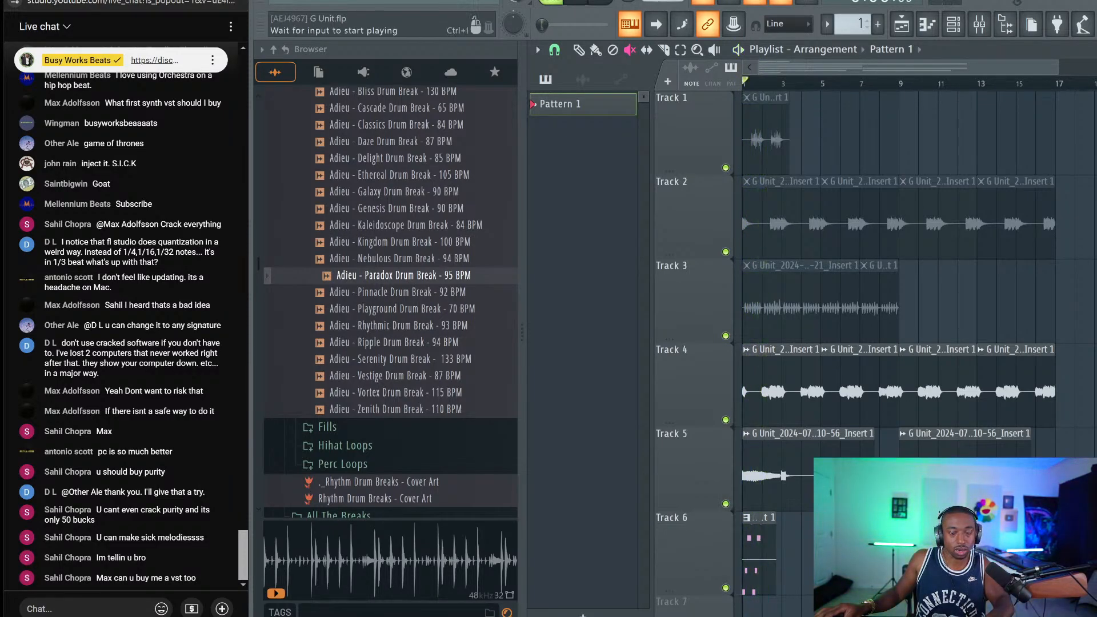
key(space)
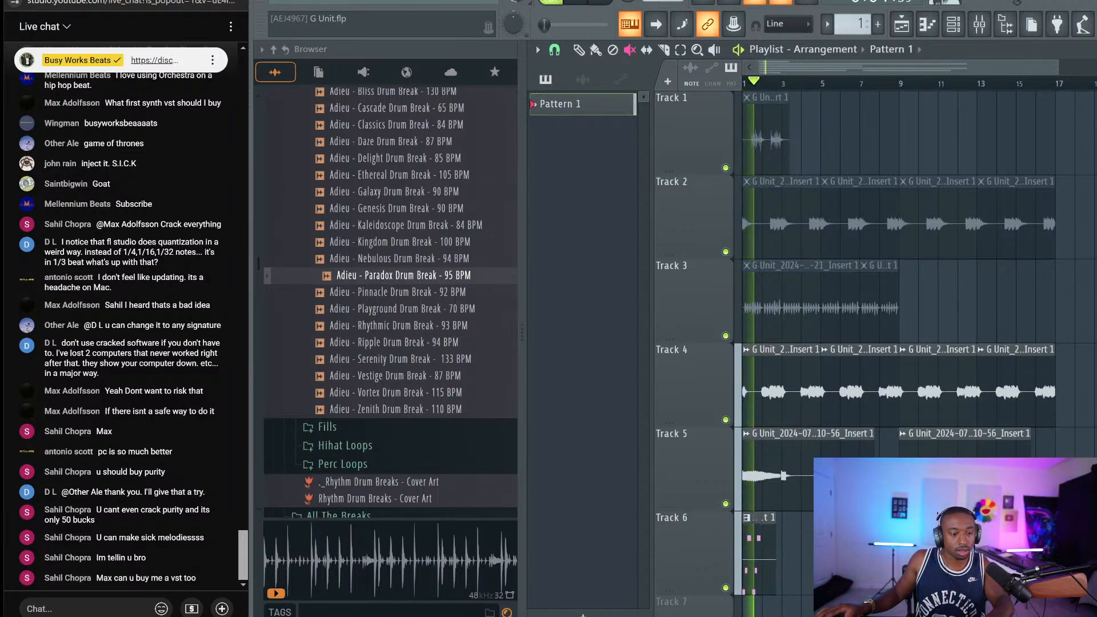
key(space)
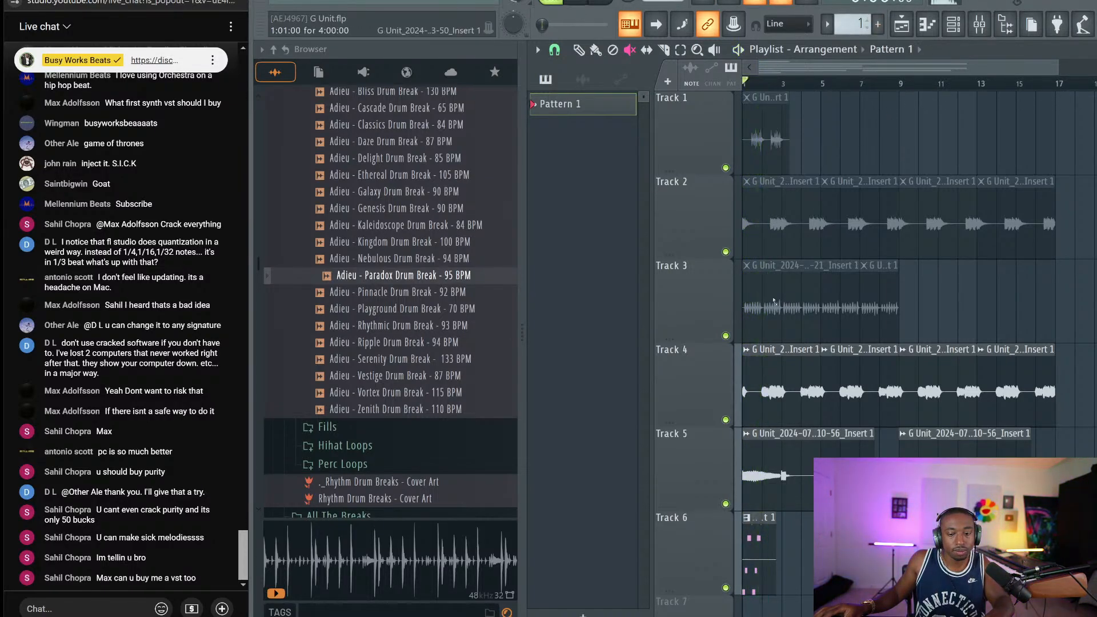
scroll(799, 85, up, 3)
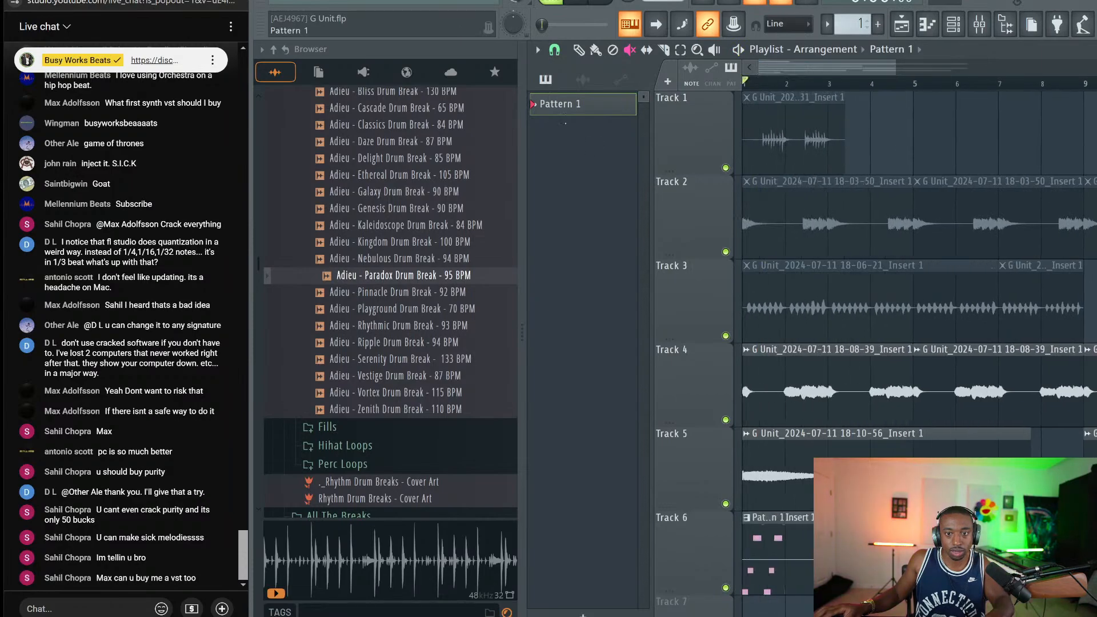
Trim and duplicate the Track 6 pattern clip, then delete the clips from Track 6
key(p)
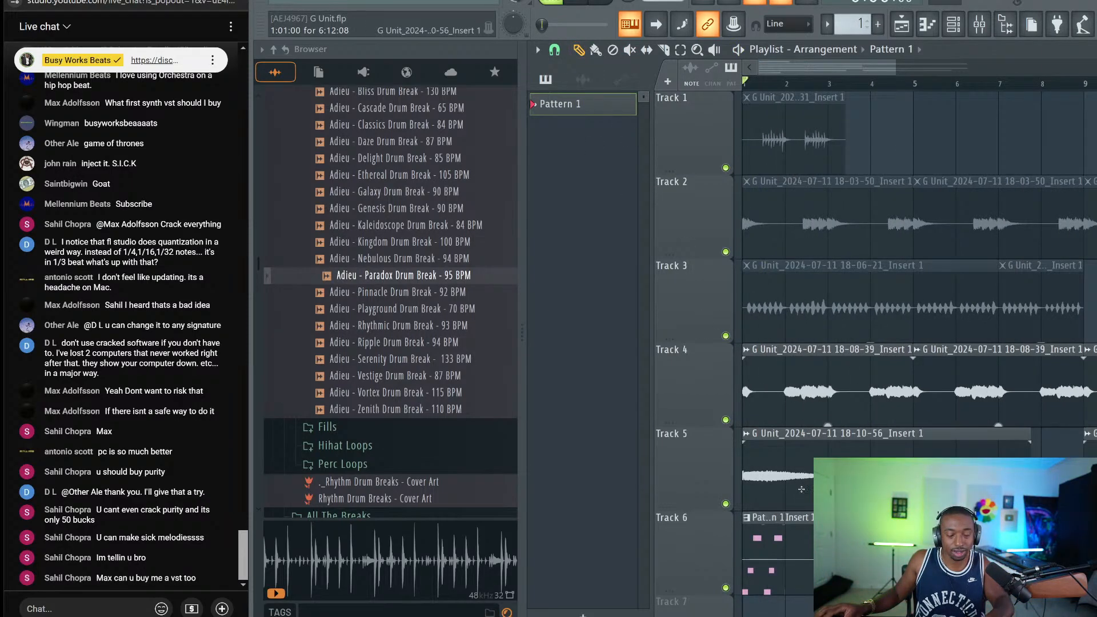
drag(812, 508, 771, 559)
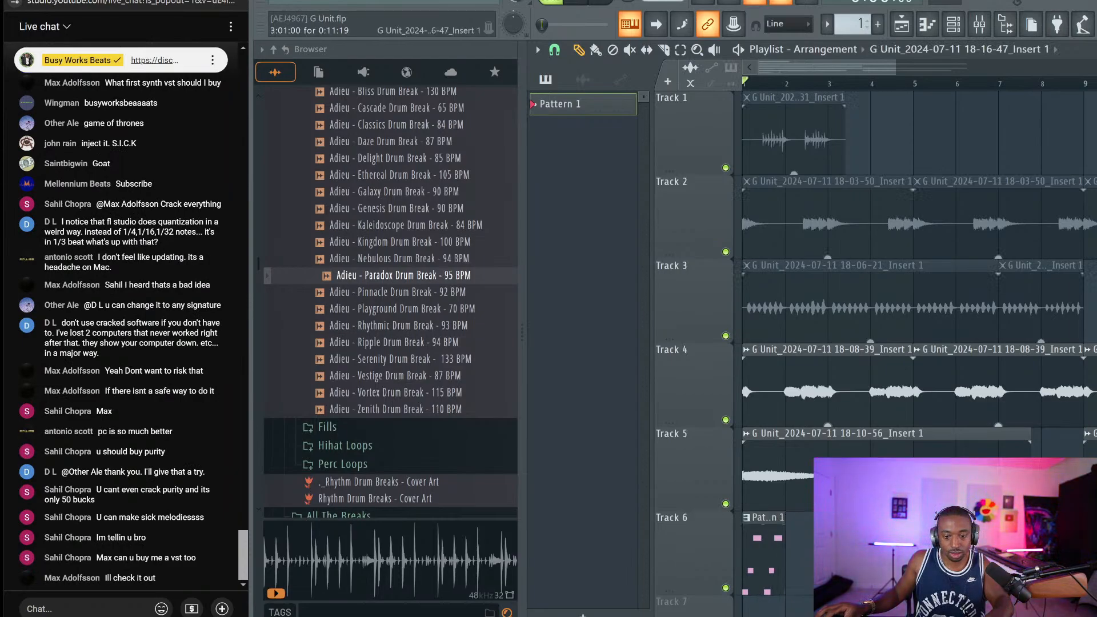
key(space)
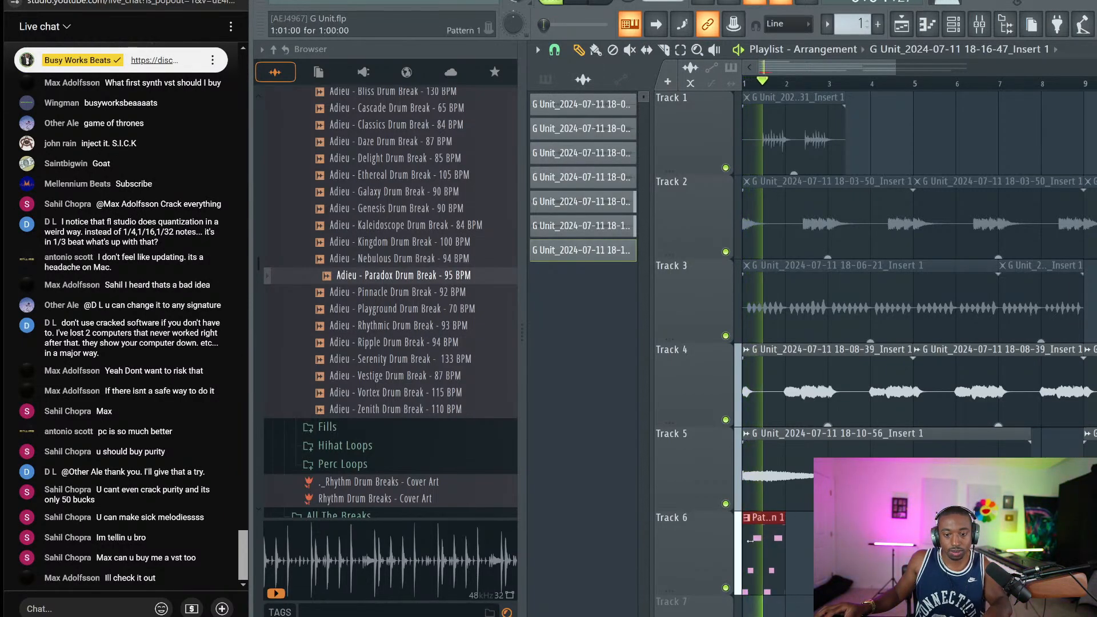
key(ctrl+b)
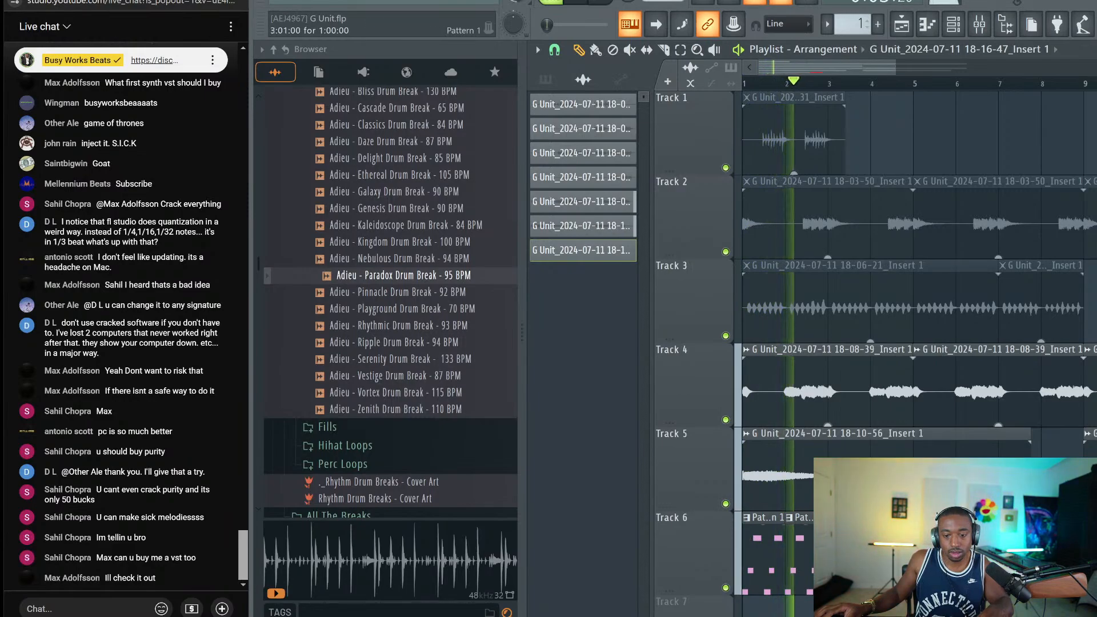
key(space)
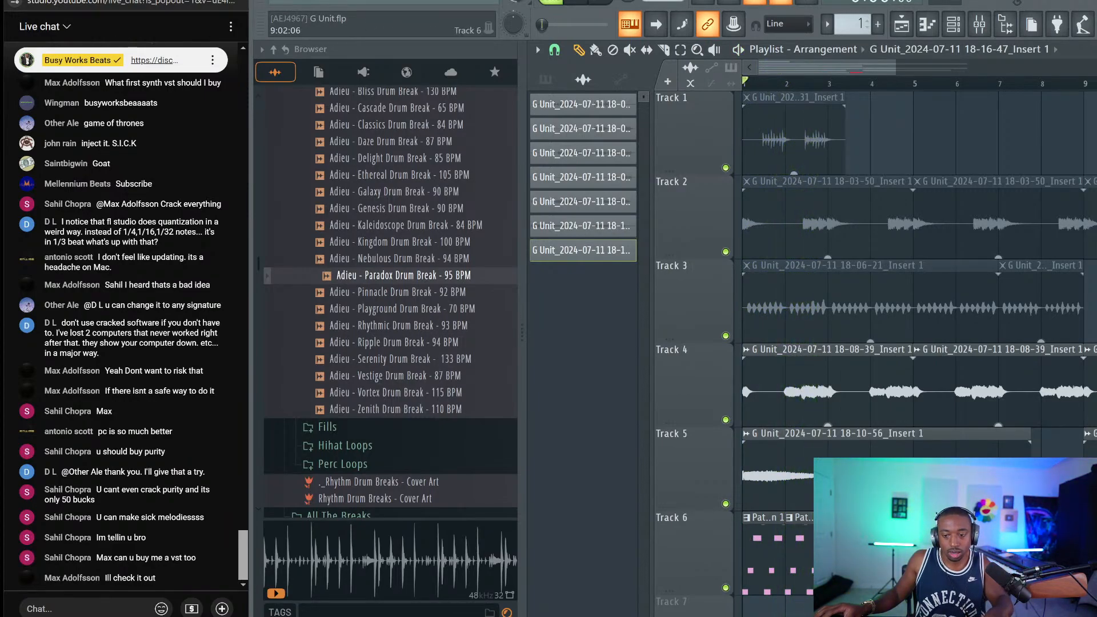
key(Delete)
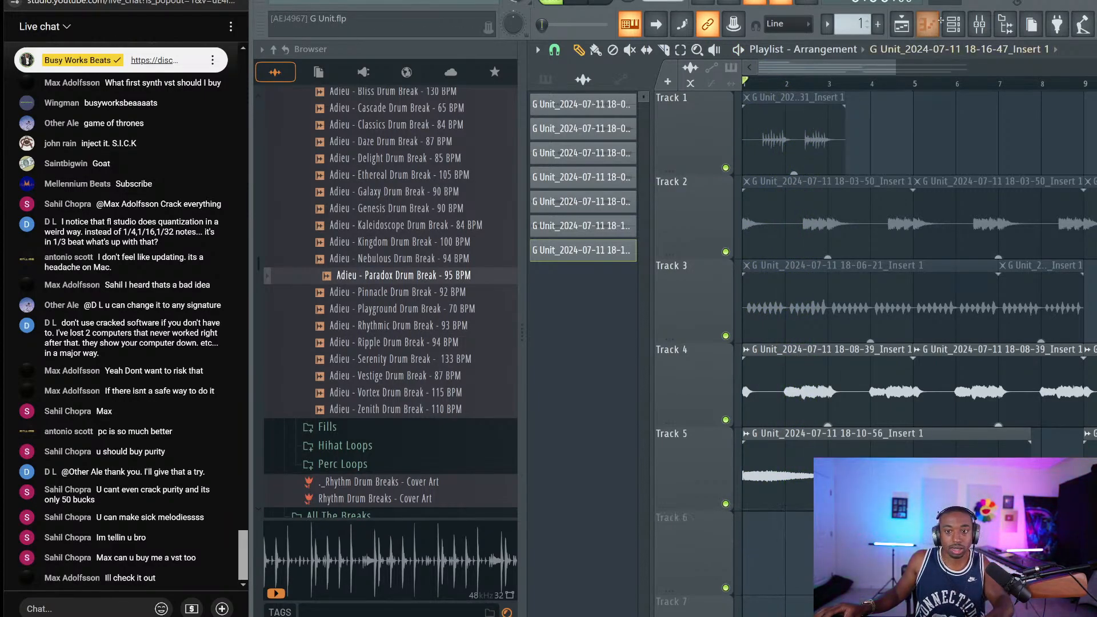
Create an empty Pattern 2 using Find first empty in the pattern selector
click(931, 23)
click(857, 24)
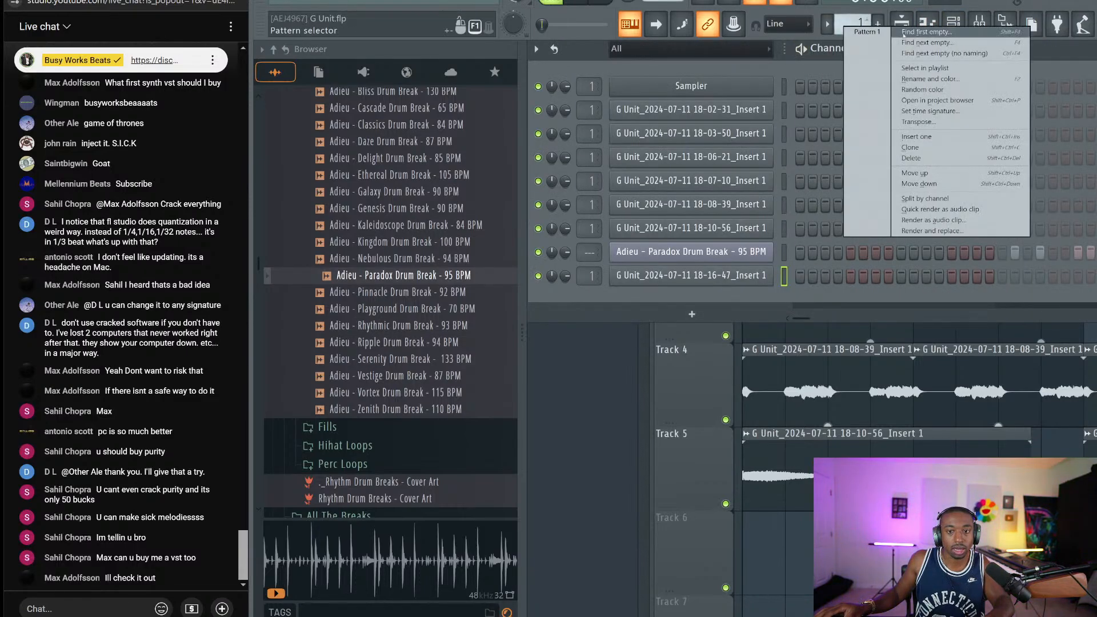
click(903, 34)
click(857, 24)
key(Escape)
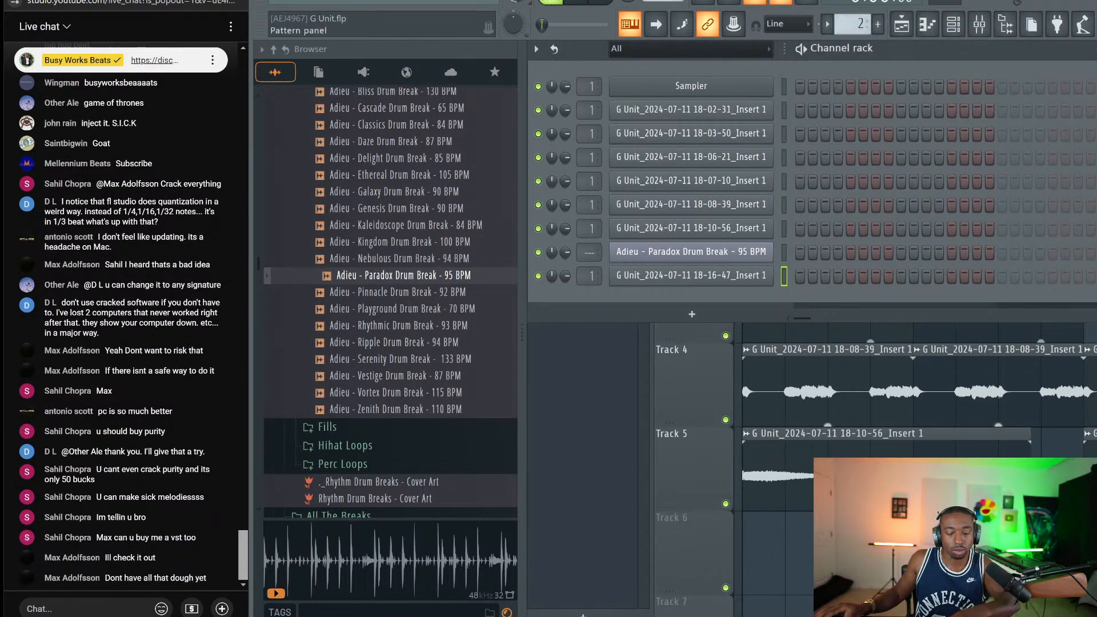
Audition a drum slice and check the Paradox channel's Slicex window before hiding the channel rack
key(F6)
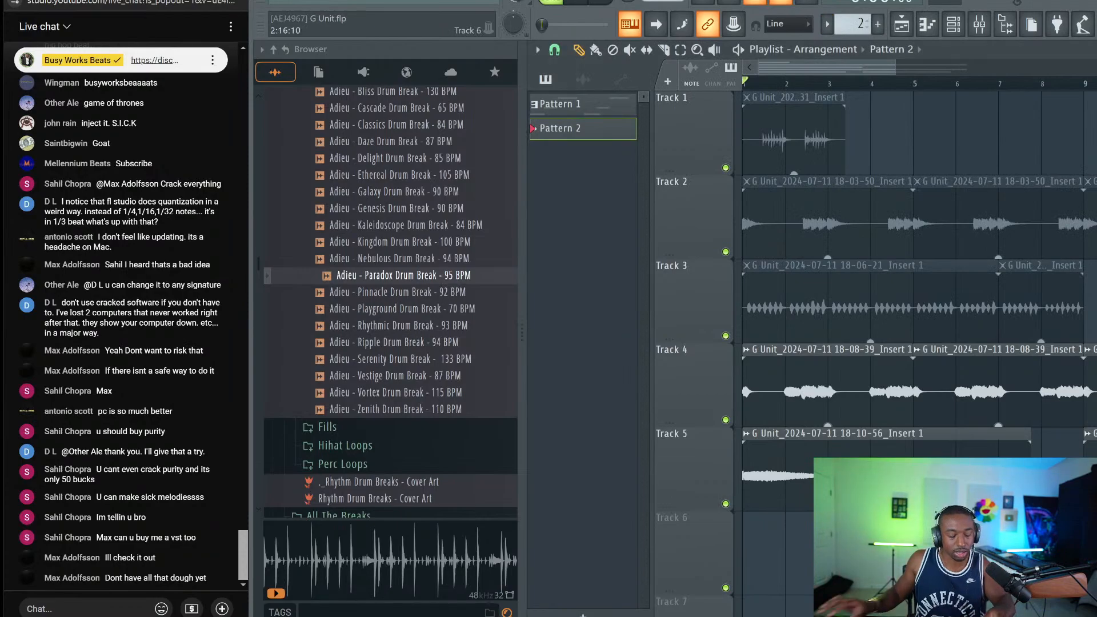
key(w)
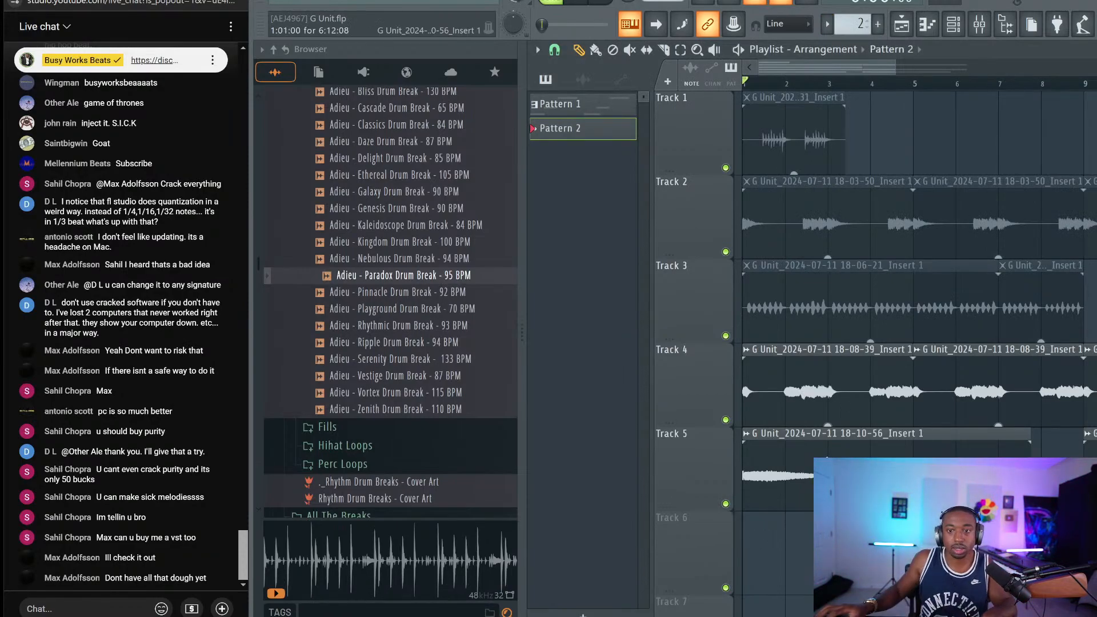
key(F6)
click(772, 258)
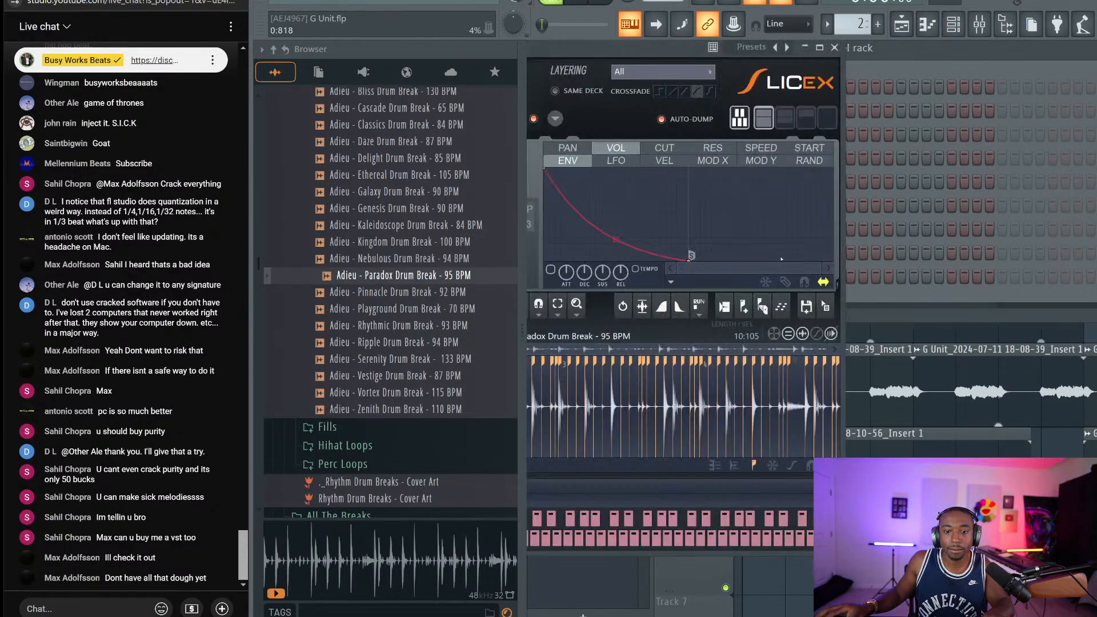
click(836, 47)
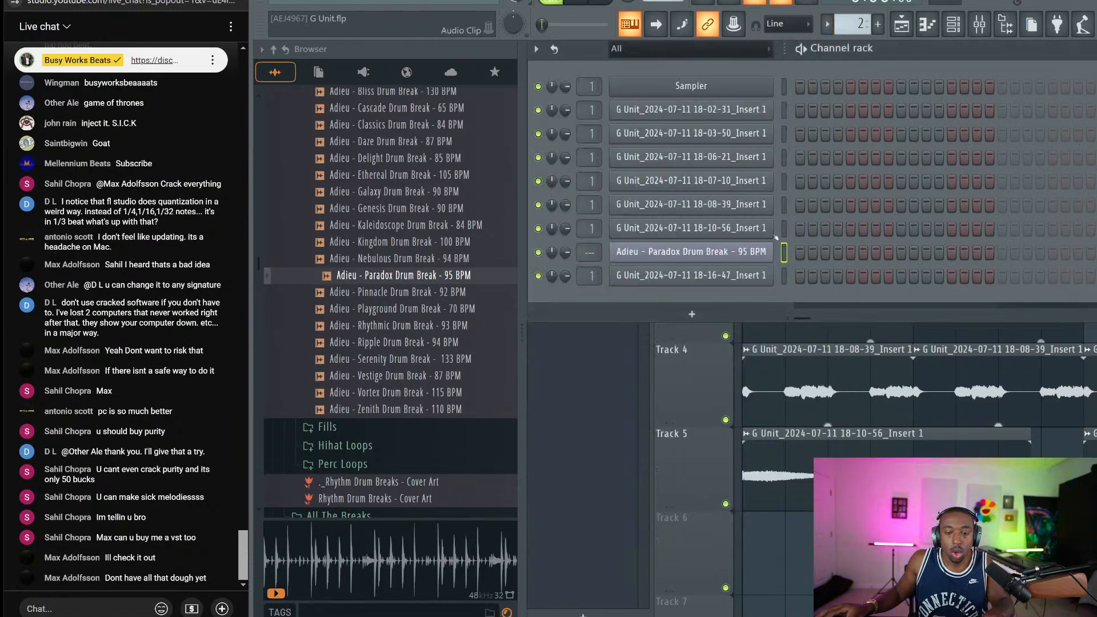
key(F6)
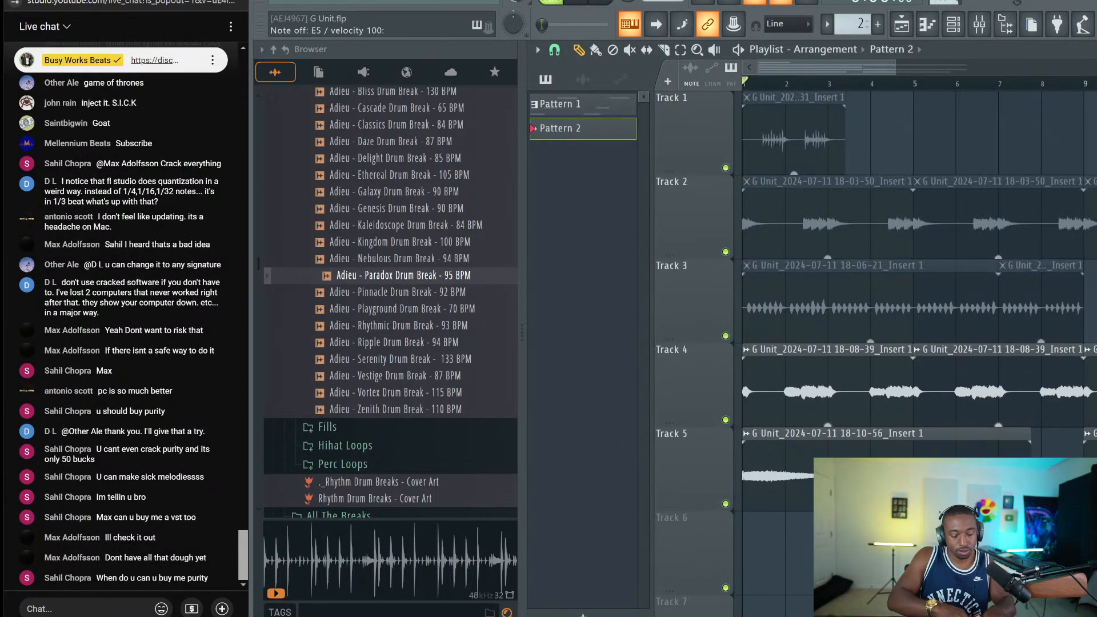
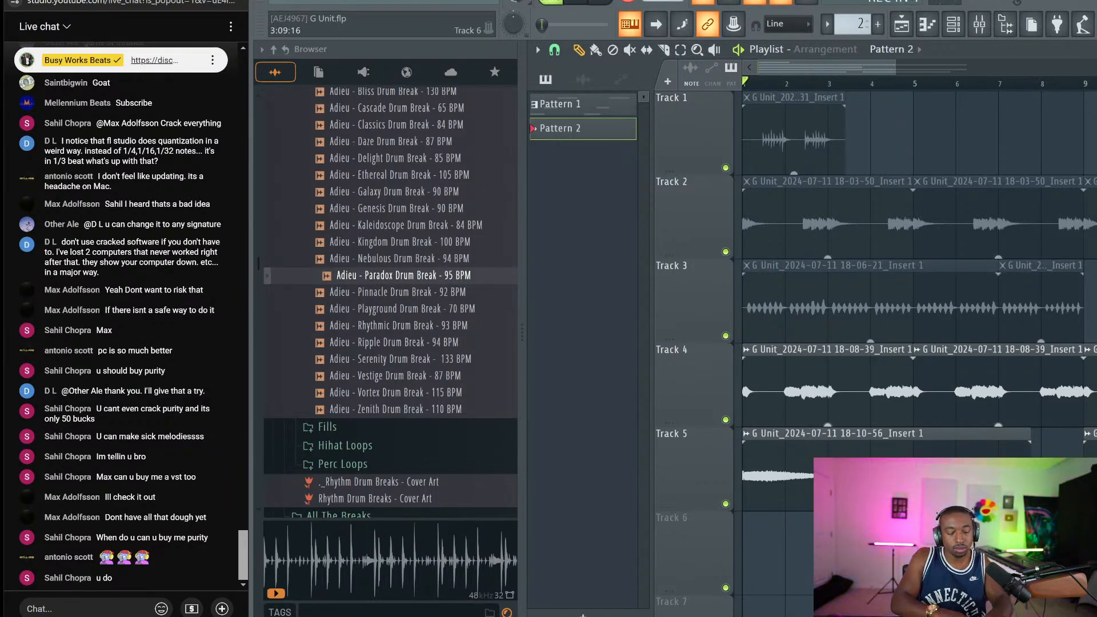
Record a Paradox slice performance as Pattern 2 on Track 6 and open its notes in the Piano roll
key(space)
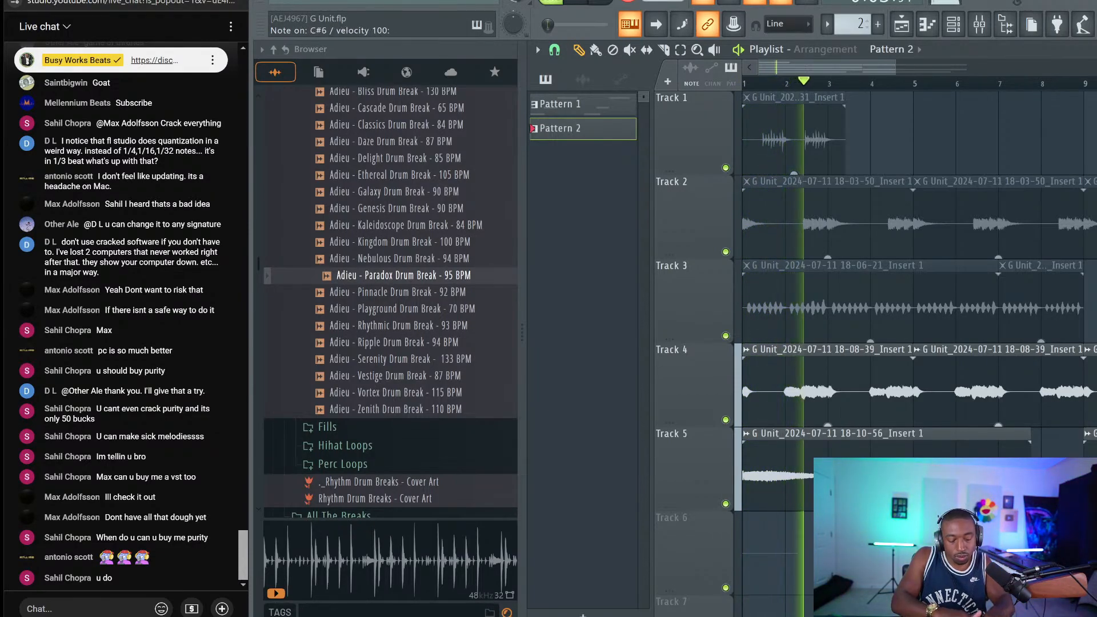
key(space)
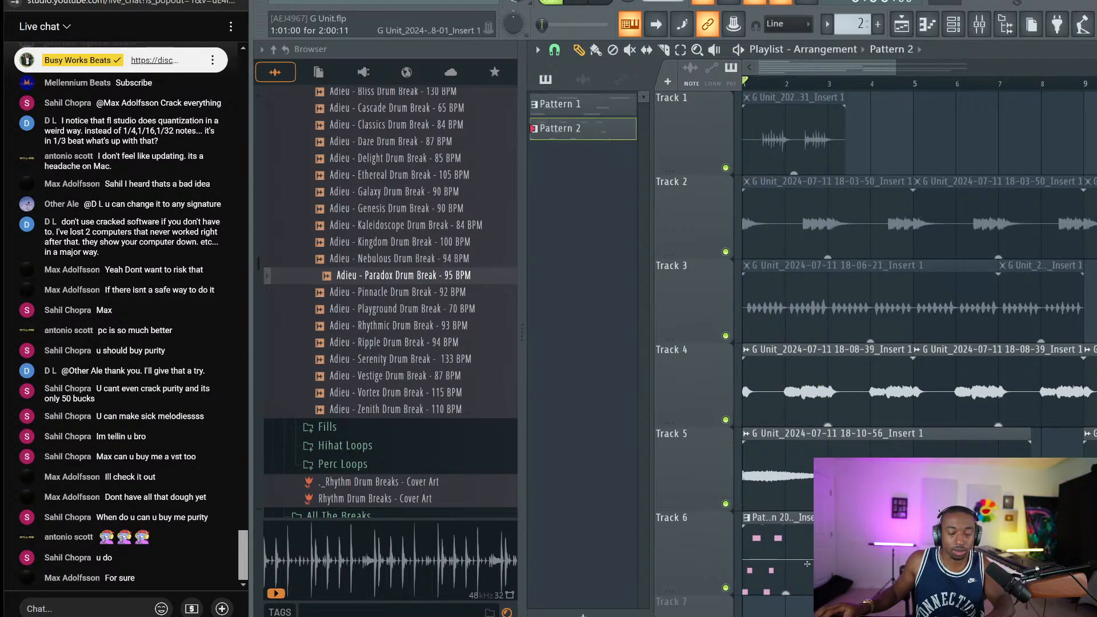
double_click(780, 548)
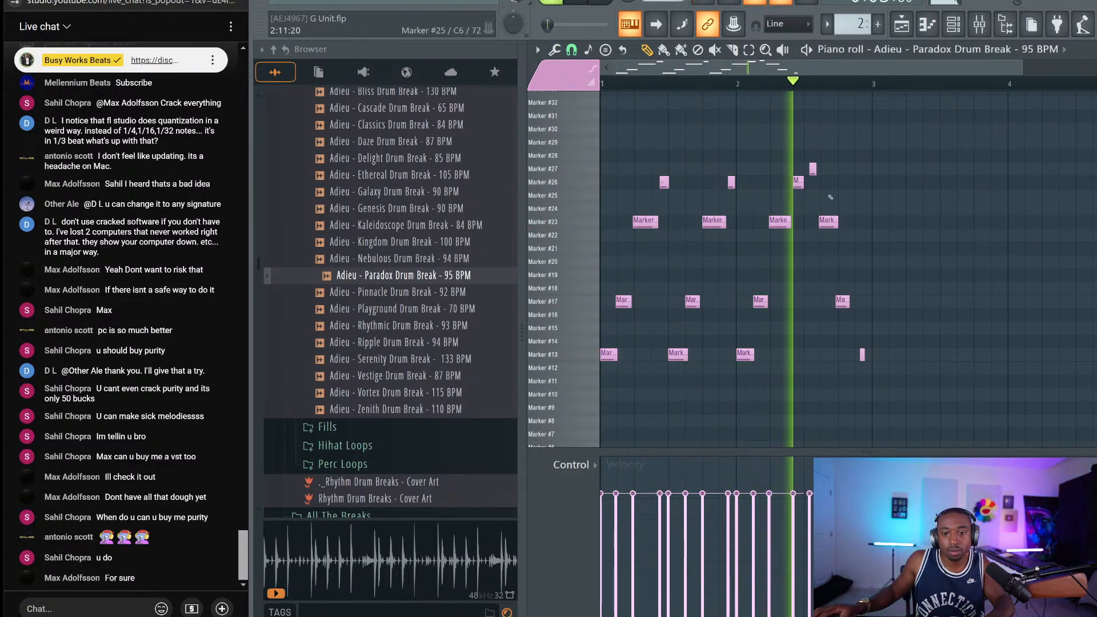
Move slices in the piano roll: Marker #23 to #20, #17 to #23, and #13 to #22
key(space)
mouse_move(832, 221)
mouse_down()
mouse_move(831, 289)
mouse_move(831, 260)
mouse_up()
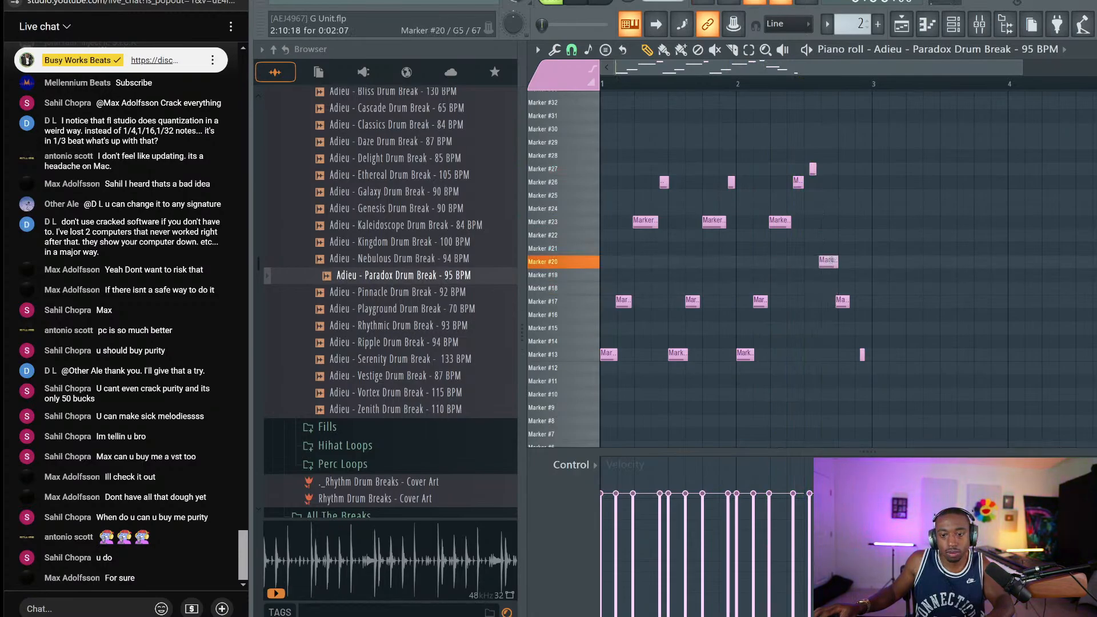
click(841, 300)
drag(841, 299, 841, 220)
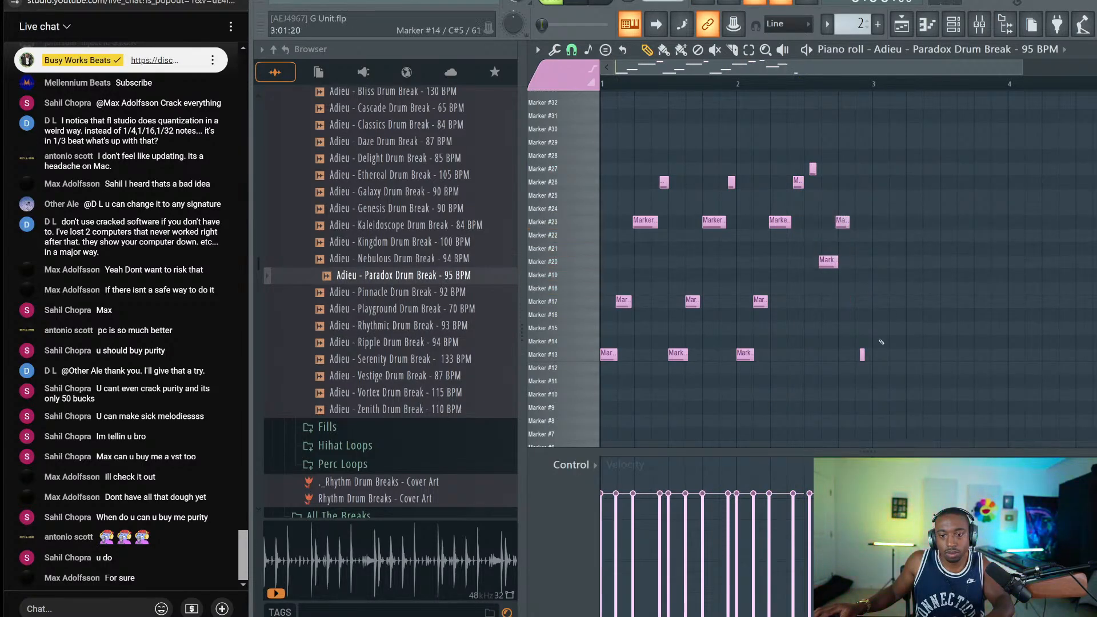
mouse_move(861, 354)
mouse_down()
mouse_move(860, 209)
mouse_move(857, 234)
mouse_up()
key(space)
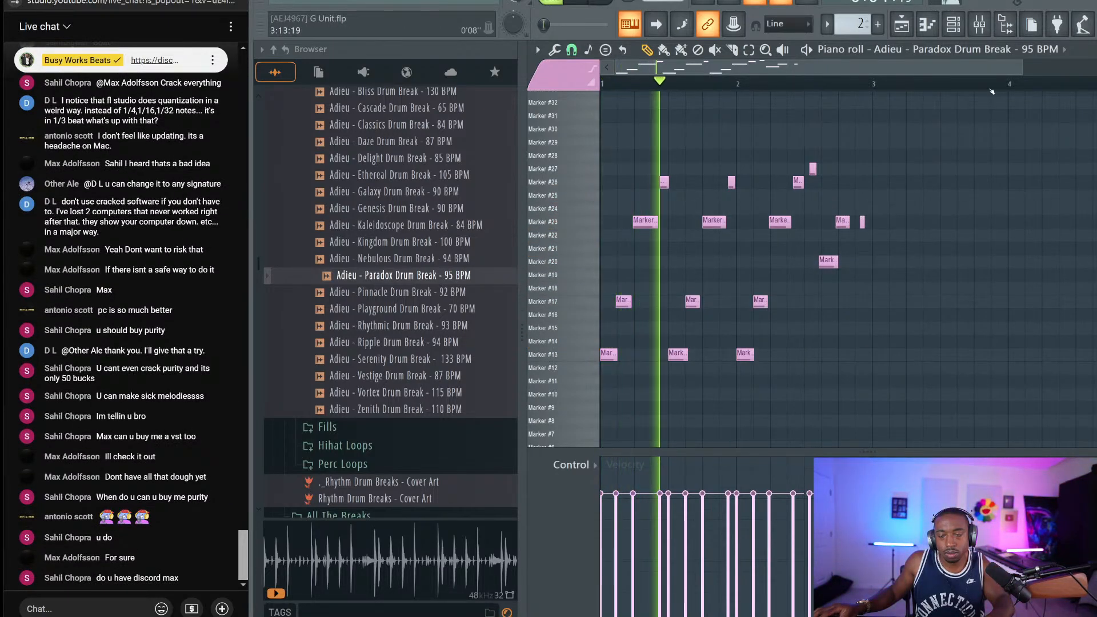
In the Playlist, select the Pattern 2 clips on Track 6 and play the arrangement to check them
key(F5)
key(space)
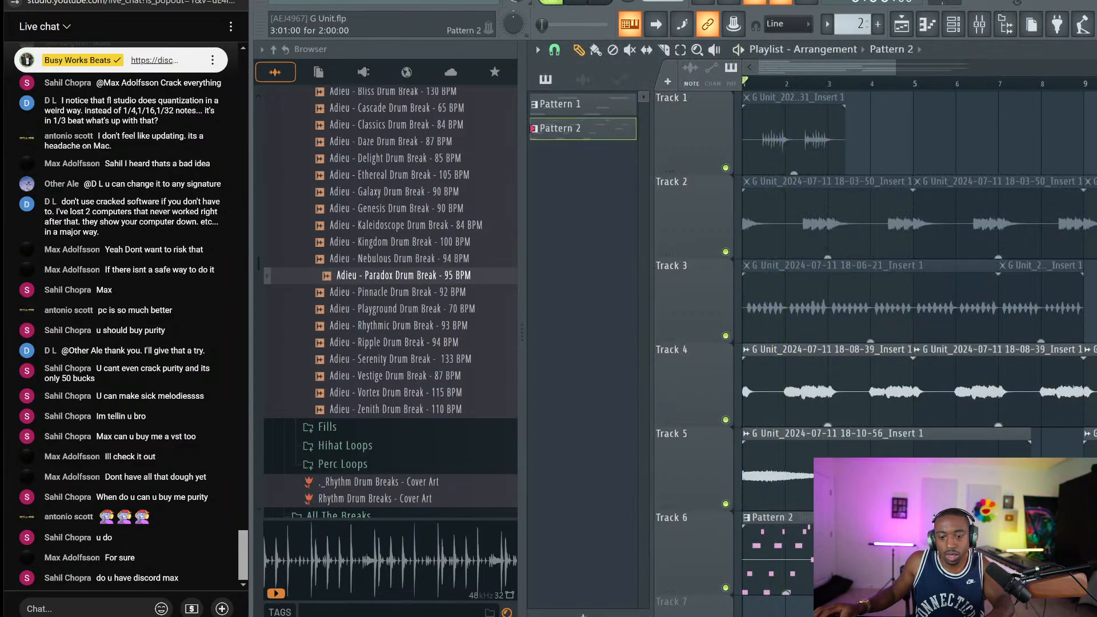
drag(878, 556, 782, 558)
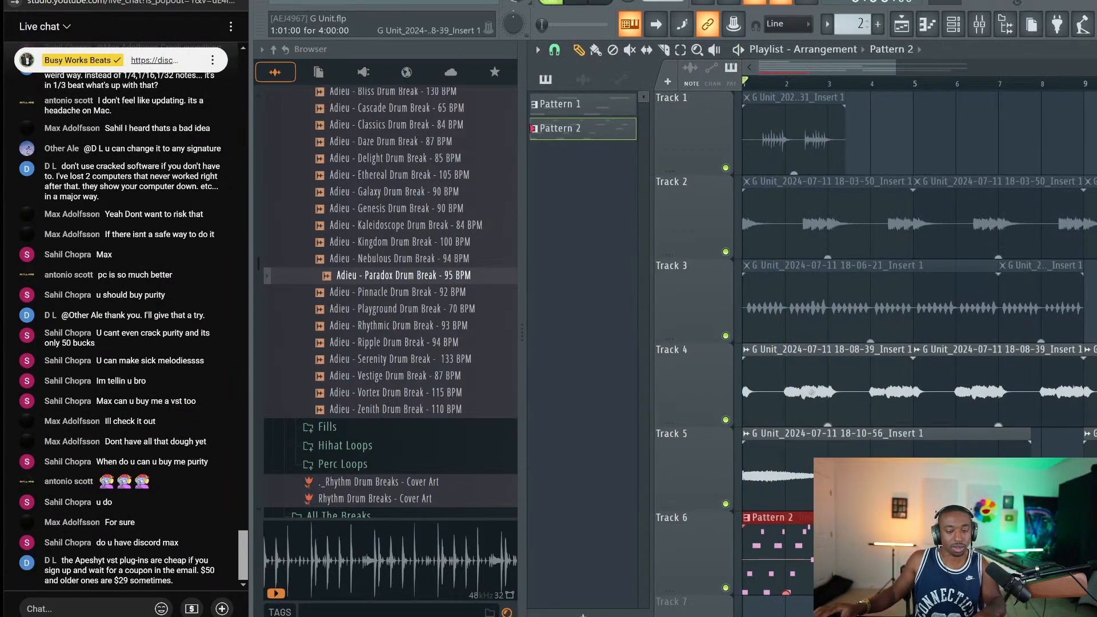
scroll(809, 431, down, 2)
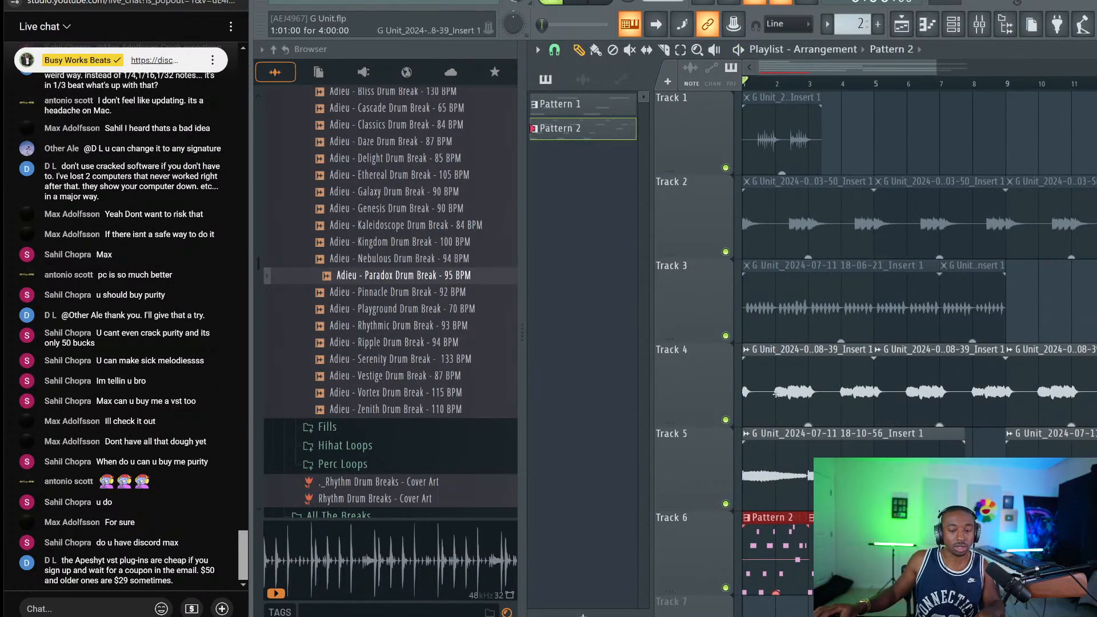
scroll(809, 432, down, 1)
scroll(809, 432, down, 1)
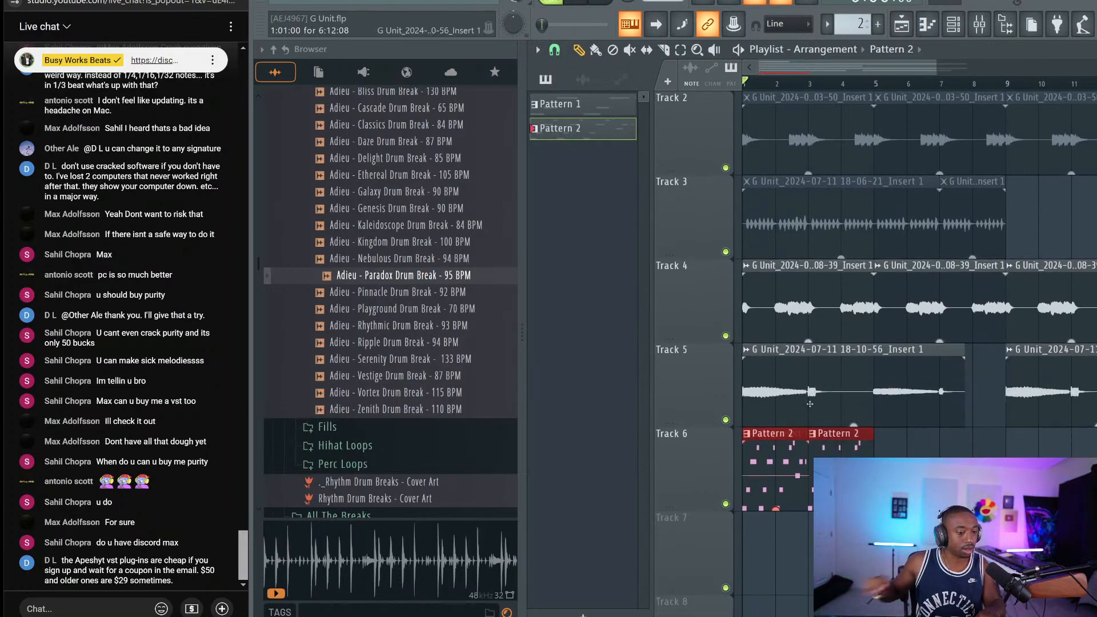
key(space)
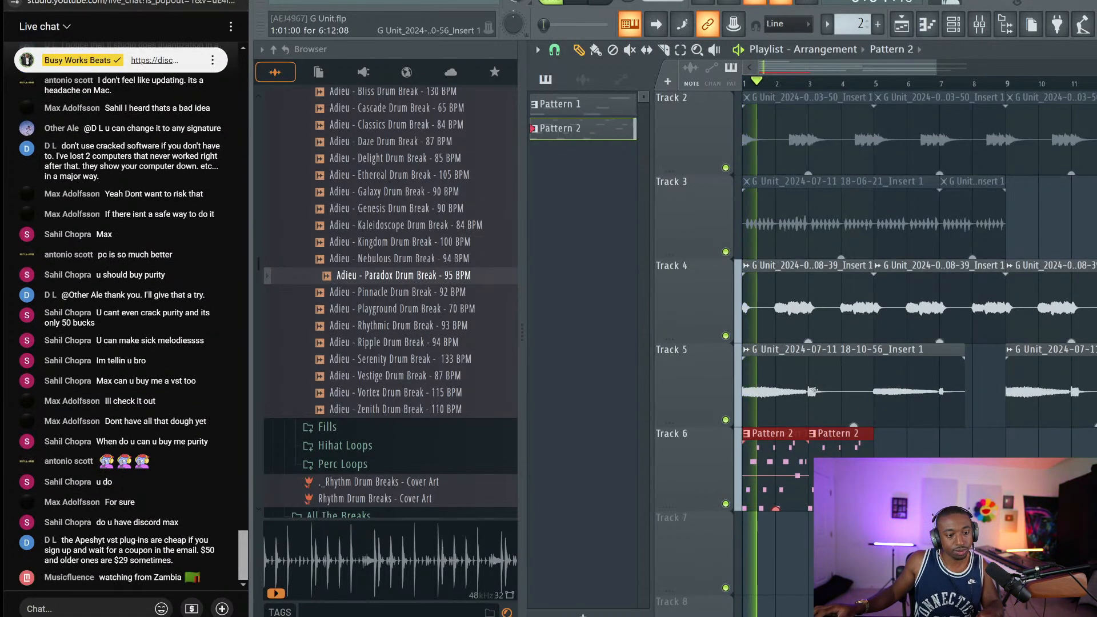
key(space)
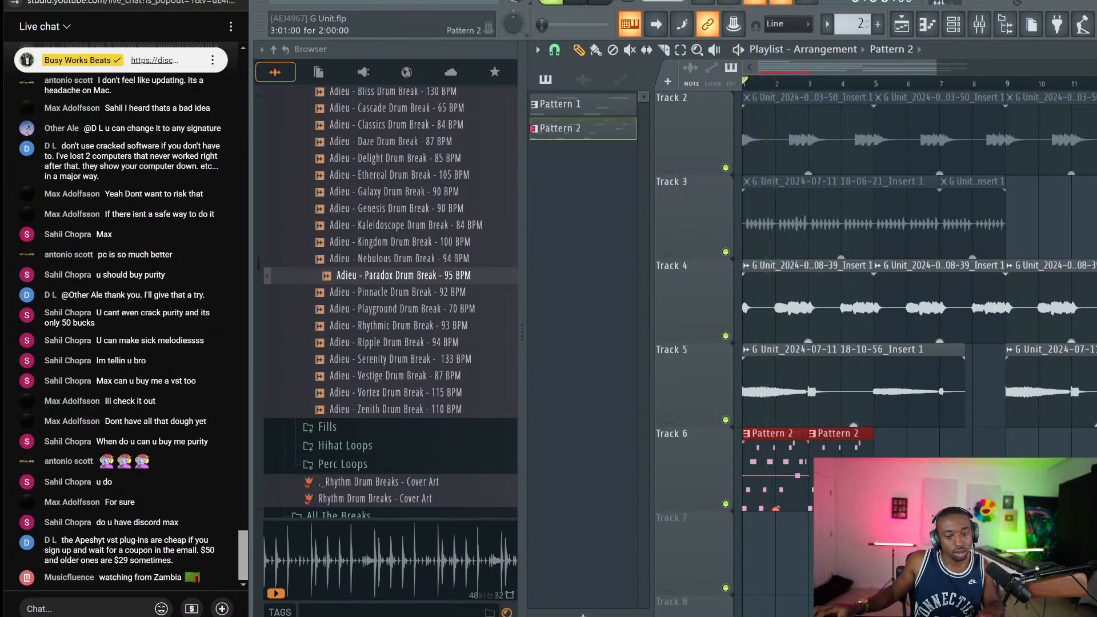
right_click(774, 468)
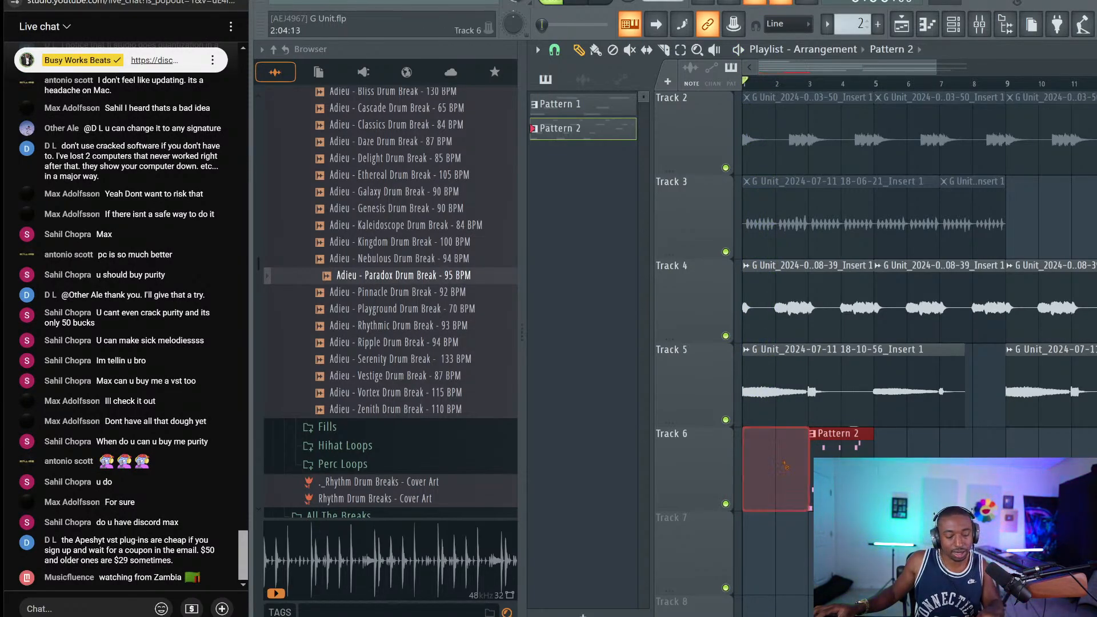
key(ctrl+z)
key(space)
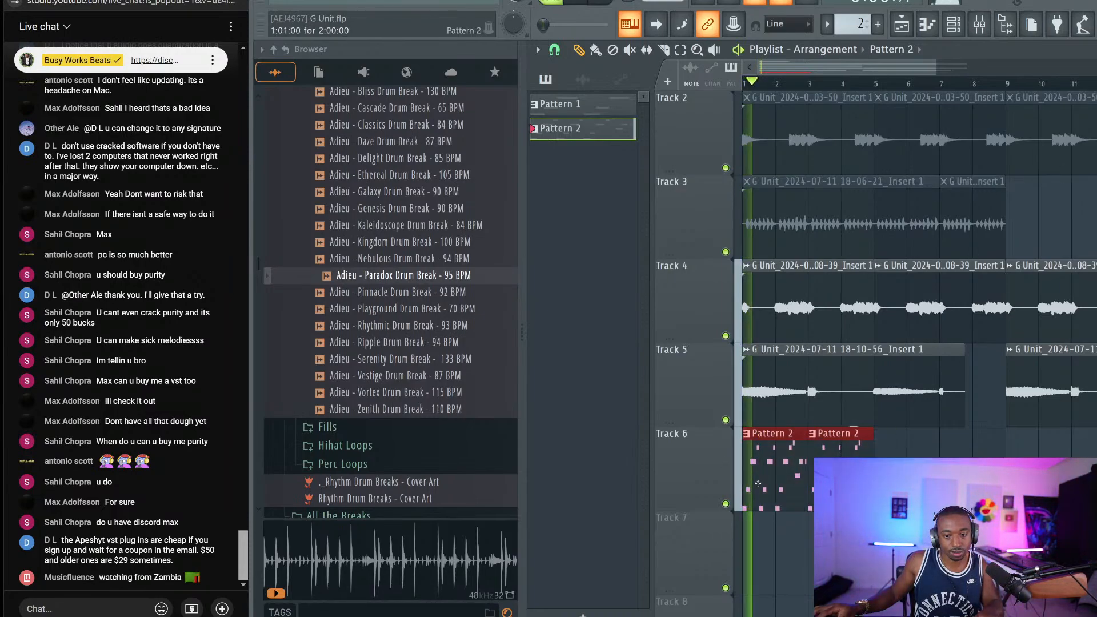
Duplicate the Pattern 2 clips twice with Ctrl+B to extend the loop, then show the channel rack
key(ctrl+b)
scroll(856, 370, down, 3)
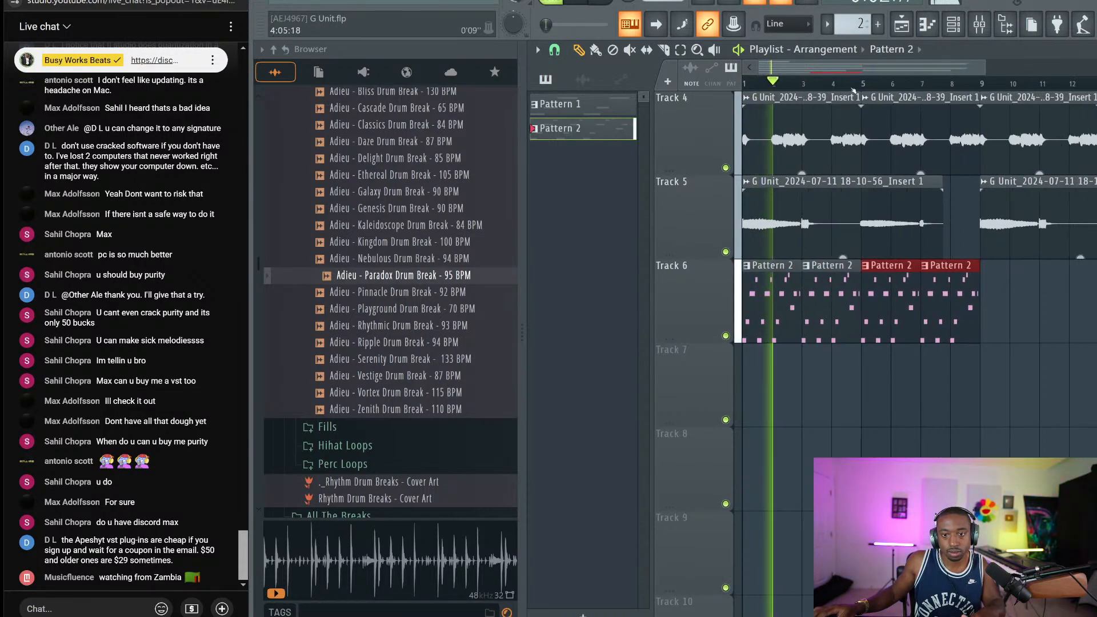
scroll(853, 84, down, 2)
key(ctrl+b)
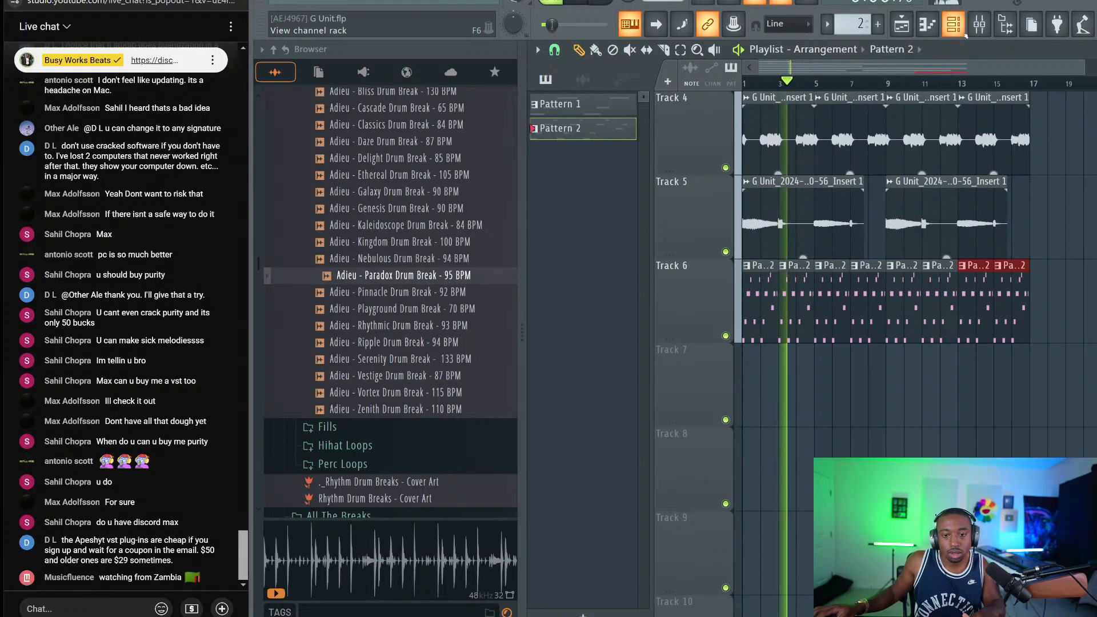
key(space)
click(966, 35)
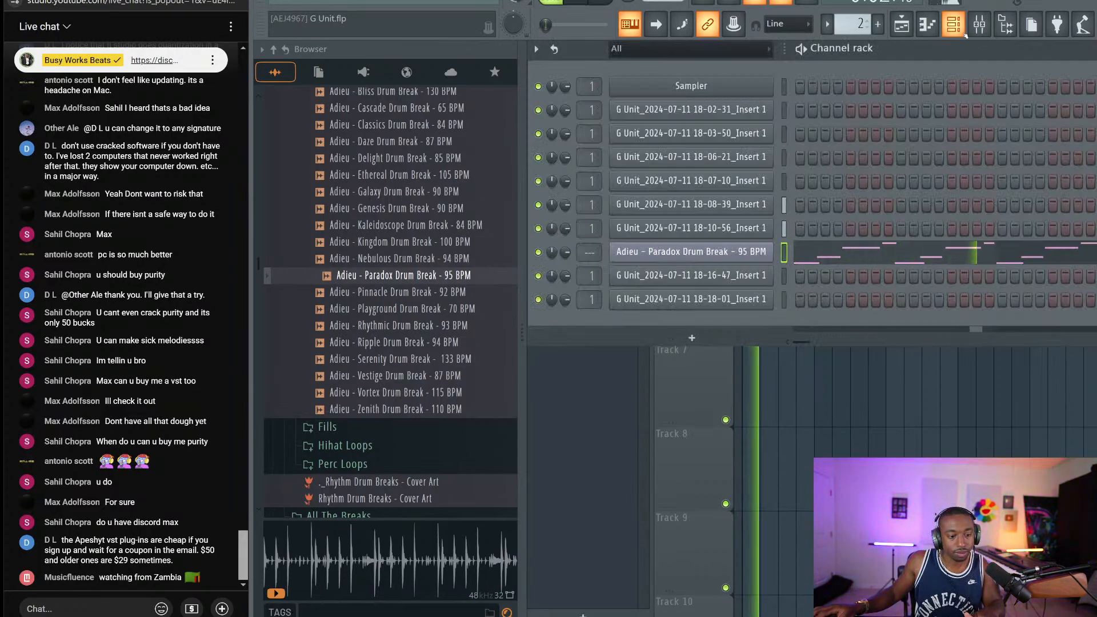
Open the Paradox pattern in the piano roll, nudge the small red slice later, and audition it
key(F7)
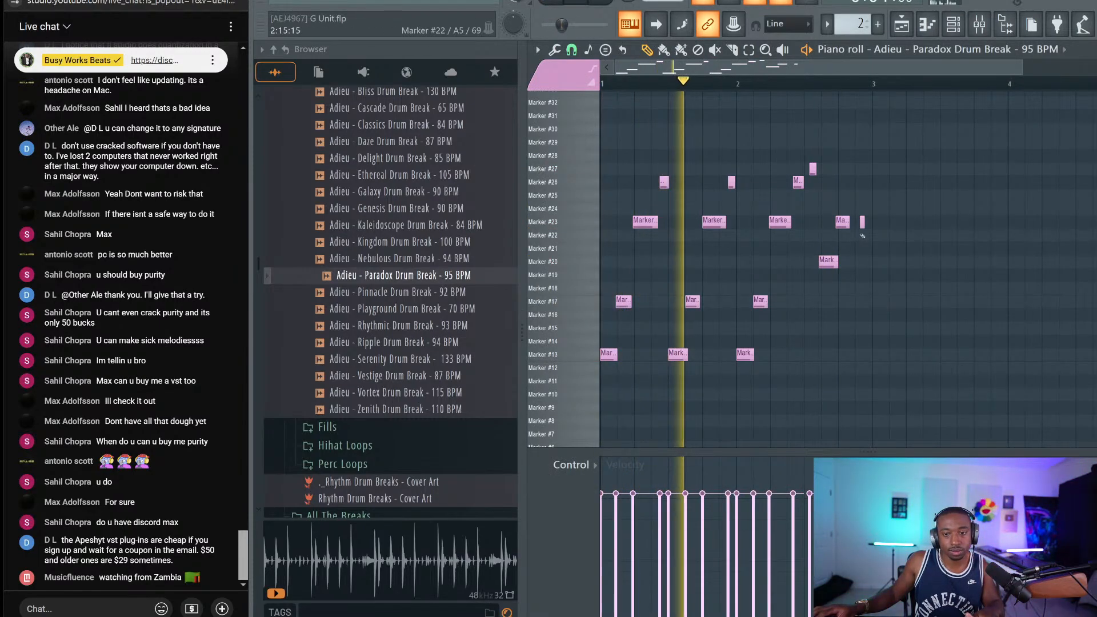
ctrl+scroll(863, 236, up, 2)
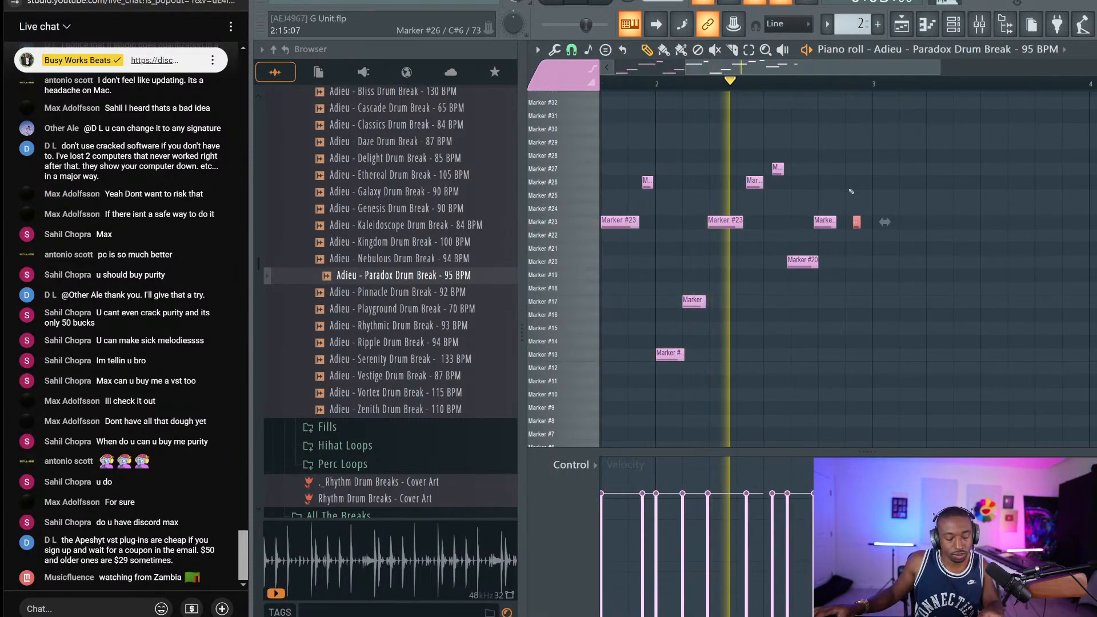
drag(857, 222, 862, 223)
key(space)
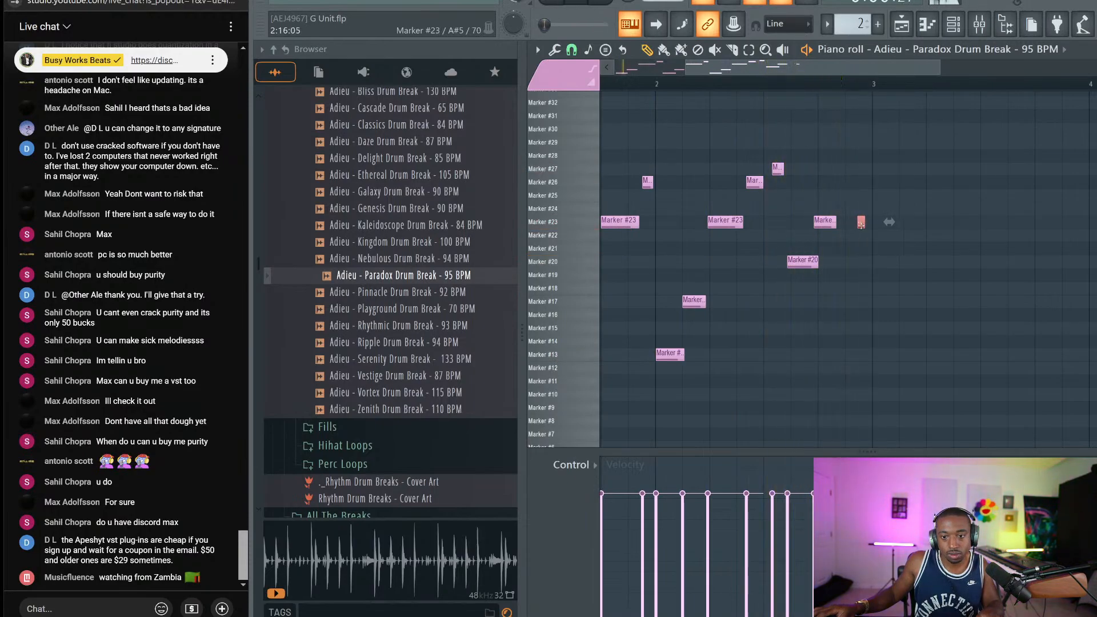
ctrl+scroll(860, 103, up, 1)
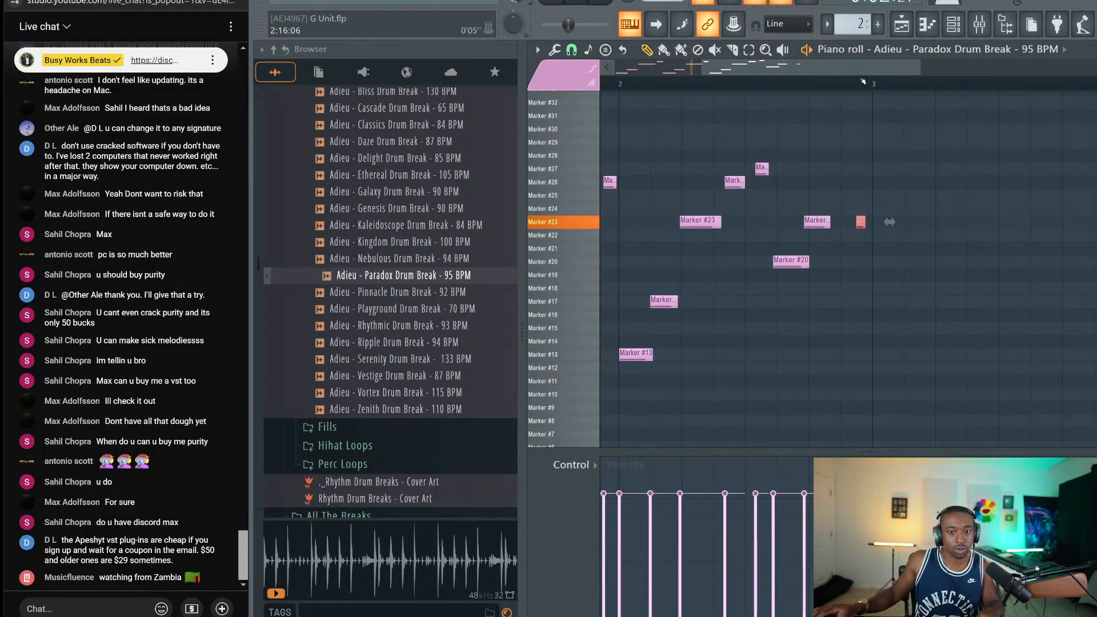
key(space)
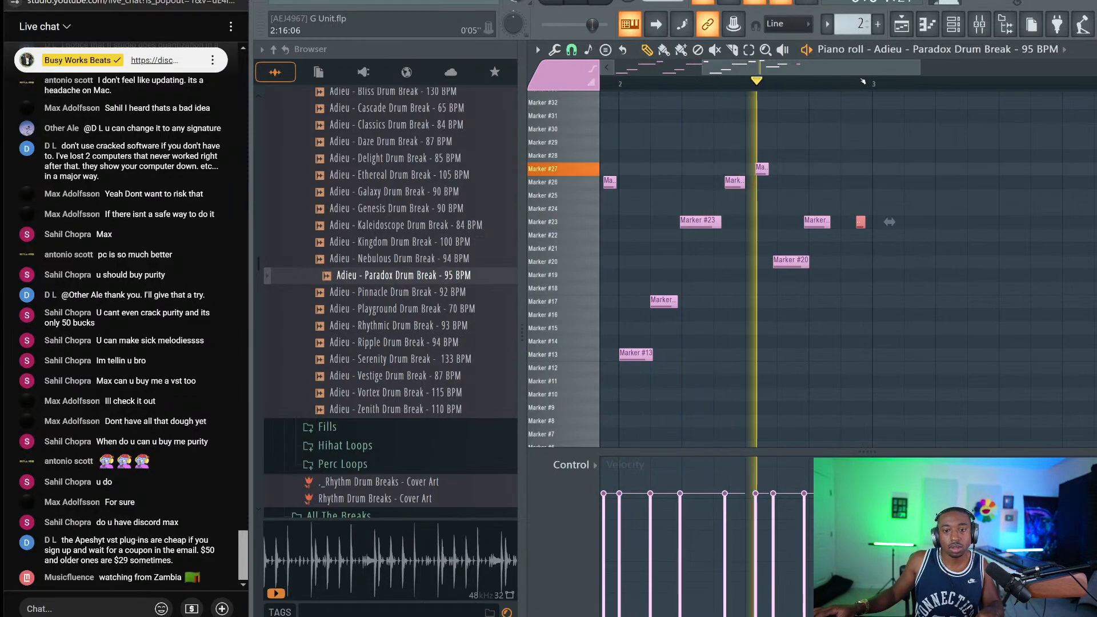
key(space)
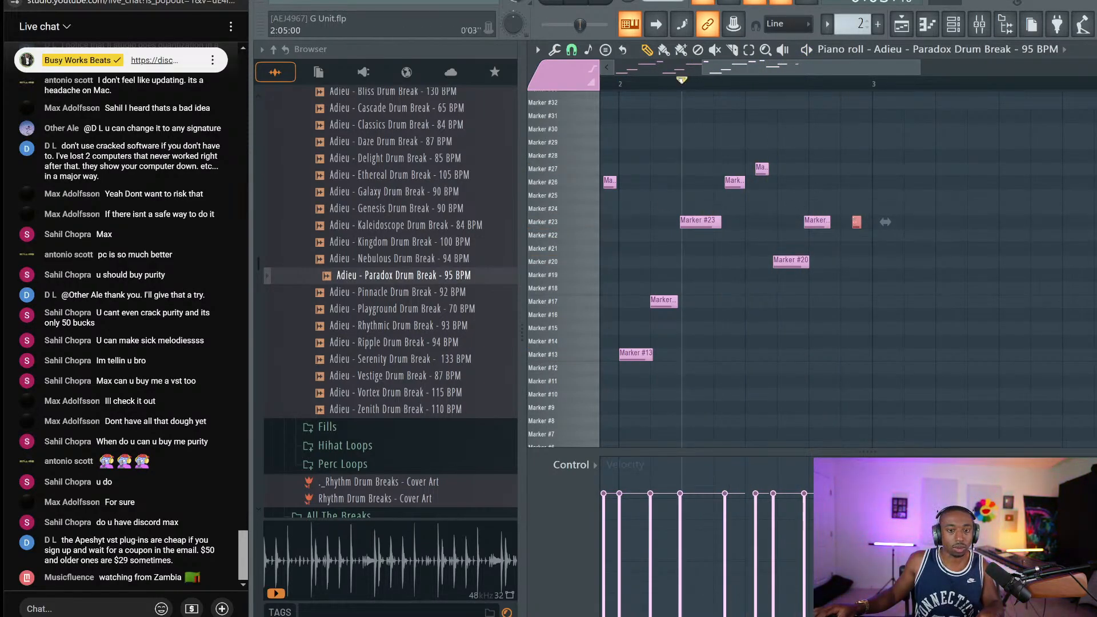
key(space)
key(space)
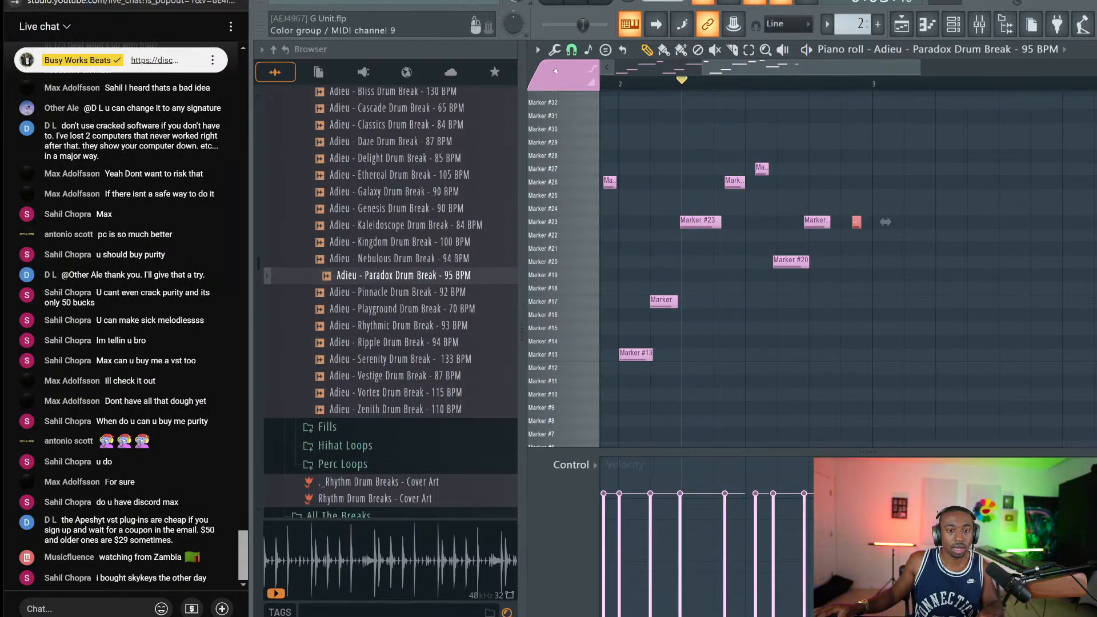
Set snap to 1/4 beat and shift the Marker #26 and #27 slices slightly later
click(572, 49)
click(601, 180)
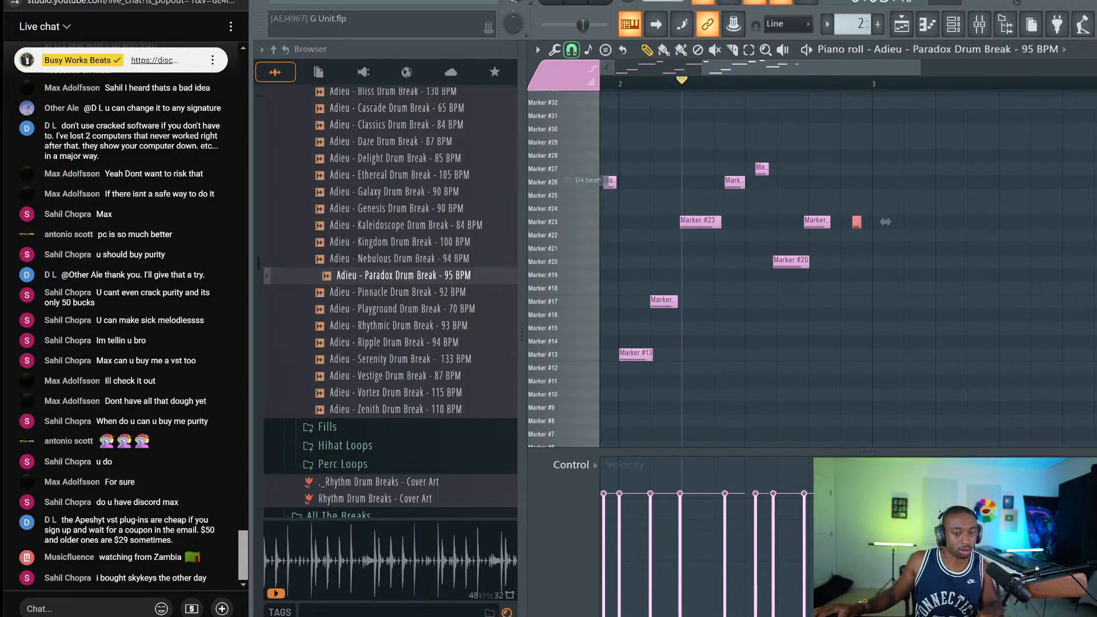
drag(731, 200, 791, 172)
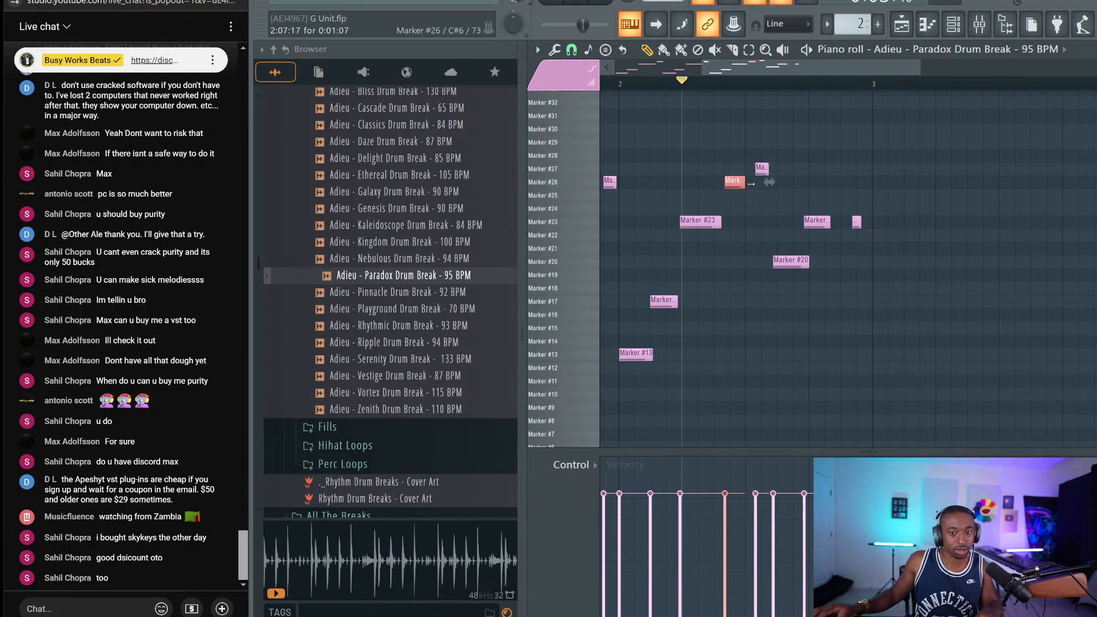
drag(731, 201, 783, 156)
scroll(732, 188, up, 3)
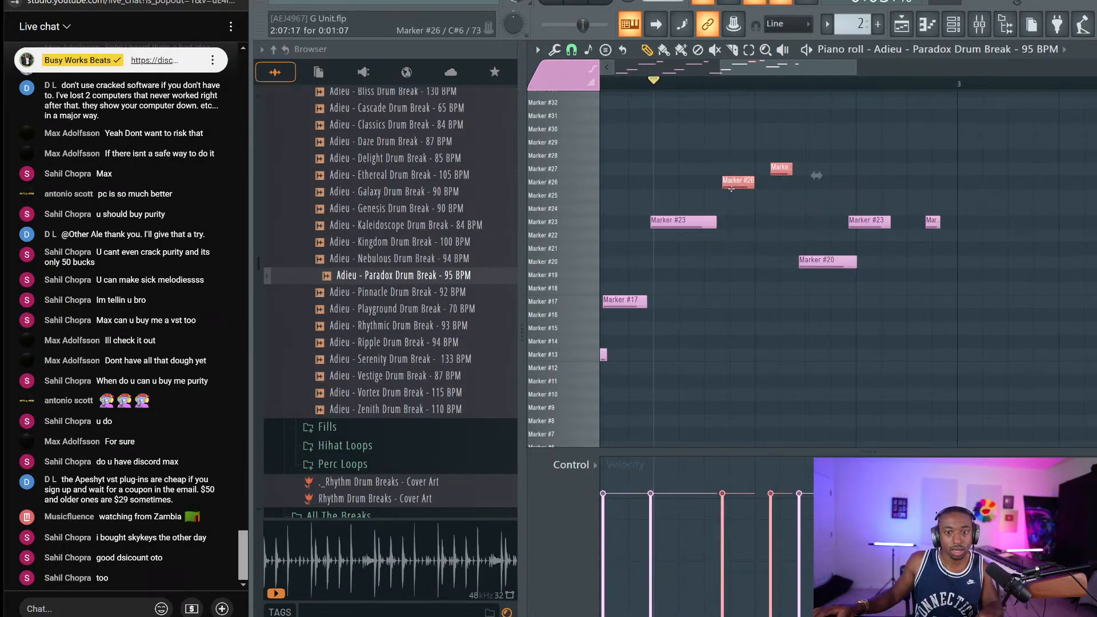
drag(735, 188, 739, 189)
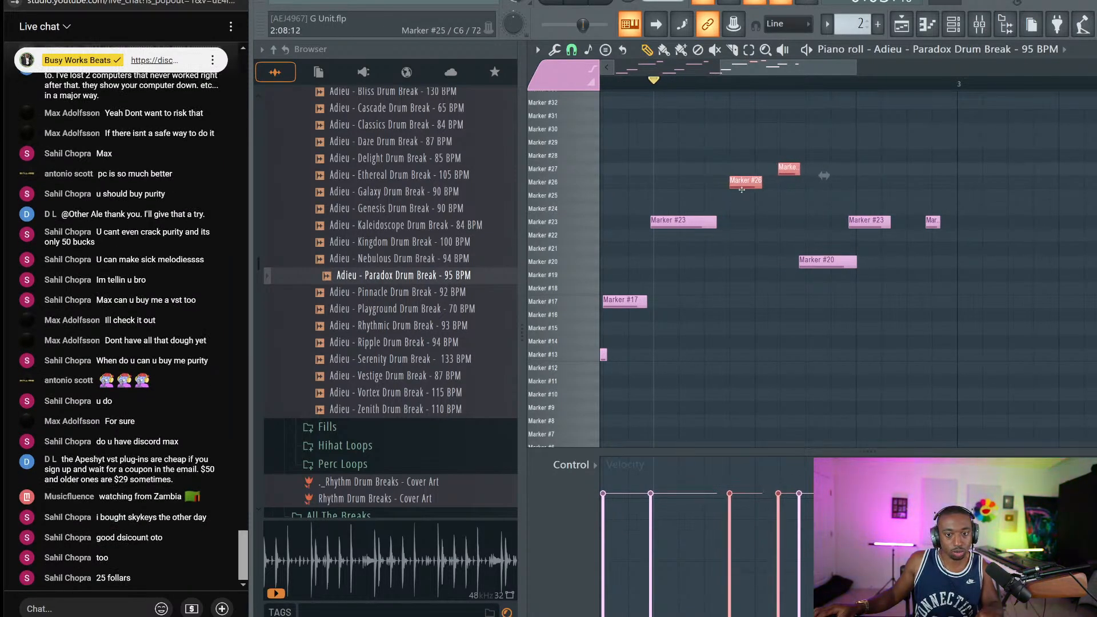
key(space)
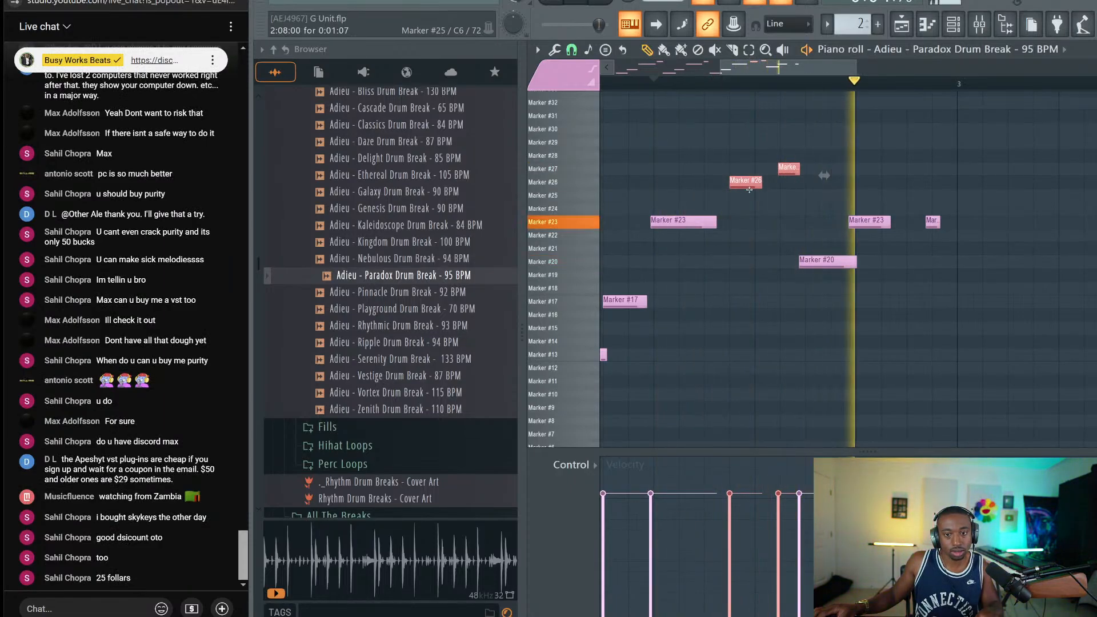
Shift the Marker #23 and #20 slices later and raise the small slice to Marker #27
mouse_move(820, 280)
mouse_down()
mouse_move(916, 220)
mouse_move(943, 225)
mouse_up()
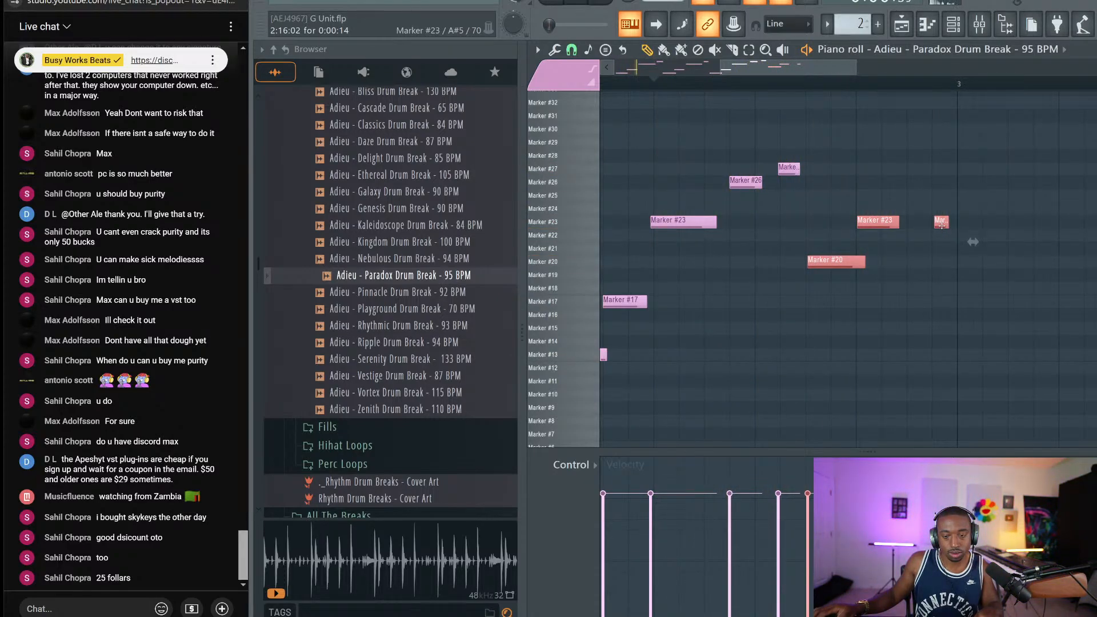
drag(938, 224, 939, 169)
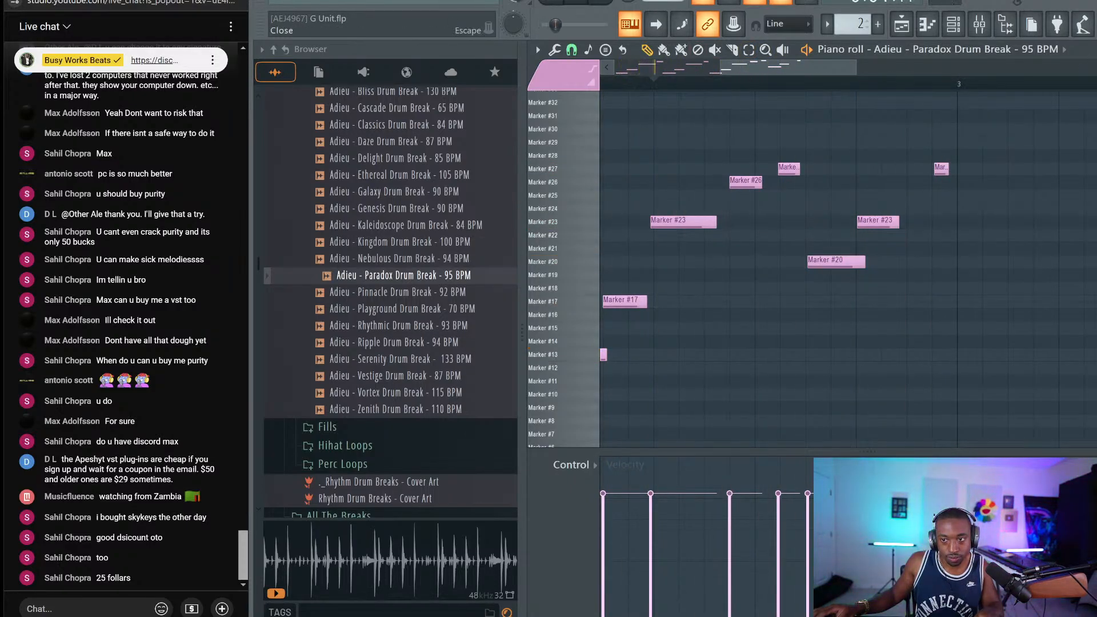
key(Escape)
key(Escape)
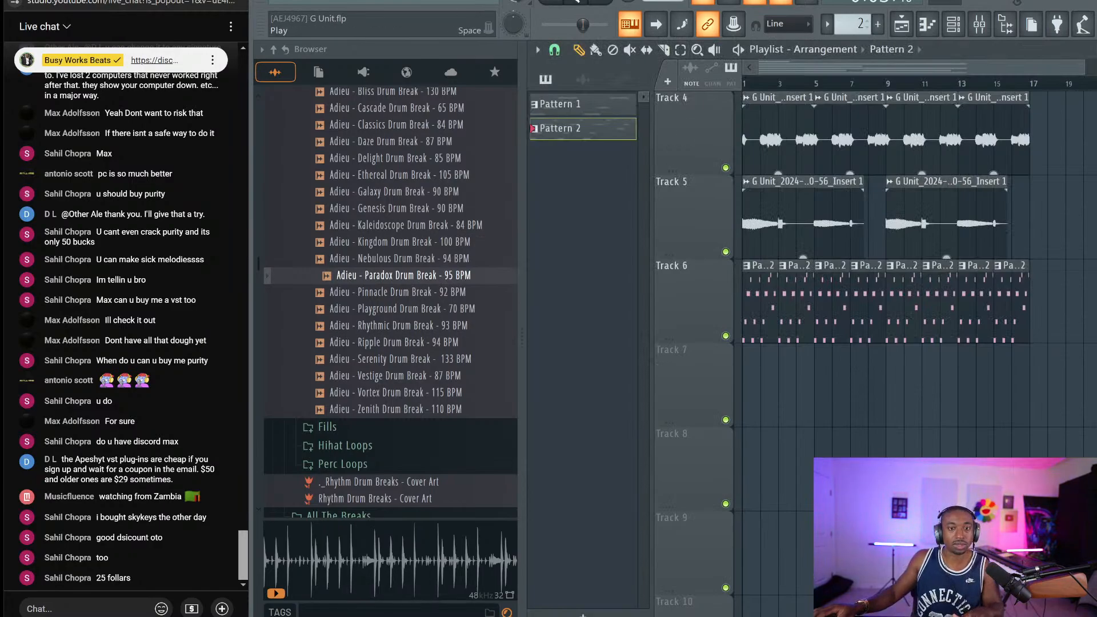
Play the arrangement and link the Paradox drum break channel to mixer insert 4
key(space)
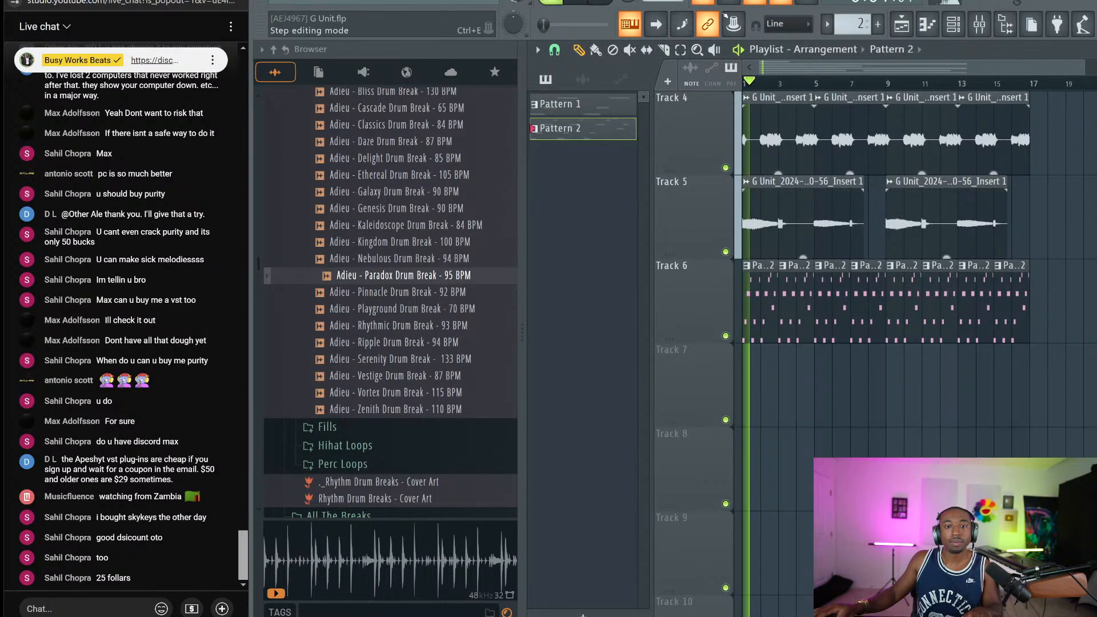
key(F6)
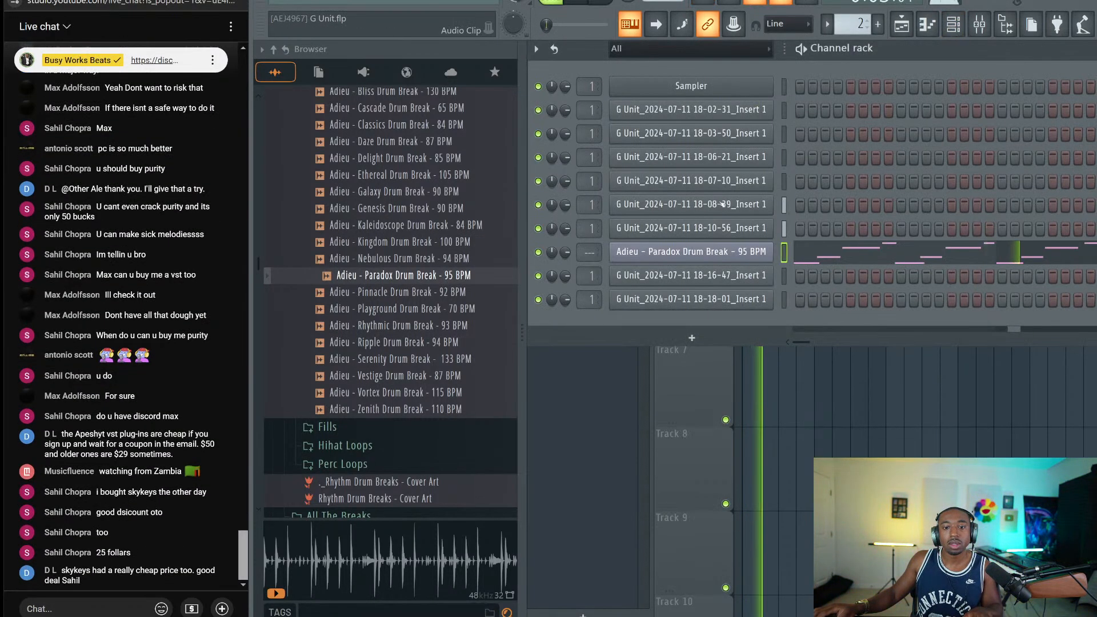
key(ctrl+l)
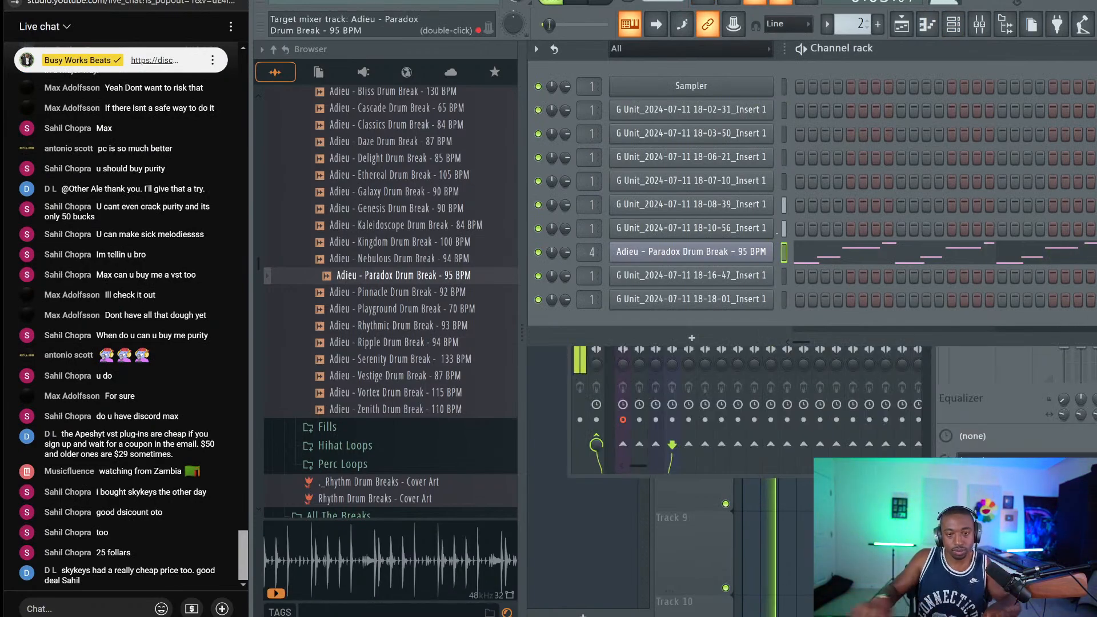
Load Fruity Delay 3 into the first effect slot of the Paradox insert
key(F9)
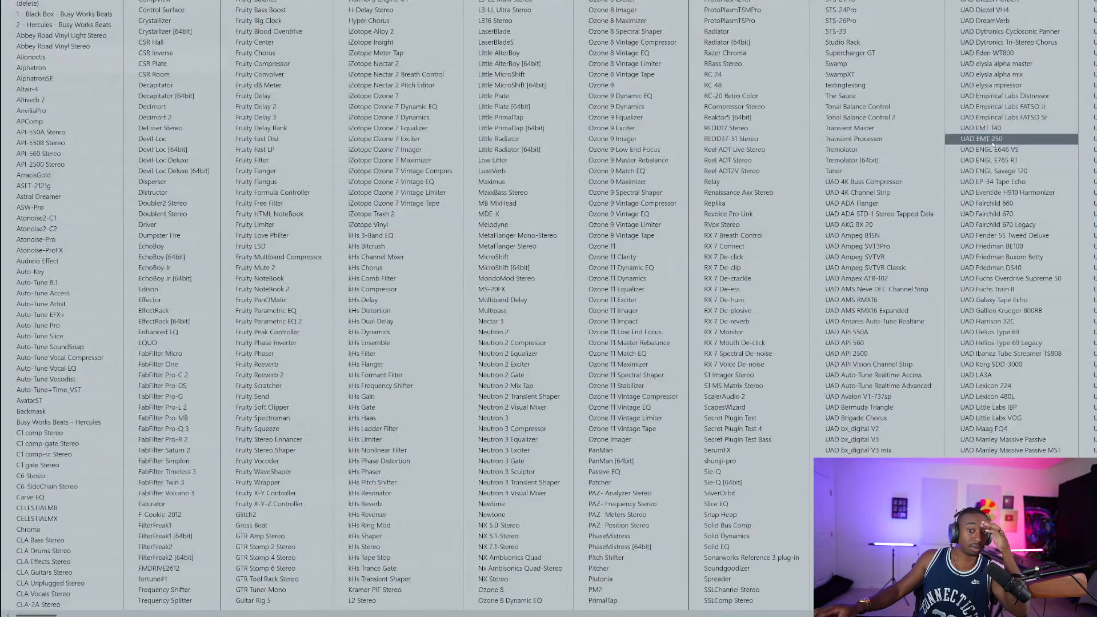
click(972, 139)
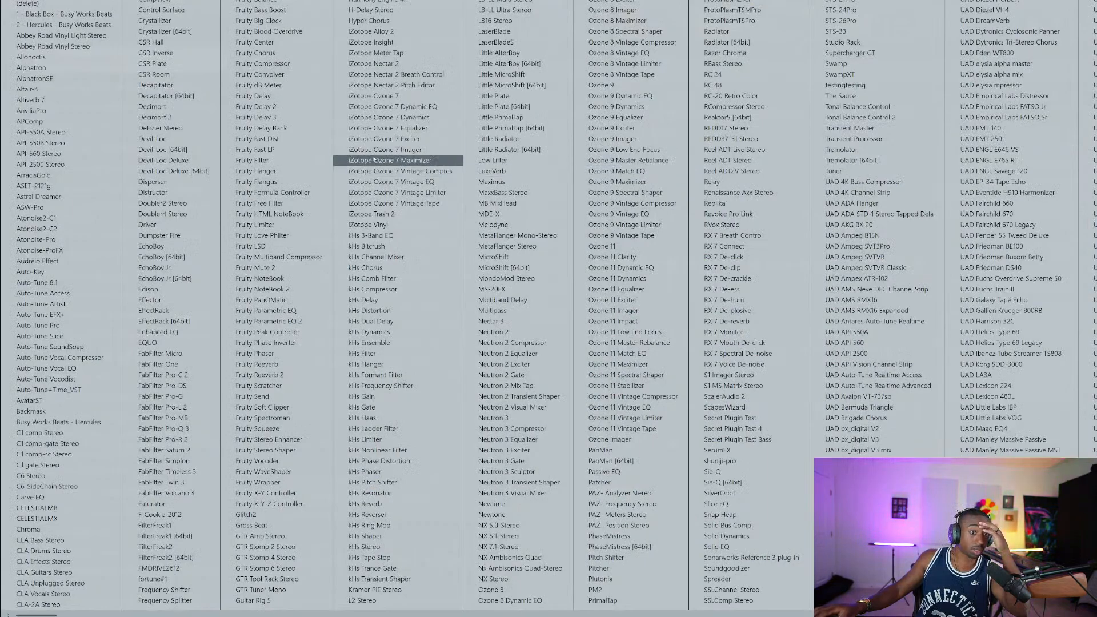
click(291, 117)
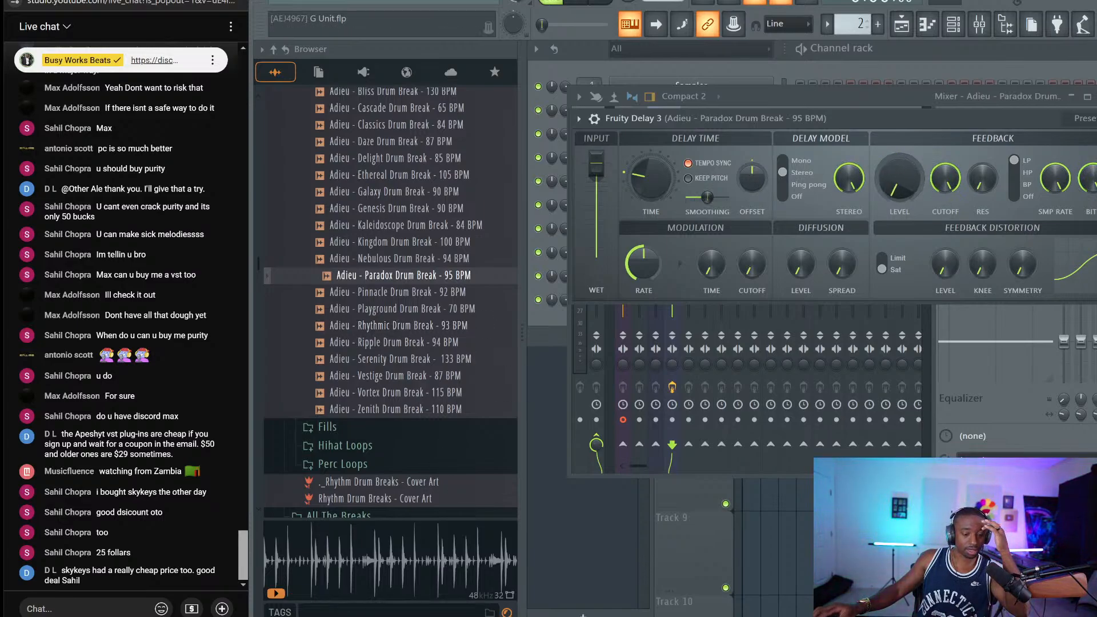
key(alt+Tab)
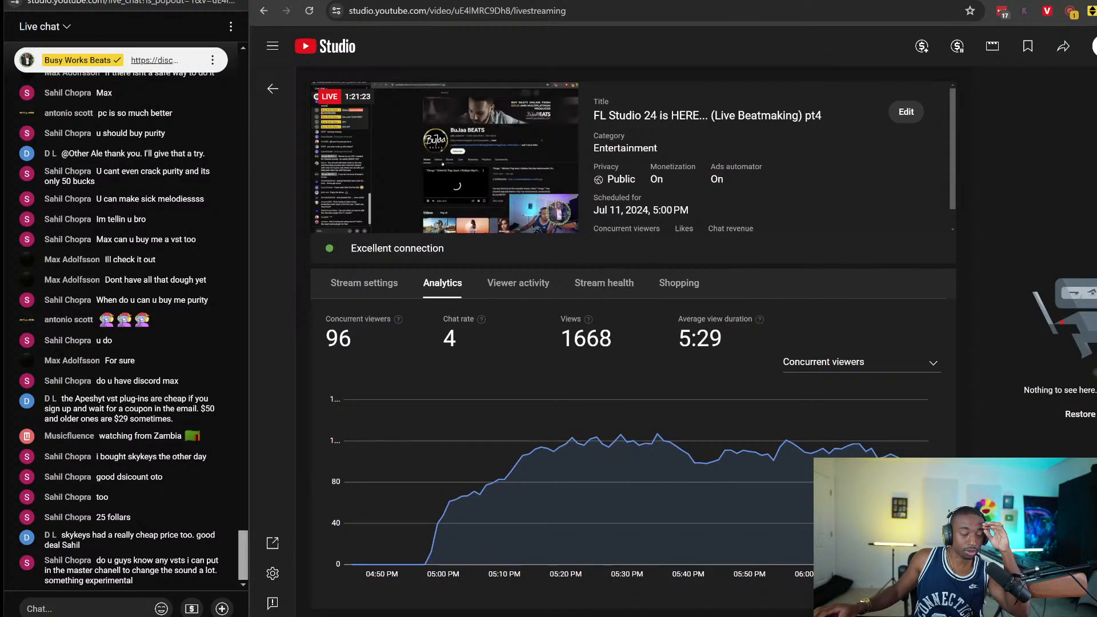
Jump the preview to live, post the busyworksbeats.com/flstudio link in chat, then switch to OBS
mouse_move(367, 229)
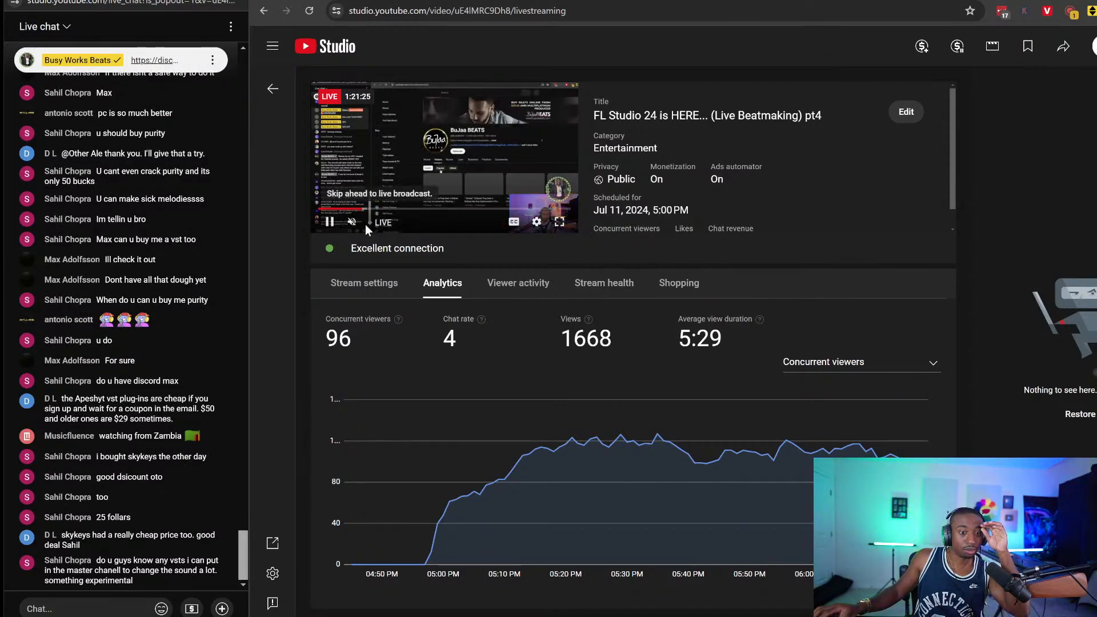
click(418, 223)
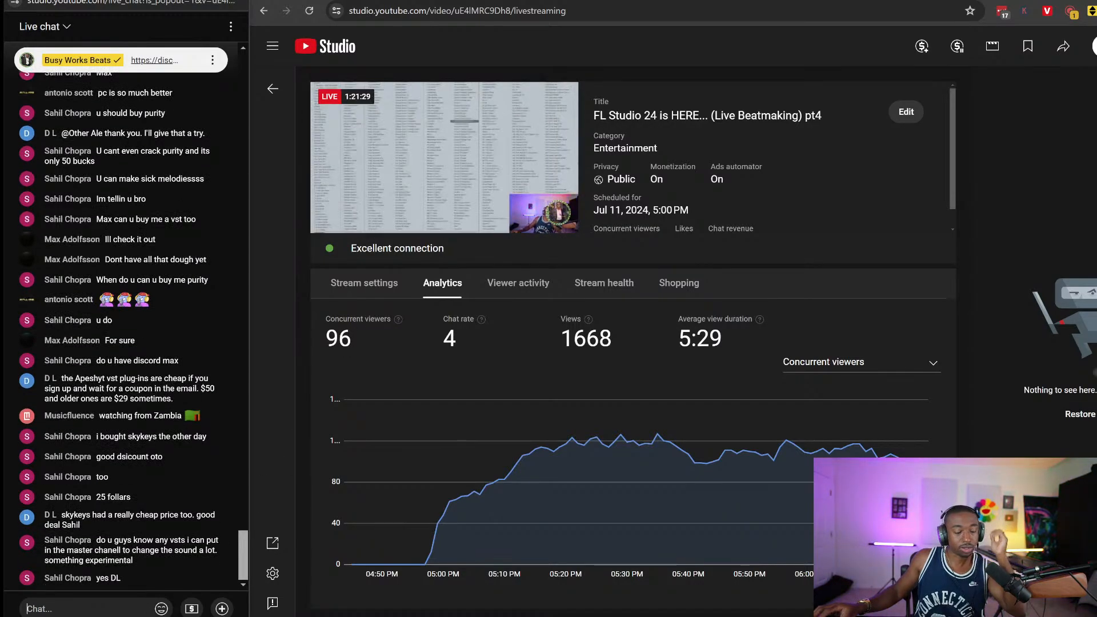
text(https://)
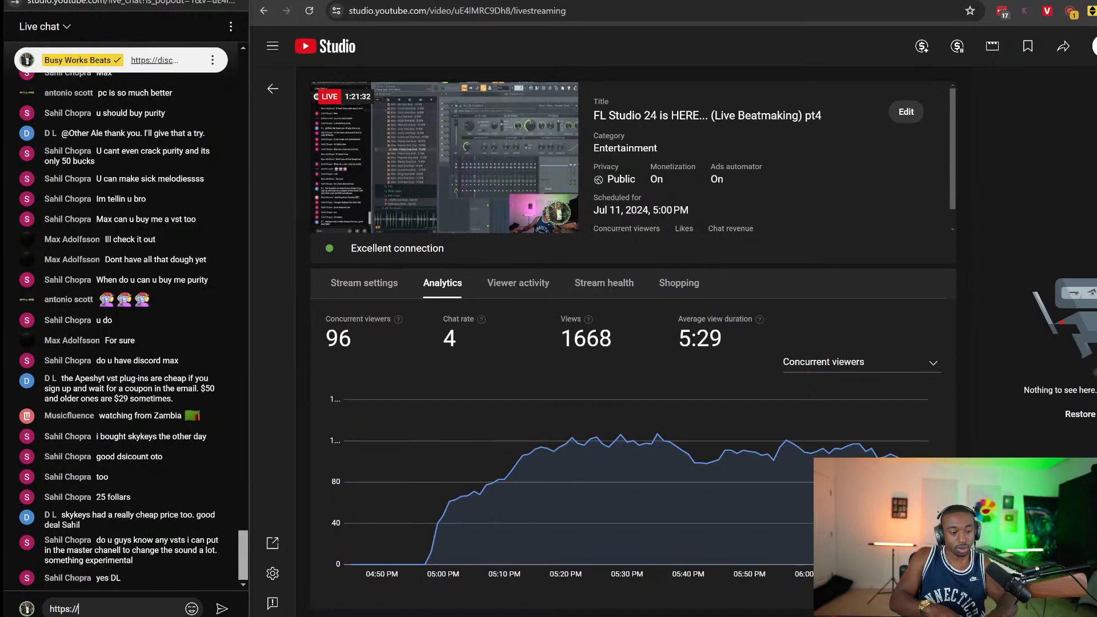
text(busyworksb)
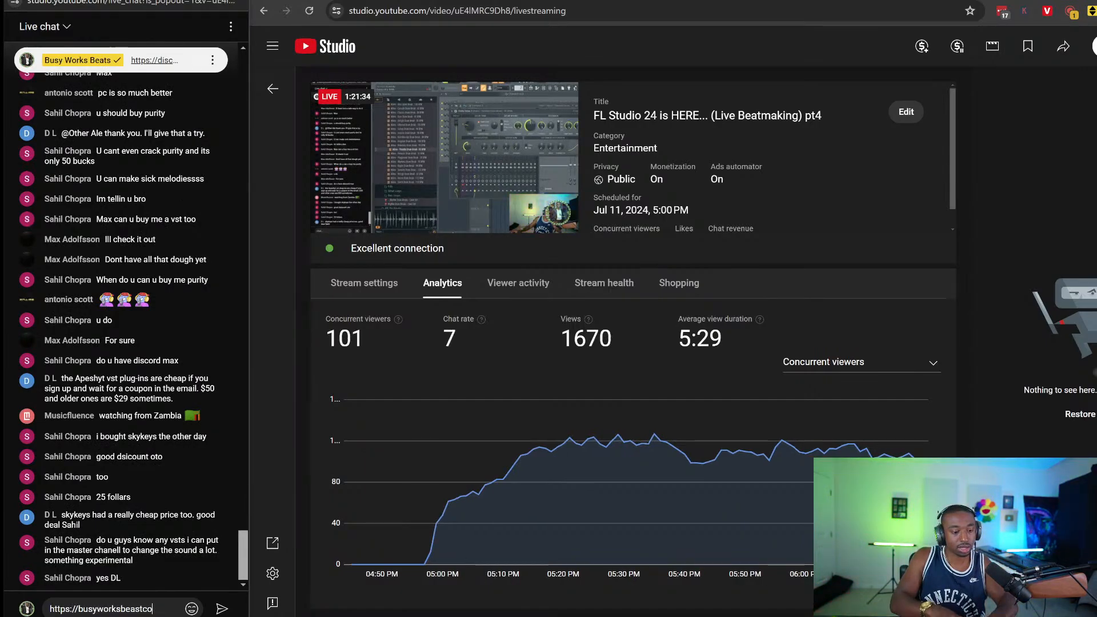
text(eats.com/flstudi)
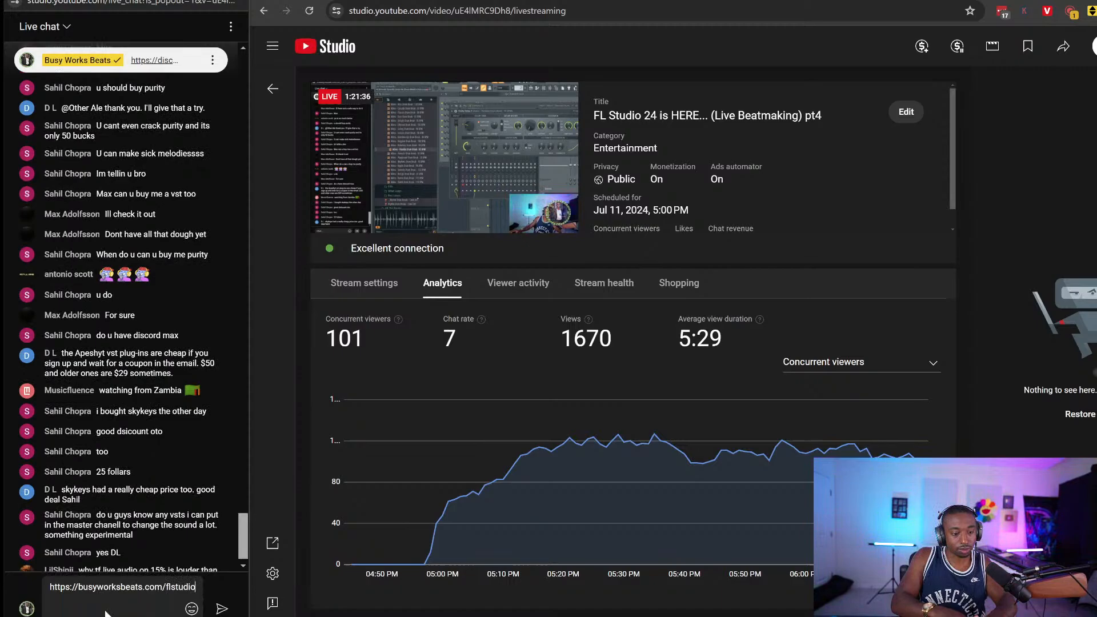
key(Return)
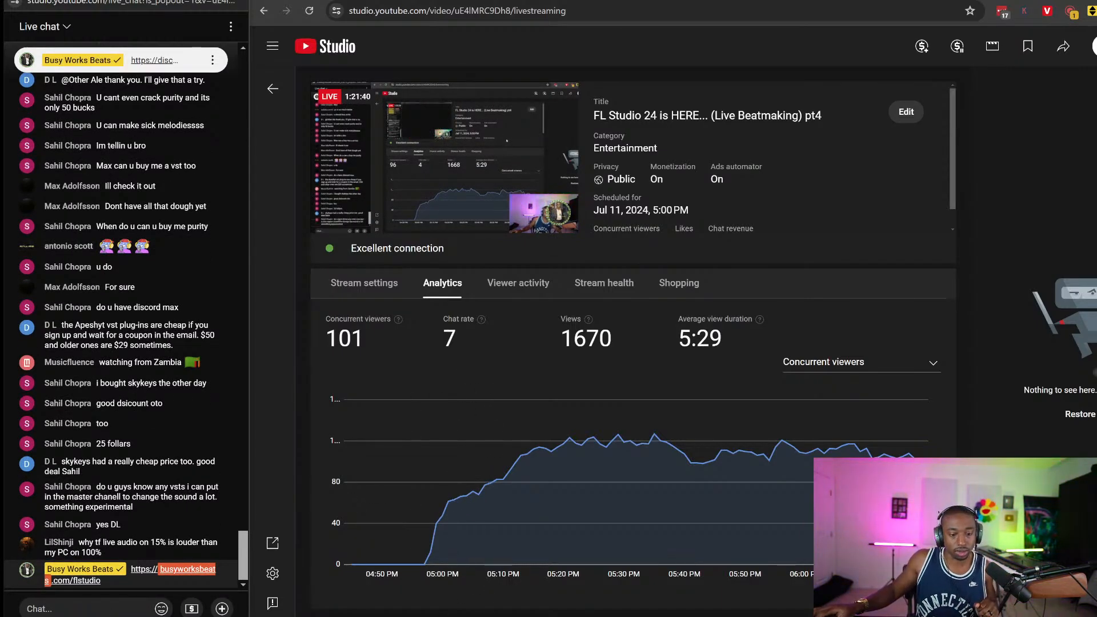
mouse_move(509, 614)
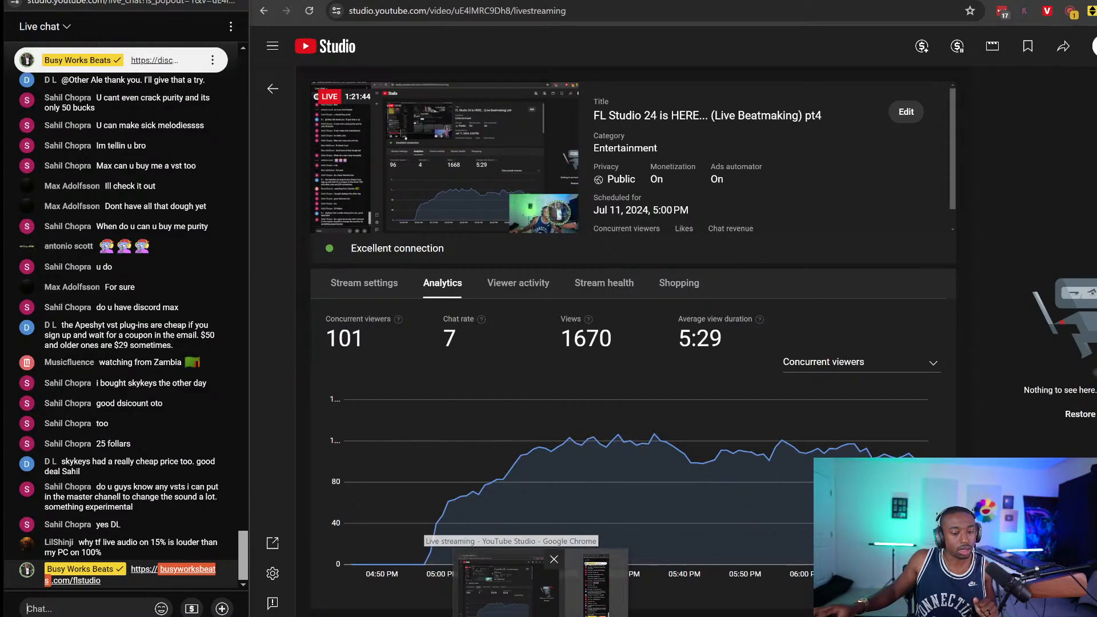
click(463, 589)
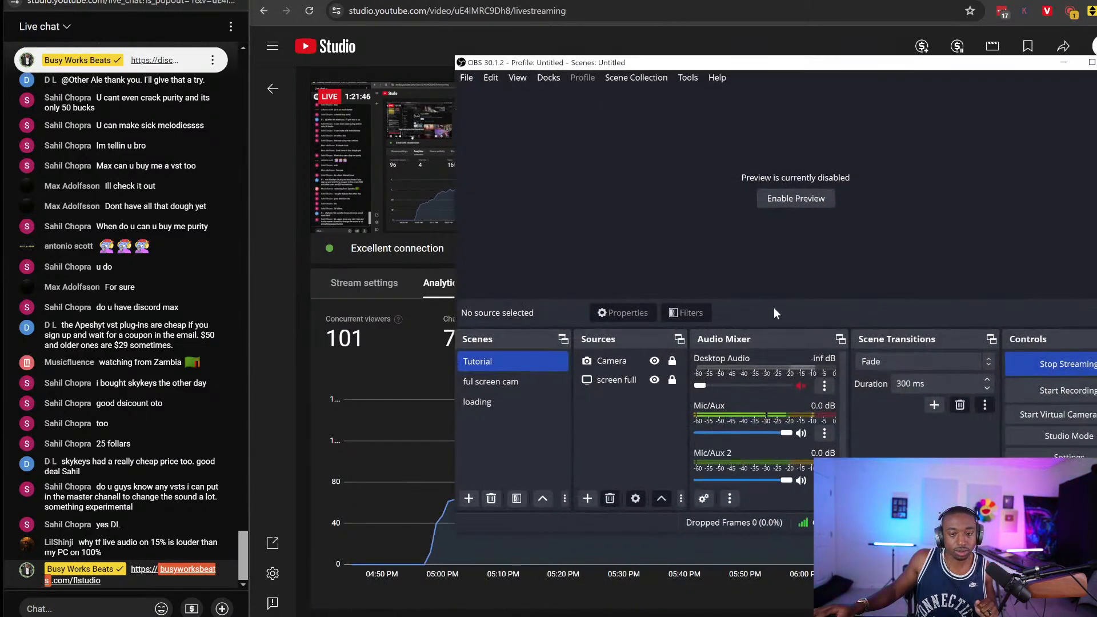
Switch the OBS stream to the 'ful screen cam' scene
click(541, 380)
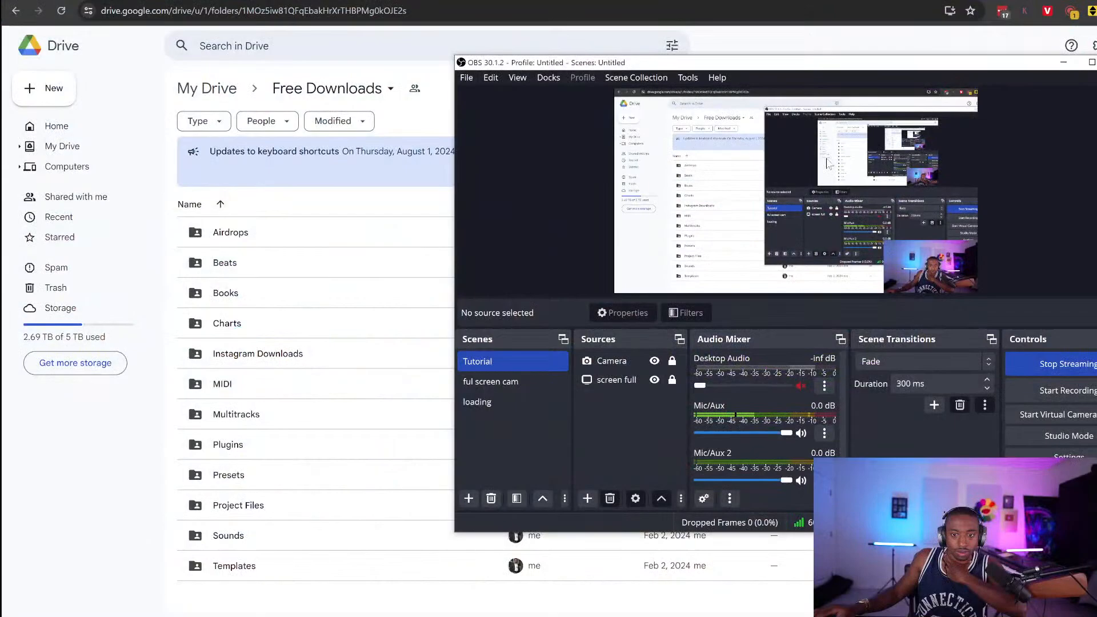
Disable the OBS preview and bring the Google Drive window forward
right_click(830, 155)
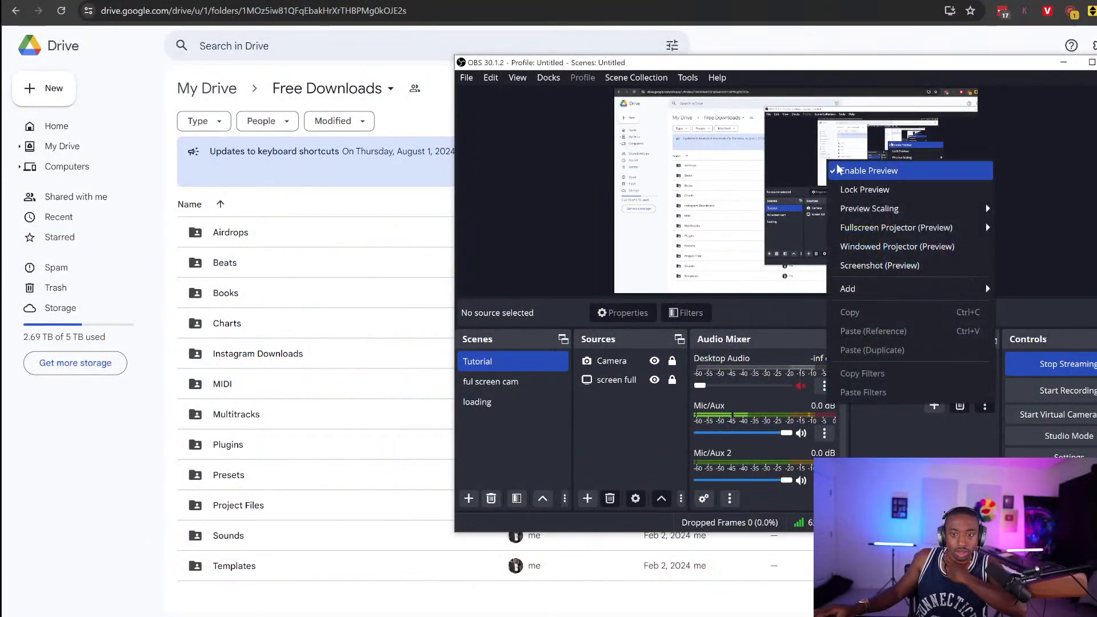
click(837, 166)
click(445, 76)
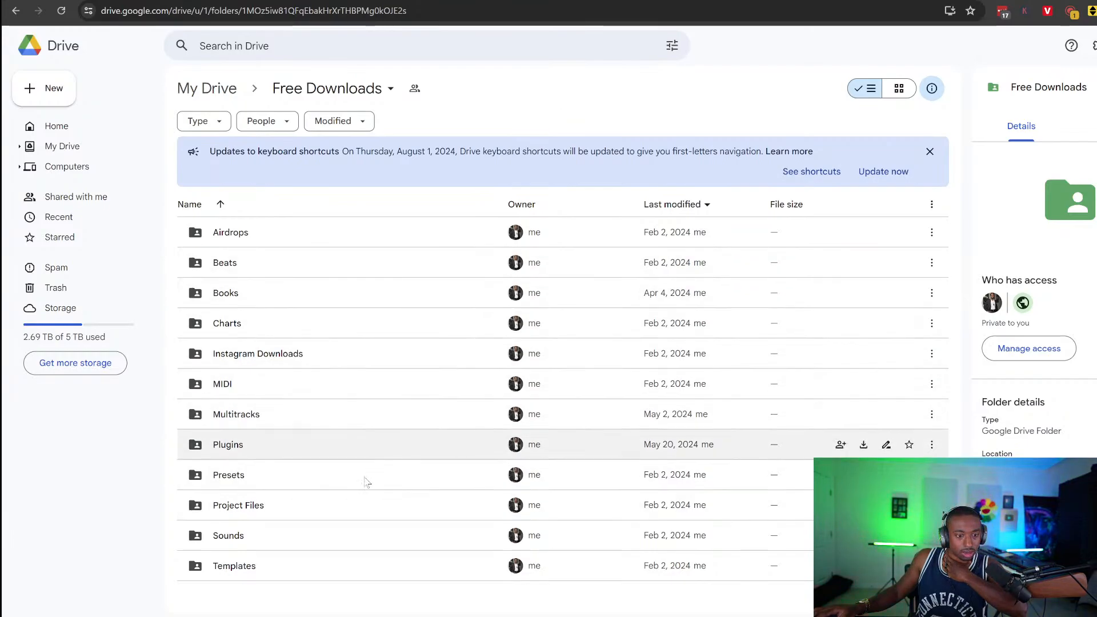
Navigate into Presets > FL Studio > FL Studio Plugins > Patcher in Drive
click(286, 483)
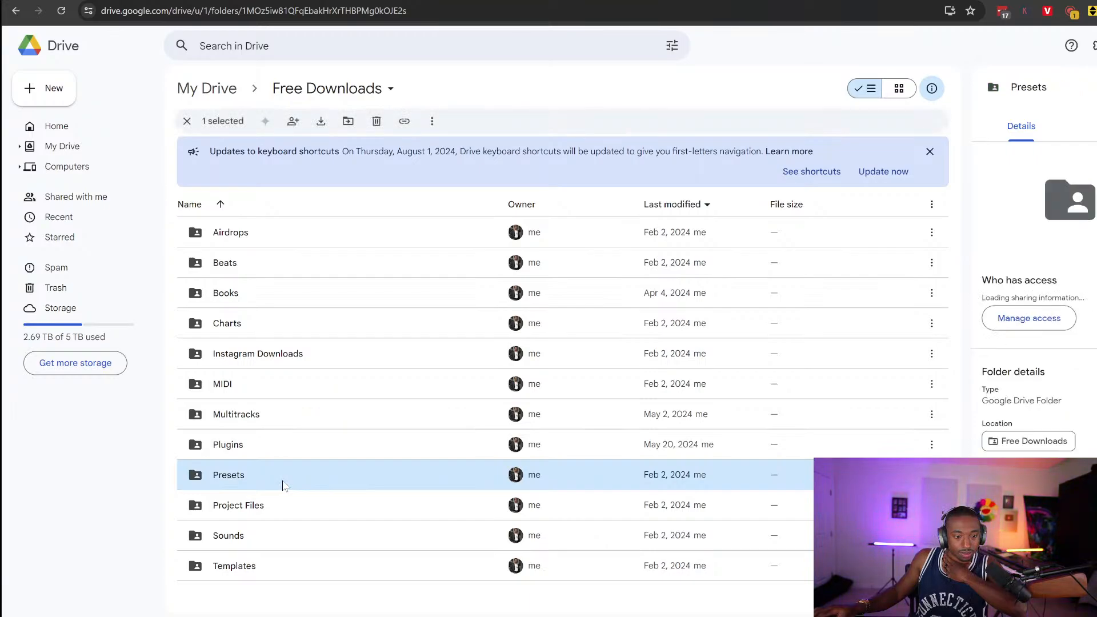
double_click(285, 483)
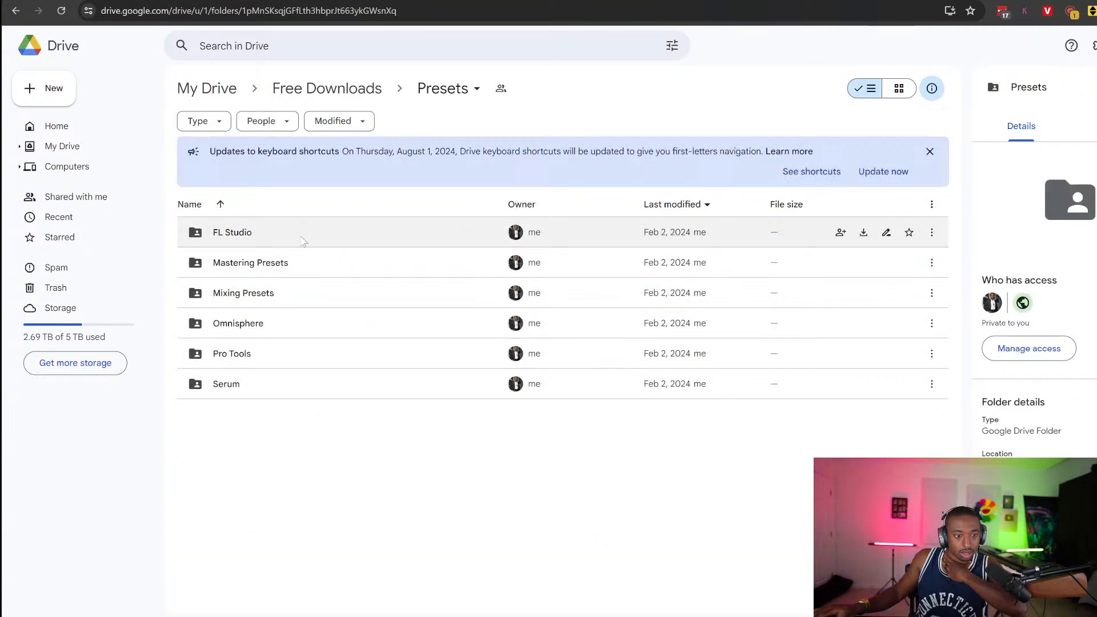
click(303, 239)
double_click(303, 239)
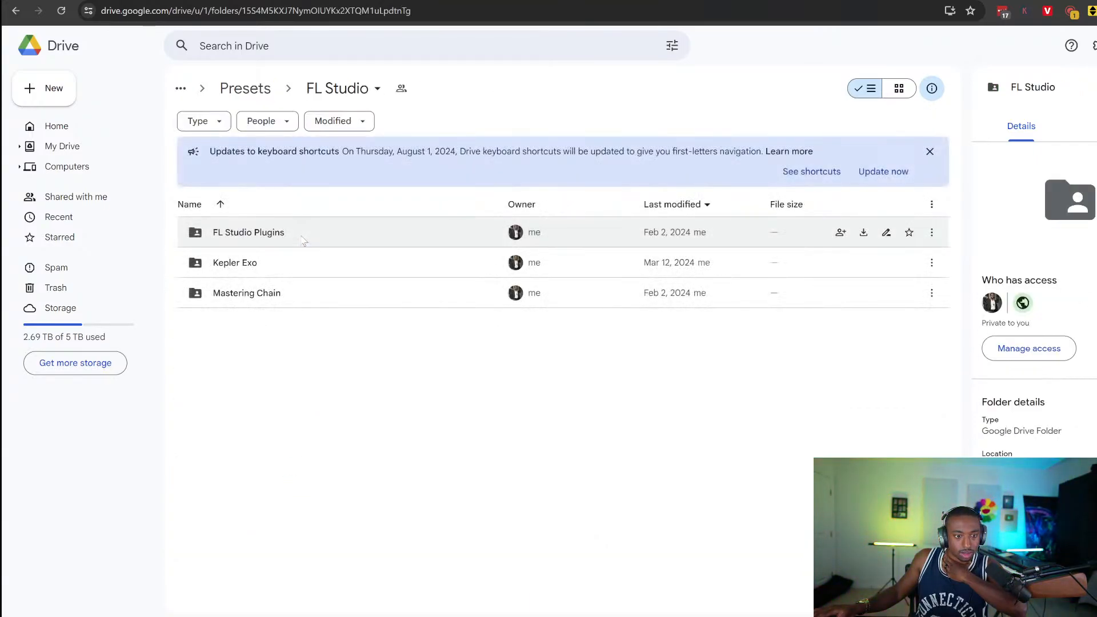
click(307, 237)
double_click(309, 238)
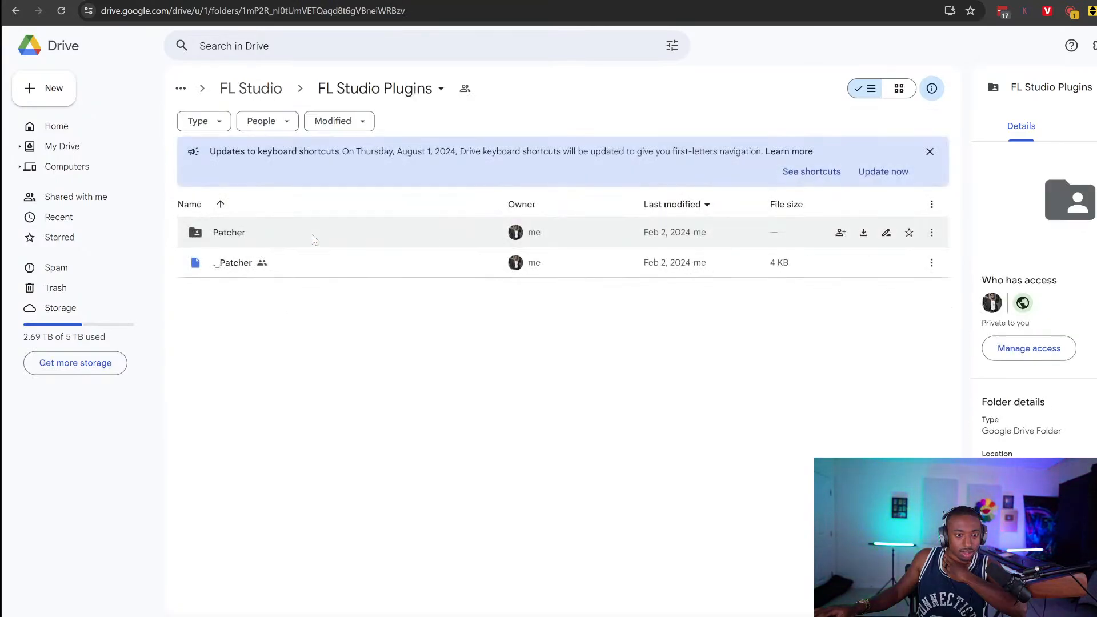
click(314, 240)
double_click(314, 240)
Download the whole Patcher folder from its breadcrumb menu, then return to OBS
scroll(343, 400, down, 5)
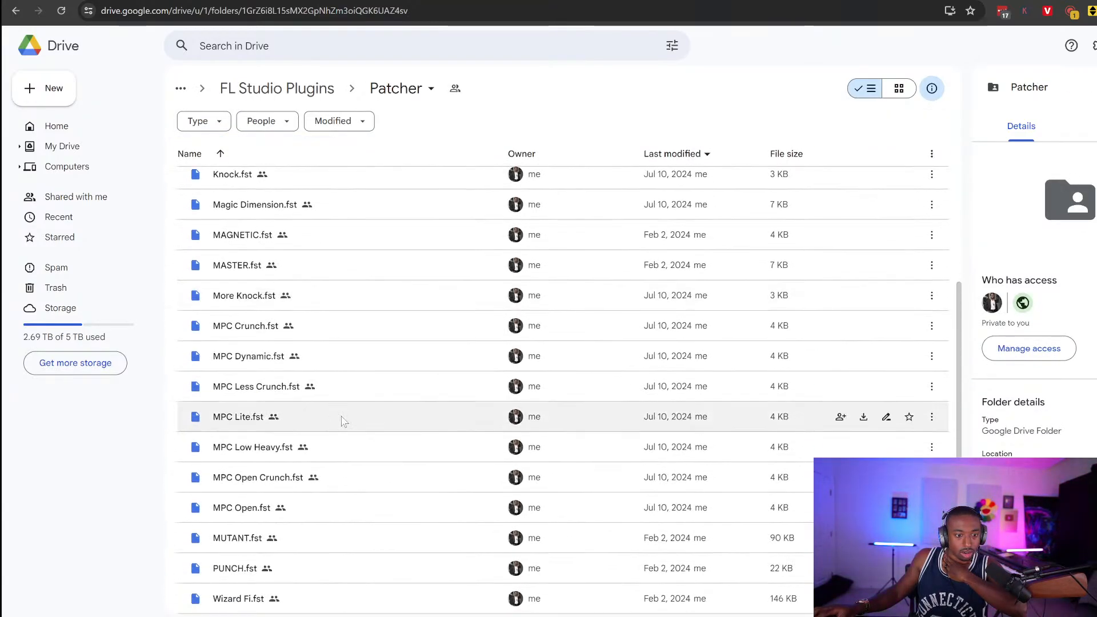
scroll(423, 380, up, 3)
scroll(423, 366, down, 3)
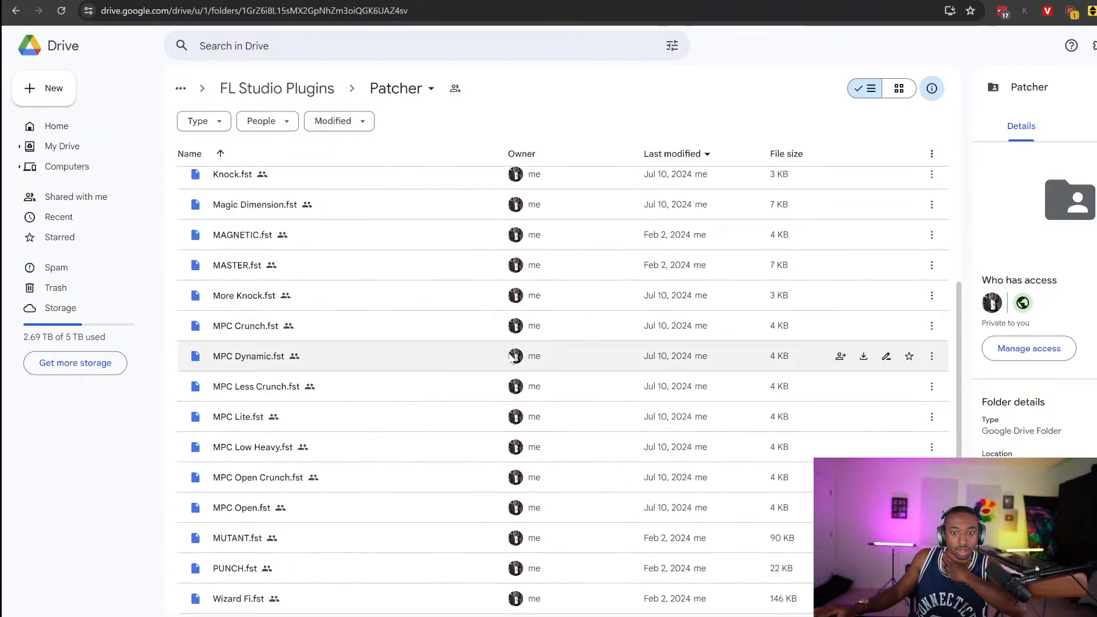
scroll(600, 428, up, 4)
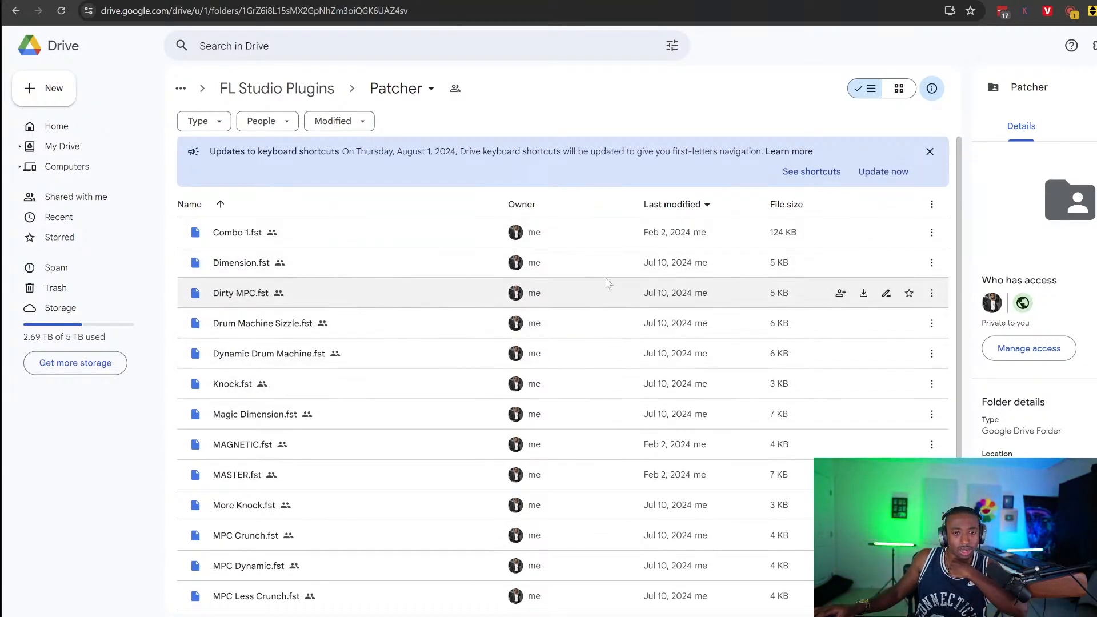
scroll(588, 356, down, 2)
scroll(587, 355, up, 2)
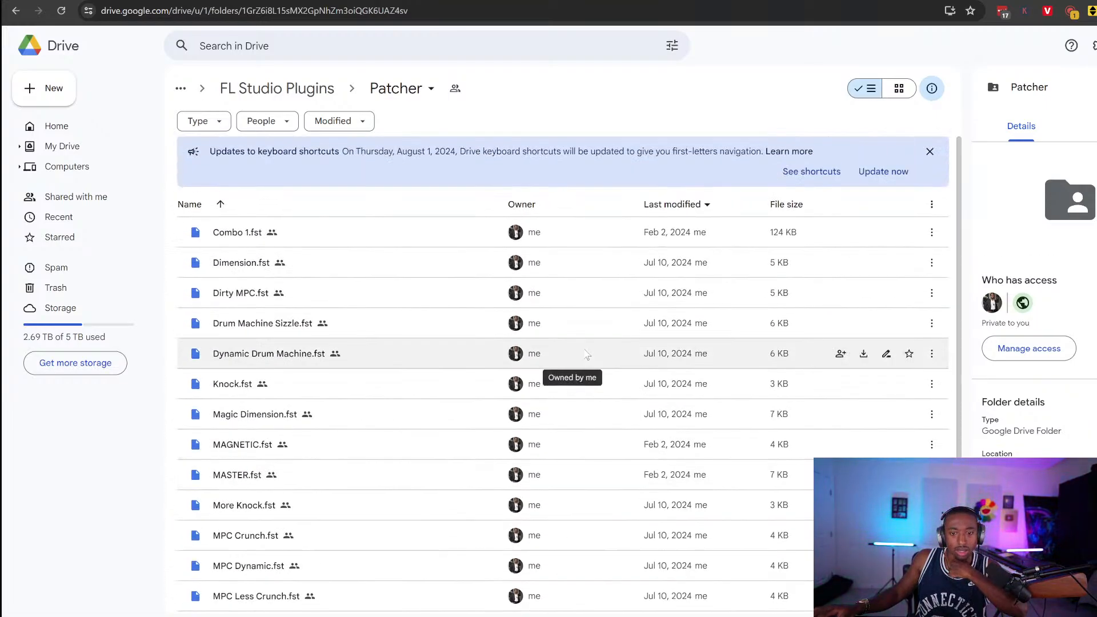
click(429, 92)
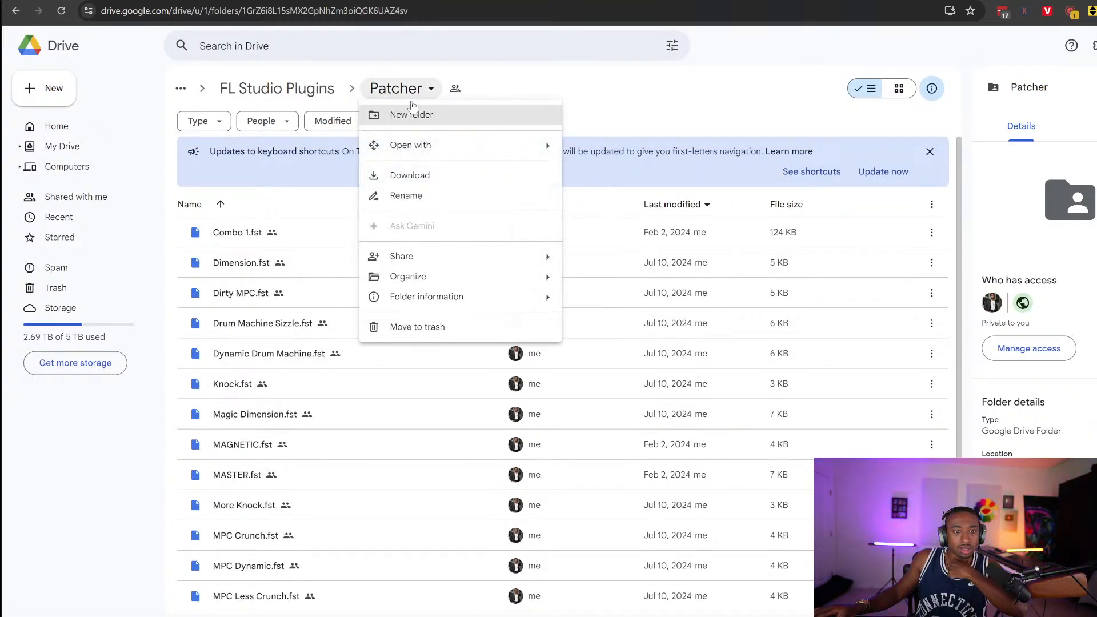
click(412, 179)
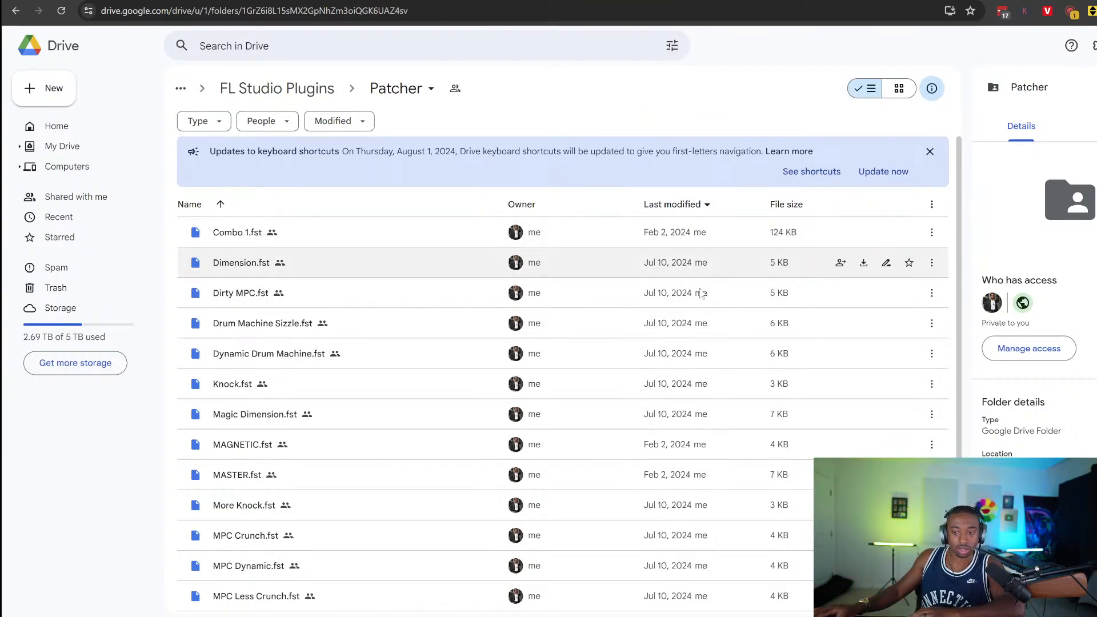
click(646, 616)
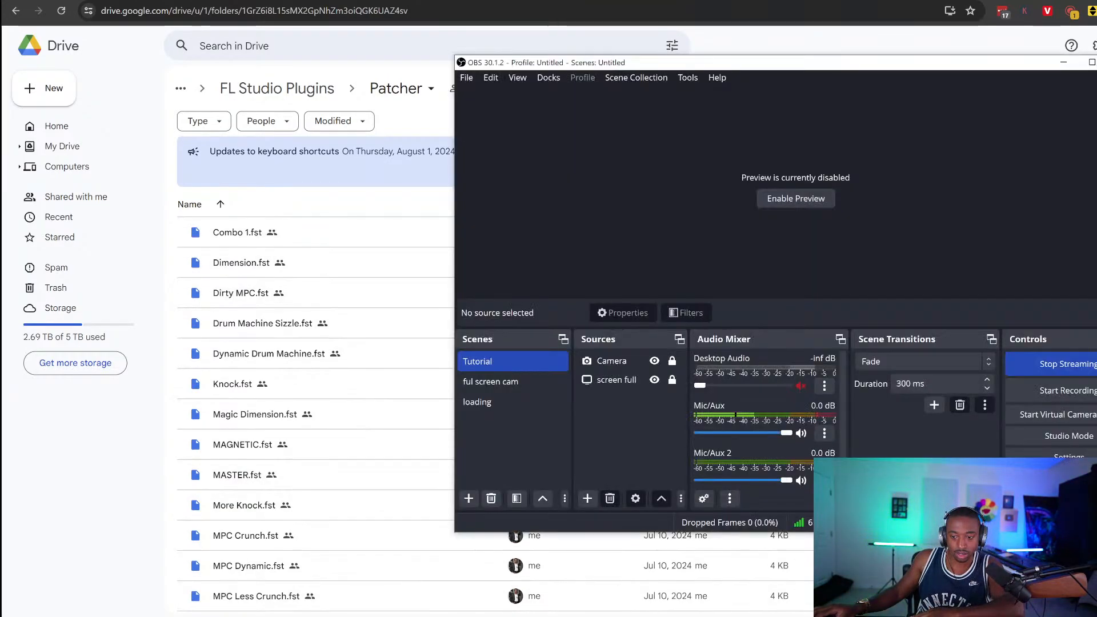
Cut the stream to 'ful screen cam', then back to the Tutorial scene
click(530, 382)
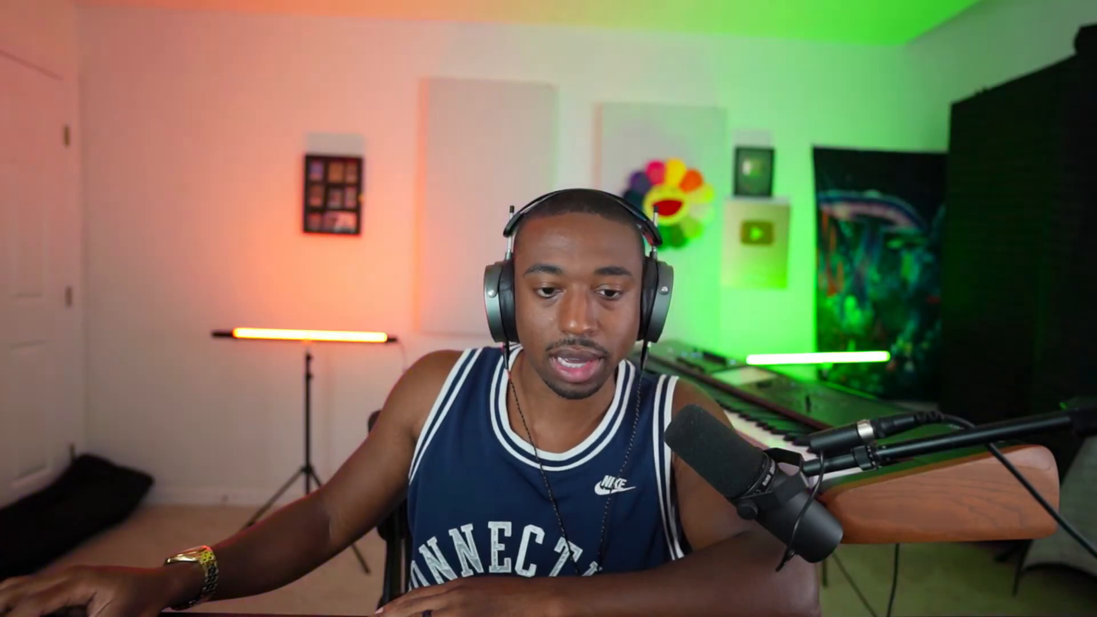
click(495, 361)
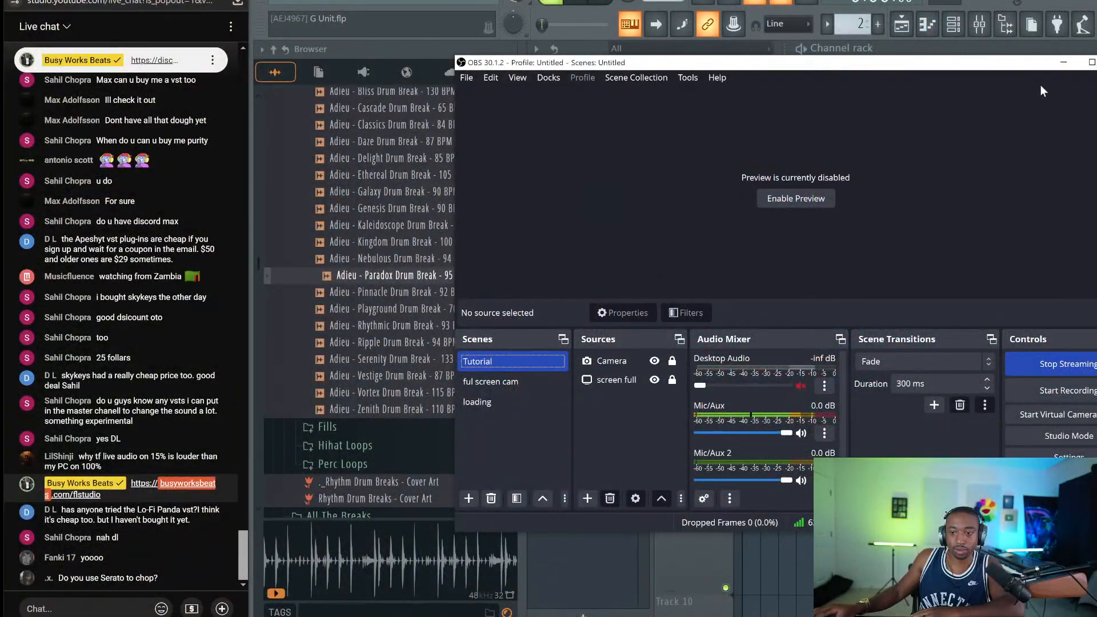
Close the delay window and delete Fruity Delay 3 from the Paradox drum insert 4
click(1064, 63)
key(Escape)
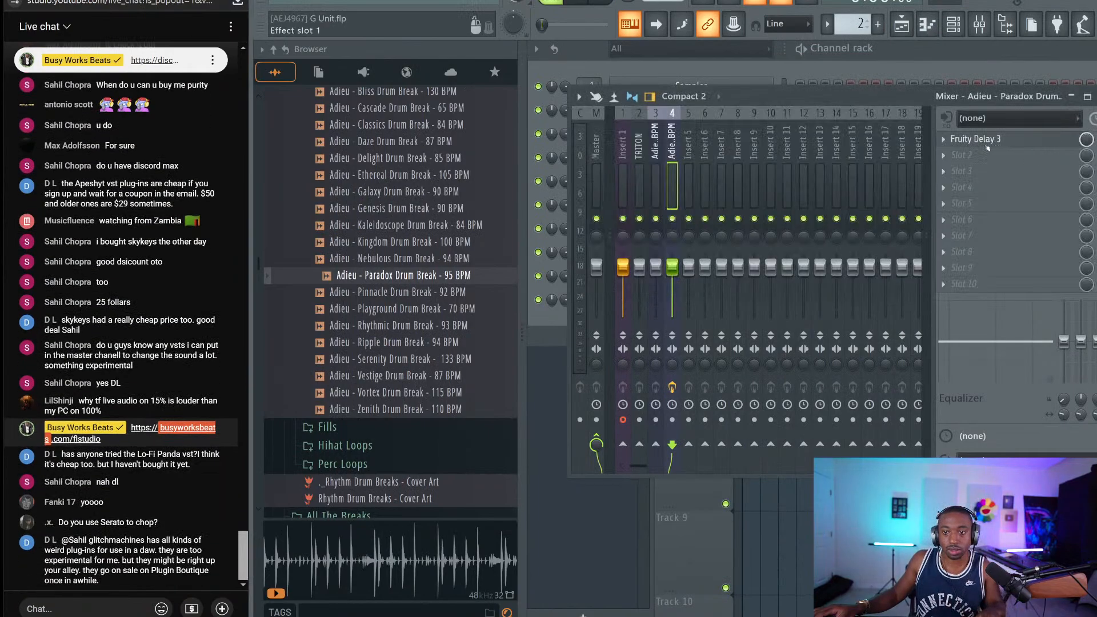
click(274, 50)
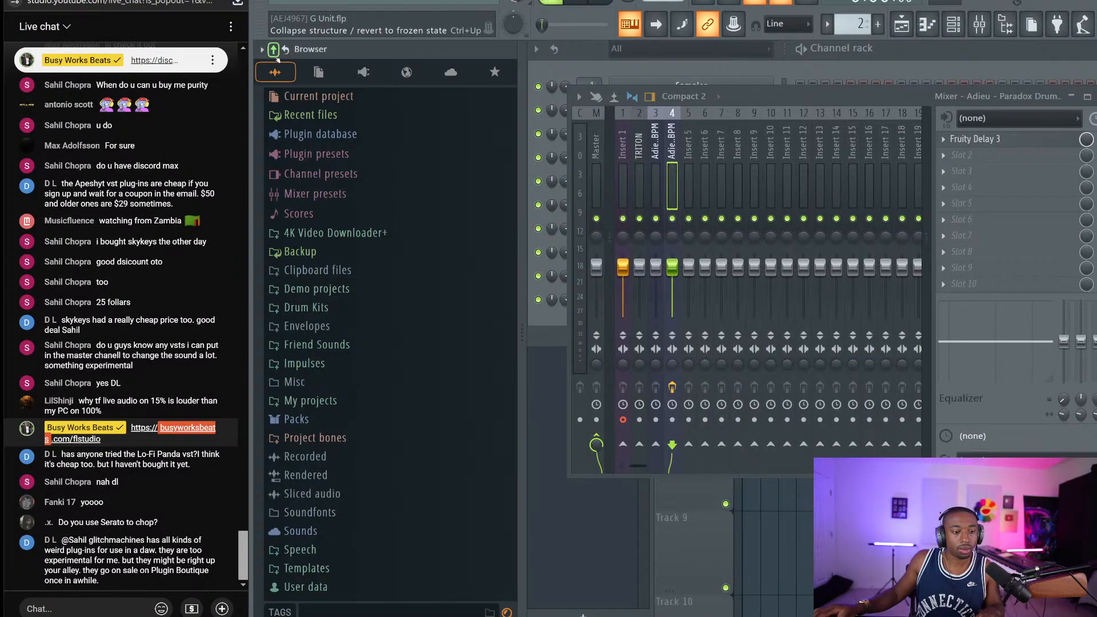
click(317, 340)
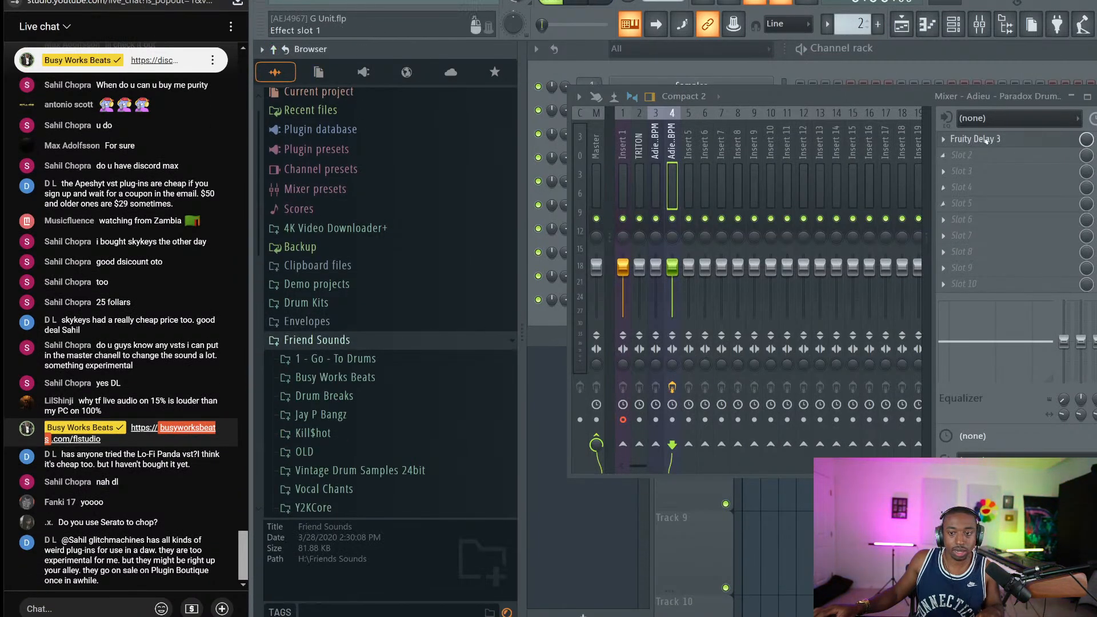
click(942, 142)
click(958, 165)
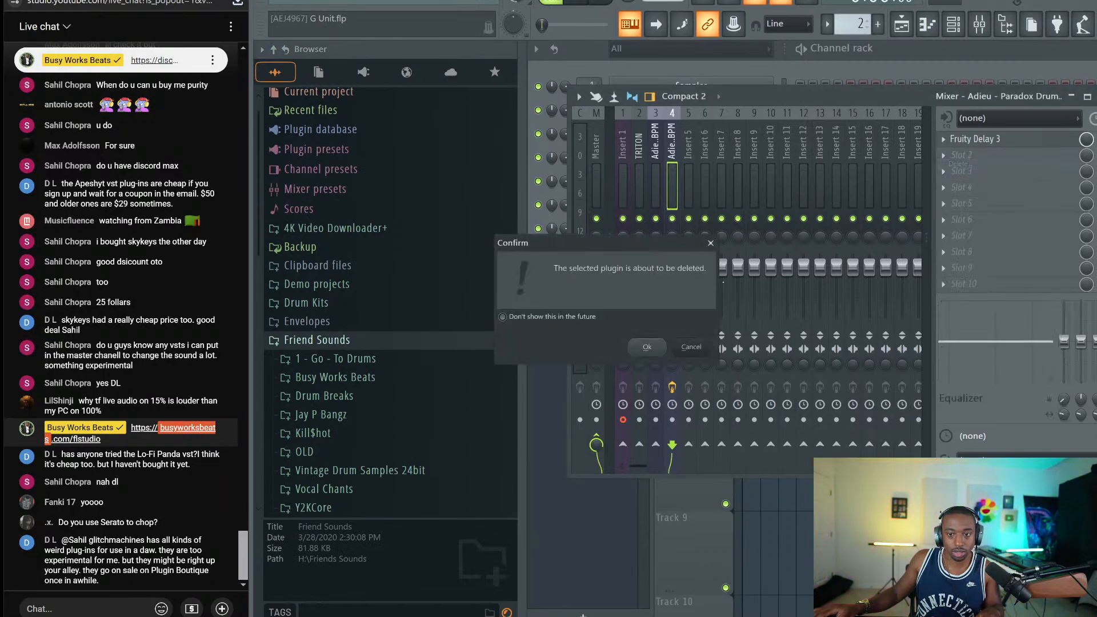
click(645, 346)
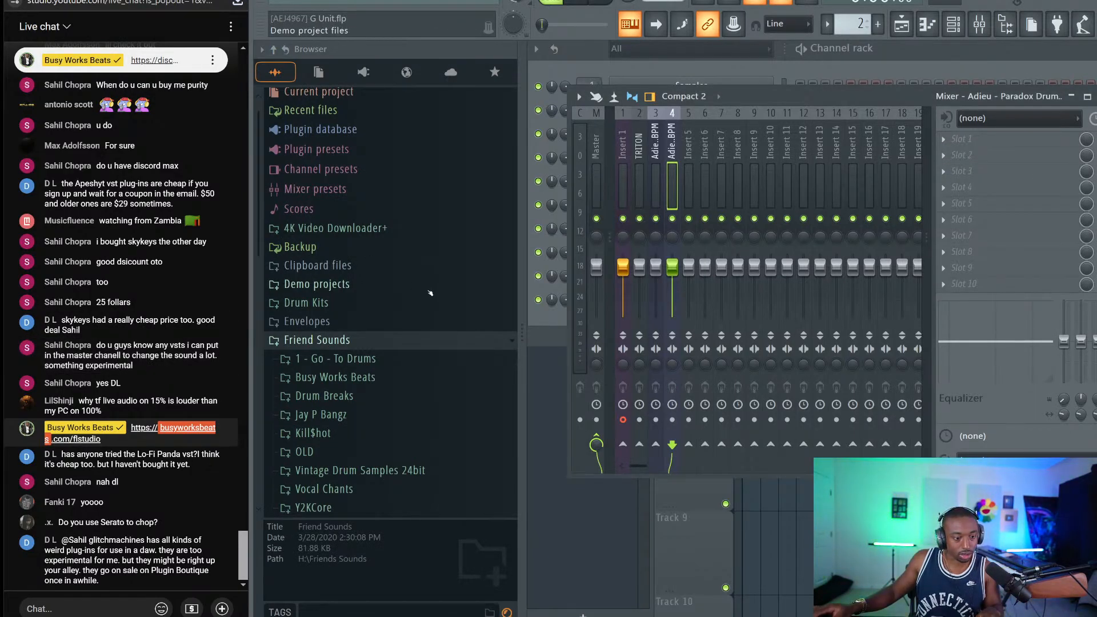
Refresh the browser, open Friend Sounds > Patcher, and drop the Dirty MPC preset onto insert 4
scroll(423, 295, down, 4)
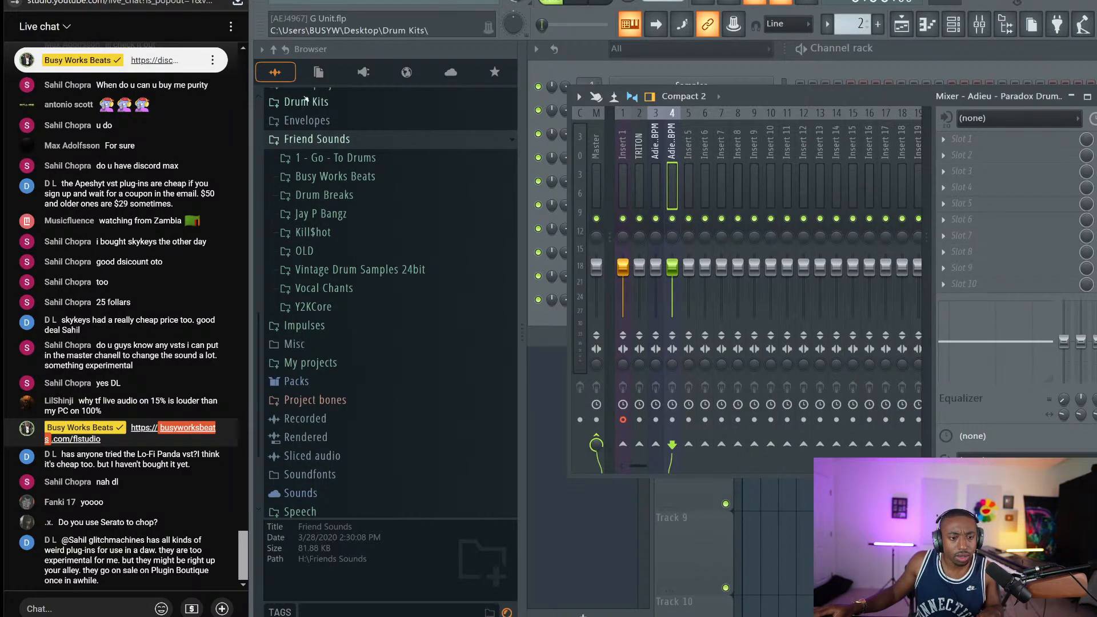
click(290, 55)
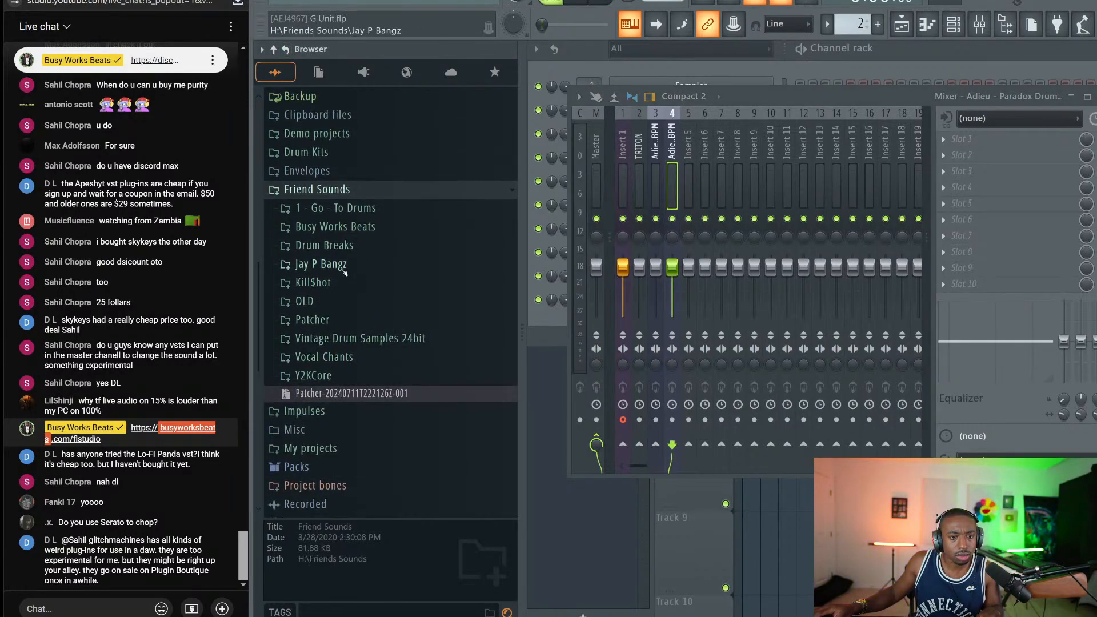
click(351, 319)
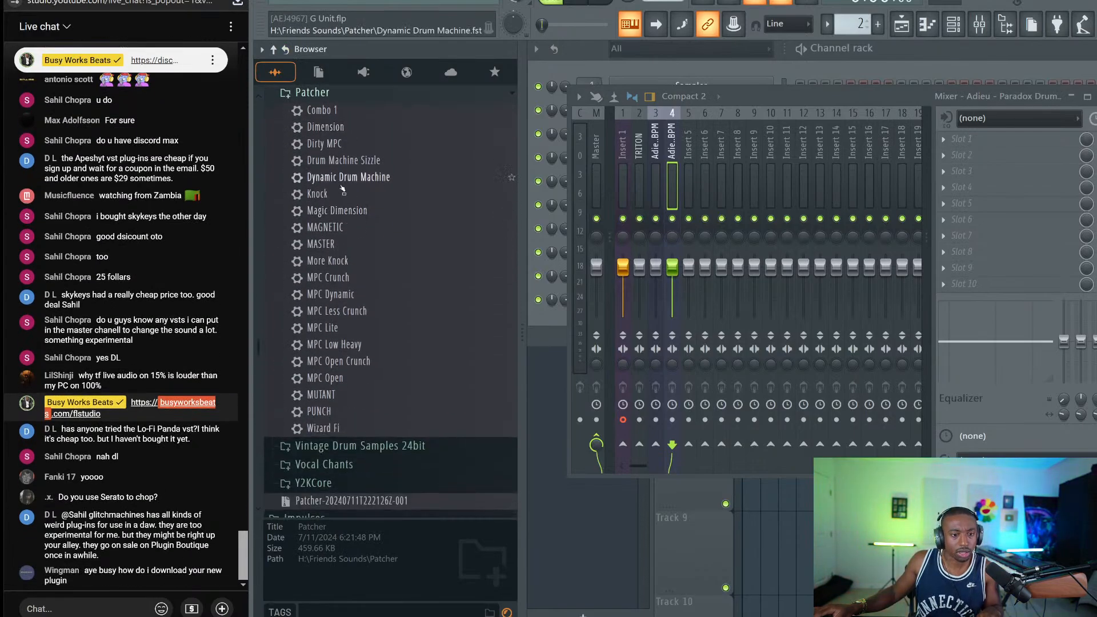
drag(343, 144, 679, 166)
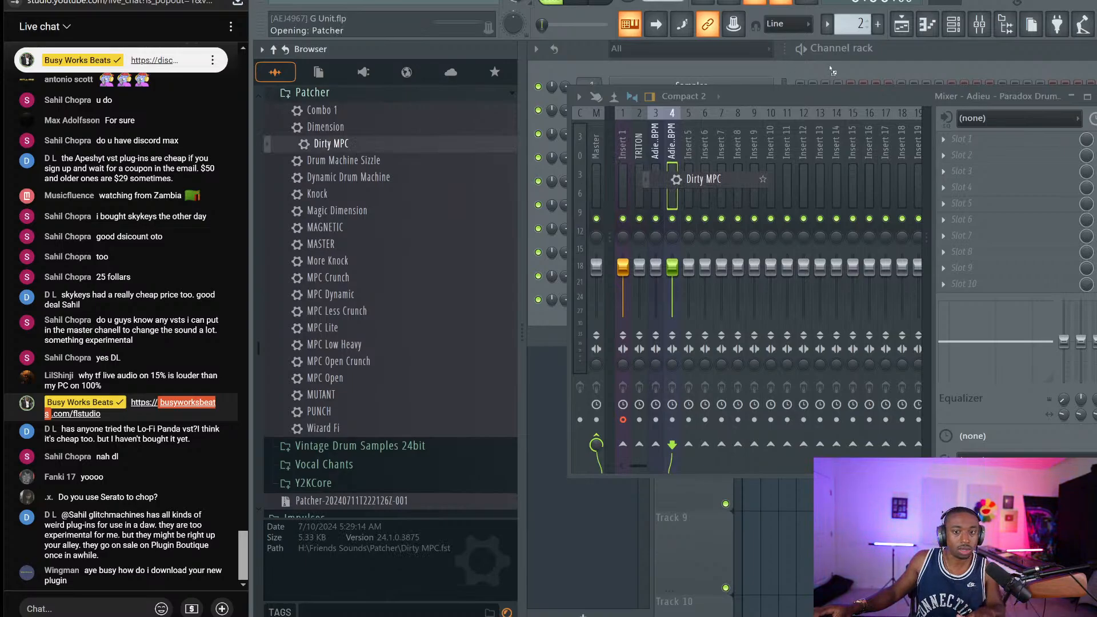
click(563, 274)
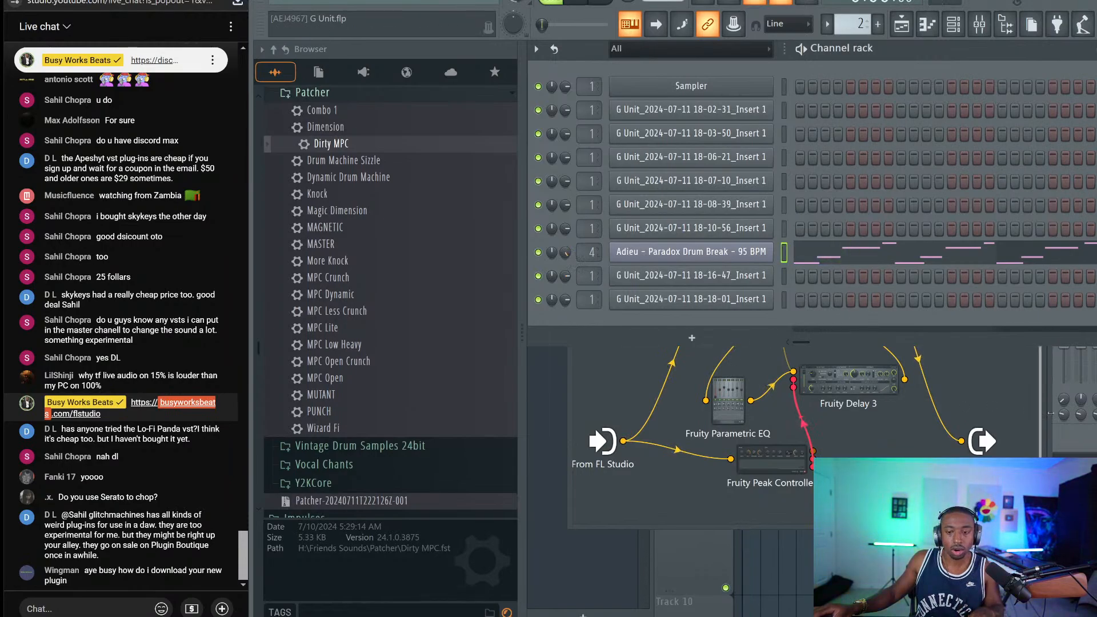
Load the L2 Stereo plugin into an empty FX slot on the Master track
key(F9)
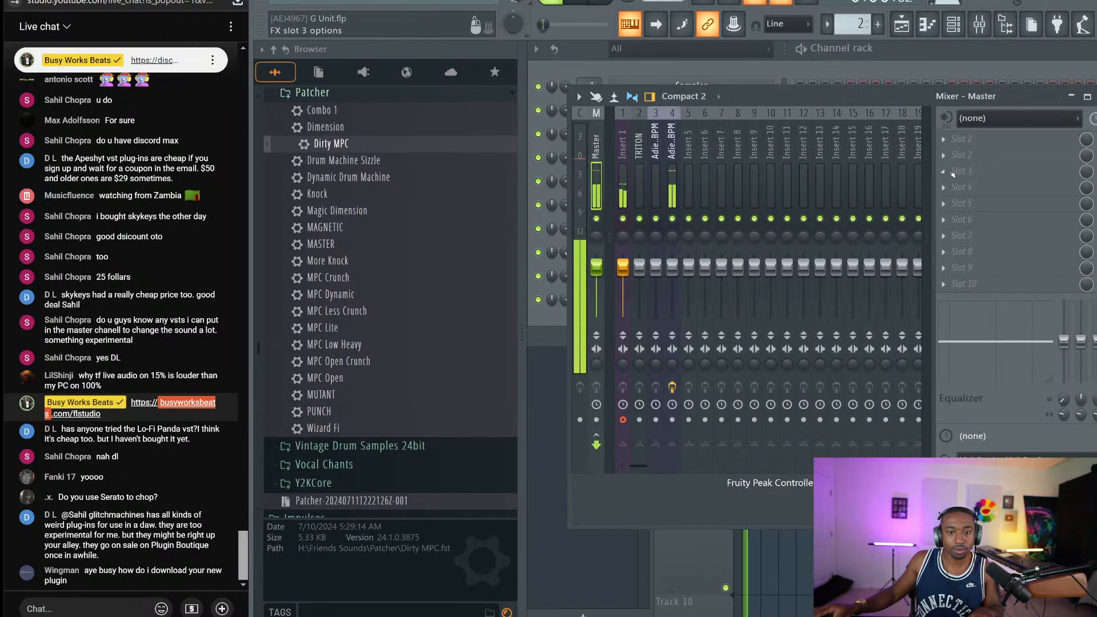
click(972, 139)
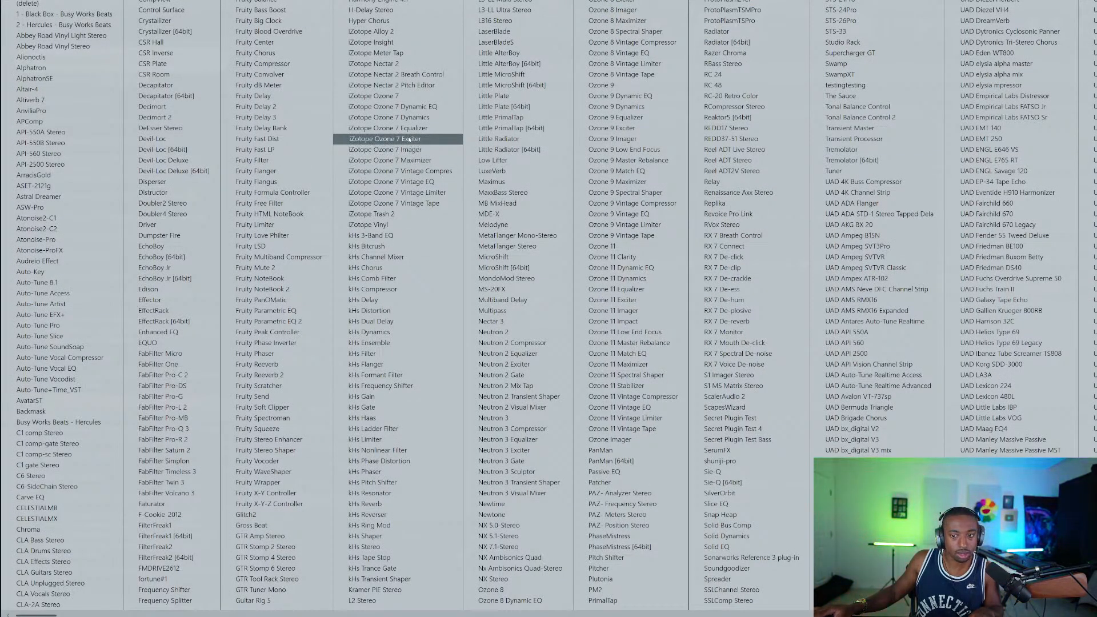
scroll(409, 139, down, 3)
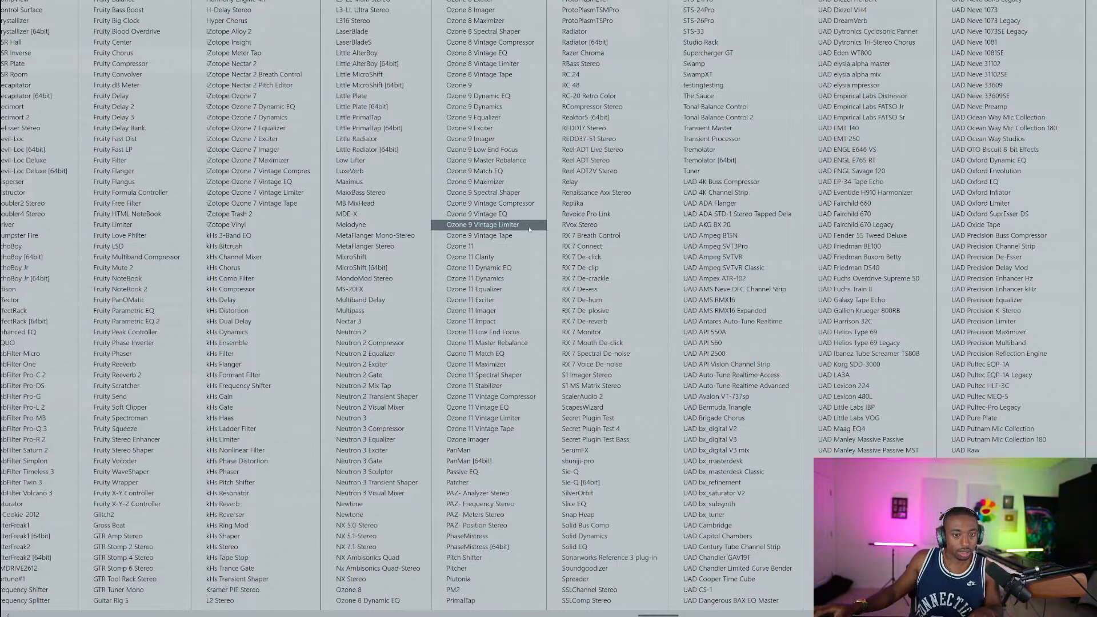
scroll(530, 230, up, 3)
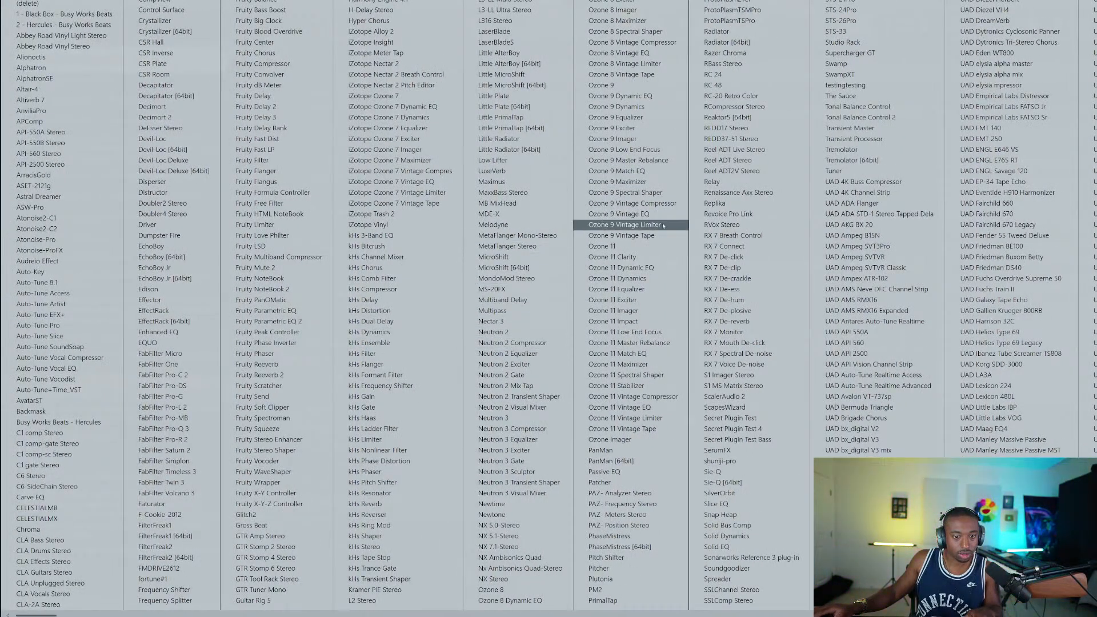
click(369, 600)
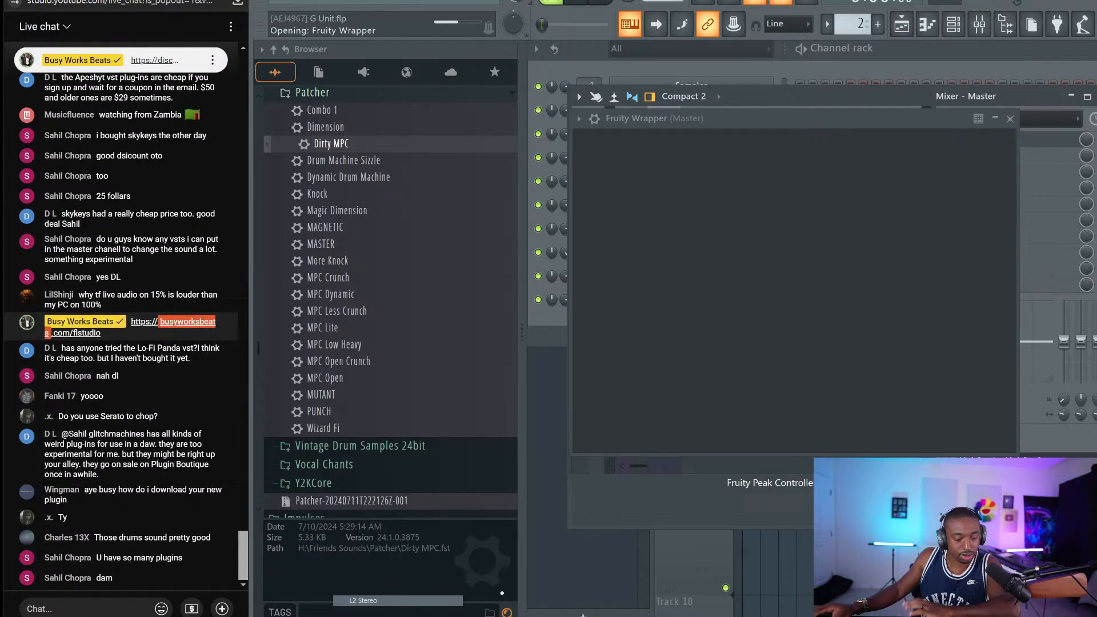
Force-close the frozen FL Studio window from its taskbar menu
right_click(382, 616)
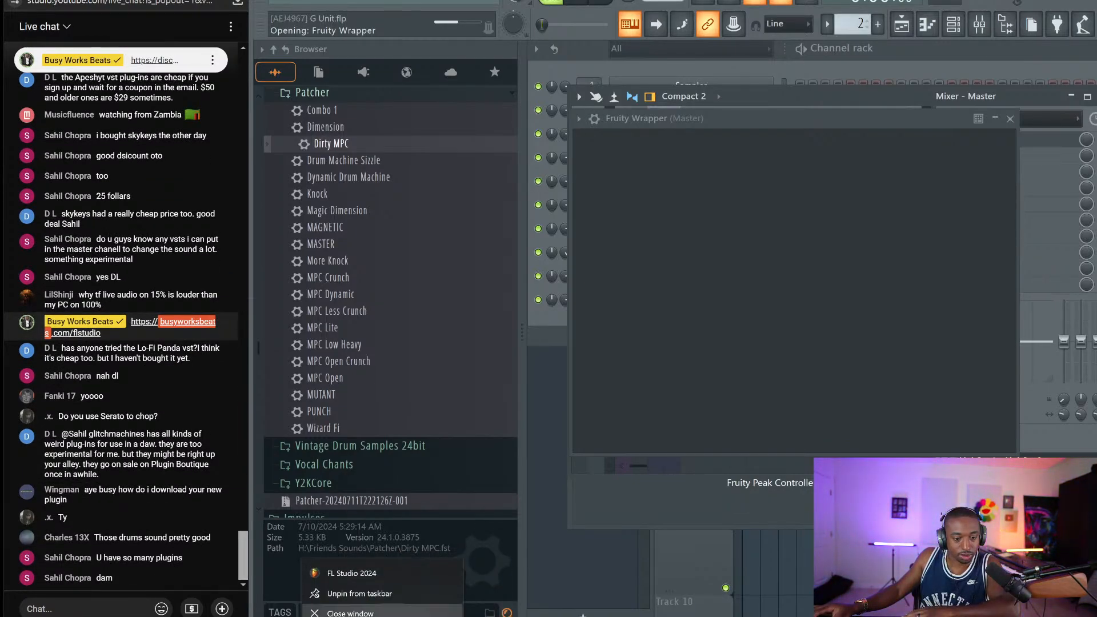
click(351, 613)
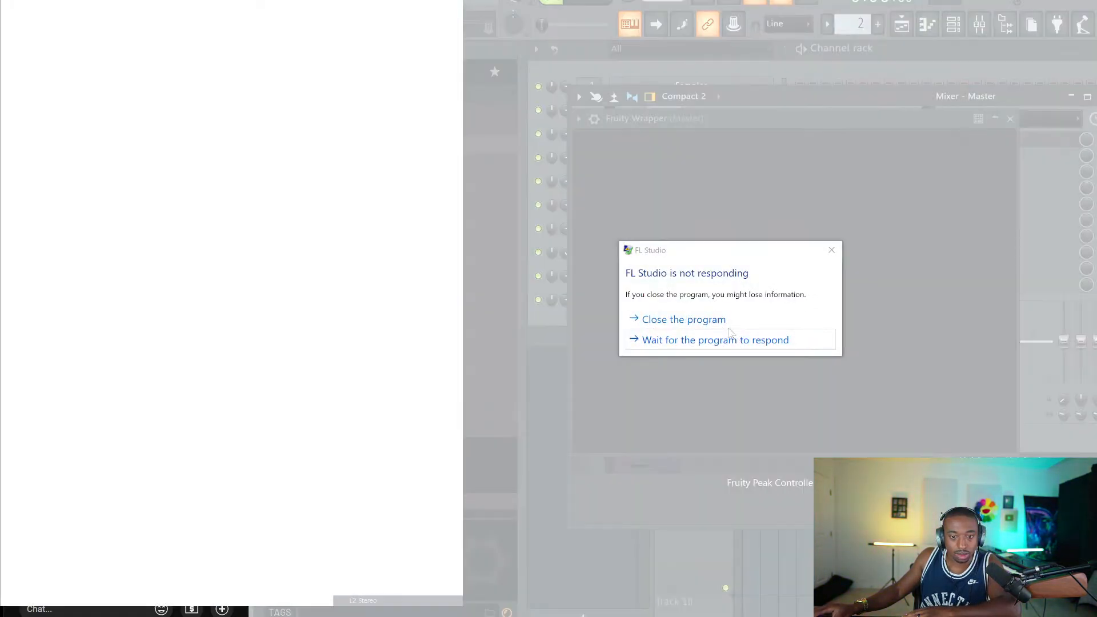
click(717, 323)
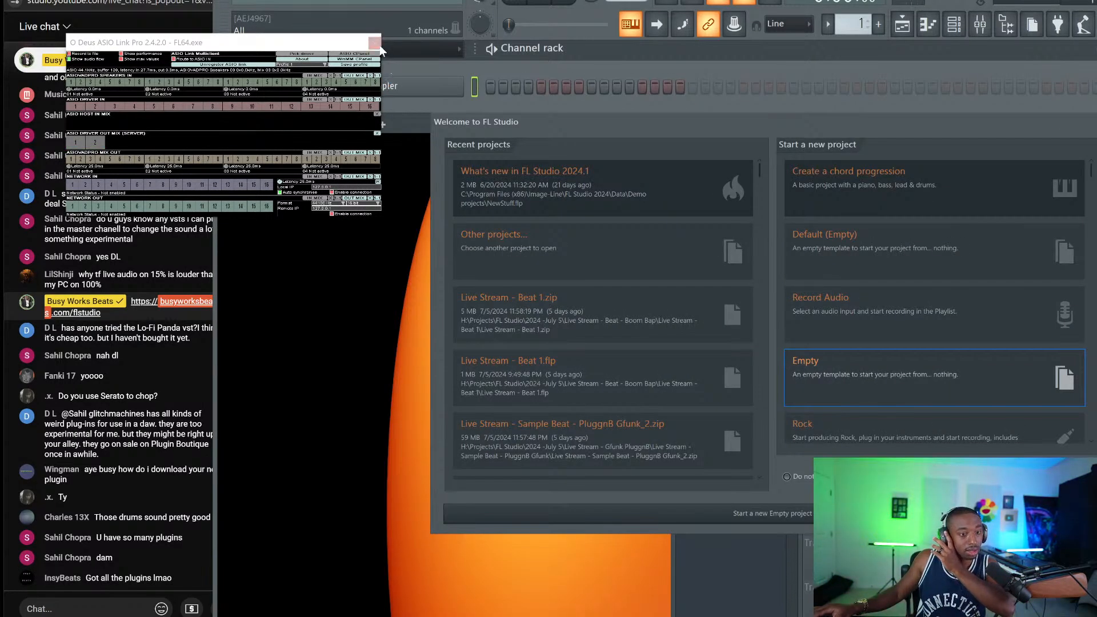
After relaunching, dismiss ASIO Link and the Welcome screen, narrow the window, and open the File menu
click(376, 43)
key(Escape)
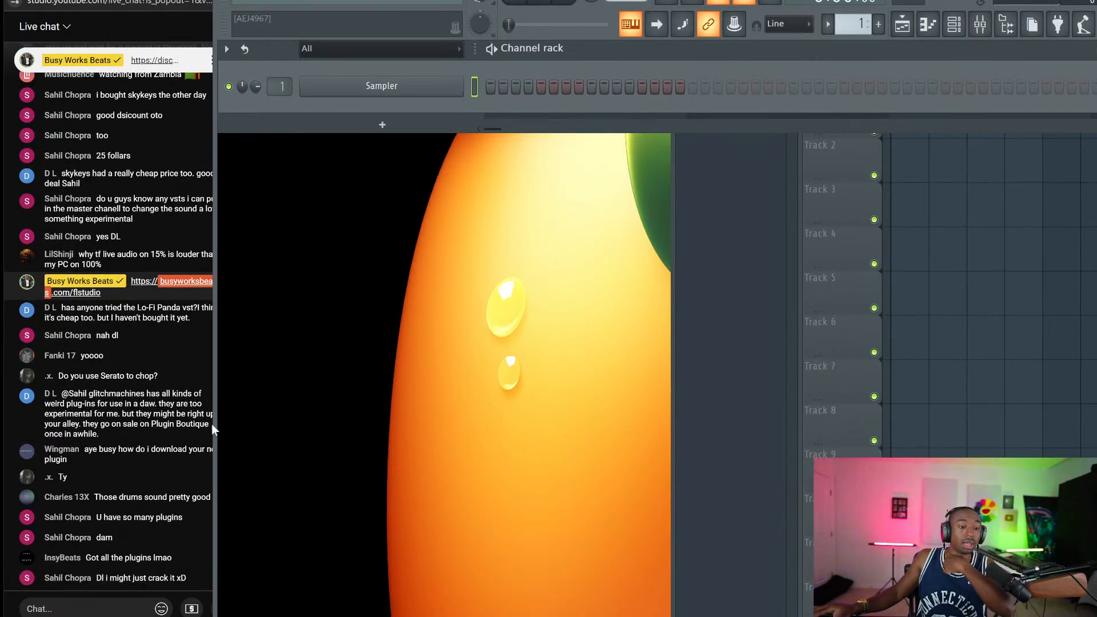
drag(213, 426, 250, 422)
click(279, 2)
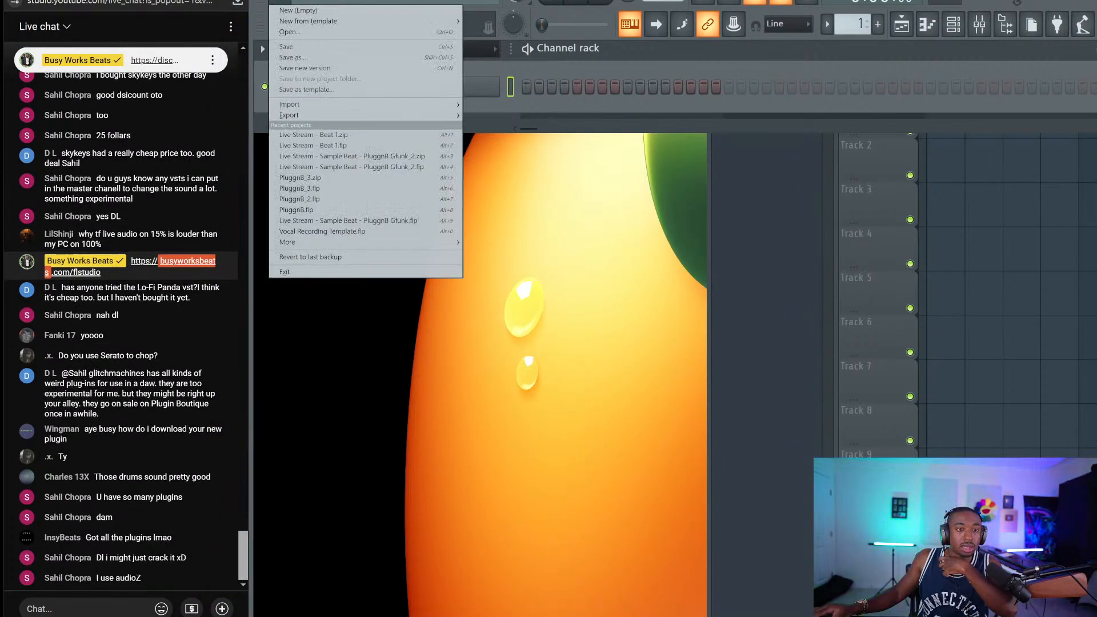
click(279, 1)
click(279, 2)
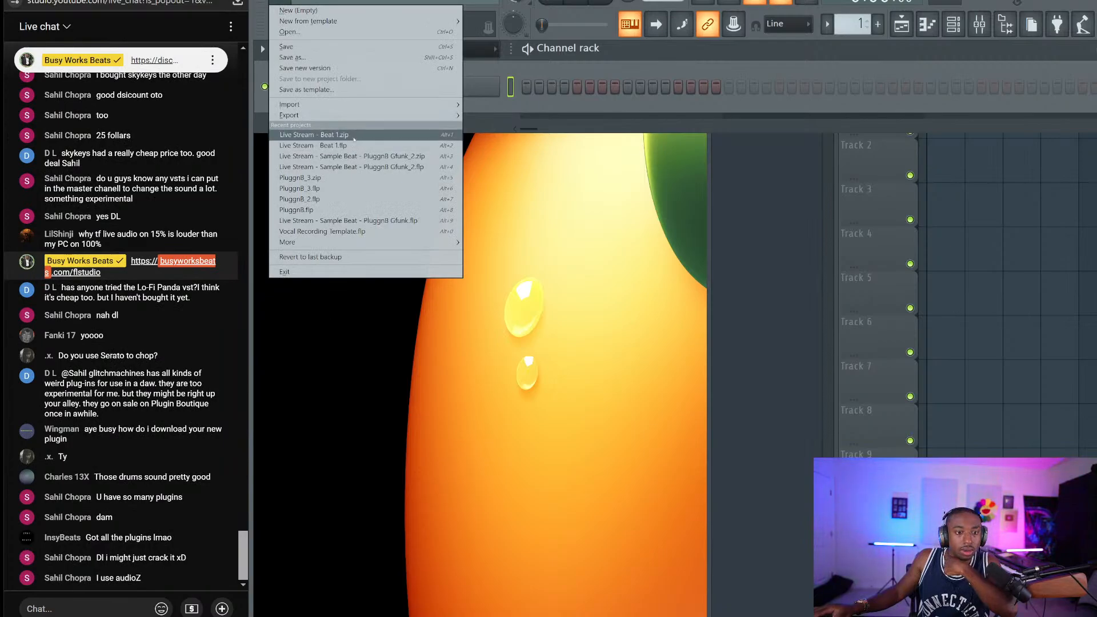
Browse to 2024 - July 5 > Live Stream - Beat - Boom Bap > Live Stream - Beat 1 and open its .flp
click(349, 32)
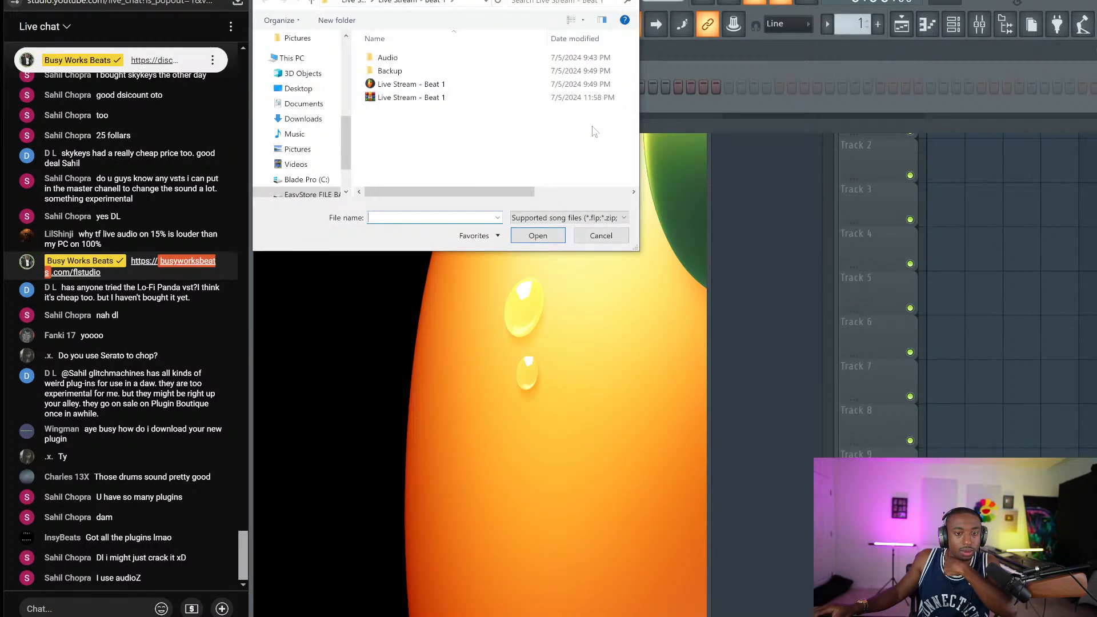
double_click(434, 98)
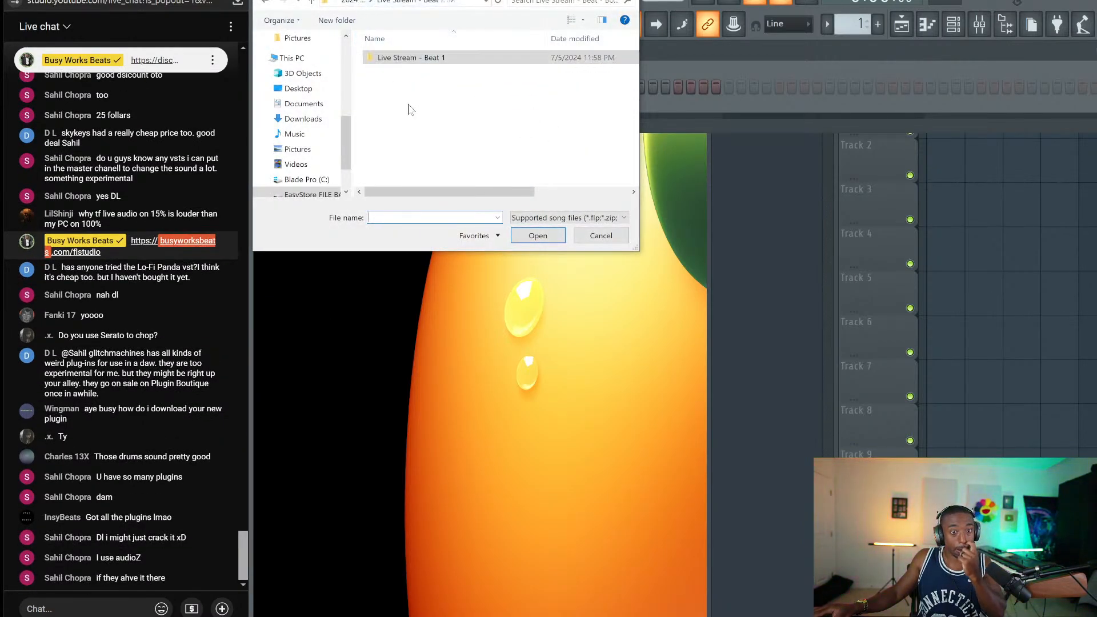
click(354, 2)
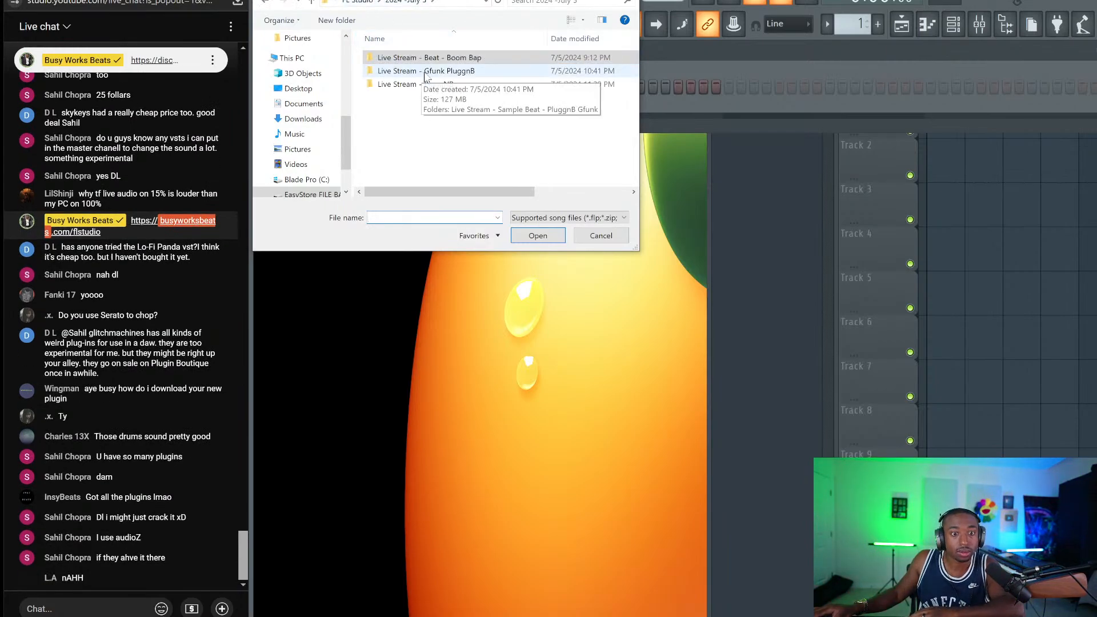
double_click(456, 59)
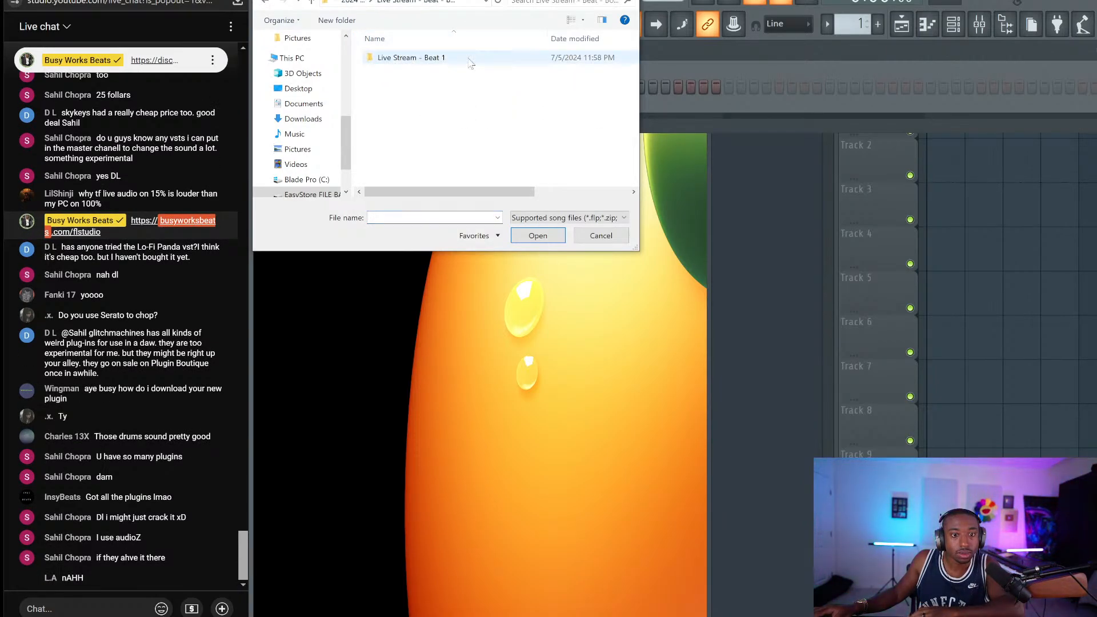
double_click(456, 59)
click(451, 82)
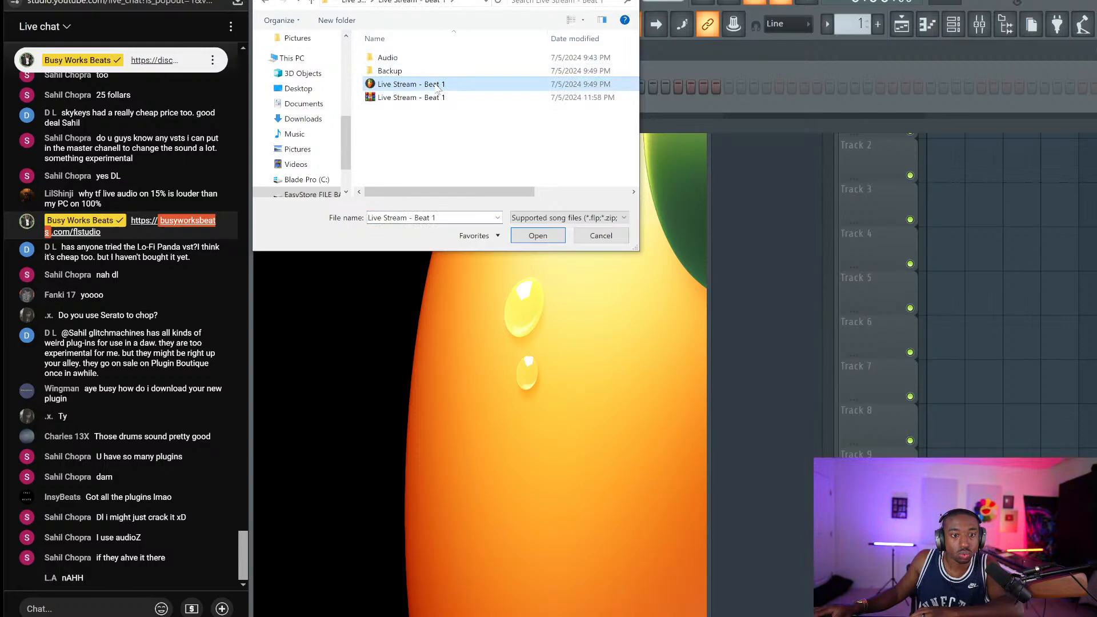
click(523, 231)
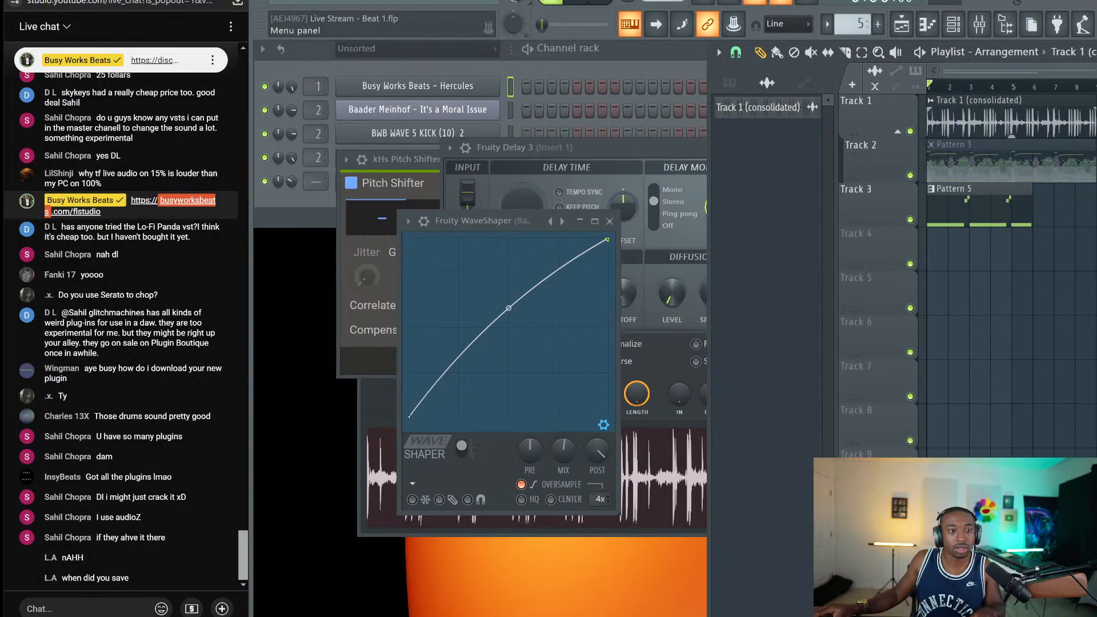
Start opening another project, declining to save changes to Live Stream - Beat 1
click(278, 2)
click(298, 32)
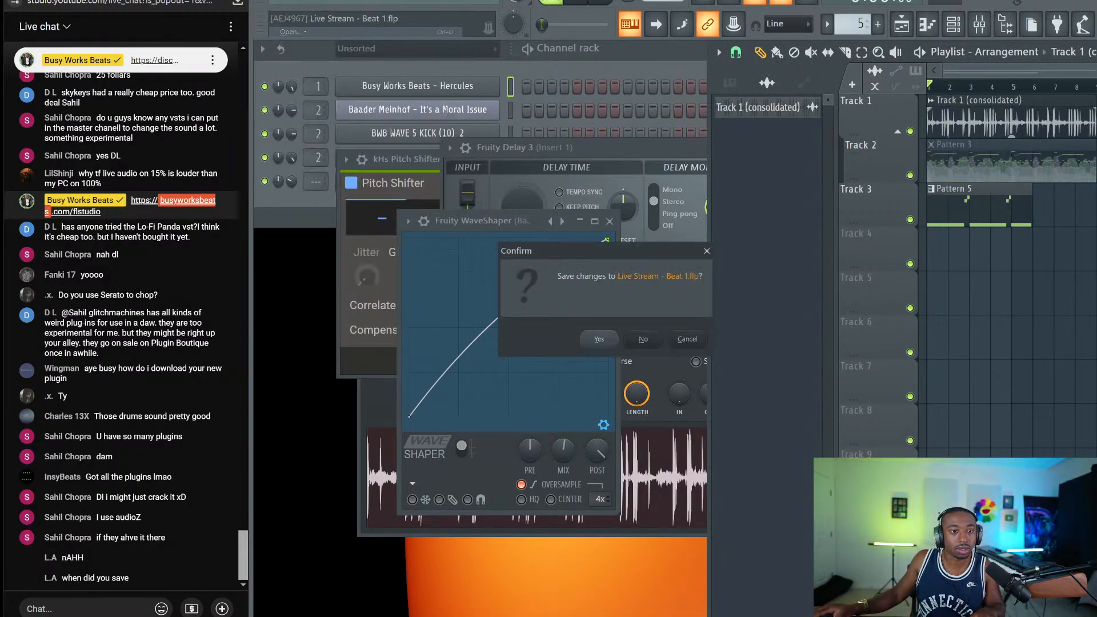
click(645, 336)
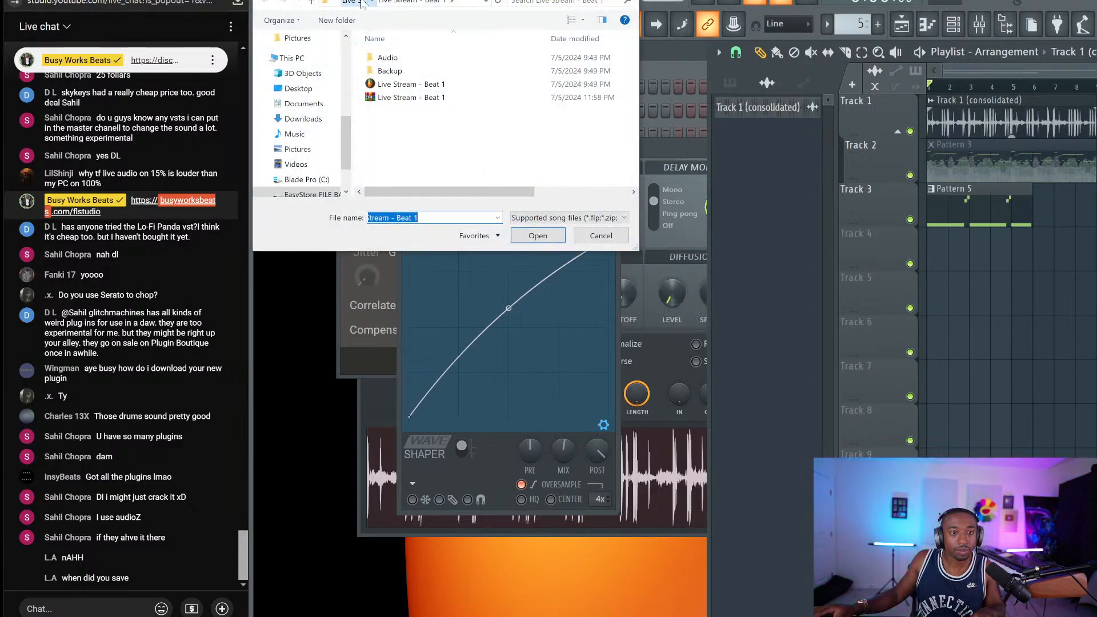
Navigate to 2024 - July 11 > Live Stream - 2 > G Unit and open G Unit.flp
click(362, 3)
click(352, 2)
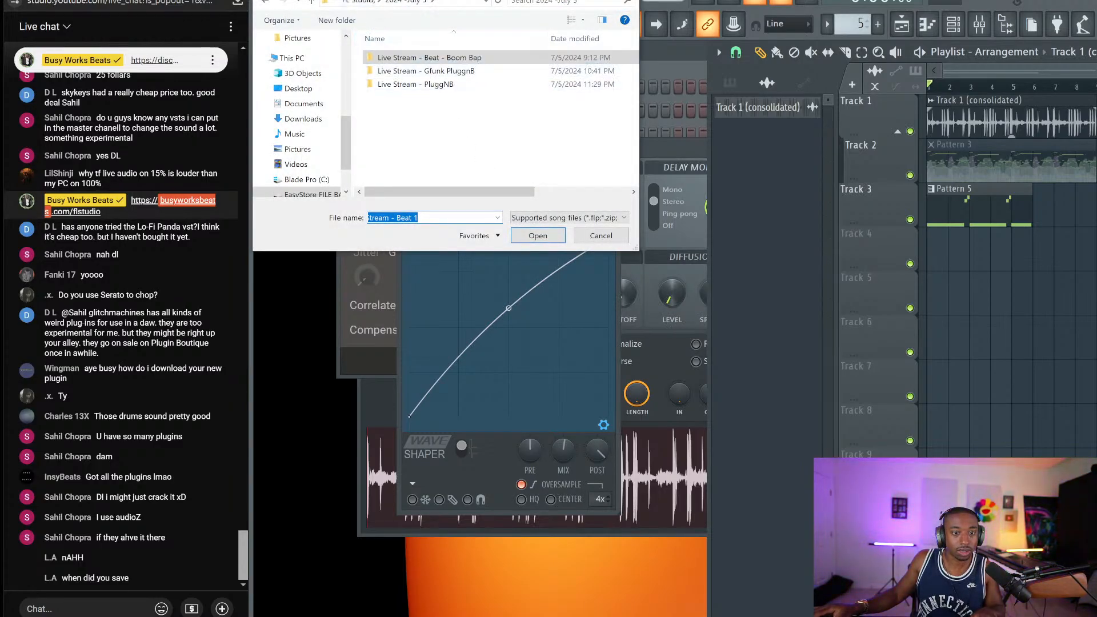
click(366, 4)
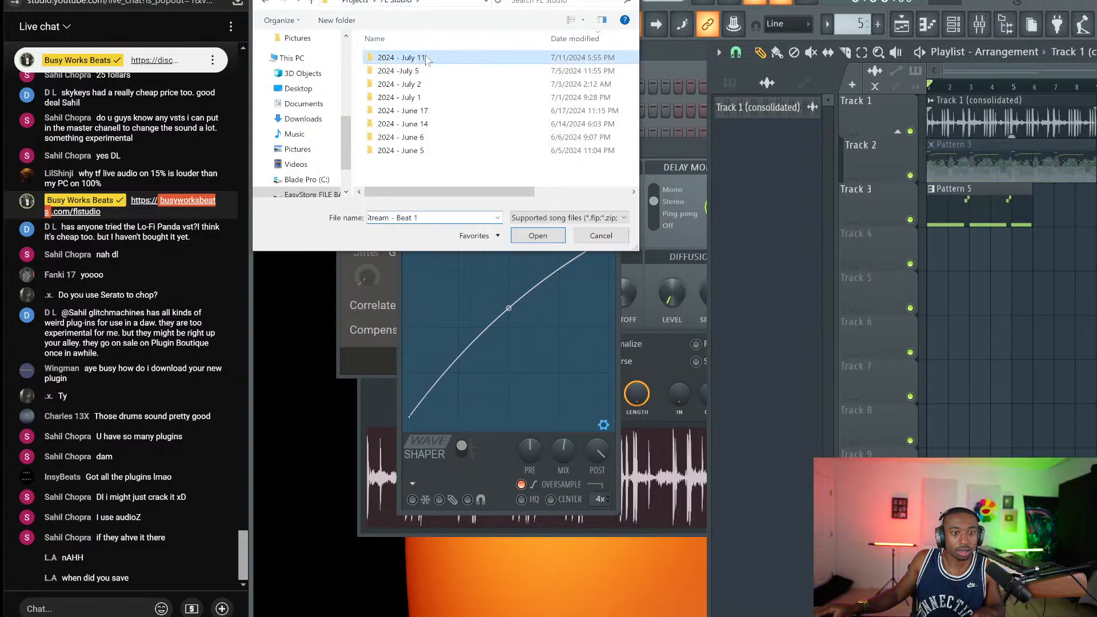
double_click(413, 57)
double_click(444, 71)
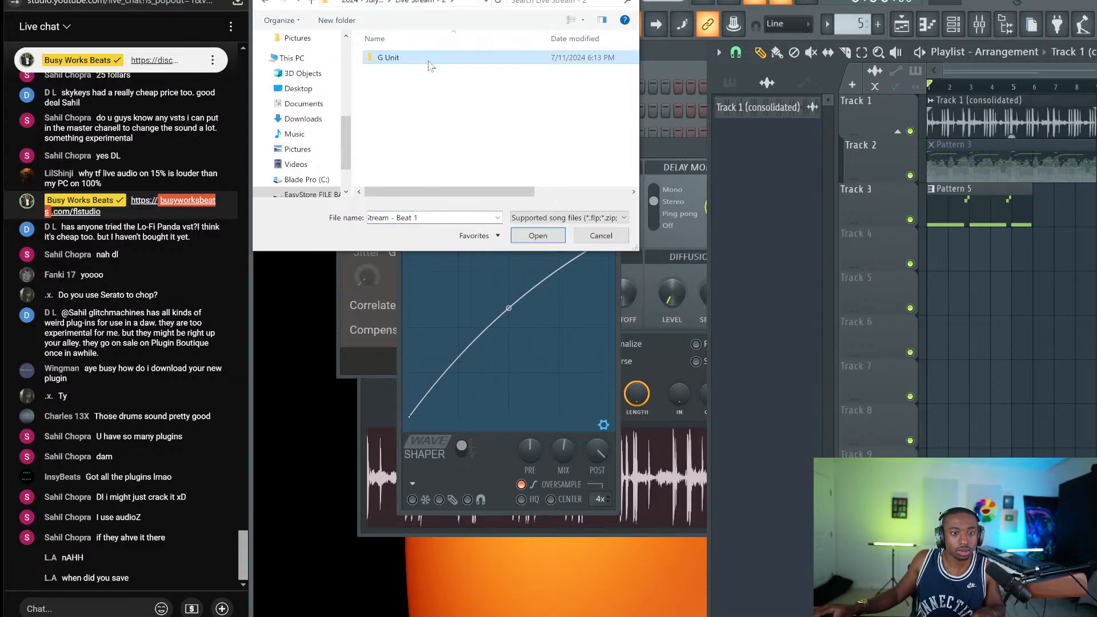
double_click(427, 58)
click(429, 84)
click(548, 235)
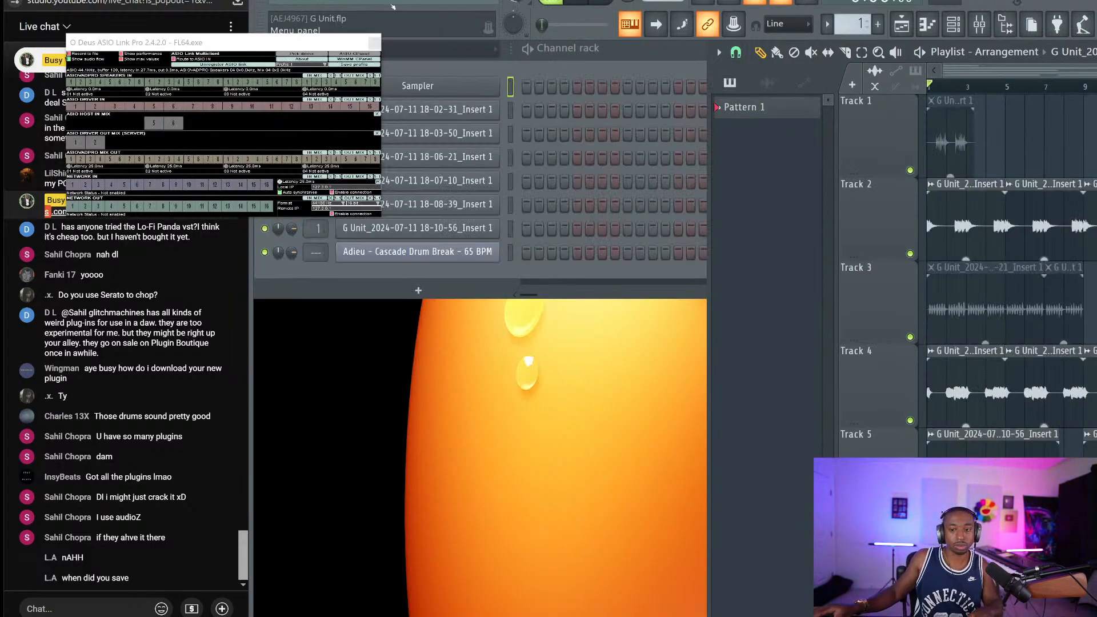
Close ASIO Link Pro, stop playback, and arrange the playlist, channel rack and mixer windows
click(376, 41)
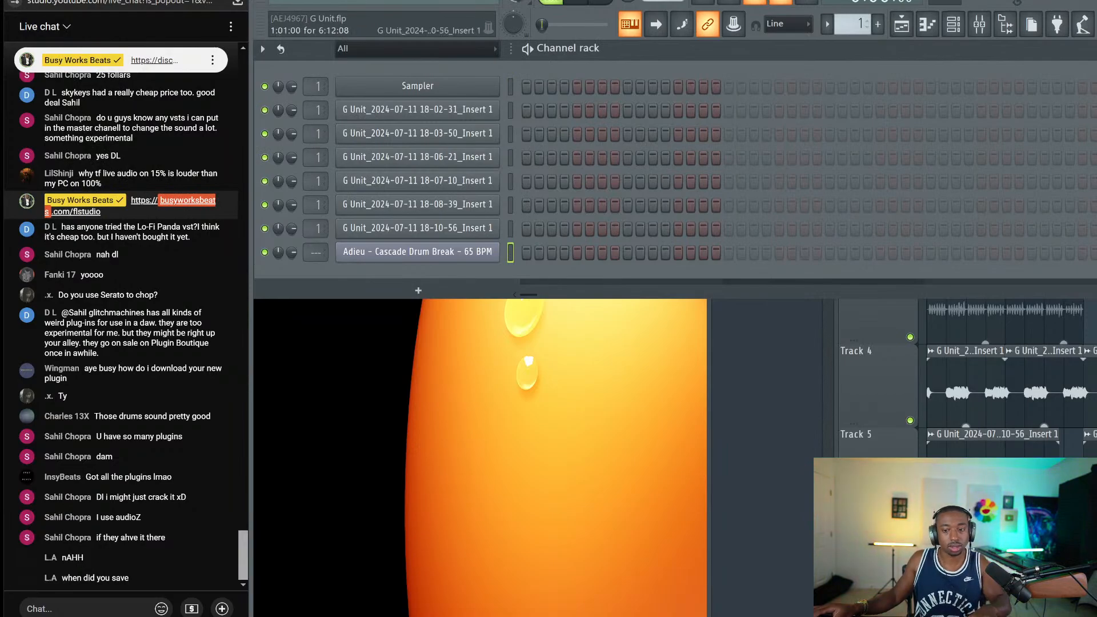
click(895, 211)
key(space)
scroll(992, 89, down, 1)
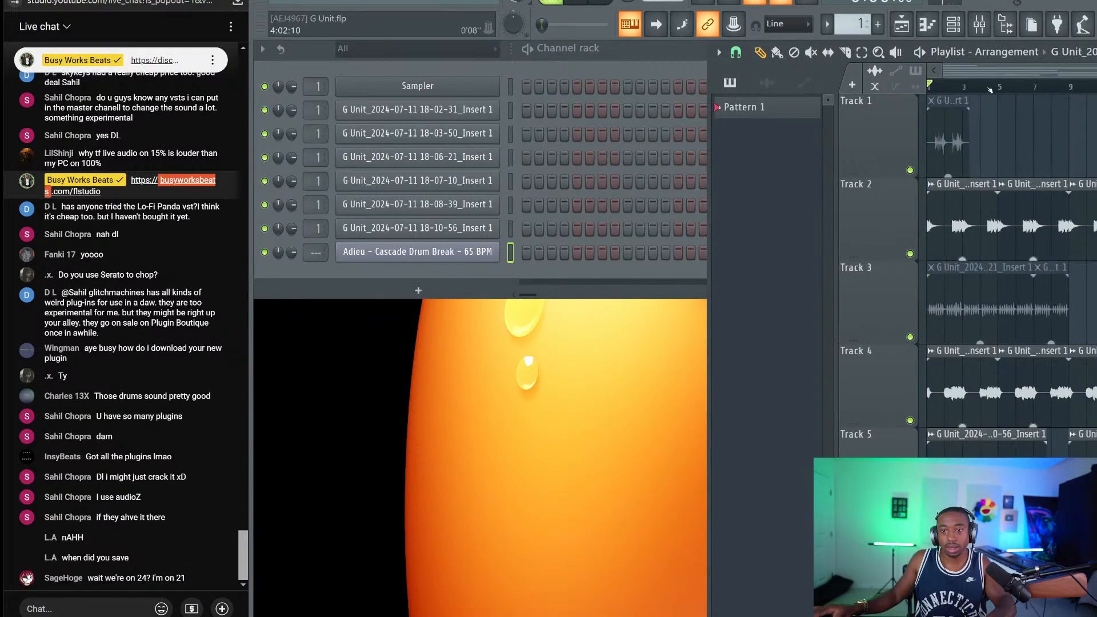
click(1009, 24)
click(1007, 24)
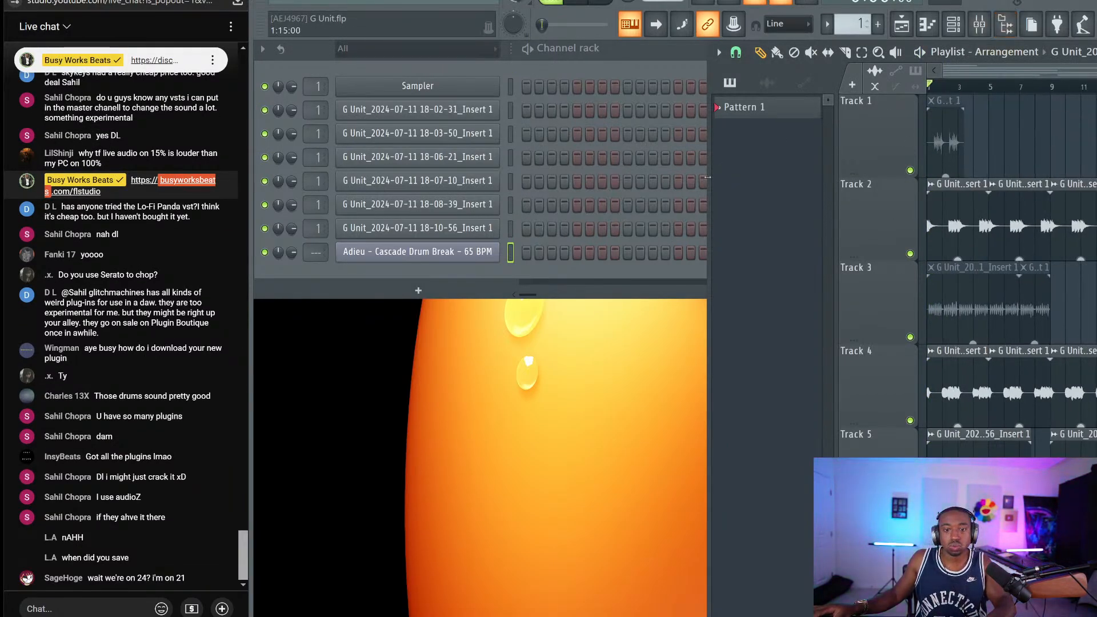
drag(708, 177, 259, 248)
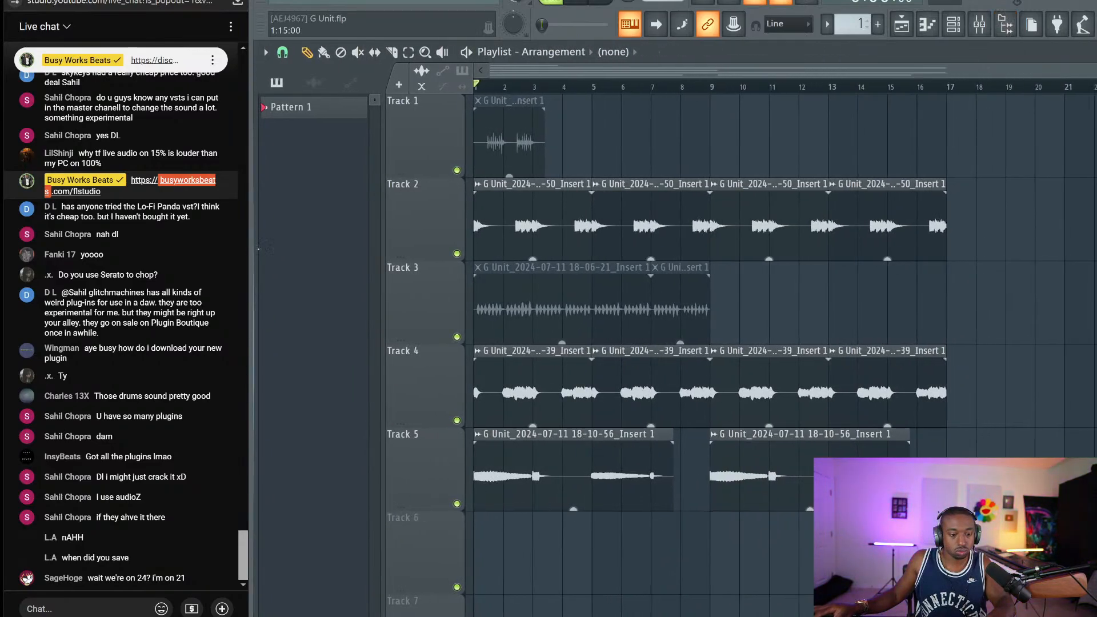
click(953, 24)
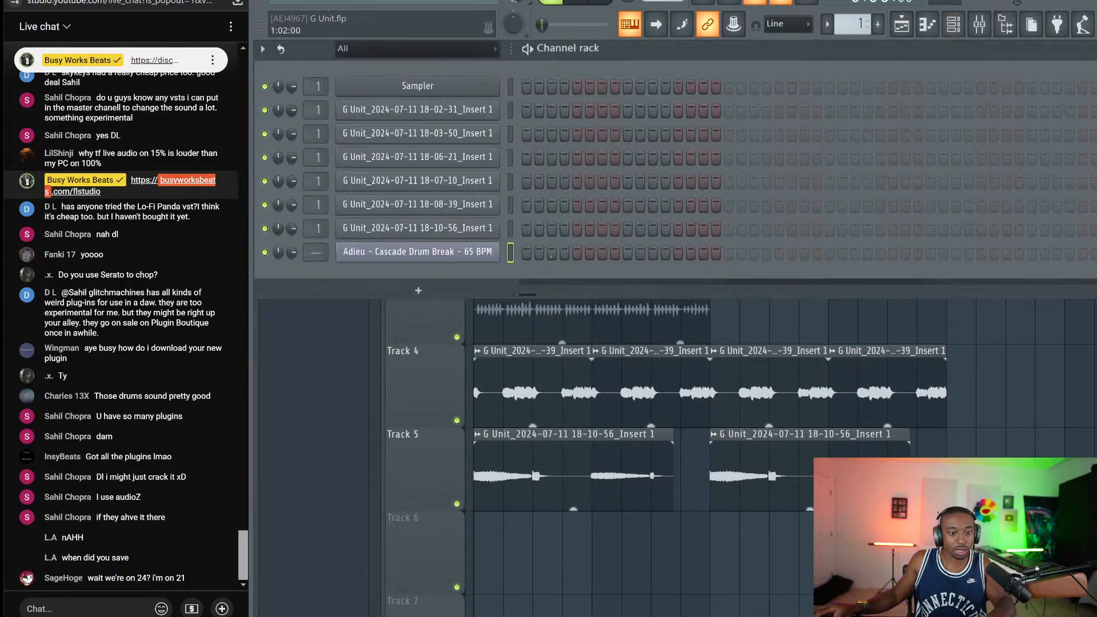
key(ctrl+l)
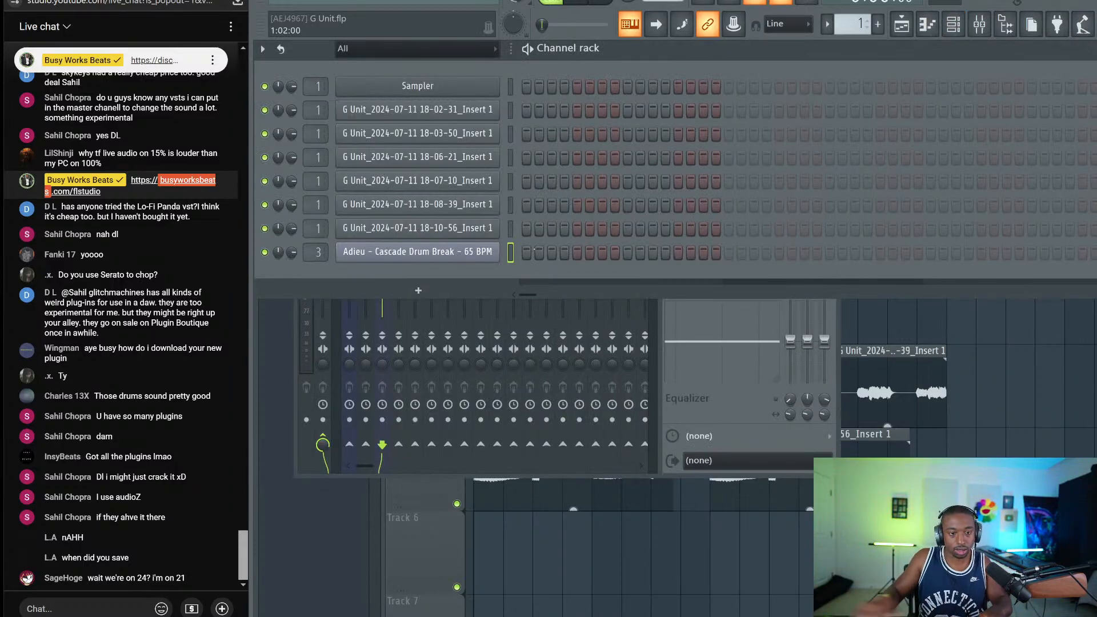
right_click(630, 24)
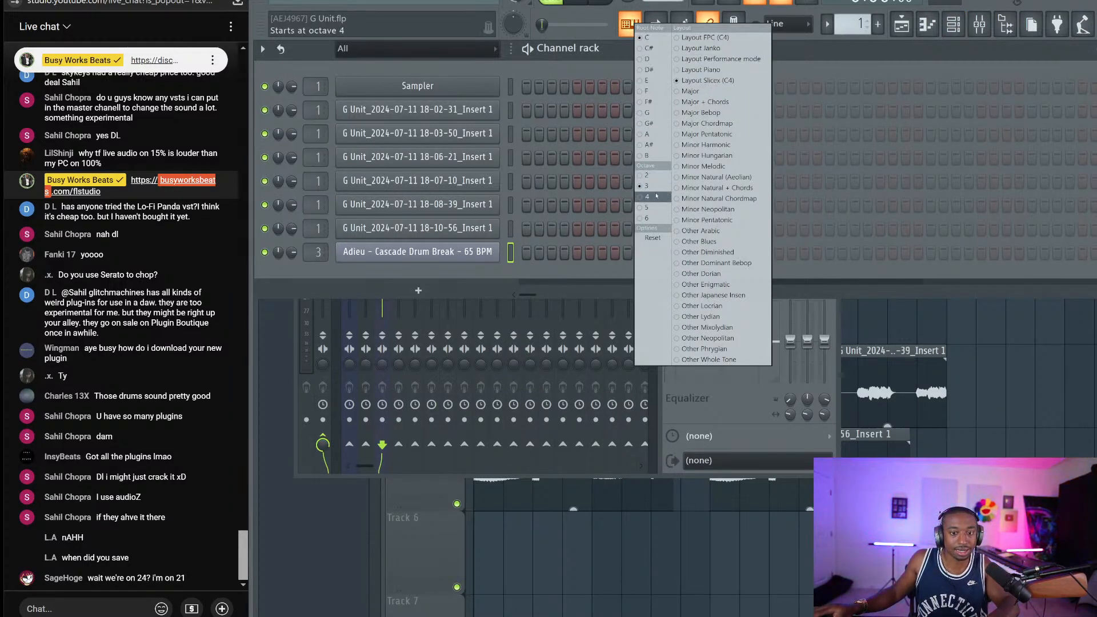
click(805, 59)
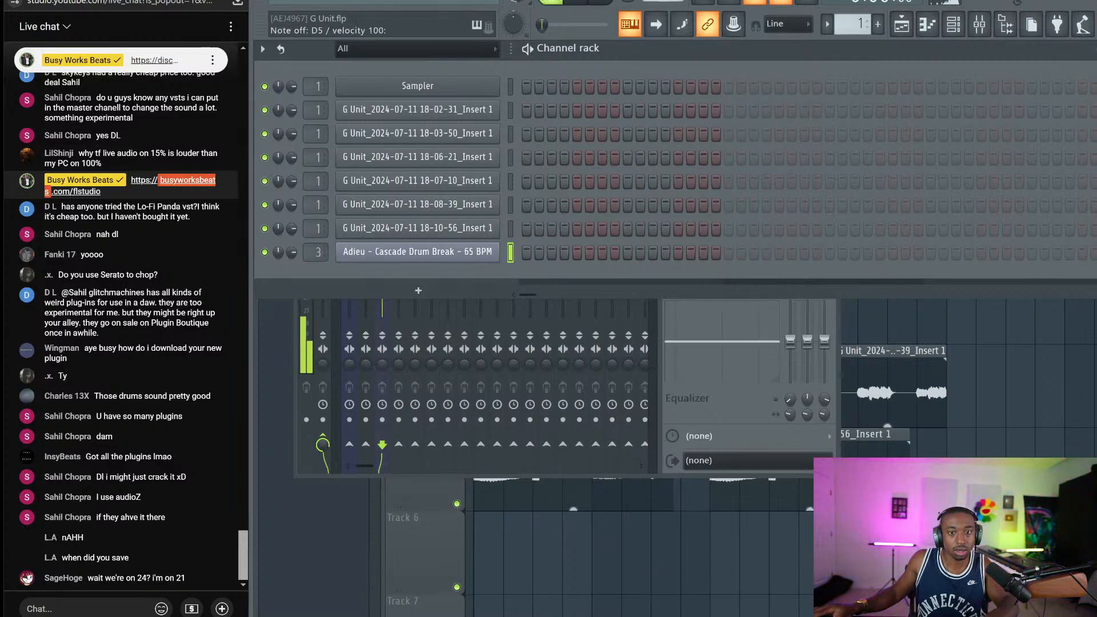
scroll(663, 2, up, 2)
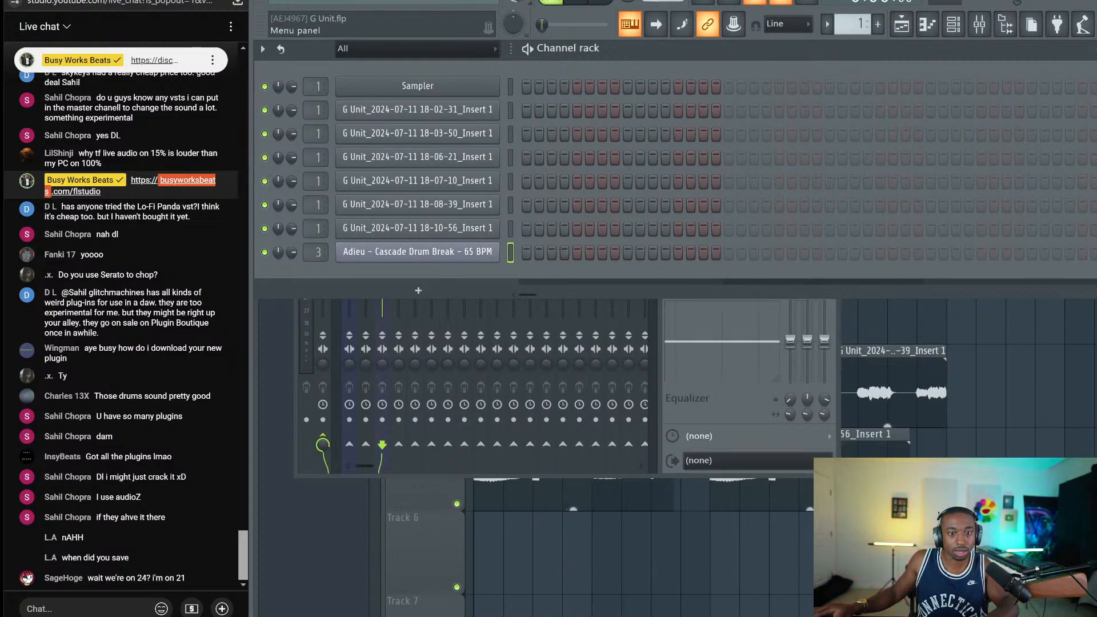
Switch all audio clips to Stretch via Tools > Macros, confirm, and show the channel rack
click(457, 1)
mouse_move(492, 31)
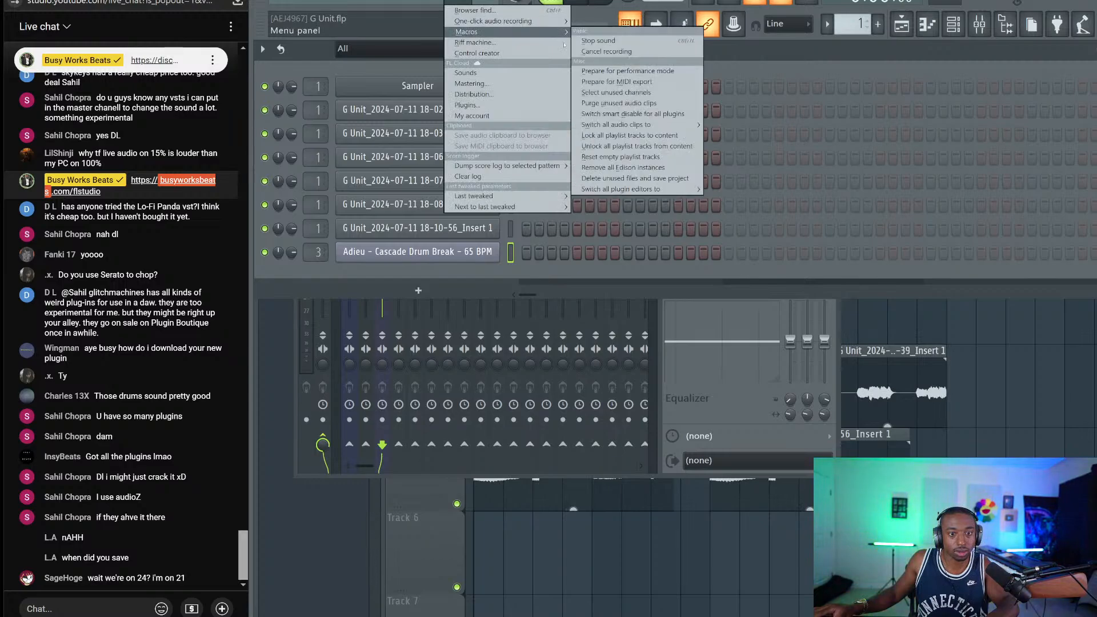
mouse_move(618, 125)
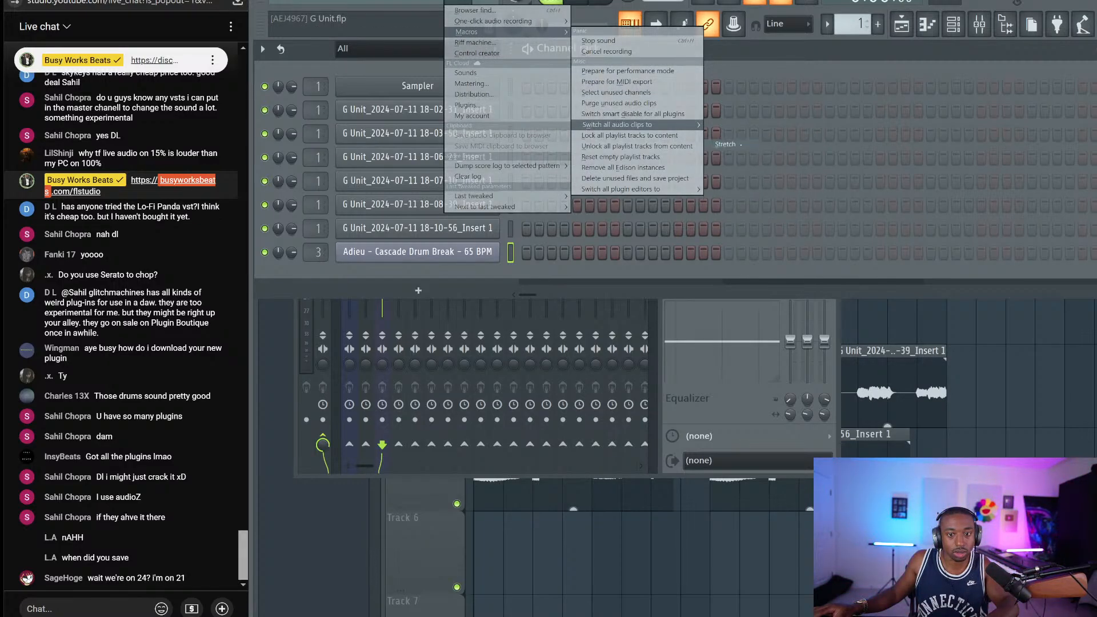
click(726, 144)
key(Return)
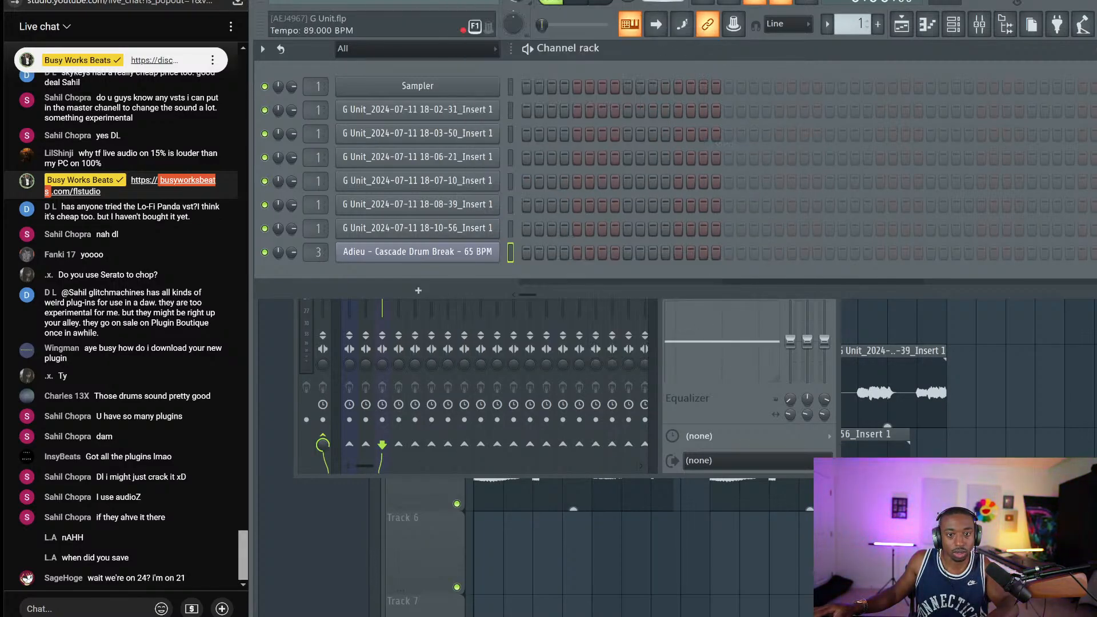
click(1038, 366)
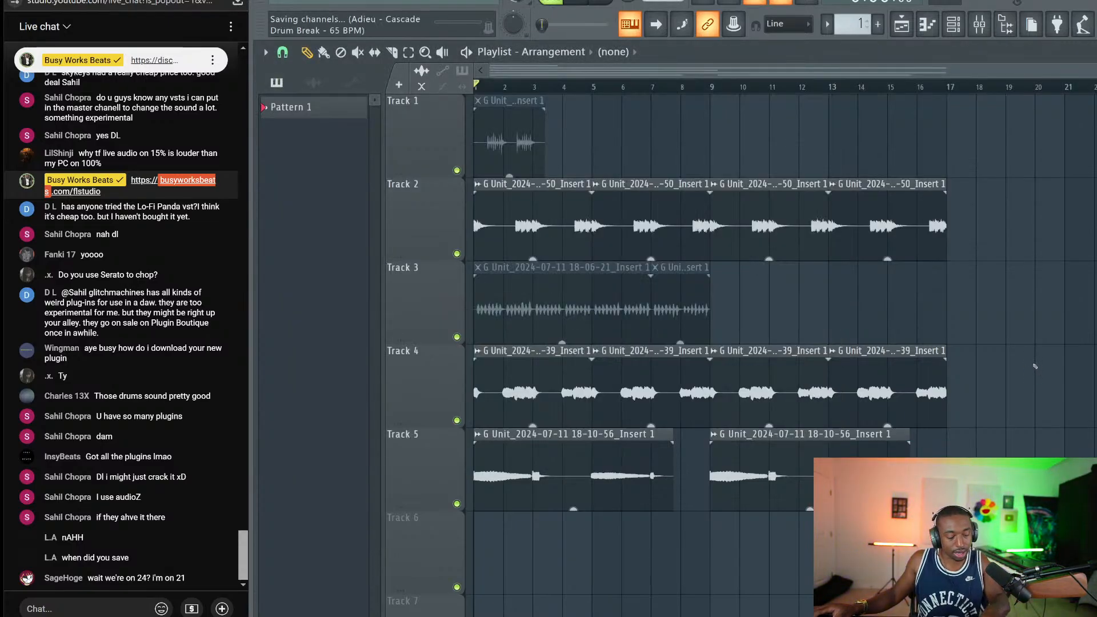
click(952, 25)
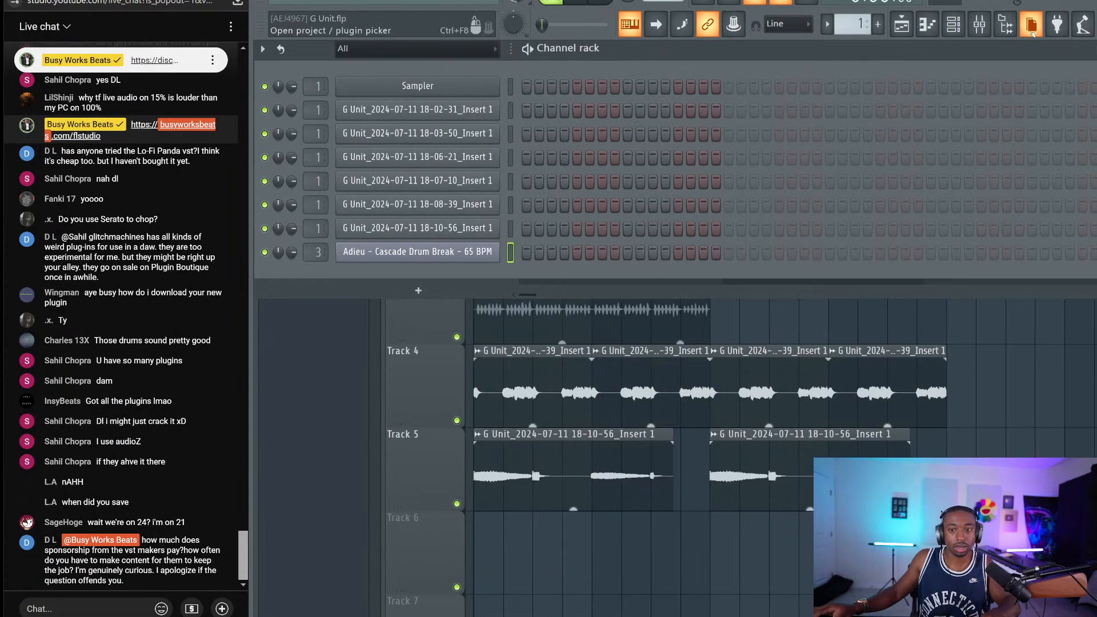
Open the browser, collapse its tree, and expand Friend Sounds > Drum Breaks
click(1006, 24)
scroll(358, 143, up, 5)
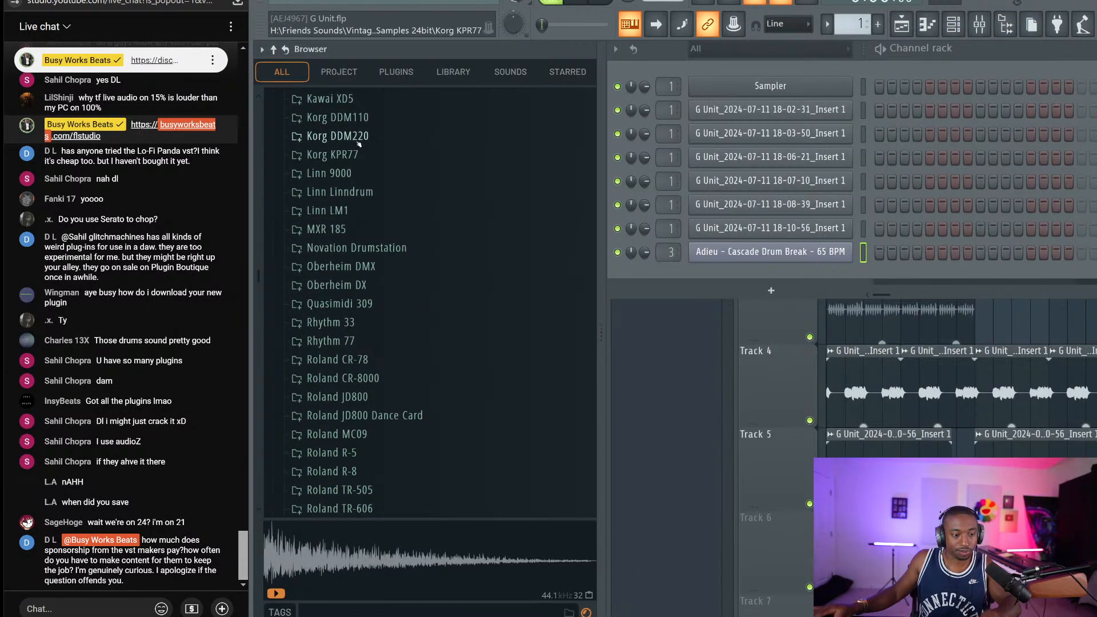
click(273, 49)
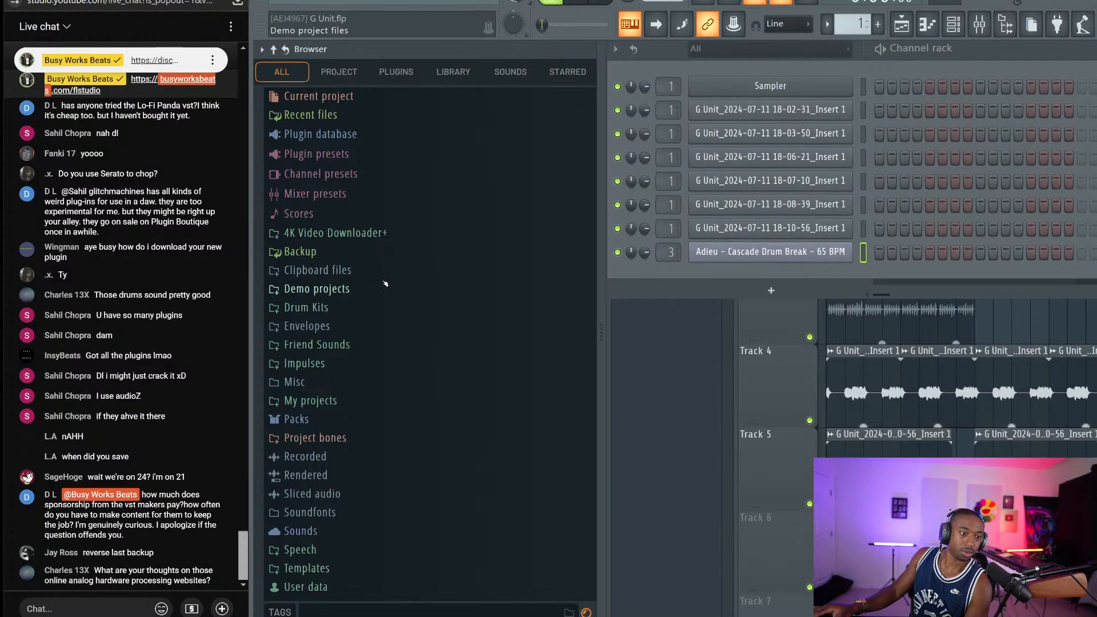
click(344, 344)
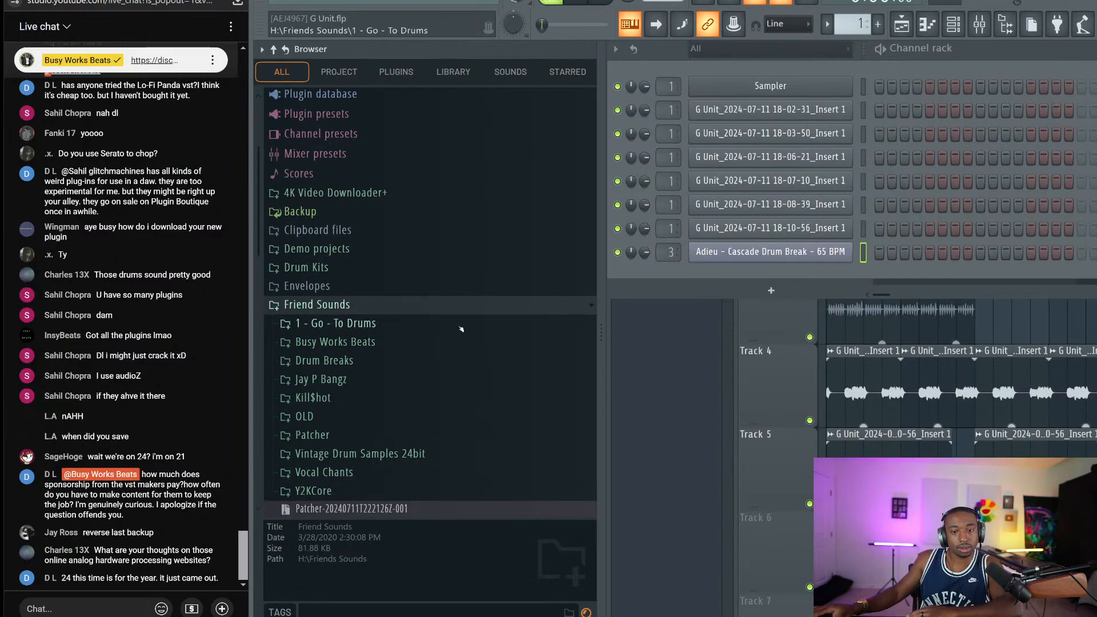
click(326, 361)
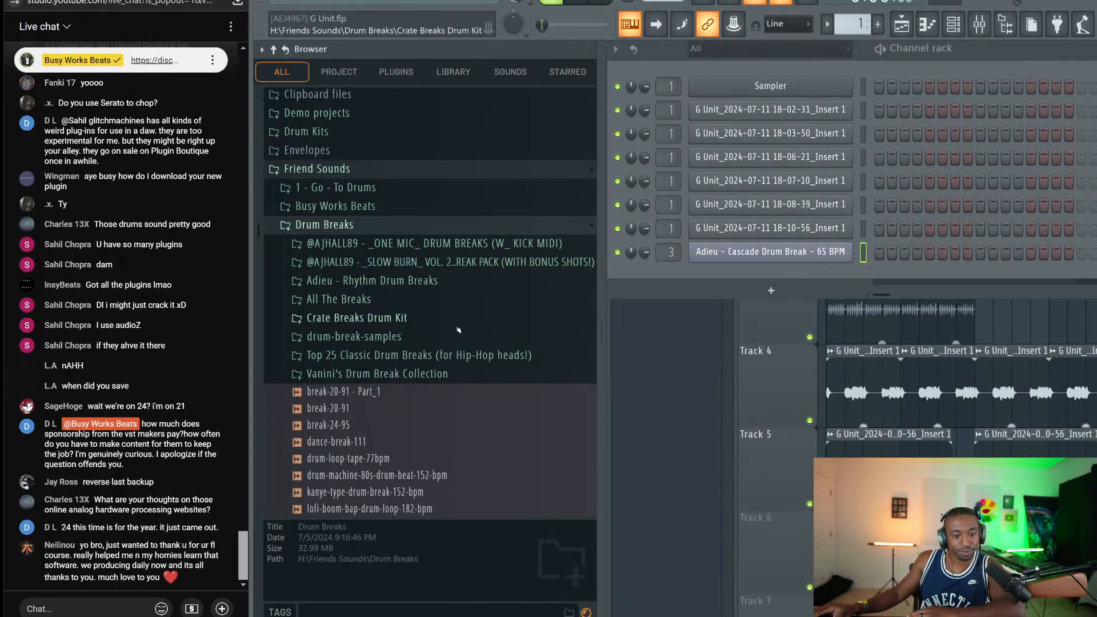
scroll(437, 295, down, 2)
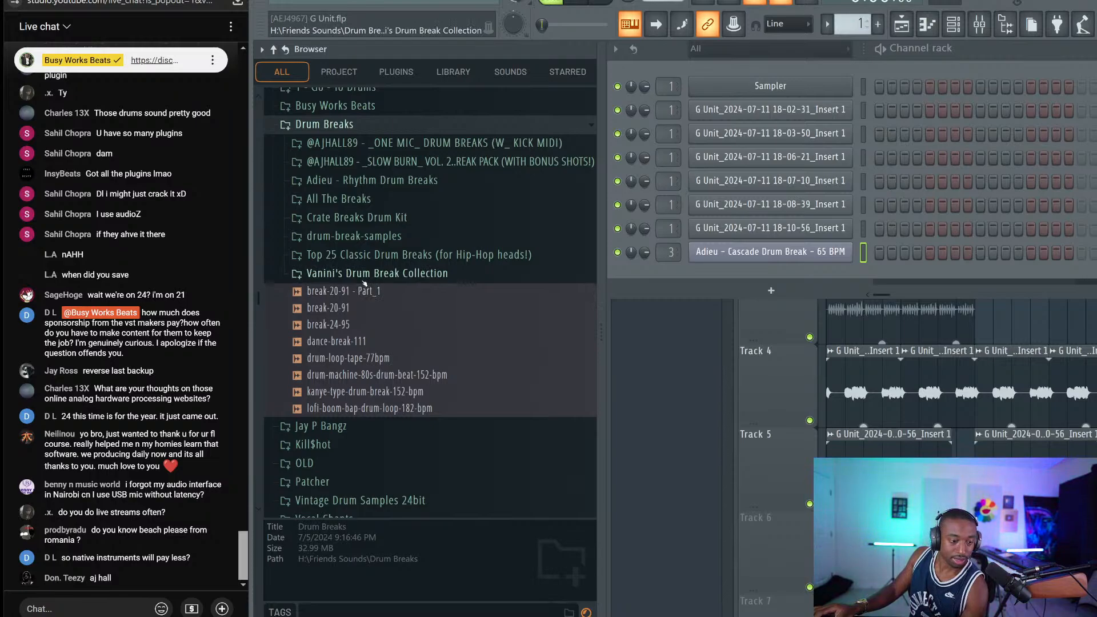
Preview one mic BREAKS! loops (ELLIS_80_BPM, DROUGHT_76_BPM, AY_ZONE, BING_BING, BINGSTEEN), then collapse the pack
click(365, 143)
click(343, 162)
click(383, 248)
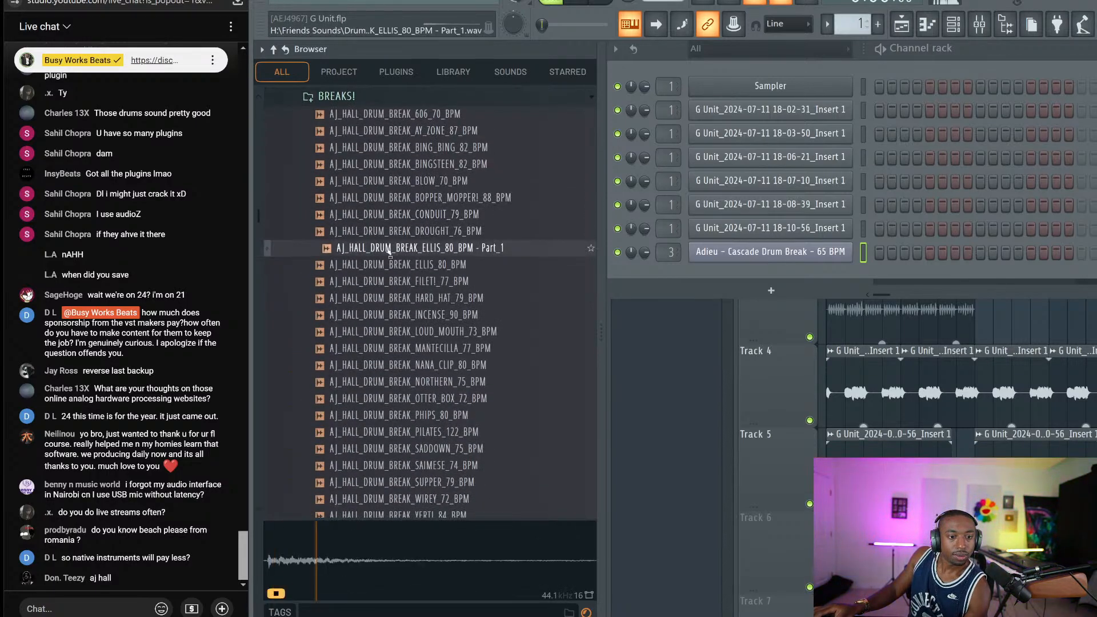
click(383, 230)
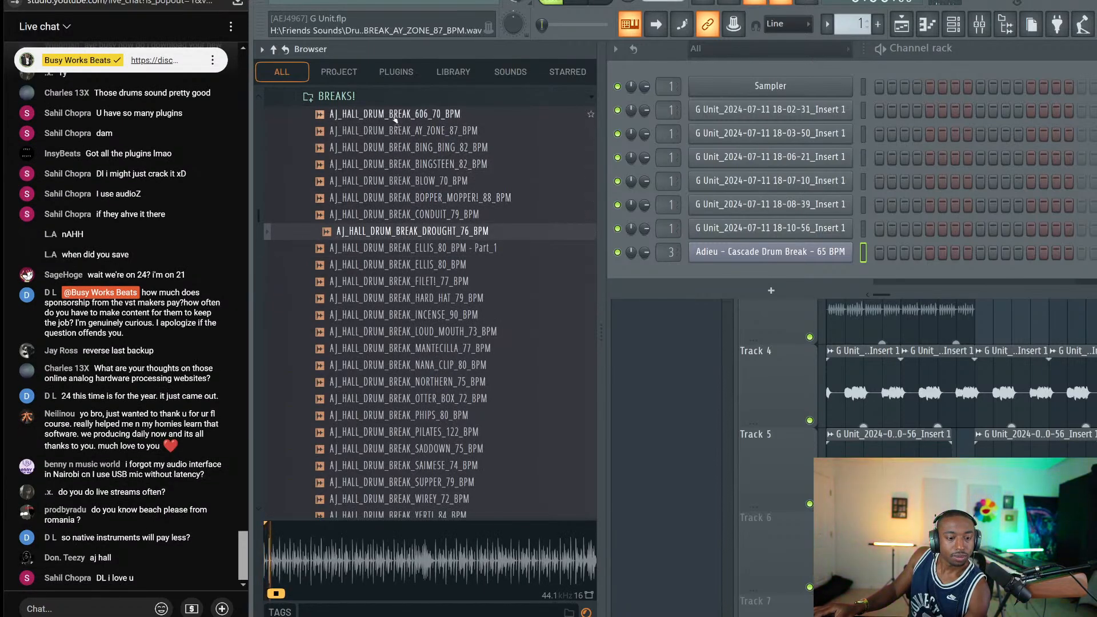
click(375, 130)
click(395, 147)
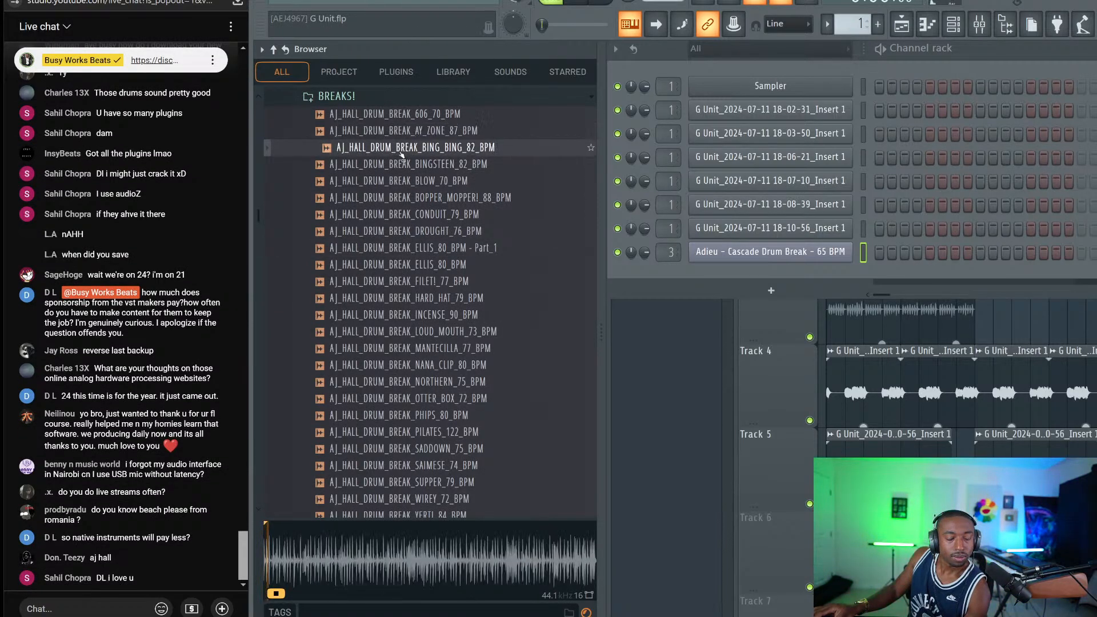
click(405, 165)
scroll(406, 165, up, 4)
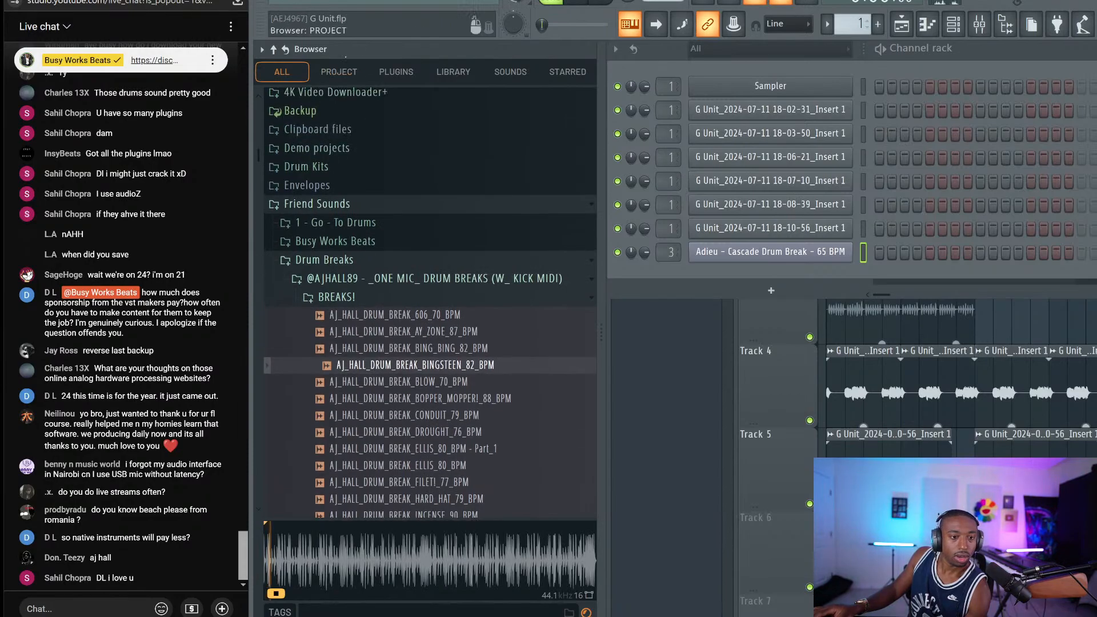
click(350, 280)
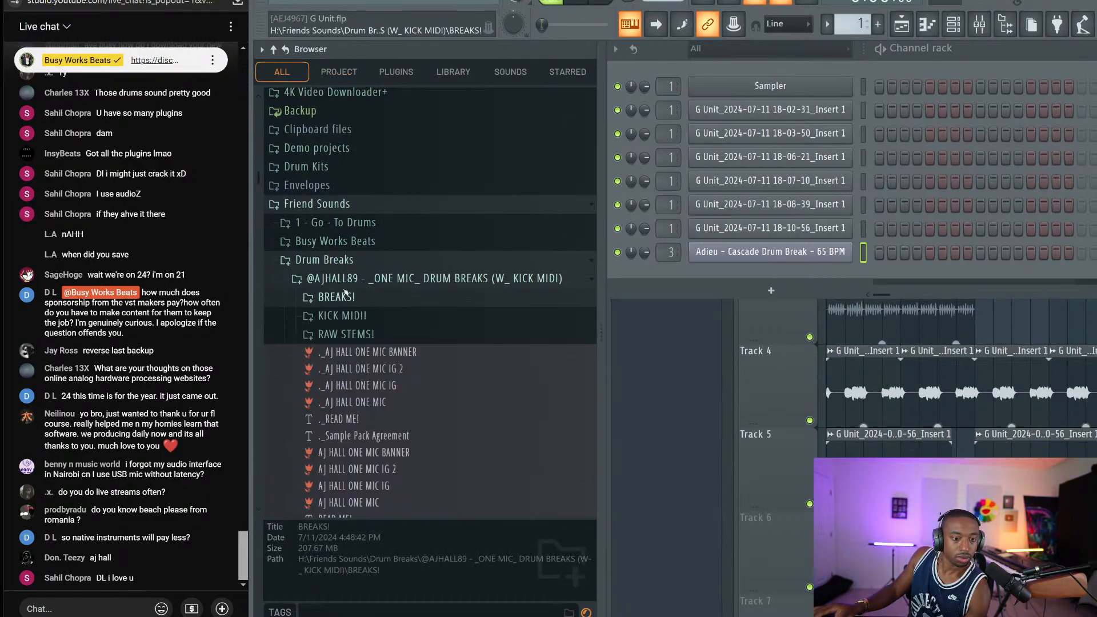
click(351, 280)
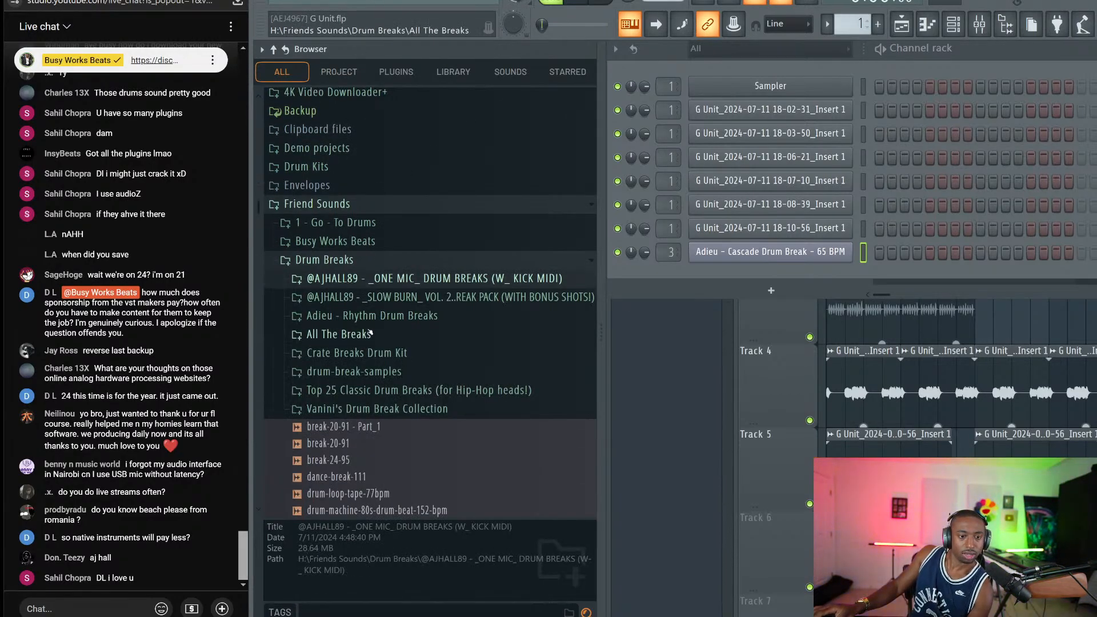
Open Adieu - Rhythm Drum Breaks and preview Cascade, Vestige, Vortex and Ripple breaks
click(366, 316)
click(343, 335)
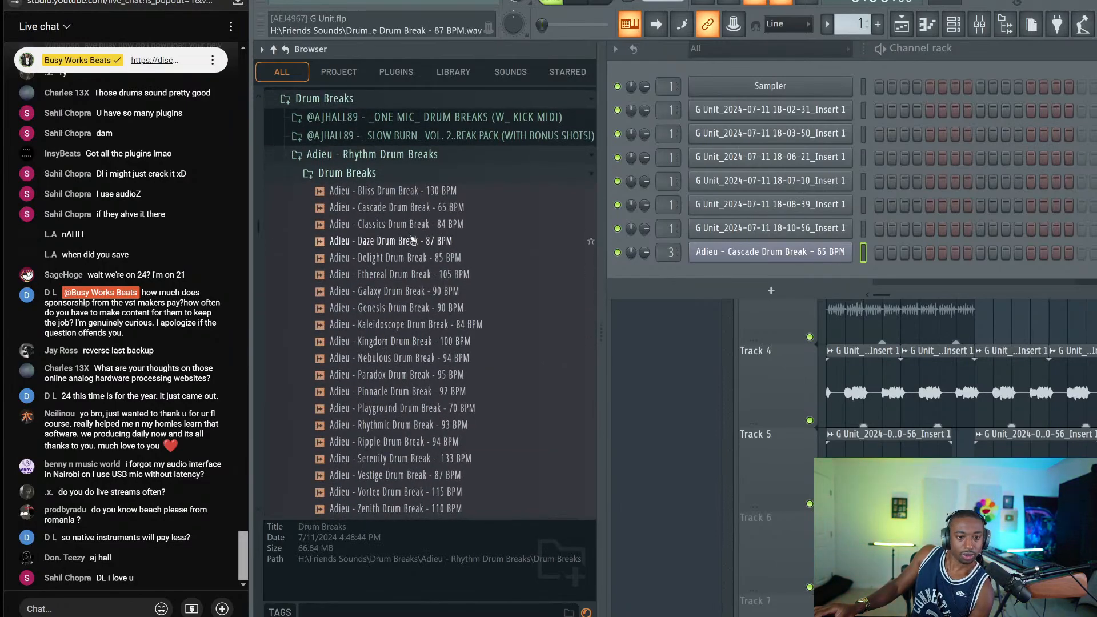
key(Down)
key(Down)
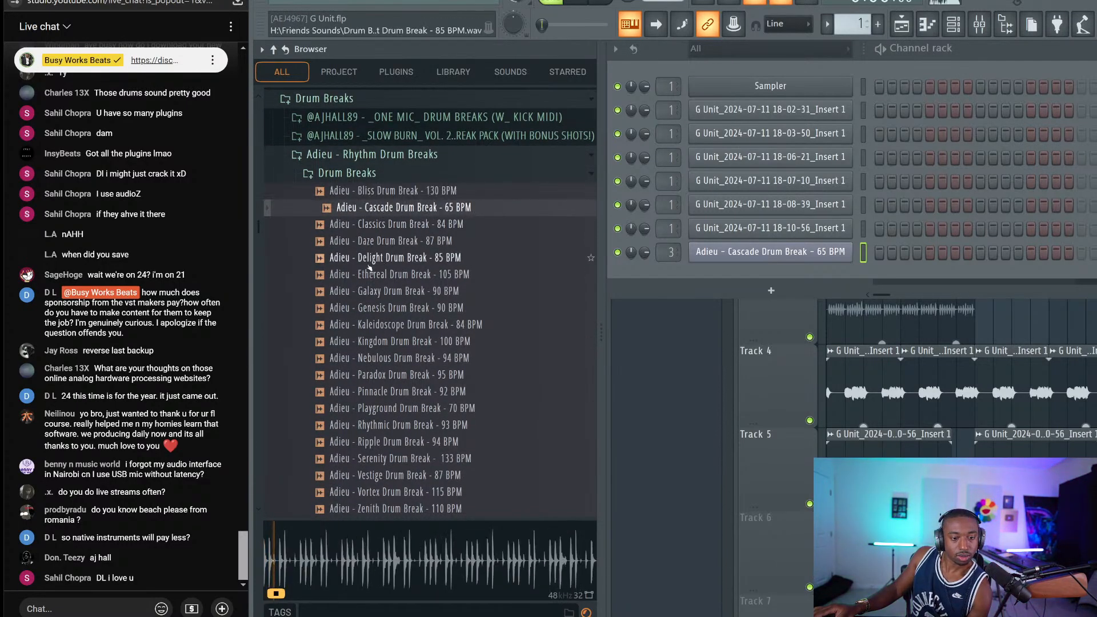
scroll(370, 267, down, 6)
click(406, 174)
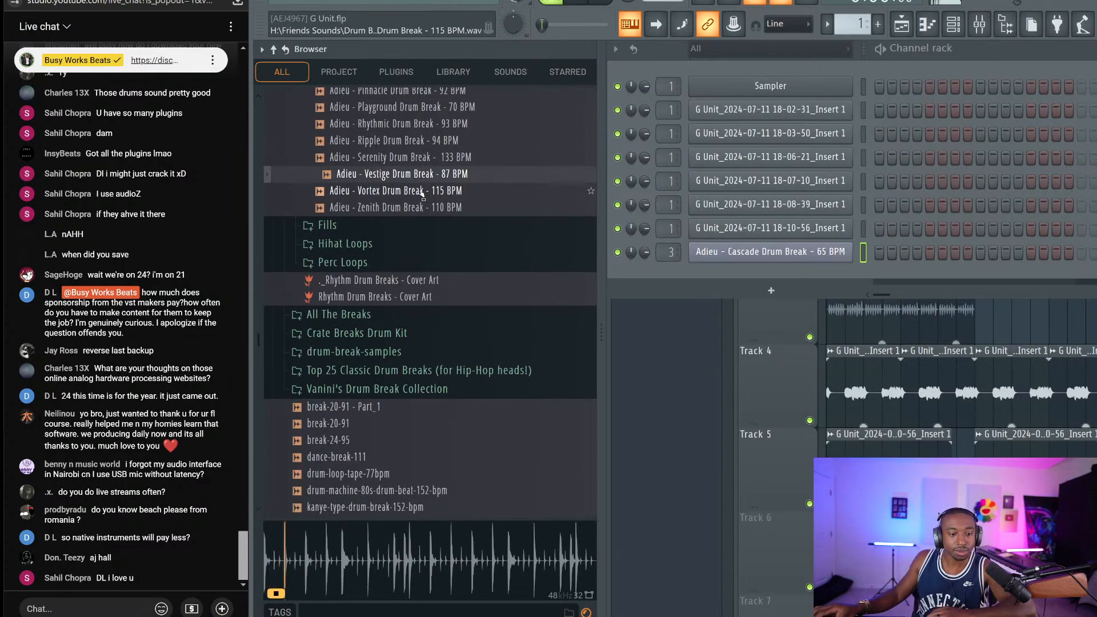
scroll(423, 194, up, 2)
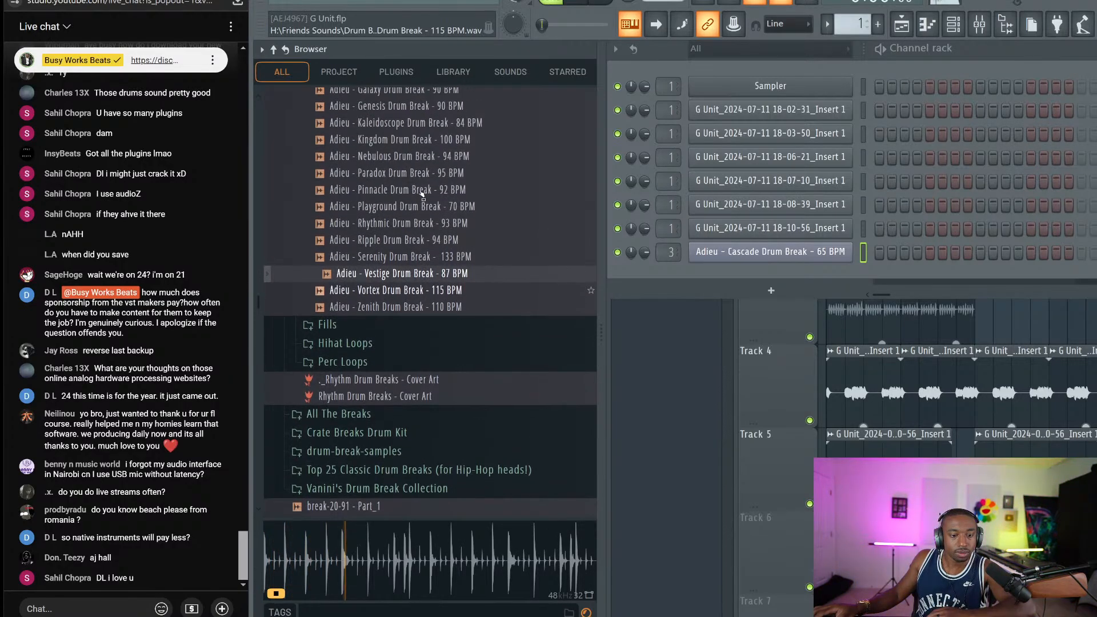
key(Down)
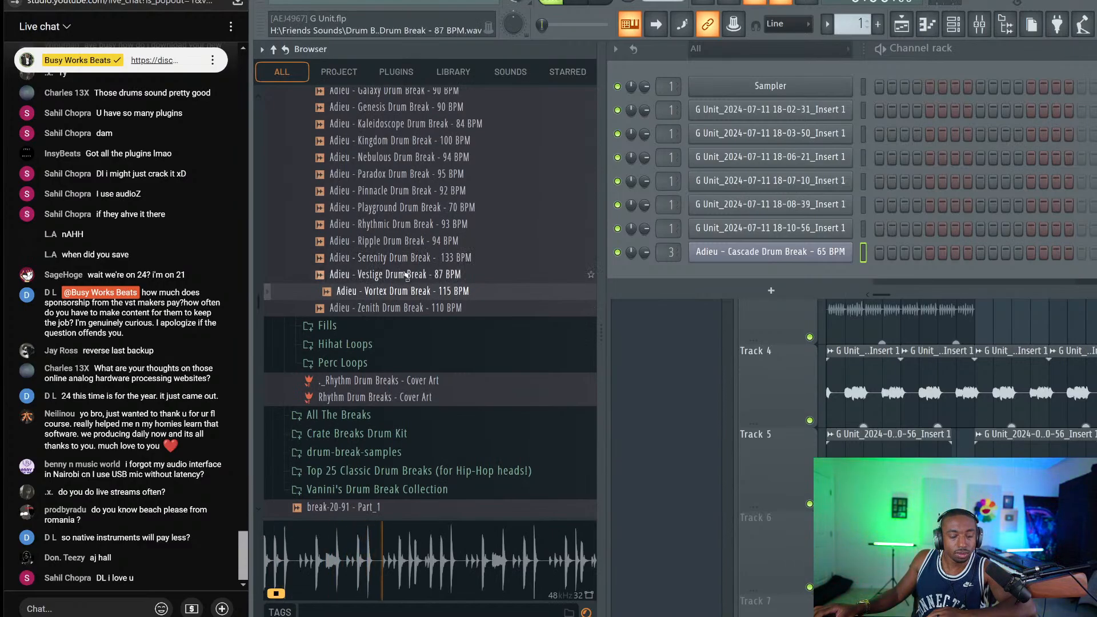
click(381, 241)
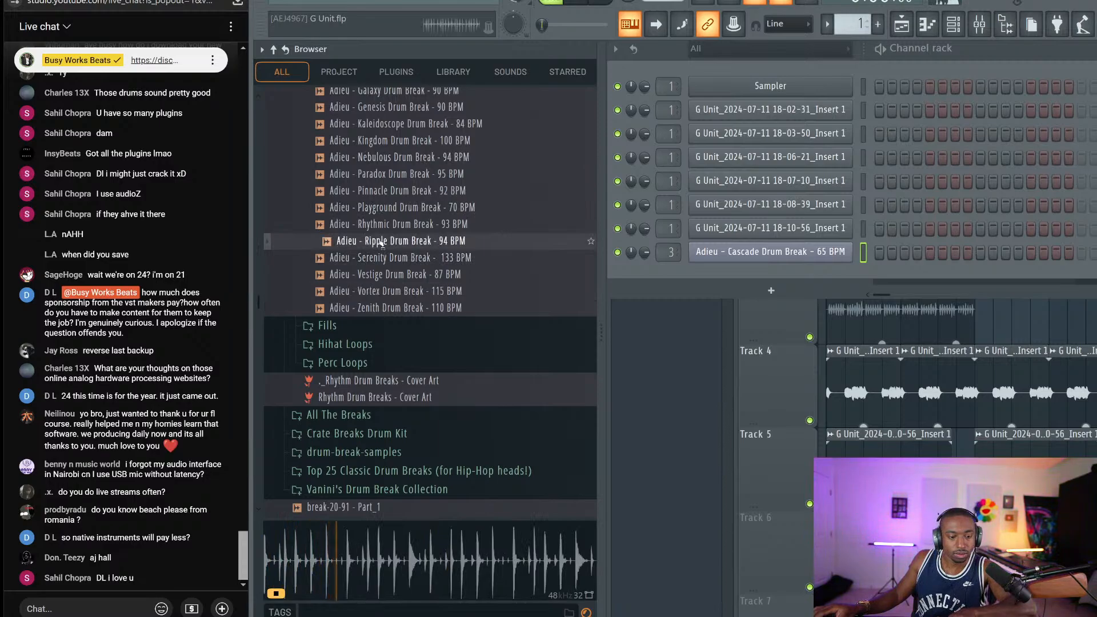
Preview Rhythmic, Playground, Pinnacle, Paradox, Nebulous and Kingdom breaks, ending on Paradox - 95 BPM
key(Up)
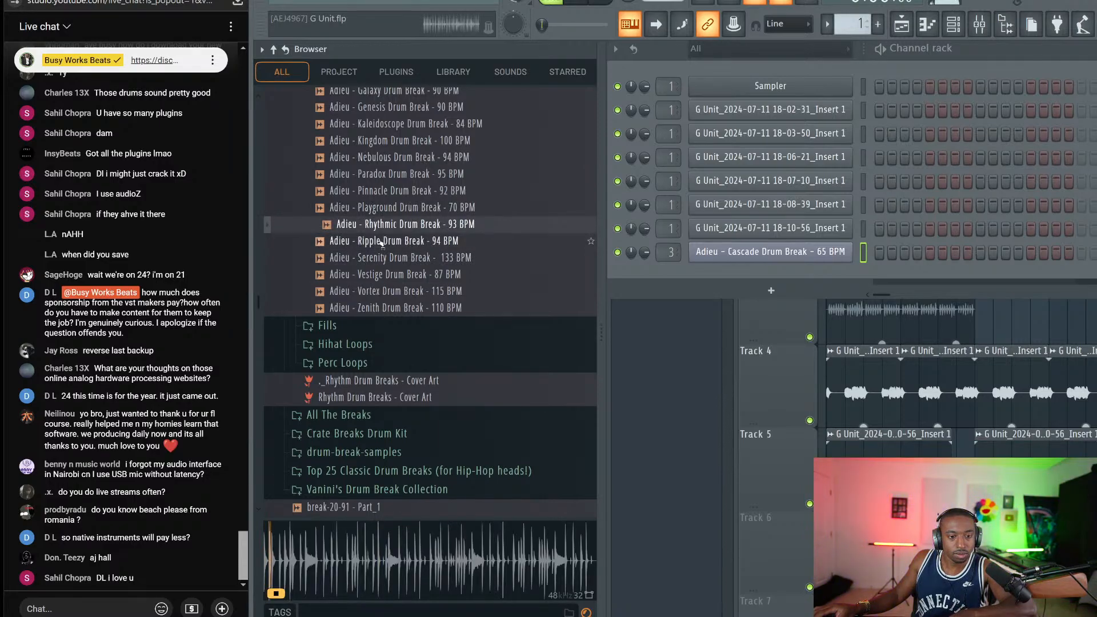
key(Up)
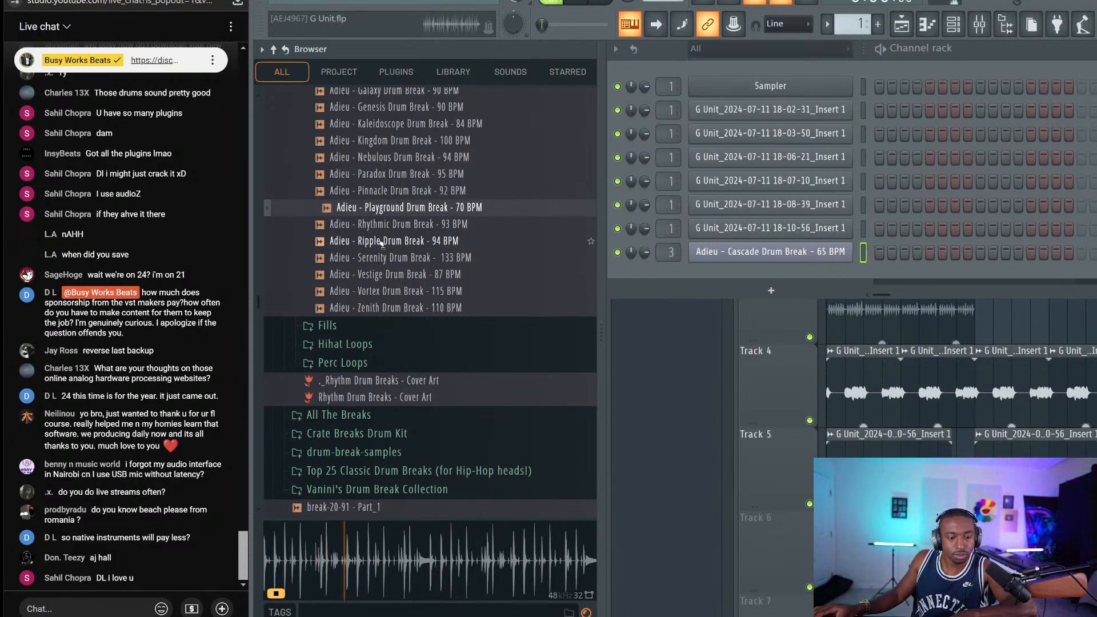
key(Up)
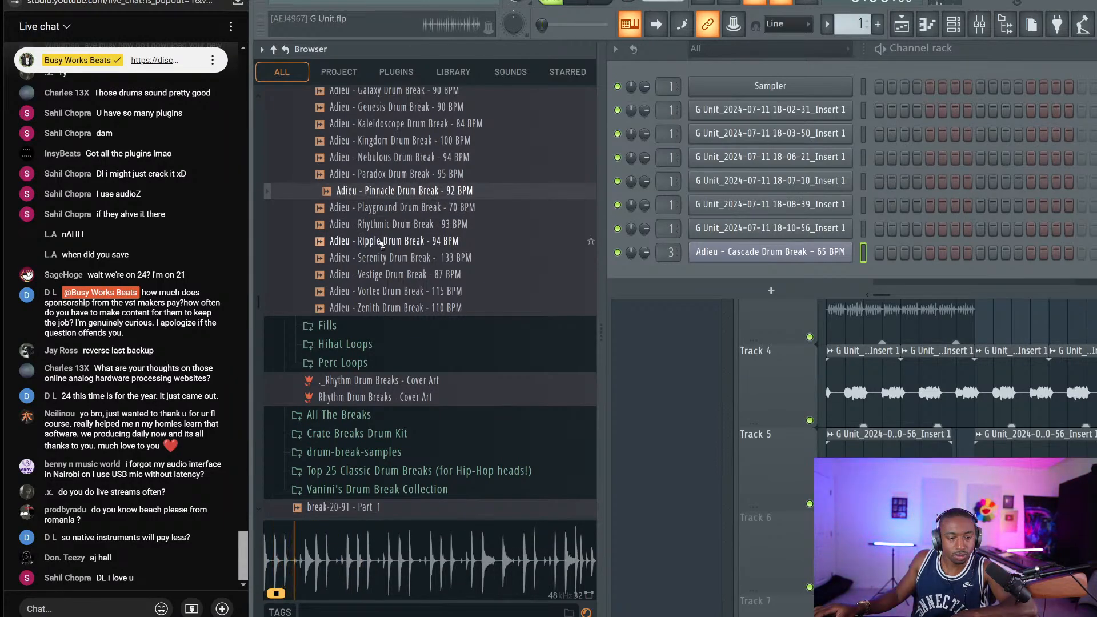
key(Up)
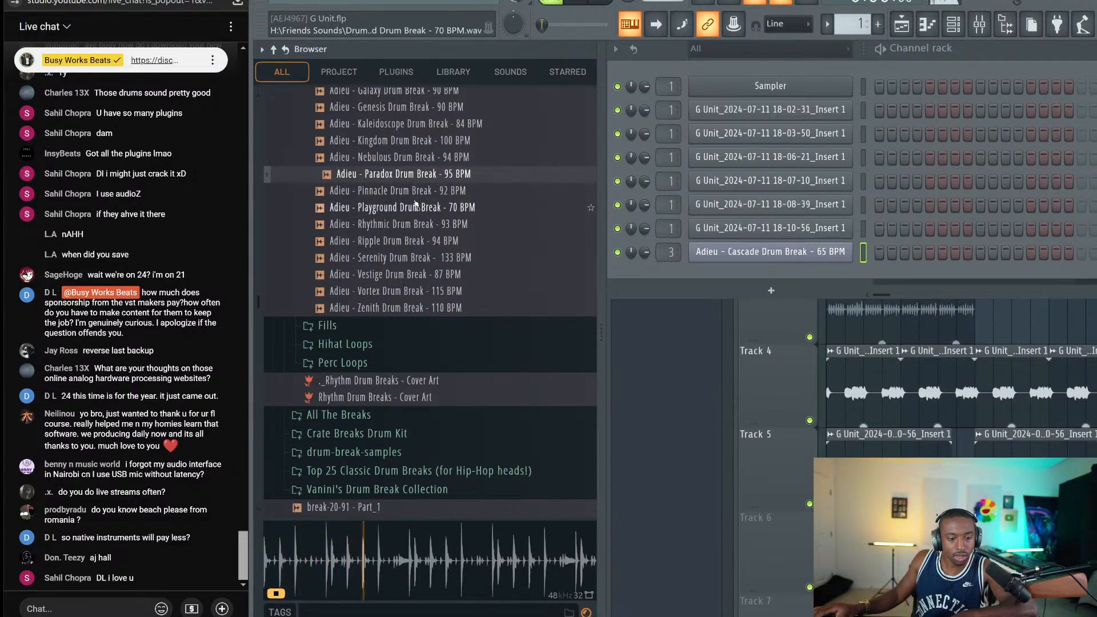
click(417, 166)
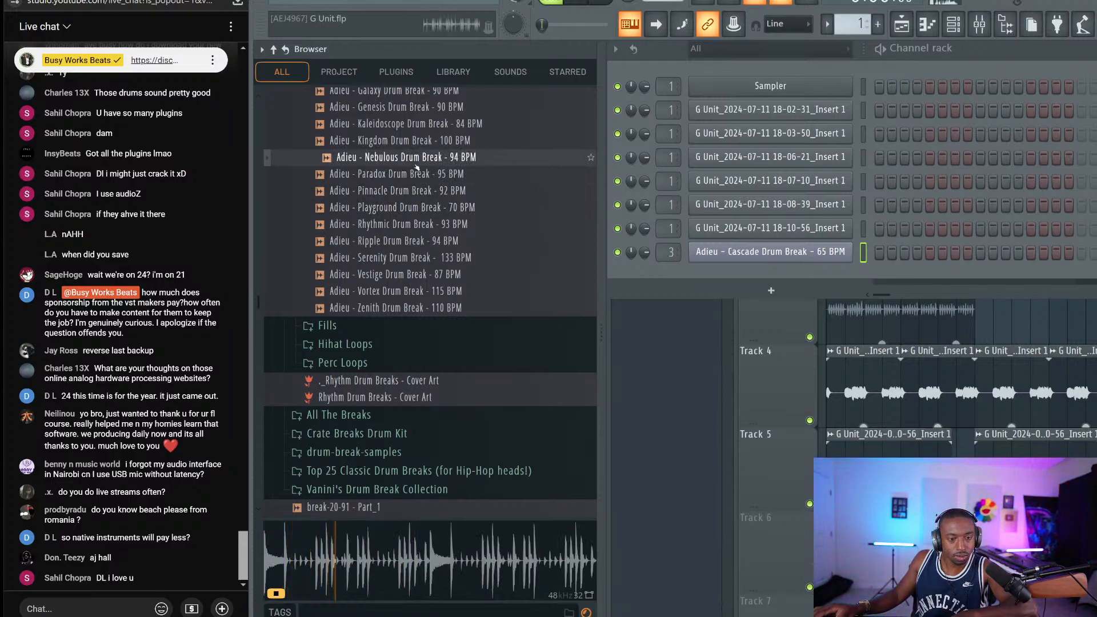
click(417, 140)
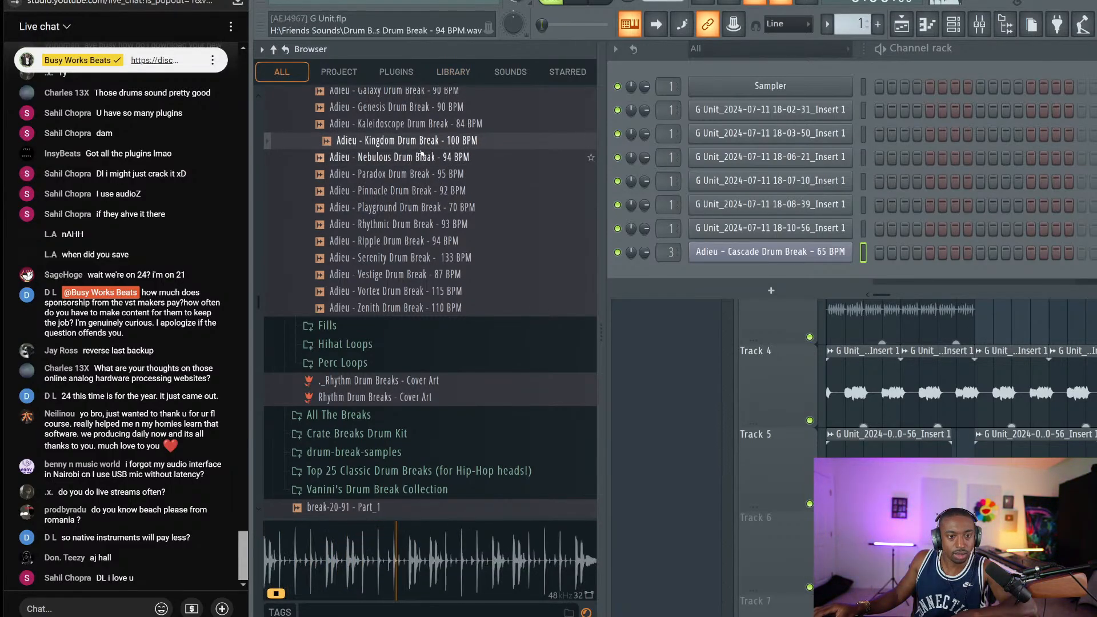
click(418, 174)
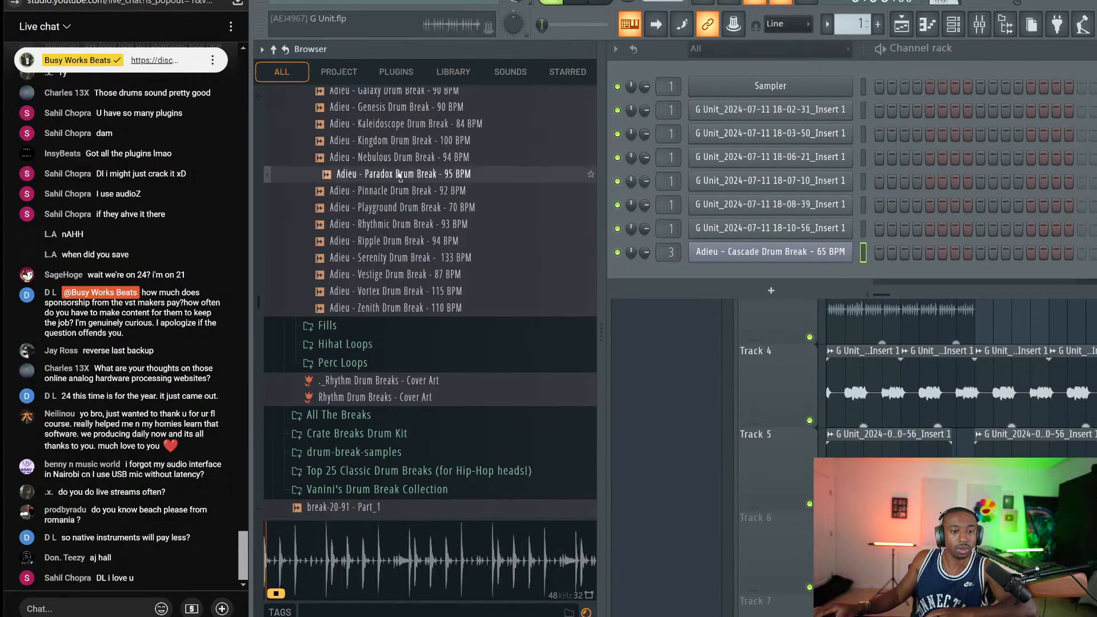
Load Paradox Drum Break into a new Slicex channel and close the slicer
right_click(417, 174)
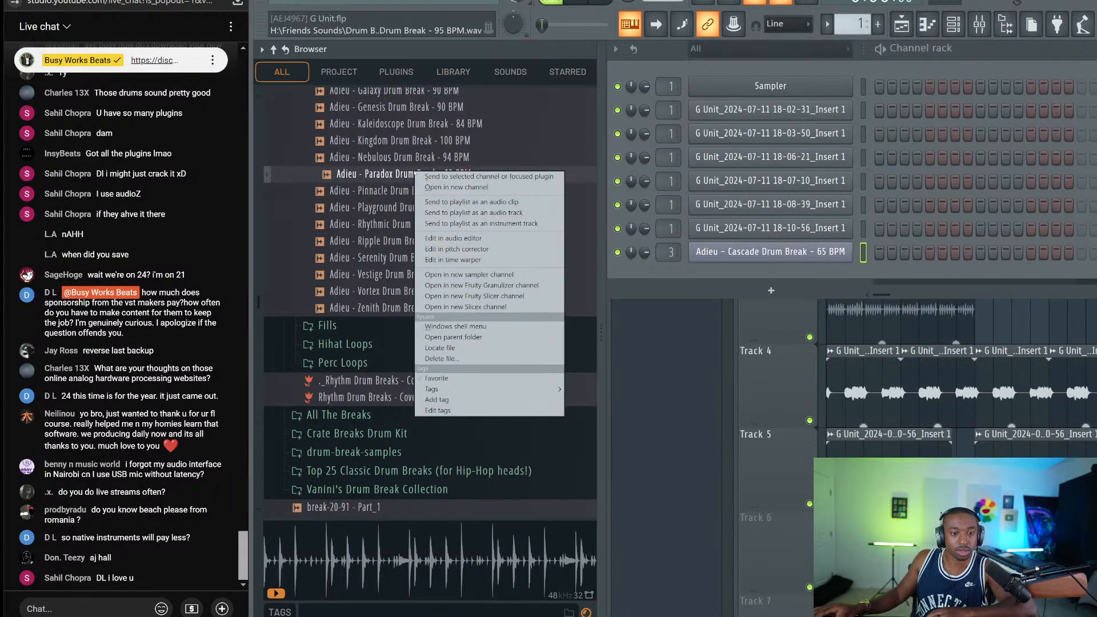
click(481, 307)
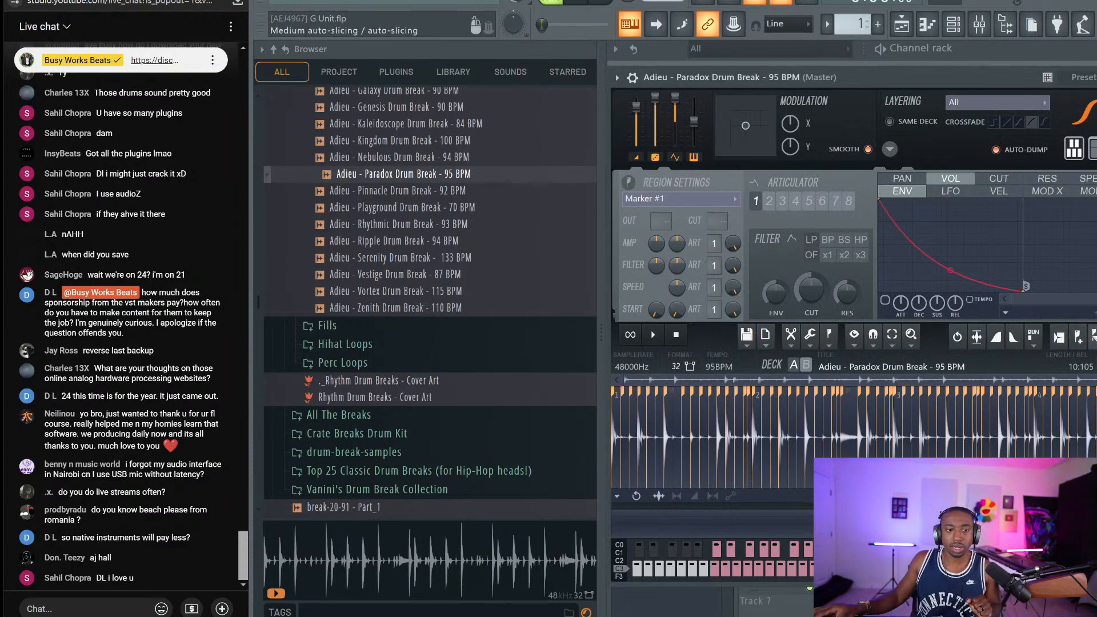
key(Escape)
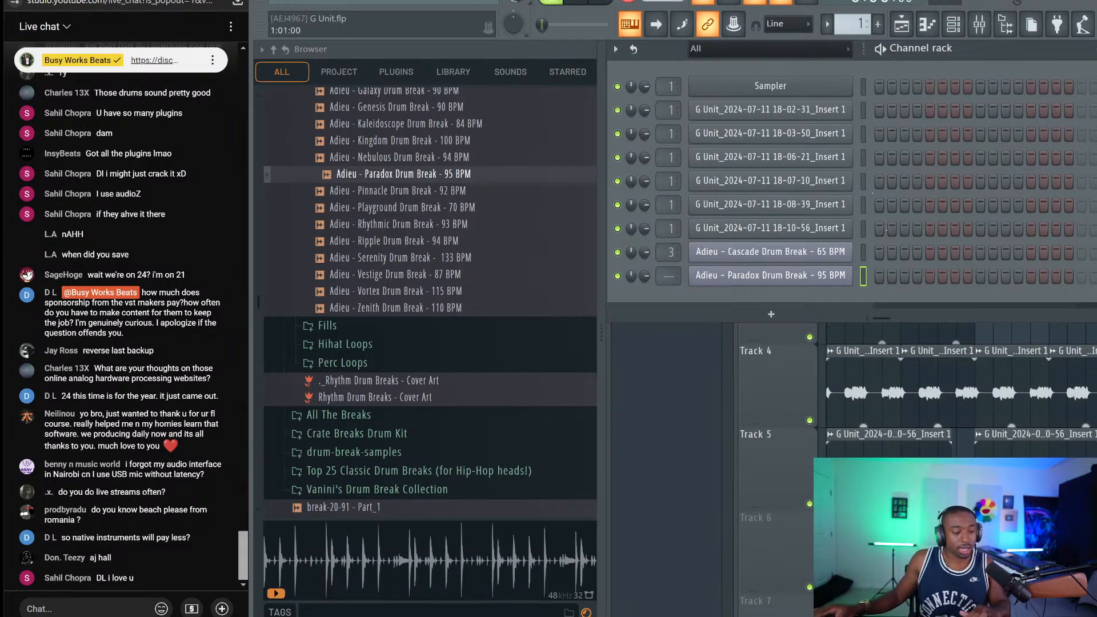
Record a slice pattern into Pattern 1 and open the Paradox channel's piano roll
key(F6)
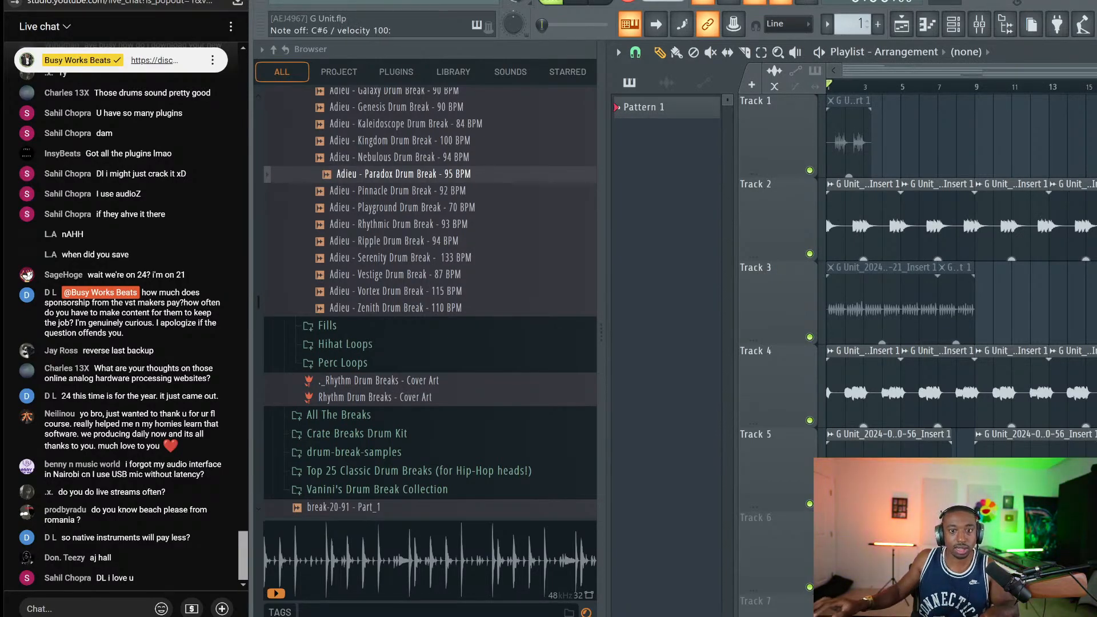
key(space)
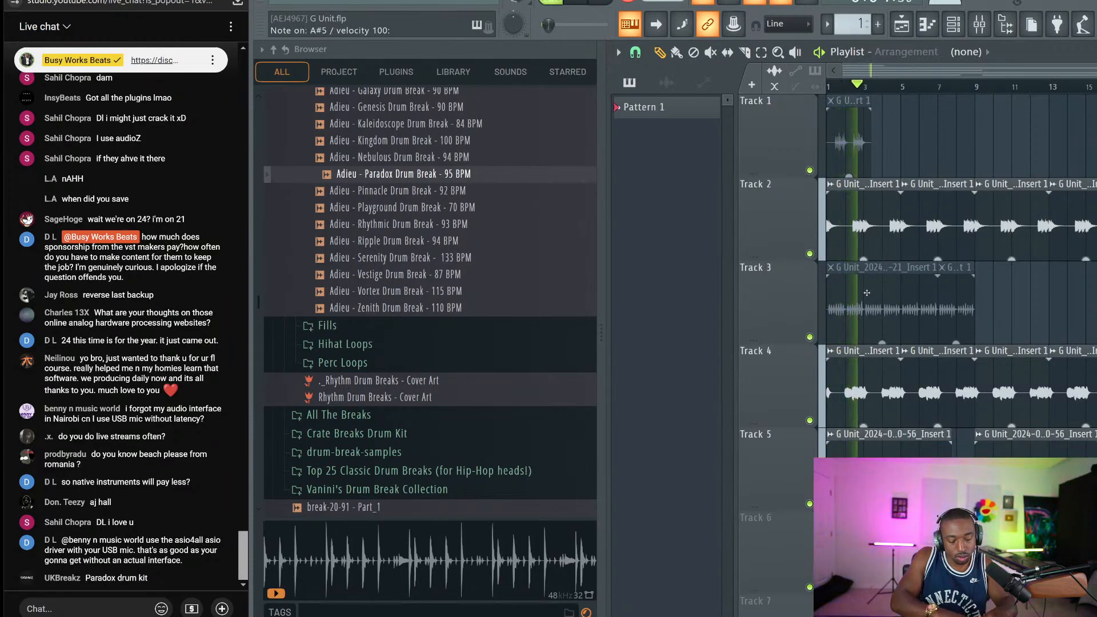
key(space)
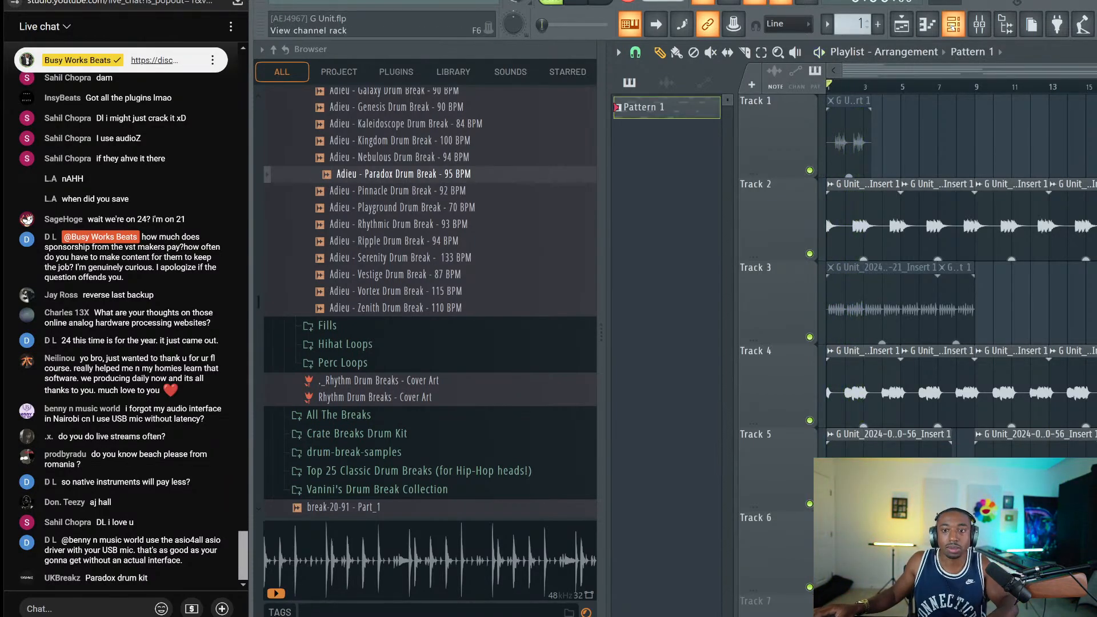
key(F6)
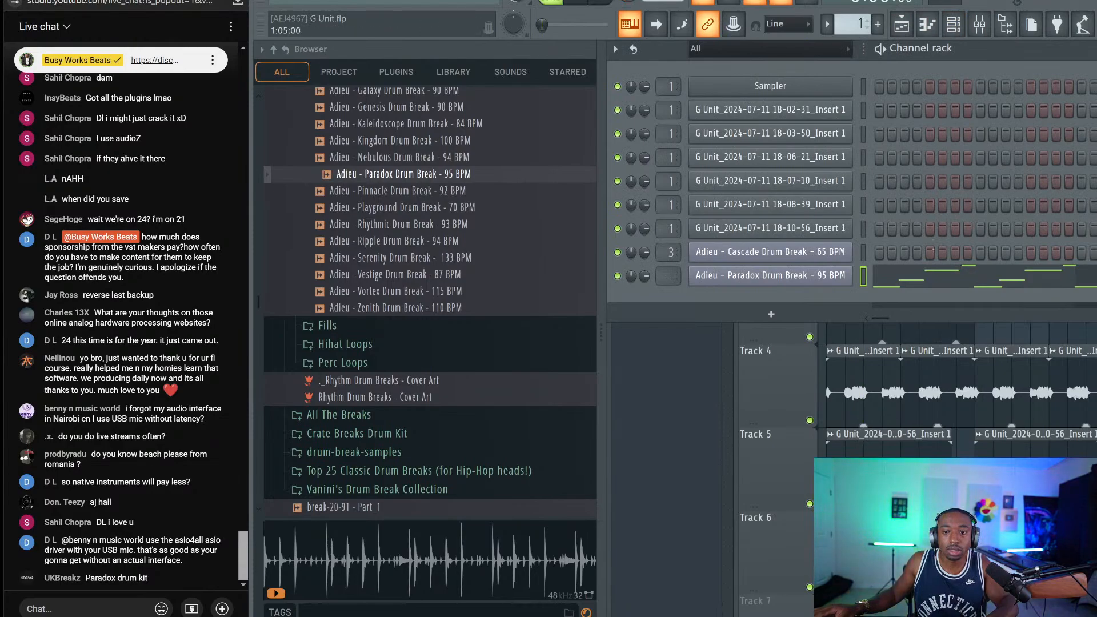
click(940, 280)
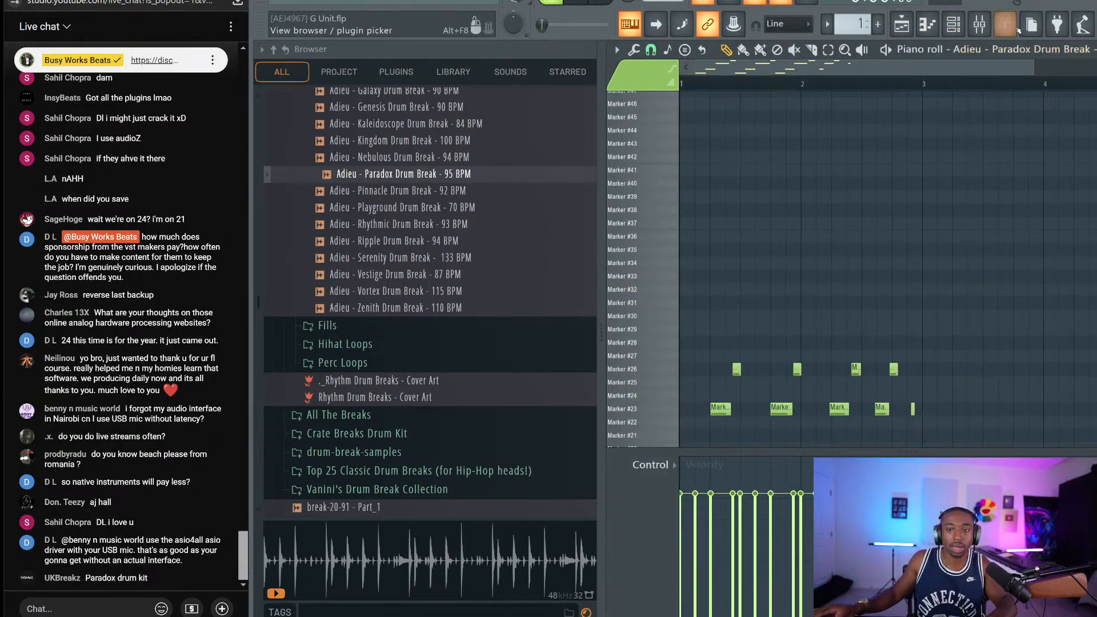
Hide the browser and play back the recorded Paradox slice pattern
click(1006, 24)
scroll(661, 181, down, 5)
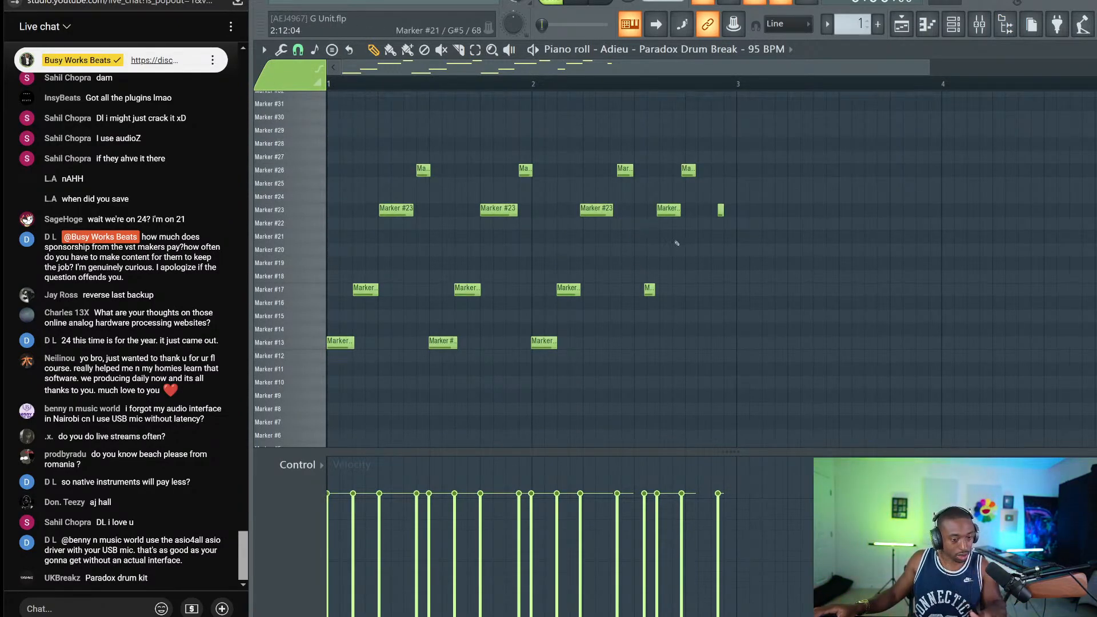
key(space)
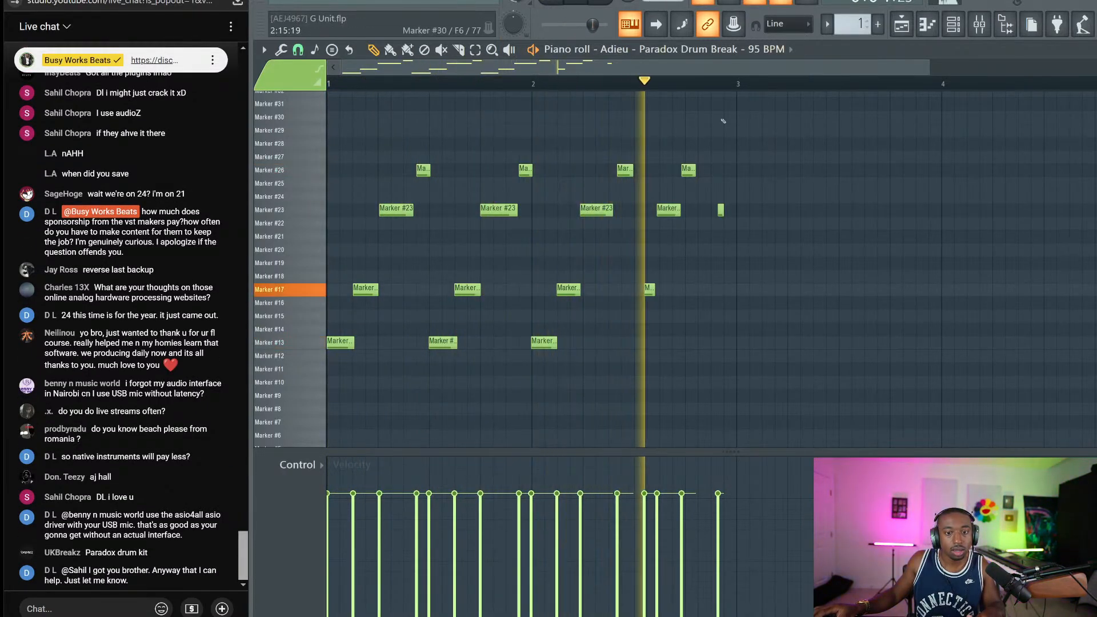
key(space)
key(space)
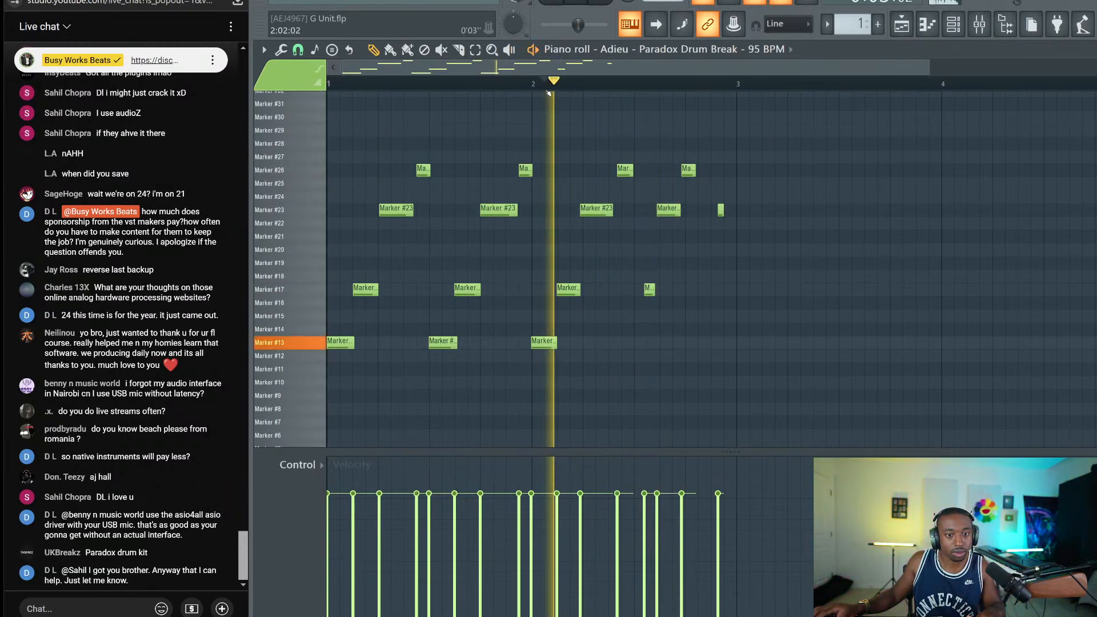
key(space)
scroll(657, 269, up, 2)
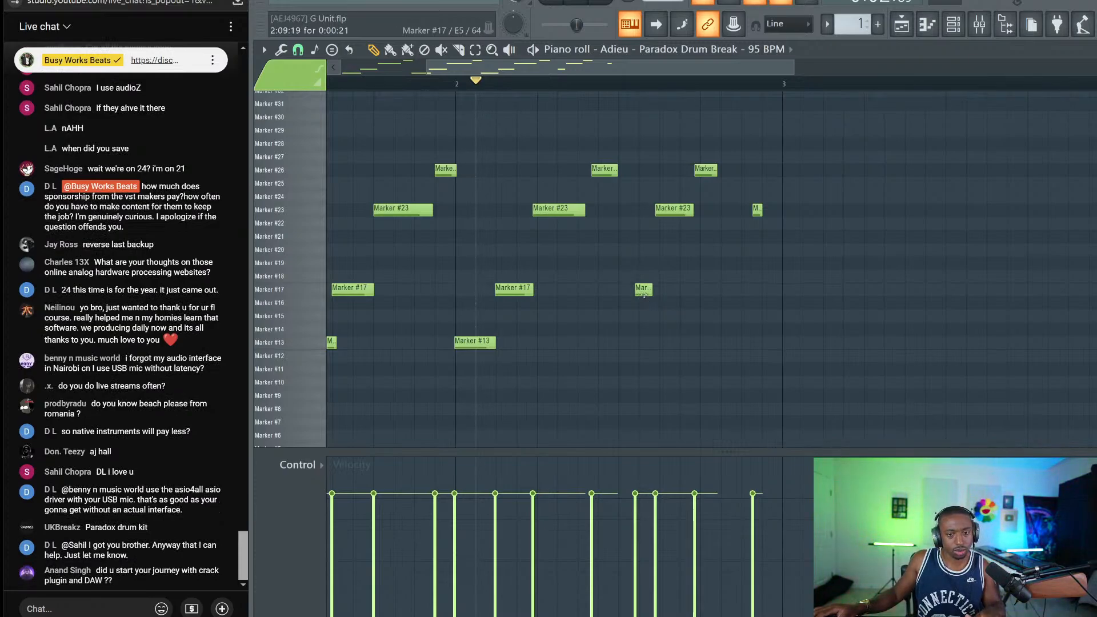
Nudge the short Marker #17 slice slightly earlier, save G Unit.flp, and reselect that note
drag(641, 290, 636, 290)
key(ctrl+s)
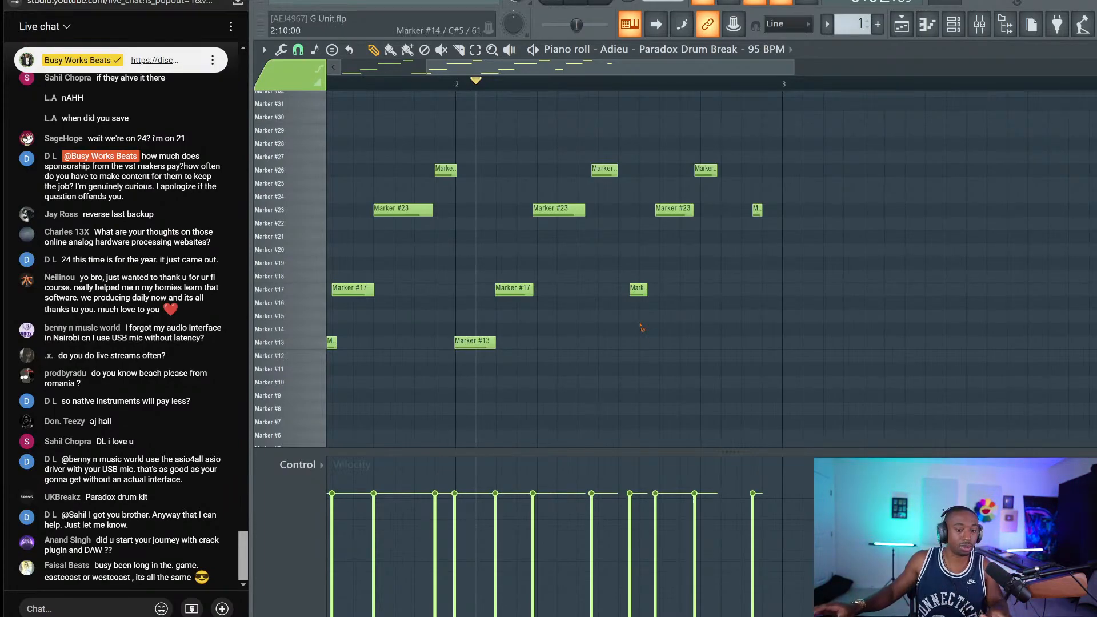
key(ctrl+s)
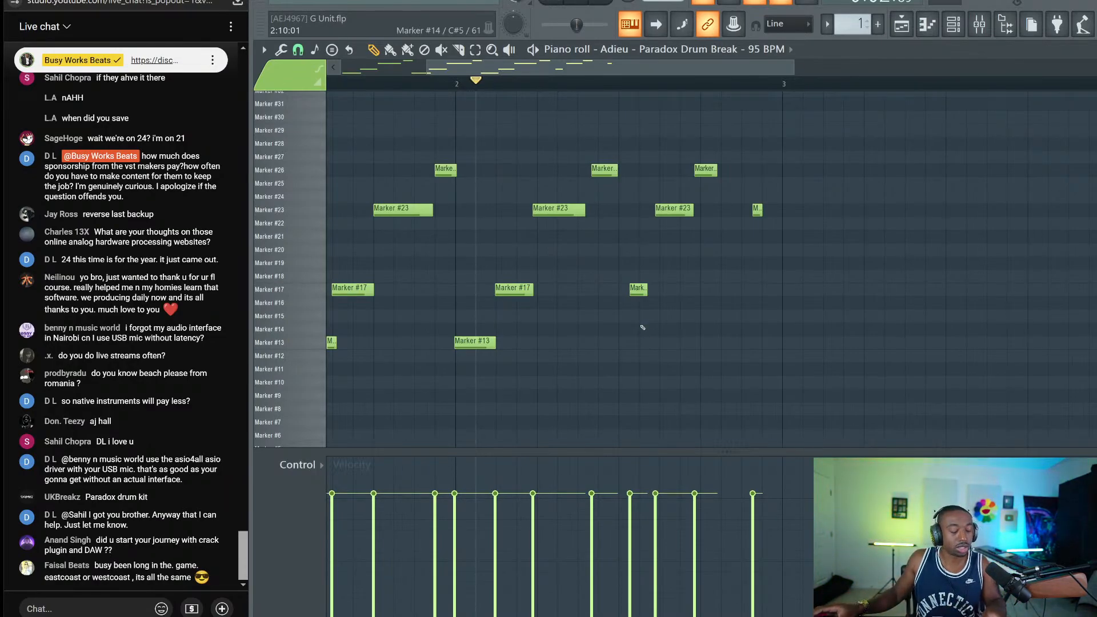
click(638, 288)
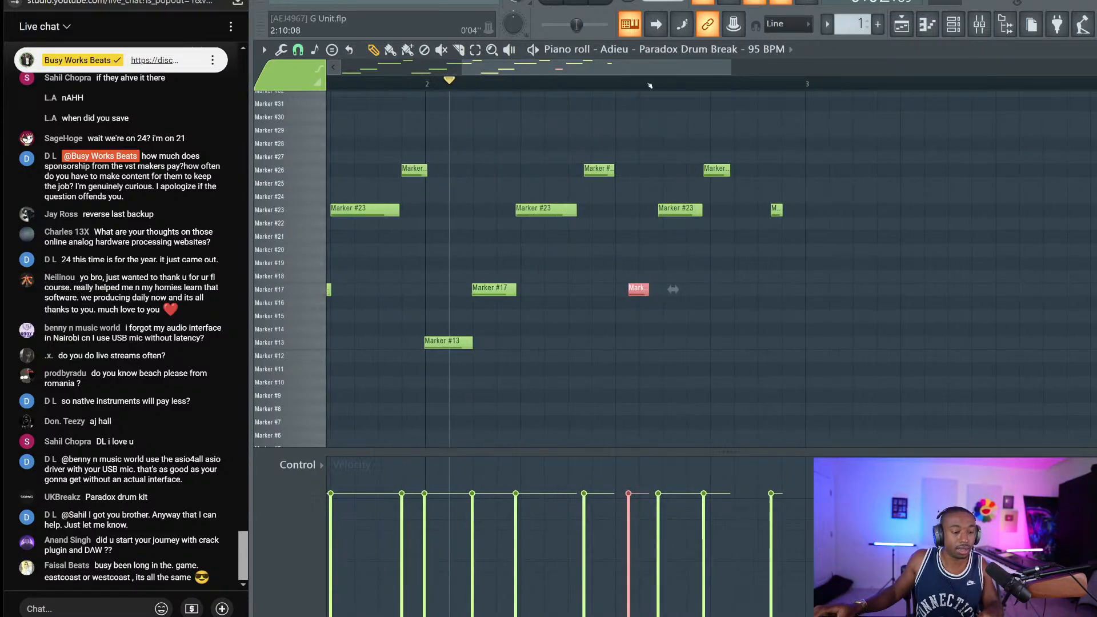
Deselect the Marker #17 note and save the G Unit project
scroll(650, 86, up, 1)
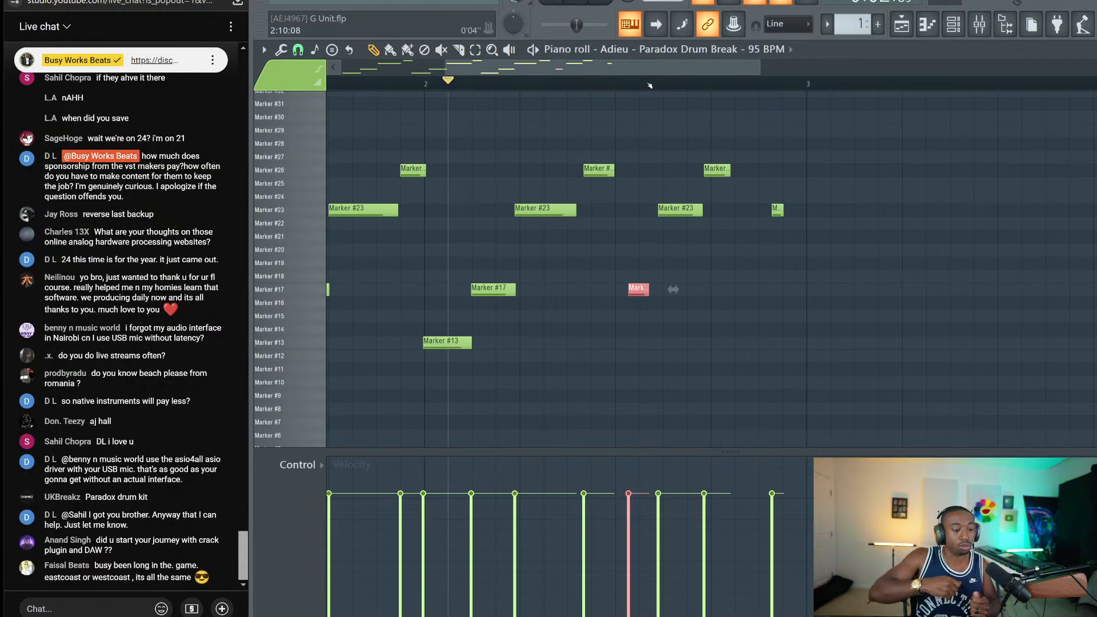
scroll(650, 86, down, 1)
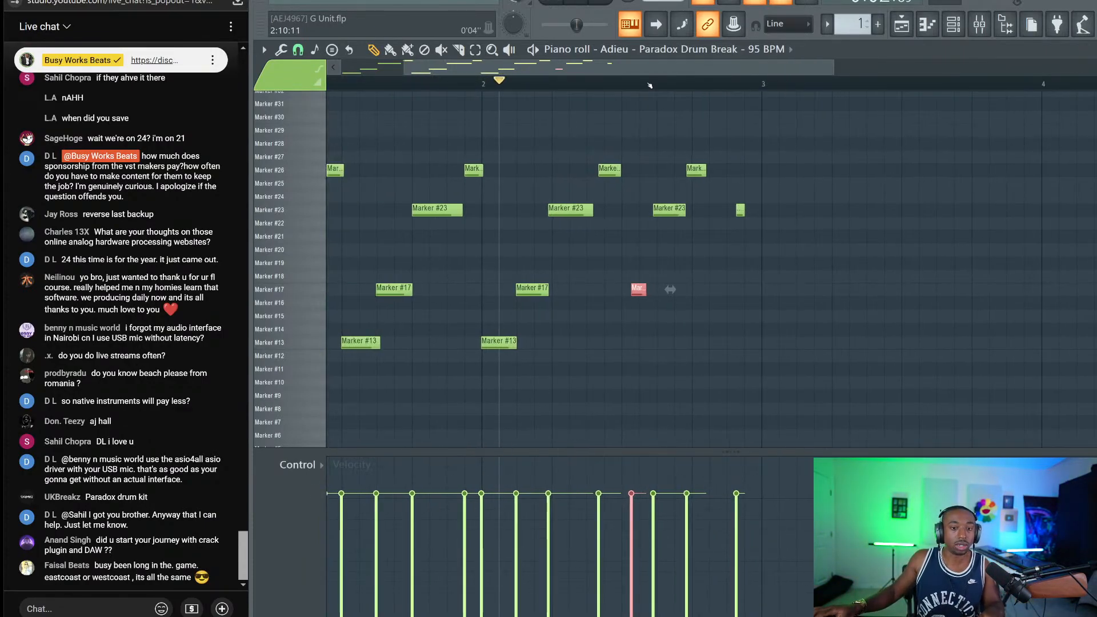
scroll(657, 103, up, 1)
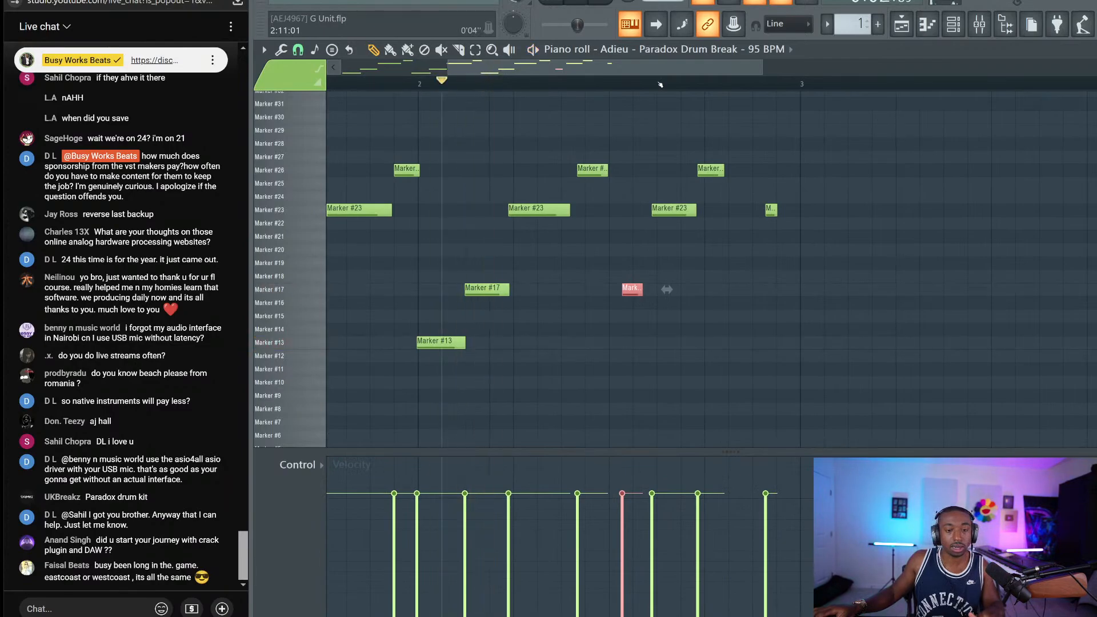
key(ctrl+d)
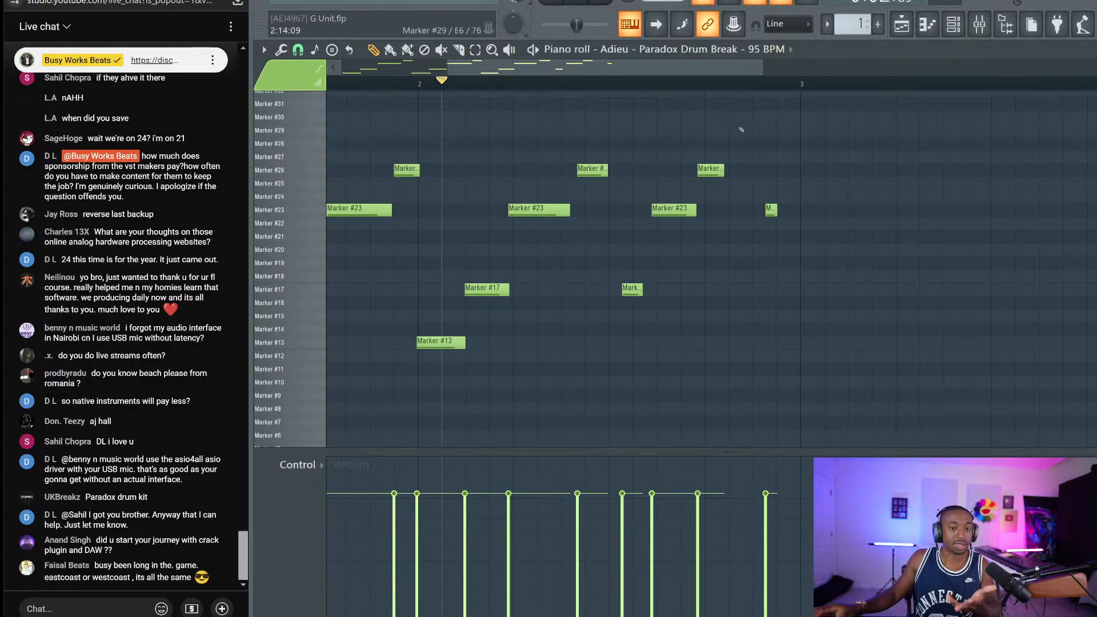
key(ctrl+s)
Play the pattern, move the short slice down to Marker #16, and switch to OBS Studio
key(space)
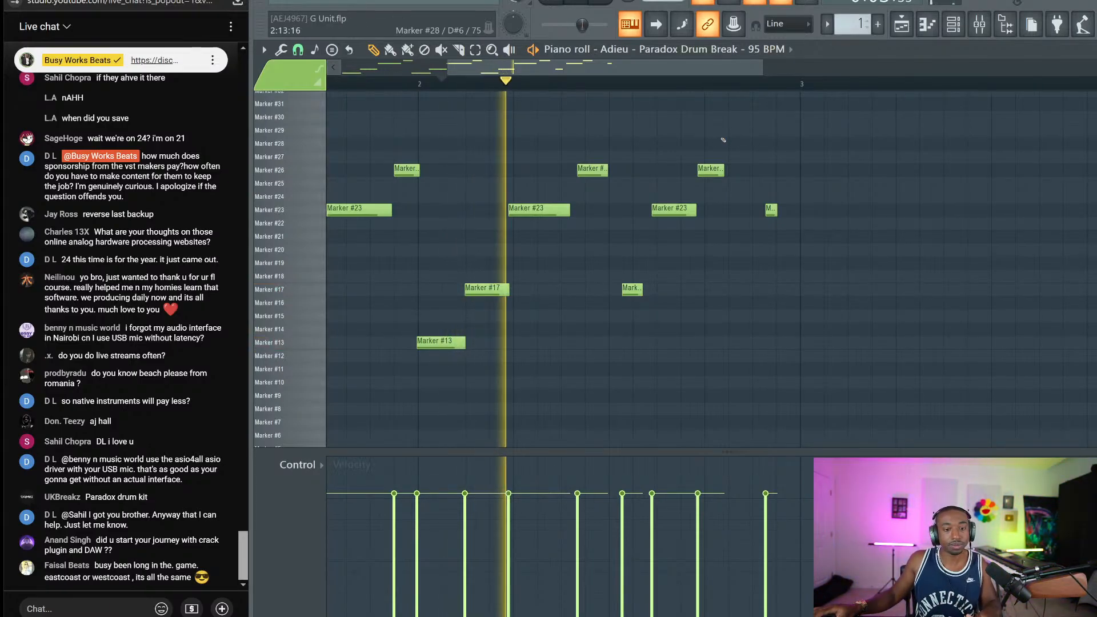
key(space)
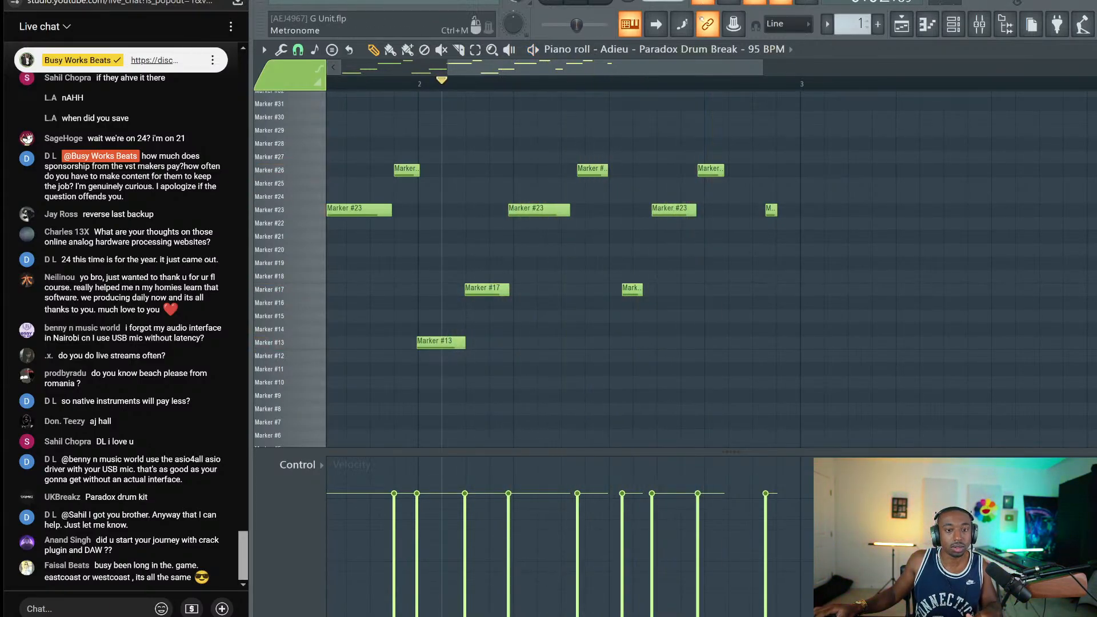
drag(634, 290, 635, 303)
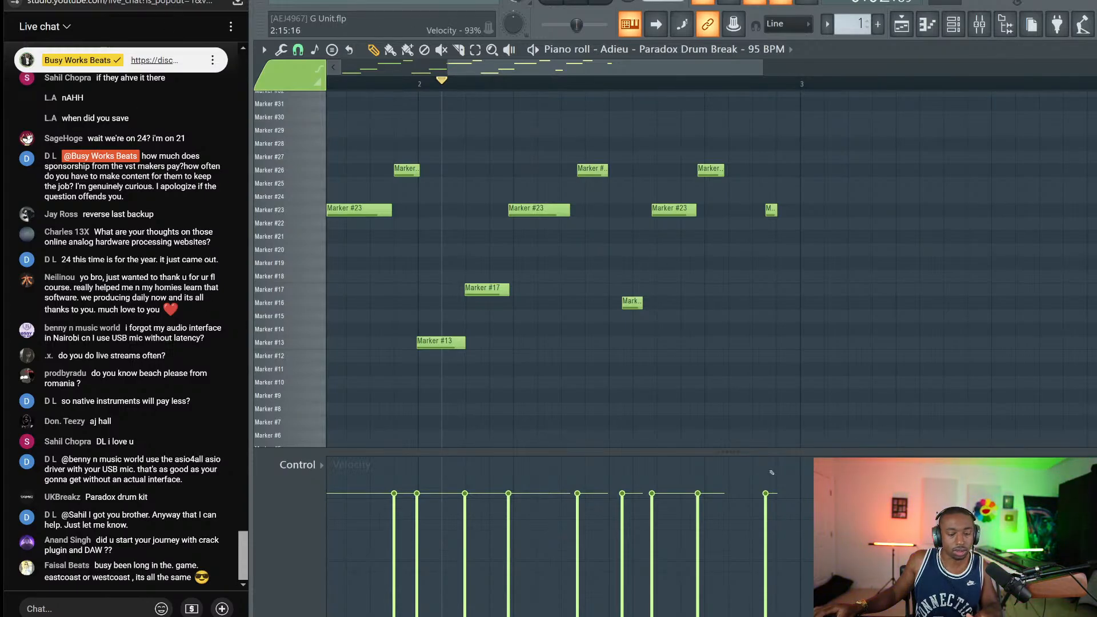
key(alt+Tab)
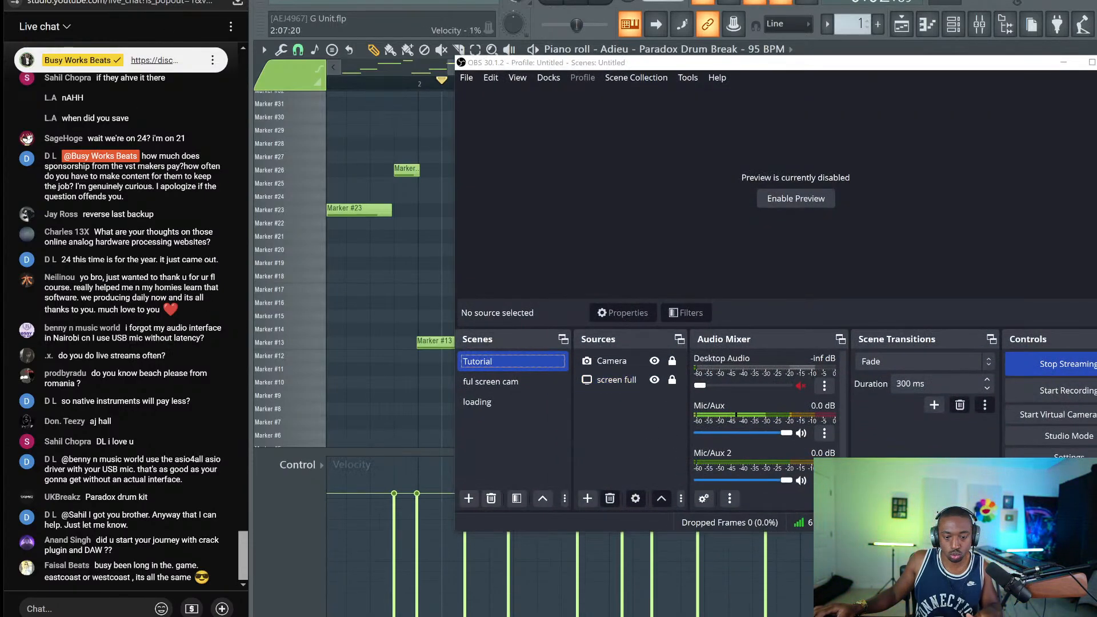
Switch from OBS back to the YouTube Studio live-stream analytics page showing 102 concurrent viewers
key(alt+Tab)
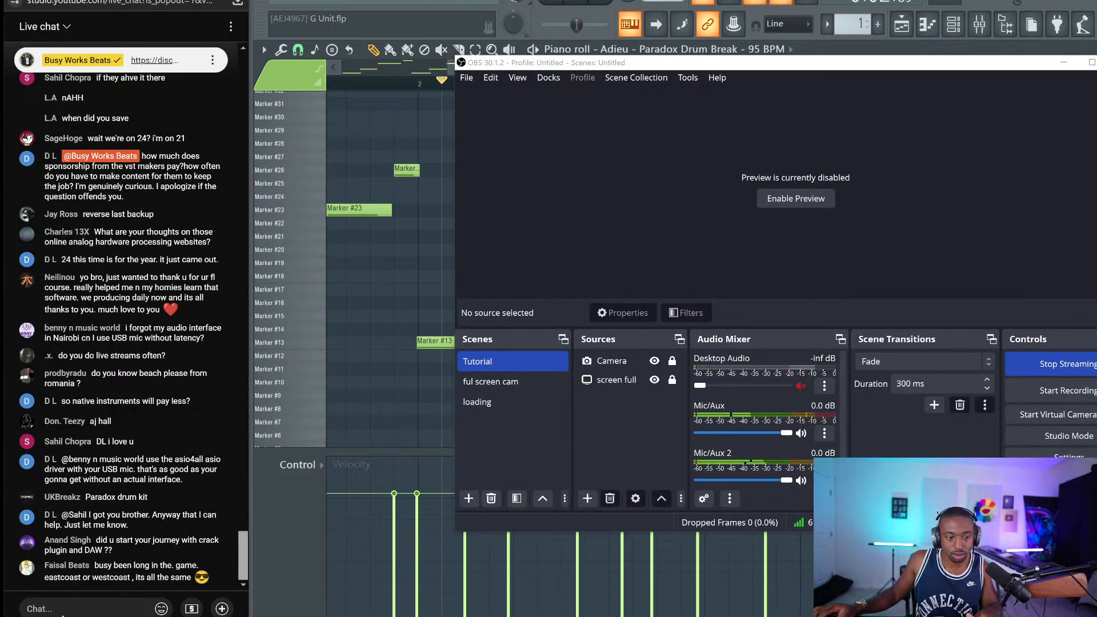
key(alt+Tab)
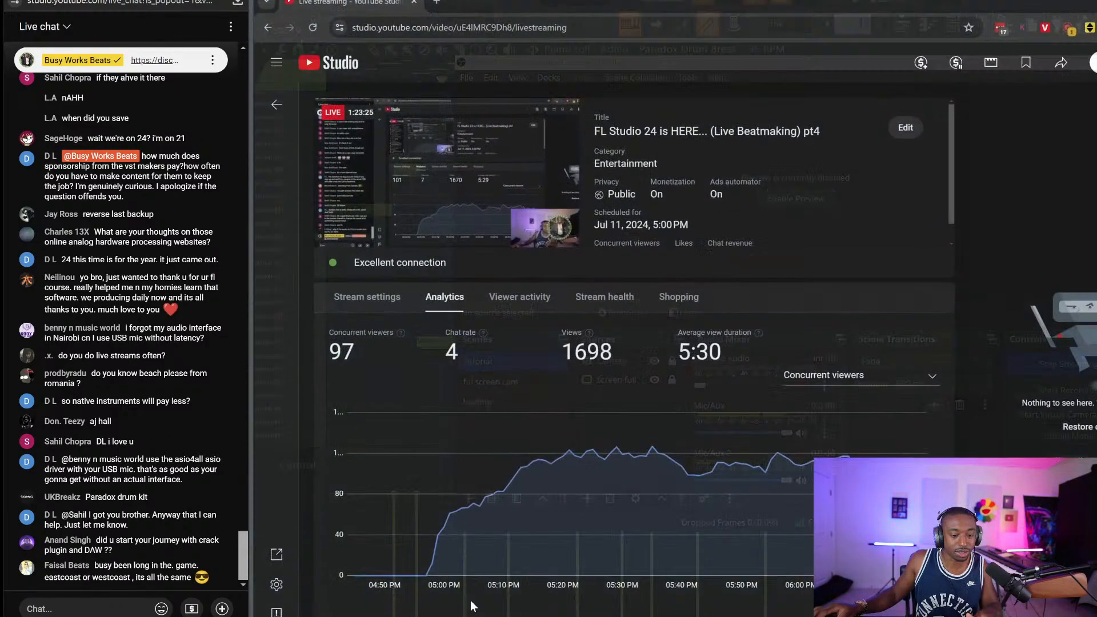
key(alt+Tab)
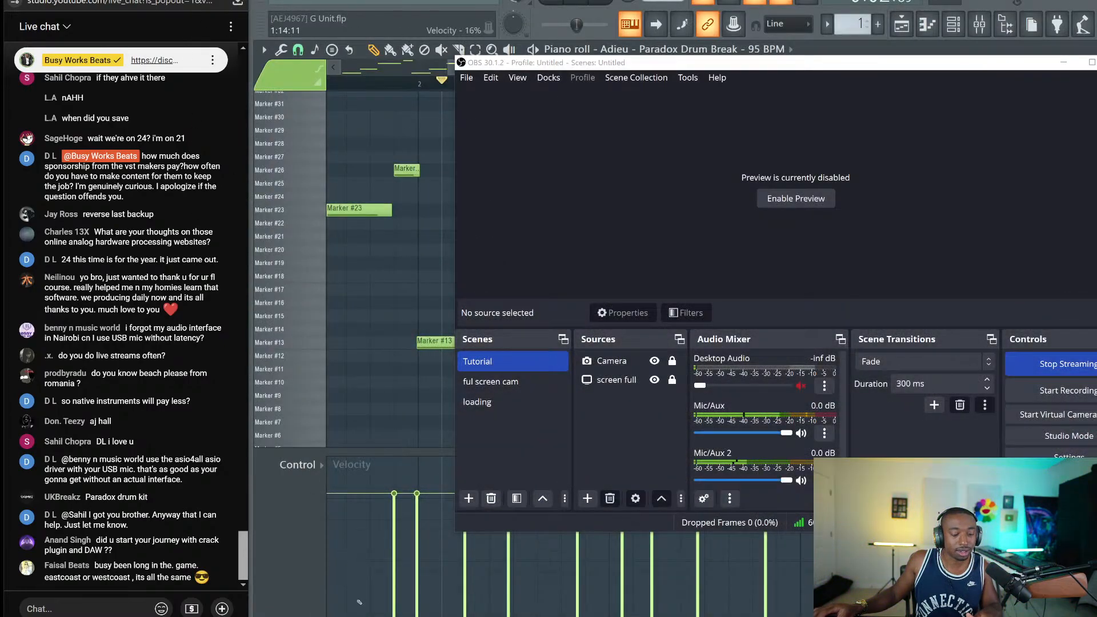
right_click(576, 616)
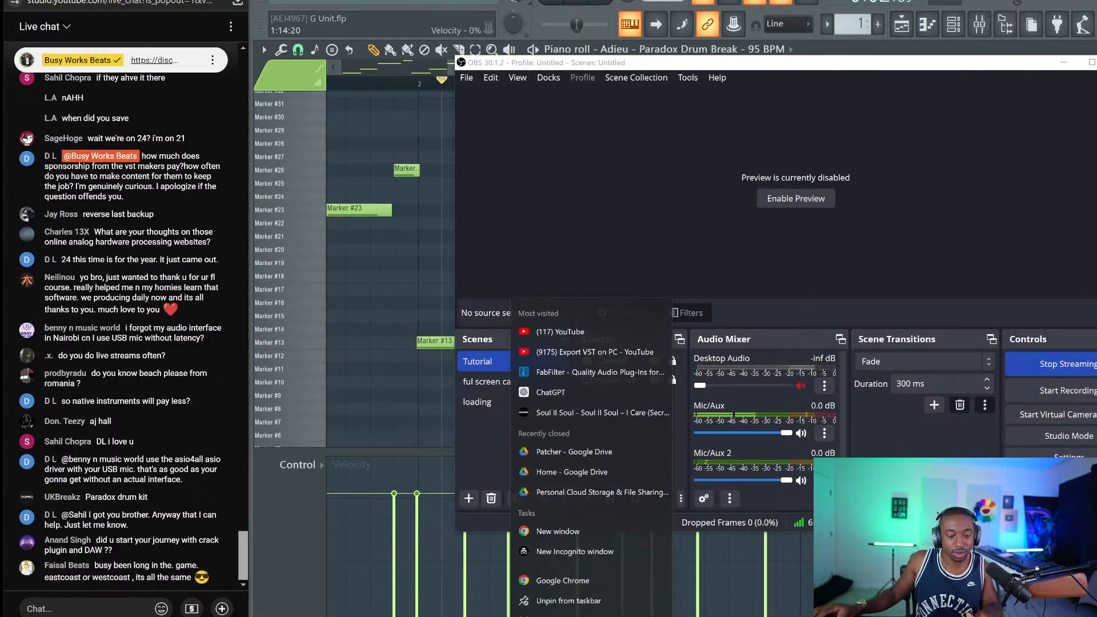
key(Escape)
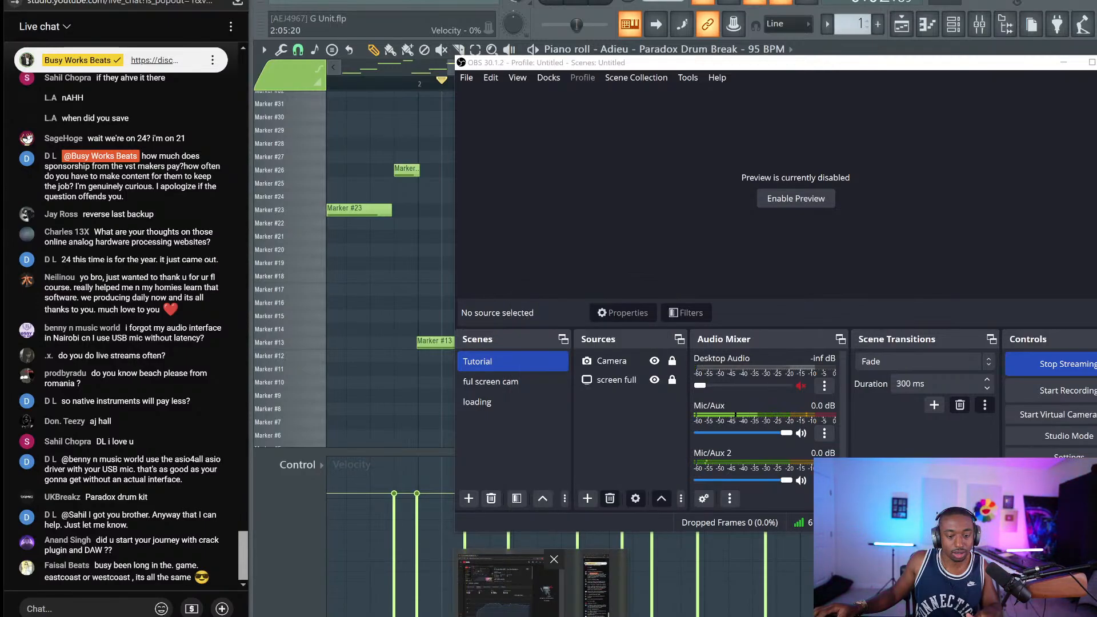
key(alt+Tab)
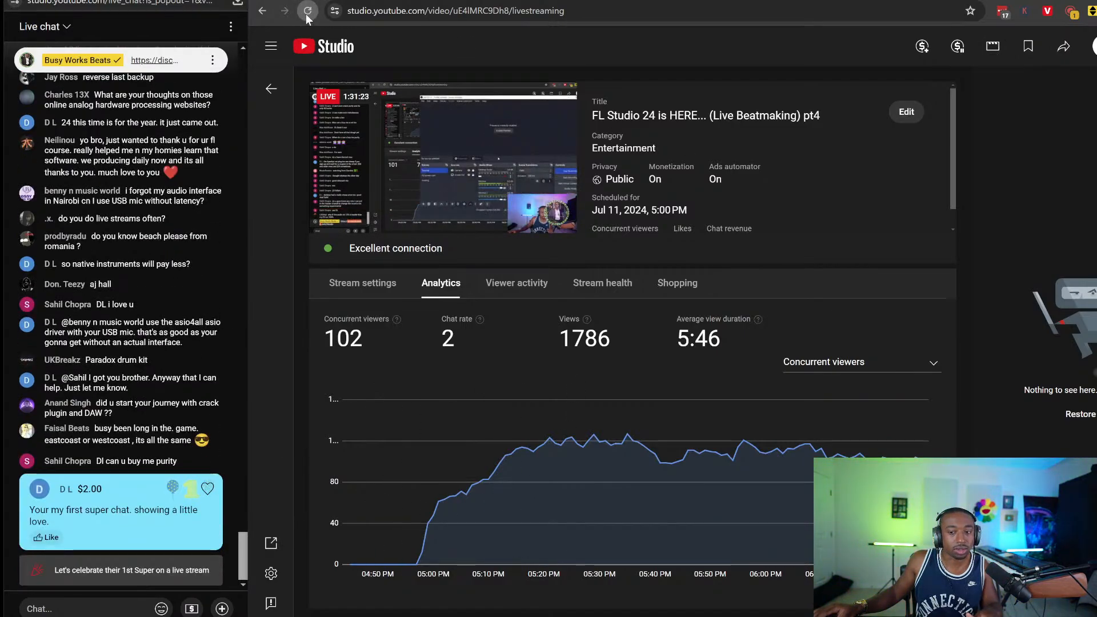
Reload the livestream analytics page and pop the Top chat out into its own window
click(307, 11)
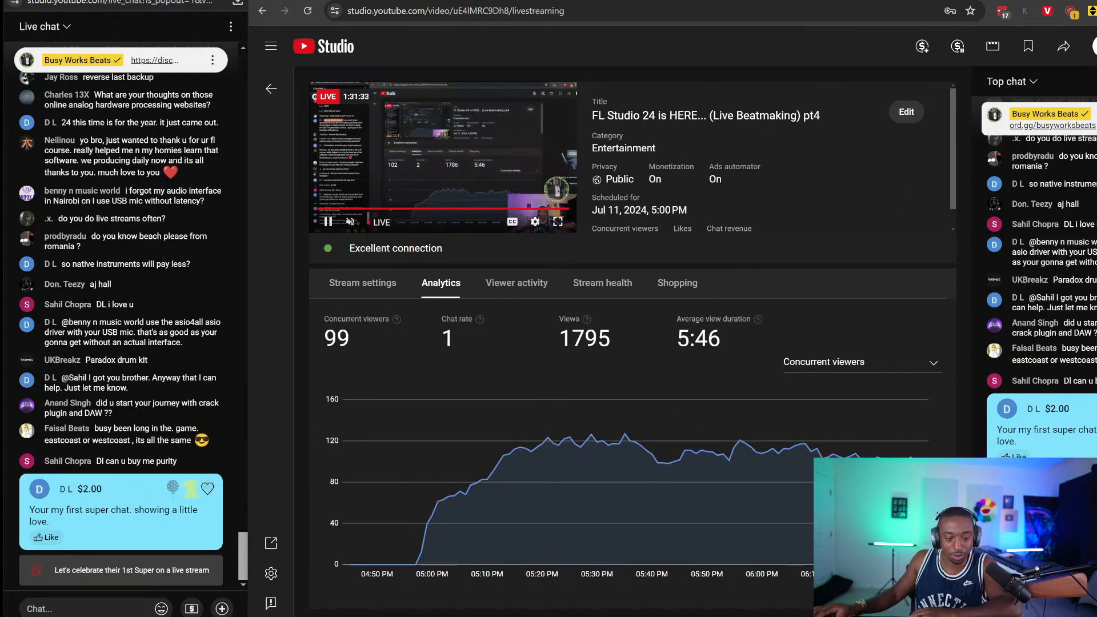
key(alt+Tab)
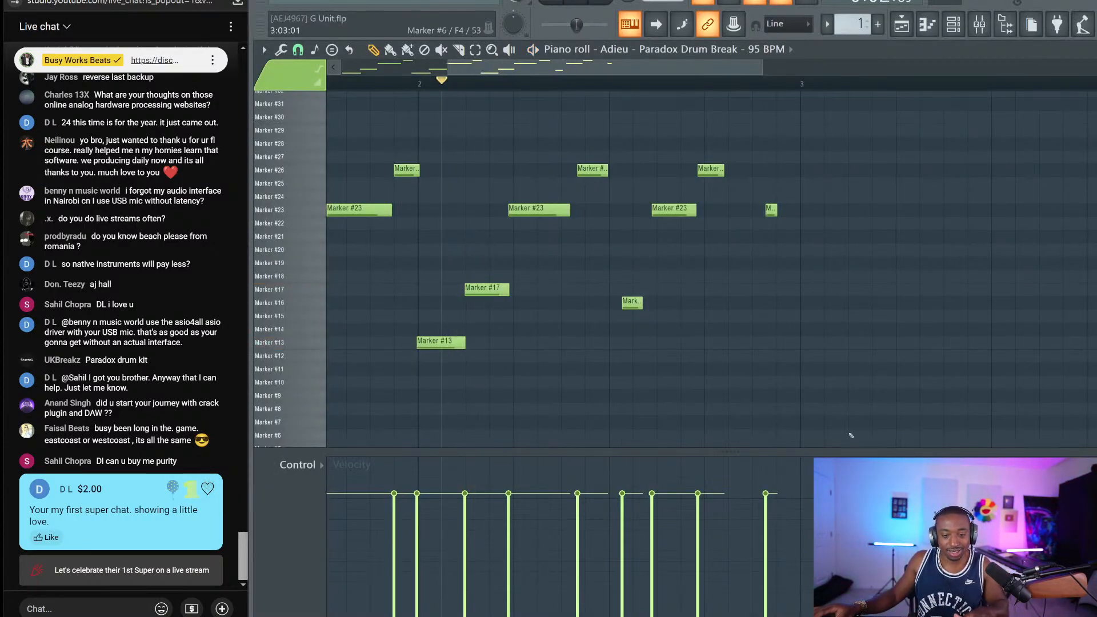
click(34, 608)
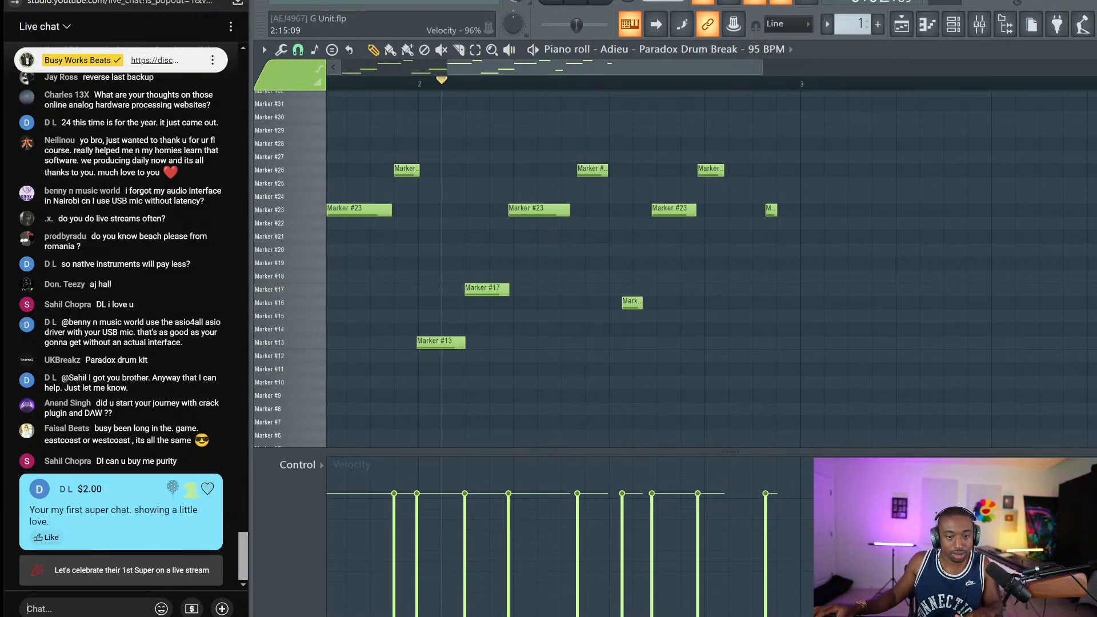
key(alt+Tab)
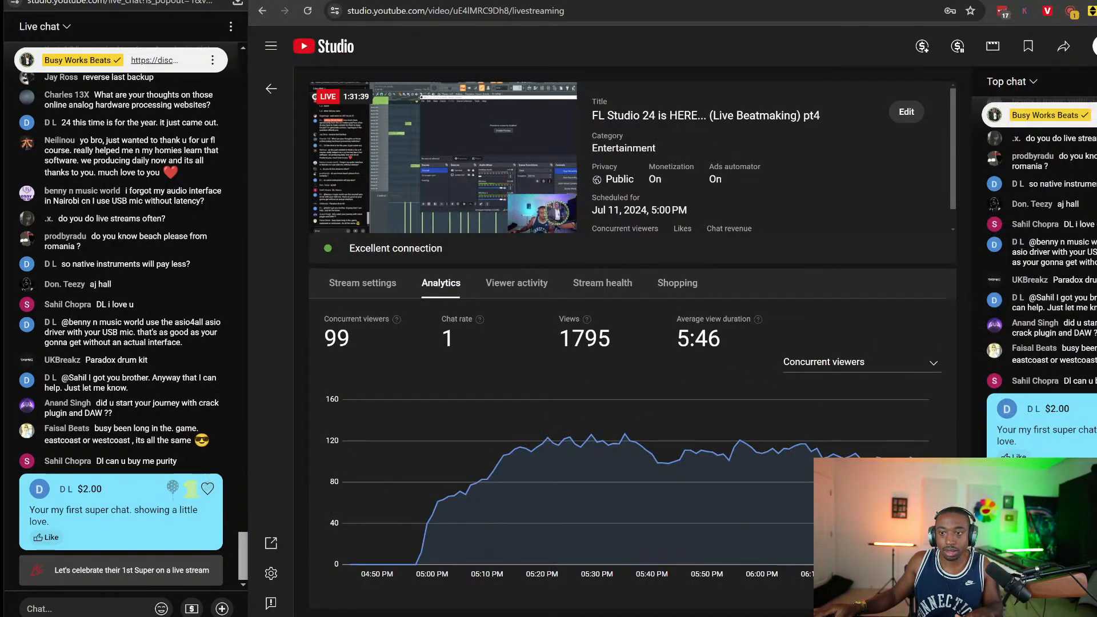
click(1089, 81)
click(1069, 201)
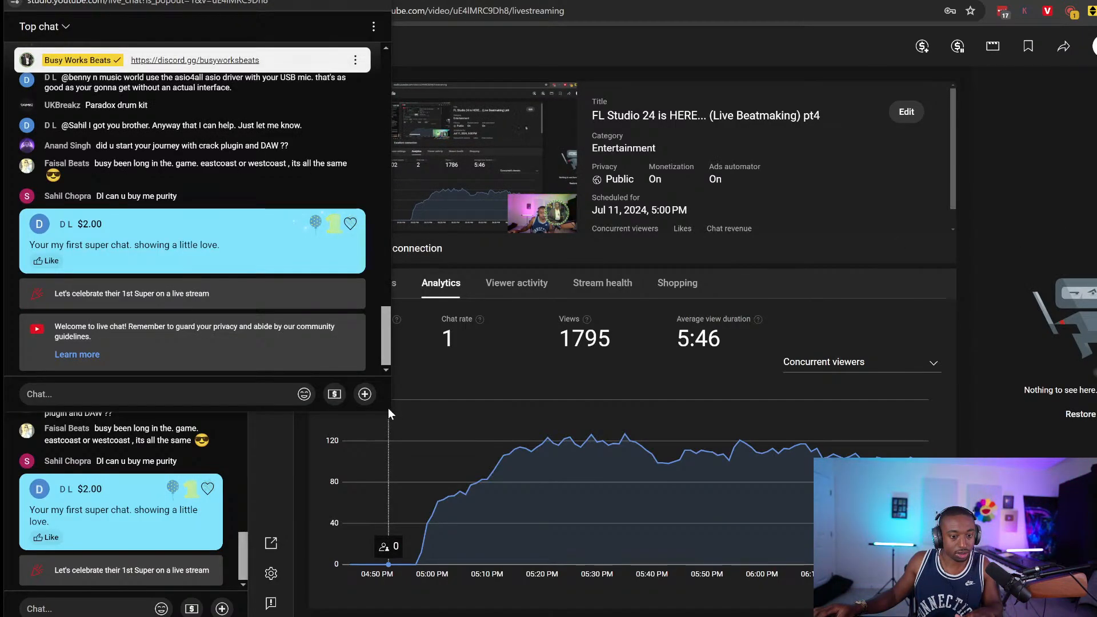
Heart and like the $2.00 Super Chat, then make the chat popout narrow and full height
click(350, 224)
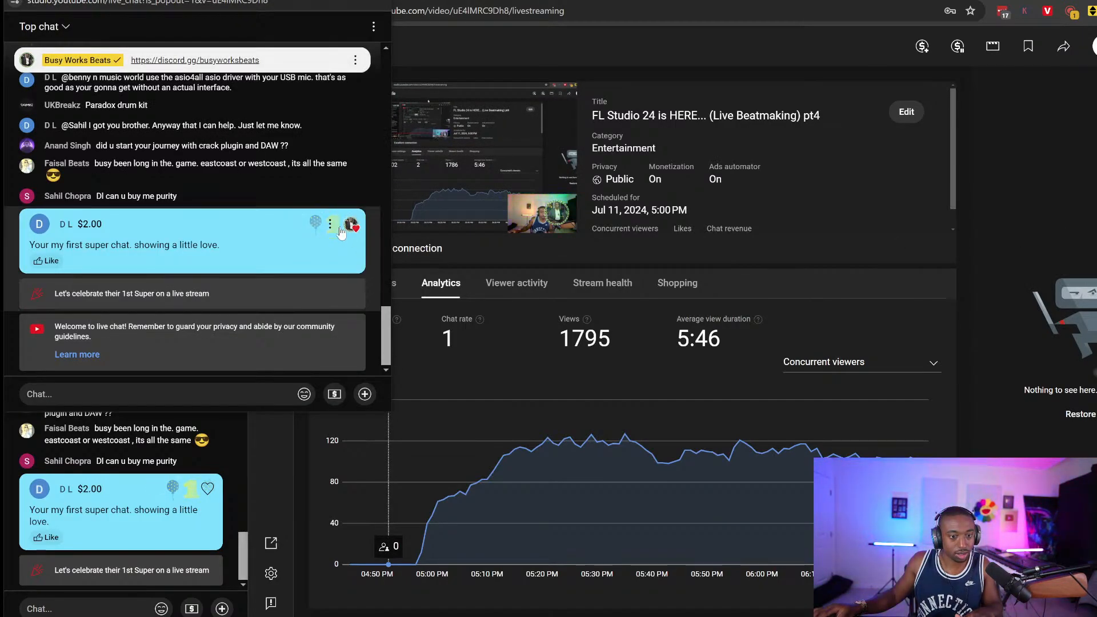
click(49, 261)
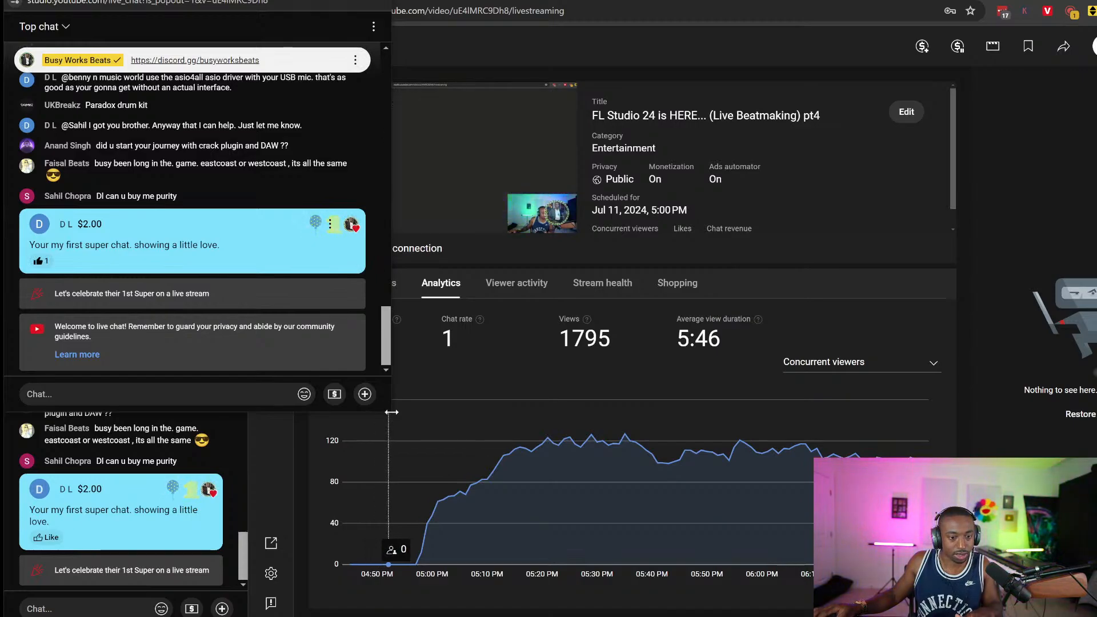
click(562, 616)
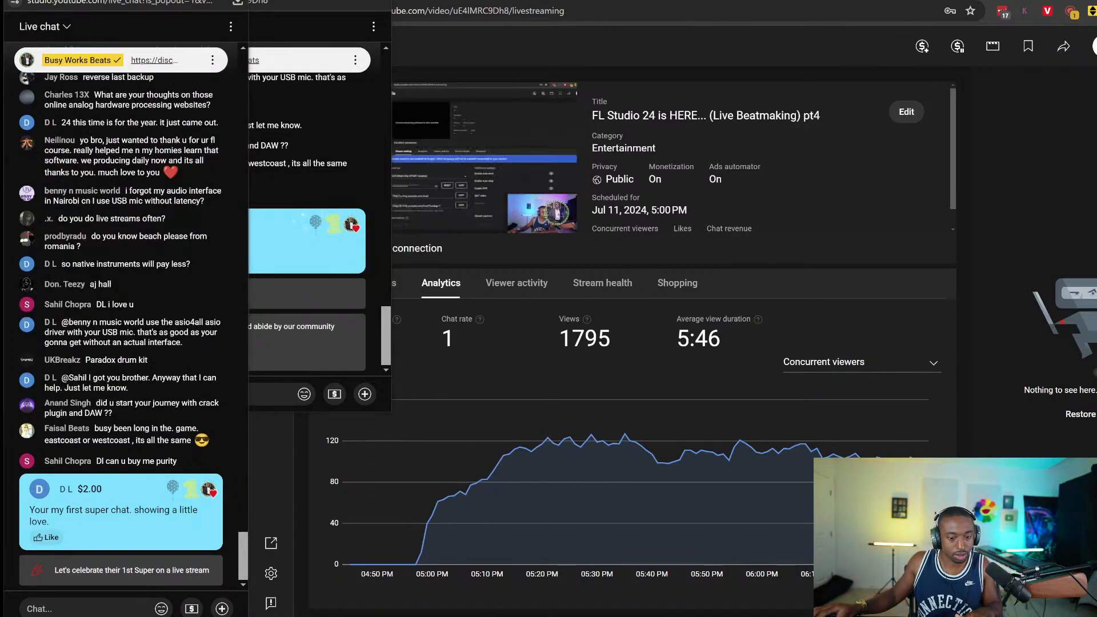
right_click(562, 616)
click(153, 116)
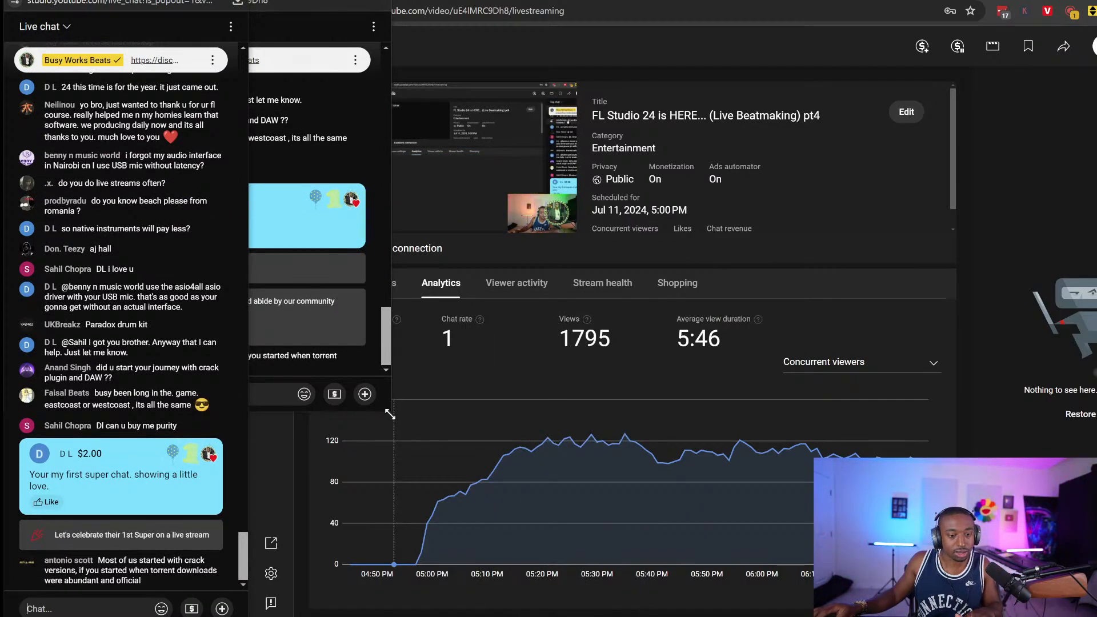
click(380, 394)
drag(390, 412, 249, 616)
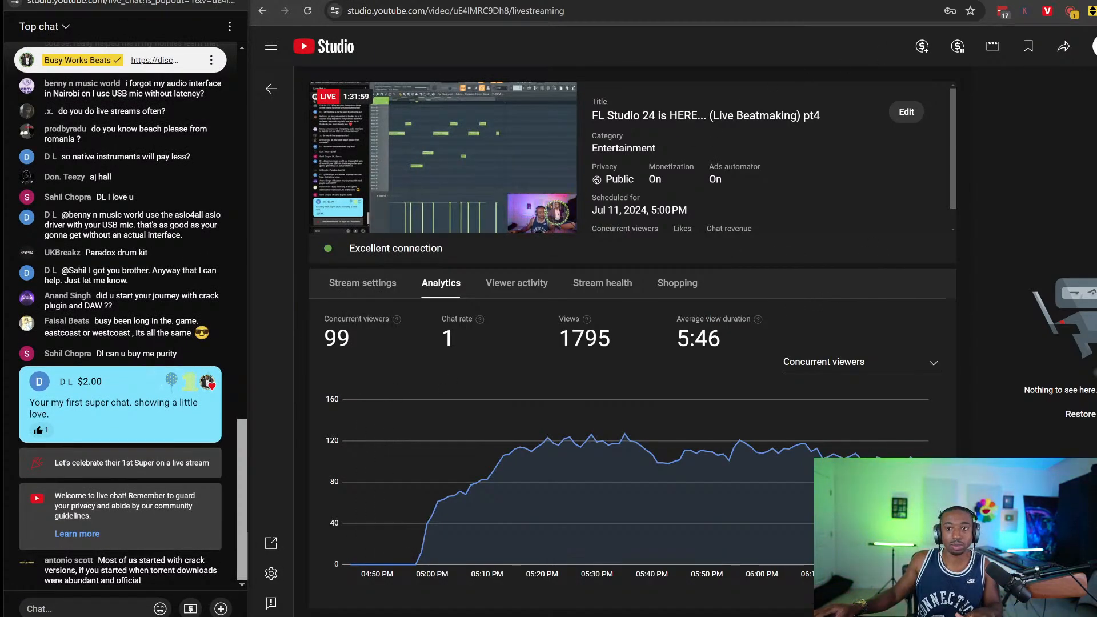
key(alt+Tab)
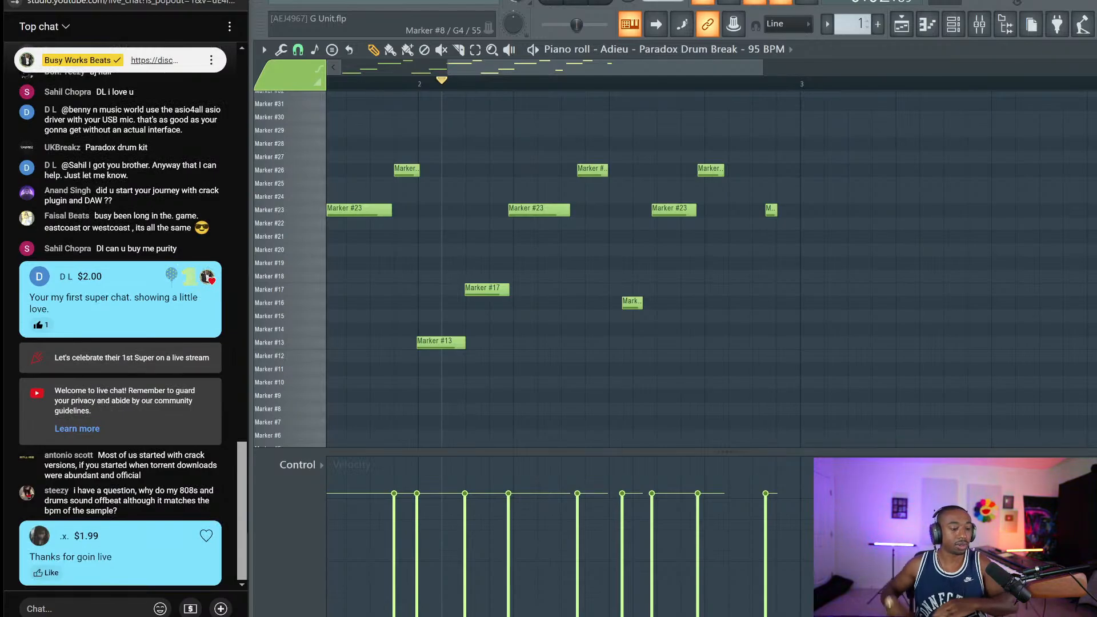
Heart the $1.99 Super Chat, save G Unit.flp, and play the pattern
click(207, 538)
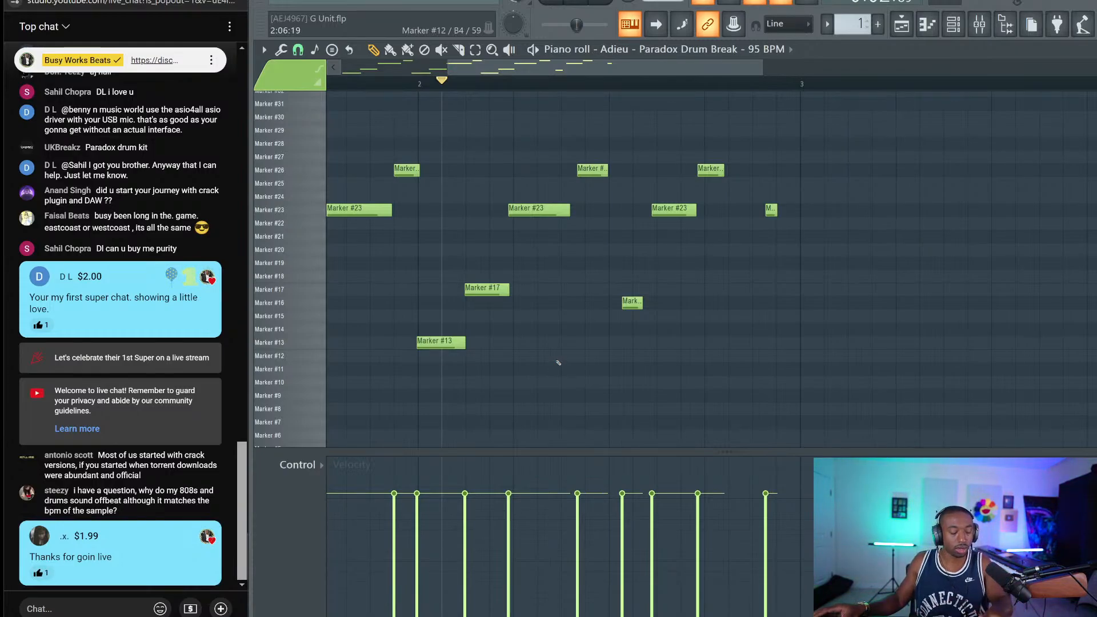
key(ctrl+s)
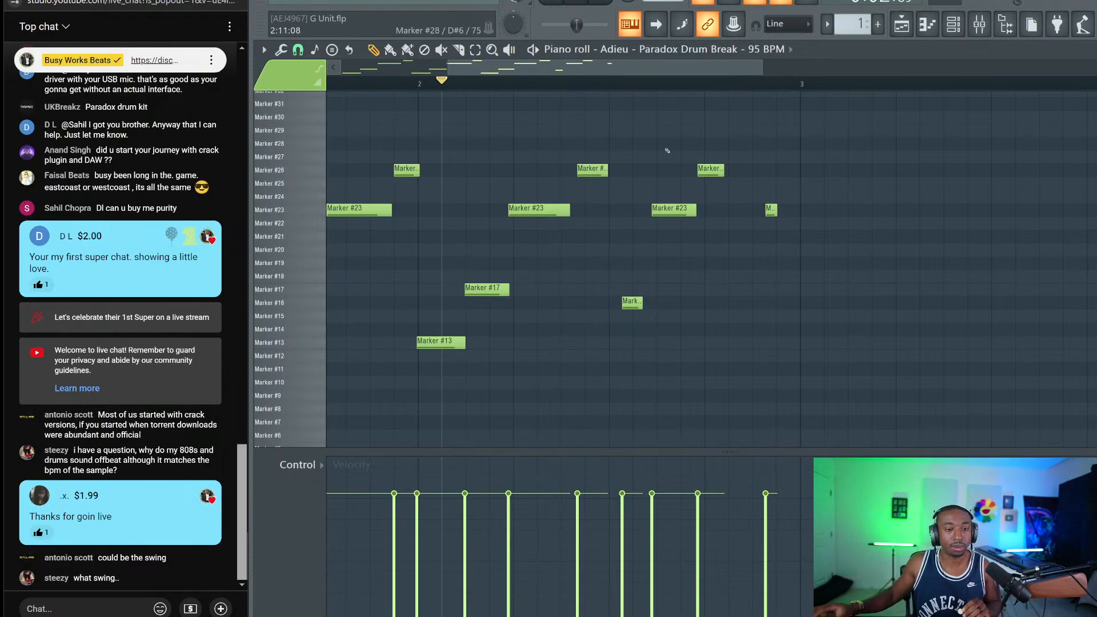
key(space)
key(space)
key(space)
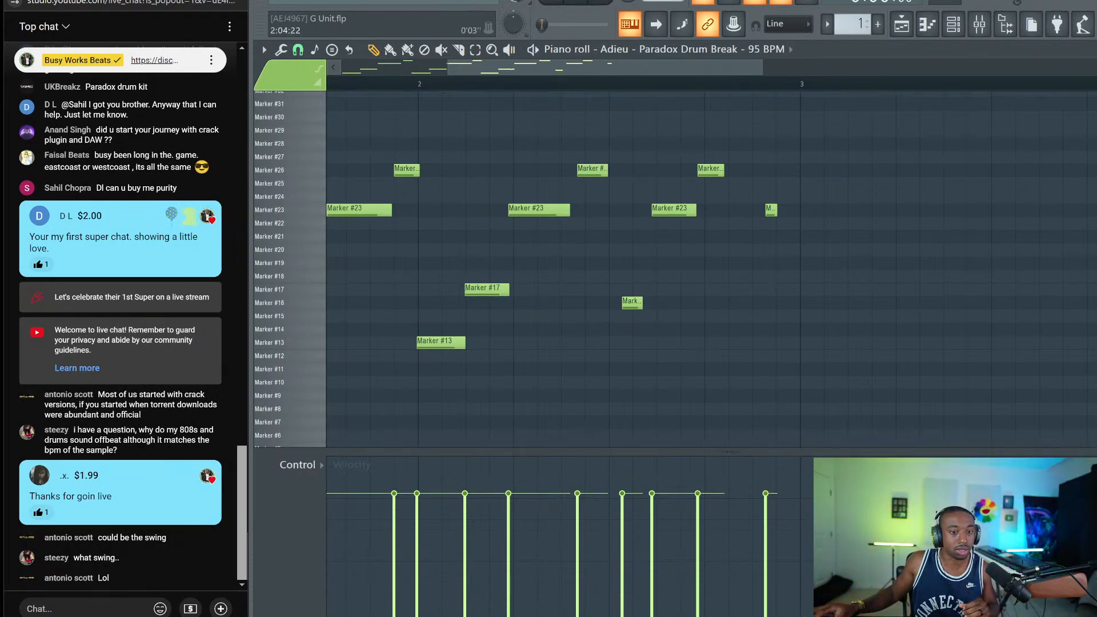
Move Paradox slice notes to the Marker #20 and #23 rows, and the tiny last slice to #15
scroll(444, 108, left, 3)
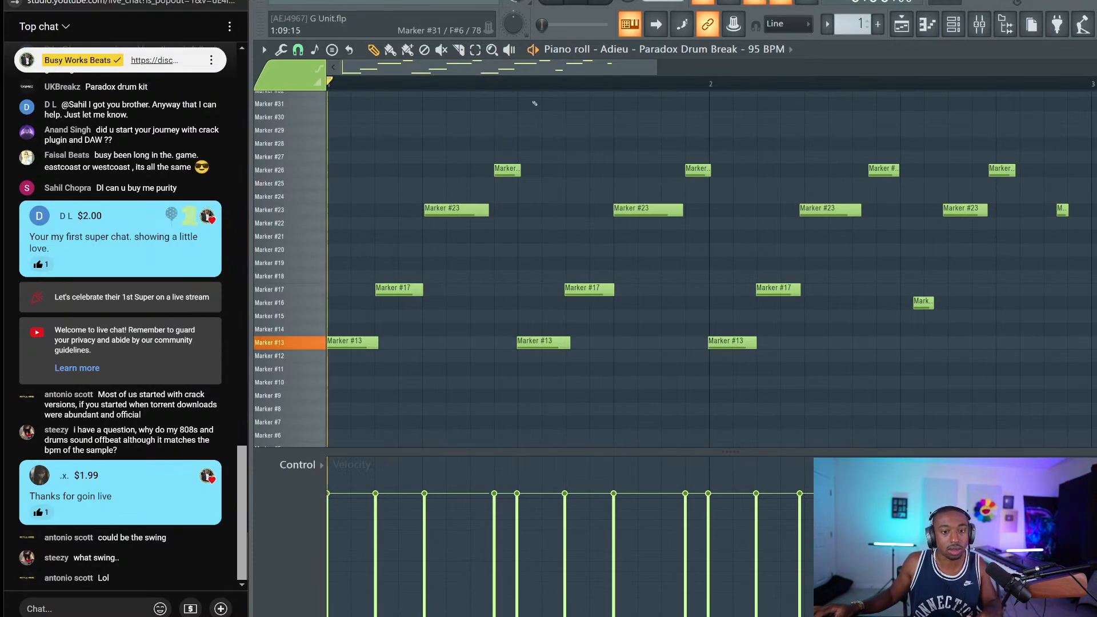
key(space)
scroll(535, 103, down, 2)
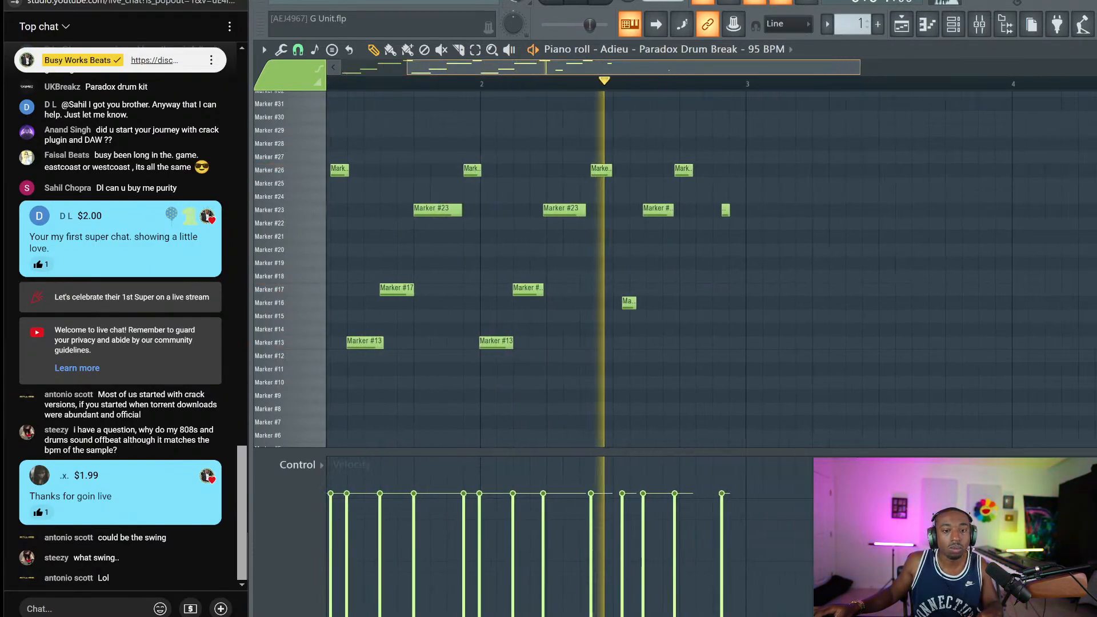
mouse_move(628, 210)
mouse_down()
mouse_move(627, 276)
mouse_move(628, 263)
mouse_up()
drag(645, 169, 644, 209)
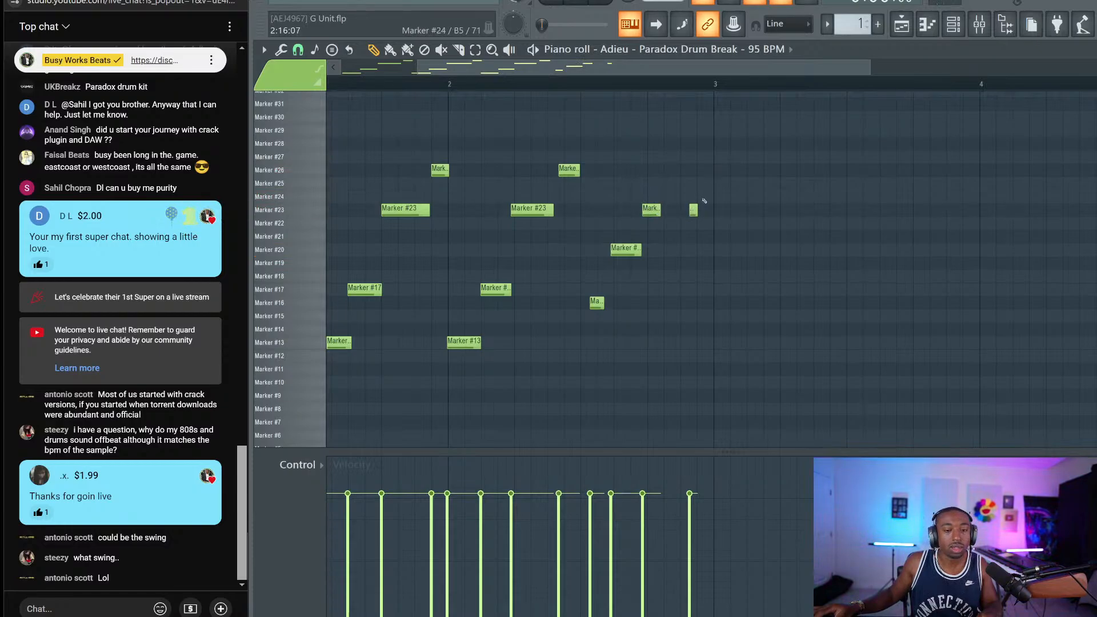
mouse_move(693, 209)
mouse_down()
mouse_move(695, 170)
mouse_move(700, 311)
mouse_up()
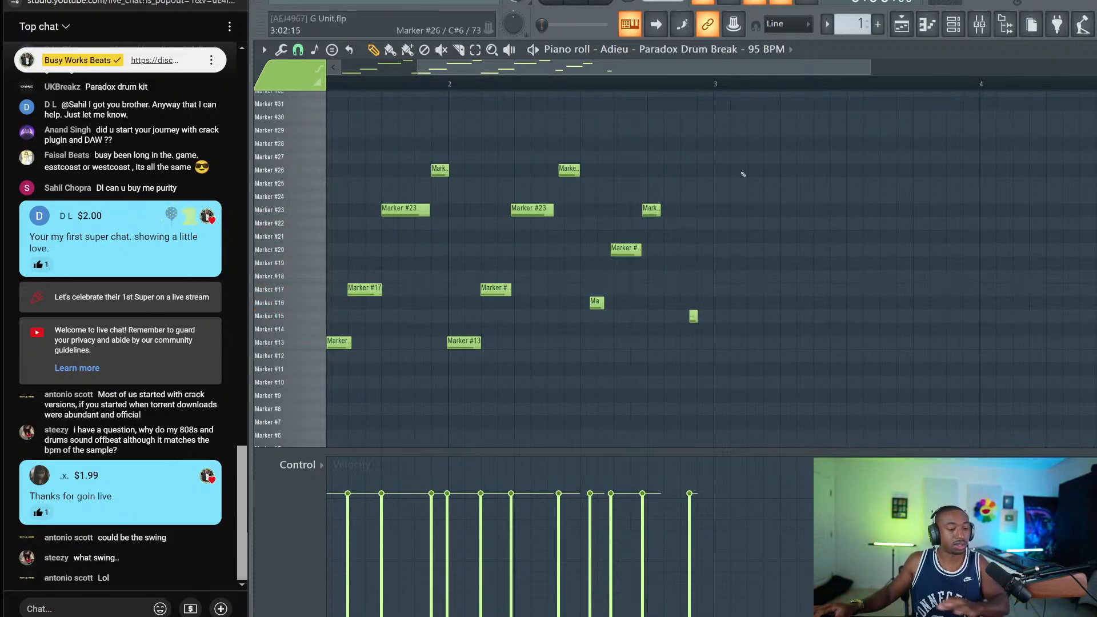
Close the piano roll and repeat the Pattern 1 clip along Track 6 through bar 17
key(F7)
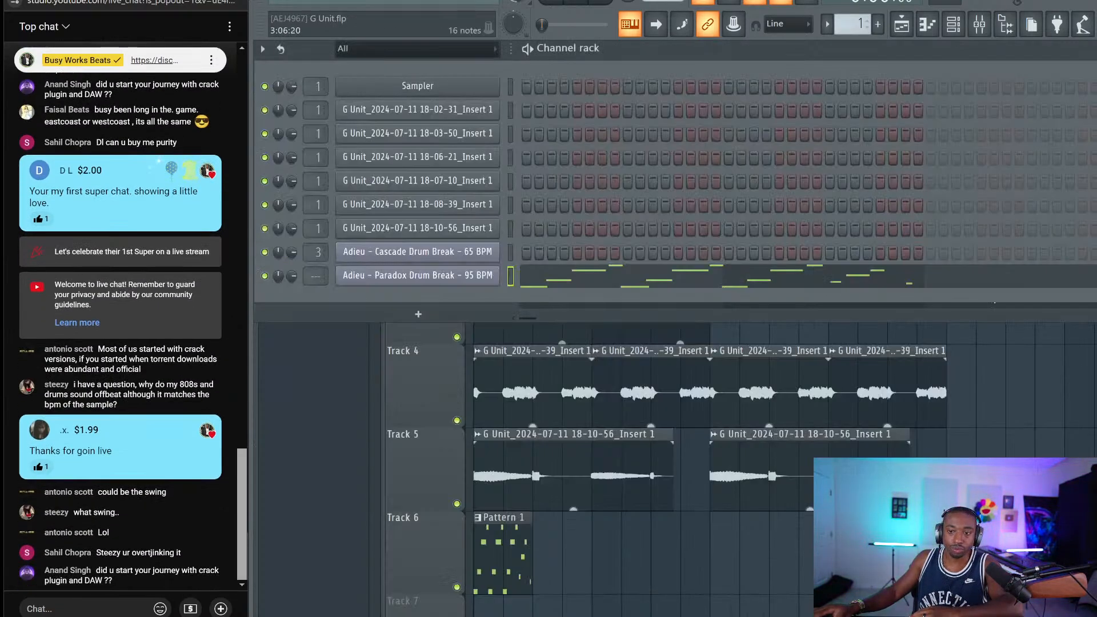
key(F6)
click(479, 561)
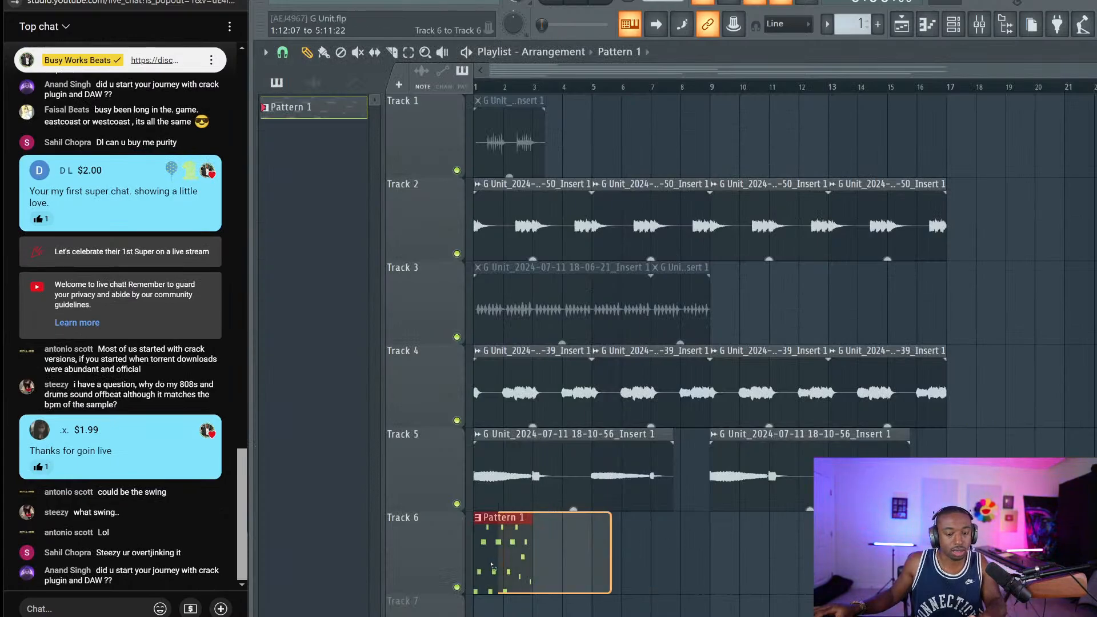
key(ctrl+b)
key(ctrl+b)
key(ctrl+b)
key(ctrl+b)
key(ctrl+b)
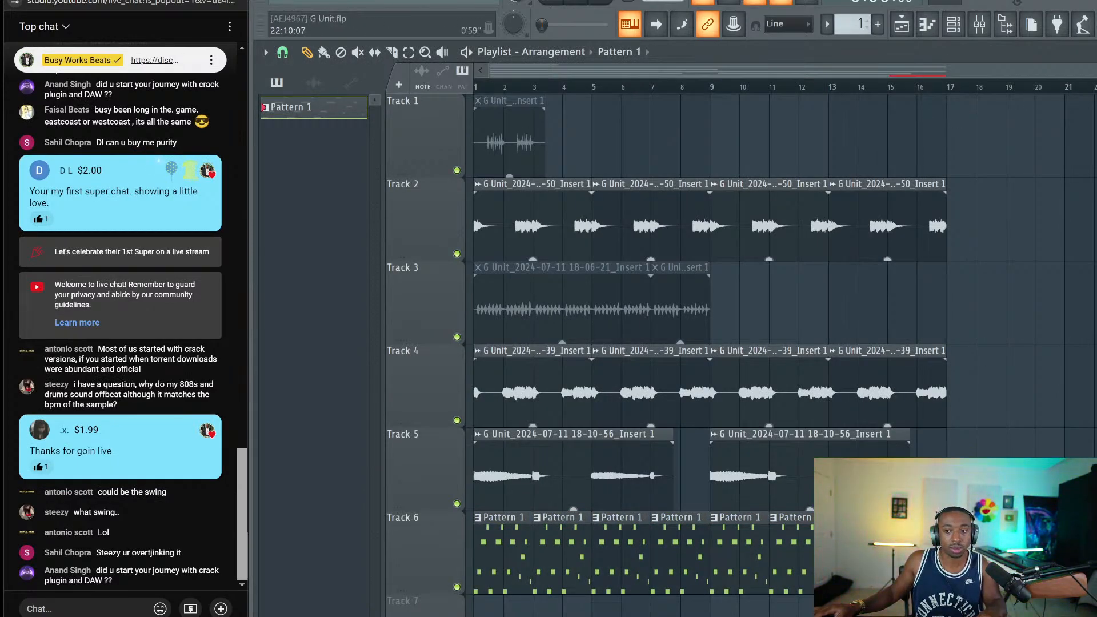
scroll(990, 218, down, 3)
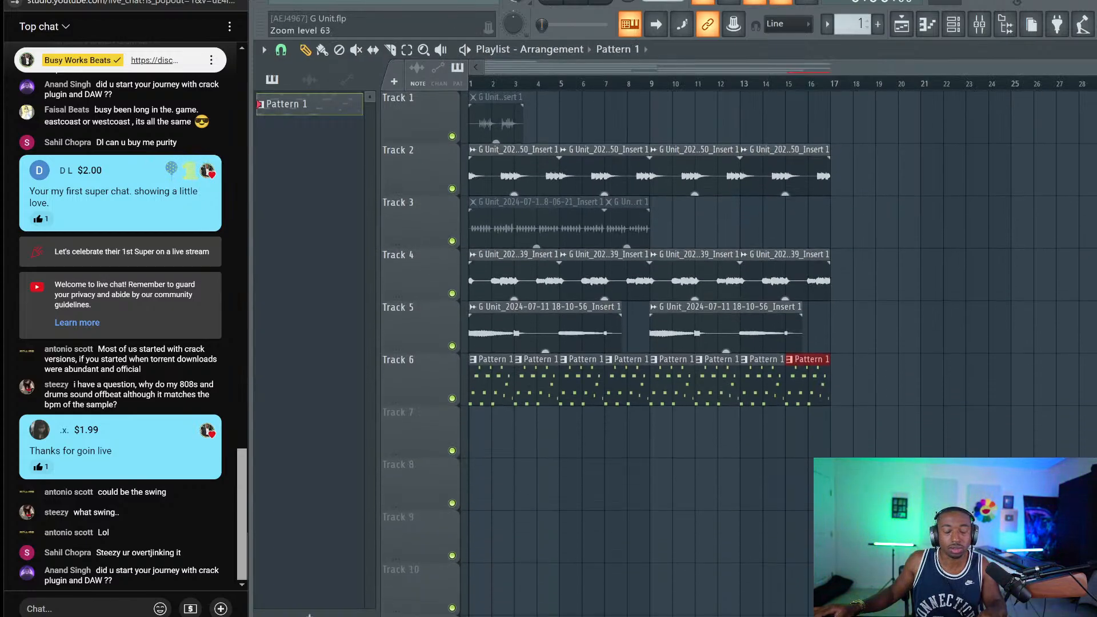
click(990, 218)
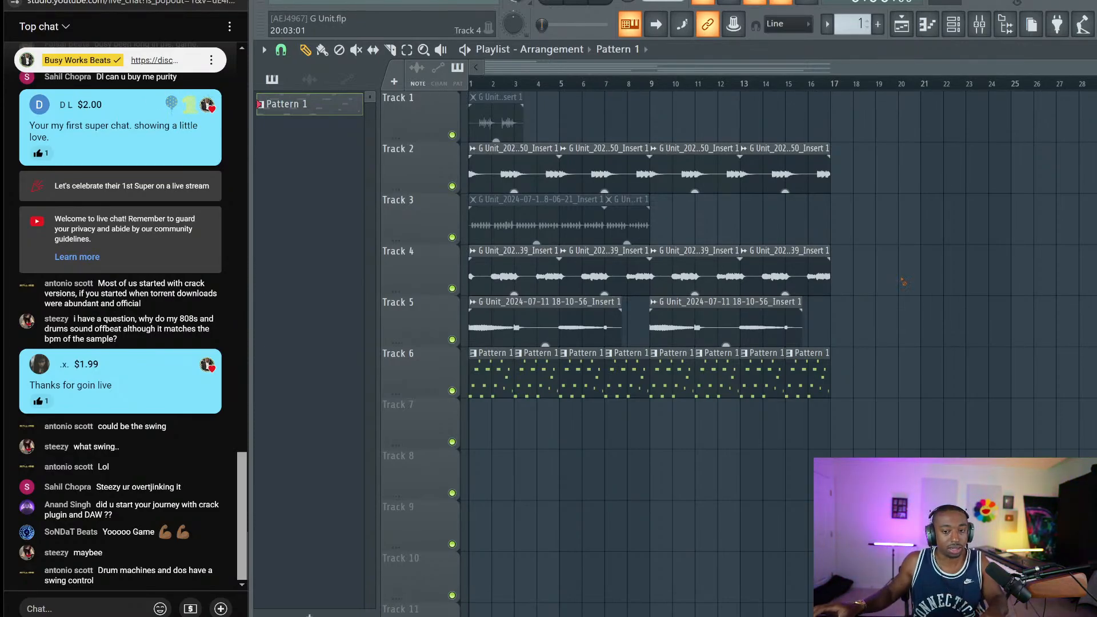
Save the project, play the arrangement from bar 1, and bring up the channel rack
key(ctrl+s)
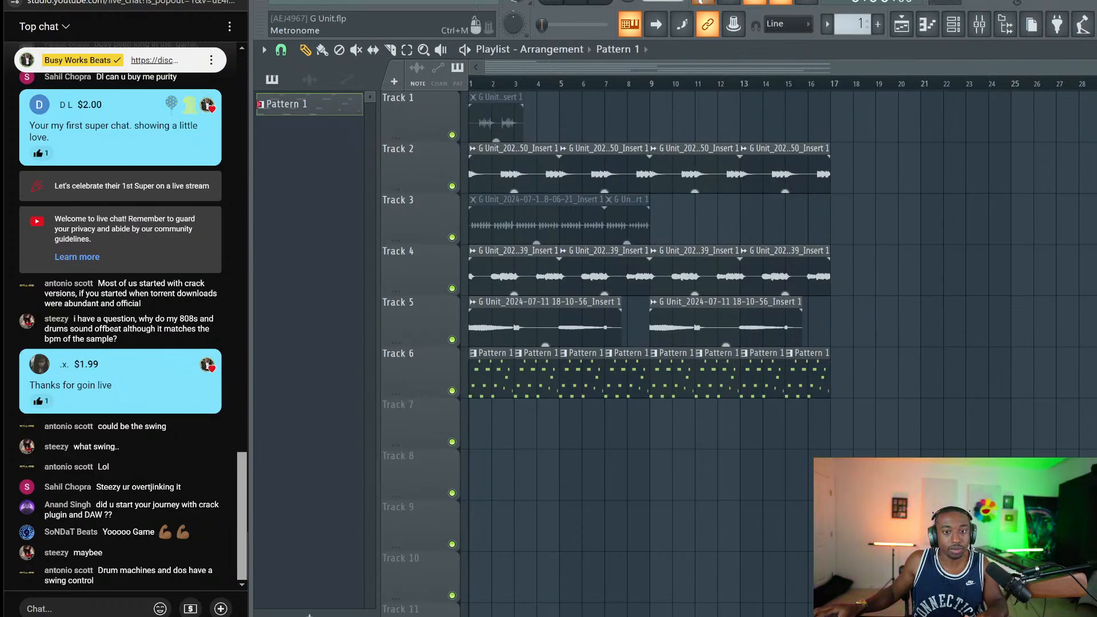
click(544, 5)
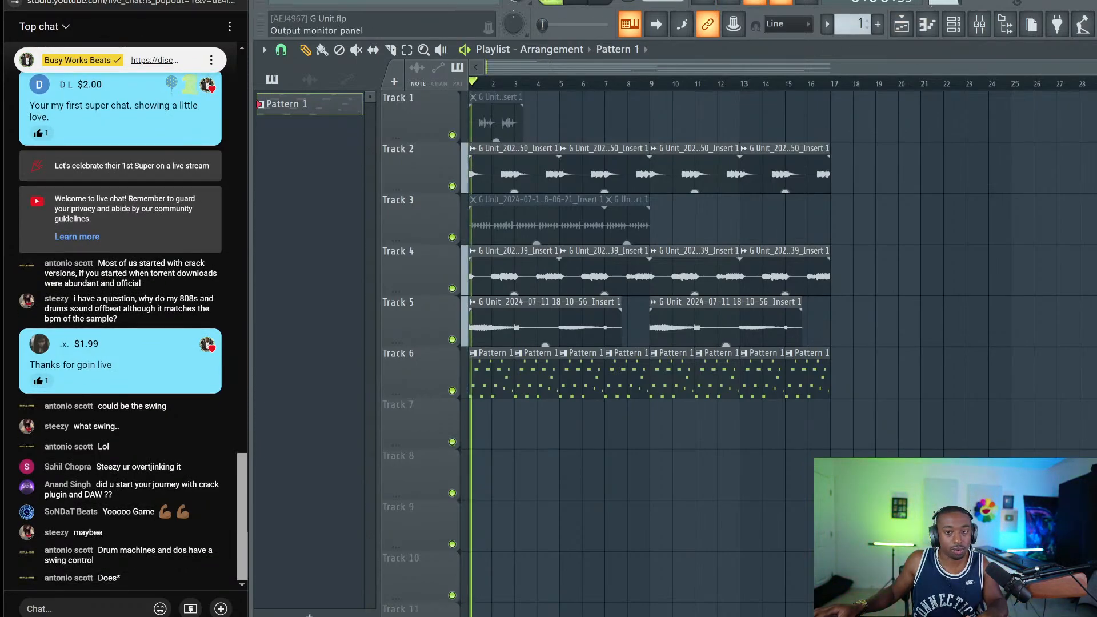
click(953, 24)
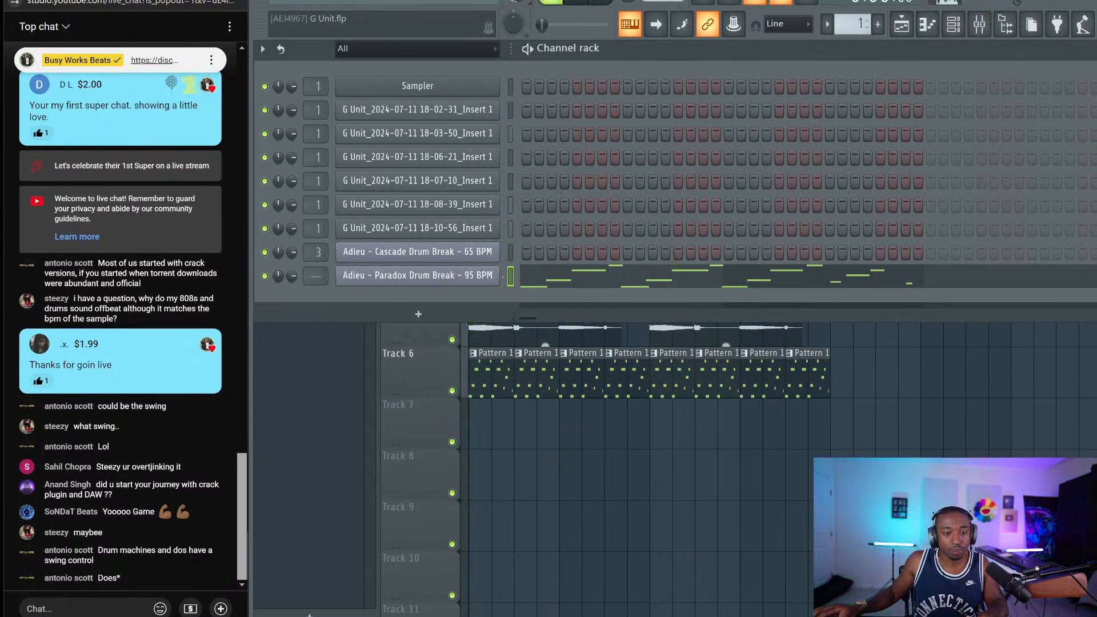
Send 'BWN etwork' in the live chat and toggle the Mixer open and closed
key(ctrl+l)
key(F9)
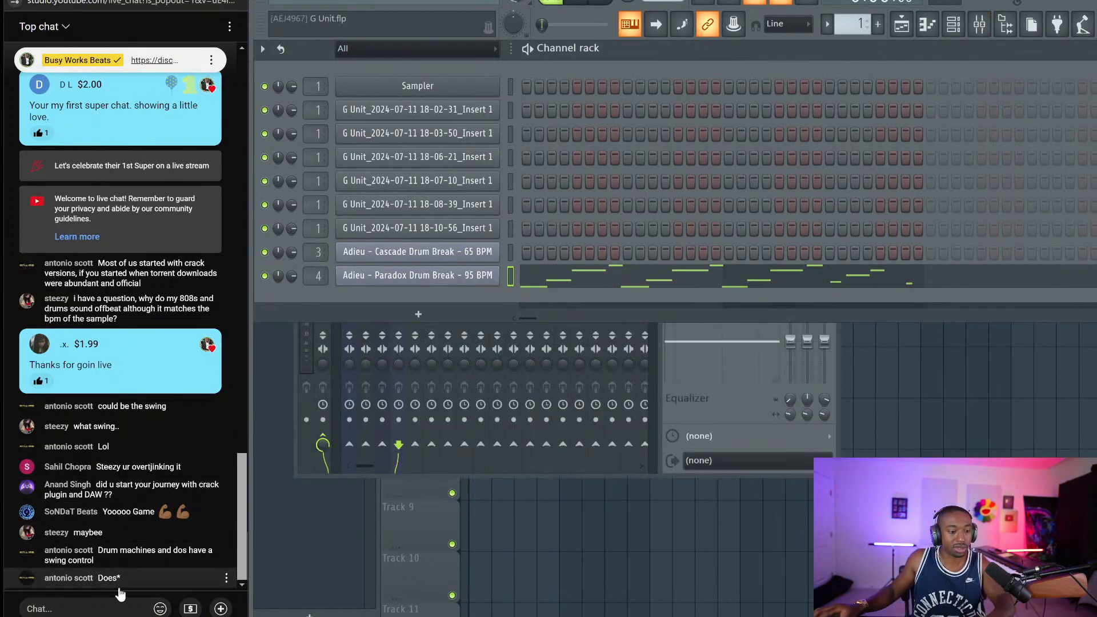
click(85, 609)
text(BWN )
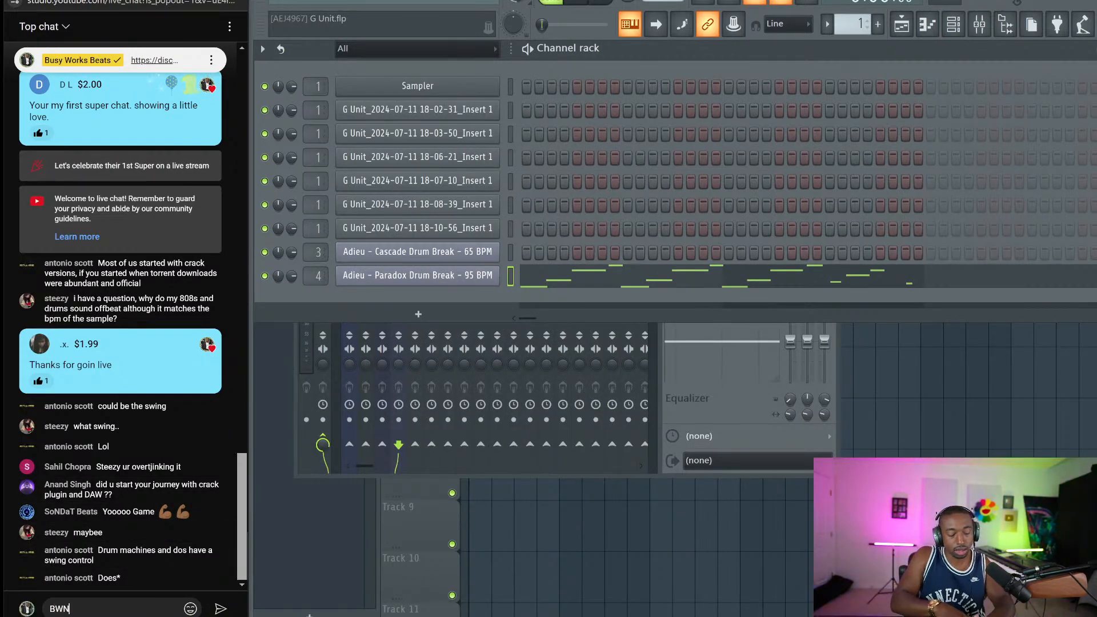
text(etw)
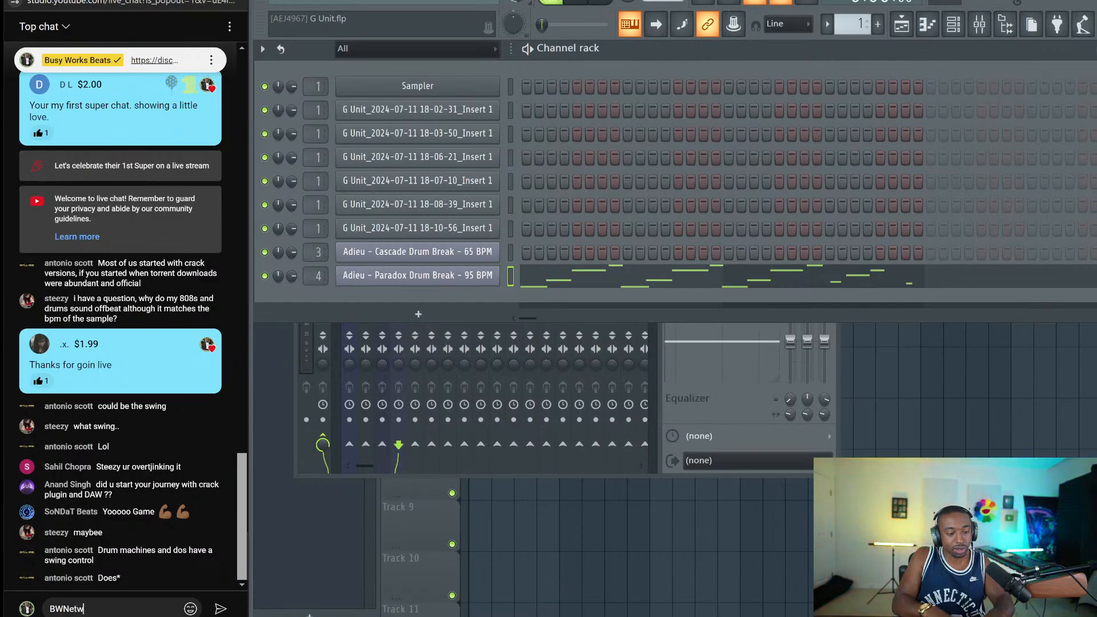
text(ork)
key(Return)
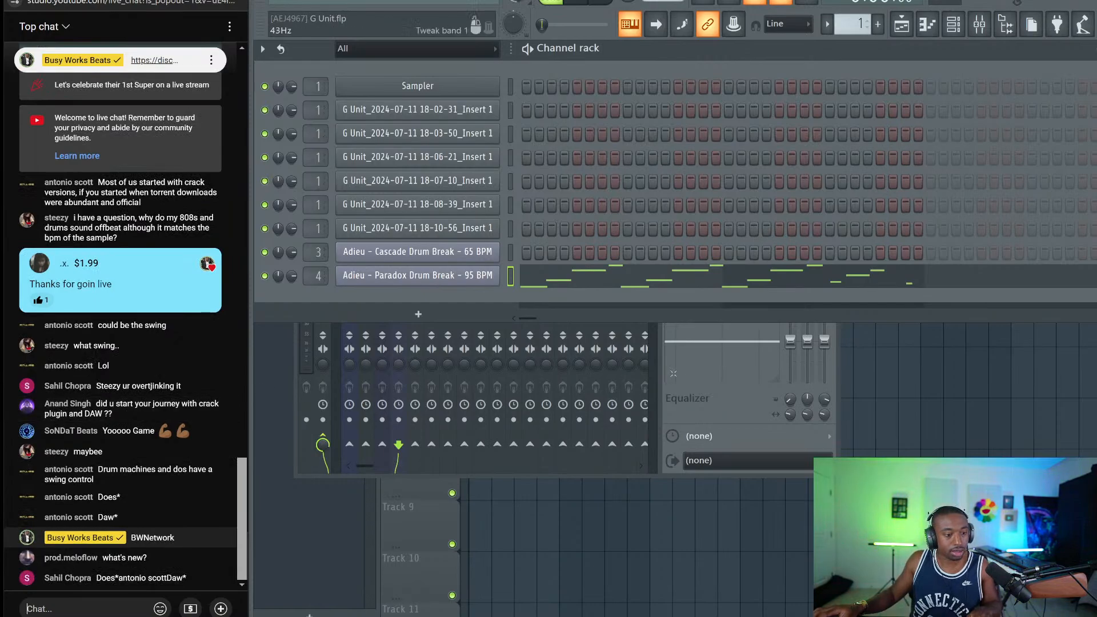
key(F9)
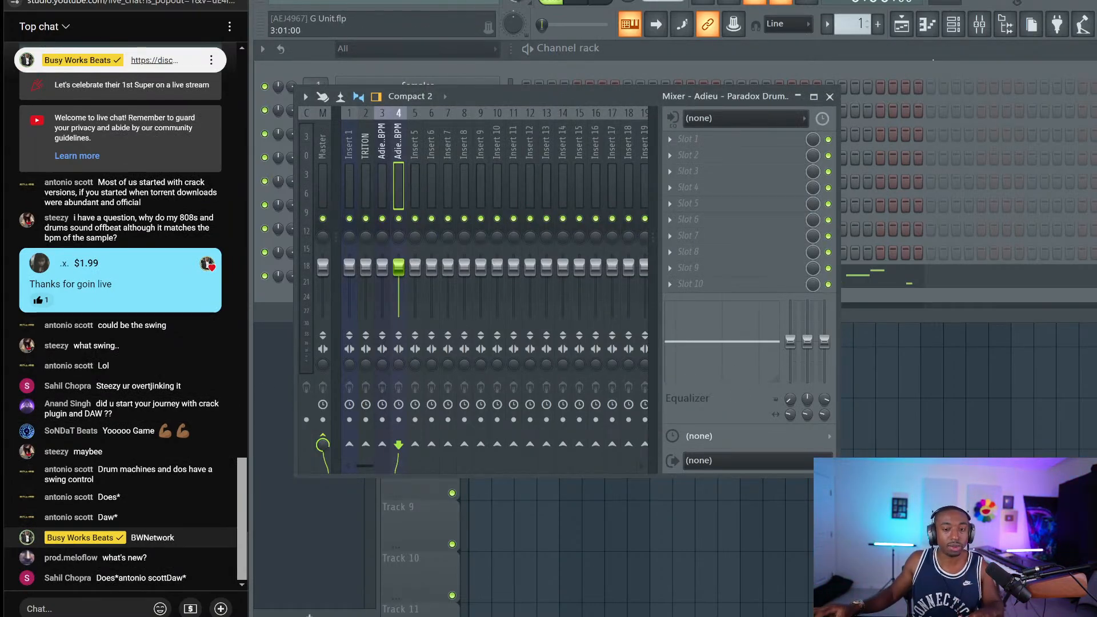
click(830, 97)
Open the browser and post the busyworksbeats.com/flstudio link in the live chat
click(1008, 32)
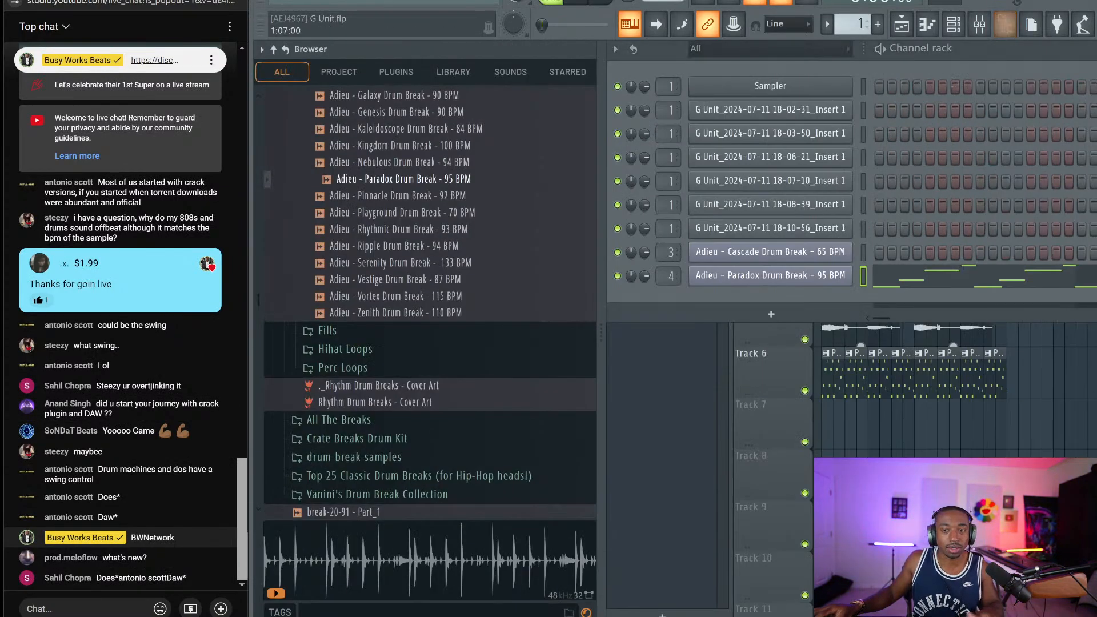
scroll(565, 140, up, 10)
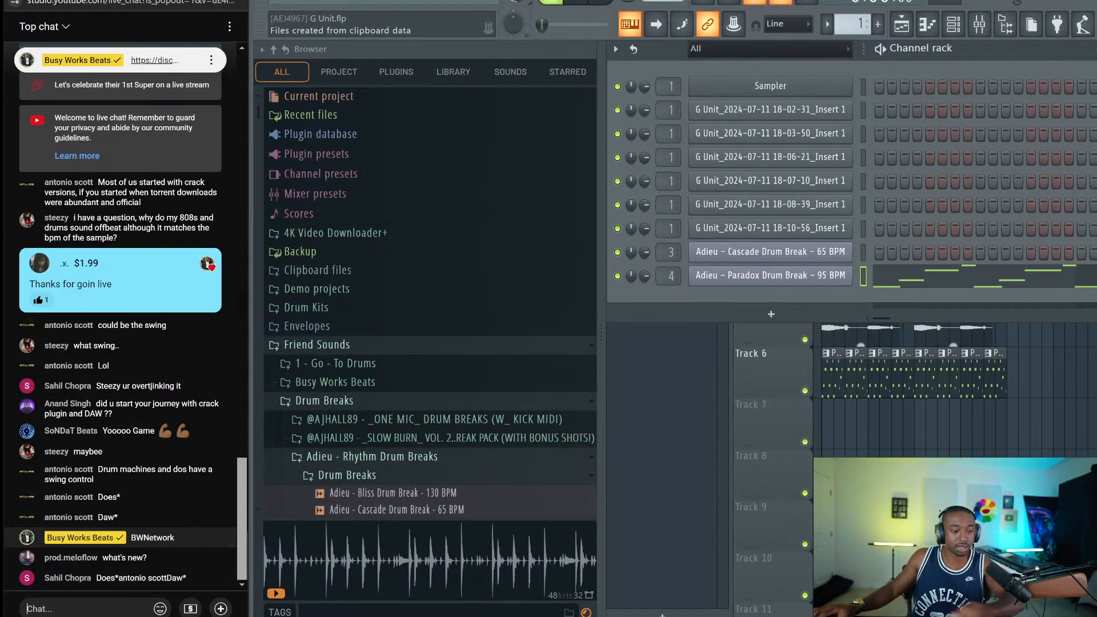
click(86, 609)
text(https)
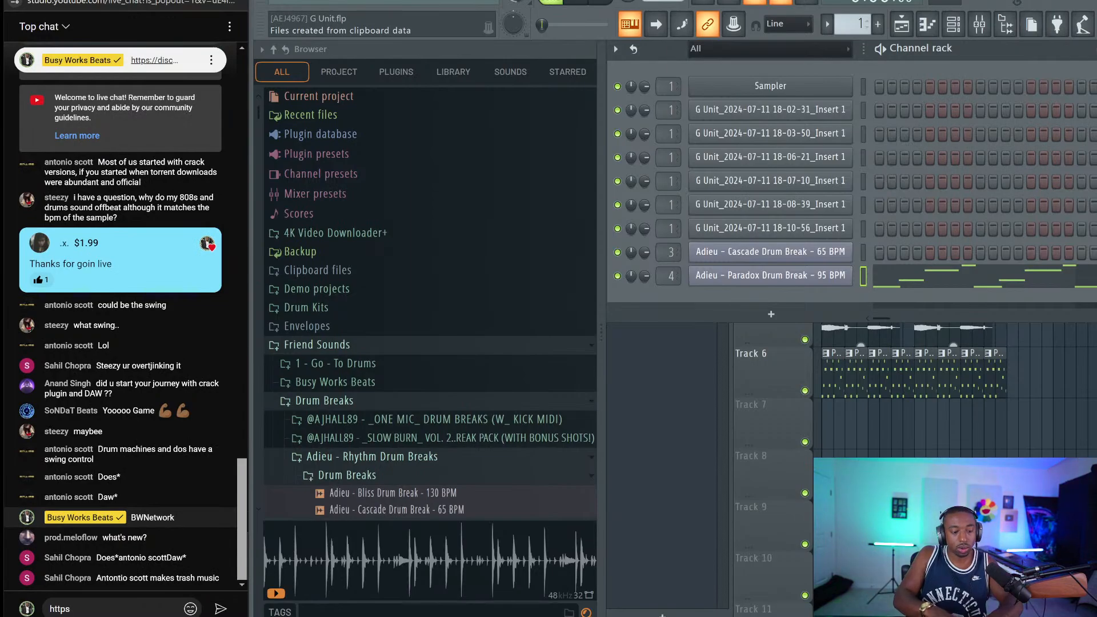
text(://)
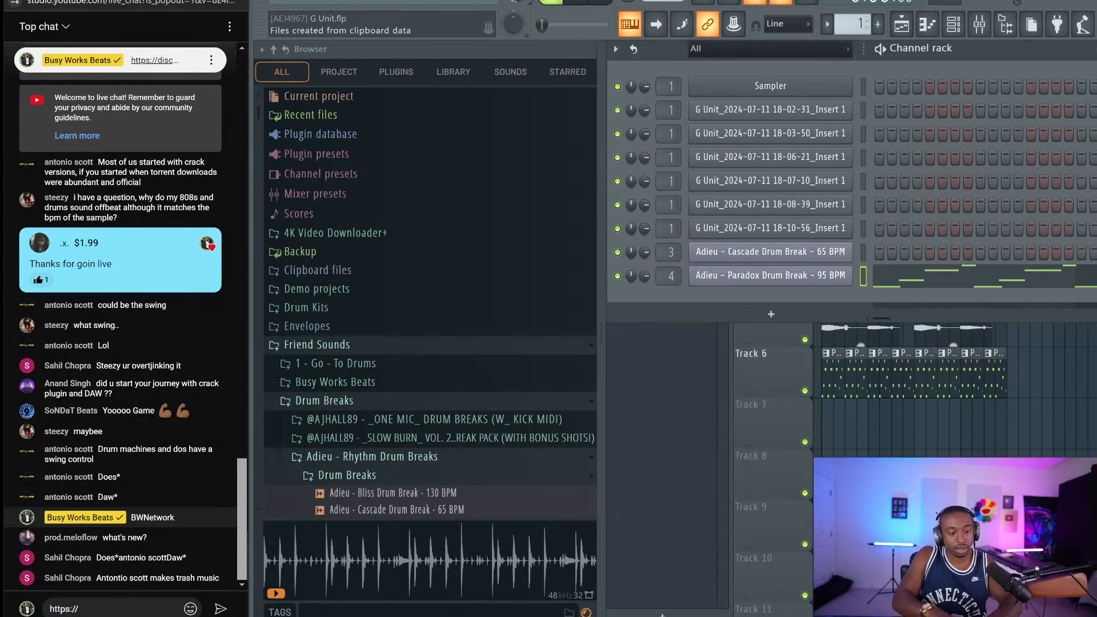
text(busyworksbeats.com/)
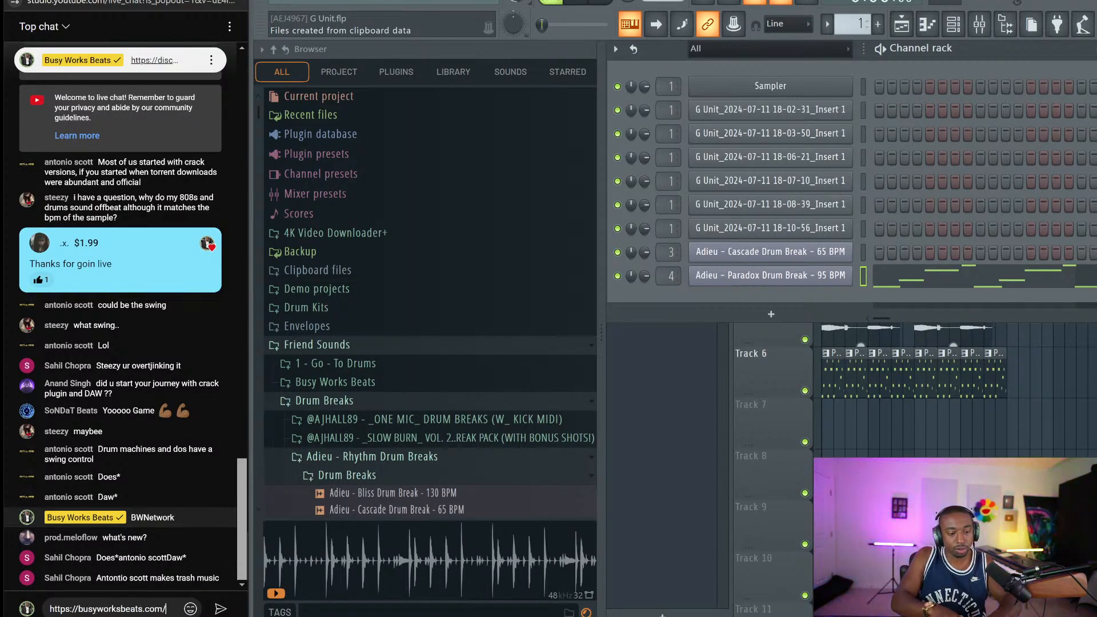
text(flstudio)
key(Return)
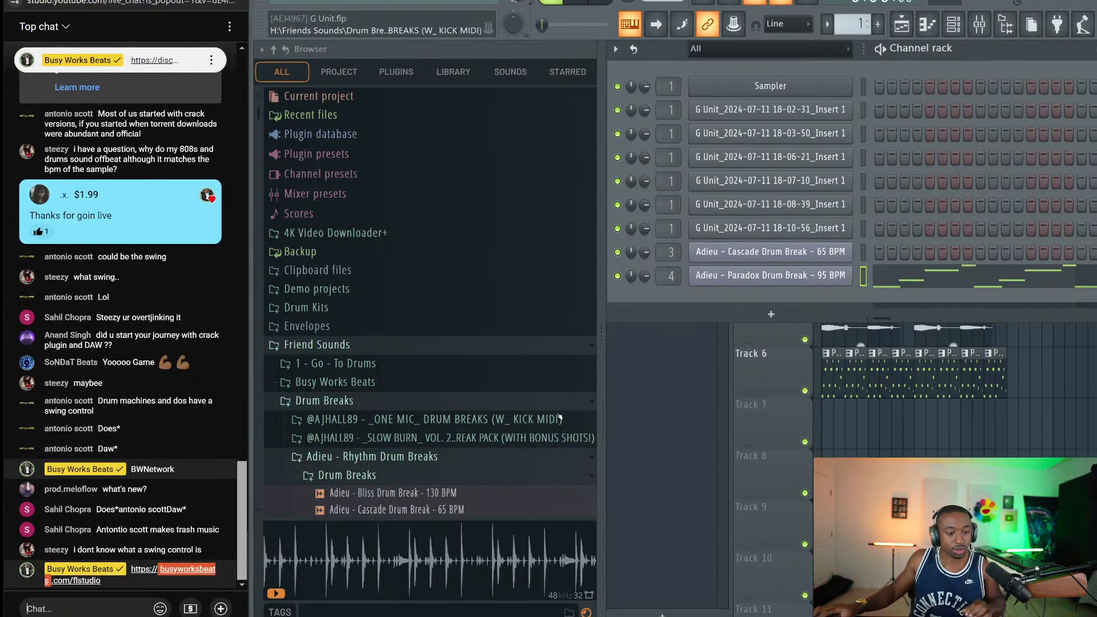
Open the Mixer and browse Friend Sounds to the Patcher presets folder
click(980, 24)
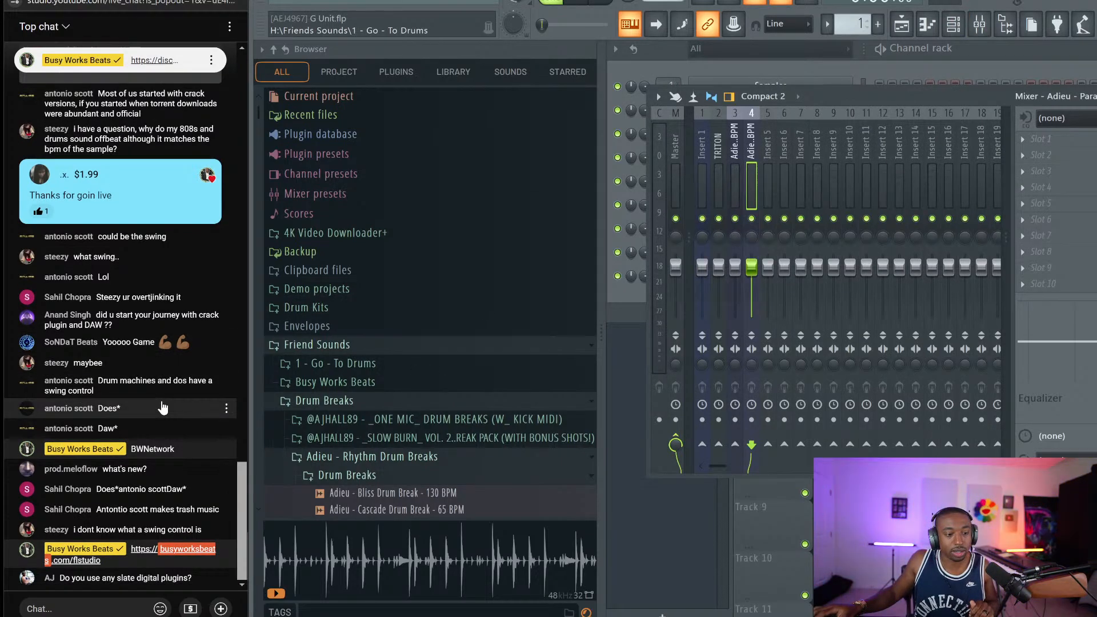
scroll(435, 419, down, 3)
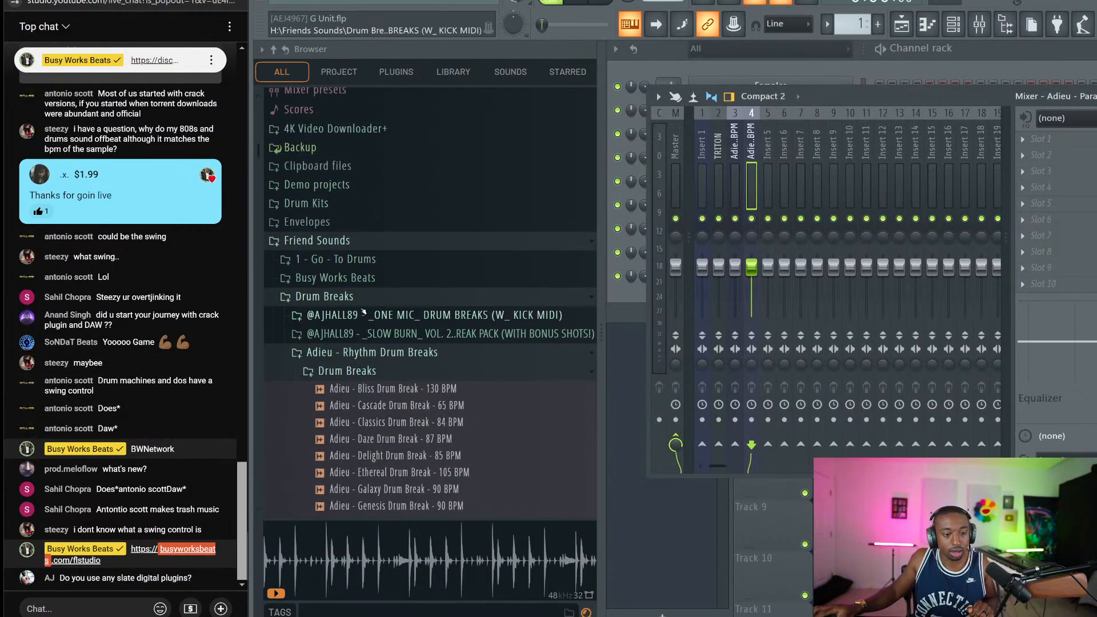
scroll(343, 343, up, 3)
click(339, 351)
click(339, 355)
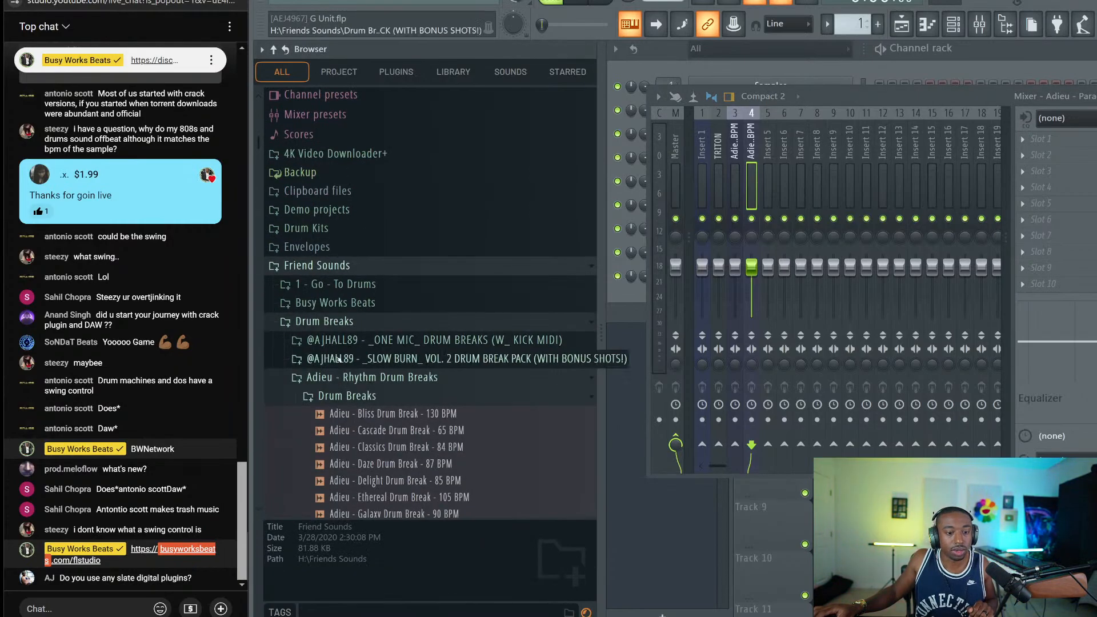
click(339, 323)
click(319, 398)
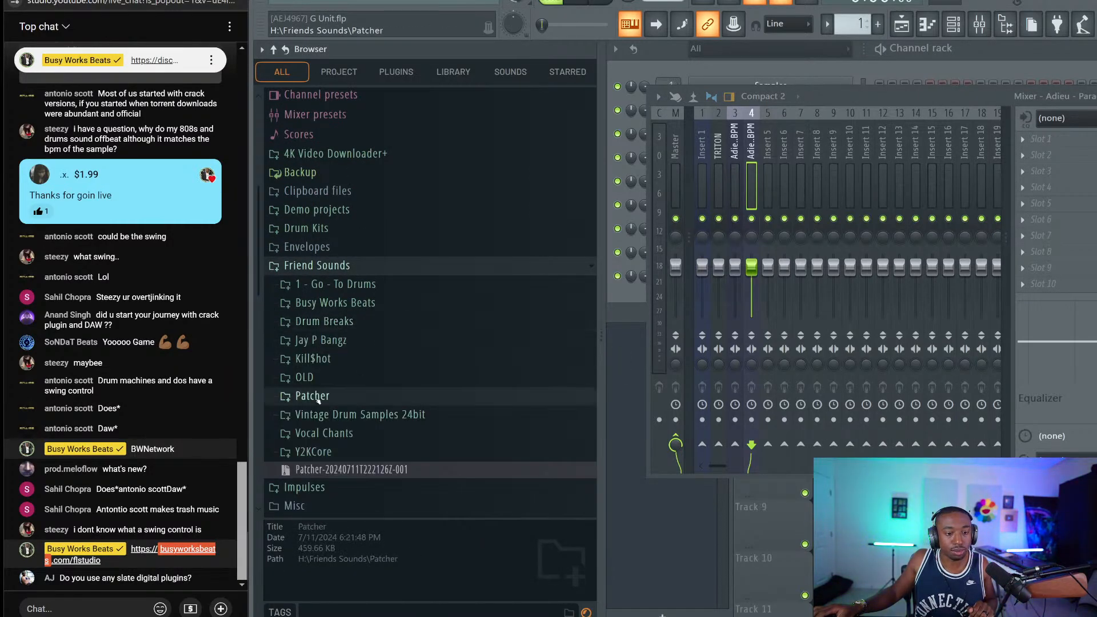
scroll(318, 399, down, 6)
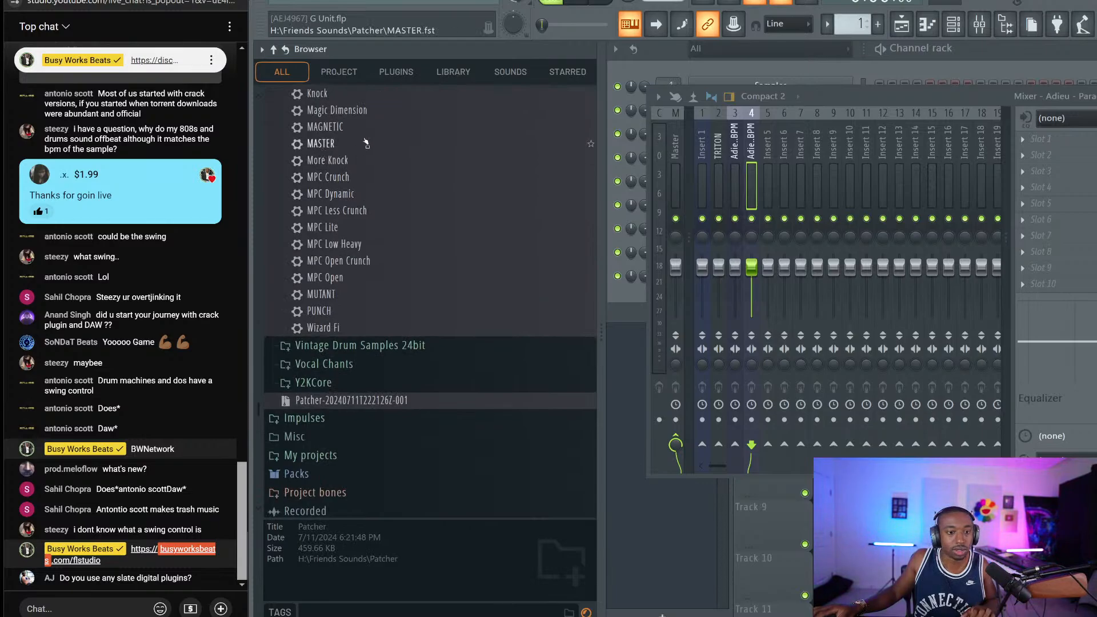
scroll(366, 143, up, 4)
Drop Dirty MPC.fst onto the Paradox mixer insert 4 and open its Fruity Delay 3 settings
drag(331, 244, 761, 142)
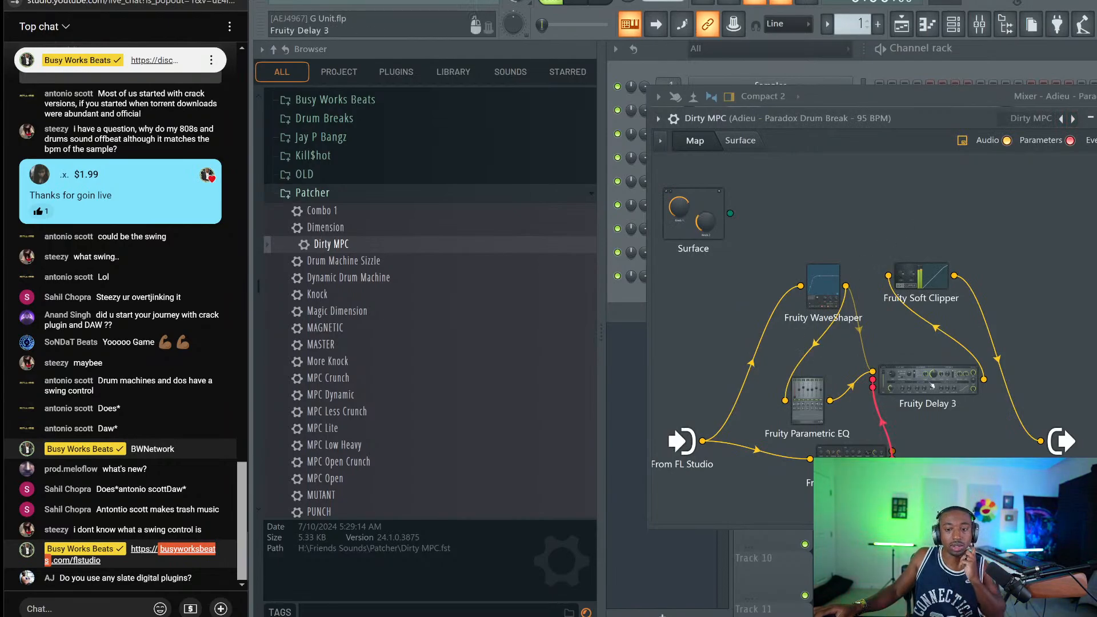
click(933, 386)
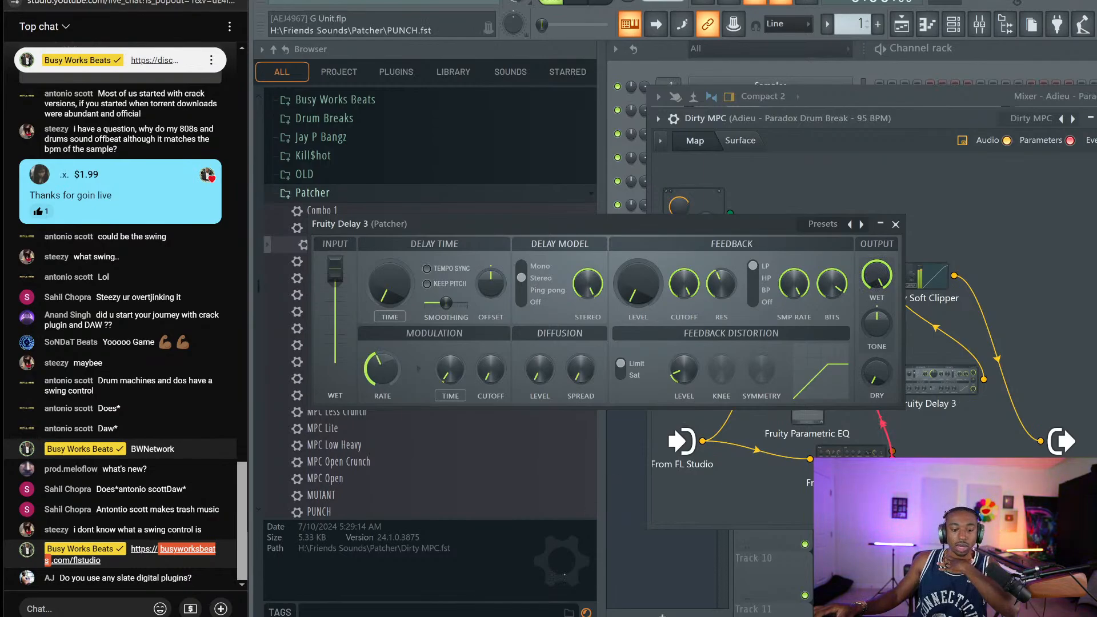
key(alt+Tab)
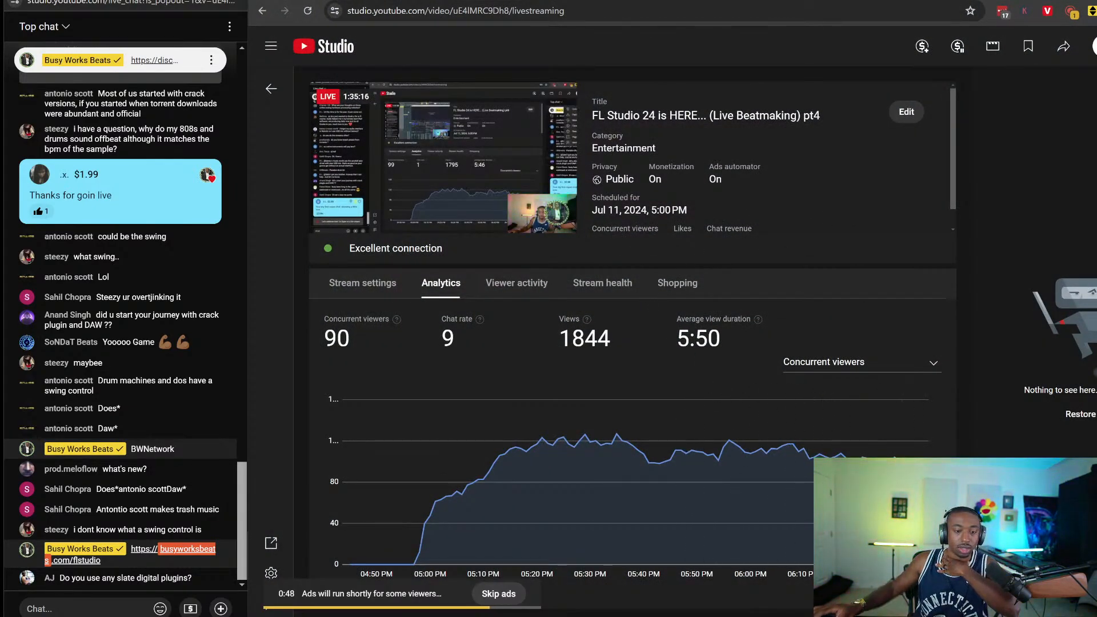
Reload the YouTube Studio livestream page with F5, then go back to the Fruity Delay 3 window
key(F5)
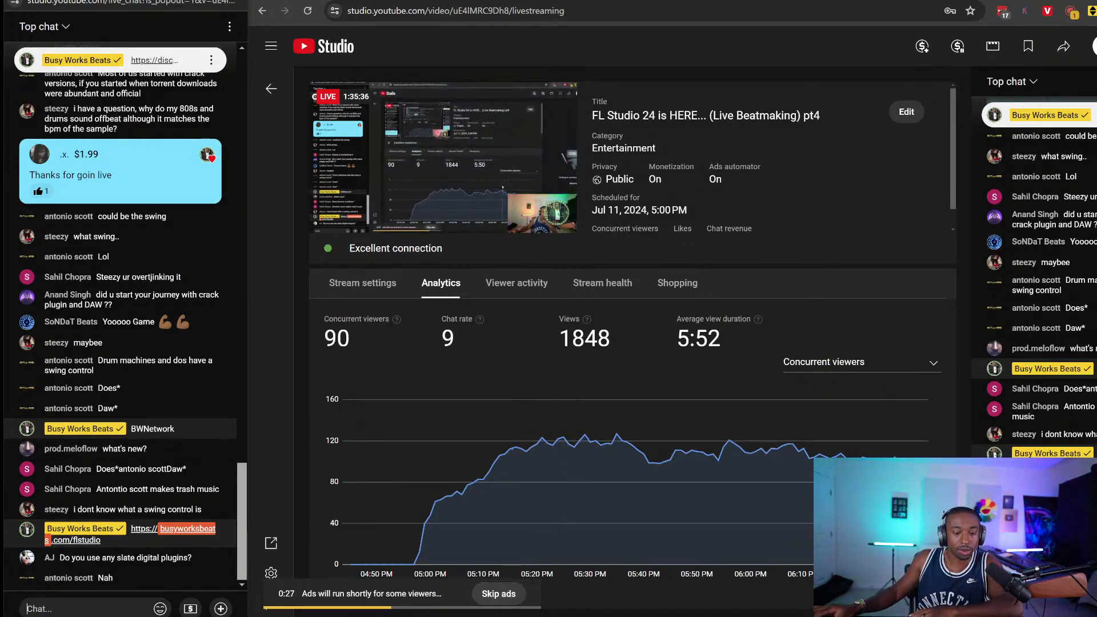
key(alt+Tab)
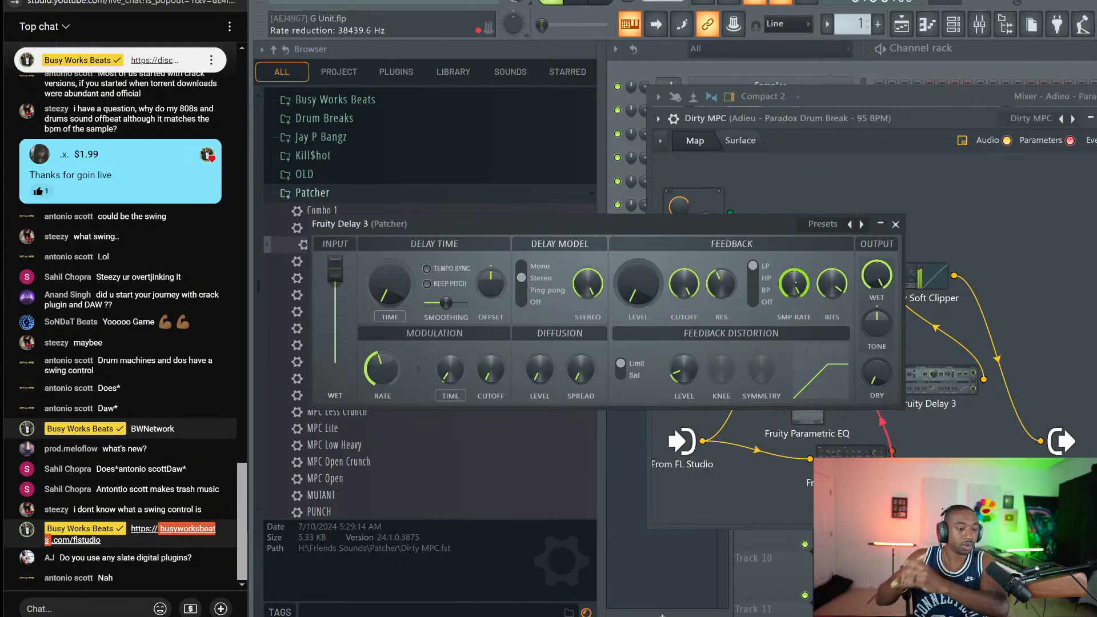
Switch to the YouTube Studio analytics page showing 94 concurrent viewers and 1854 views
key(alt+Tab)
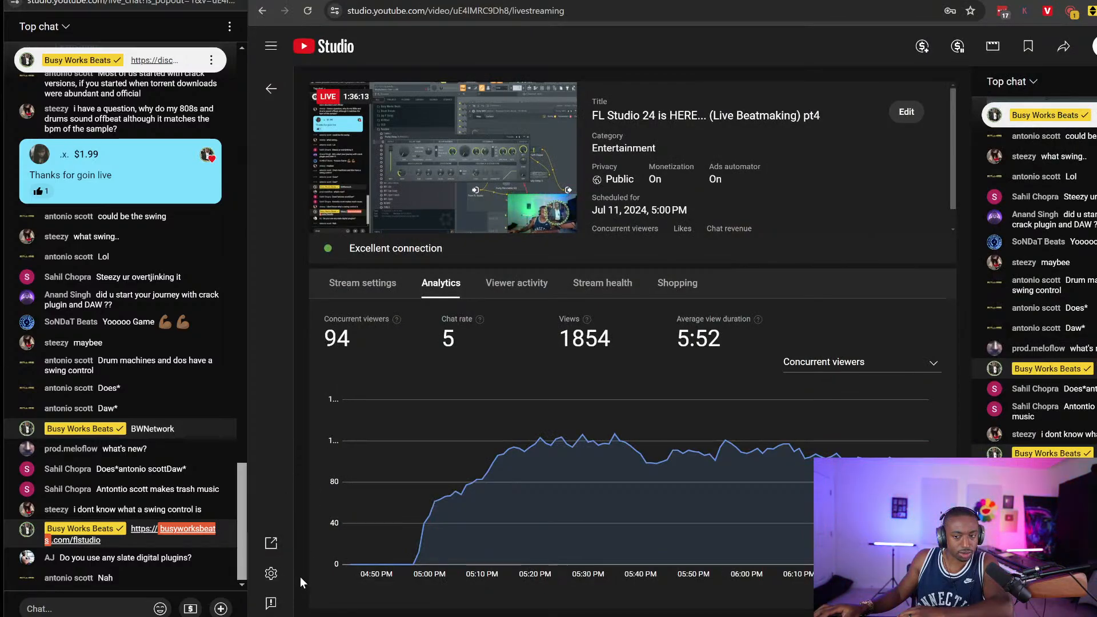
Focus the live chat message box, then return to FL Studio's Dirty MPC Fruity Delay 3 window
click(86, 609)
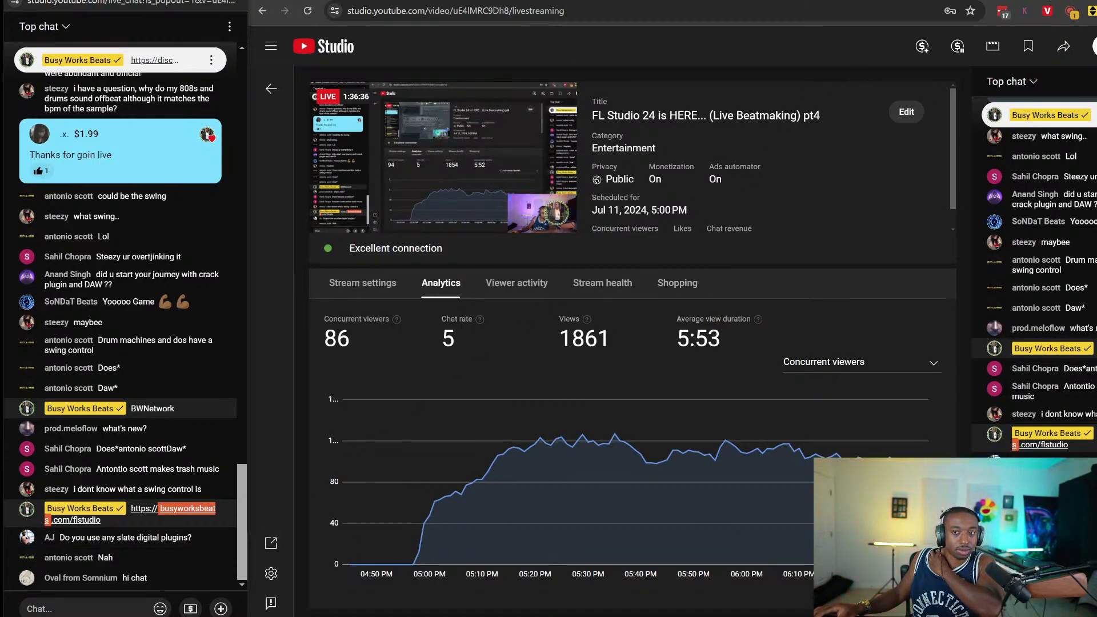
key(alt+Tab)
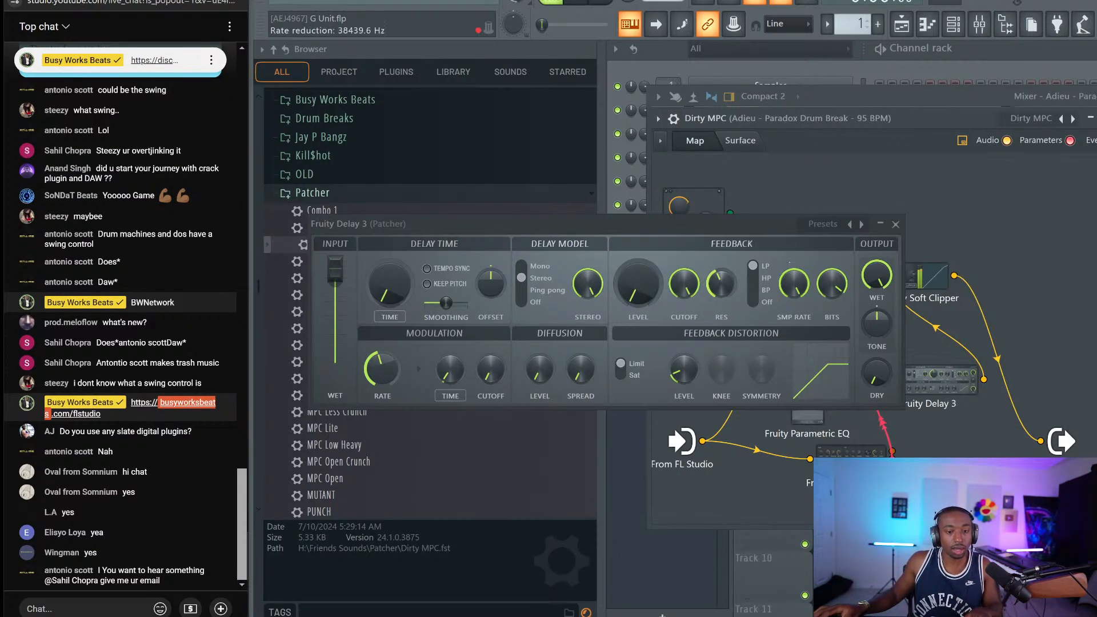
Close the Fruity Delay 3, Fruity WaveShaper and Dirty MPC Patcher windows
click(895, 225)
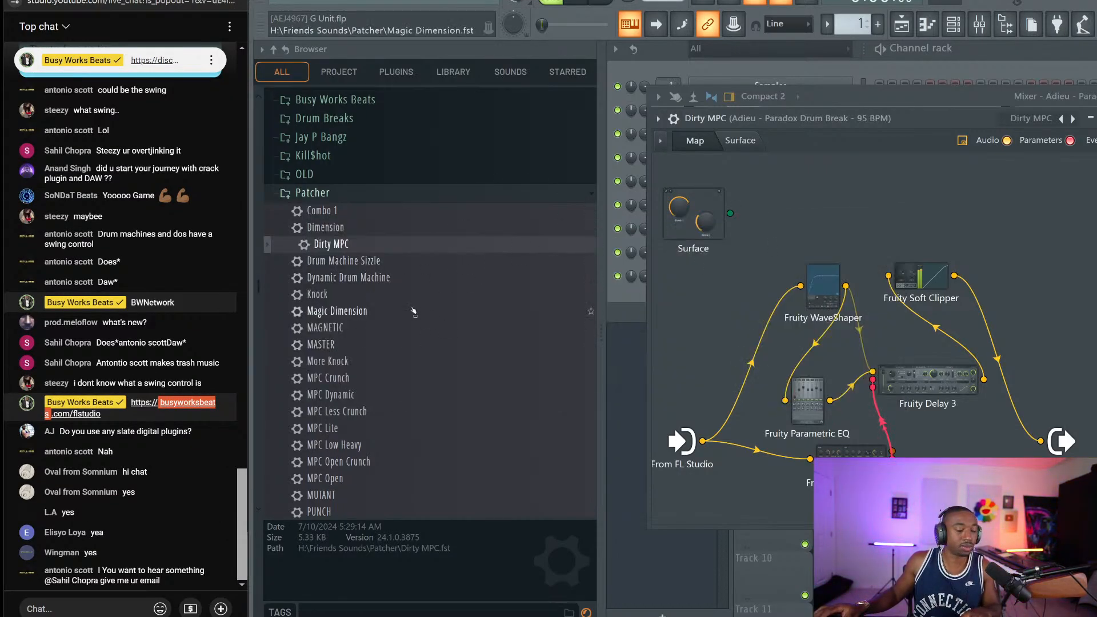
click(816, 298)
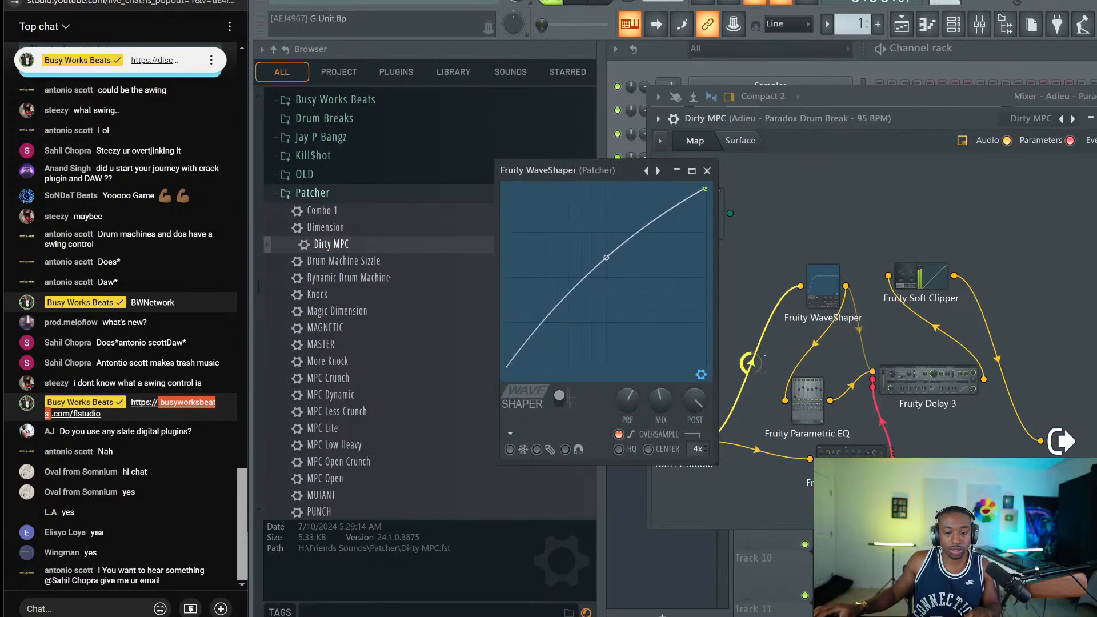
click(707, 170)
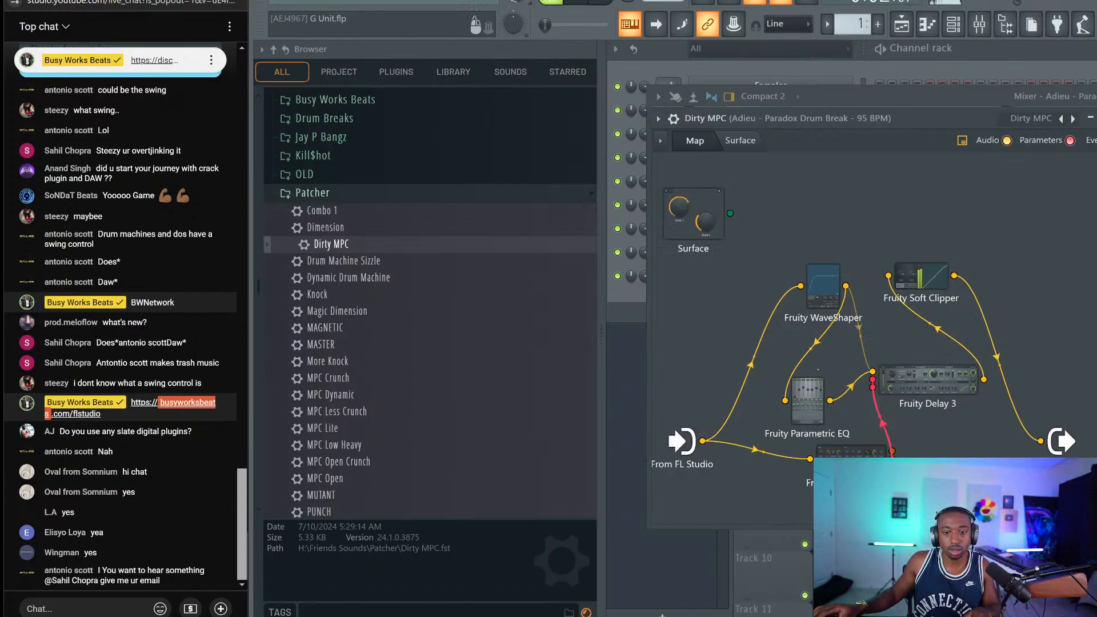
click(1092, 117)
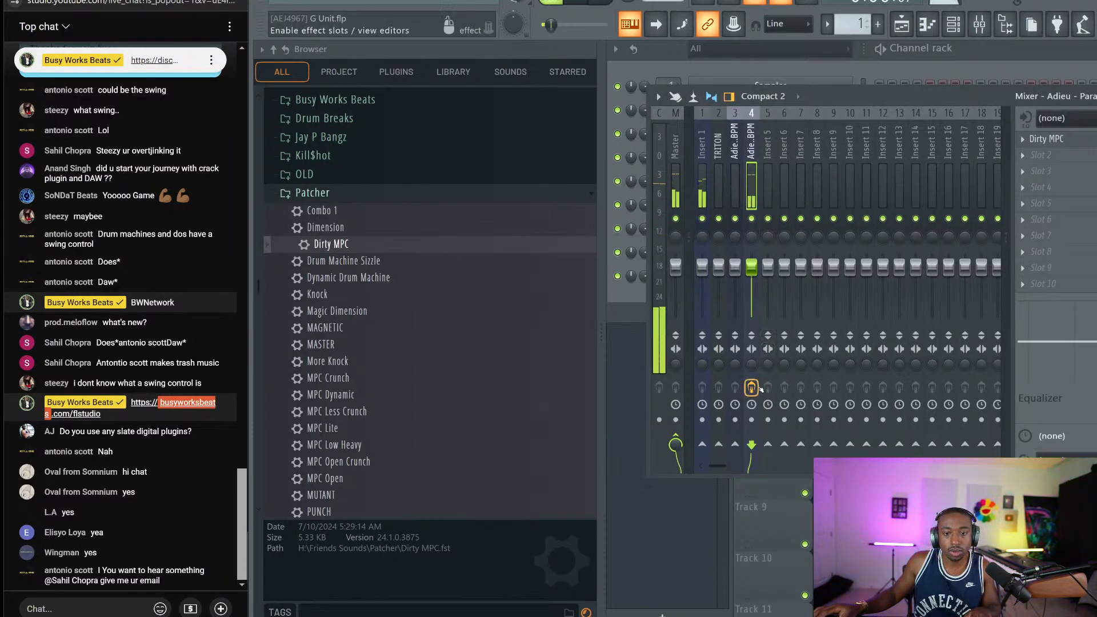
In the playlist, check the last G Unit clip, select the opening bars, and open the Paradox piano roll
key(F5)
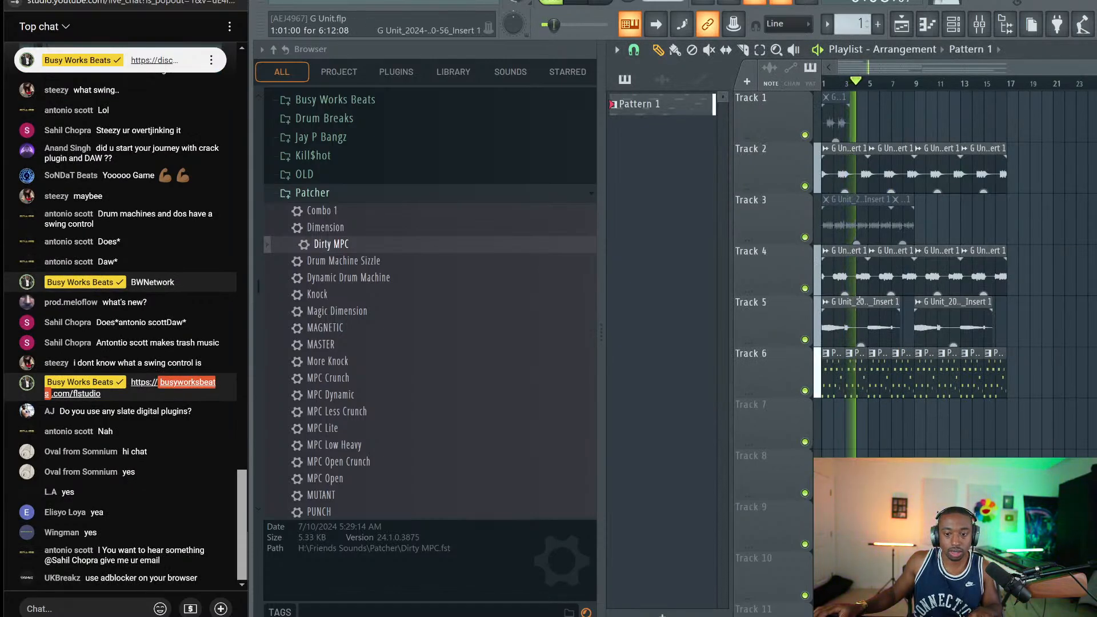
click(861, 326)
double_click(862, 317)
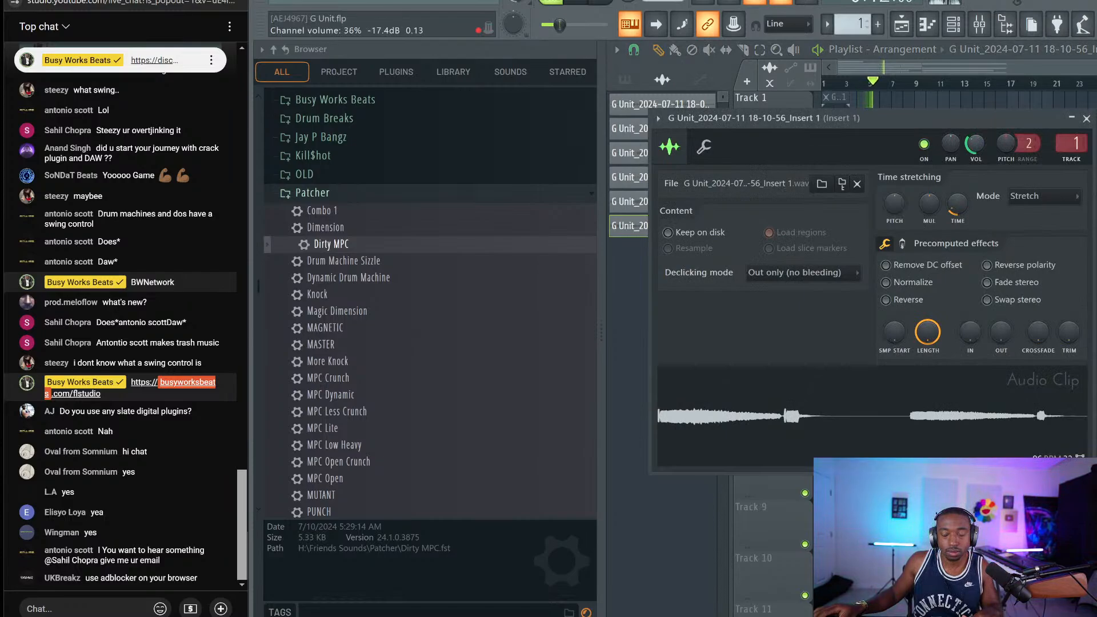
key(Escape)
drag(871, 84, 816, 98)
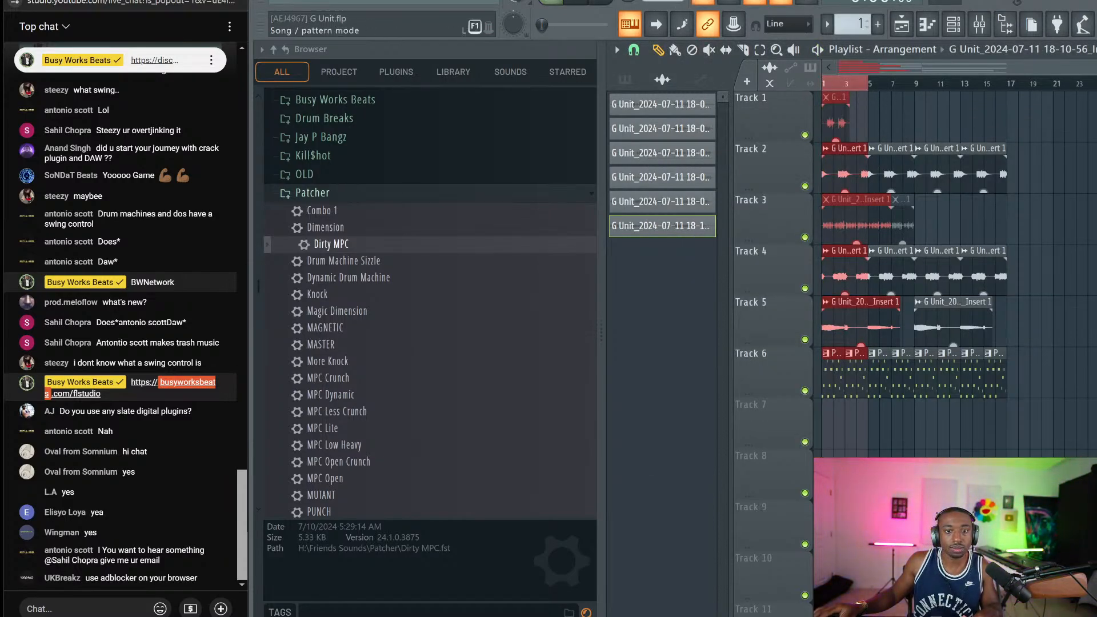
click(954, 24)
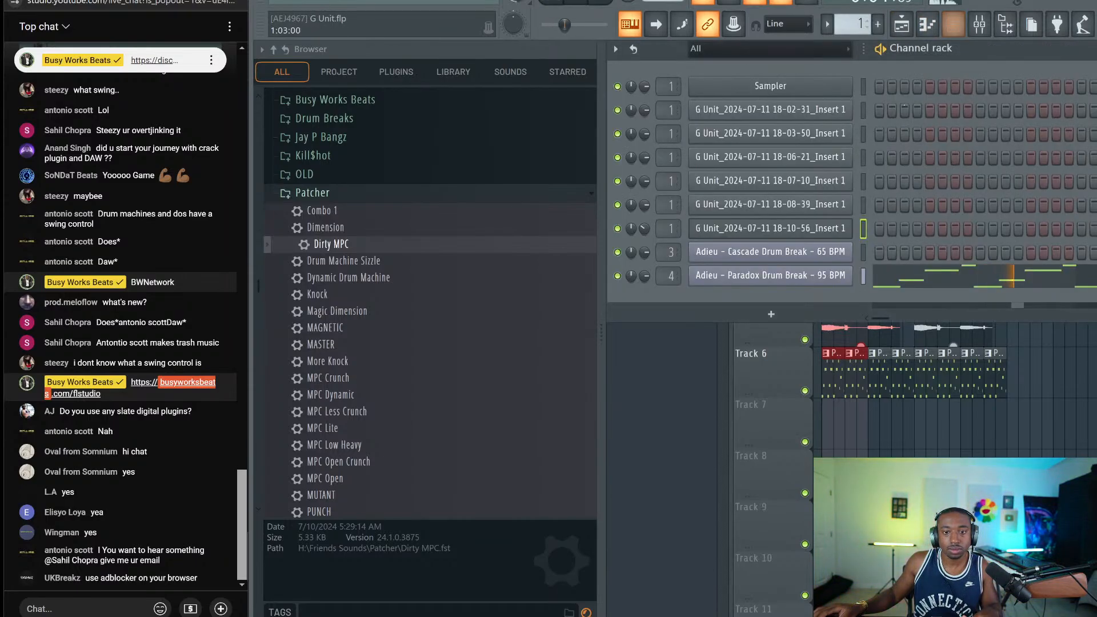
click(916, 278)
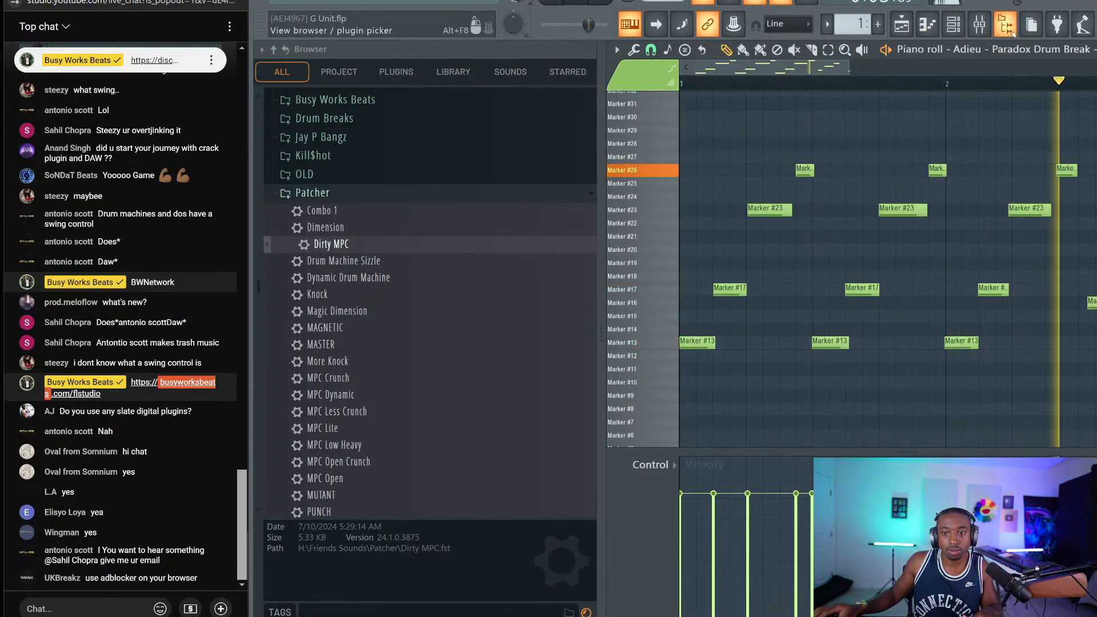
Nudge the Marker #15 slice later and shift the #23, #20 and adjacent slices later
click(1007, 26)
key(space)
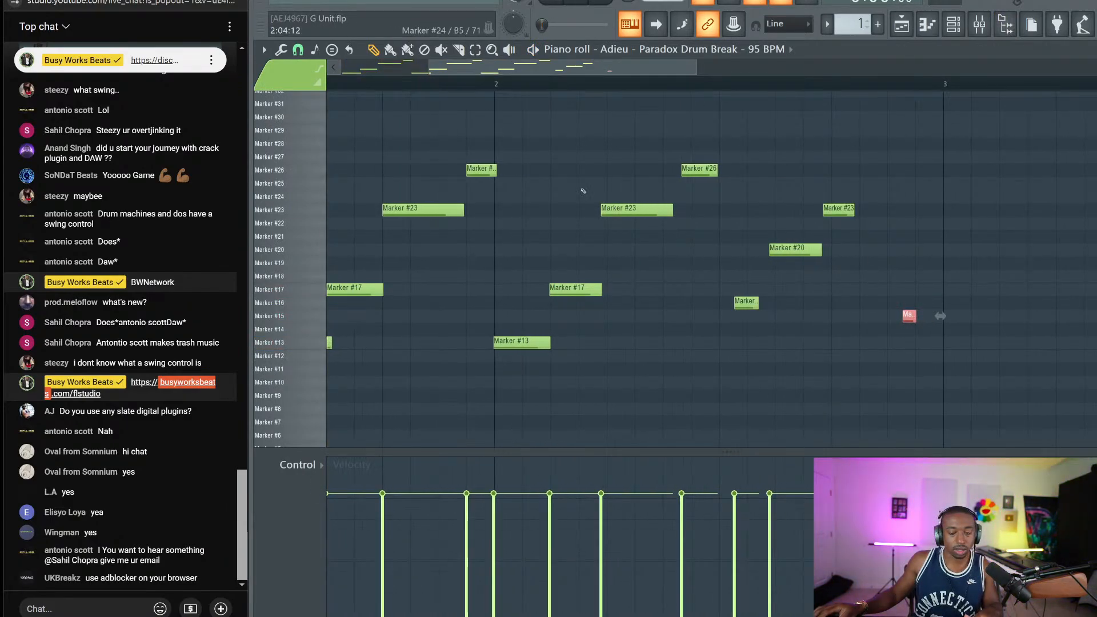
click(298, 50)
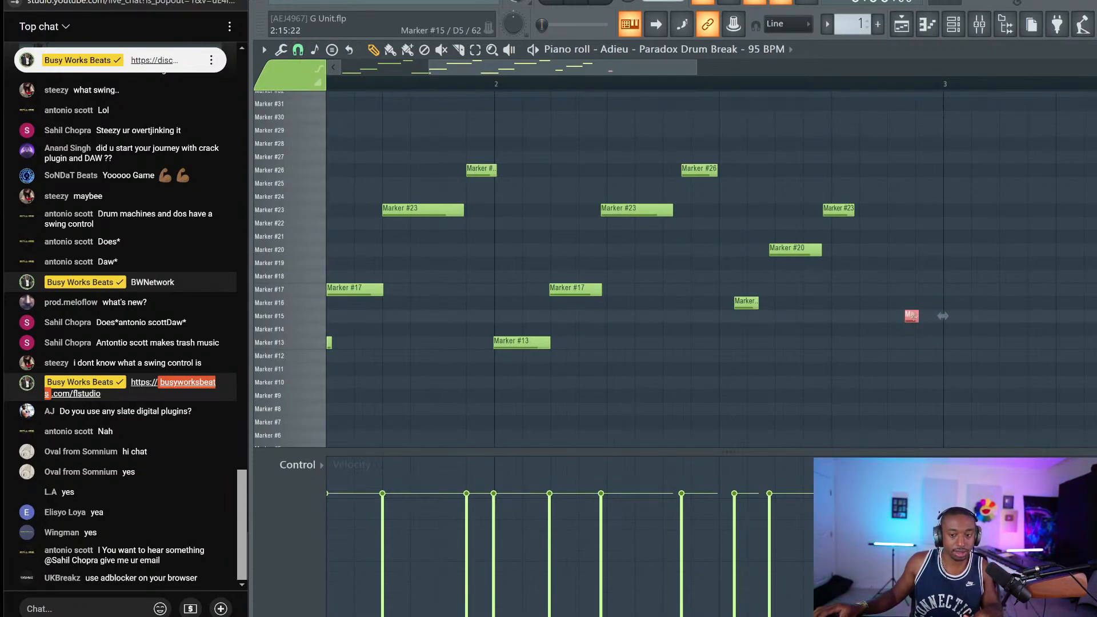
drag(923, 322, 925, 322)
drag(892, 178, 737, 320)
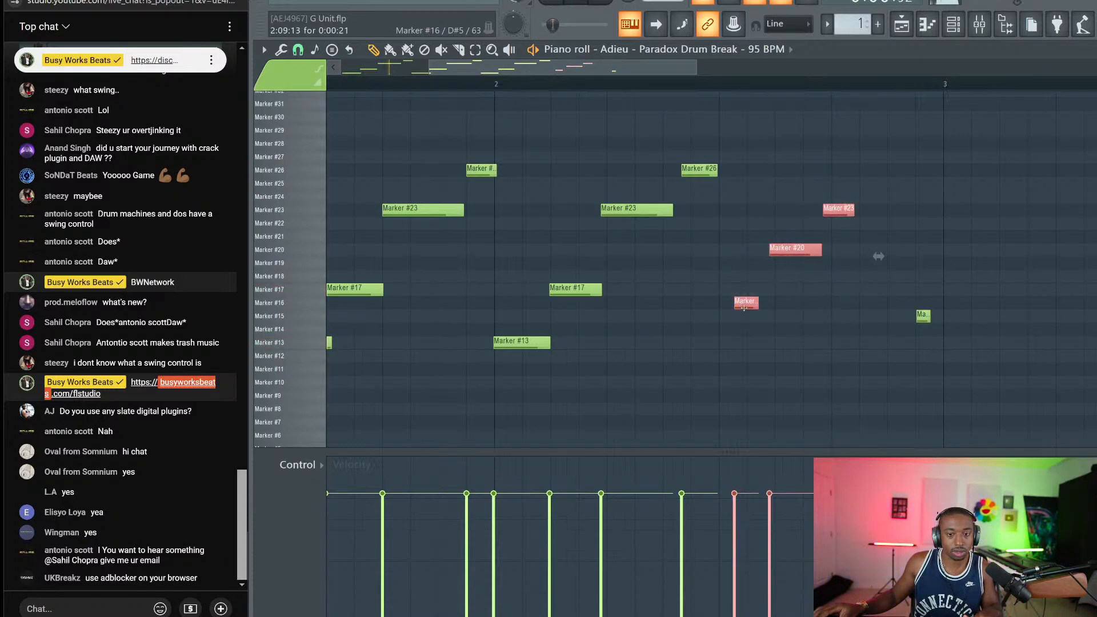
key(space)
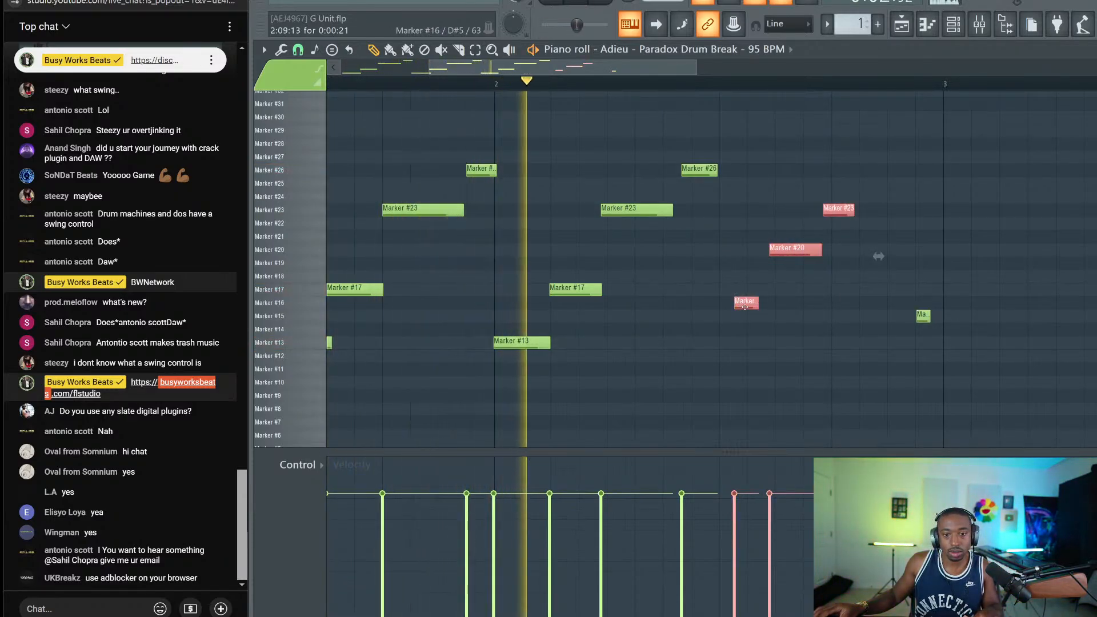
key(space)
mouse_move(744, 307)
mouse_down()
mouse_move(773, 305)
mouse_move(759, 303)
mouse_up()
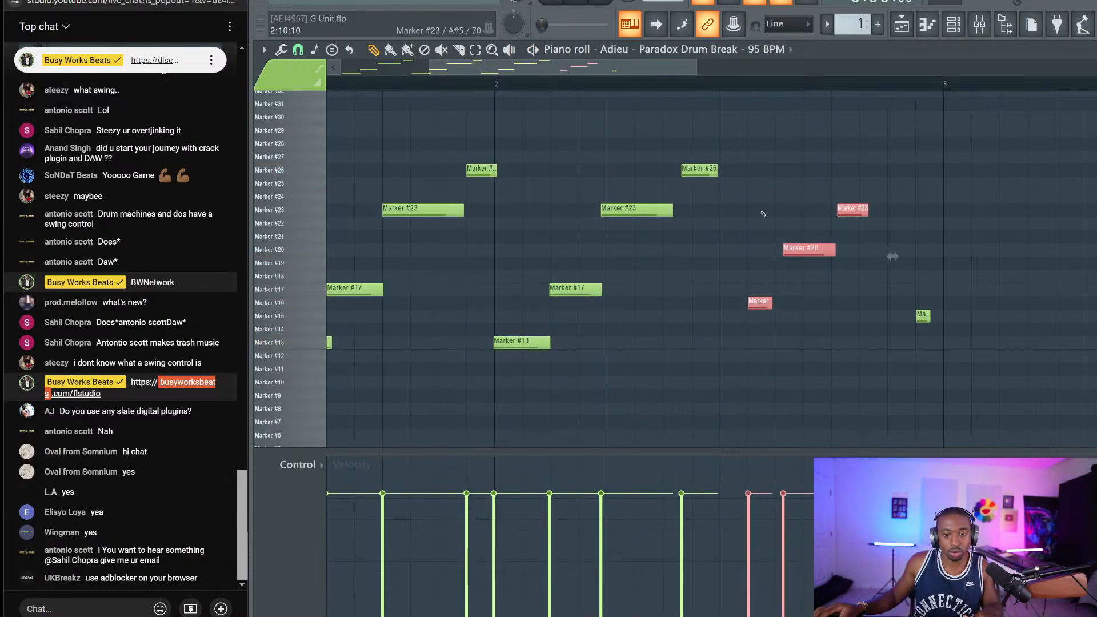
Shift the Marker #26 slice slightly later and audition the pattern
drag(784, 191, 870, 284)
key(space)
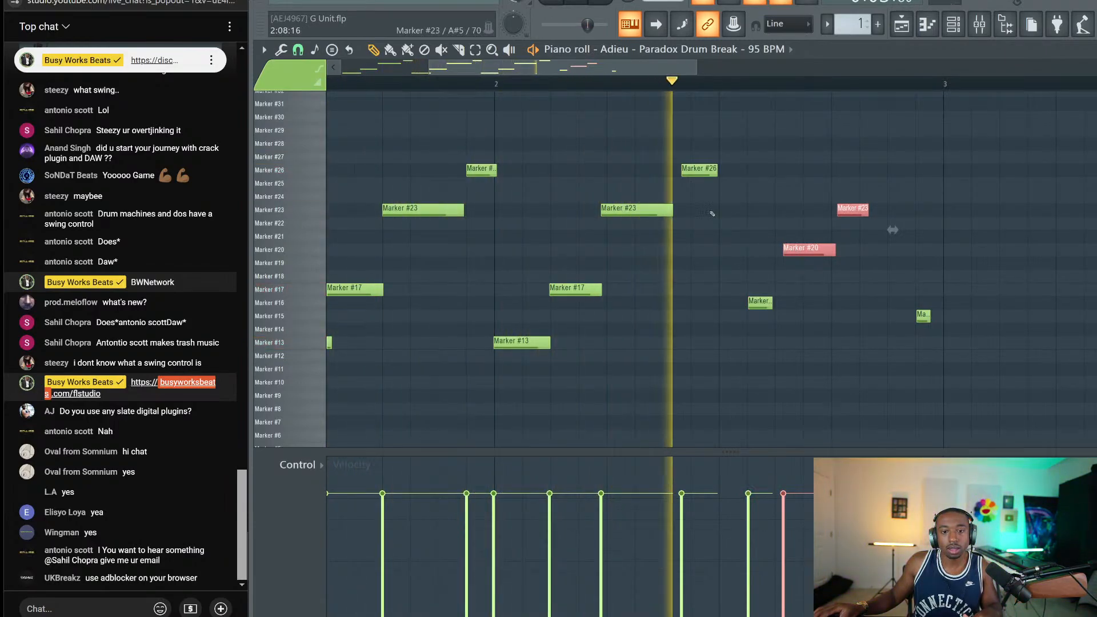
key(space)
drag(692, 173, 702, 176)
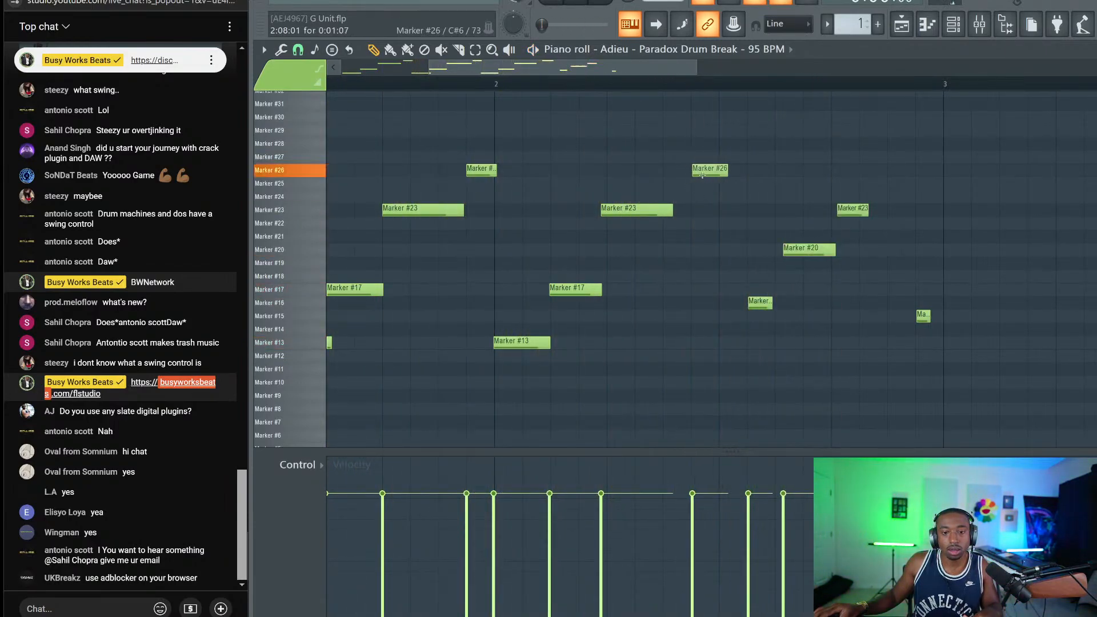
key(space)
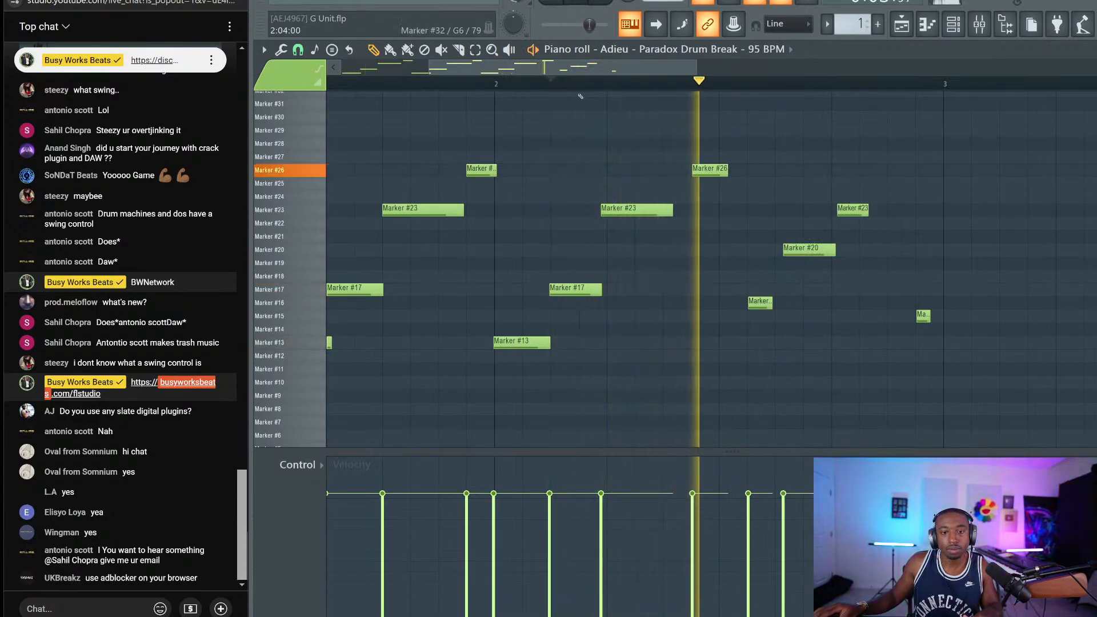
key(space)
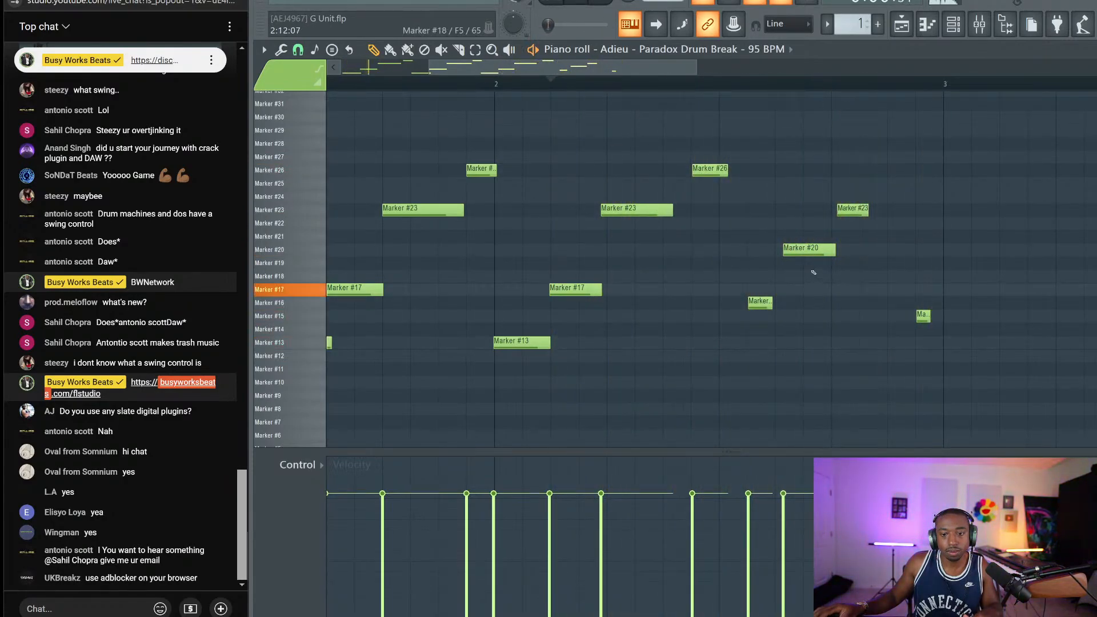
Select the Marker #20 and #23 slices, play the pattern again, and close the piano roll
mouse_move(812, 282)
mouse_down()
mouse_move(860, 223)
mouse_move(853, 209)
mouse_up()
key(space)
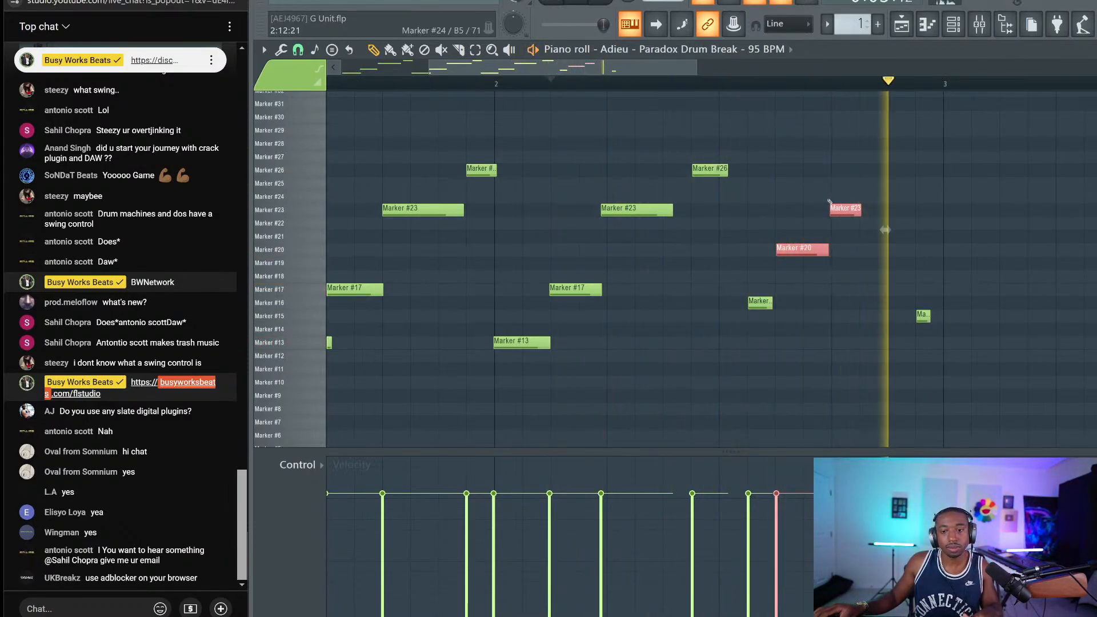
click(1090, 49)
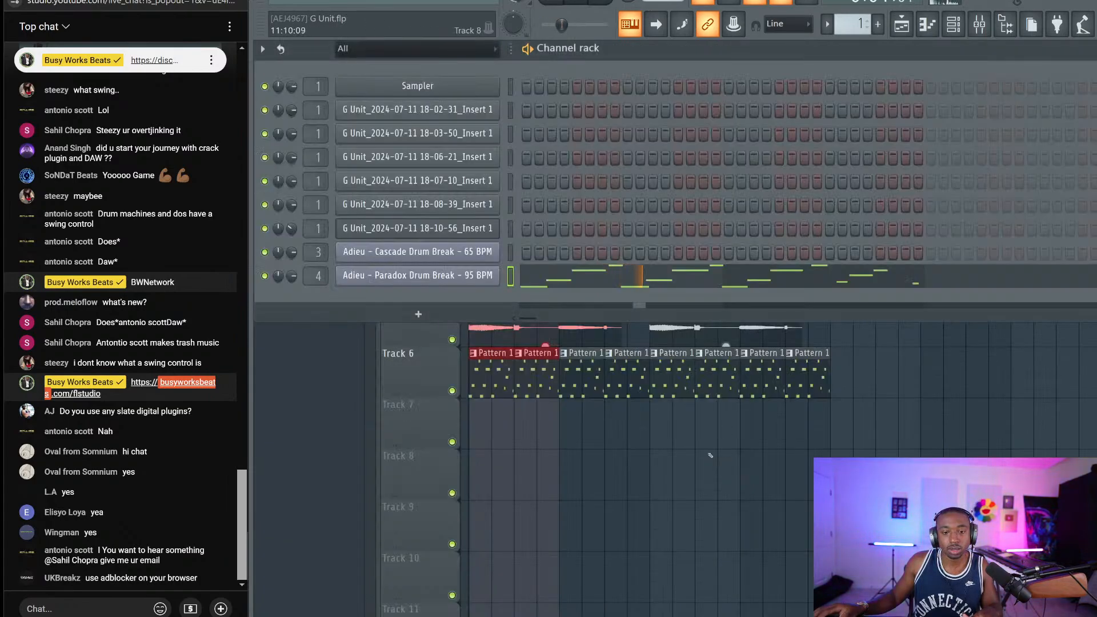
Hide the channel rack, clear the time selection, and inspect the Track 2 and Track 4 clips' channel settings
key(F6)
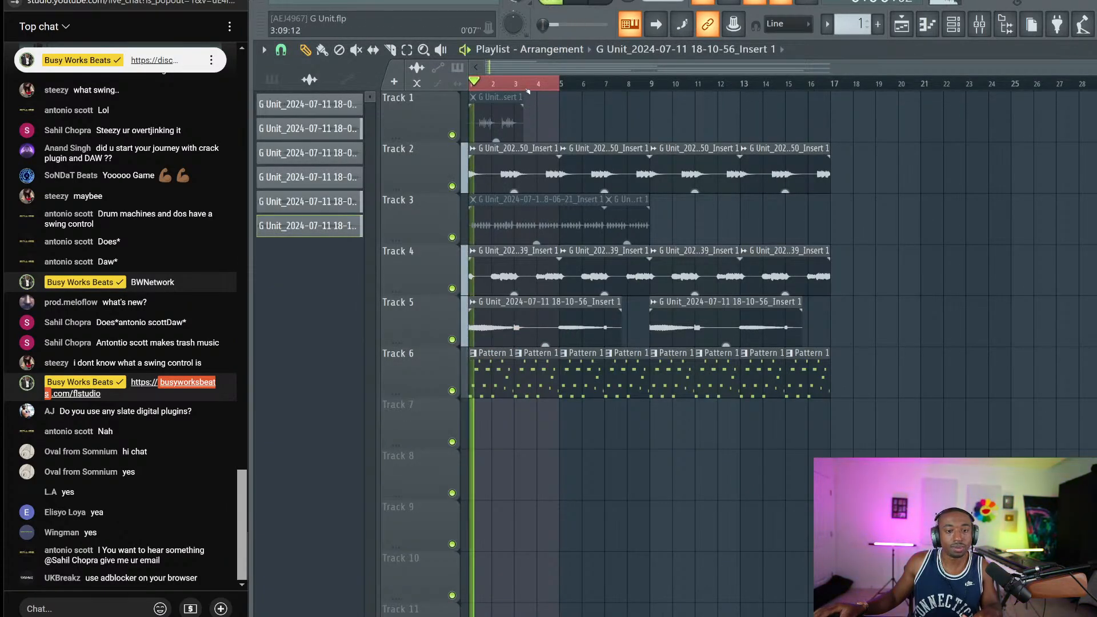
click(528, 90)
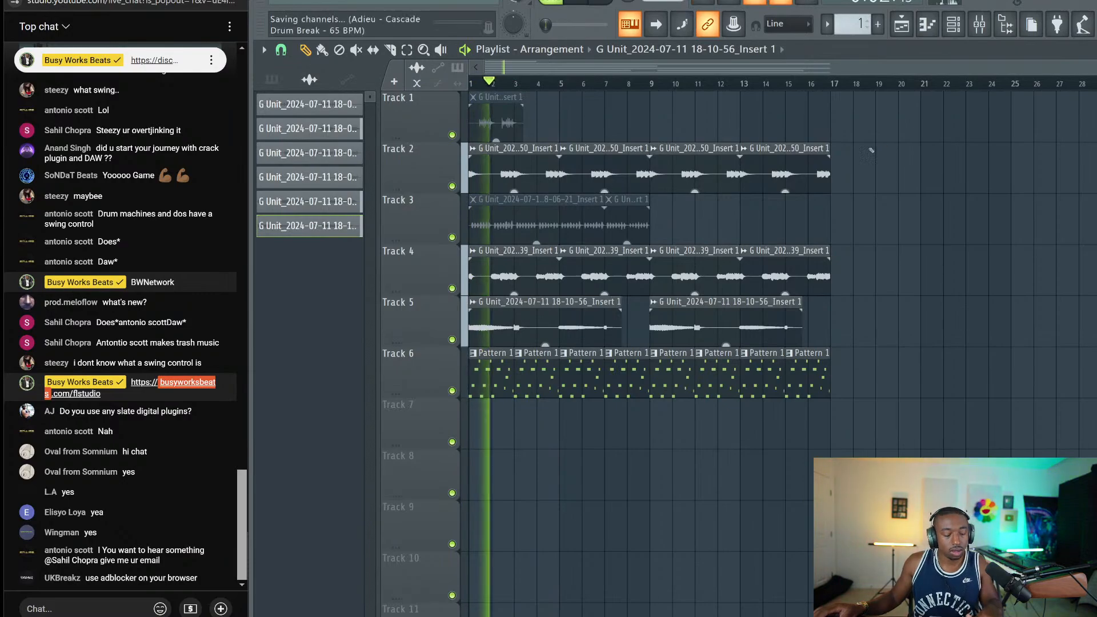
double_click(526, 152)
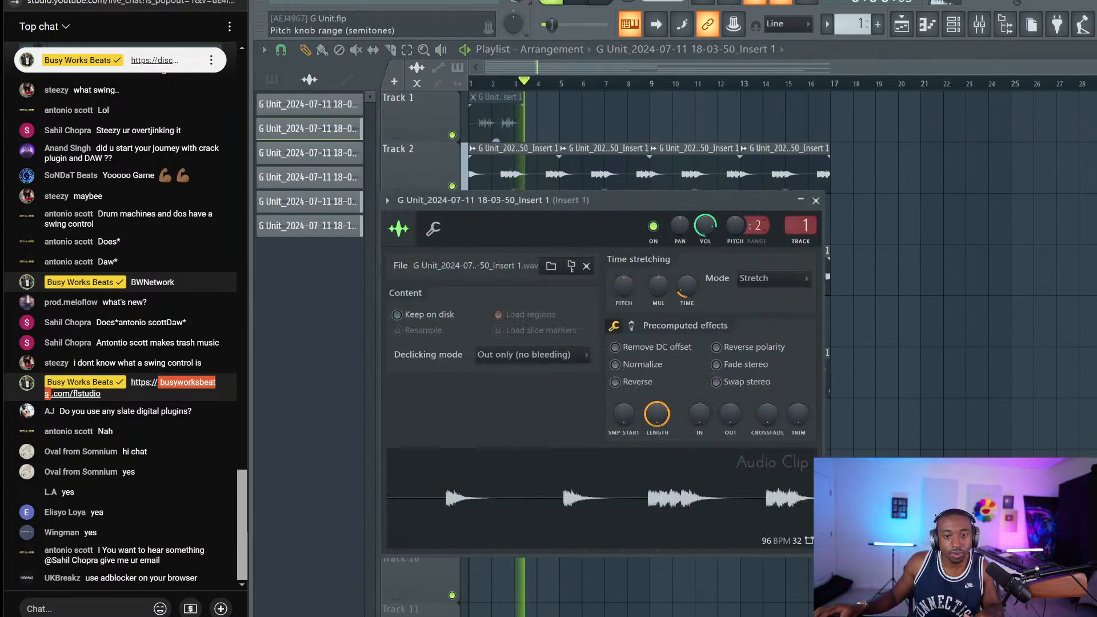
click(979, 24)
right_click(899, 262)
double_click(558, 253)
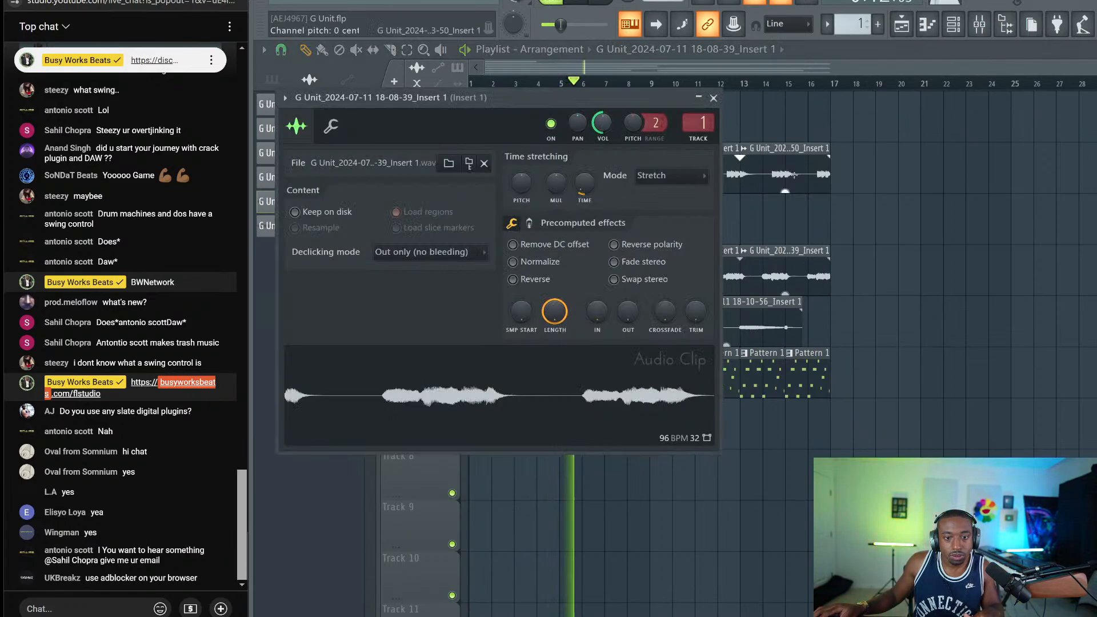
right_click(872, 192)
Select all four Track 2 clips and return playback to bar 1
drag(872, 192, 472, 165)
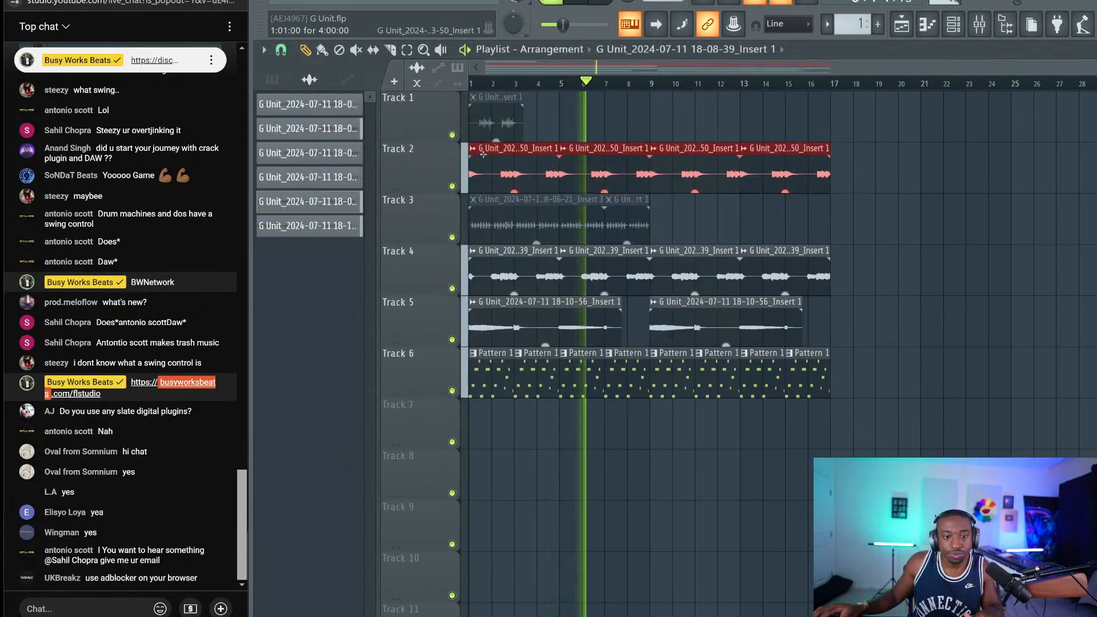
scroll(478, 87, up, 2)
scroll(477, 87, up, 3)
click(478, 87)
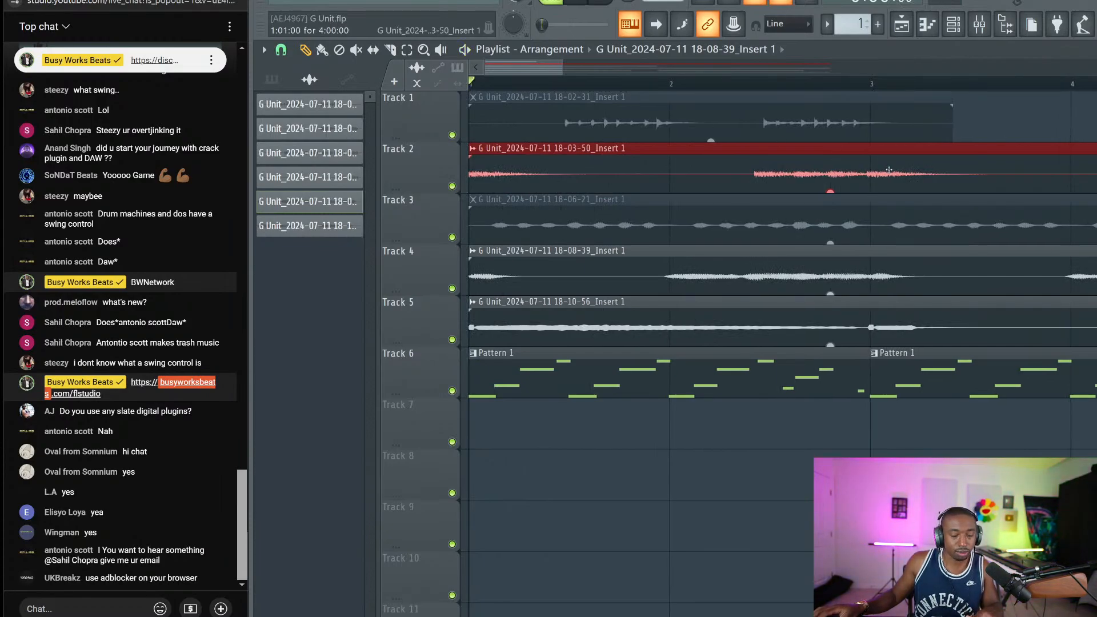
scroll(874, 91, up, 1)
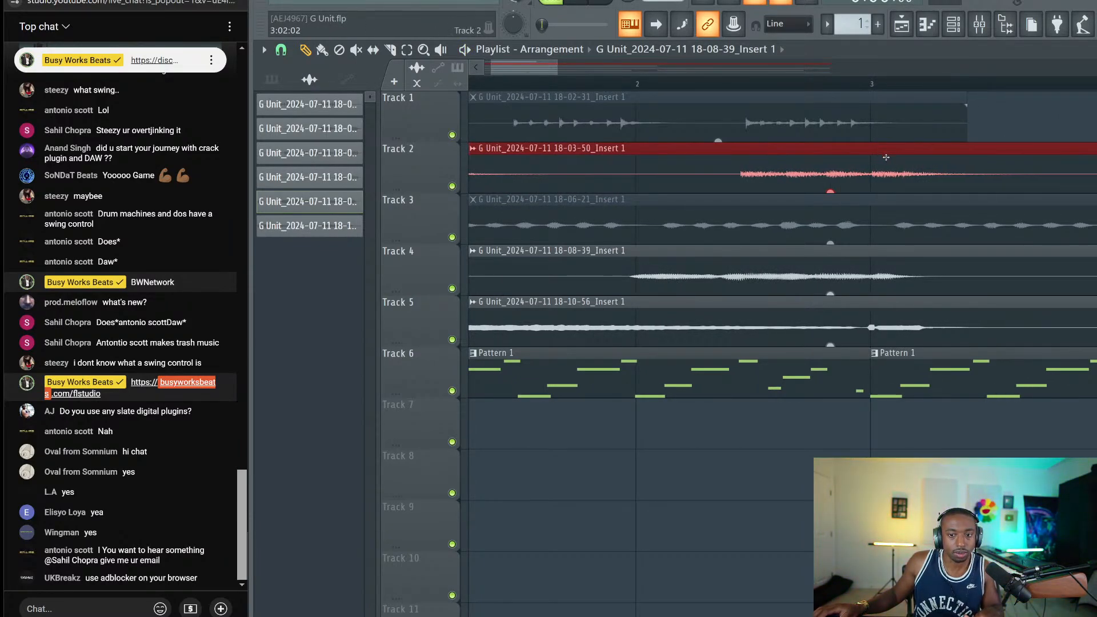
Select the Track 4 and Track 5 clips, then deselect the Track 5 clip
click(793, 282)
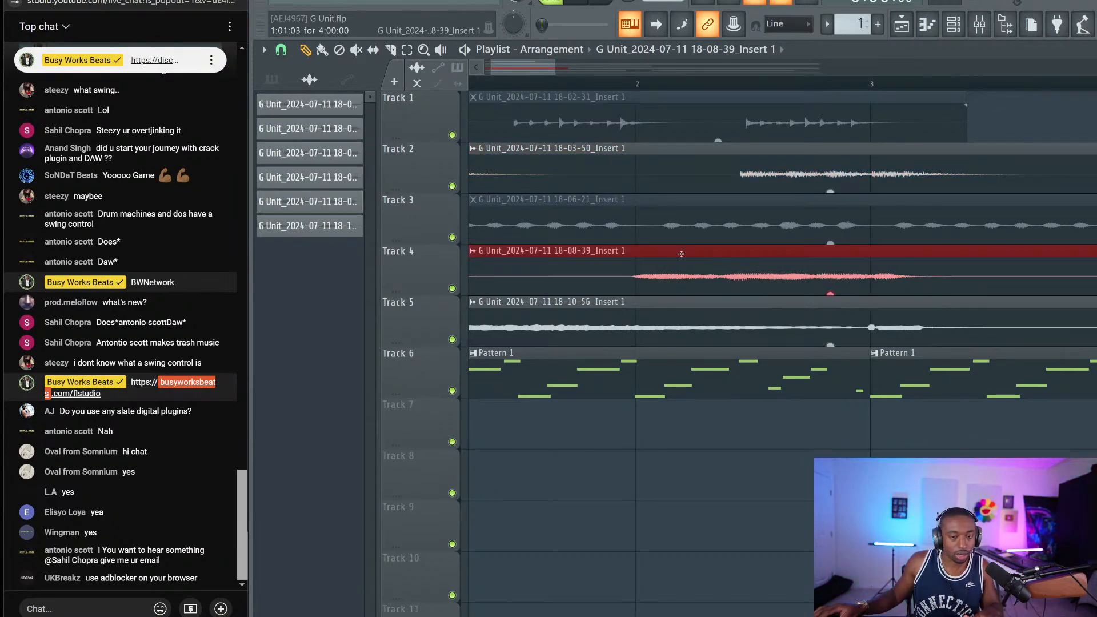
click(875, 320)
scroll(874, 93, up, 1)
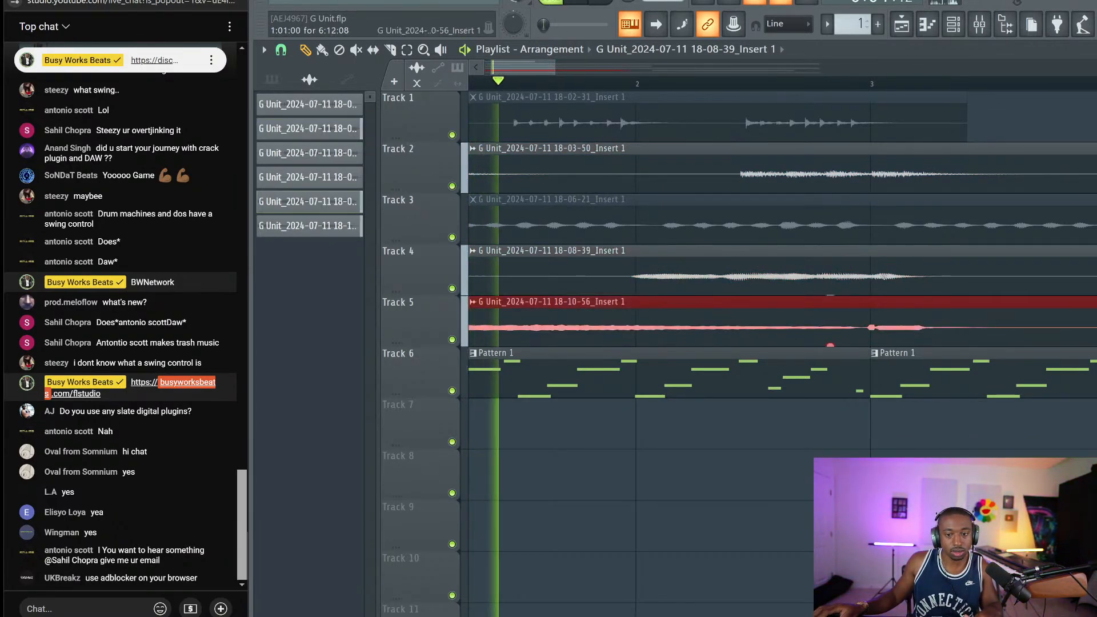
scroll(882, 93, up, 1)
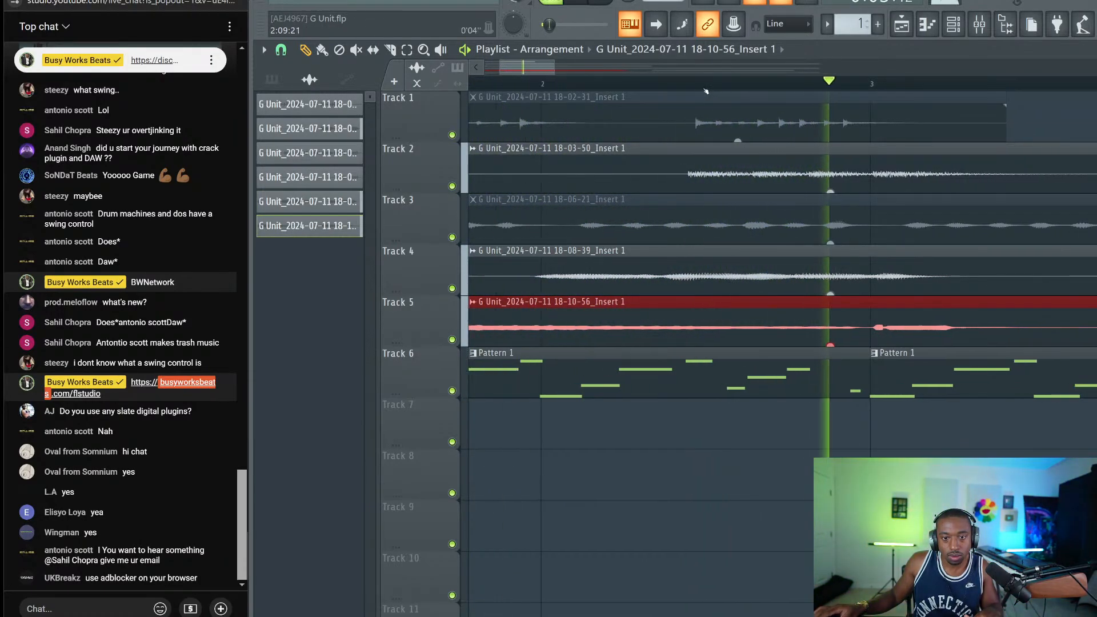
scroll(707, 90, down, 3)
scroll(706, 90, down, 2)
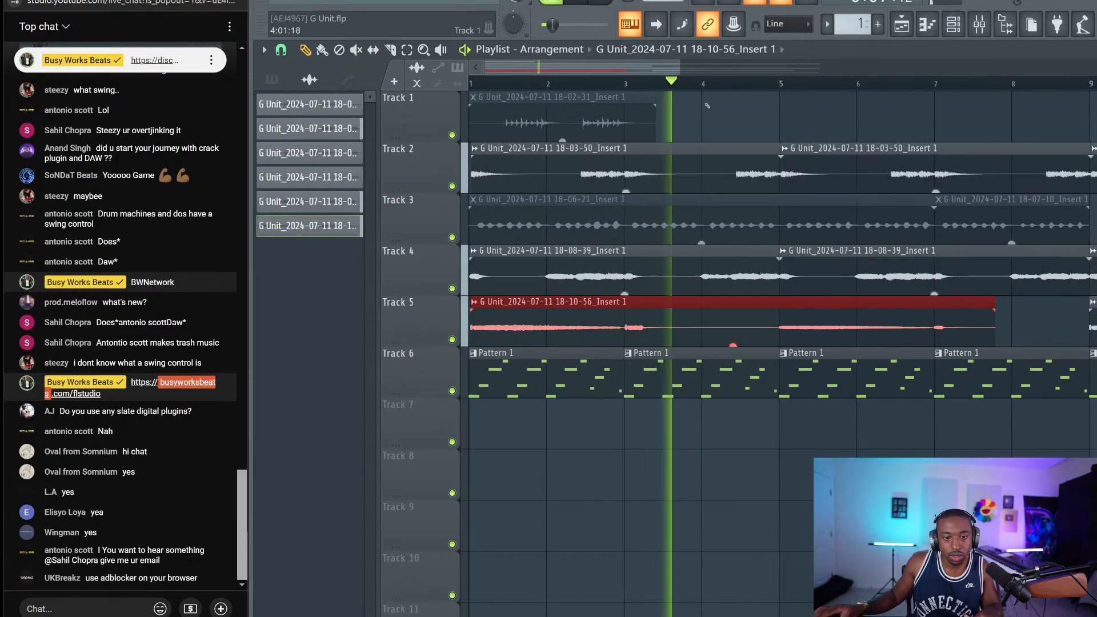
click(708, 109)
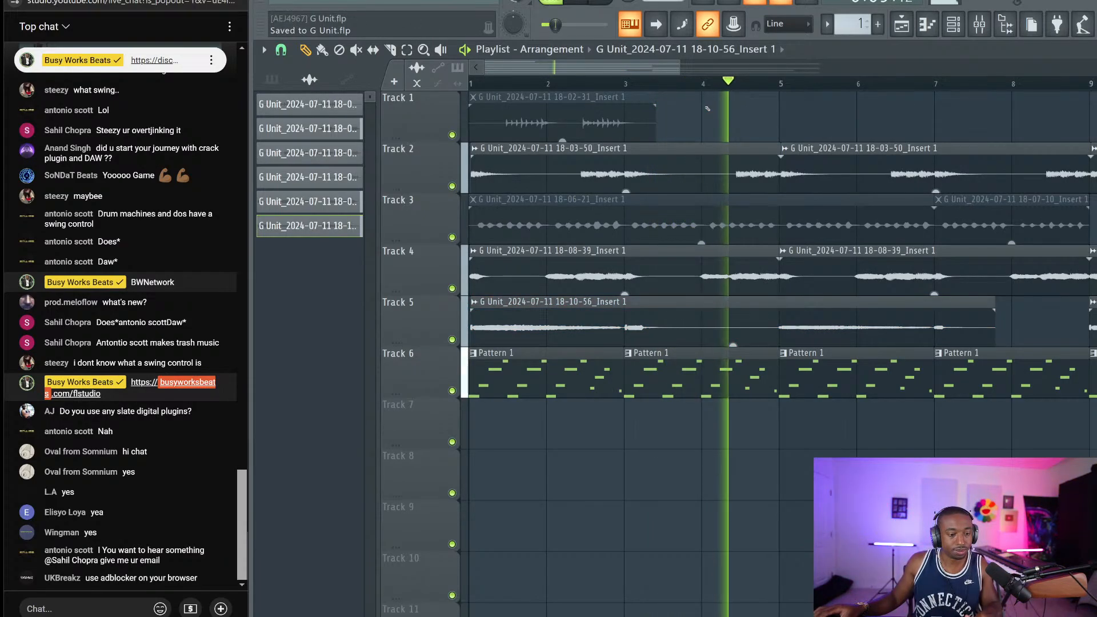
Show the channel rack, play the song, and open the effect plugin list for a Master mixer slot
key(F6)
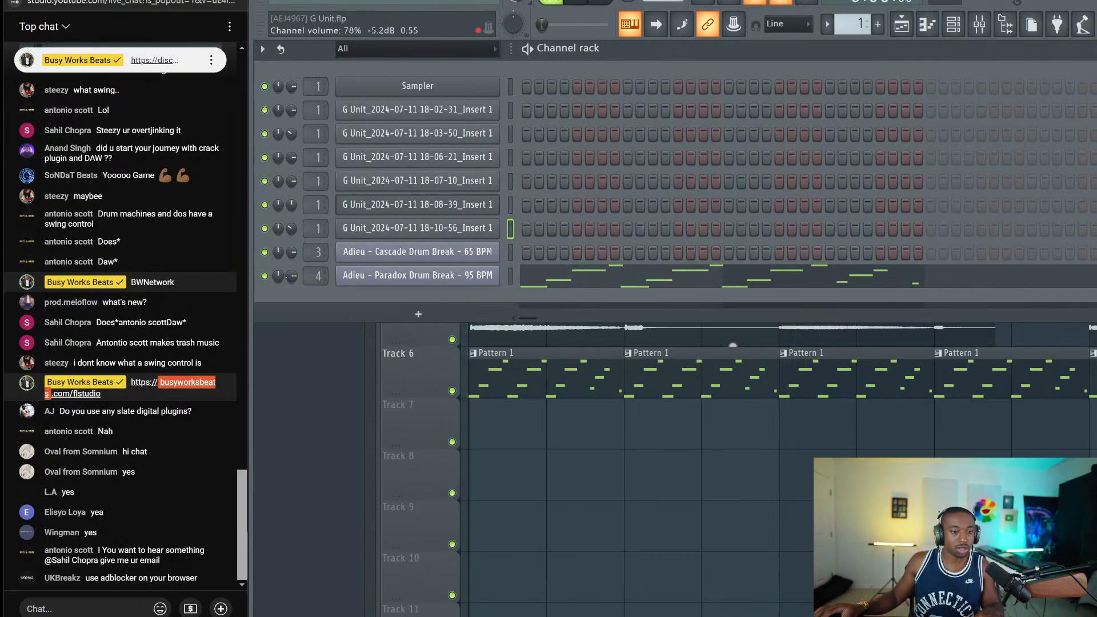
key(space)
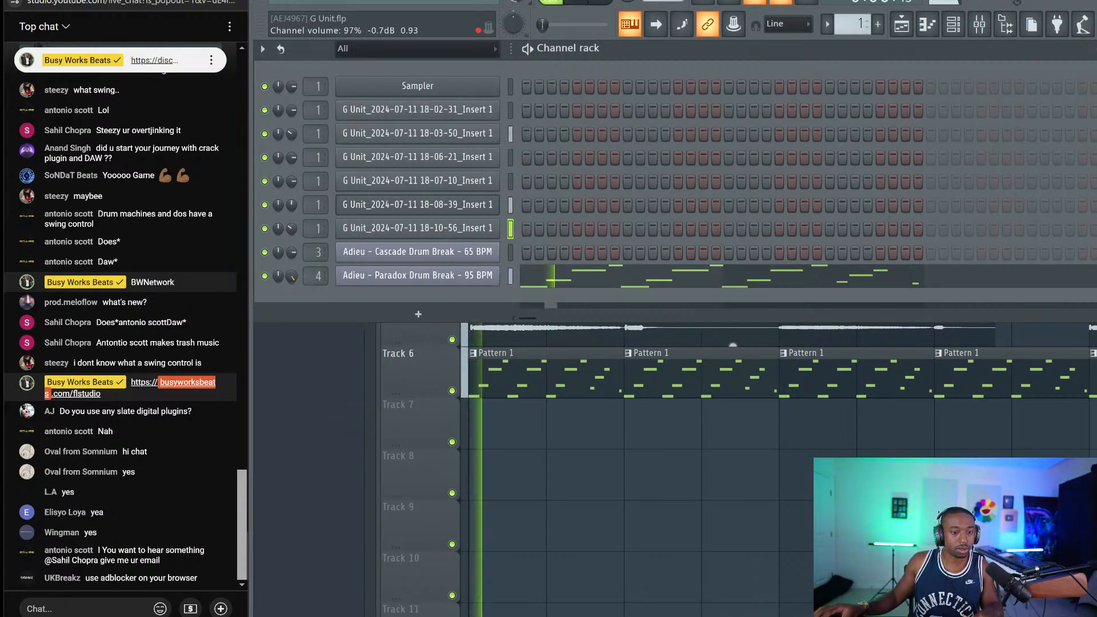
click(980, 24)
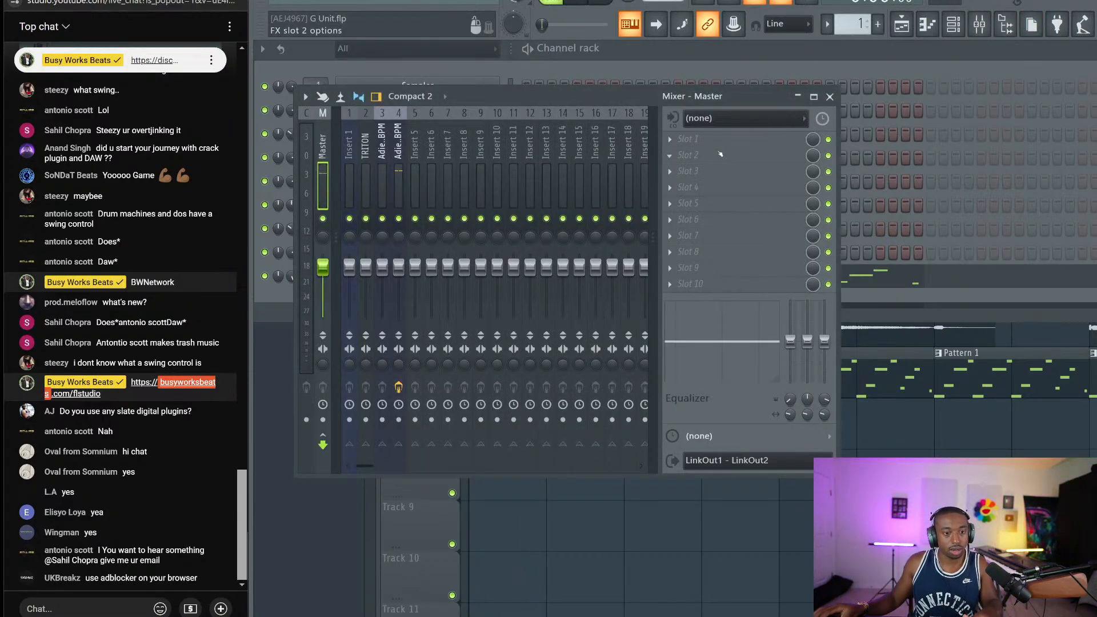
click(689, 139)
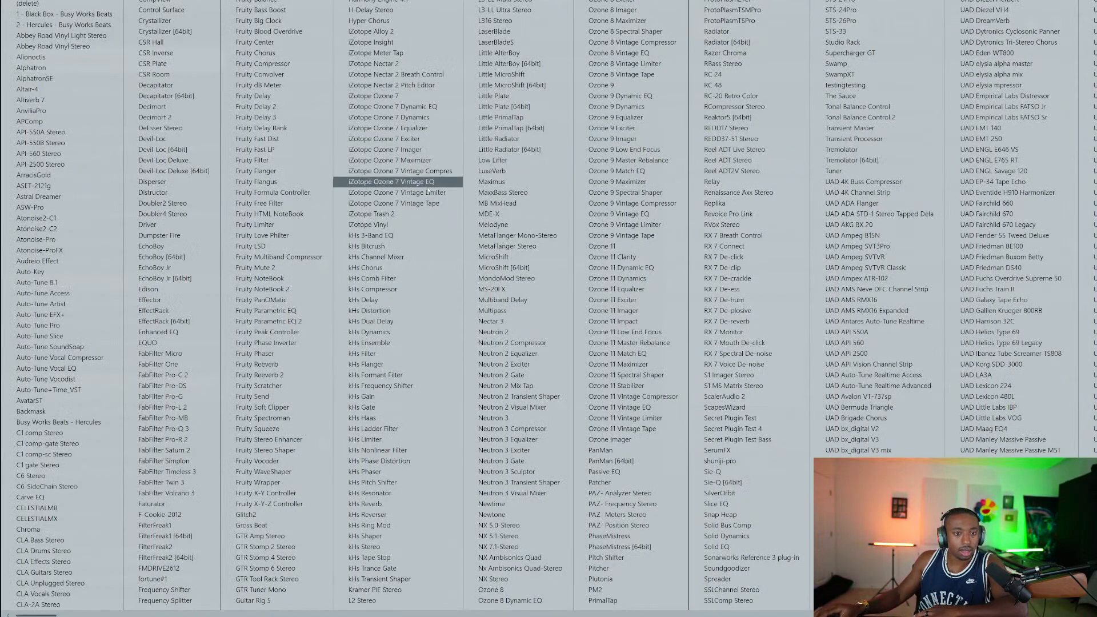
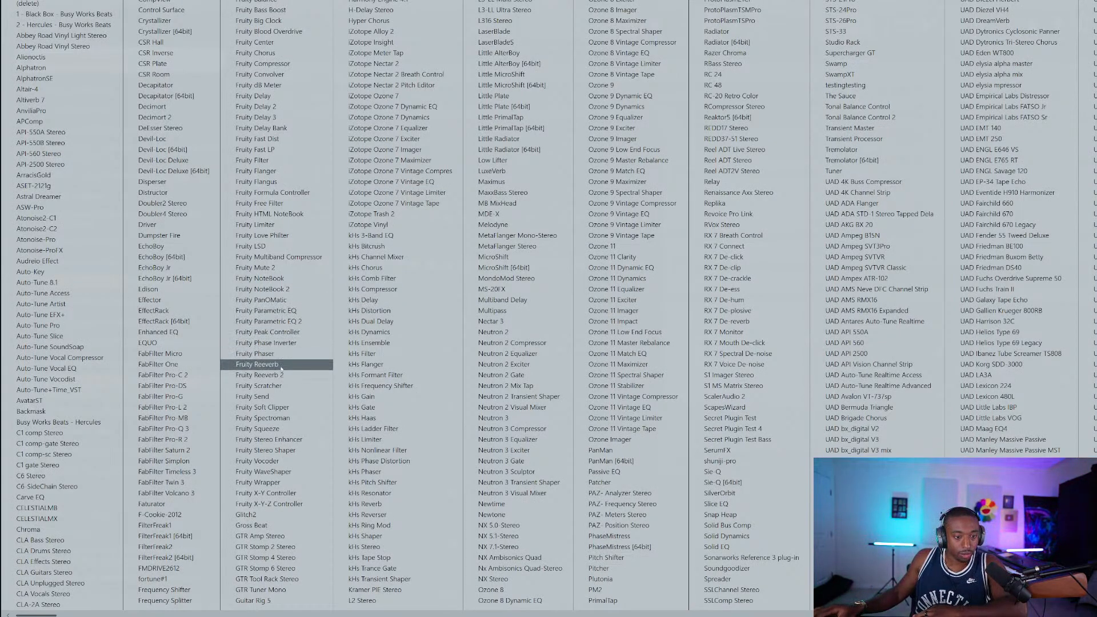
Load FabFilter Saturn 2 on the Master and add a new envelope generator modulator
click(195, 451)
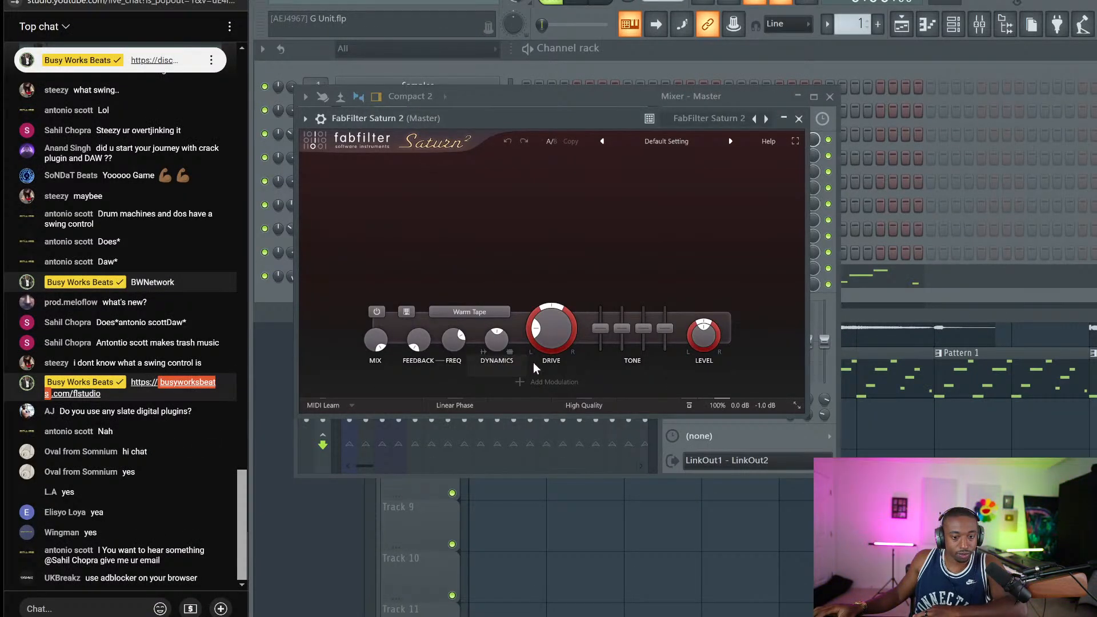
click(546, 386)
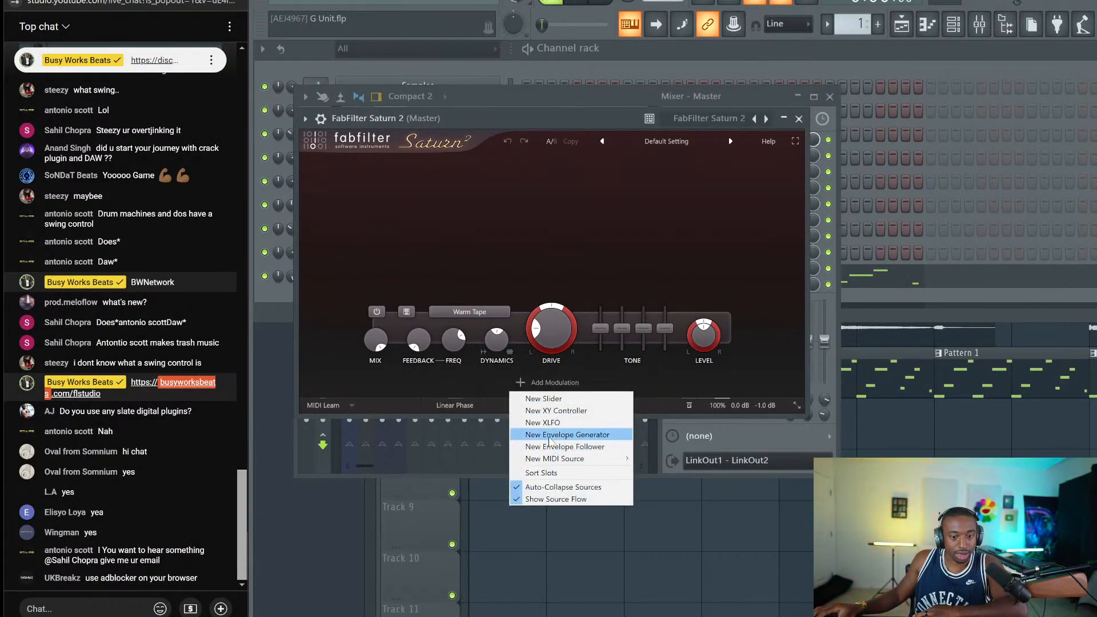
click(552, 435)
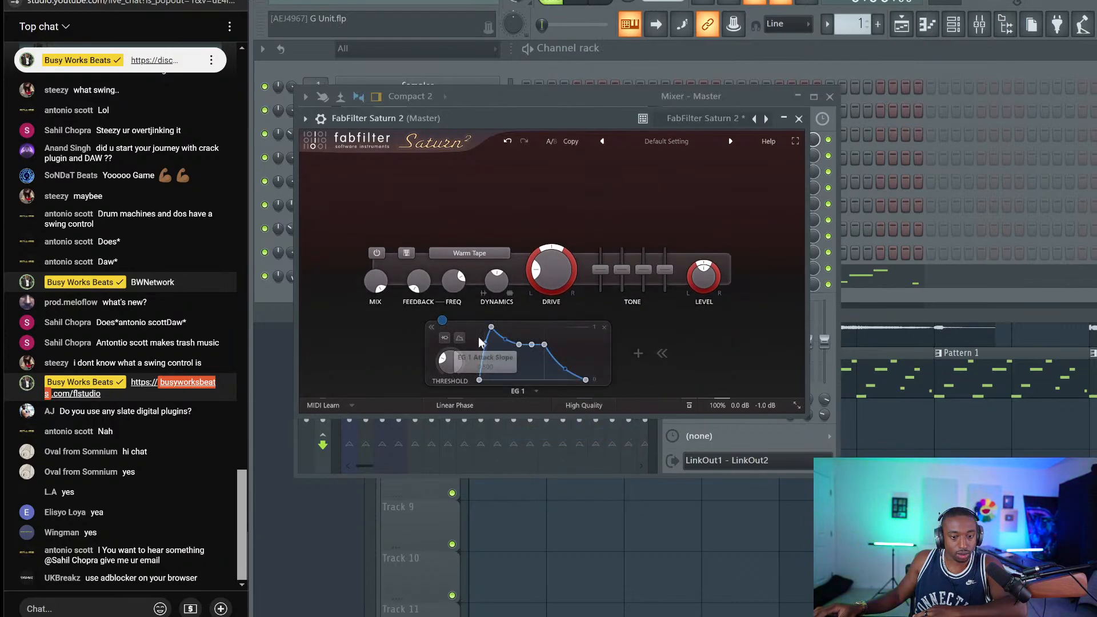
Link EG 1 to Saturn's Mix amount, audition the result, and close the plugin window
drag(442, 320, 376, 280)
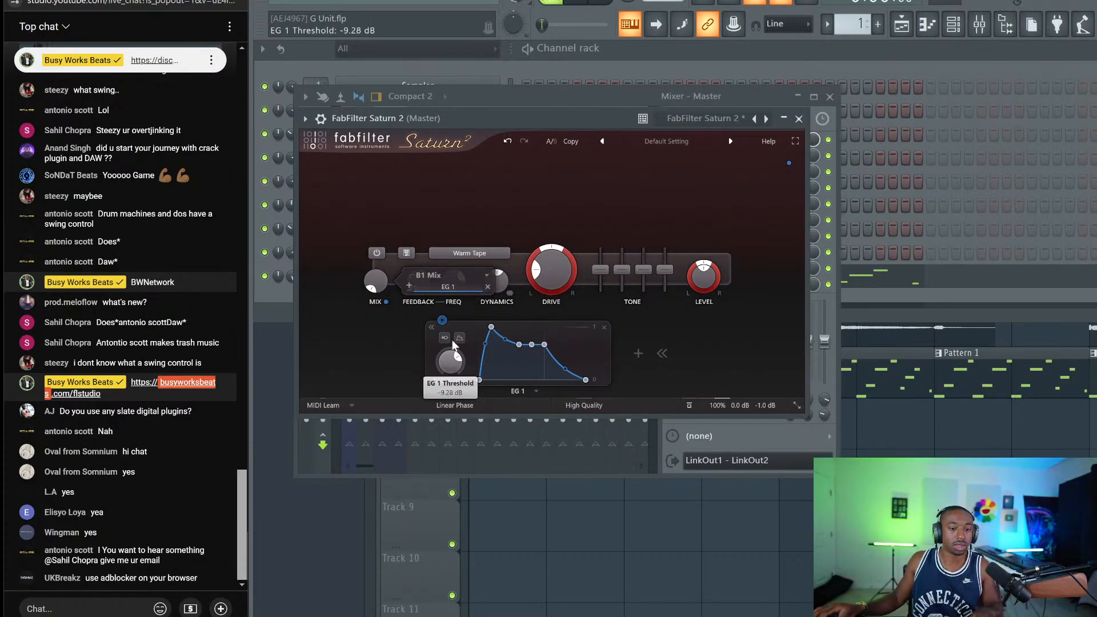
scroll(455, 365, up, 1)
key(space)
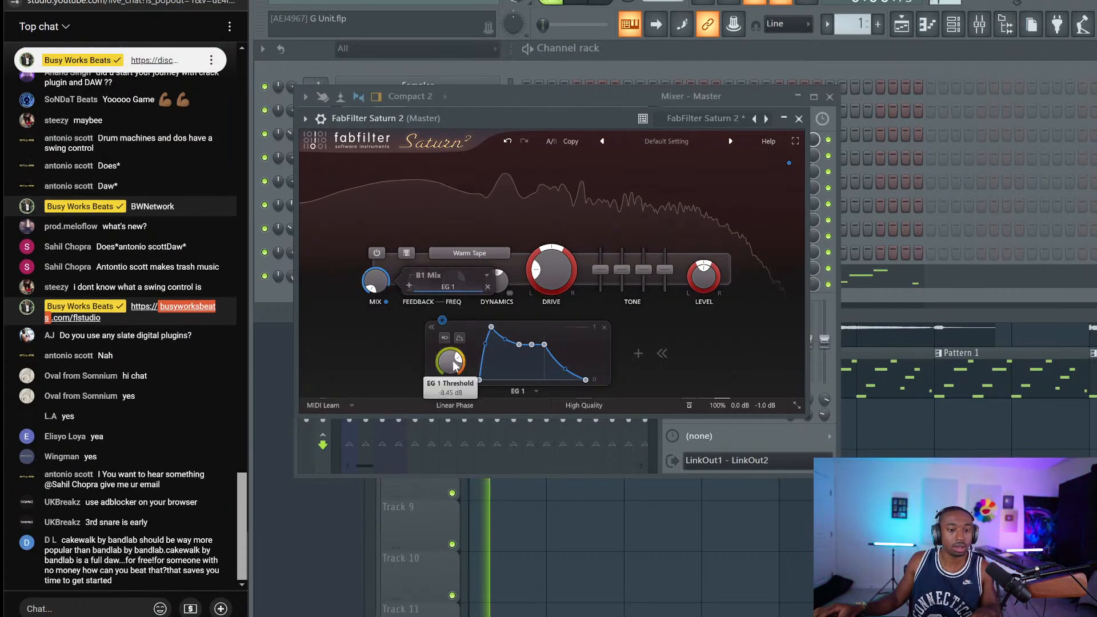
scroll(455, 365, up, 5)
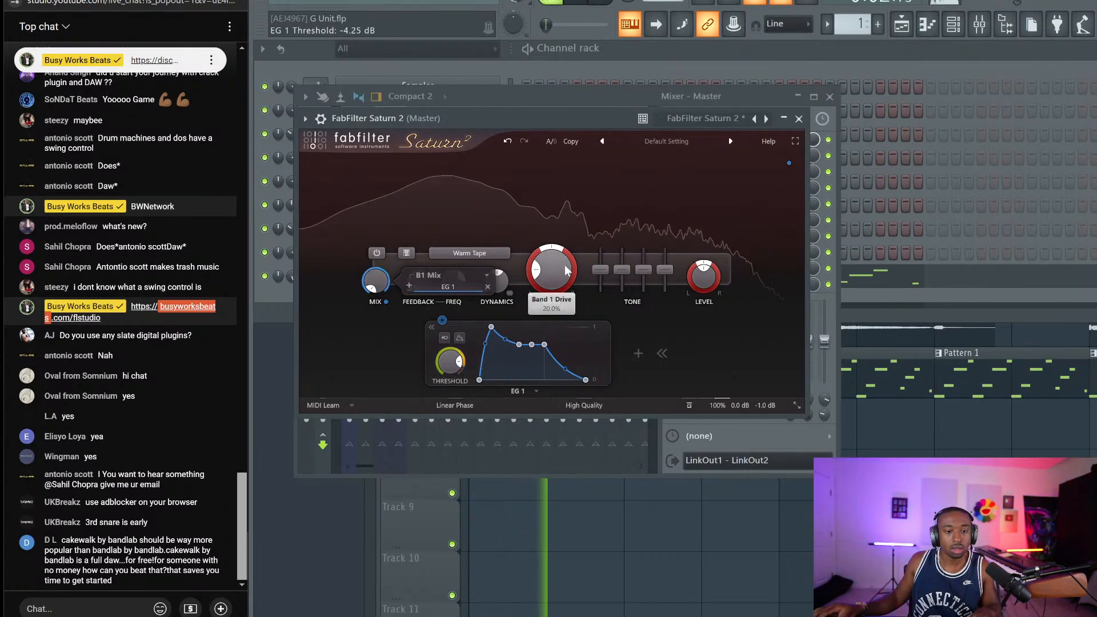
key(space)
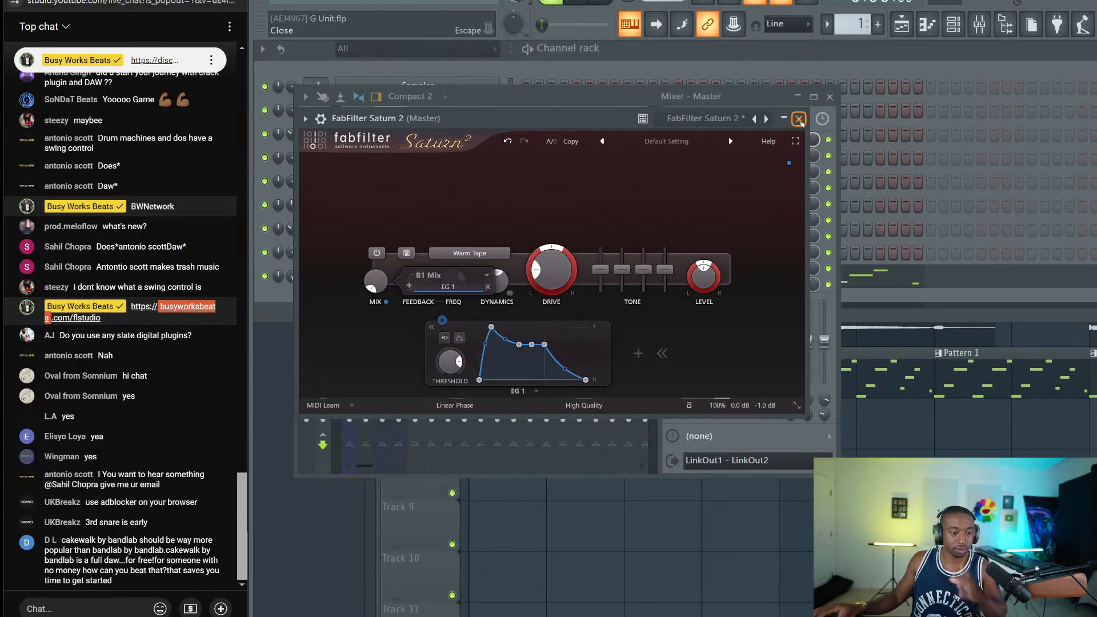
click(799, 118)
key(space)
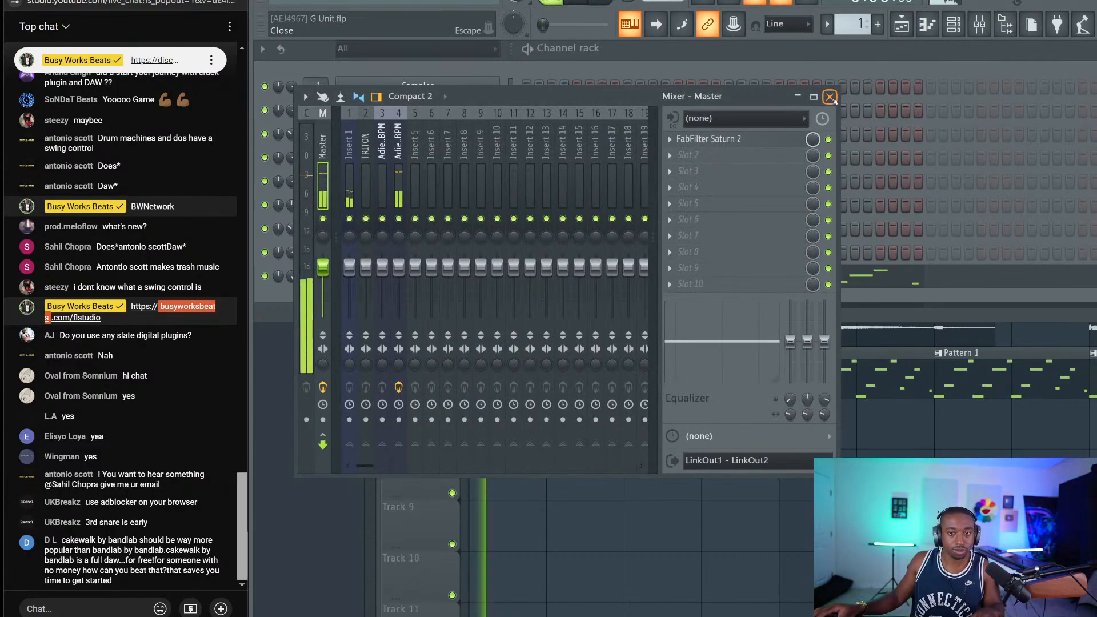
Close the mixer, bring the playlist and channel rack forward, and stop playback
click(830, 97)
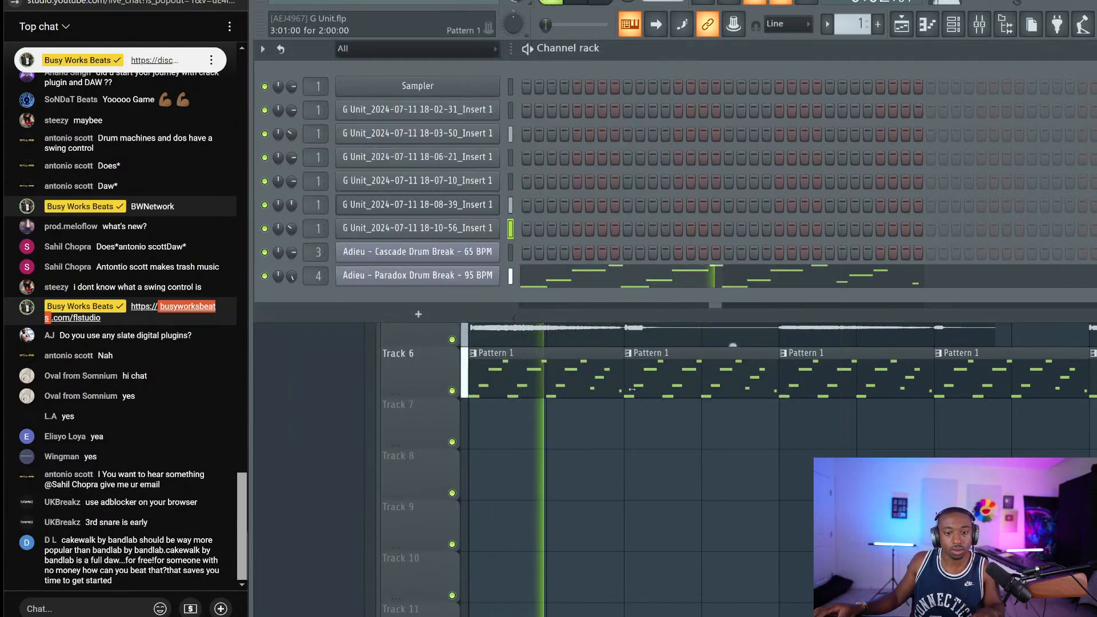
key(F5)
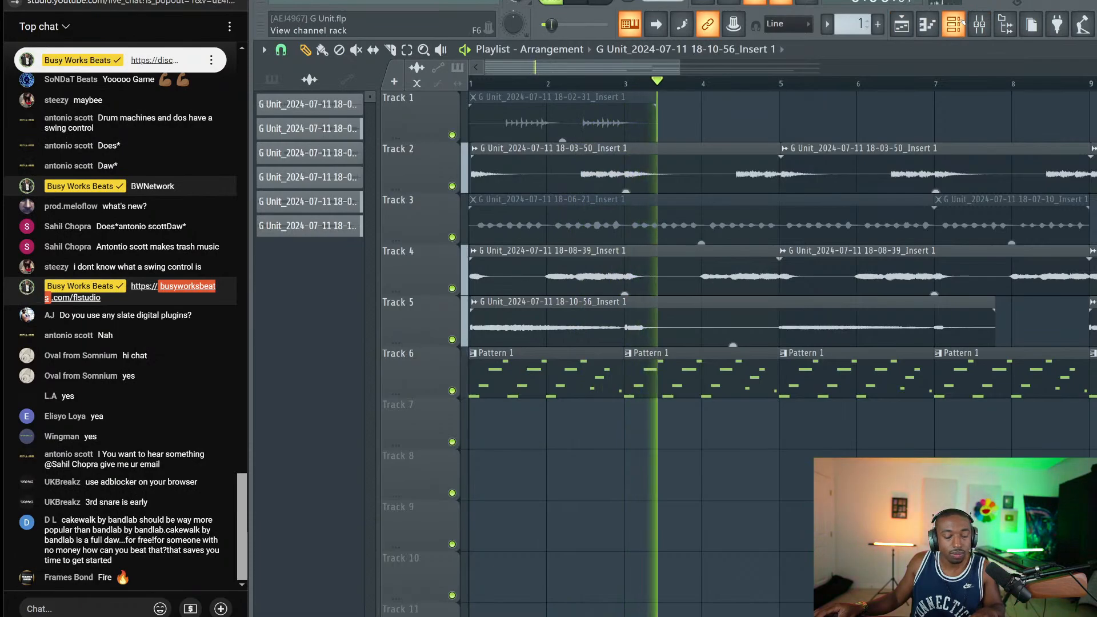
click(962, 23)
key(space)
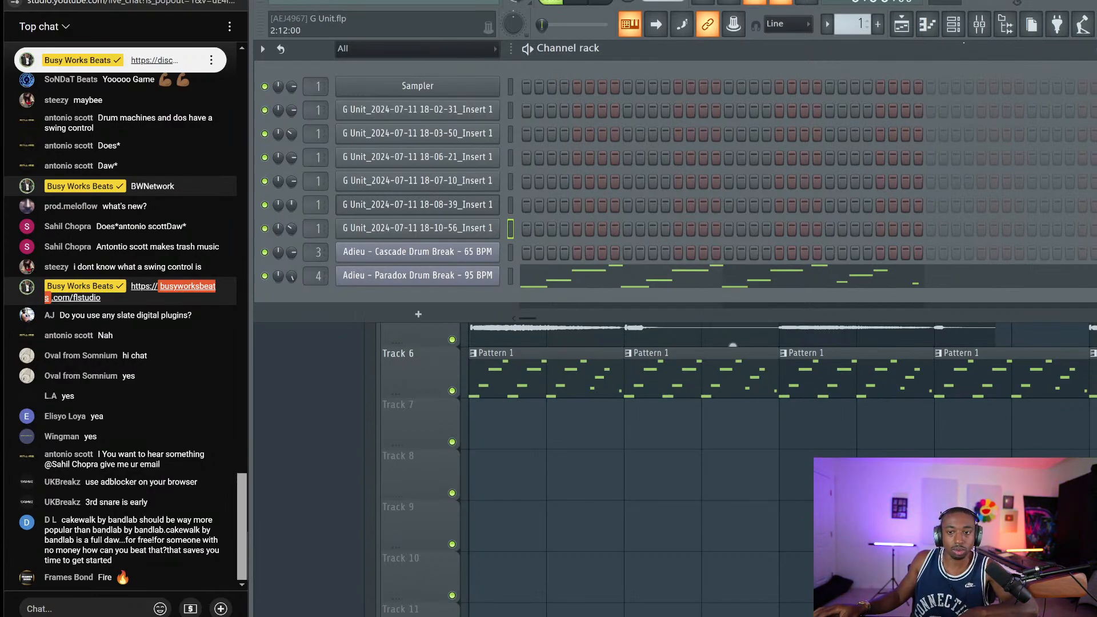
Add Fruity Parametric EQ 2 to the Paradox drum break insert, cutting band 7 to 1430 Hz at -8.1 dB
key(F9)
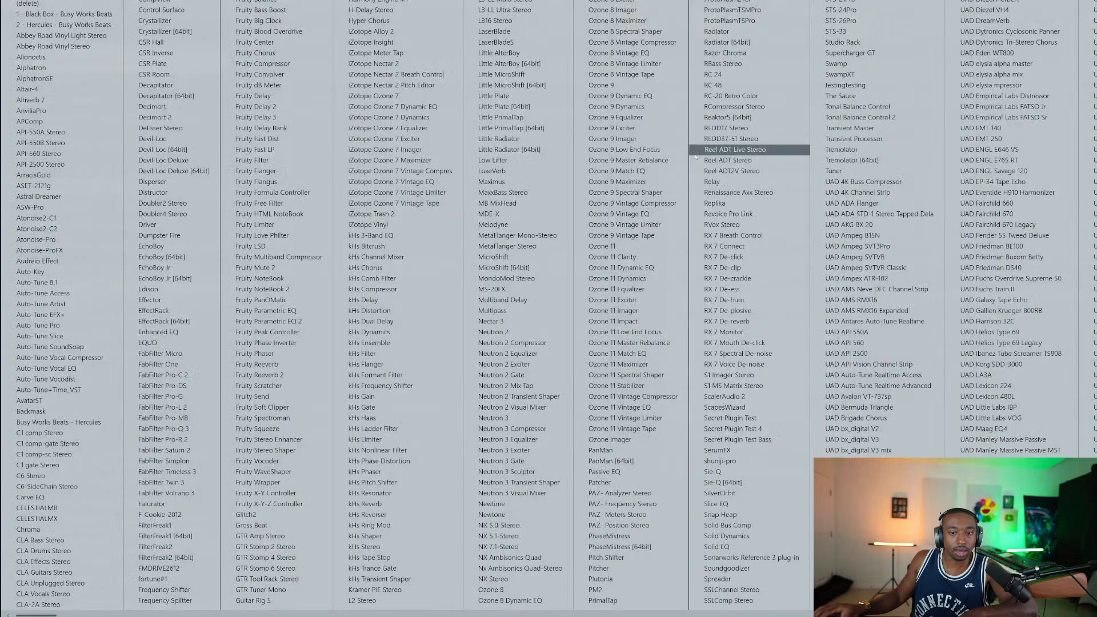
click(694, 154)
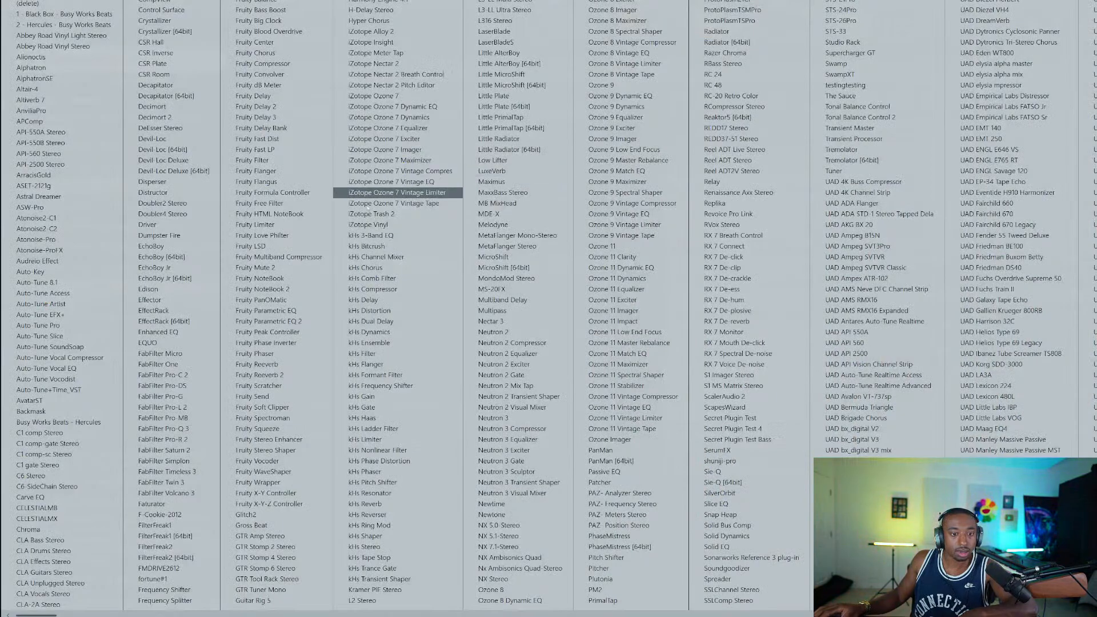
click(269, 321)
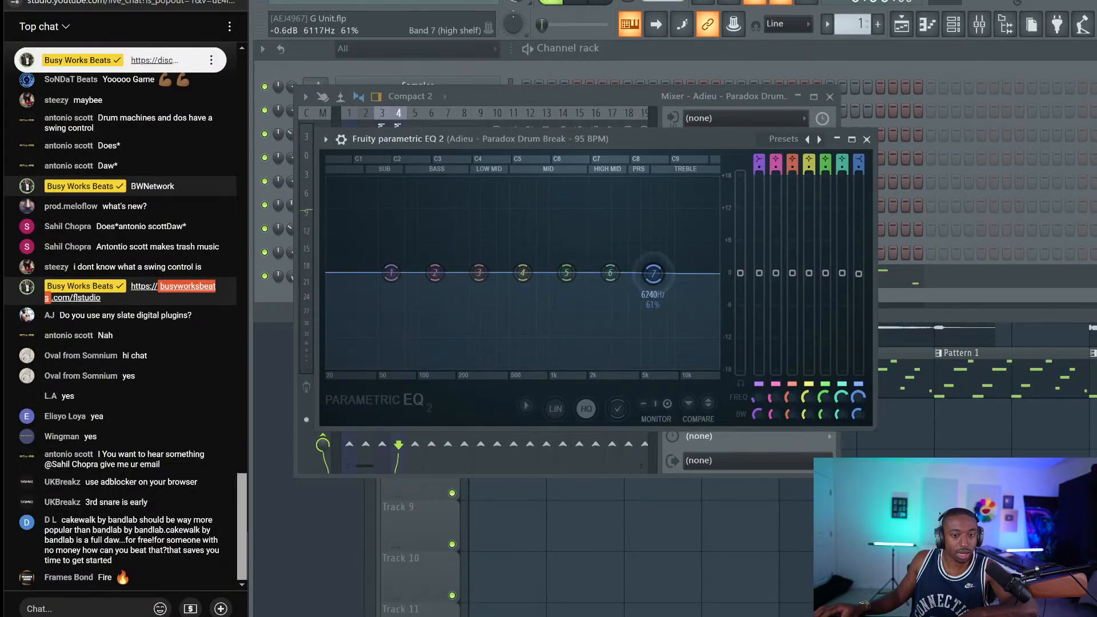
key(space)
drag(653, 274, 570, 319)
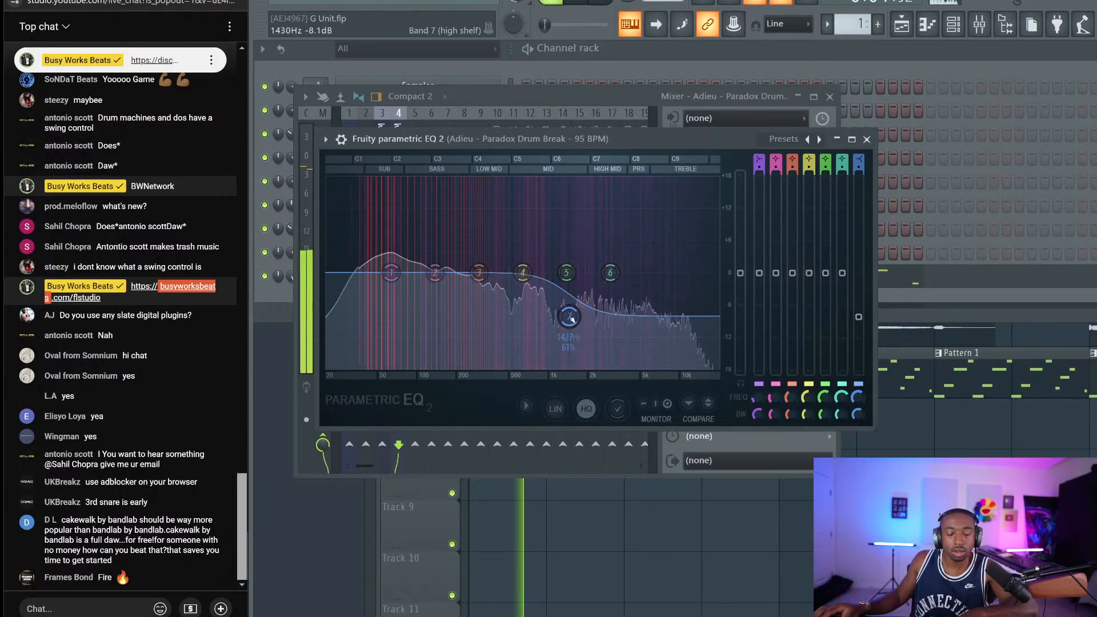
click(866, 139)
click(925, 421)
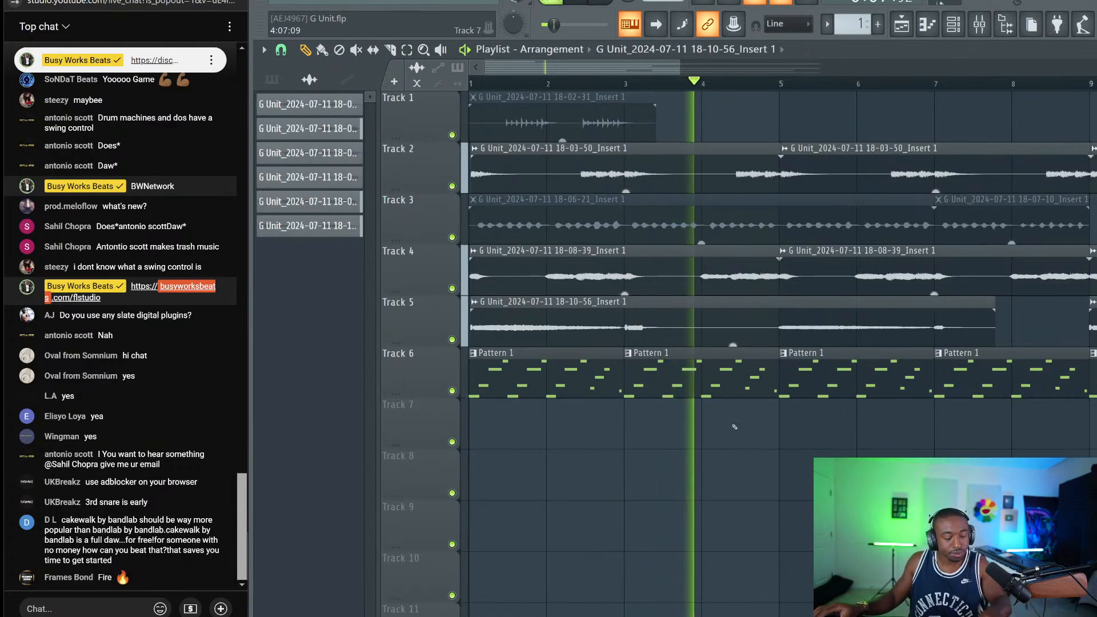
Unmute the two Track 3 clips and select the first one while auditioning
scroll(672, 87, down, 3)
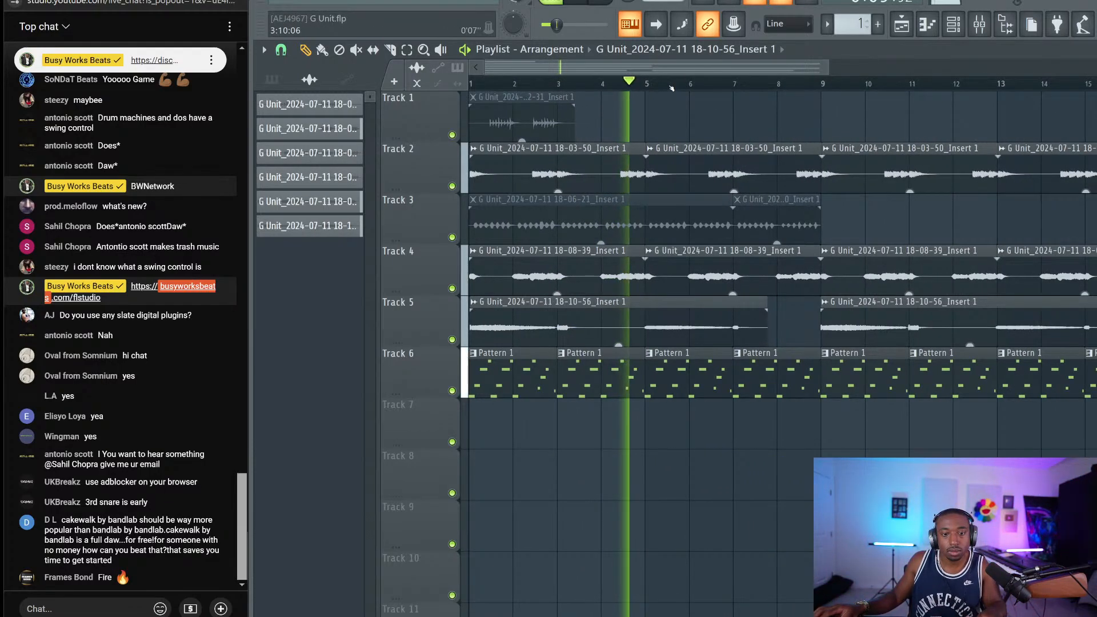
key(space)
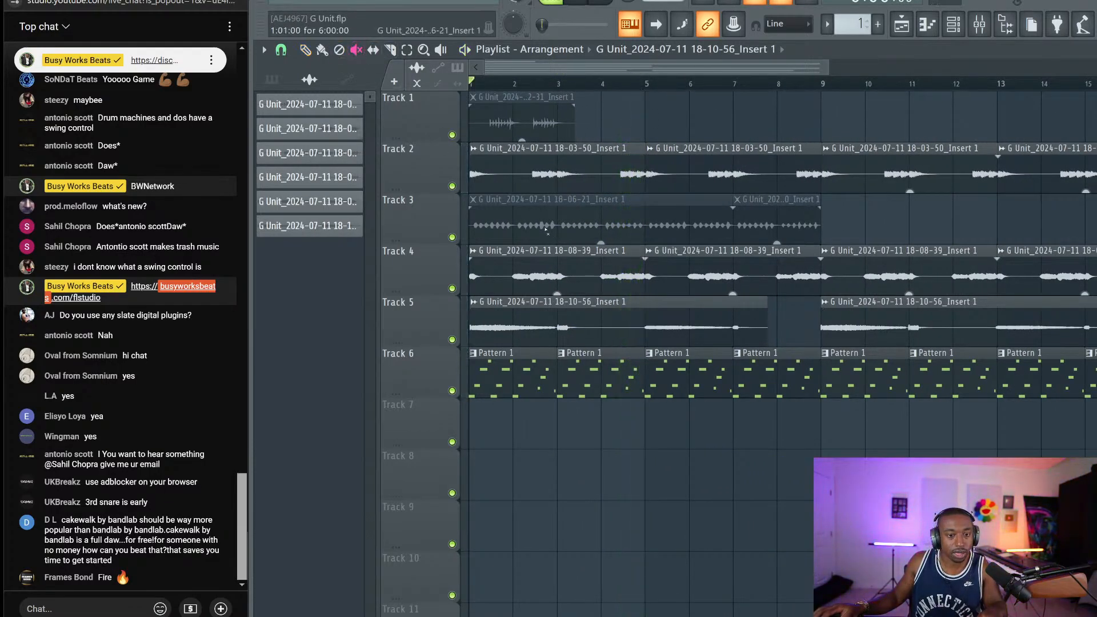
drag(547, 230, 743, 226)
key(space)
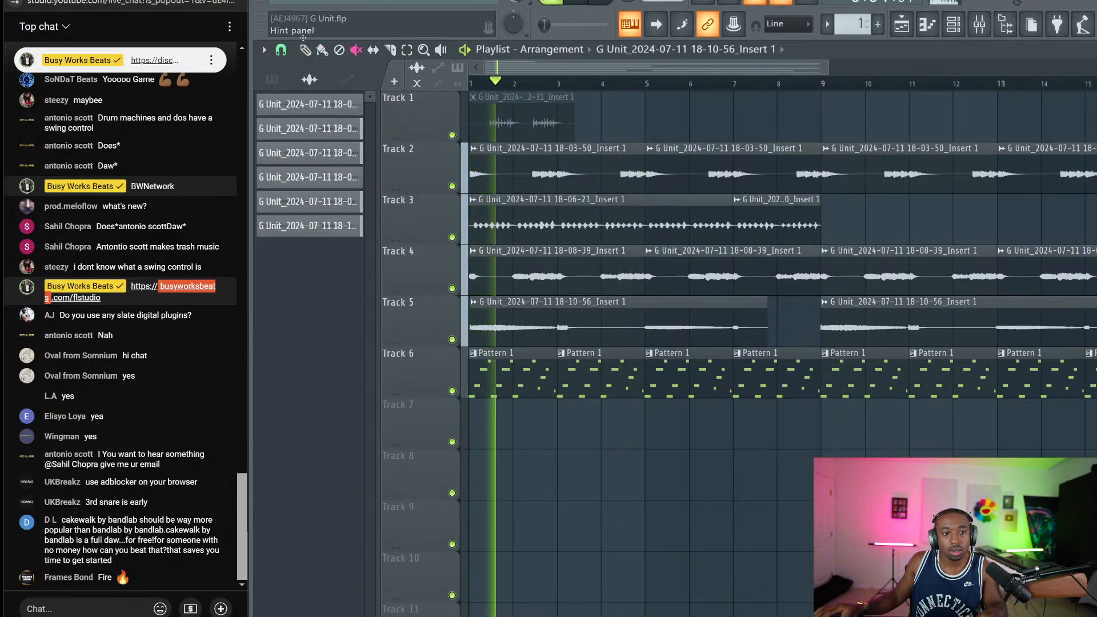
scroll(515, 223, up, 2)
drag(515, 223, 642, 214)
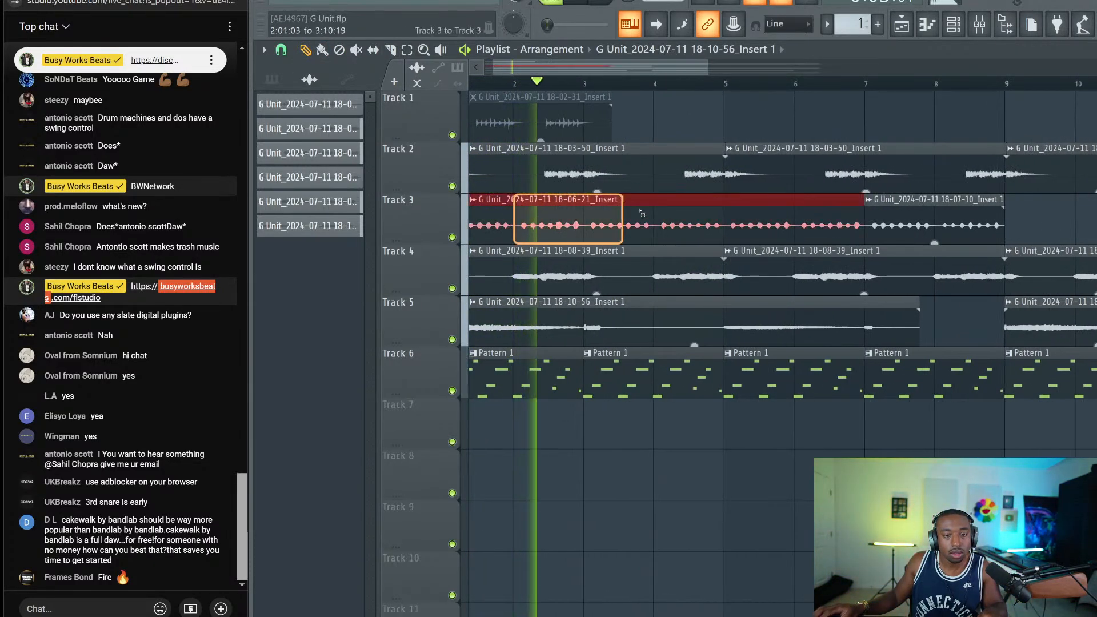
scroll(596, 149, up, 2)
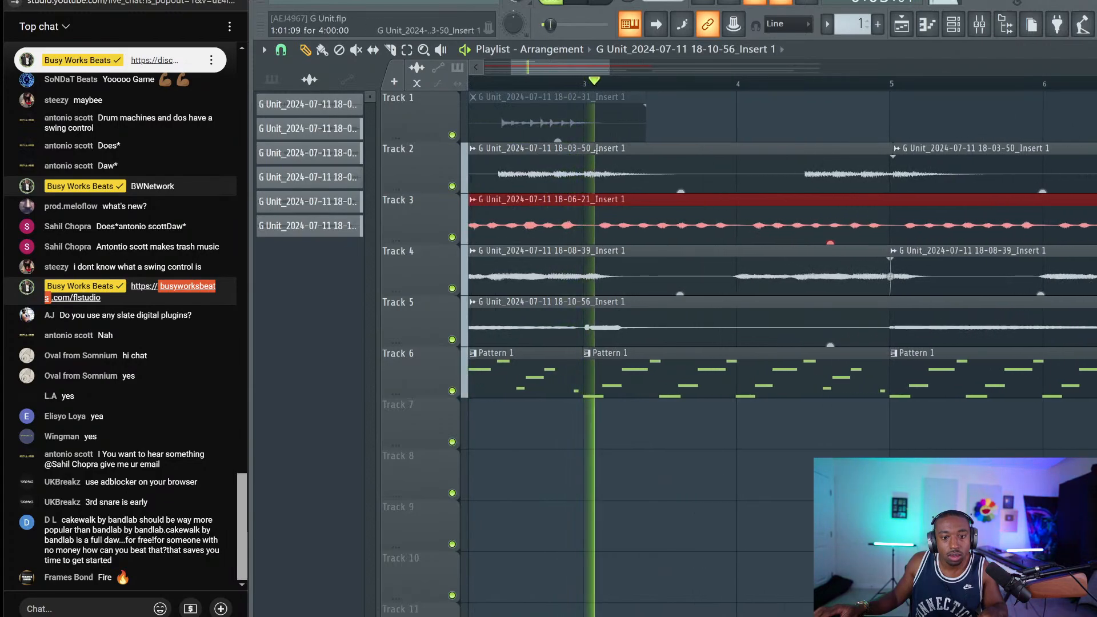
key(space)
Set grid snapping to quarter beats and zoom the playlist in on bars 3–5
click(282, 50)
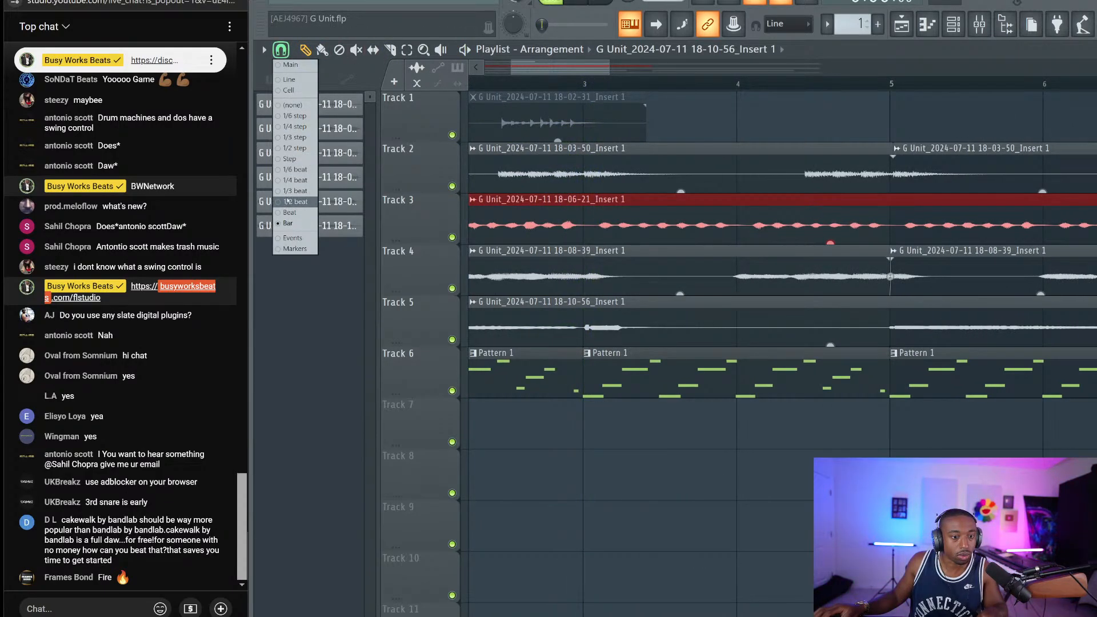
click(288, 182)
scroll(582, 89, up, 3)
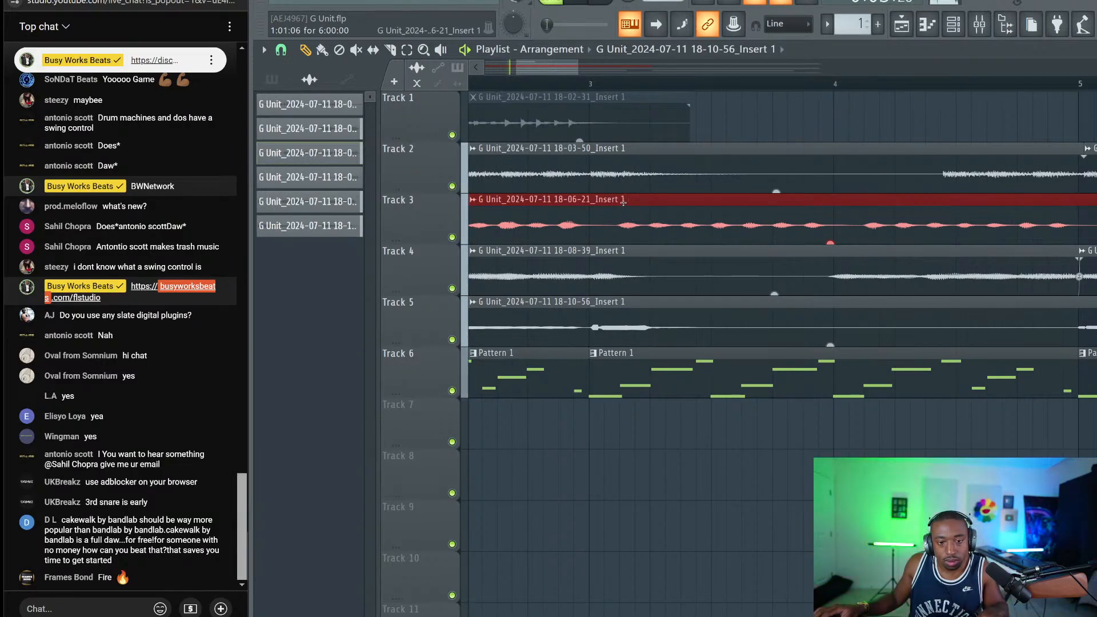
scroll(589, 85, up, 1)
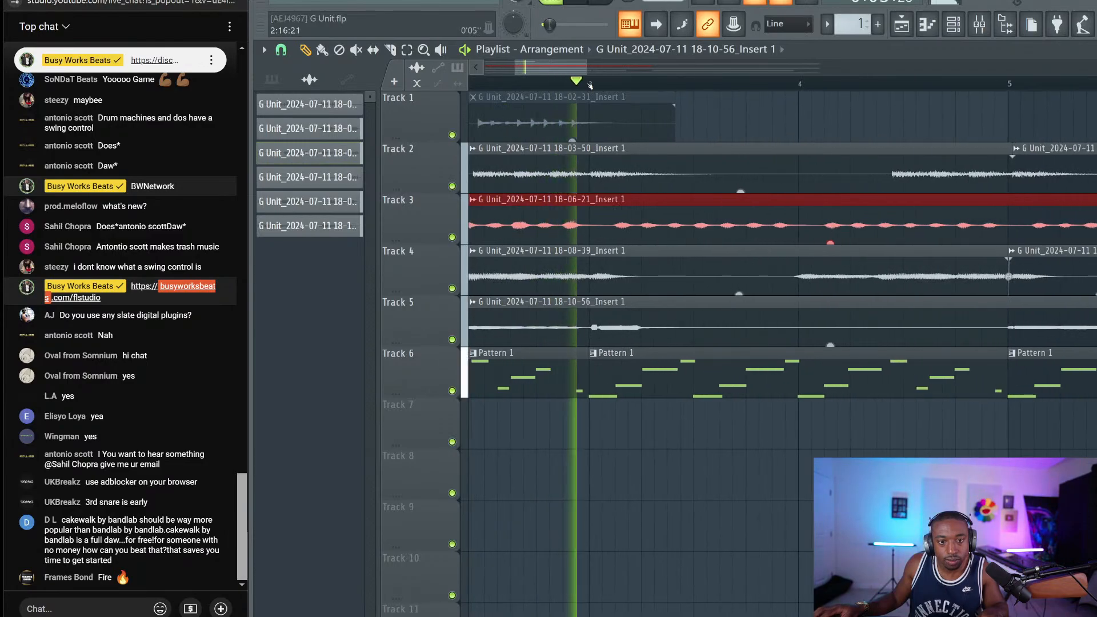
scroll(590, 85, up, 2)
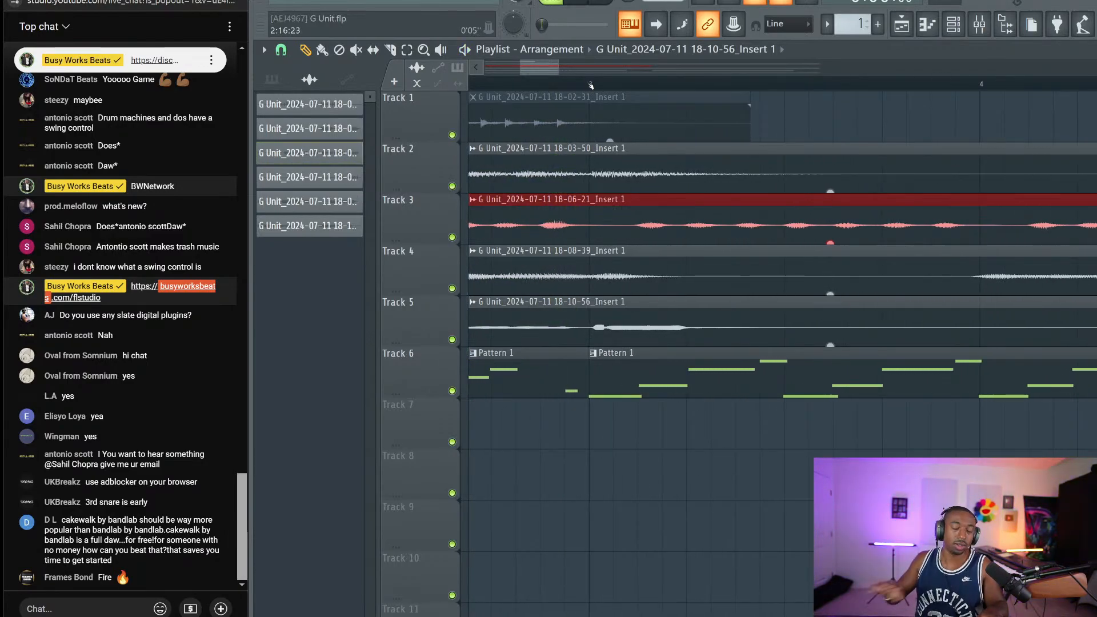
scroll(591, 86, up, 2)
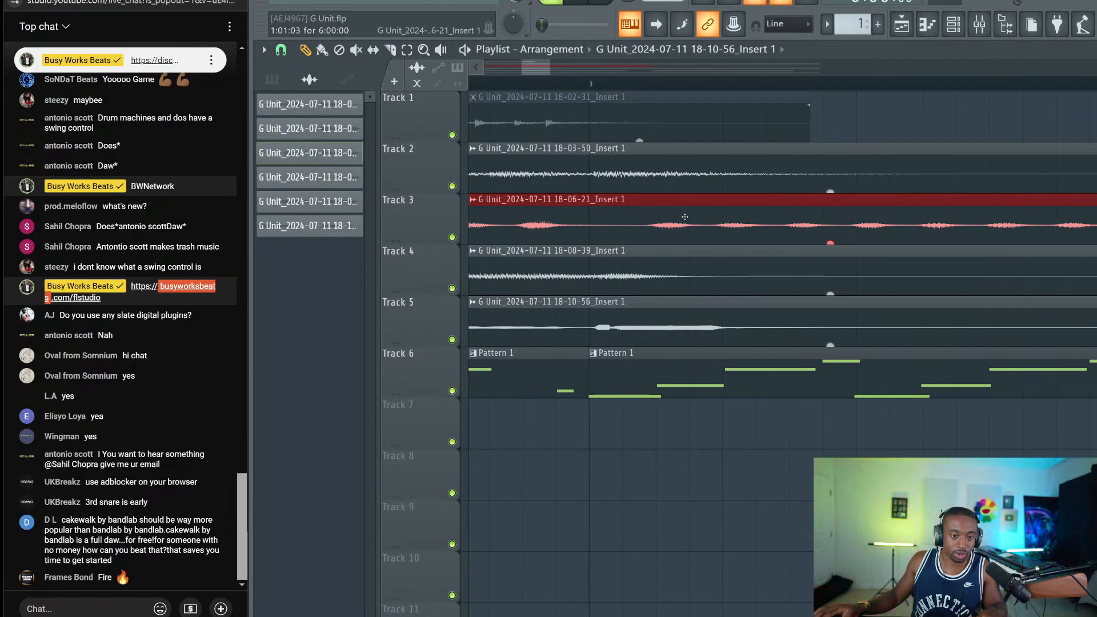
key(space)
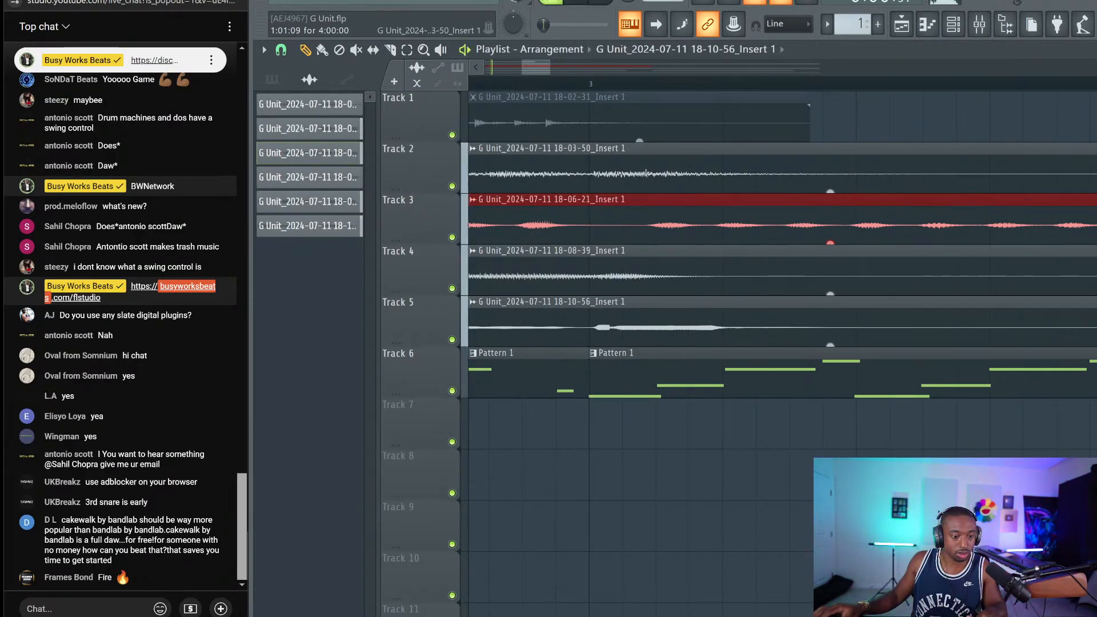
scroll(629, 92, down, 3)
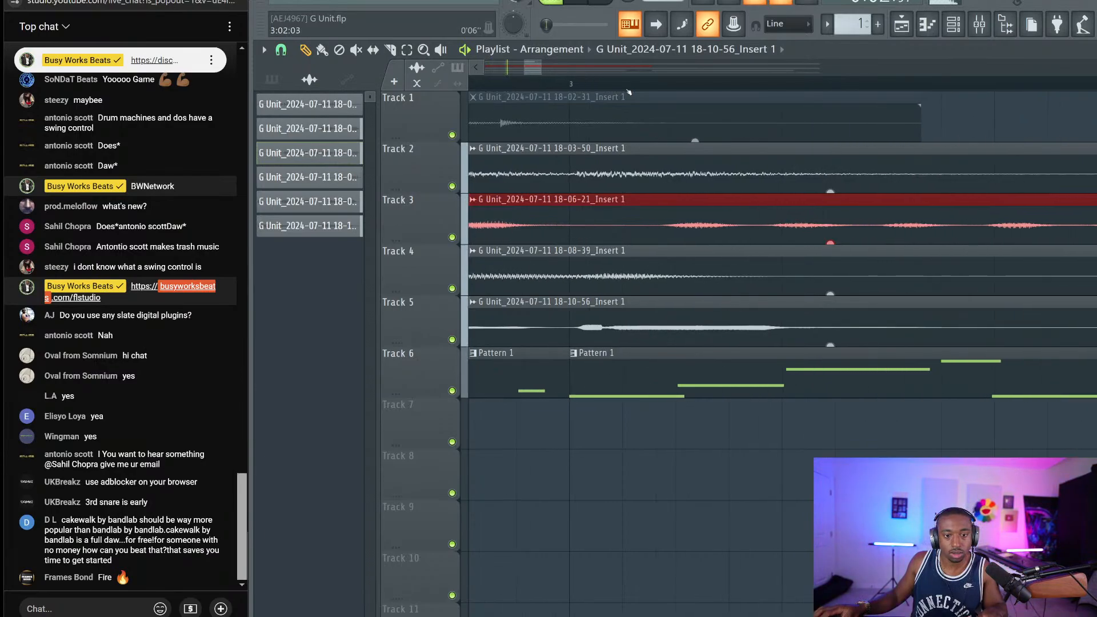
scroll(629, 91, down, 5)
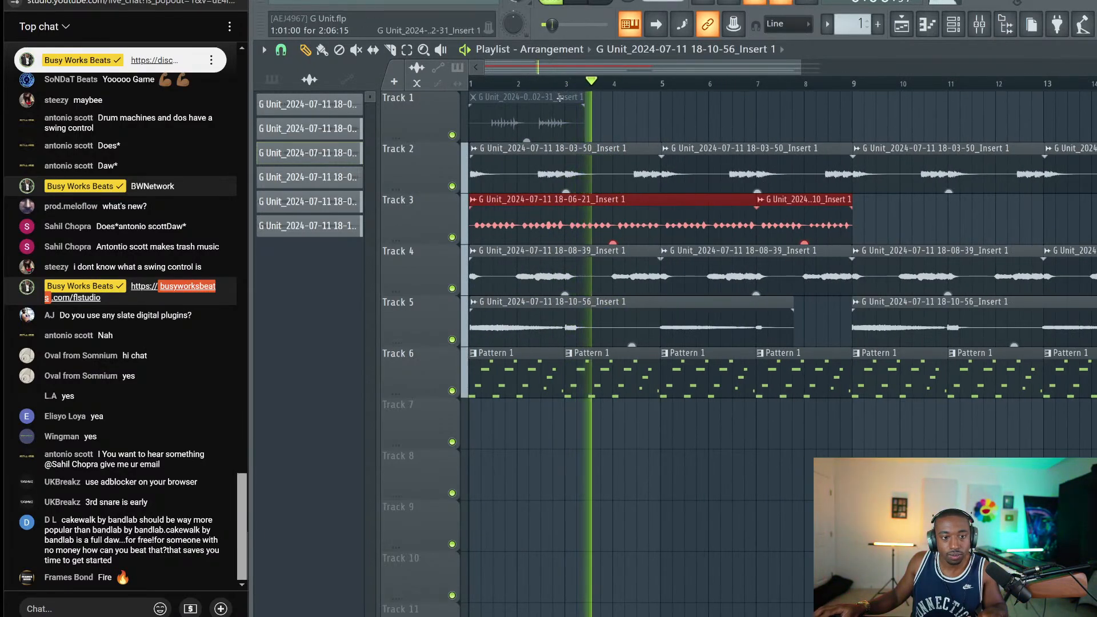
scroll(618, 91, up, 4)
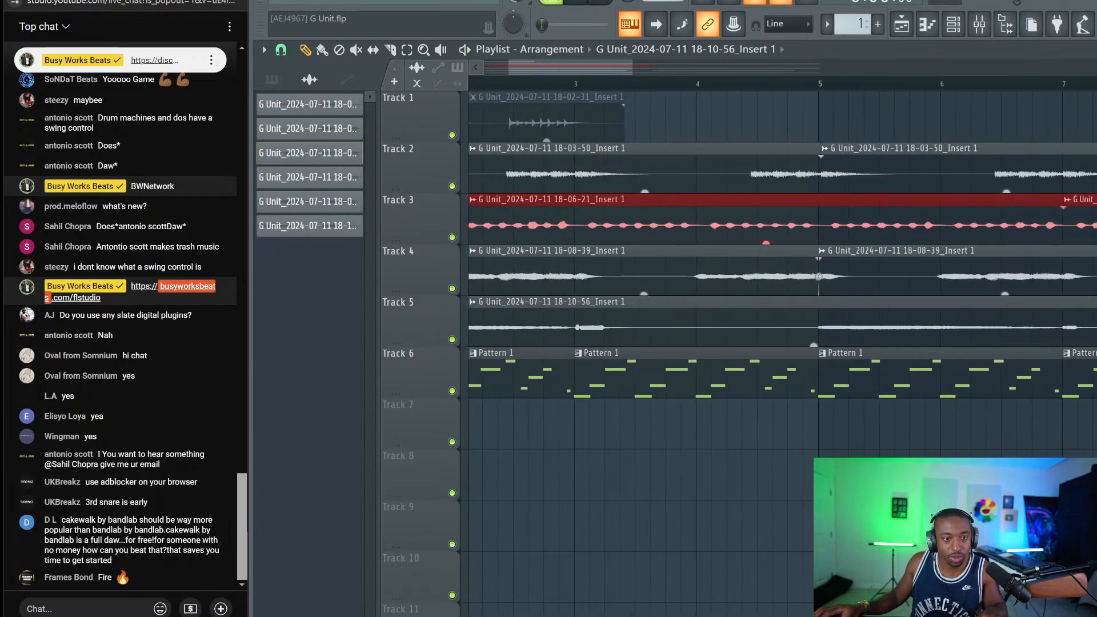
scroll(610, 82, up, 3)
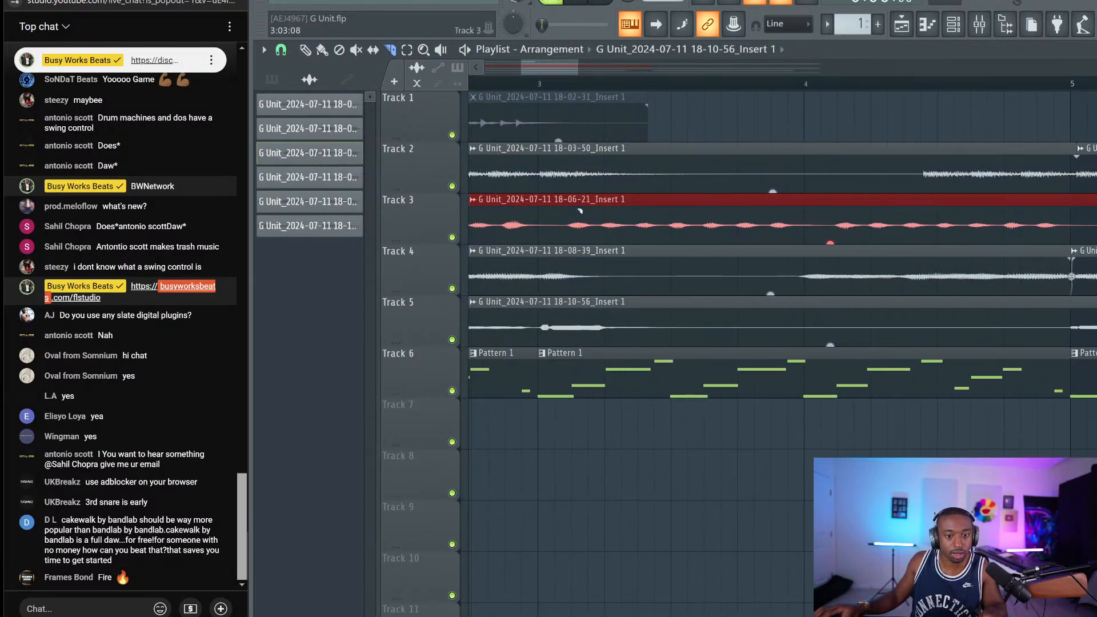
Cut the red Track 3 clip just after bar 3 and at bar 5, nudging the second piece later
click(567, 227)
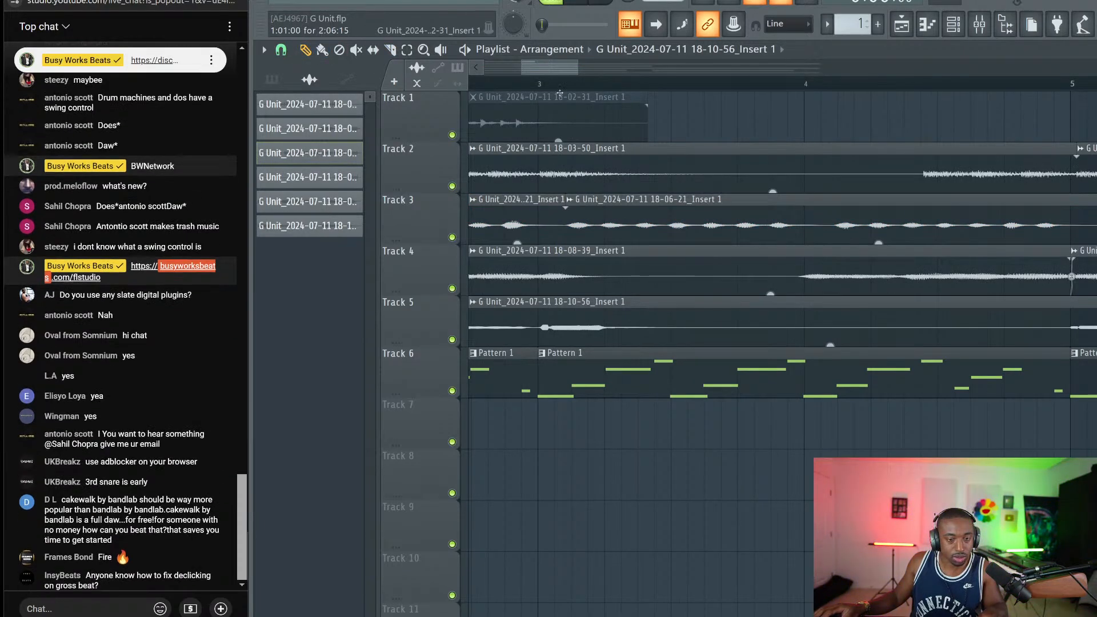
scroll(556, 85, up, 2)
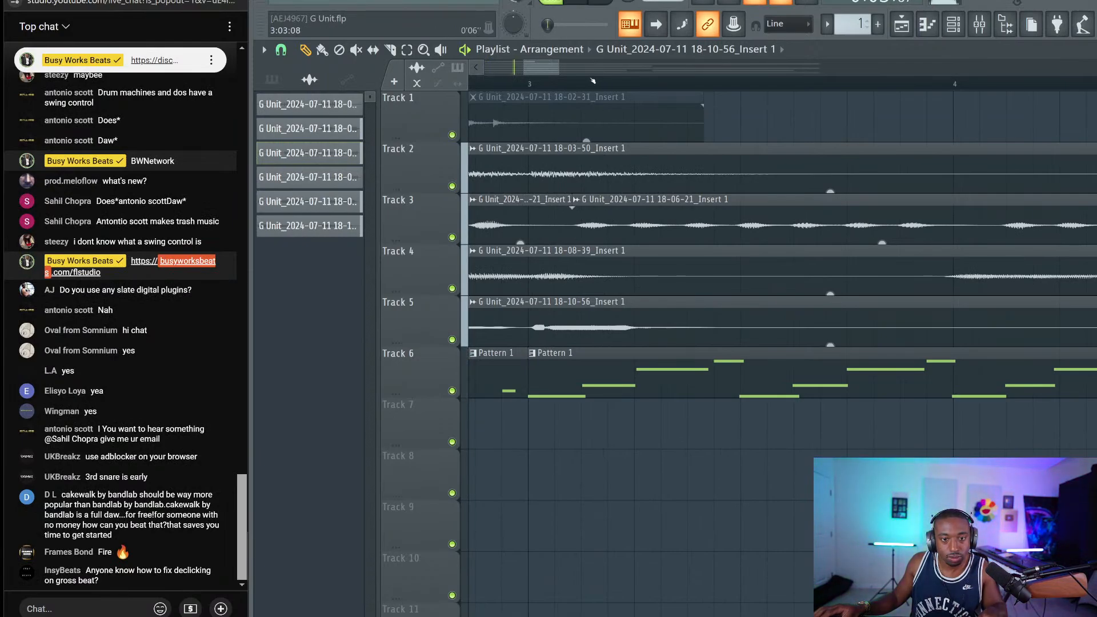
scroll(593, 81, up, 1)
key(space)
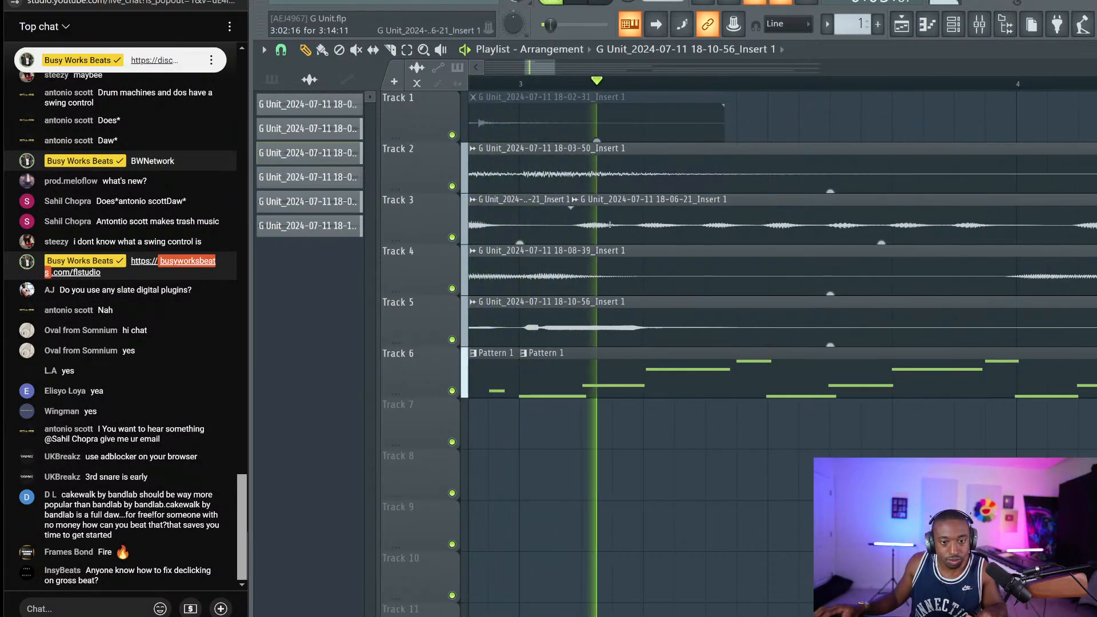
drag(603, 221, 616, 226)
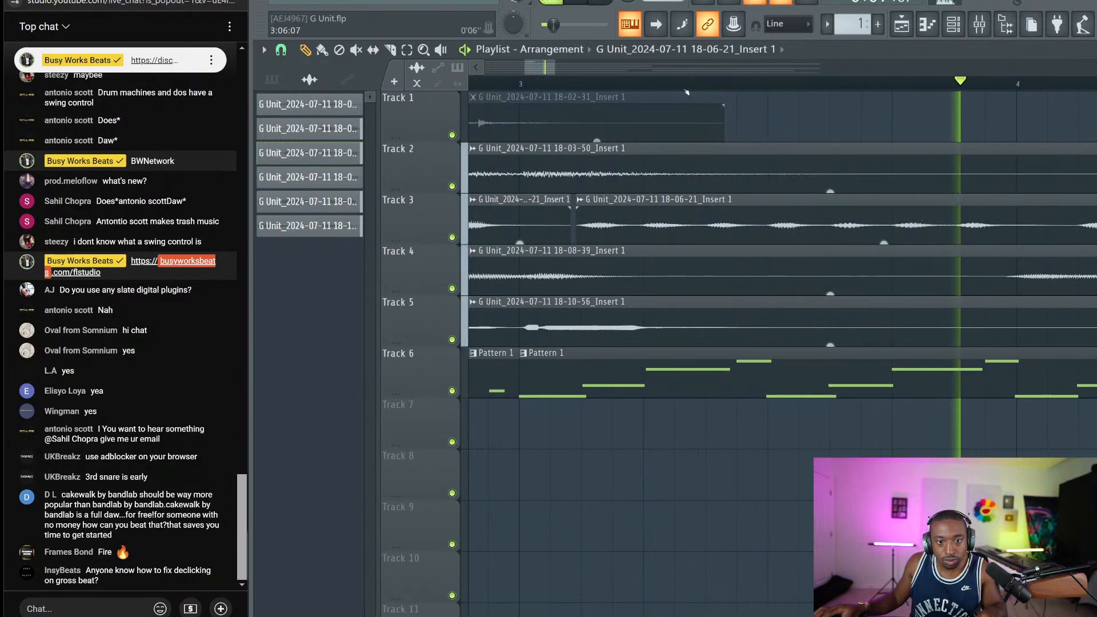
drag(555, 68, 603, 75)
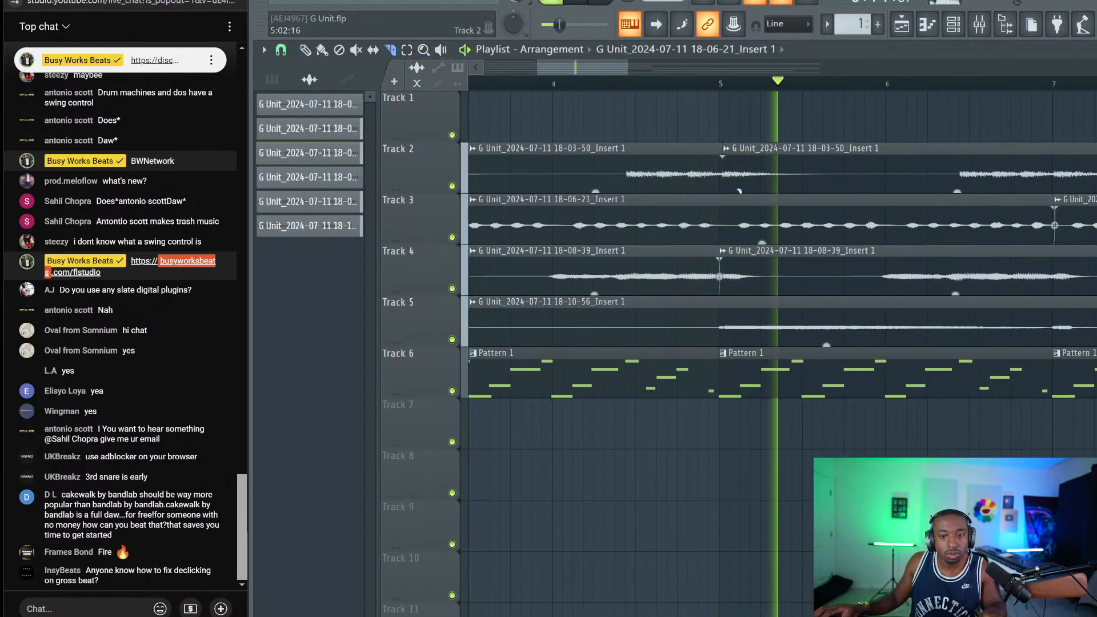
click(730, 226)
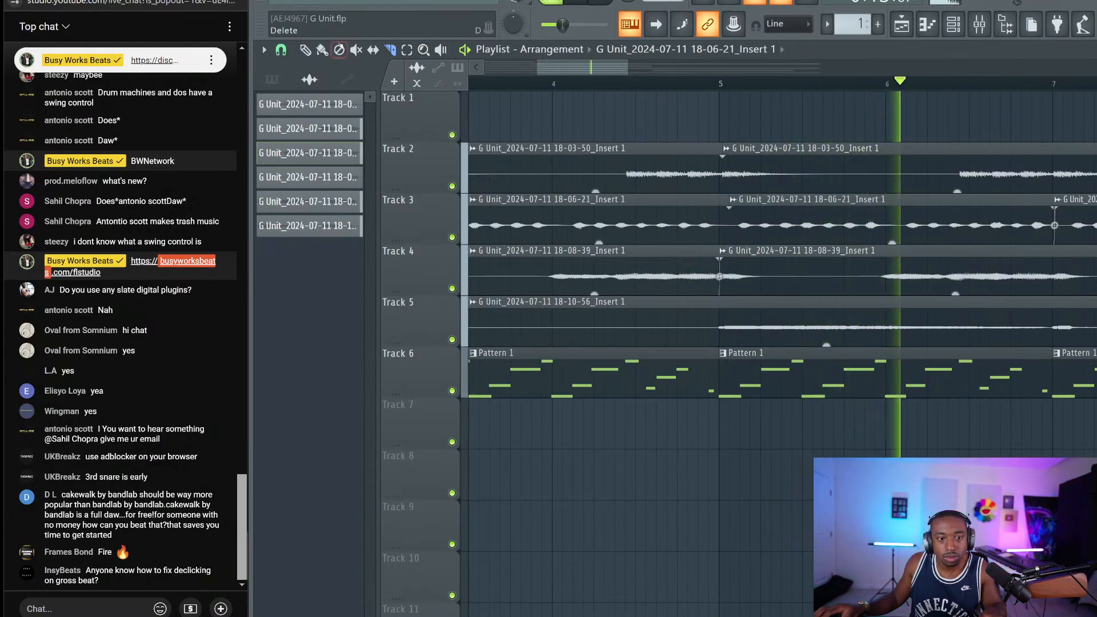
key(p)
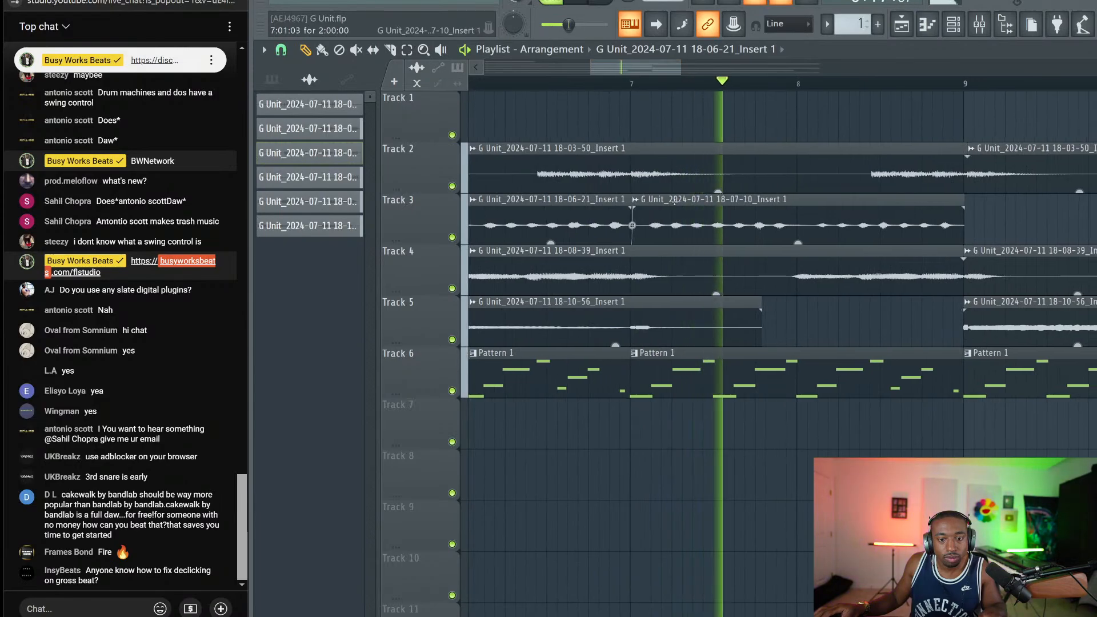
Cut the Track 3 clip at bar 8, audition the slices, then show the channel rack
click(694, 199)
scroll(693, 88, up, 2)
scroll(693, 88, up, 1)
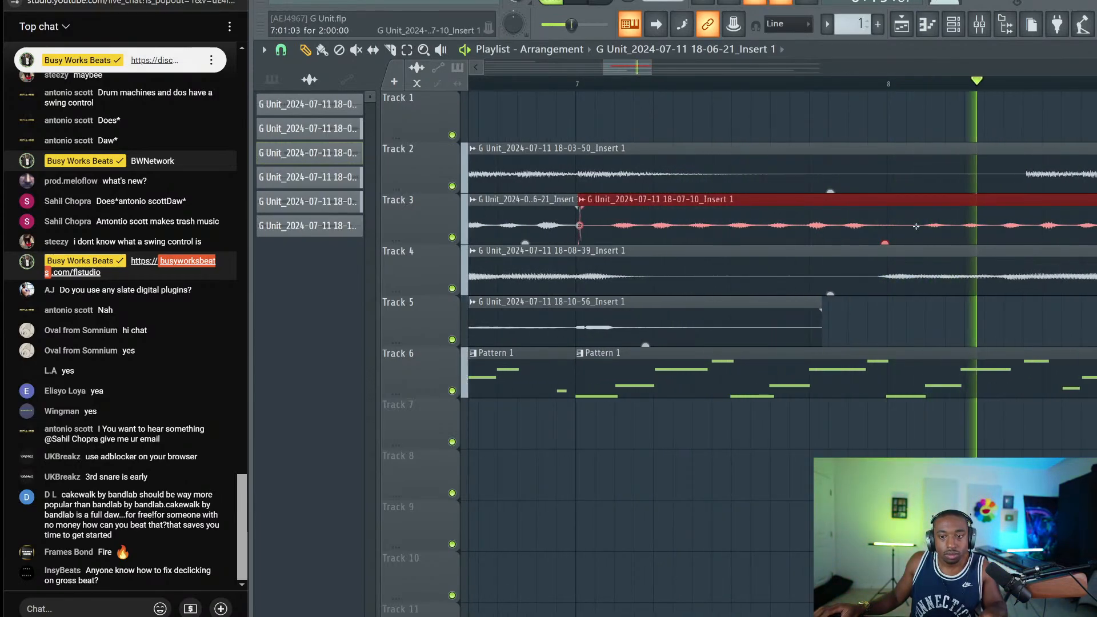
click(407, 49)
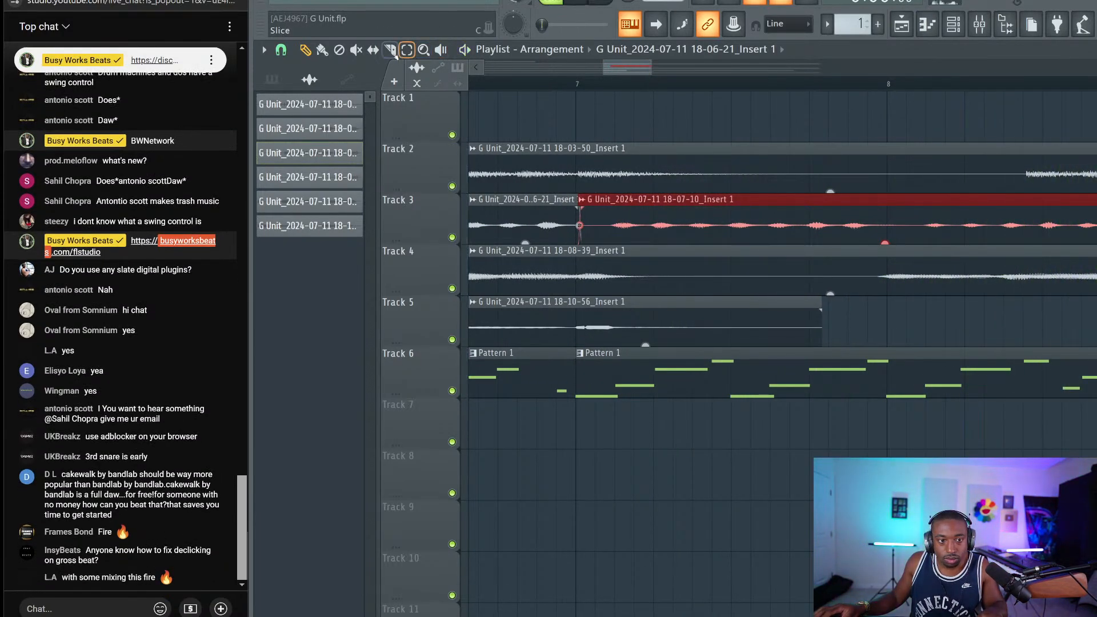
click(902, 223)
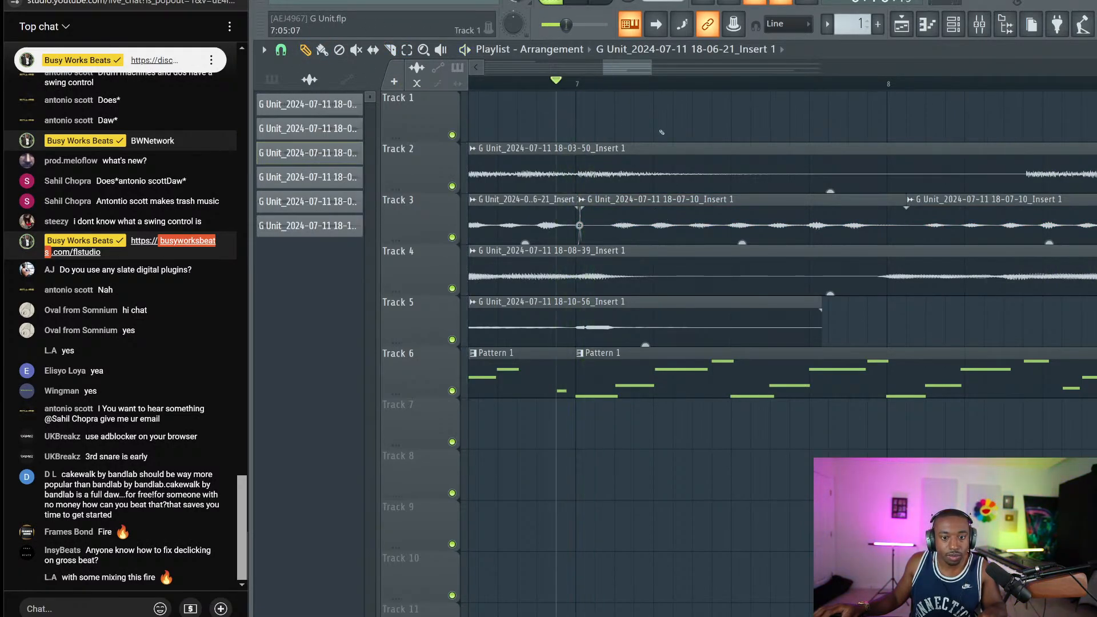
scroll(650, 82, up, 2)
click(682, 211)
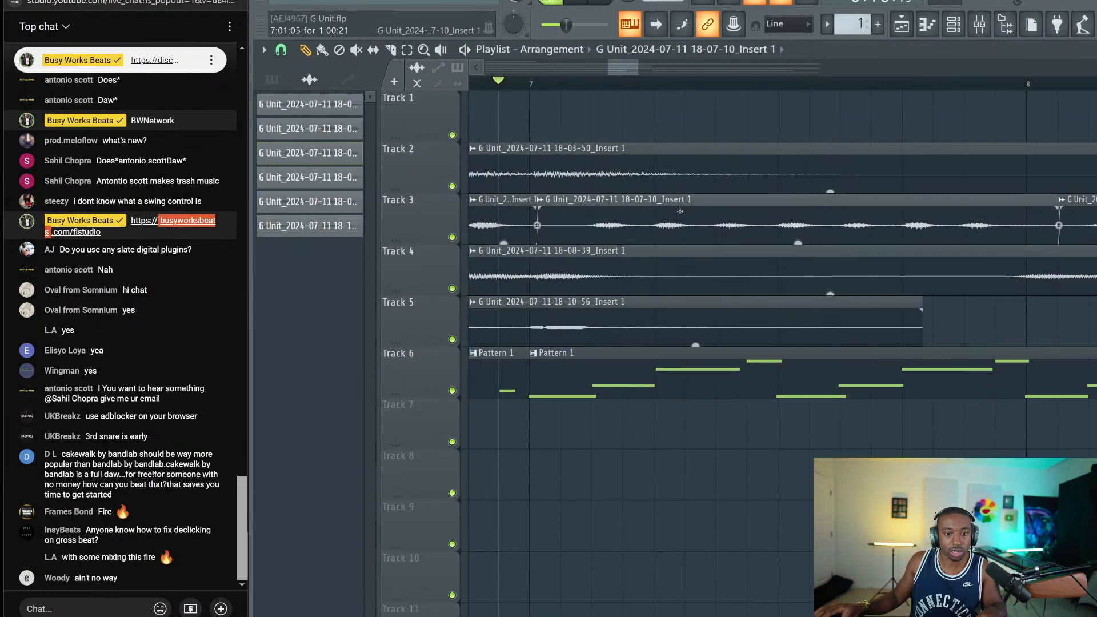
key(space)
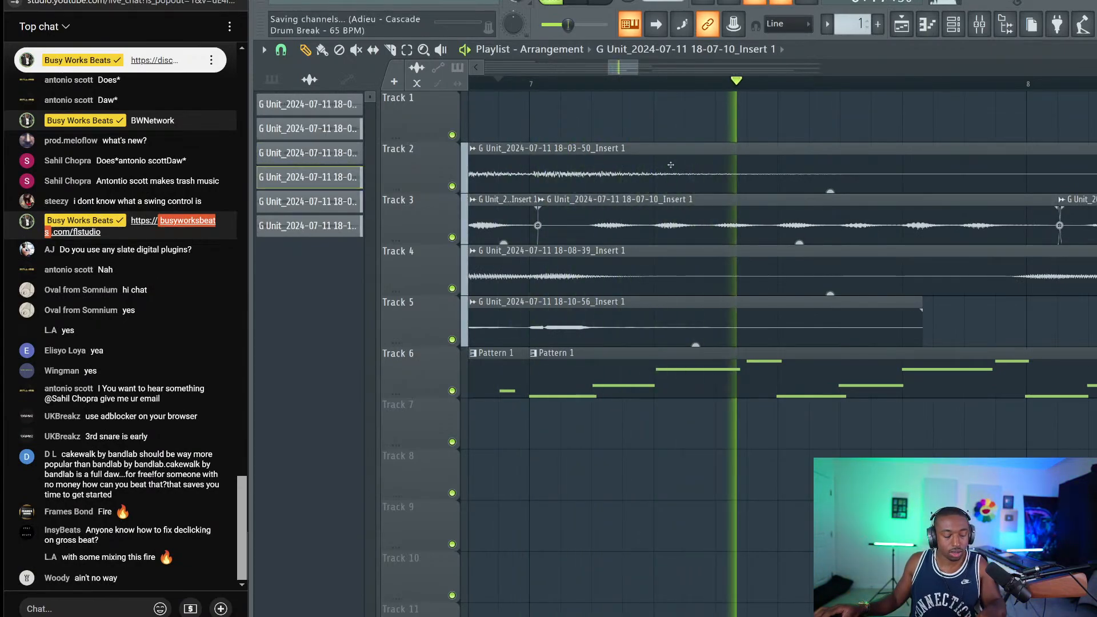
key(space)
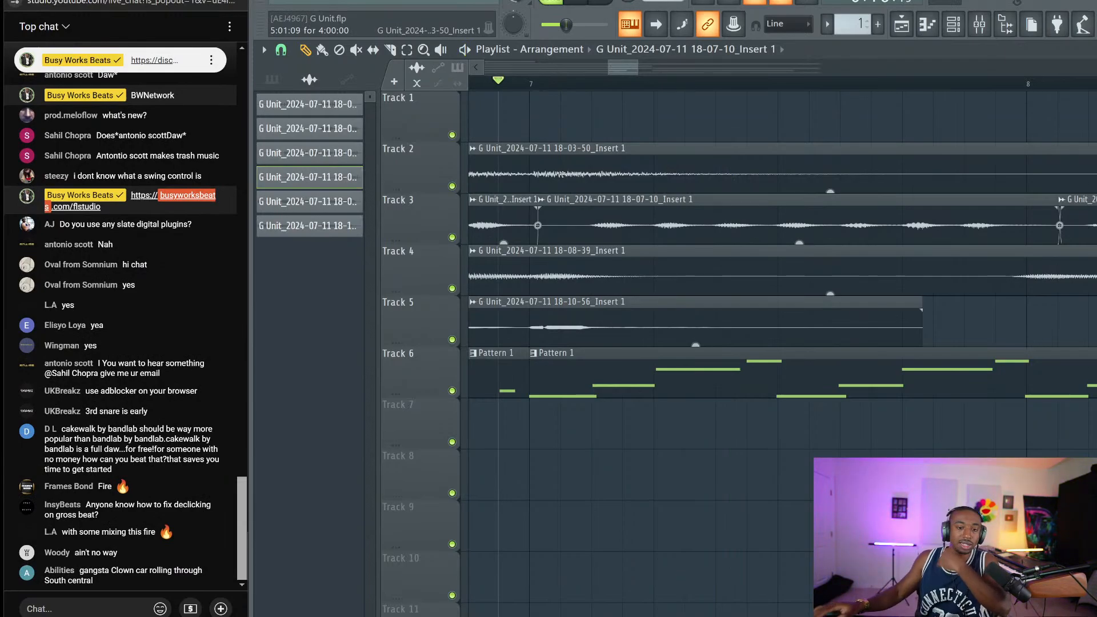
scroll(538, 84, down, 8)
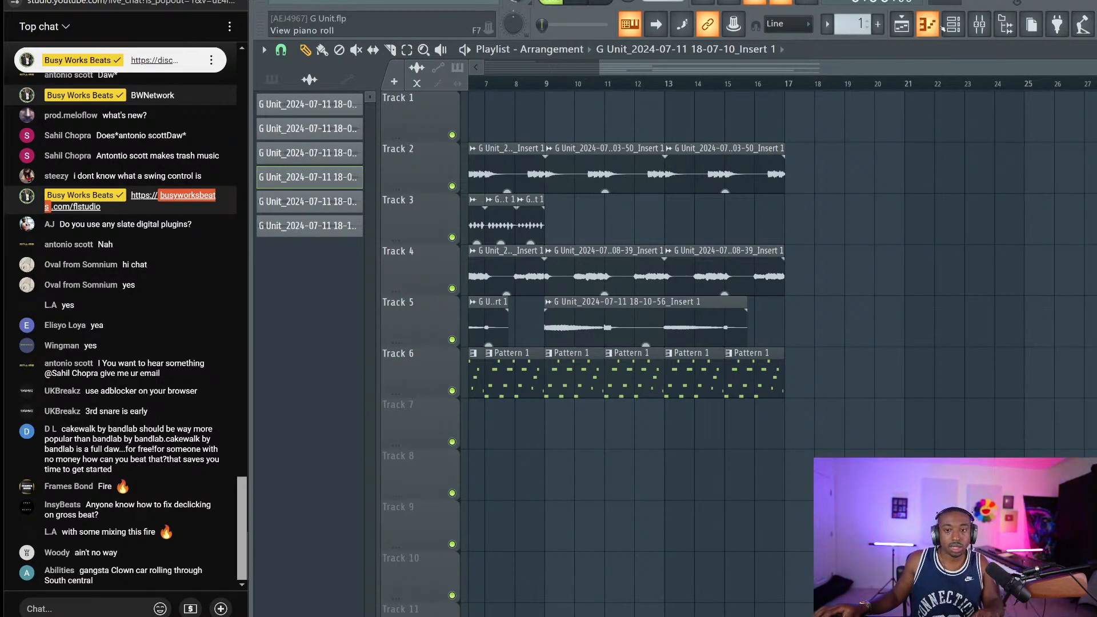
click(953, 24)
key(space)
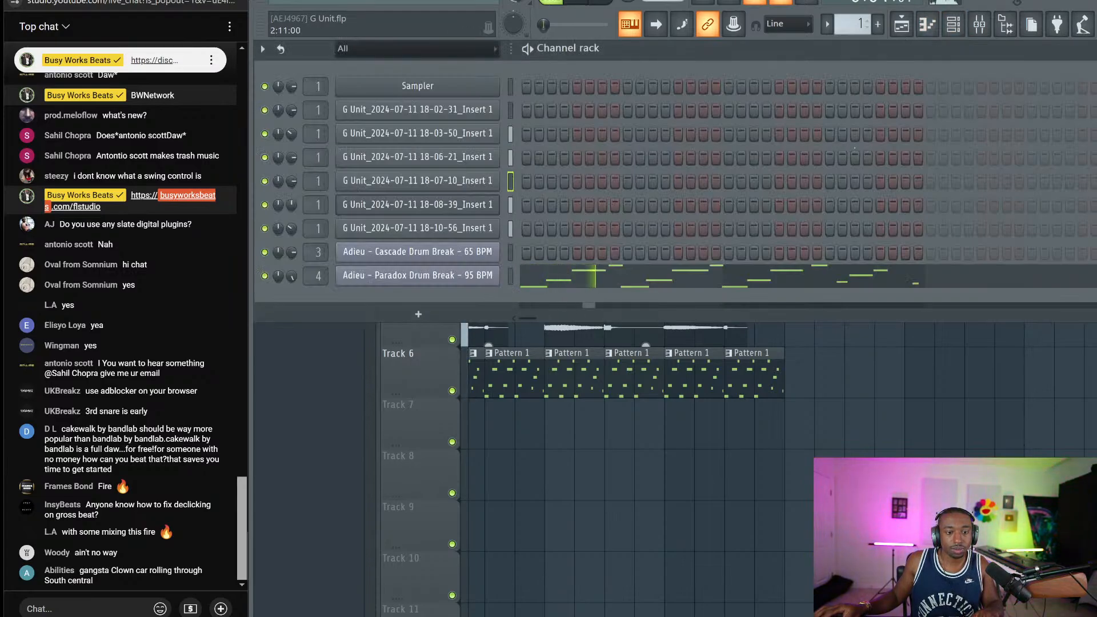
Move Parametric EQ 2 to slot 3 and load Drum Machine Sizzle into slot 2 on the Paradox insert
click(980, 24)
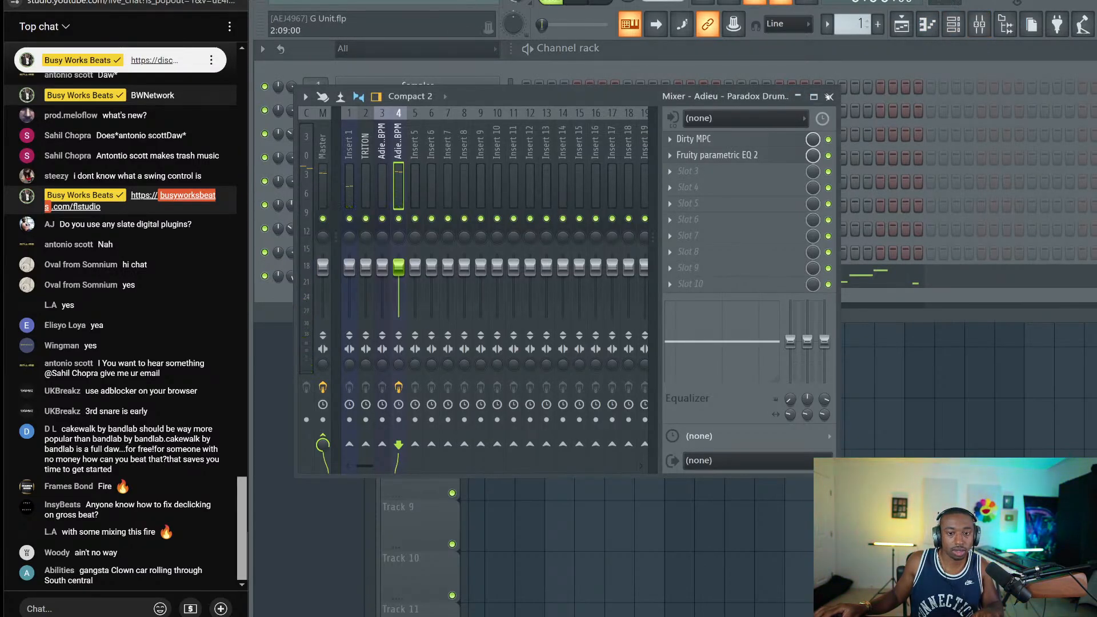
drag(717, 155, 716, 173)
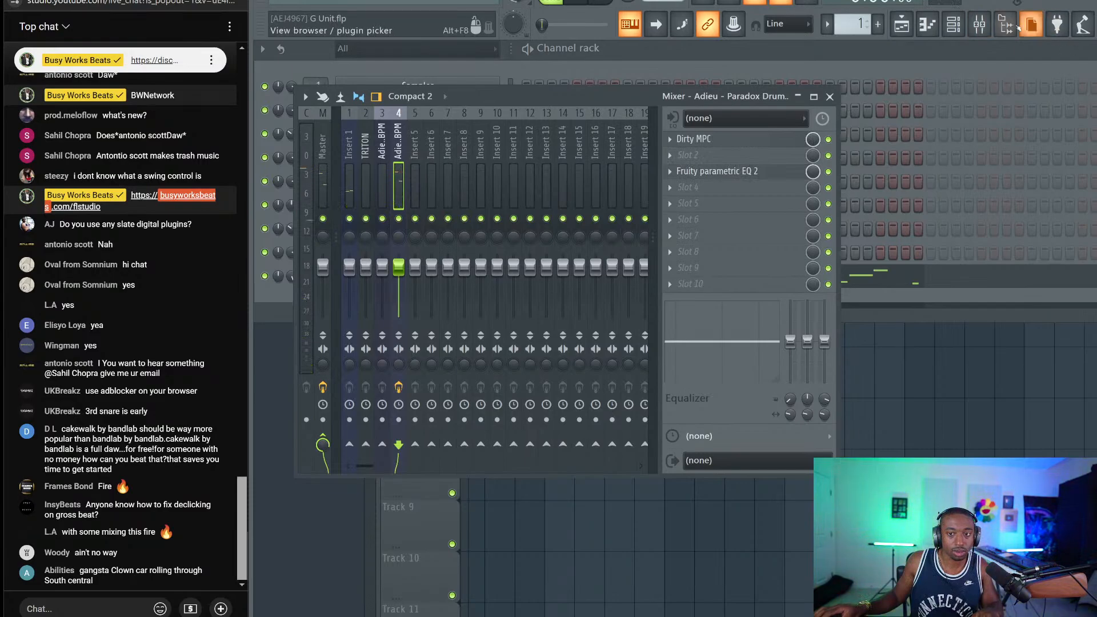
click(1006, 25)
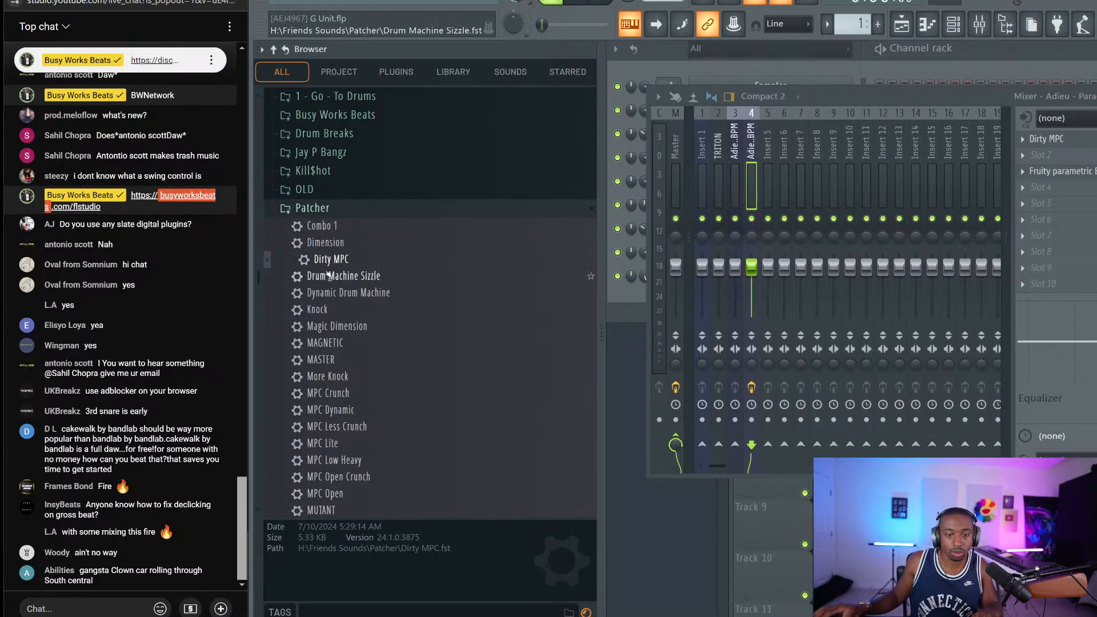
drag(330, 277, 1057, 157)
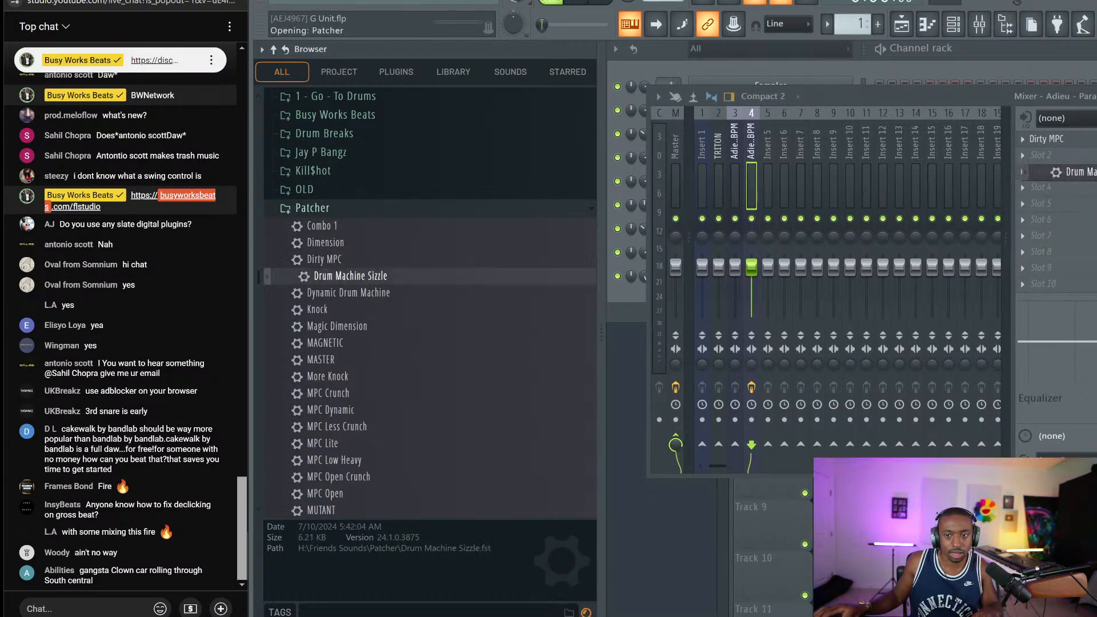
key(space)
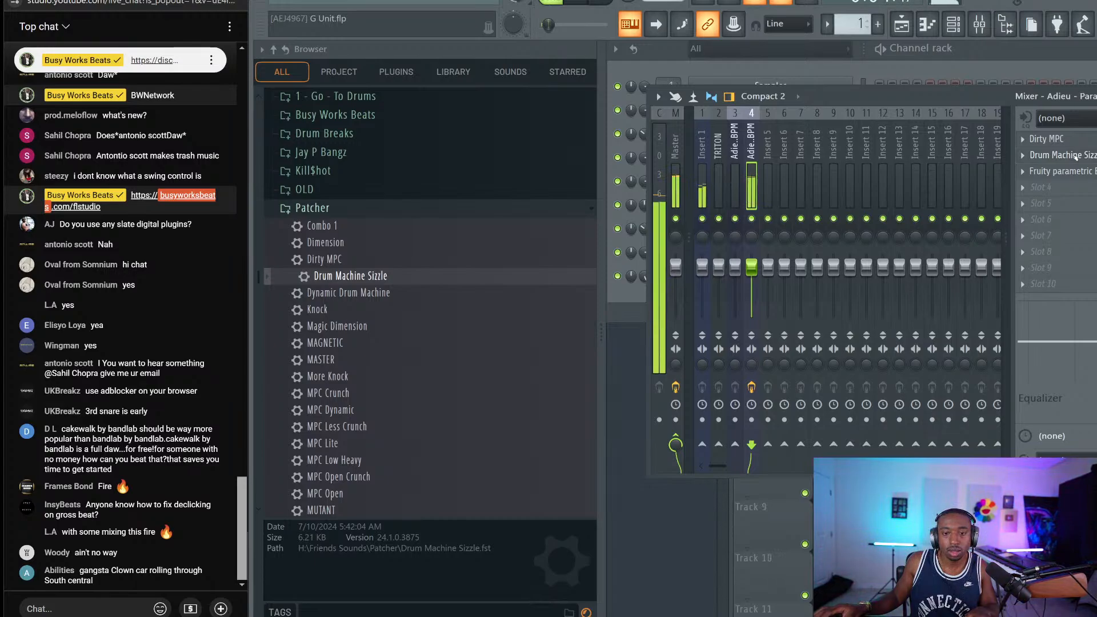
click(1065, 155)
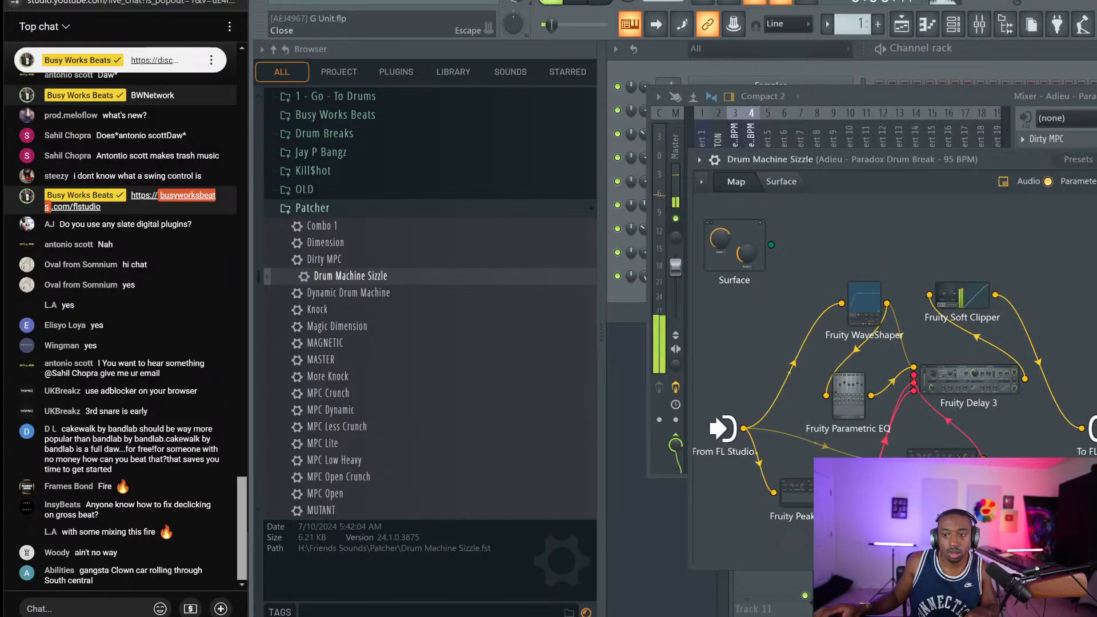
key(Escape)
key(F5)
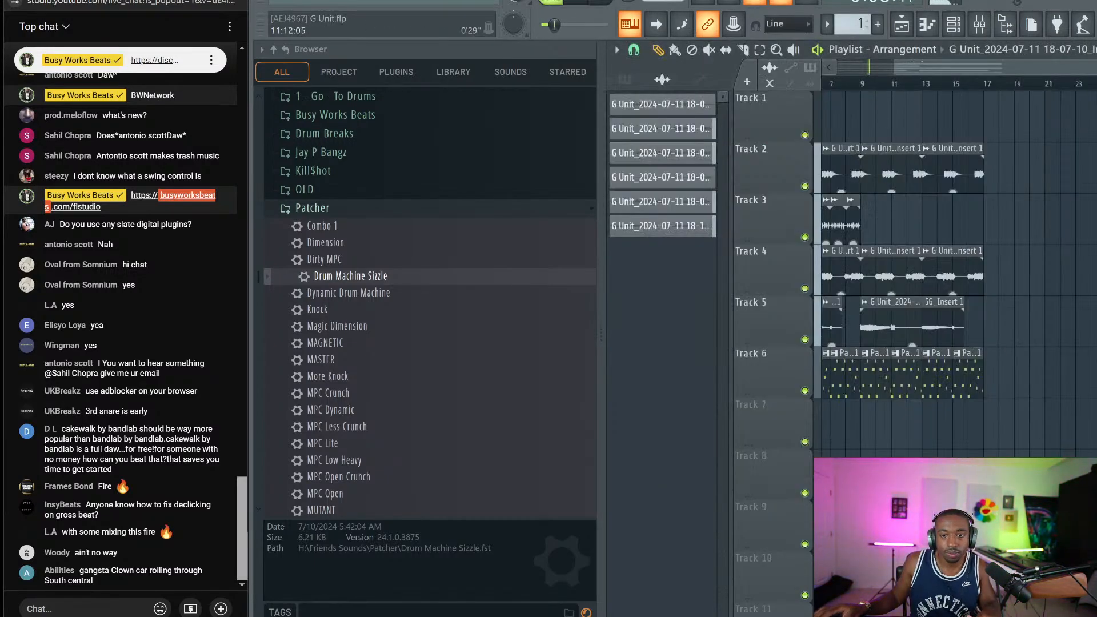
Select the sliced Track 3 clips and check the 18-06-21 clip's audio settings
drag(921, 64, 866, 65)
drag(978, 203, 827, 221)
scroll(850, 84, up, 2)
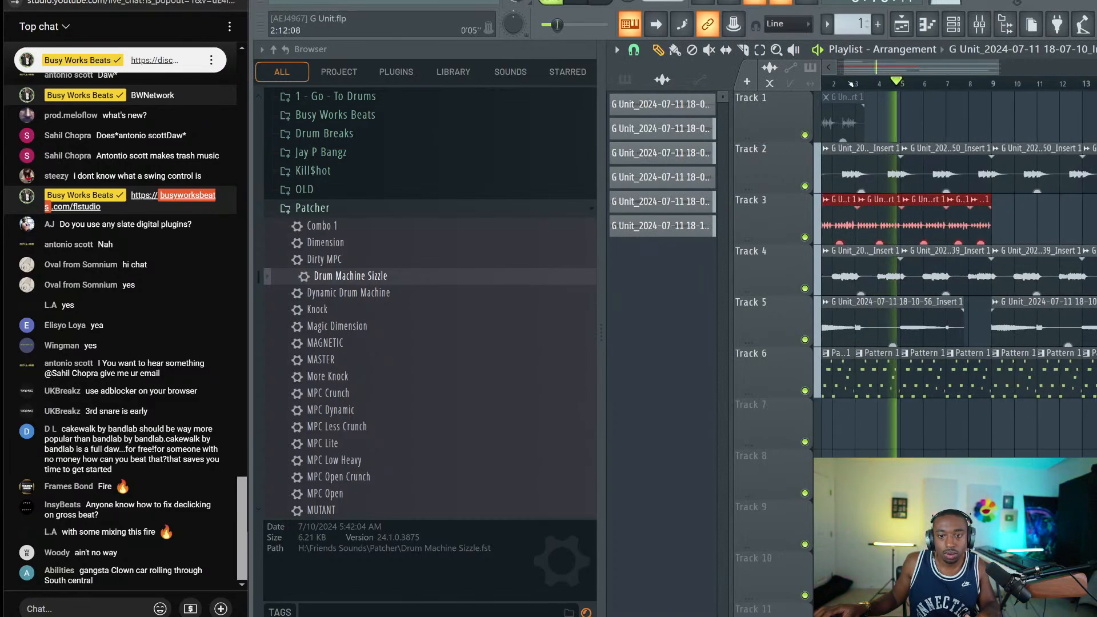
scroll(849, 85, up, 2)
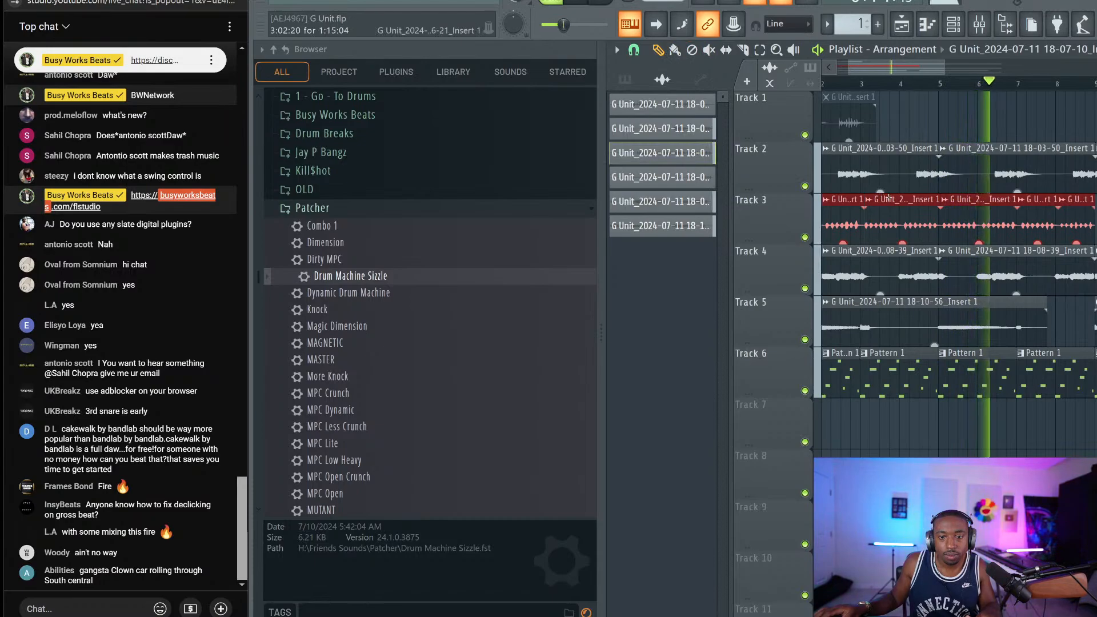
double_click(889, 198)
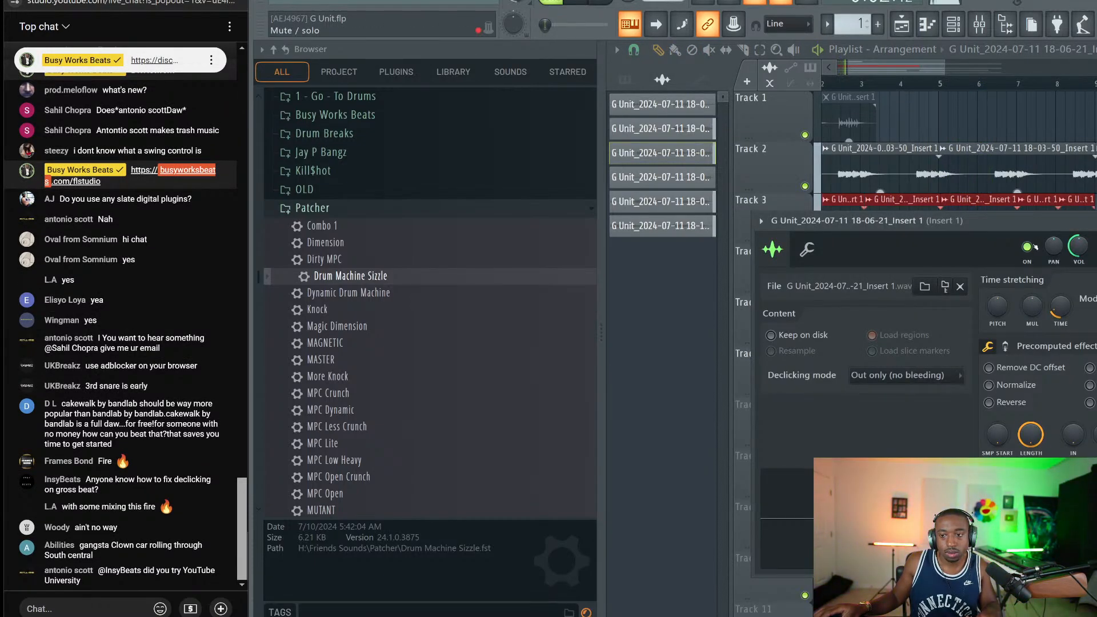
click(961, 286)
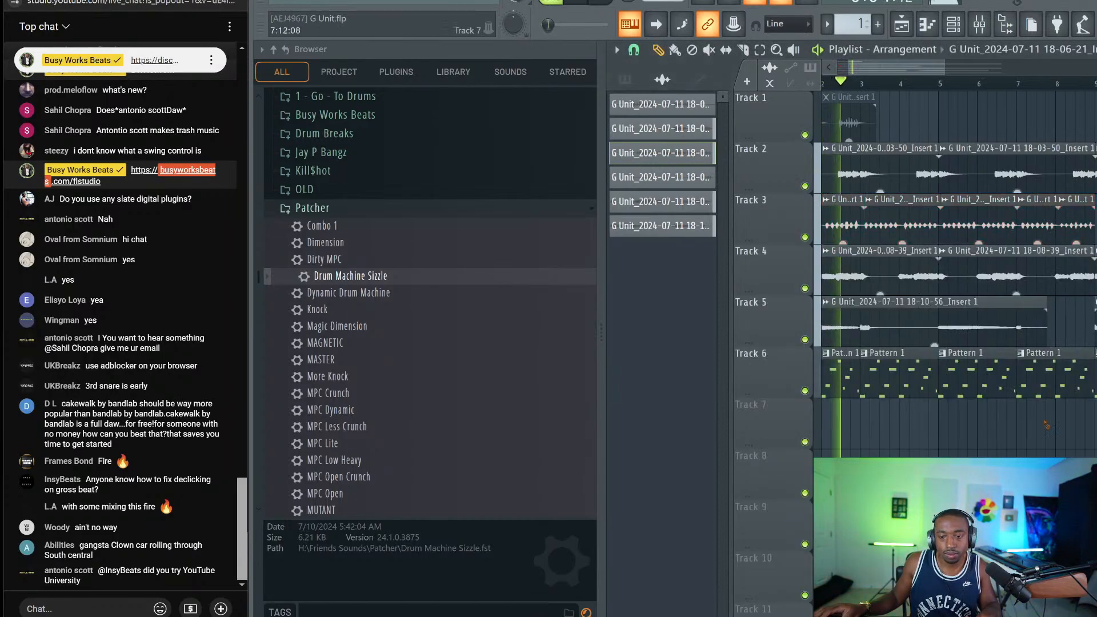
Play the arrangement, then marquee-select the tracks 2–5 drum clips and consolidate them with Ctrl+Alt+C
key(space)
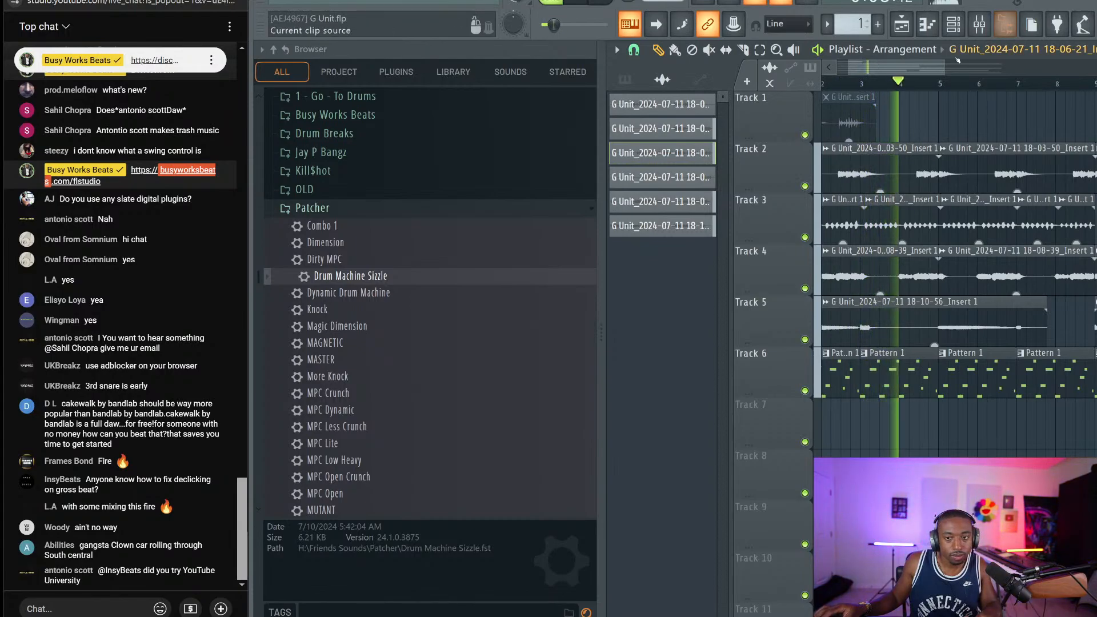
key(space)
scroll(936, 85, down, 2)
key(space)
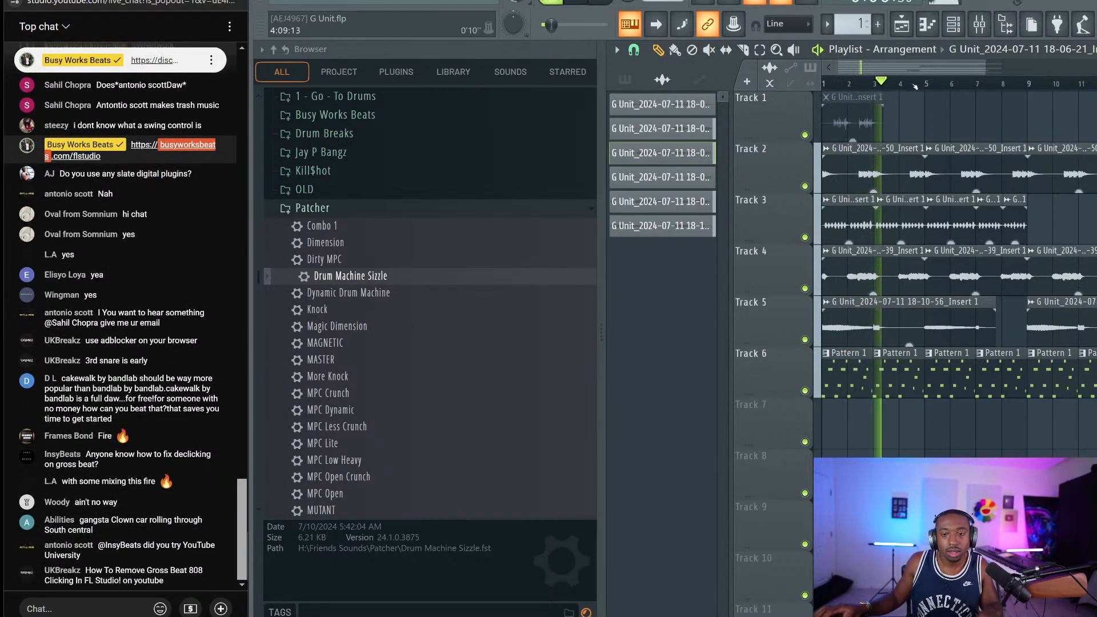
scroll(916, 86, down, 2)
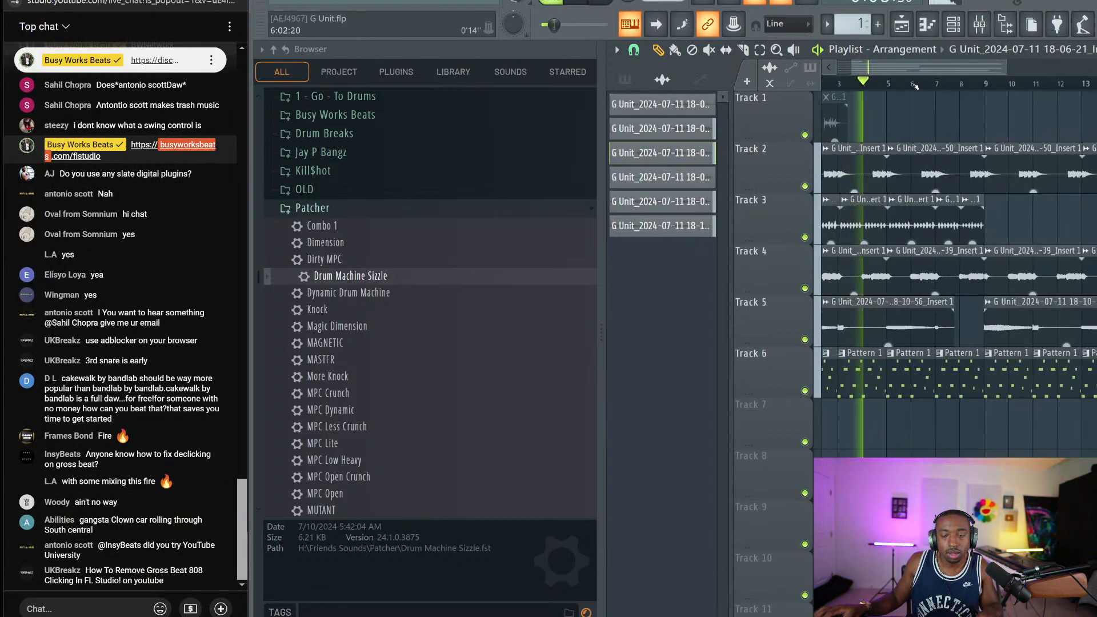
scroll(916, 85, up, 3)
scroll(915, 86, down, 3)
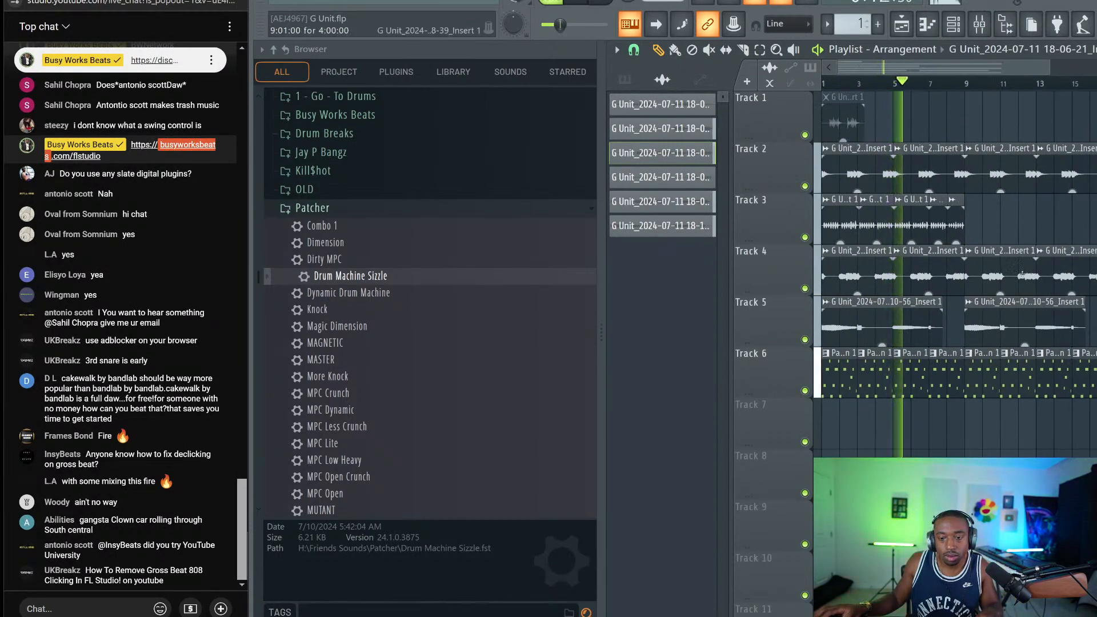
key(space)
drag(1089, 343, 821, 148)
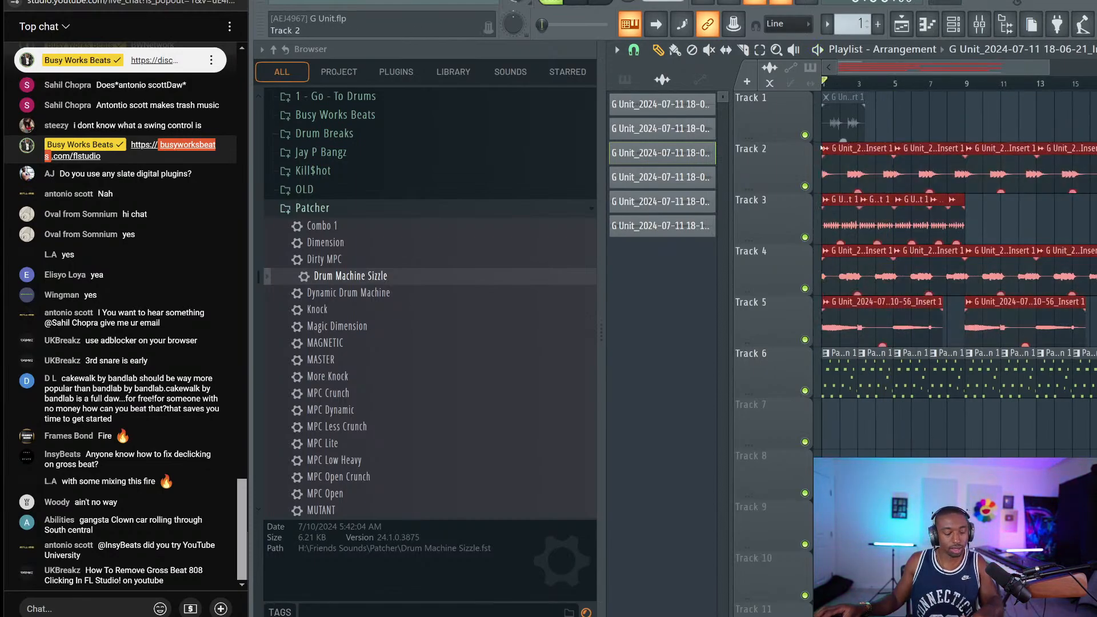
key(ctrl+alt+c)
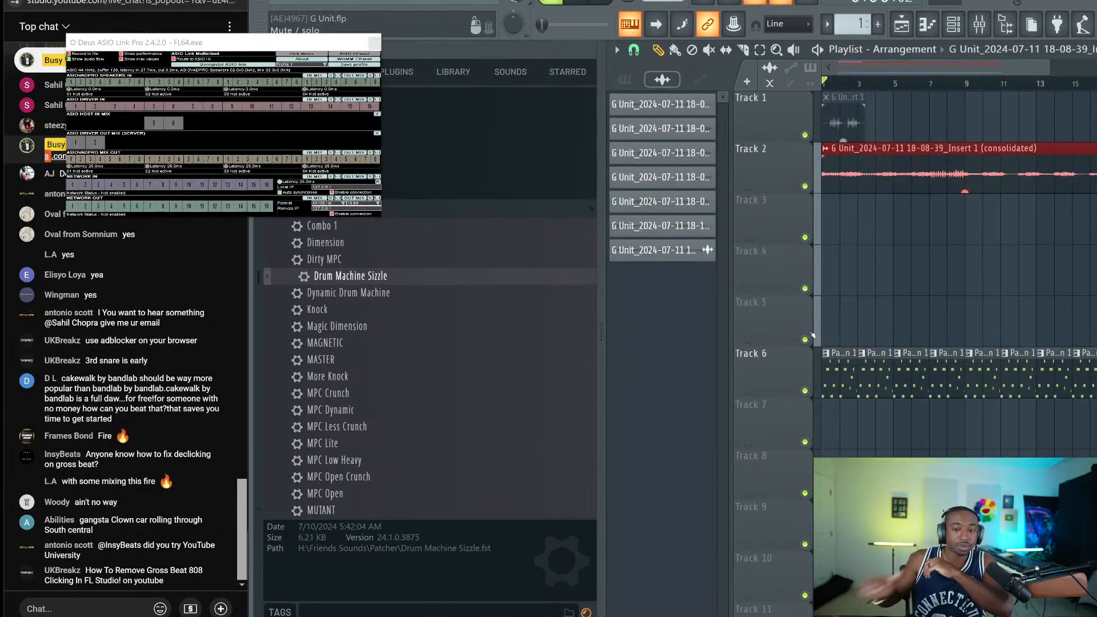
Close the routing window and open the consolidated drum clip's channel settings
click(374, 44)
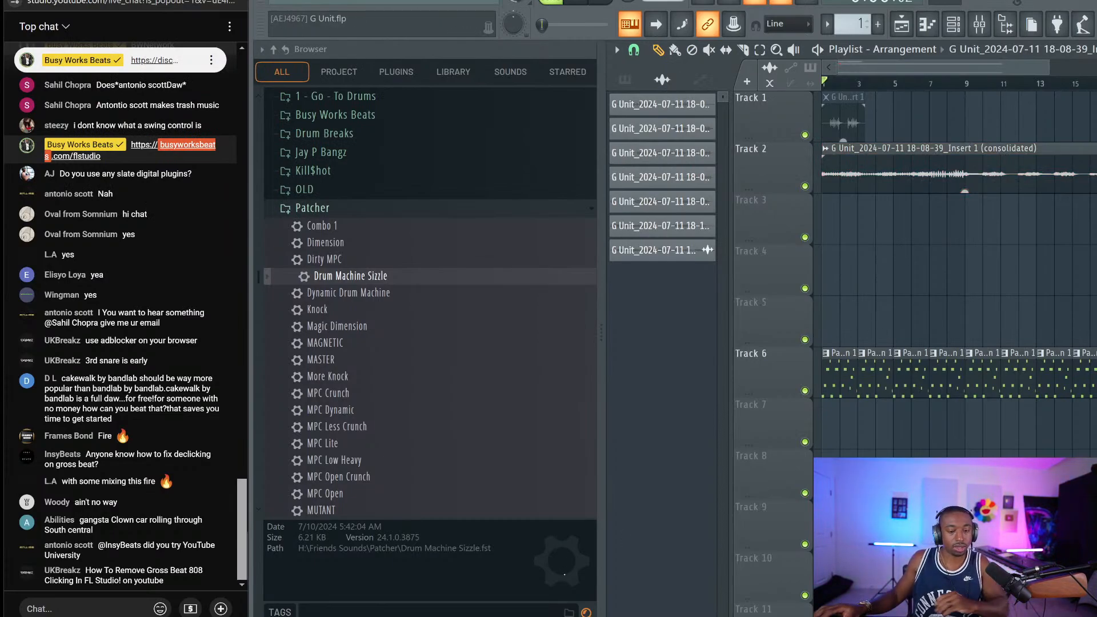
key(alt+Tab)
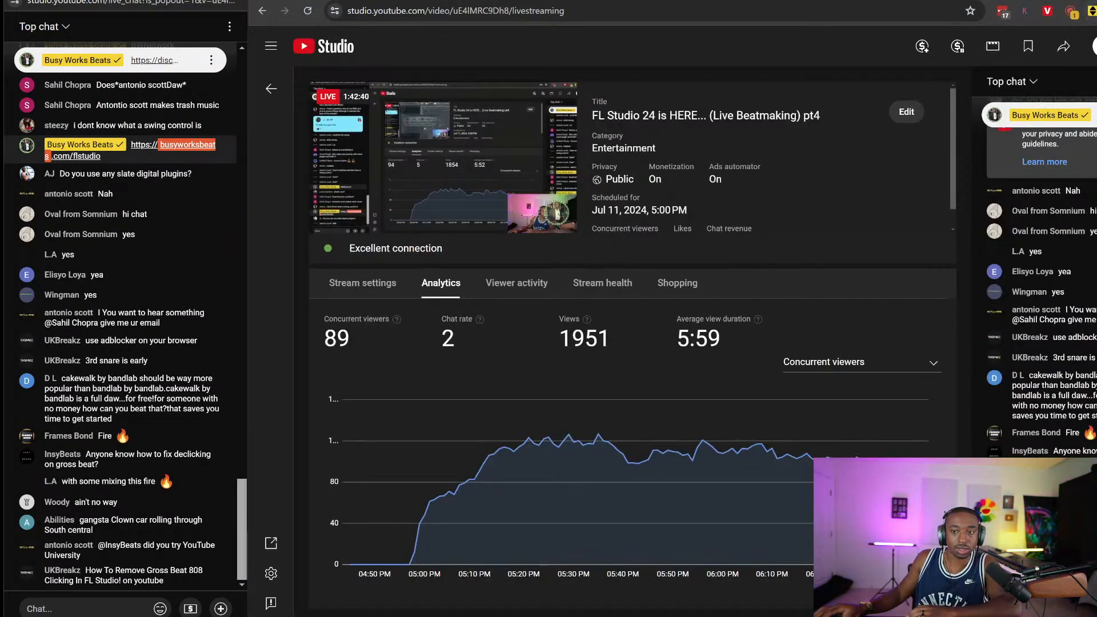
key(alt+Tab)
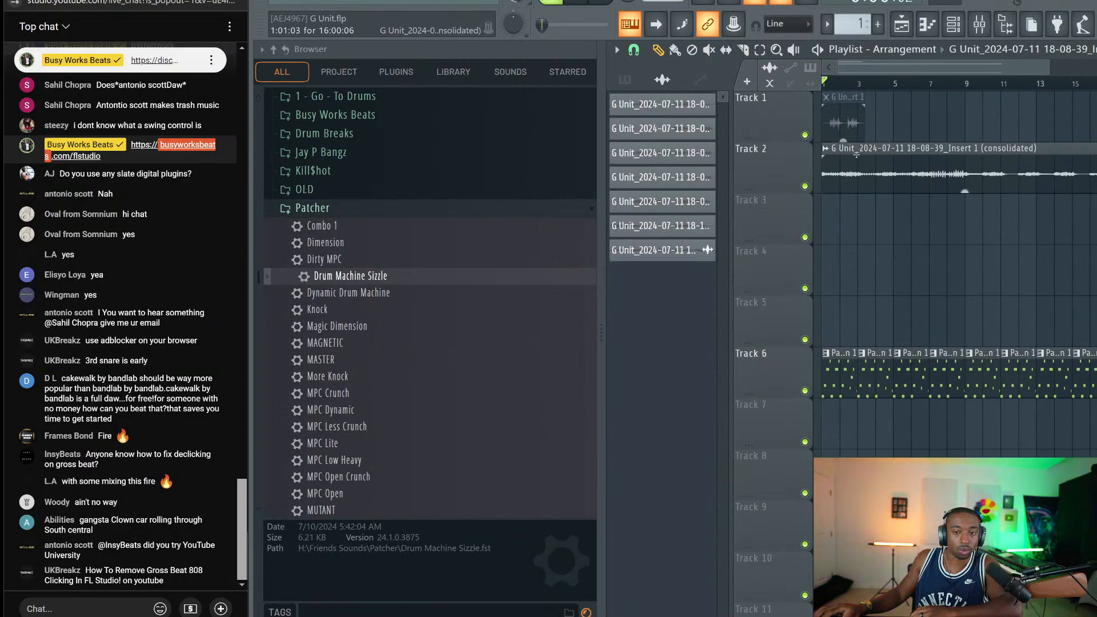
click(857, 154)
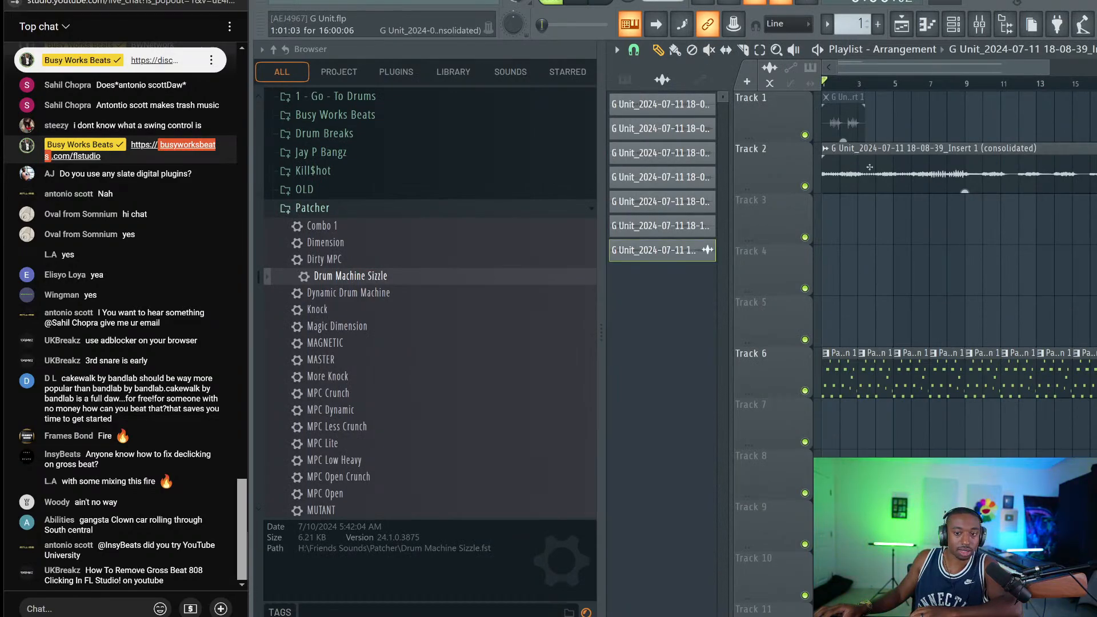
double_click(870, 167)
Load the consolidated break into a new Fruity Slicer, sliced by beat with a short fade-in
right_click(733, 394)
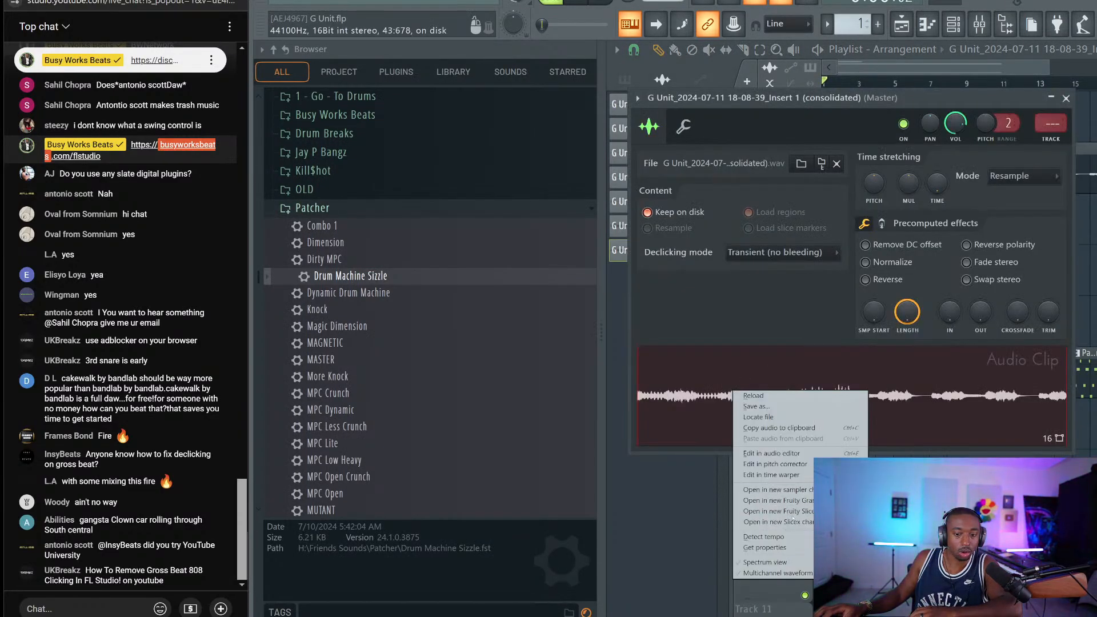
click(793, 512)
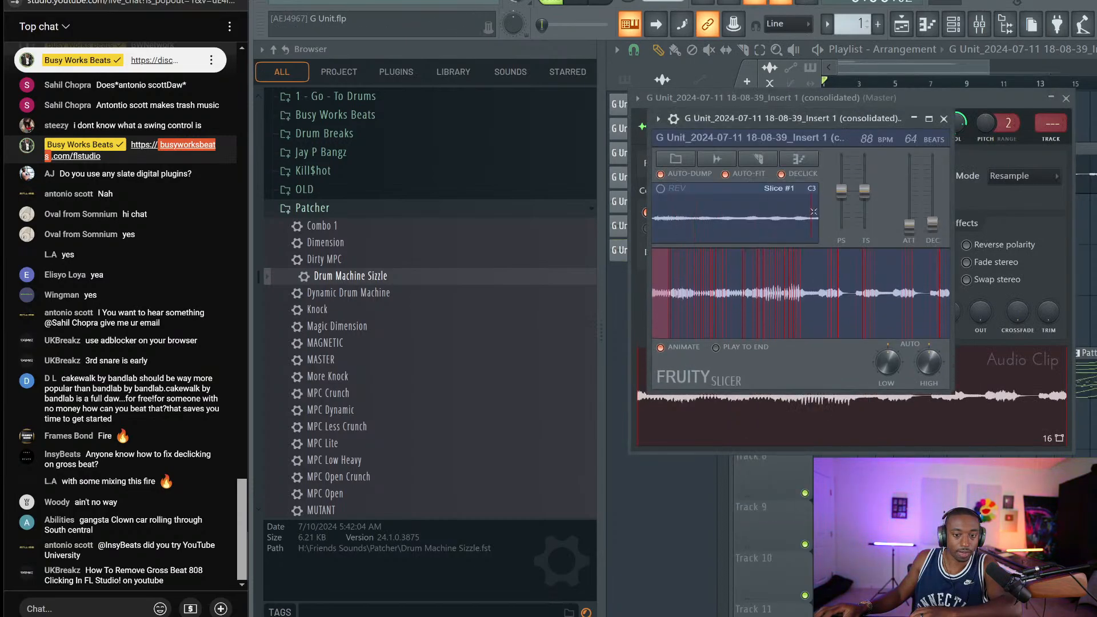
click(765, 160)
click(777, 277)
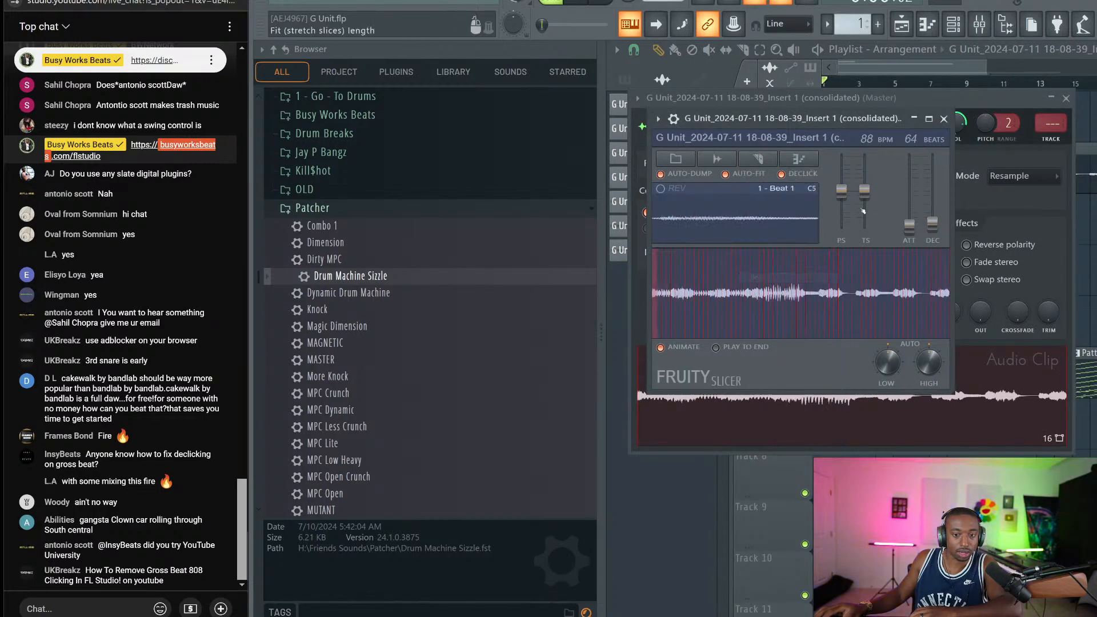
drag(910, 212, 910, 198)
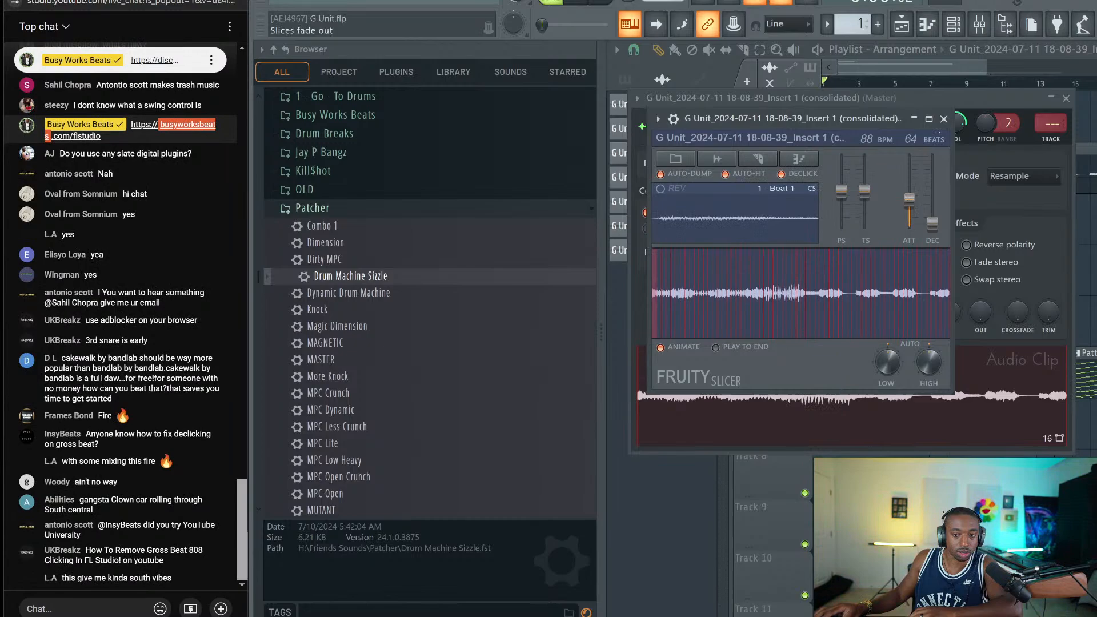
Clear the slicer's auto-placed notes, link it to mixer track 5, and switch to empty Pattern 2
click(948, 19)
key(ctrl+x)
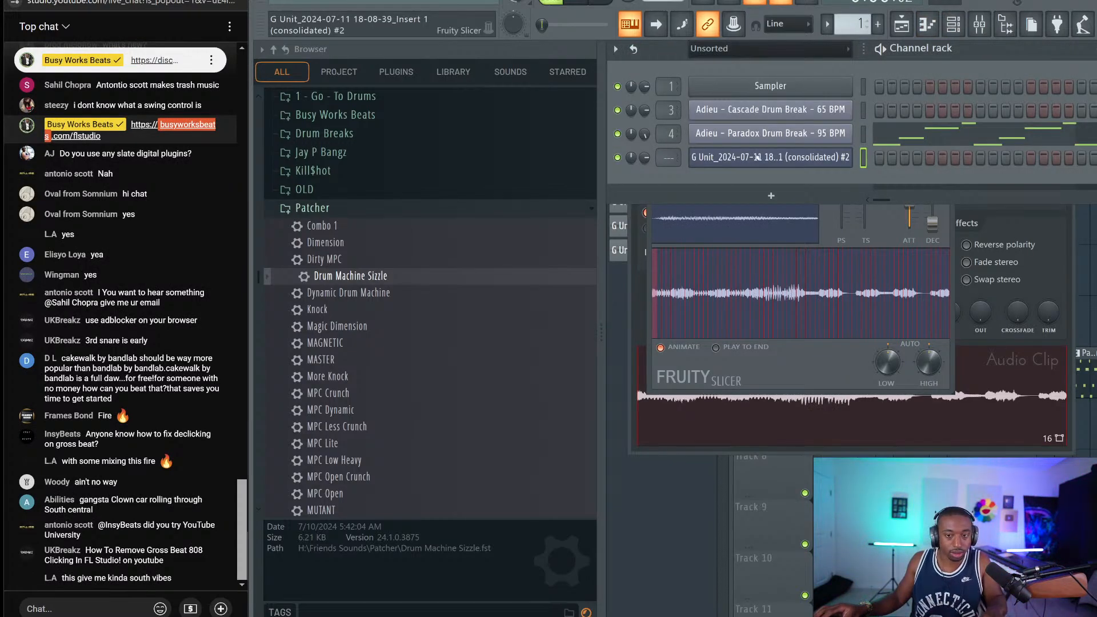
key(ctrl+l)
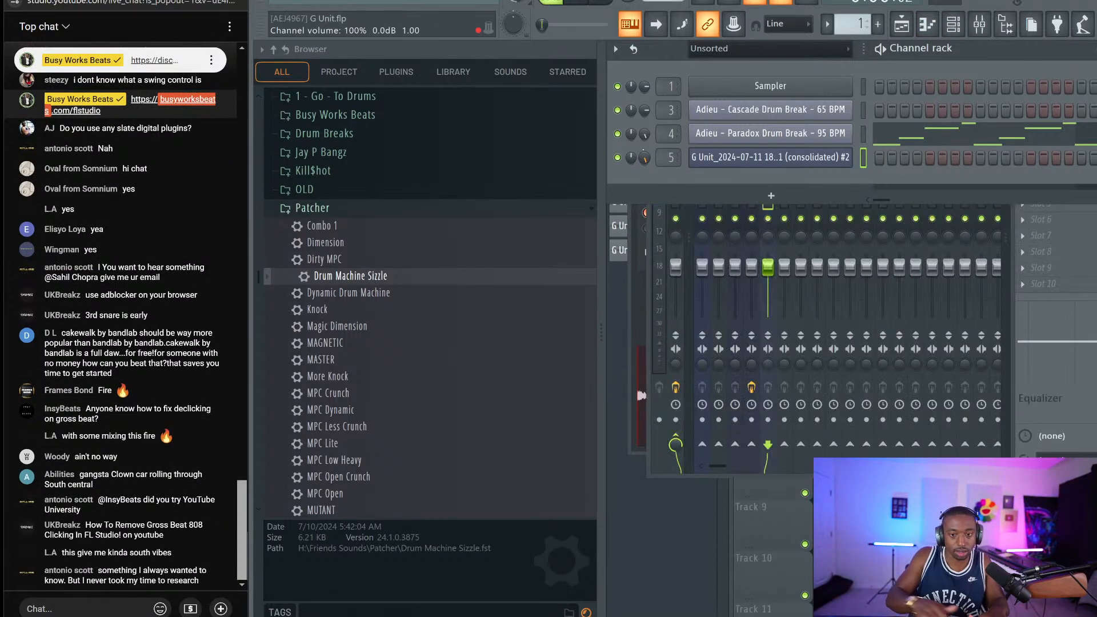
drag(845, 20, 845, 13)
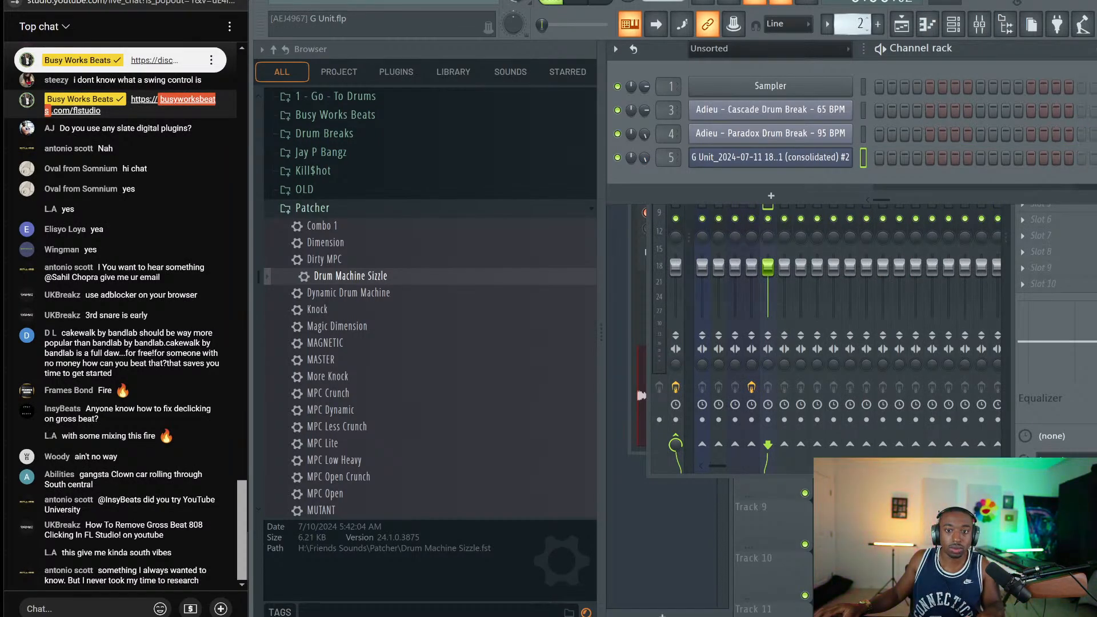
key(F5)
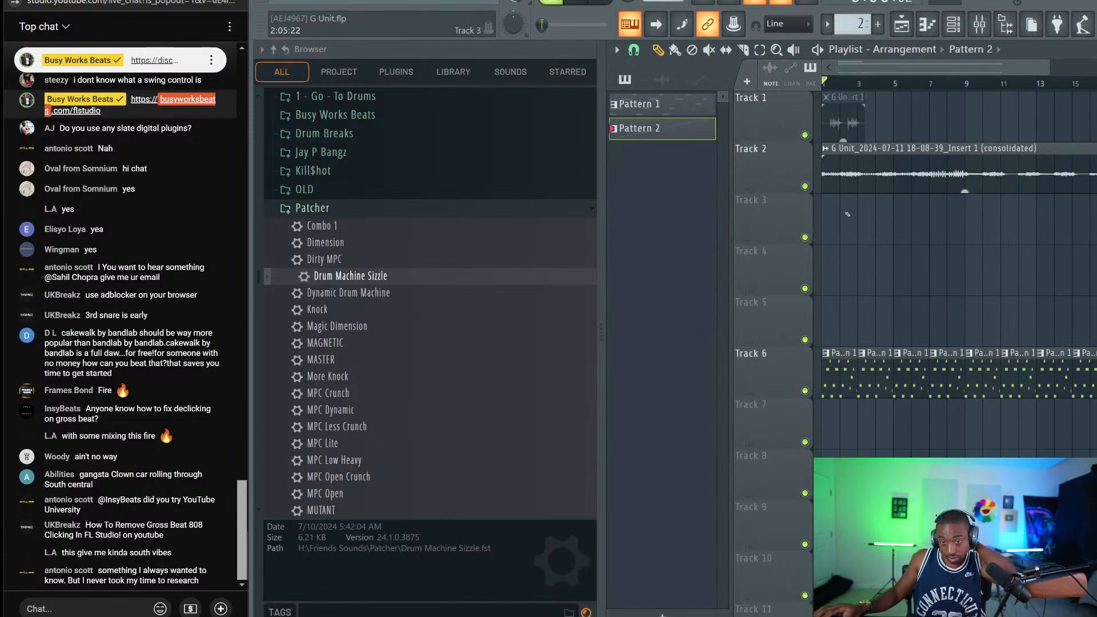
Place Pattern 2 on Track 3, set snap to Bar, and delete the consolidated audio from Track 2
click(848, 214)
click(634, 51)
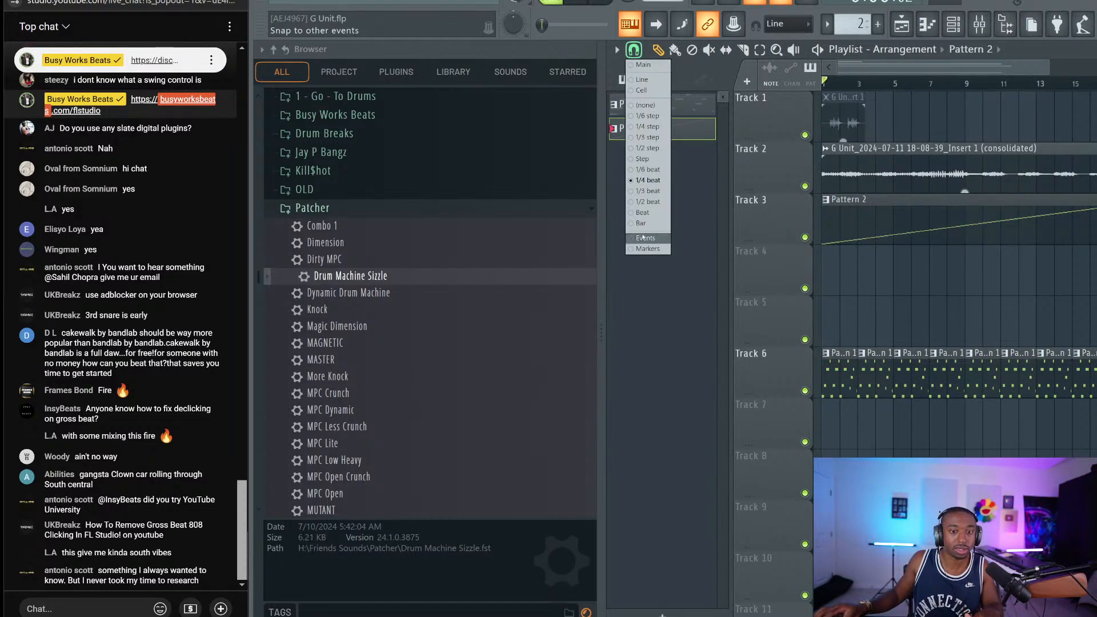
click(643, 223)
right_click(848, 173)
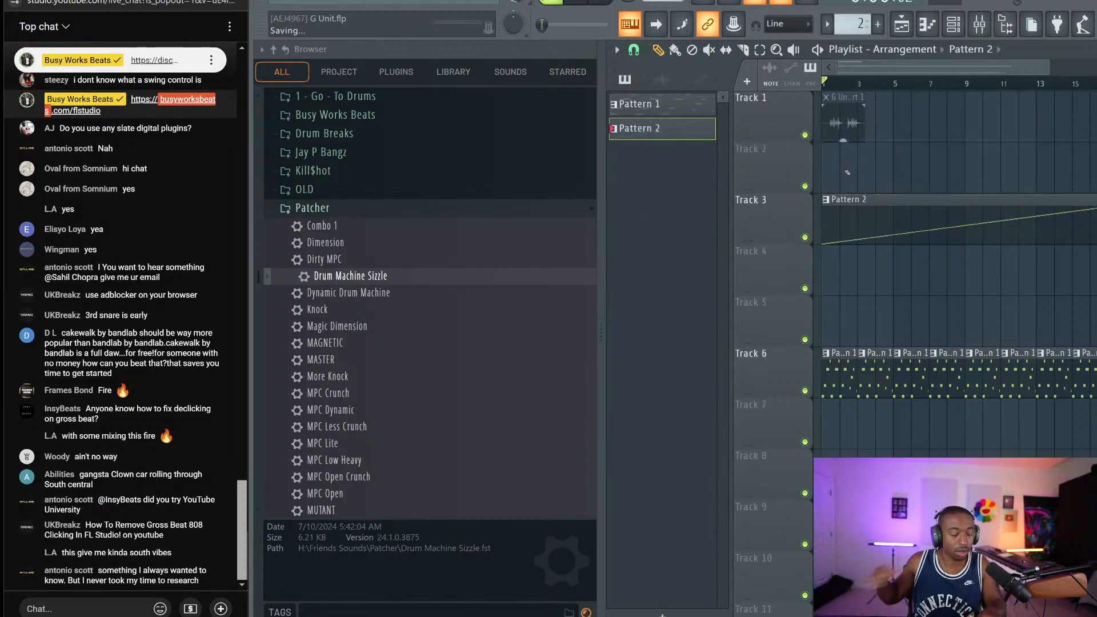
key(space)
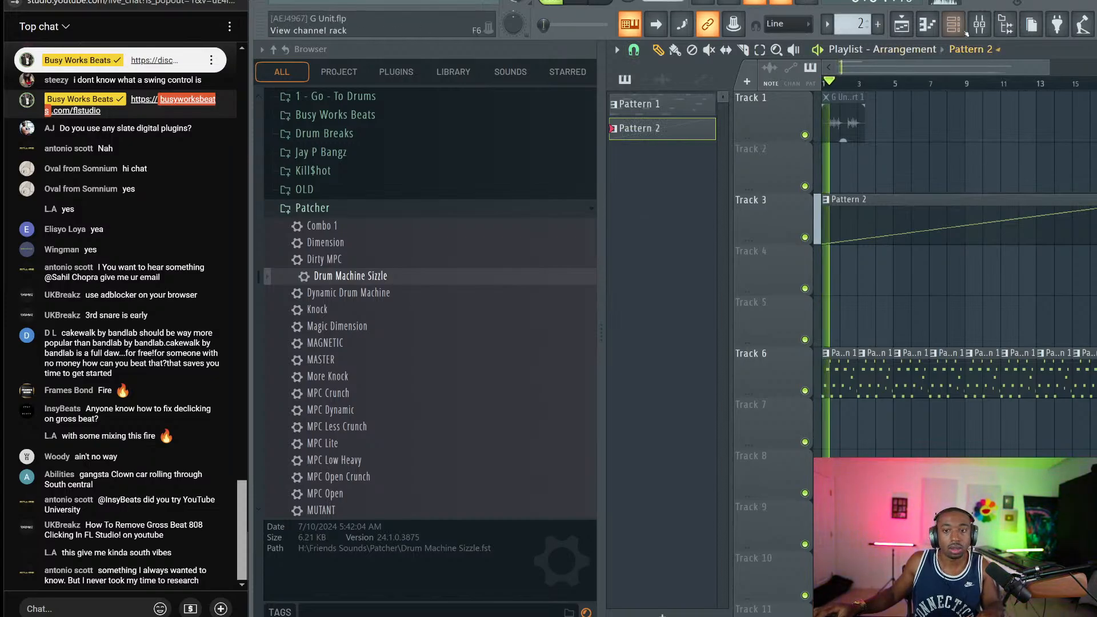
In Fruity Slicer, lengthen the slice fade-in and pitch the break down 300 cents
click(966, 32)
click(829, 156)
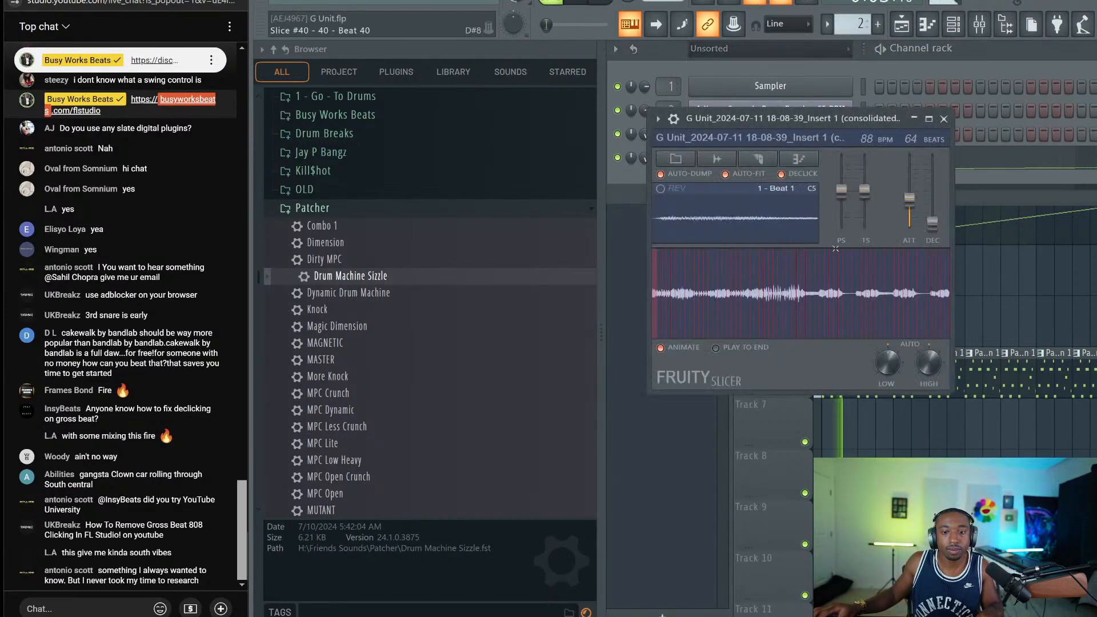
drag(919, 212, 914, 194)
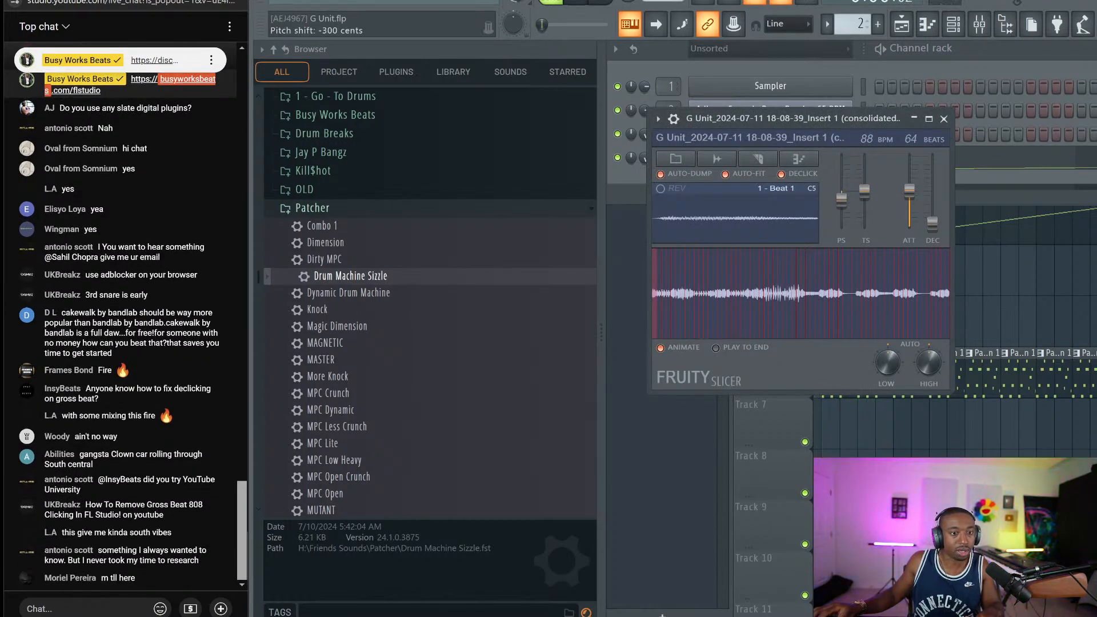
drag(841, 198, 842, 198)
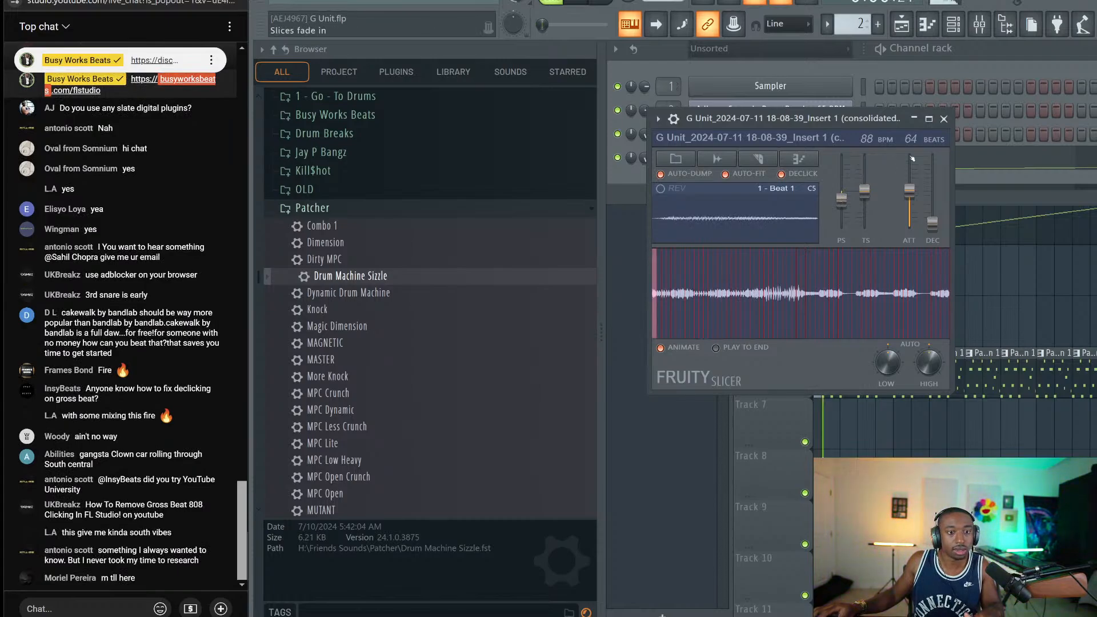
click(675, 119)
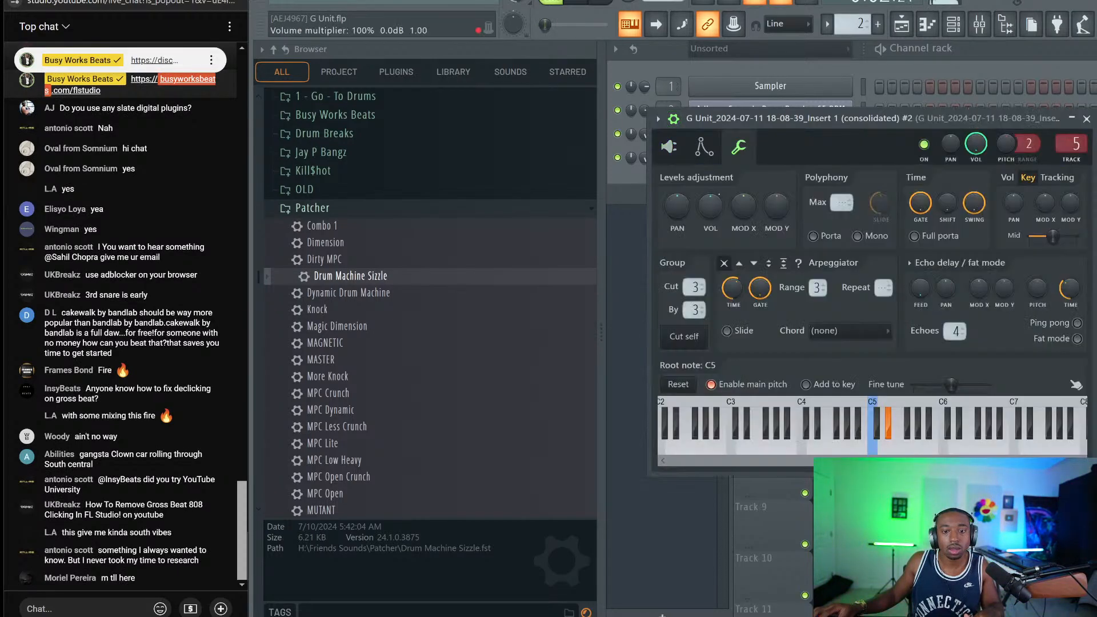
click(675, 136)
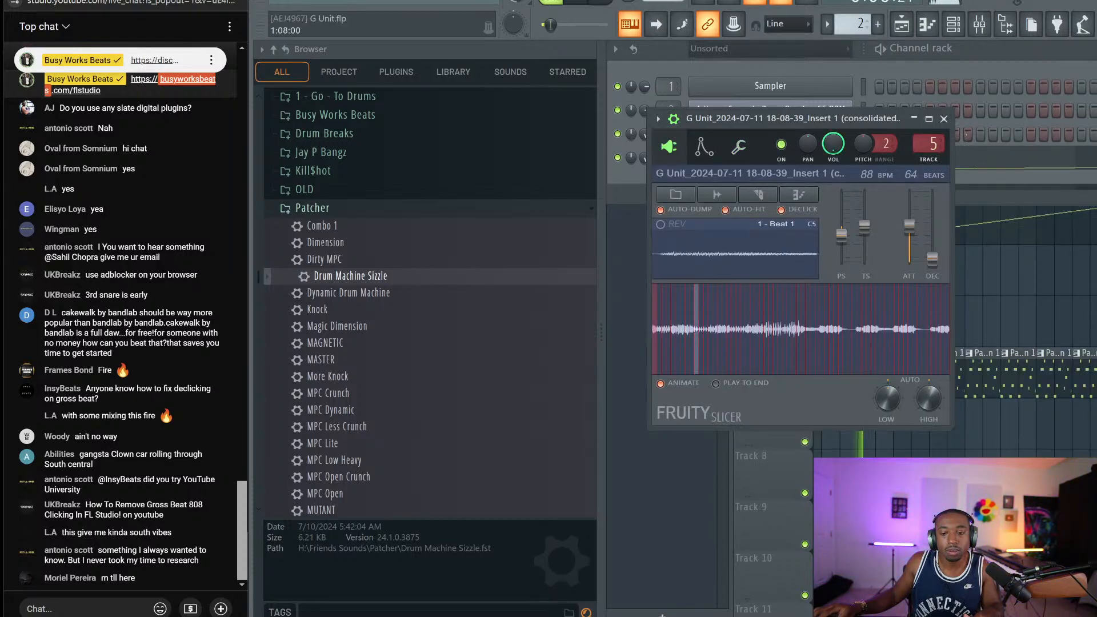
click(944, 119)
Toggle the channel rack, stop playback, and return to the playlist view
click(953, 25)
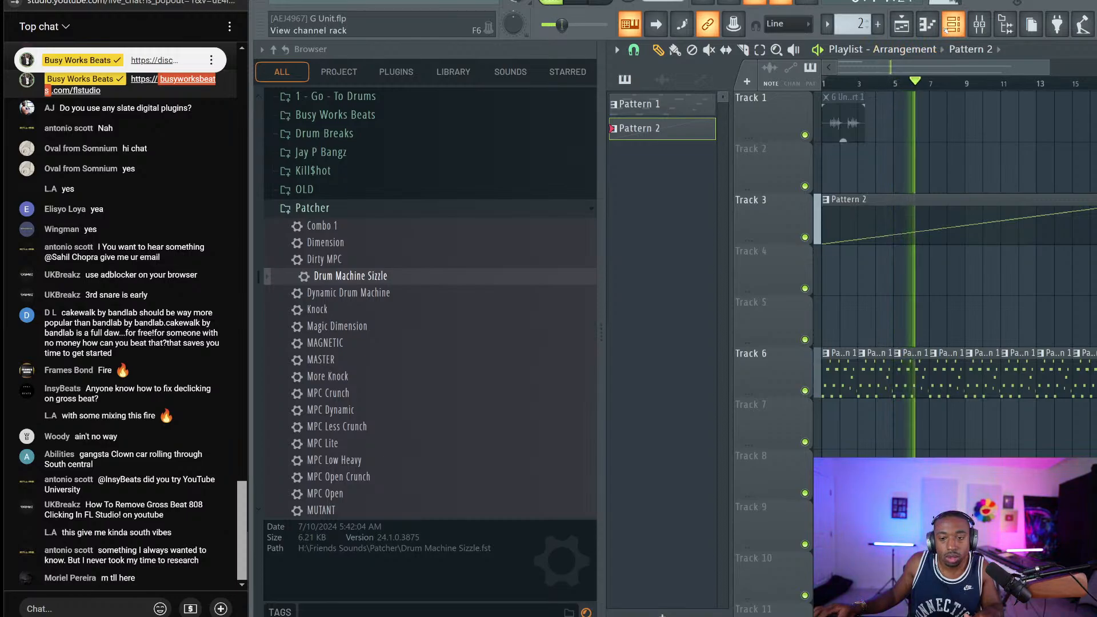
click(947, 27)
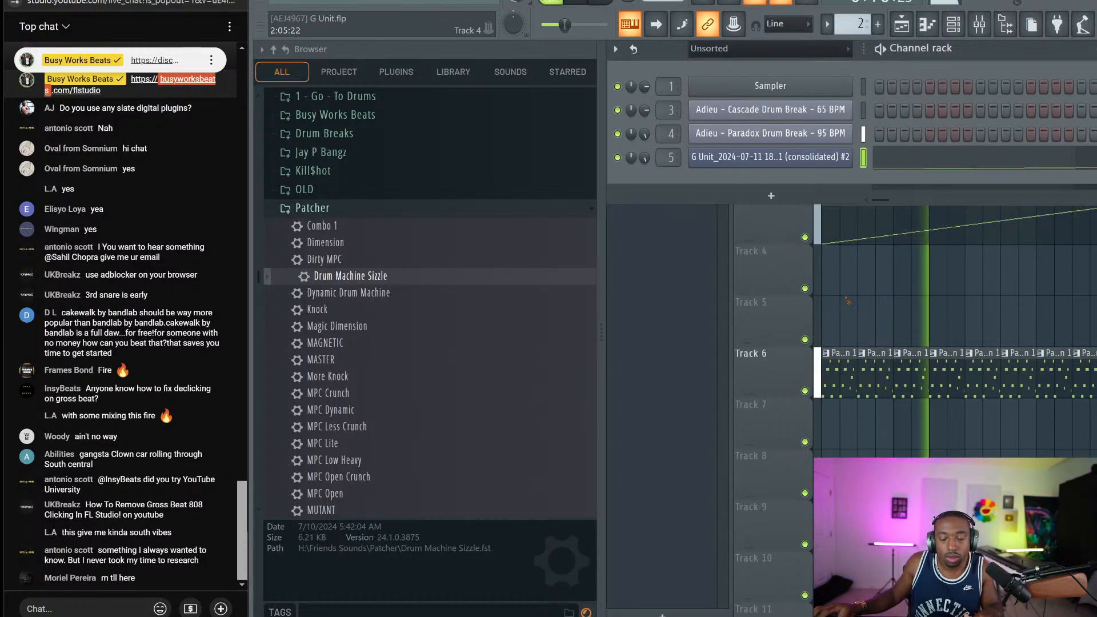
key(F6)
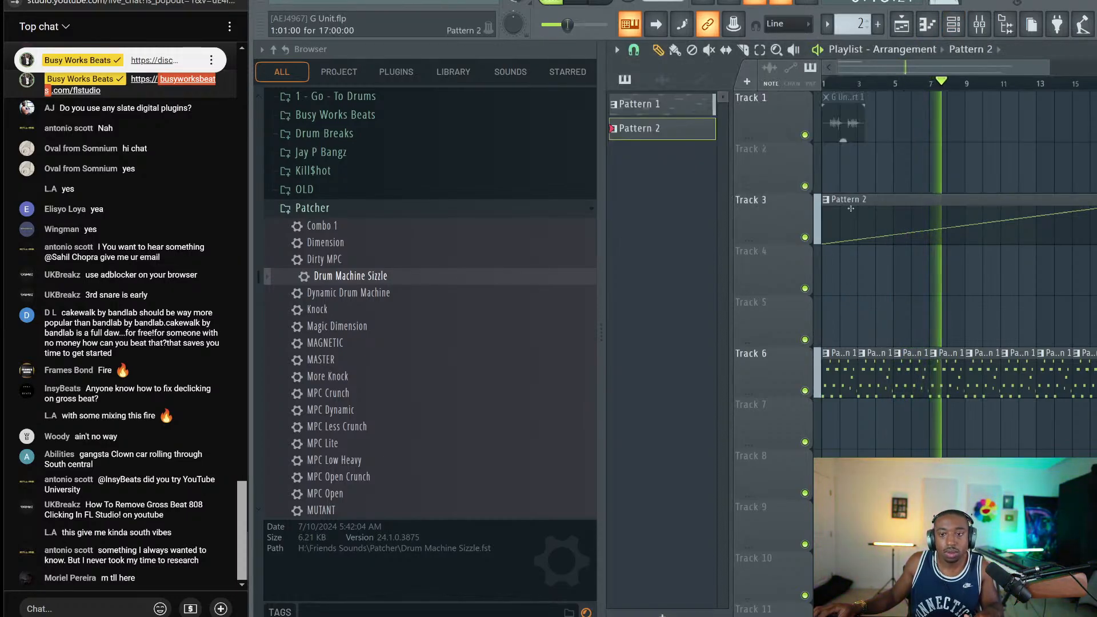
key(F6)
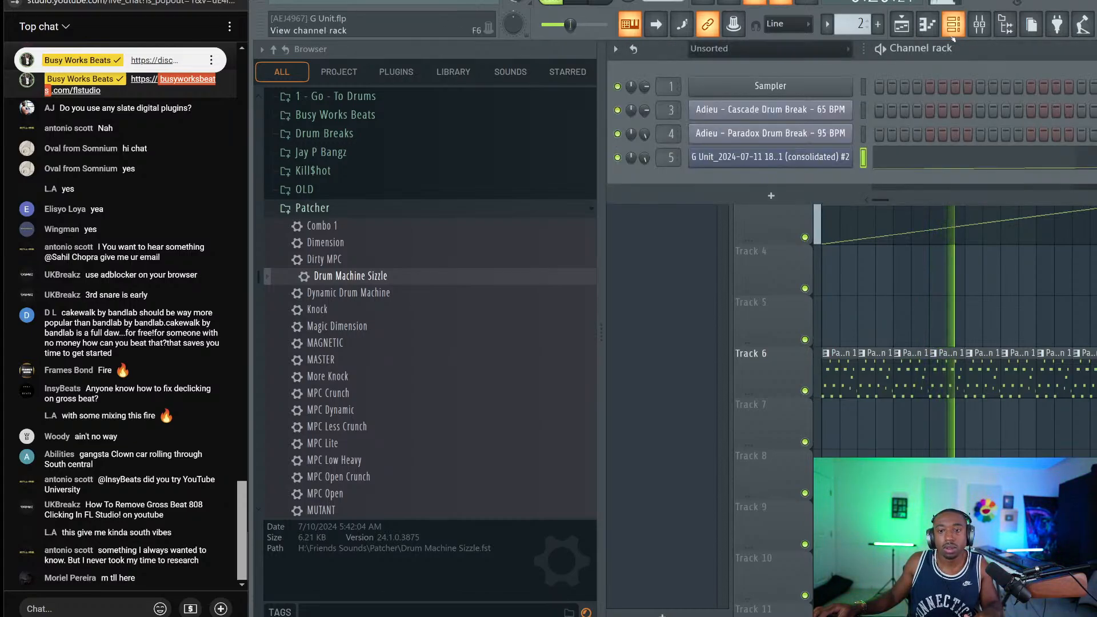
key(space)
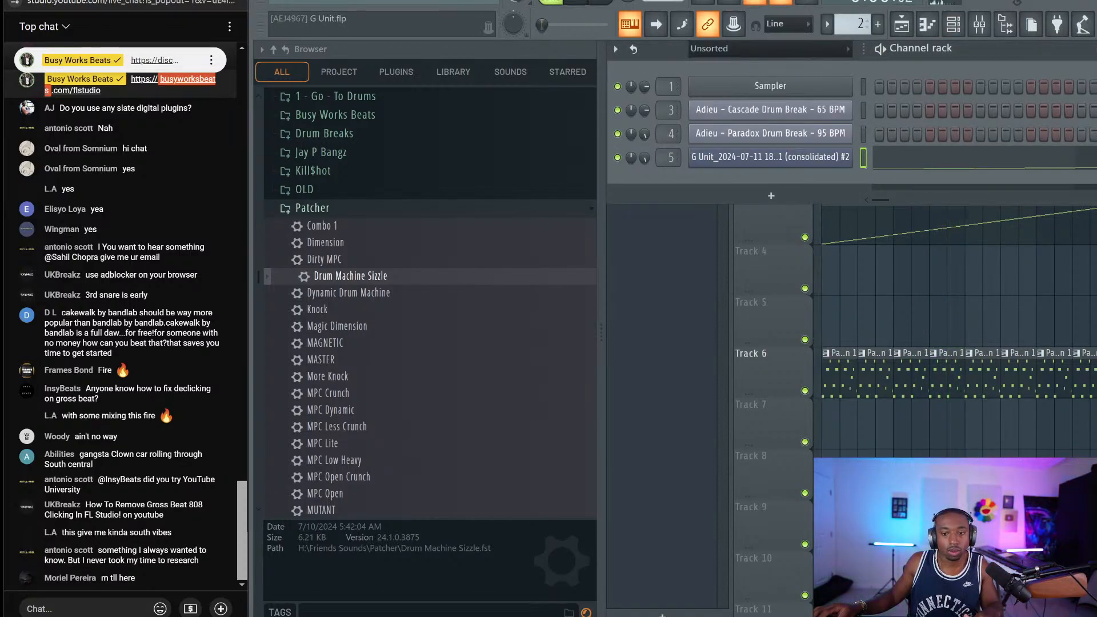
key(F6)
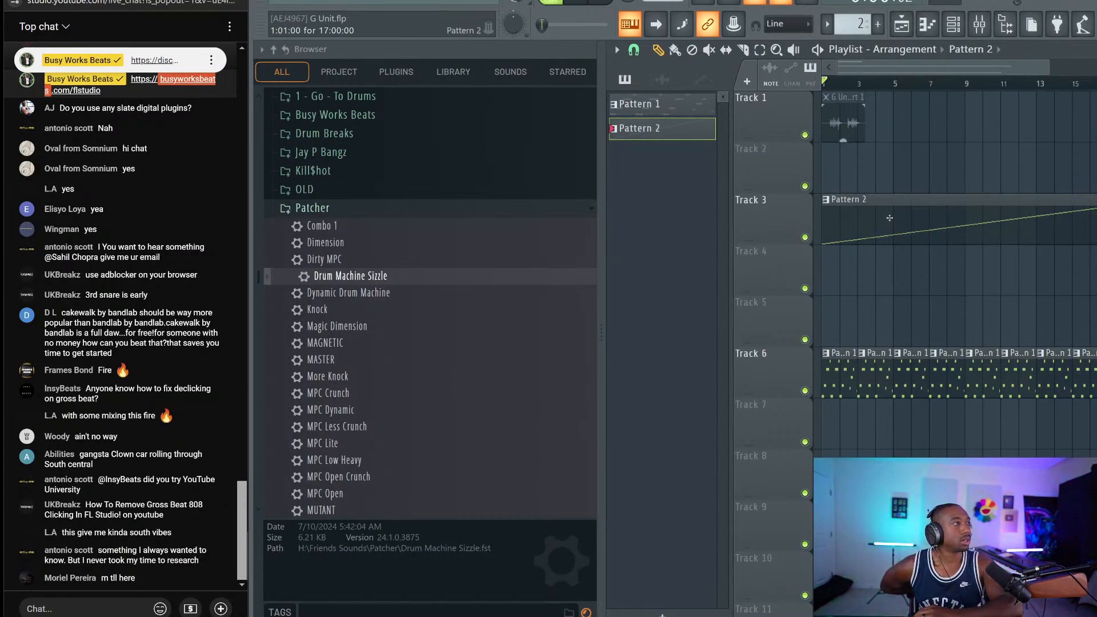
Bring up the context menu for the Track 1 audio clip
right_click(830, 98)
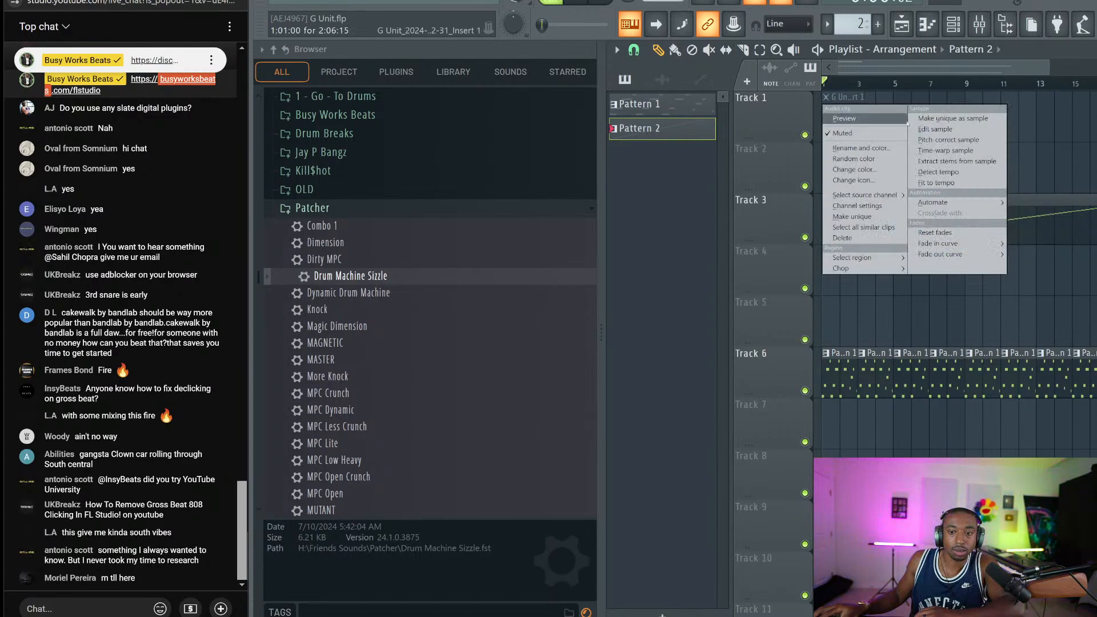
click(827, 98)
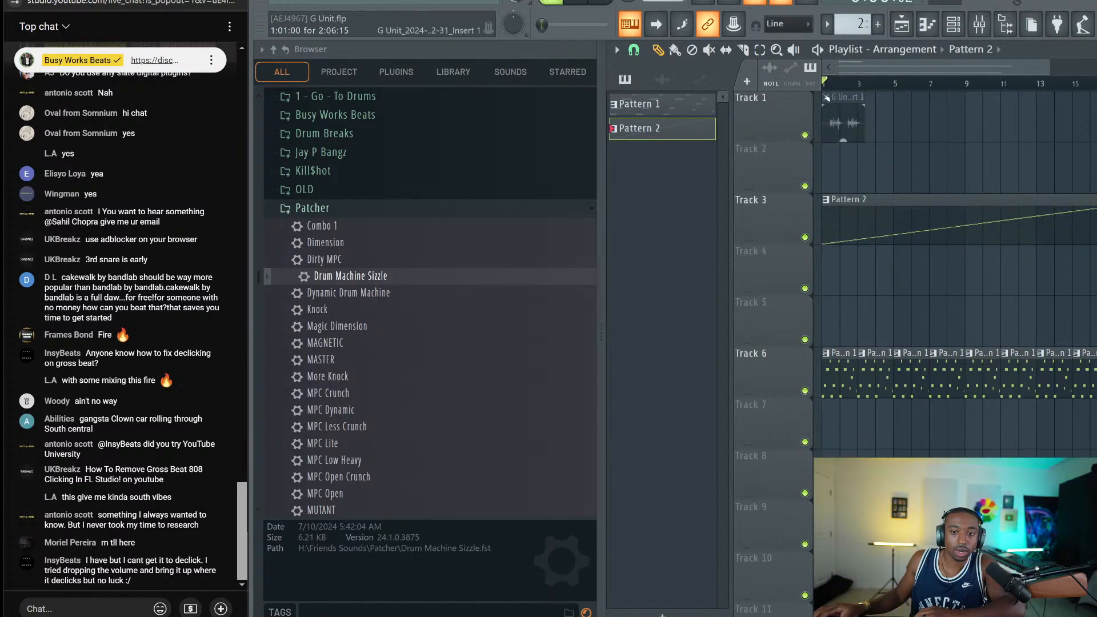
right_click(830, 102)
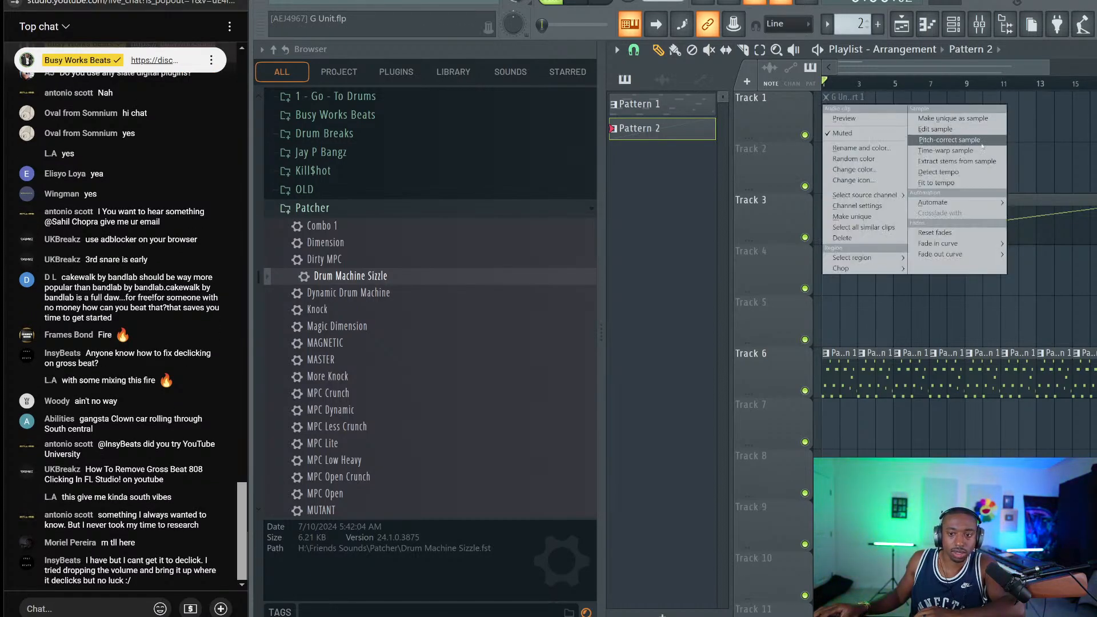
Open the Track 1 clip in the time-warp editor, reposition it, then close it
click(948, 151)
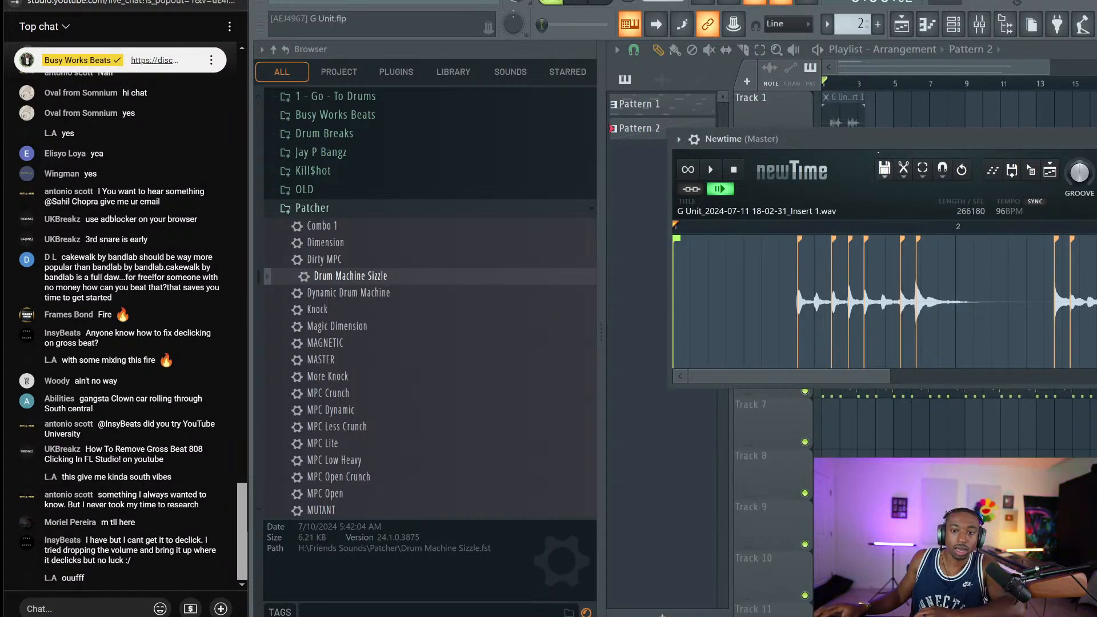
drag(879, 152, 805, 119)
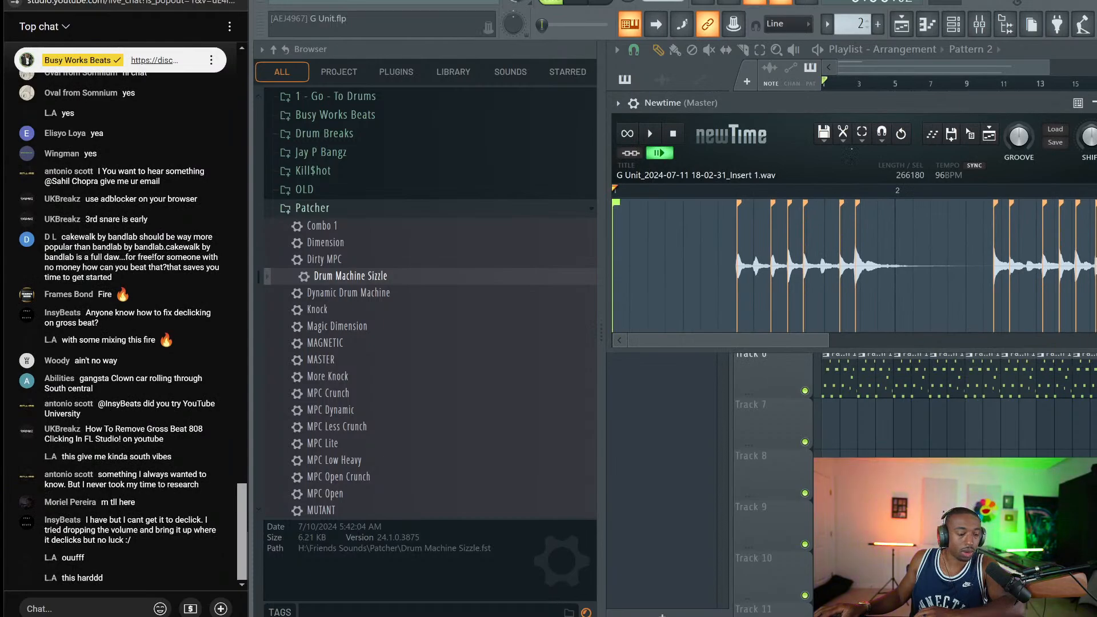
click(1093, 103)
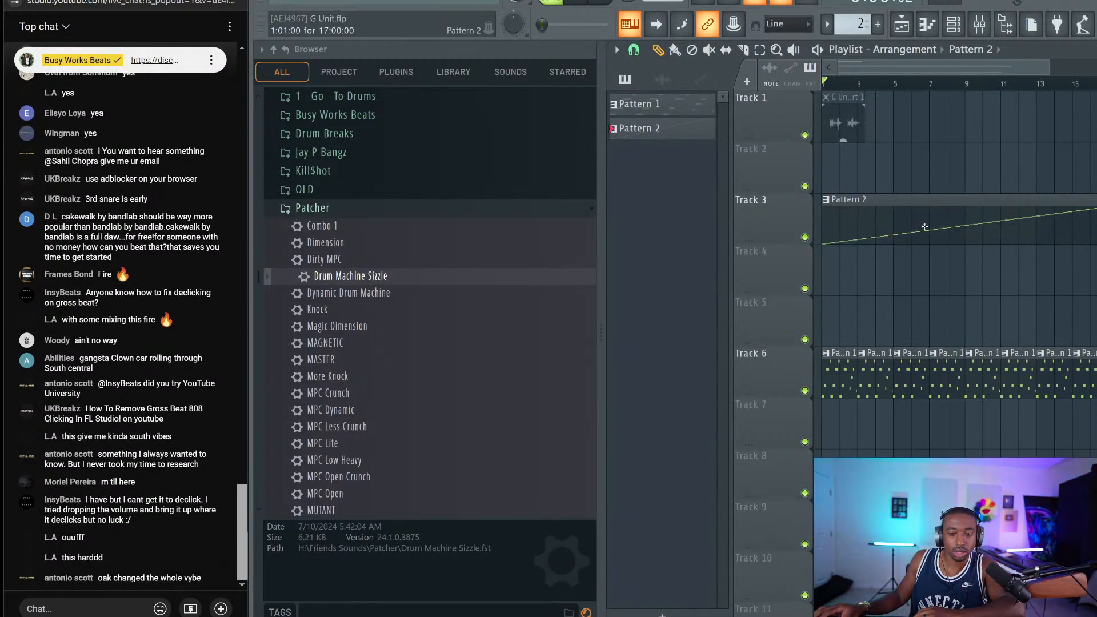
Drag the consolidated 18-08-39 Insert 1 clip onto Track 2, solo and audition it, then open its options
click(663, 79)
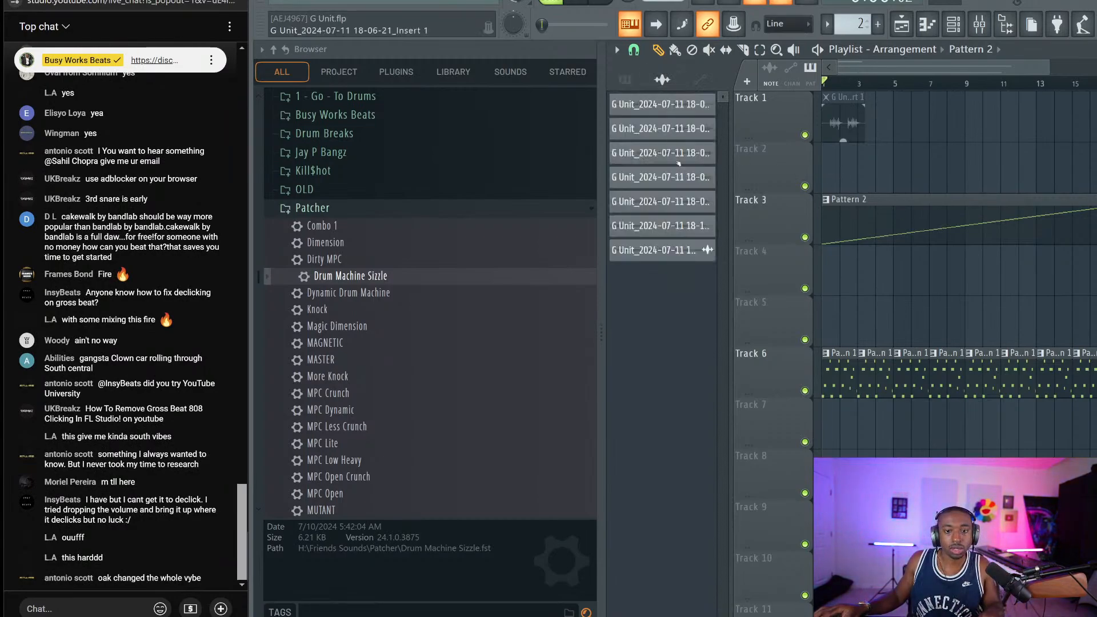
drag(658, 250, 834, 164)
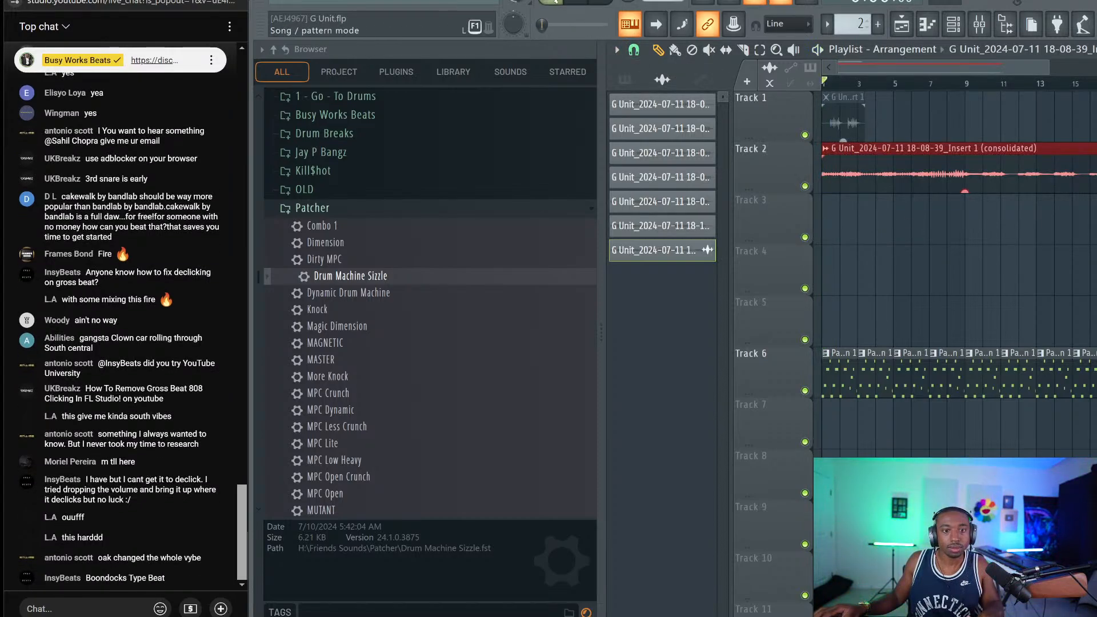
ctrl+click(806, 187)
key(space)
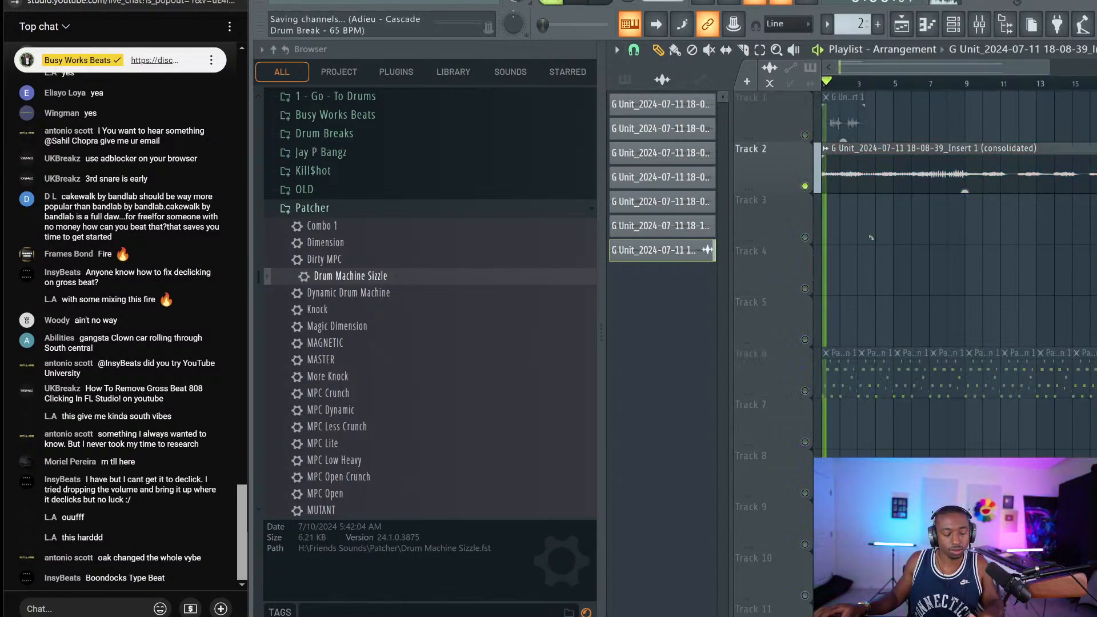
key(space)
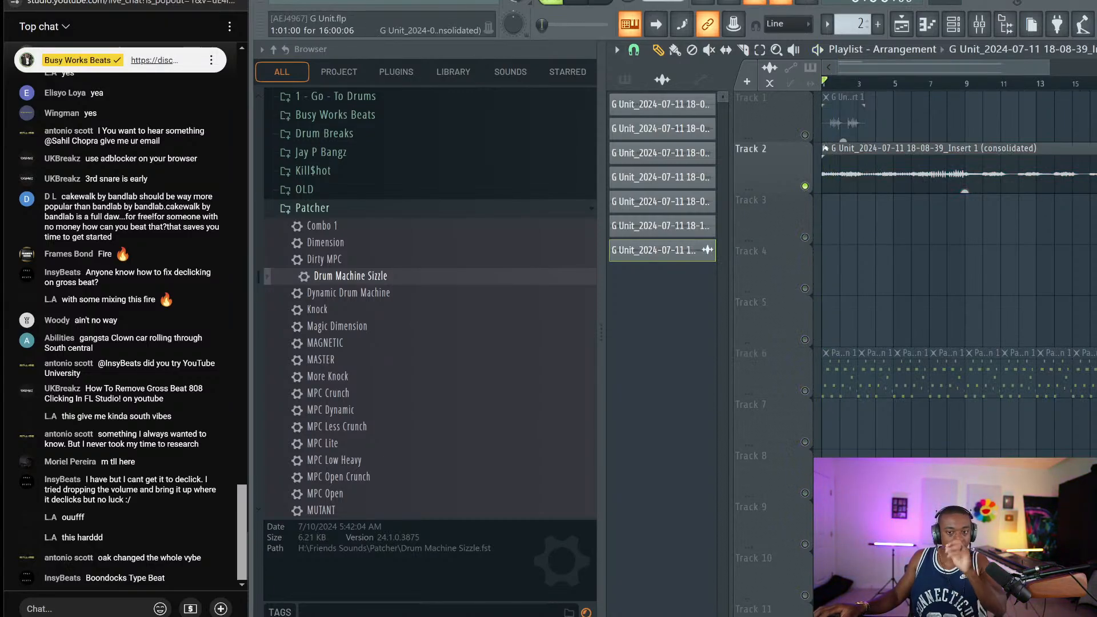
click(825, 148)
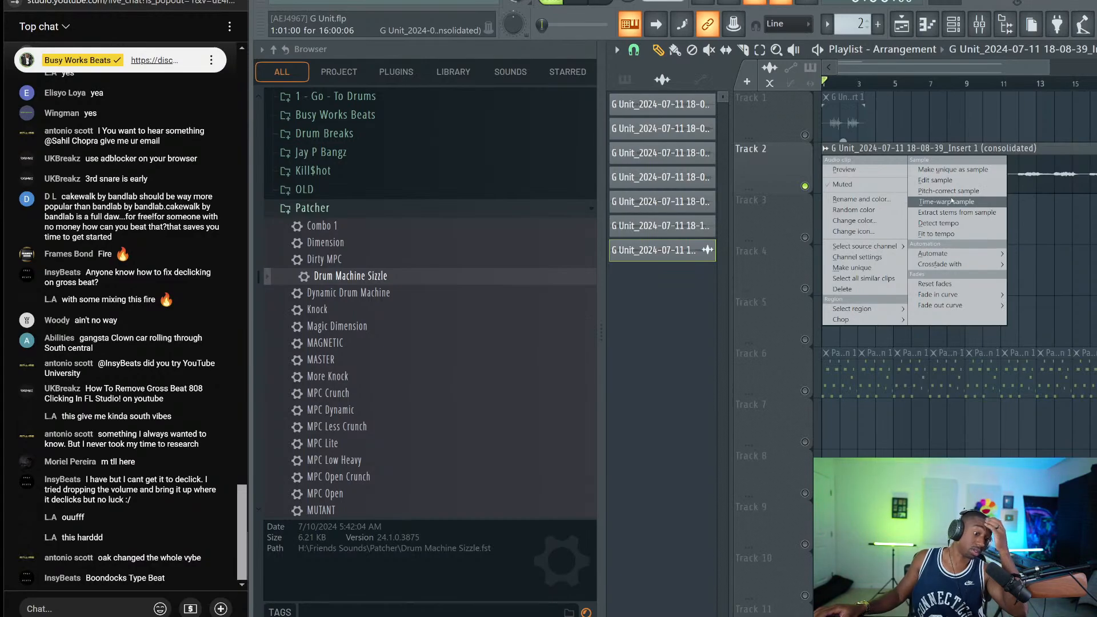
Quantize the Track 2 drum clip's time-warp markers to a 1/8-beat grid
click(952, 201)
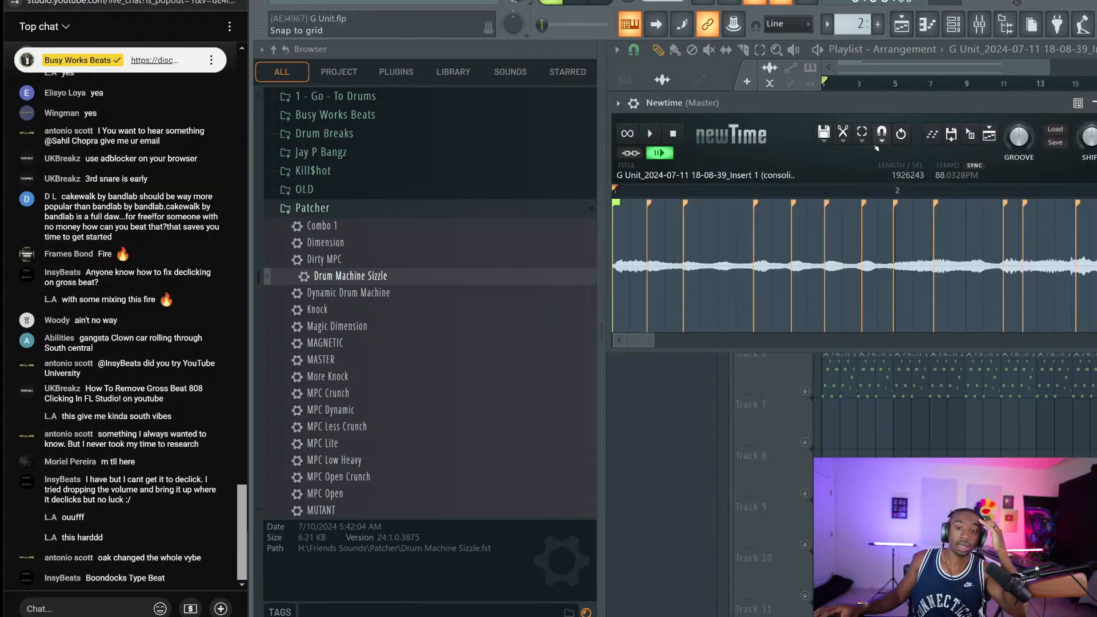
click(882, 141)
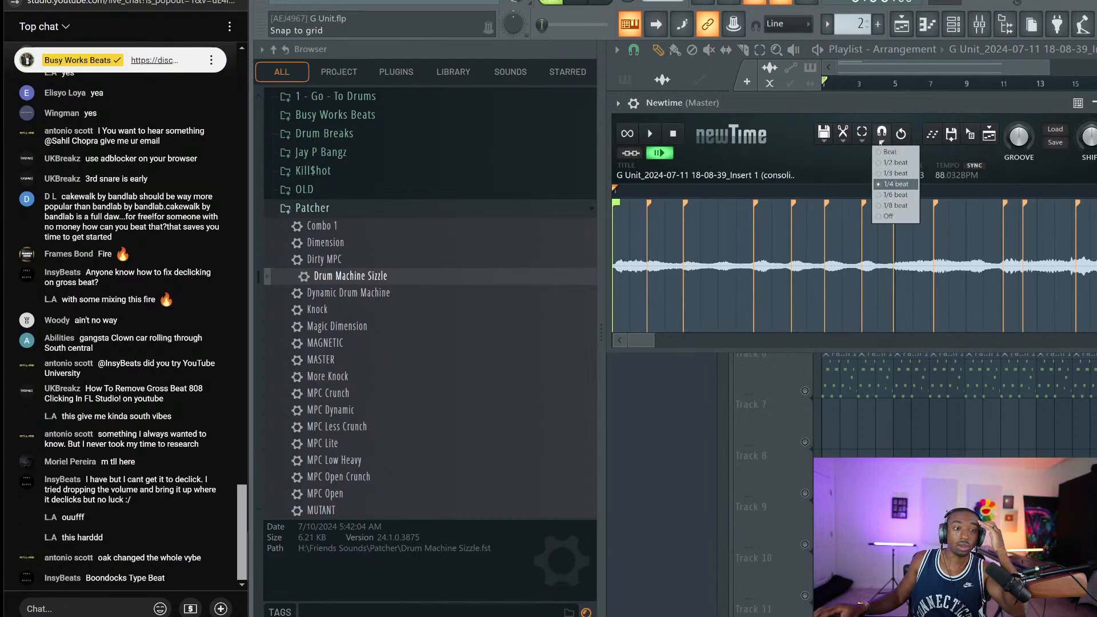
click(901, 205)
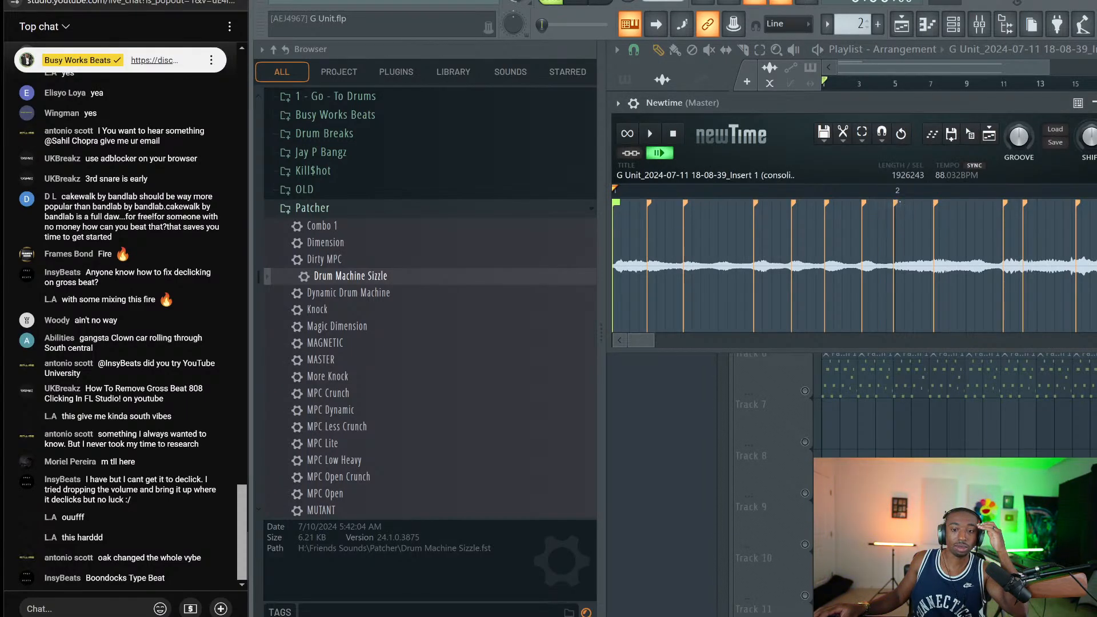
click(844, 141)
click(880, 183)
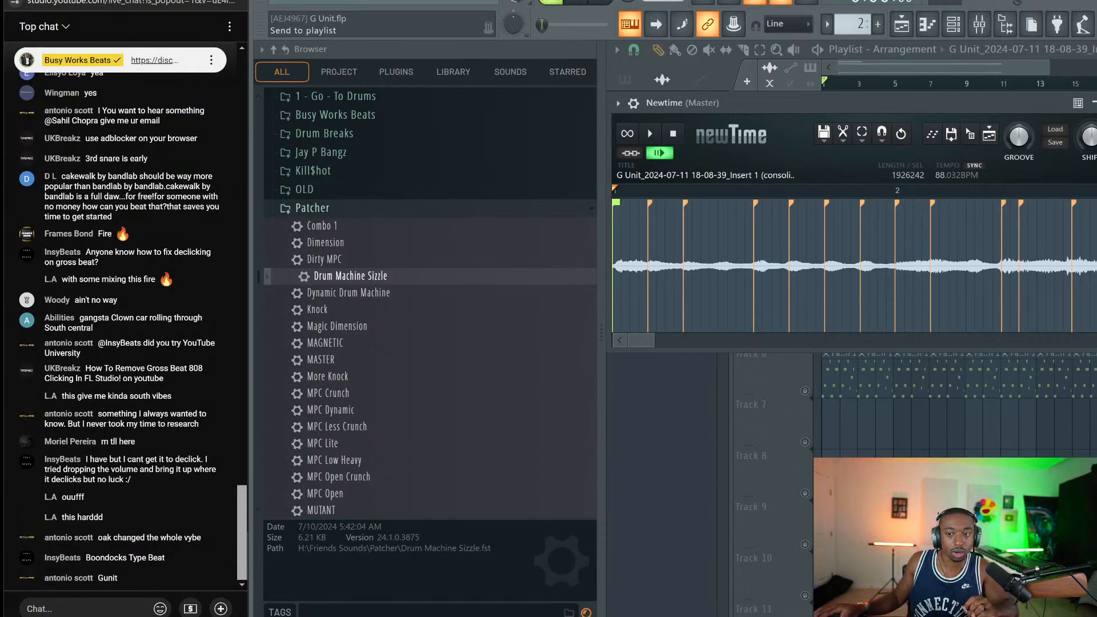
key(Escape)
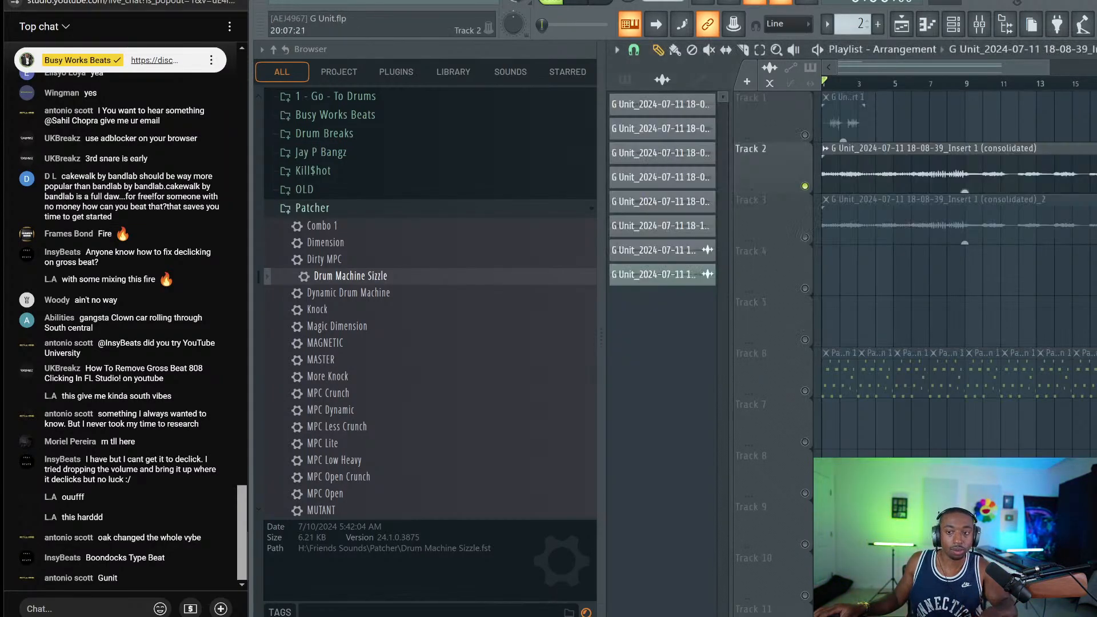
Unsolo Track 2, delete its original clip, and play the arrangement from the start
right_click(806, 186)
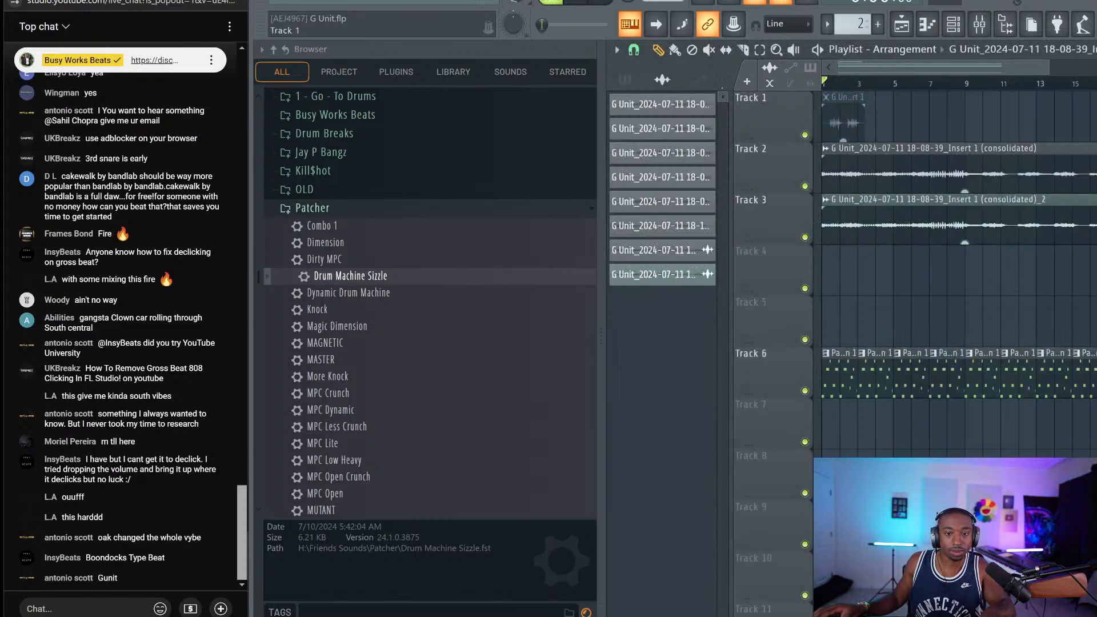
right_click(841, 150)
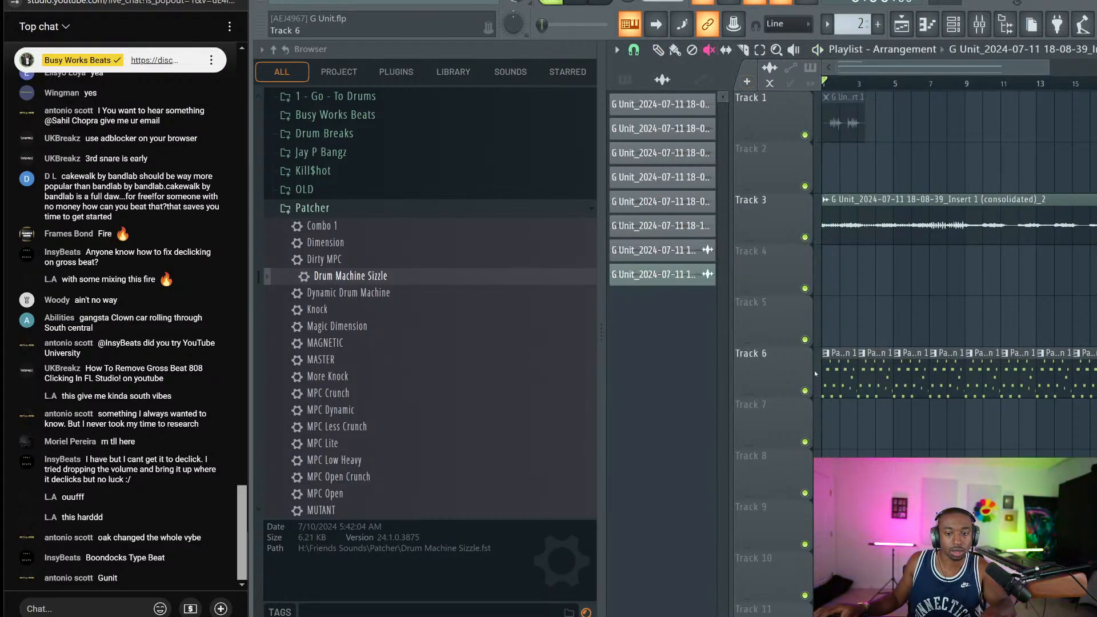
key(space)
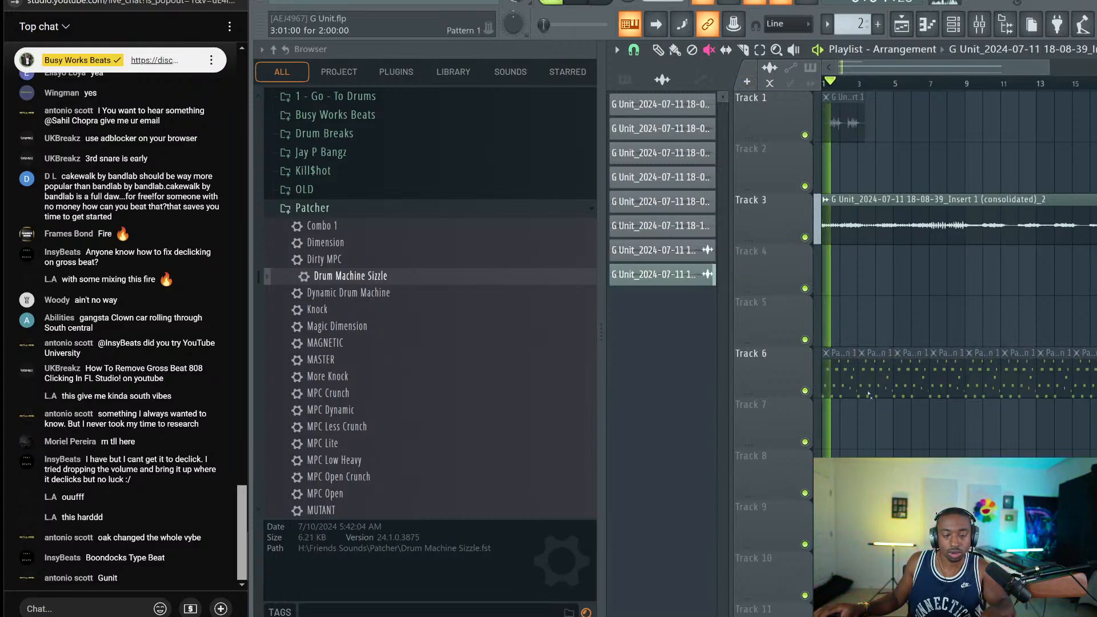
click(806, 391)
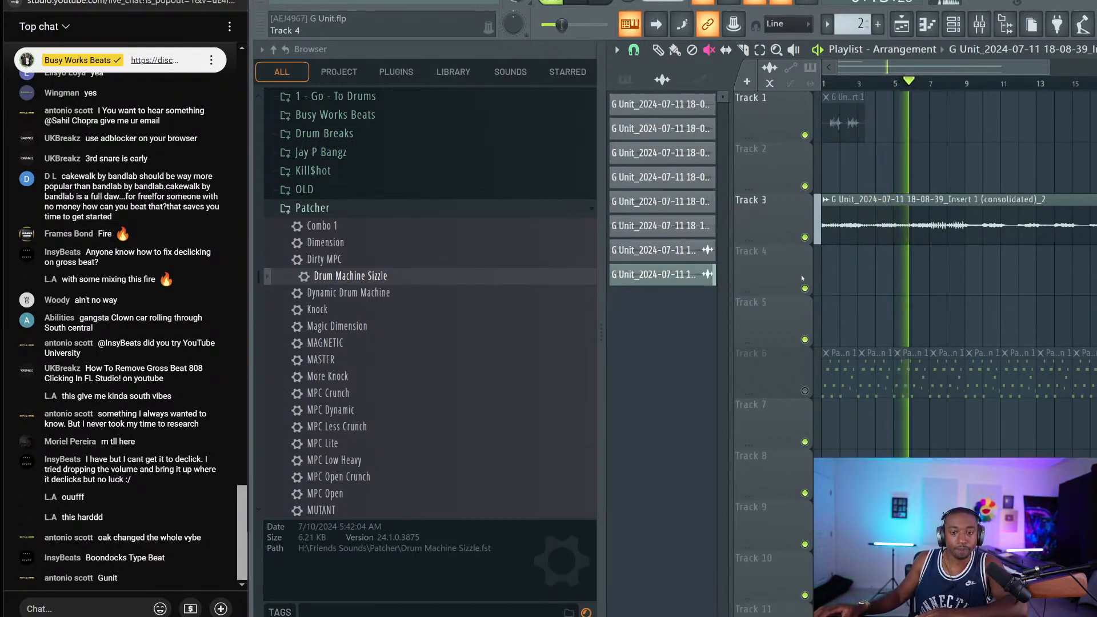
ctrl+click(806, 391)
ctrl+click(805, 391)
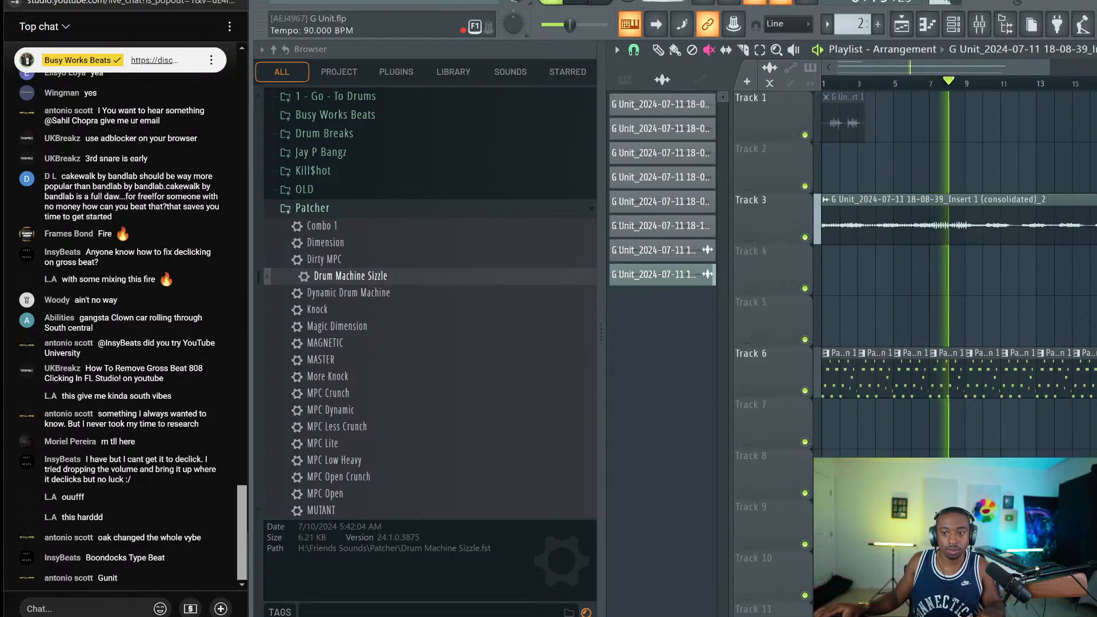
key(space)
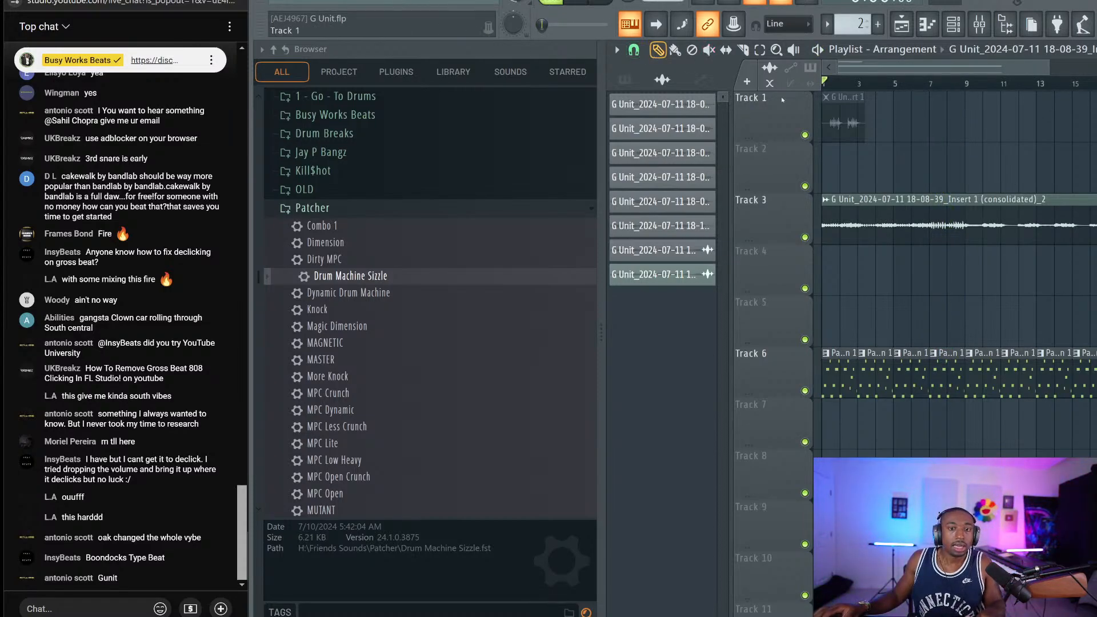
Inspect the Track 3 clip's settings and audition the arrangement
double_click(904, 204)
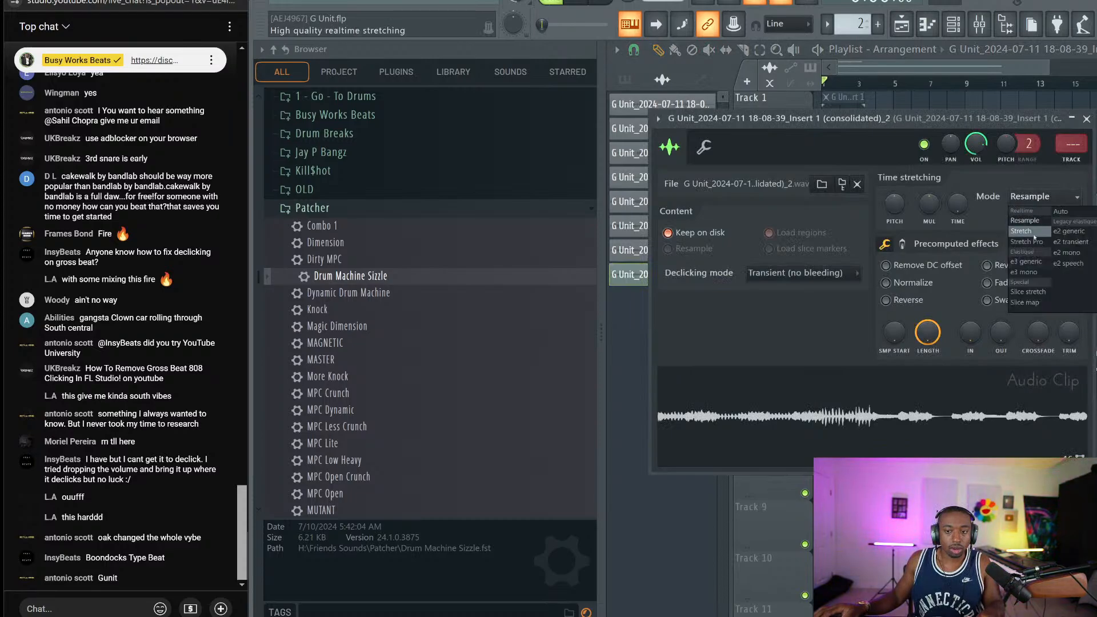
click(1082, 120)
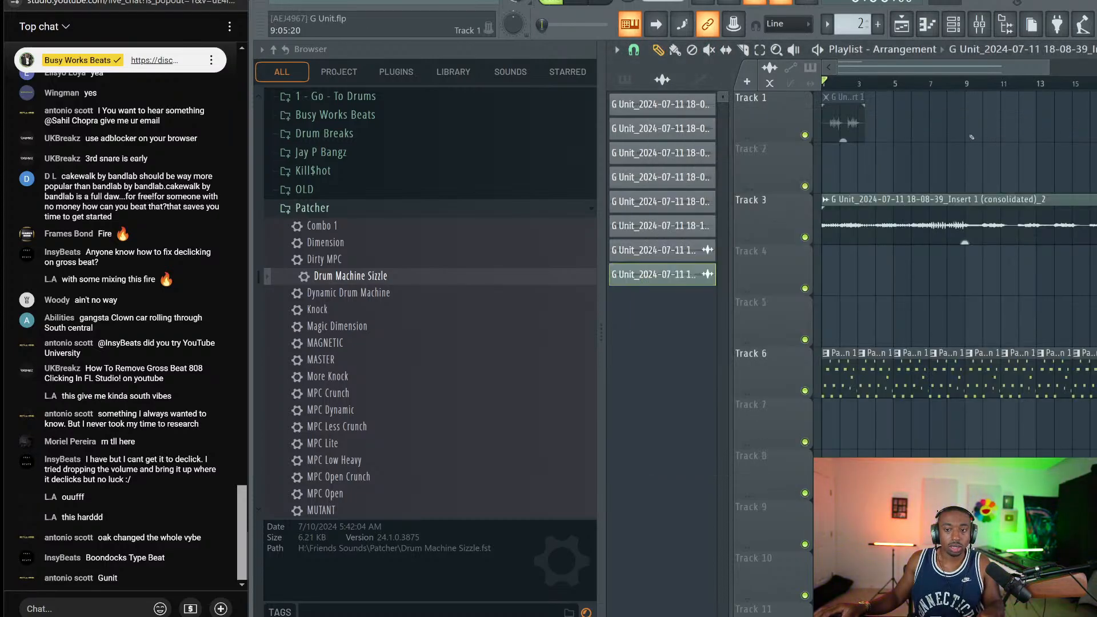
double_click(908, 217)
key(F9)
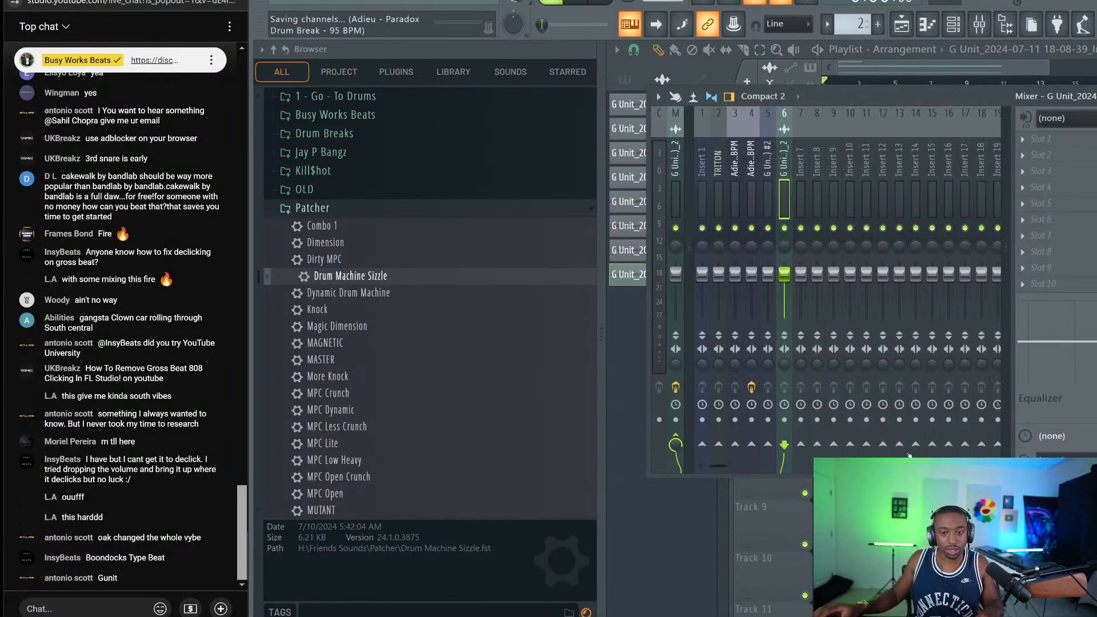
key(F9)
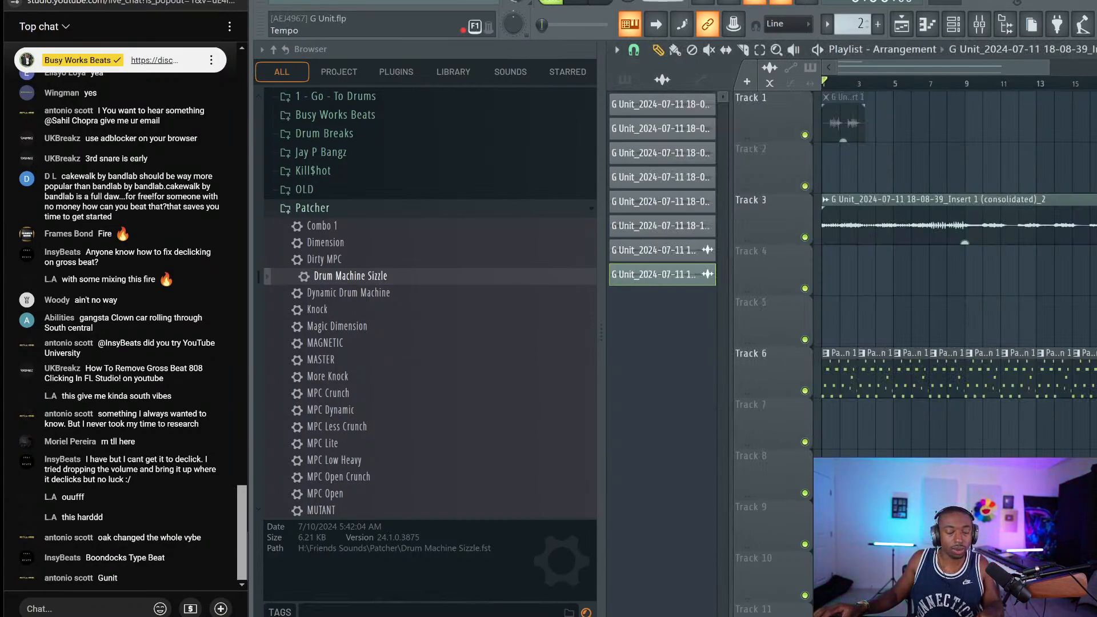
key(space)
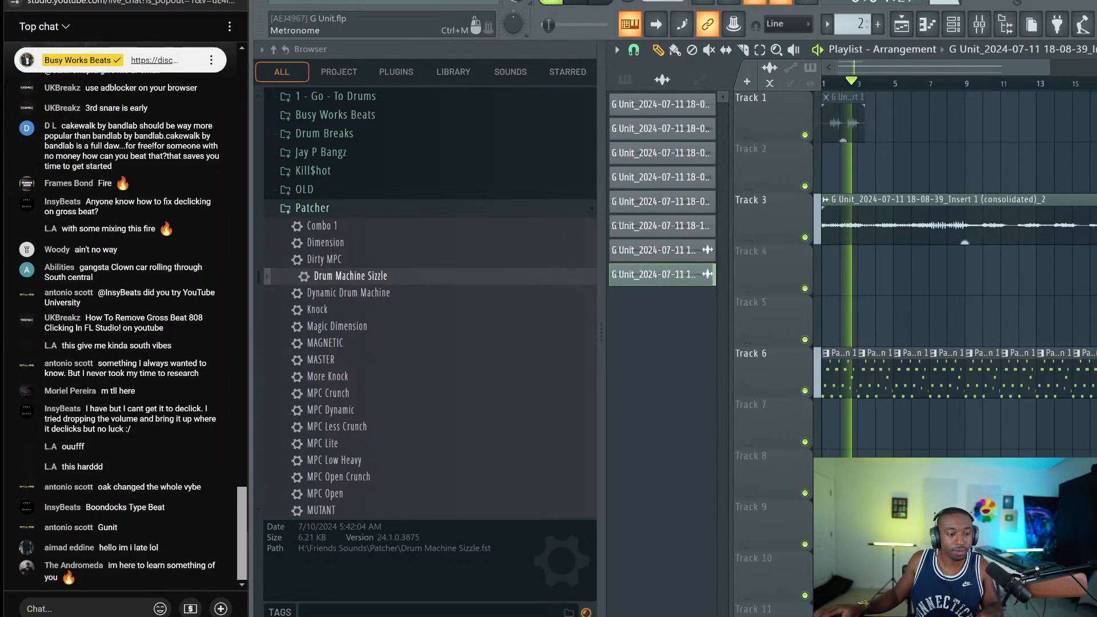
key(space)
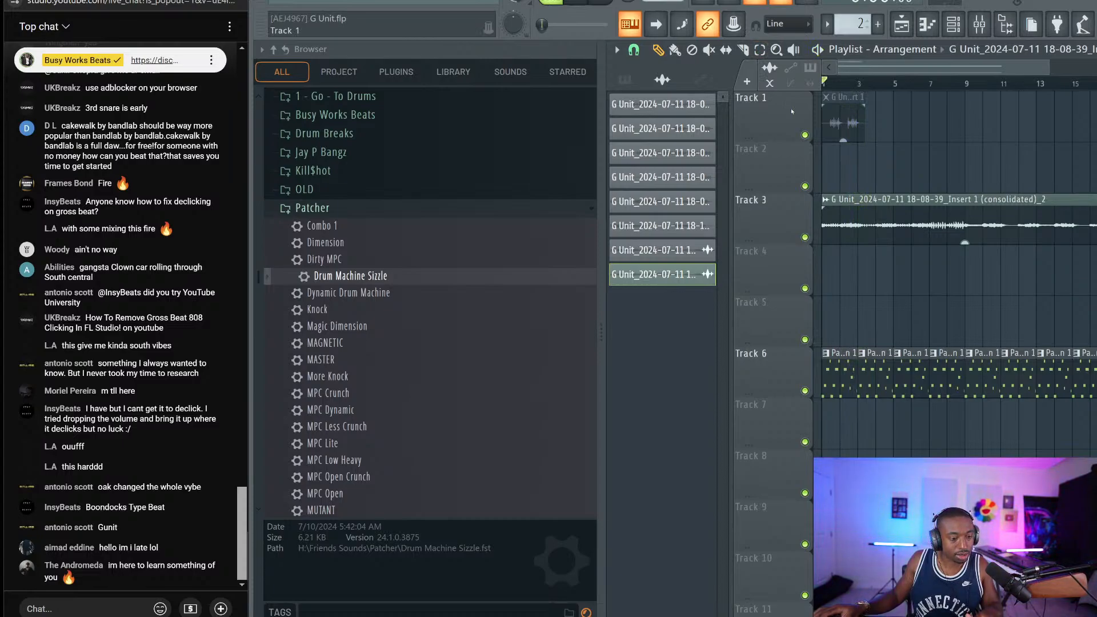
key(space)
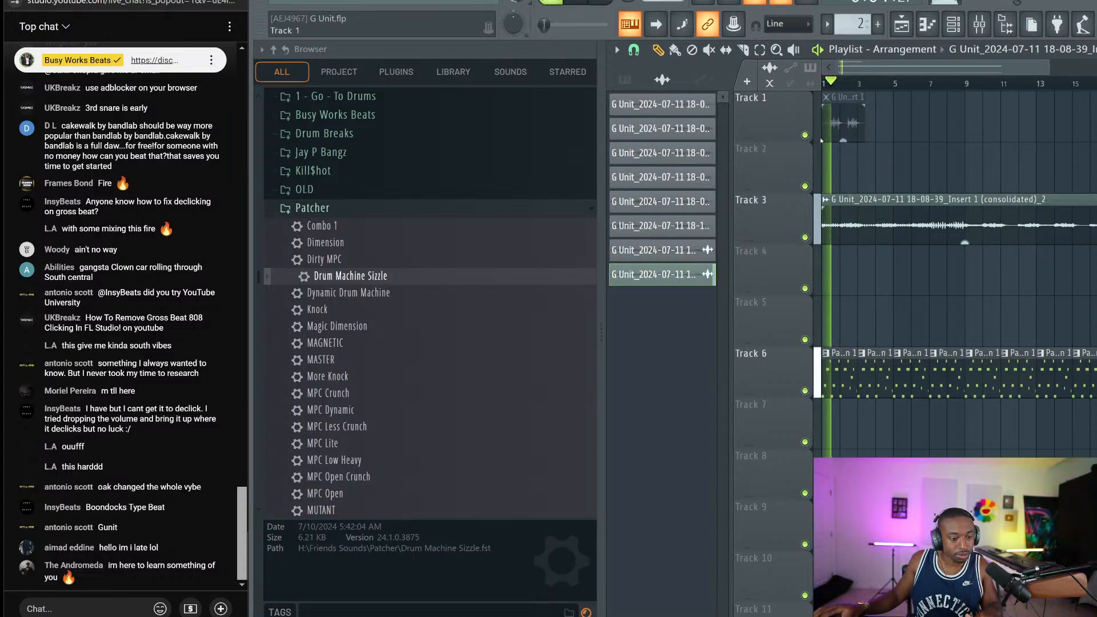
key(space)
Check the drum break clip's level and pitch settings, then lower the tempo to 84 BPM
double_click(866, 197)
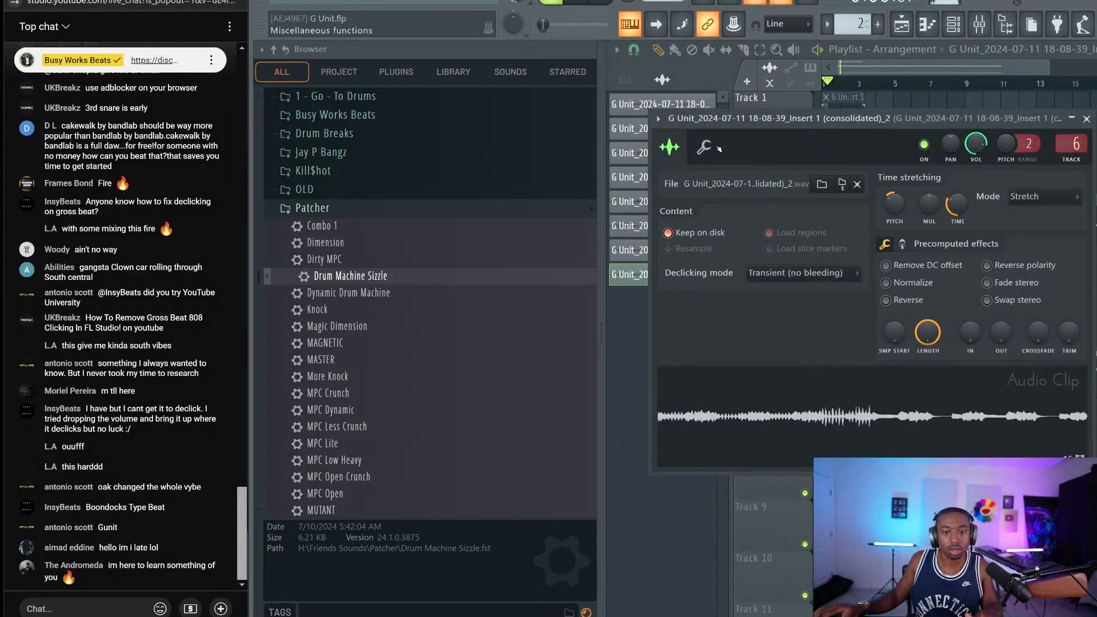
click(704, 147)
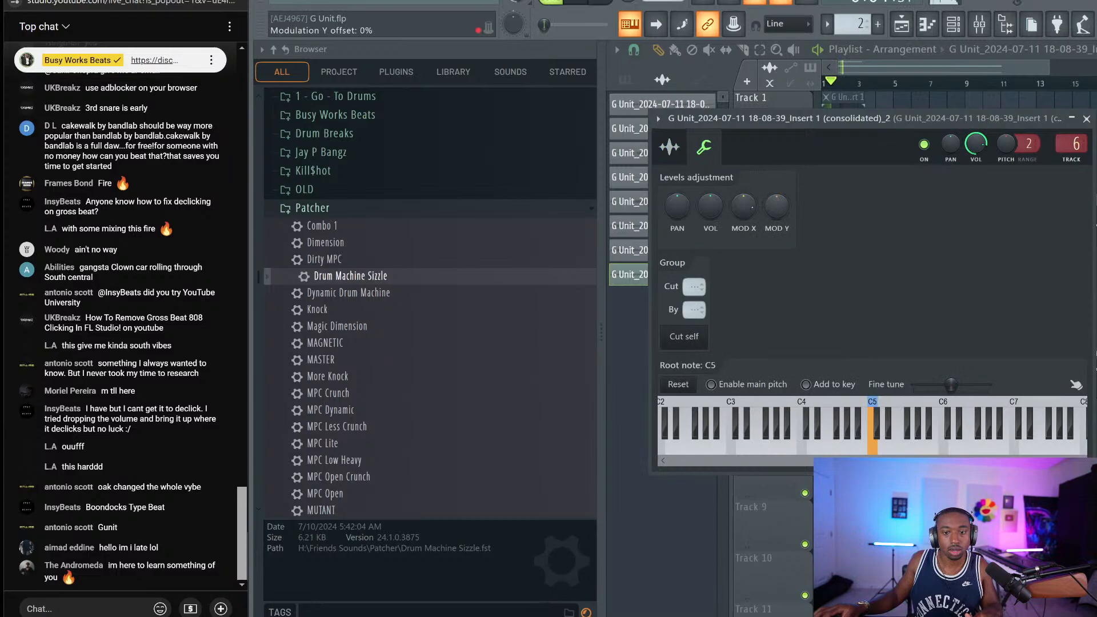
click(1086, 119)
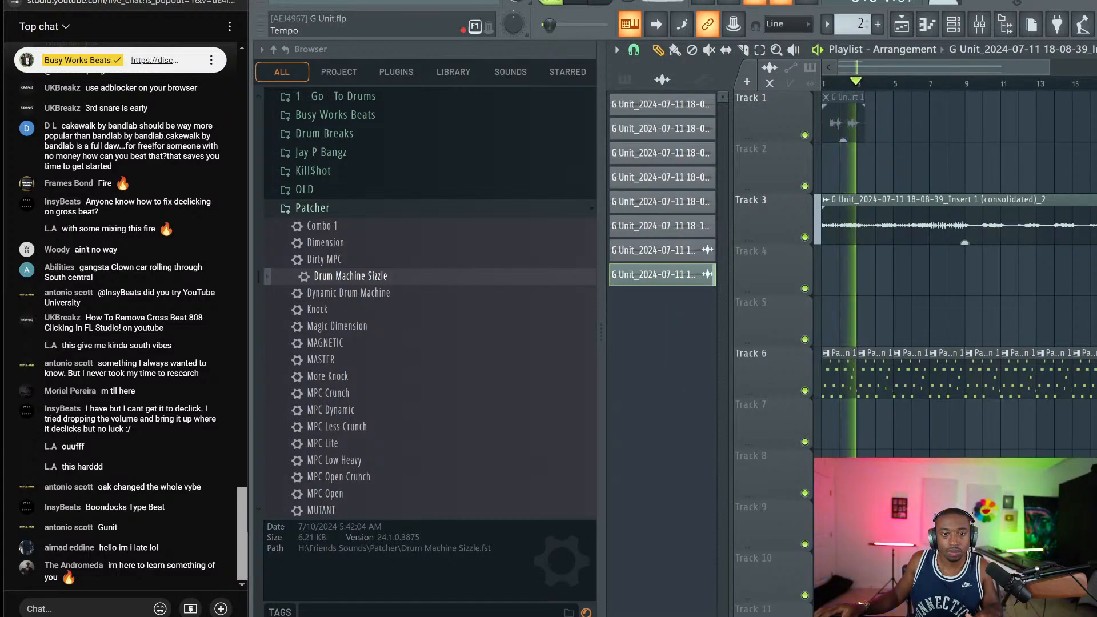
key(space)
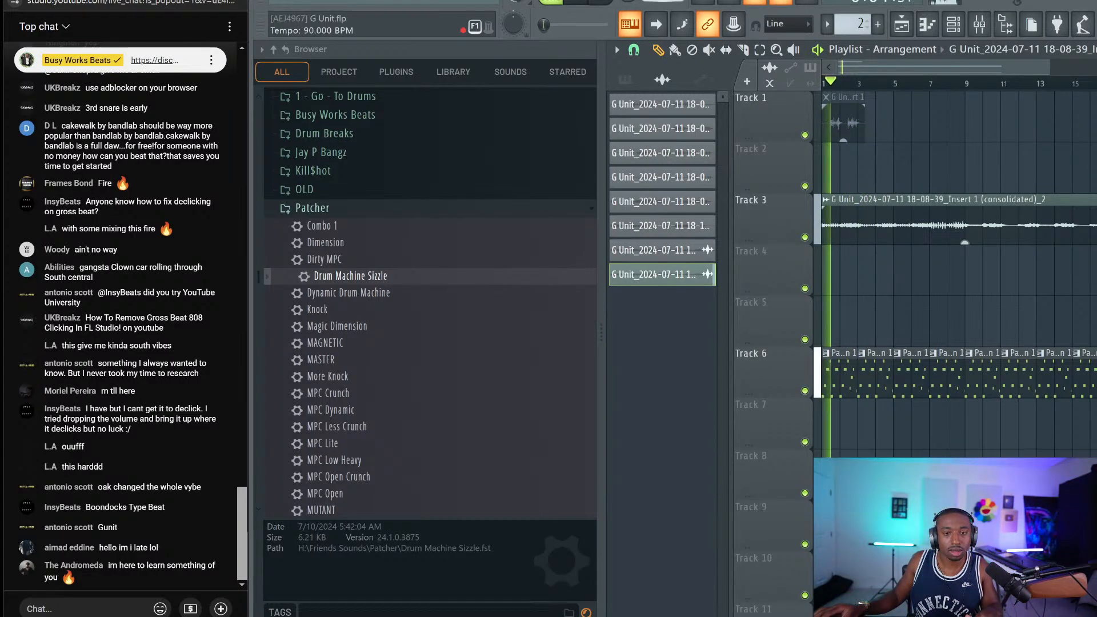
scroll(663, 1, down, 1)
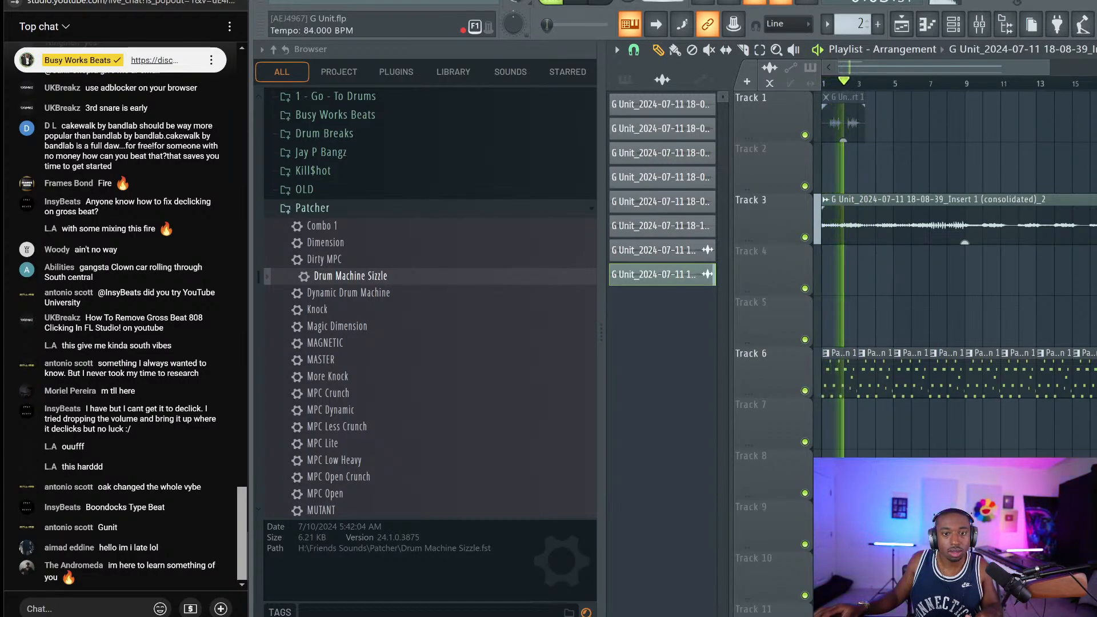
key(space)
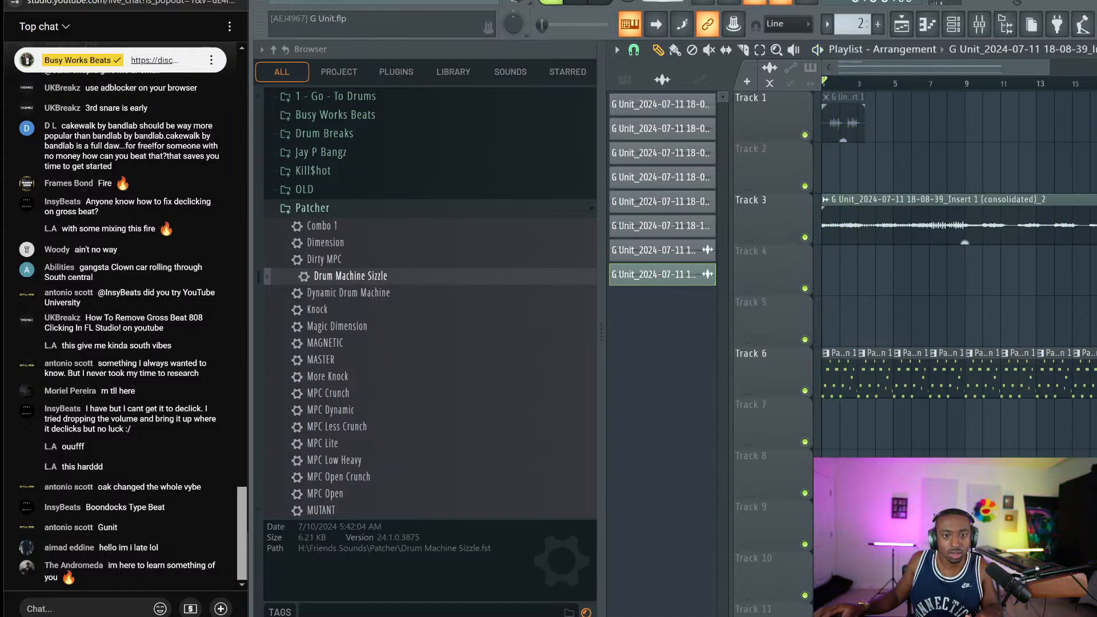
scroll(663, 1, down, 1)
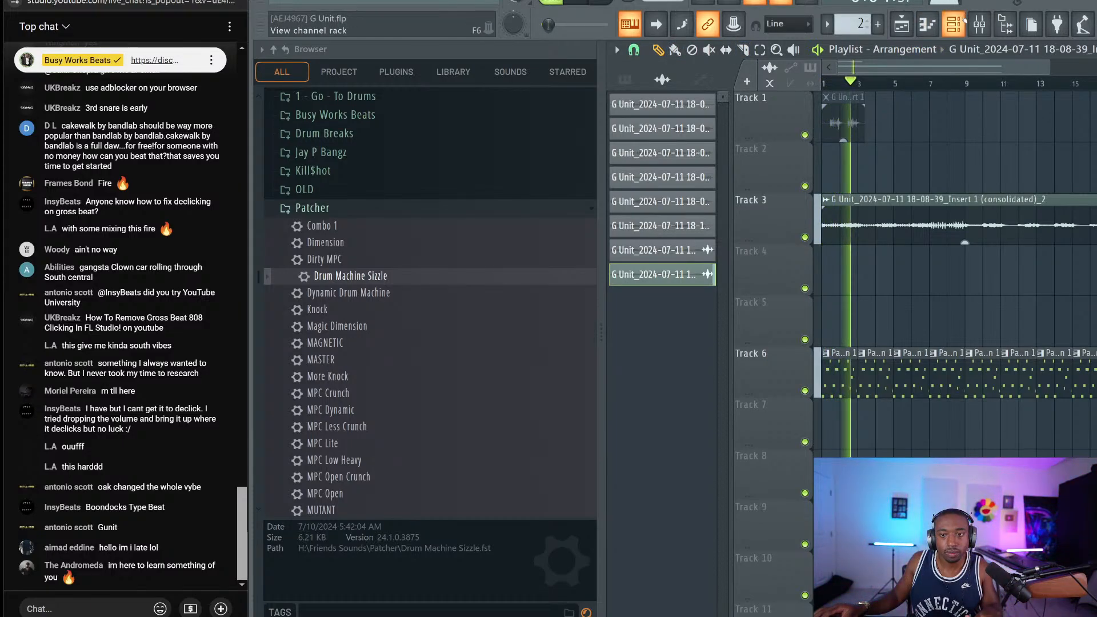
Show all channels and quantize the Paradox Drum Break slice notes in the piano roll
click(964, 21)
click(769, 48)
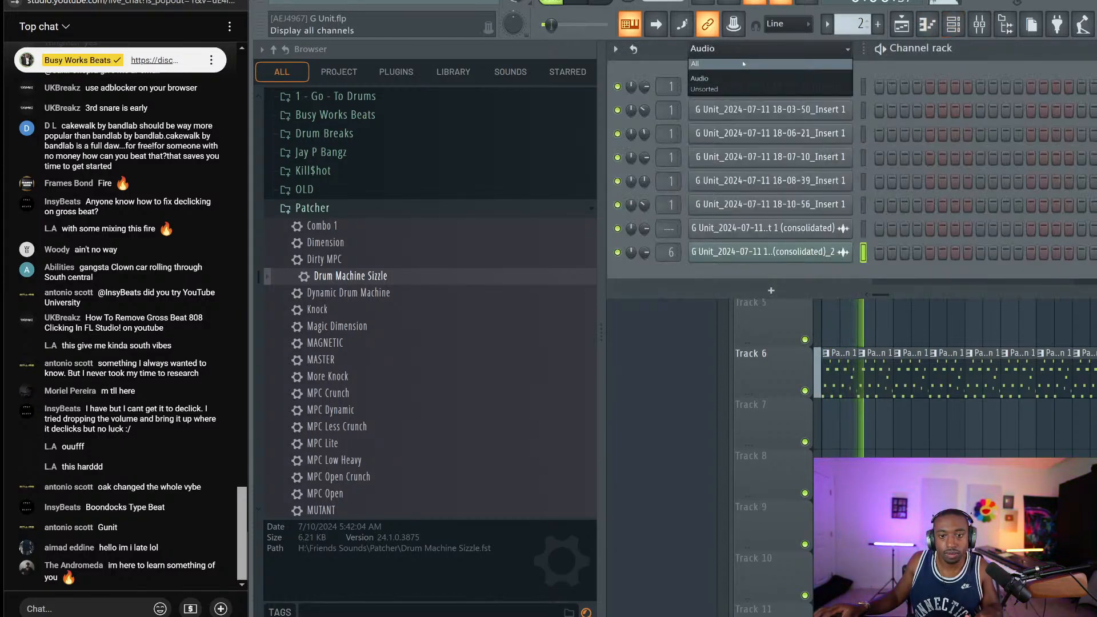
click(744, 64)
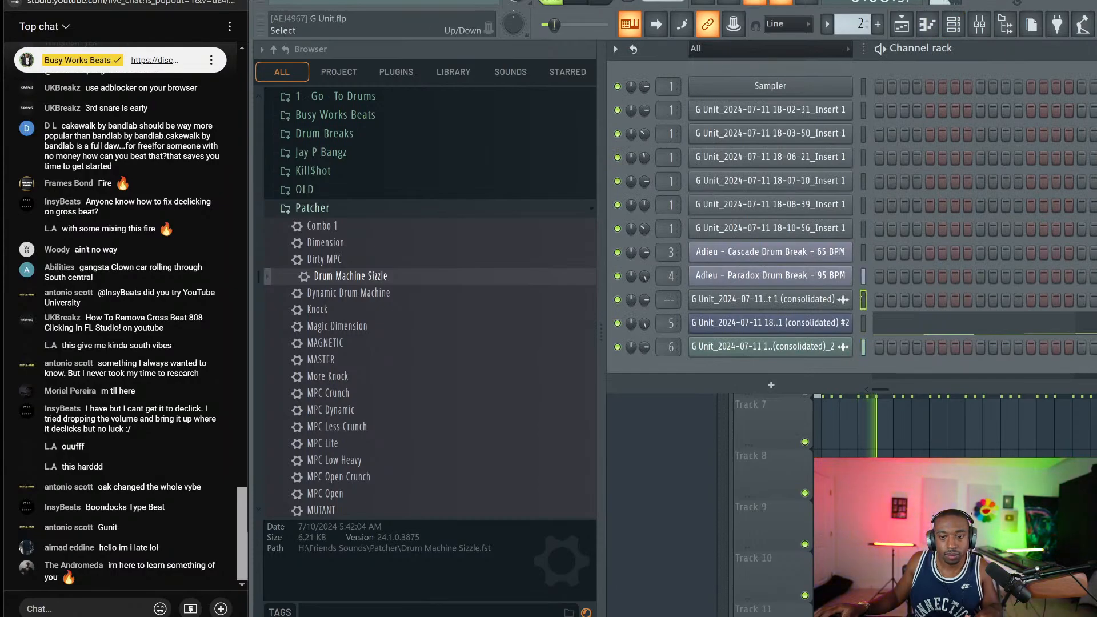
right_click(907, 433)
key(space)
double_click(830, 367)
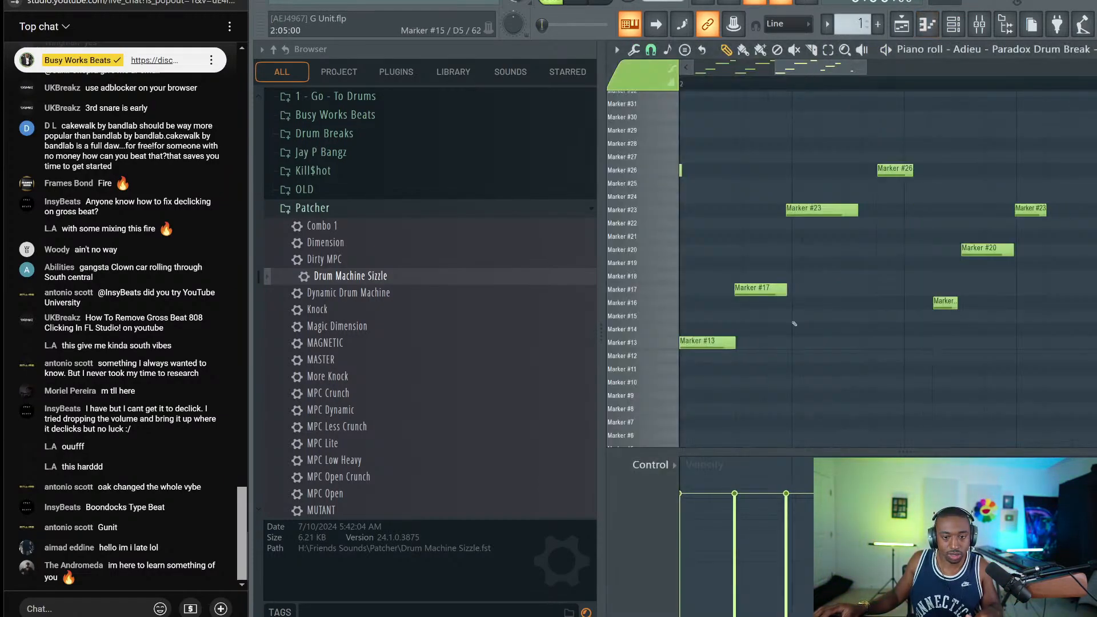
key(alt+q)
key(Return)
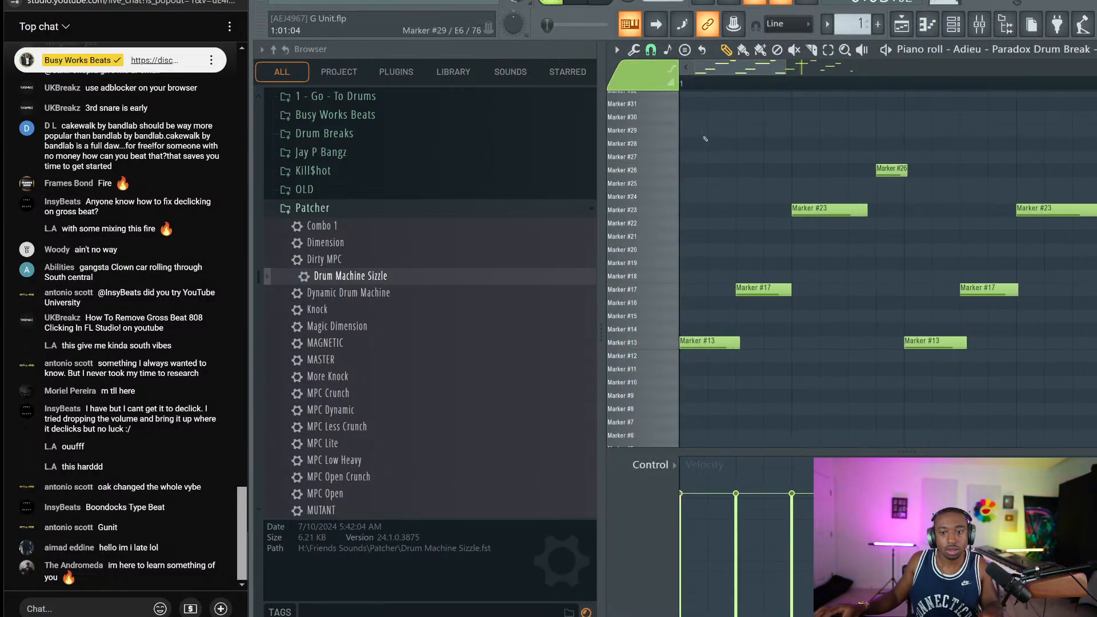
scroll(762, 104, down, 3)
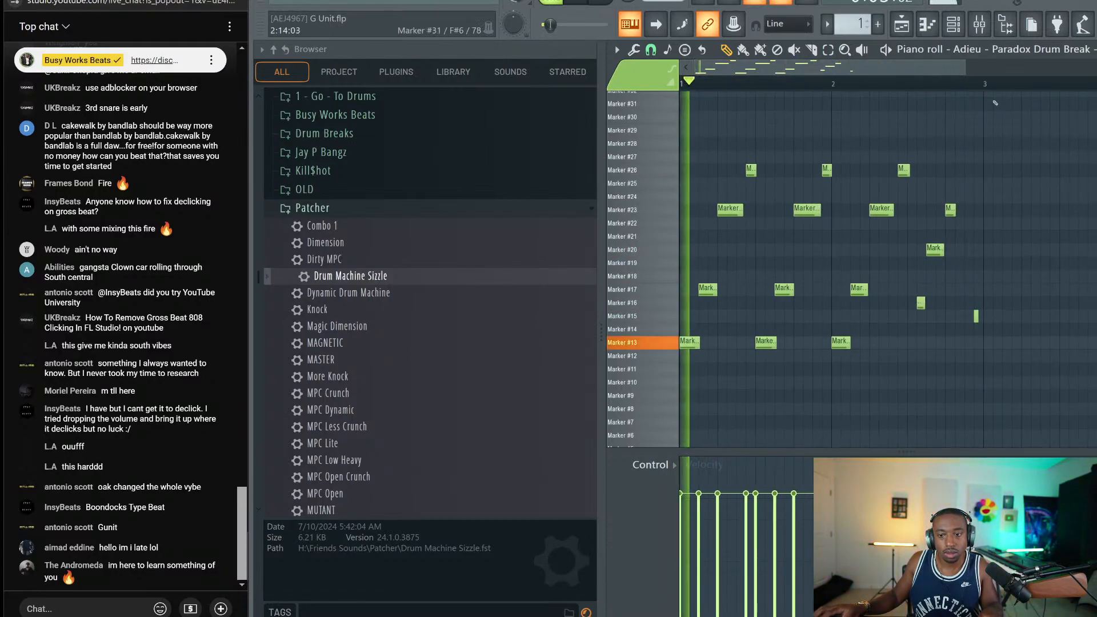
key(F5)
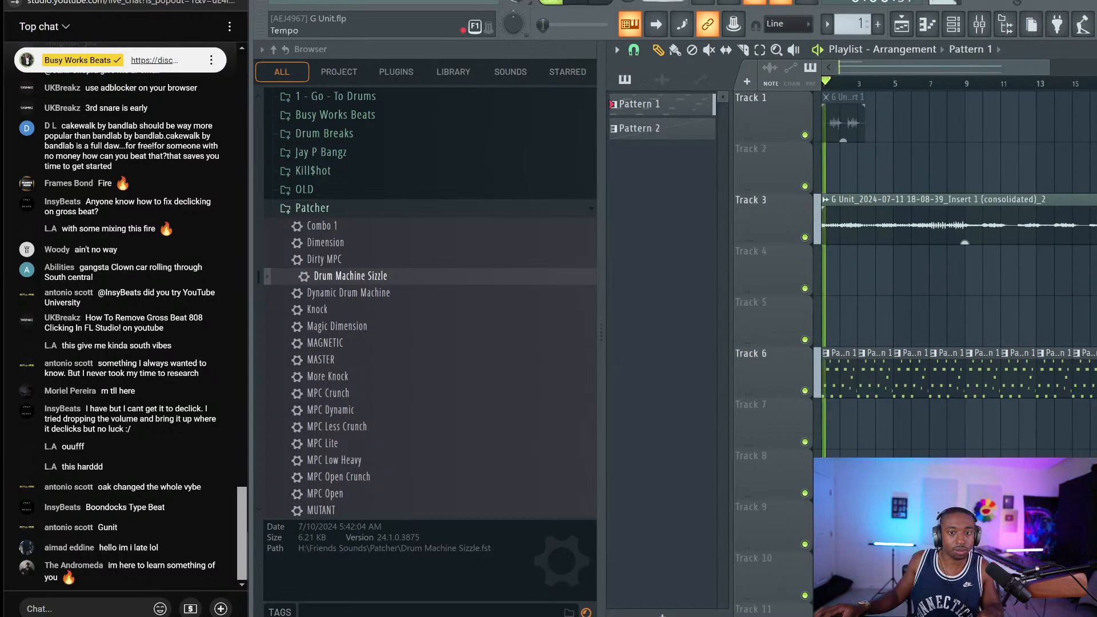
Set playlist snapping to 1/4 beat and hide the browser
click(954, 32)
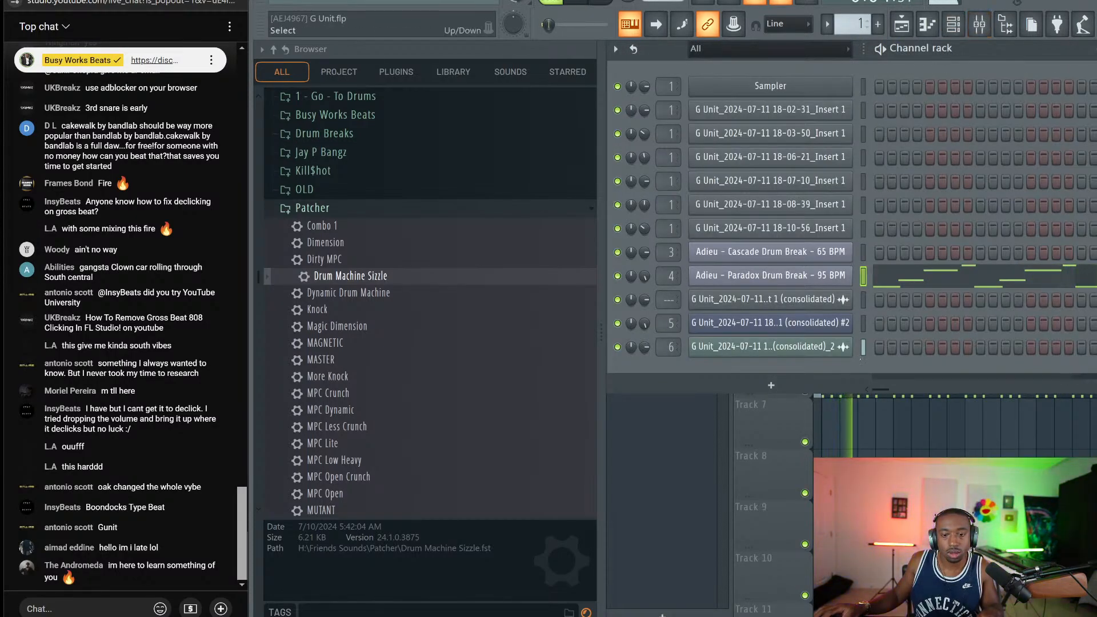
key(F6)
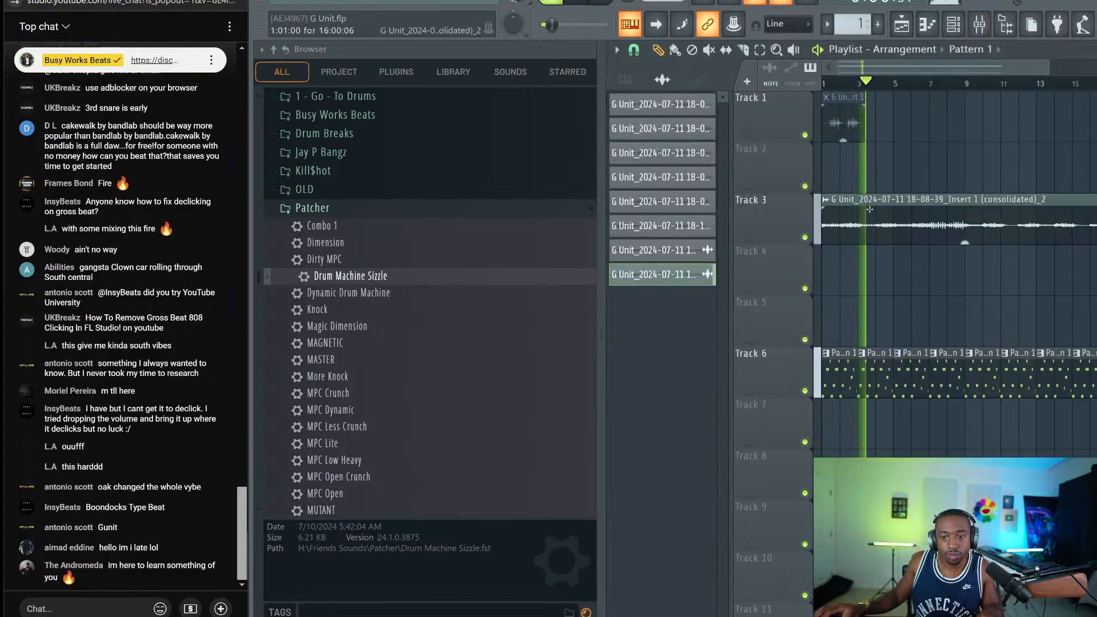
double_click(870, 209)
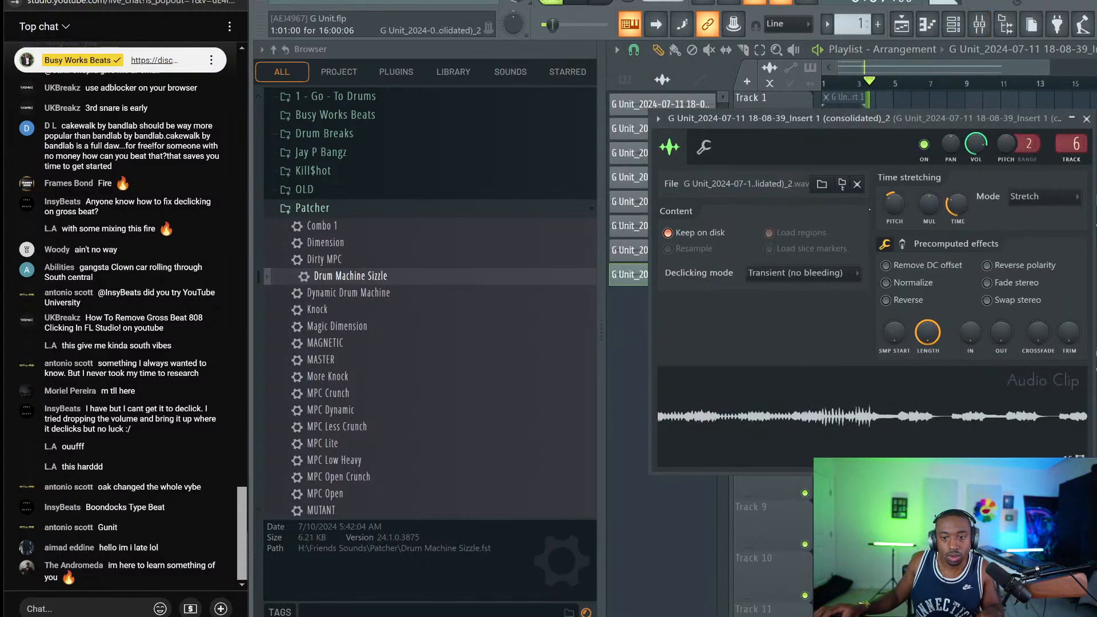
click(1086, 119)
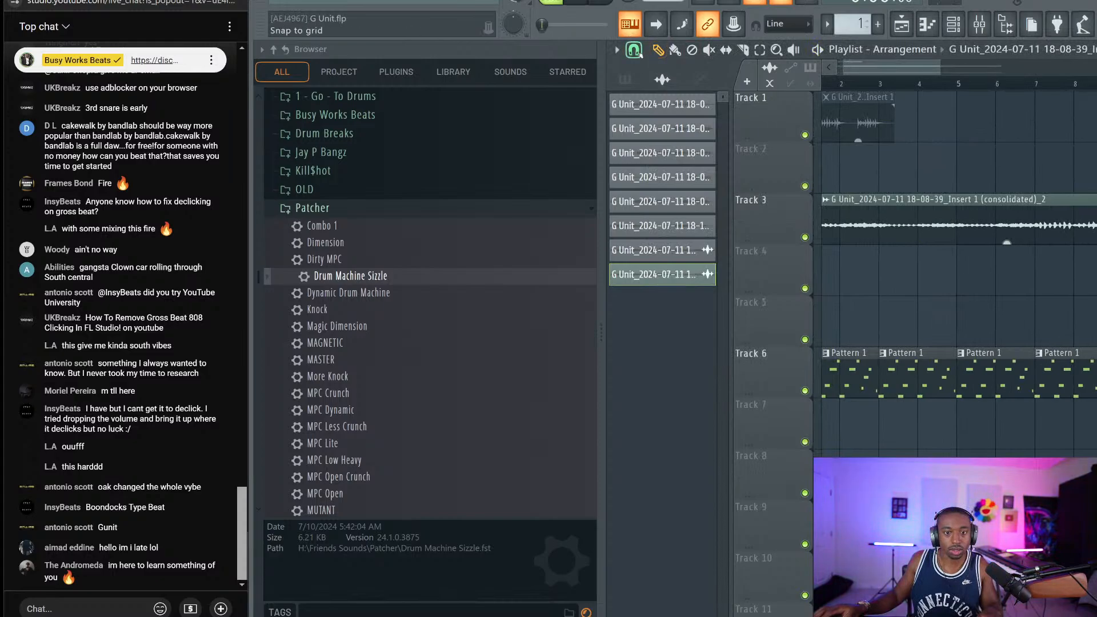
click(636, 50)
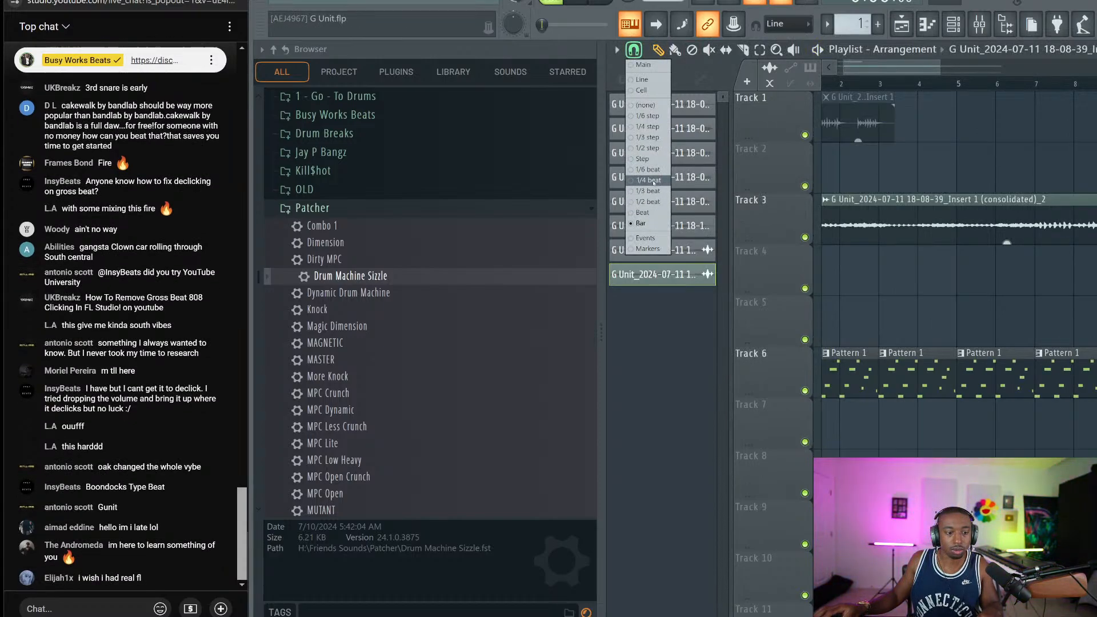
click(654, 180)
click(1006, 25)
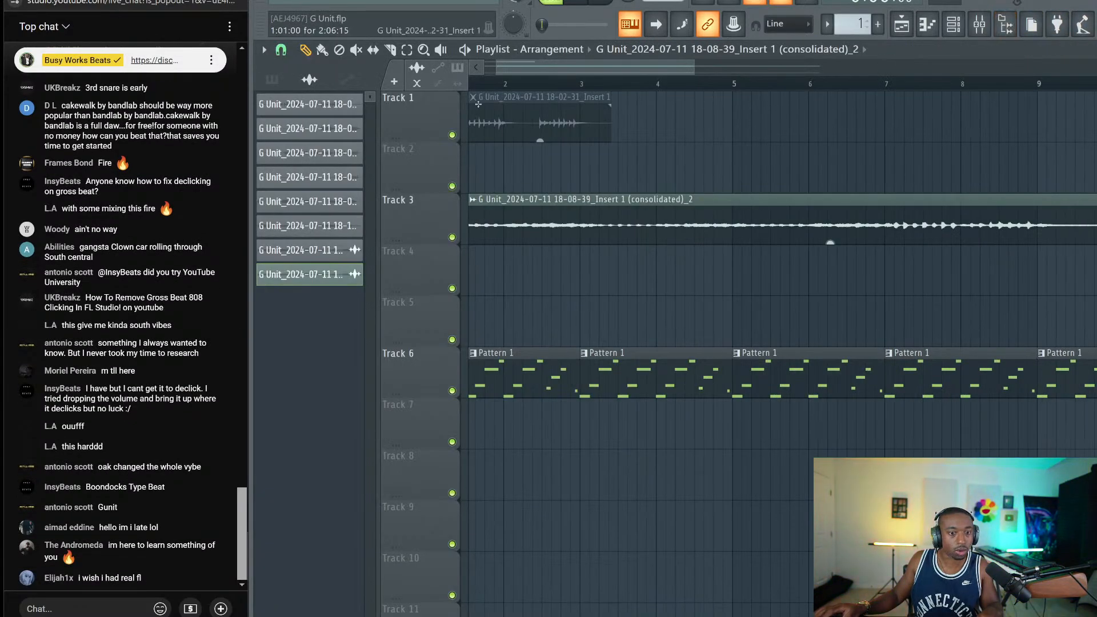
scroll(478, 104, up, 3)
key(space)
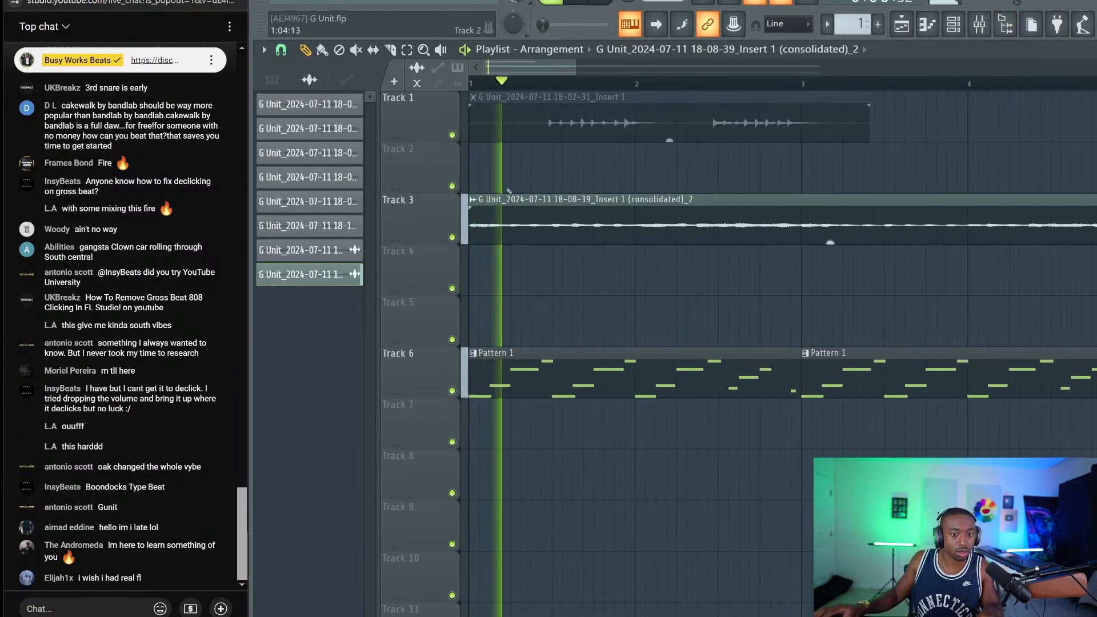
Nudge the Track 3 drum break slightly later and play it back to check timing
key(space)
scroll(513, 211, up, 3)
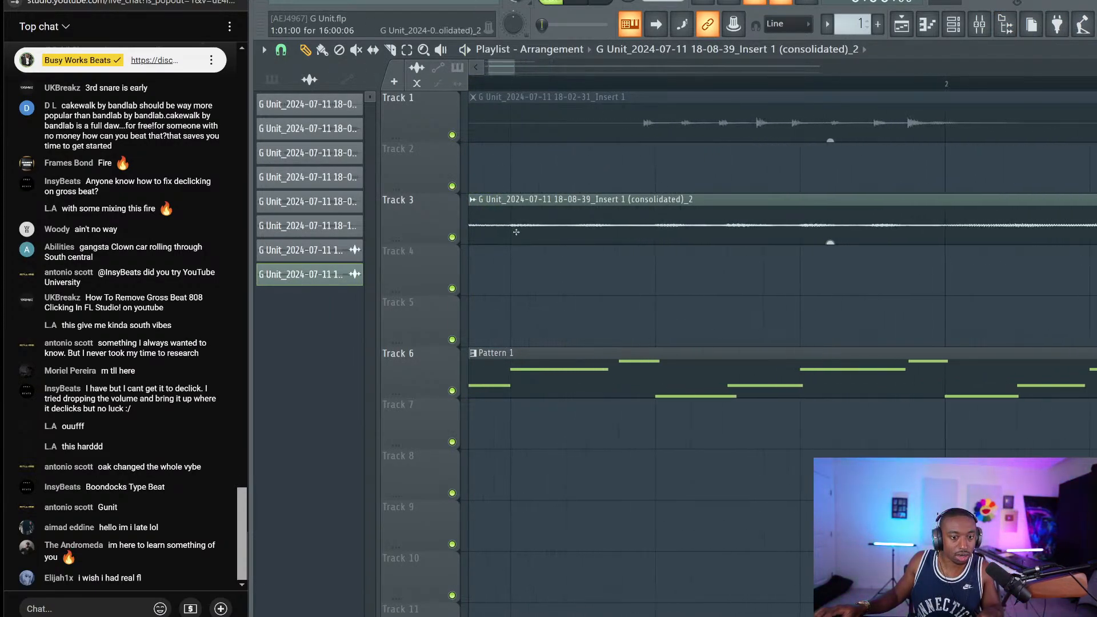
scroll(639, 212, up, 1)
key(space)
key(space)
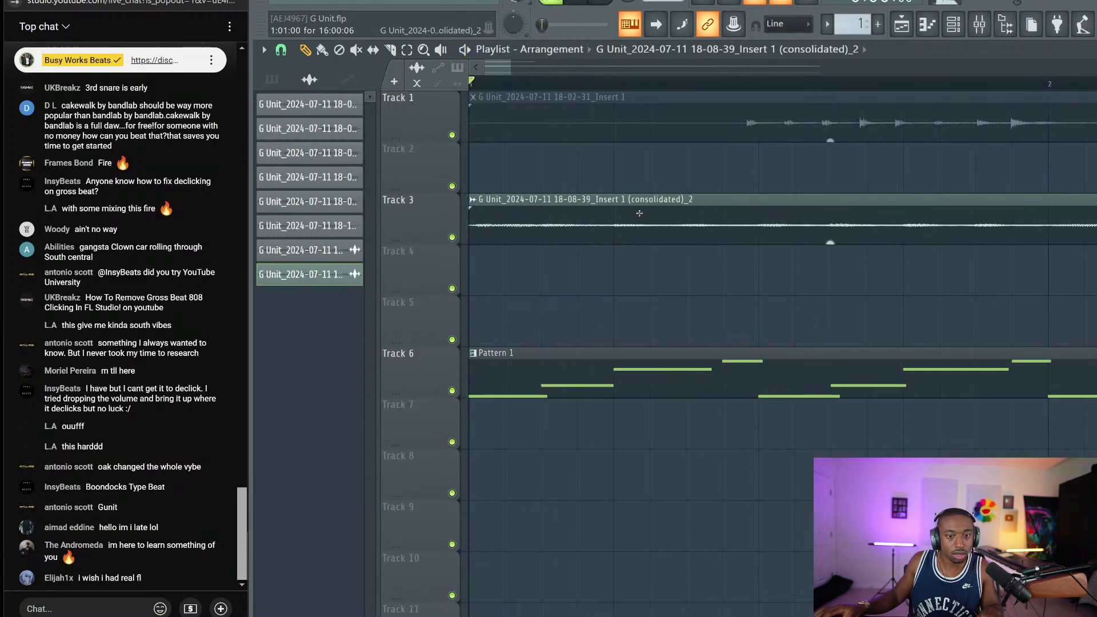
drag(601, 212, 605, 213)
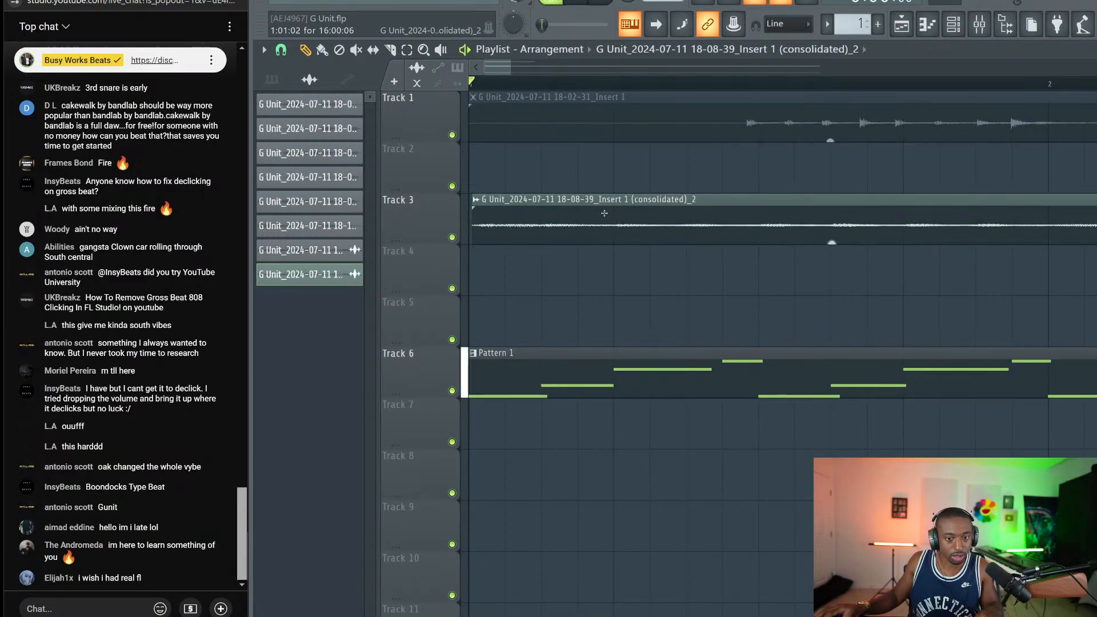
key(space)
key(space)
click(604, 227)
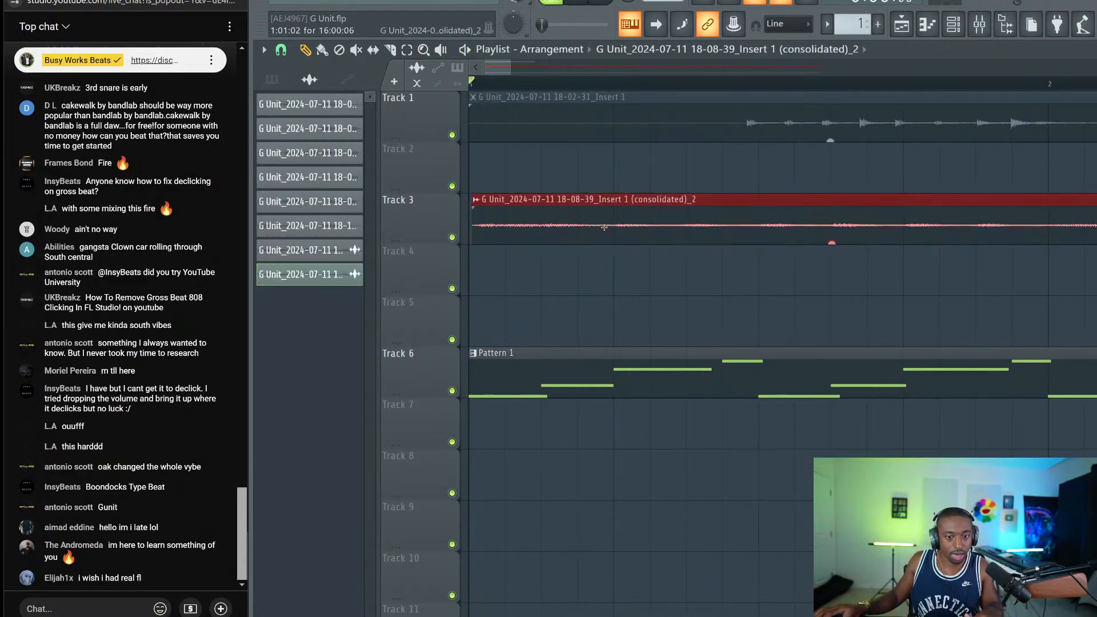
Play the whole arrangement zoomed out, switching between the Draw and Slice tools
scroll(604, 228, down, 3)
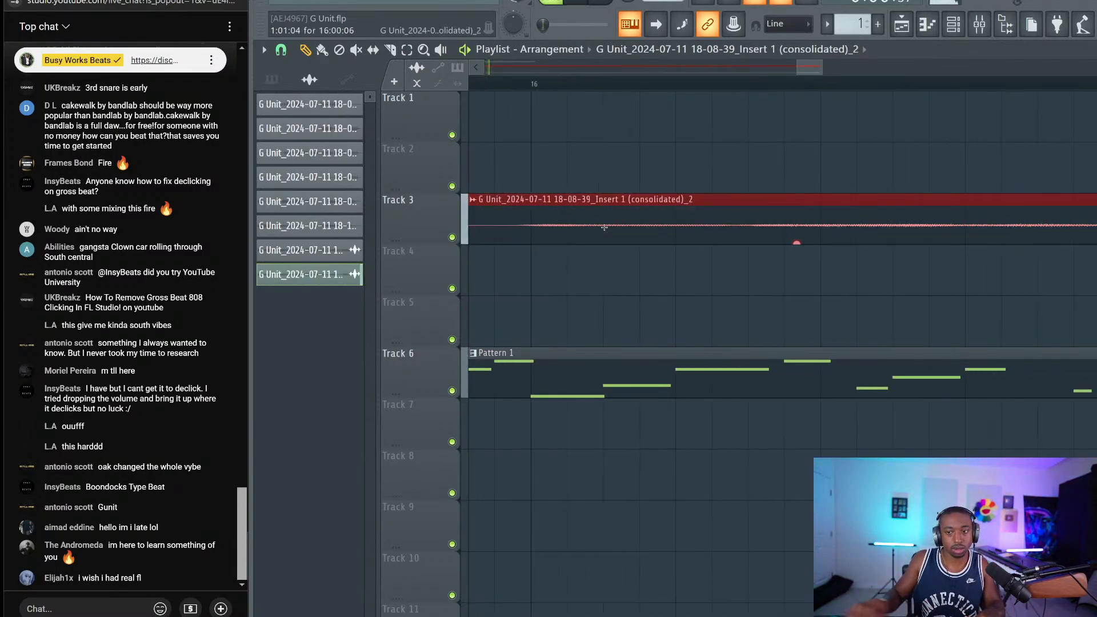
scroll(535, 84, down, 5)
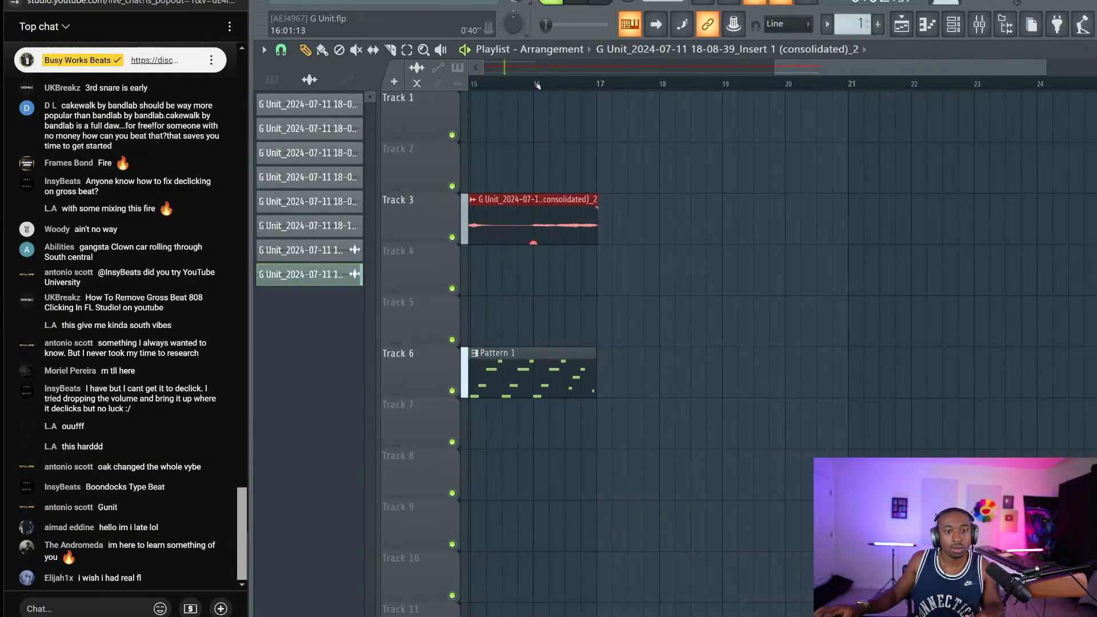
key(space)
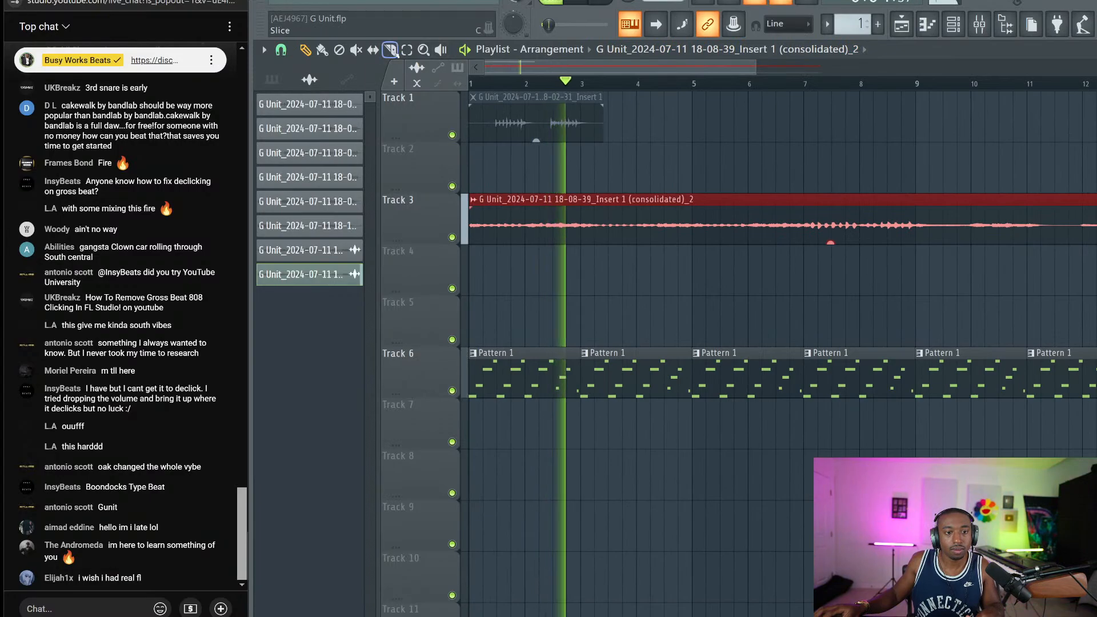
scroll(381, 56, down, 2)
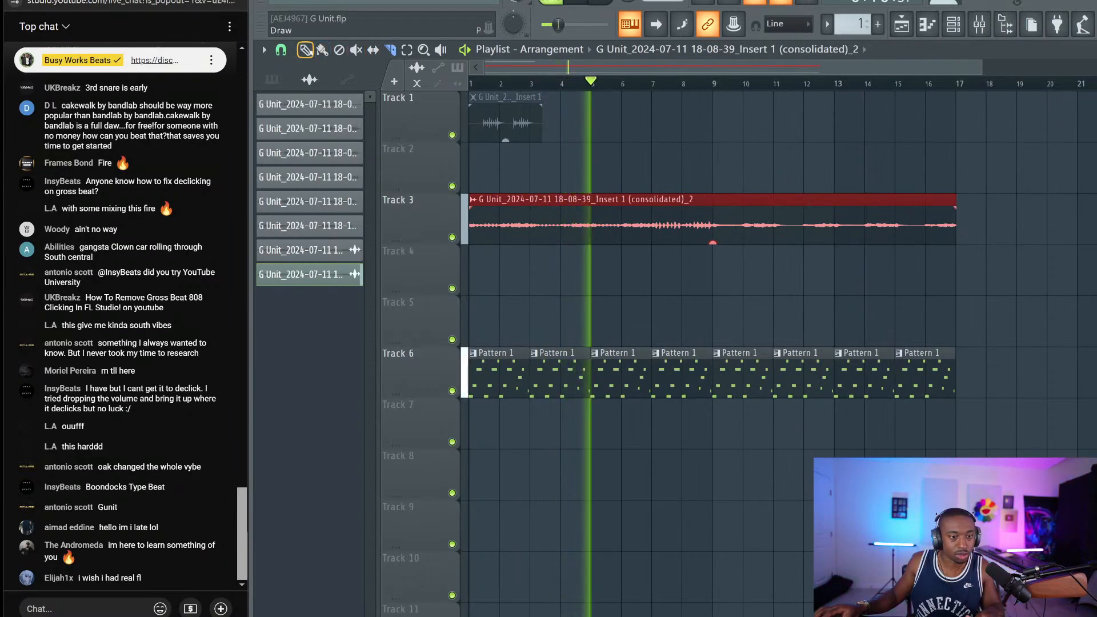
click(306, 50)
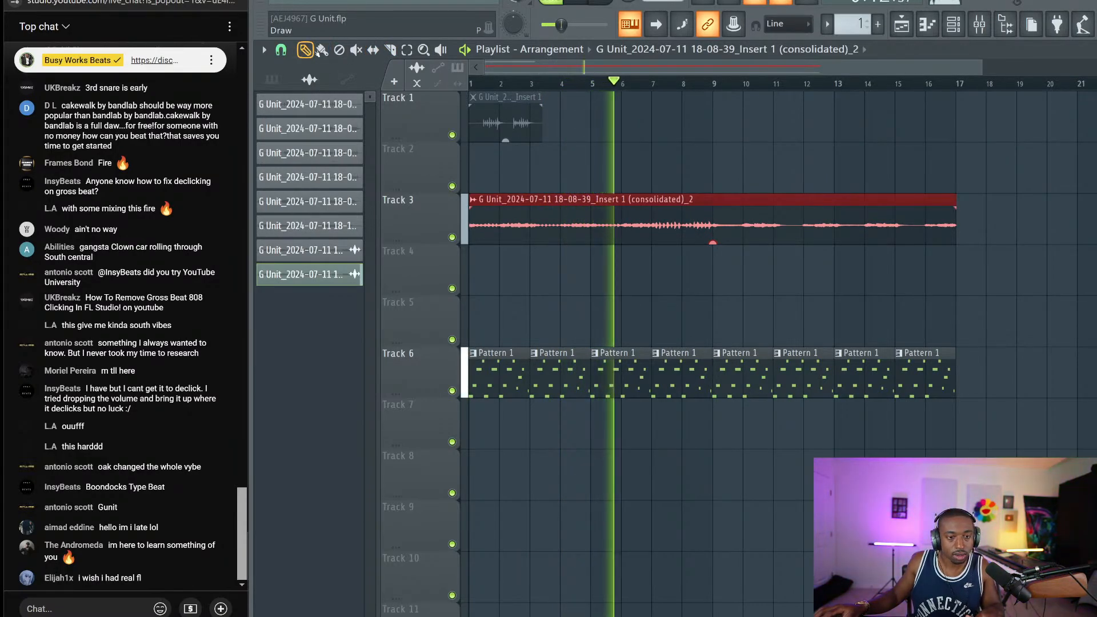
click(390, 50)
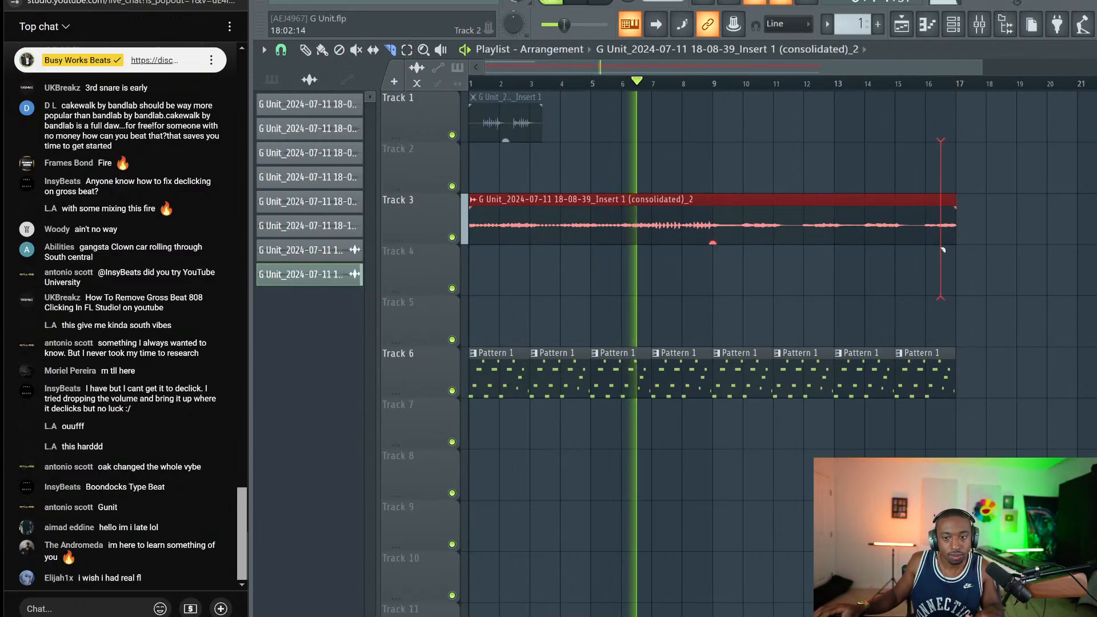
Deselect the drum break clip and check the snap options without changing them
click(305, 49)
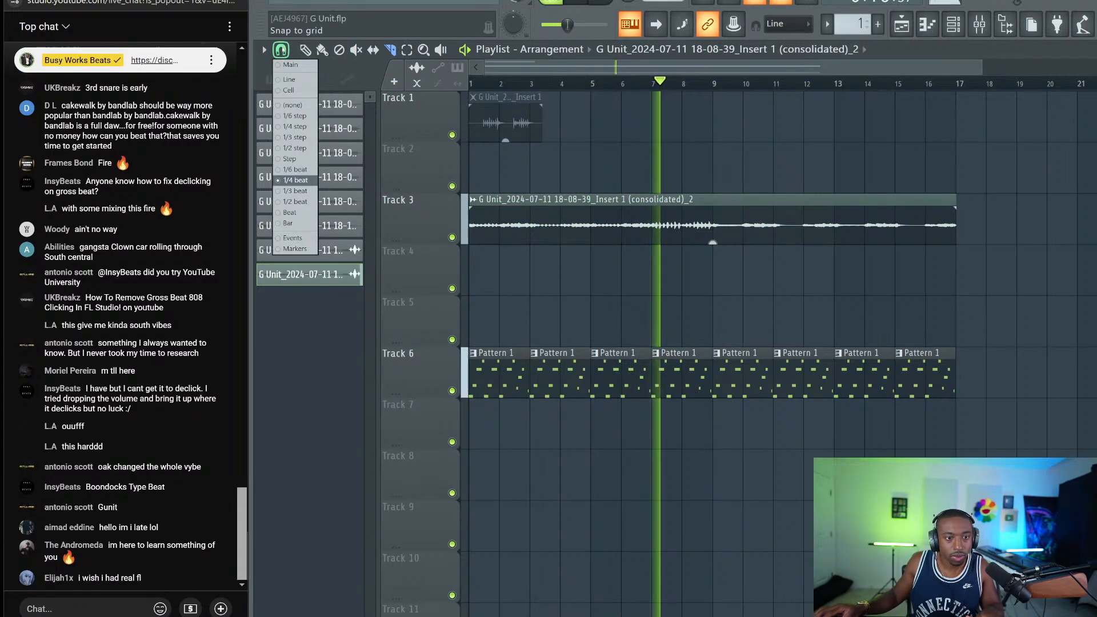
click(281, 50)
click(286, 224)
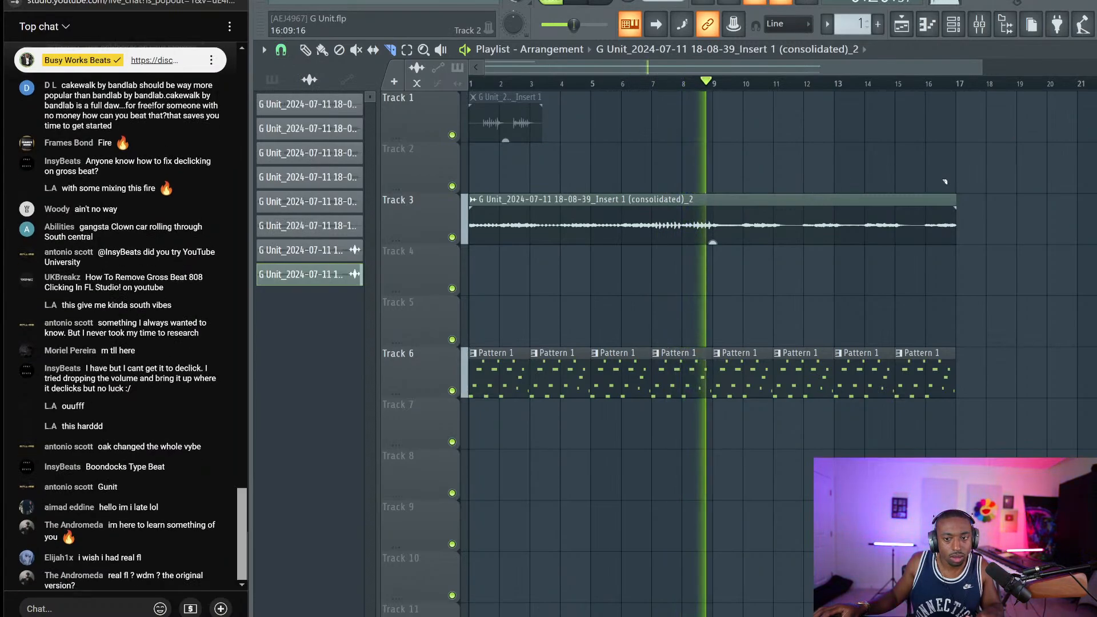
key(space)
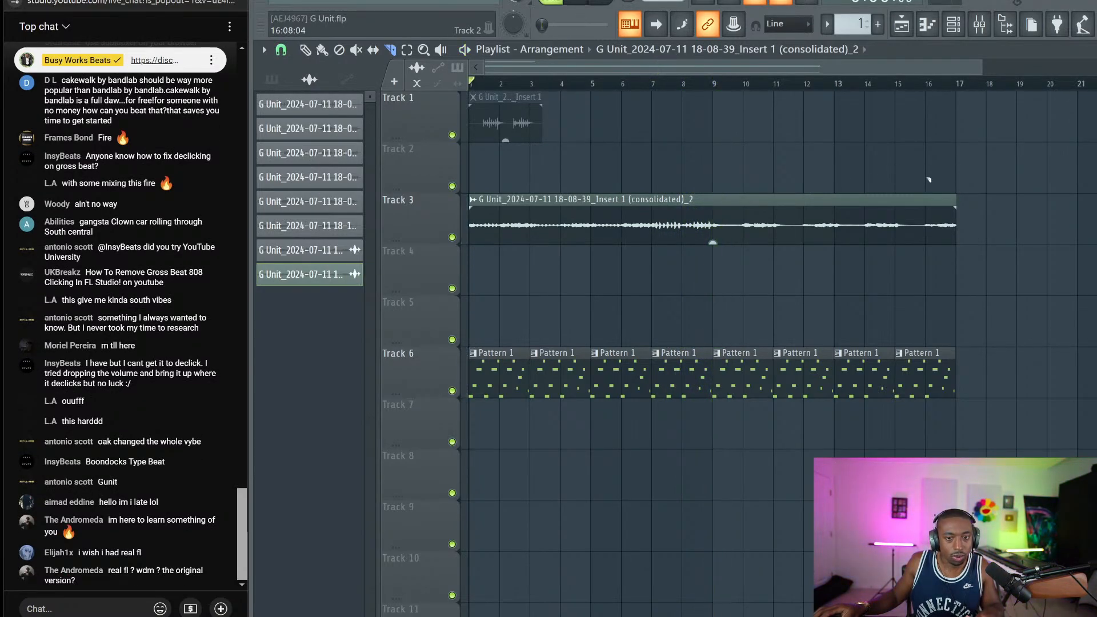
Play the arrangement from bar 9, then bring up the channel rack
click(712, 86)
key(space)
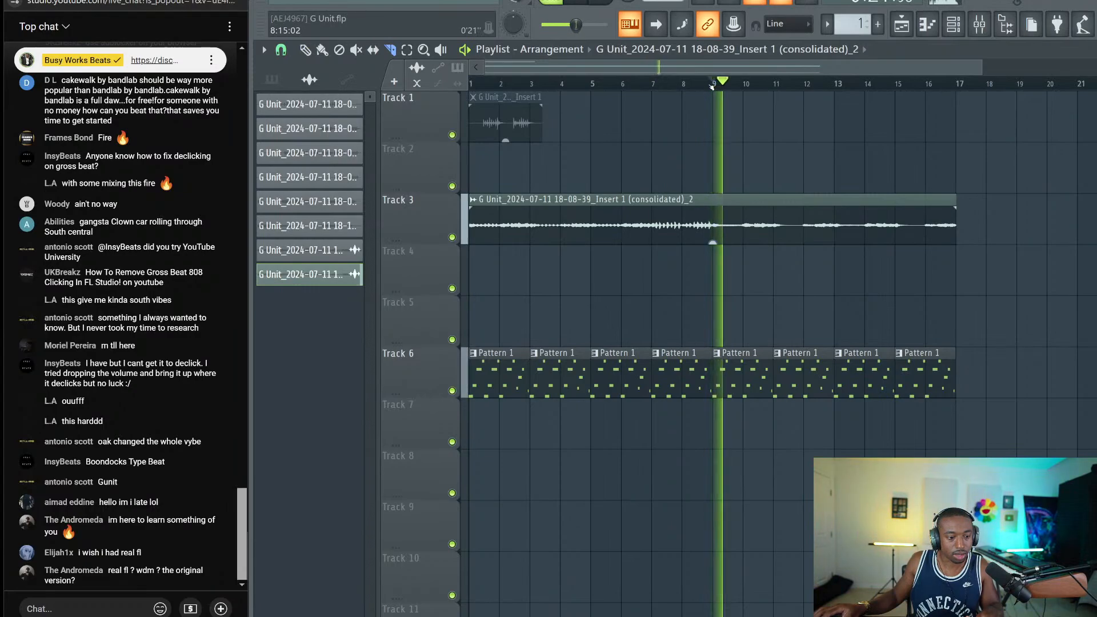
key(space)
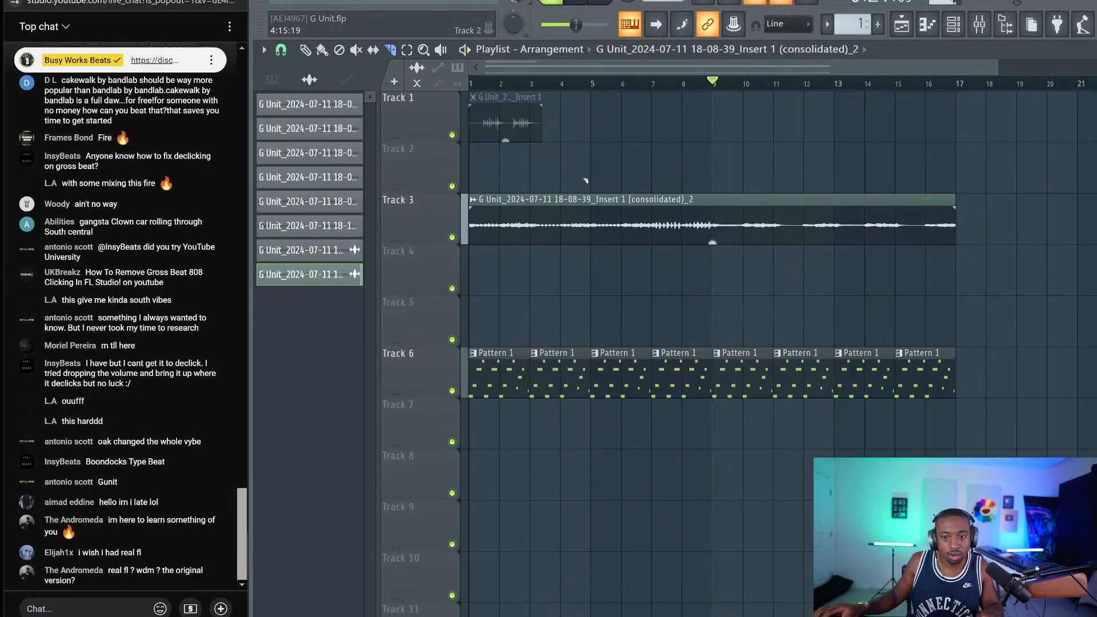
key(space)
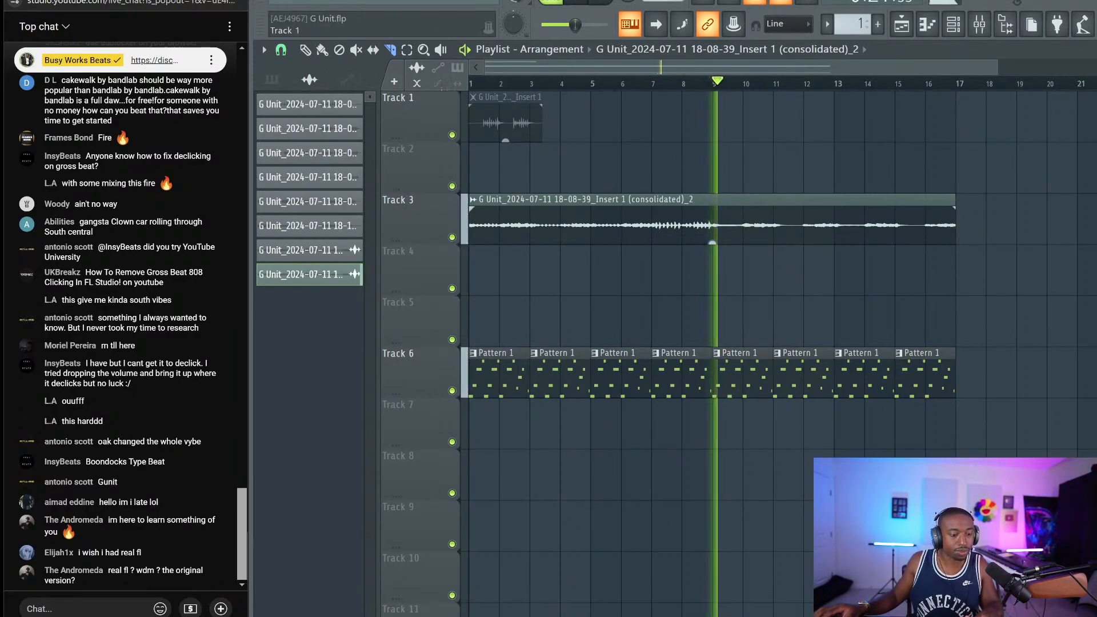
click(306, 49)
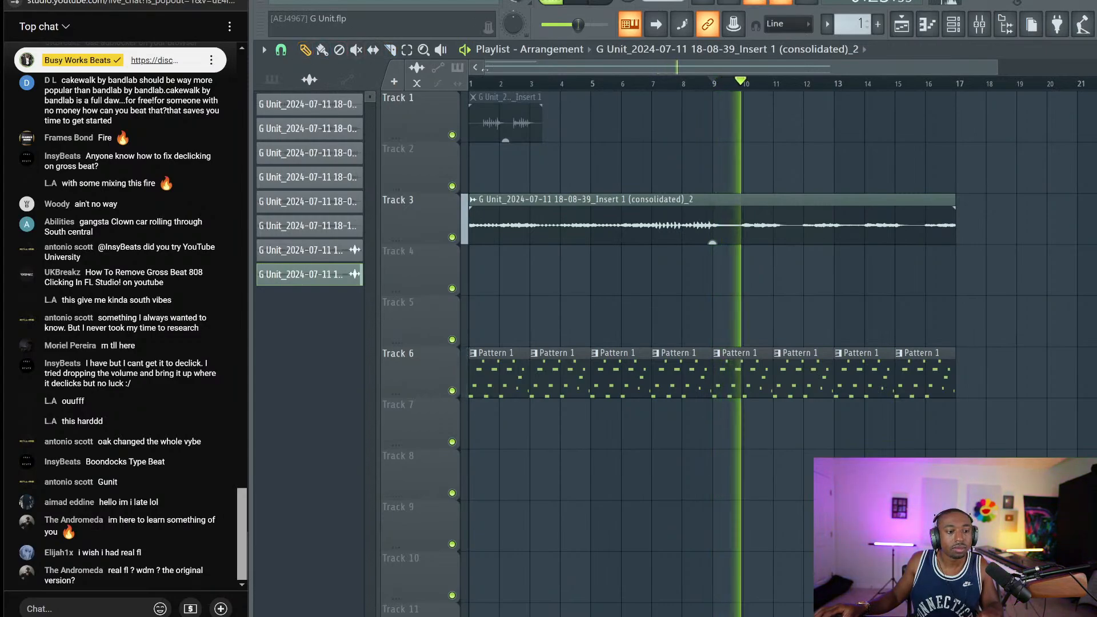
click(962, 25)
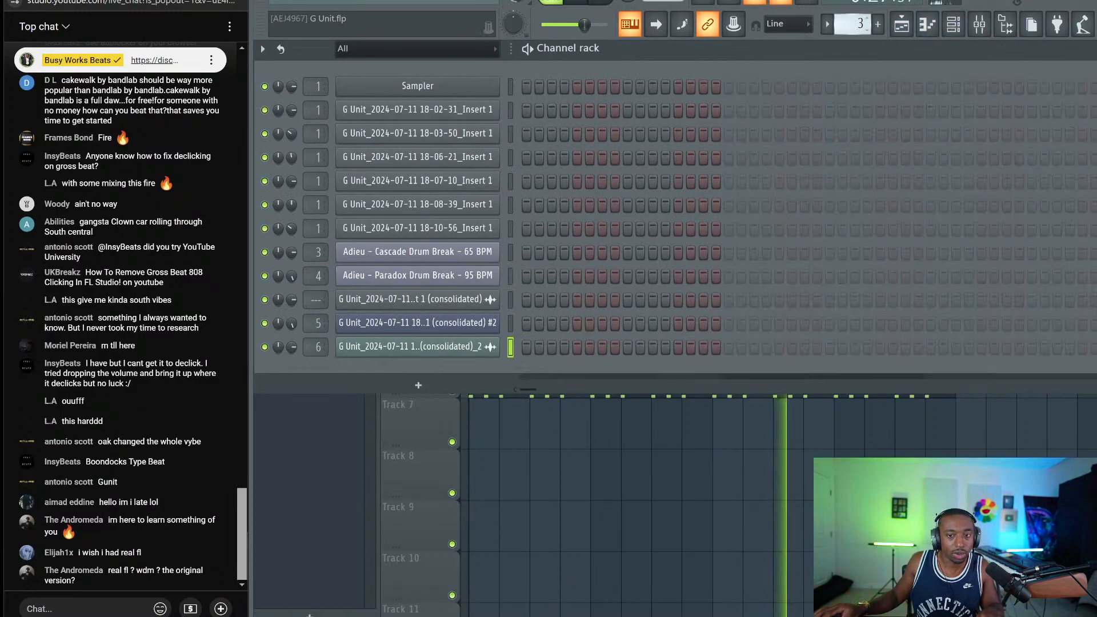
Switch to a new Pattern 3 and add a Busy Works Beats Hercules channel
click(878, 24)
key(F6)
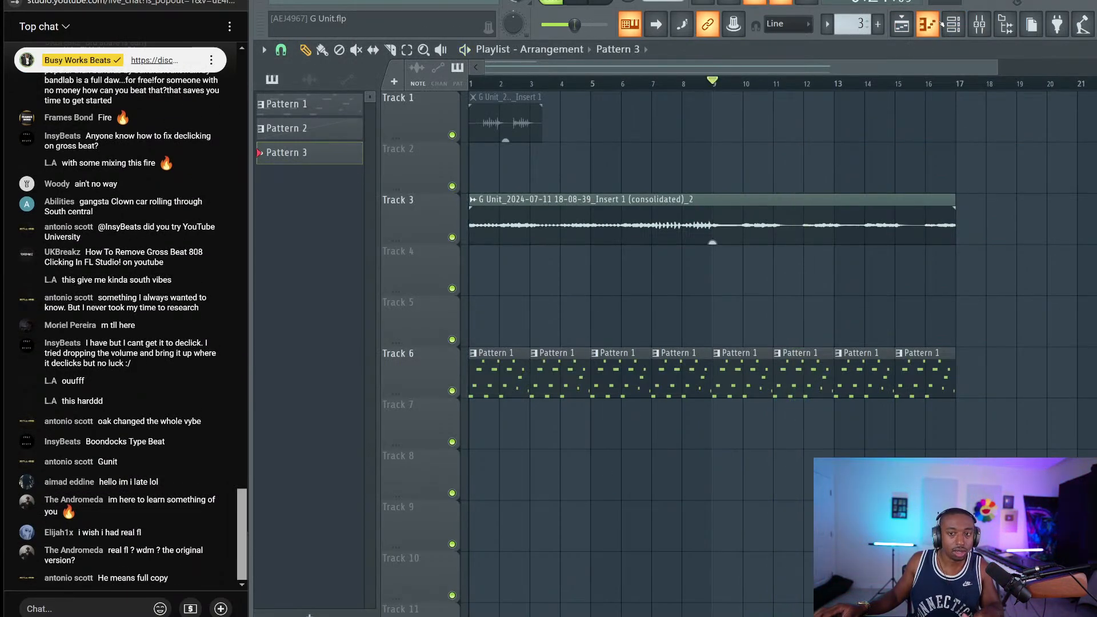
click(928, 24)
click(954, 24)
click(418, 386)
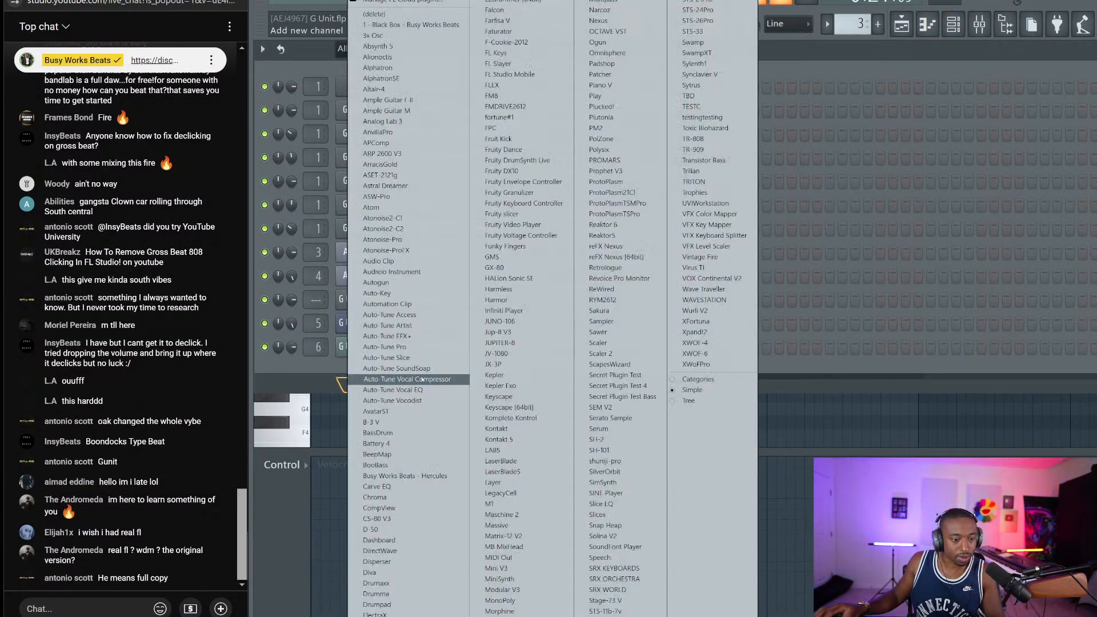
click(403, 475)
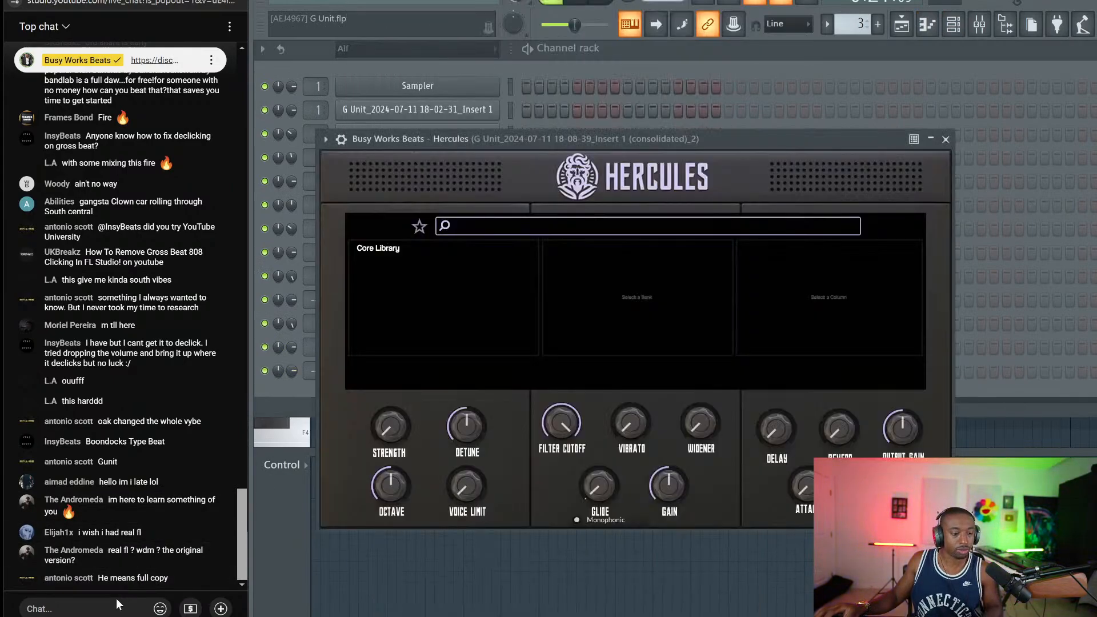
Post the discount code and the busyworksbeats.com/hercules link in the stream chat
click(115, 601)
text(")
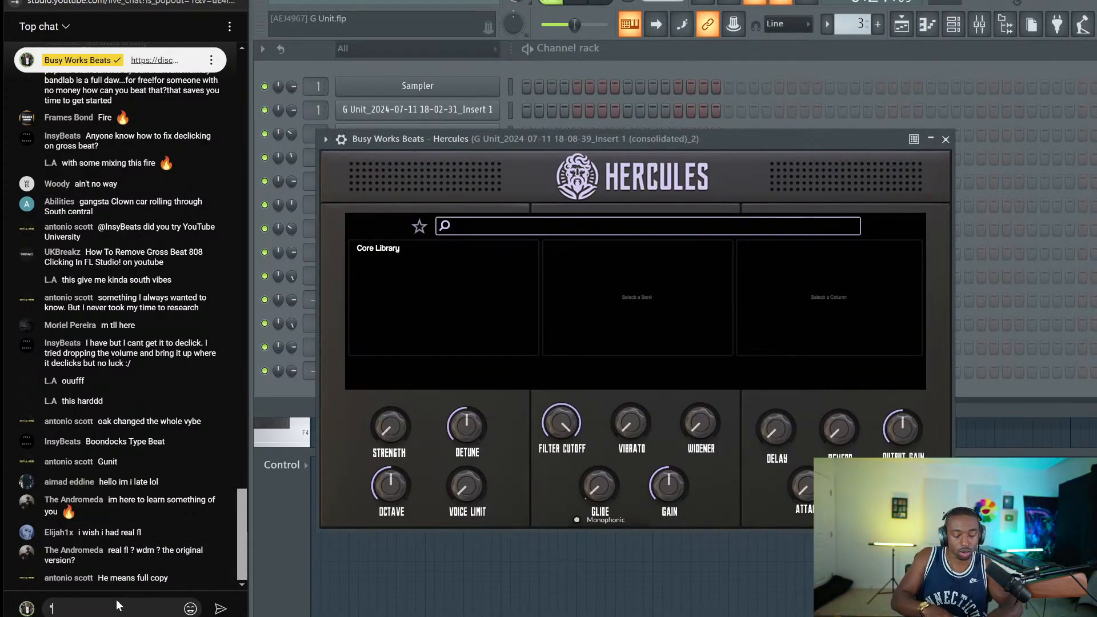
text(EARLYBIRD")
key(Return)
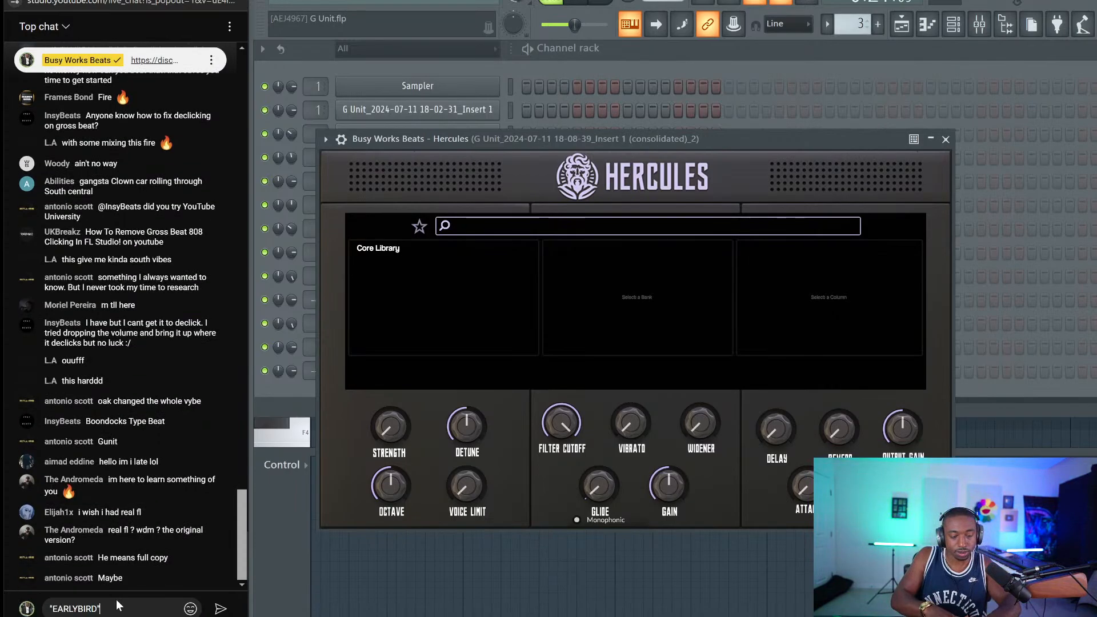
text(https://bus)
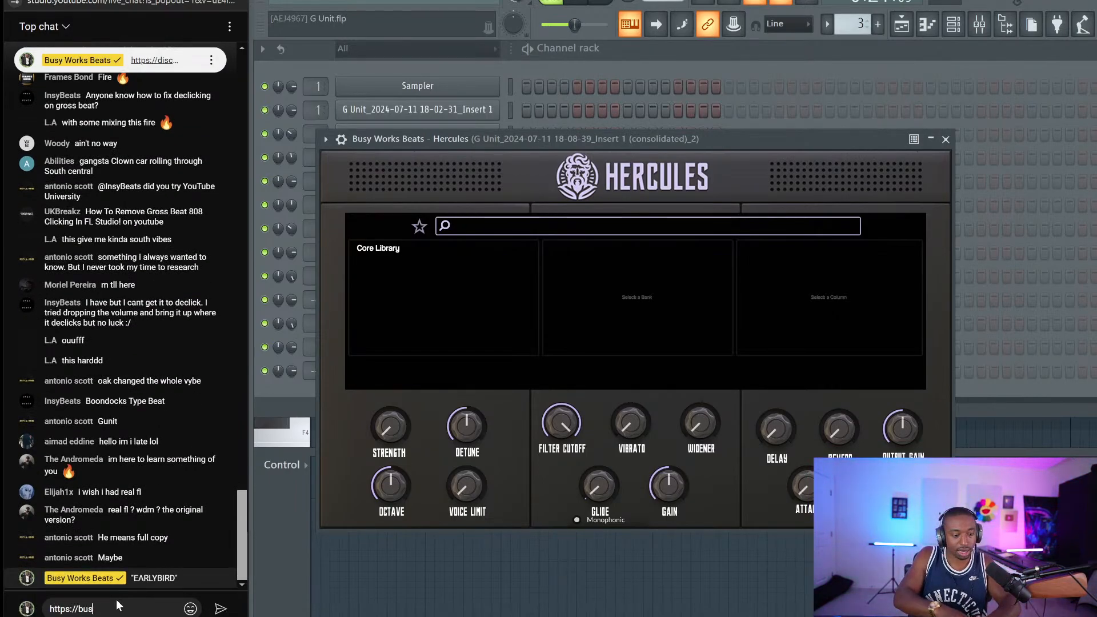
text(yworksbeats.)
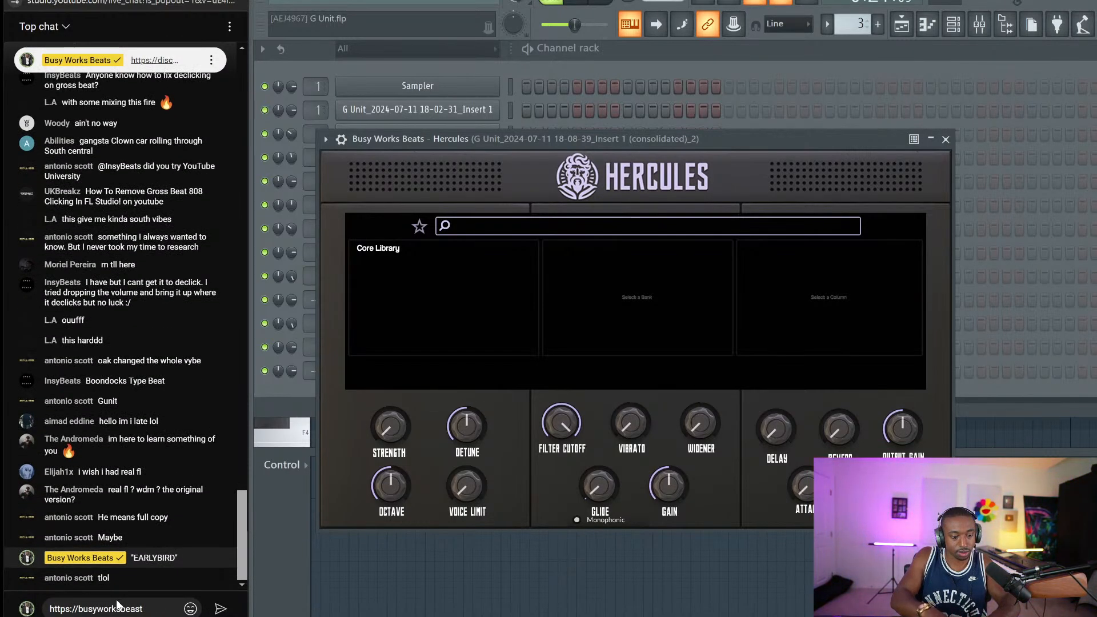
text(com/hercules)
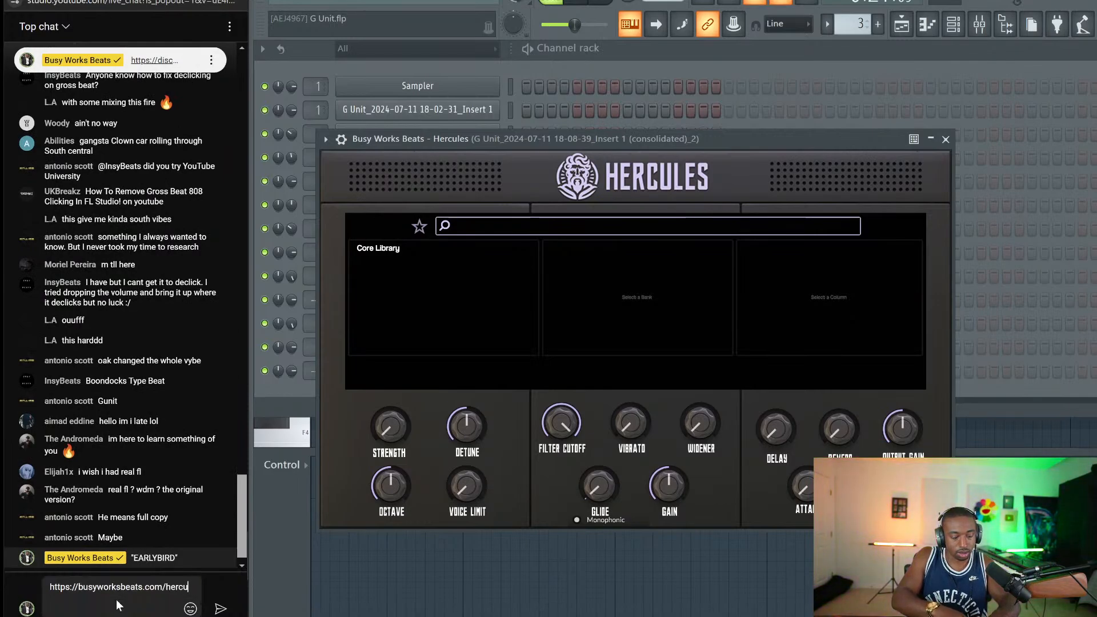
key(Return)
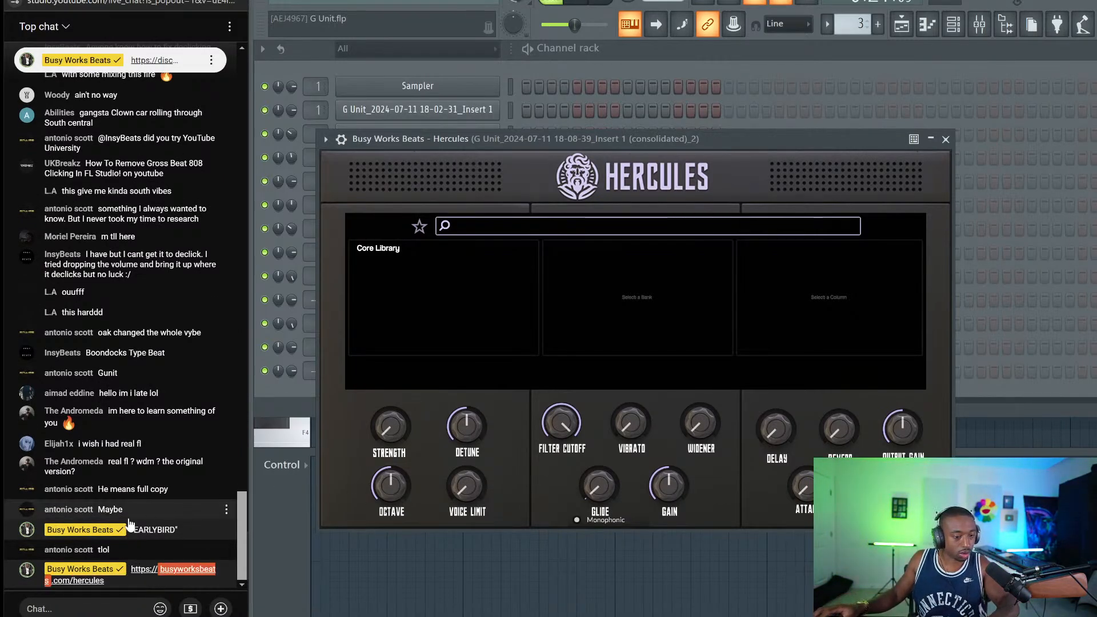
Load the Core Library Bass preset SO into Hercules
click(403, 249)
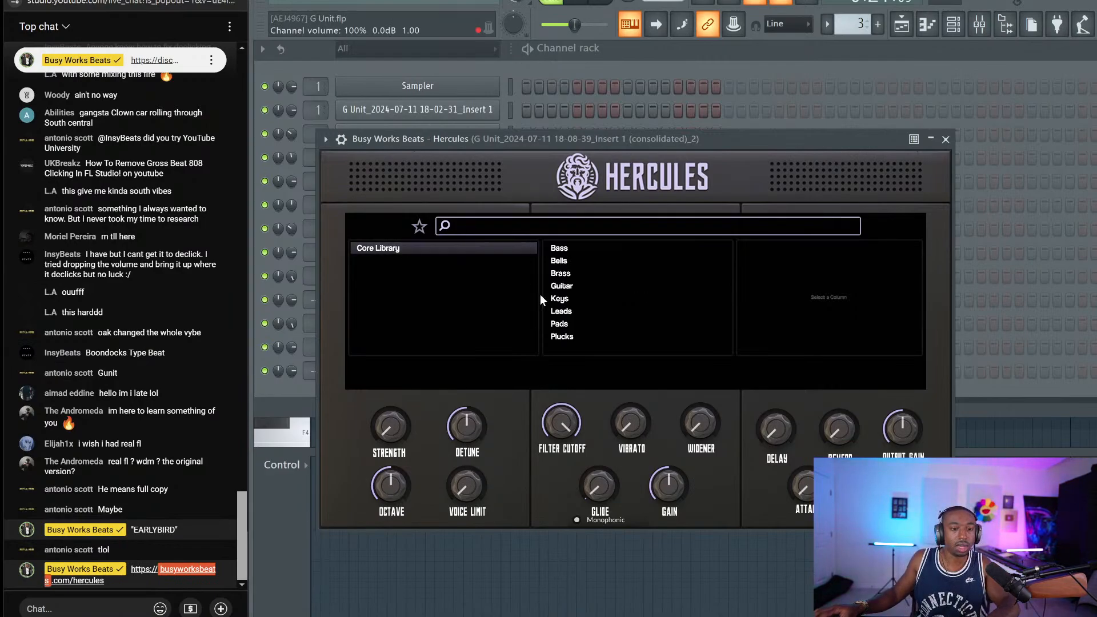
click(573, 247)
scroll(844, 273, down, 15)
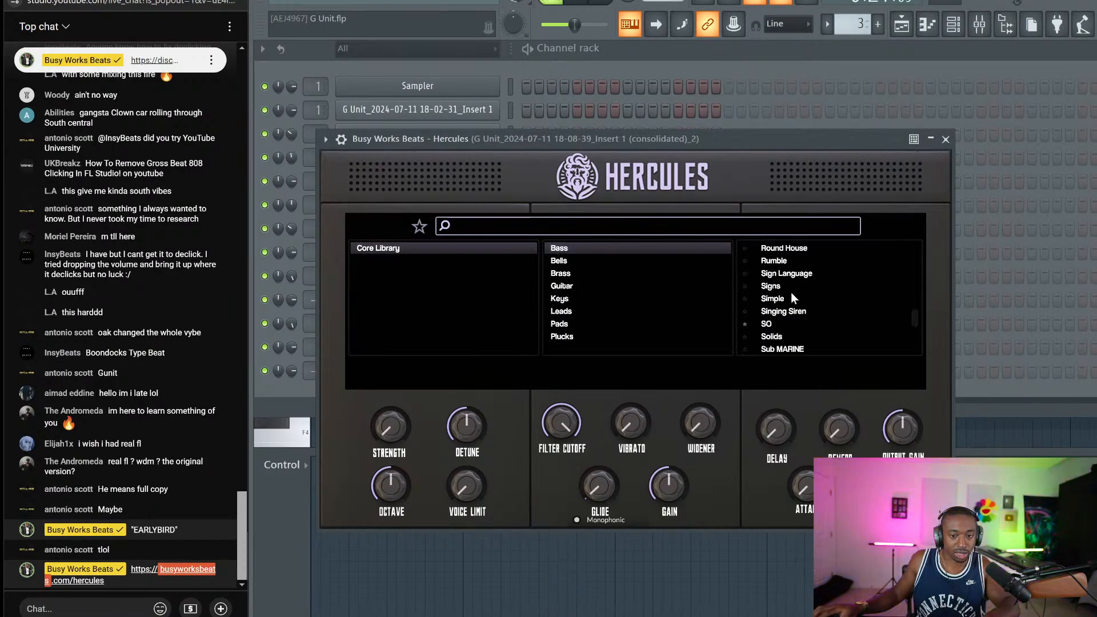
click(759, 325)
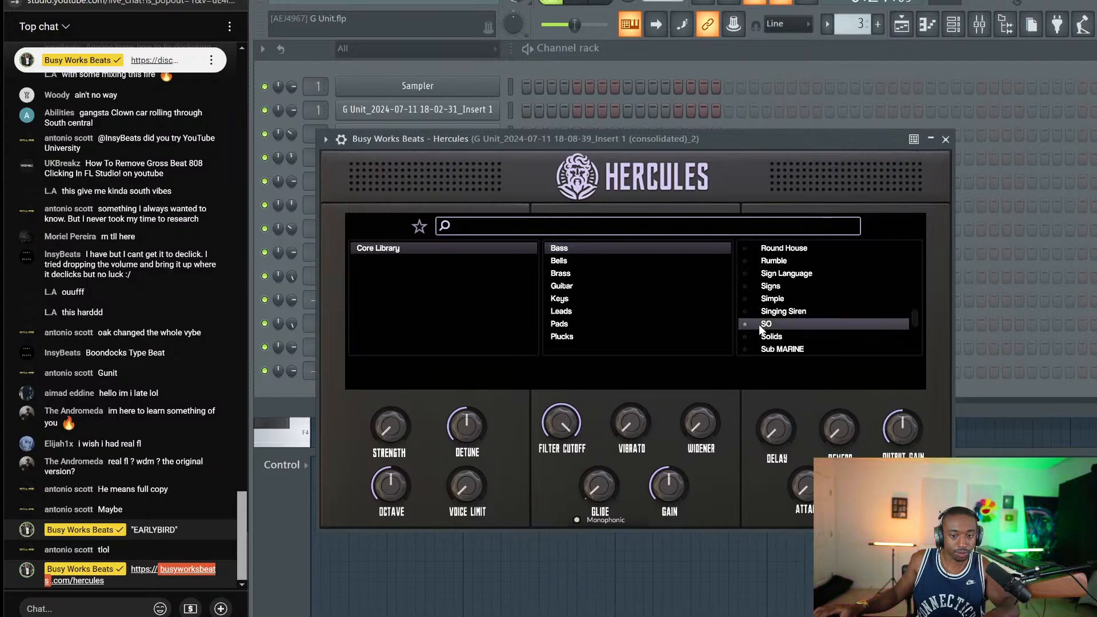
click(946, 140)
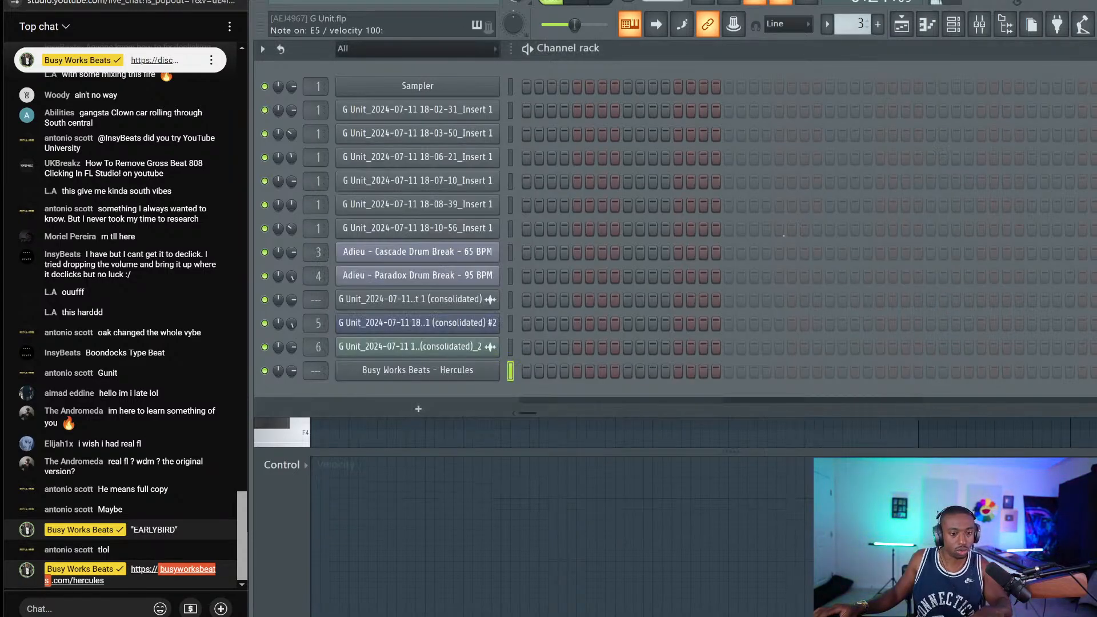
Route Hercules to mixer track 7 and play notes to audition the bass
key(ctrl+l)
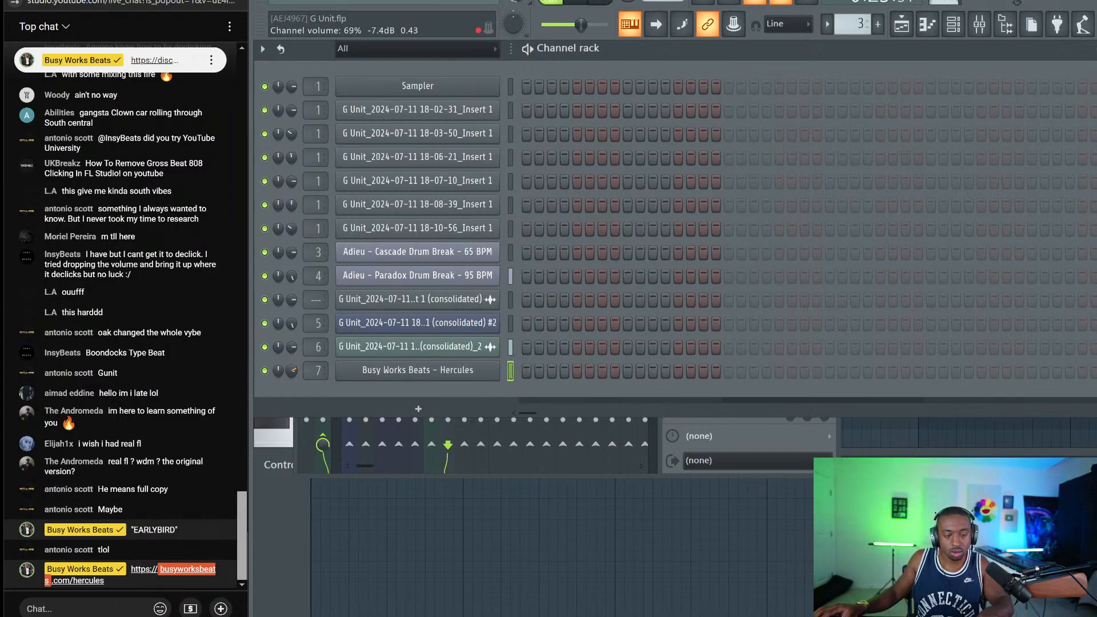
right_click(635, 24)
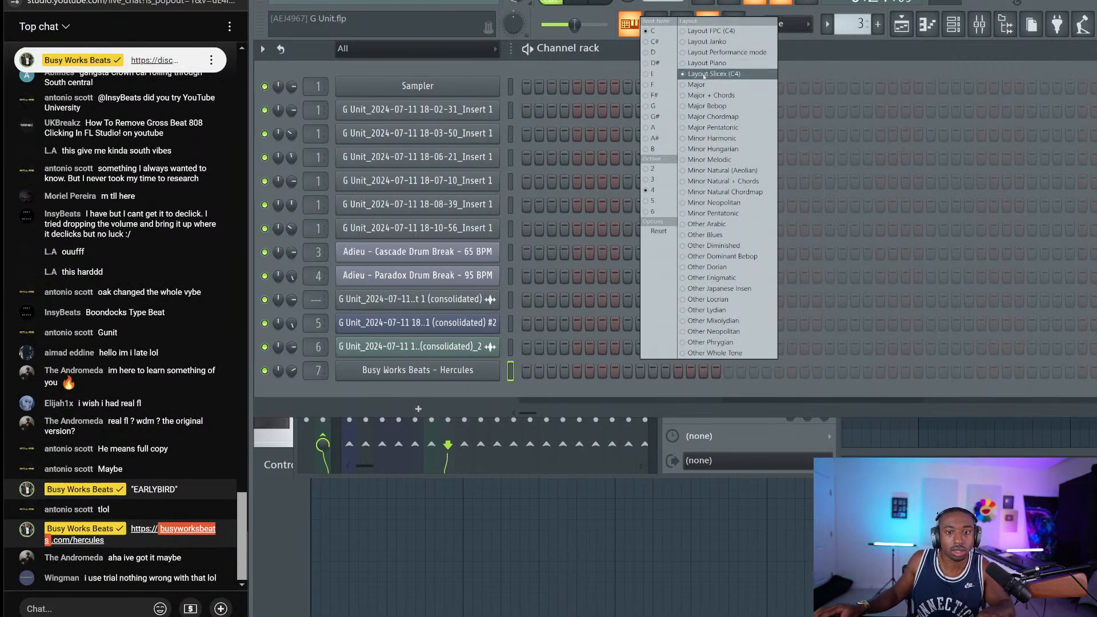
click(814, 59)
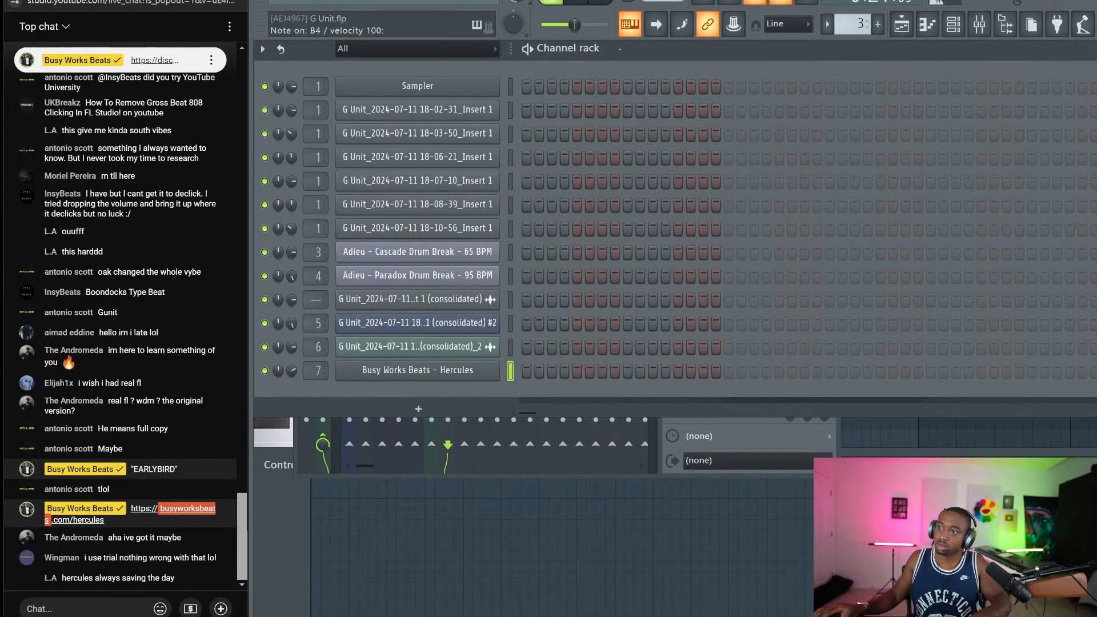
key(w)
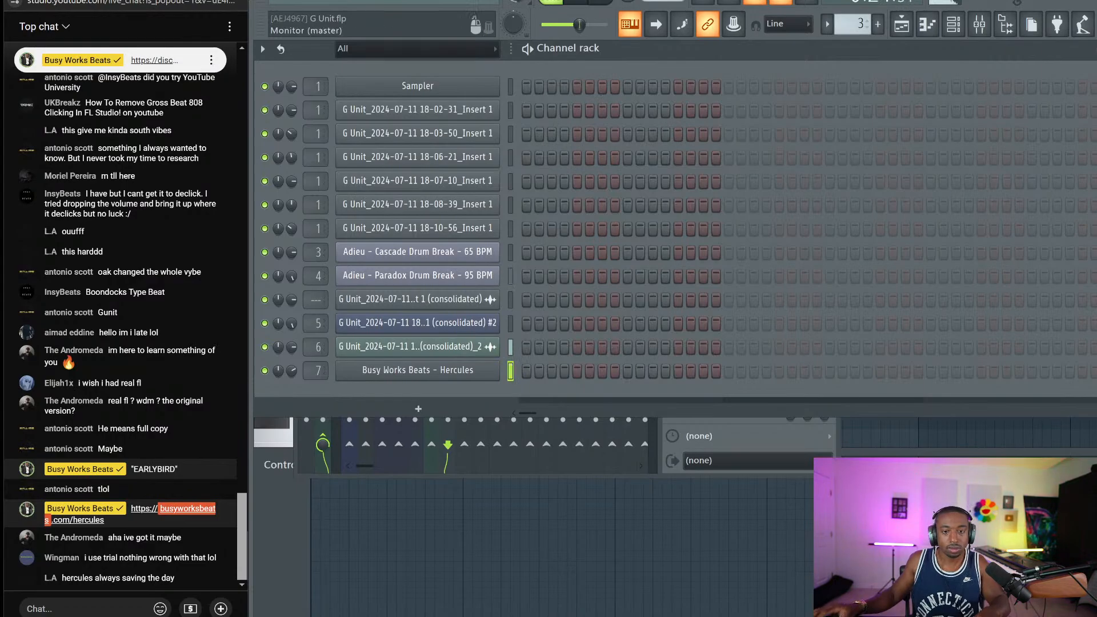
click(912, 32)
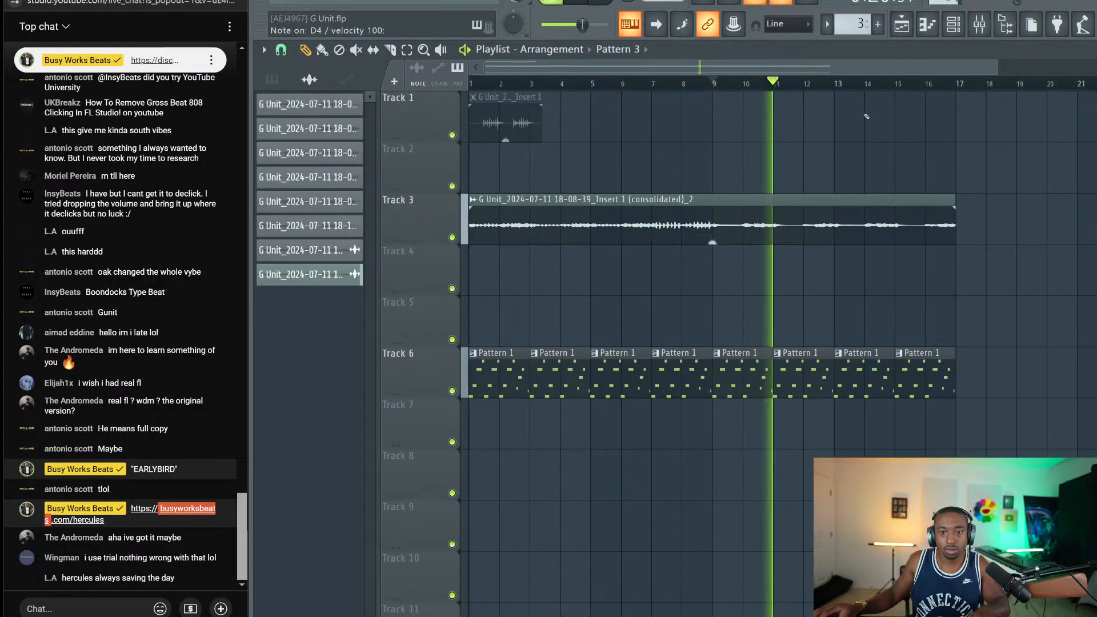
Record the Hercules bass line so a Pattern 3 clip fills Track 2 through bar 17
click(941, 26)
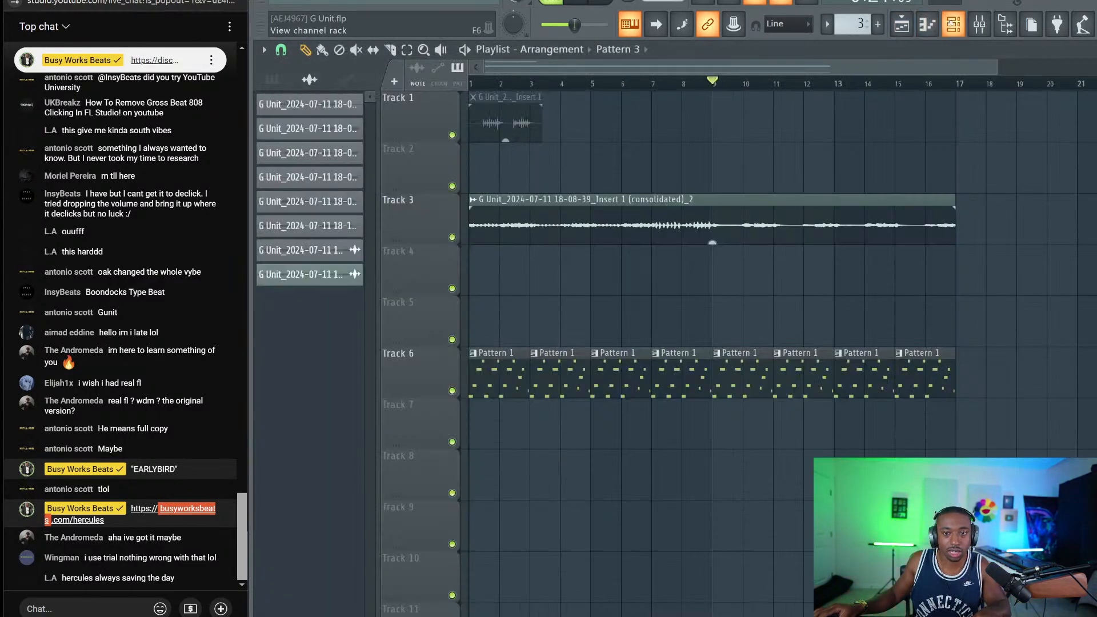
click(954, 24)
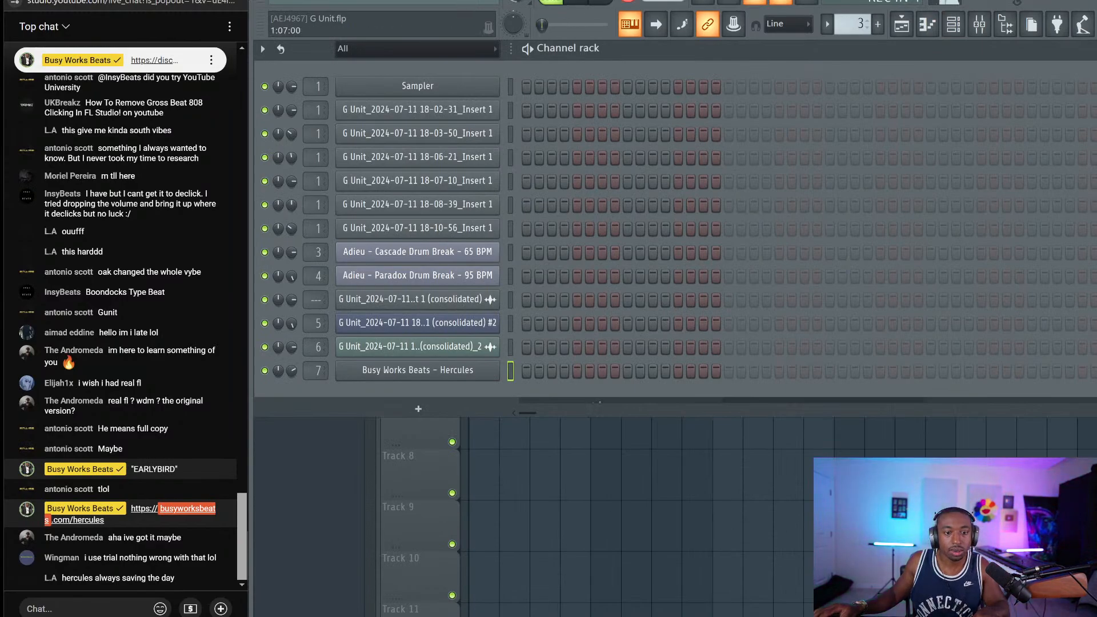
key(F6)
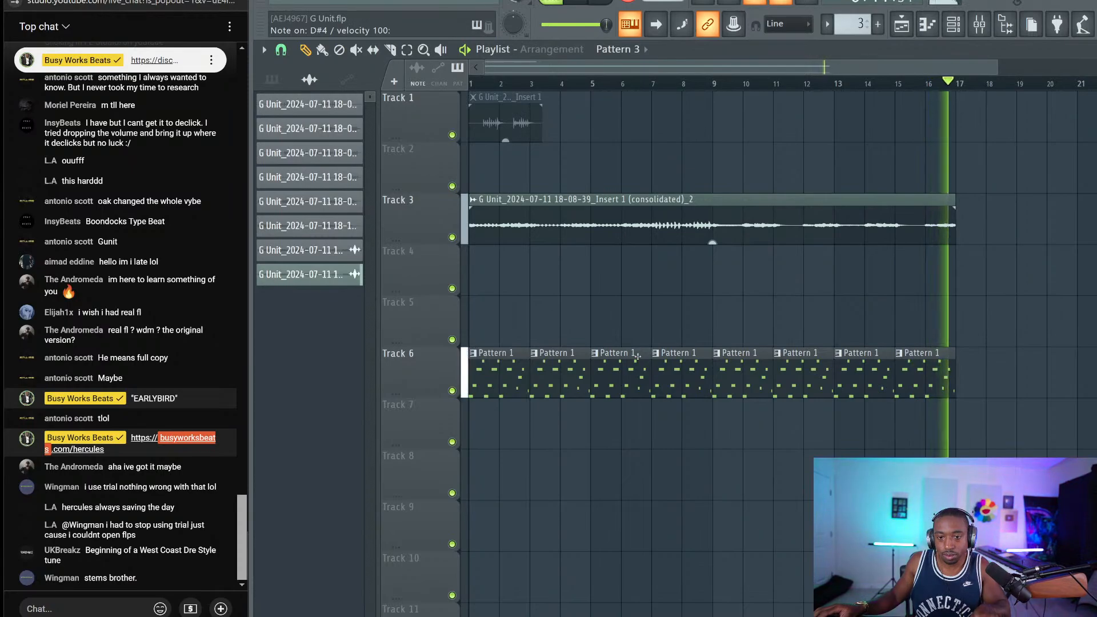
key(space)
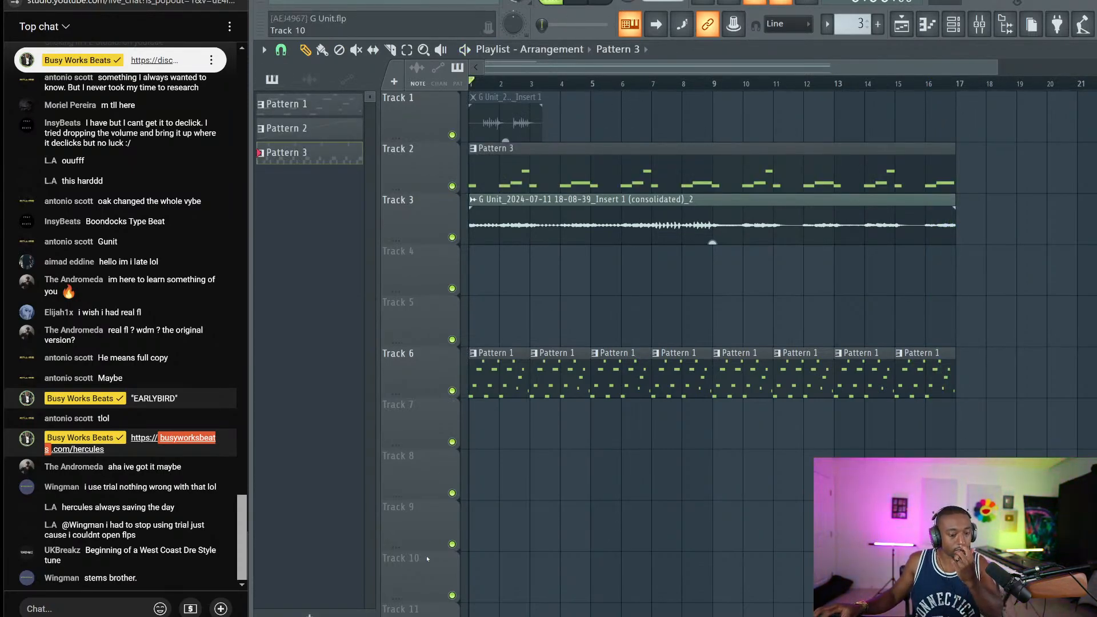
key(alt+Tab)
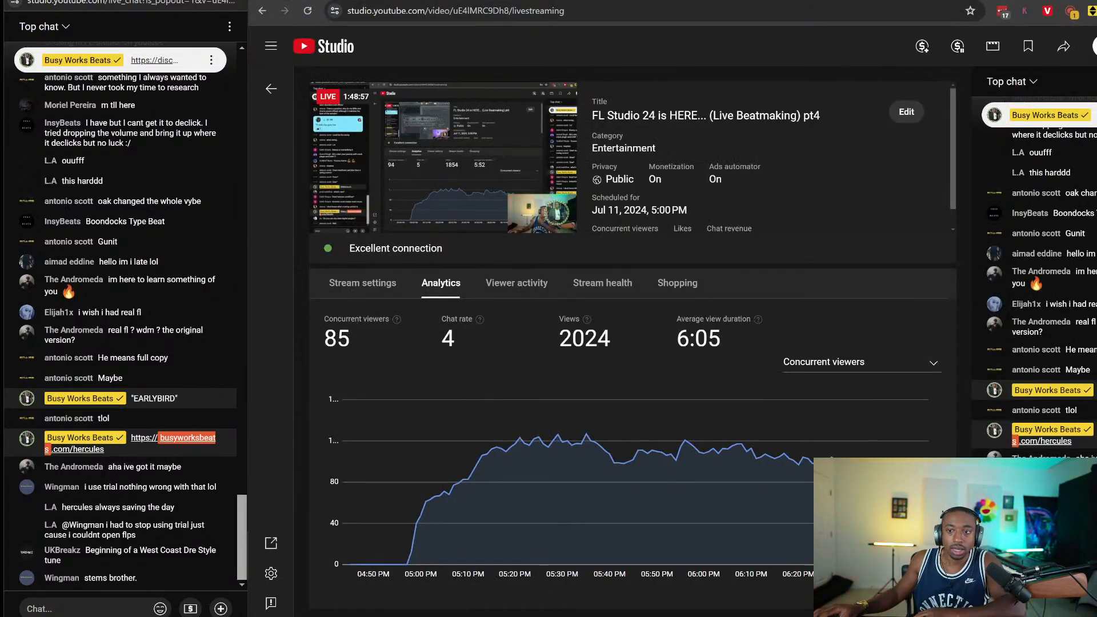
key(alt+Tab)
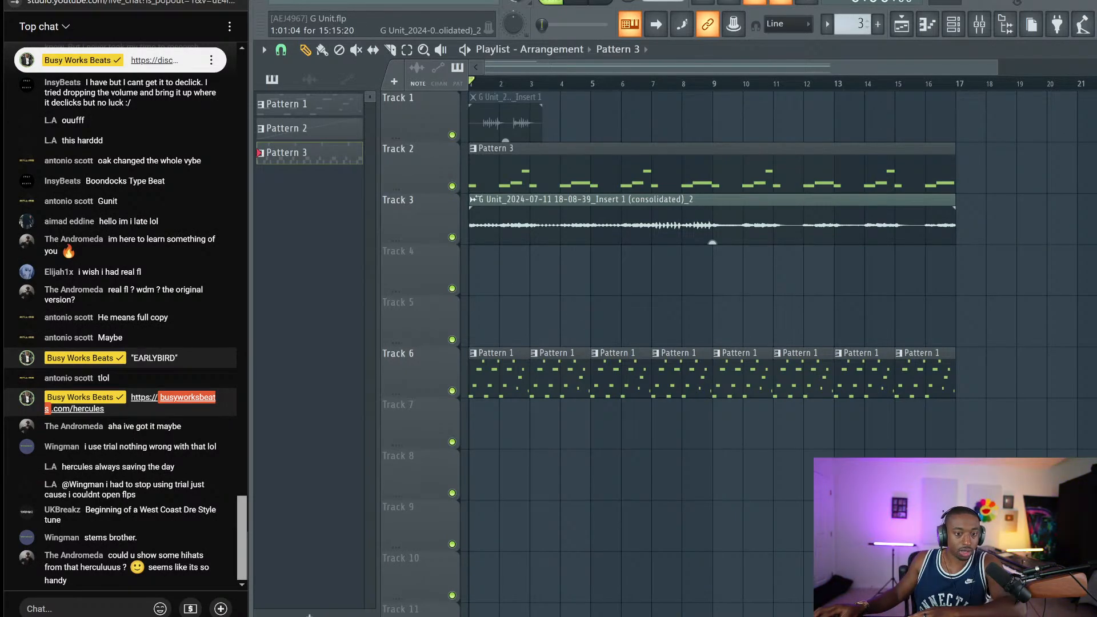
Look at Extract stems for the drum clip without extracting, then save the G Unit project
click(472, 199)
click(604, 263)
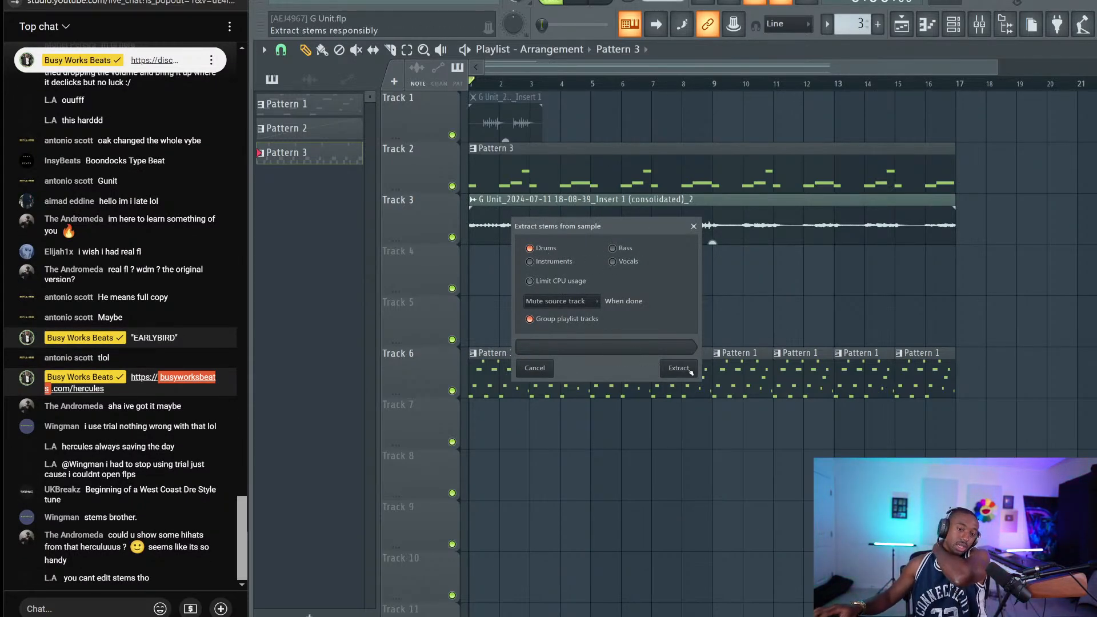
click(692, 228)
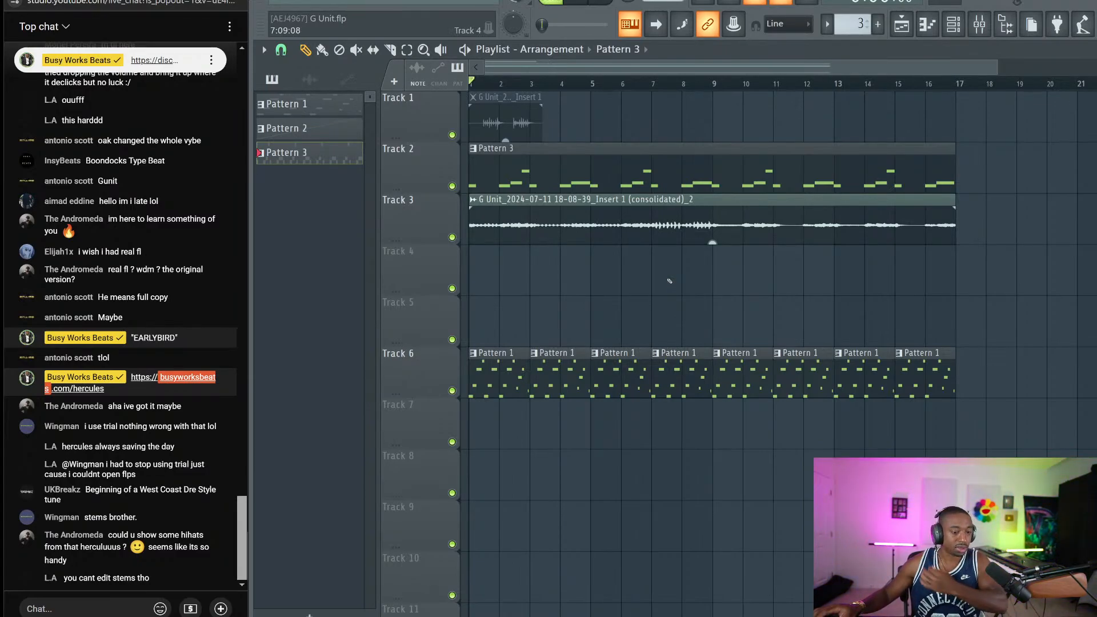
key(ctrl+s)
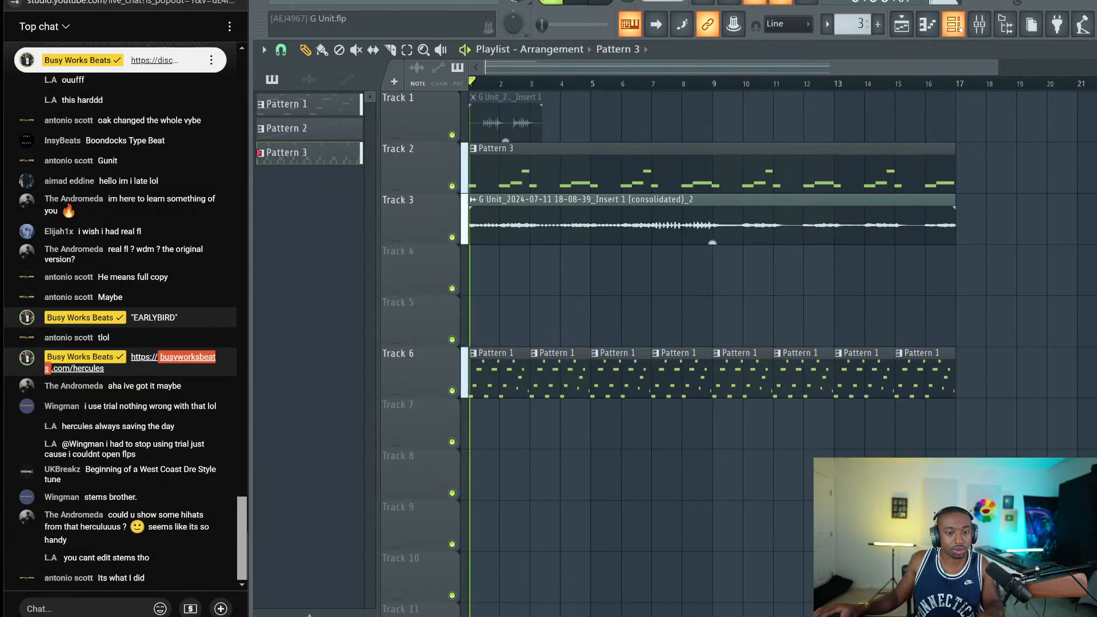
click(953, 24)
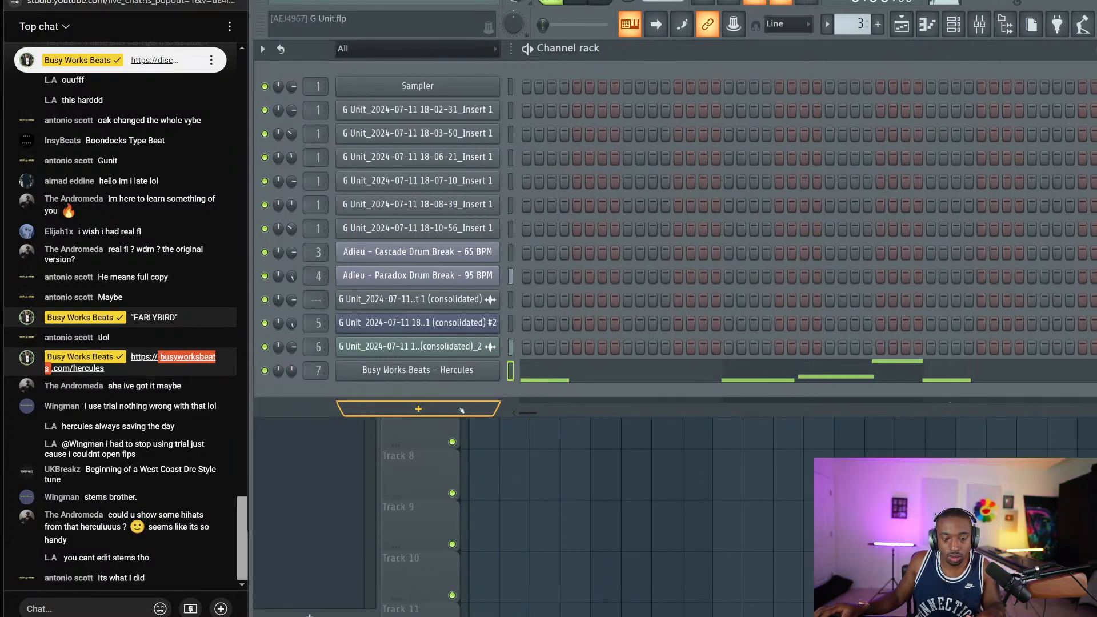
Add Hercules #2 with the Plucks > Brick preset, volume 31%, routed to mixer track 8
click(461, 410)
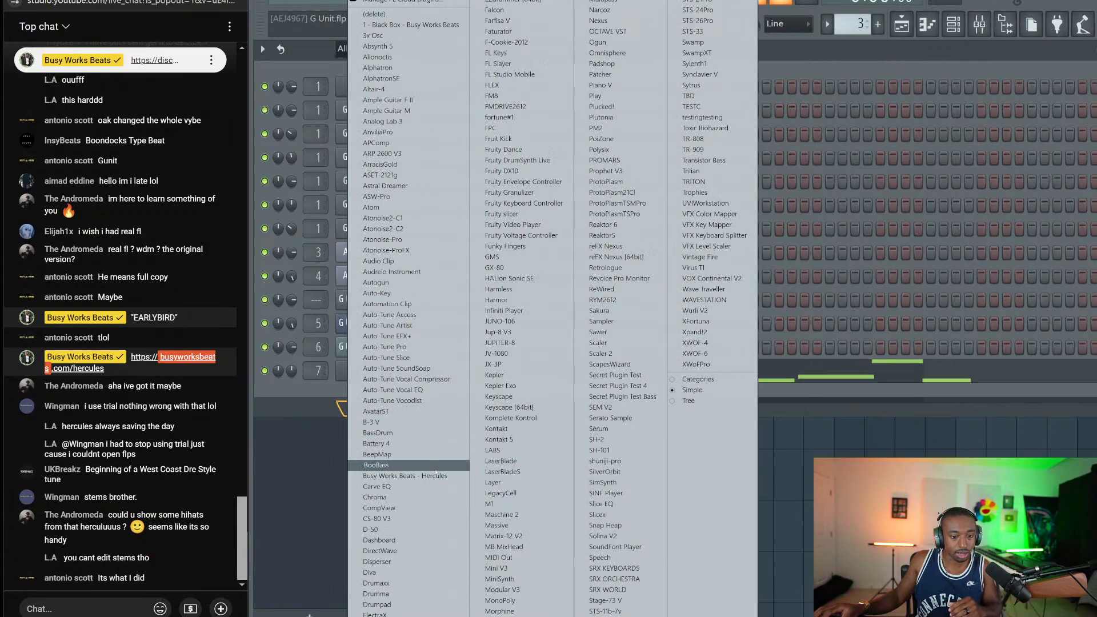
click(435, 476)
click(416, 269)
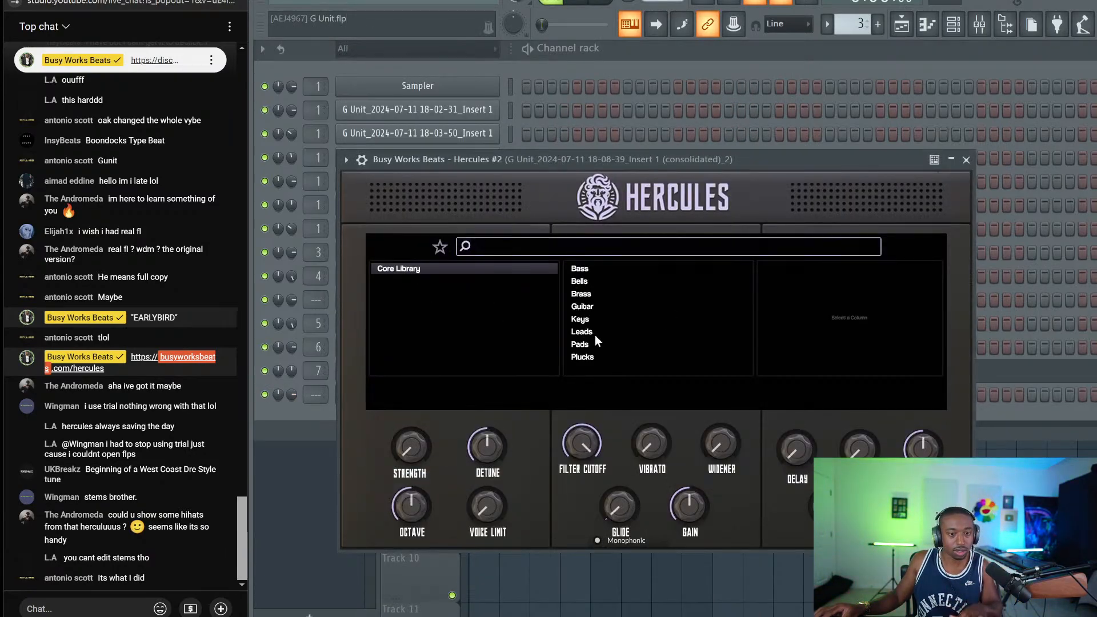
click(594, 356)
click(822, 283)
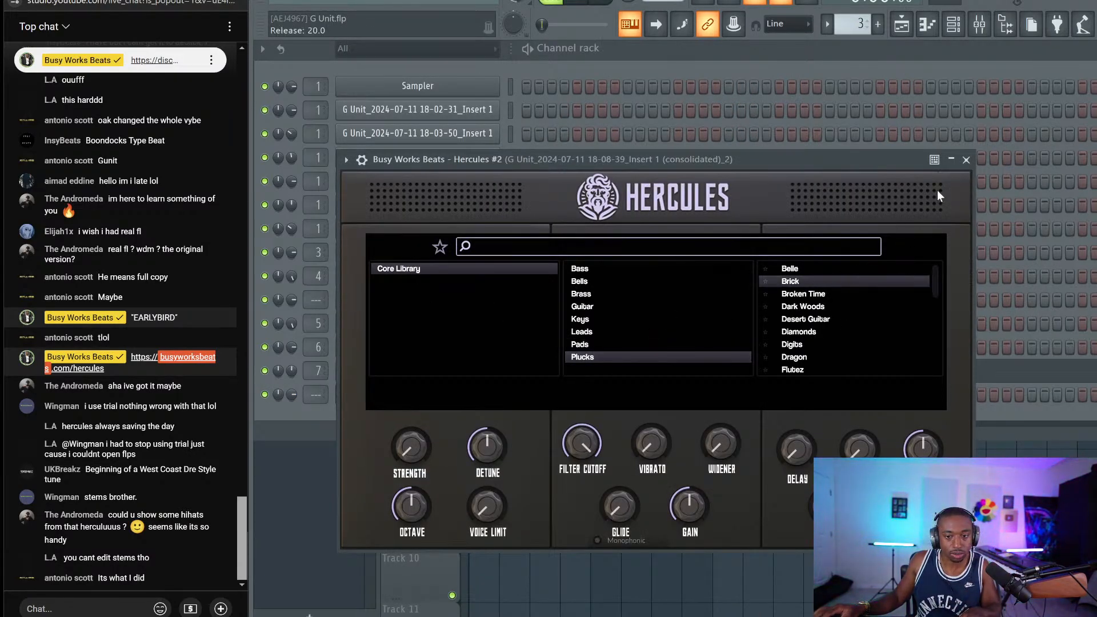
click(969, 165)
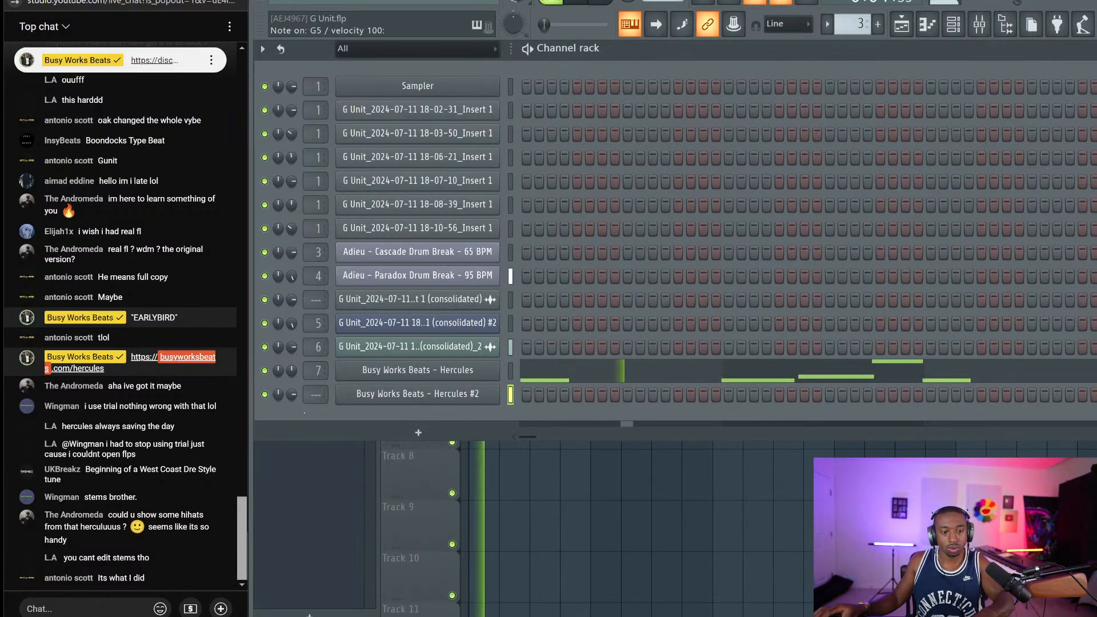
drag(292, 394, 292, 422)
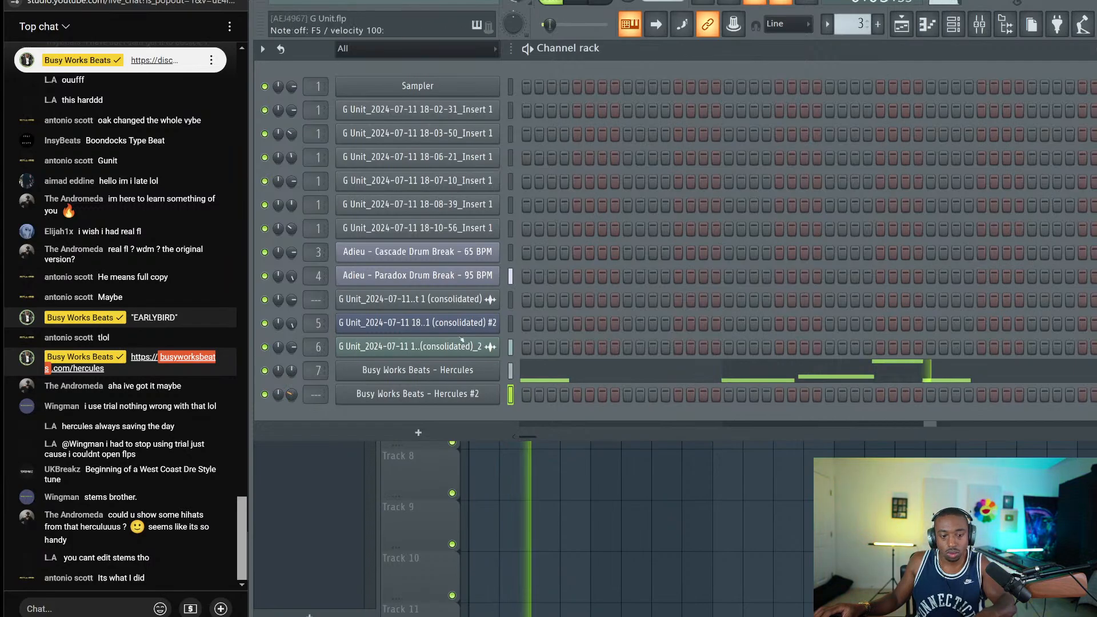
key(ctrl+l)
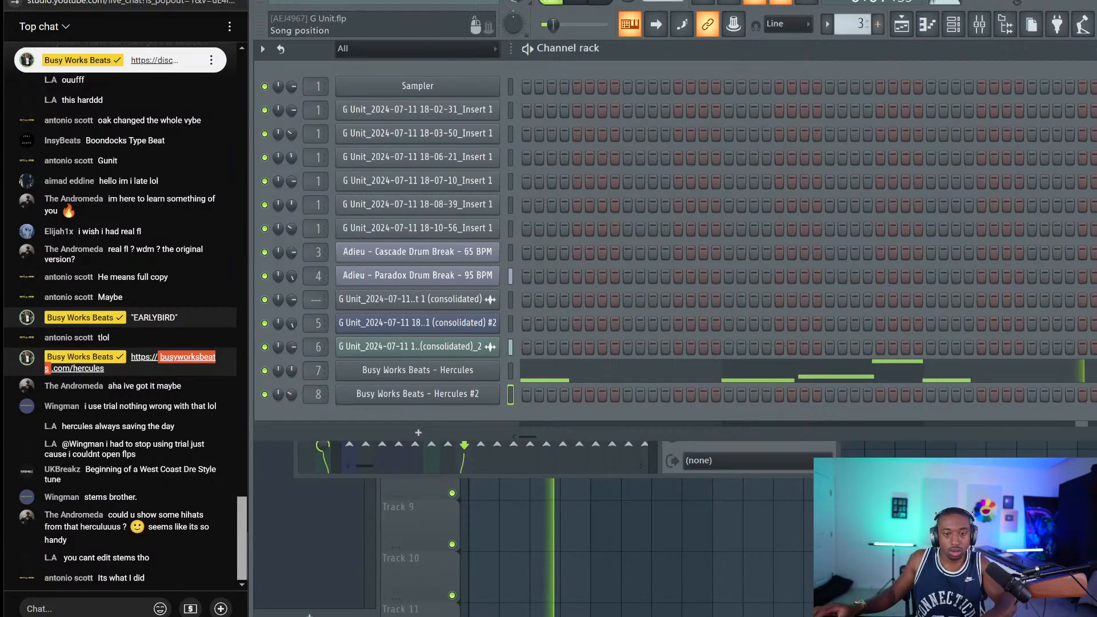
Switch to the empty Pattern 4 and bring up the Paradox Drum Break slicer
key(F4)
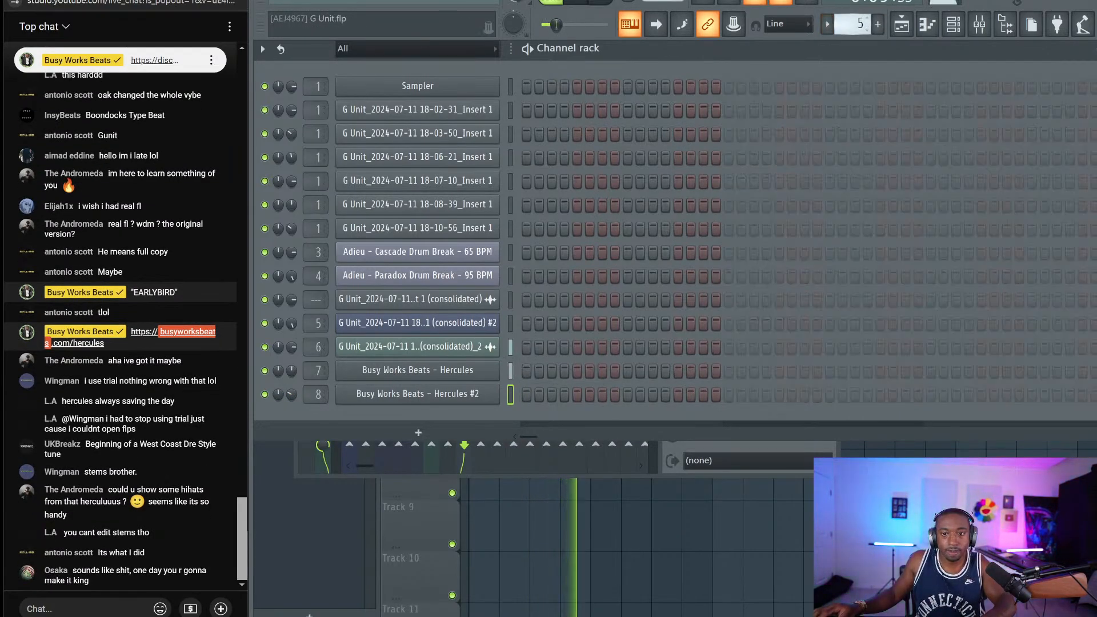
scroll(844, 23, down, 1)
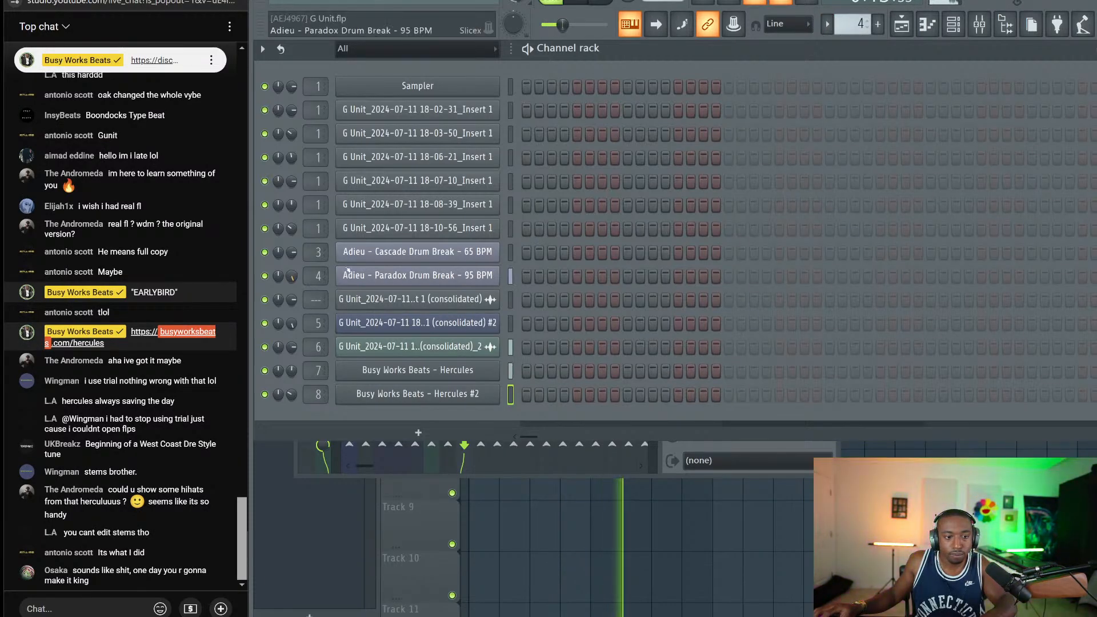
click(418, 275)
drag(366, 77, 416, 74)
Raise the Paradox Drum Break channel volume multiplier to 116%, then return to the playlist
click(331, 74)
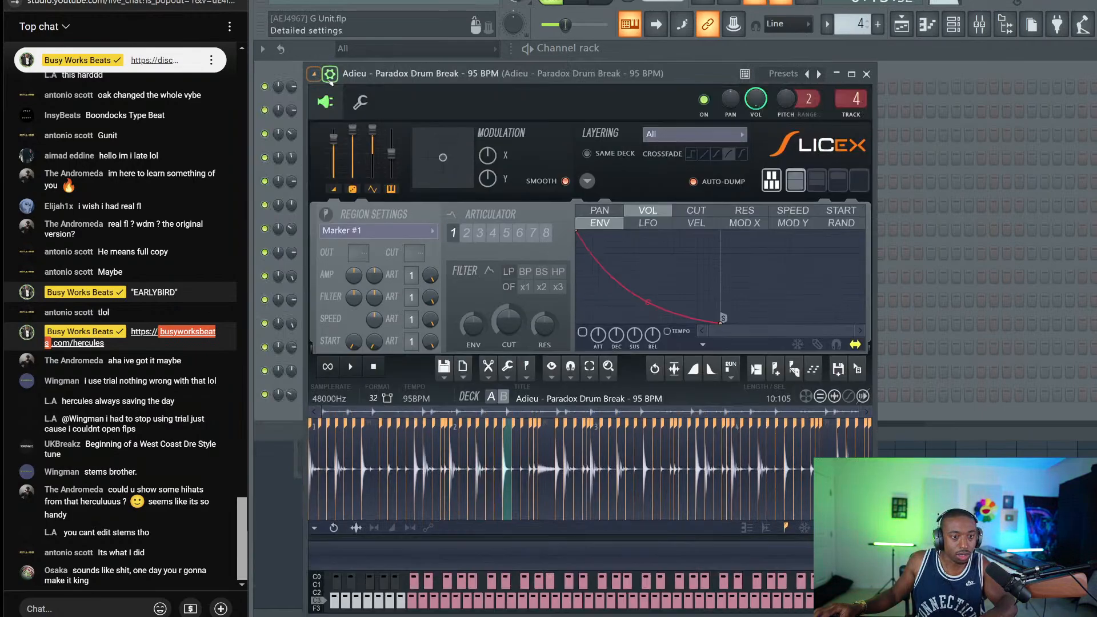
click(360, 102)
drag(367, 161, 369, 164)
right_click(368, 166)
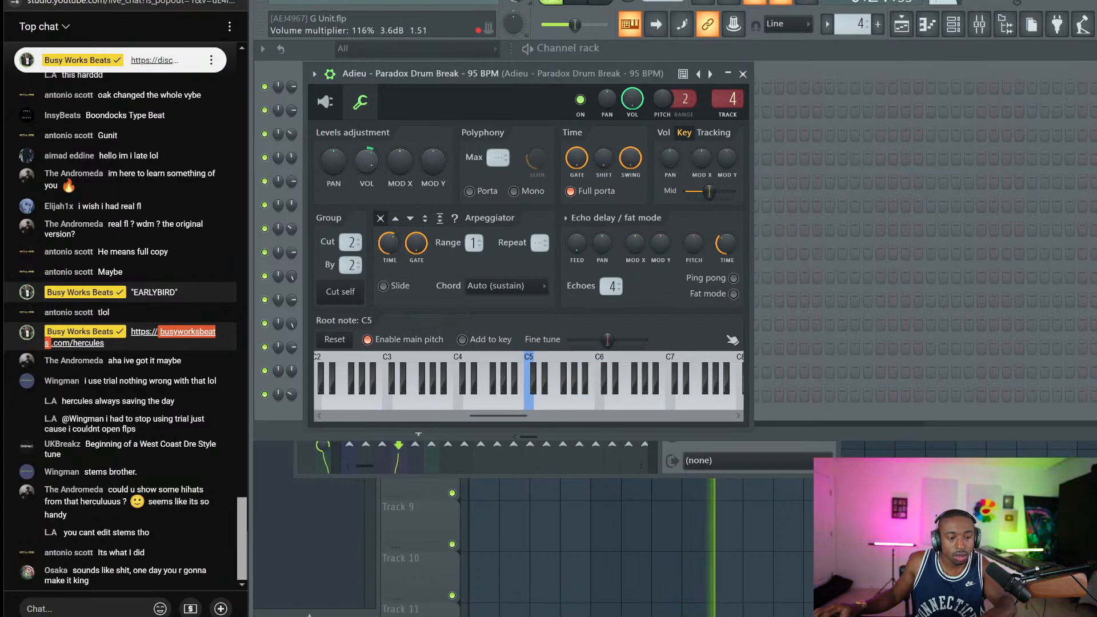
key(Escape)
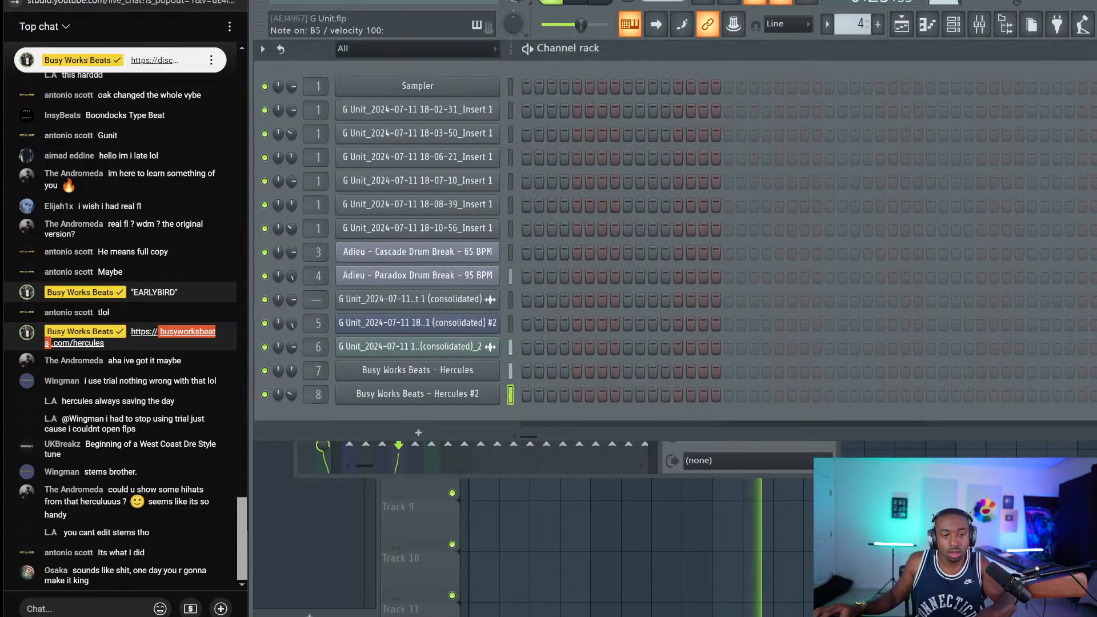
key(space)
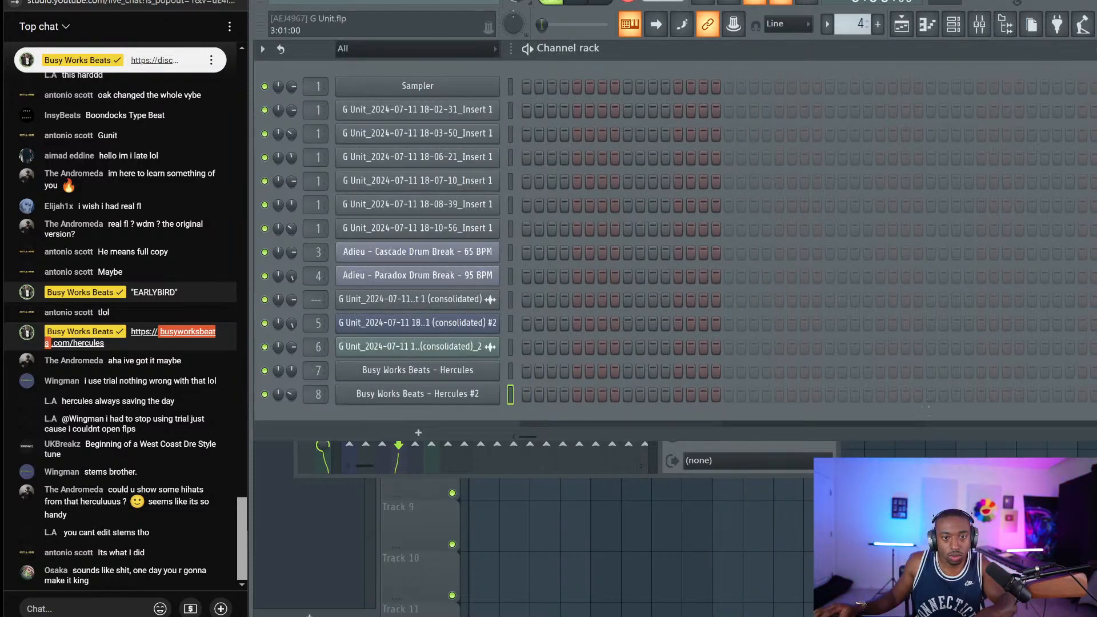
key(F6)
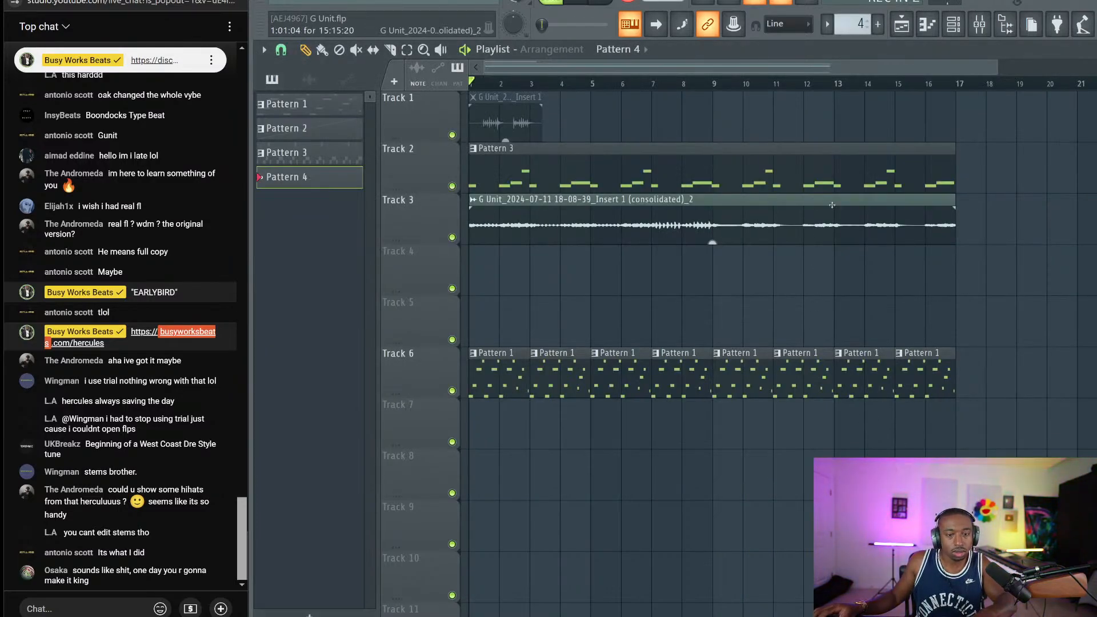
Record a Pattern 4 clip onto Track 4 across bars 2–9 and save the project
key(space)
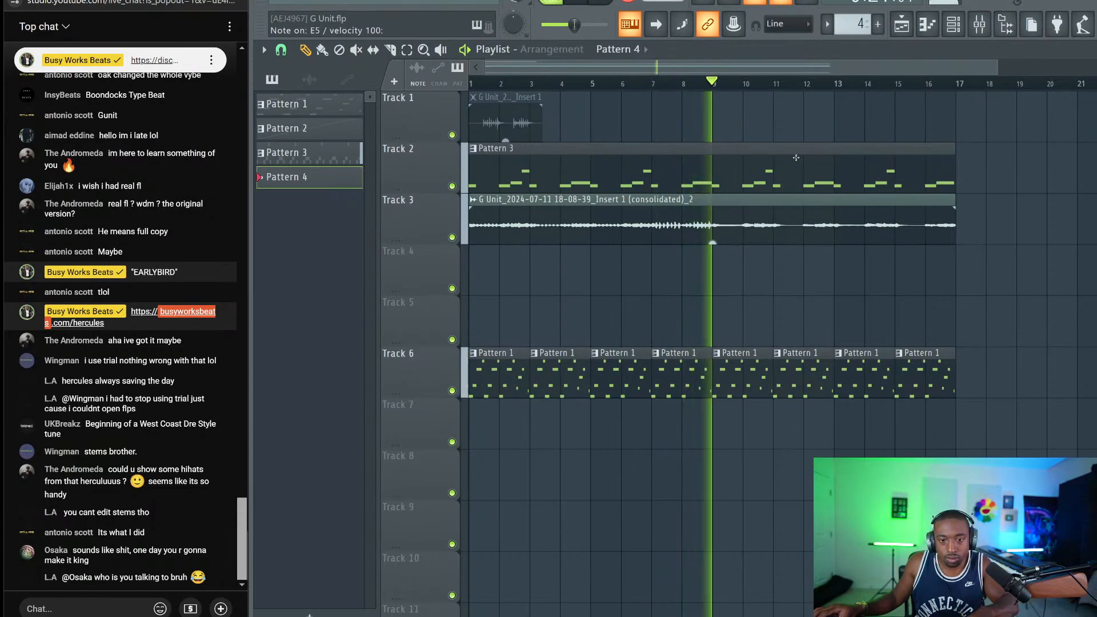
key(space)
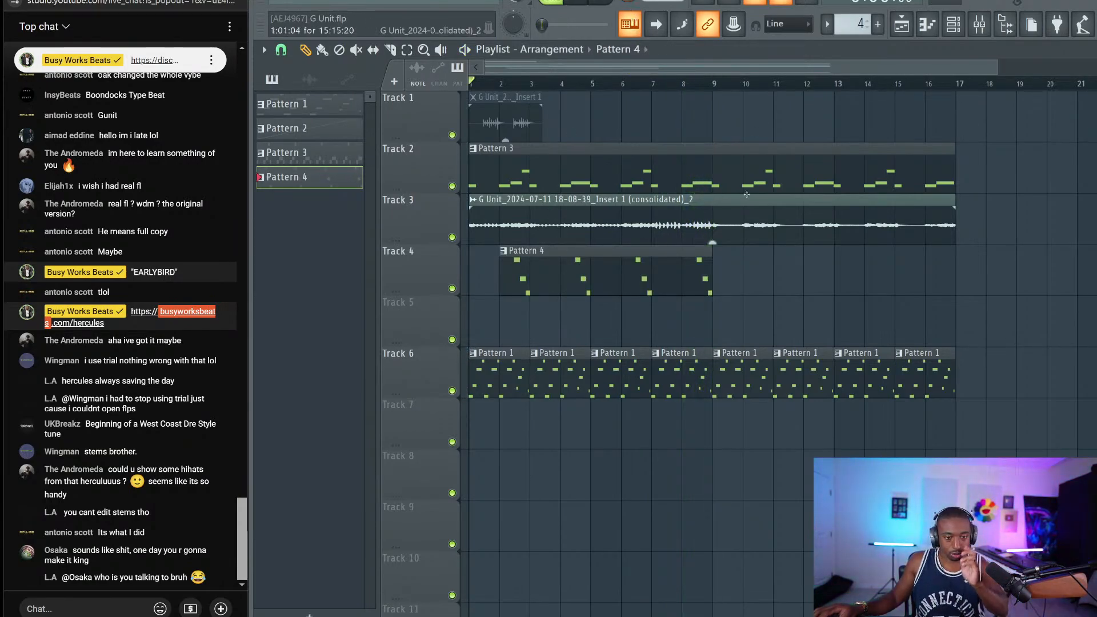
key(ctrl+s)
key(space)
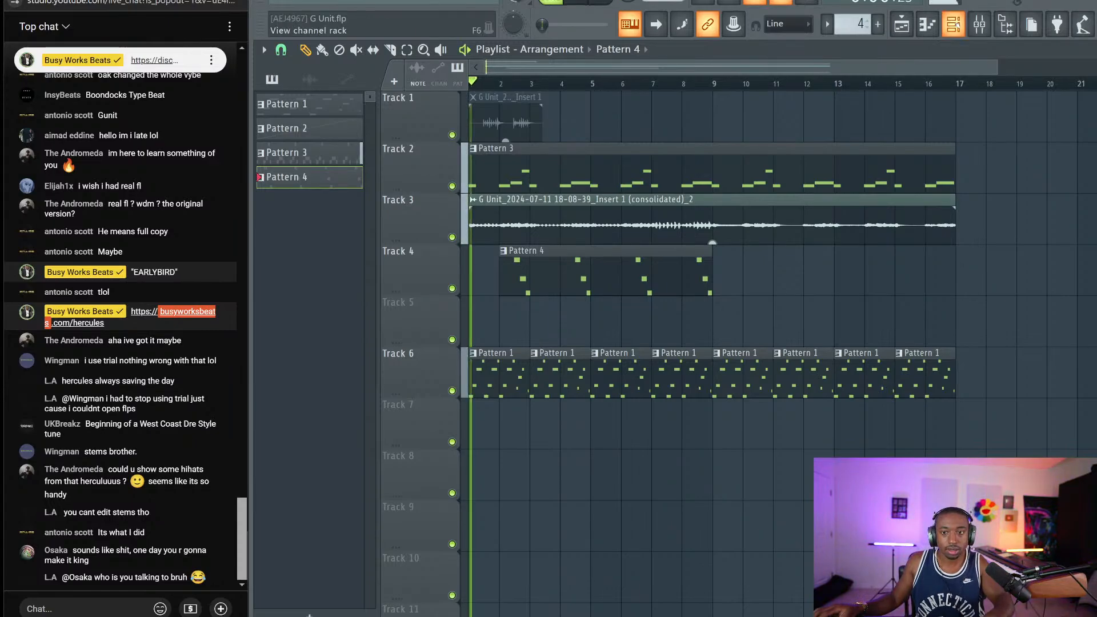
key(F6)
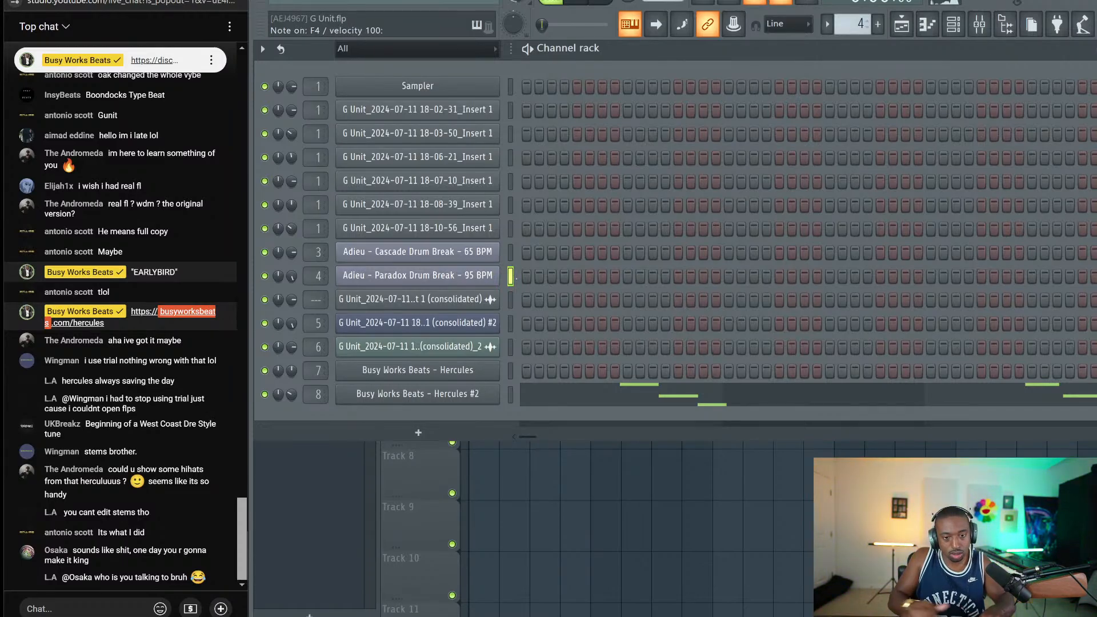
Create a new unnamed Pattern 5 and return to the arrangement
click(852, 24)
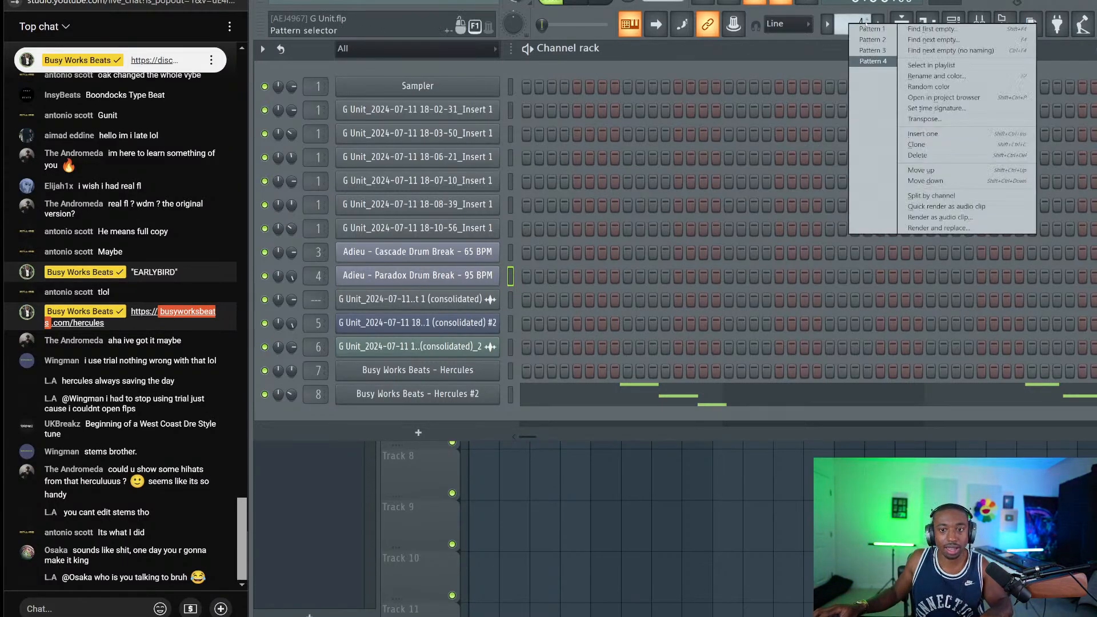
key(Escape)
click(901, 26)
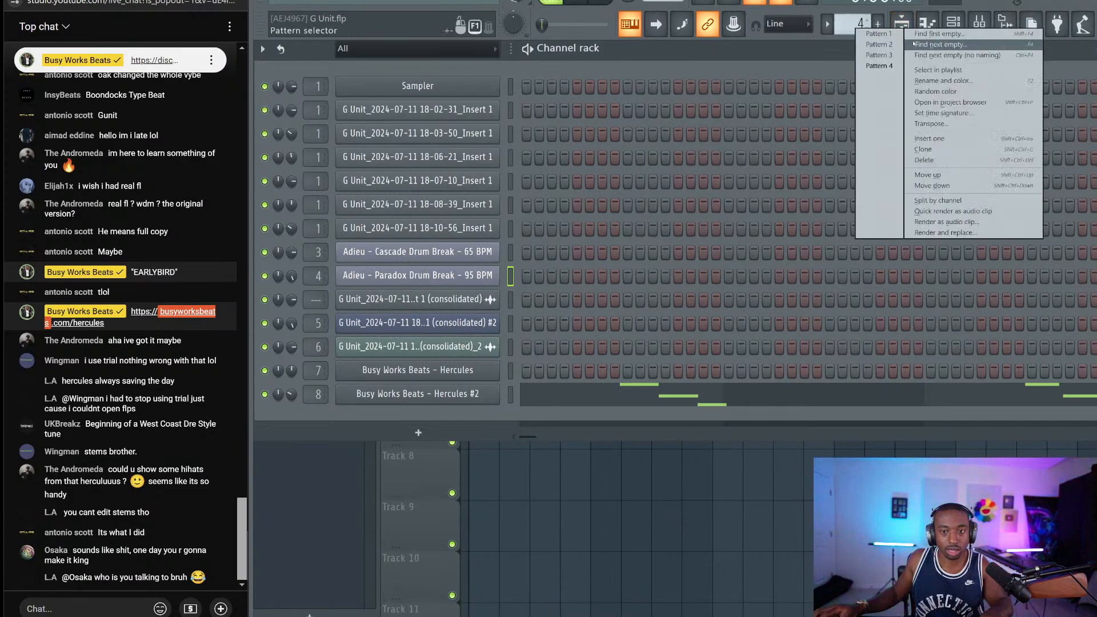
click(926, 43)
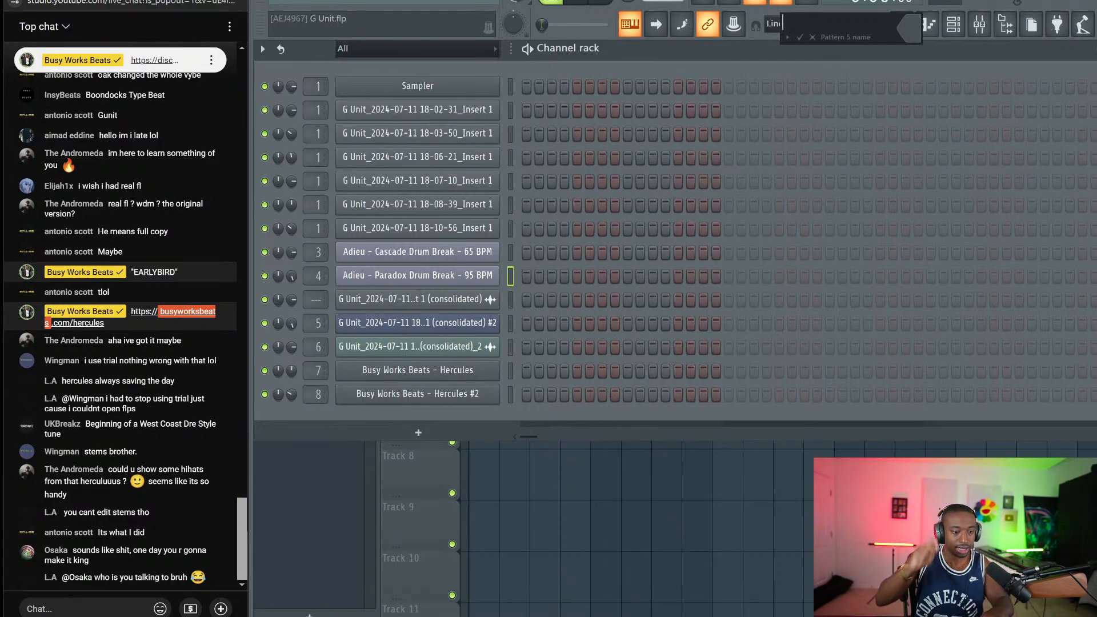
key(Return)
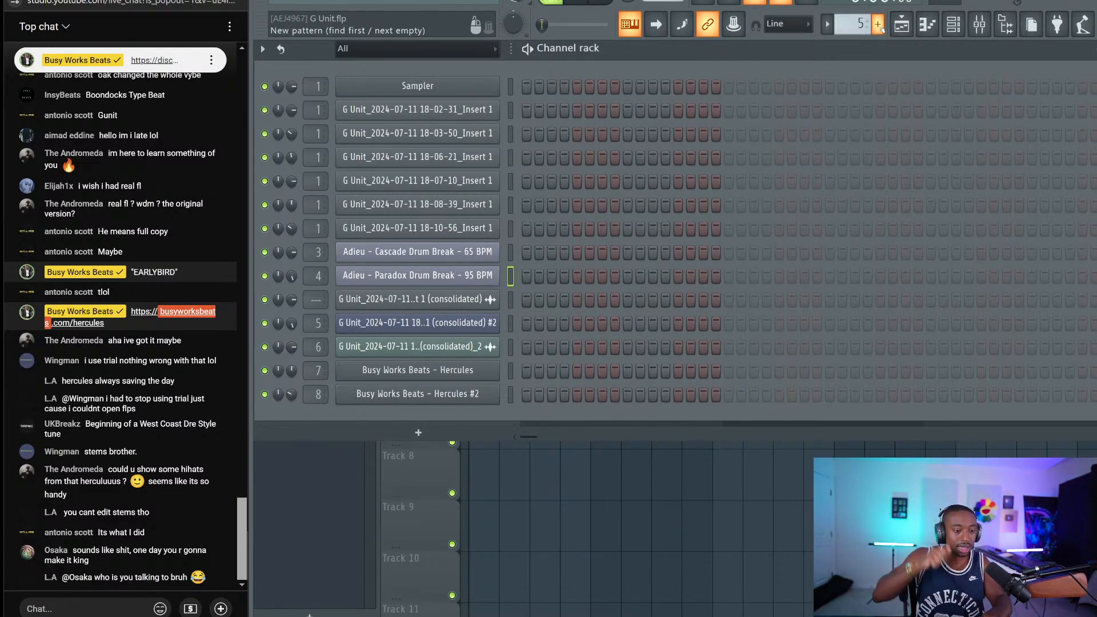
key(F6)
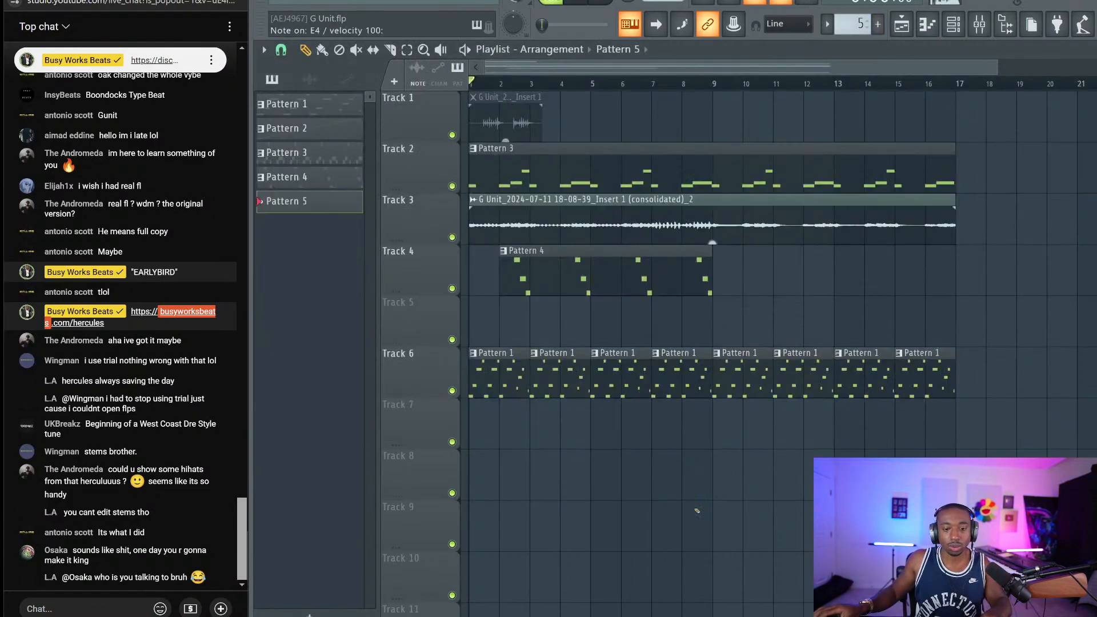
Record drum slice notes with the V and C keys into Pattern 5 on Track 5, then play it back
key(v)
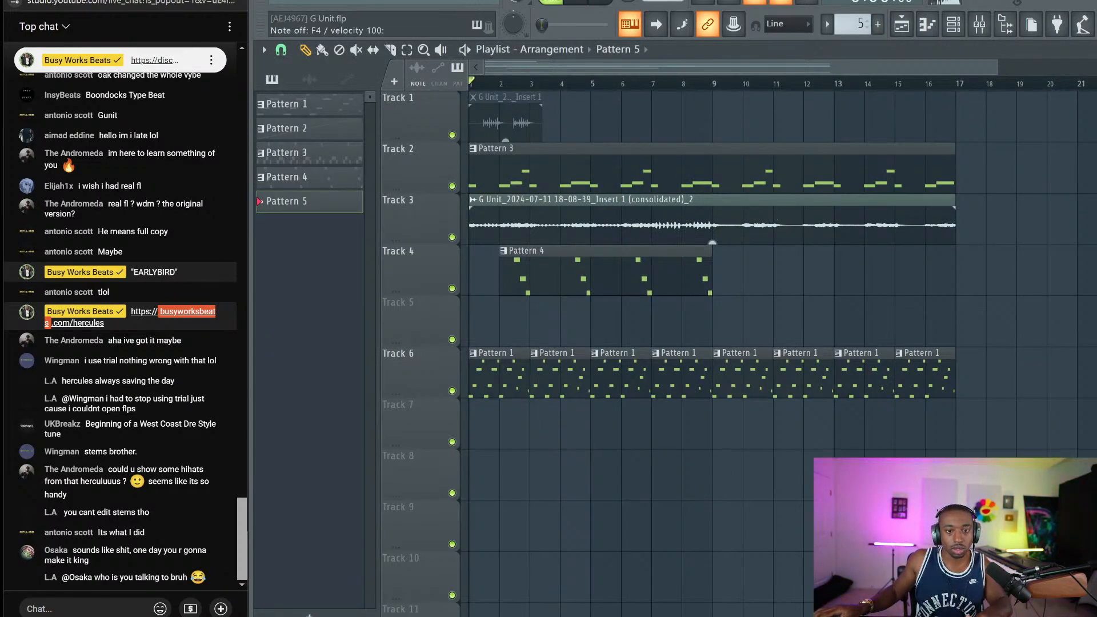
key(space)
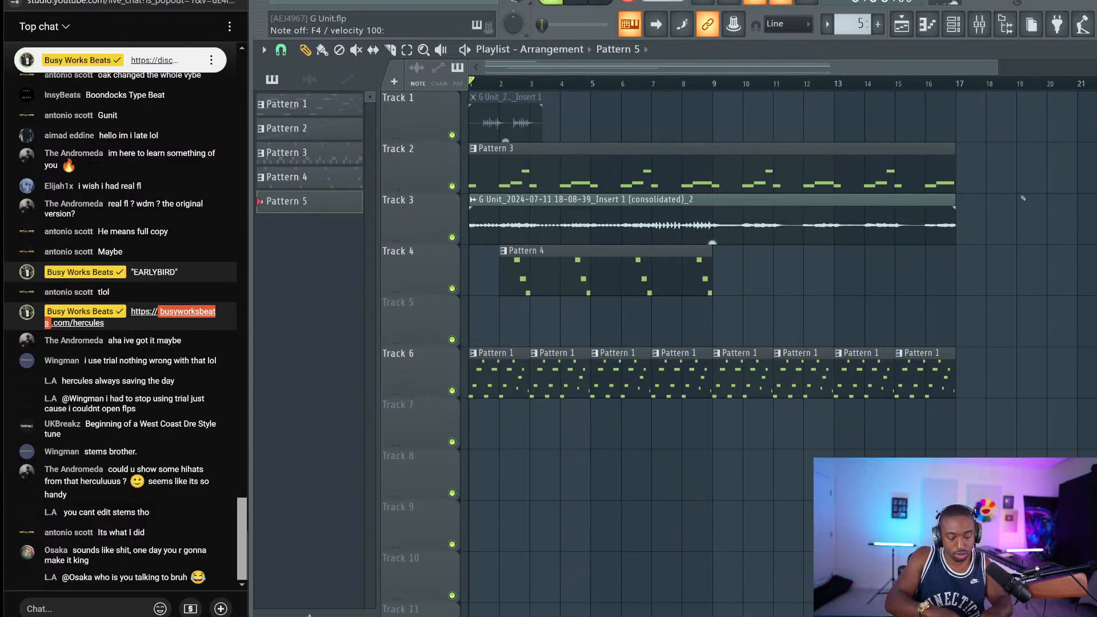
key(c)
key(space)
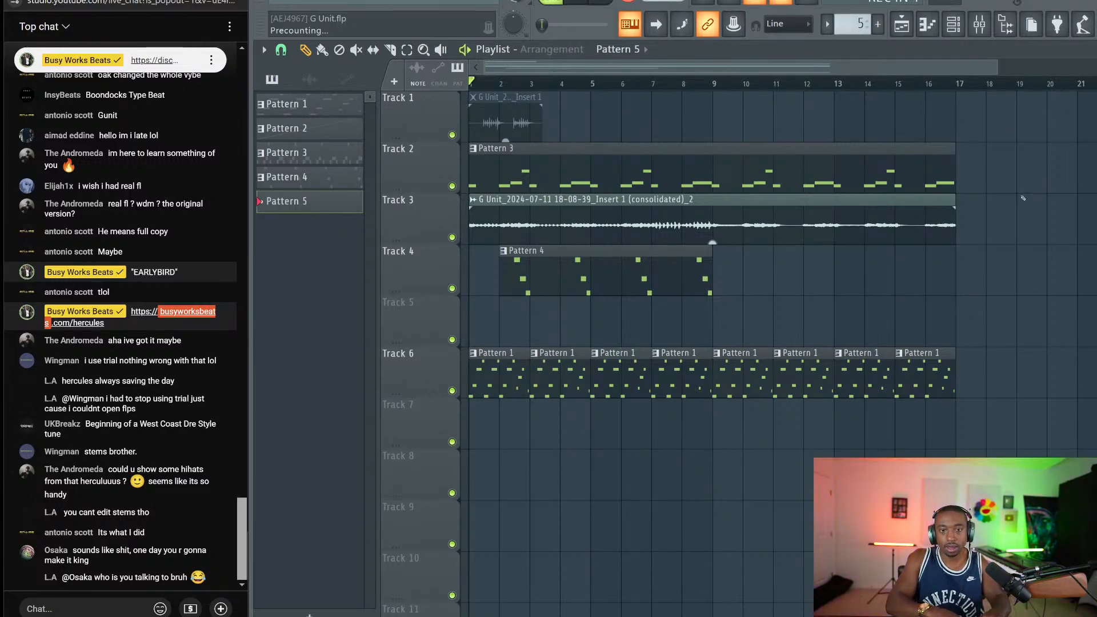
key(c)
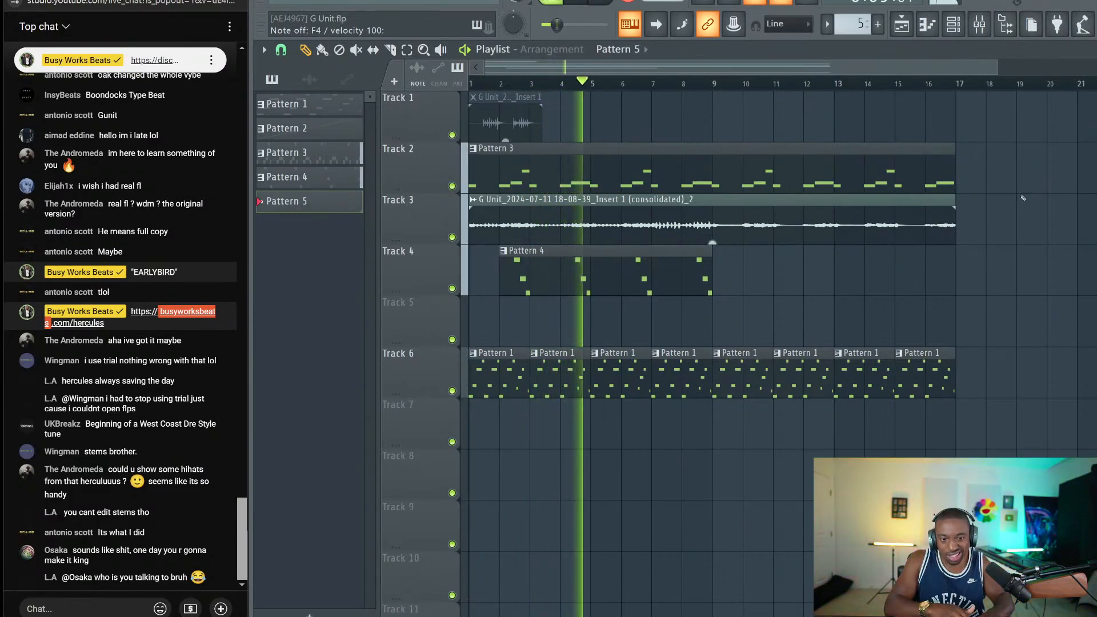
key(space)
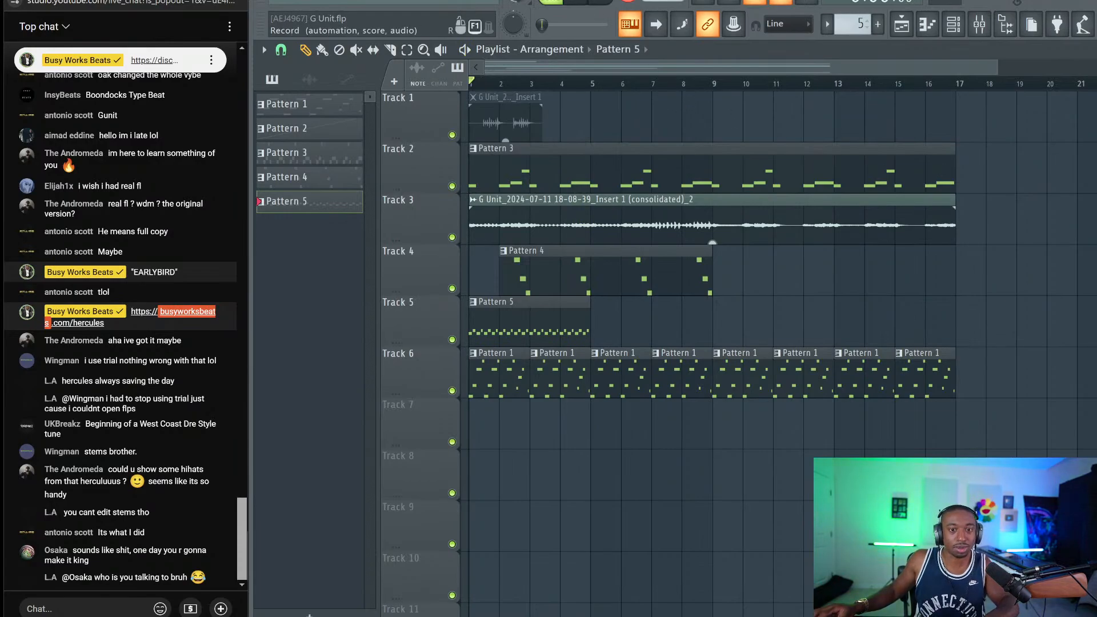
key(space)
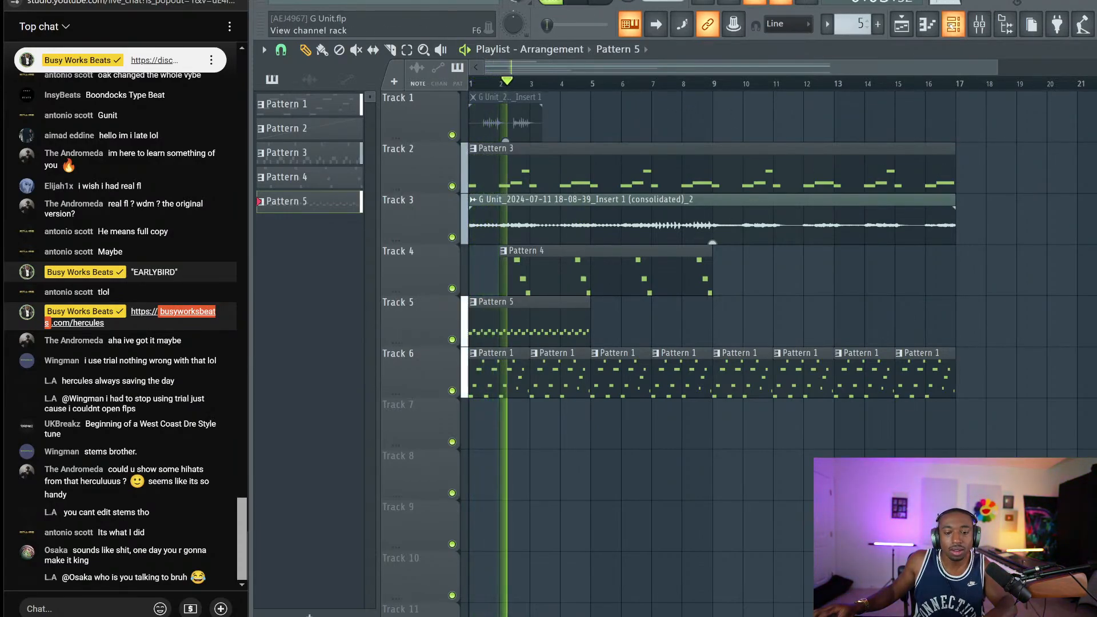
key(F6)
click(418, 272)
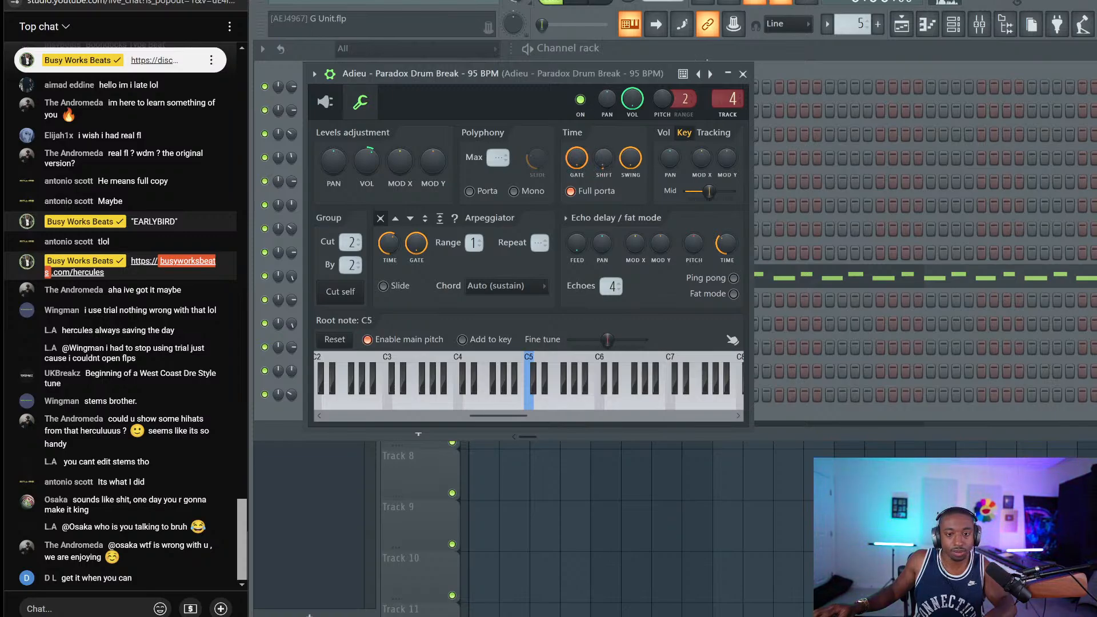
click(743, 75)
key(space)
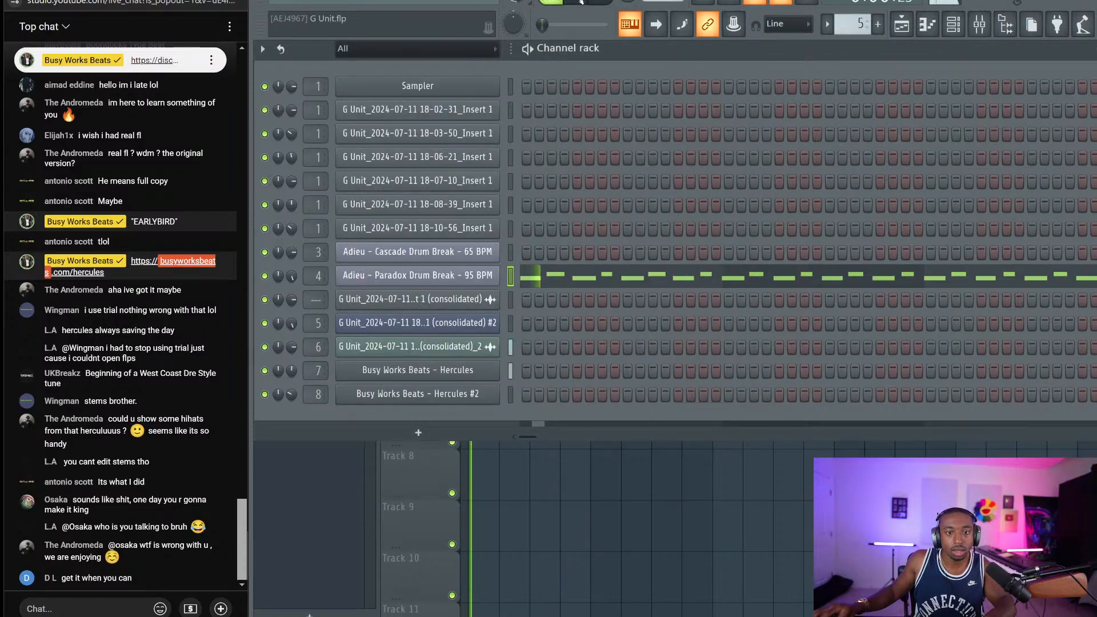
key(space)
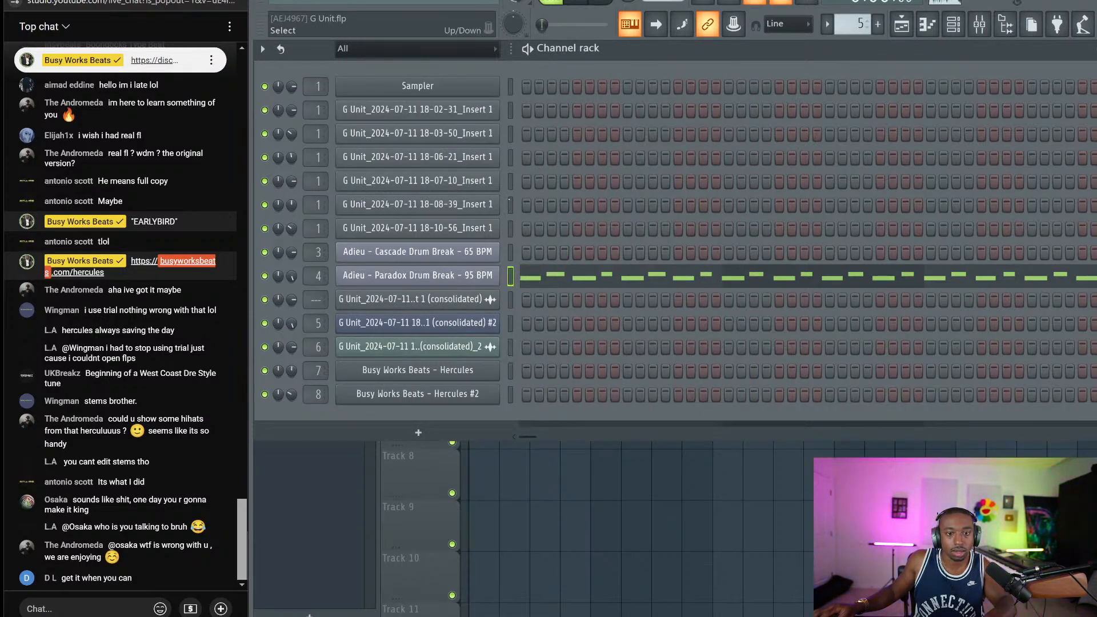
click(482, 275)
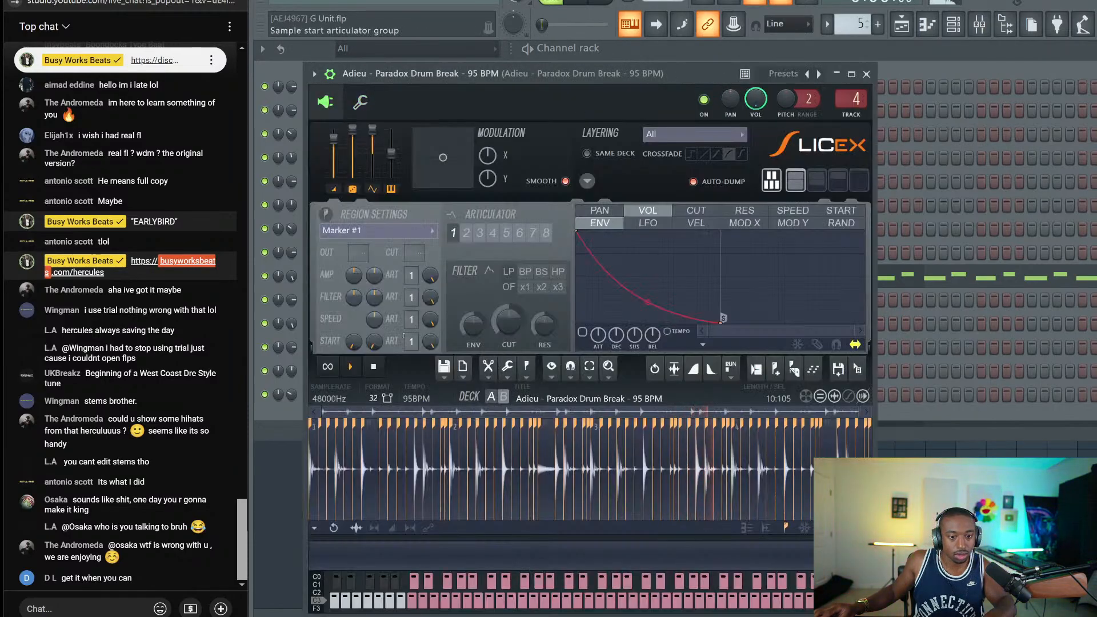
click(867, 75)
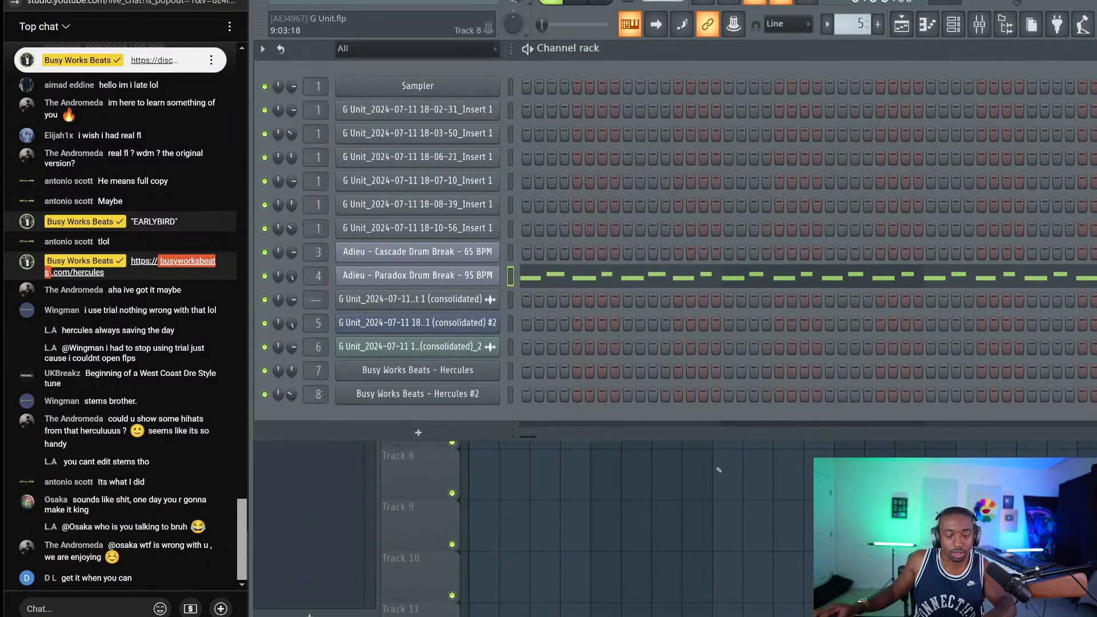
key(F5)
key(space)
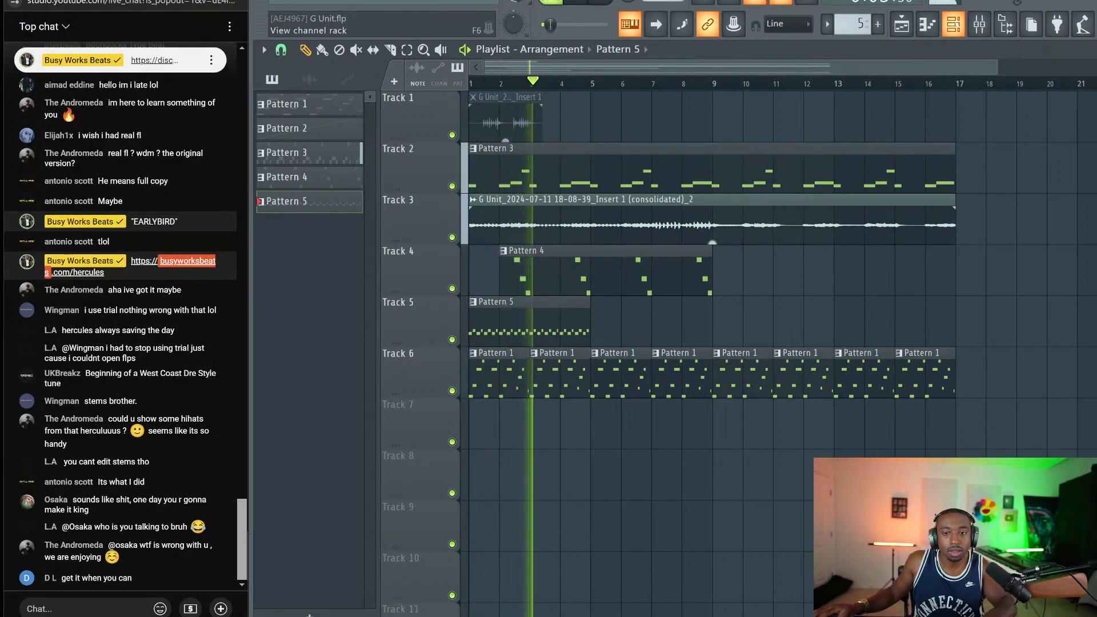
click(953, 24)
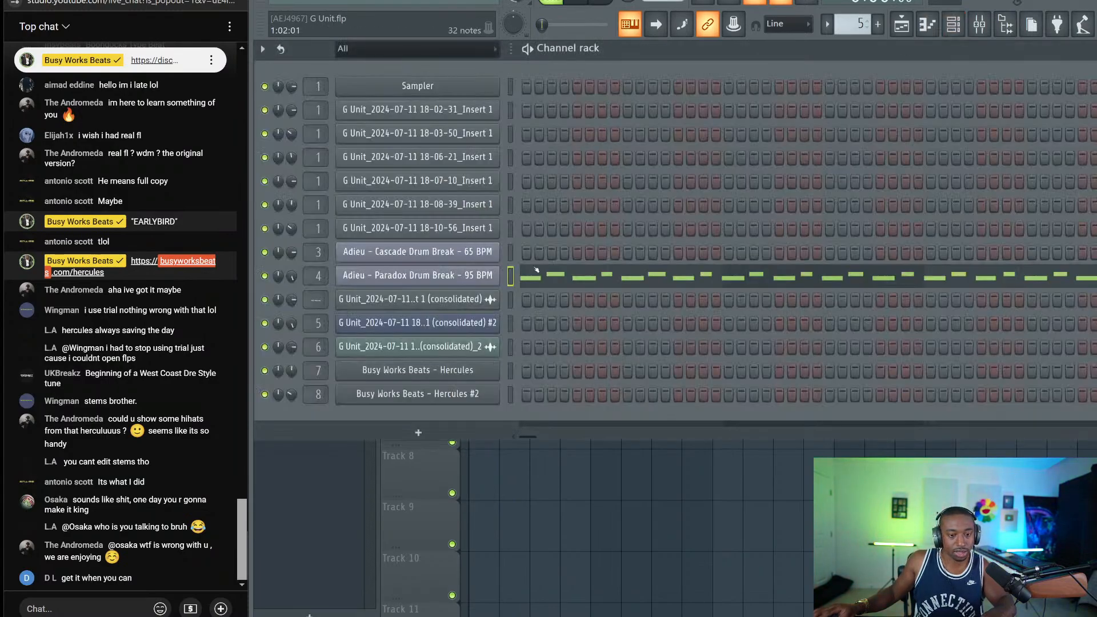
key(F6)
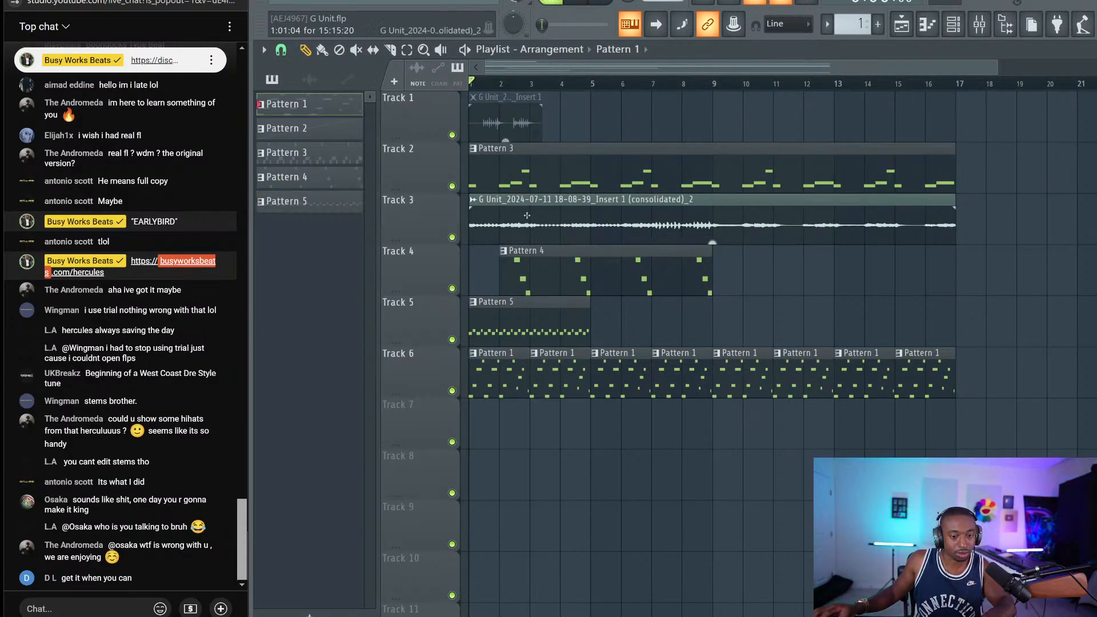
Open Pattern 1's notes and audition the Paradox Drum Break slices at markers 13, 17, 23 and 26
double_click(489, 375)
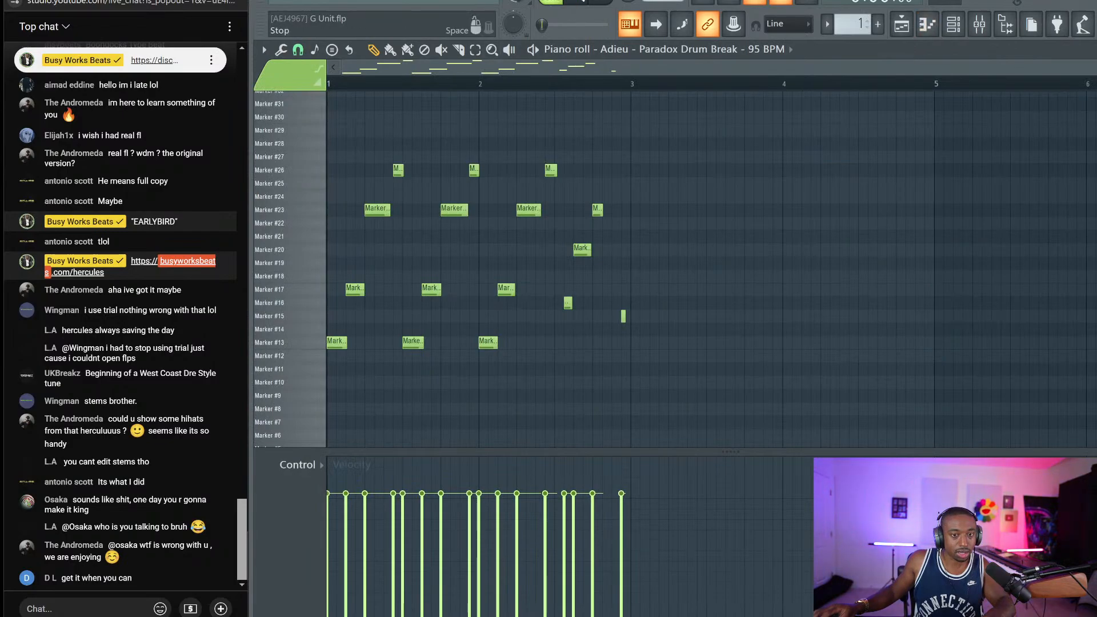
key(space)
click(311, 345)
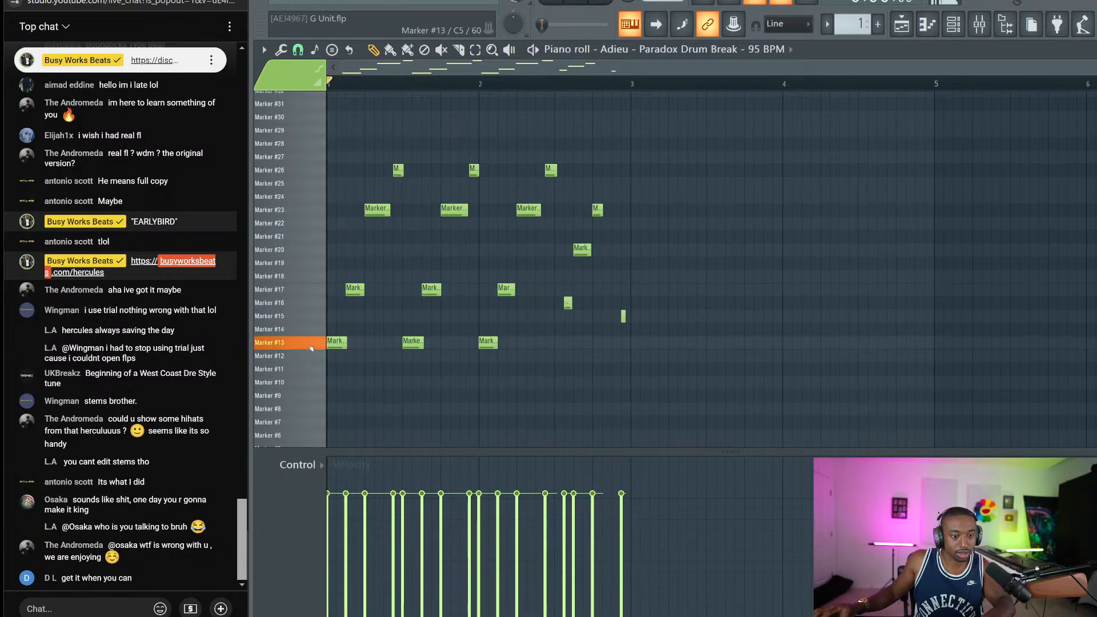
click(310, 347)
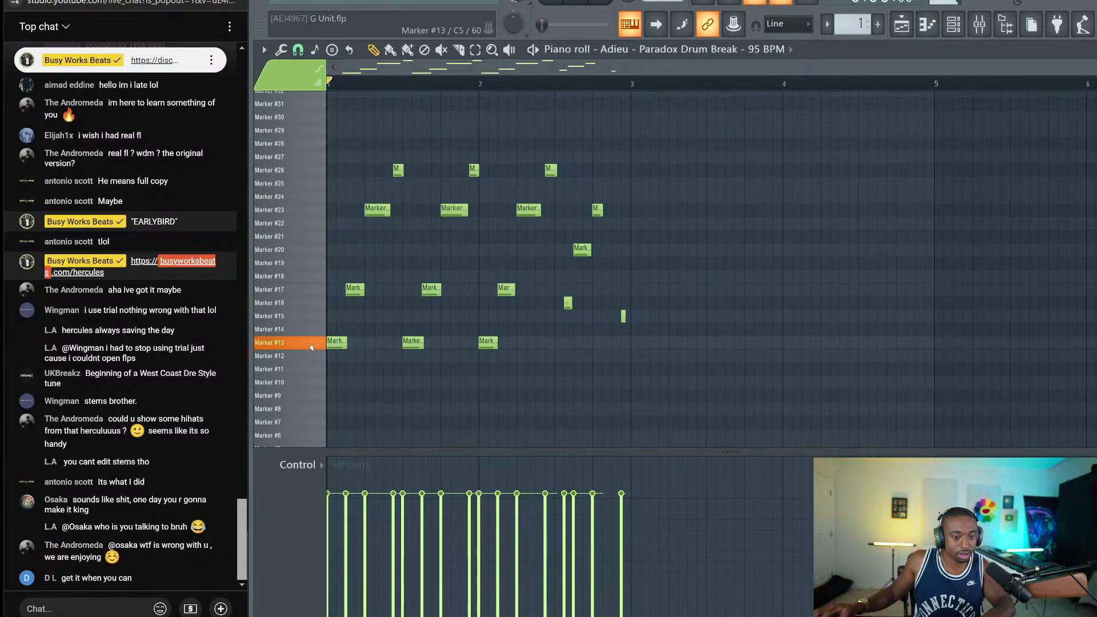
click(306, 289)
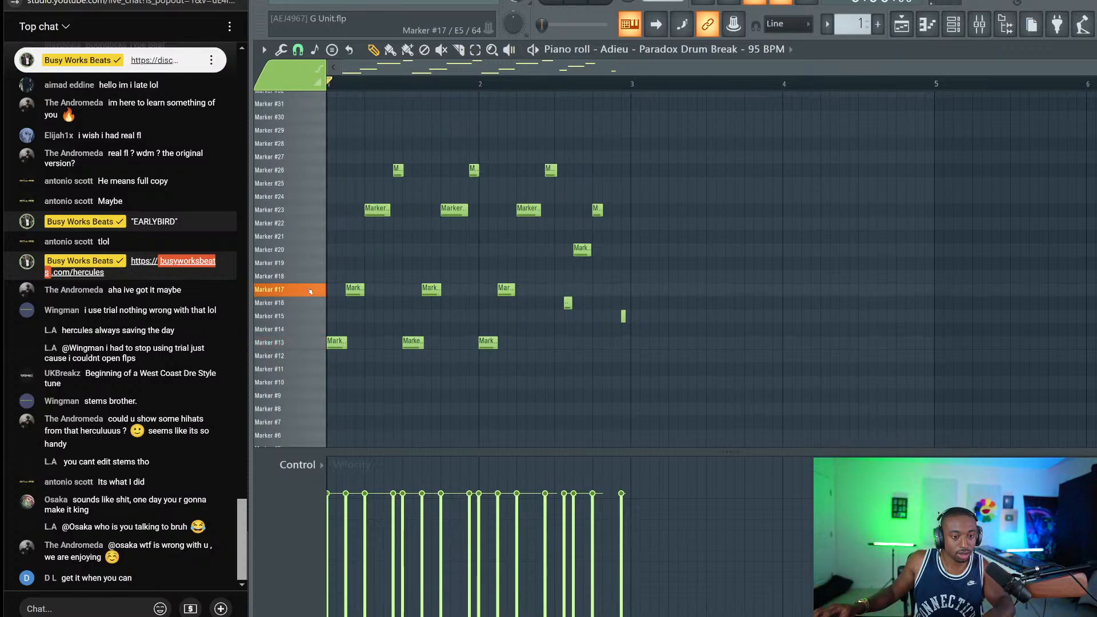
click(300, 211)
click(305, 172)
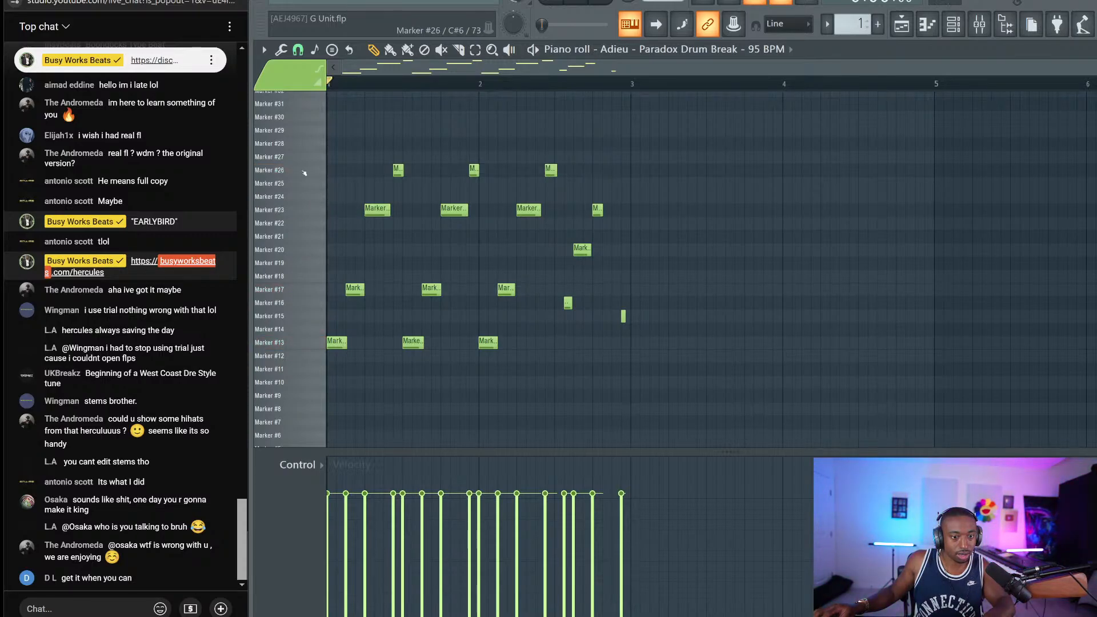
click(953, 24)
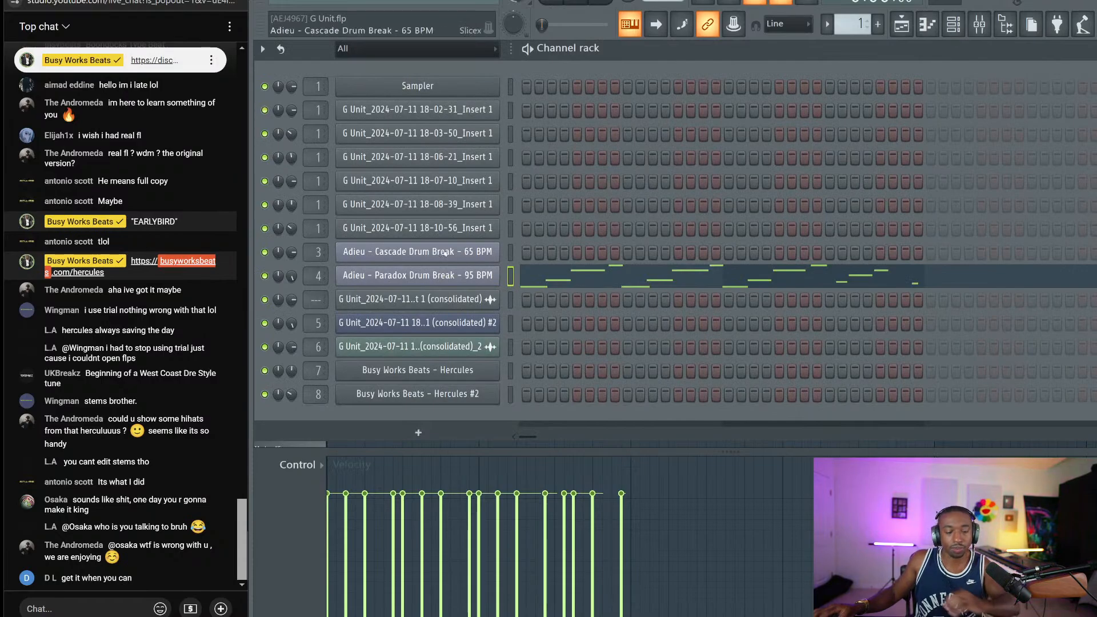
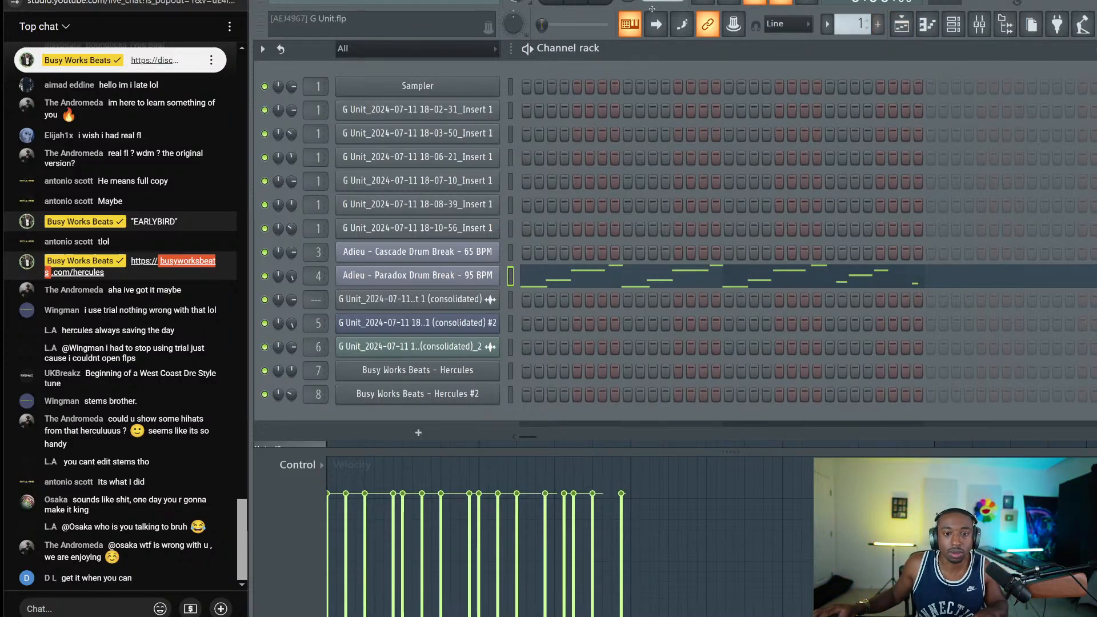
Clone the Paradox Drum Break channel and cut-paste the original's notes into the #2 copy
right_click(464, 275)
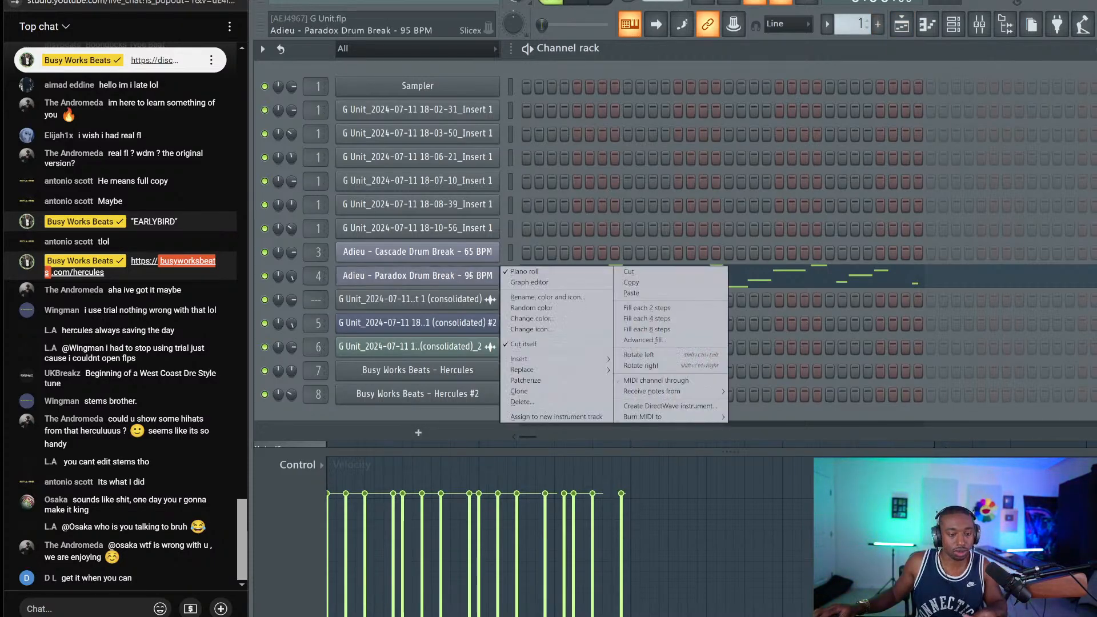
click(529, 296)
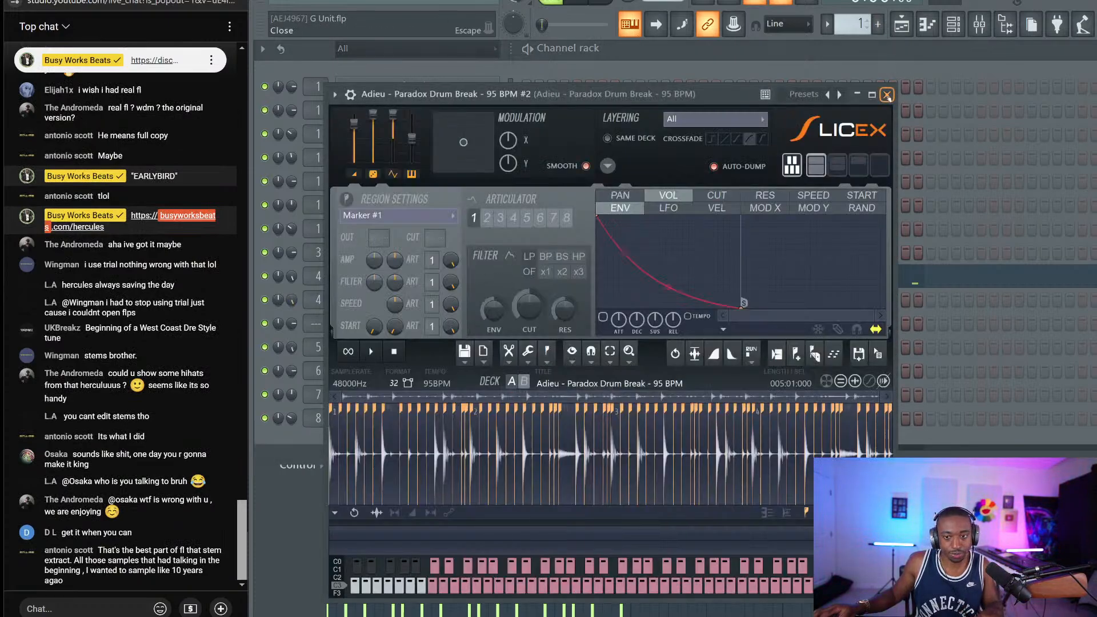
click(887, 95)
click(510, 279)
key(ctrl+x)
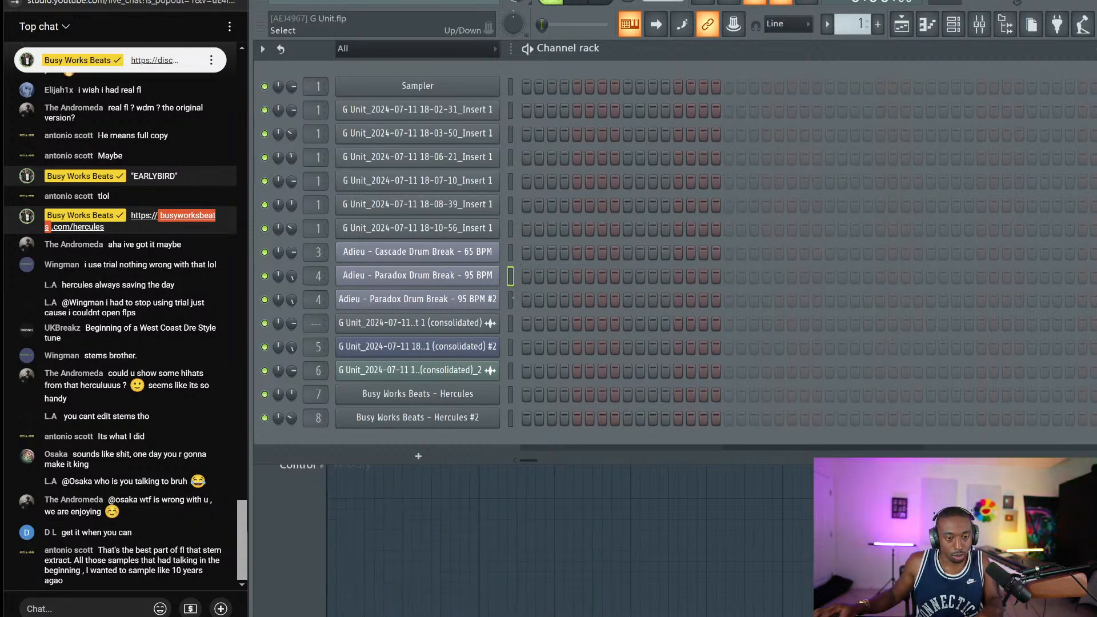
key(ctrl+v)
Point the #2 Slicex articulator at filter cutoff with single filter mode
click(417, 299)
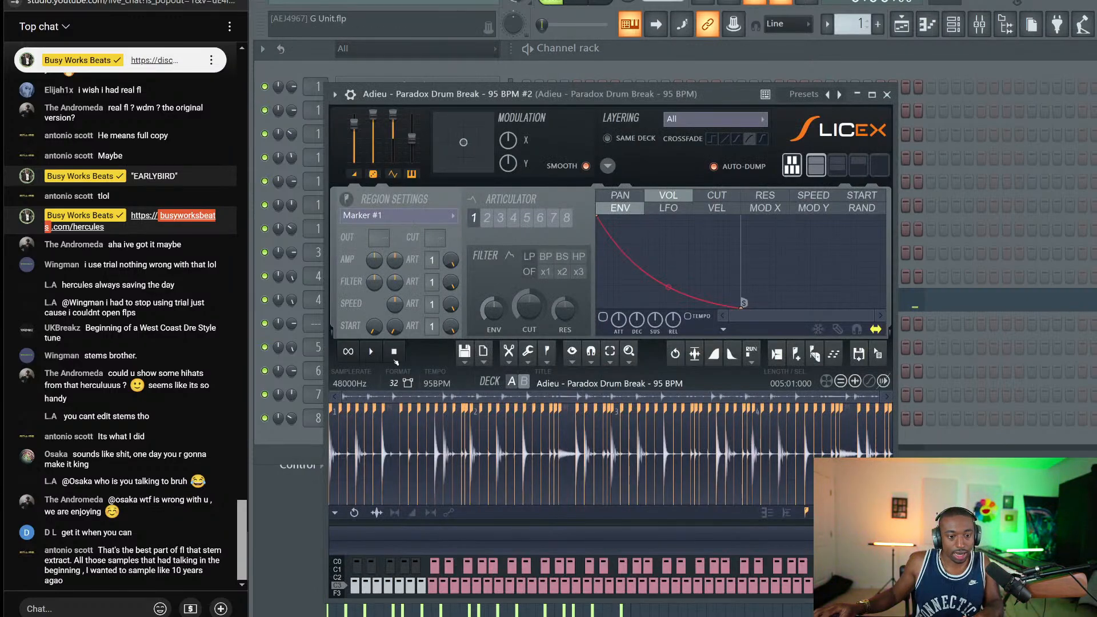
click(430, 284)
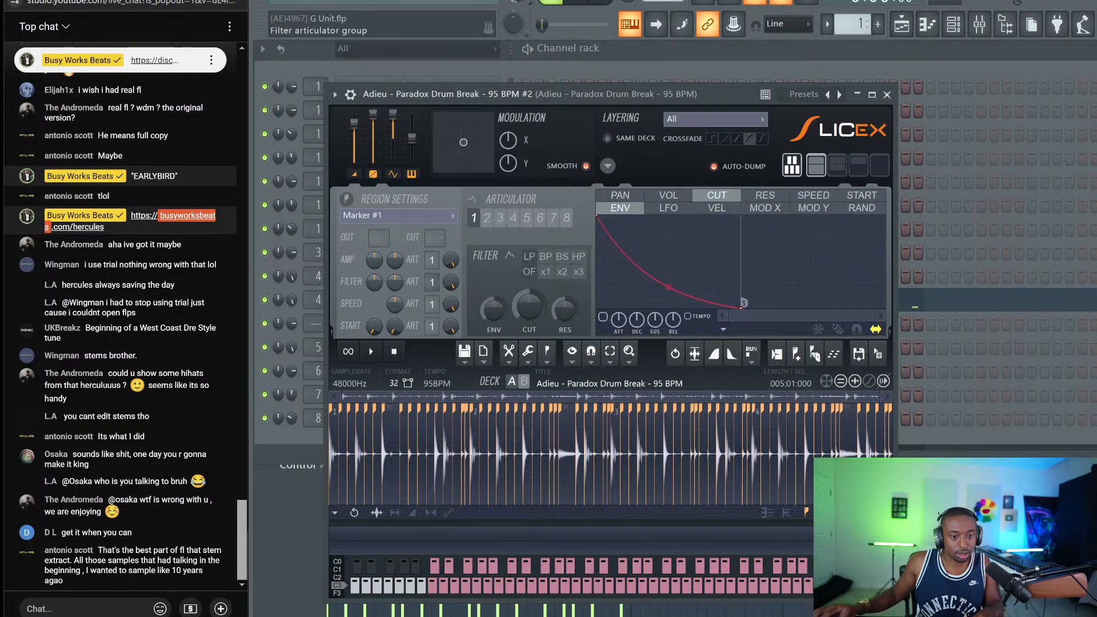
click(546, 275)
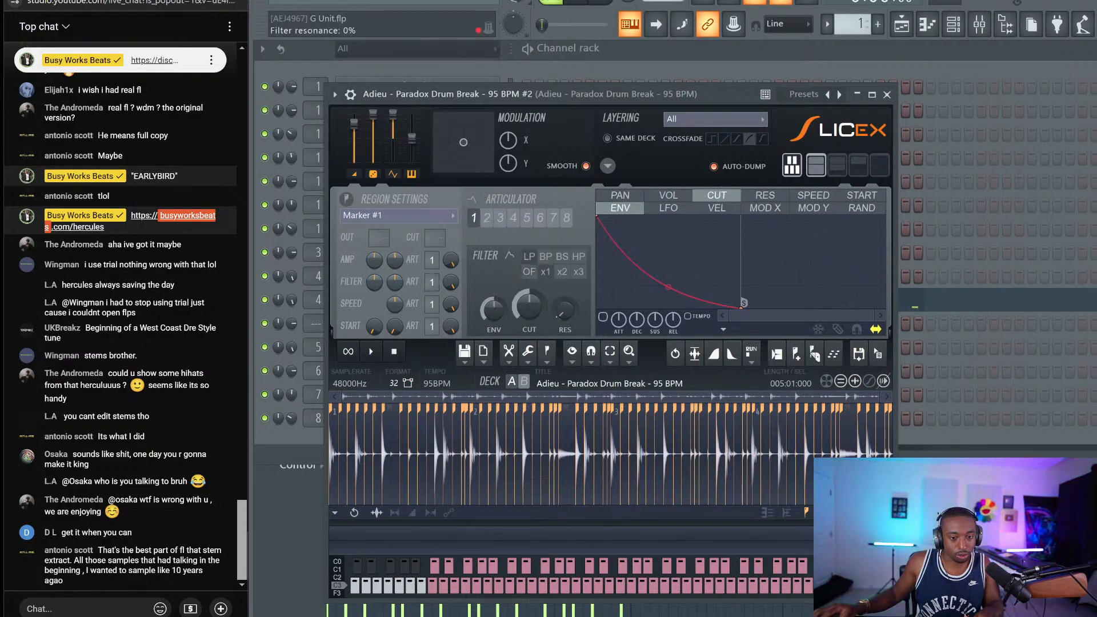
key(space)
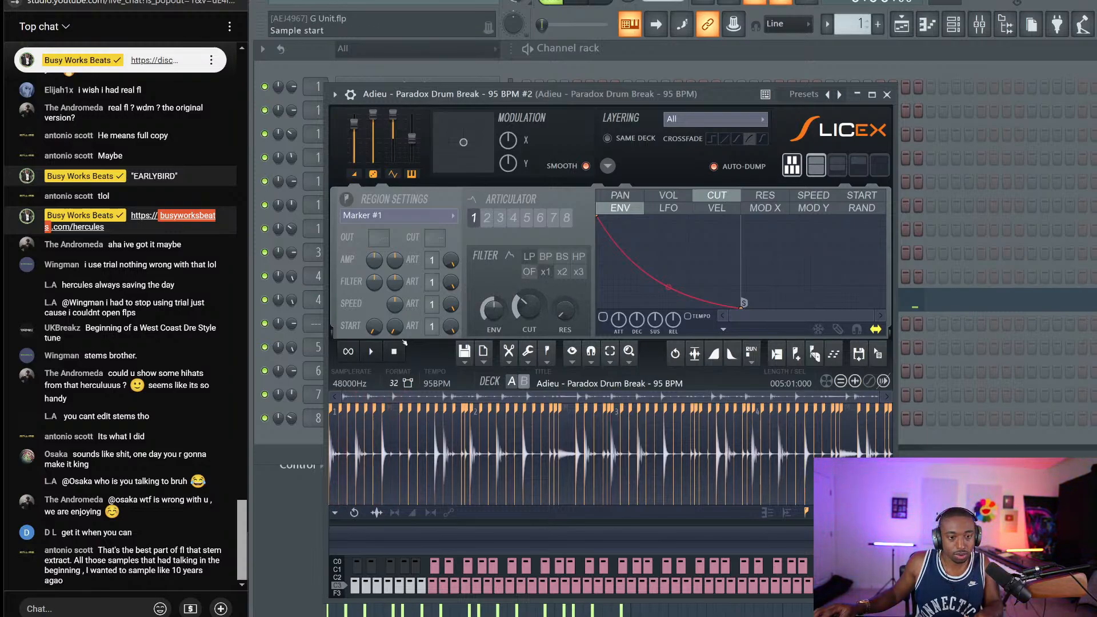
key(Escape)
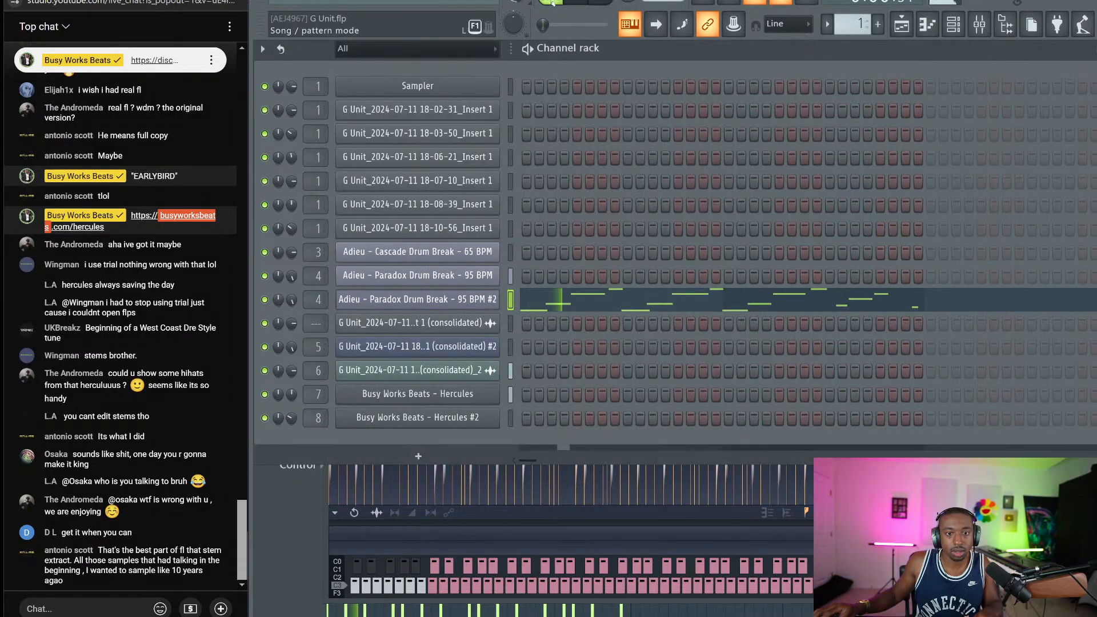
Apply Declick out to the whole Paradox Drum Break #2 sample in Slicex
click(446, 299)
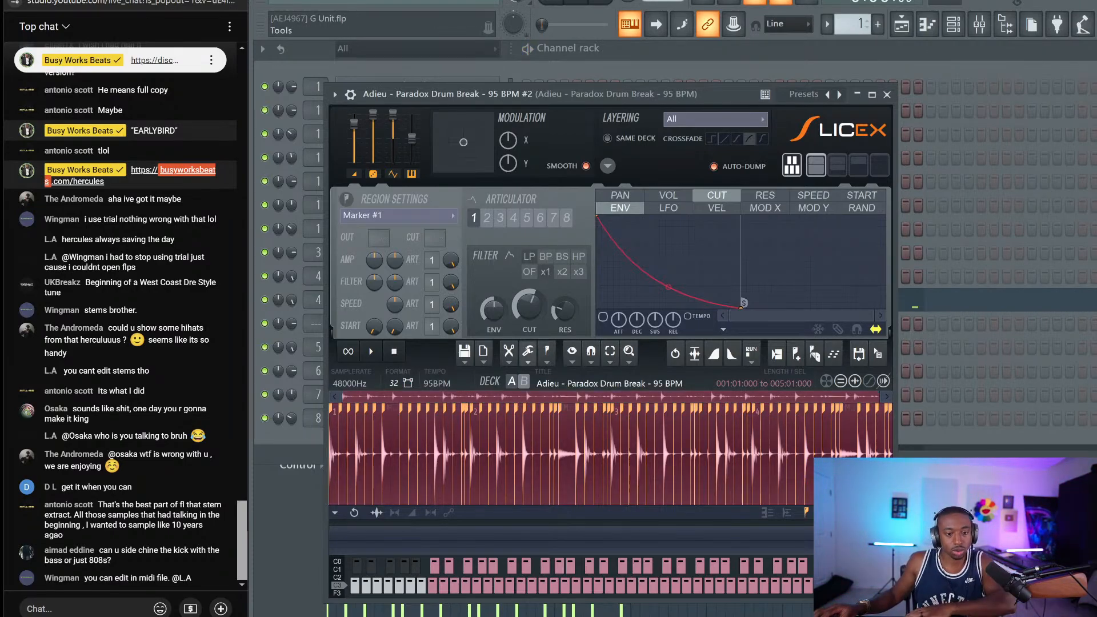
click(527, 352)
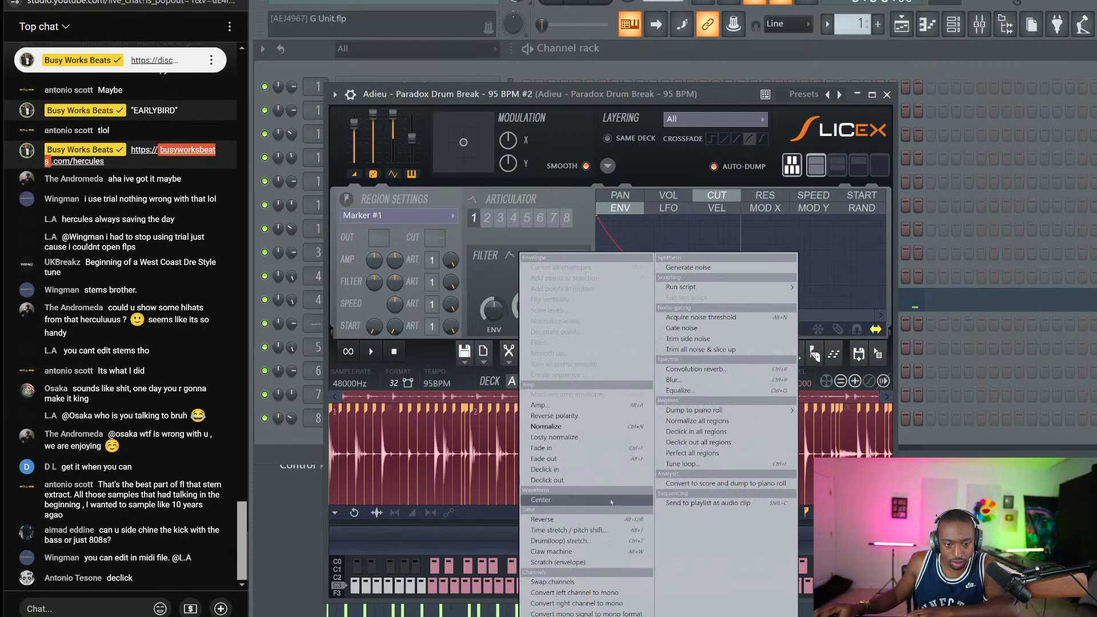
click(582, 480)
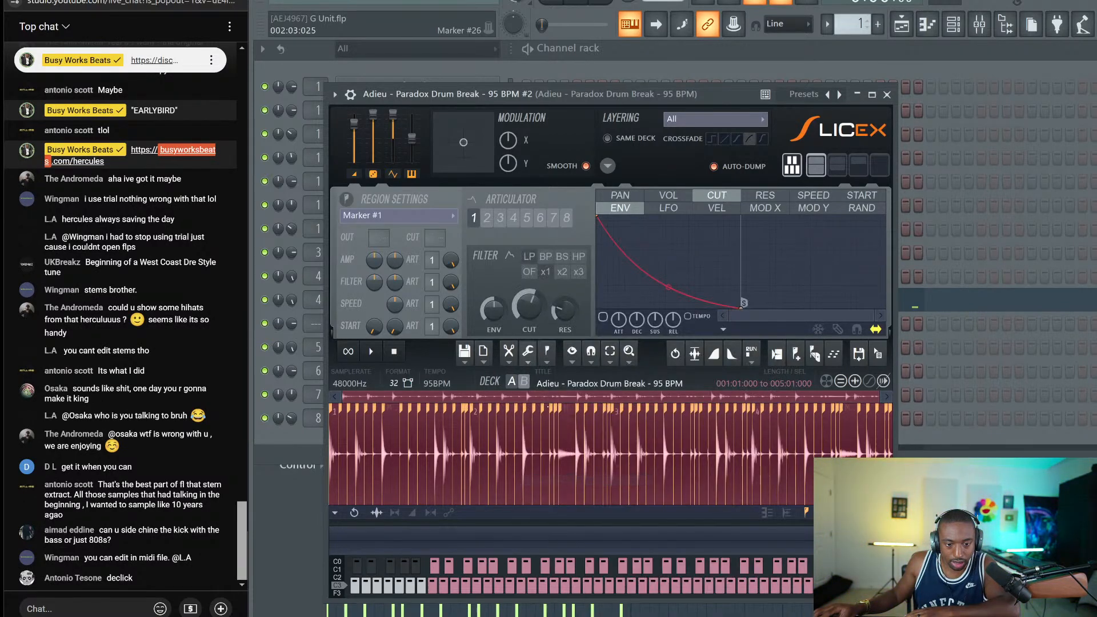
click(533, 360)
click(572, 471)
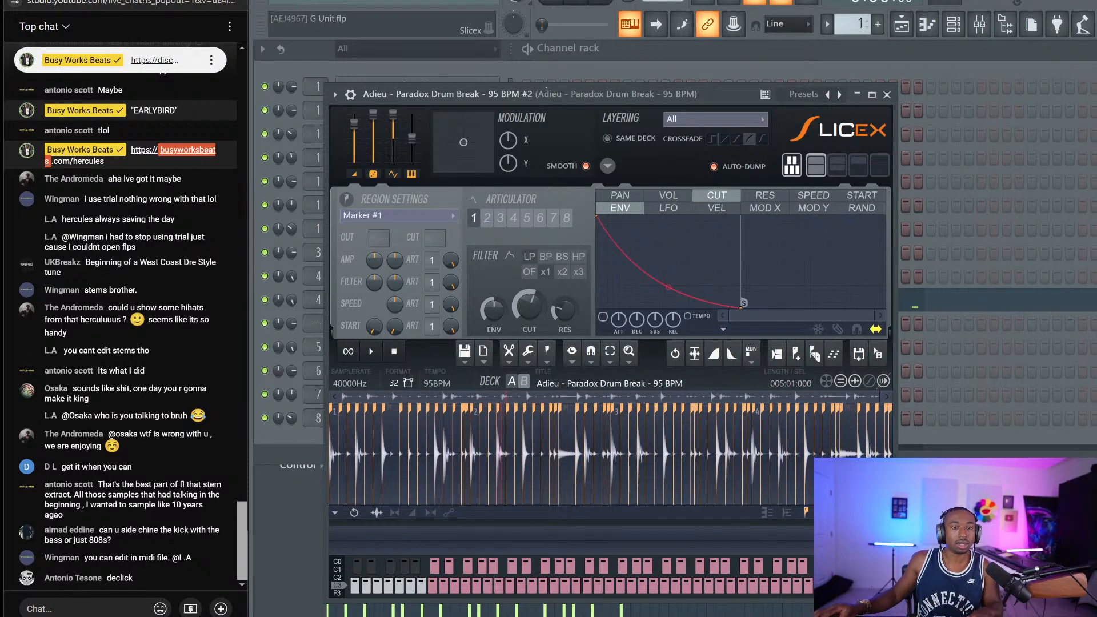
click(549, 84)
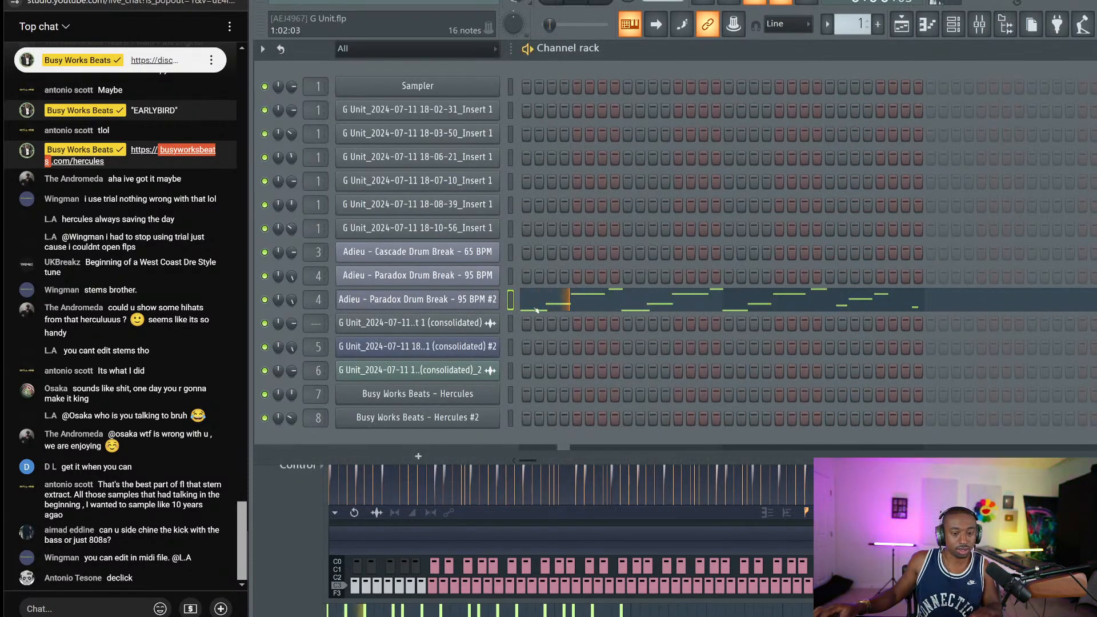
Check the #2 channel's marker notes in the piano roll, then reopen its Slicex editor
click(475, 298)
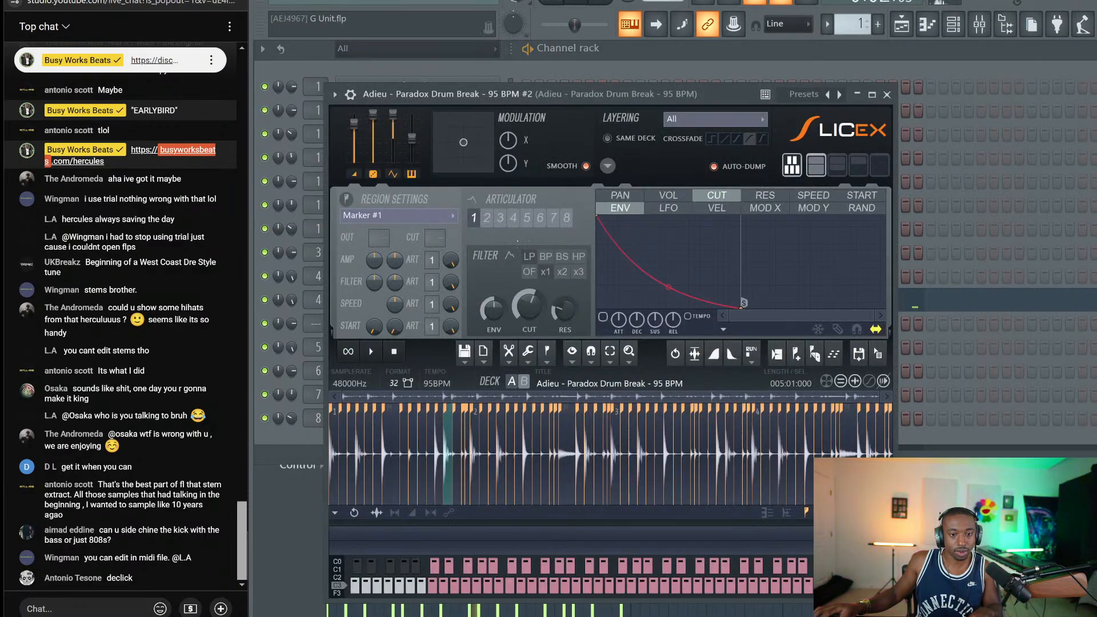
key(Escape)
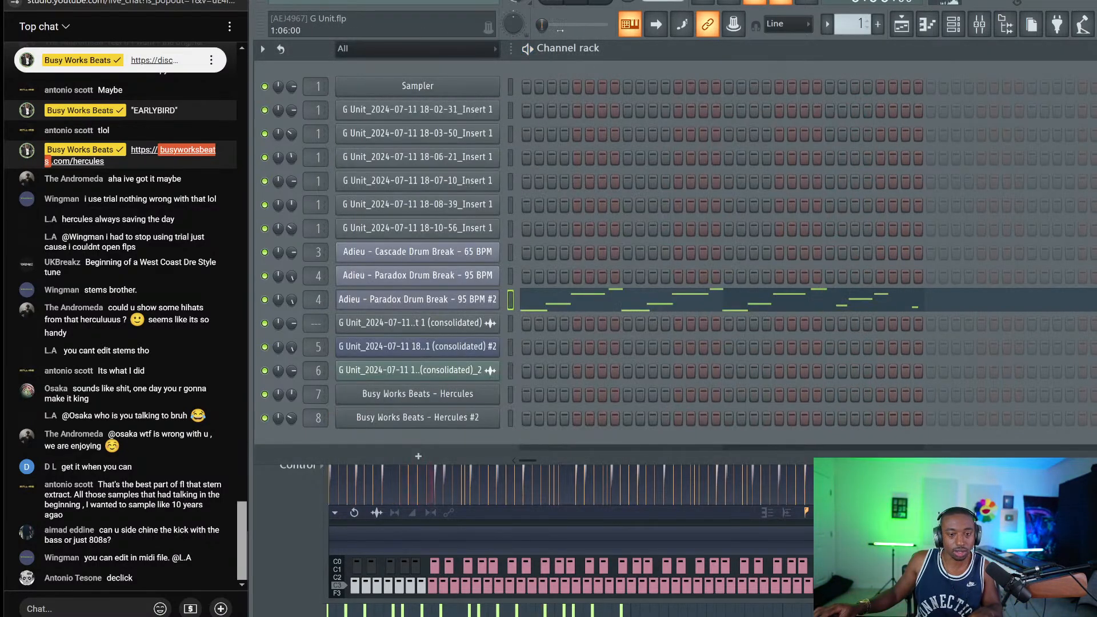
click(475, 299)
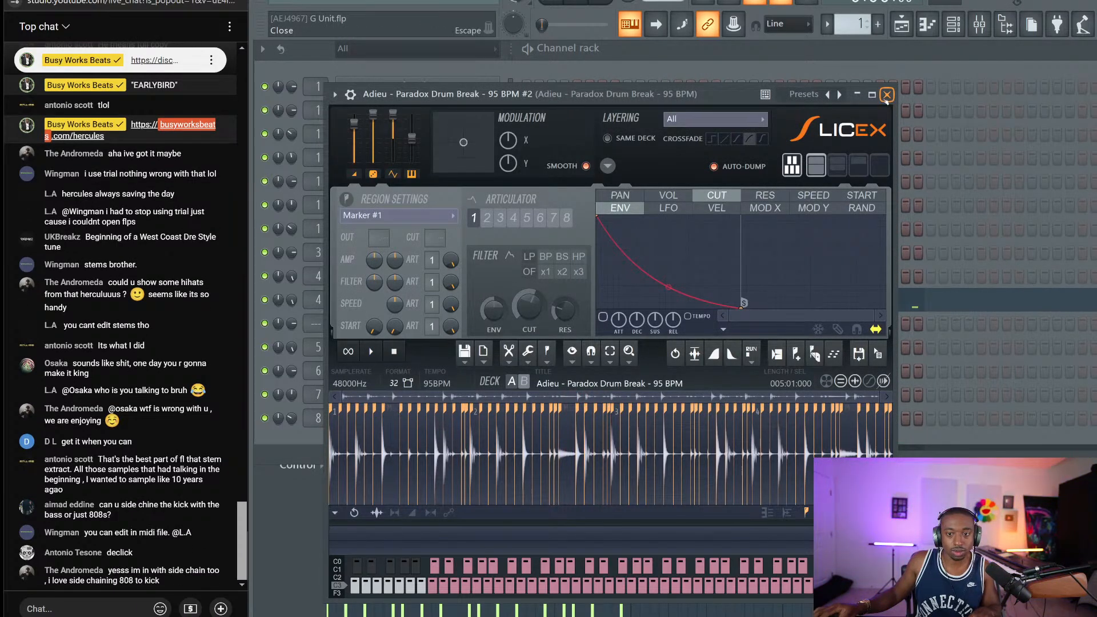
click(887, 94)
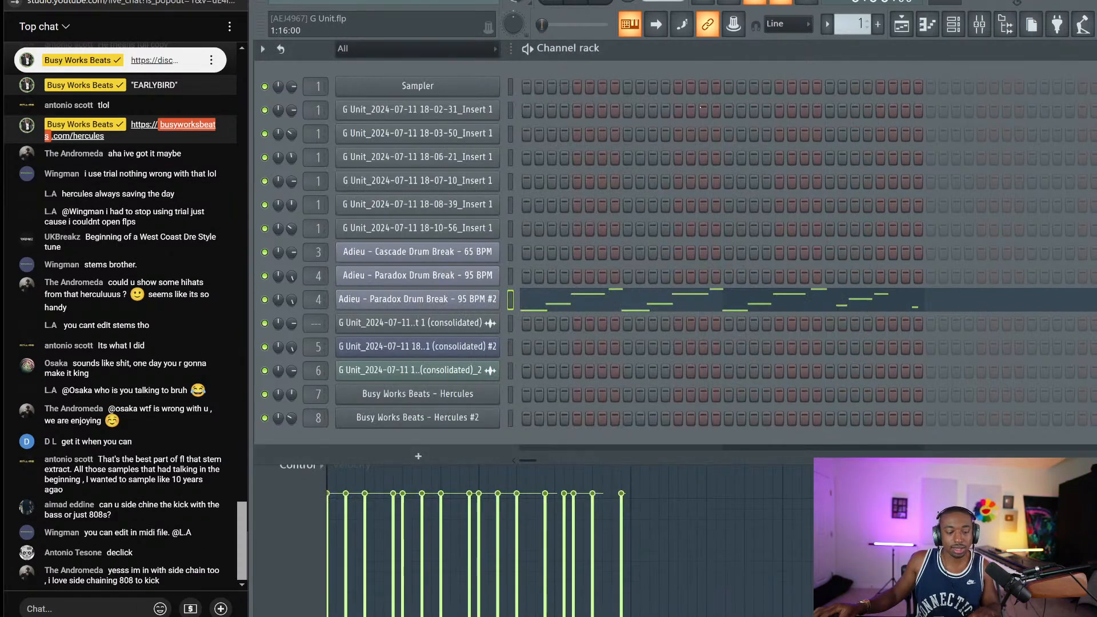
click(556, 310)
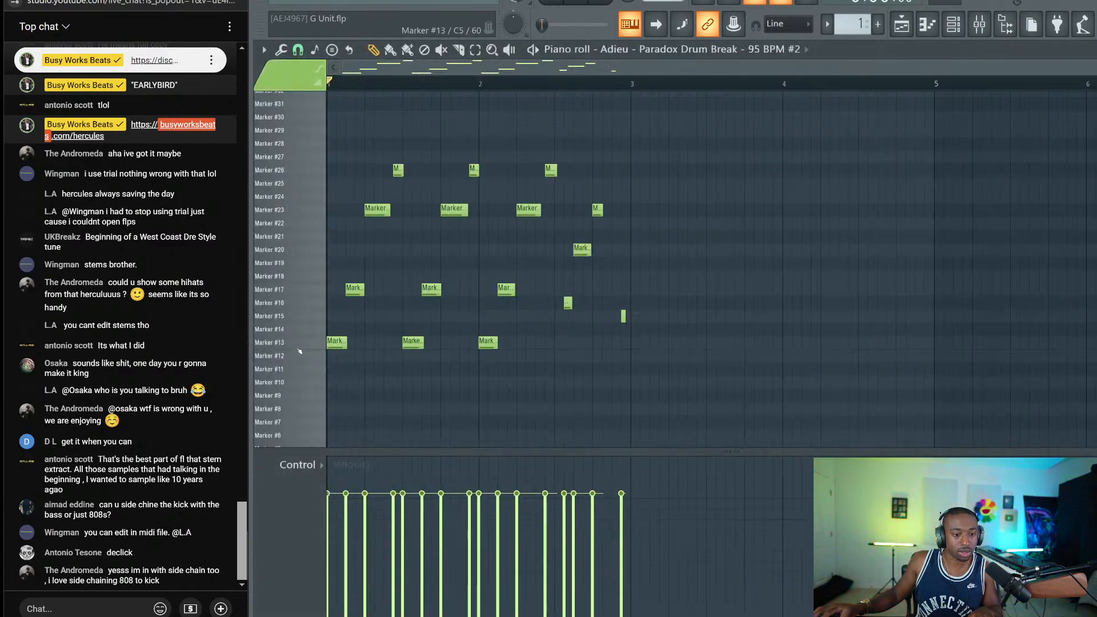
click(954, 25)
click(515, 300)
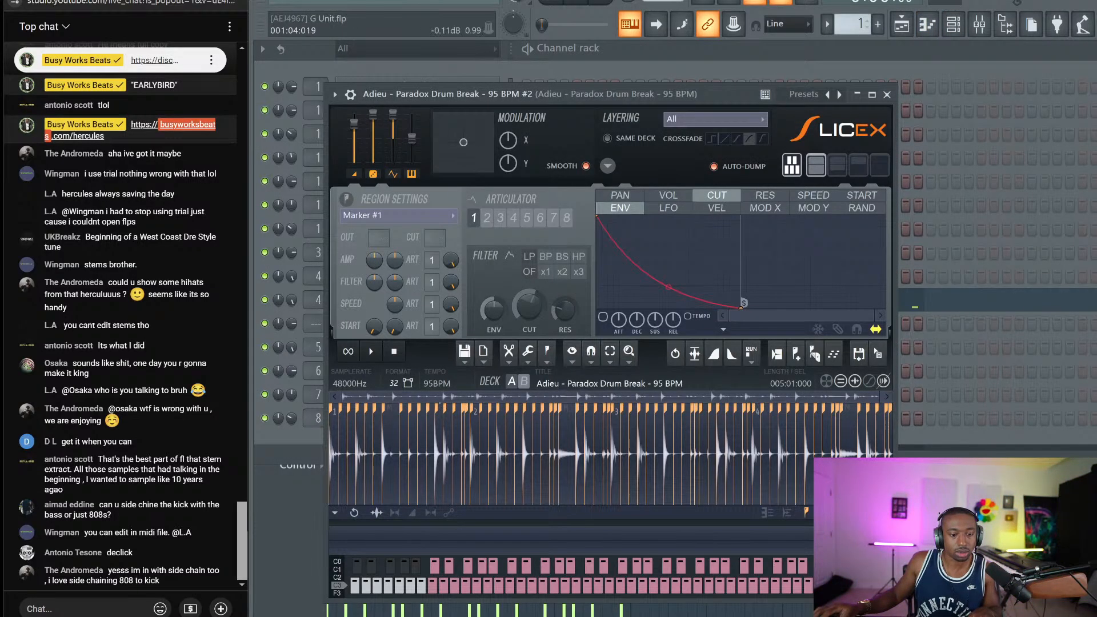
Apply Declick in and Declick out to the Marker #13 and Marker #17 slices
scroll(526, 439, up, 5)
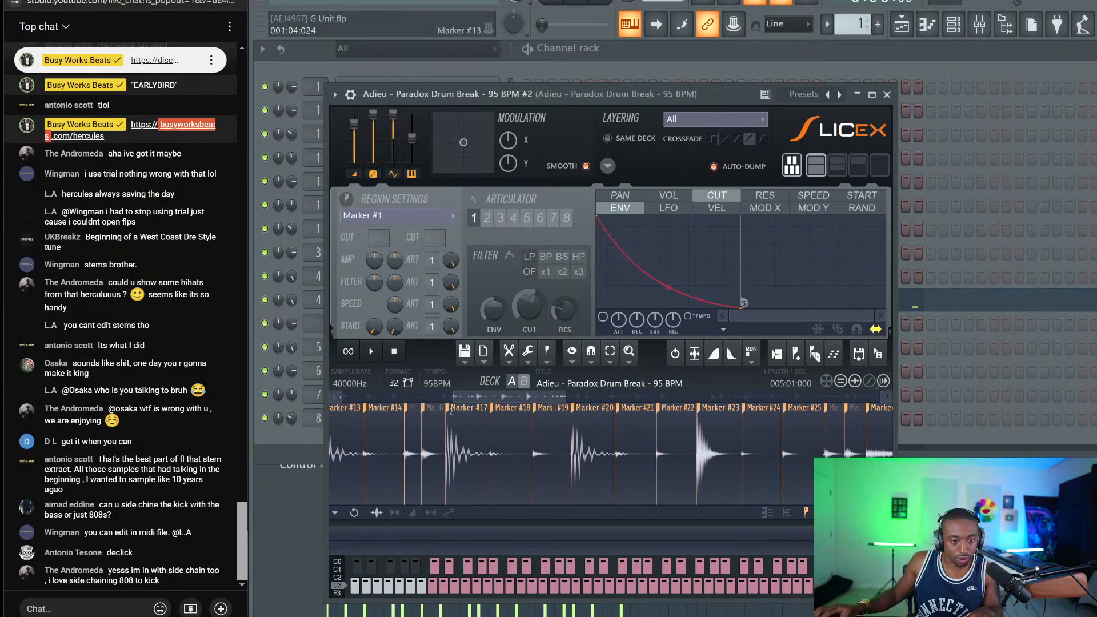
scroll(611, 456, left, 2)
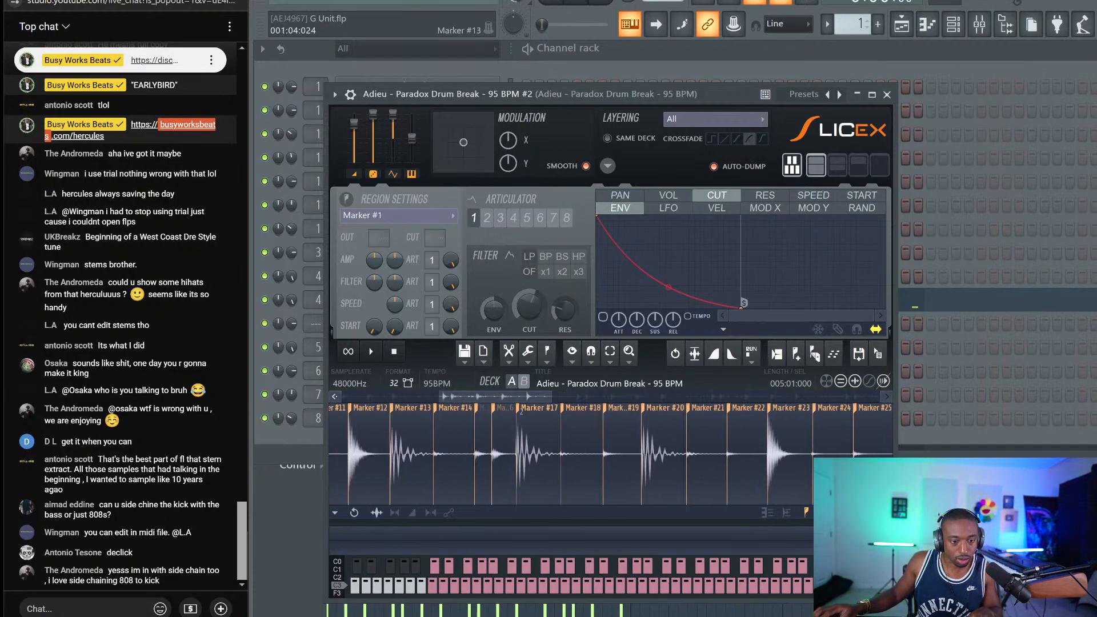
click(520, 358)
click(555, 470)
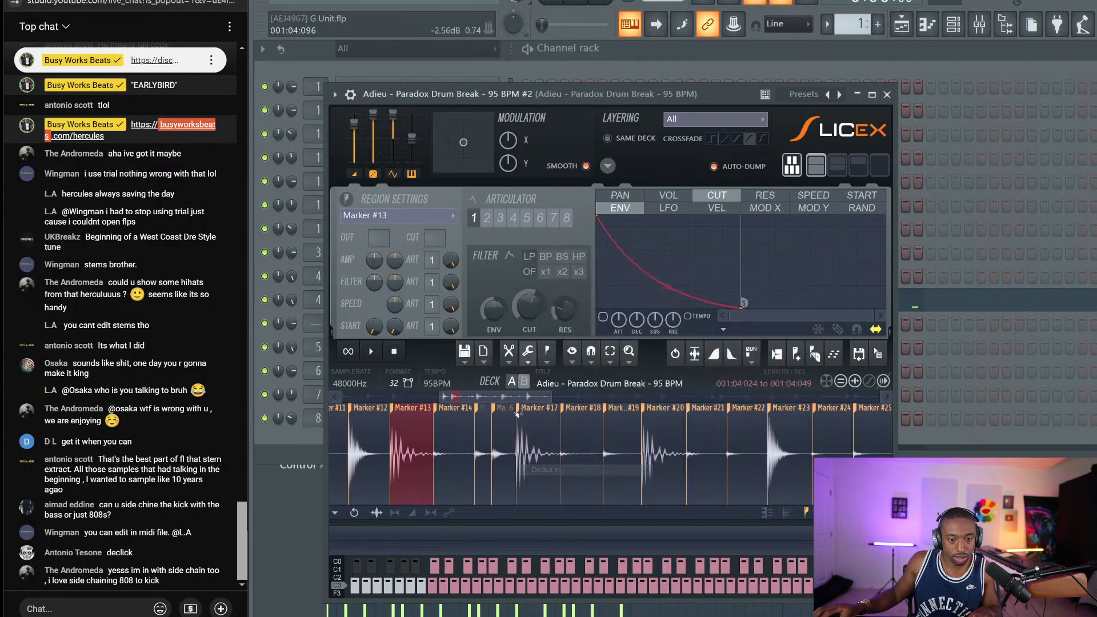
click(509, 353)
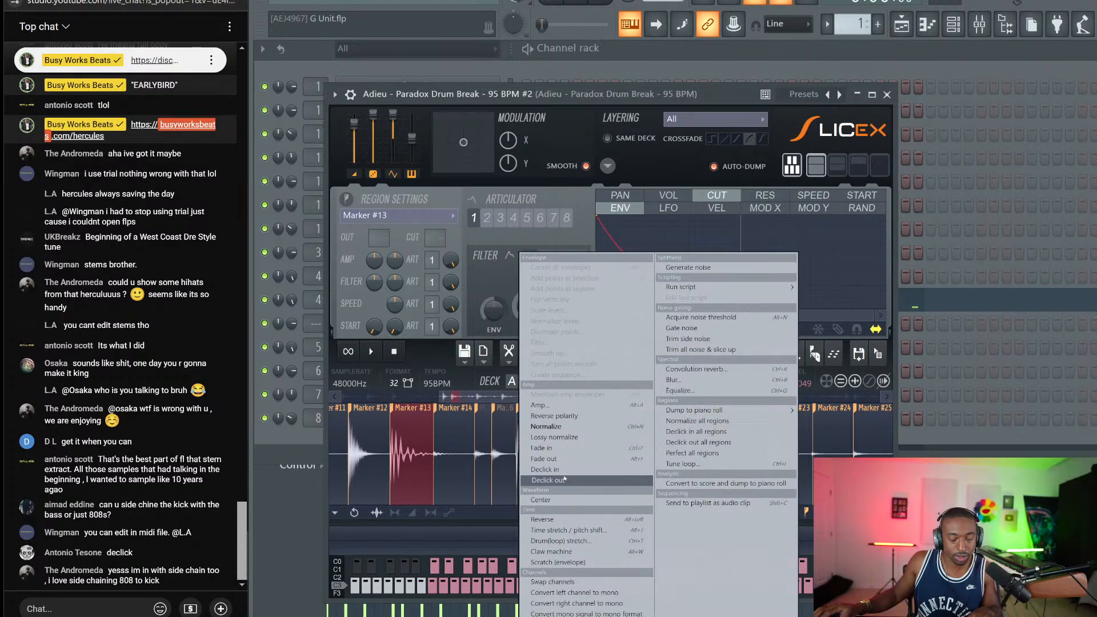
click(565, 479)
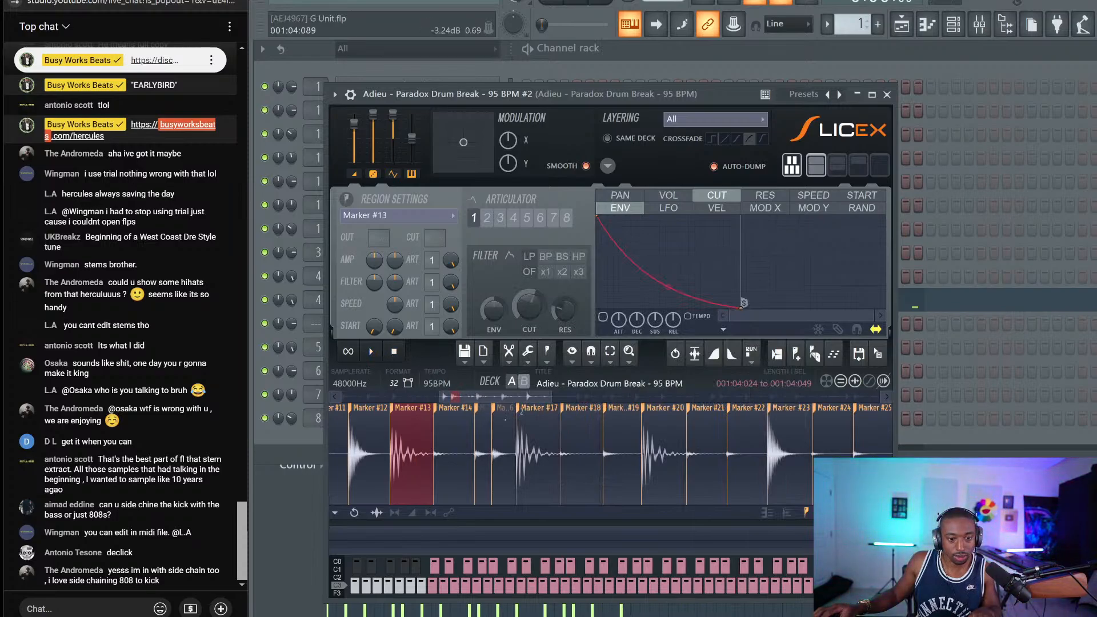
click(524, 360)
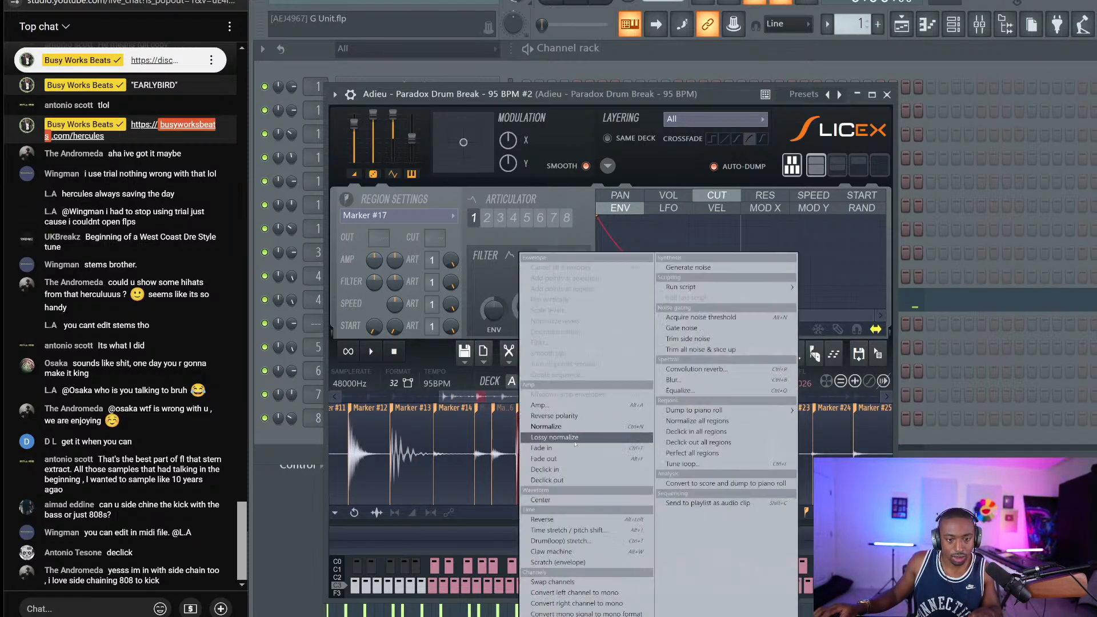
click(546, 470)
click(509, 353)
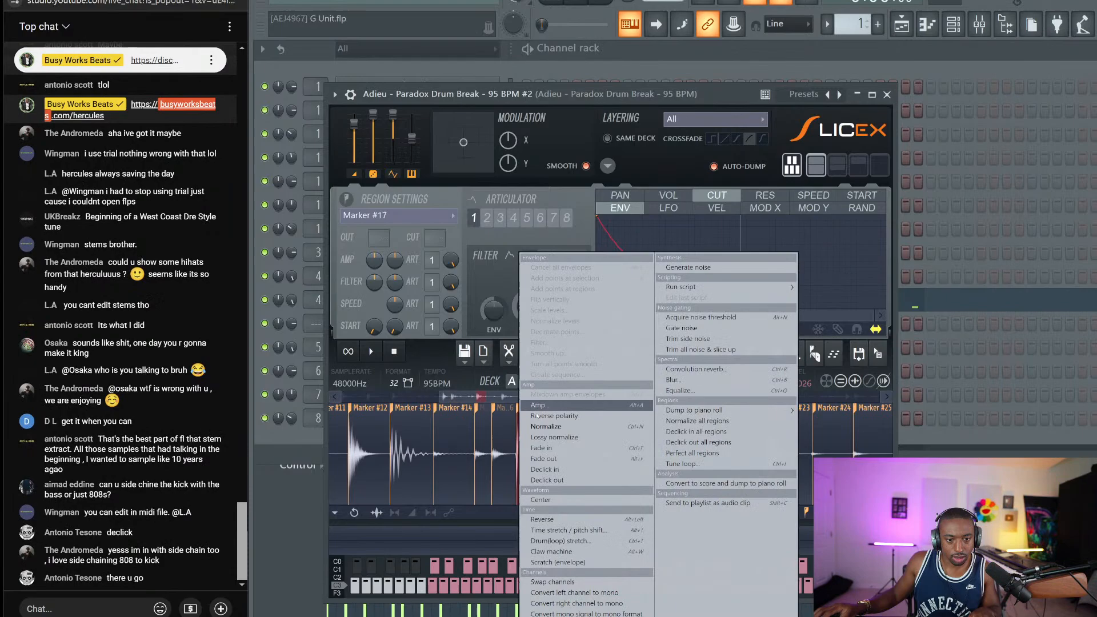
click(561, 481)
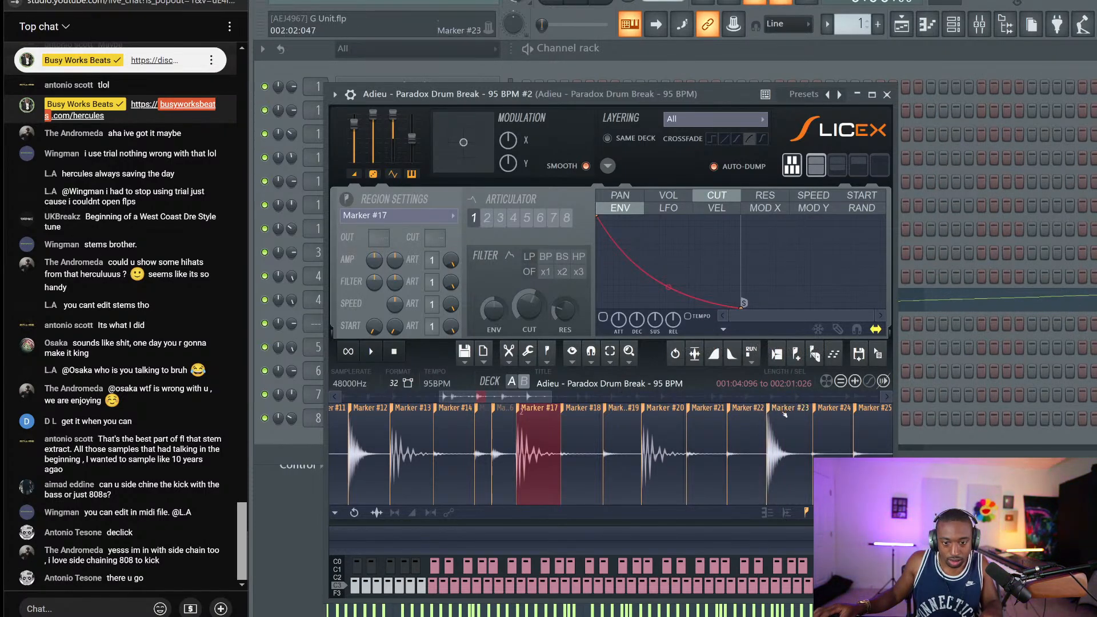
Declick in and out another chosen slice and the Marker #17 slice again
click(517, 357)
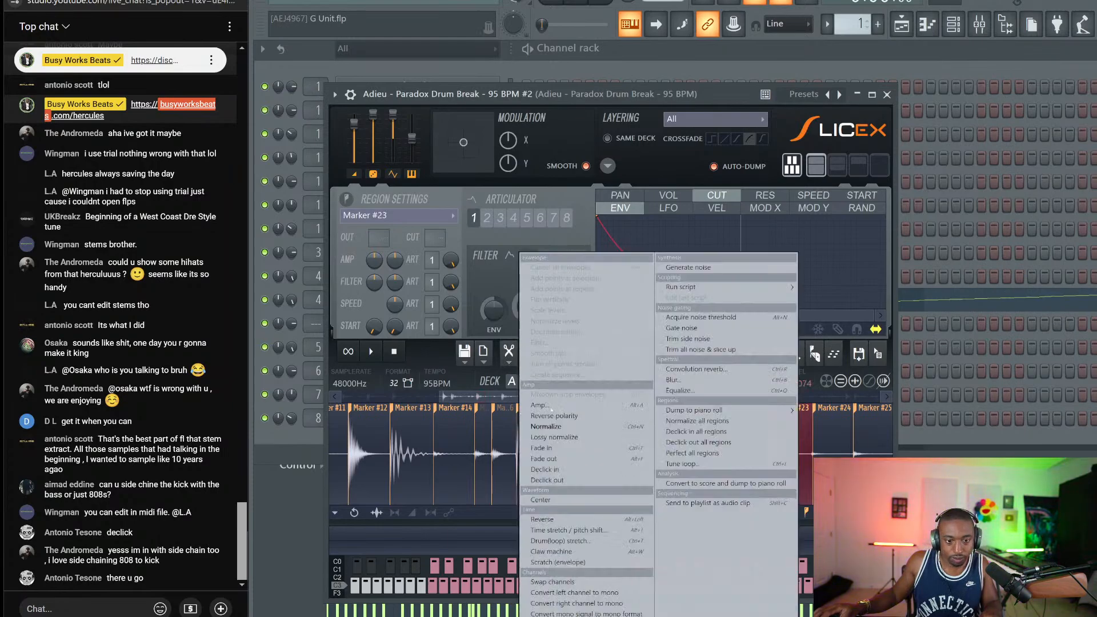
click(546, 469)
click(517, 358)
click(561, 480)
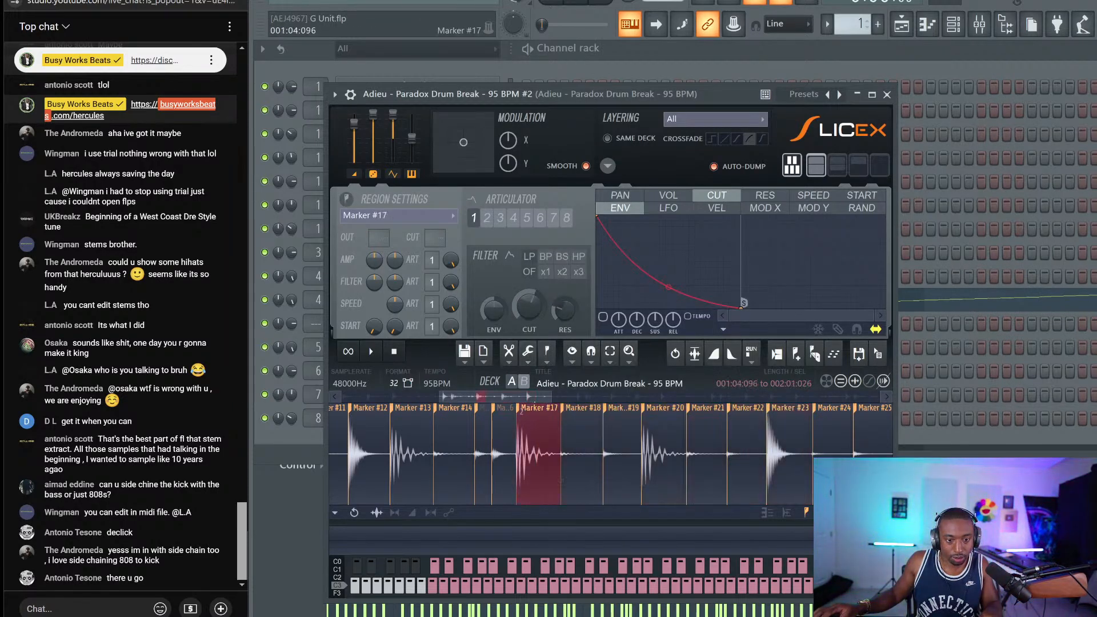
click(517, 357)
click(546, 469)
click(518, 358)
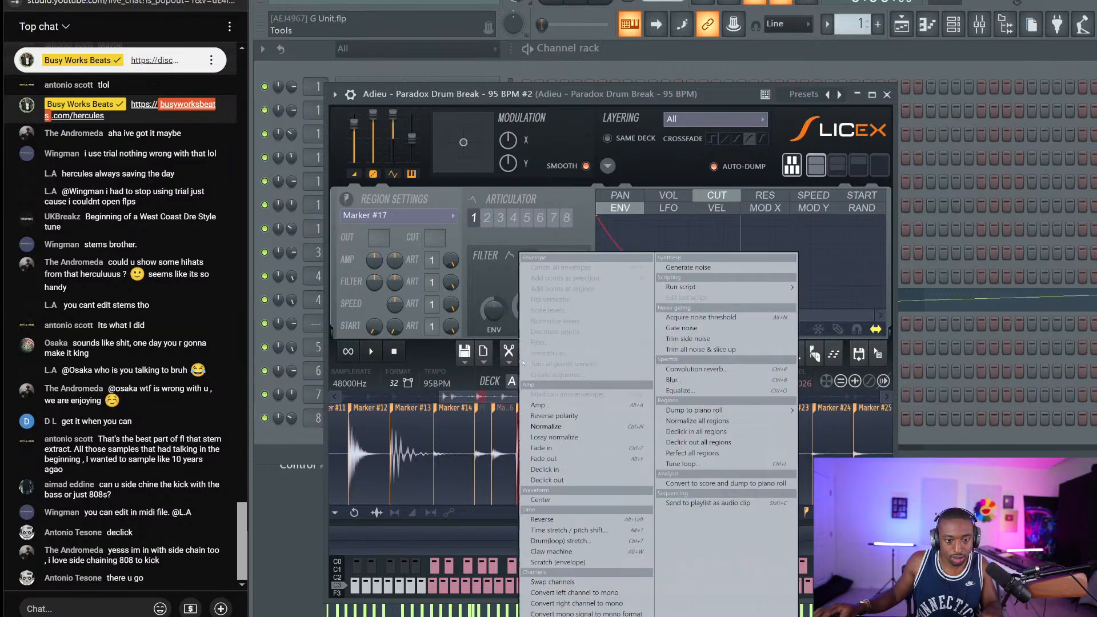
click(558, 480)
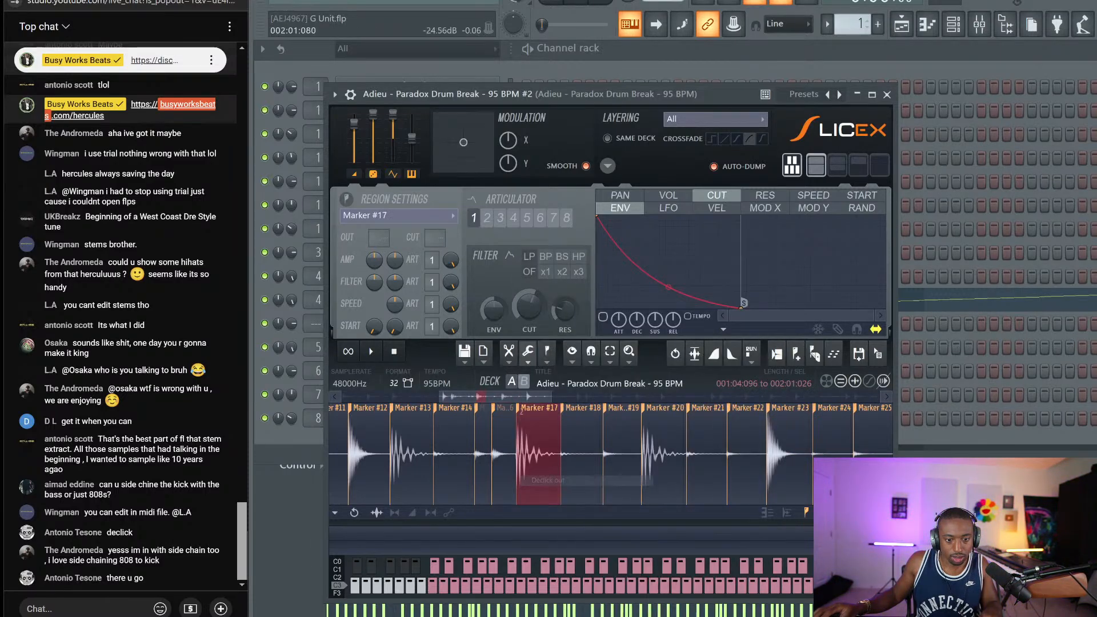
click(887, 94)
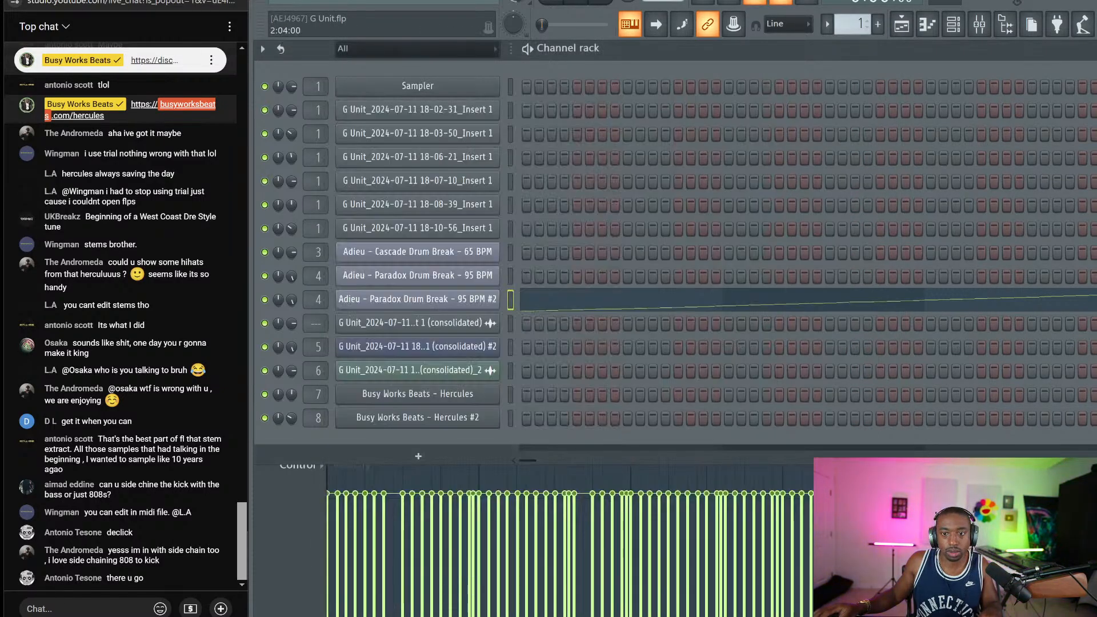
Apply Declick in and Declick out to the Marker #26 slice
click(568, 299)
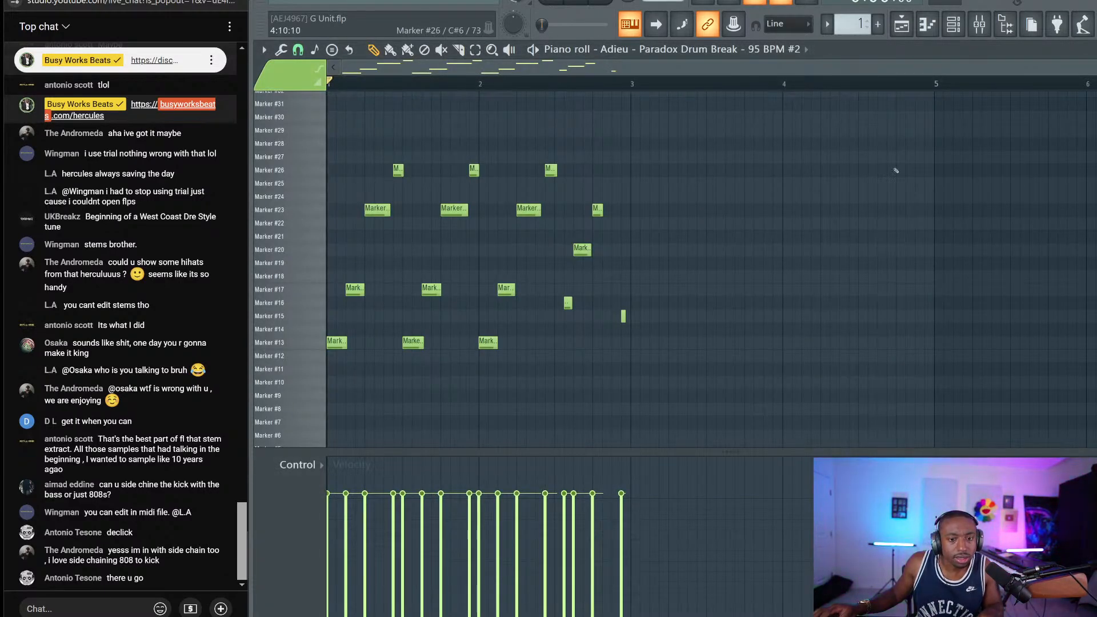
key(Escape)
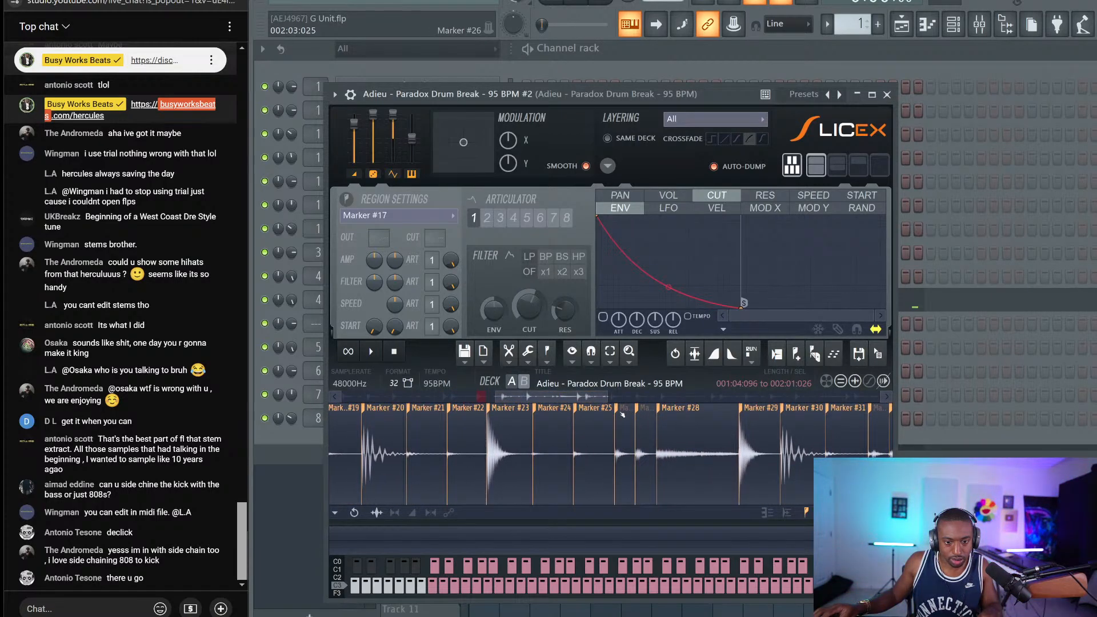
click(527, 352)
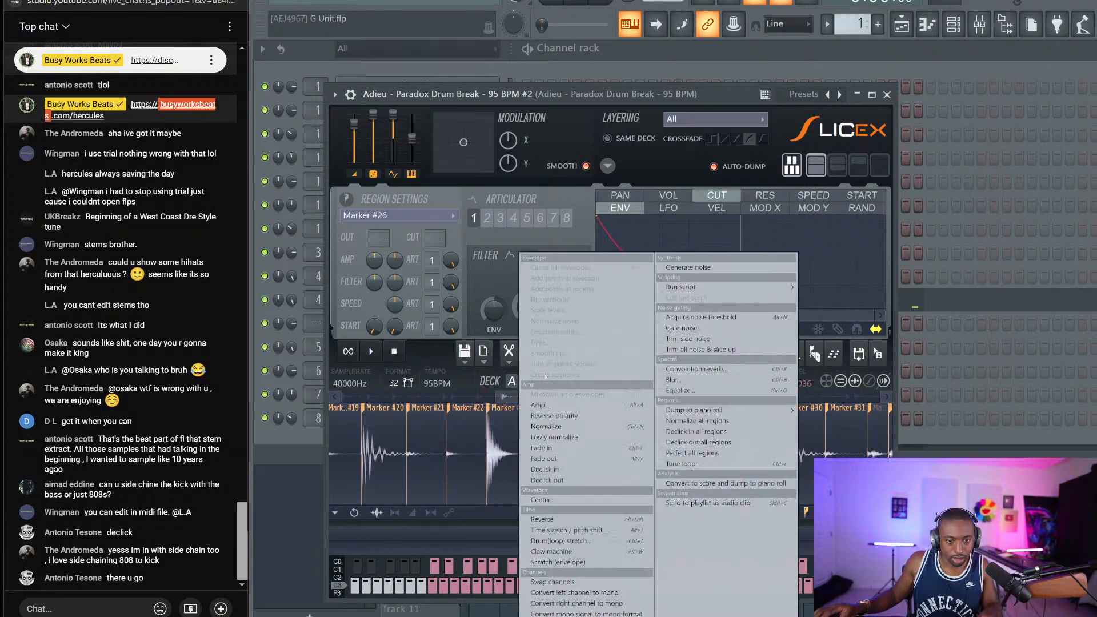
click(578, 471)
click(527, 353)
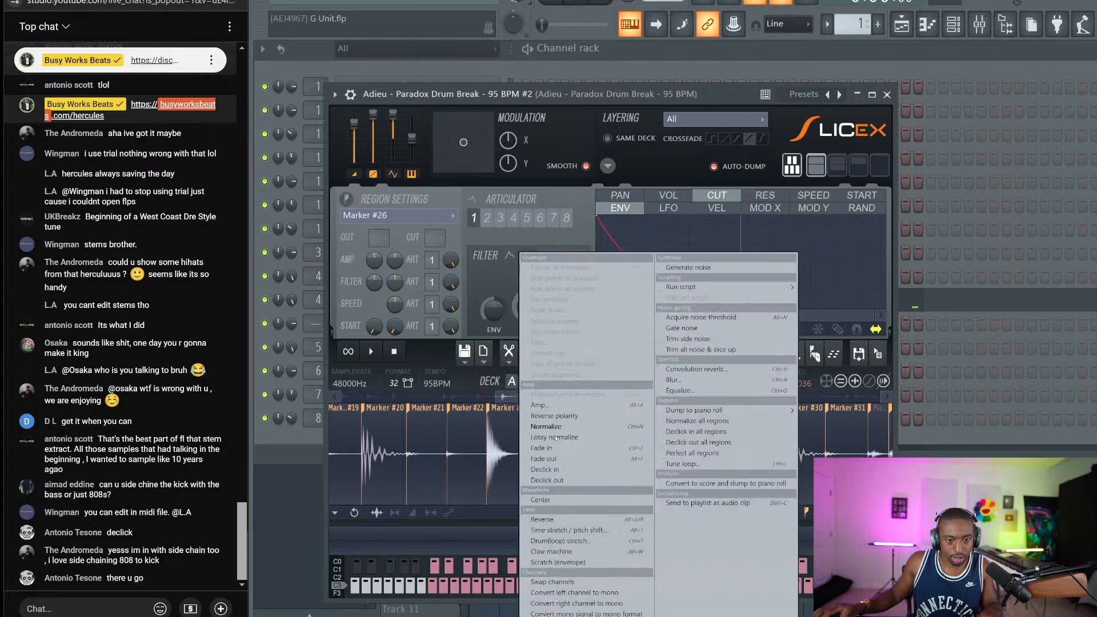
click(577, 481)
click(887, 94)
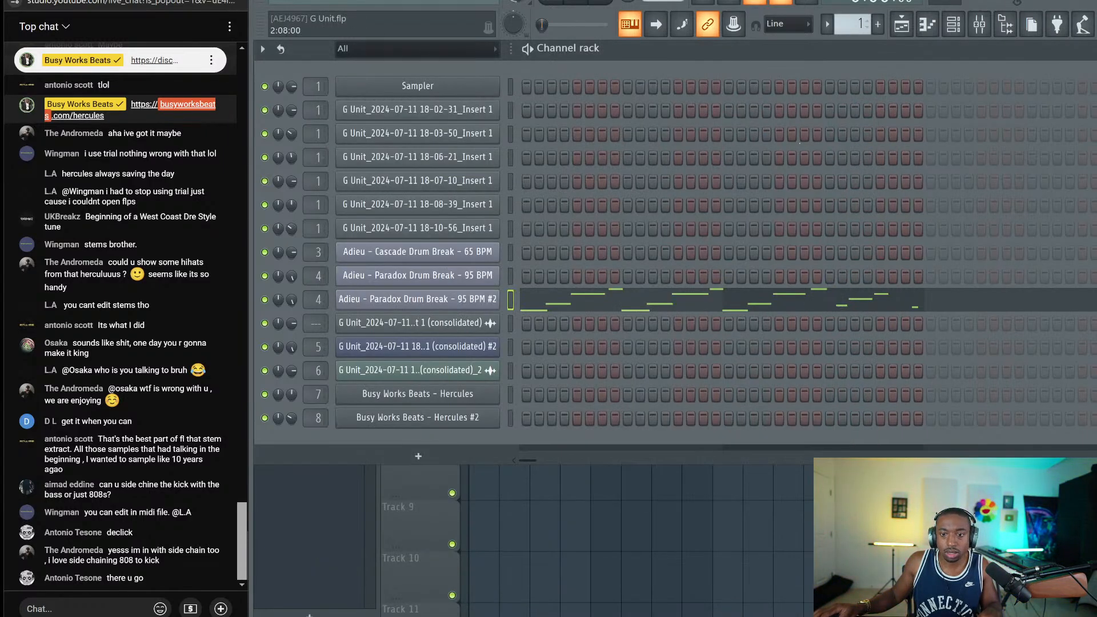
Audition the Marker #20 and Marker #15 slices in the #2 drum break's notes
click(462, 305)
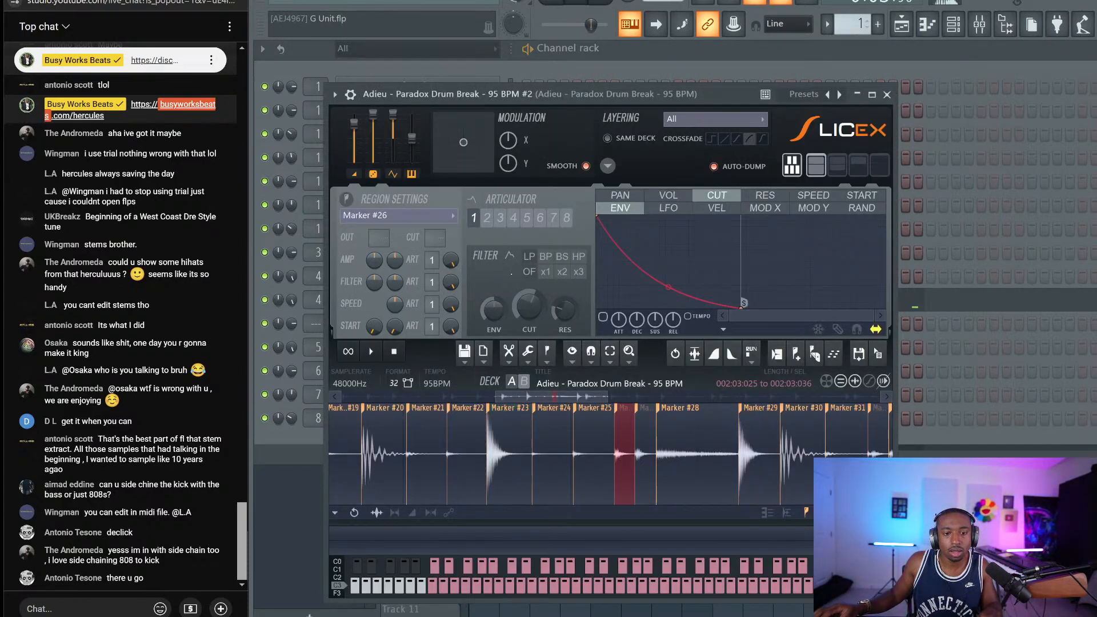
click(888, 94)
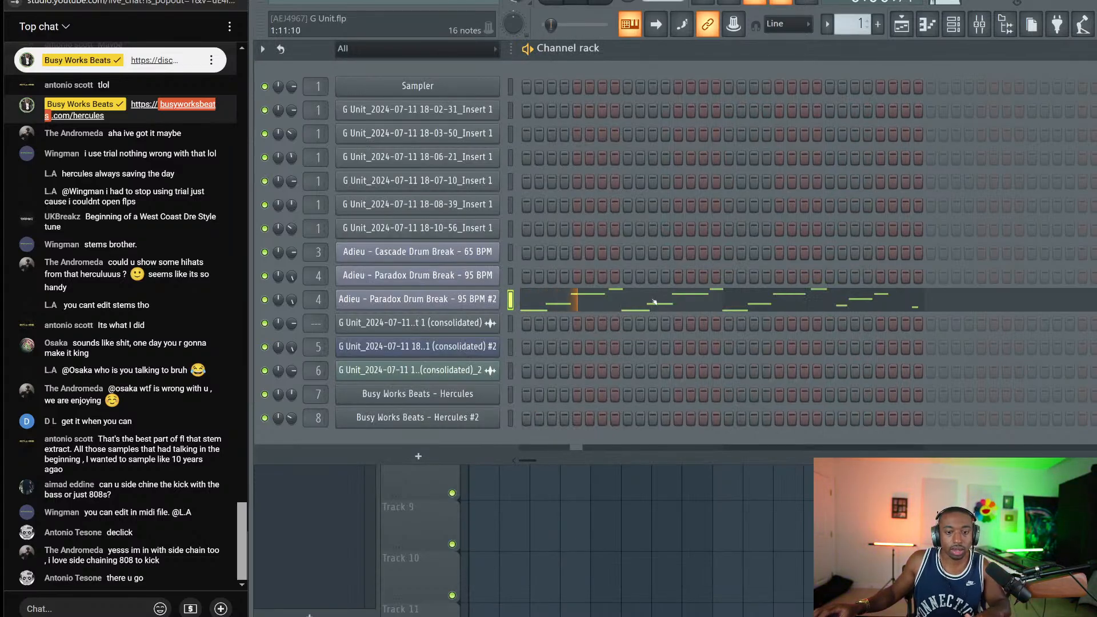
click(654, 301)
click(299, 250)
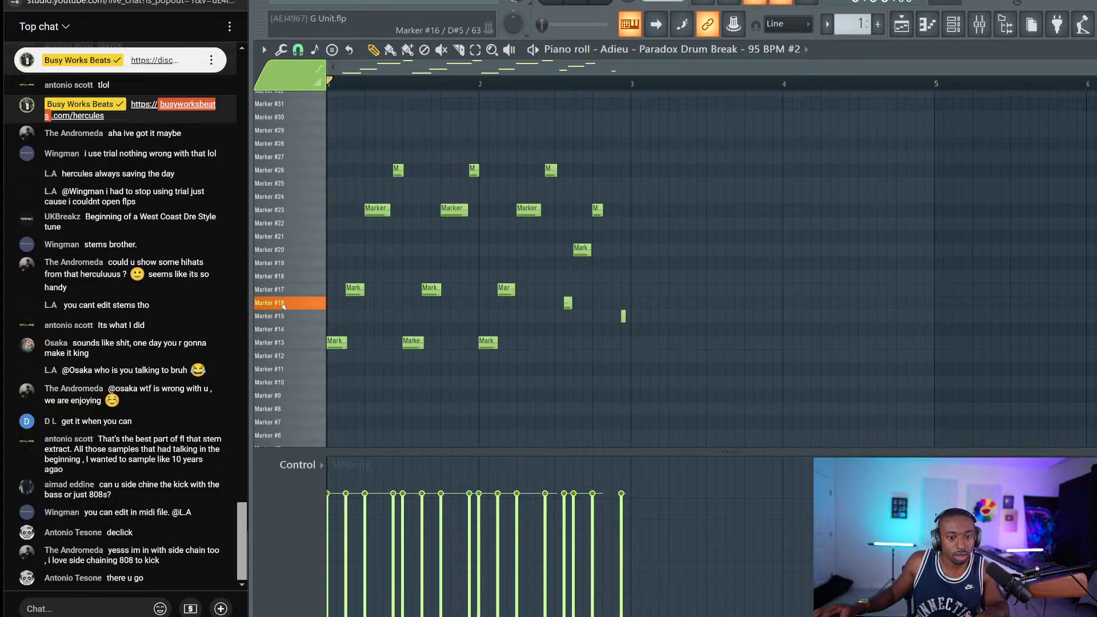
click(288, 329)
click(289, 316)
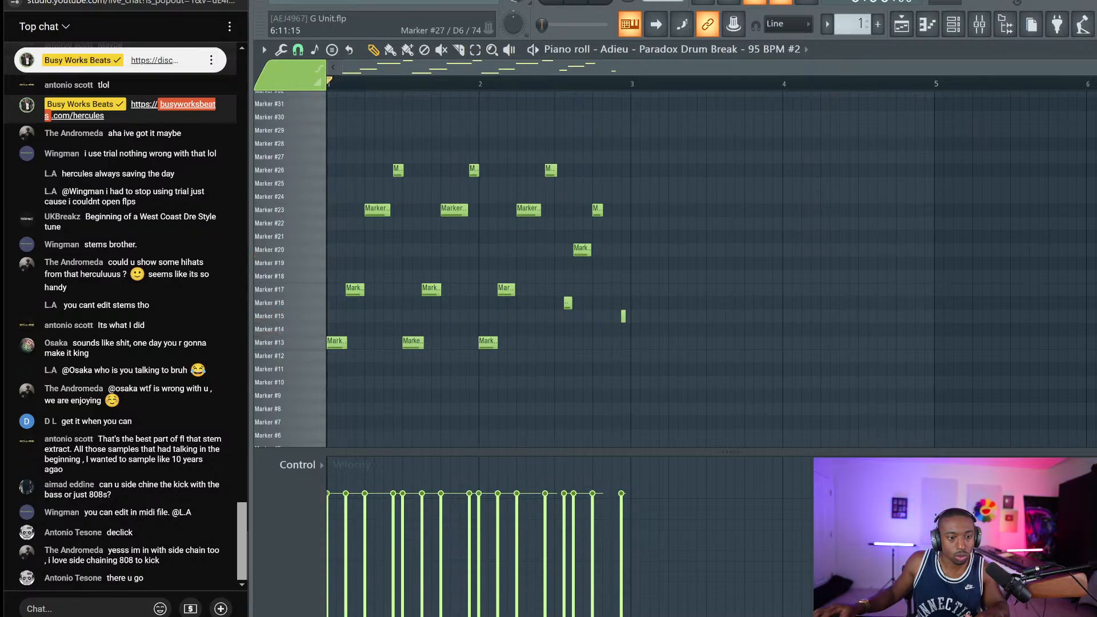
key(F6)
Apply Declick in to the Marker #20 slice
click(391, 302)
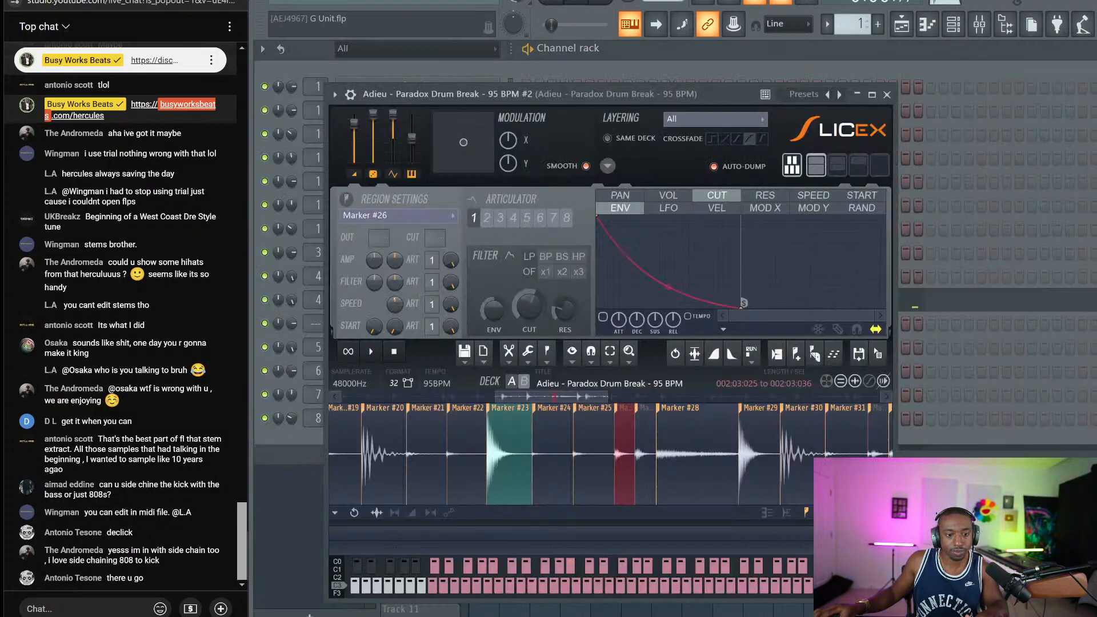
click(384, 407)
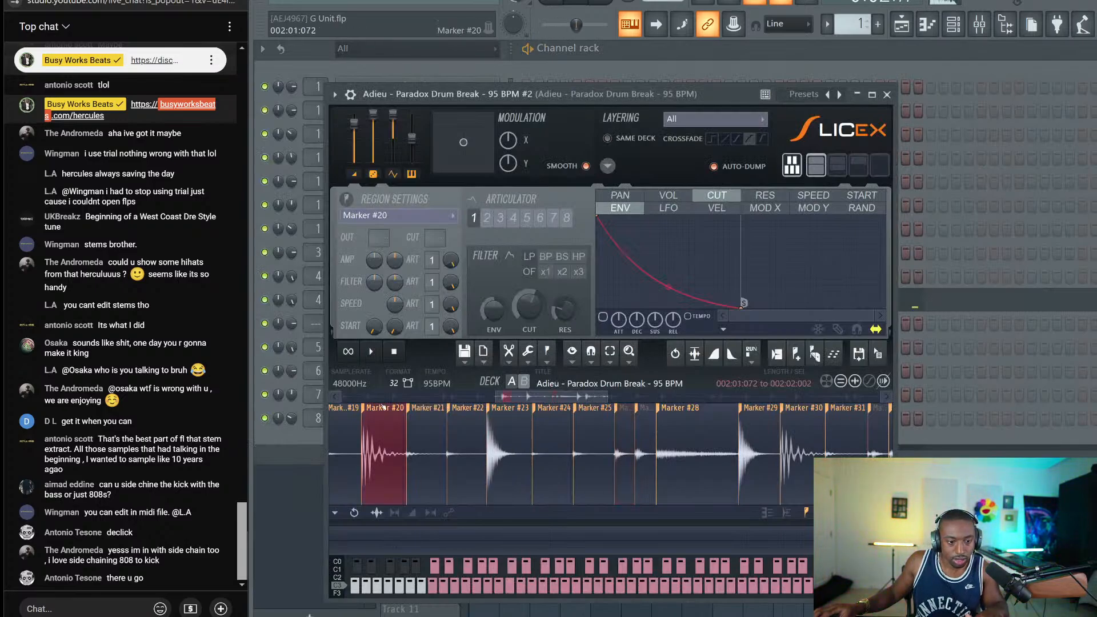
click(529, 351)
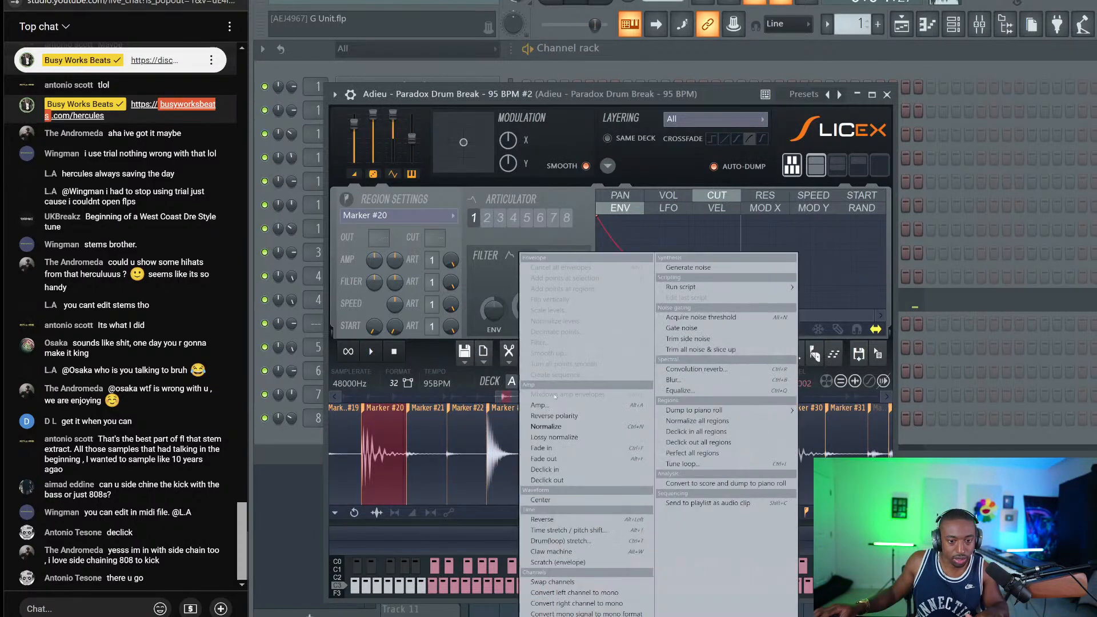
click(546, 469)
click(529, 351)
click(546, 469)
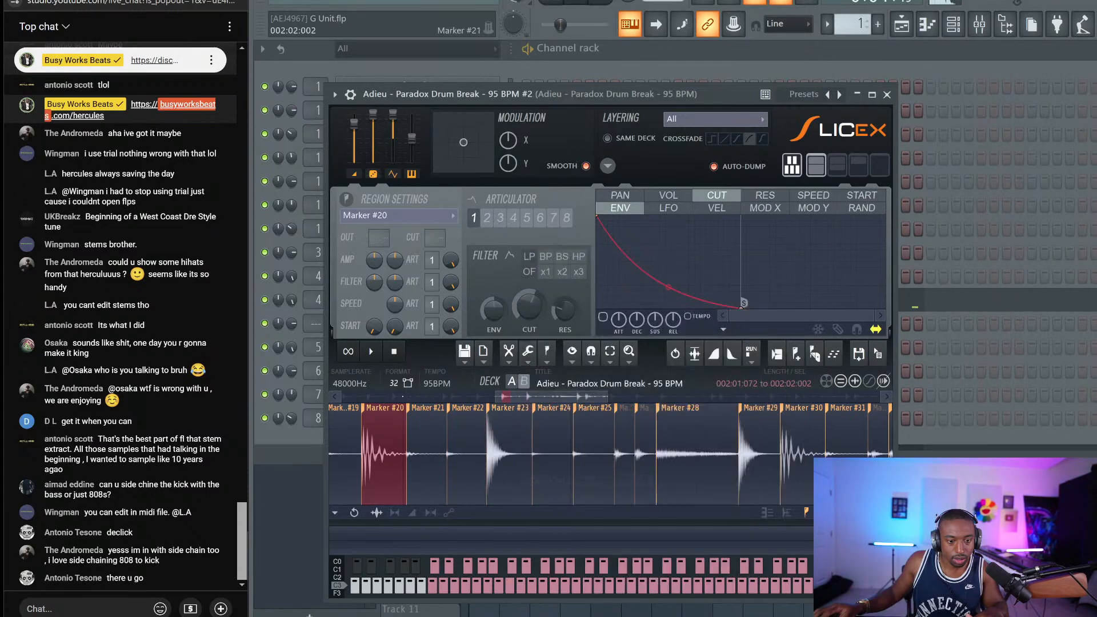
click(394, 353)
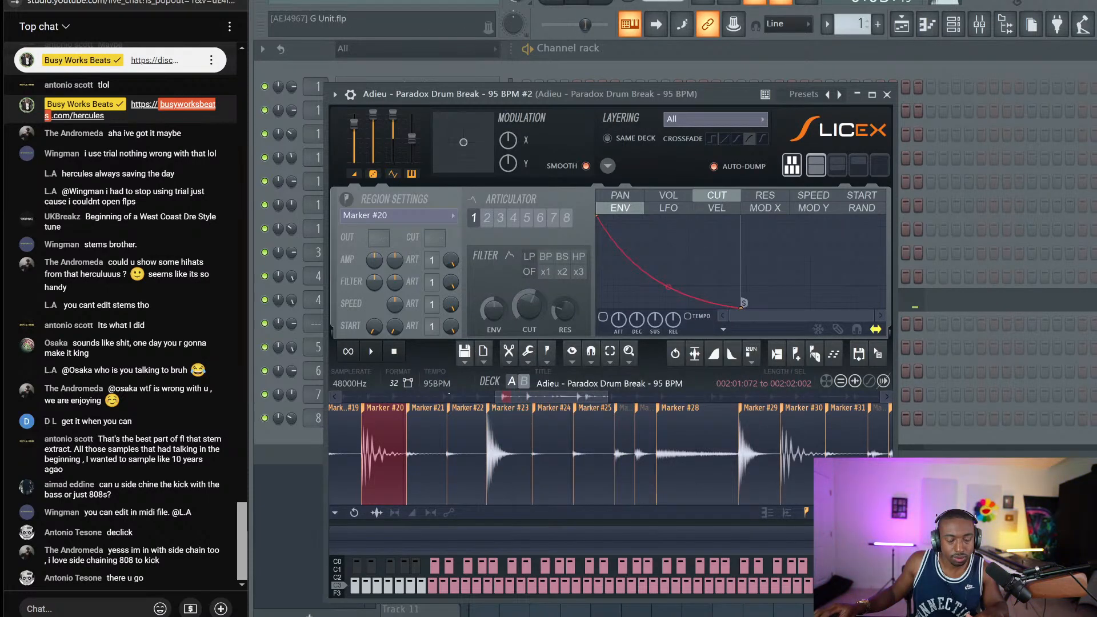
Apply Declick in and Declick out to the Marker #15 slice
scroll(610, 455, up, 4)
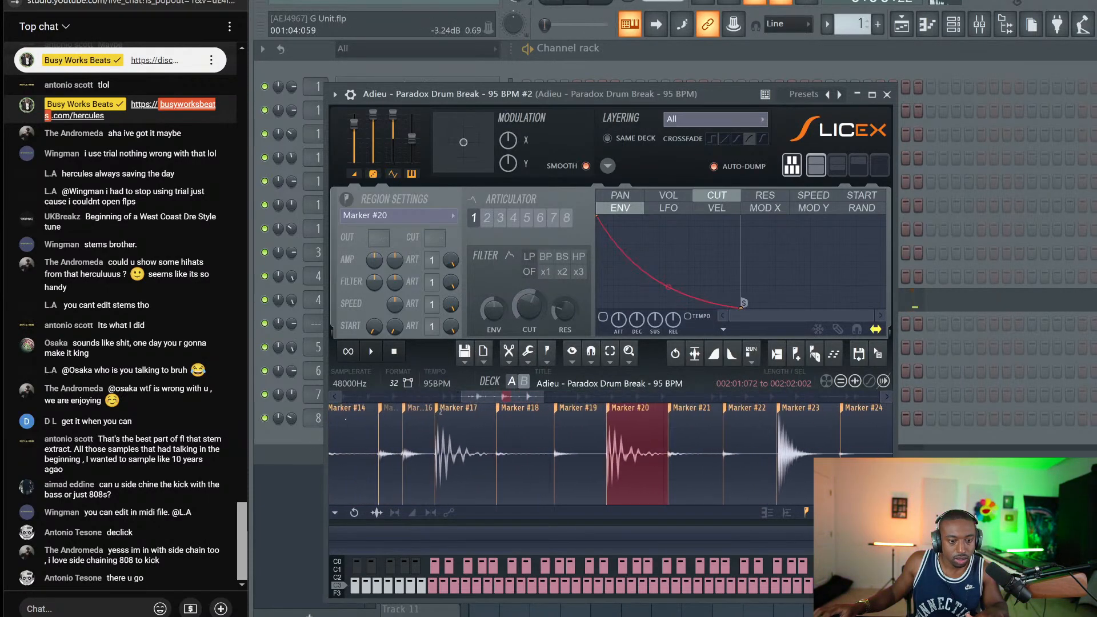
click(391, 458)
click(528, 351)
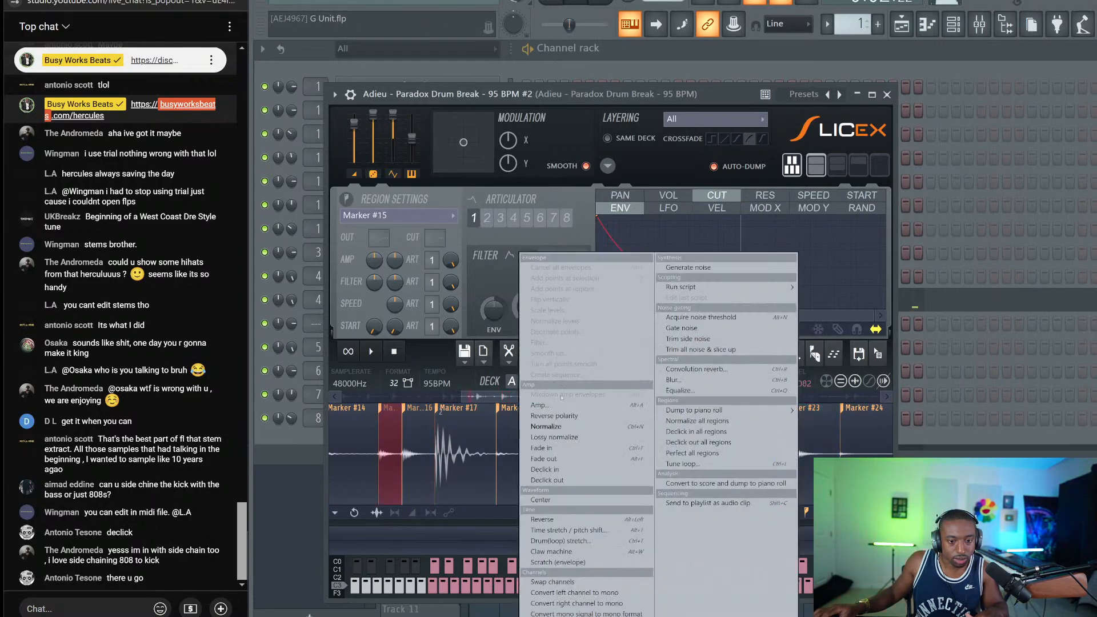
click(546, 469)
click(509, 351)
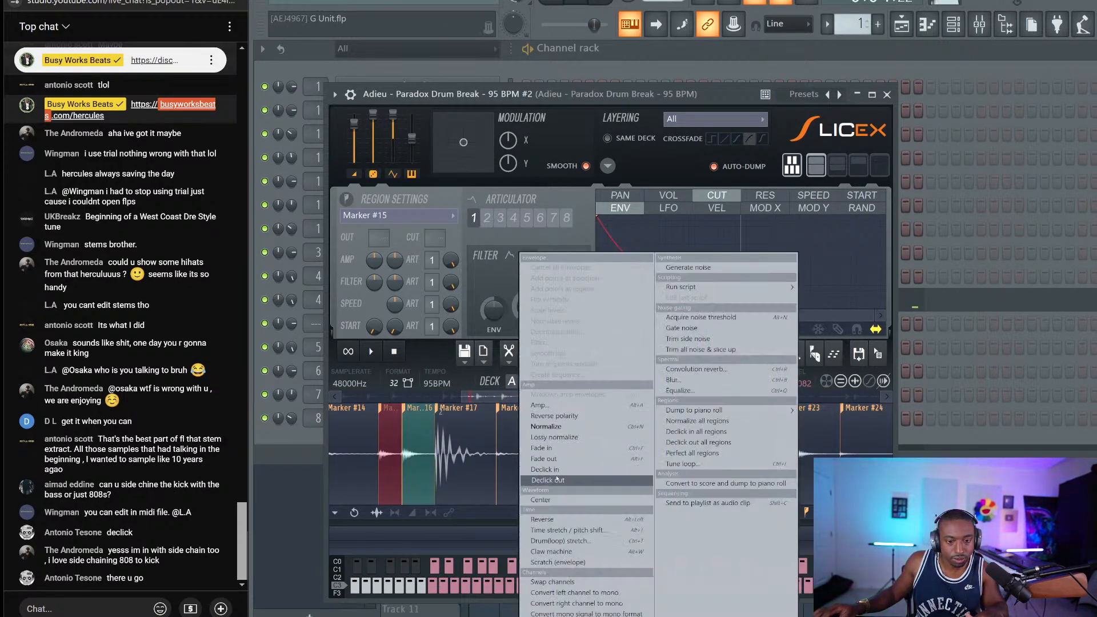
click(548, 480)
key(Escape)
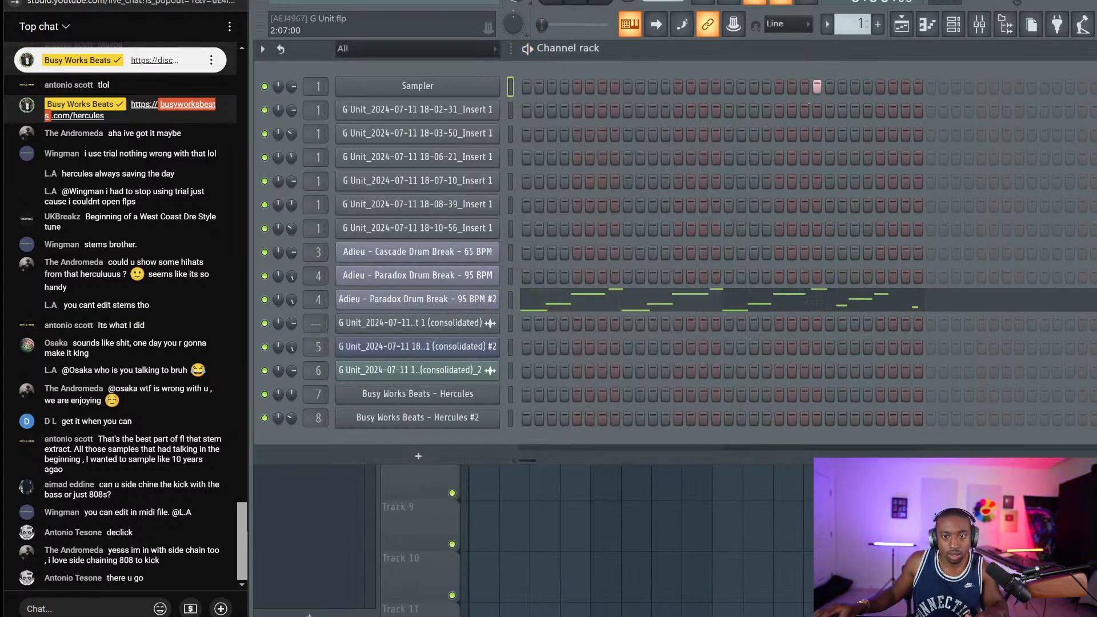
Solo Track 5 in the playlist and play back its Pattern 5 clip
click(510, 109)
key(F6)
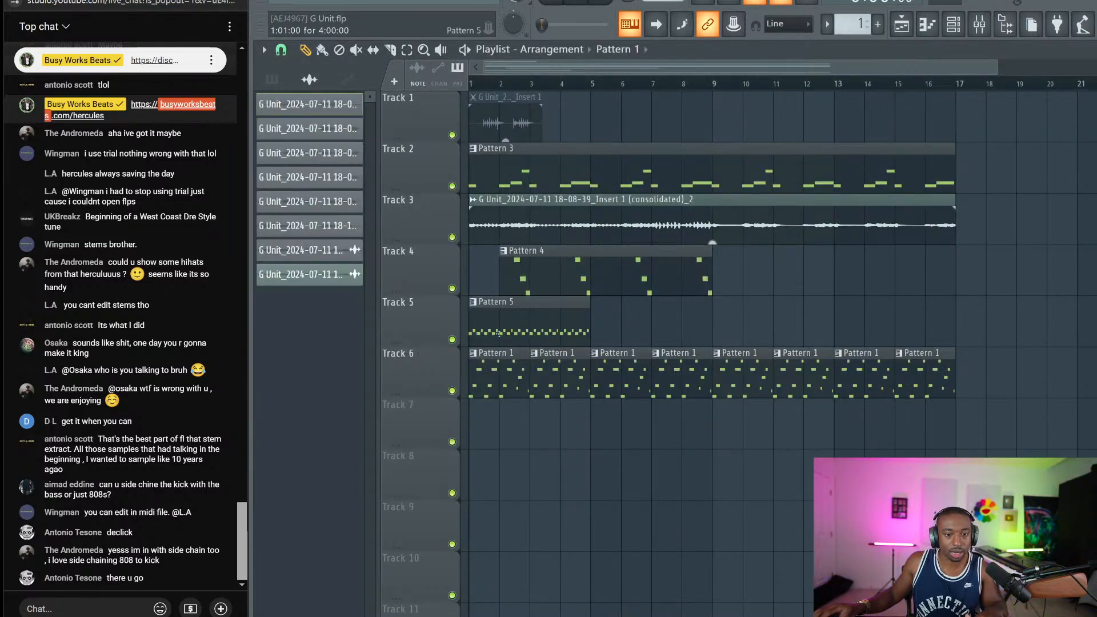
right_click(453, 339)
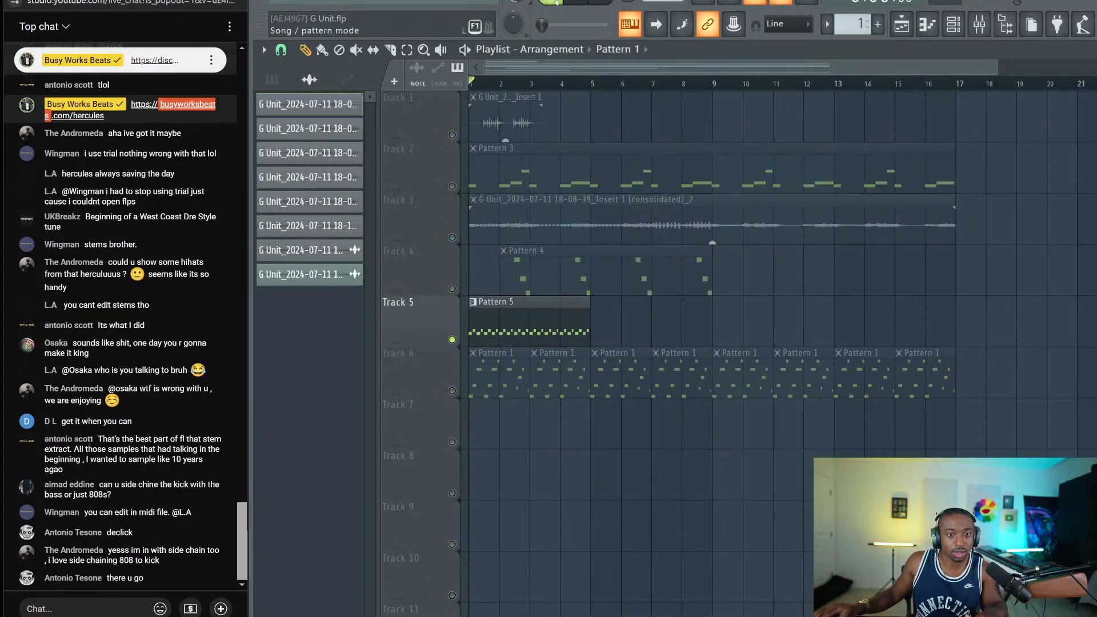
key(space)
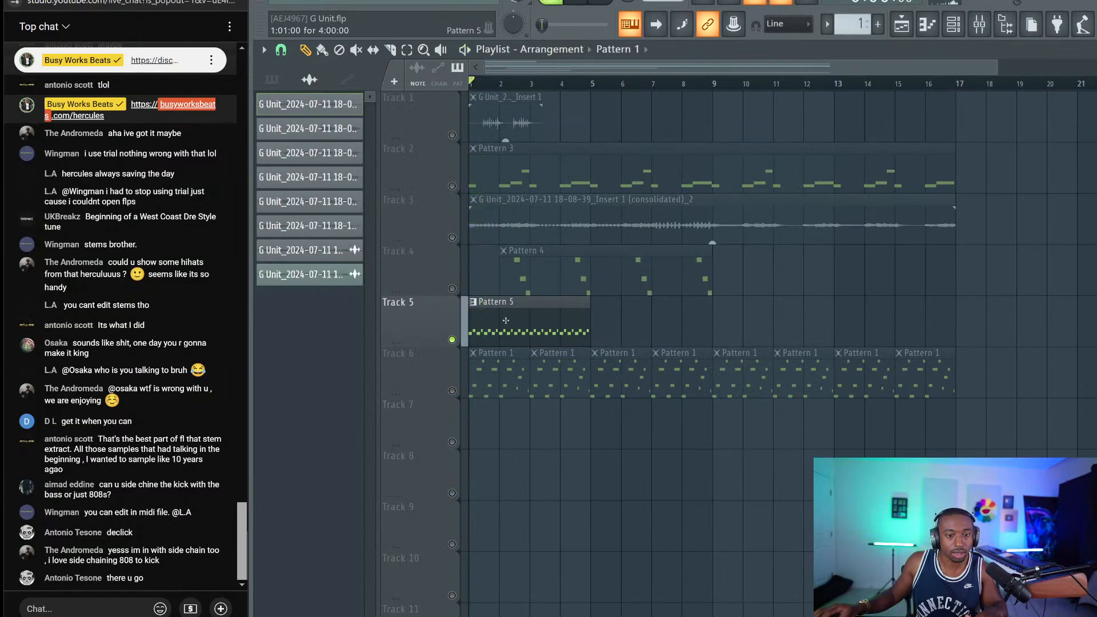
double_click(506, 321)
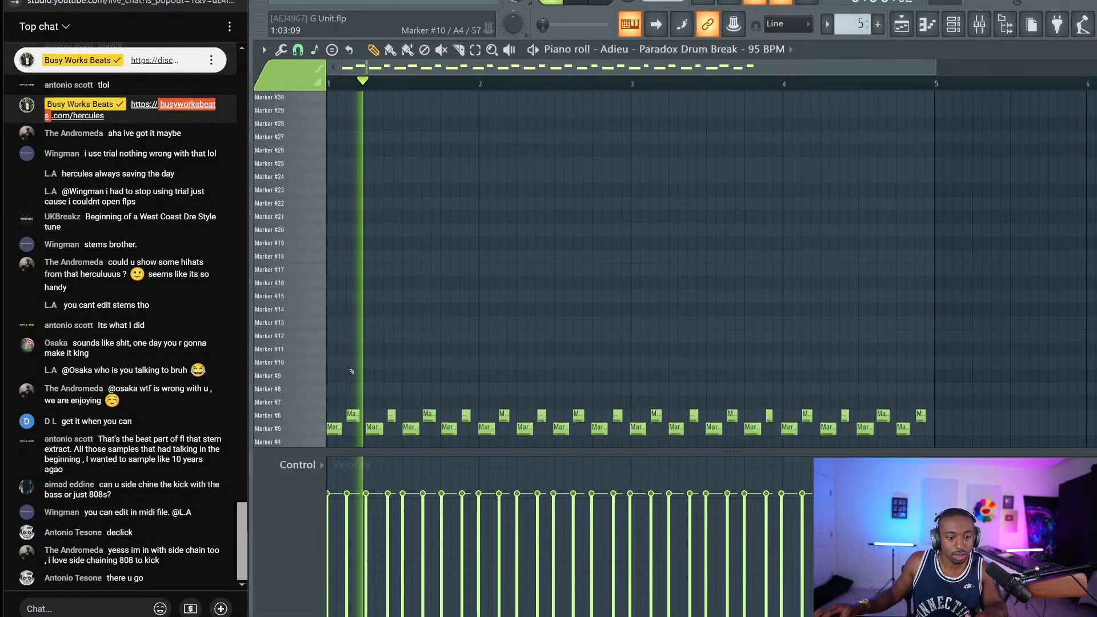
scroll(343, 400, down, 2)
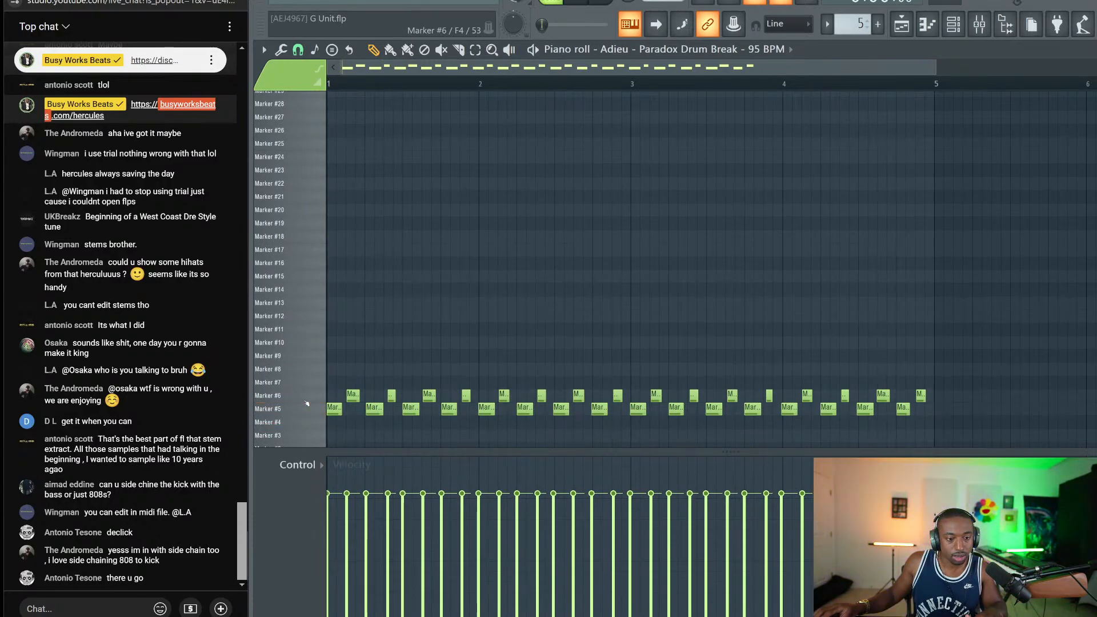
Apply Declick out to the Marker #5 slice of the original Paradox Drum Break
click(954, 25)
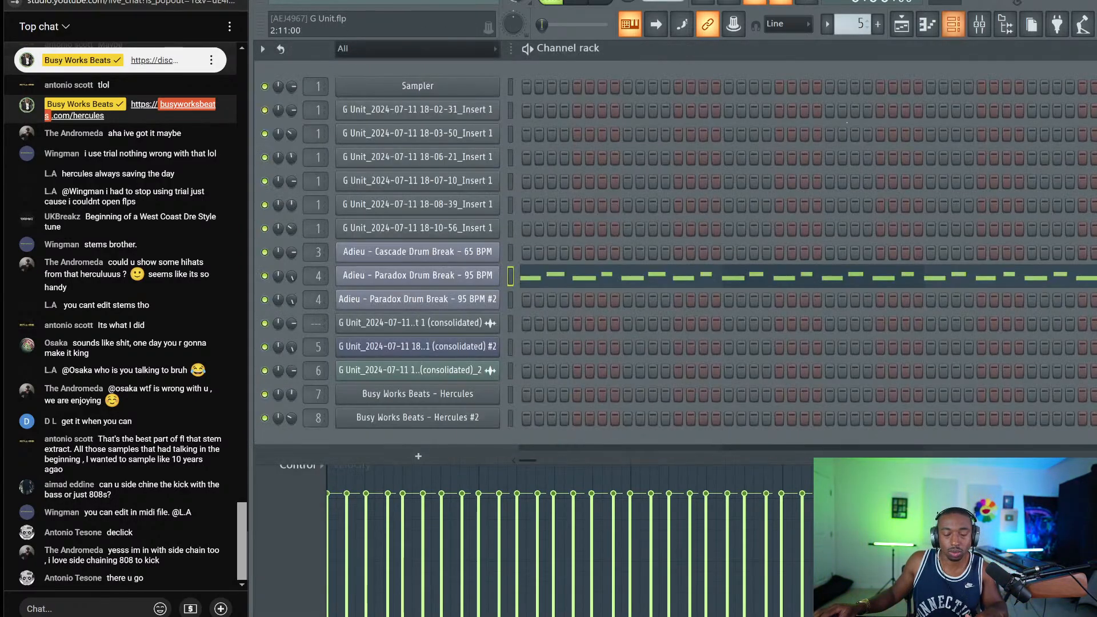
click(475, 267)
scroll(475, 468, up, 3)
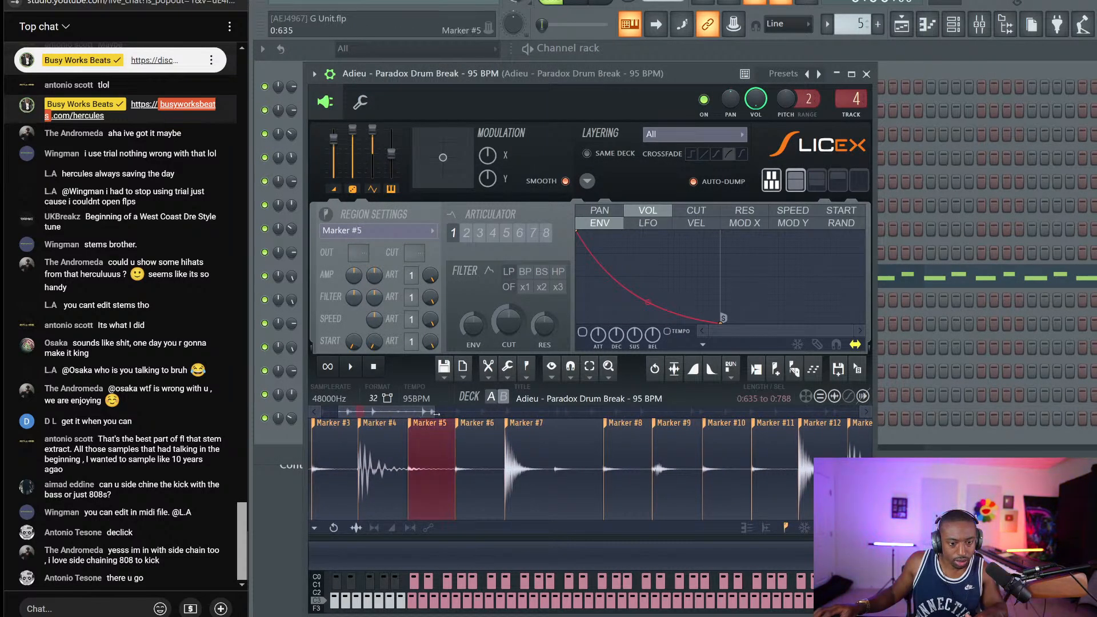
click(508, 366)
click(523, 469)
click(507, 366)
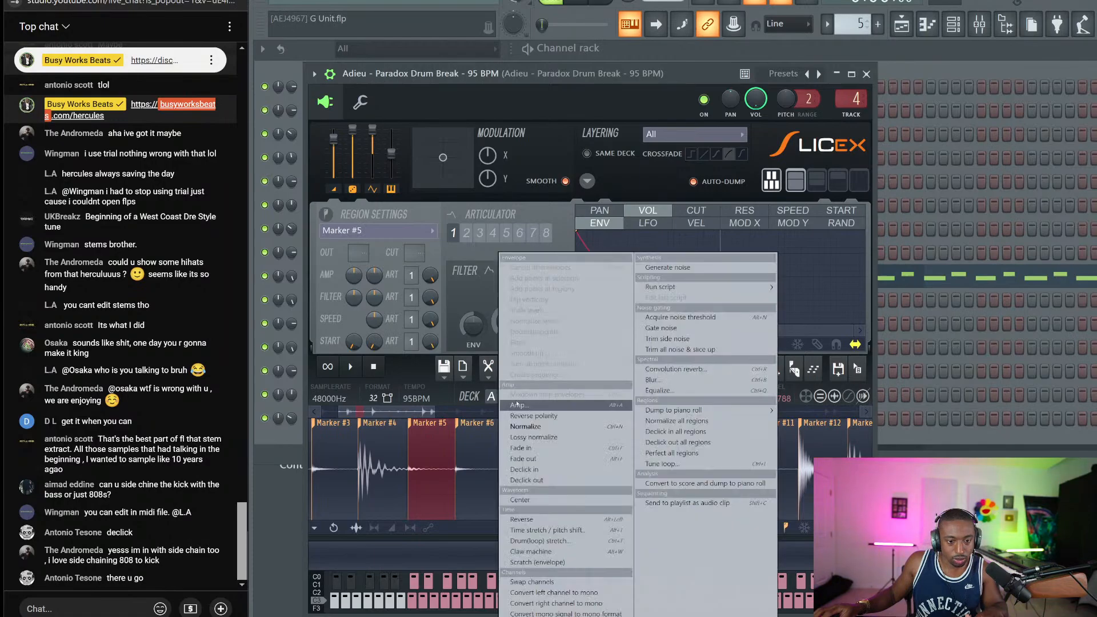
click(525, 480)
click(867, 74)
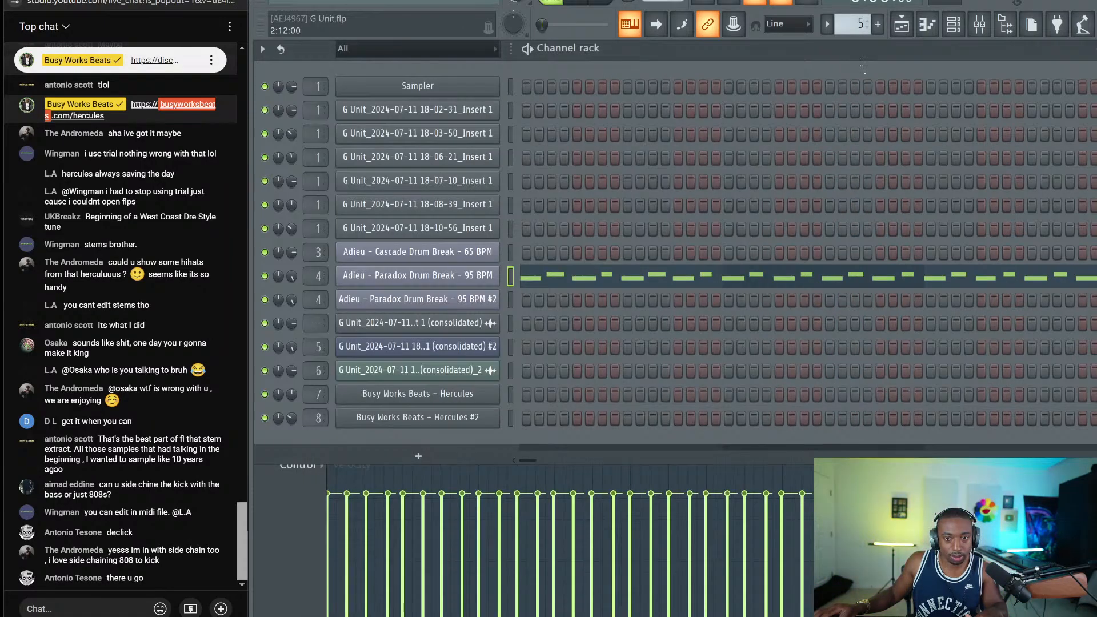
click(902, 24)
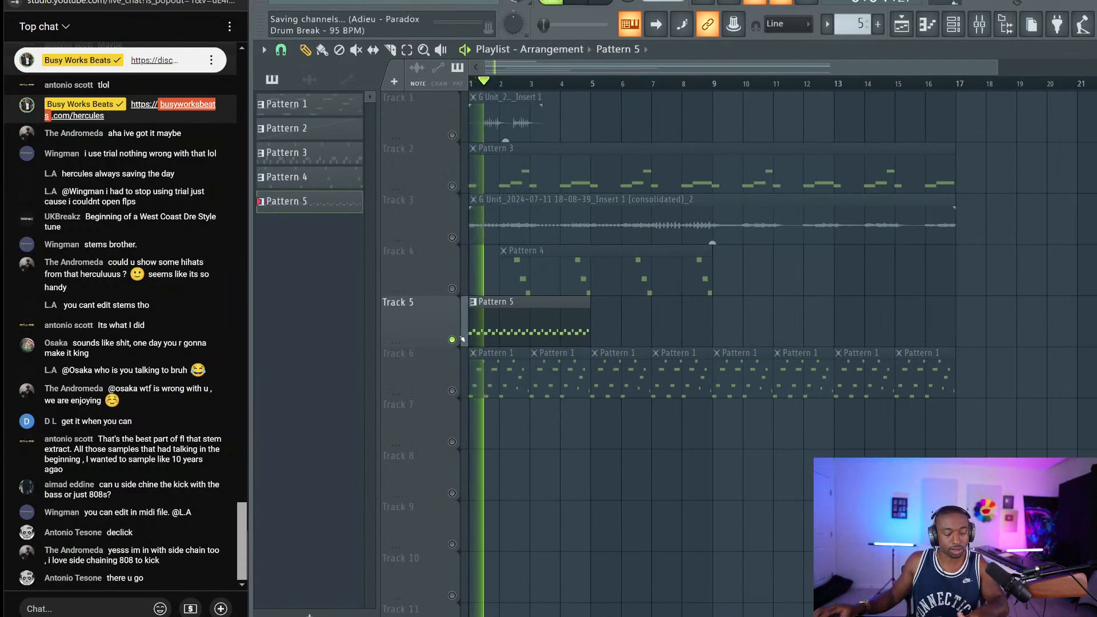
click(452, 391)
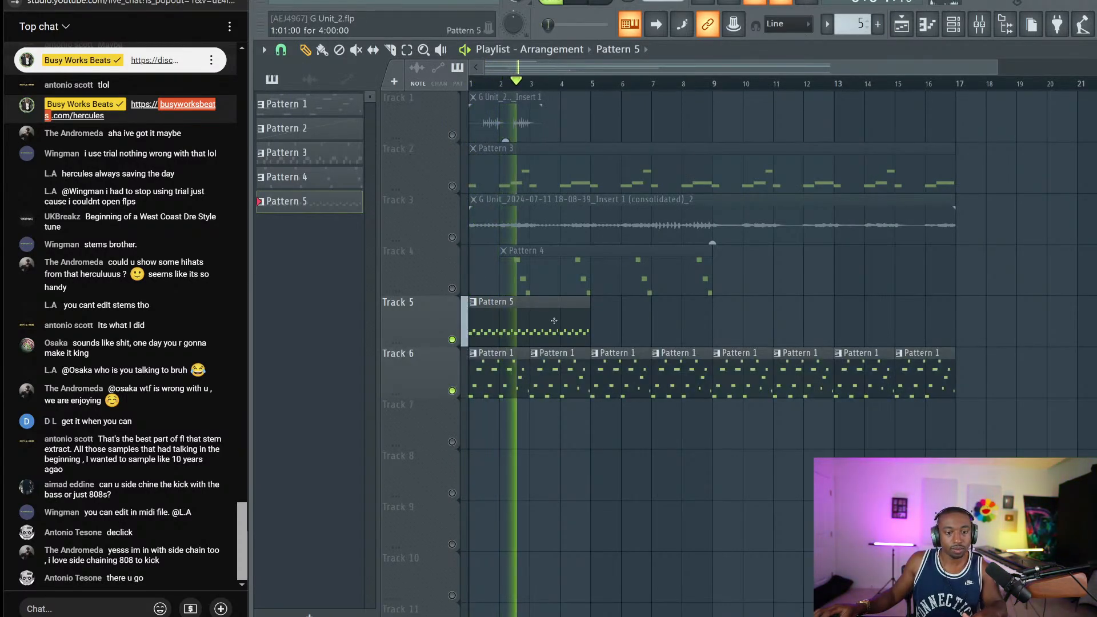
drag(554, 320, 666, 319)
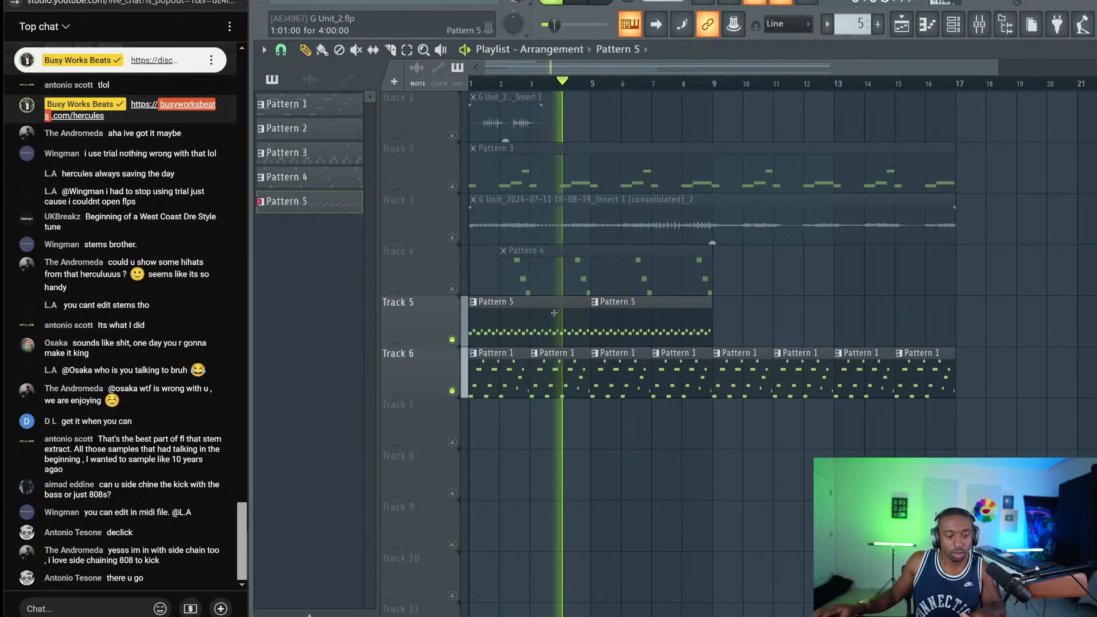
key(space)
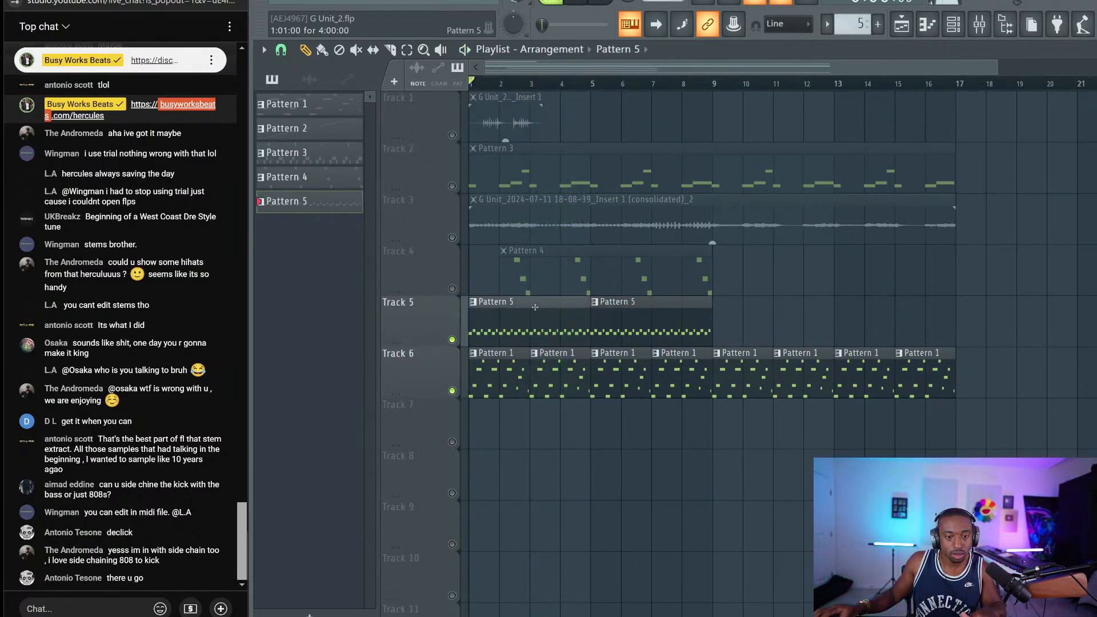
double_click(496, 310)
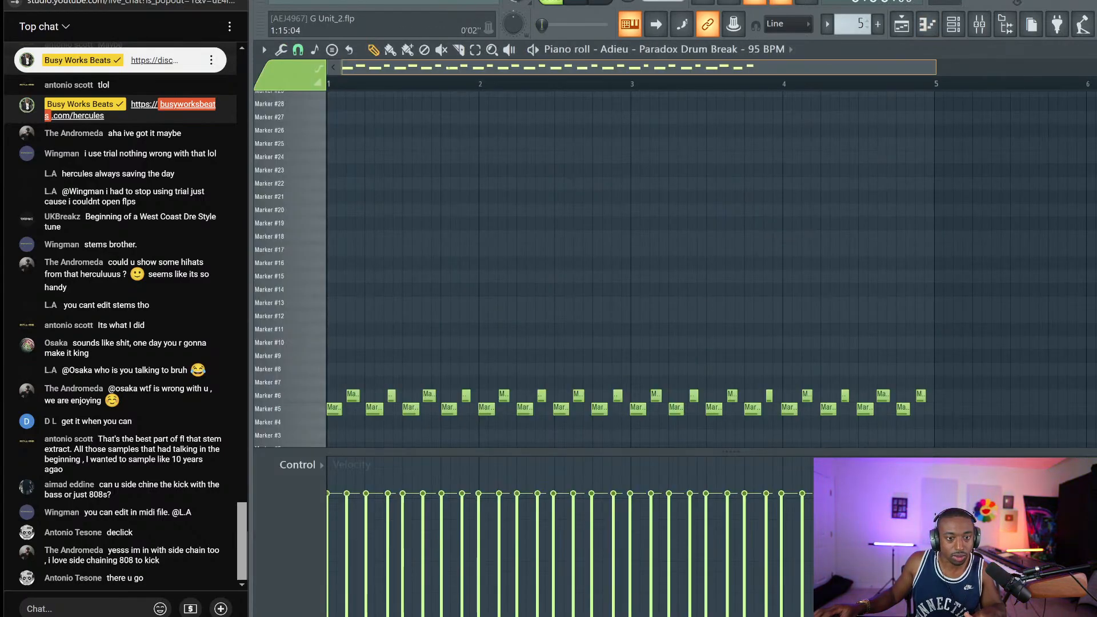
drag(998, 324, 274, 420)
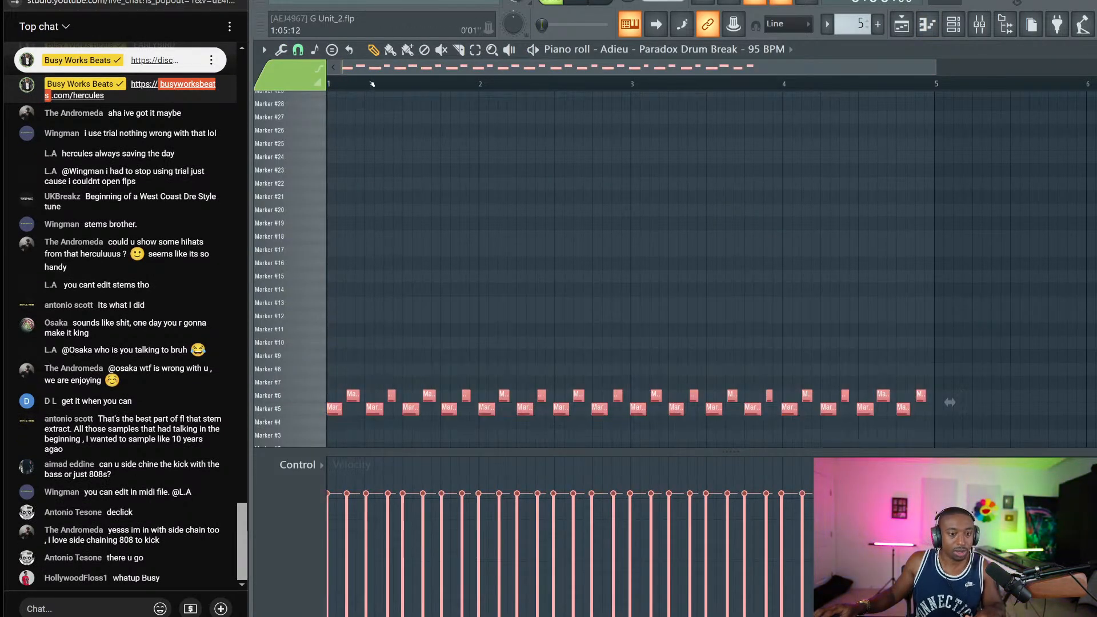
scroll(372, 84, down, 2)
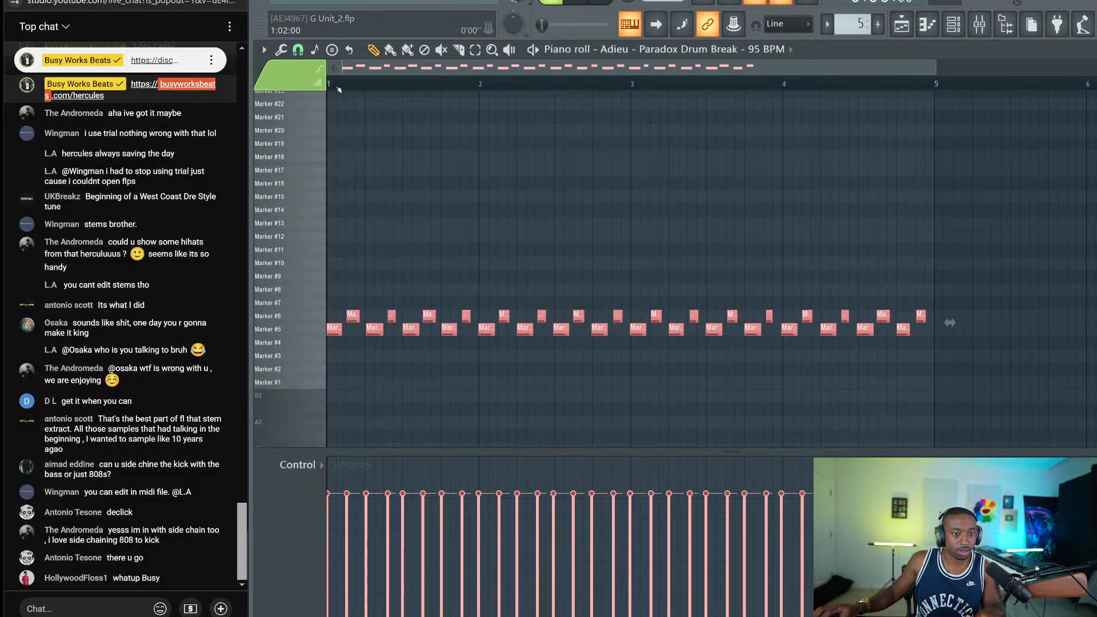
scroll(339, 90, up, 2)
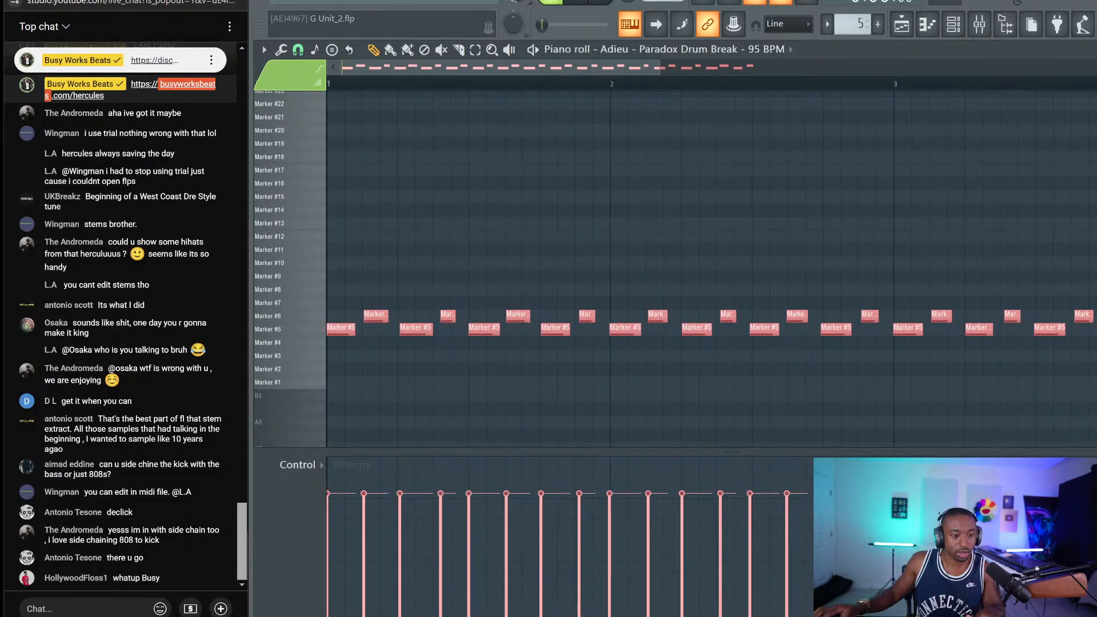
scroll(353, 83, up, 1)
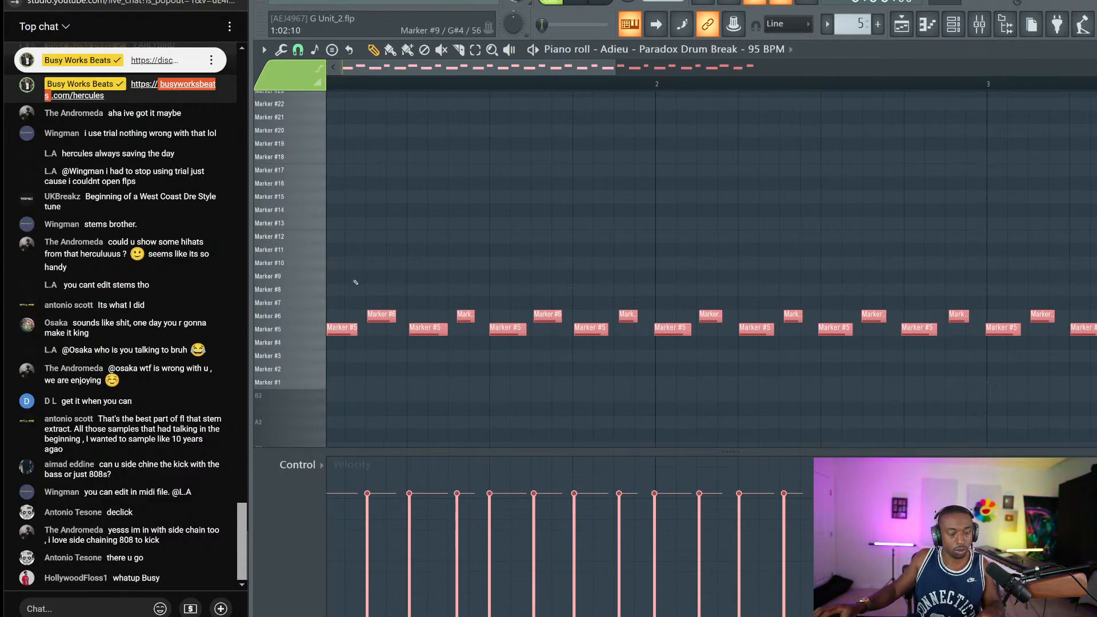
scroll(355, 282, right, 3)
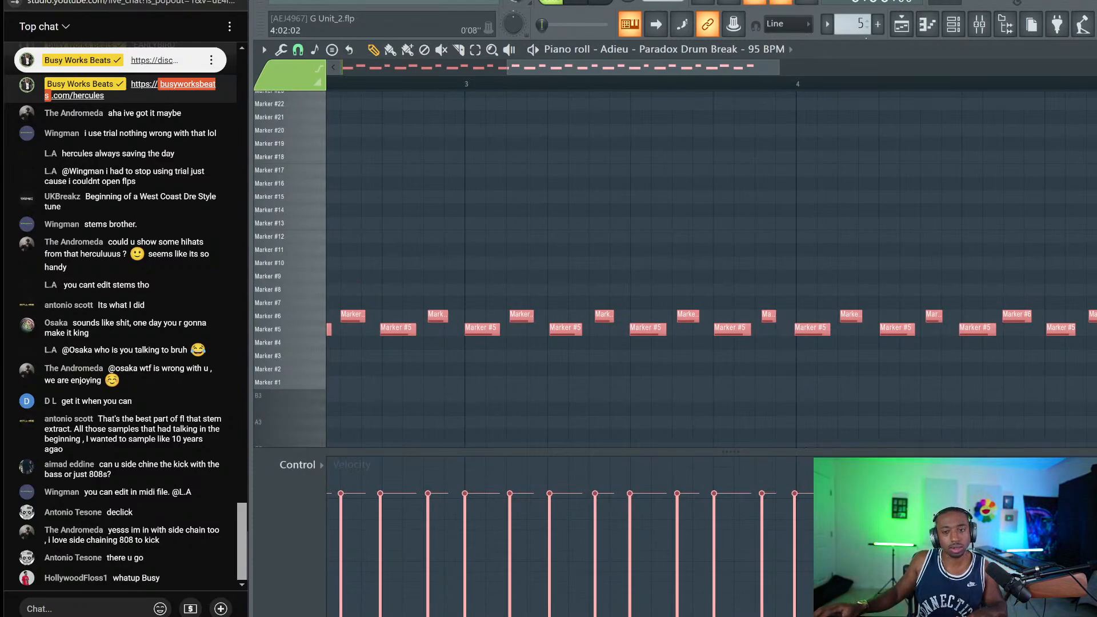
scroll(712, 269, left, 3)
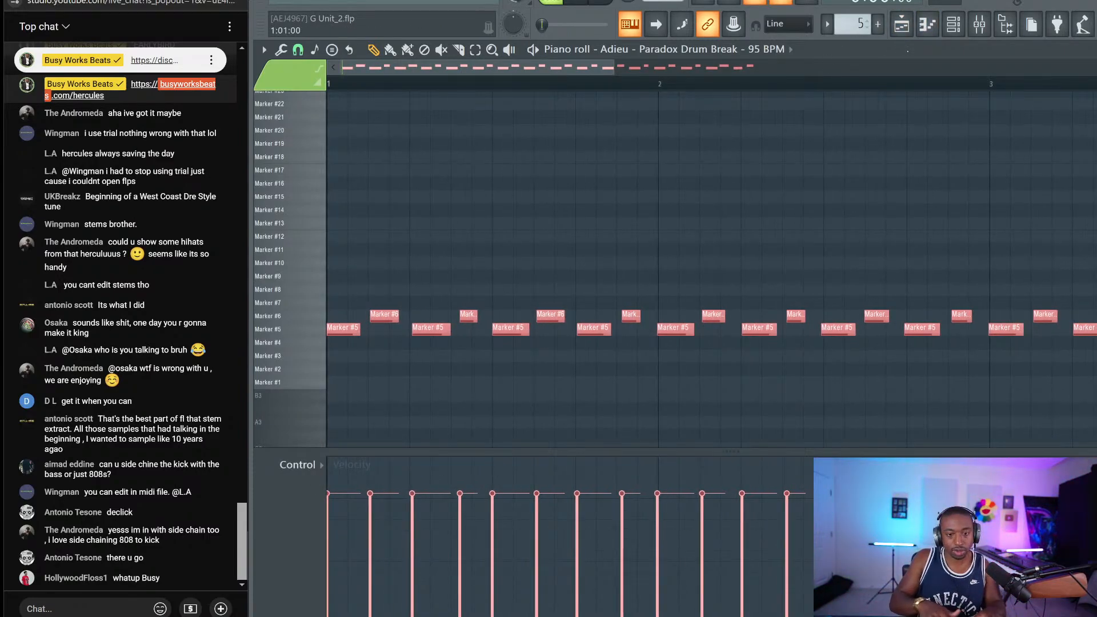
key(space)
key(space)
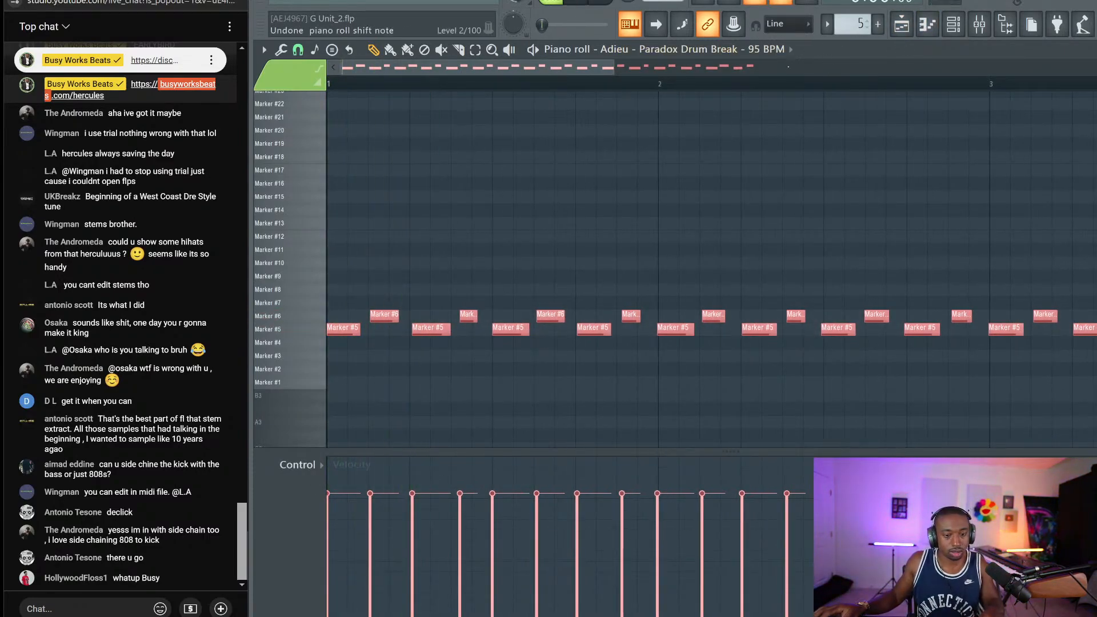
key(ctrl+z)
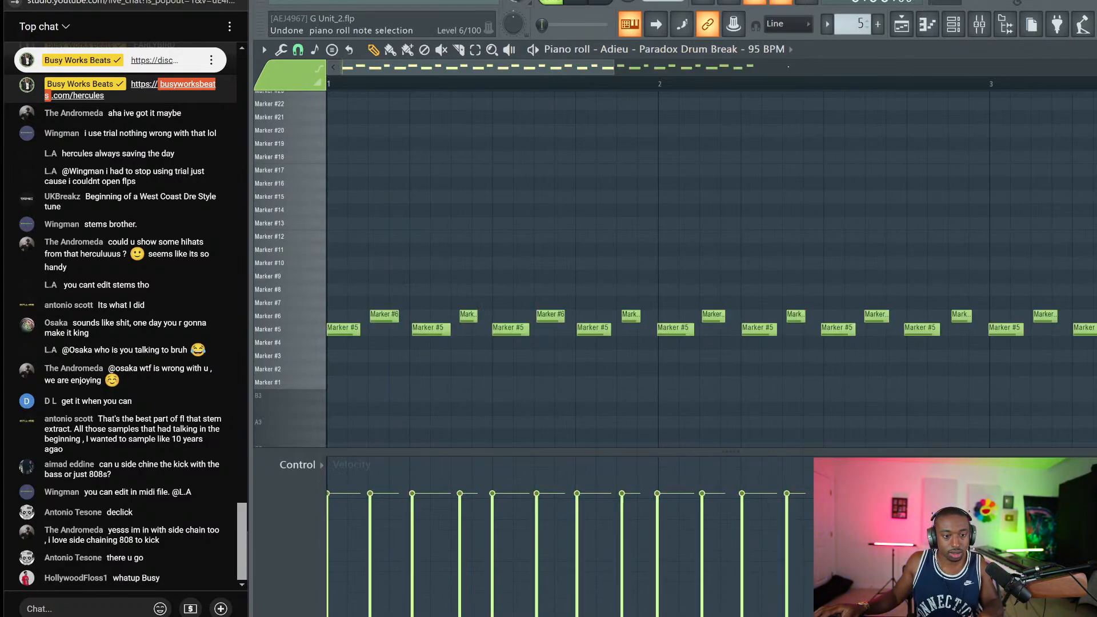
key(space)
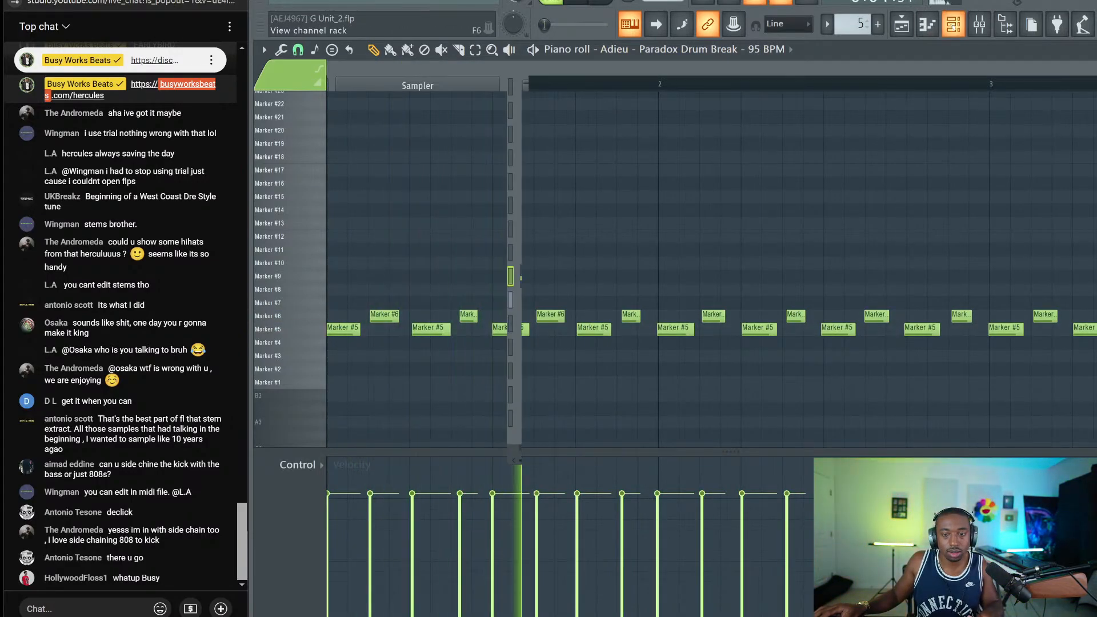
key(F6)
key(ctrl+s)
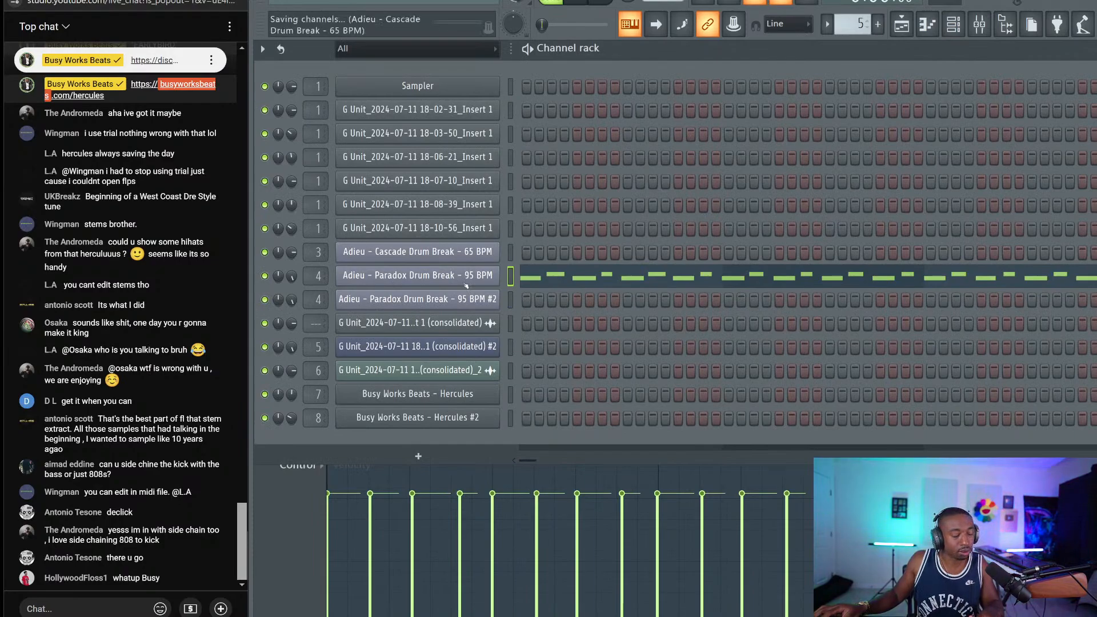
click(465, 282)
click(371, 100)
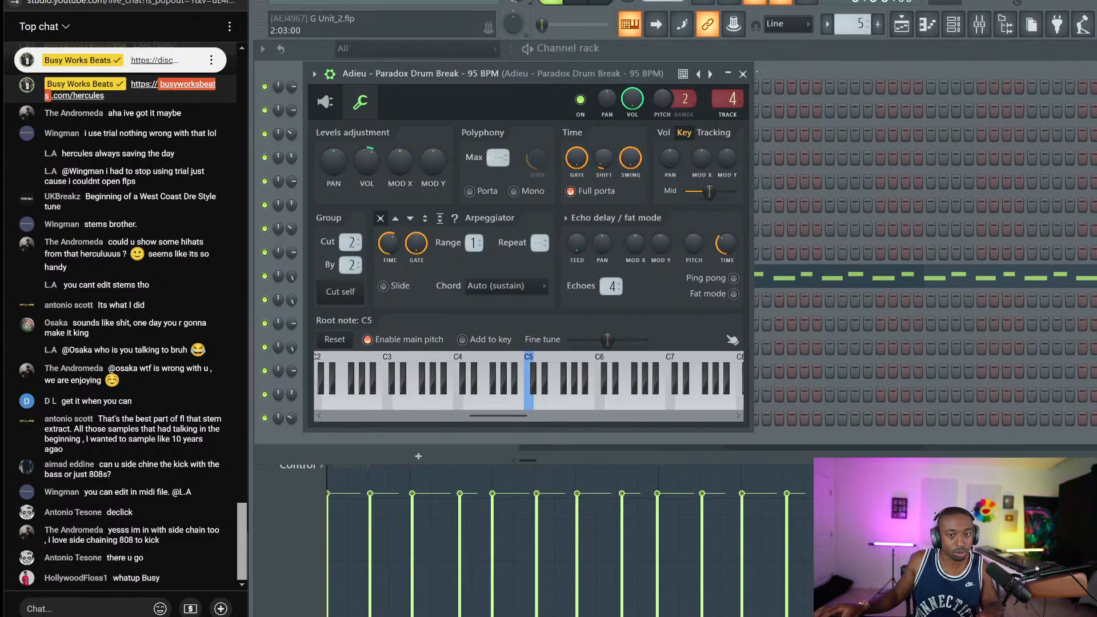
key(Escape)
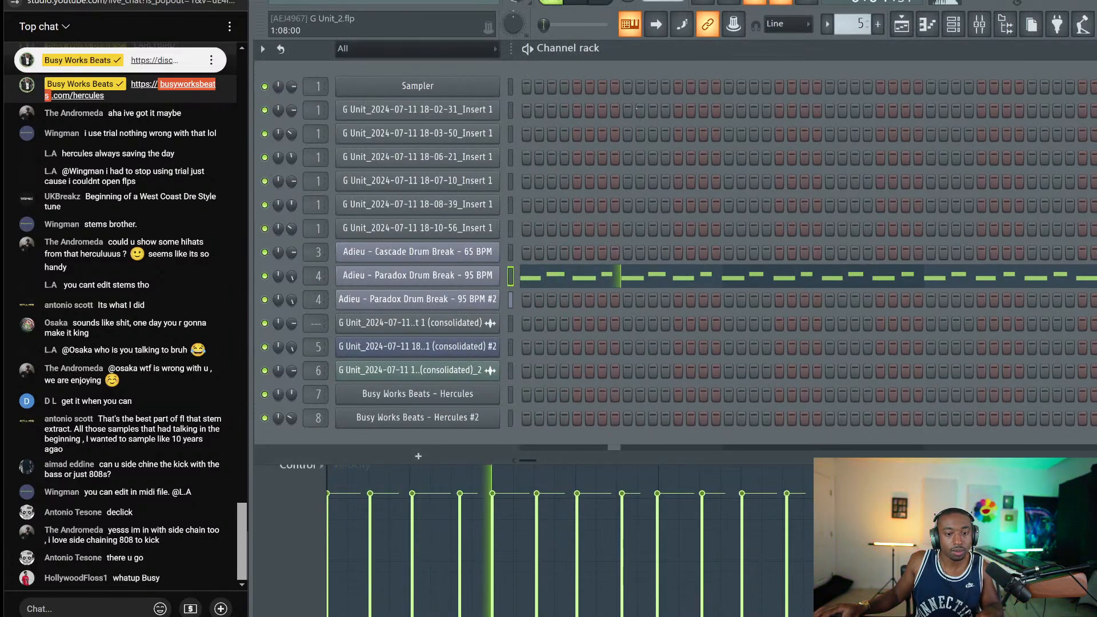
click(902, 24)
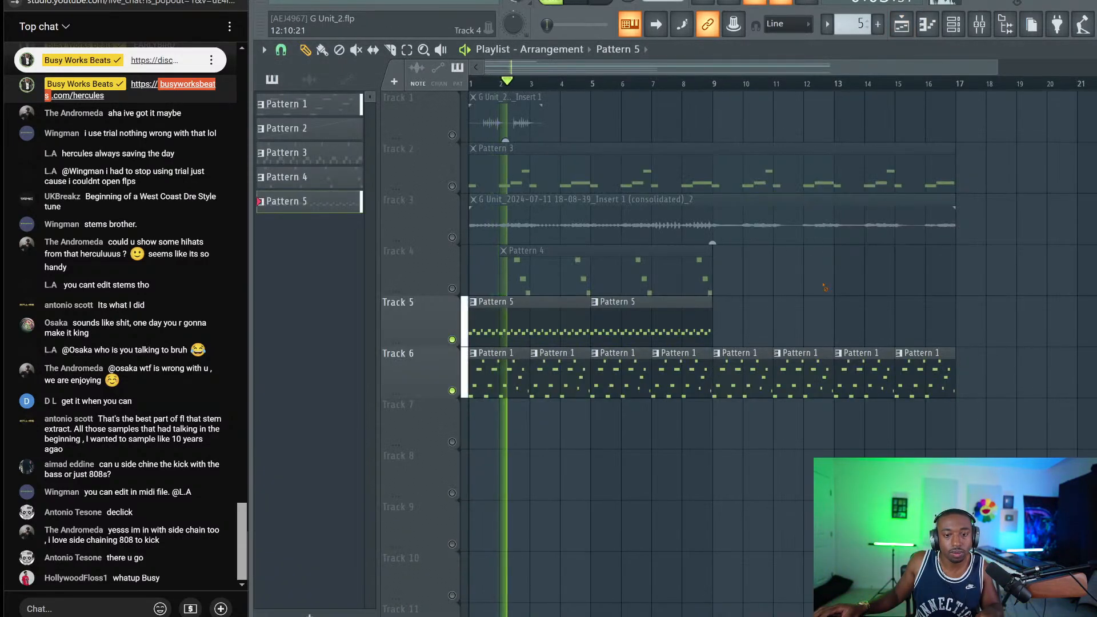
Save the project as G Unit_2.flp and play the arrangement with all tracks unmuted
key(space)
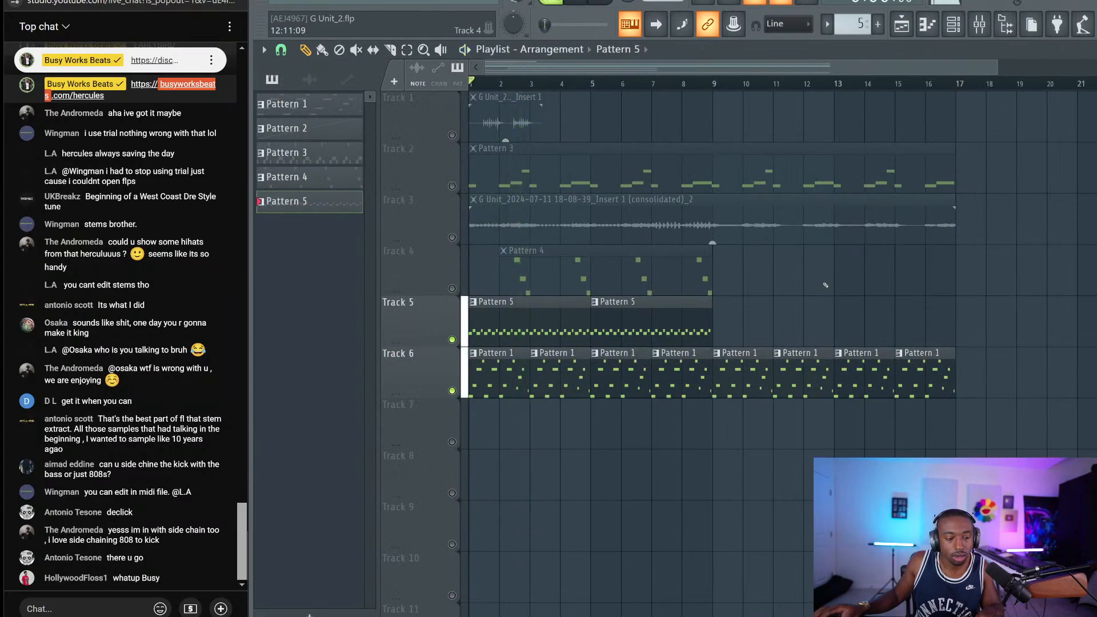
key(ctrl+s)
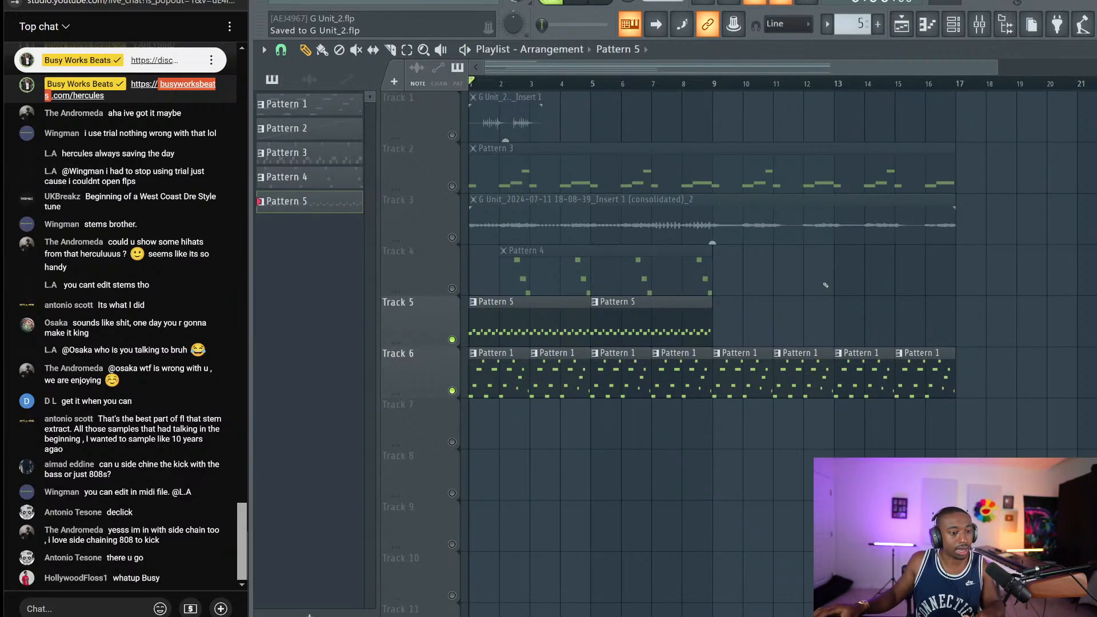
key(space)
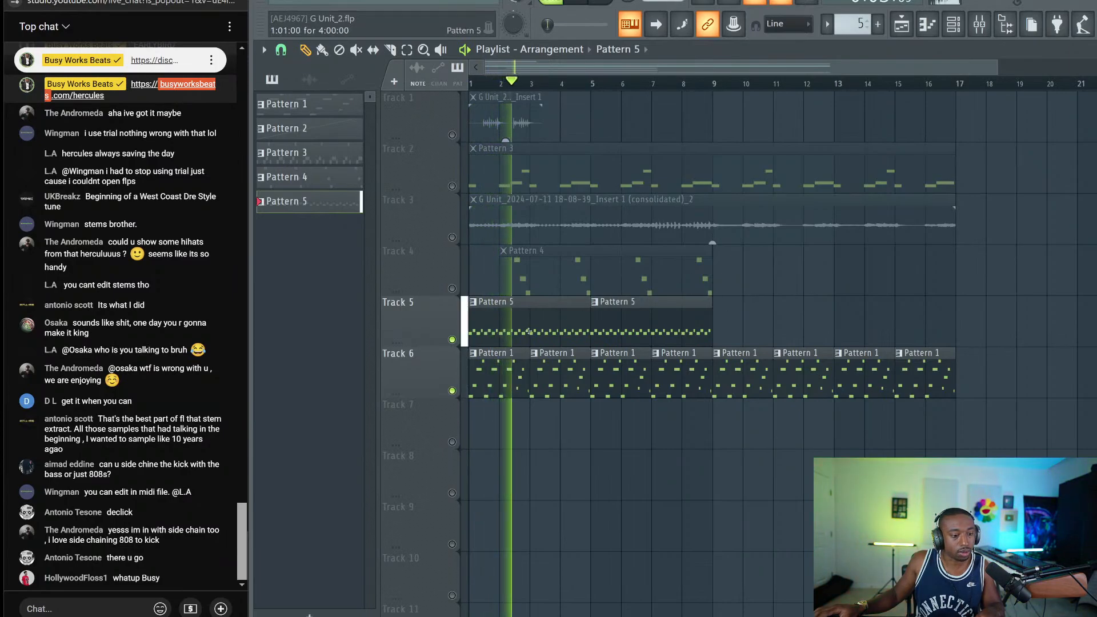
right_click(452, 340)
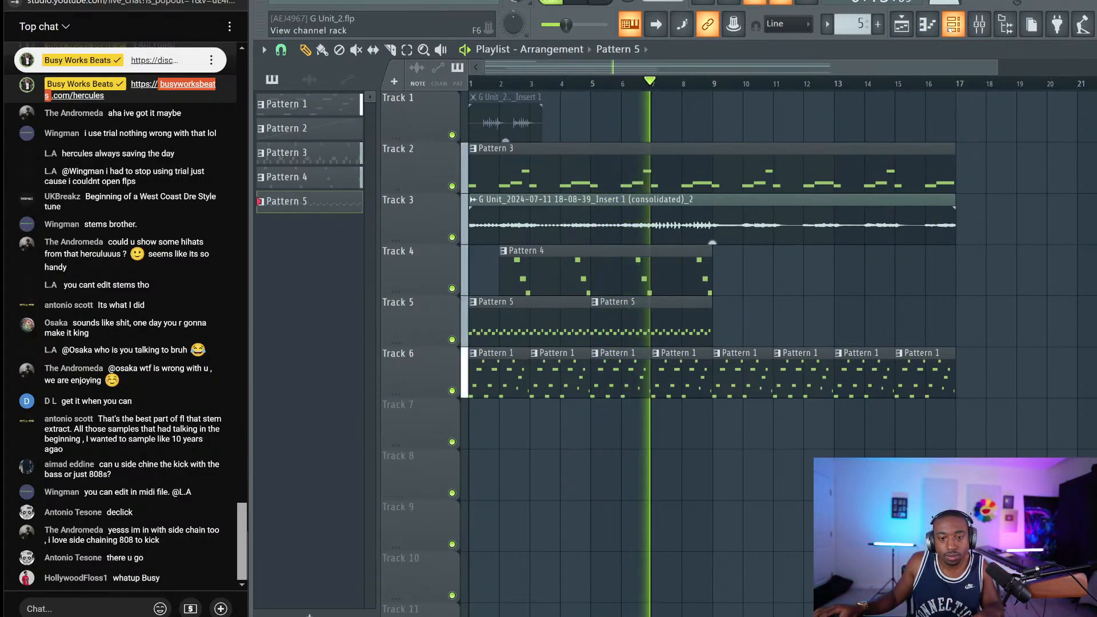
Slice the Track 3 audio clip at bars 5 and 9, then replay from the start
click(954, 25)
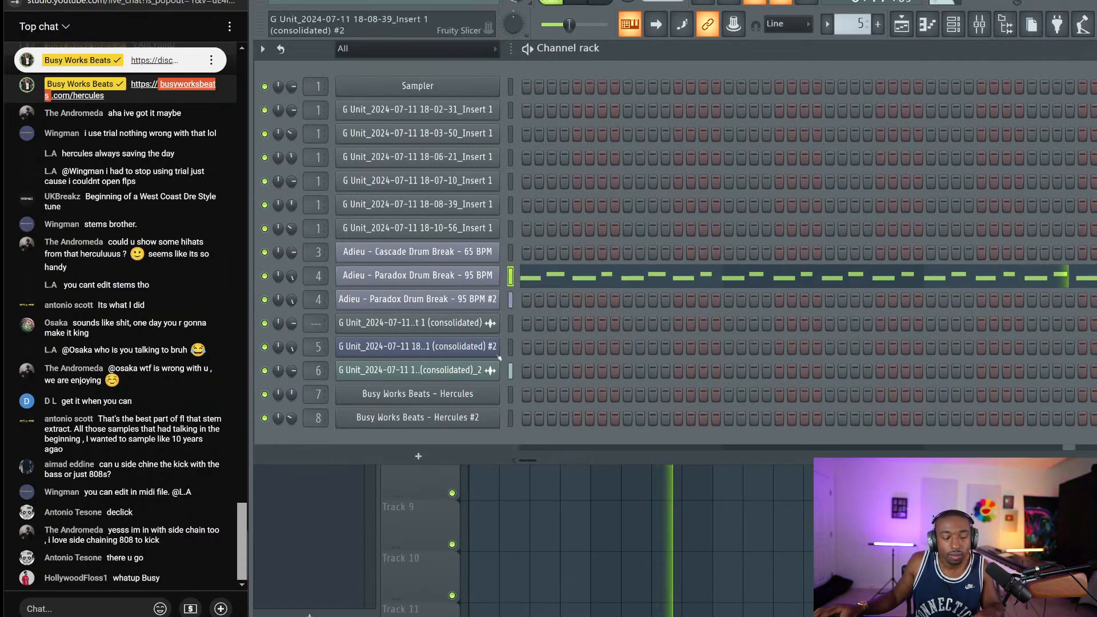
click(961, 27)
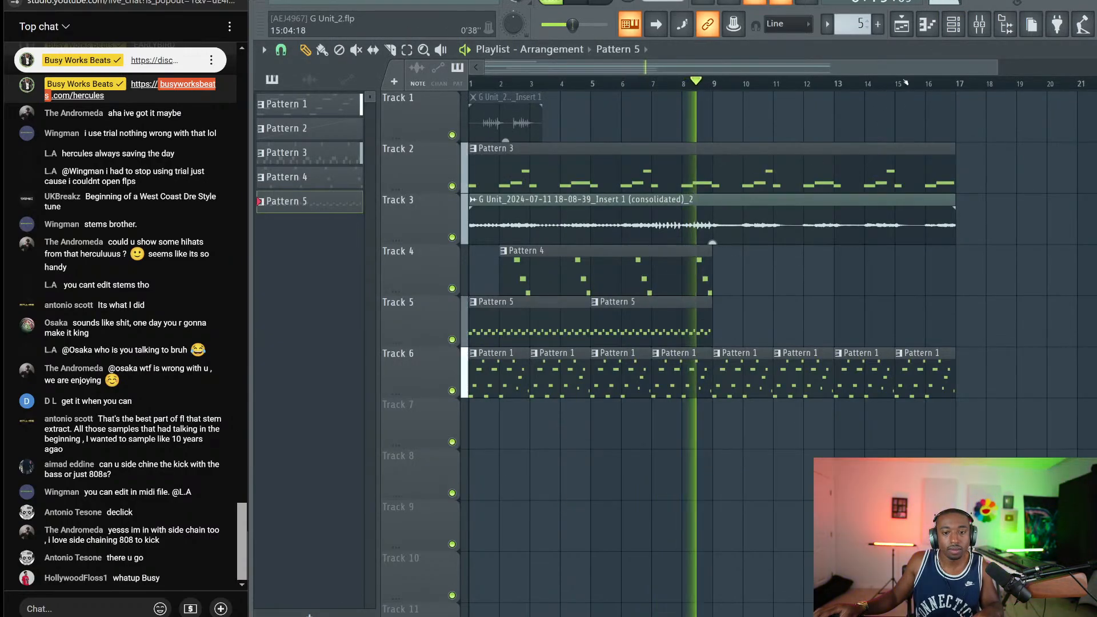
key(space)
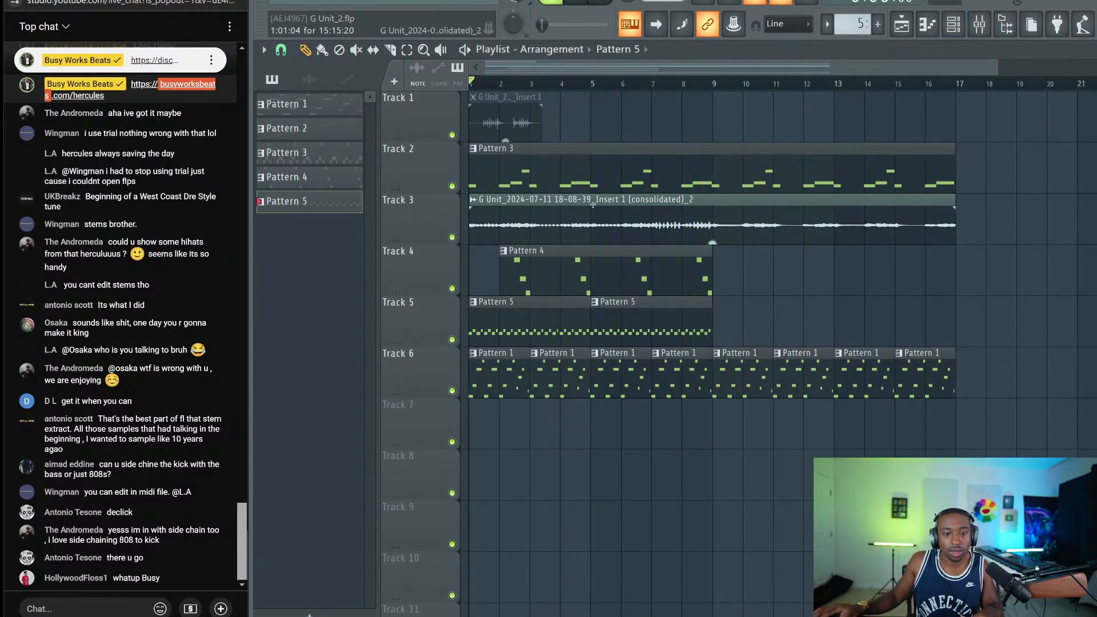
key(space)
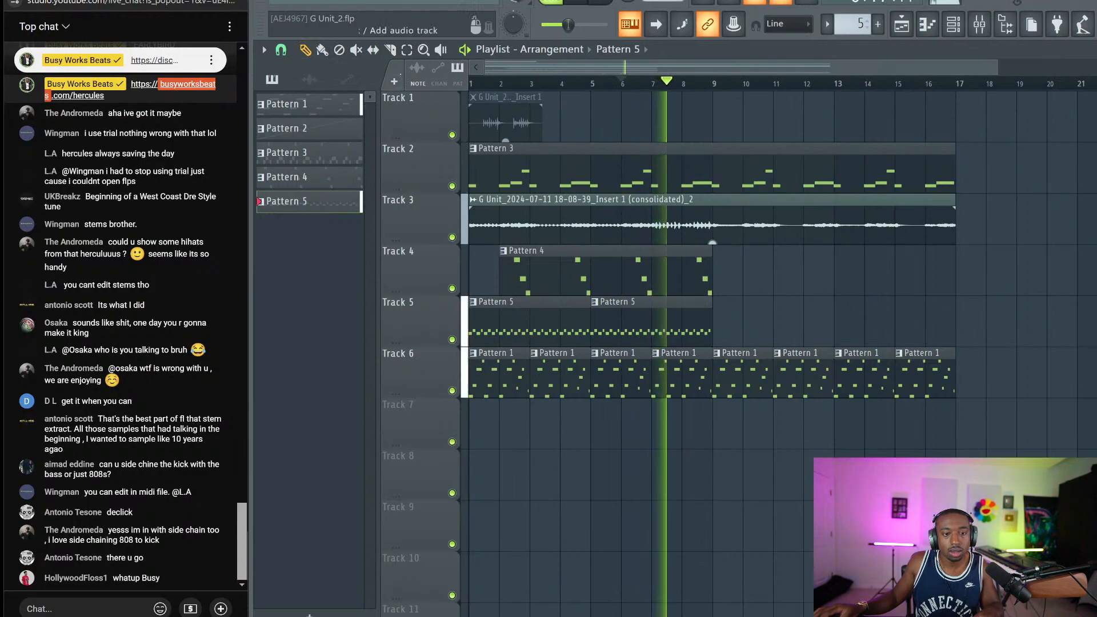
key(space)
click(605, 226)
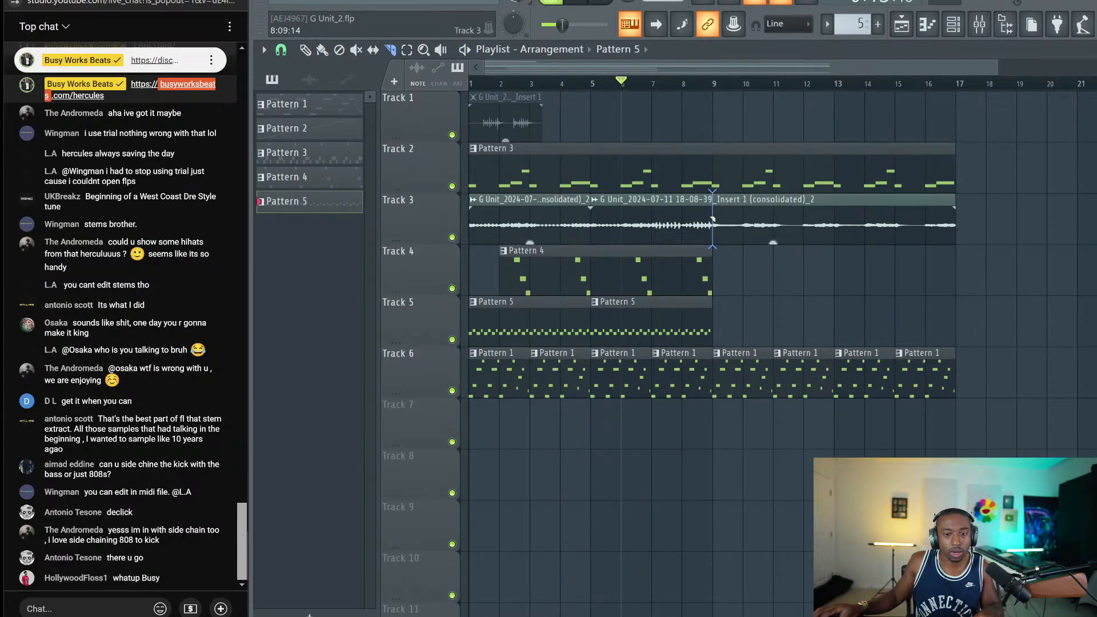
click(712, 219)
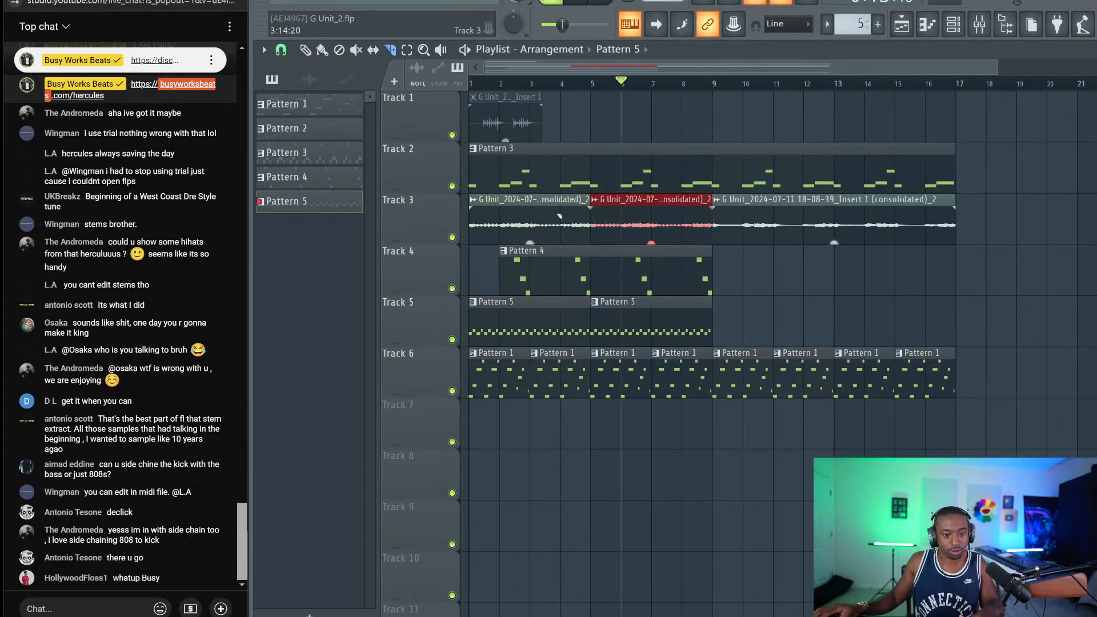
key(space)
key(Home)
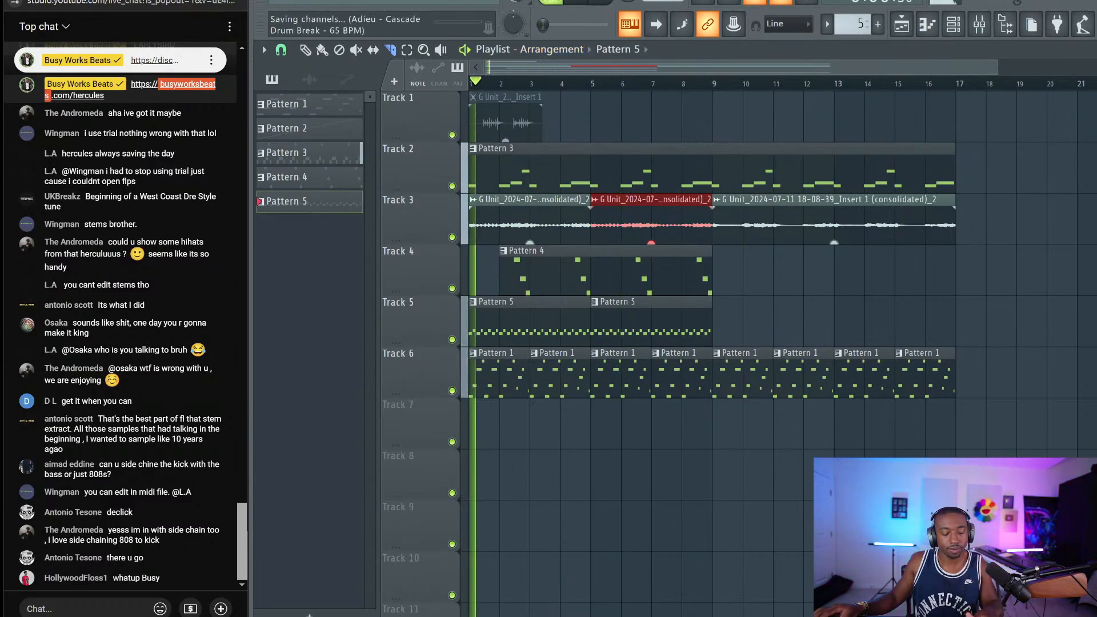
Switch to a new empty pattern, replay the arrangement and show Insert 1 in the mixer
key(F6)
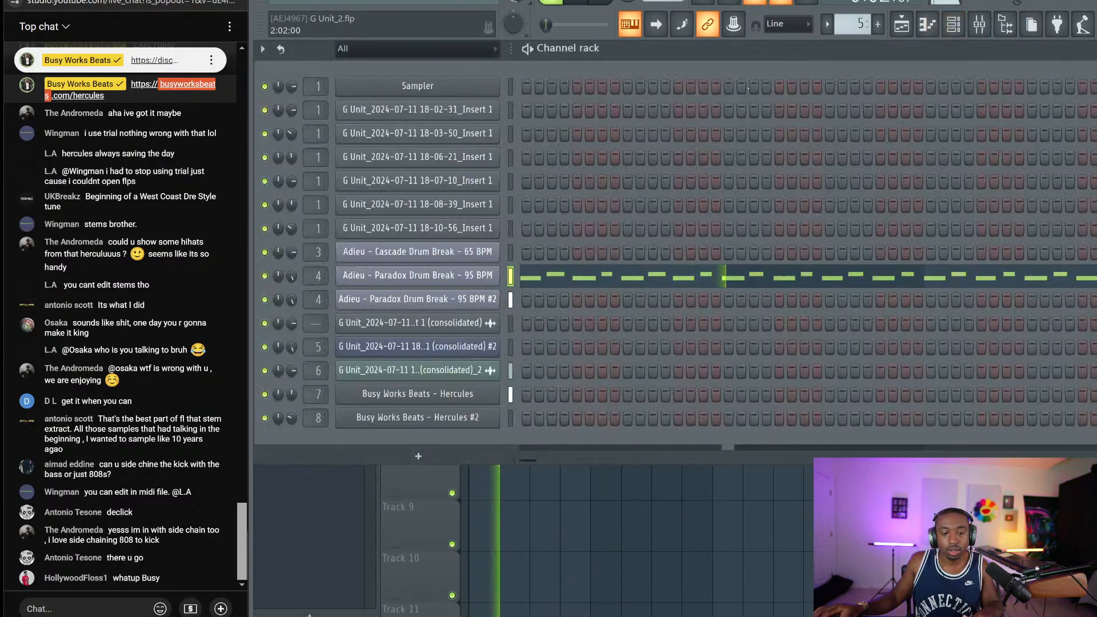
key(F4)
key(space)
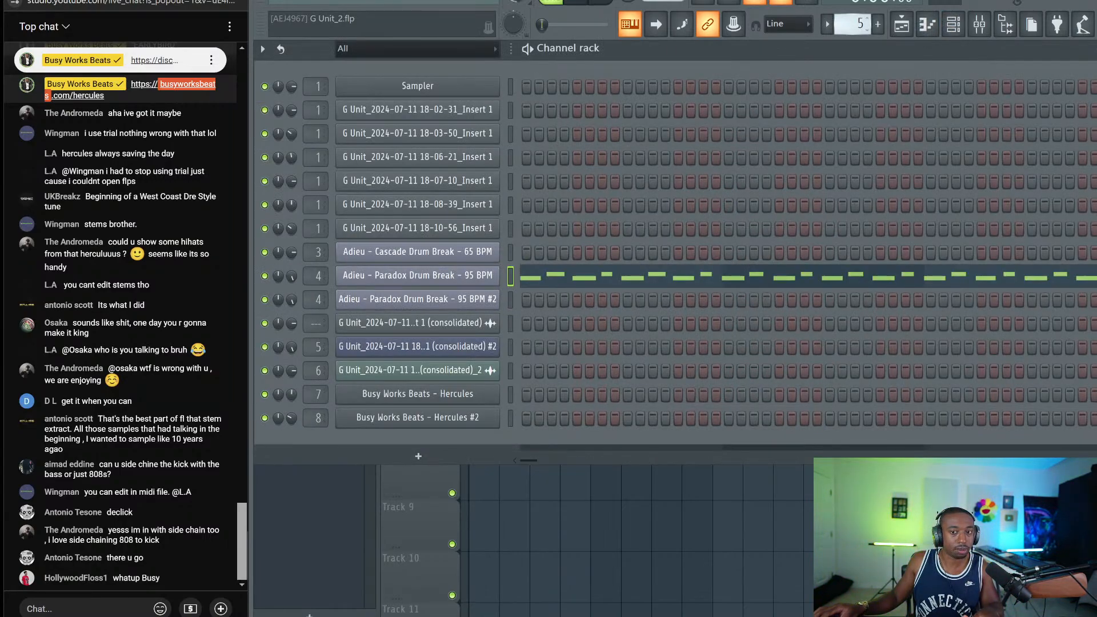
key(F6)
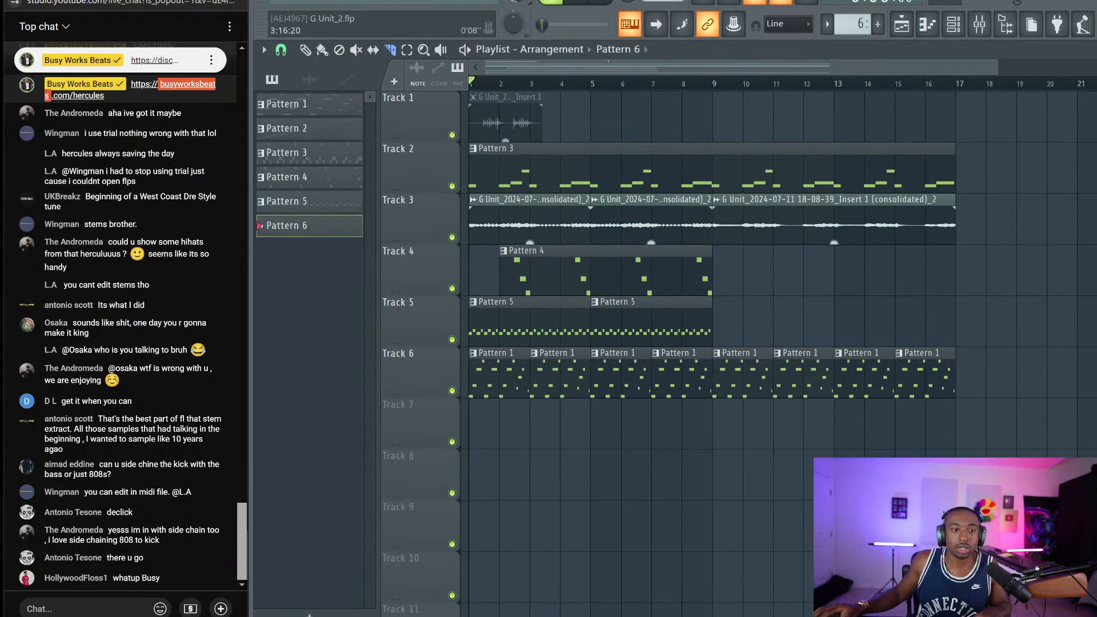
click(964, 33)
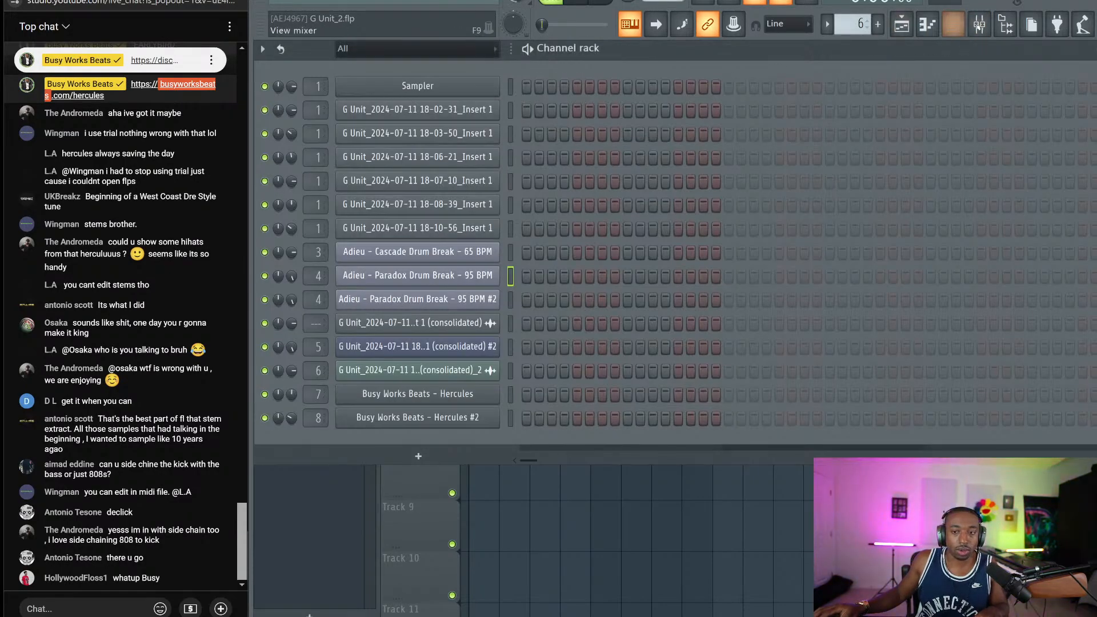
click(953, 24)
click(676, 558)
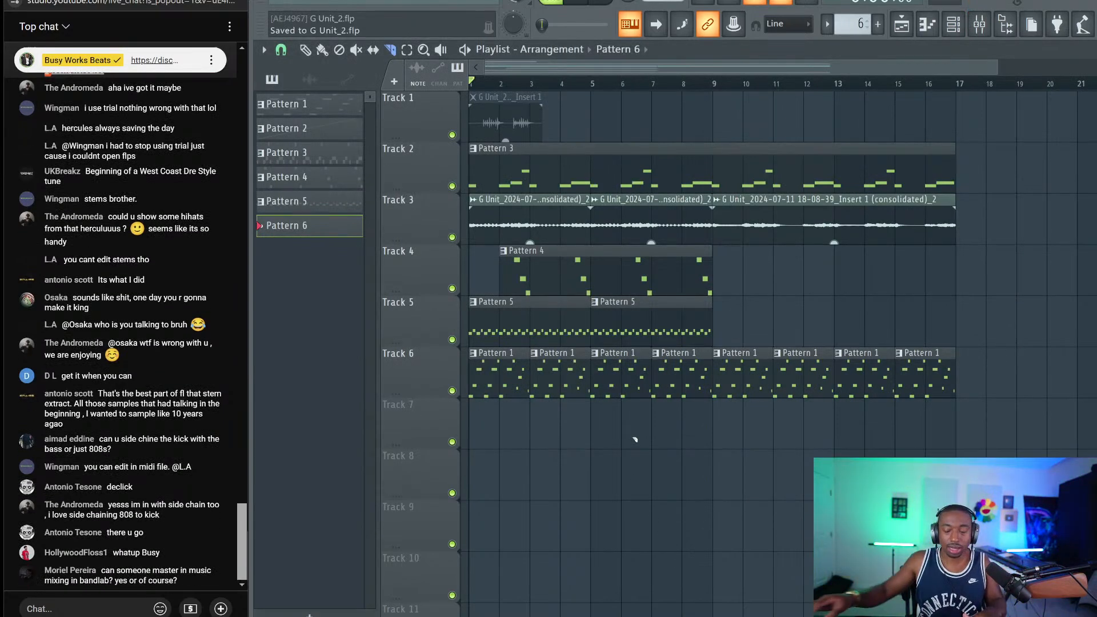
key(space)
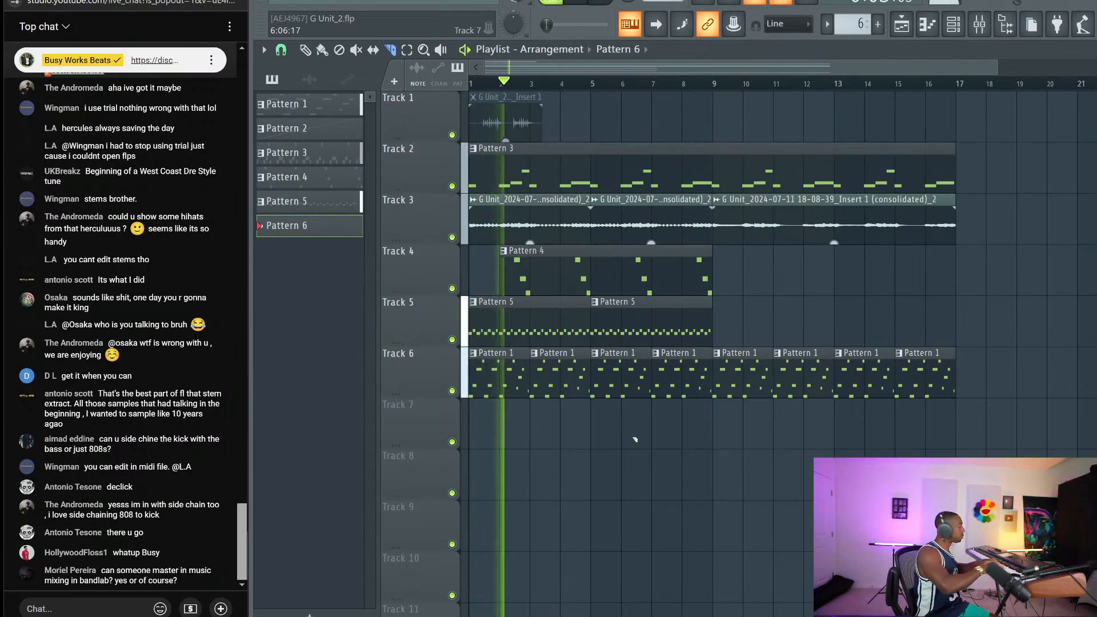
key(F9)
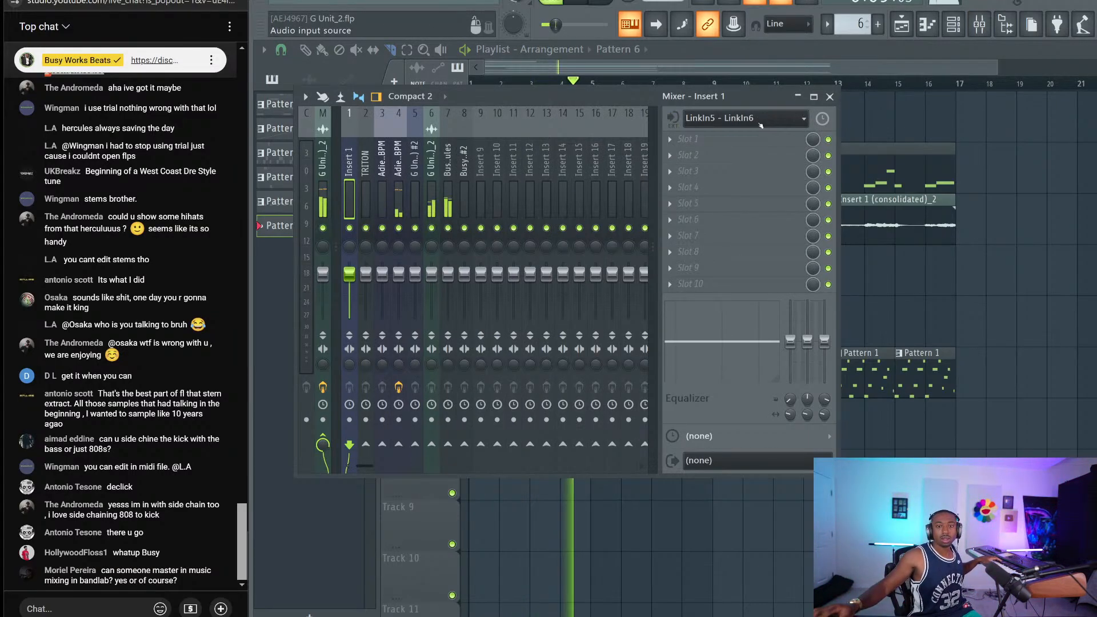
Set Insert 1's audio input and extend Deus ASIO Link's HOST IN MIX to channels 5–6
click(677, 123)
click(680, 238)
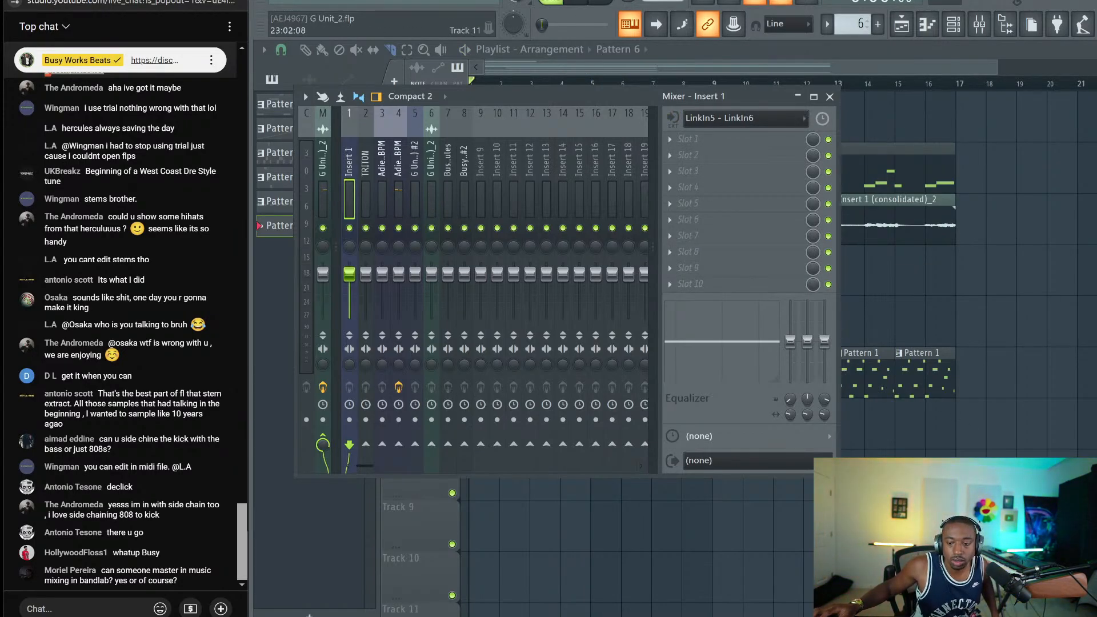
key(super+i)
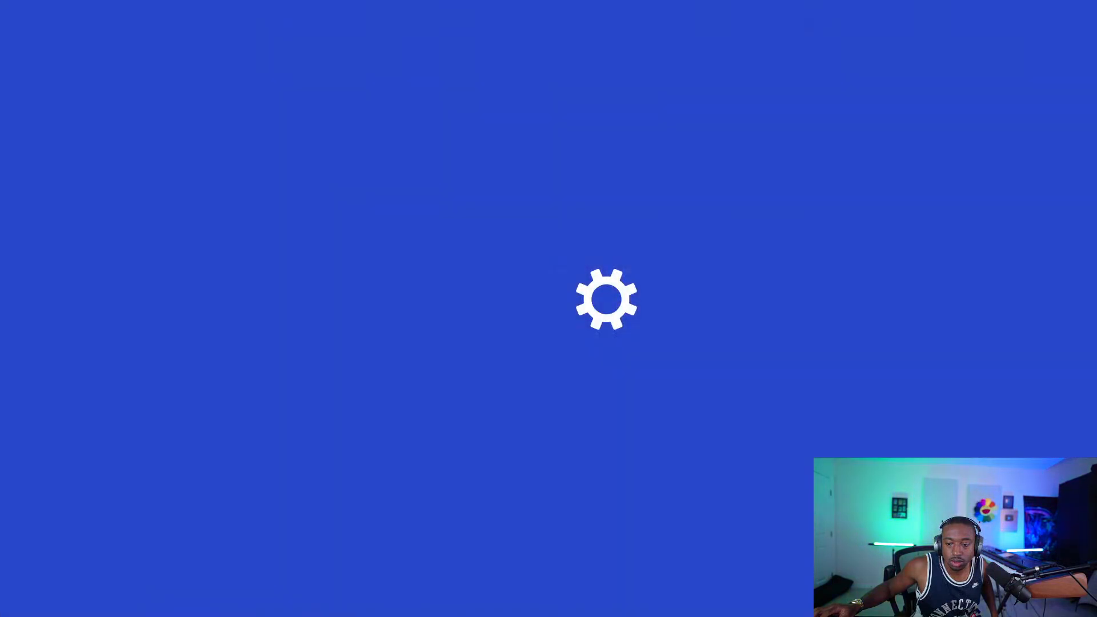
key(alt+Tab)
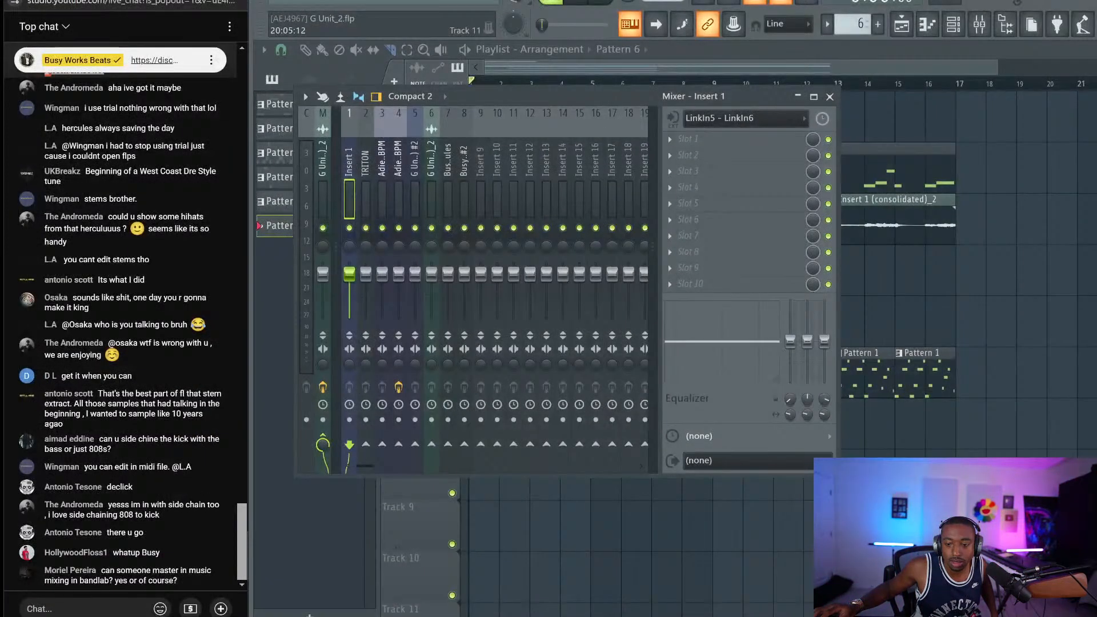
key(alt+Tab)
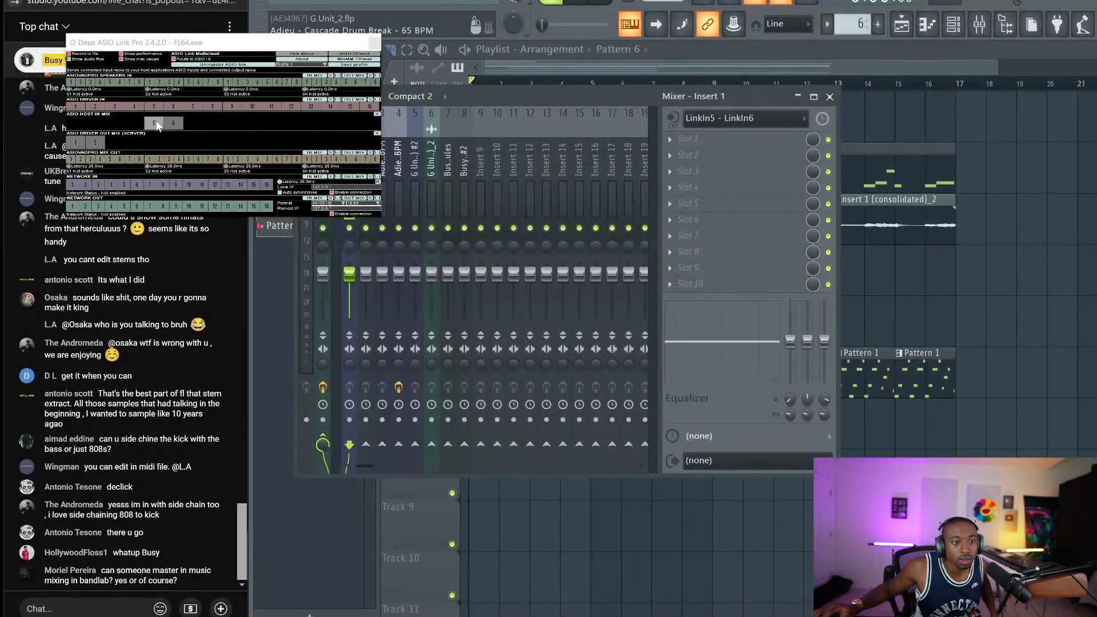
click(173, 124)
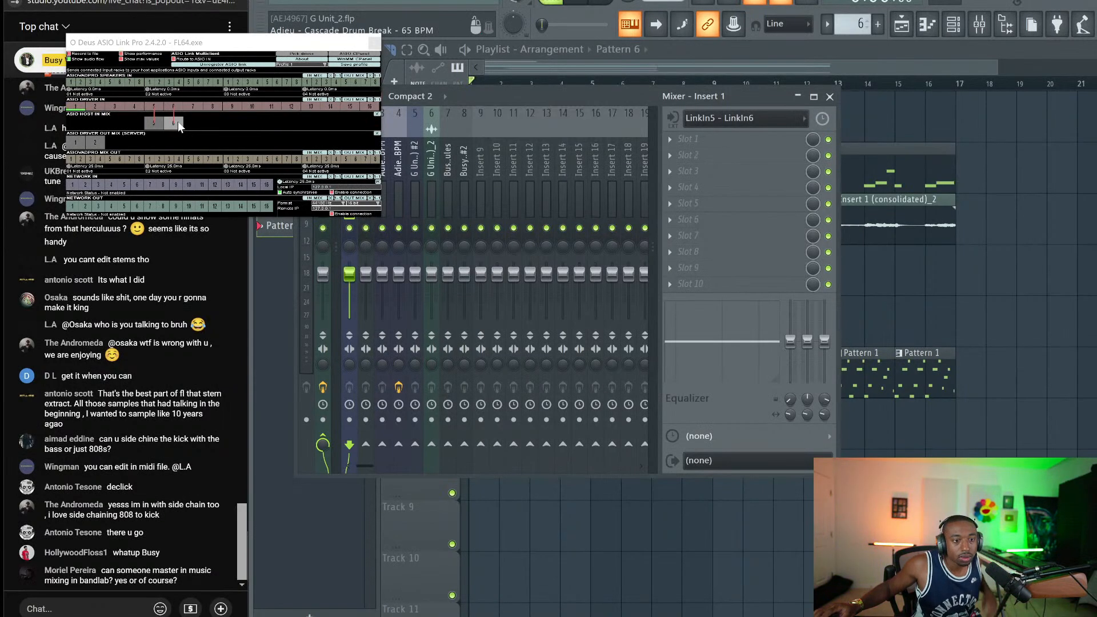
click(374, 43)
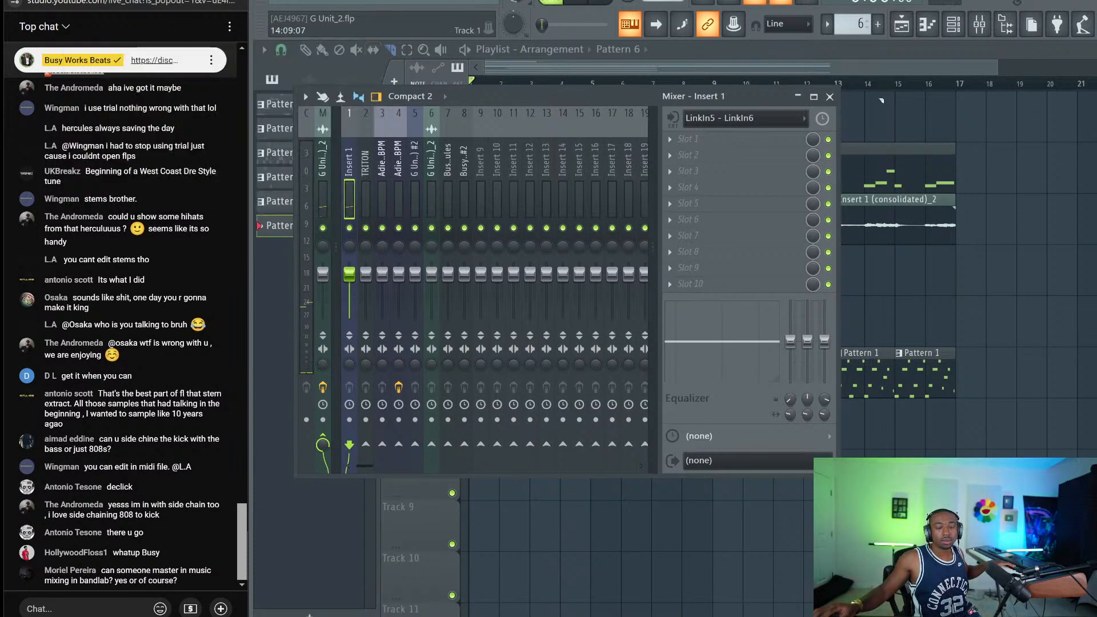
click(831, 97)
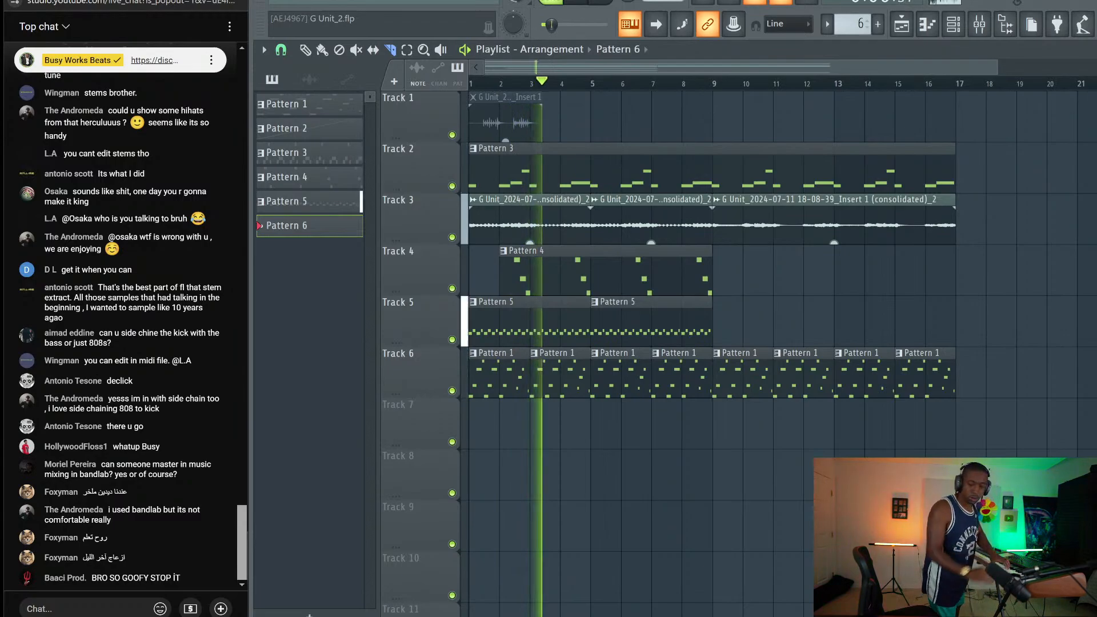
Record an Insert 1 audio take onto Track 7 from bar 1 after checking the mixer
key(space)
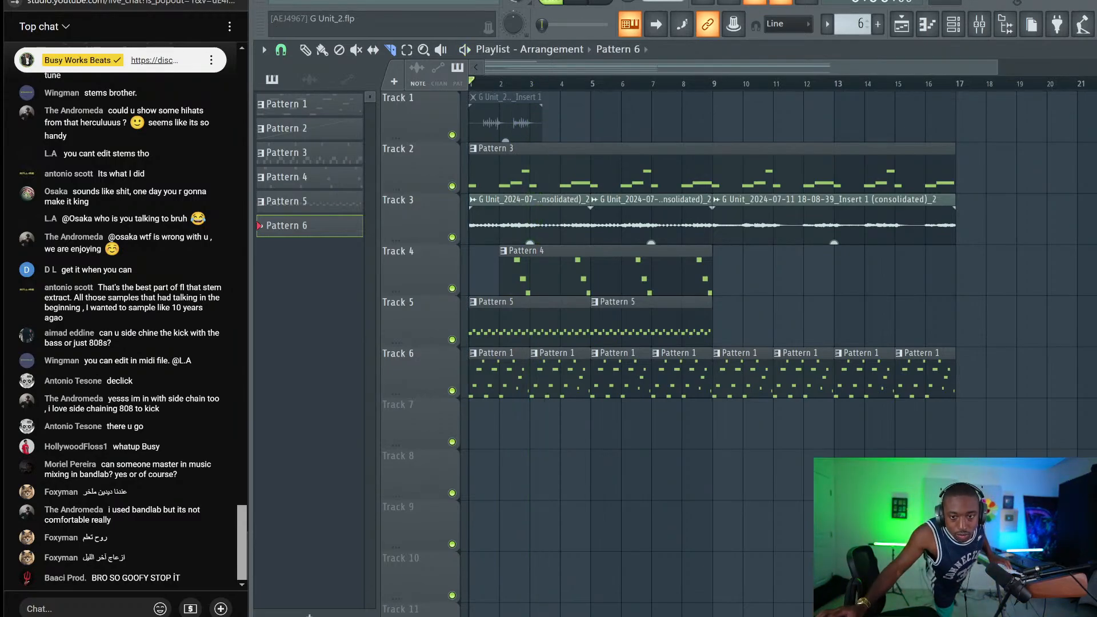
click(980, 24)
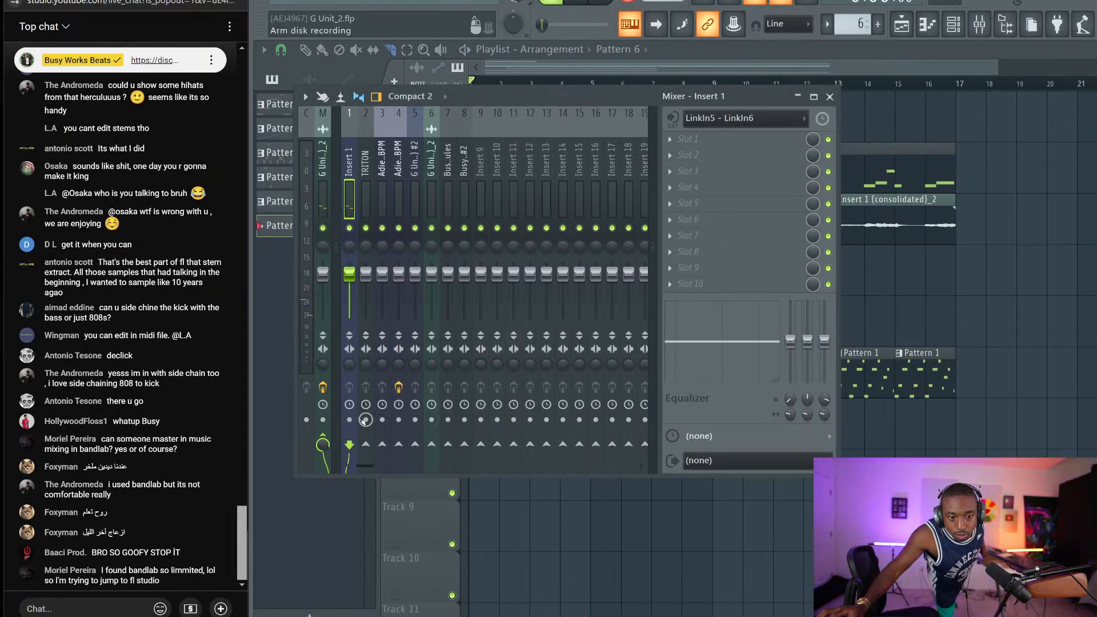
key(F9)
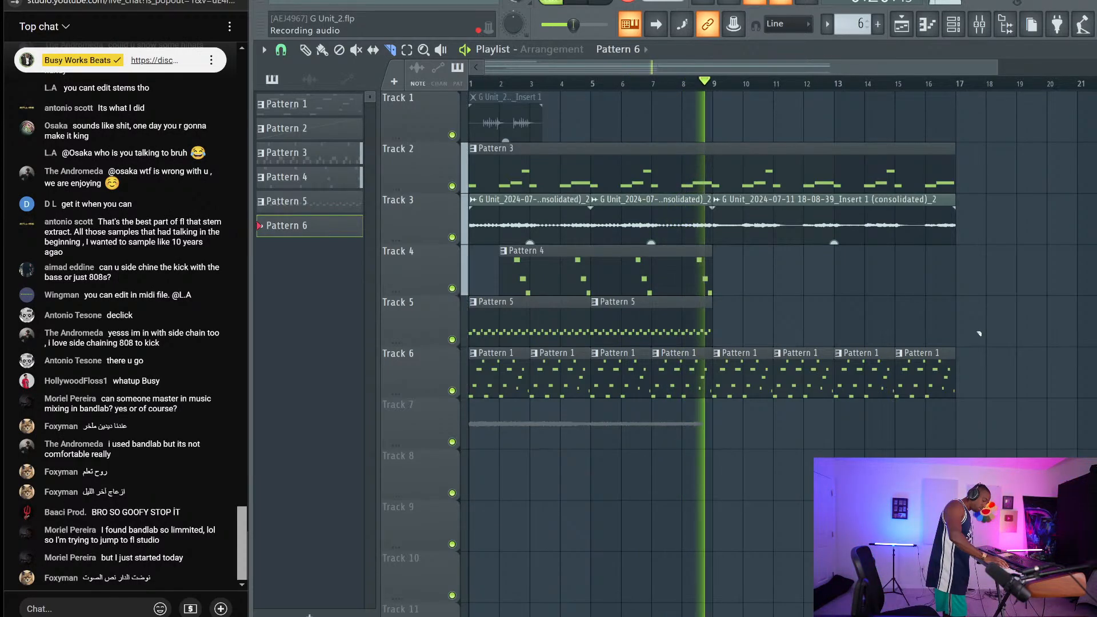
key(space)
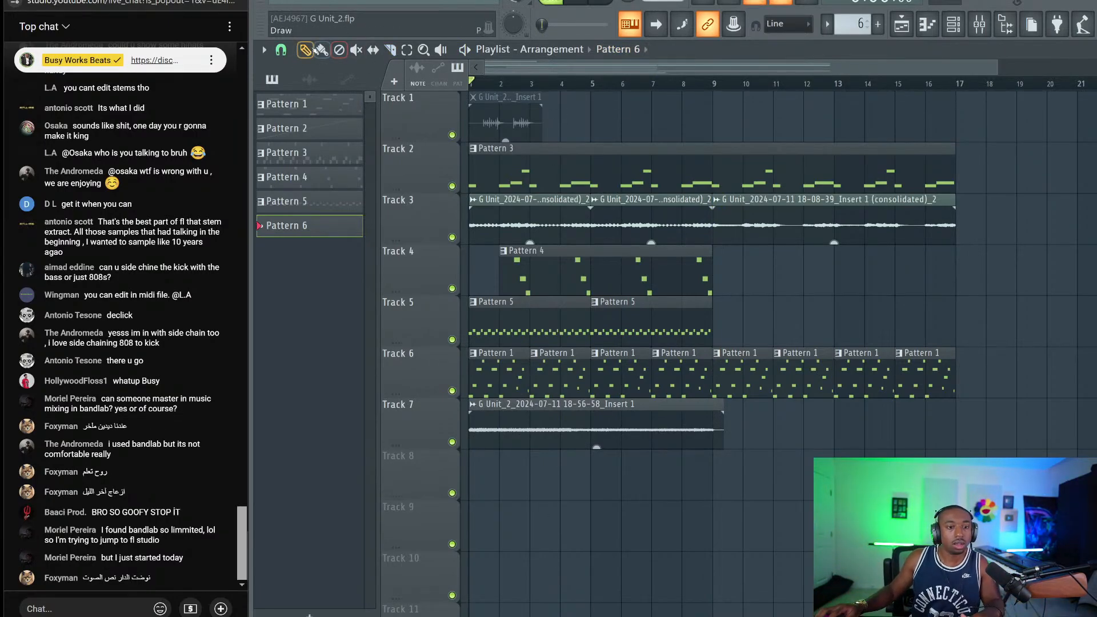
Mute mixer insert 5 from the new Track 7 recording's settings
double_click(573, 432)
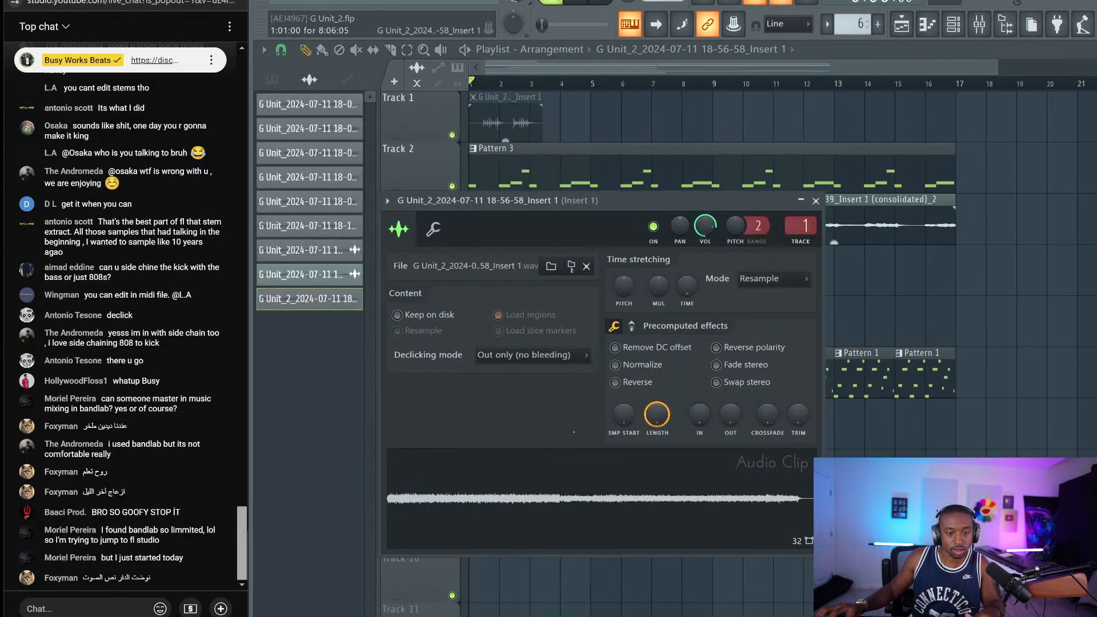
key(F9)
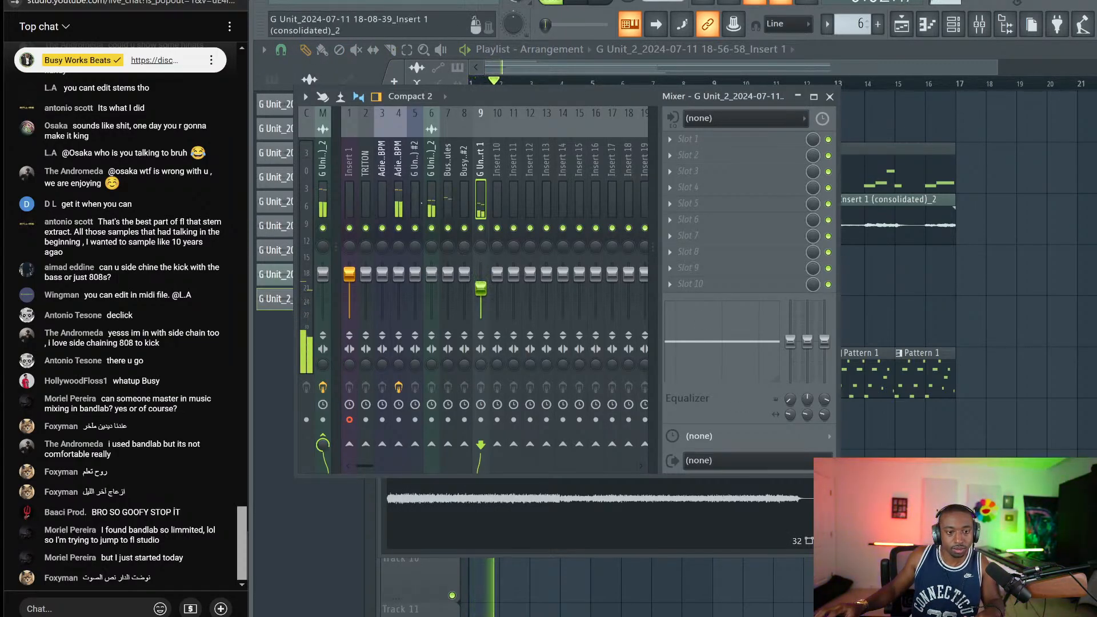
click(414, 228)
key(F12)
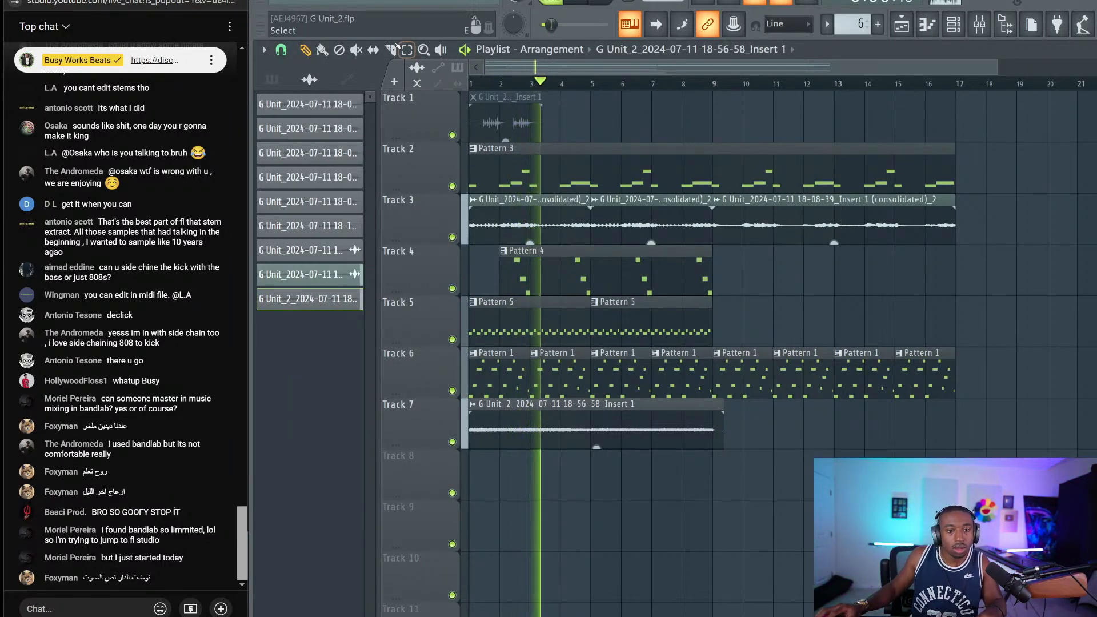
Trim the Track 7 clip to end at bar 9 and duplicate it with Ctrl+B
key(c)
drag(730, 418, 720, 418)
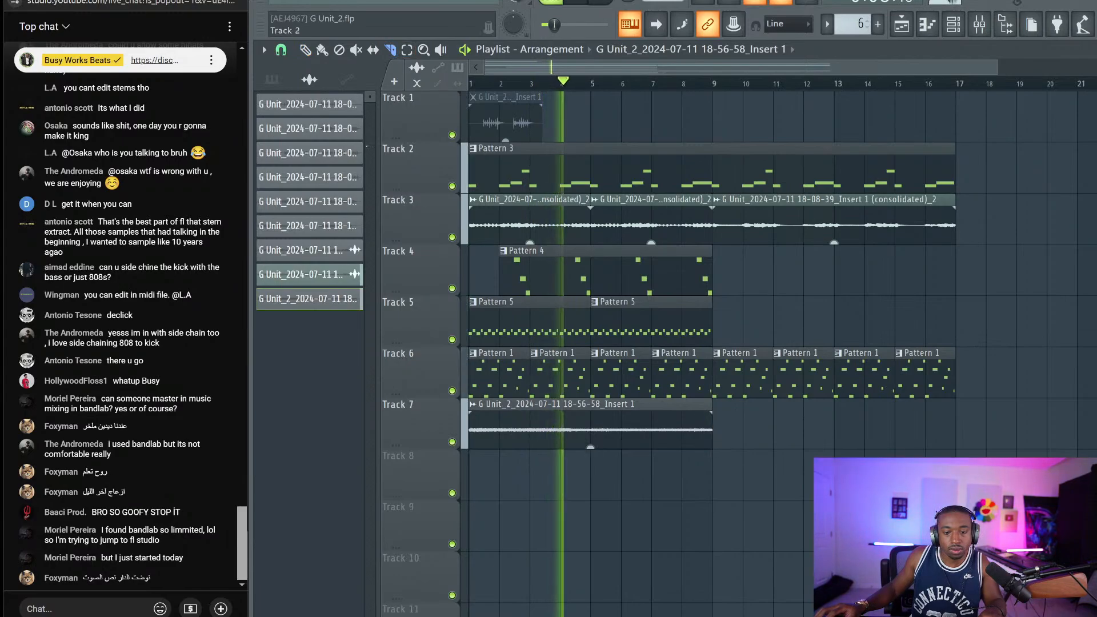
click(306, 51)
click(617, 417)
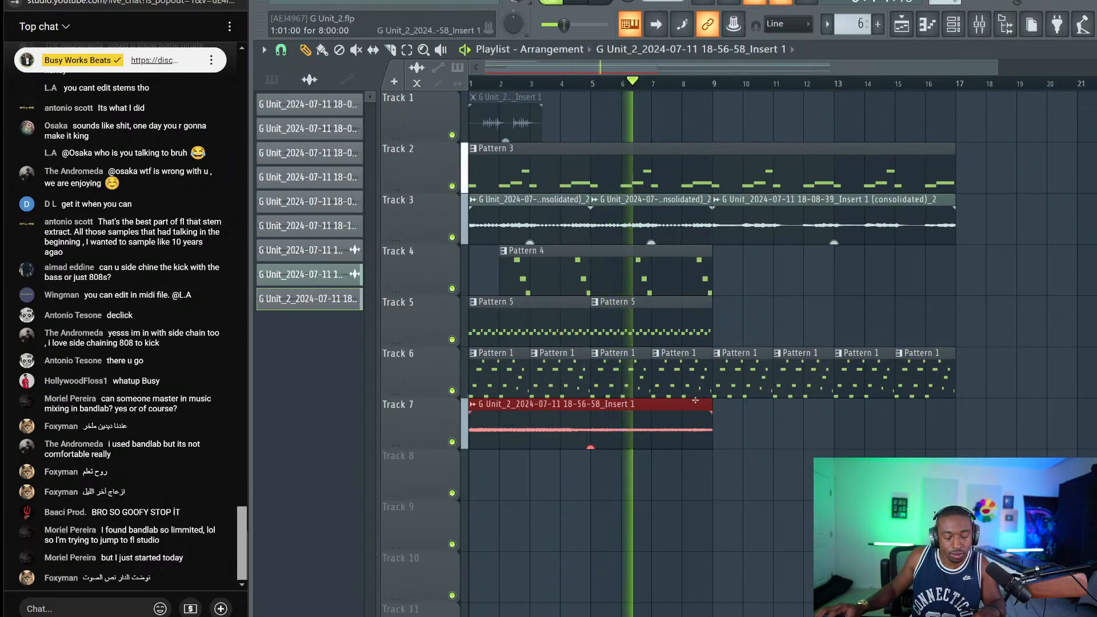
key(ctrl+b)
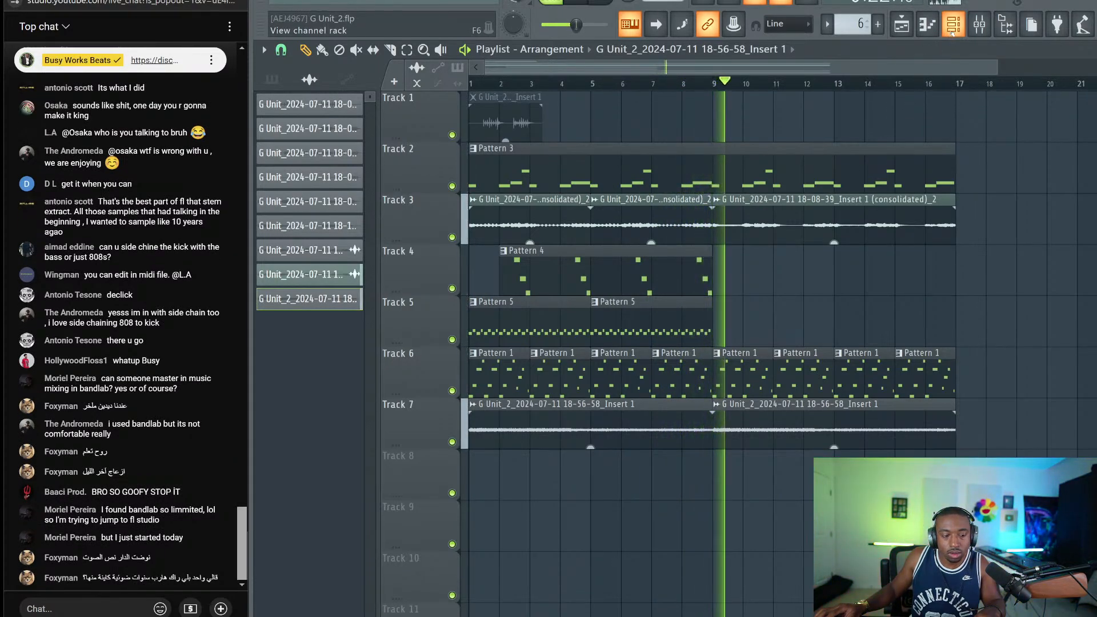
click(953, 32)
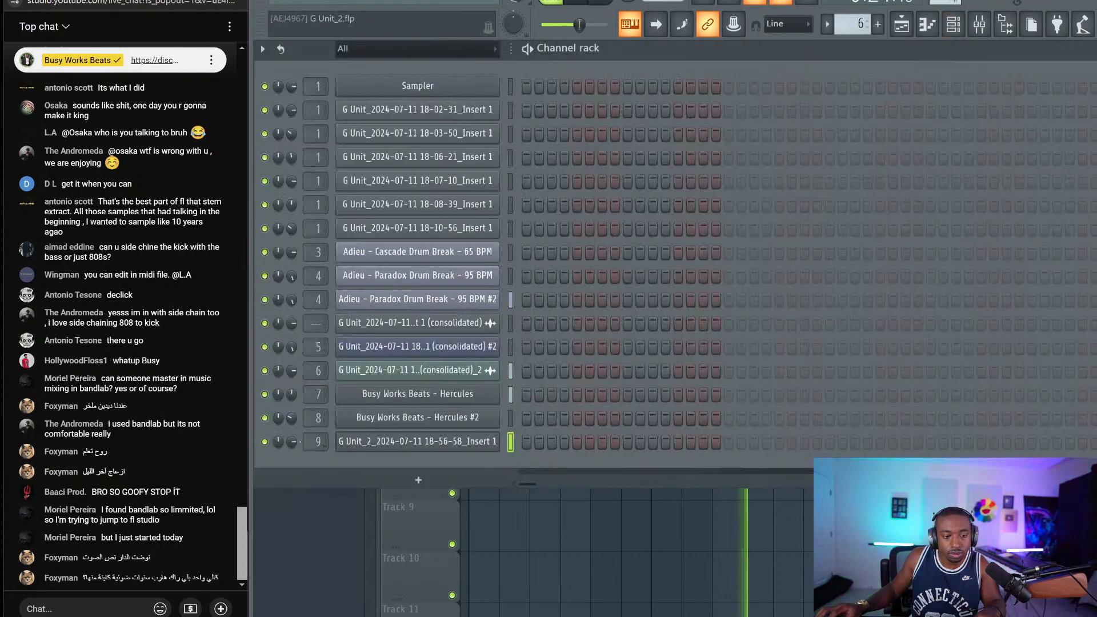
click(953, 25)
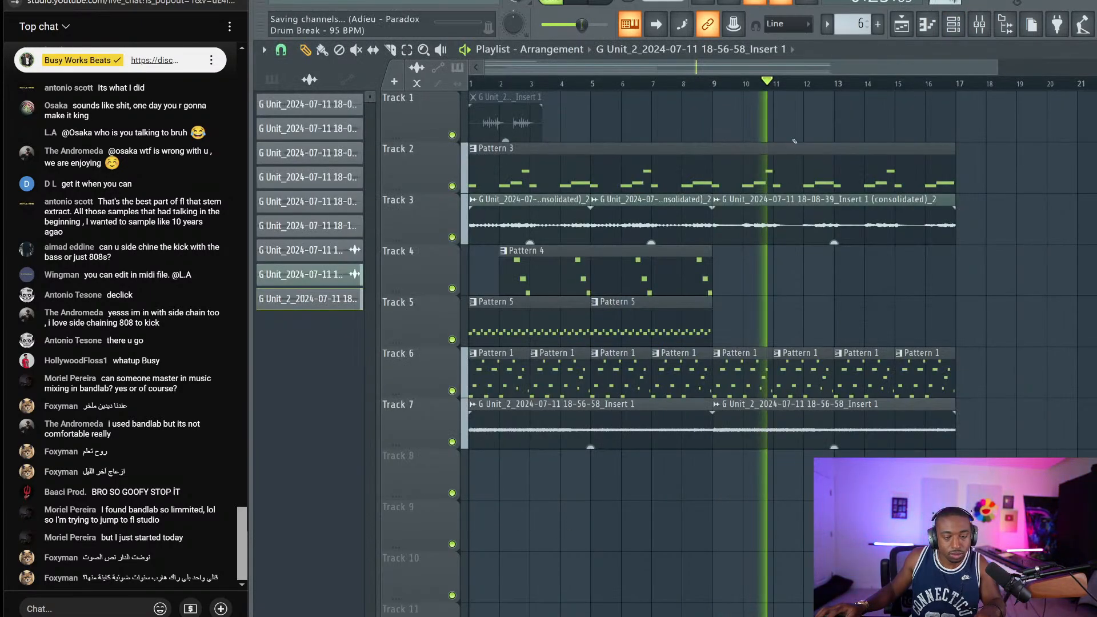
click(979, 25)
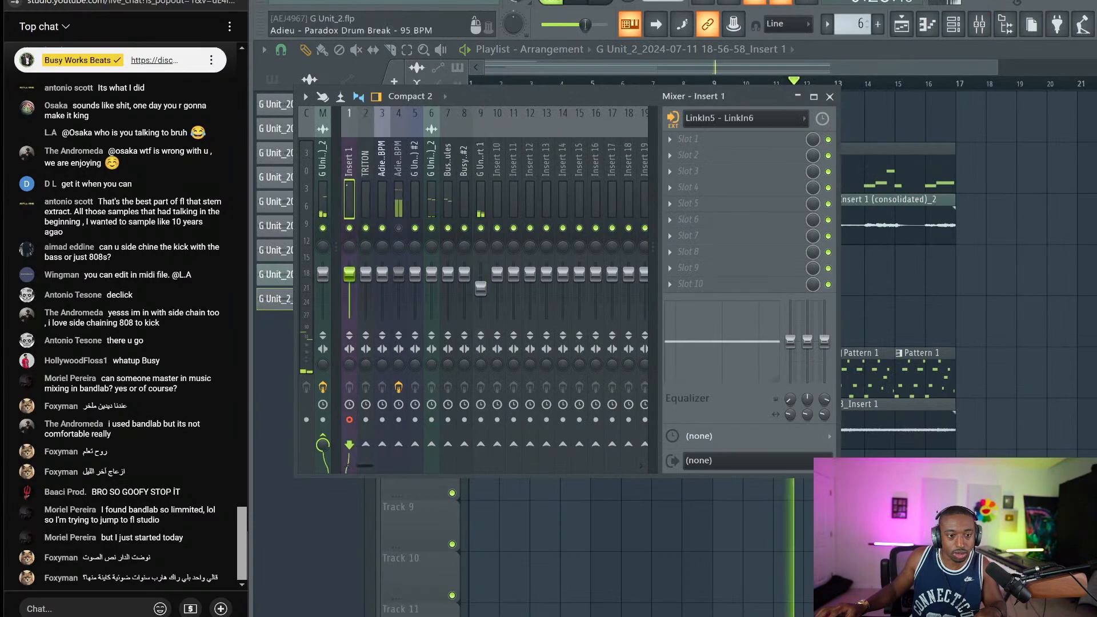
key(F9)
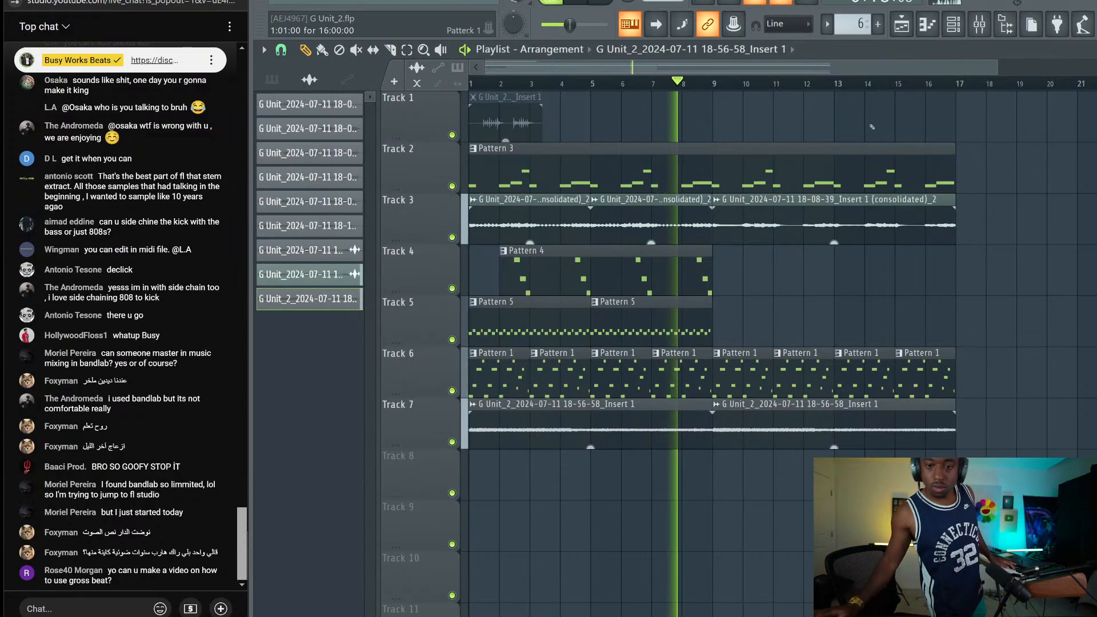
double_click(509, 210)
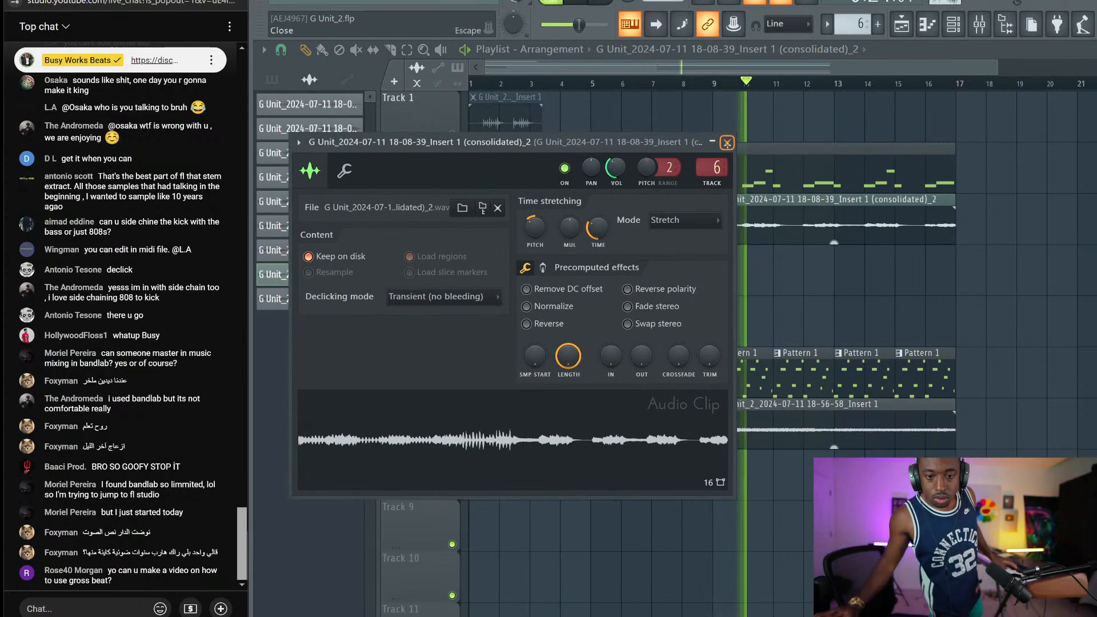
click(727, 142)
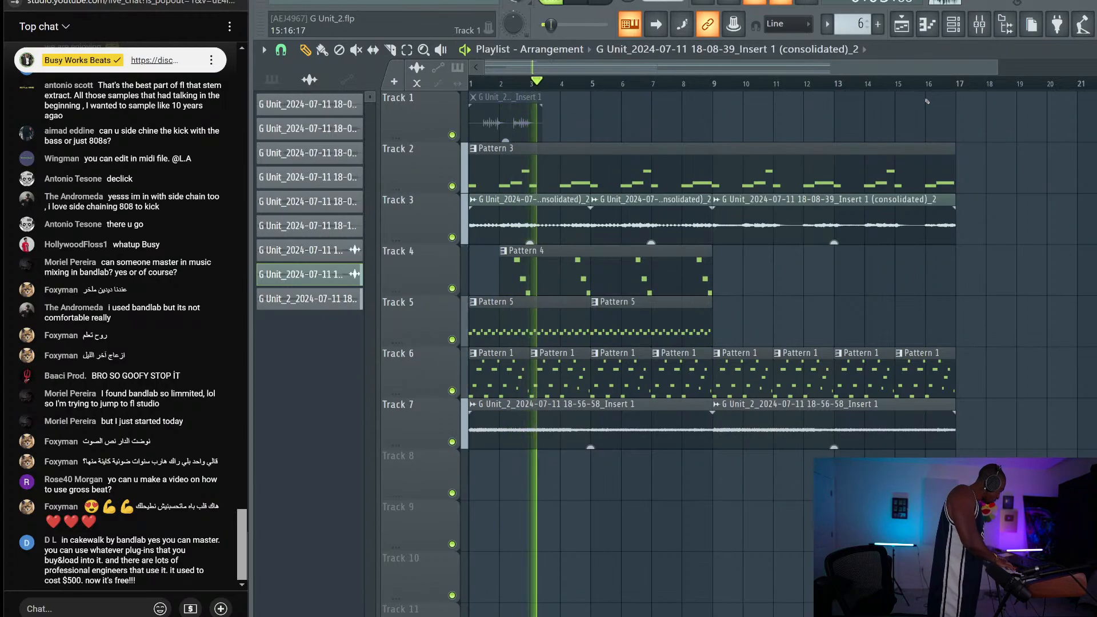
Record an Insert 1 audio take onto Track 8 from bar 1
key(space)
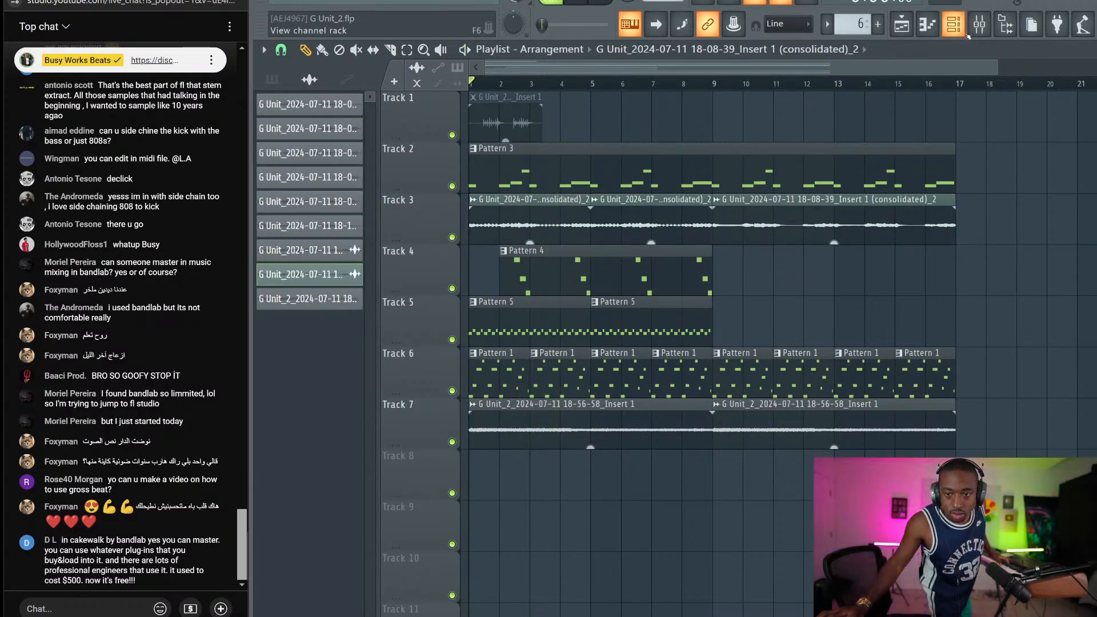
click(978, 26)
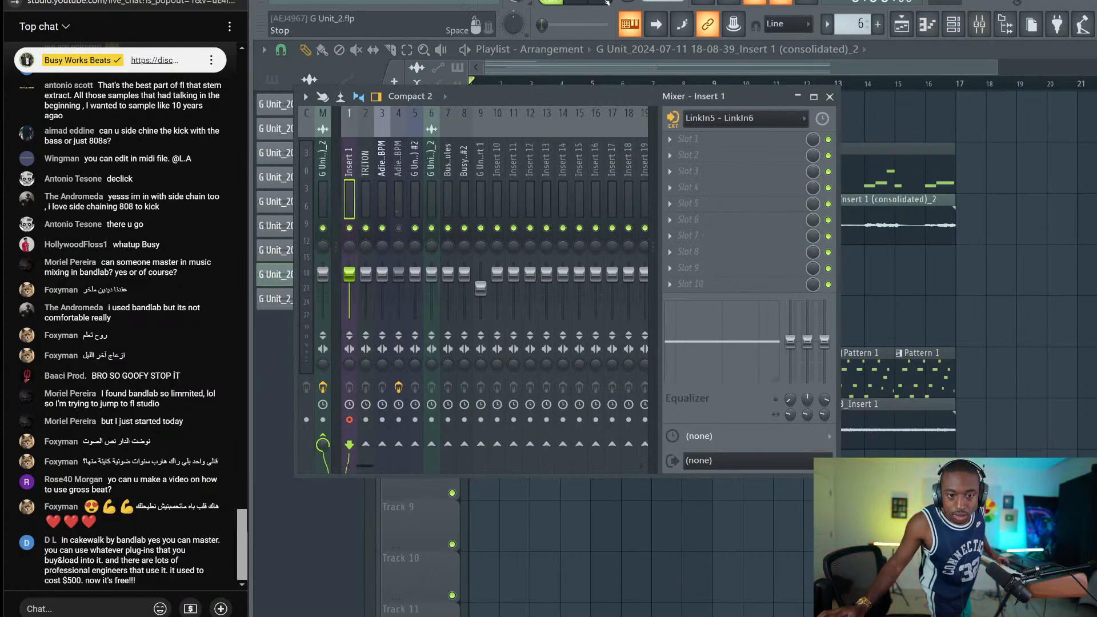
key(F9)
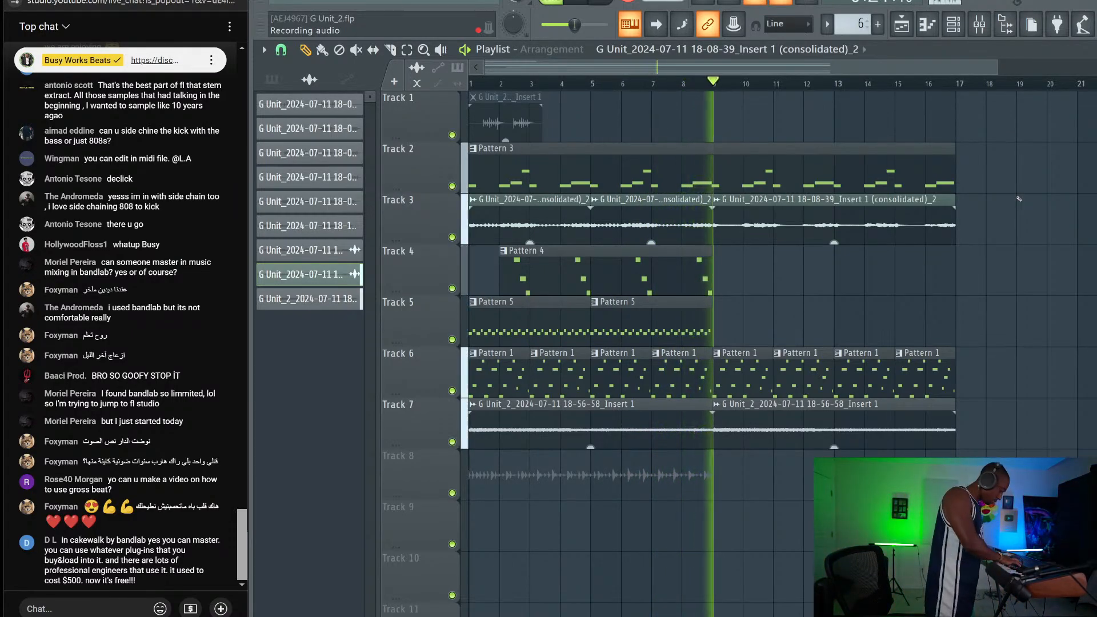
key(space)
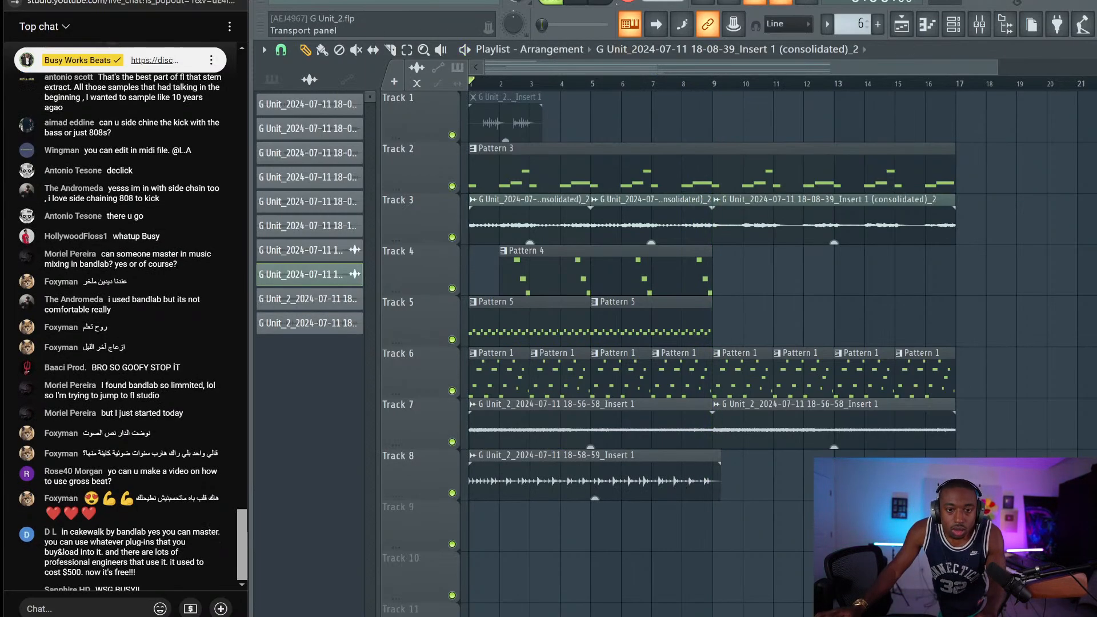
Preview the arrangement, zoom in, select the Track 8 clip and start playback
key(space)
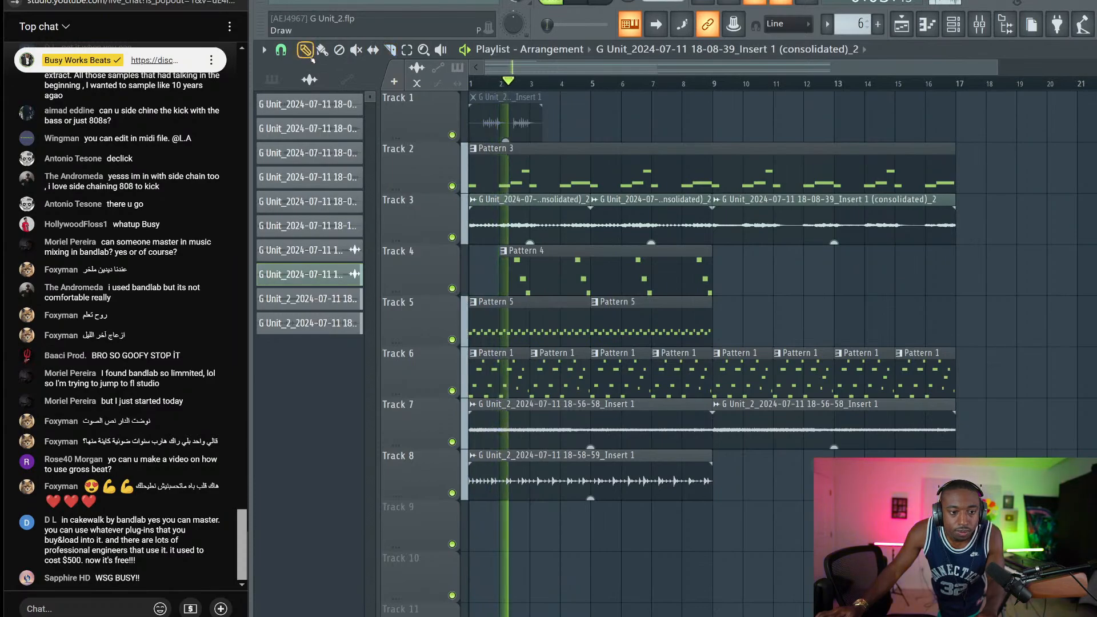
key(space)
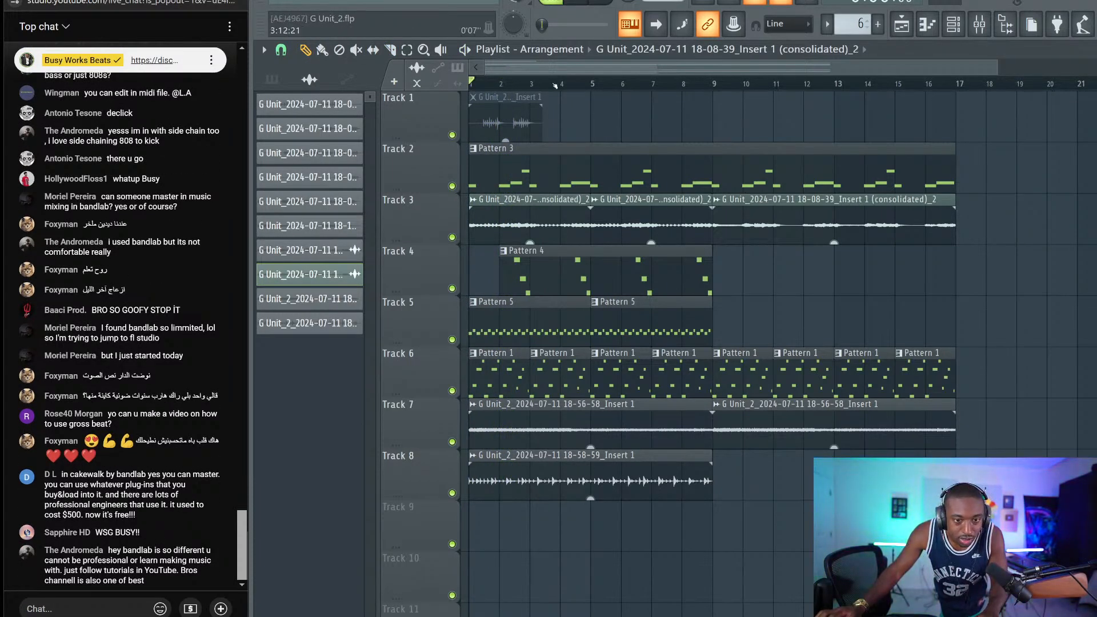
scroll(555, 85, up, 5)
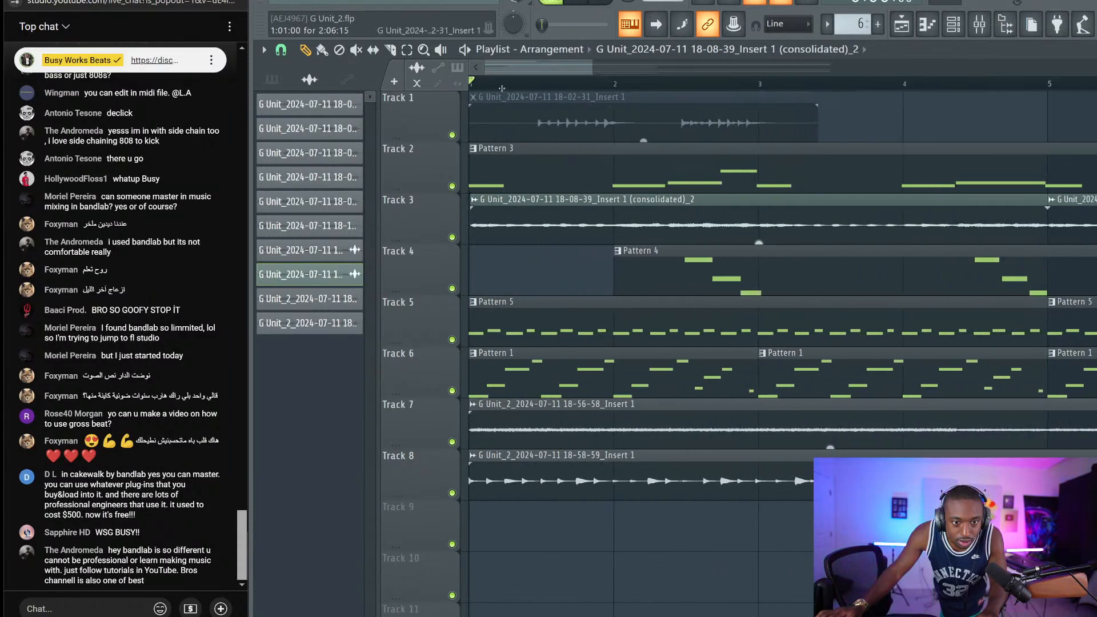
scroll(529, 81, up, 3)
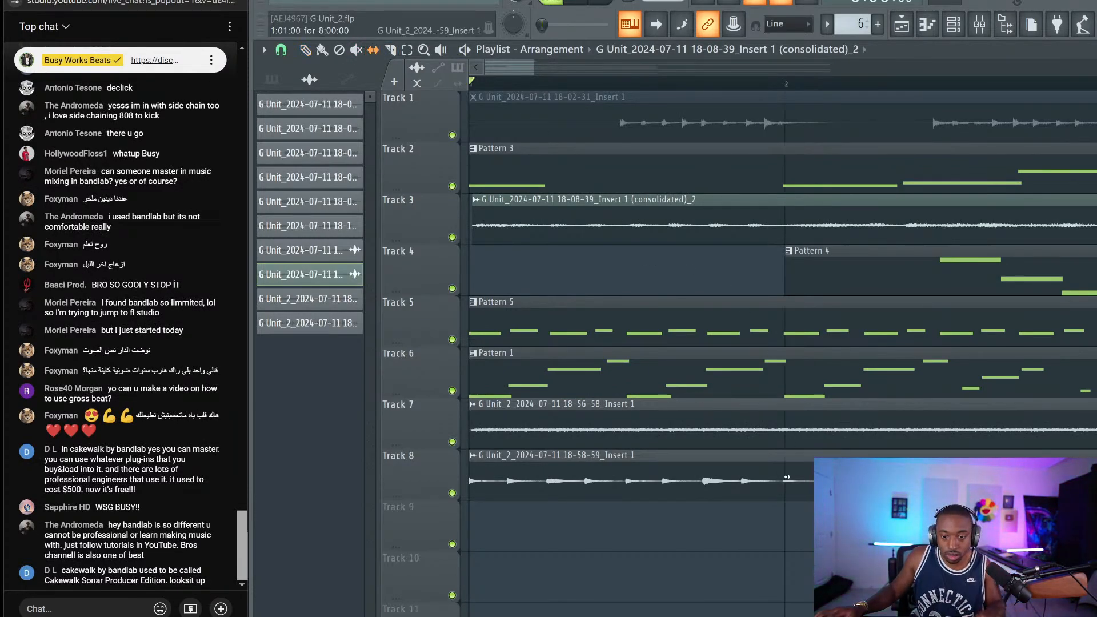
click(788, 477)
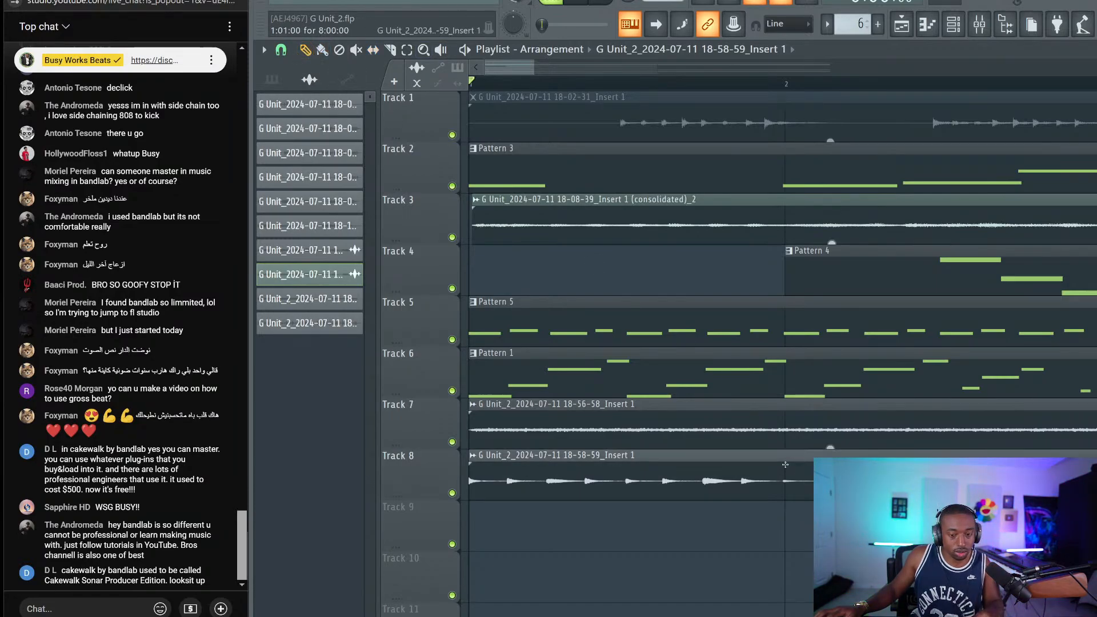
key(space)
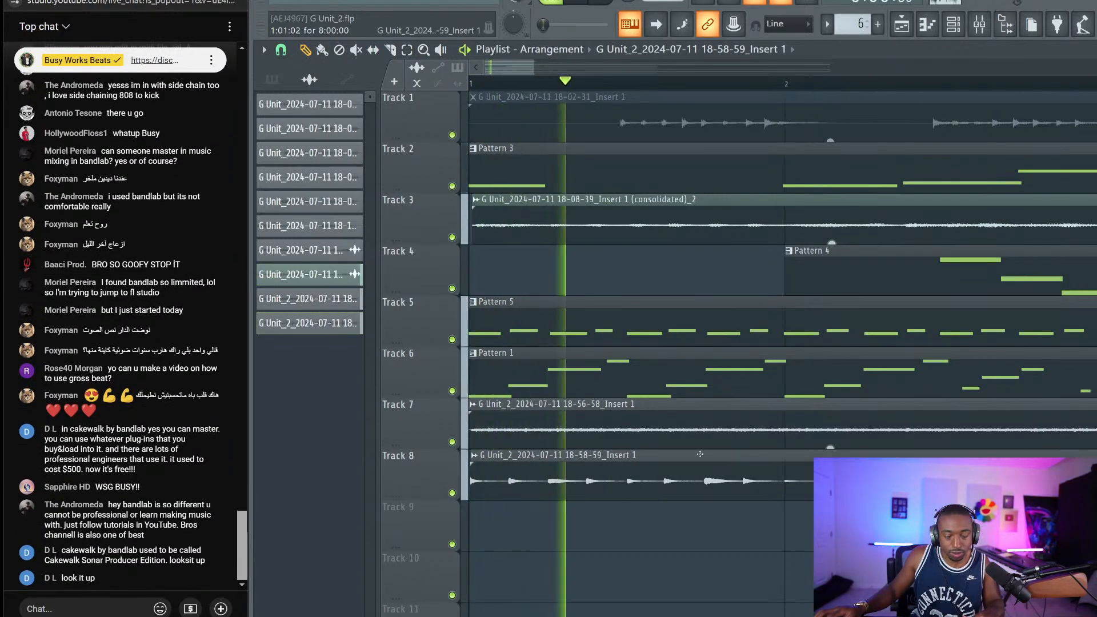
Toggle the channel rack off and bring up the mixer on Insert 1
click(958, 25)
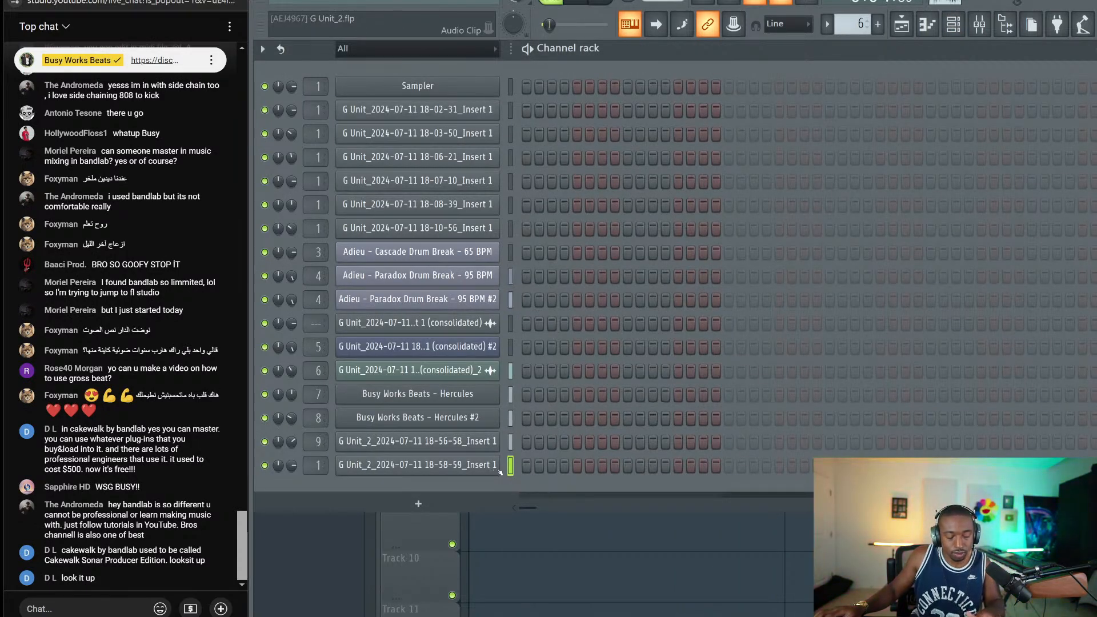
click(576, 521)
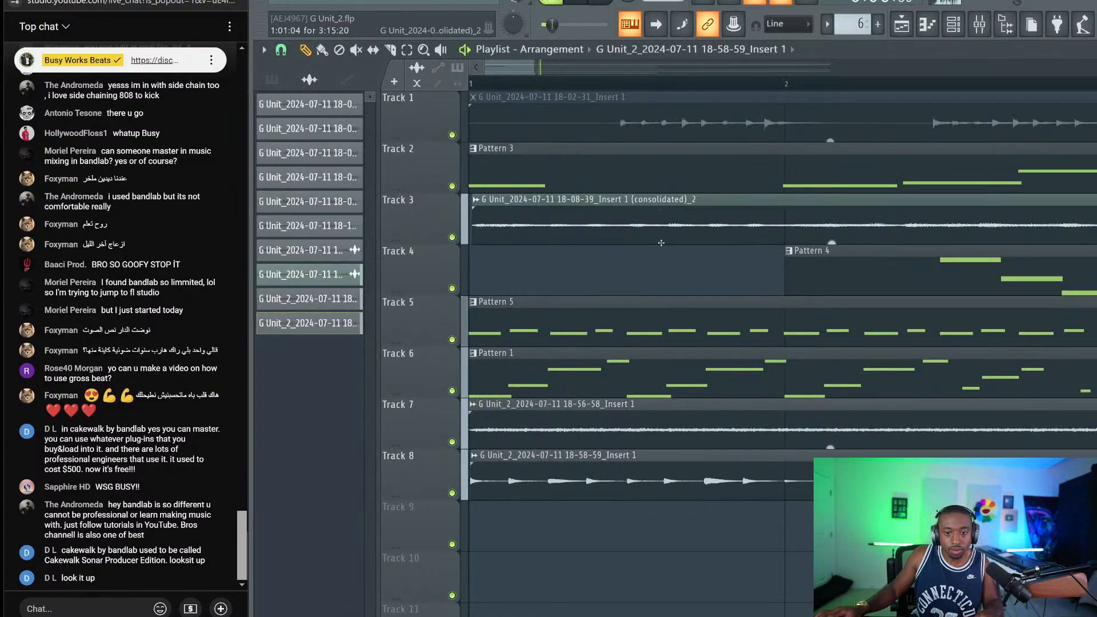
scroll(678, 85, down, 5)
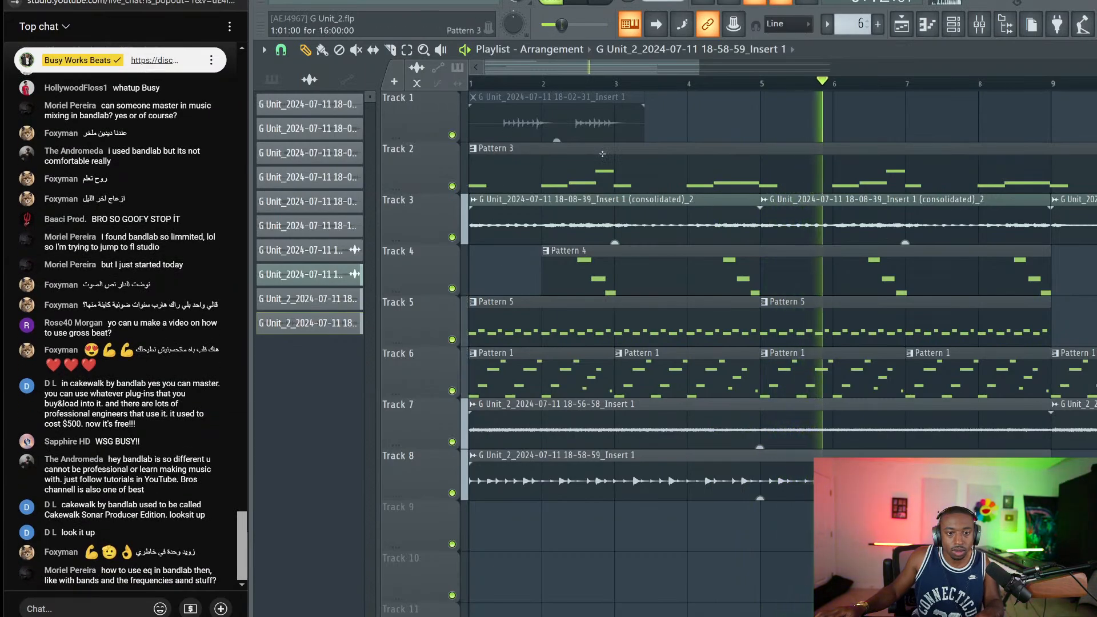
key(F9)
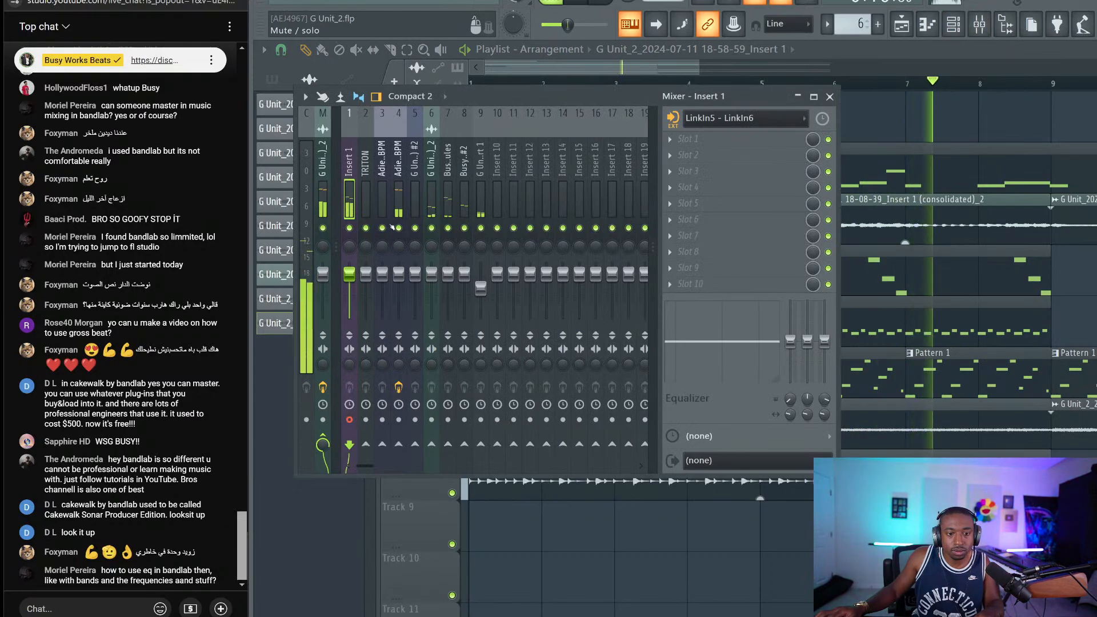
Select mixer insert 4 and filter the channel rack to Unsorted channels
click(399, 217)
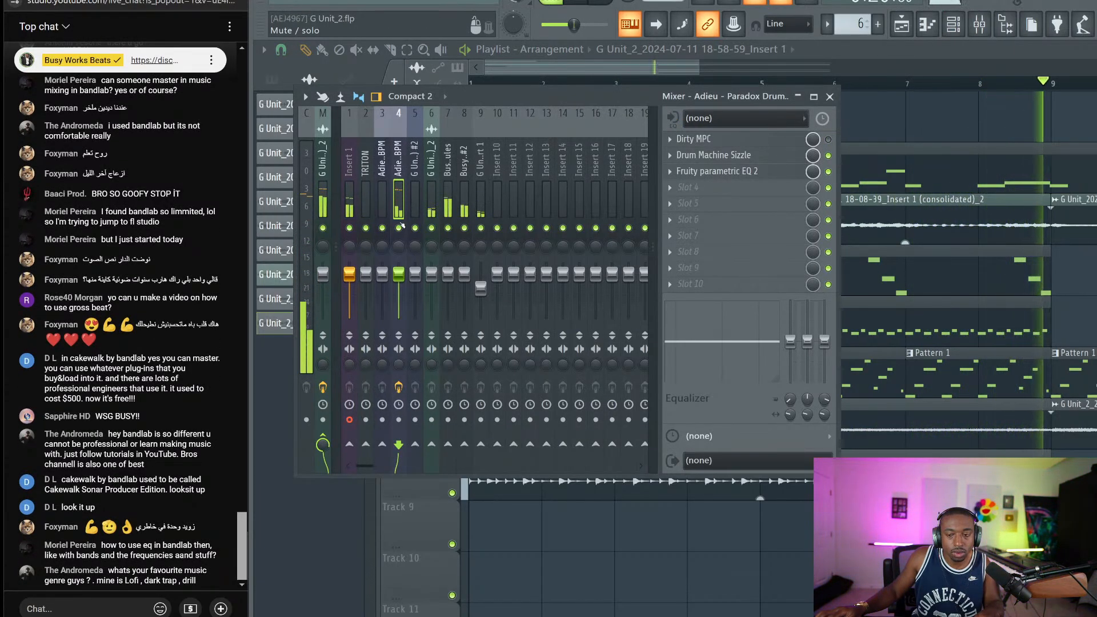
key(F6)
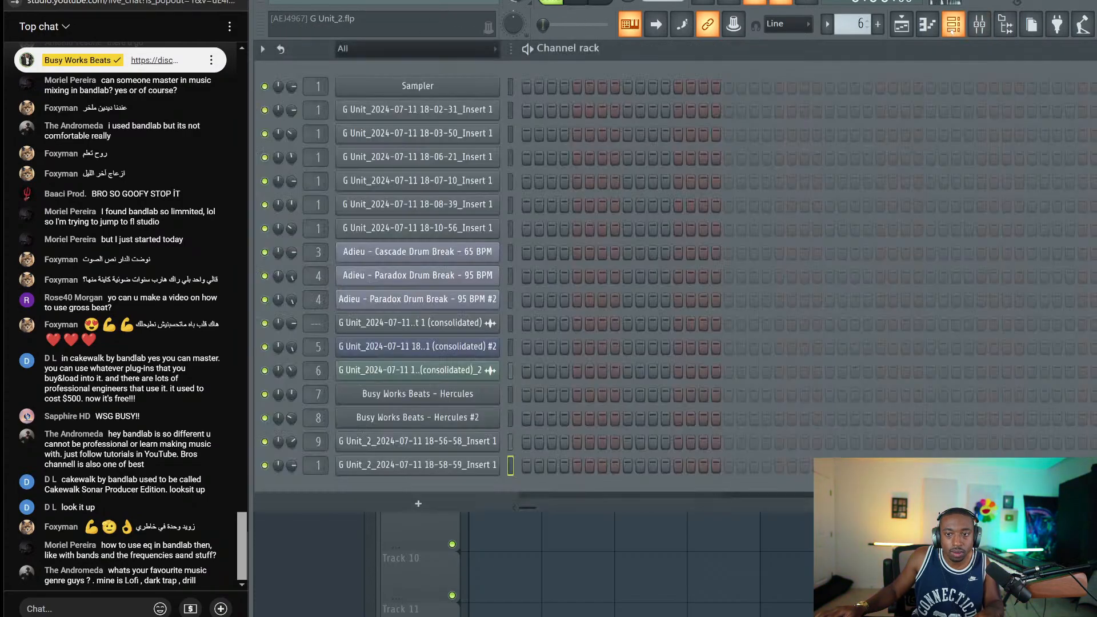
click(391, 47)
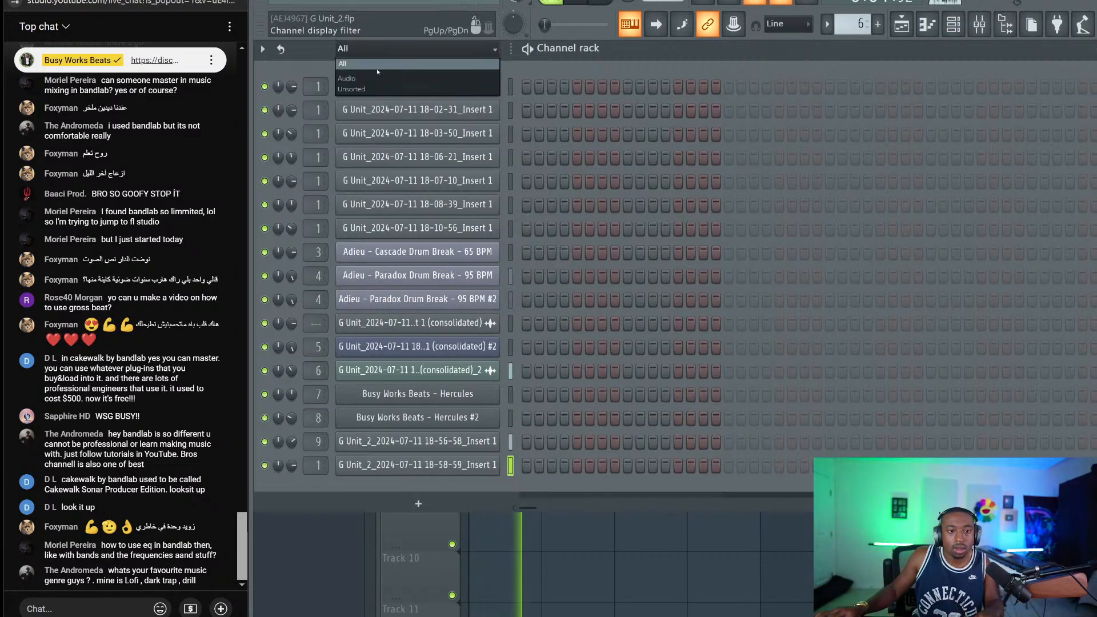
click(372, 86)
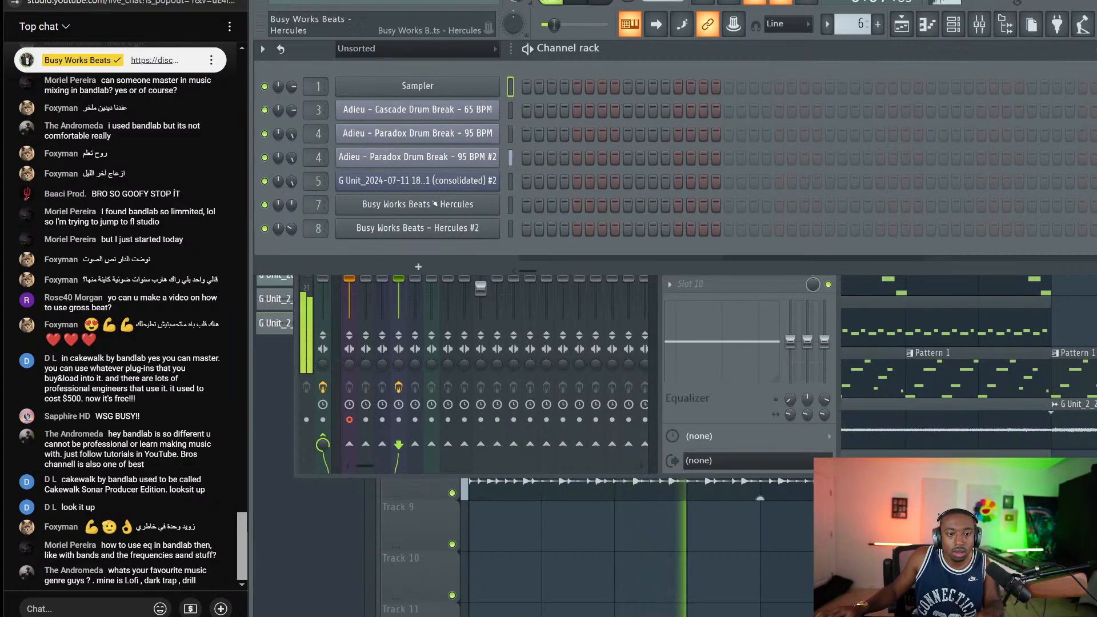
In Hercules, audition Hi Hi and Solids, load Singing Siren, then close the plugin
click(423, 204)
scroll(809, 316, down, 5)
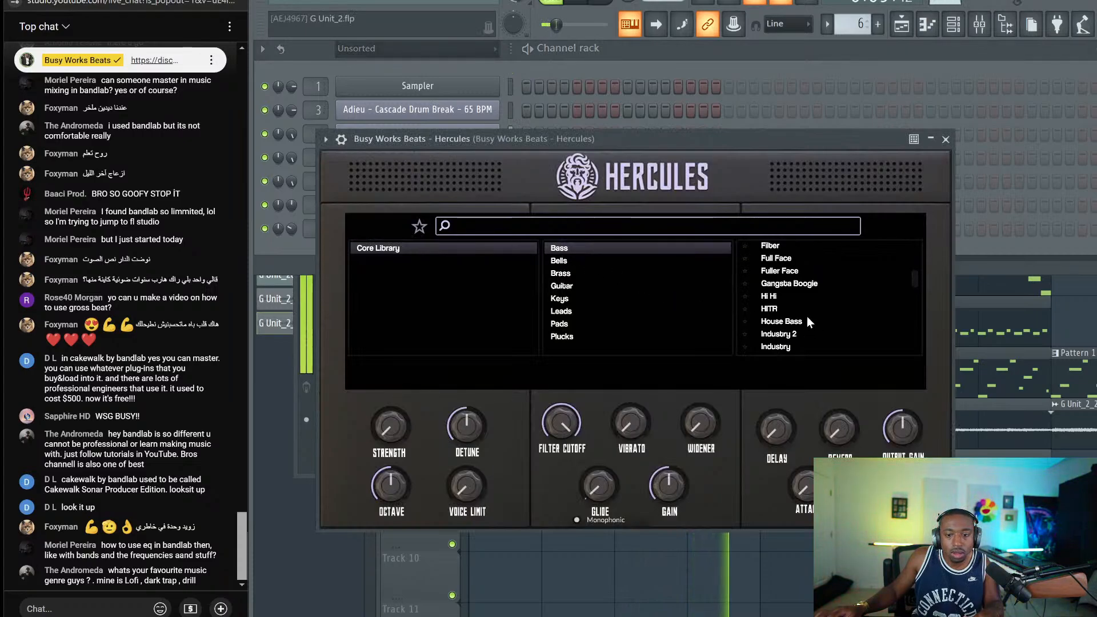
click(770, 296)
scroll(793, 299, down, 4)
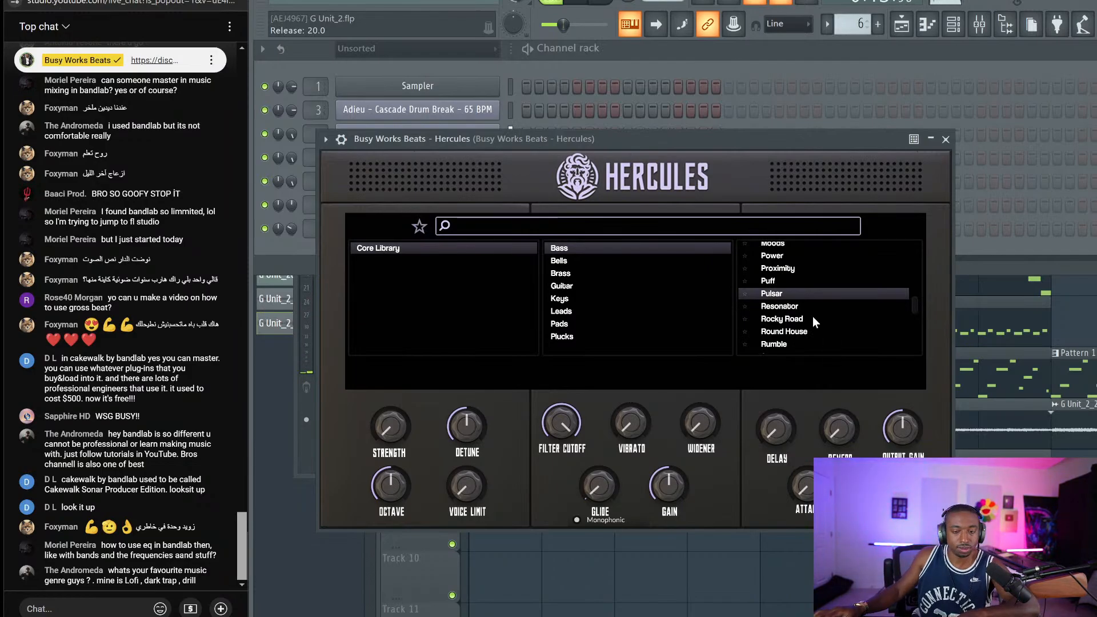
scroll(806, 315, down, 3)
scroll(811, 317, up, 1)
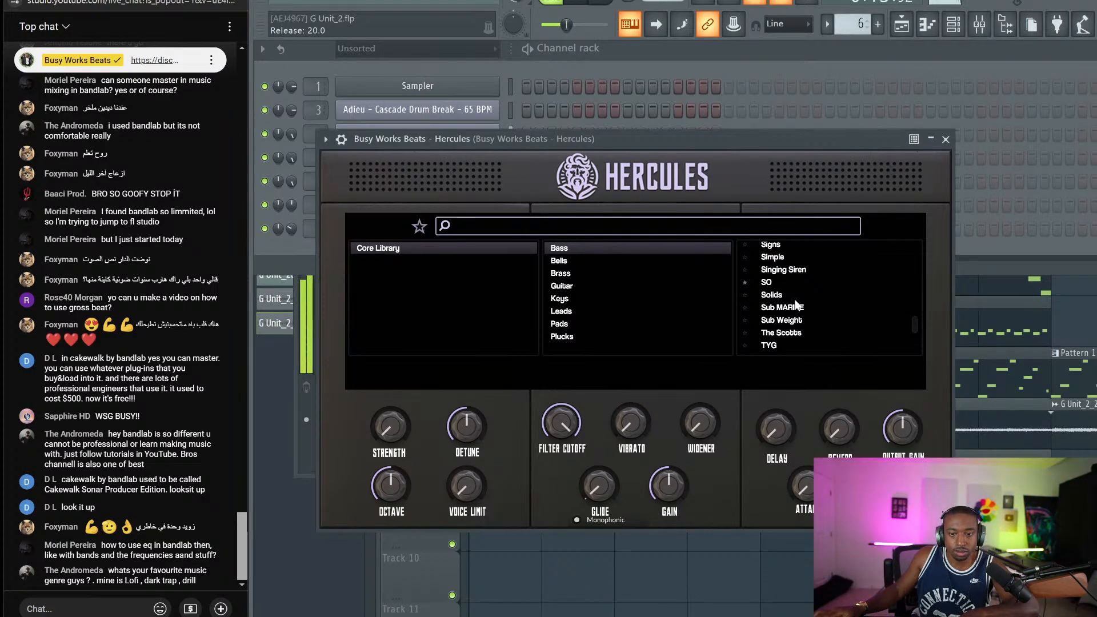
click(789, 297)
click(791, 269)
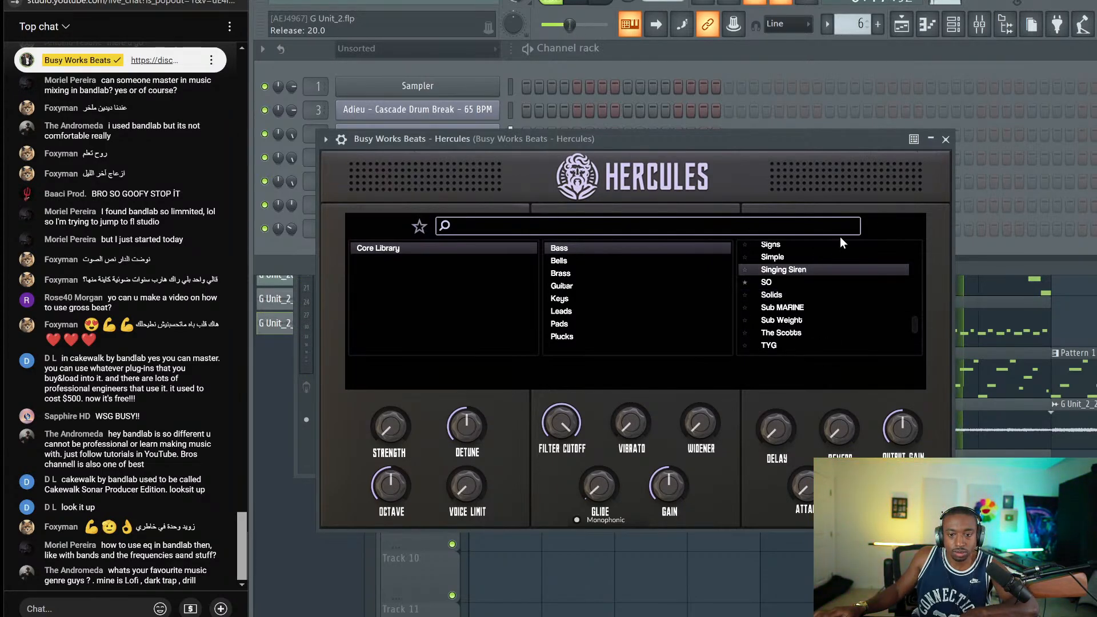
click(946, 139)
Zoom the playlist around bar 7, play and stop that section, then reopen the mixer
key(F5)
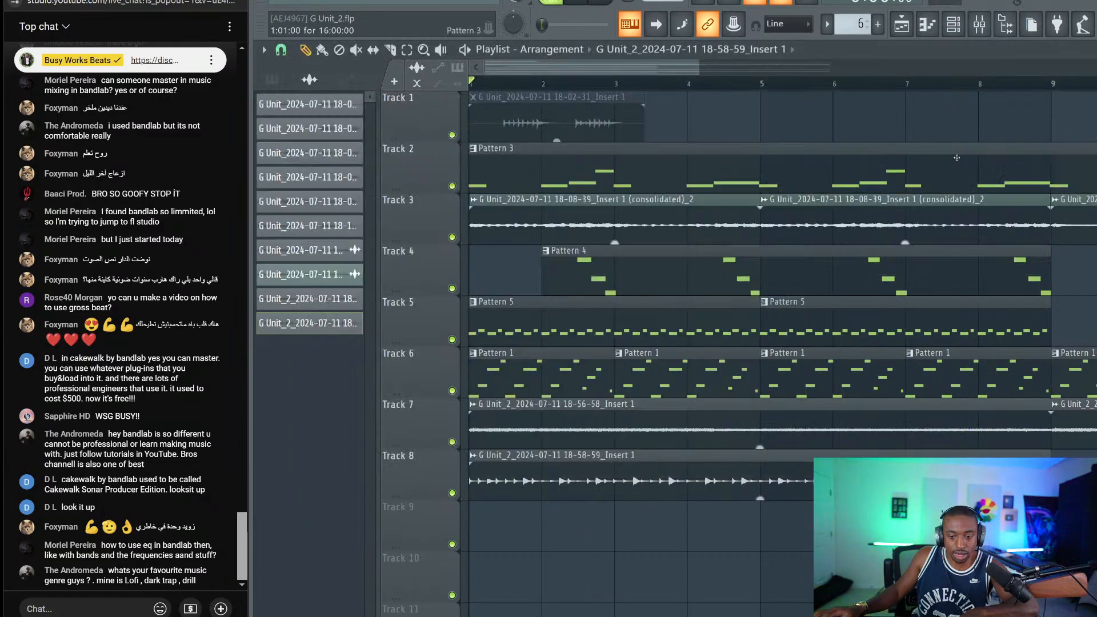
scroll(957, 87, up, 3)
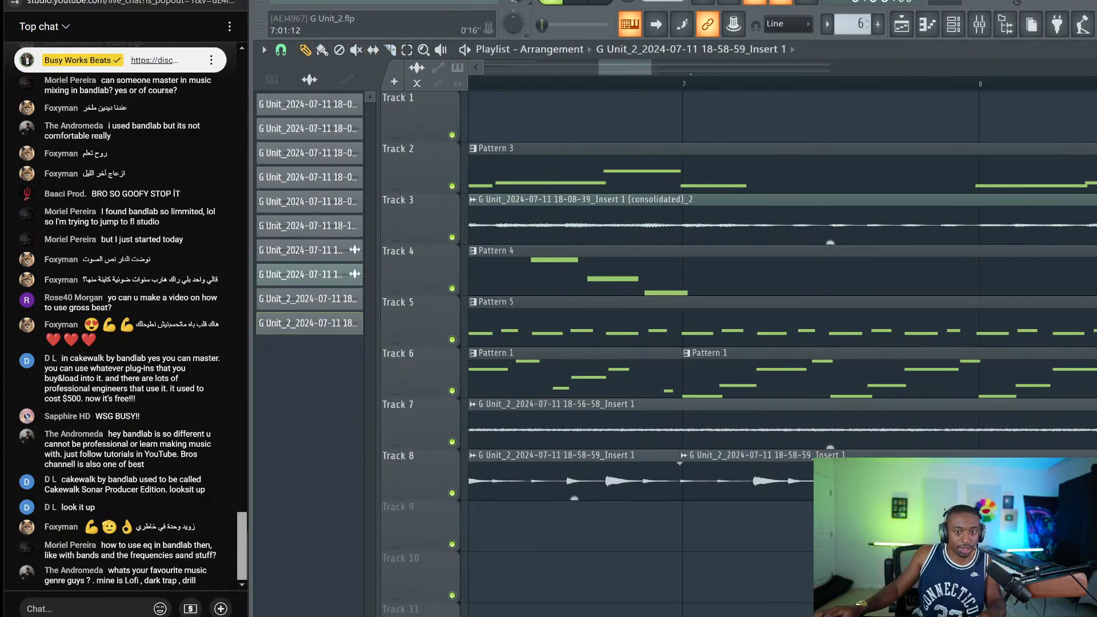
scroll(680, 460, up, 2)
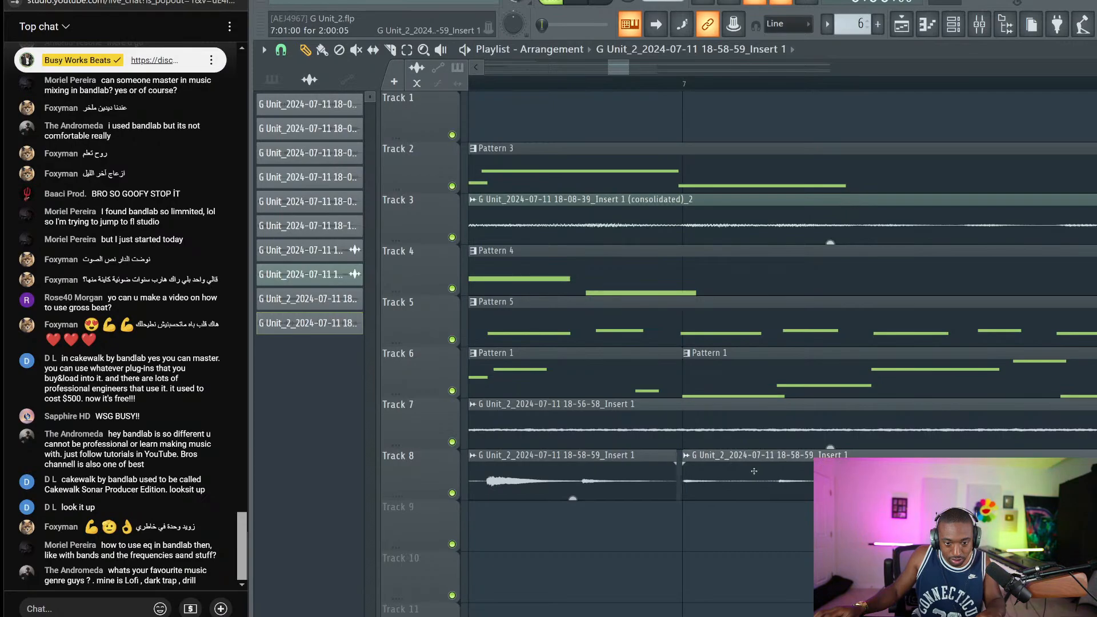
key(space)
scroll(656, 79, down, 5)
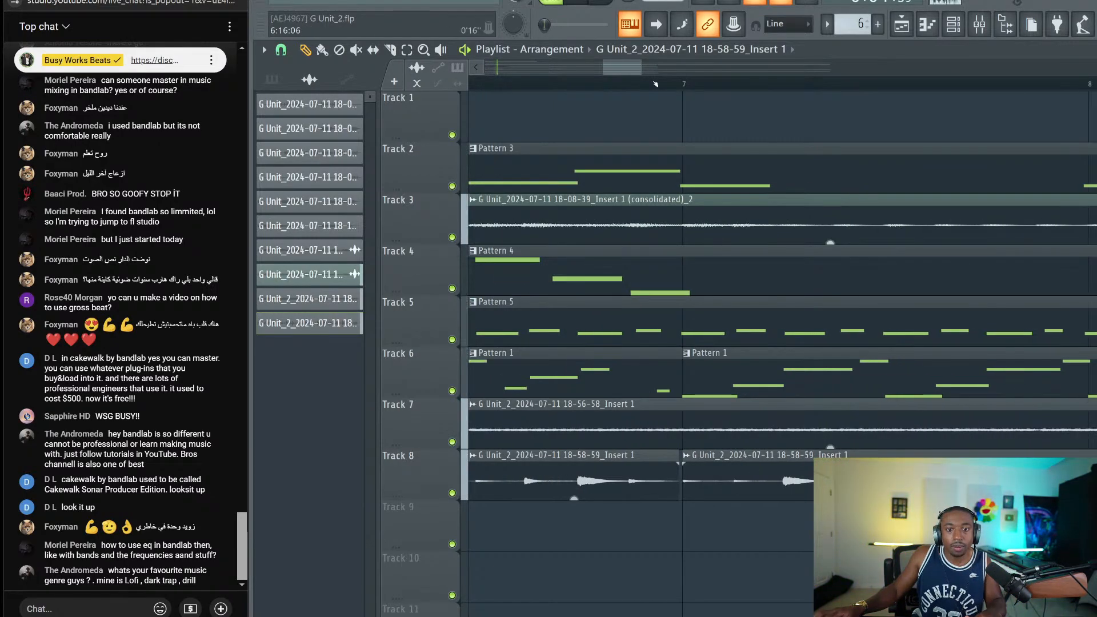
key(space)
key(space)
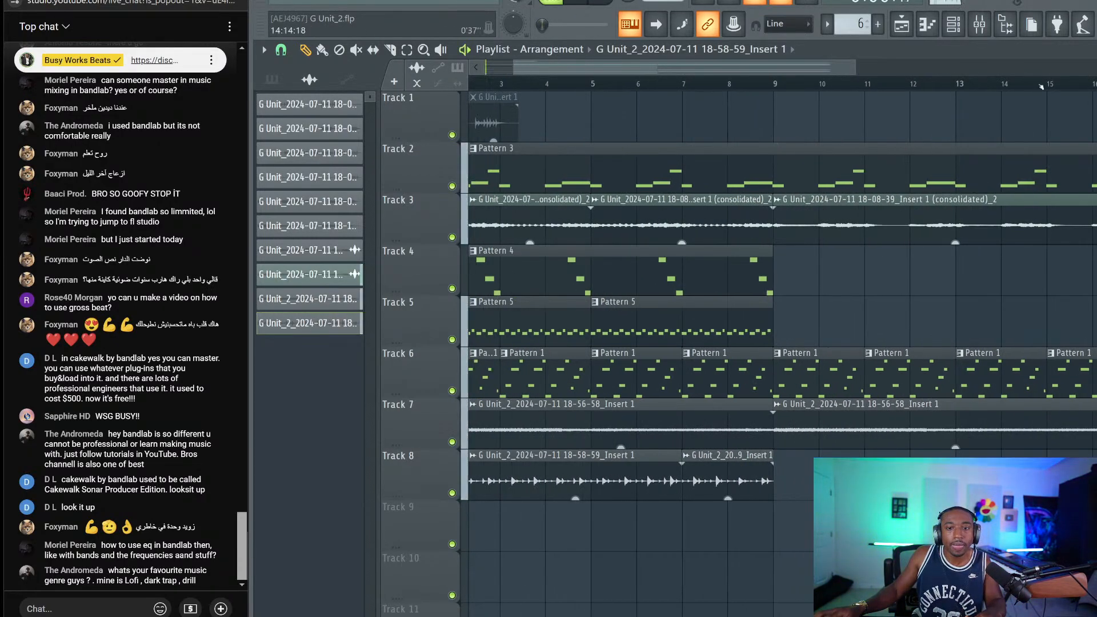
click(986, 36)
Delete the Newtime effect from the master insert's effect chain
click(323, 165)
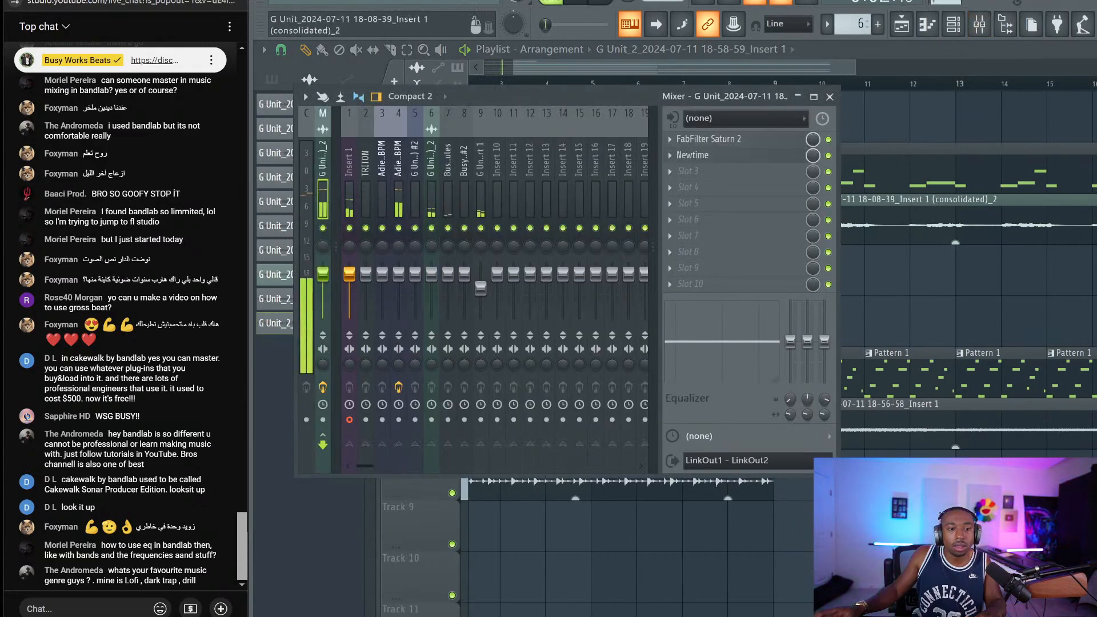
click(682, 157)
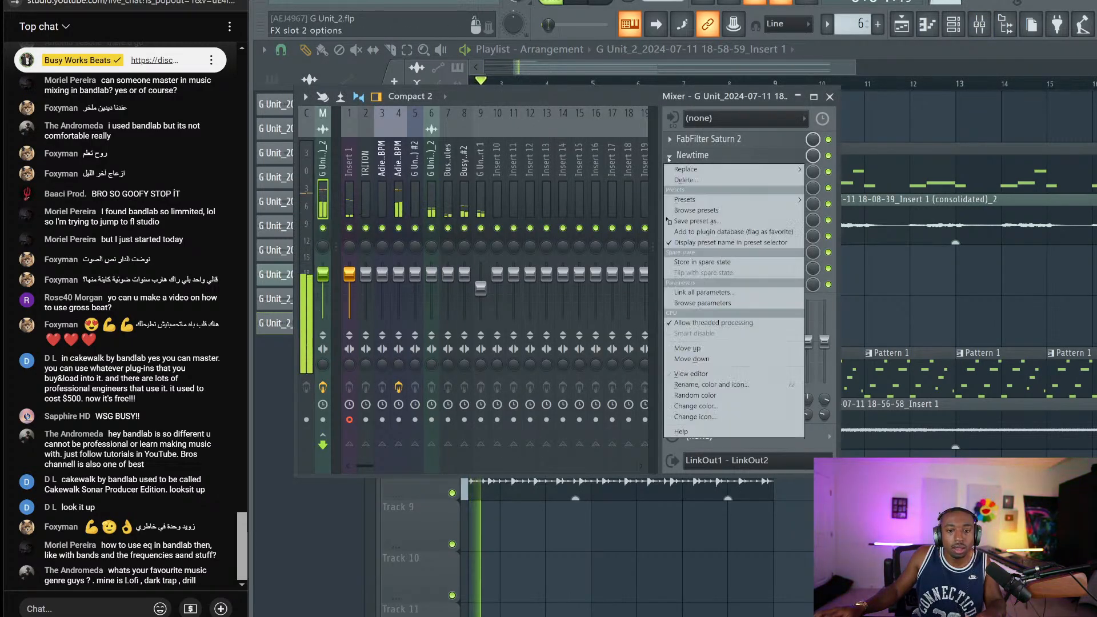
click(703, 195)
click(638, 334)
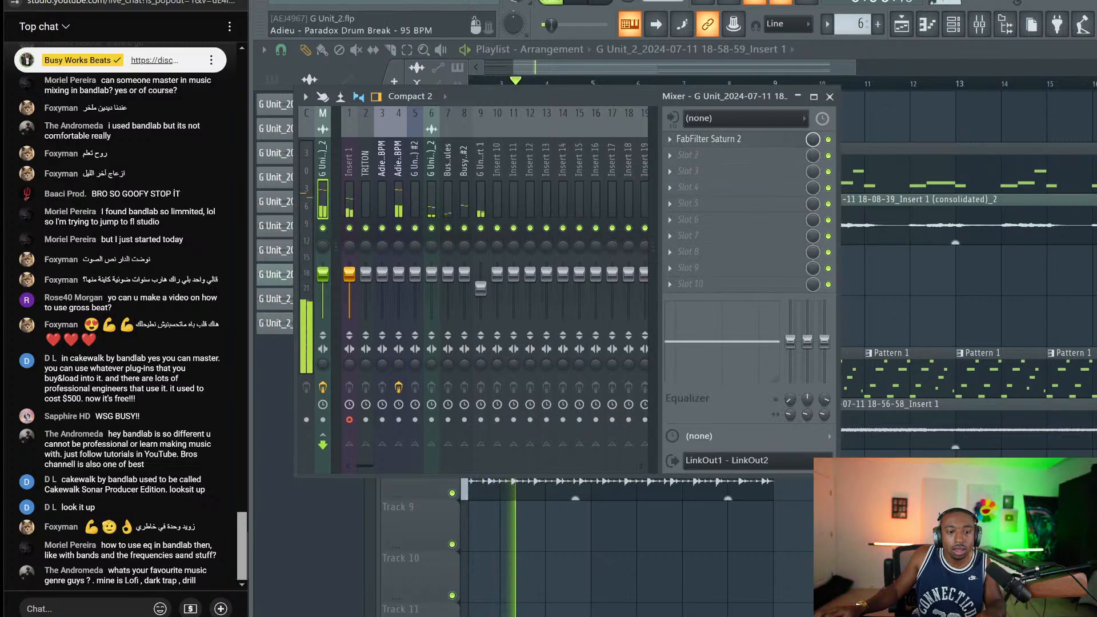
Select insert 4, move the mixer aside, filter channels to Unsorted, and return to the Playlist
click(399, 172)
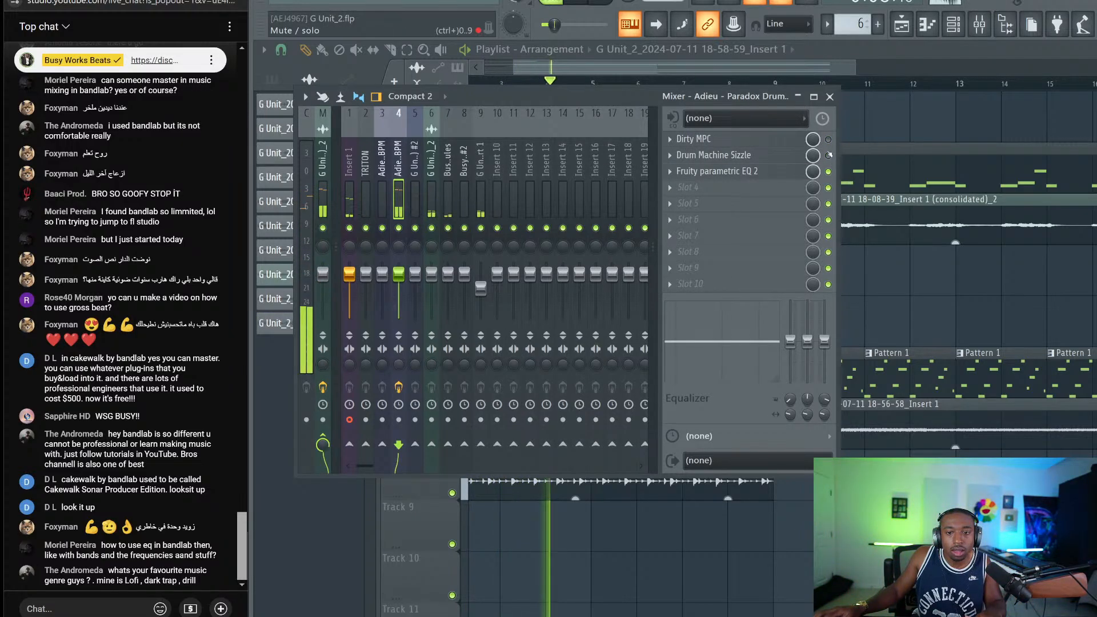
drag(563, 96, 687, 115)
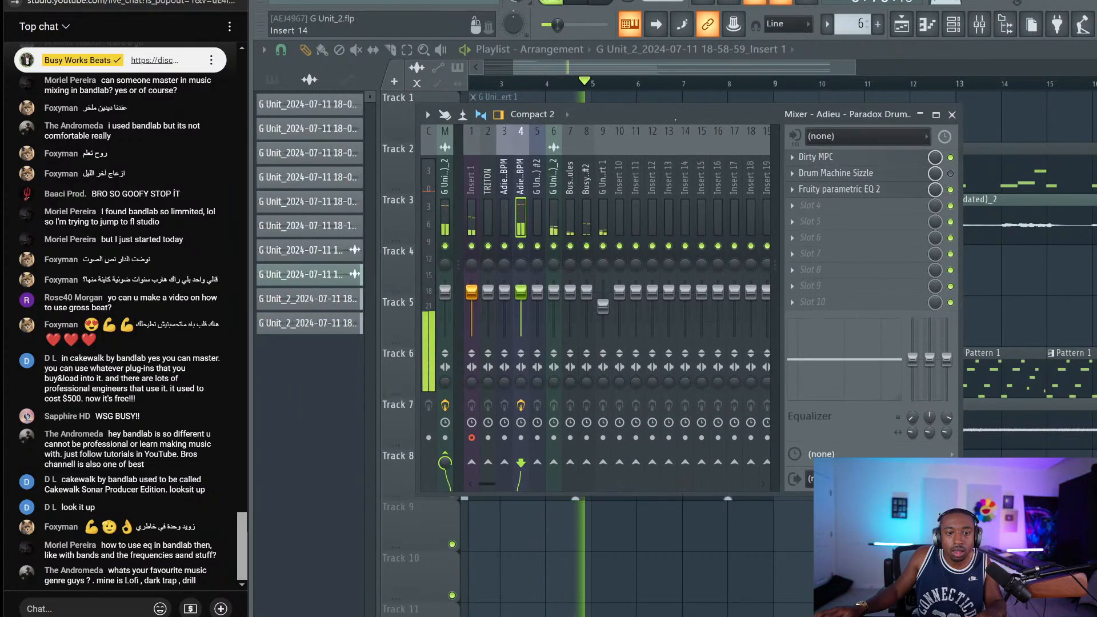
click(953, 24)
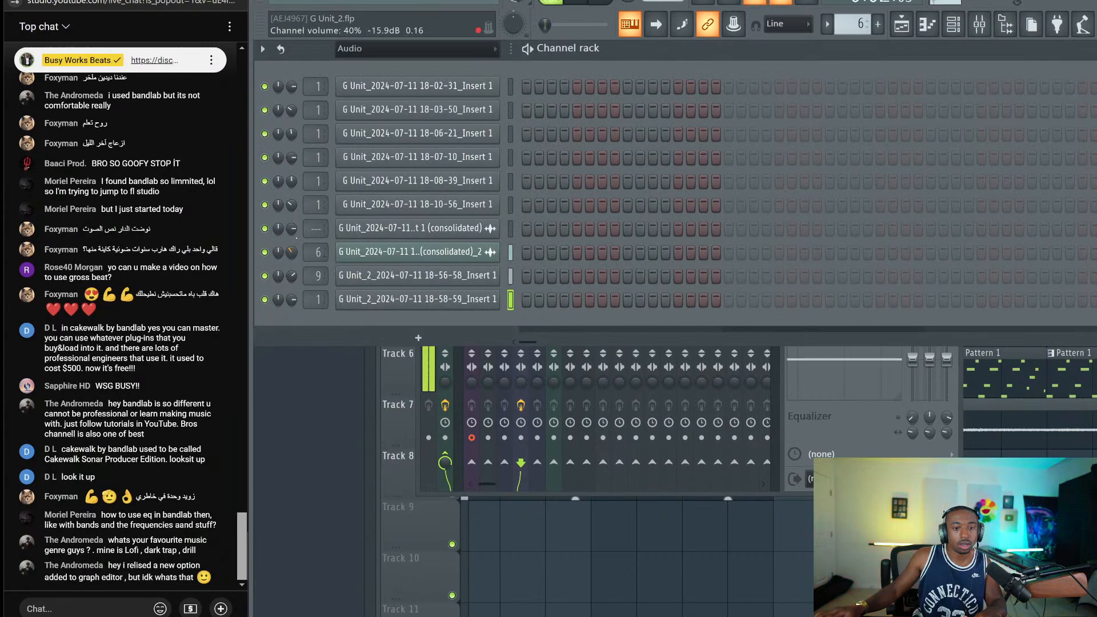
click(370, 50)
click(372, 90)
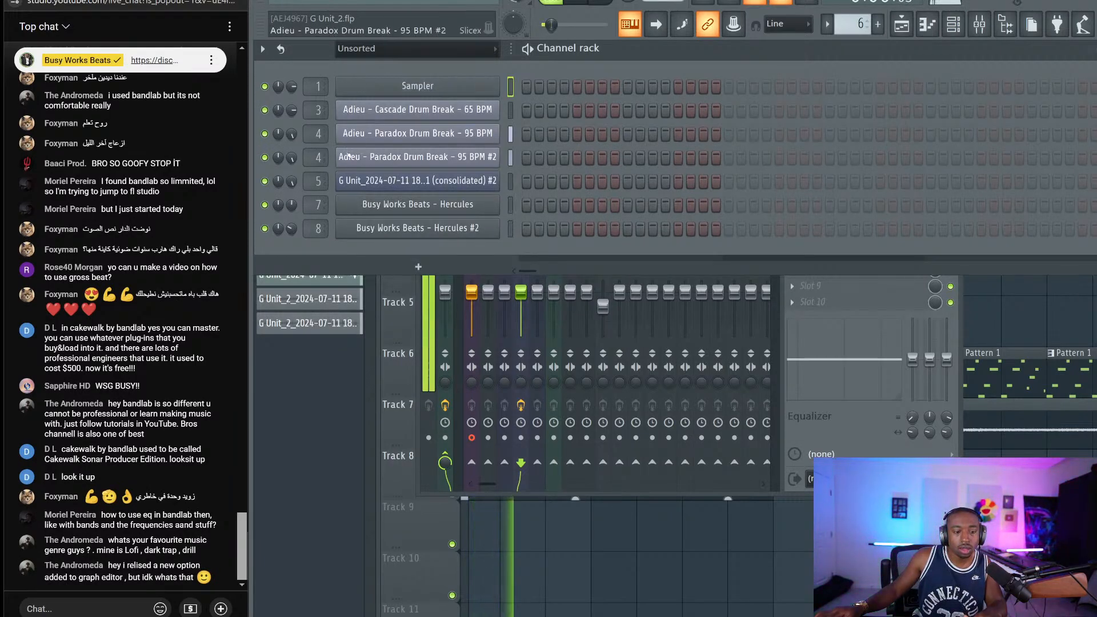
key(F5)
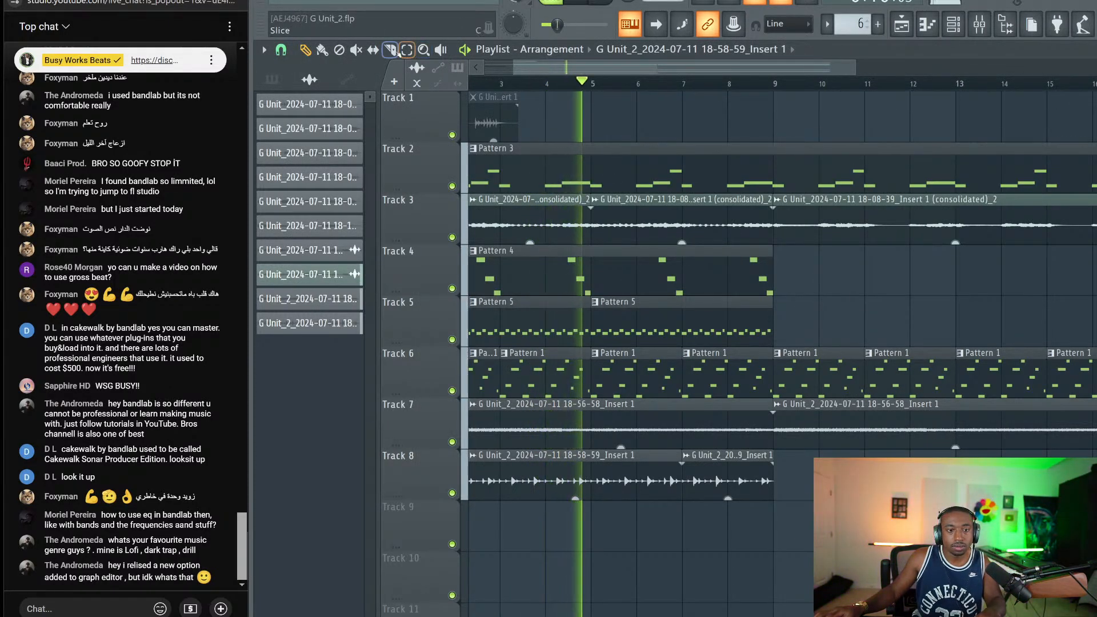
Try the Slice tool, go back to Draw, zoom to the song start and restart playback
key(c)
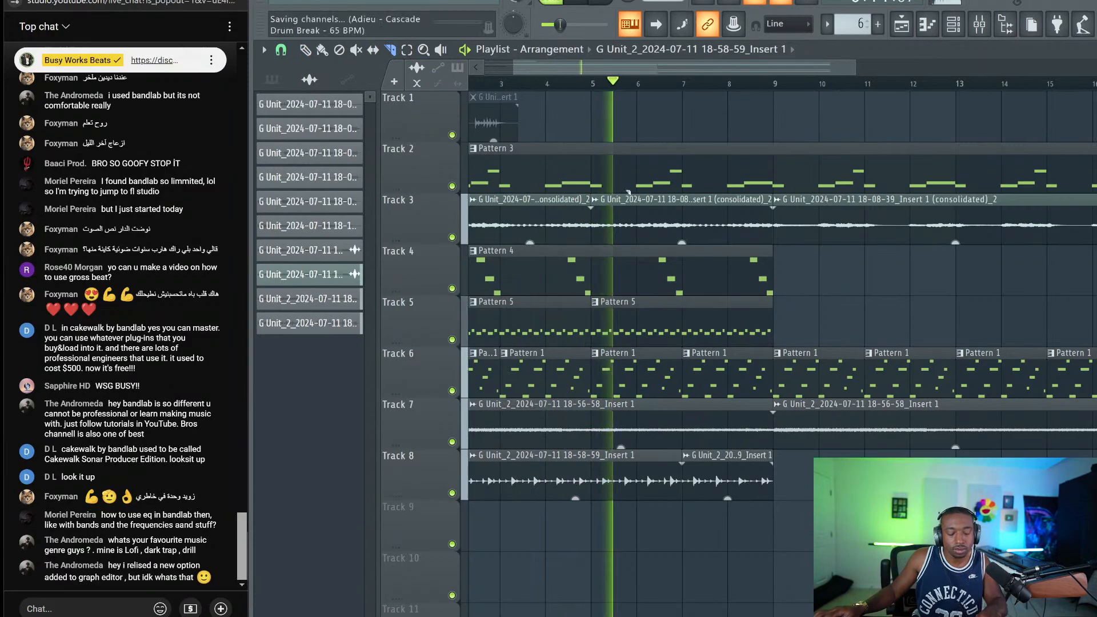
key(p)
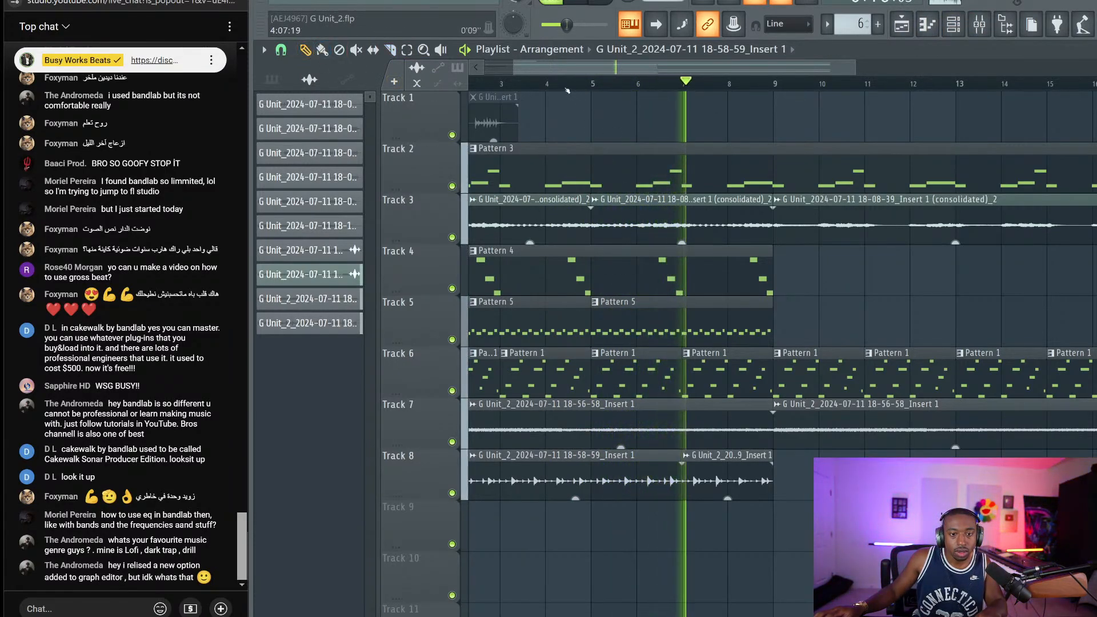
scroll(558, 534, up, 2)
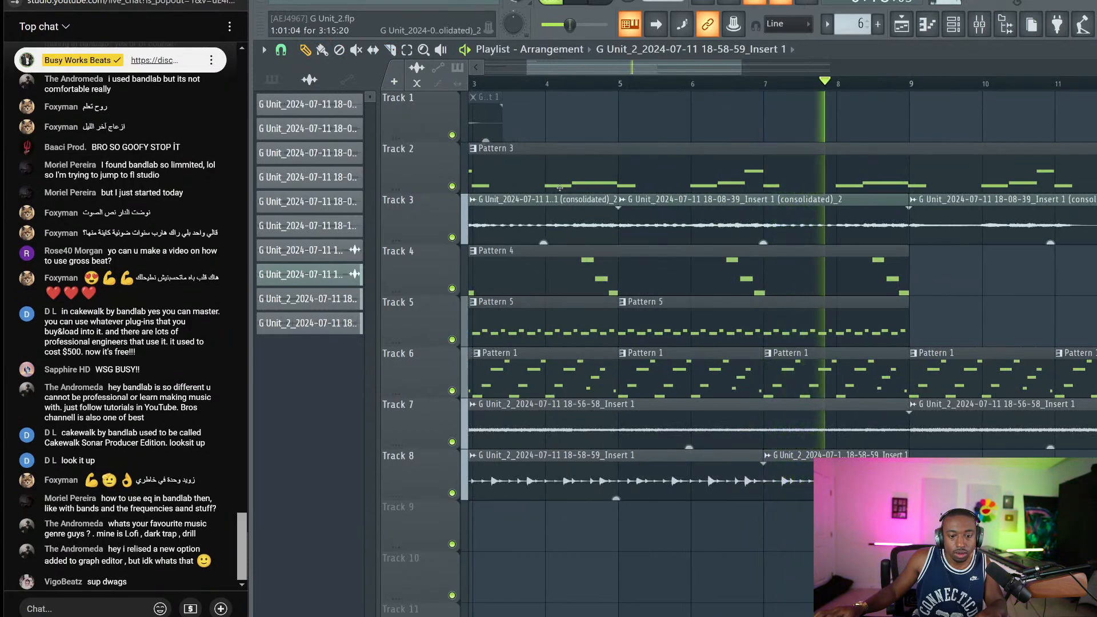
scroll(558, 534, left, 4)
key(space)
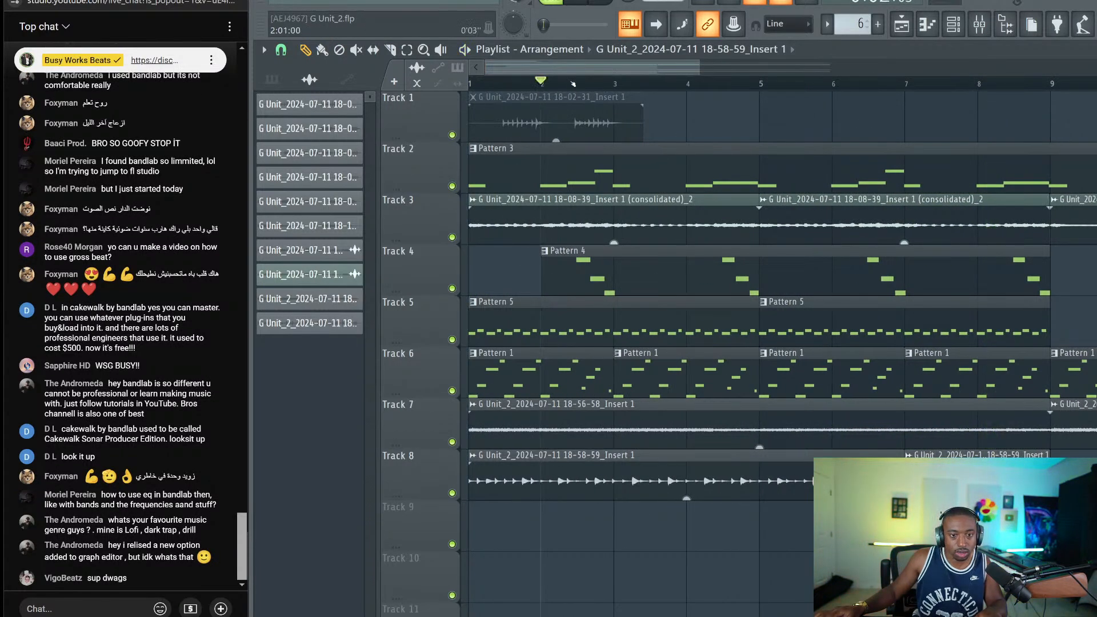
key(space)
Slice the Track 8 audio clip near bar 4, return to Draw, and stop playback
scroll(698, 89, up, 2)
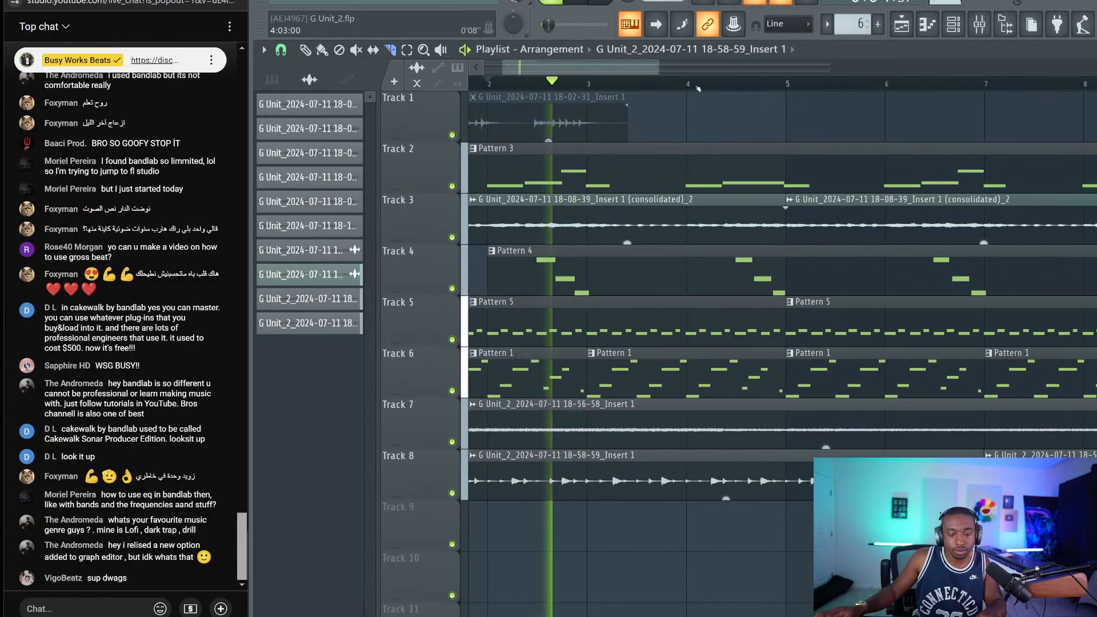
scroll(698, 89, up, 3)
click(675, 476)
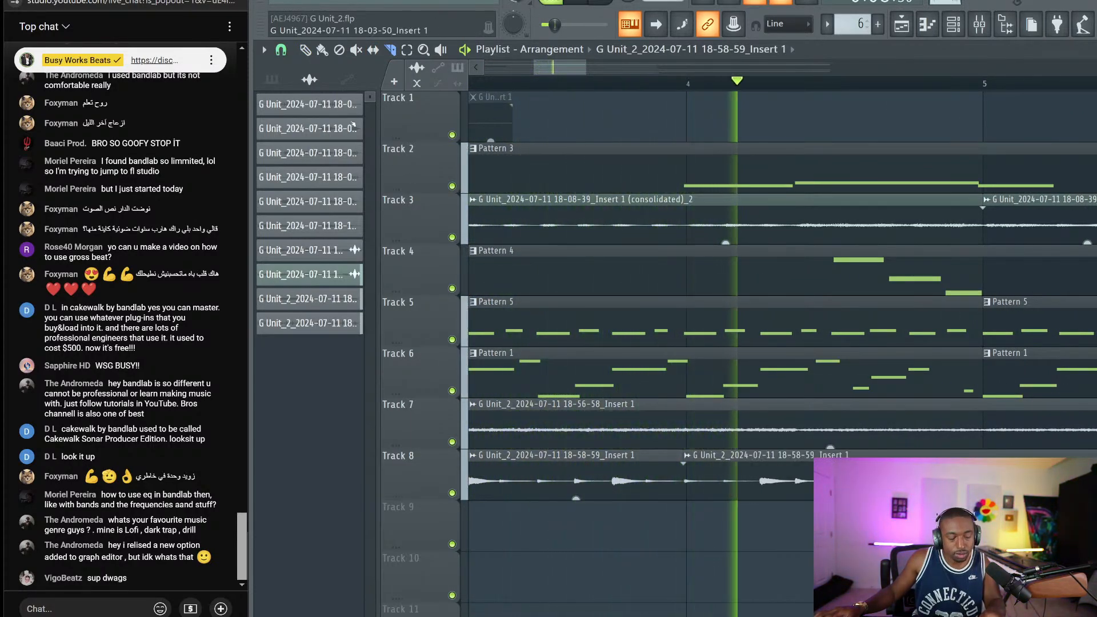
key(p)
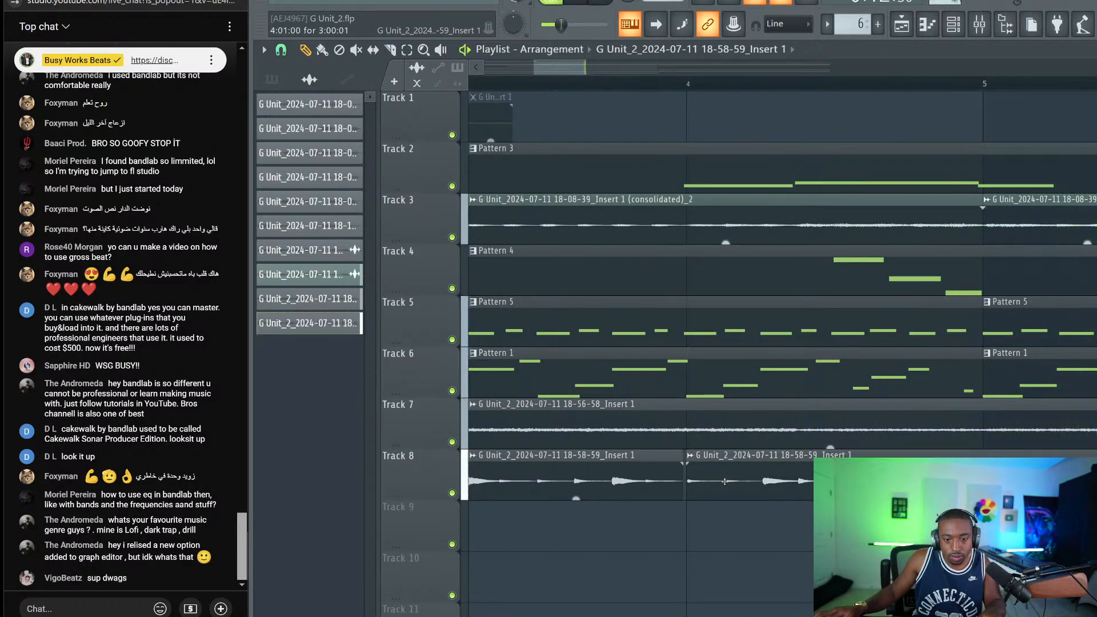
scroll(646, 94, down, 5)
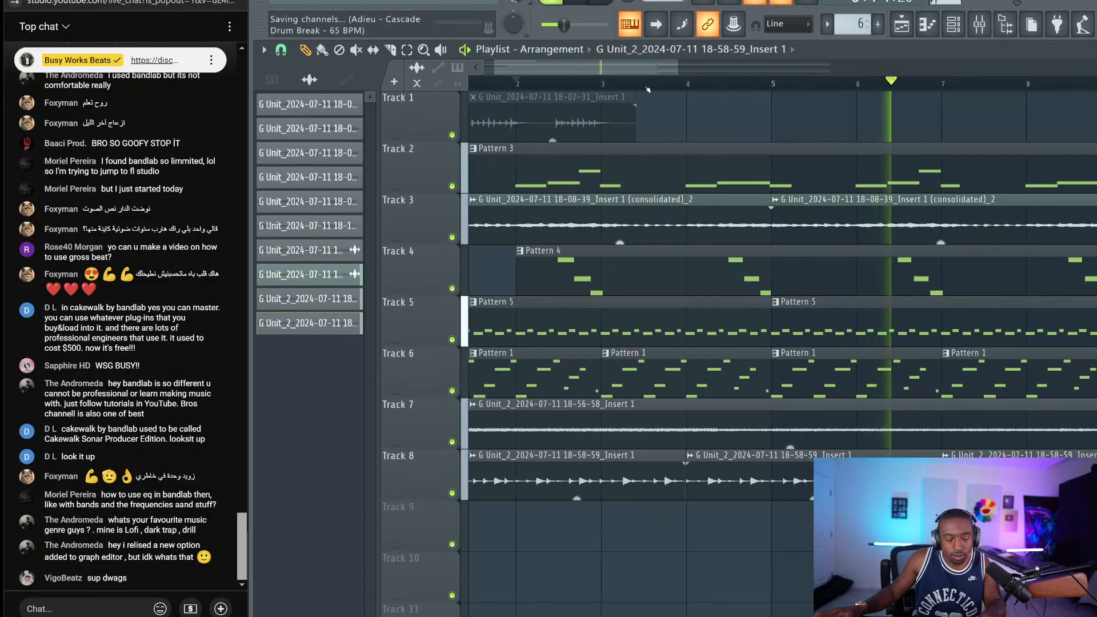
scroll(696, 258, down, 3)
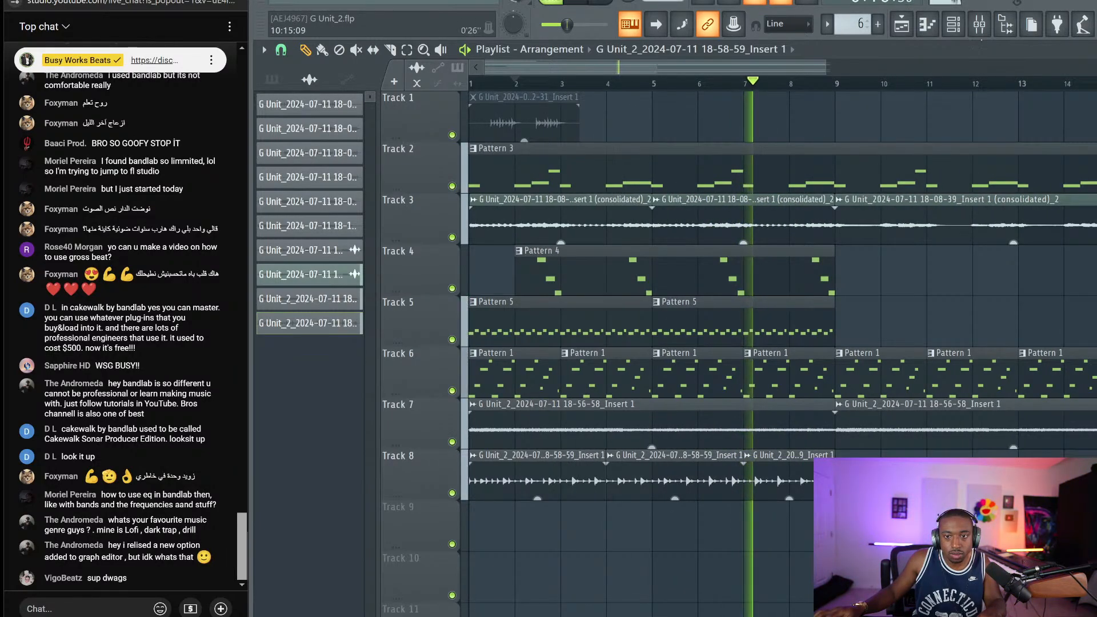
key(space)
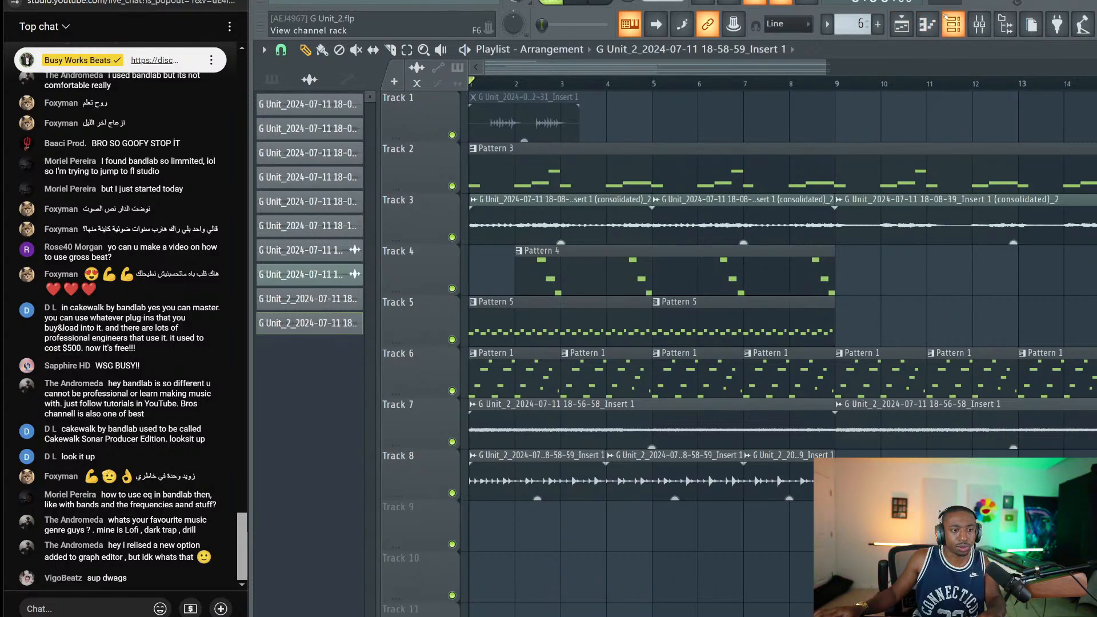
Toggle the mixer and channel rack, then reopen the mixer over the playlist
click(980, 24)
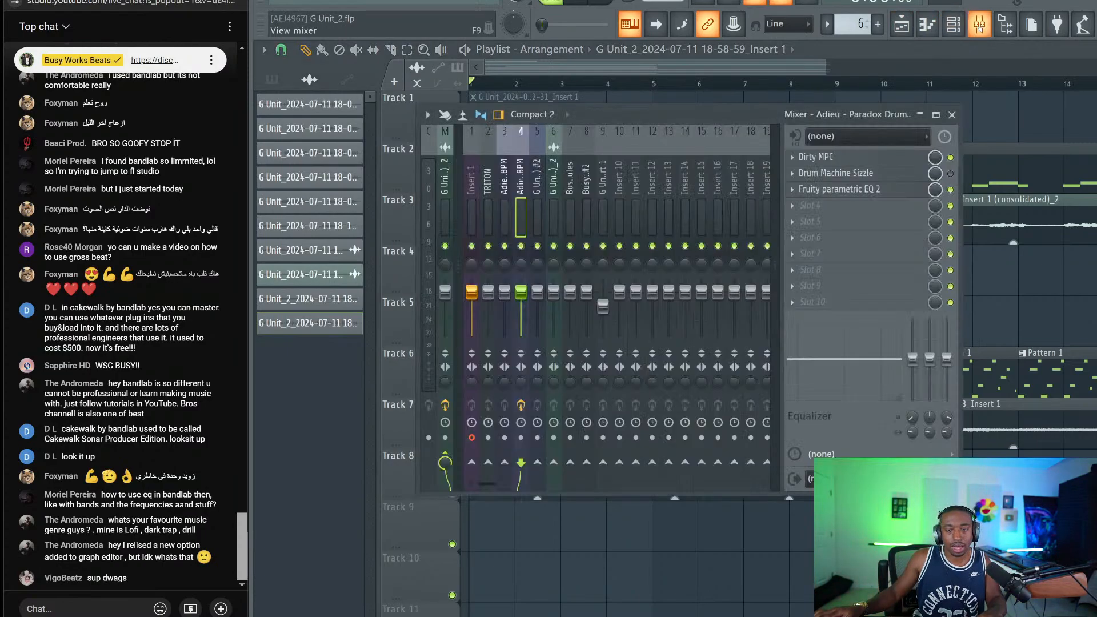
click(952, 115)
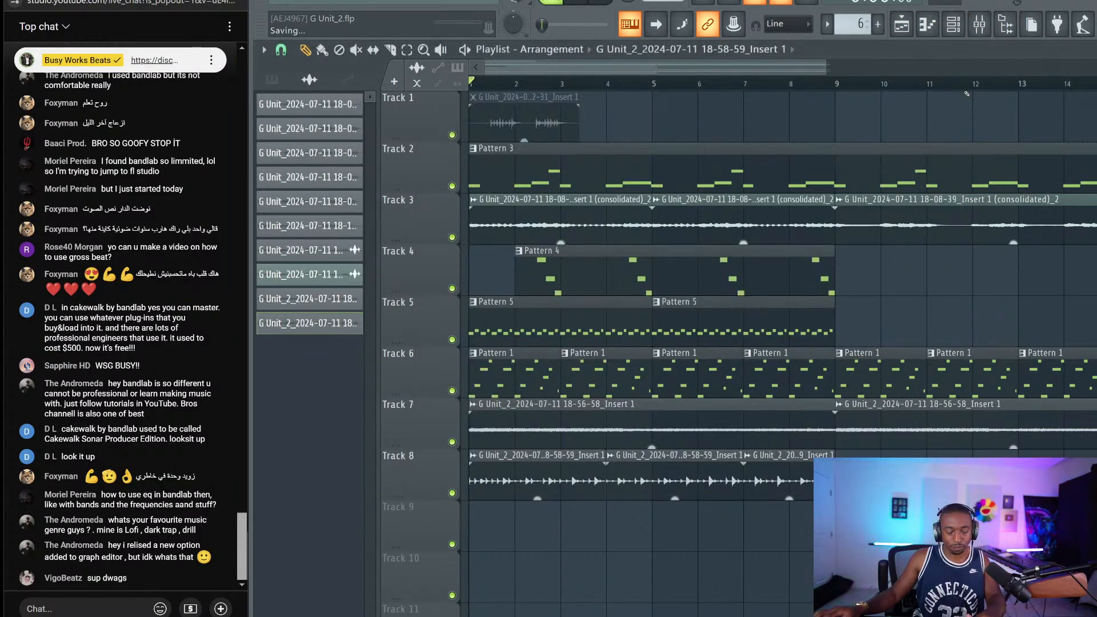
click(953, 29)
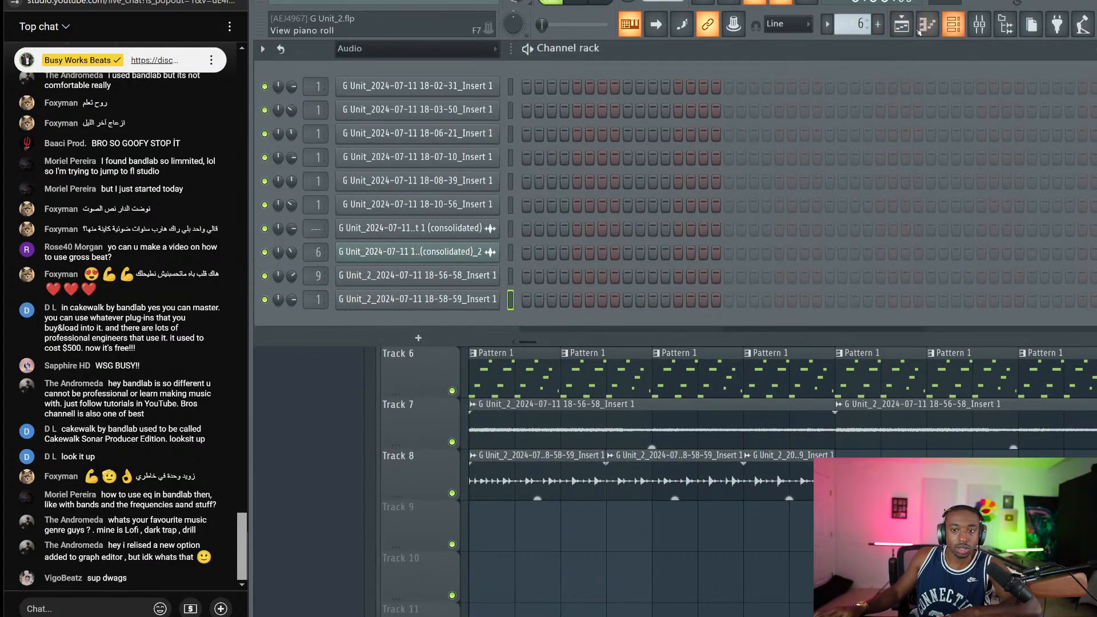
click(928, 26)
click(980, 32)
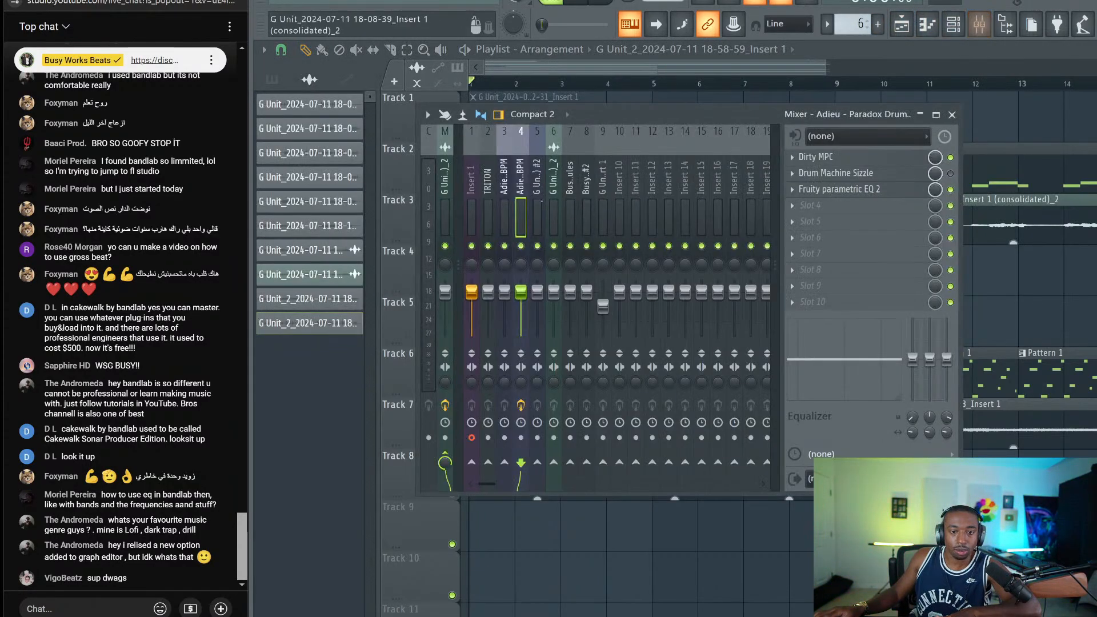
Rename the master channel from the long G Unit file name to 'Master'
click(446, 218)
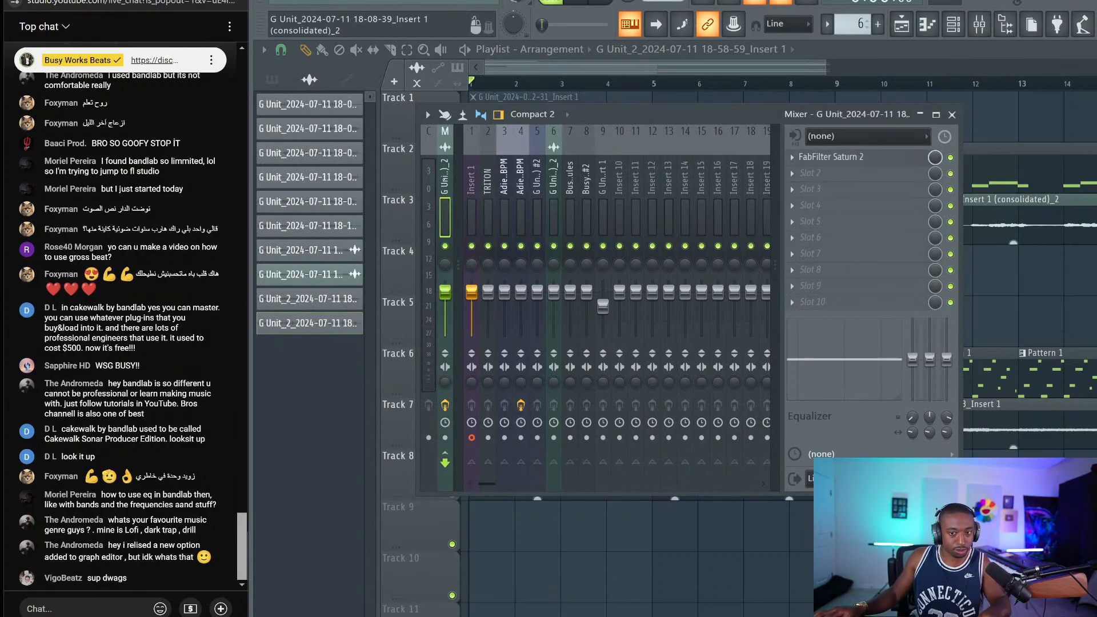
right_click(445, 183)
key(Escape)
right_click(445, 183)
key(F2)
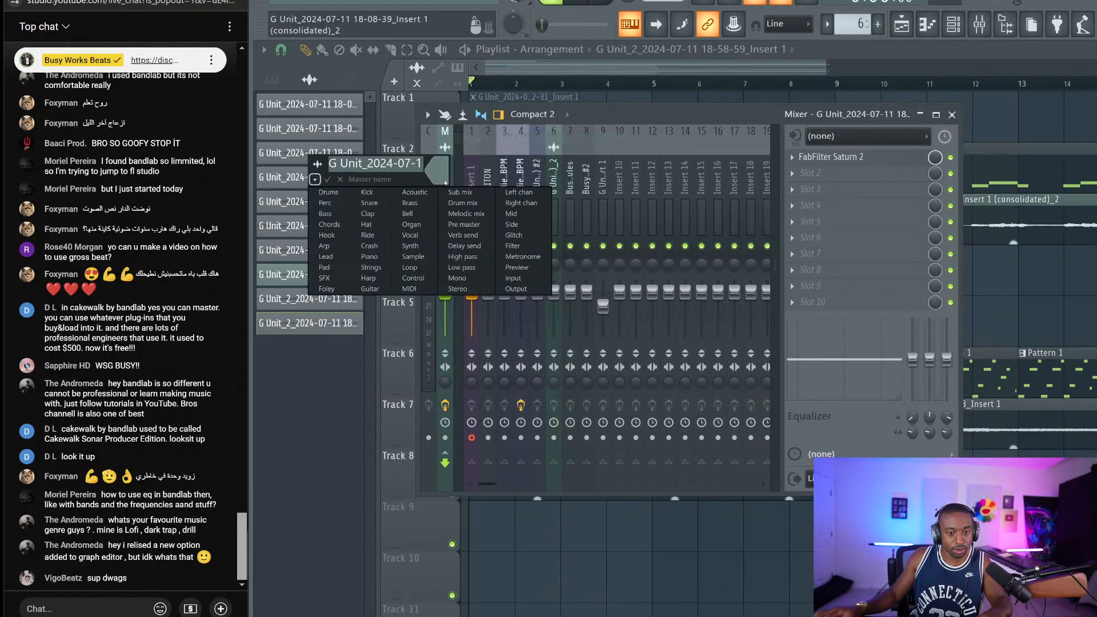
click(413, 163)
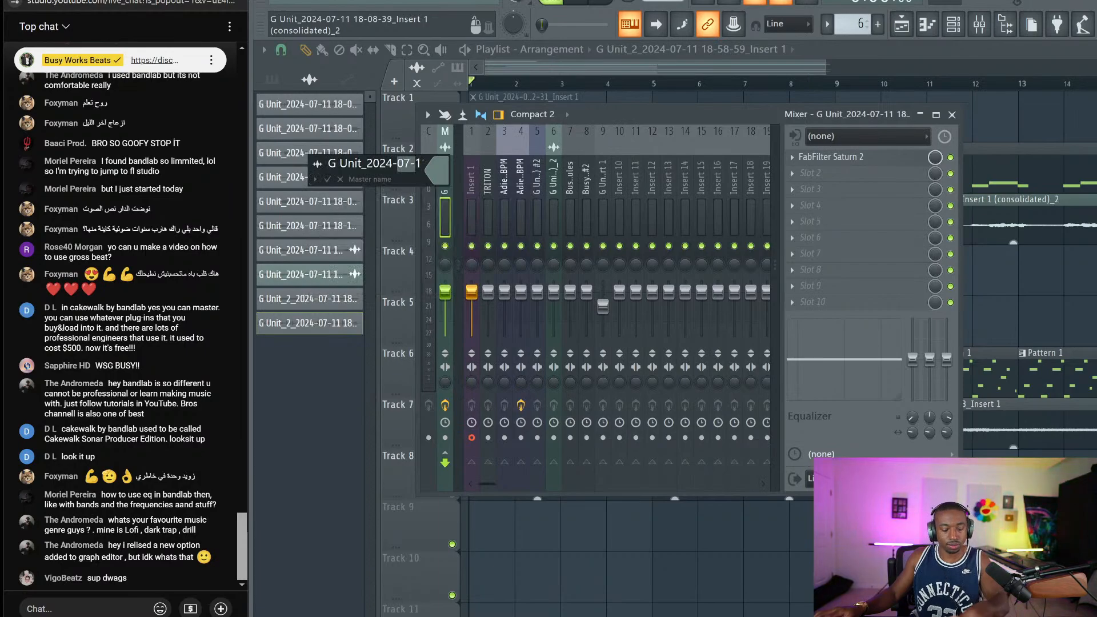
key(BackSpace)
key(Return)
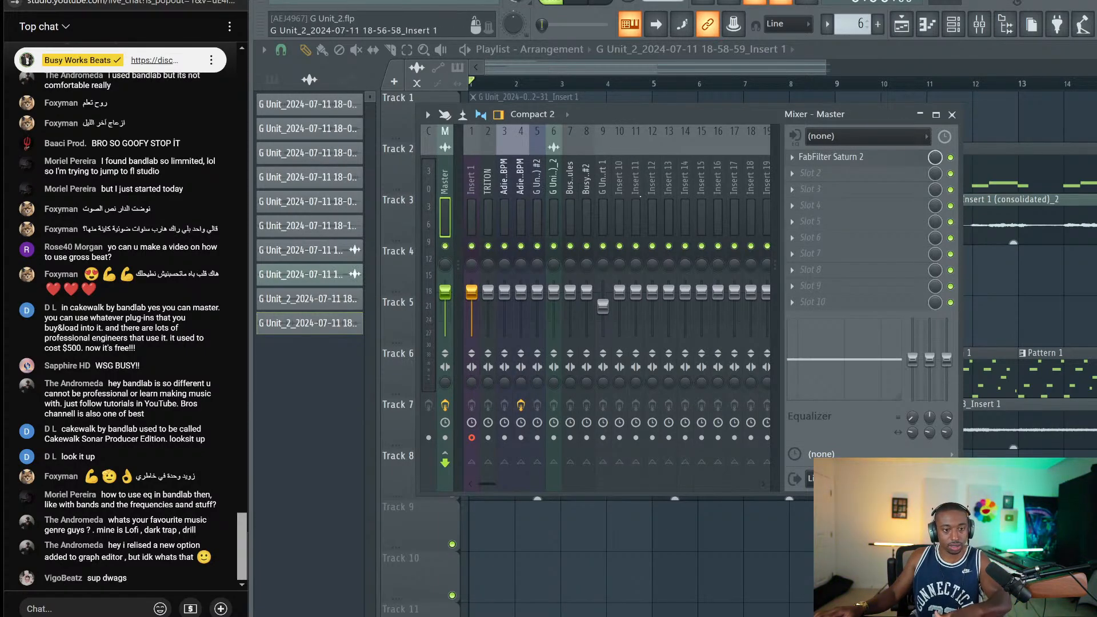
Close and reopen the mixer, stop playback, and select Insert 1
key(F9)
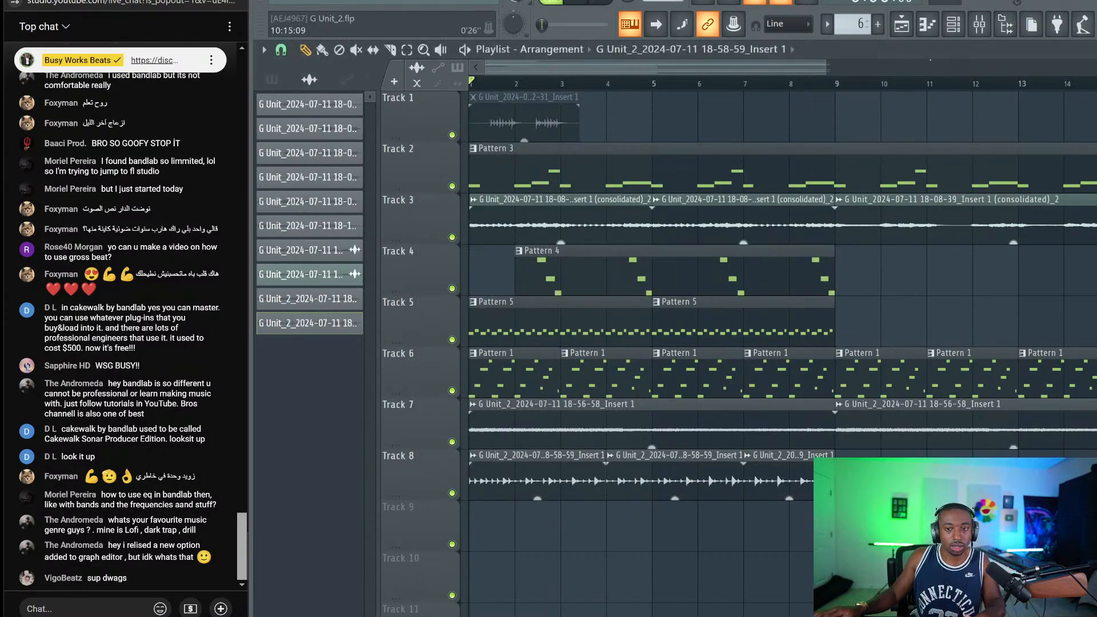
click(980, 25)
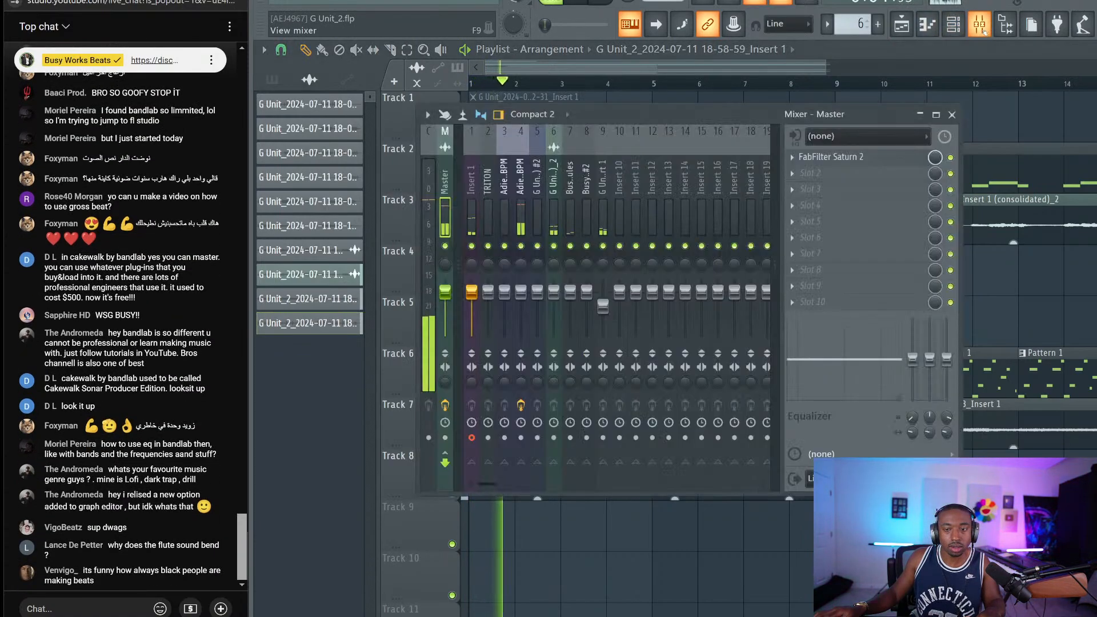
key(space)
key(F9)
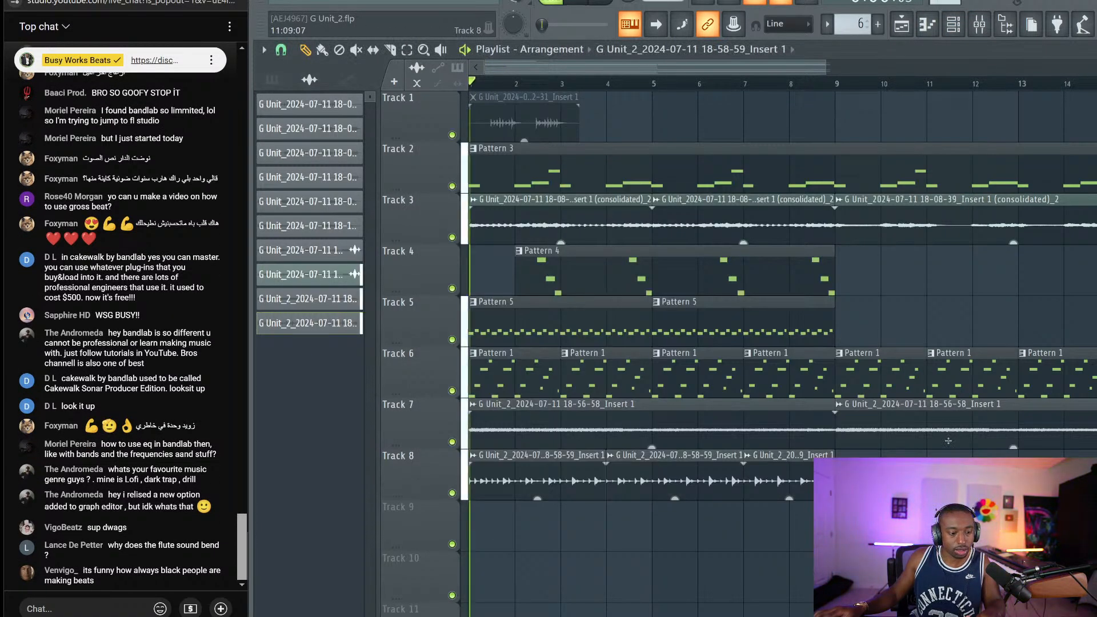
click(980, 25)
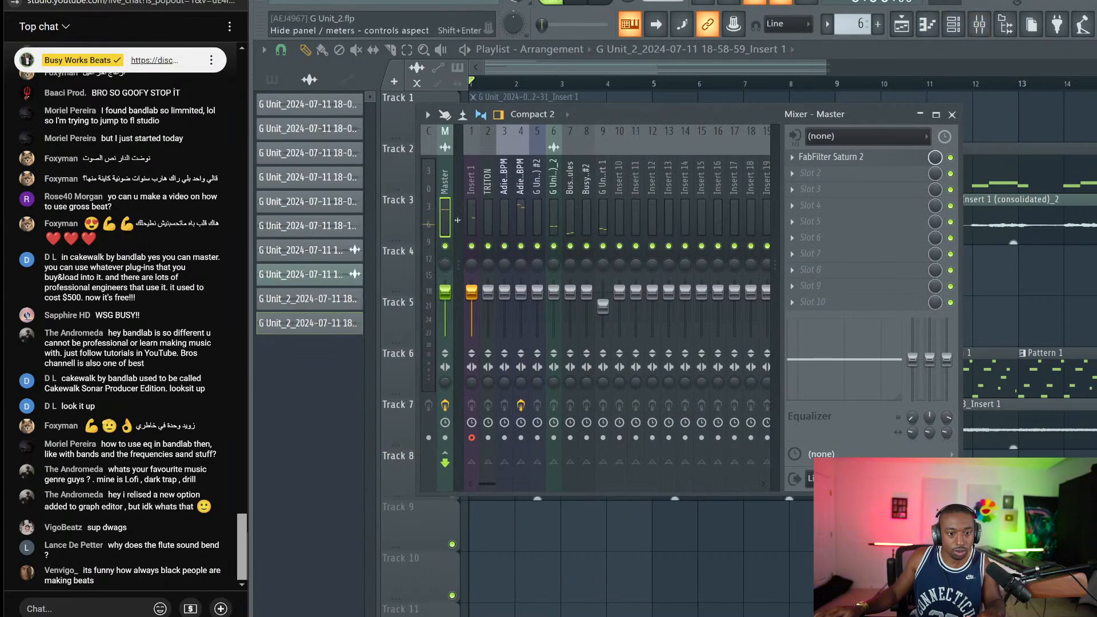
click(471, 217)
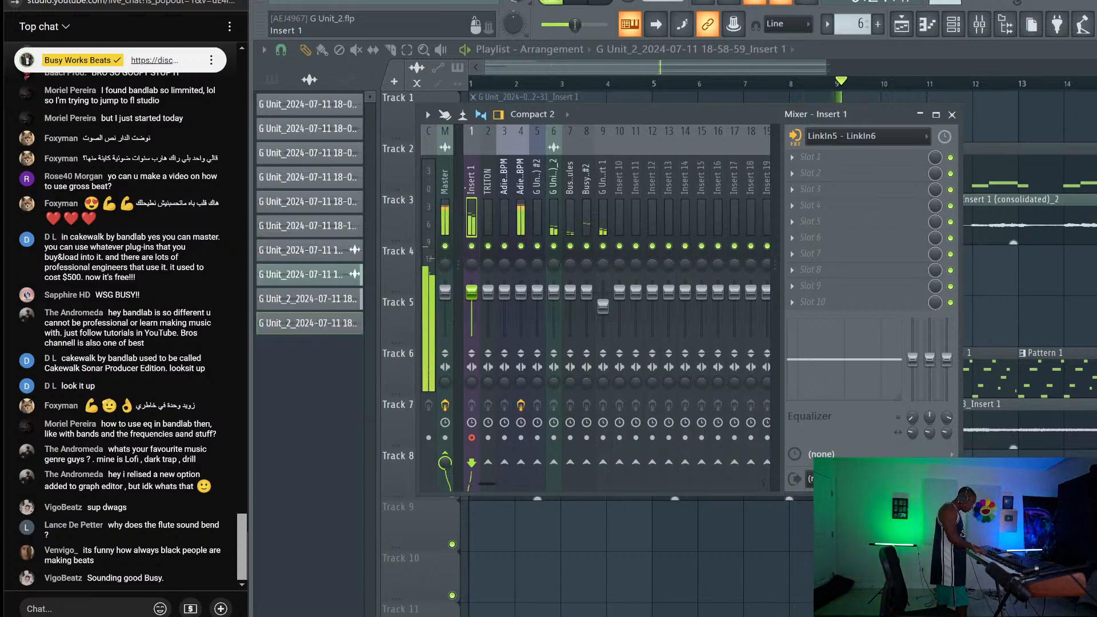
Stop playback and close the mixer to reveal Tracks 1–8 of the G Unit playlist
key(space)
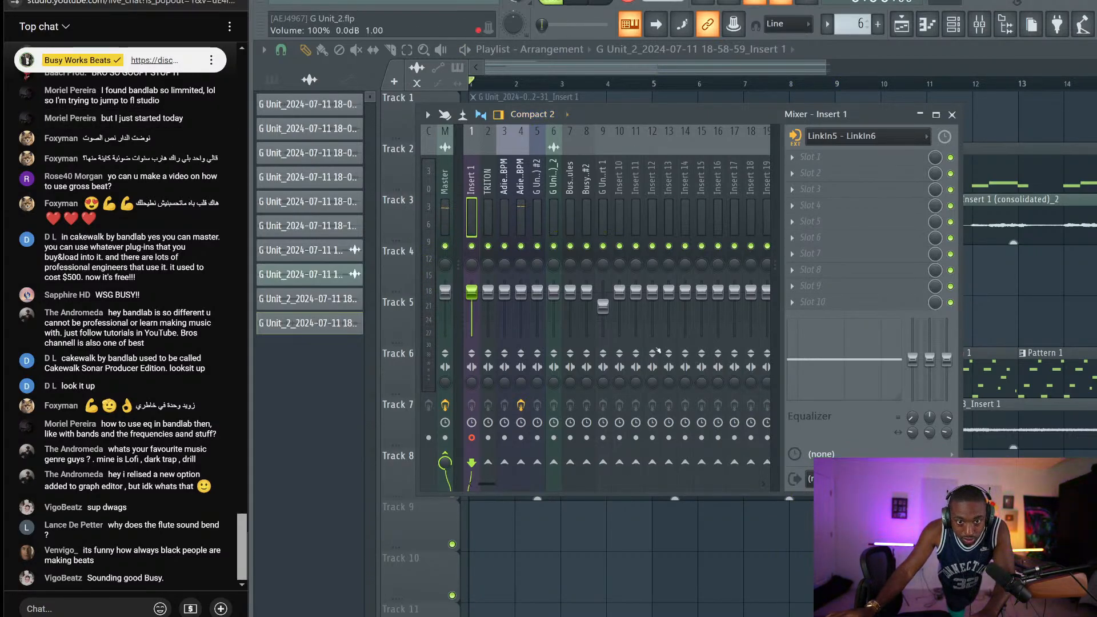
key(F9)
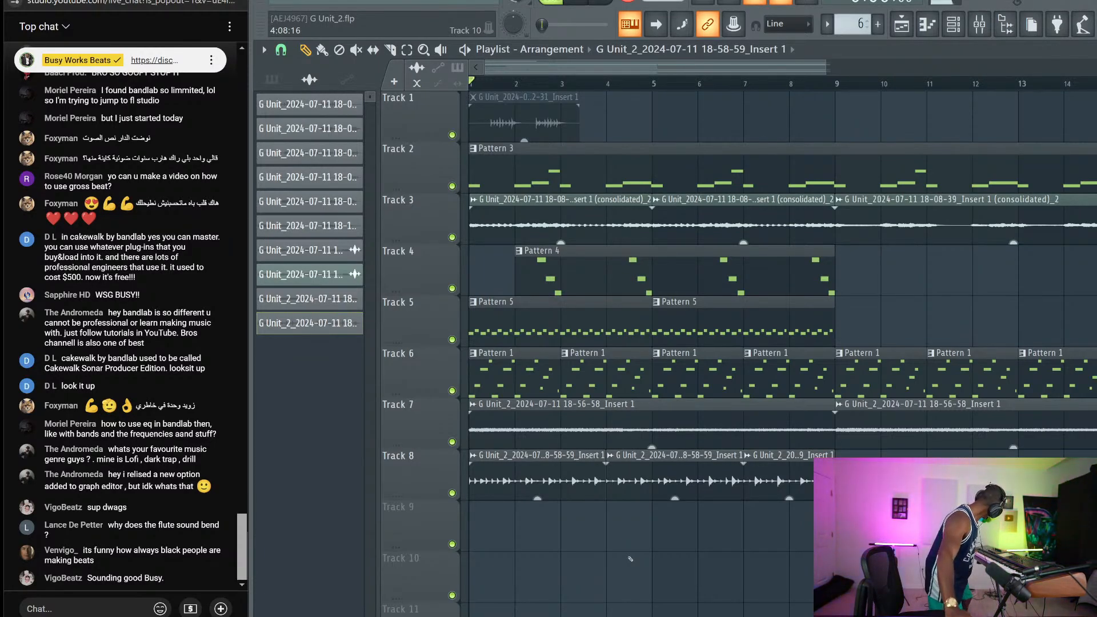
Undo a failed first take, then record an eight-bar take onto Track 9
key(space)
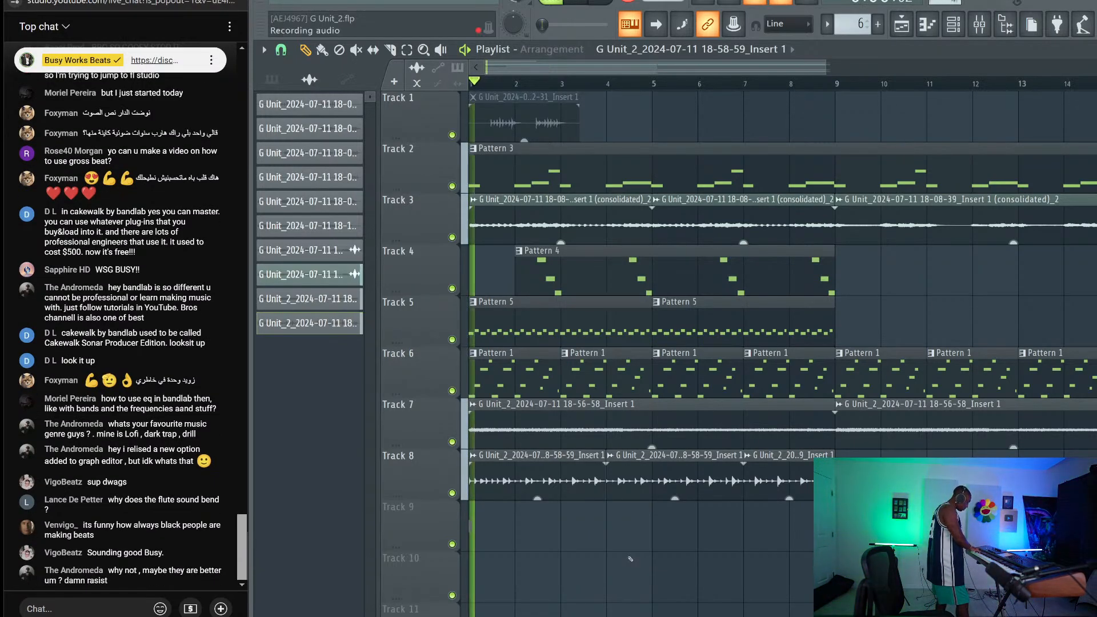
key(space)
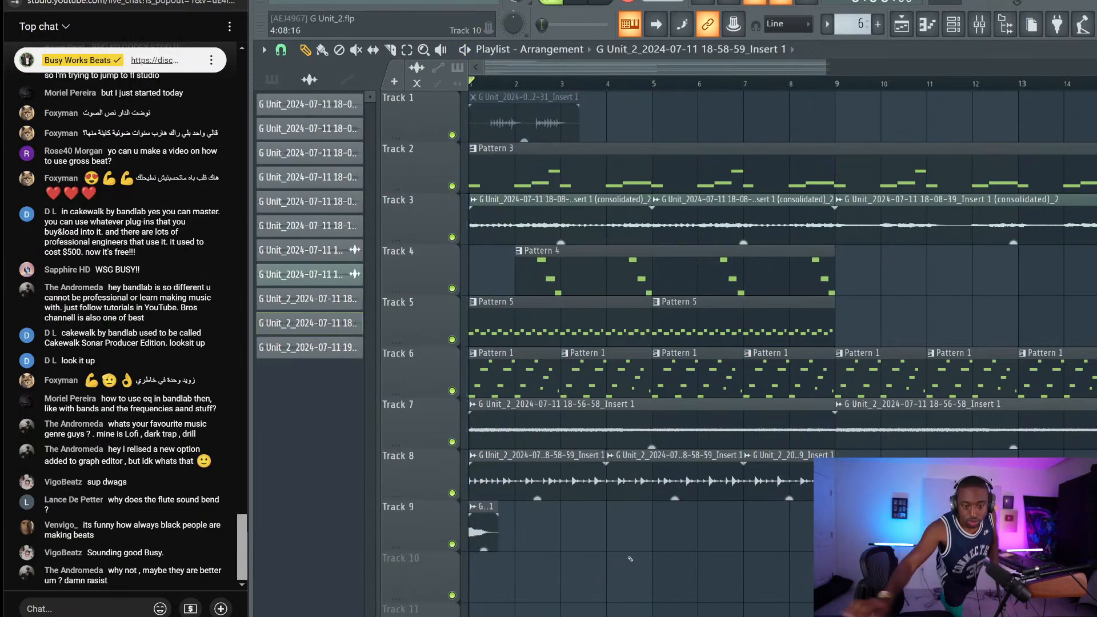
key(ctrl+z)
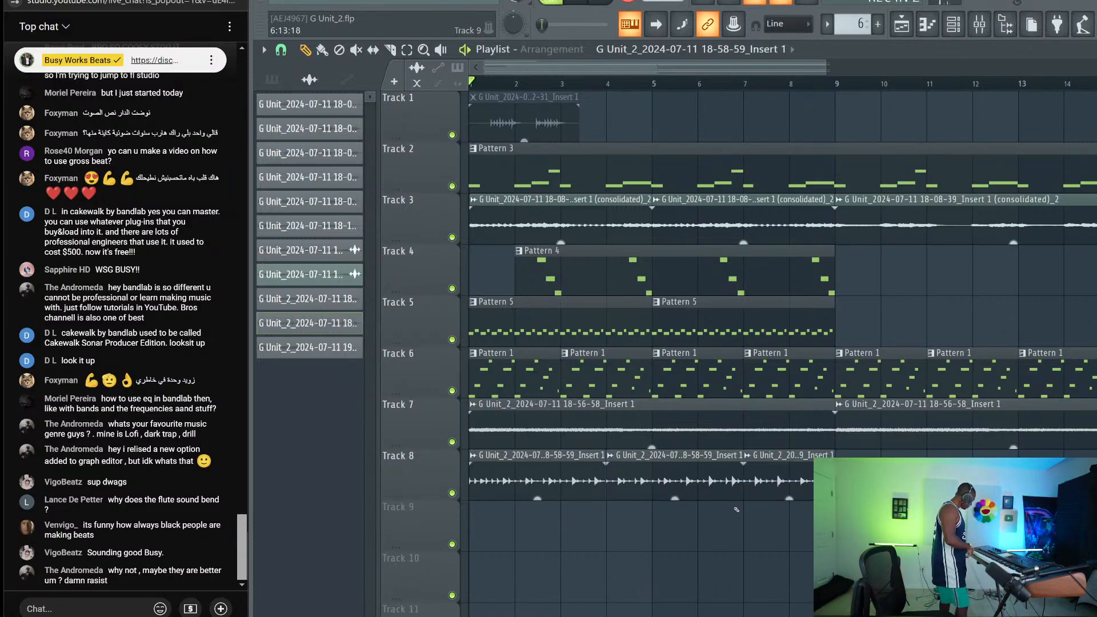
key(space)
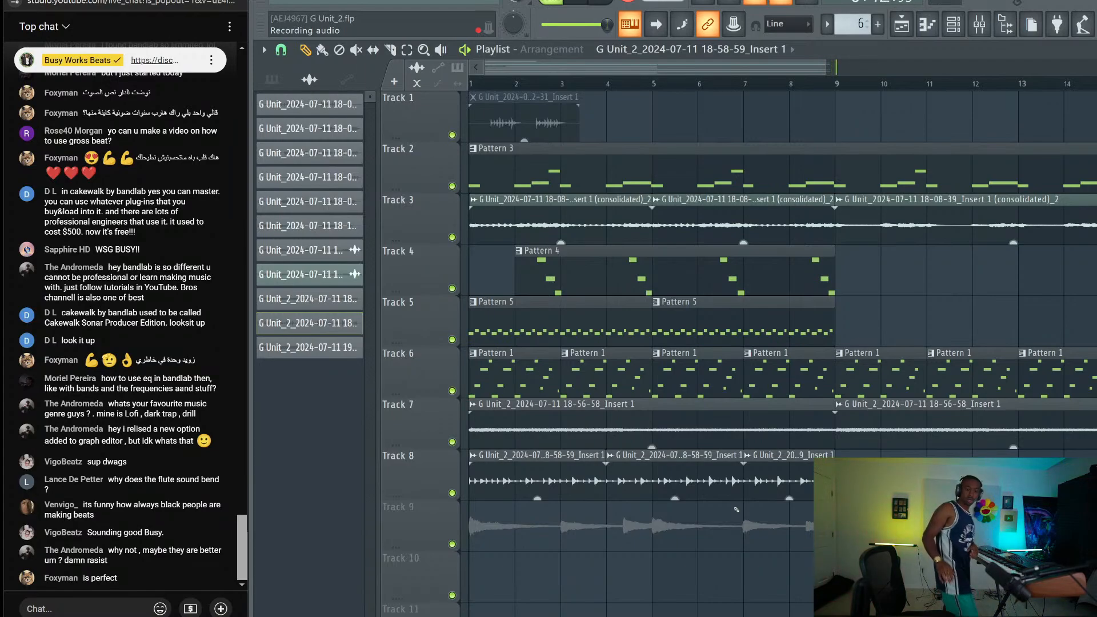
key(space)
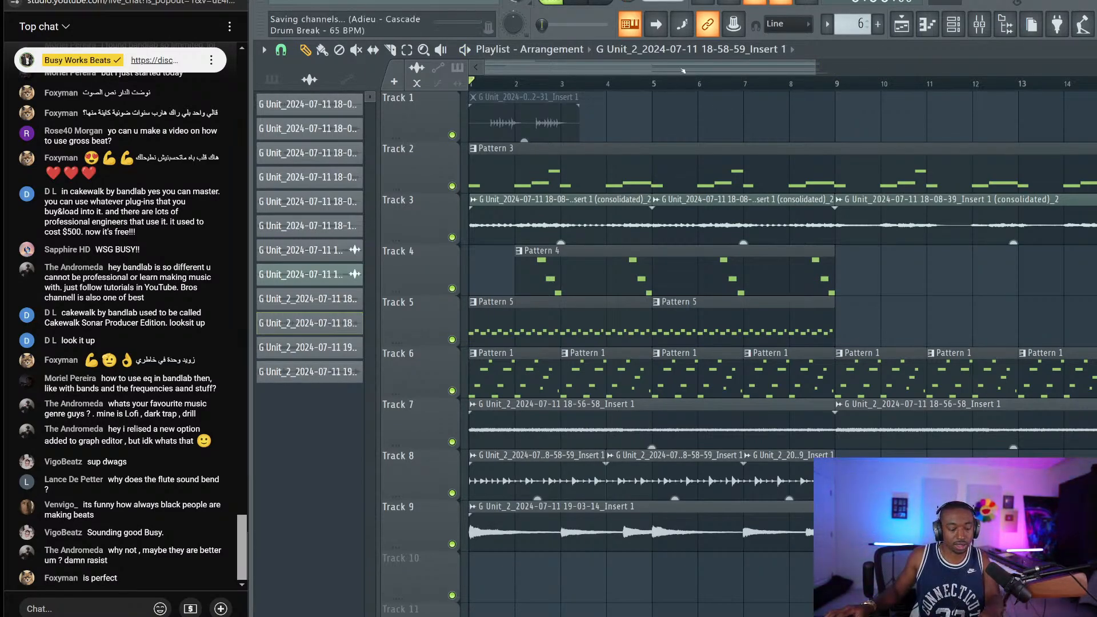
scroll(639, 83, down, 4)
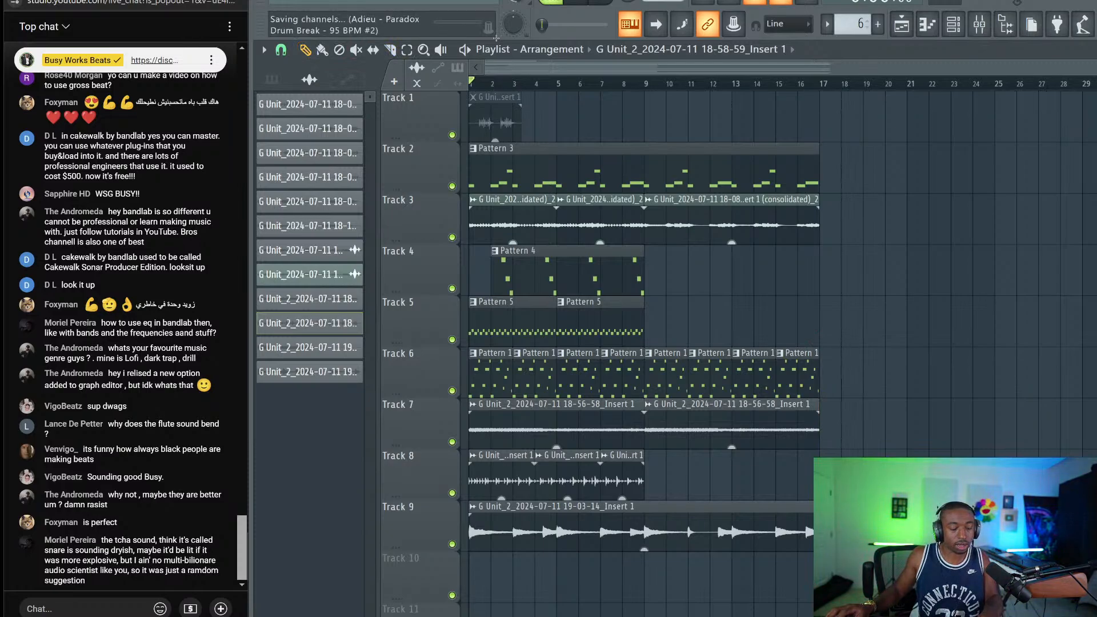
Zoom the playlist, switch editing tool, and play the arrangement from bar 1
scroll(514, 86, up, 5)
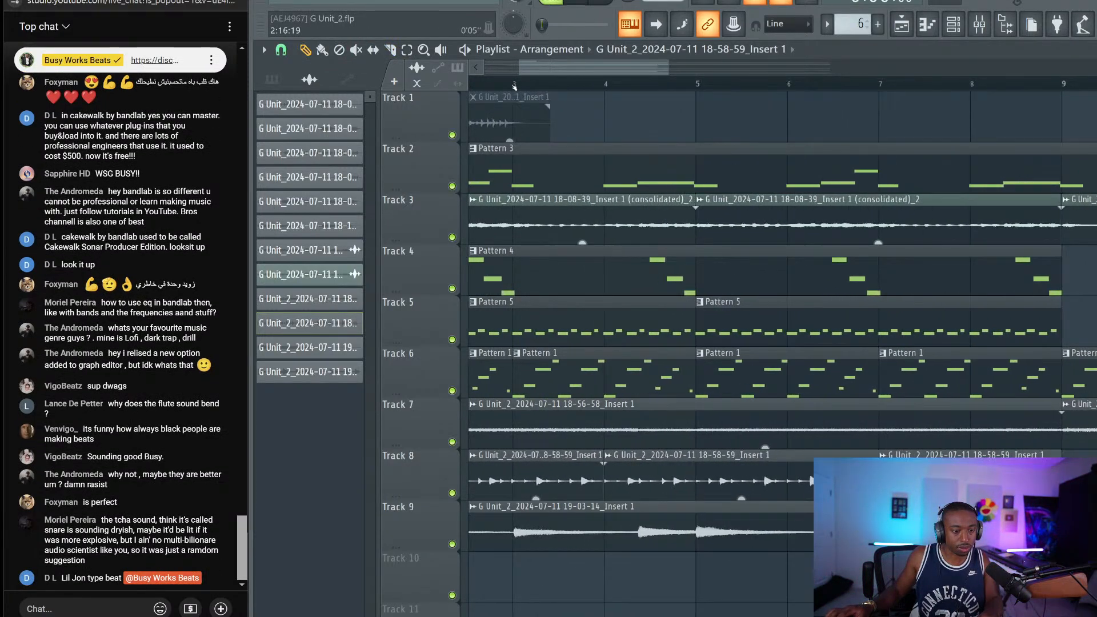
scroll(513, 85, up, 2)
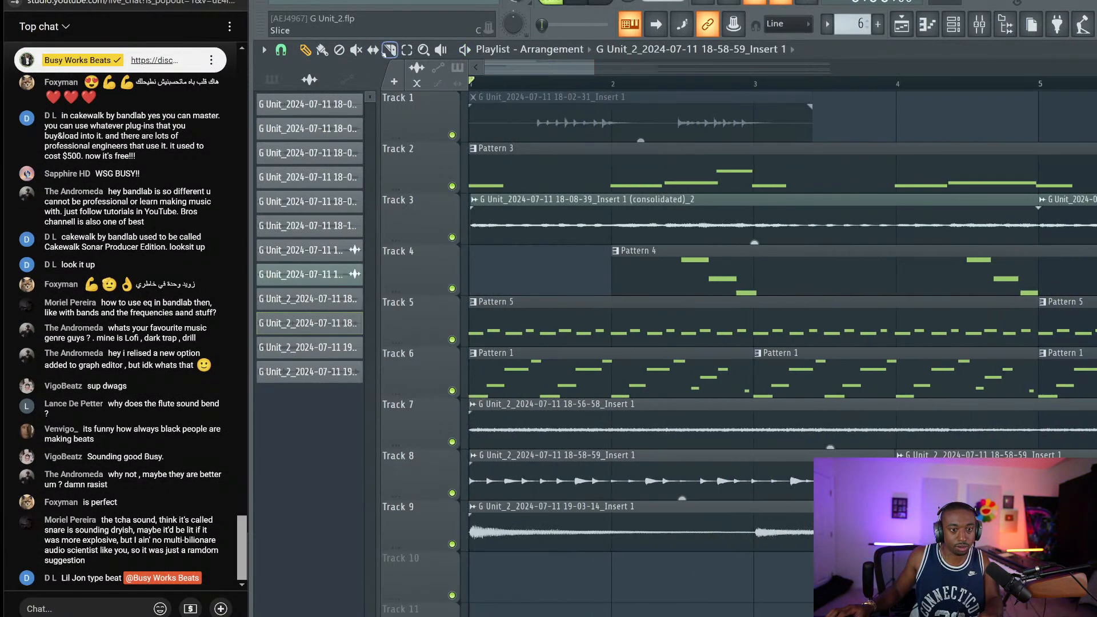
click(373, 50)
key(space)
key(p)
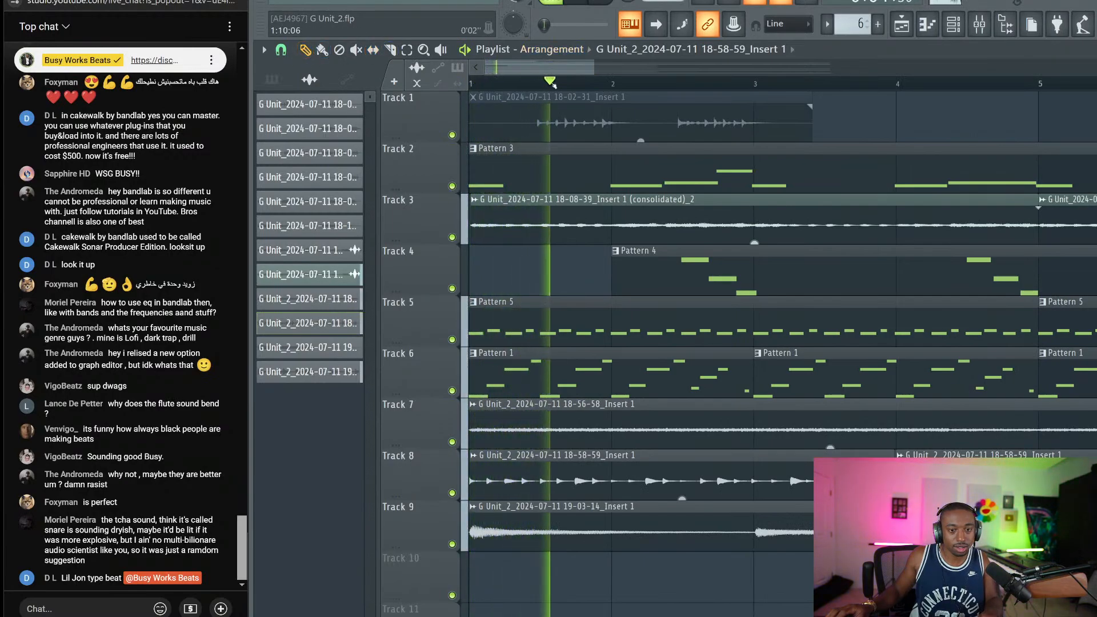
Scroll through the playing arrangement, then stop and open the mixer on Insert 1
scroll(555, 83, up, 1)
scroll(555, 84, down, 1)
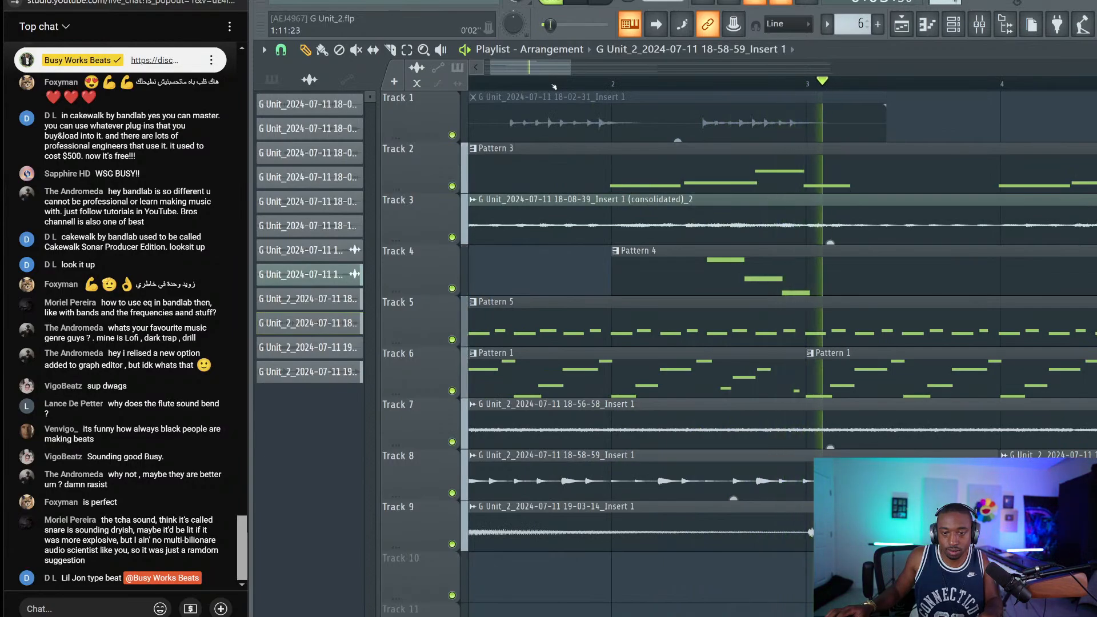
scroll(555, 87, down, 3)
scroll(557, 88, down, 1)
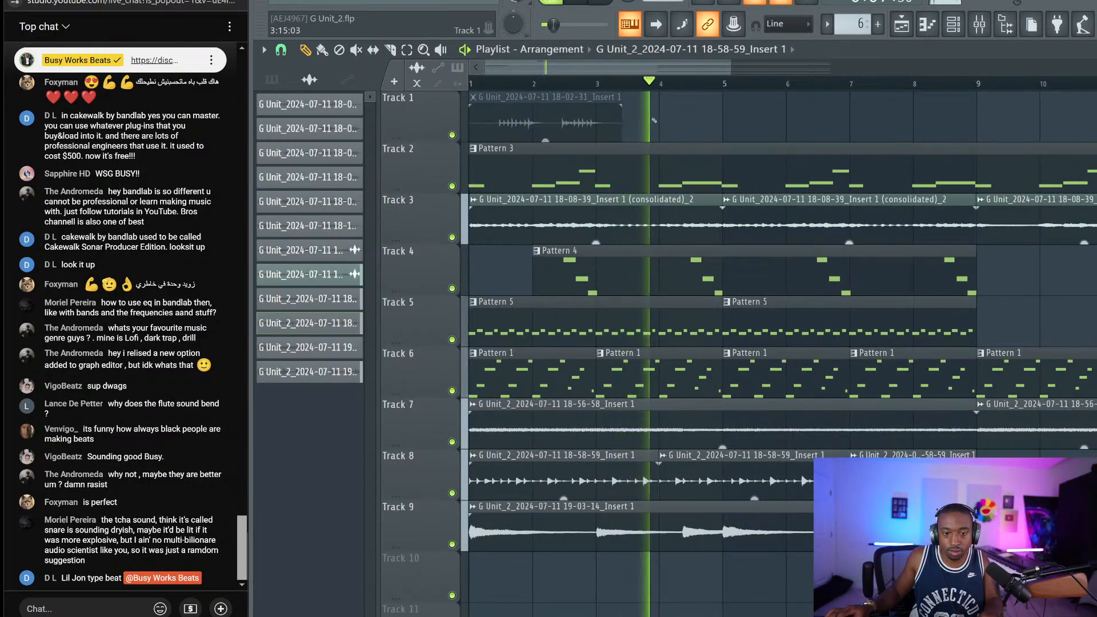
scroll(685, 129, down, 1)
scroll(715, 126, up, 1)
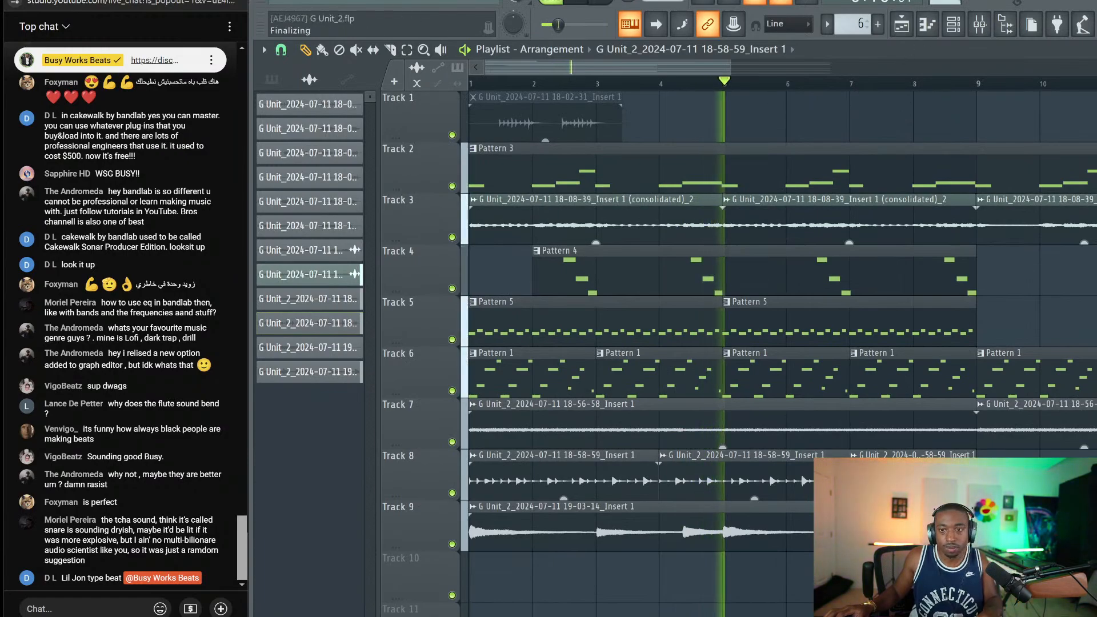
key(space)
key(F9)
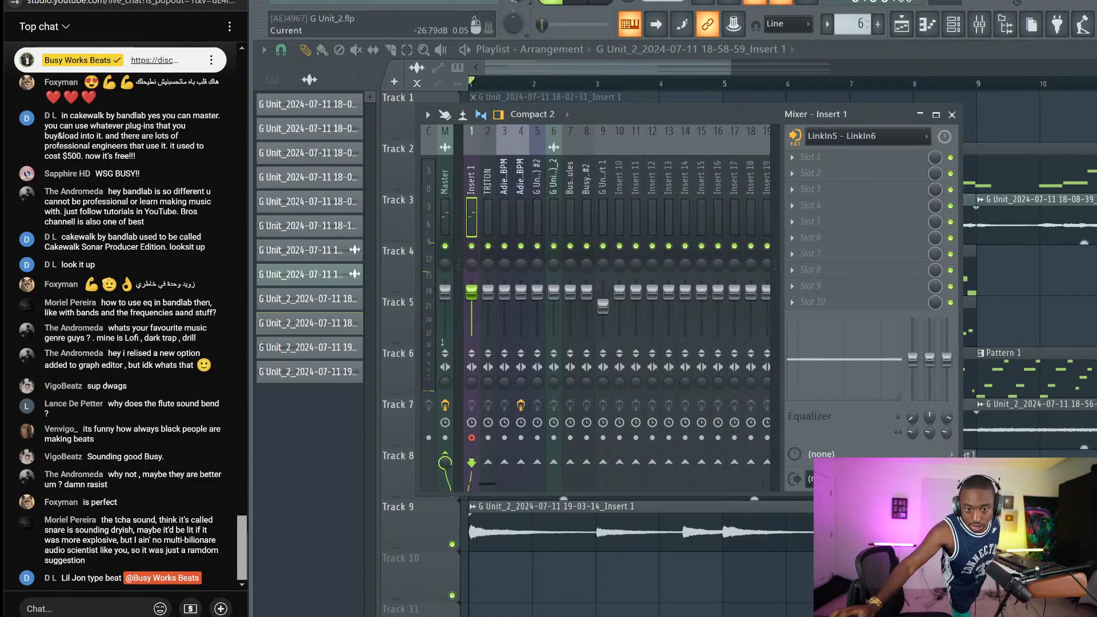
Disarm Insert 1's recording, close the mixer, and play Tracks 1–9 back
click(473, 438)
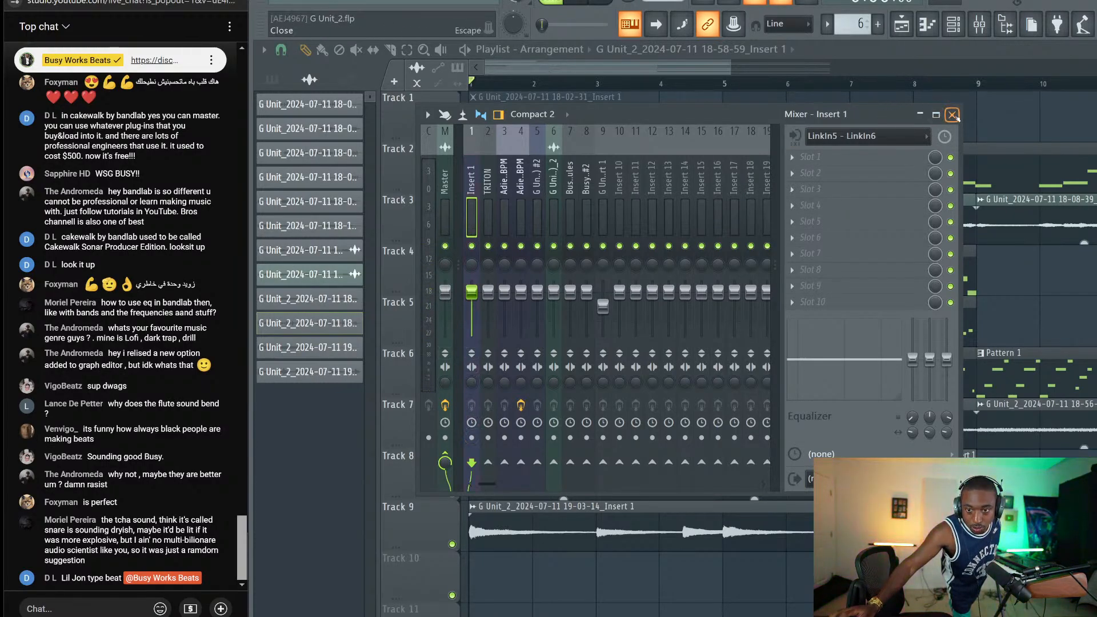
click(953, 115)
key(space)
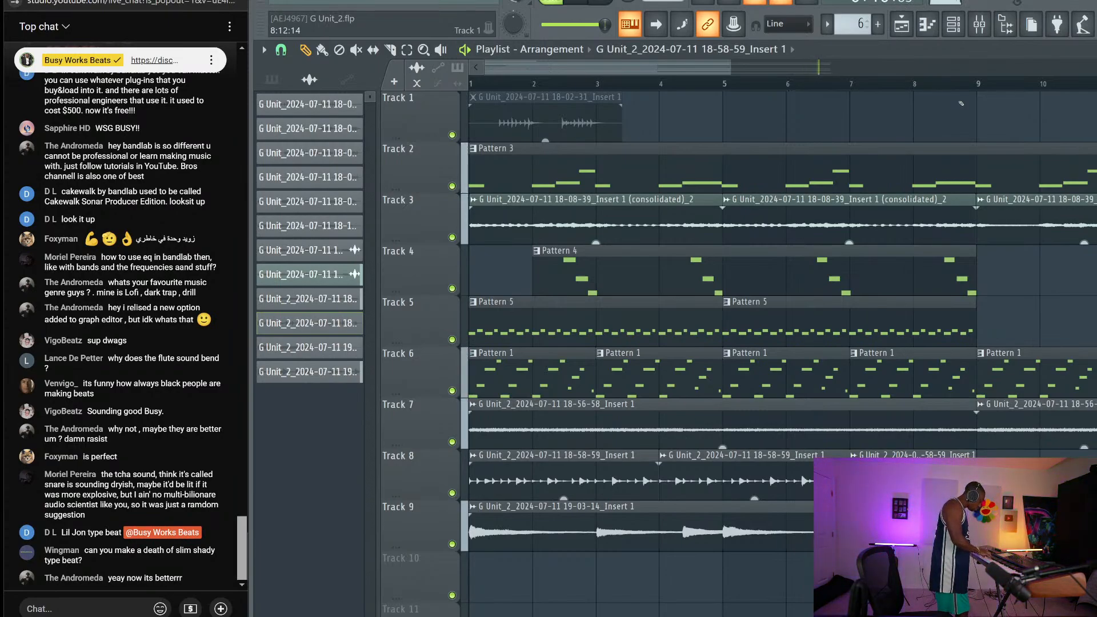
Replay the song from the start, stop it, and mute Tracks 6 and 5 in the Playlist
key(space)
key(space)
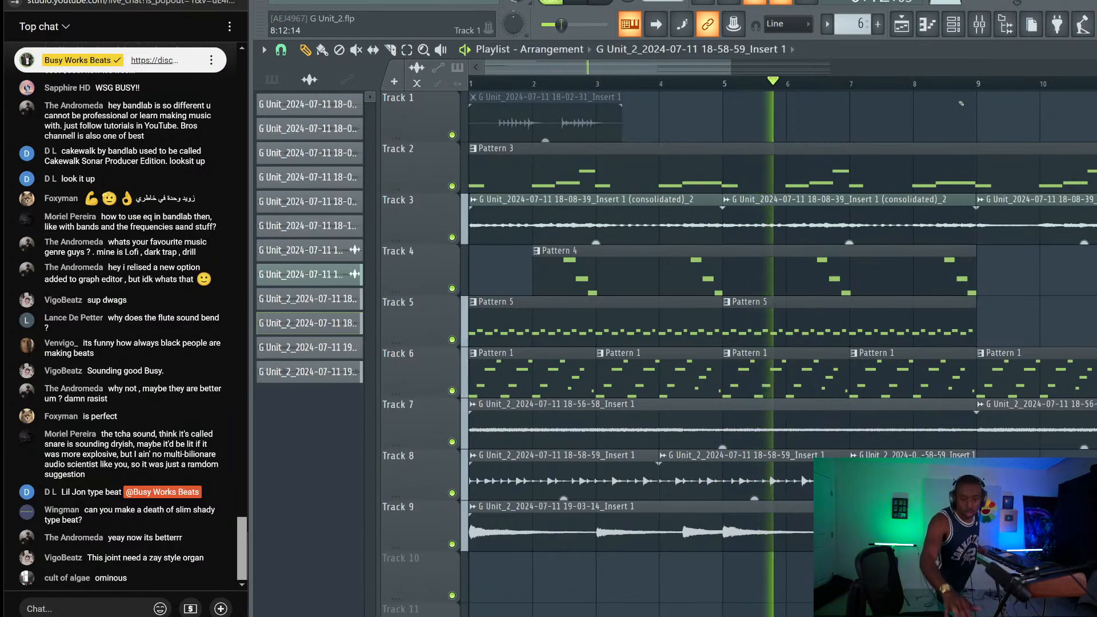
key(space)
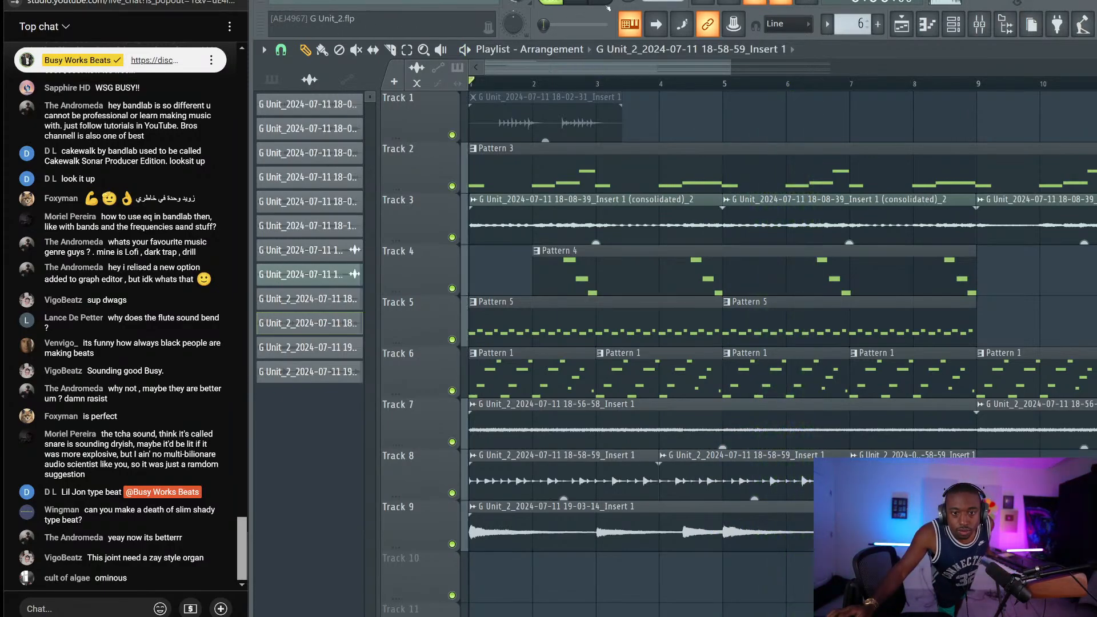
click(455, 390)
click(455, 339)
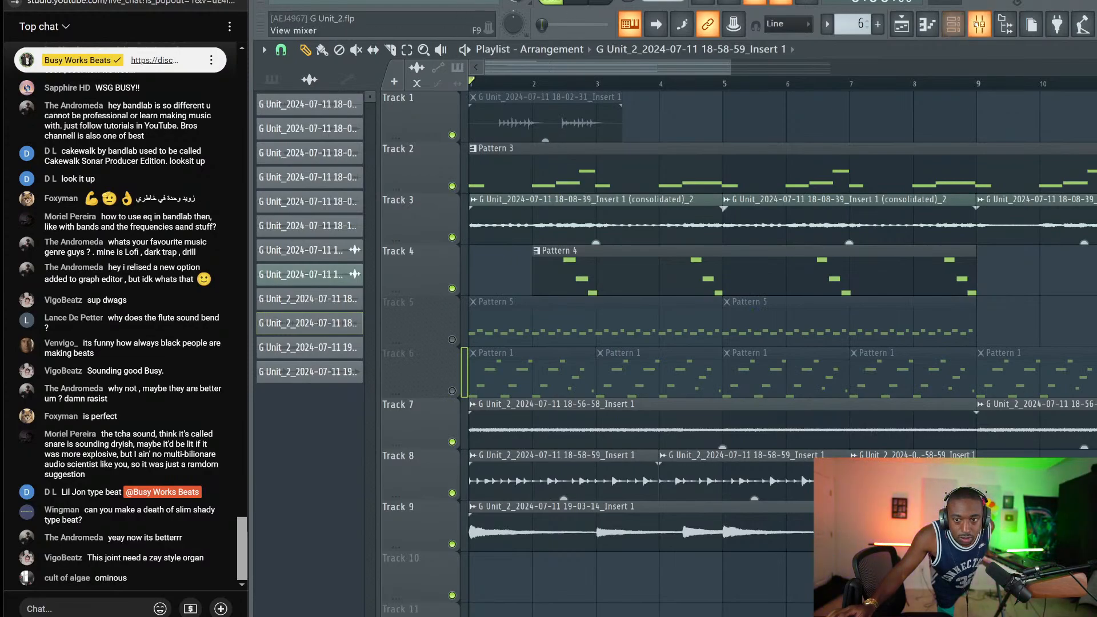
Arm mixer Insert 1 to record to disk, then close the Mixer
click(979, 24)
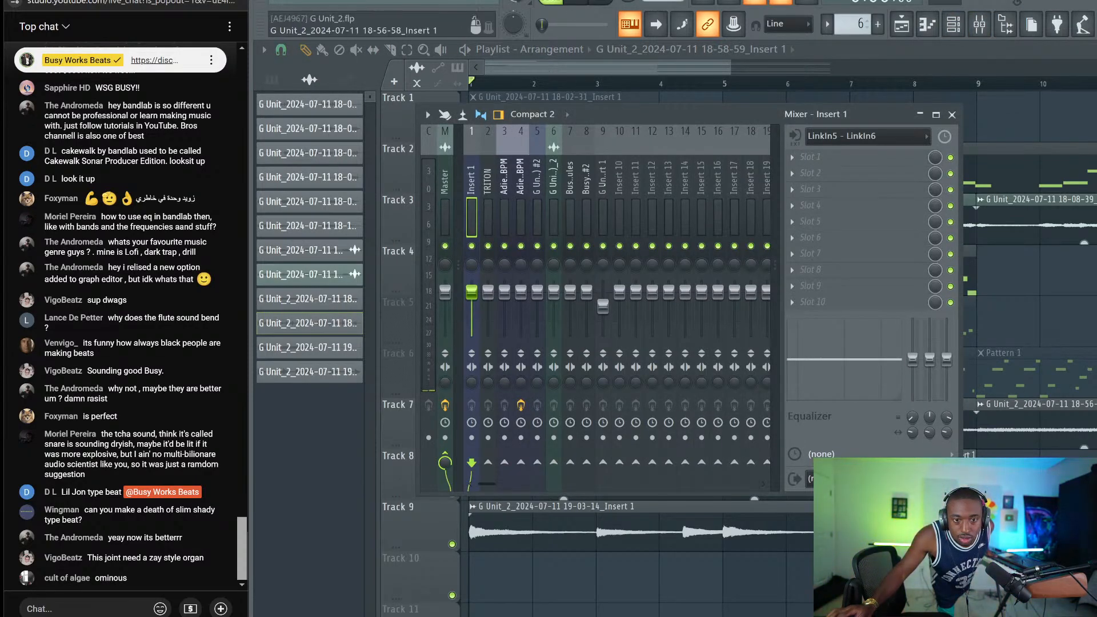
click(471, 438)
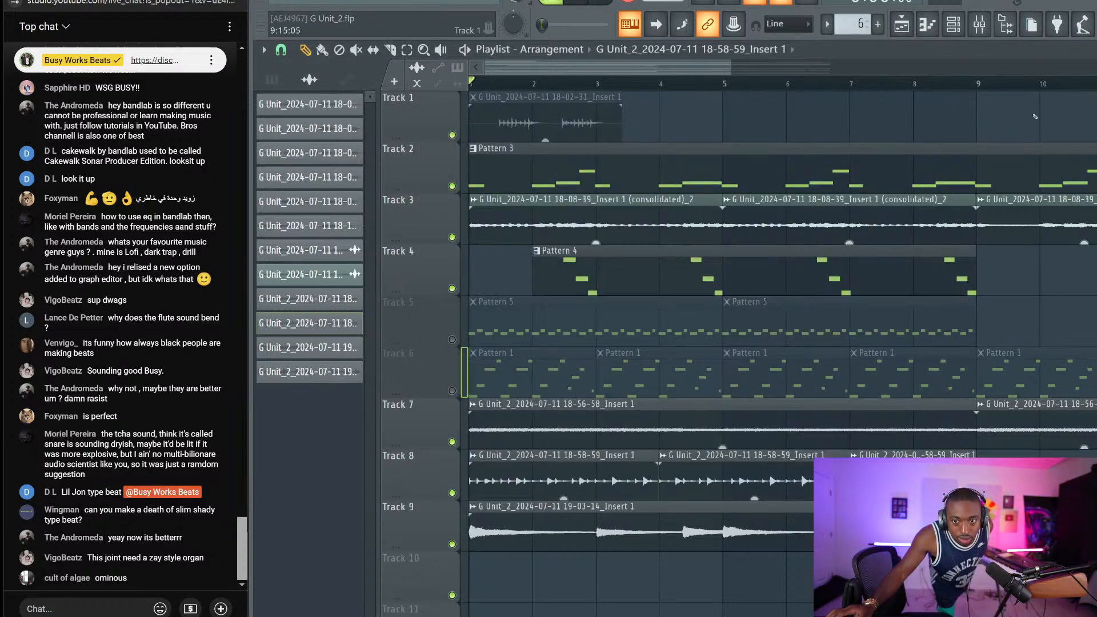
click(952, 115)
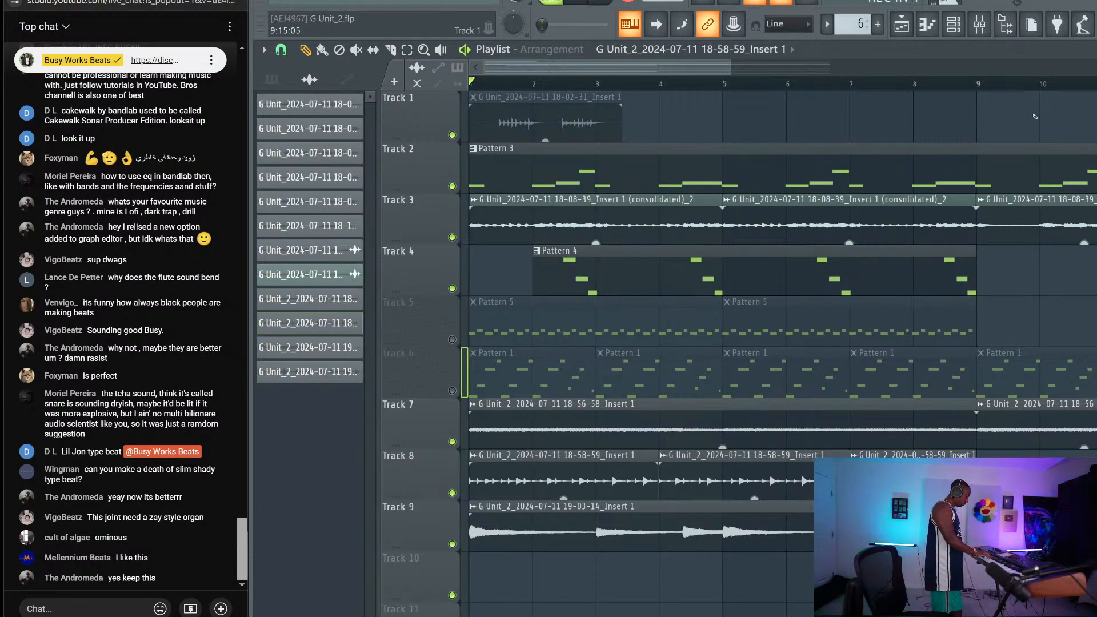
Record a new Insert 1 audio take from bar 1 onto Track 10, then save the project
key(space)
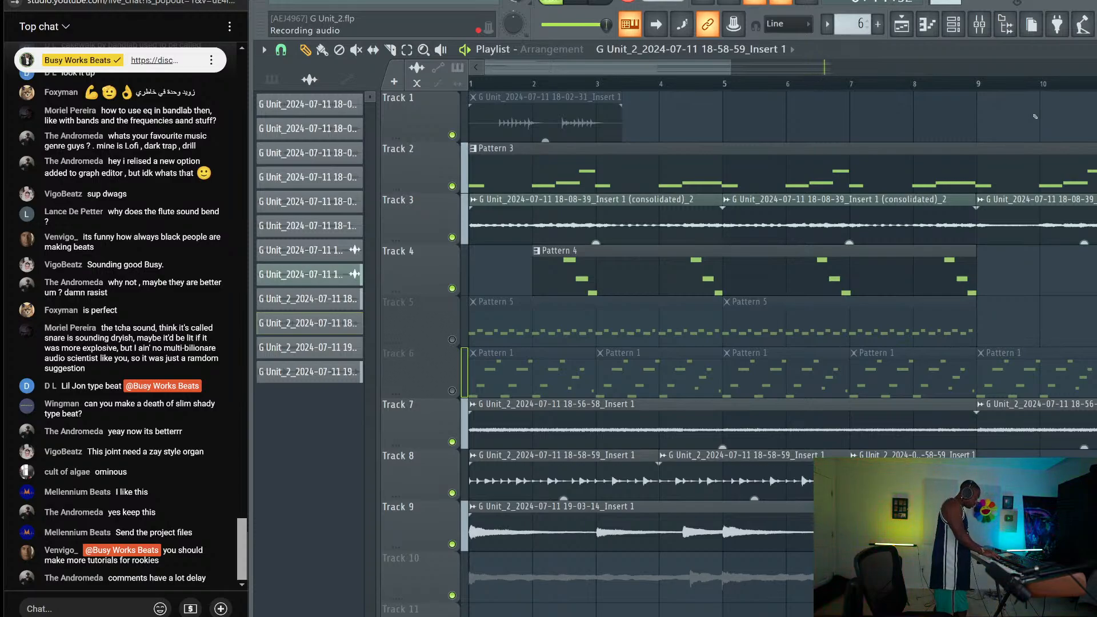
key(space)
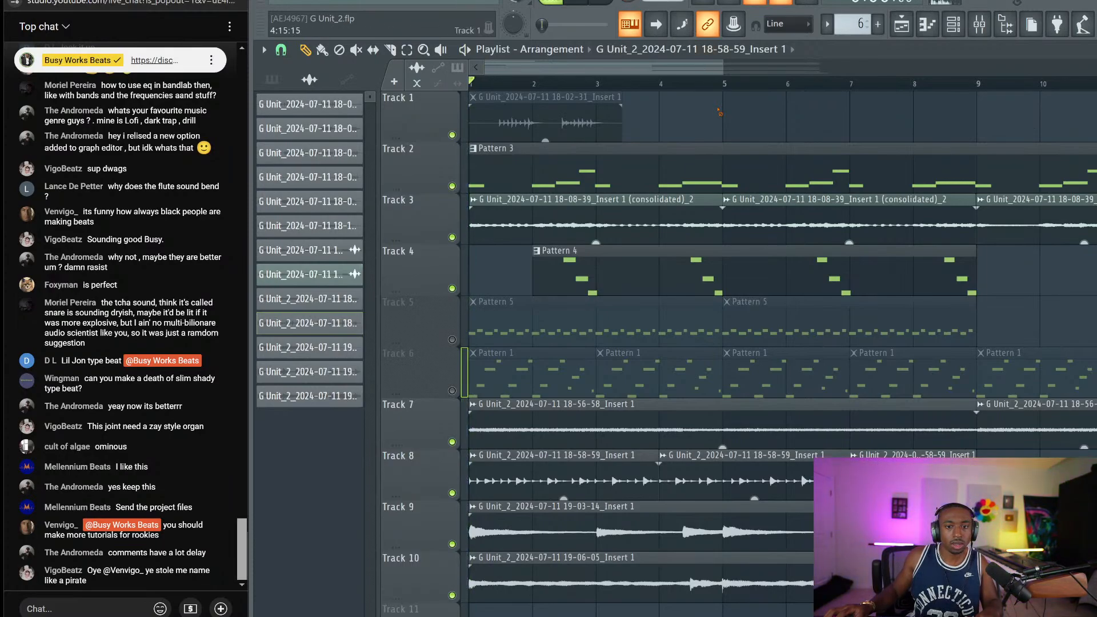
key(ctrl+s)
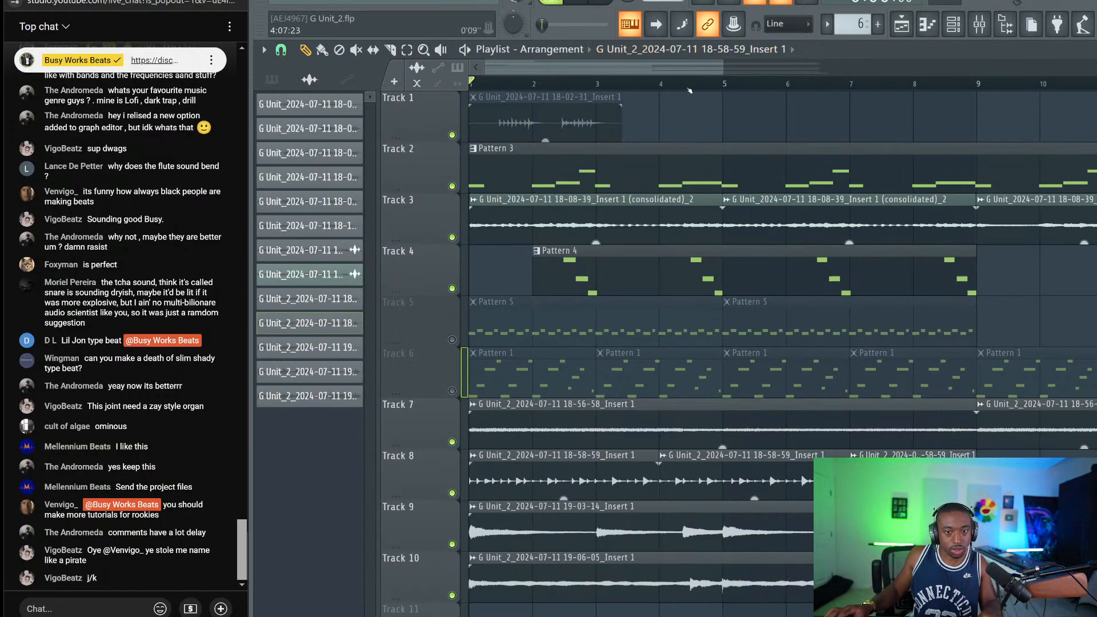
scroll(690, 86, down, 3)
scroll(799, 259, down, 4)
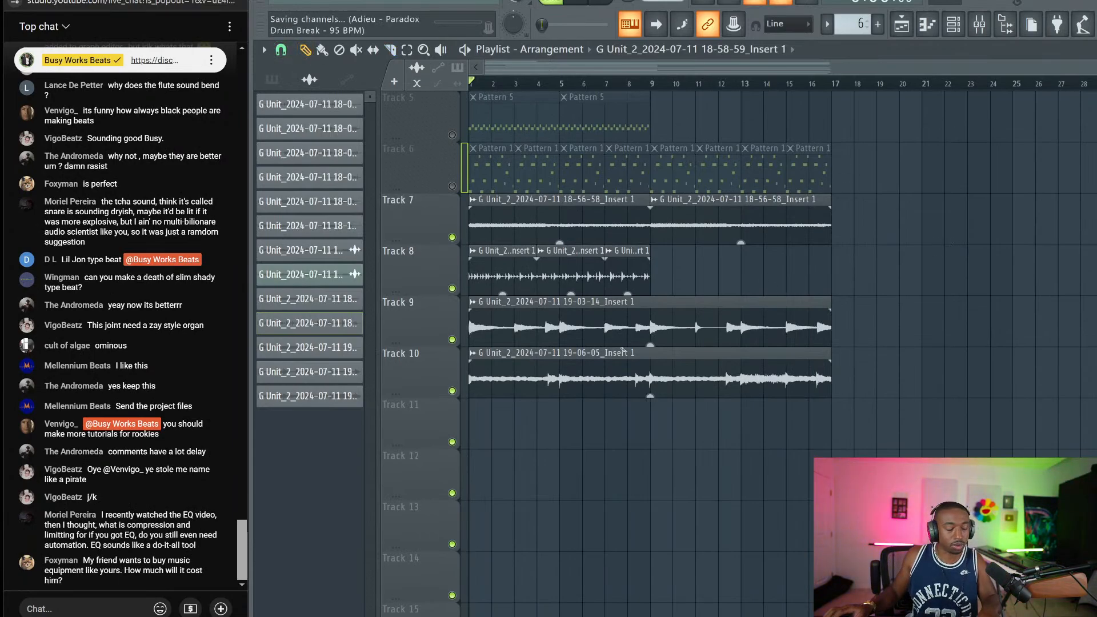
Post the busyworksbeats.com flstudio, betterbeatmaker and home page links in the live chat
click(119, 607)
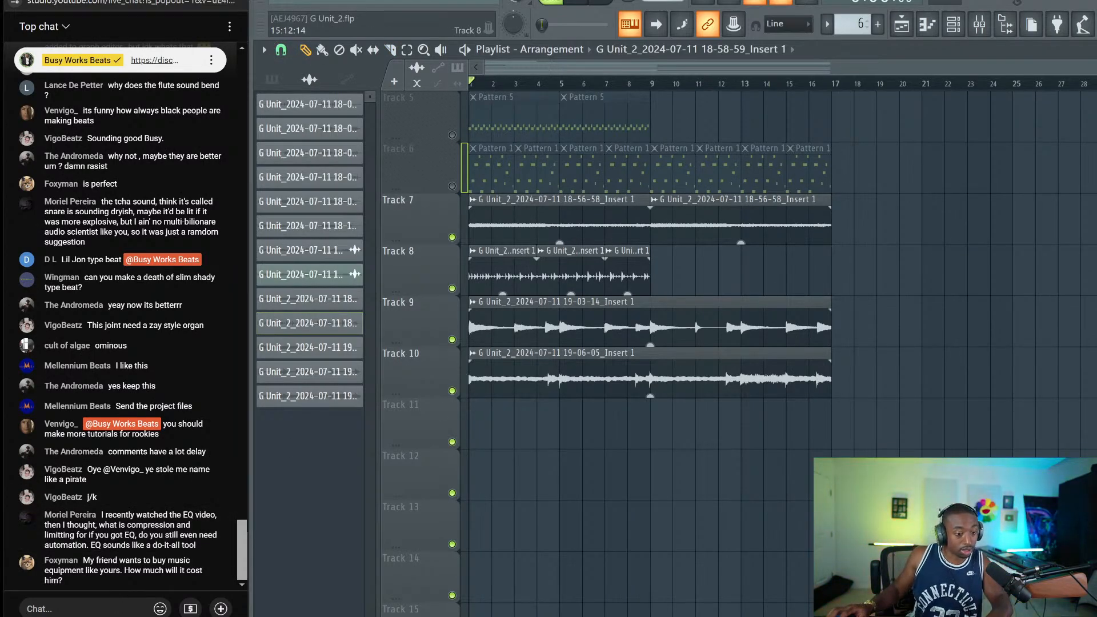
text(https://bu)
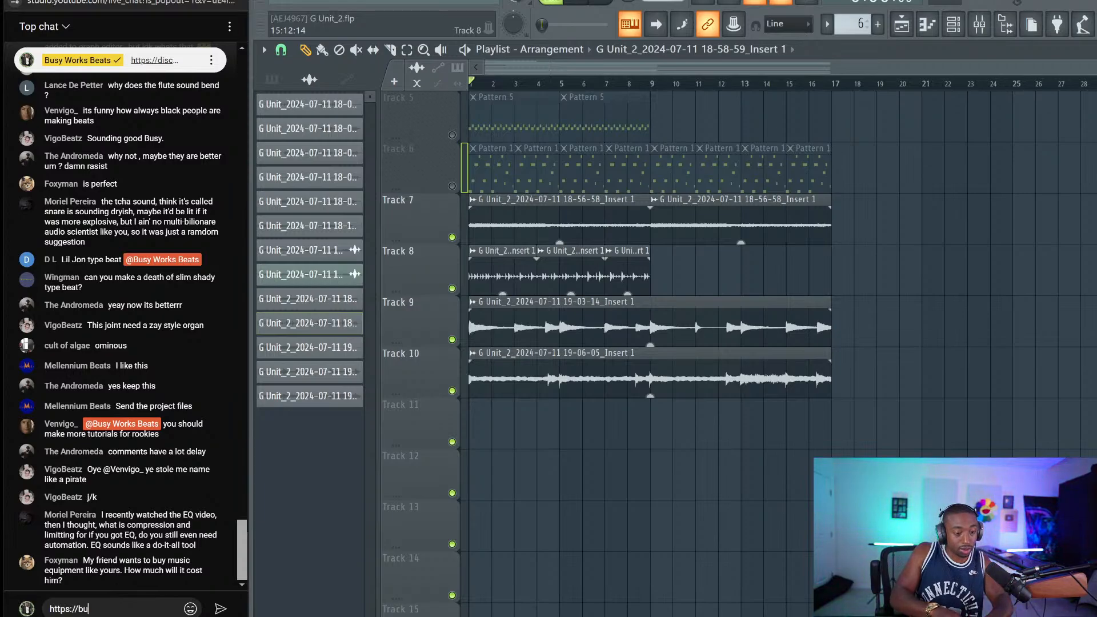
text(syworksbeats.com.)
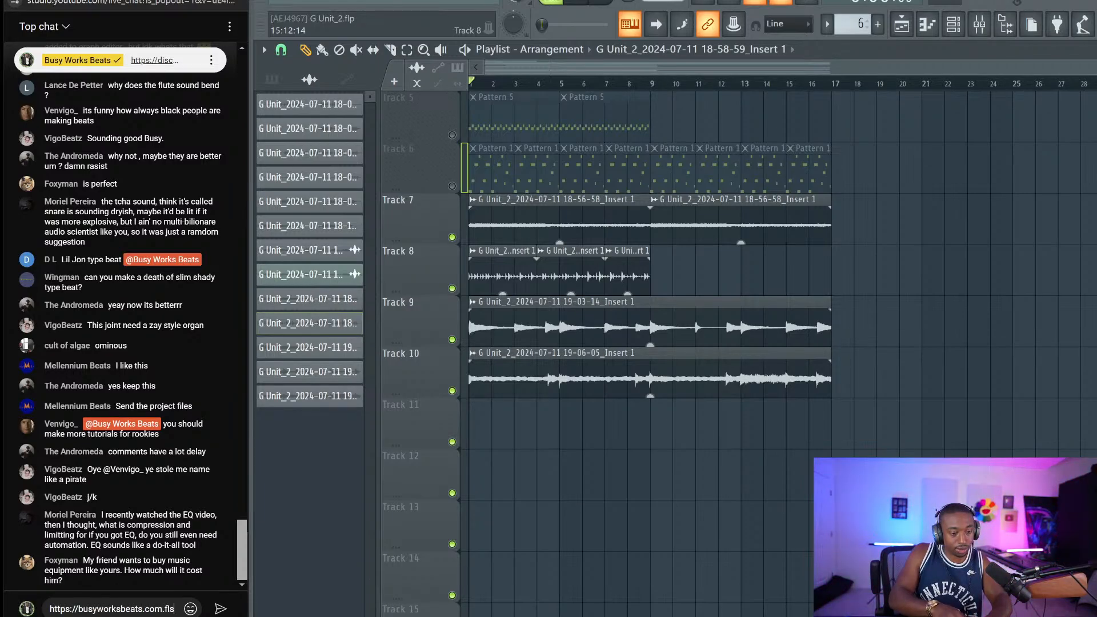
text(f)
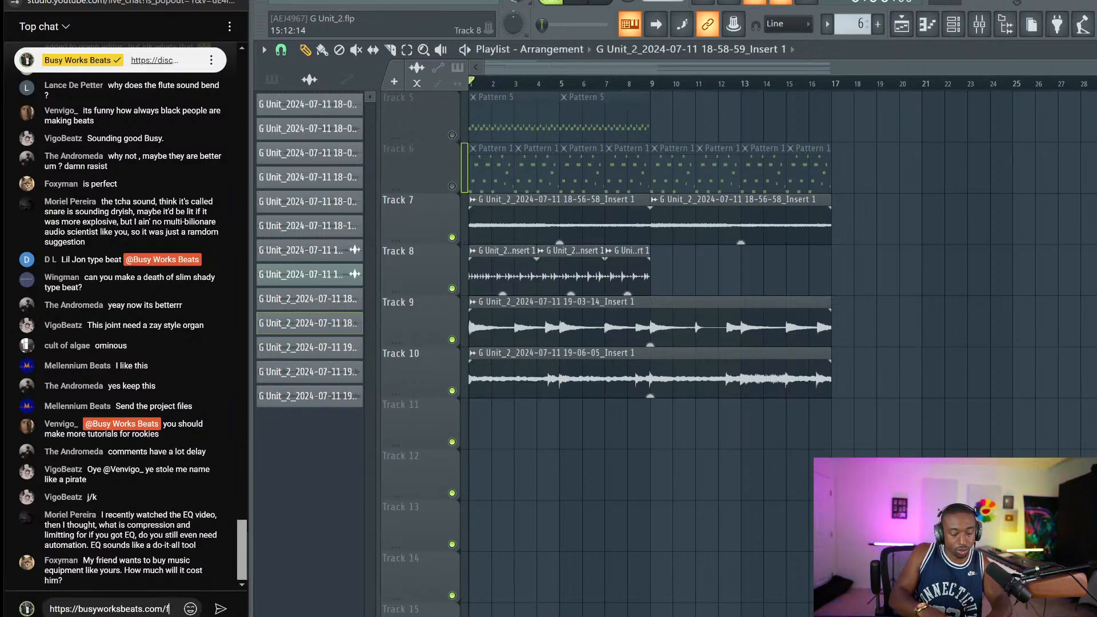
text(lstudio)
key(Return)
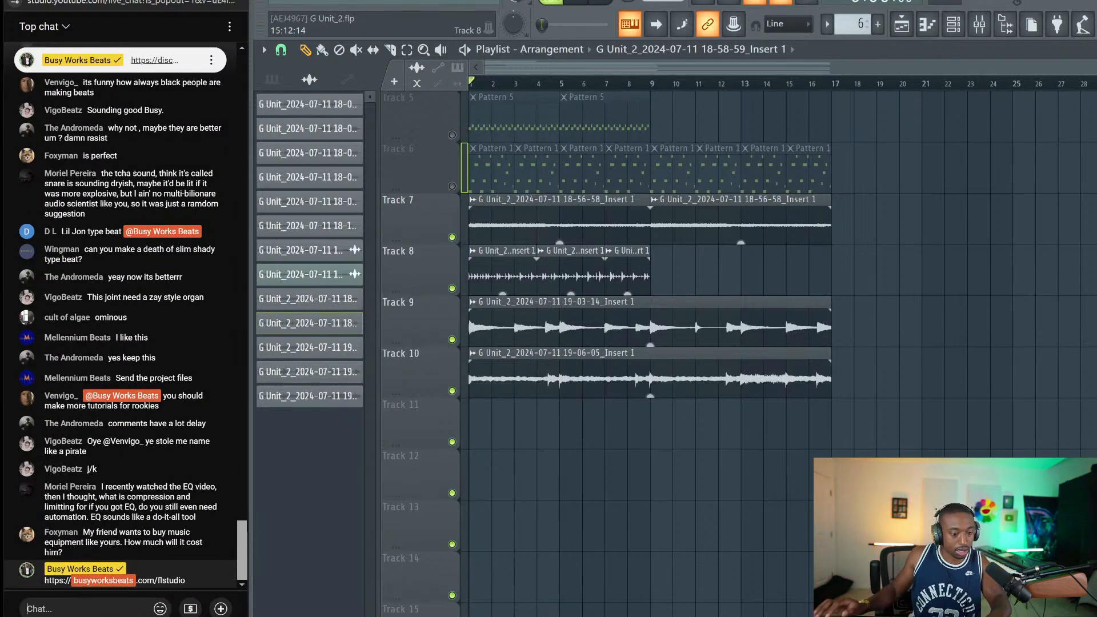
text(https:)
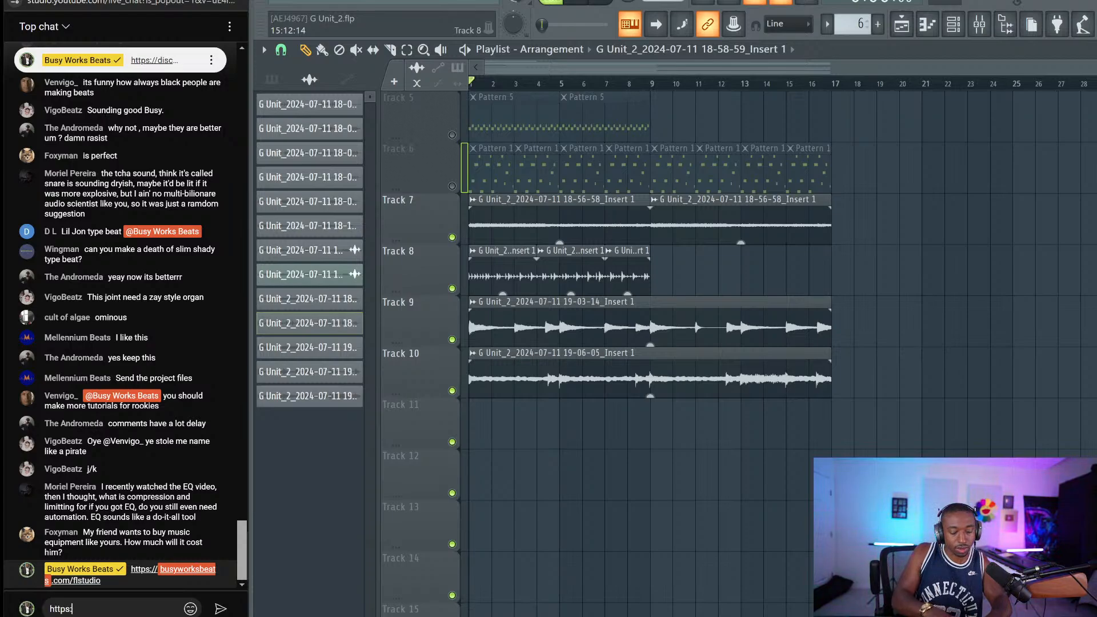
text(//busyworksbeats.c)
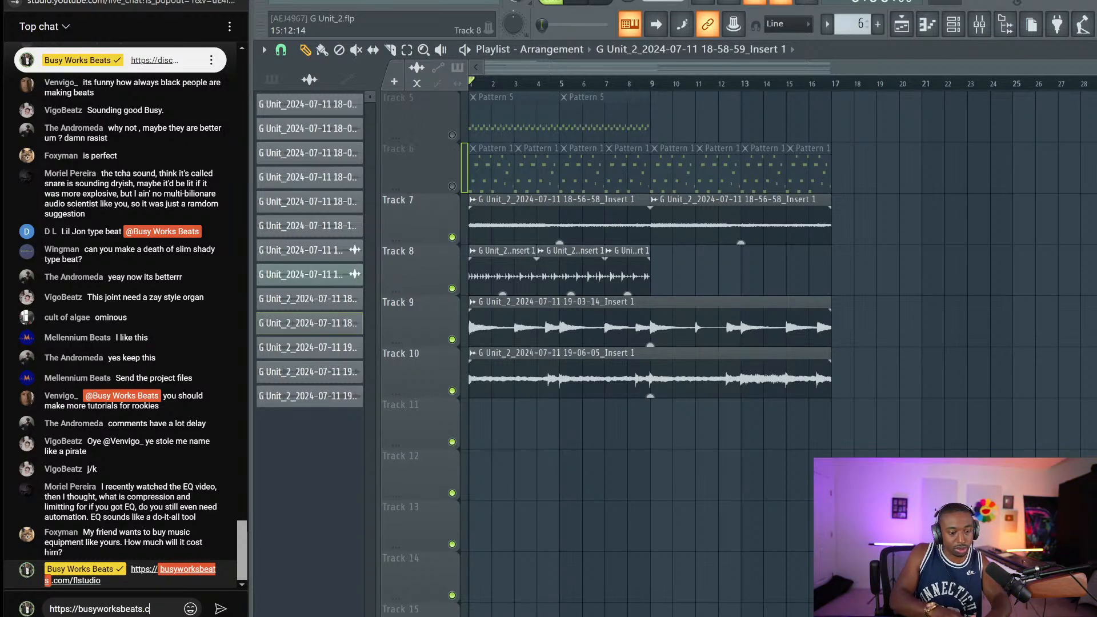
text(om/betterbe)
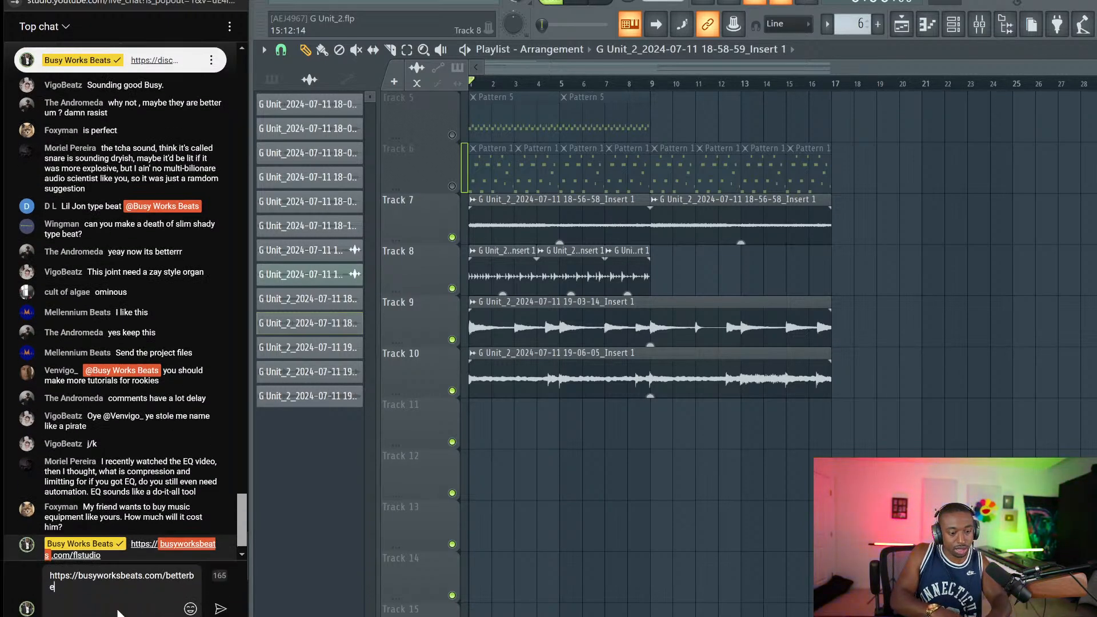
text(atmaker)
key(Return)
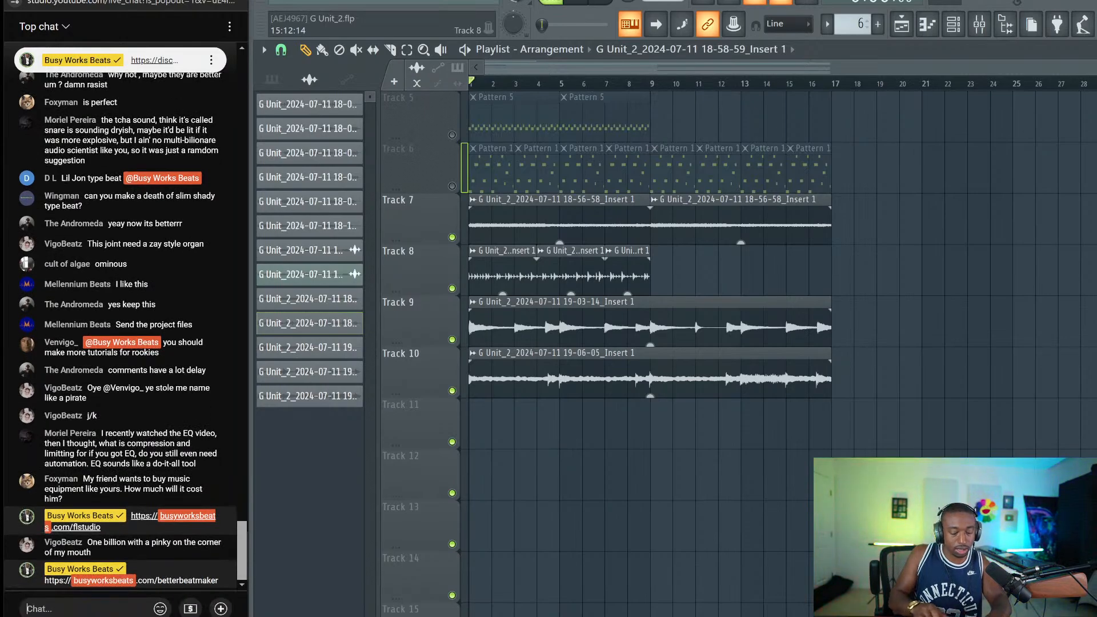
text(https://busyworksbeats.com)
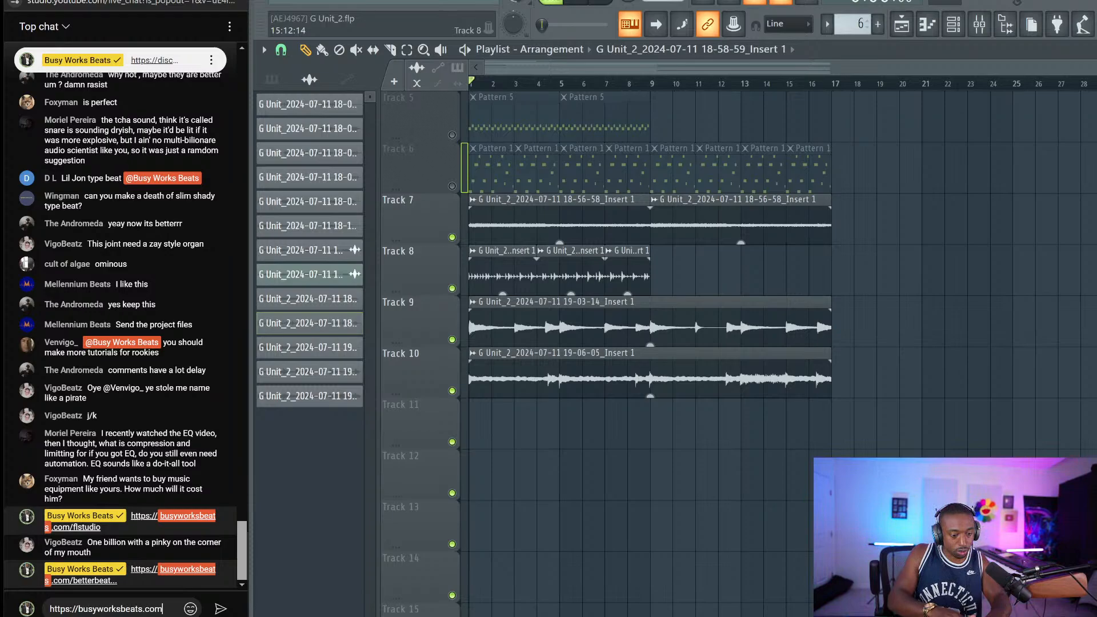
key(Return)
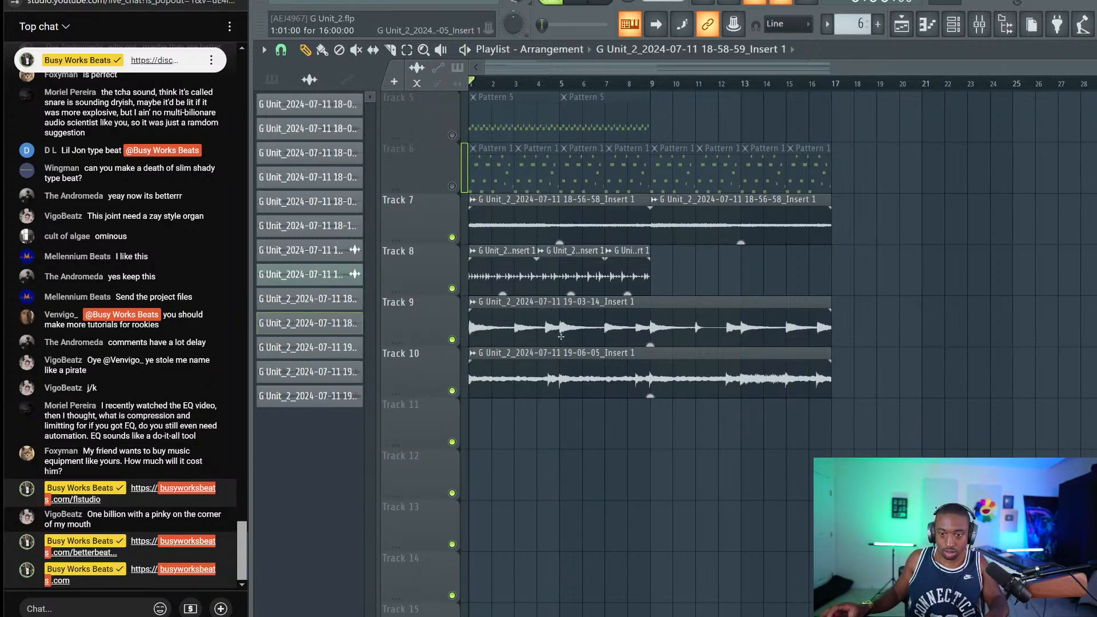
Play the arrangement briefly with the new take, stop it, and save G Unit_2
key(space)
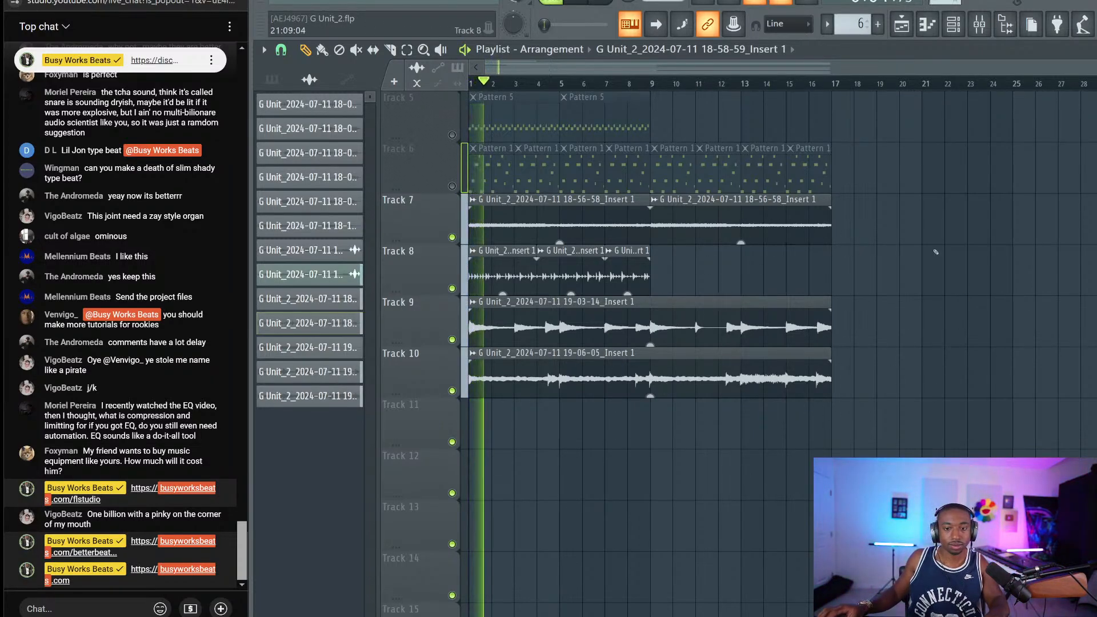
key(space)
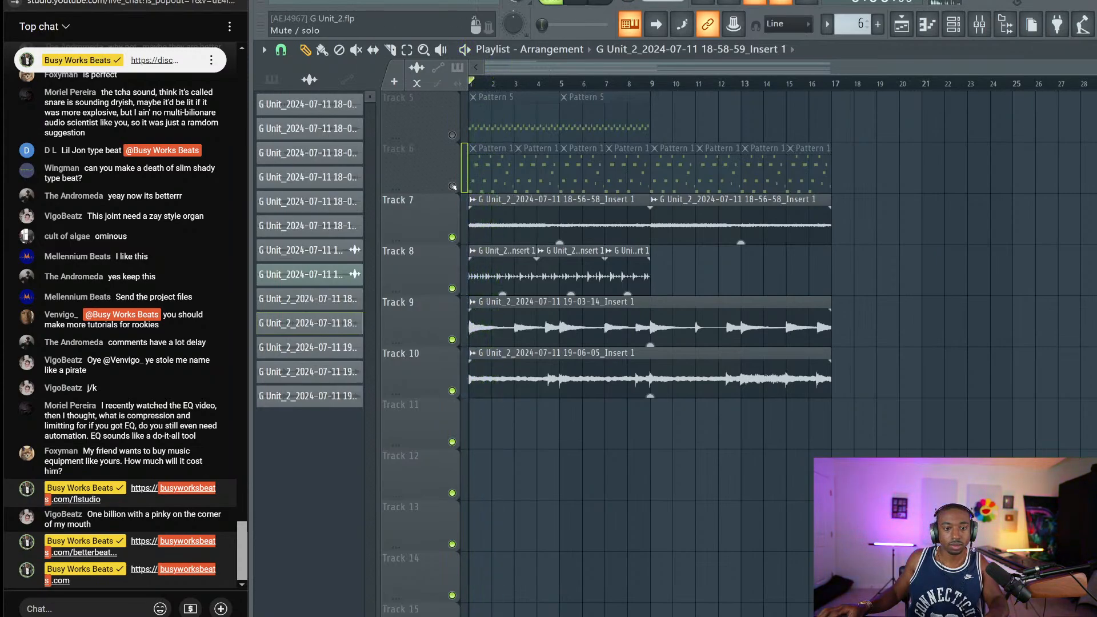
key(ctrl+s)
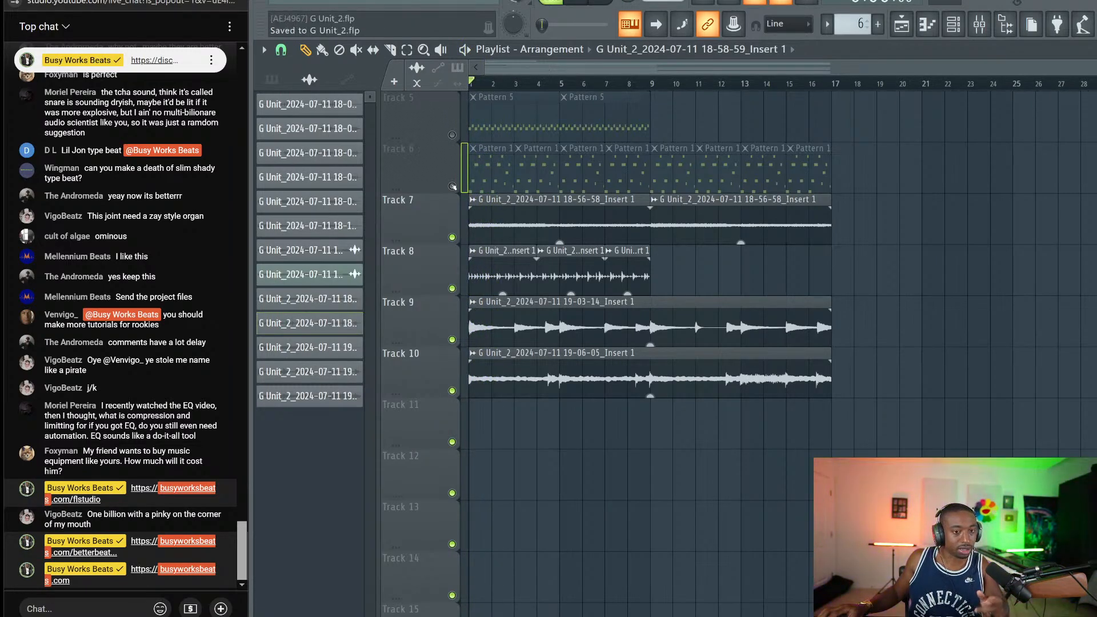
Play the arrangement, unmuting Track 5 to audition it before muting it again
key(space)
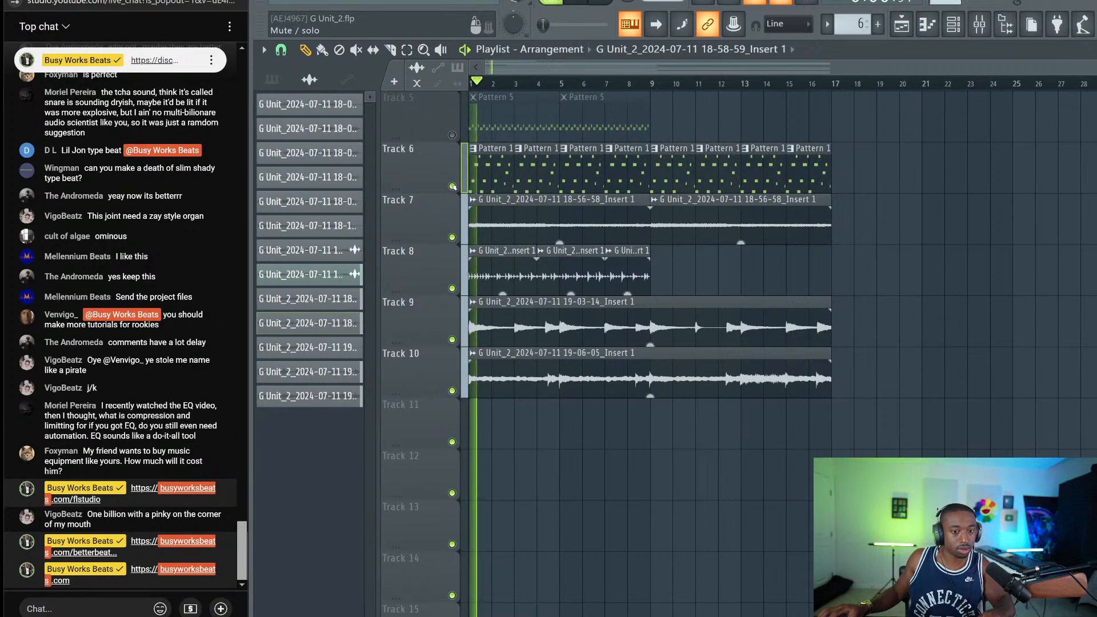
click(453, 135)
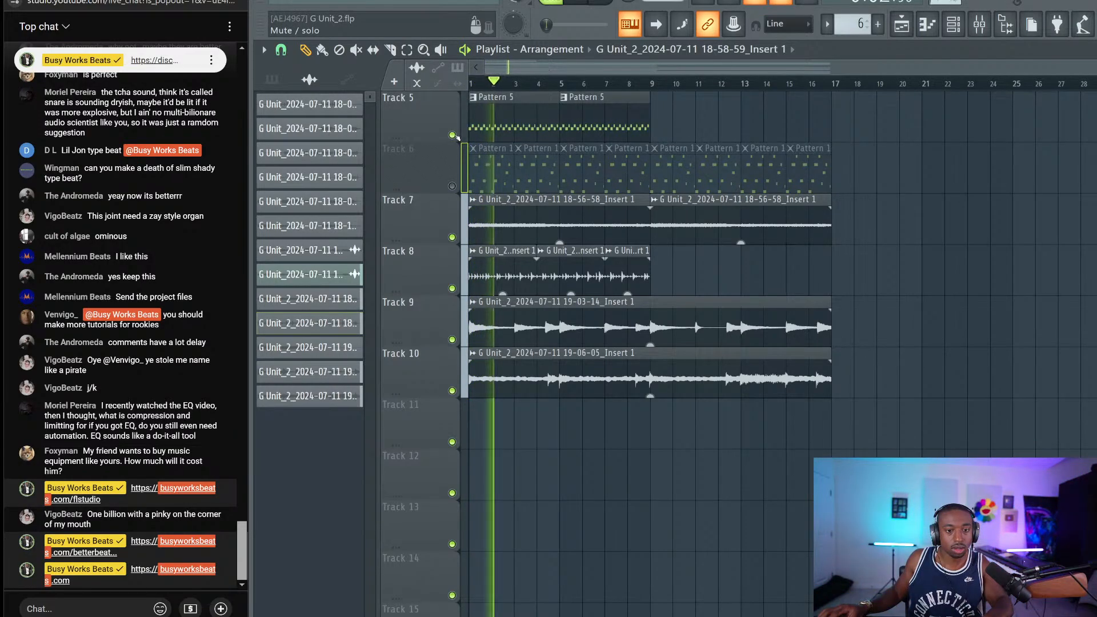
scroll(562, 139, up, 2)
click(452, 237)
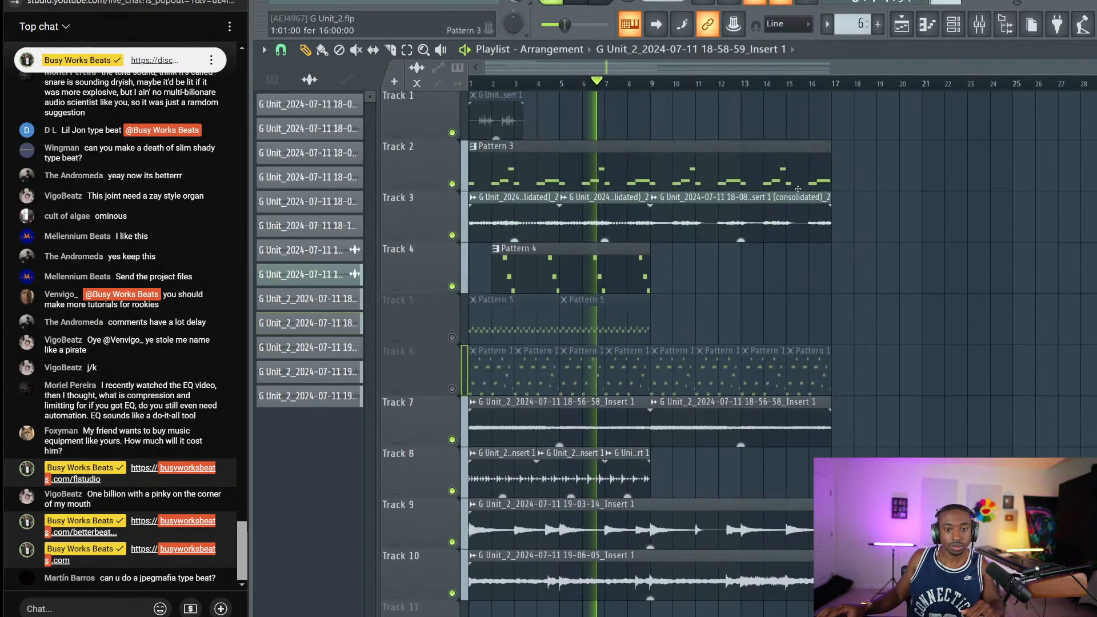
scroll(840, 157, up, 2)
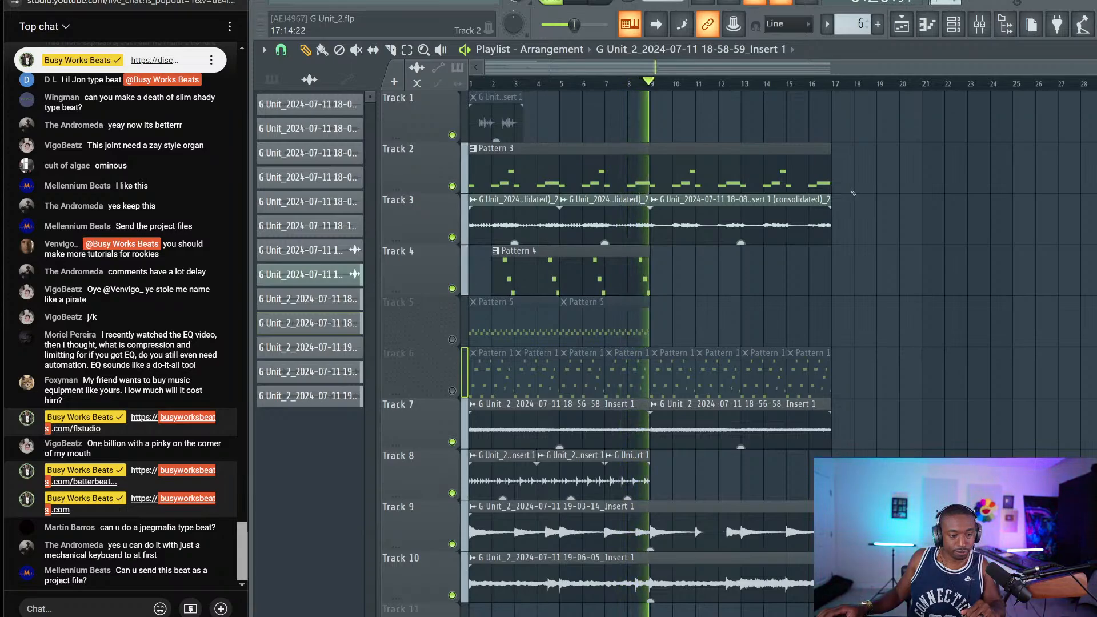
key(space)
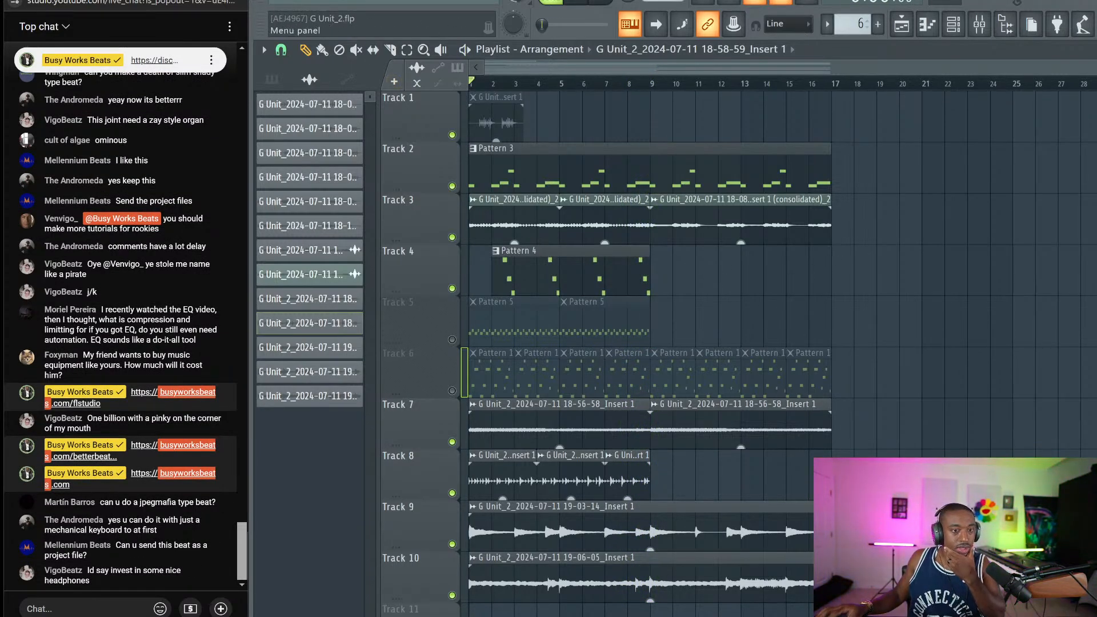
Export G Unit_2 as a zipped loop package into the 2024 - July 11 folder
click(280, 2)
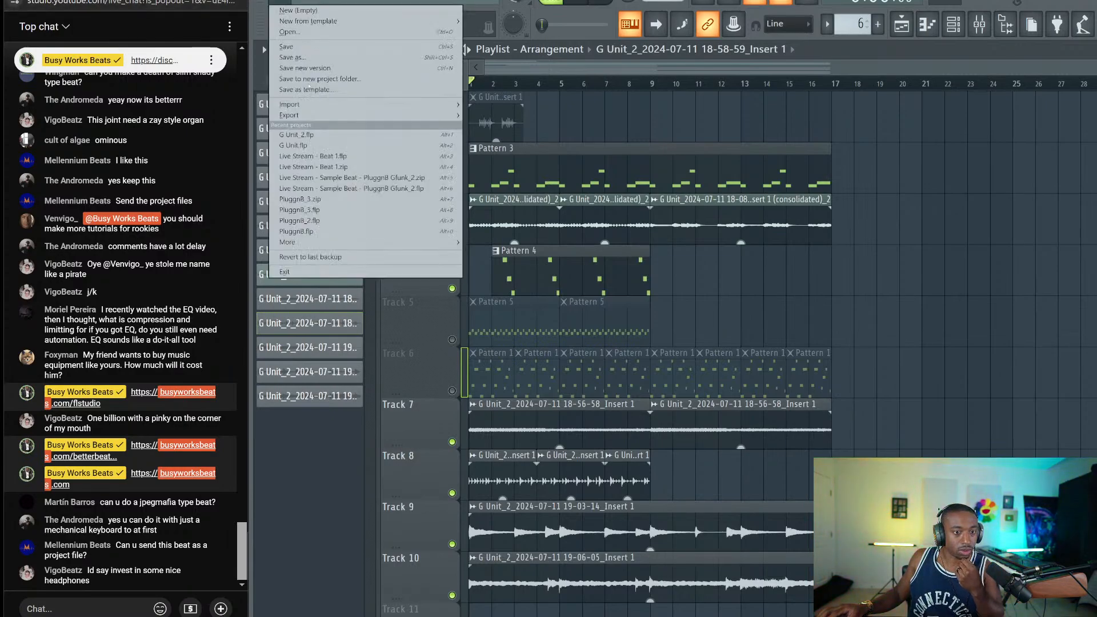
mouse_move(337, 115)
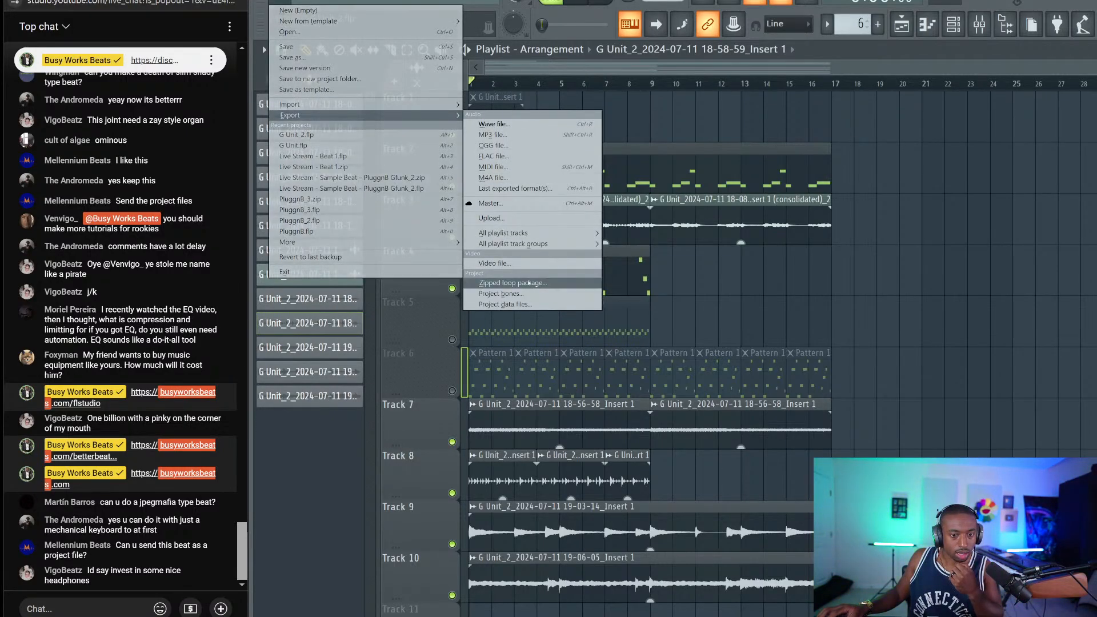
click(529, 283)
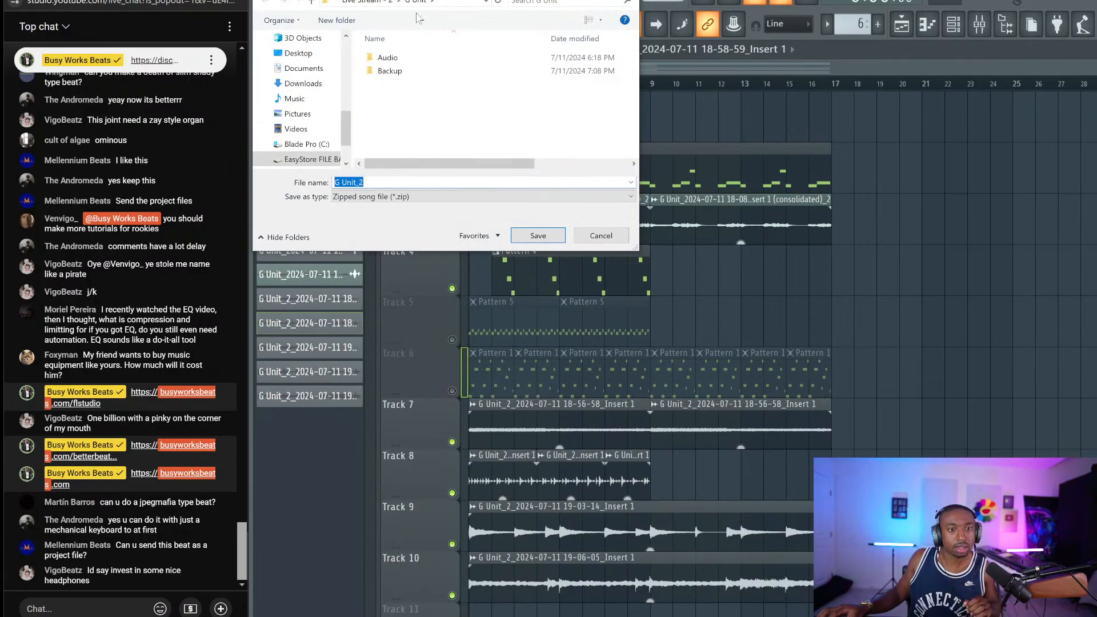
click(366, 1)
click(380, 2)
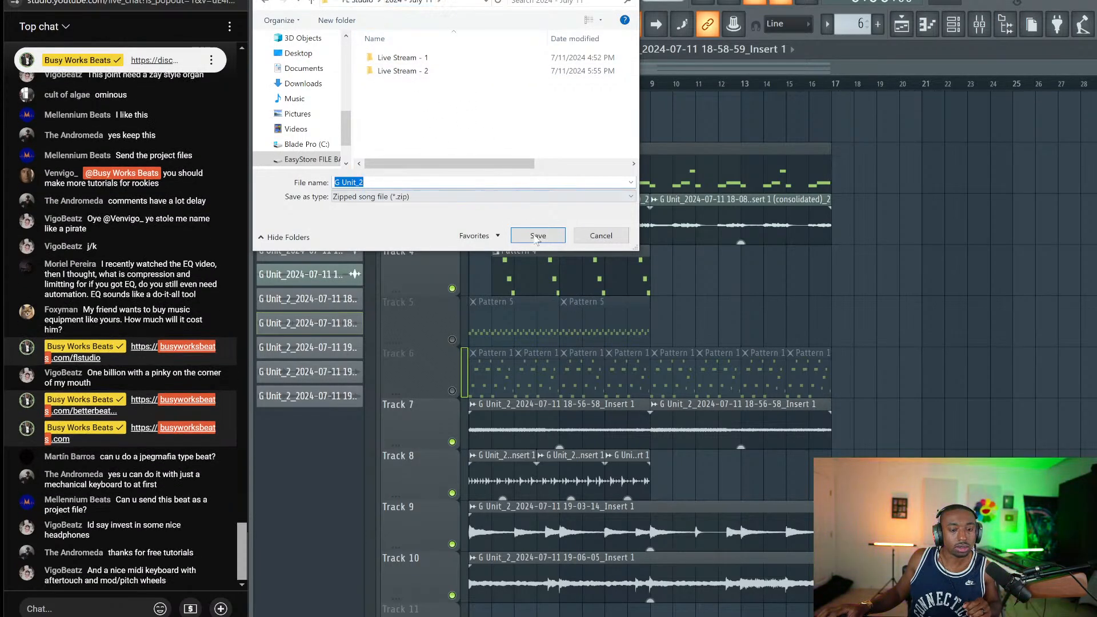
click(538, 236)
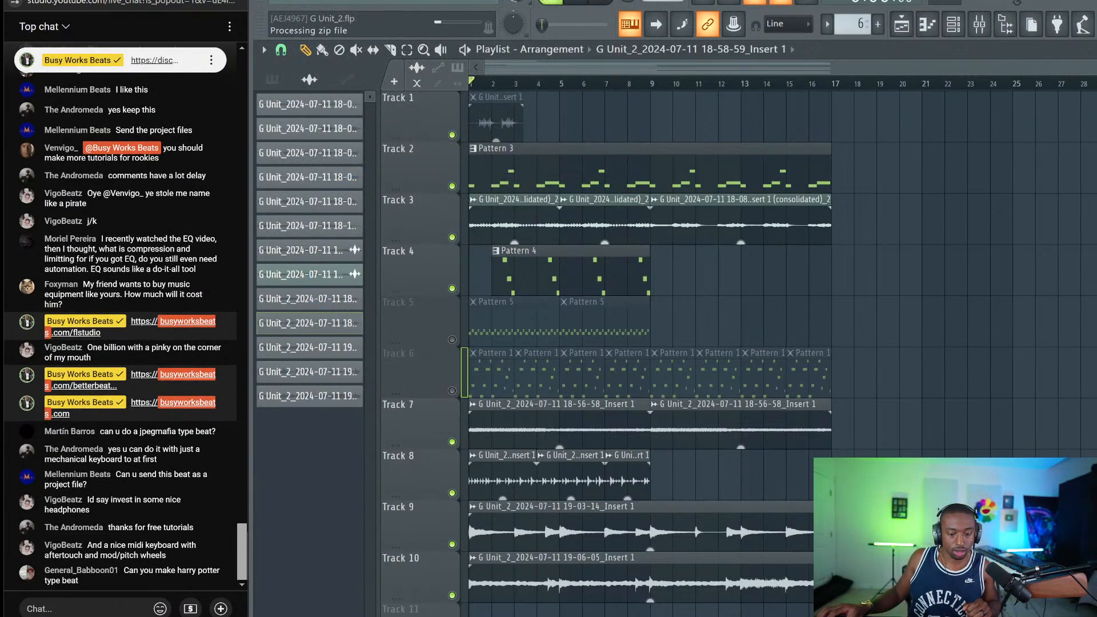
key(alt+Tab)
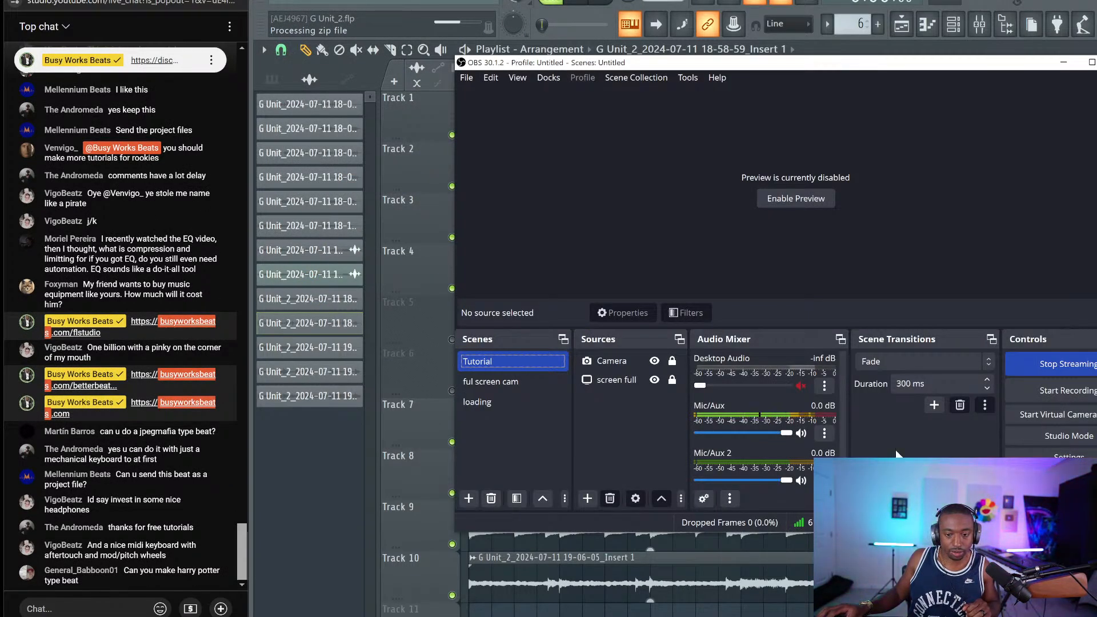
Minimize OBS Studio and bring the YouTube Studio livestream analytics page to the front
click(1064, 65)
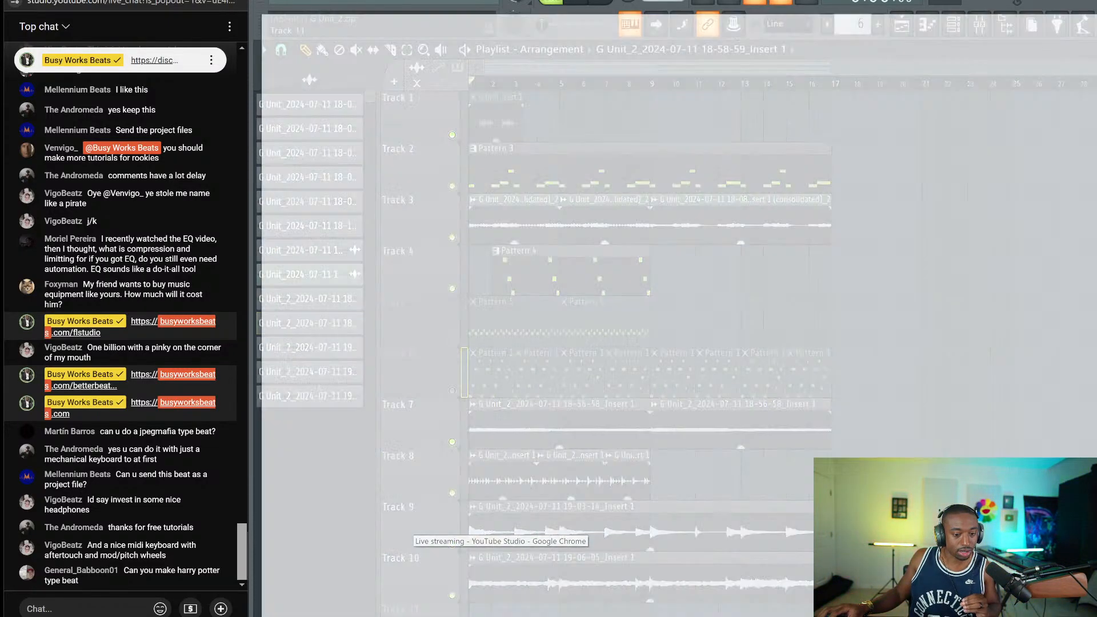
click(503, 580)
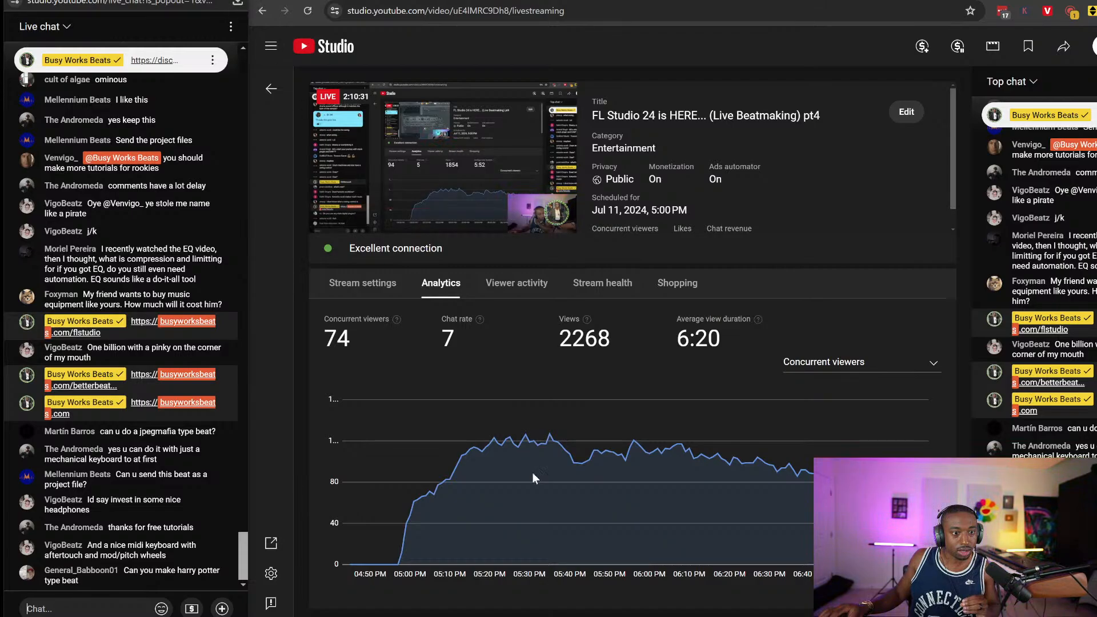
Narrow the chat window slightly, dismiss the browser pages list, and minimize FL Studio
drag(249, 36, 249, 36)
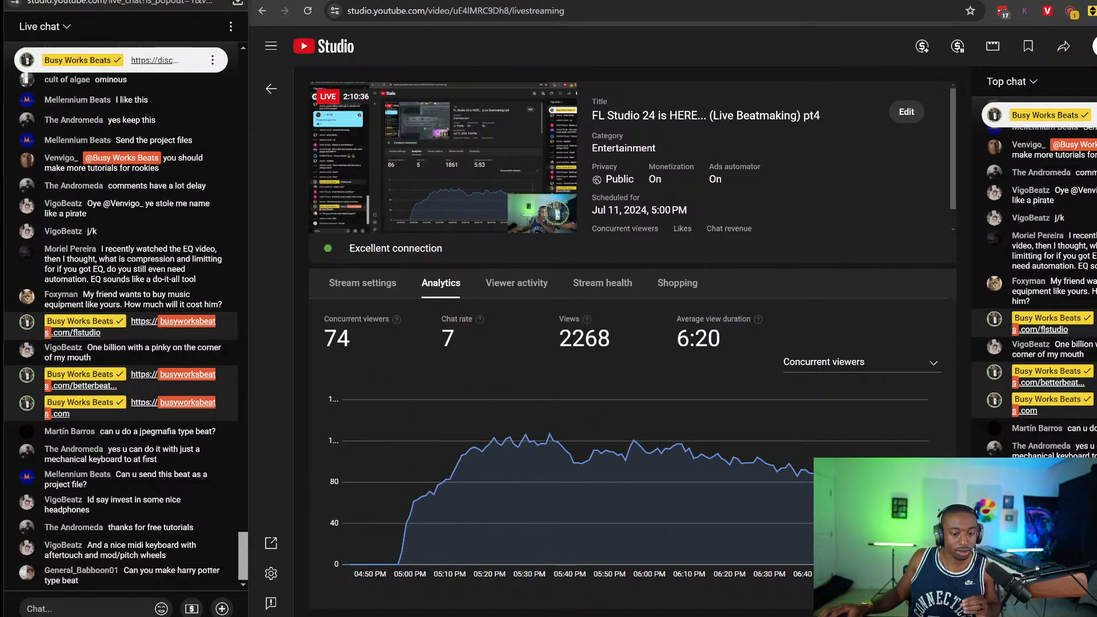
right_click(562, 616)
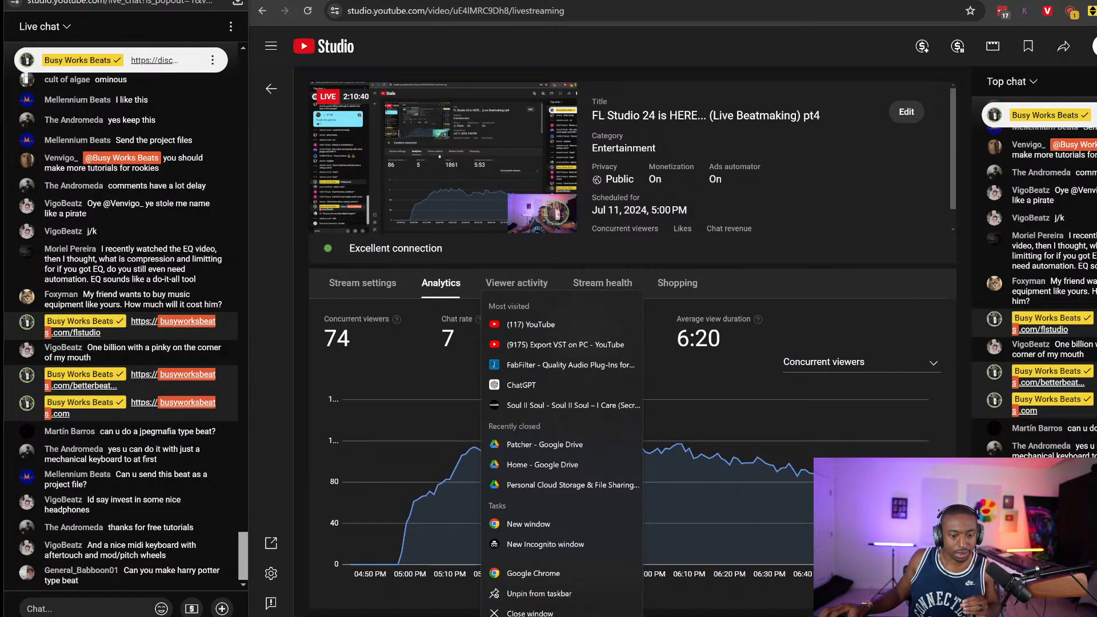
click(34, 609)
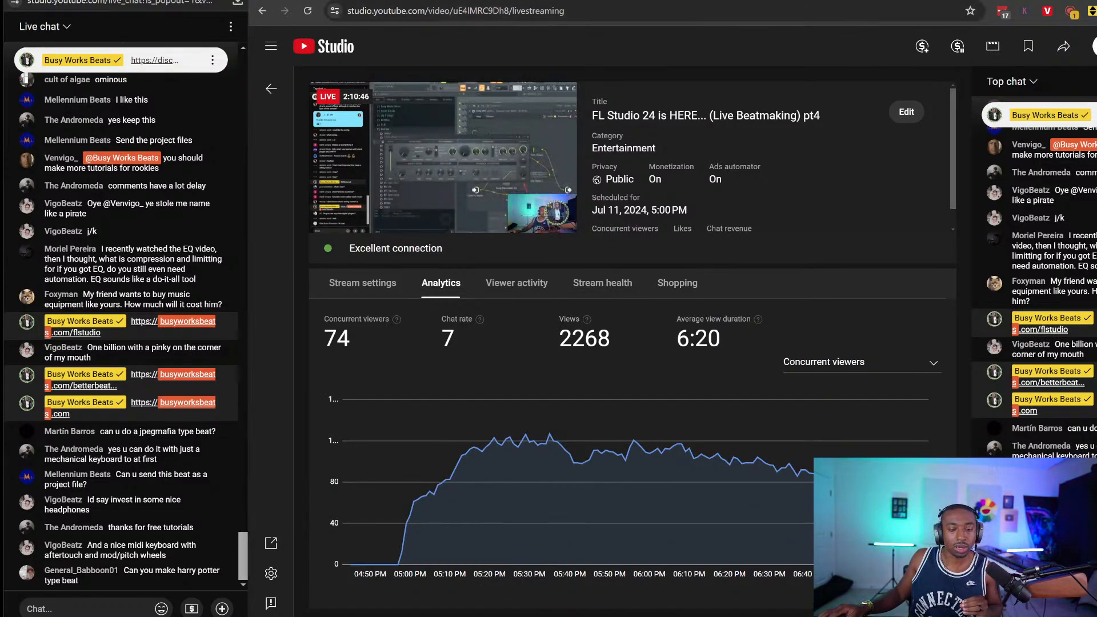
key(alt+Tab)
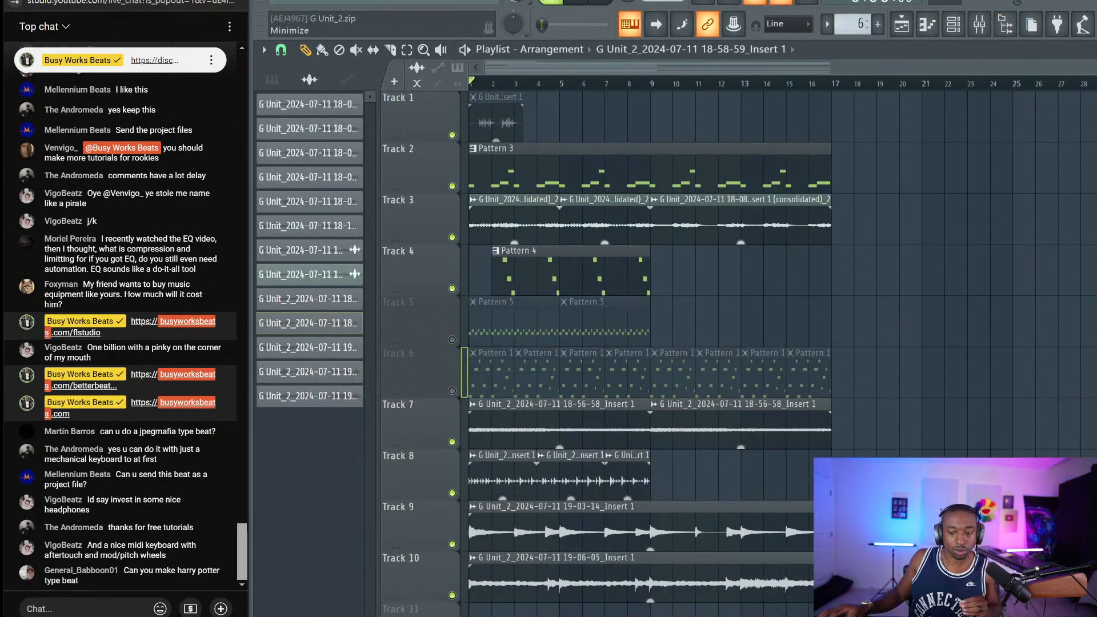
click(1082, 14)
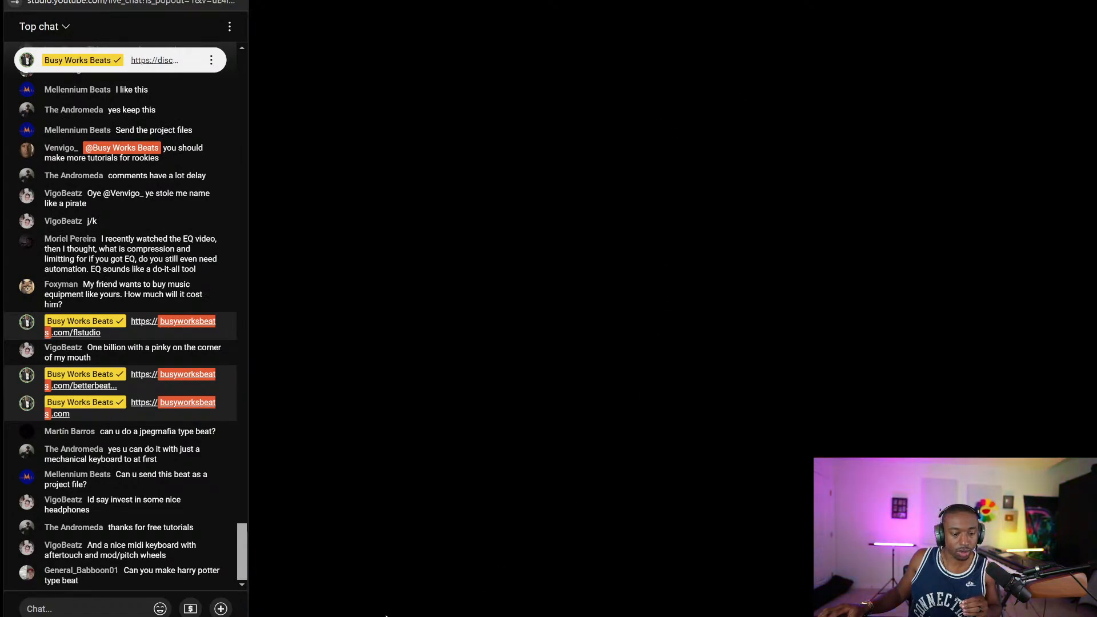
Switch to Live chat, pop it out into a narrow, tall window, and return to FL Studio
click(43, 26)
click(63, 80)
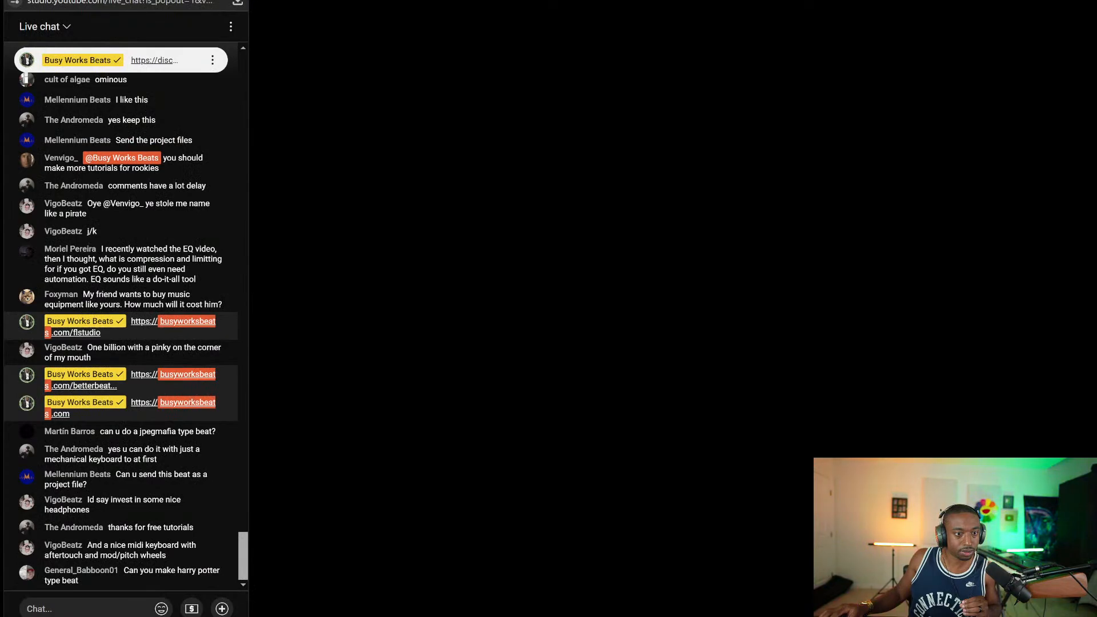
key(alt+Tab)
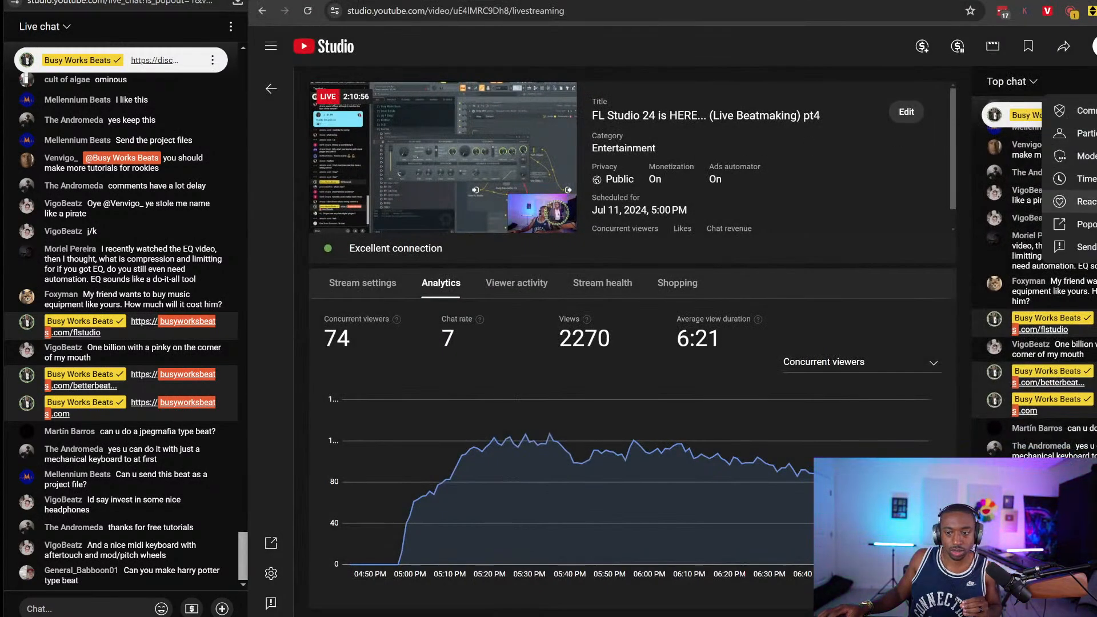
click(1080, 224)
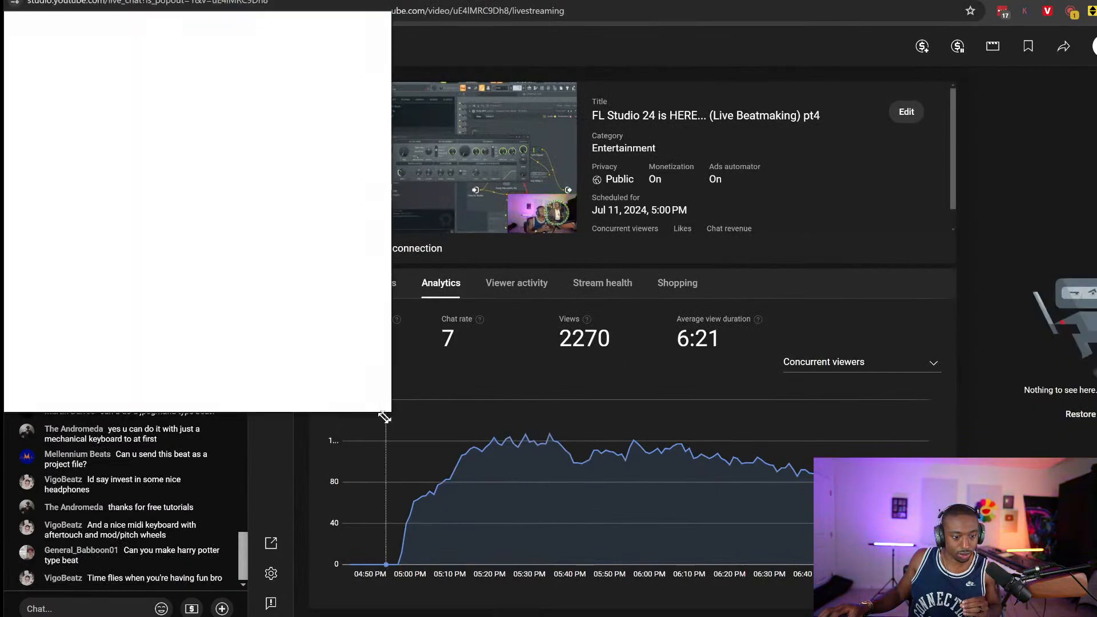
drag(387, 415, 248, 588)
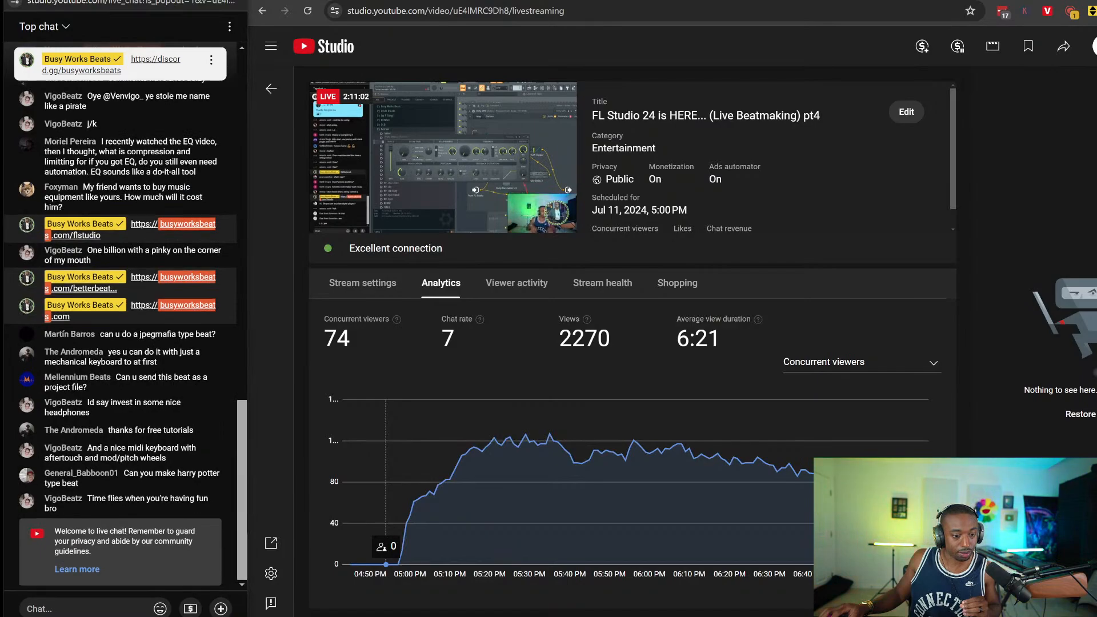
key(super+Down)
key(super+Down)
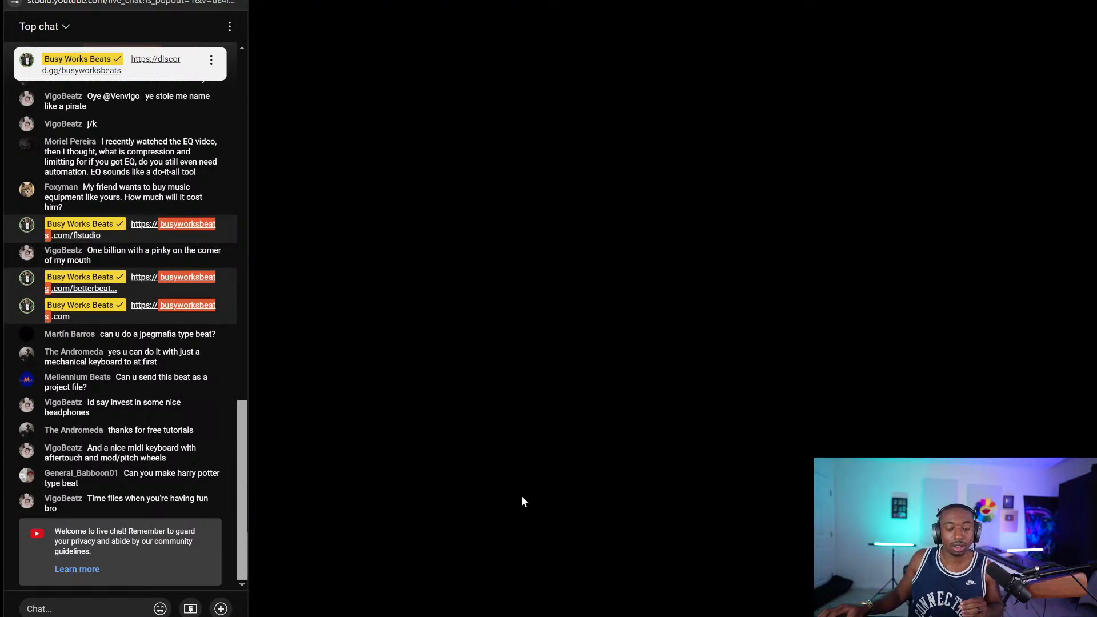
key(alt+Tab)
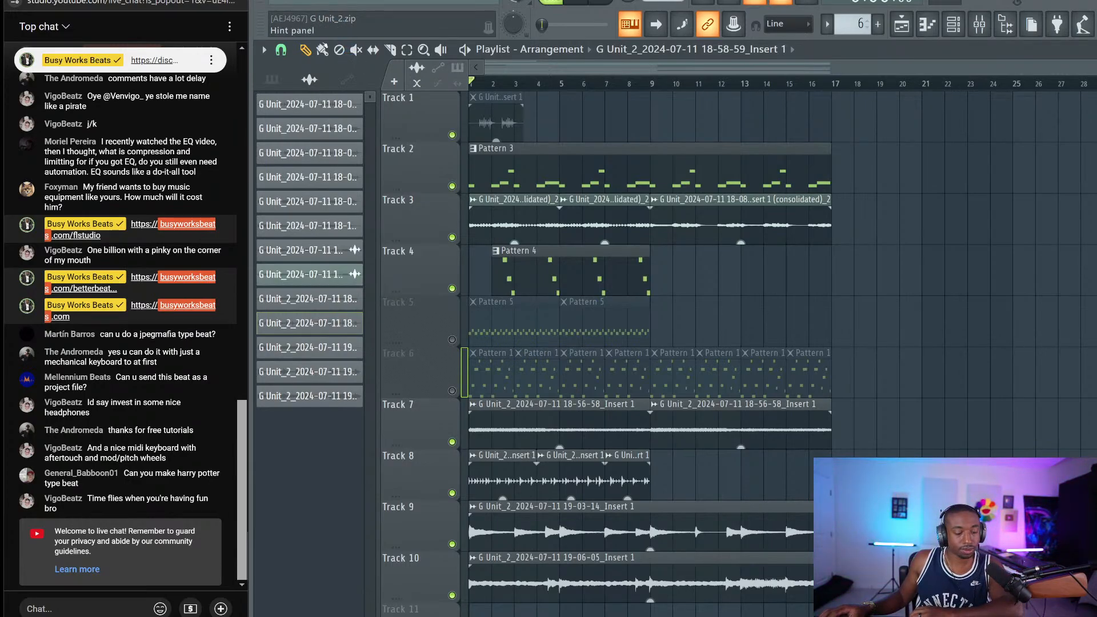
Create a new empty project and close the Deus ASIO Link Pro window that appears
click(320, 2)
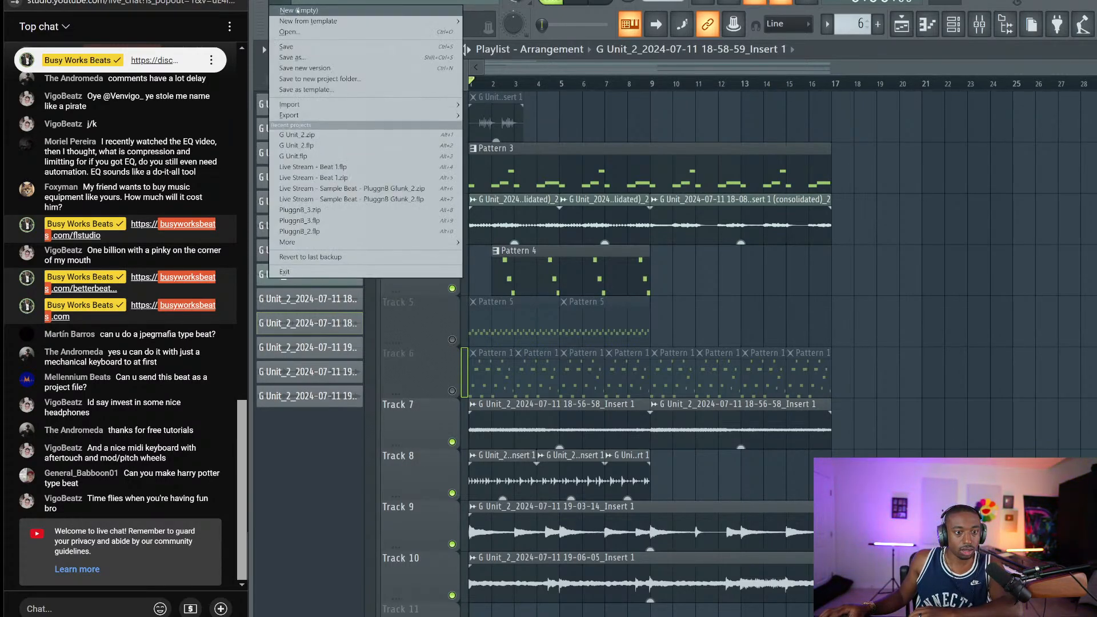
click(309, 23)
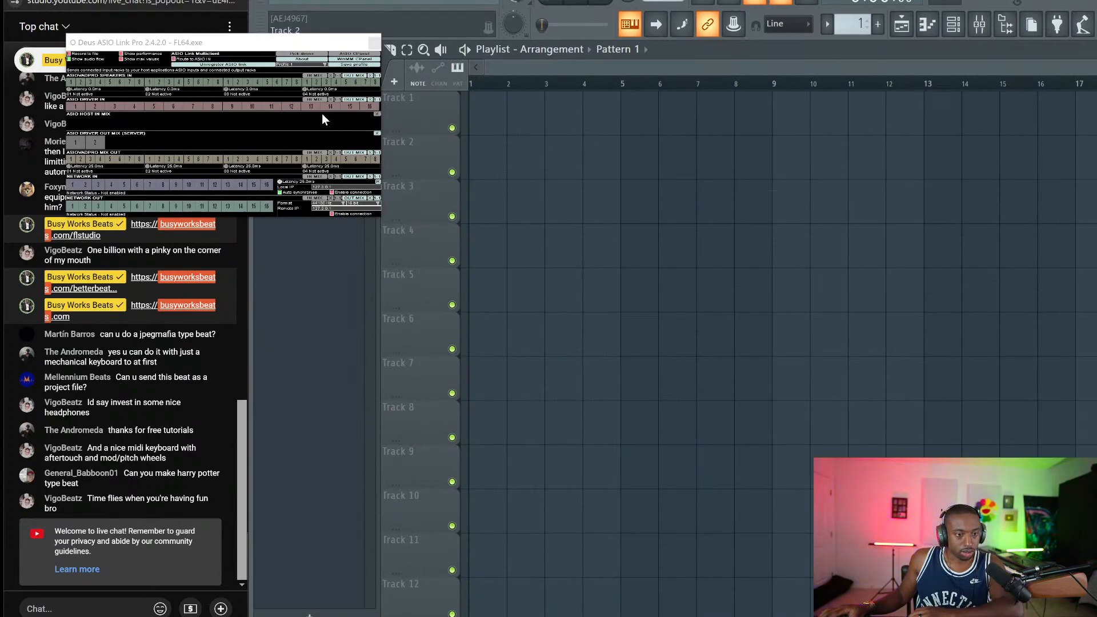
click(374, 43)
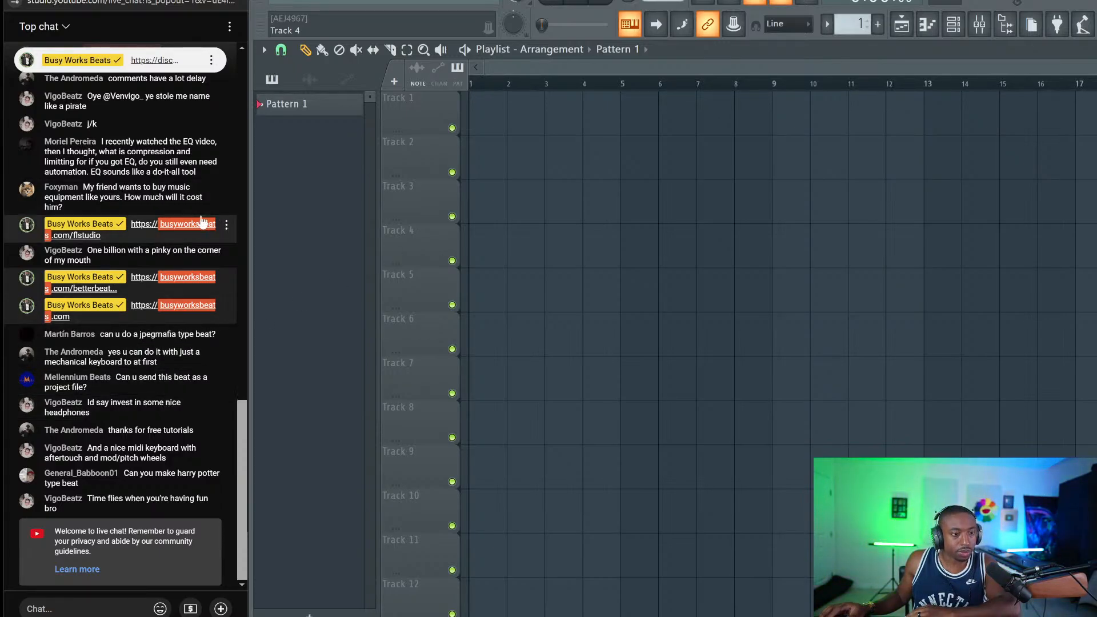
scroll(188, 228, up, 15)
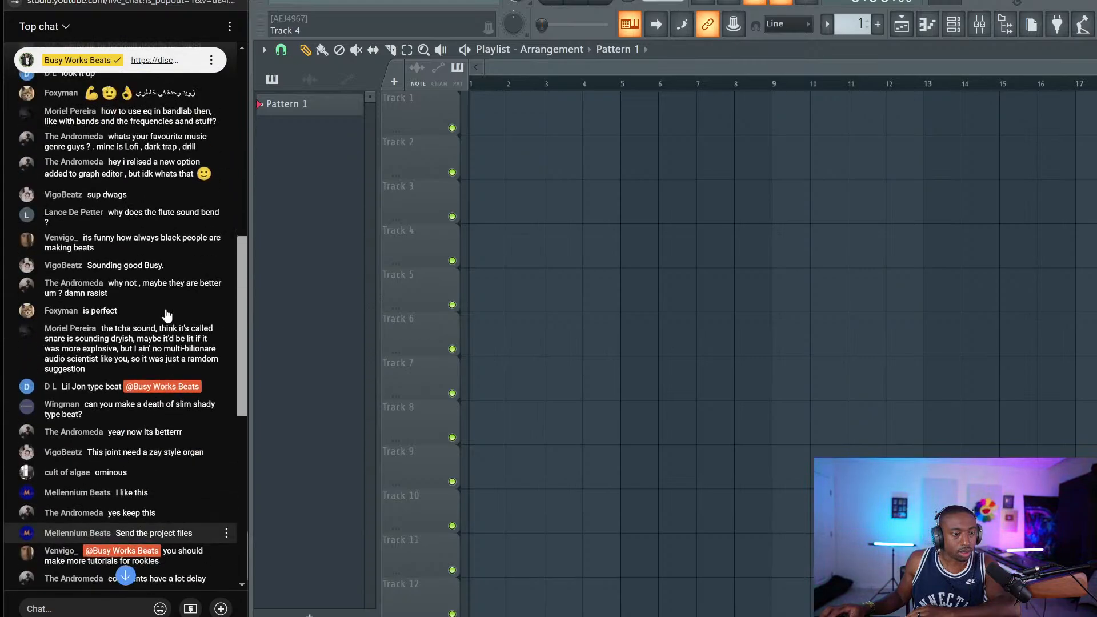
scroll(167, 322, up, 10)
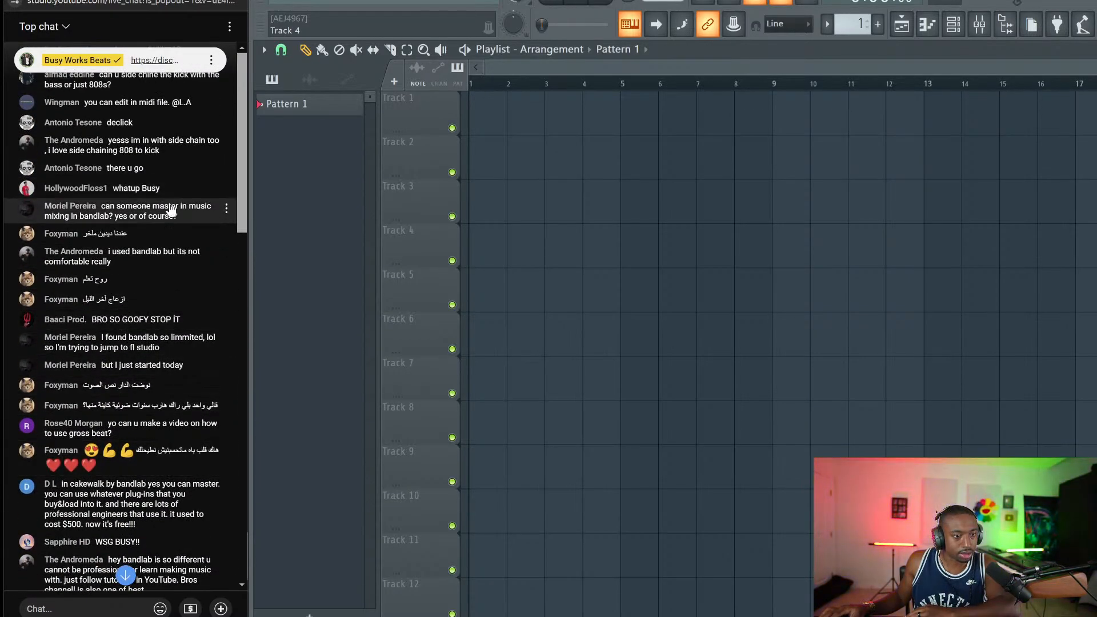
scroll(171, 228, down, 4)
scroll(171, 227, down, 8)
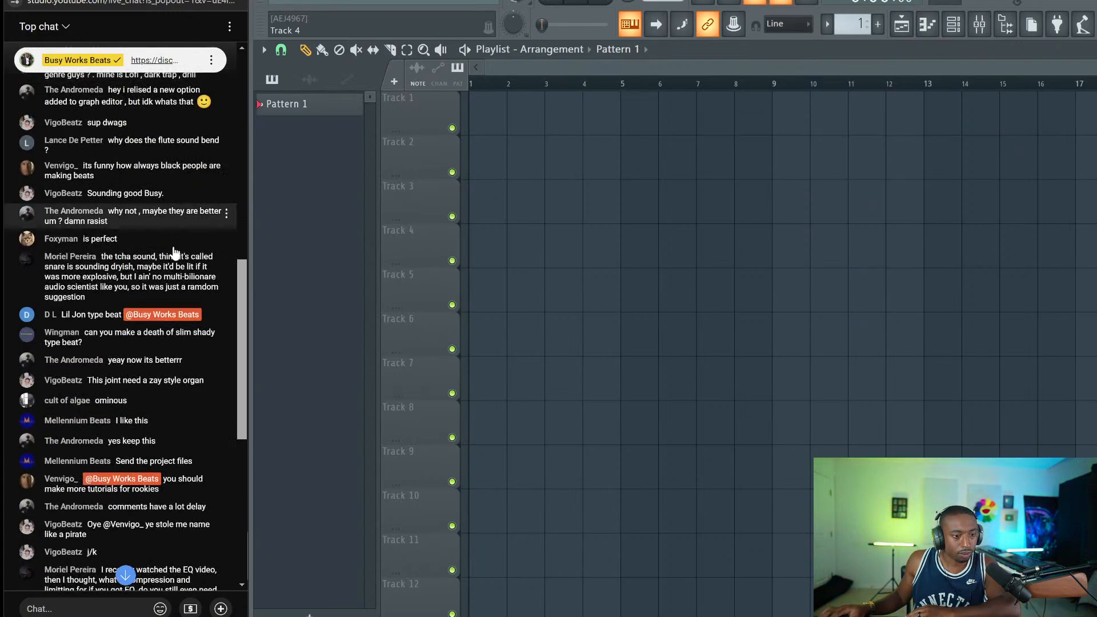
scroll(174, 240, down, 8)
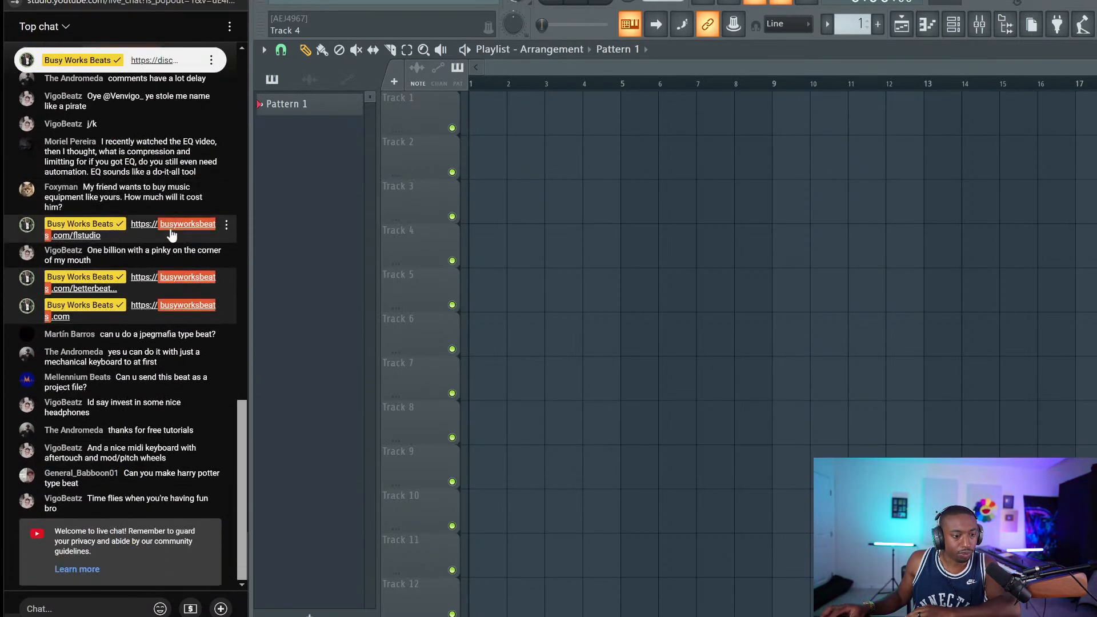
Replace the channel rack's Sampler channel with the Busy Works Beats - Hercules plugin
click(953, 24)
right_click(495, 84)
mouse_move(523, 191)
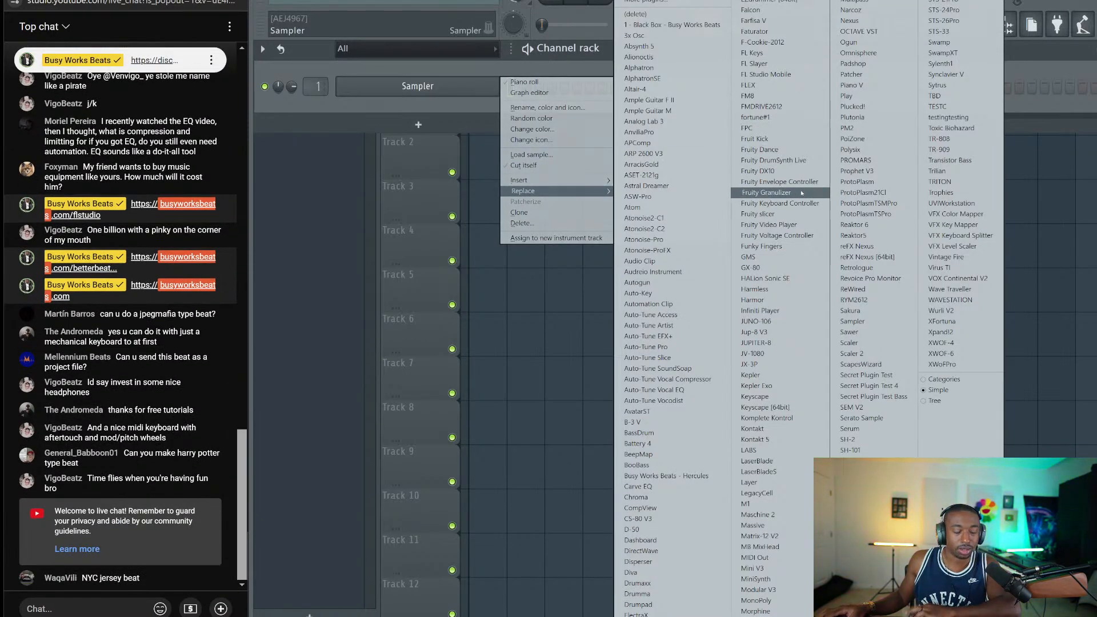
click(651, 476)
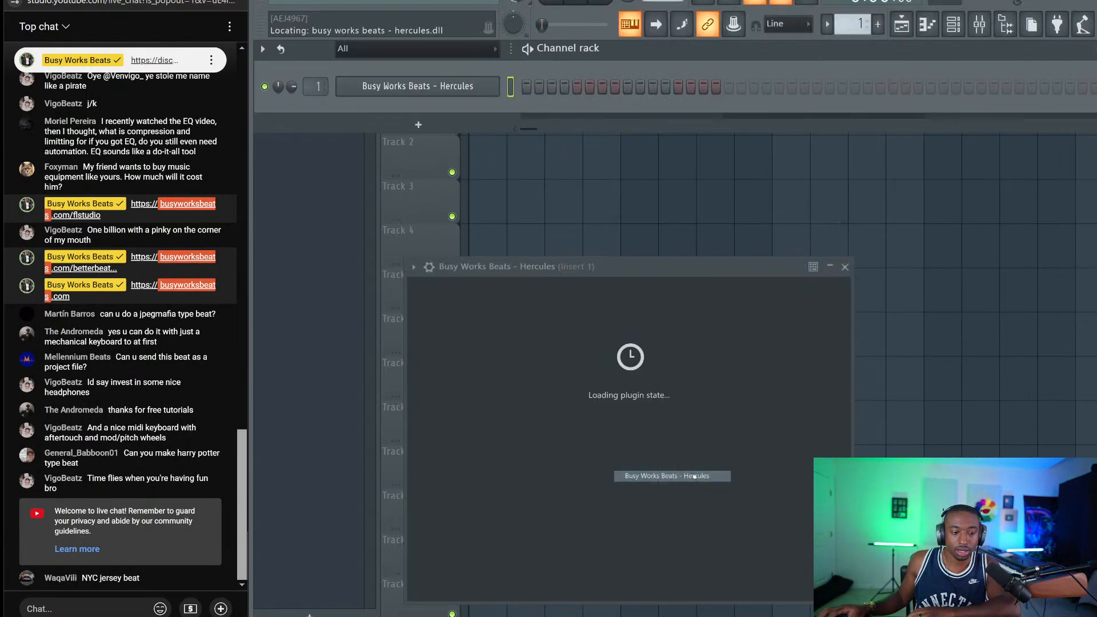
drag(544, 304, 474, 133)
Load the Dragon preset from Hercules' Core Library Plucks bank and close the plugin window
click(423, 204)
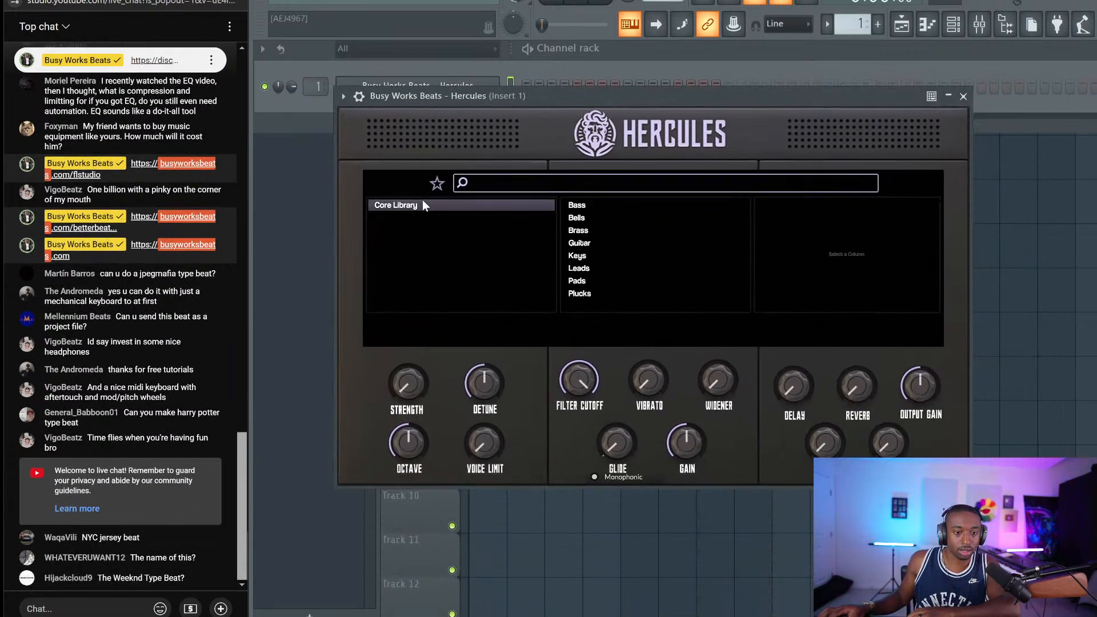
click(588, 293)
scroll(766, 262, down, 5)
scroll(775, 261, up, 4)
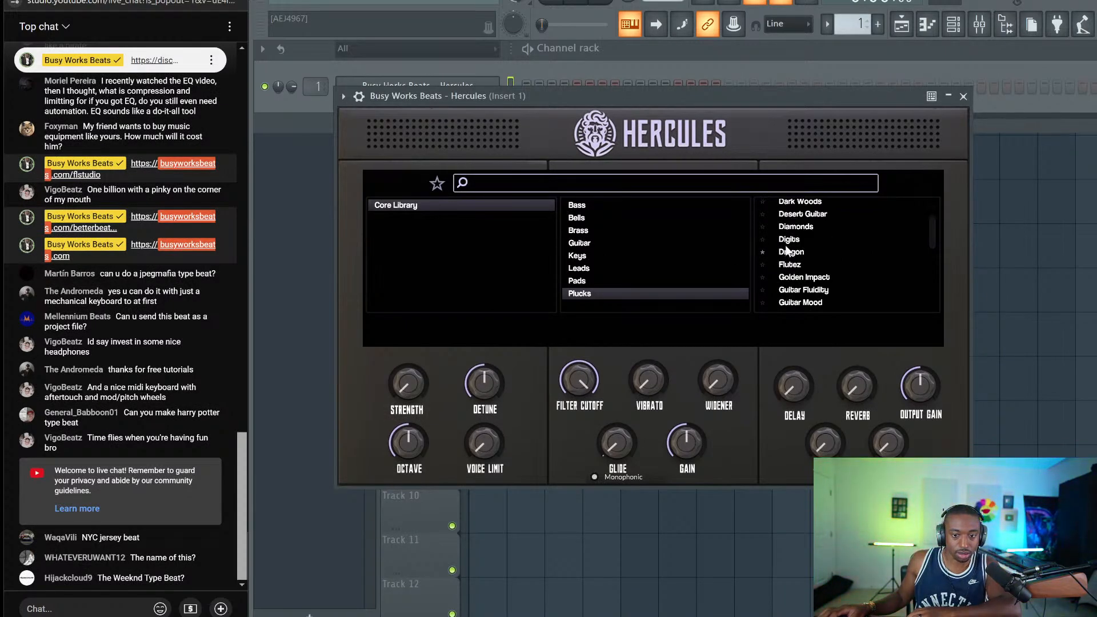
click(766, 252)
click(963, 96)
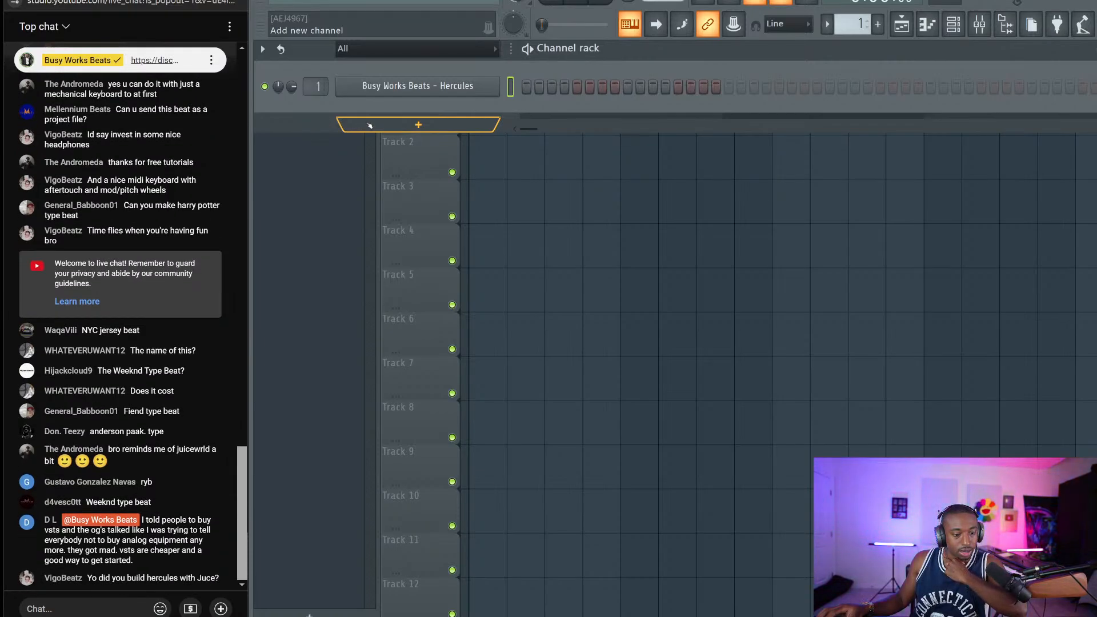
click(431, 130)
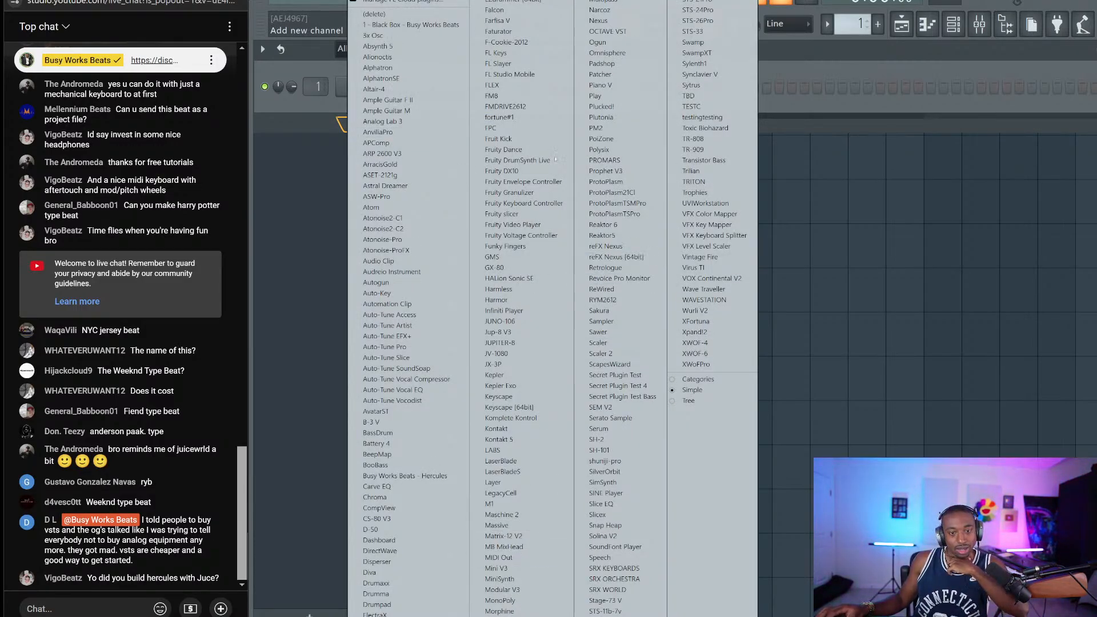
click(610, 54)
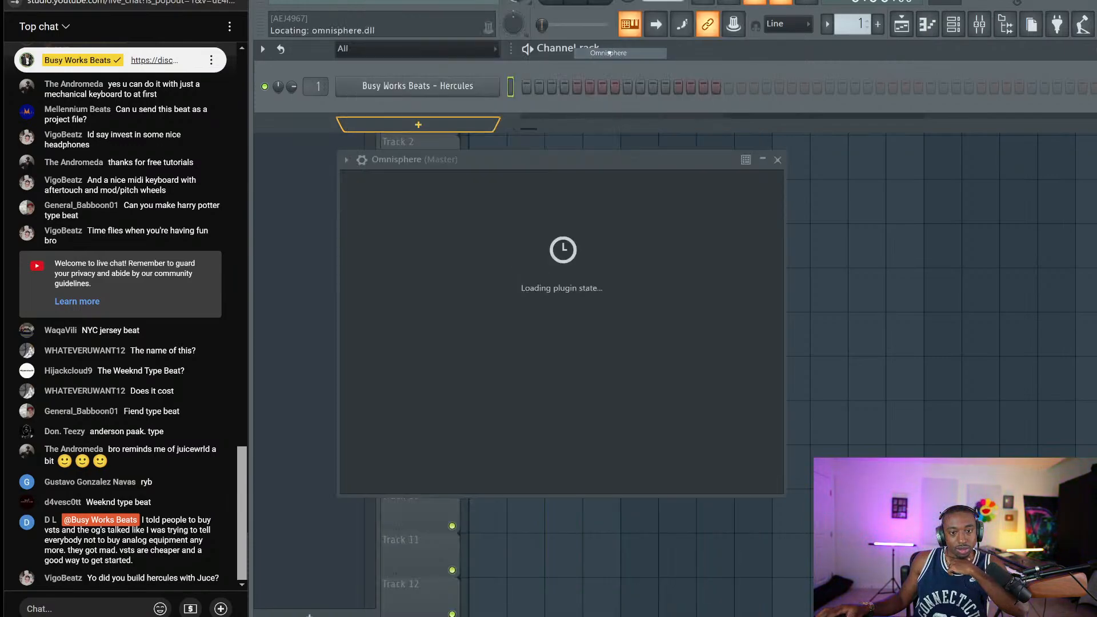
click(699, 278)
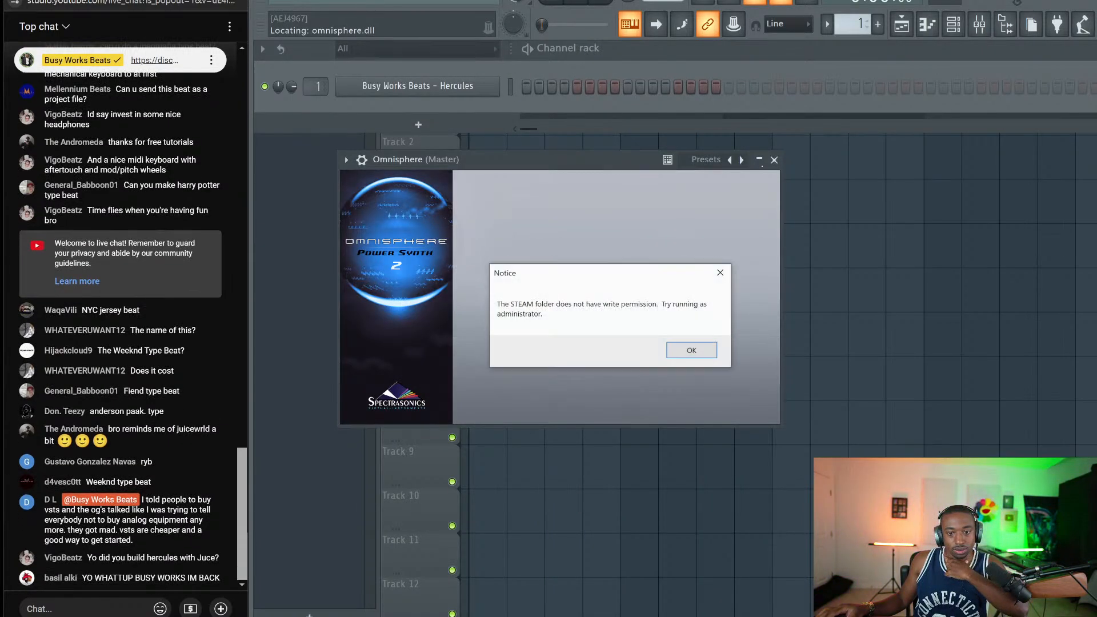
click(721, 272)
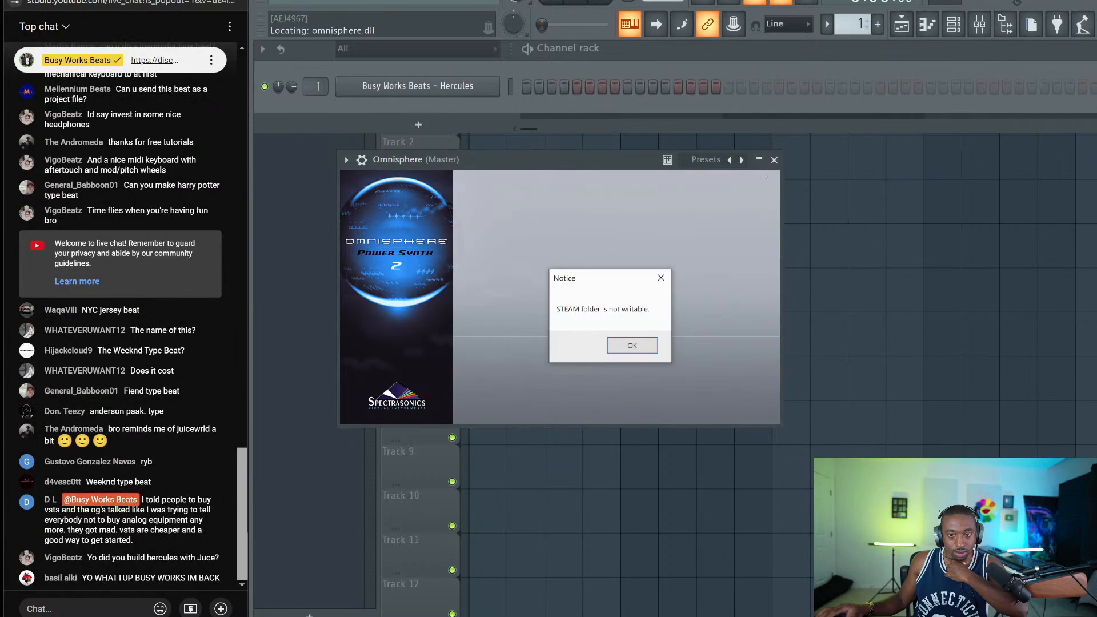
click(661, 278)
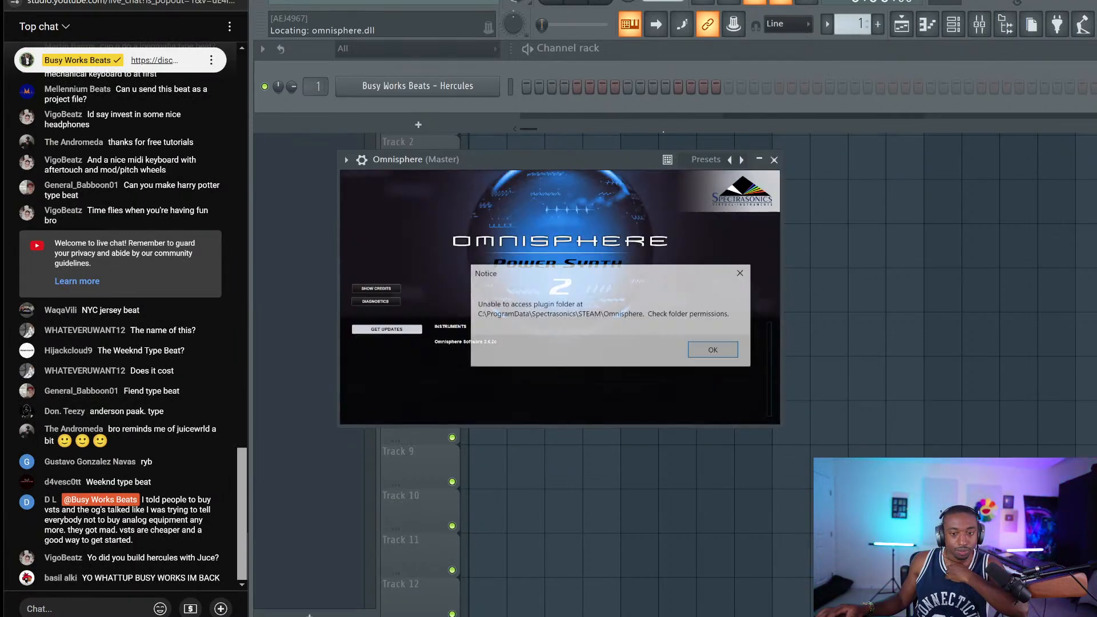
click(709, 351)
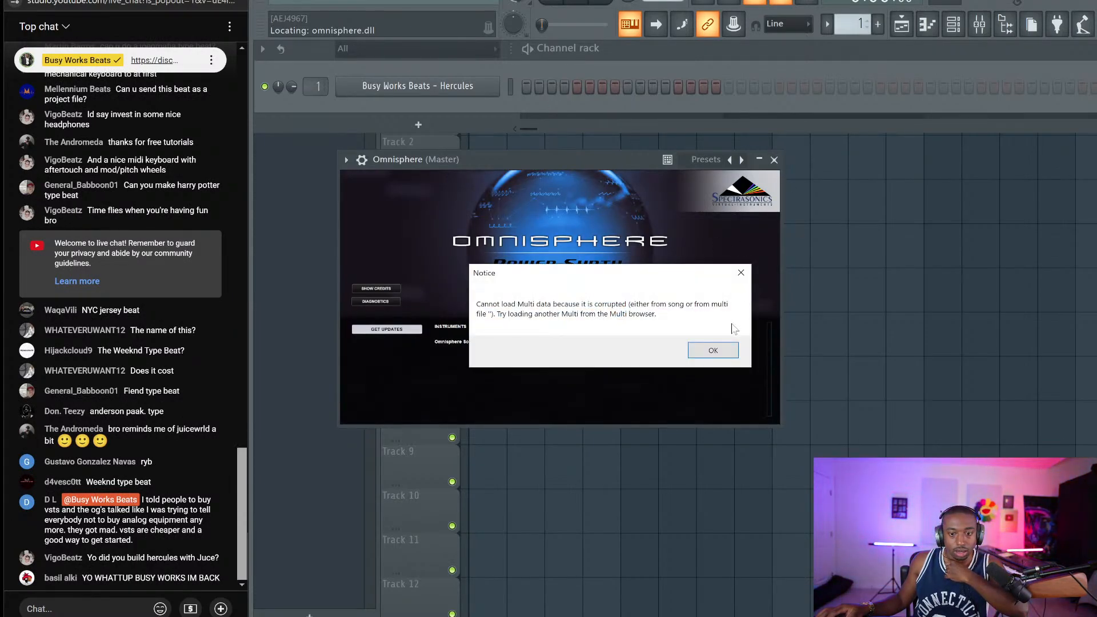
click(713, 351)
click(774, 160)
right_click(492, 110)
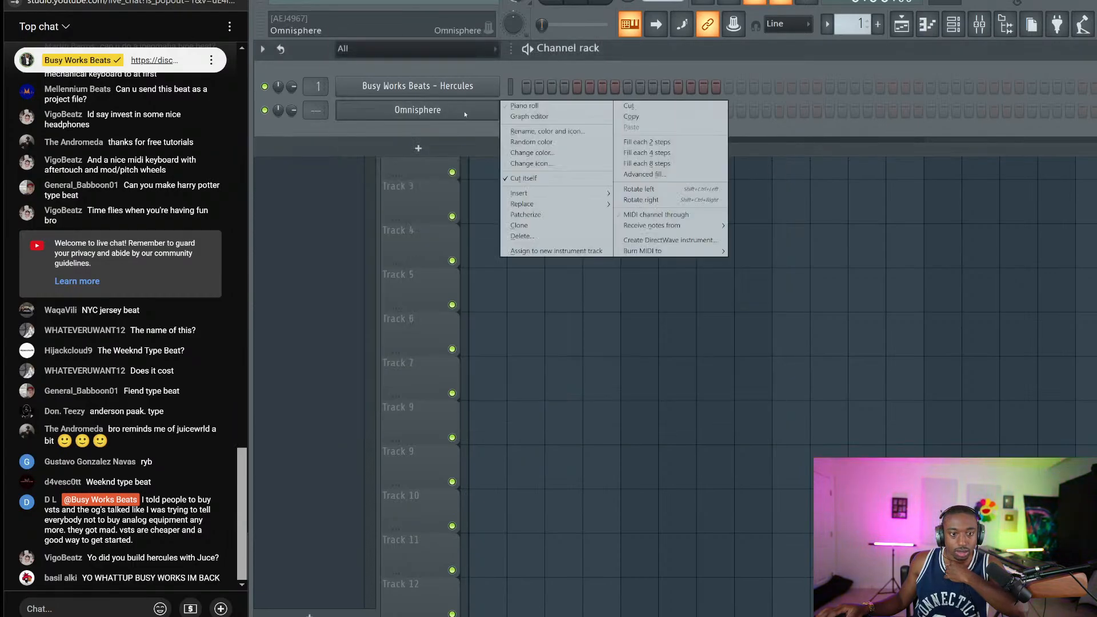
click(521, 236)
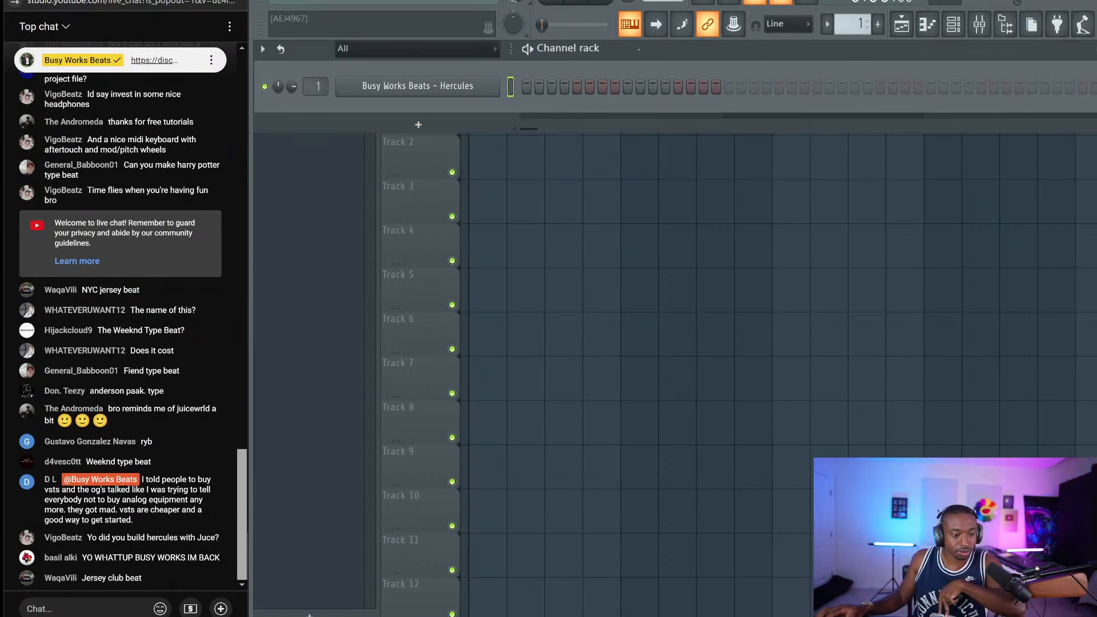
Reopen and close the Hercules plugin window, then send 'the audio programmer - 2 new books' in live chat
click(488, 95)
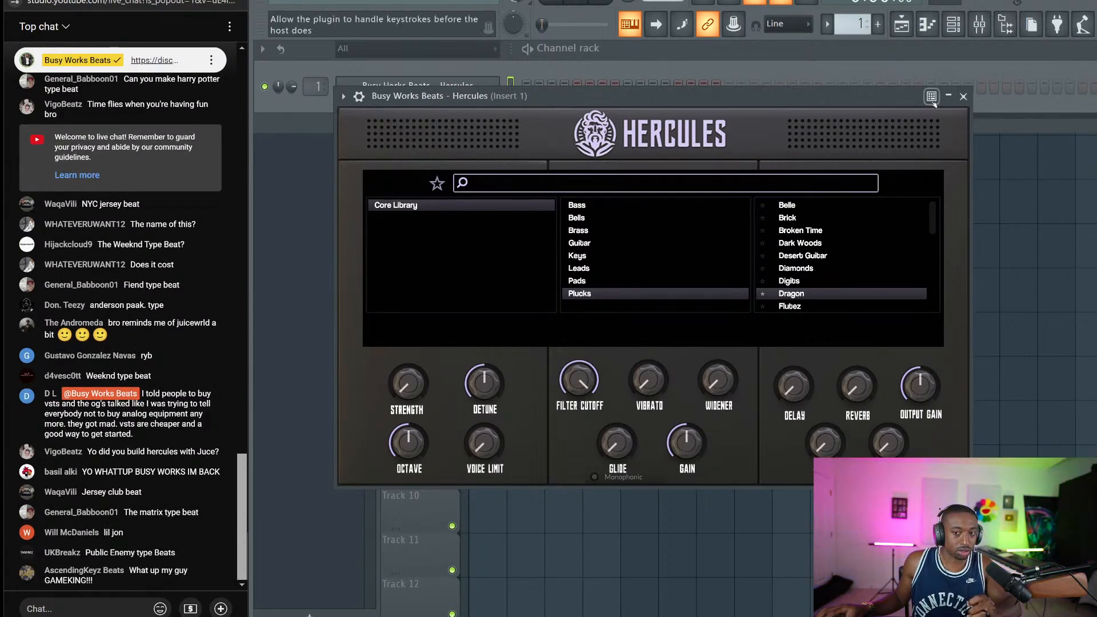
click(963, 96)
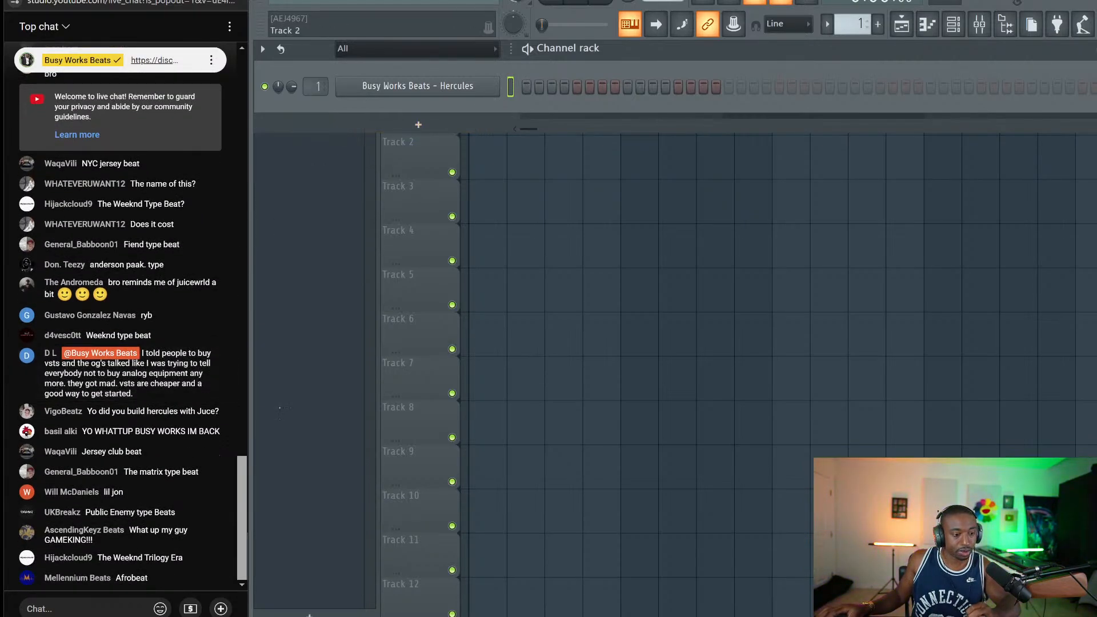
click(116, 605)
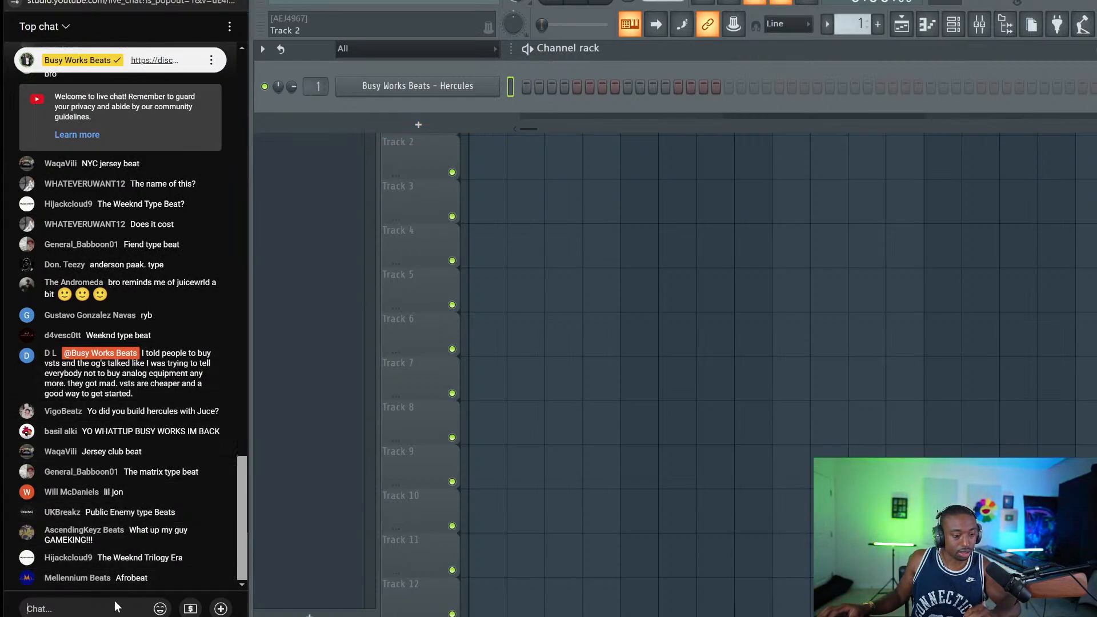
text(the audio pr)
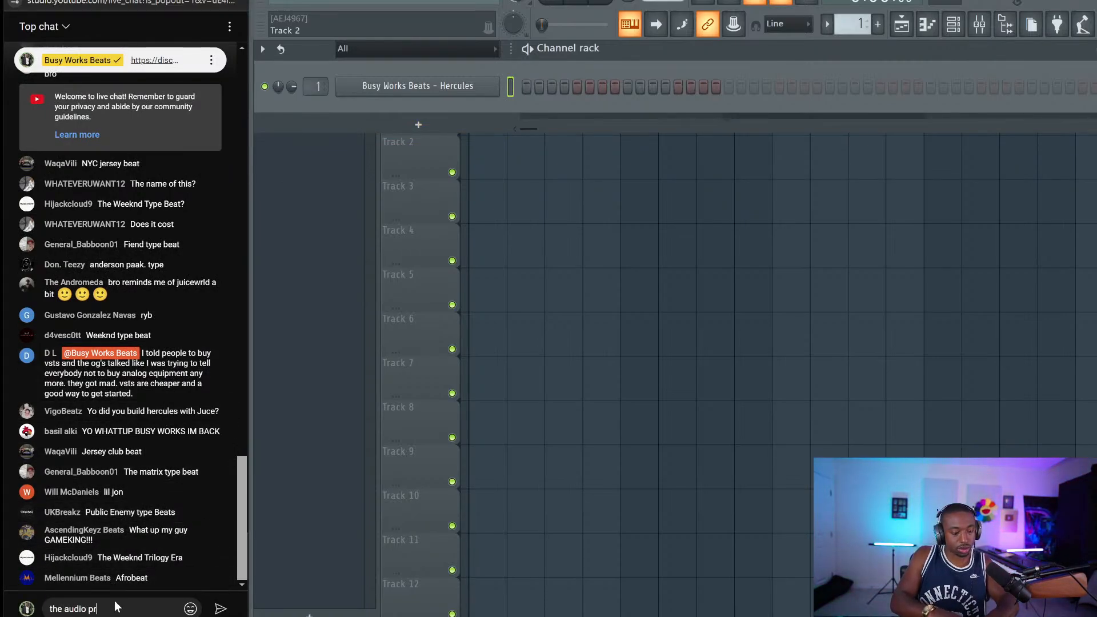
text(ogrammer )
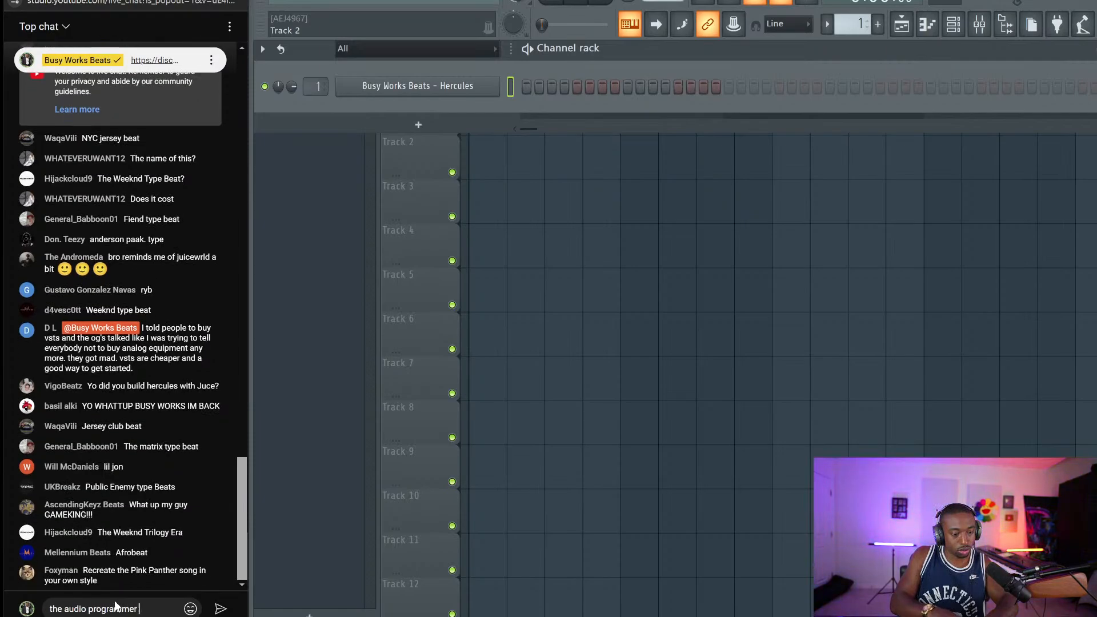
text(- 2 new books)
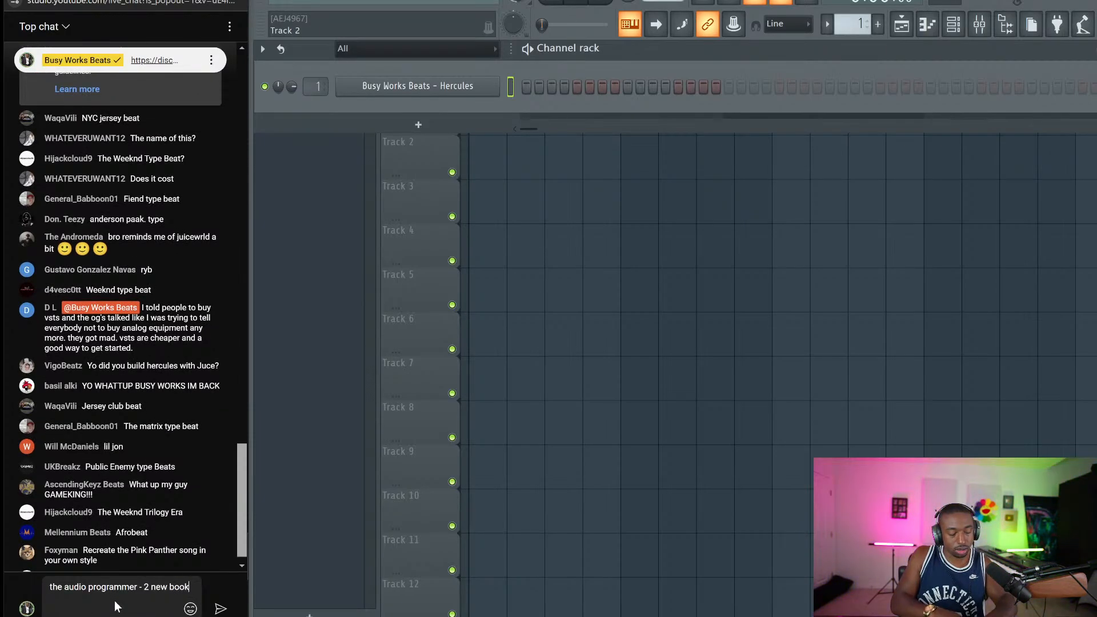
key(Return)
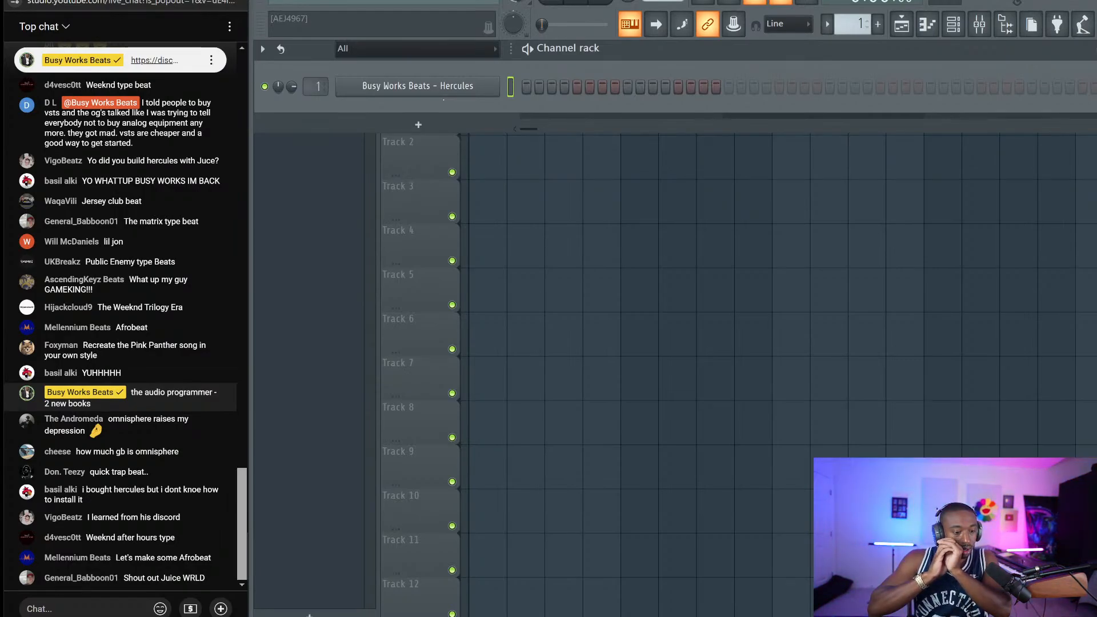
Dismiss the channel rack's plugin list without adding a channel, then switch to the YouTube Studio window
click(419, 125)
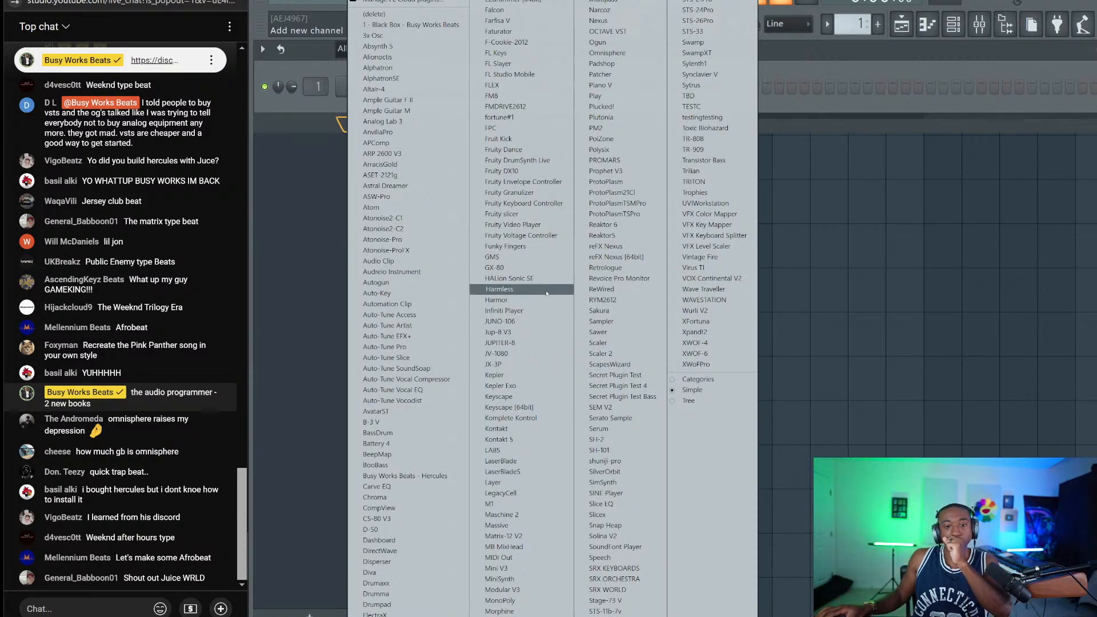
click(693, 107)
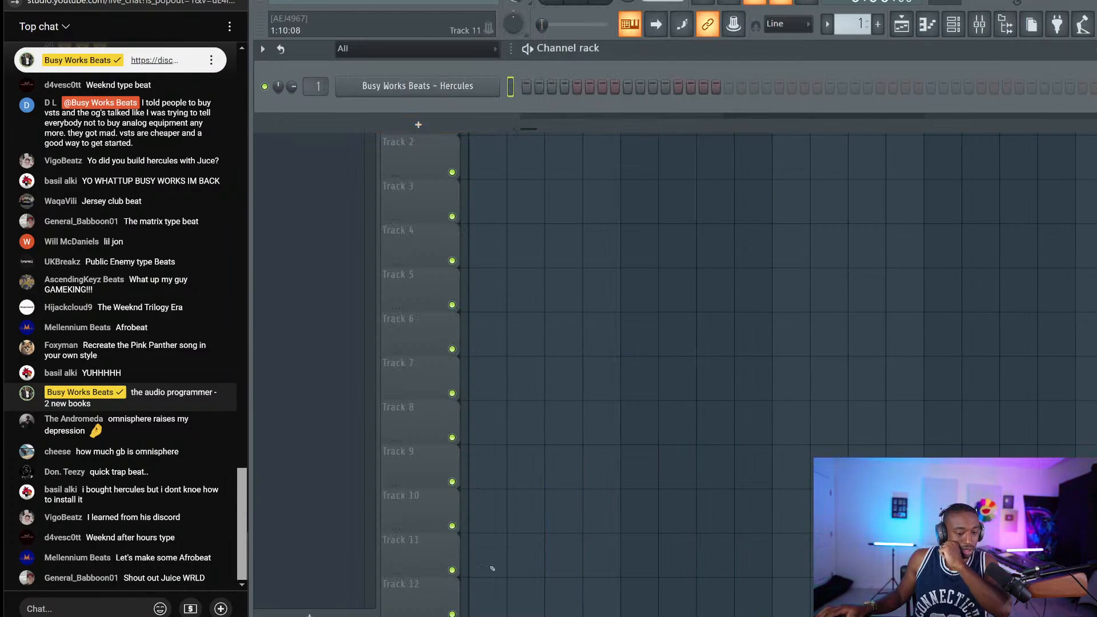
key(alt+Tab)
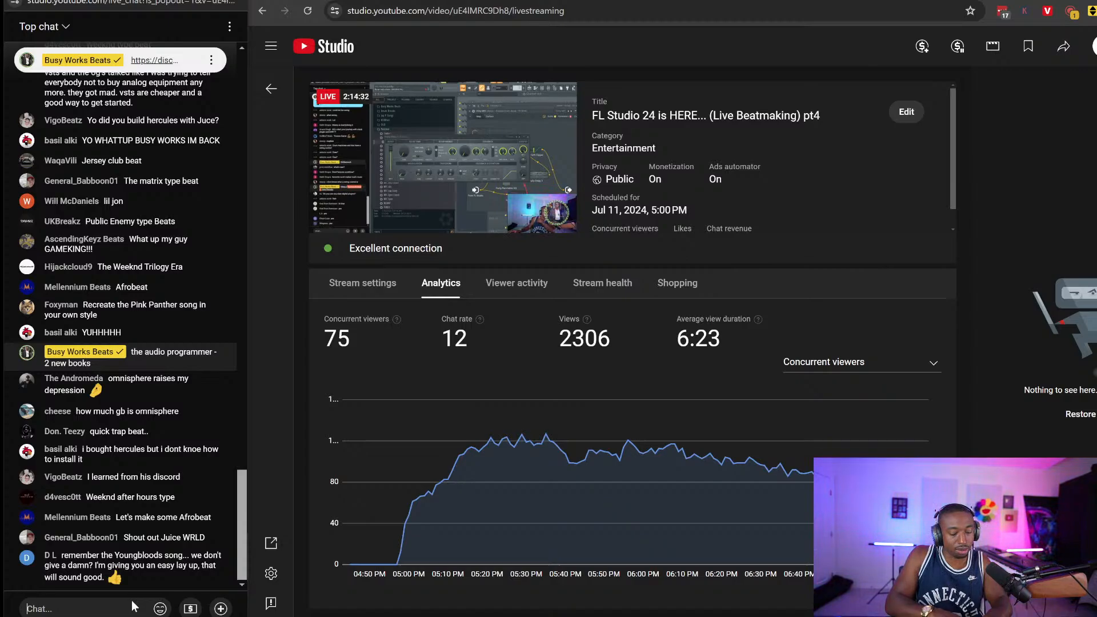
Clear a stray character from the chat box and send '9 PM EST' to live chat
text(b)
key(BackSpace)
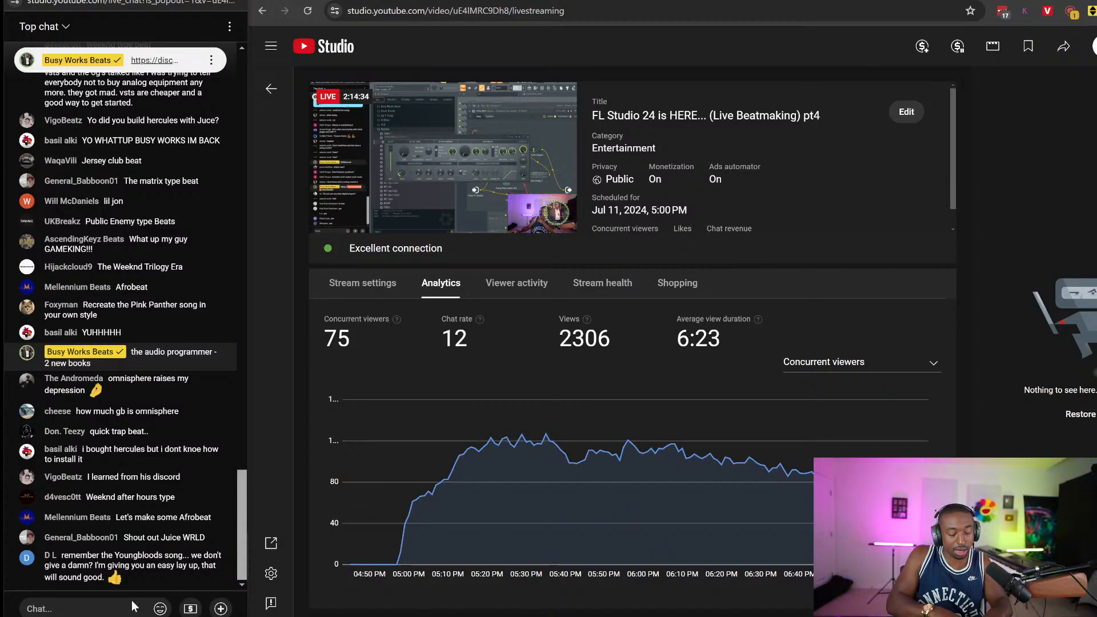
text(9)
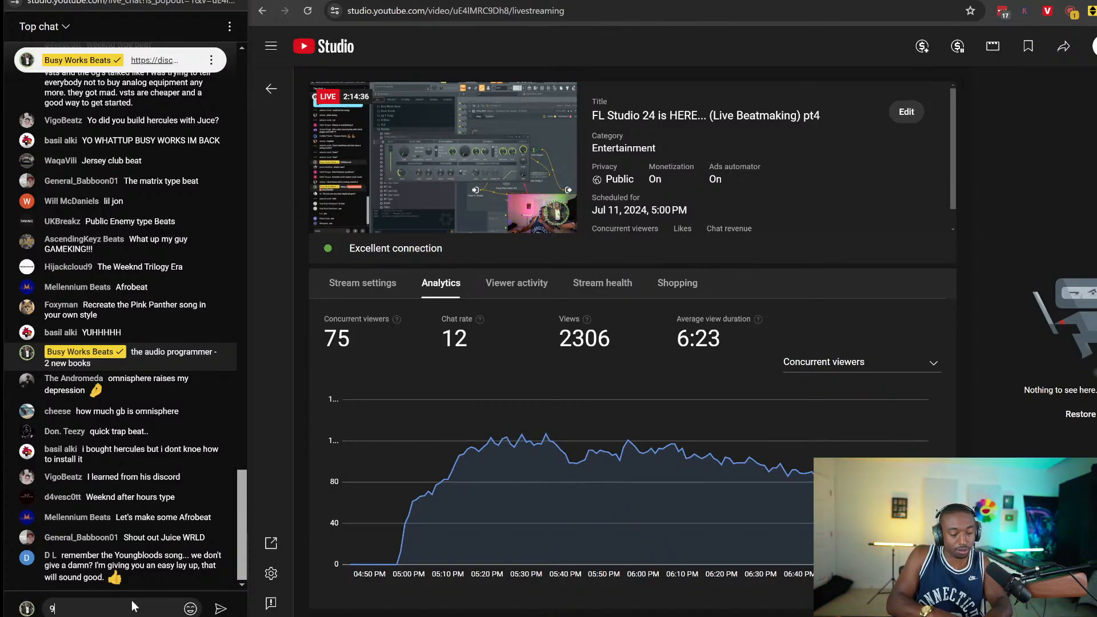
text( PM EST)
key(Return)
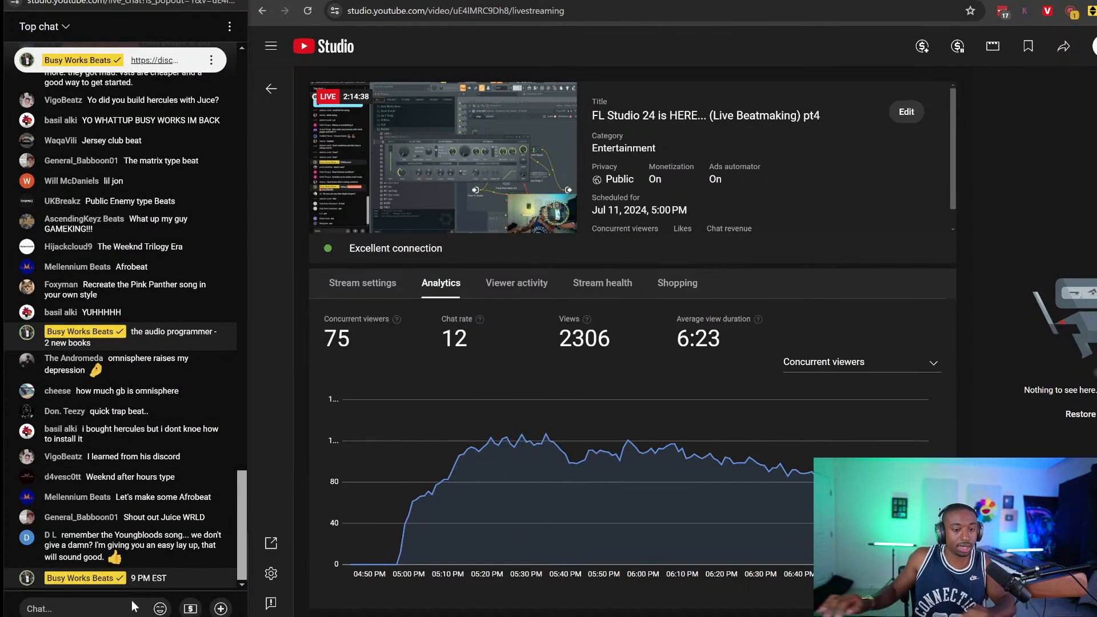